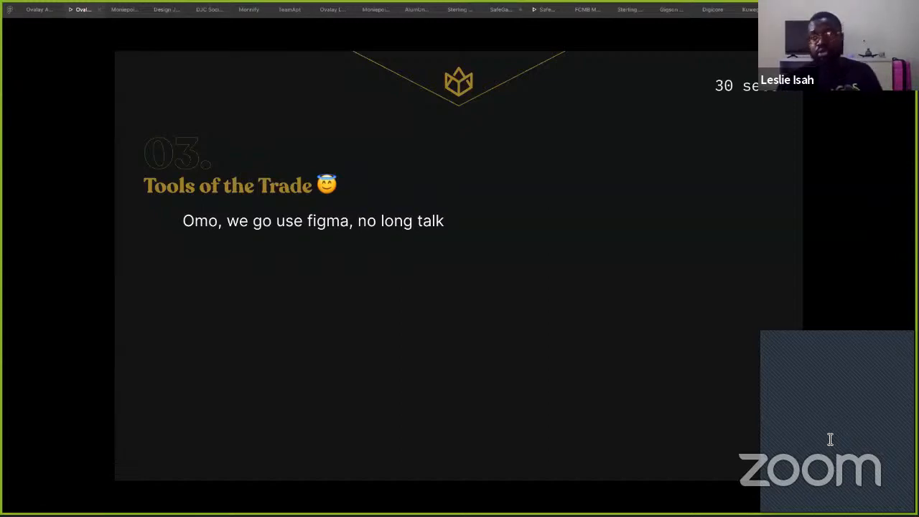
- Advance the Figma slideshow from Tools of the Trade to slide 7, 'Navigating Figma'
left_click(685, 258)
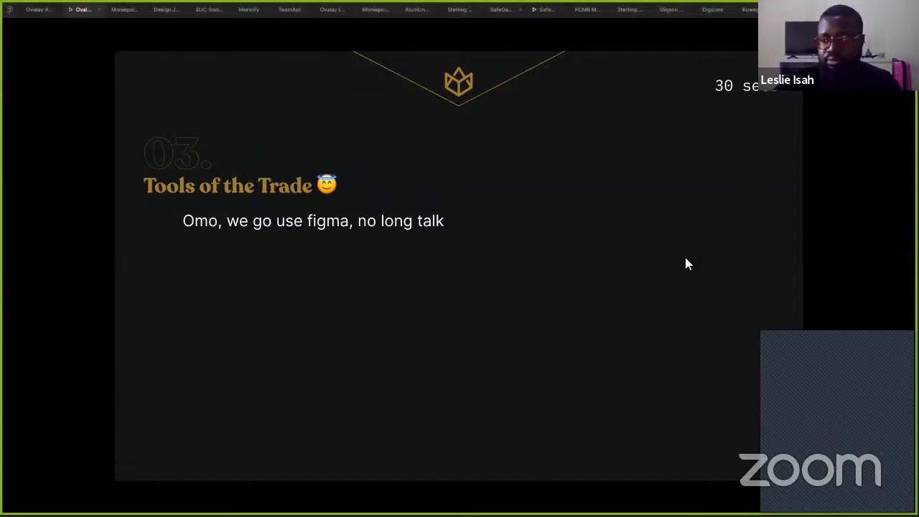
key("Right")
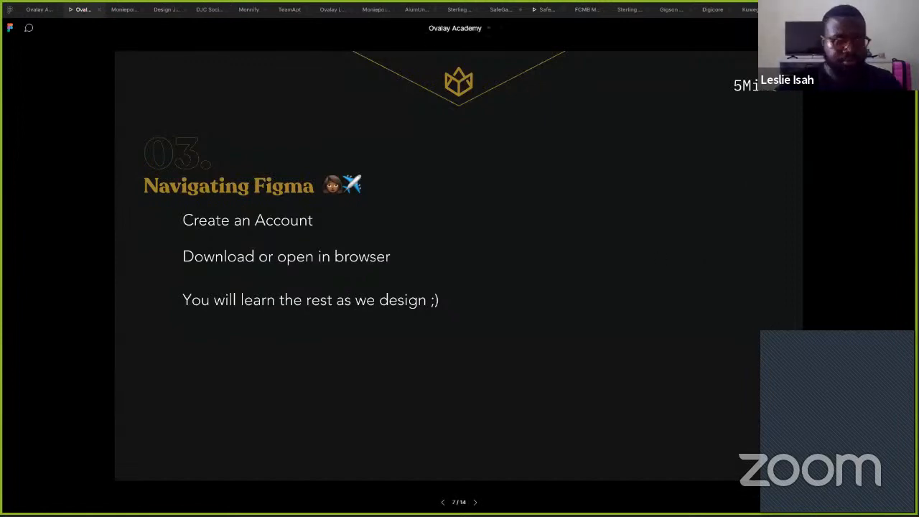
key("alt+Tab")
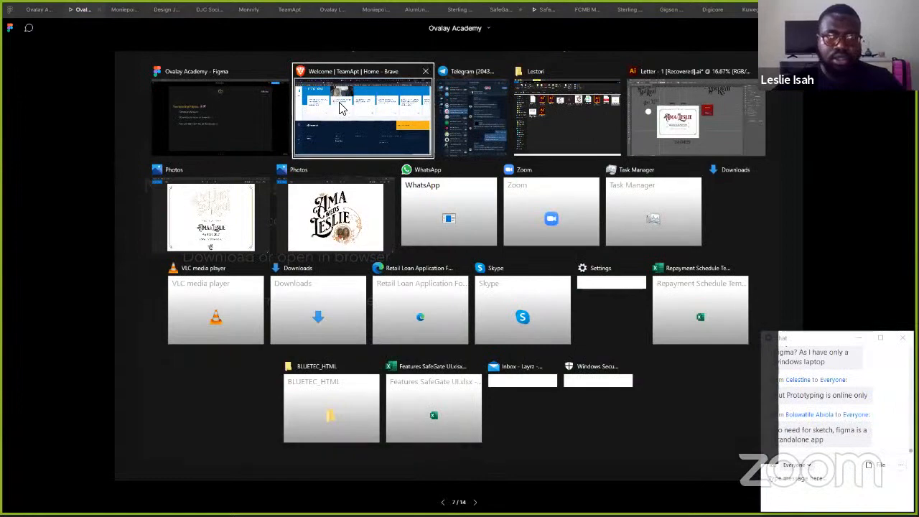
- Open a new Brave private window and load figma.com
key("Escape")
key("alt+Tab")
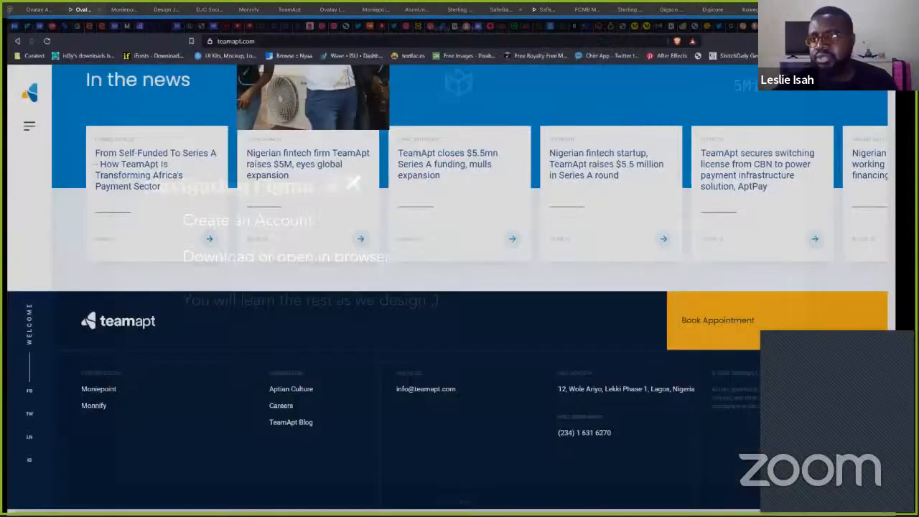
key("alt+f")
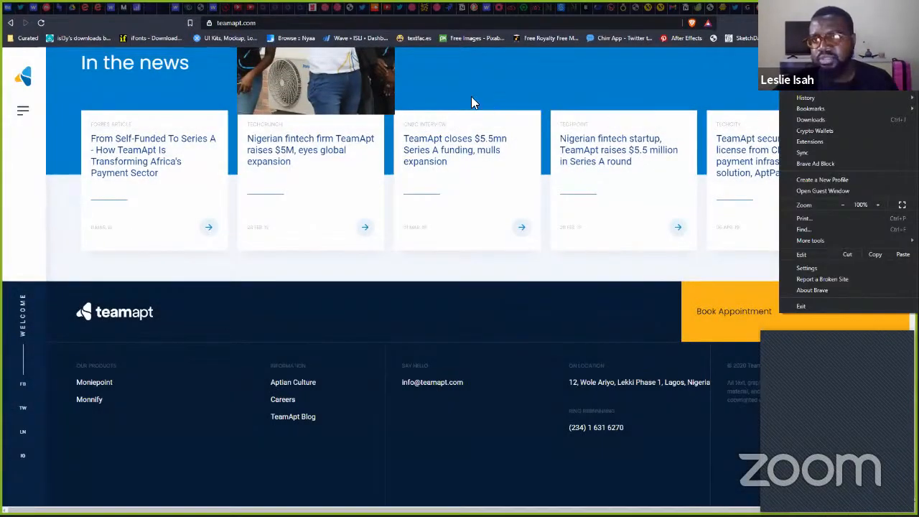
key("ctrl+shift+n")
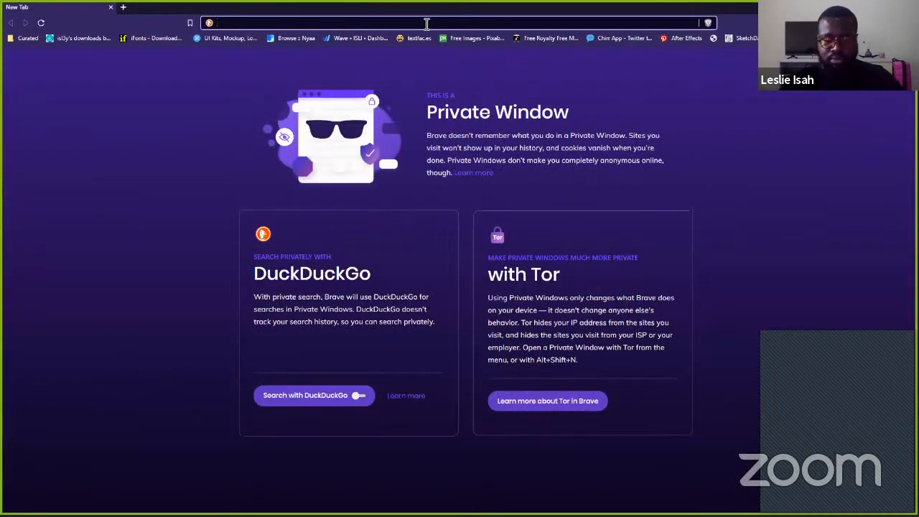
type("figma.com")
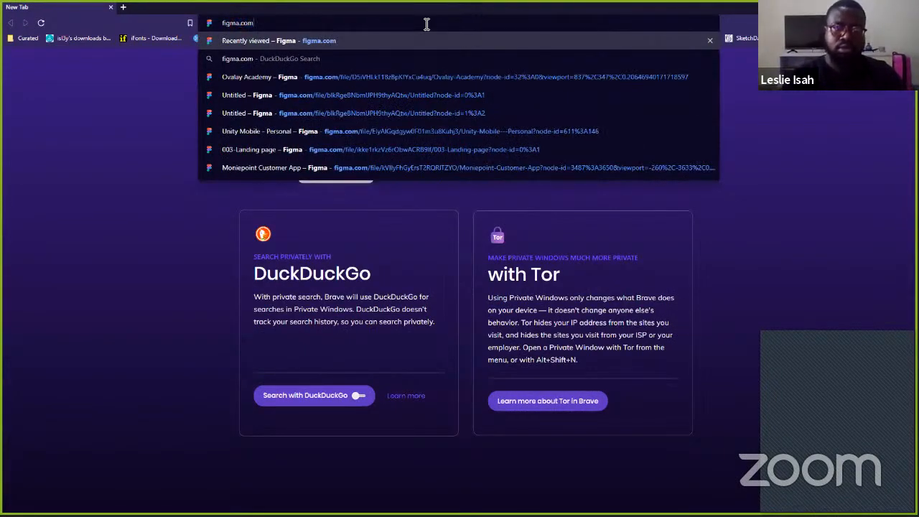
key("Return")
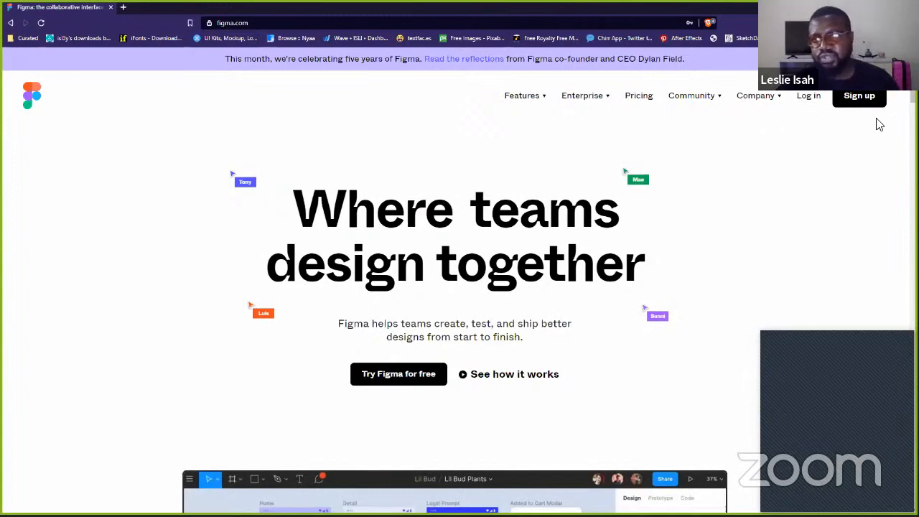
- Start Figma sign-up with the suggested work e-mail and saved password
left_click(858, 95)
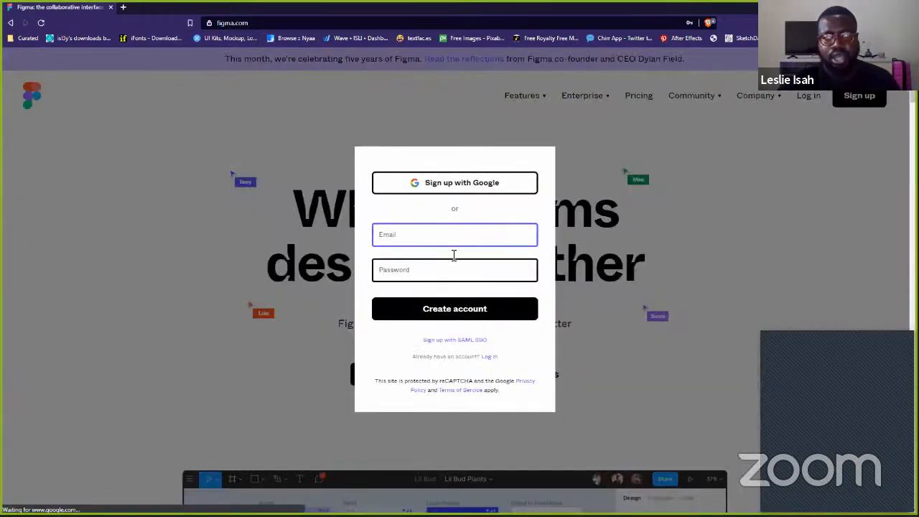
left_click(449, 243)
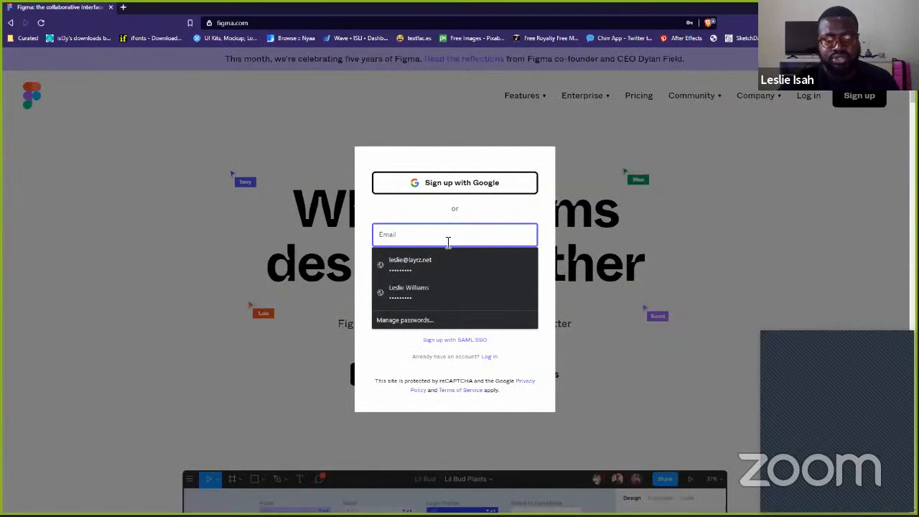
left_click(526, 209)
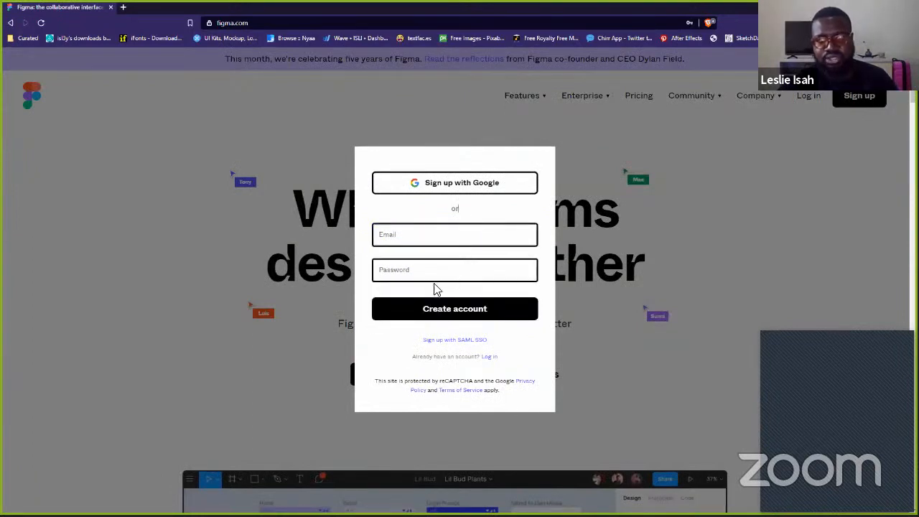
left_click(443, 236)
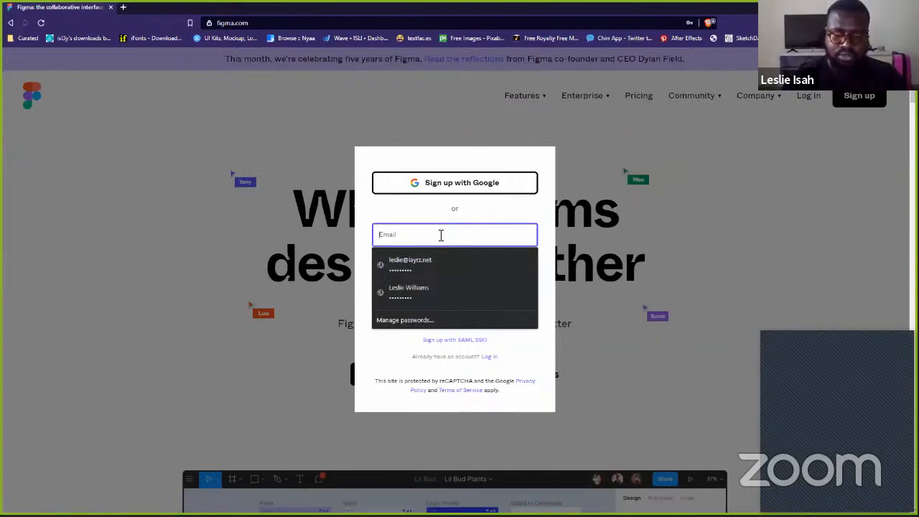
type("l.le")
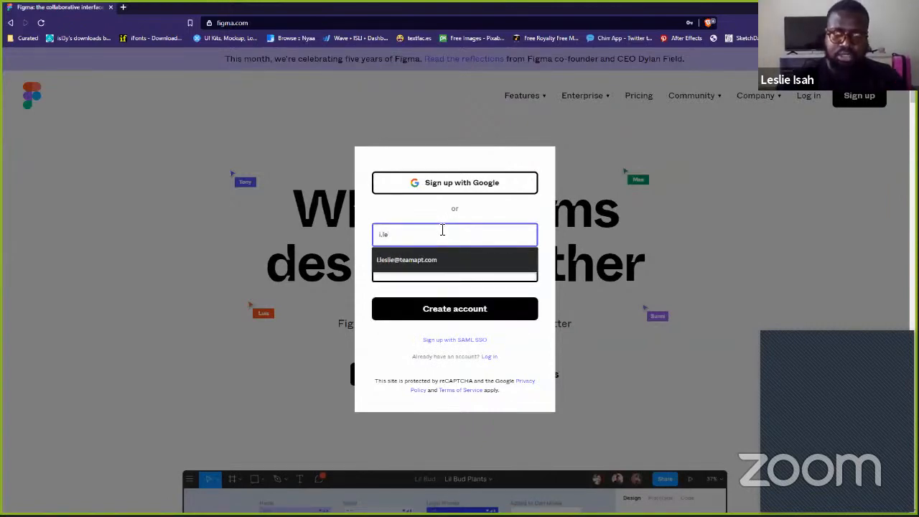
left_click(429, 259)
left_click(438, 269)
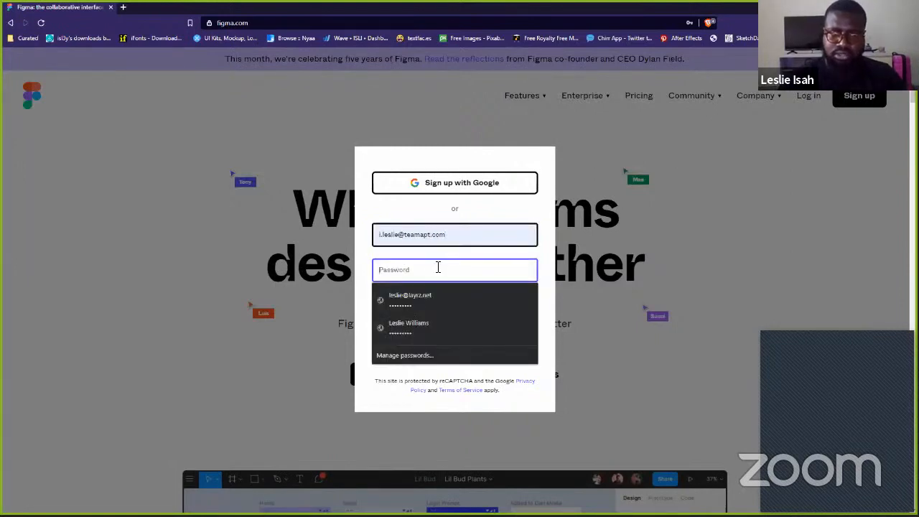
left_click(417, 272)
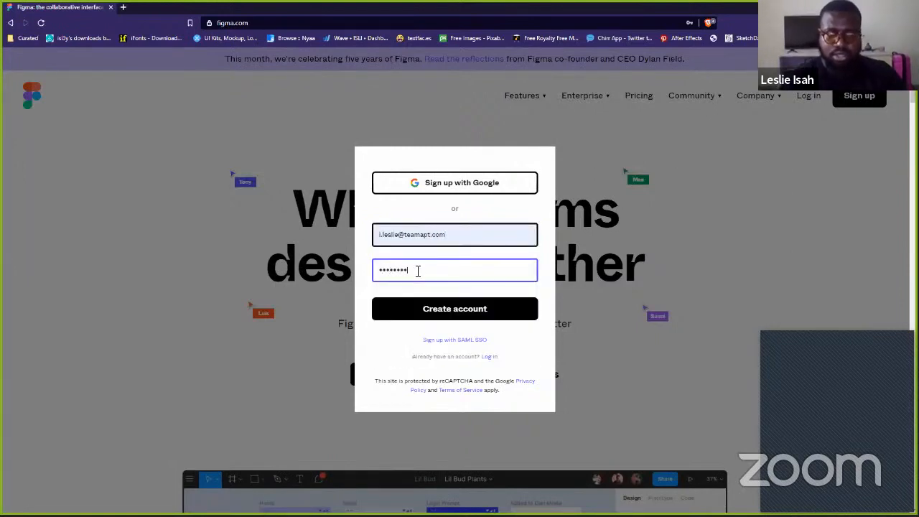
key("Return")
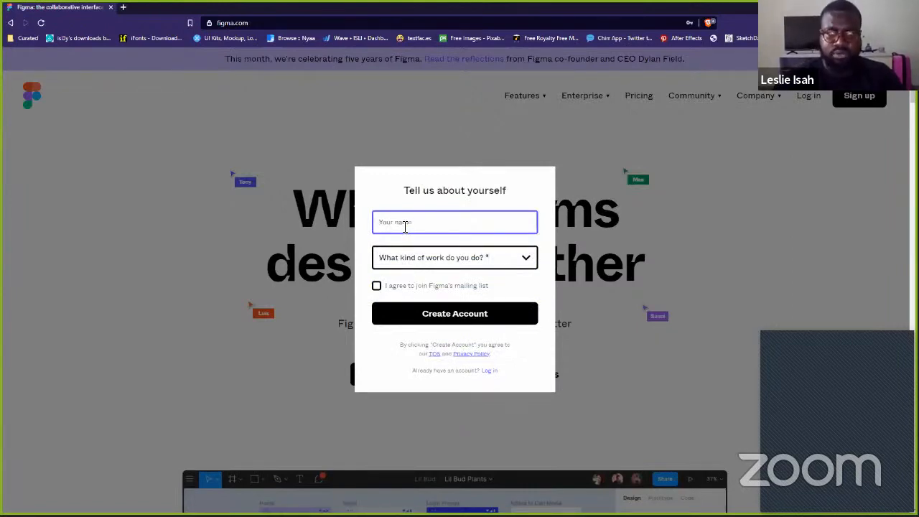
- Enter the user's first name, choose Design as work type, opt into the mailing list, and submit
type("Leslie")
key("Tab")
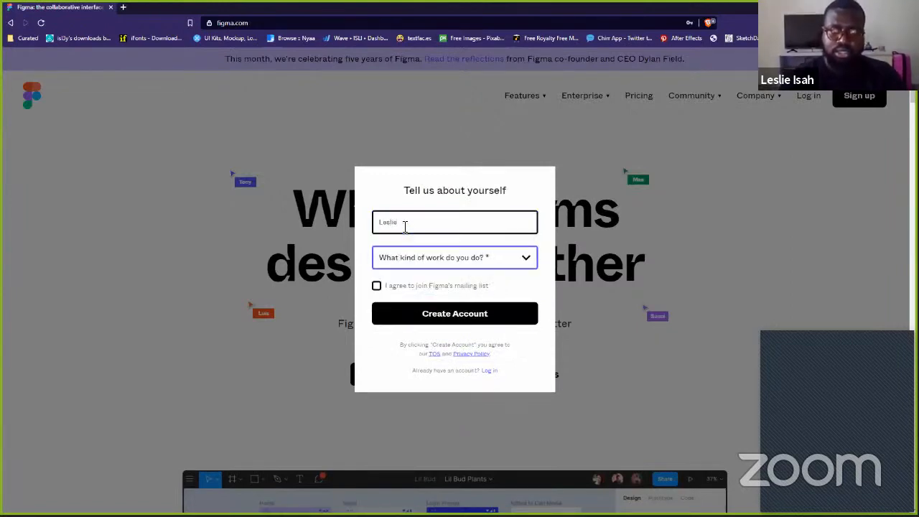
left_click(440, 263)
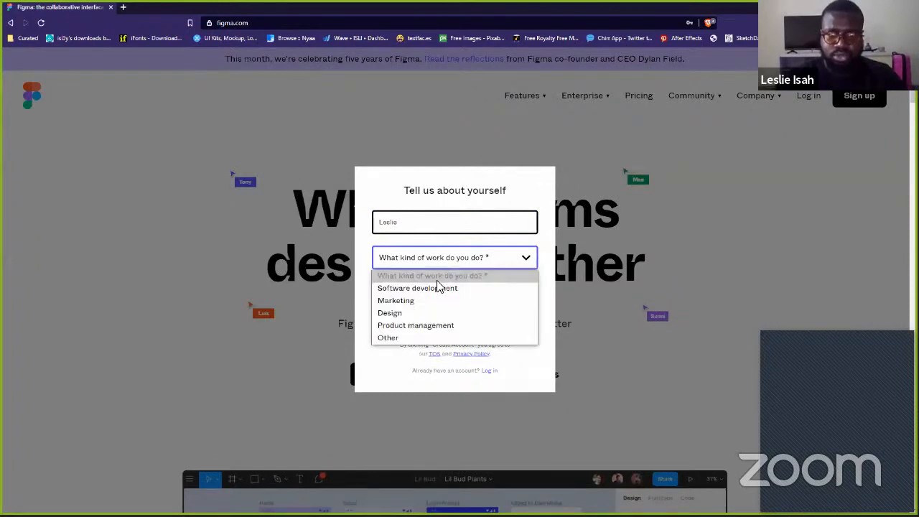
left_click(441, 312)
left_click(378, 287)
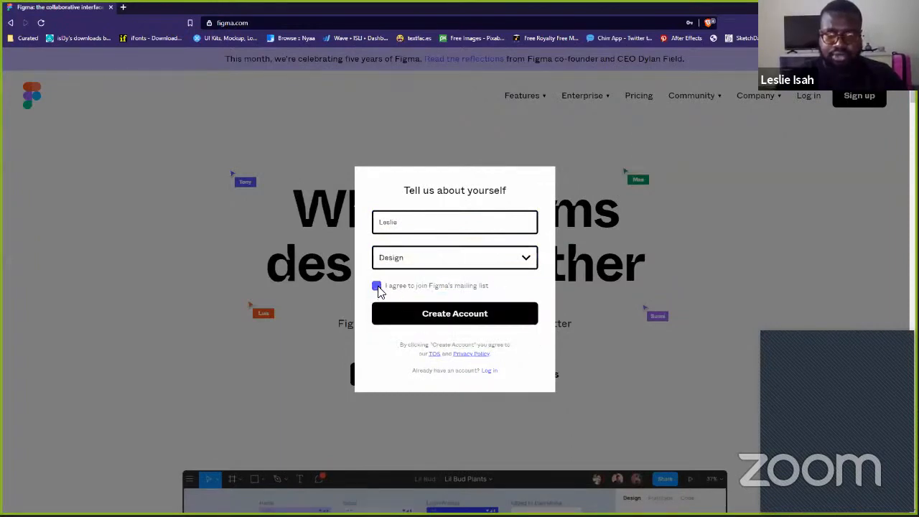
left_click(427, 313)
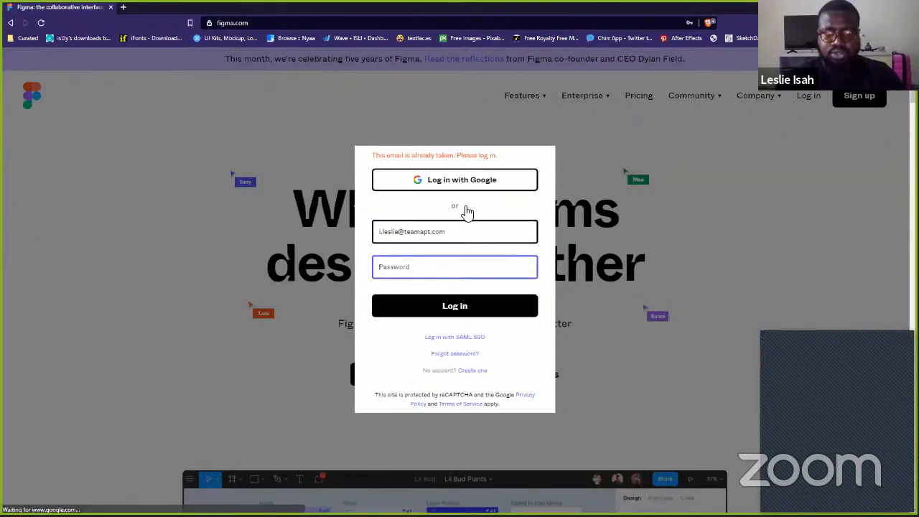
- Replace the e-mail with the suggested alternative address, enter the password, and submit
triple_click(465, 236)
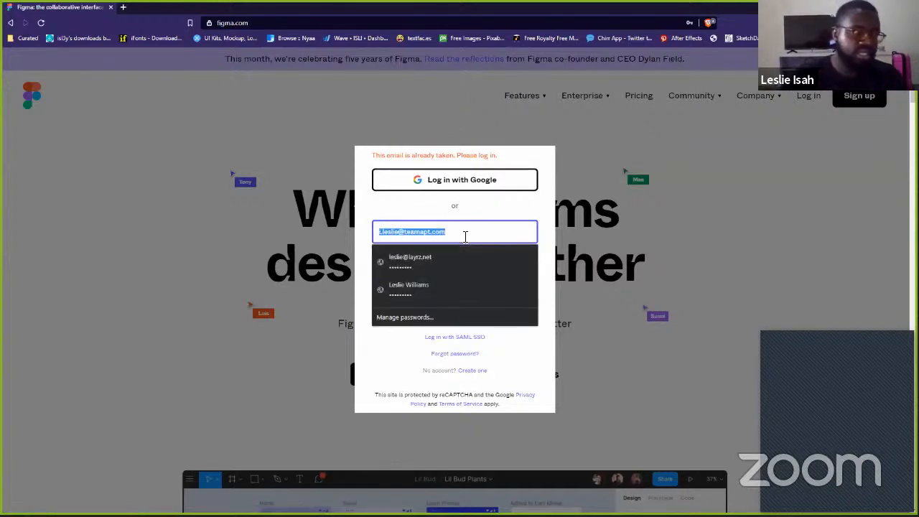
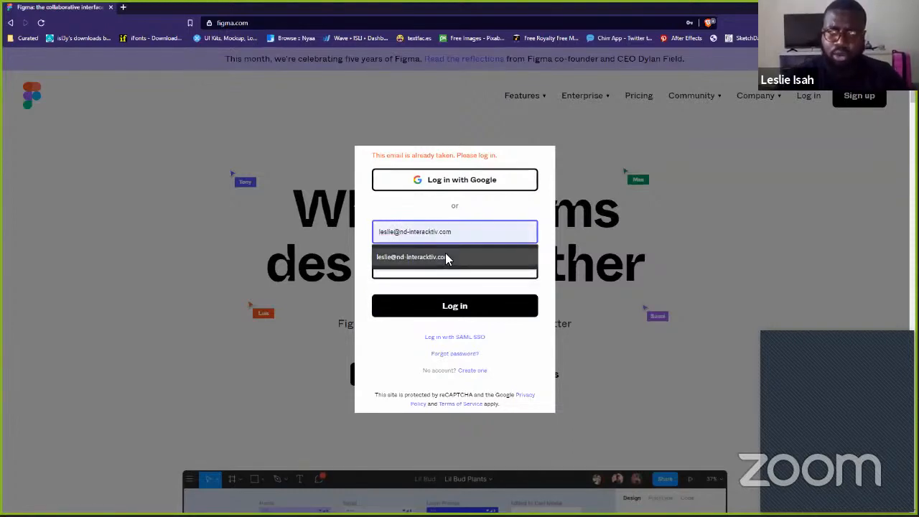
left_click(445, 256)
left_click(452, 267)
type("••••")
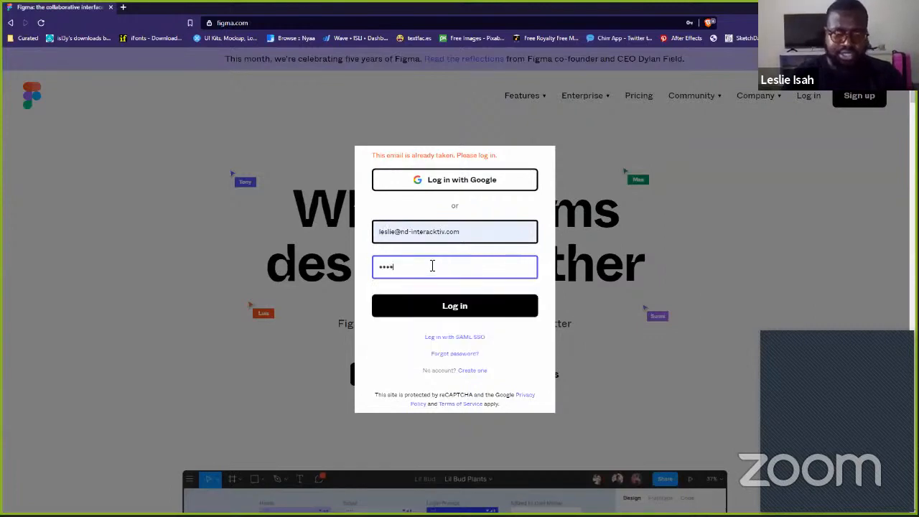
type("•••••")
key("ctrl+a")
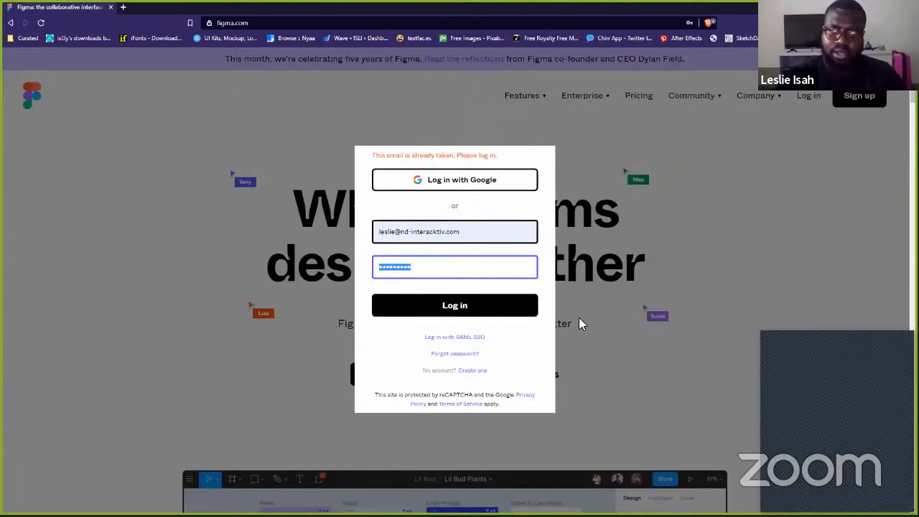
key("Return")
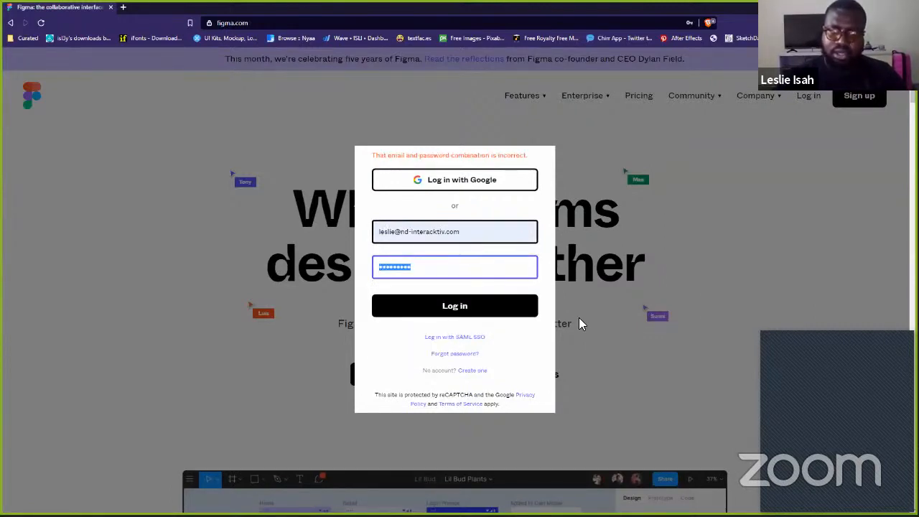
- Return to sign-up, enter the password, and create the Figma account
left_click(473, 372)
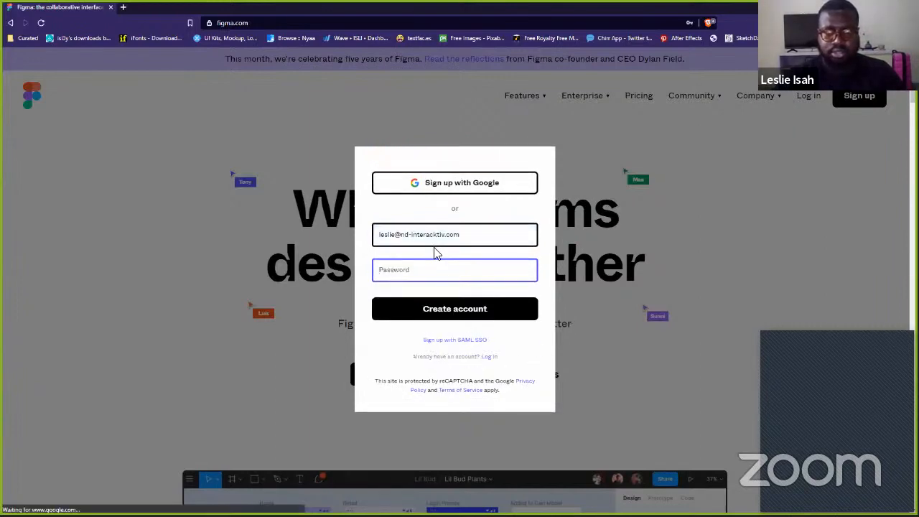
type("*******")
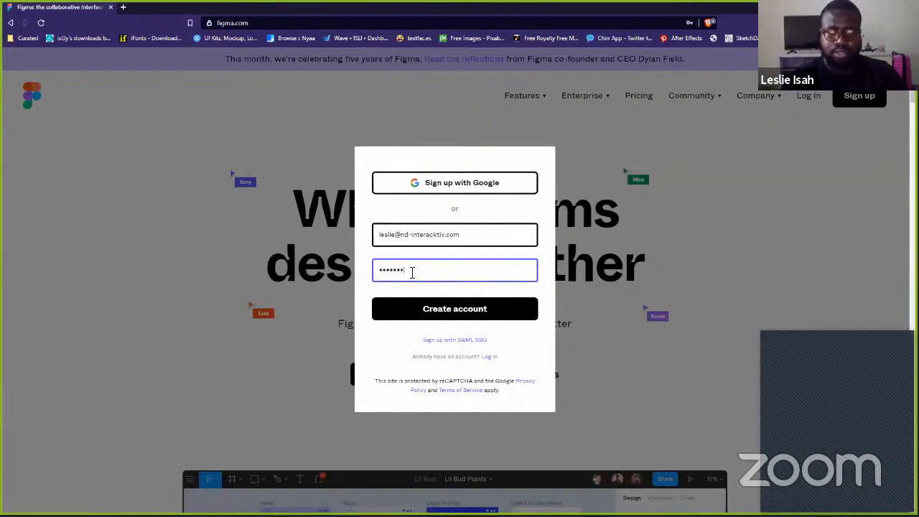
type("*")
key("Return")
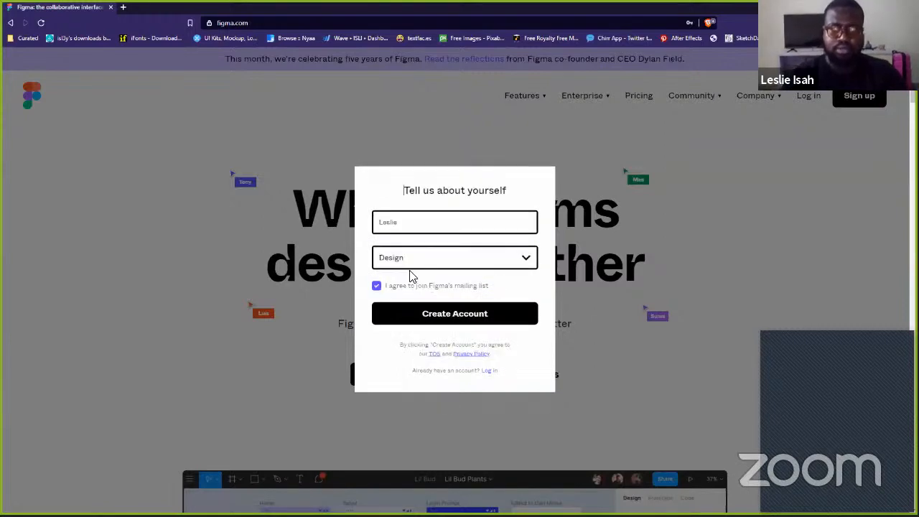
left_click(466, 320)
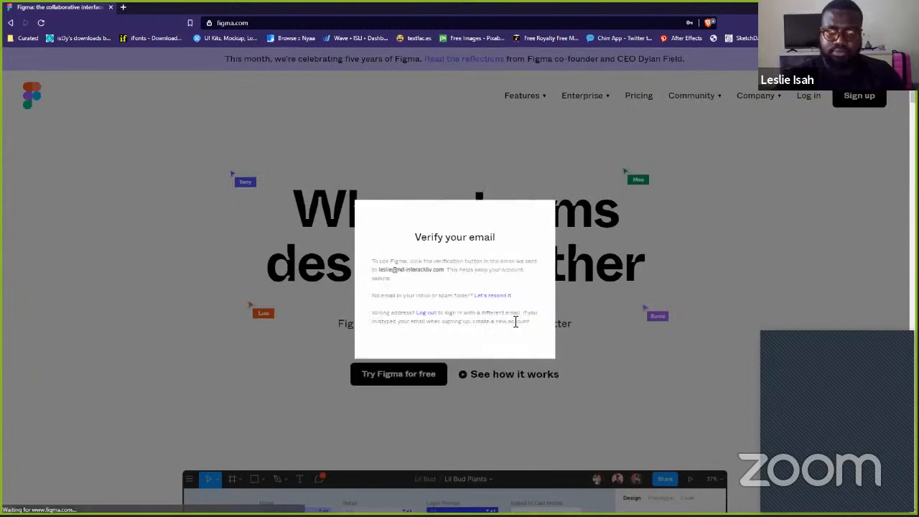
- Open Gmail in a new private tab and sign in with the saved account
left_click(124, 8)
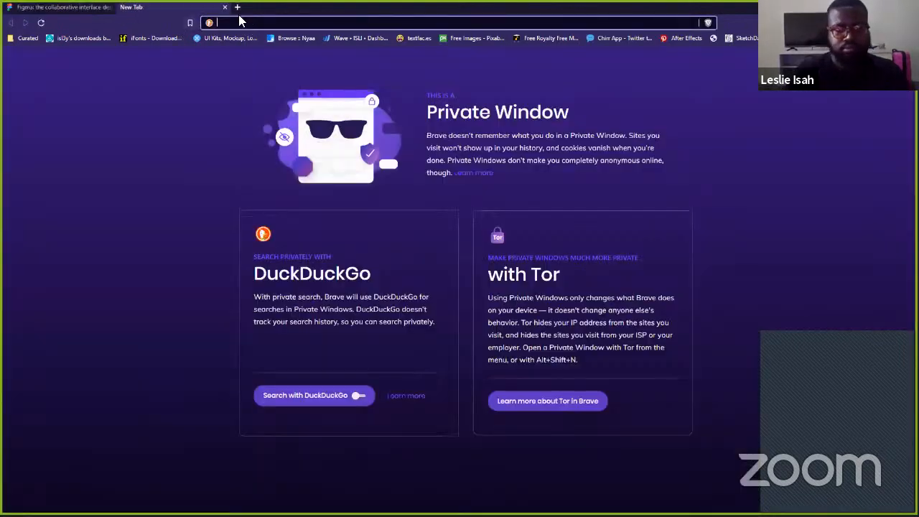
type("mail")
key("Return")
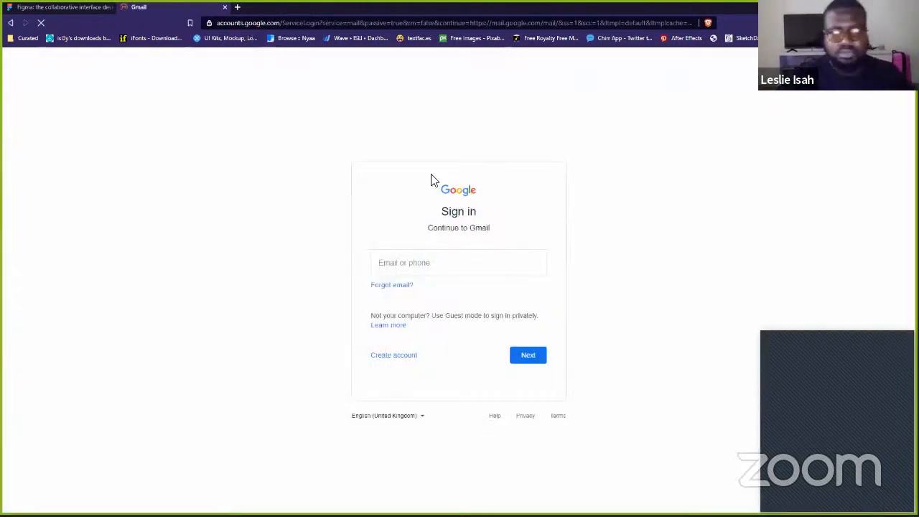
left_click(432, 260)
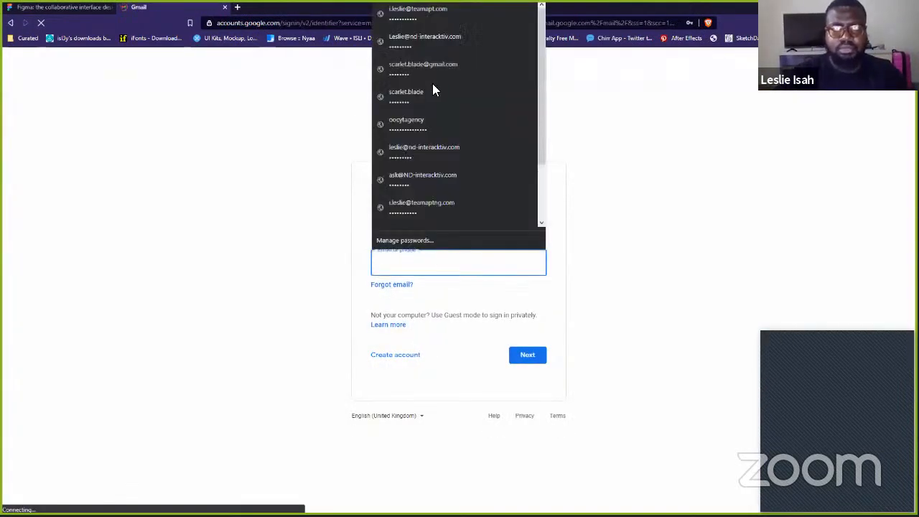
left_click(441, 35)
left_click(527, 355)
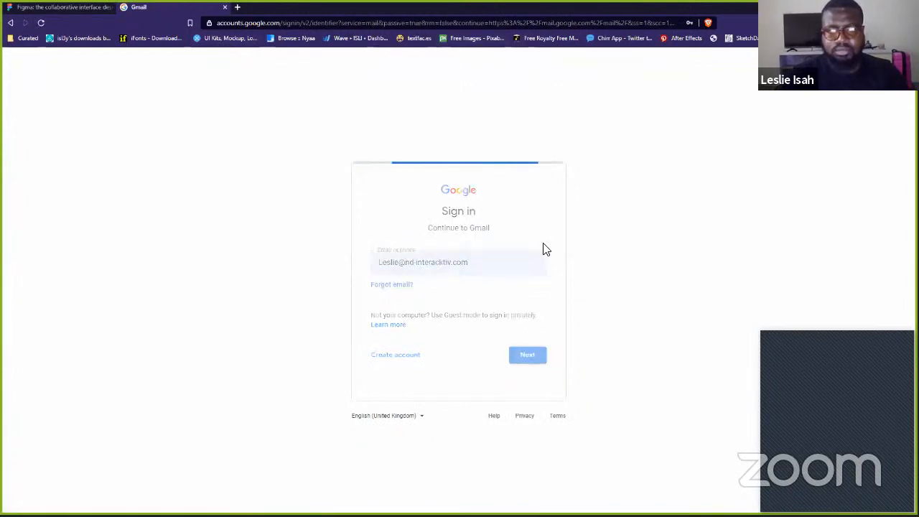
left_click(524, 332)
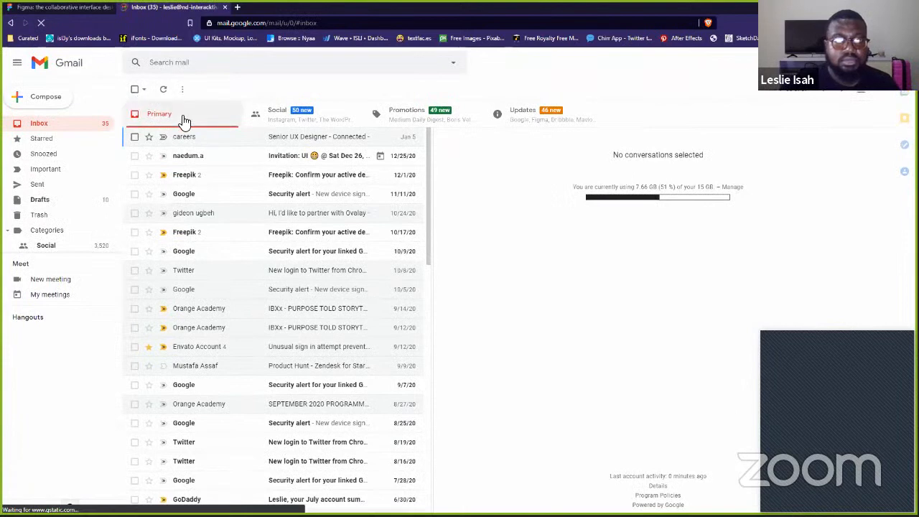
- Open Figma's verification email under Updates and click Verify email
left_click(497, 119)
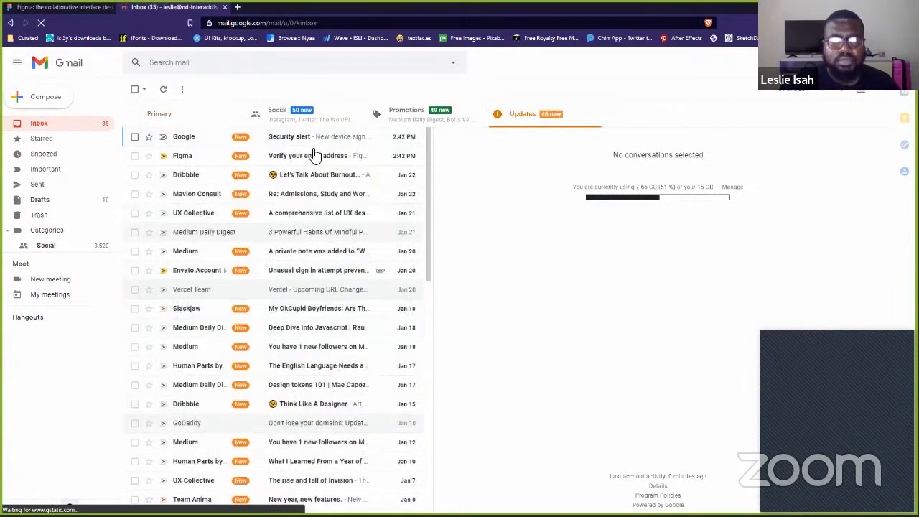
left_click(323, 155)
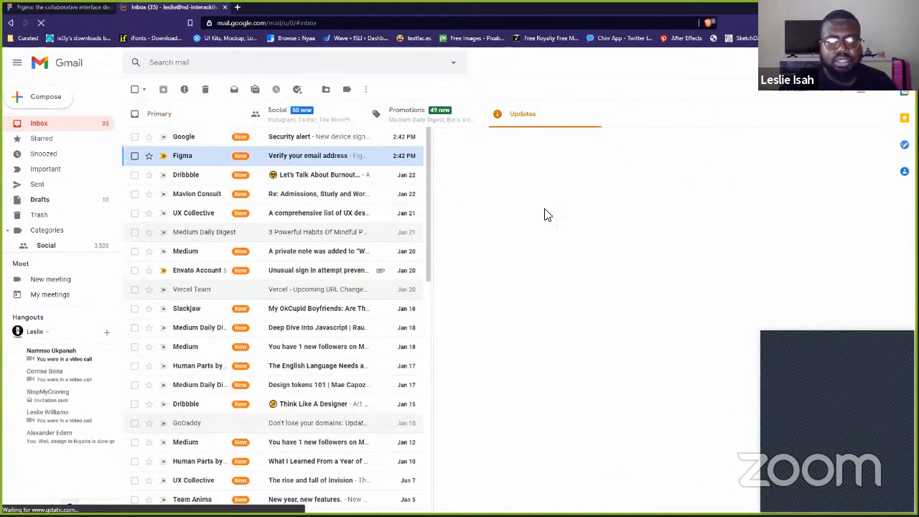
left_click(686, 324)
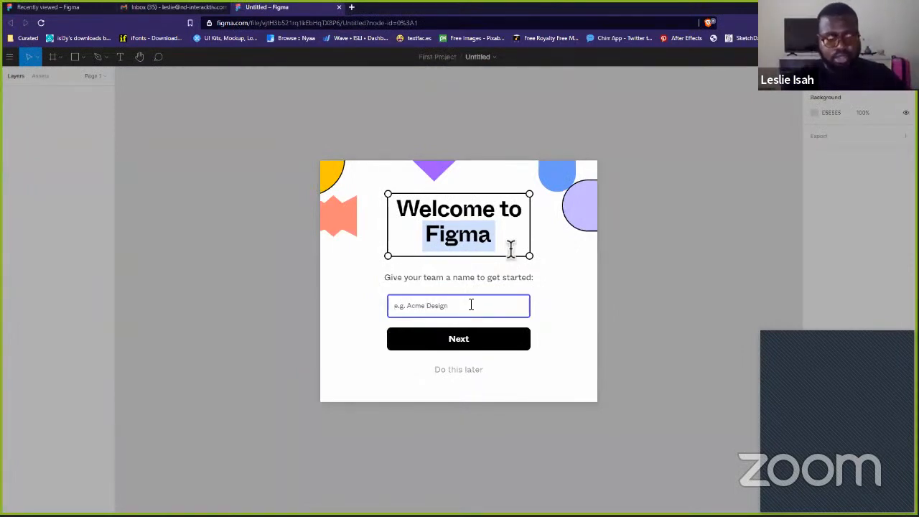
- Name the team 'Ovalay Playground' and skip inviting collaborators
type("Ovalay")
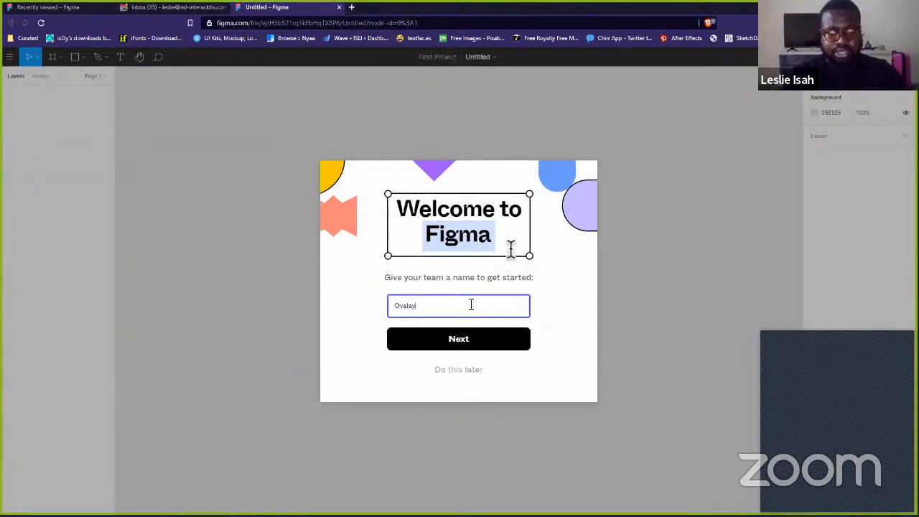
type(" Playground")
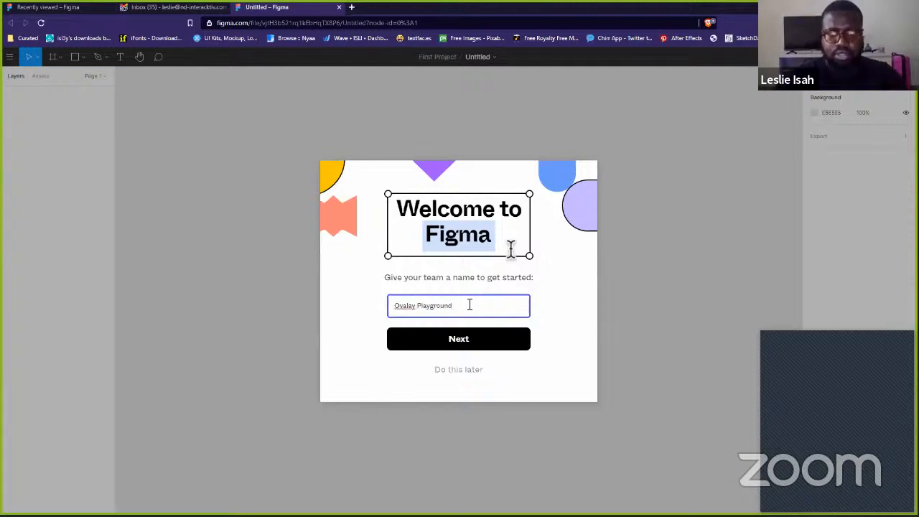
left_click(467, 340)
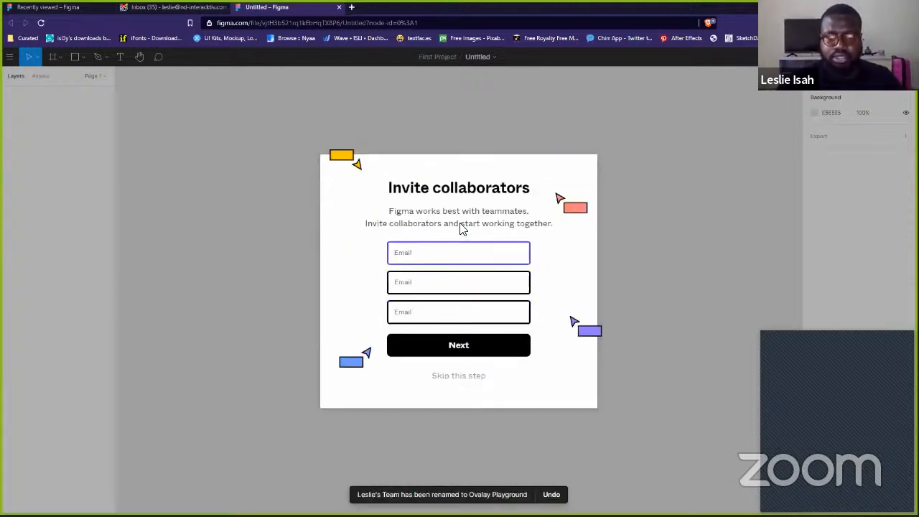
left_click(474, 377)
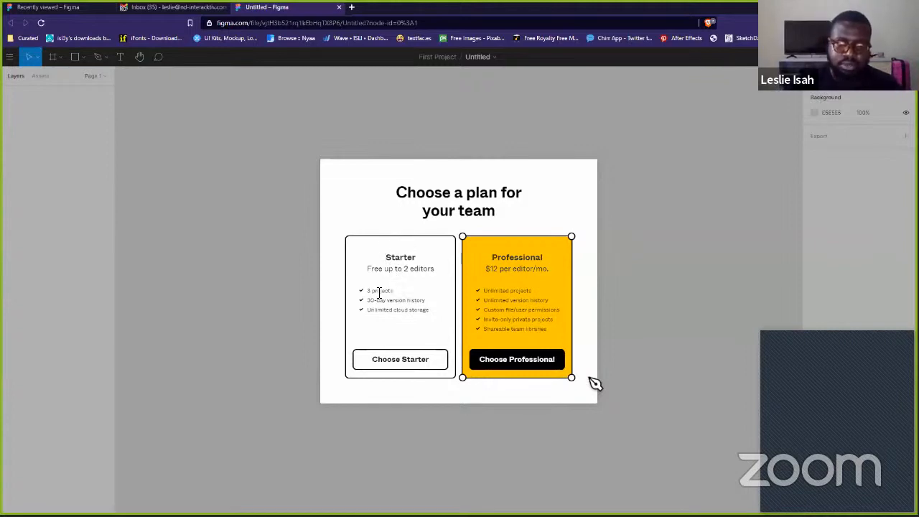
- Choose the free Starter plan and decline the final onboarding prompt
left_click(400, 360)
left_click(467, 335)
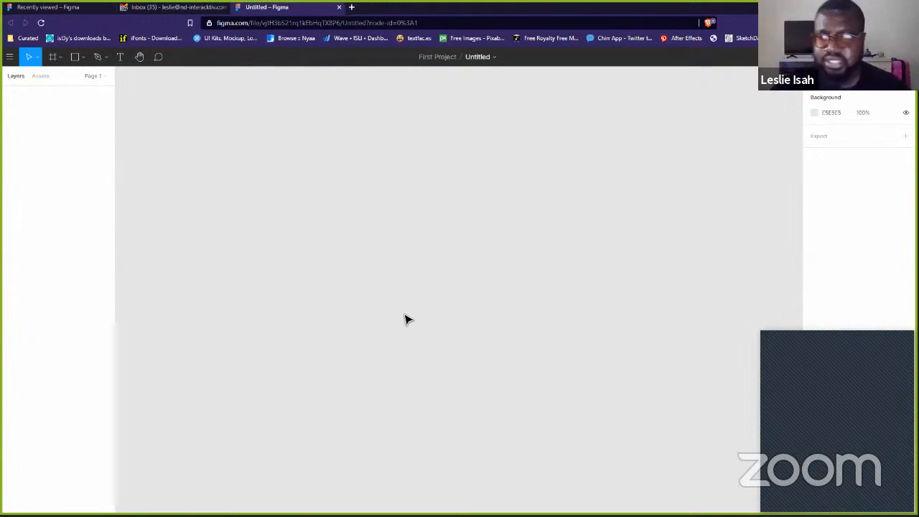
left_click(857, 343)
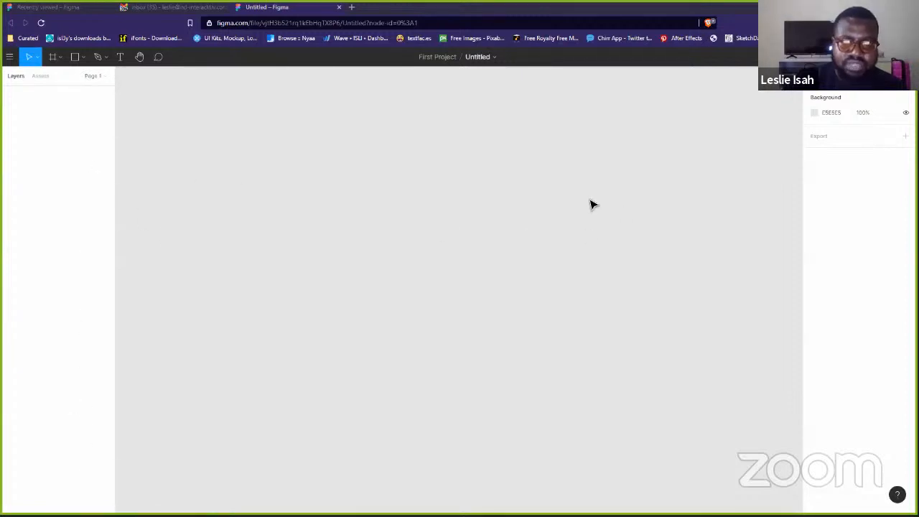
left_click_drag(610, 205, 330, 359)
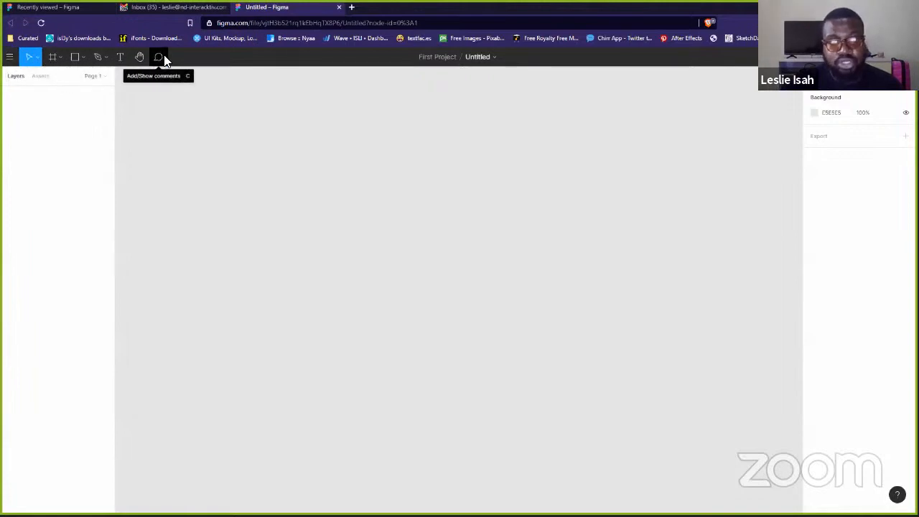
- Rename the Untitled file to the owner's first name plus 'first website'
left_click(478, 58)
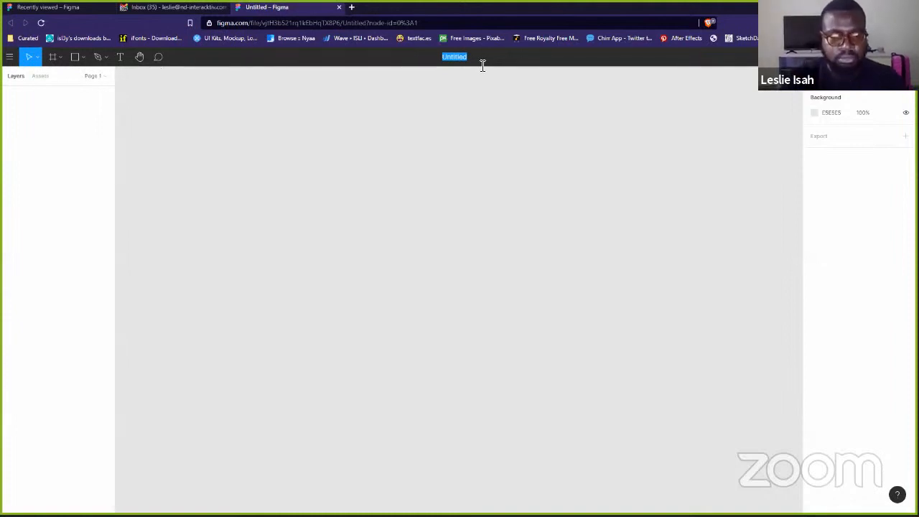
type("Leslie")
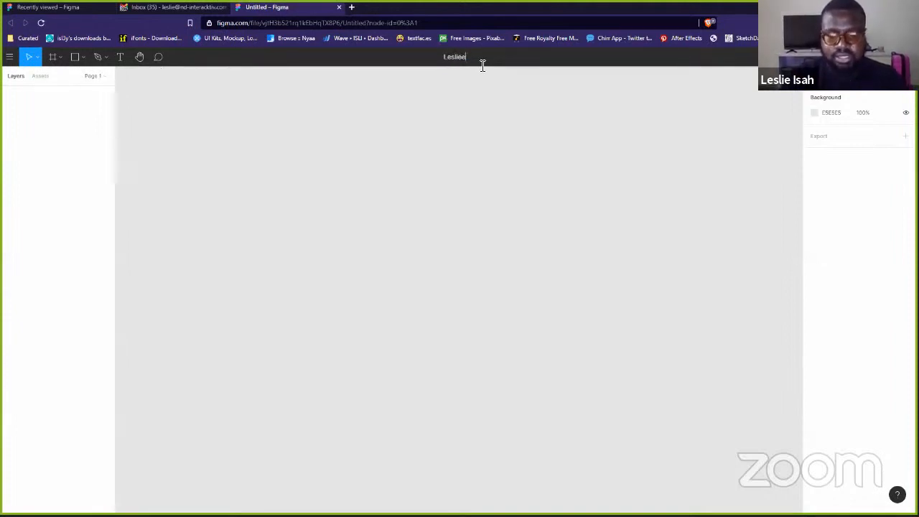
type("'s first")
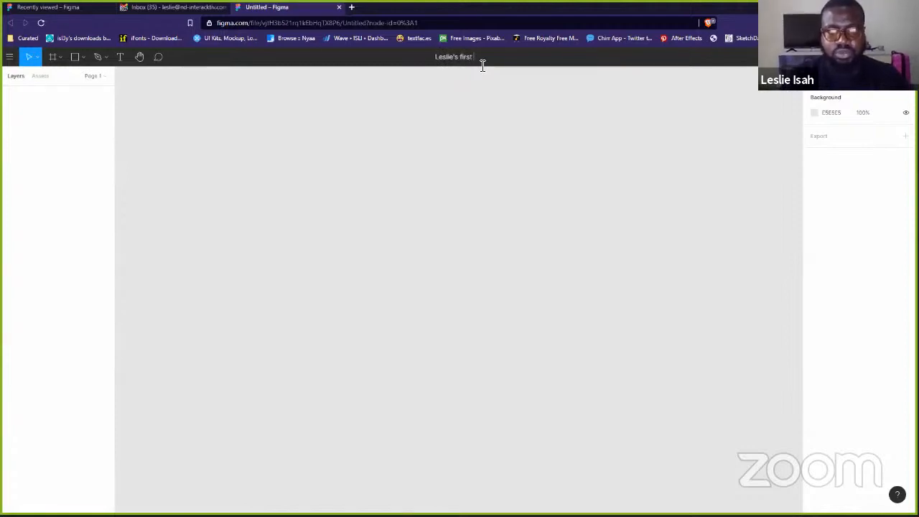
type(" website")
key("Return")
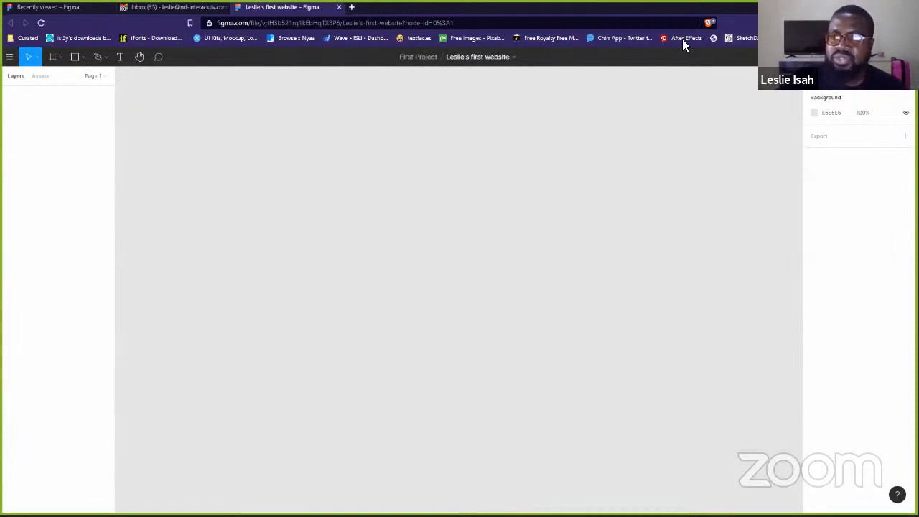
left_click_drag(224, 88, 671, 450)
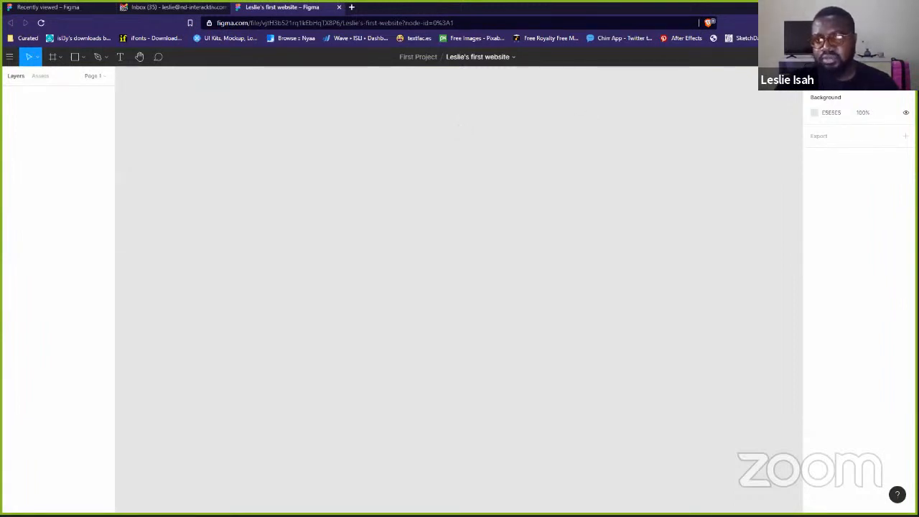
- Copy the file's share link from the Share dialog, then close it
left_click(854, 56)
left_click(376, 241)
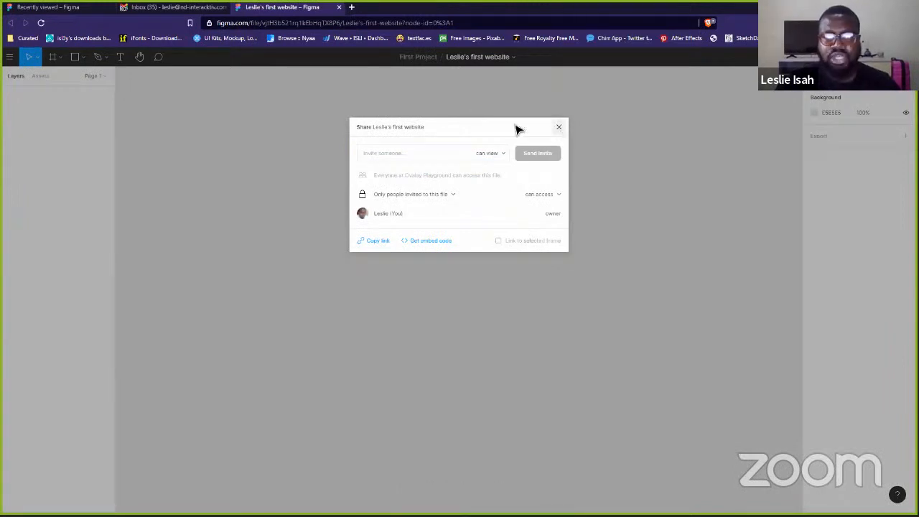
key("Escape")
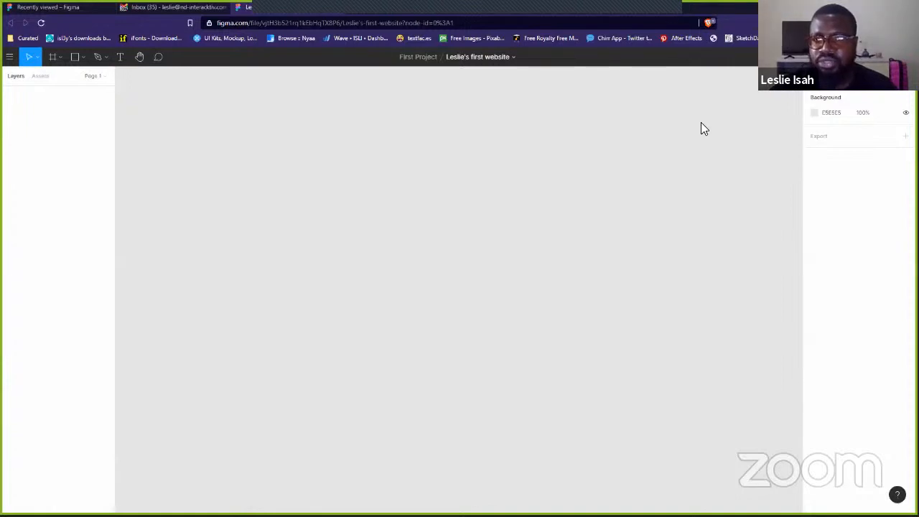
- Go to YouTube and open the live 'How to Design your first website with #Figma' stream
key("alt+Tab")
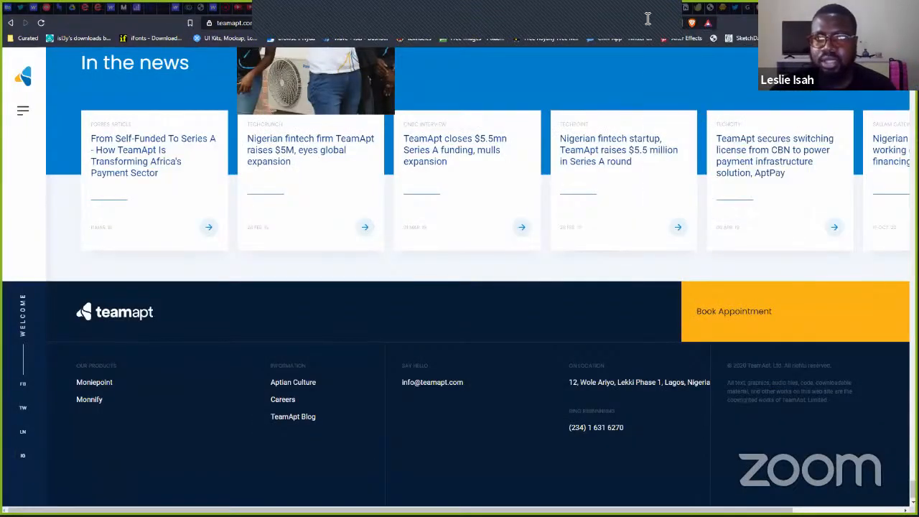
left_click(602, 24)
type("youtub")
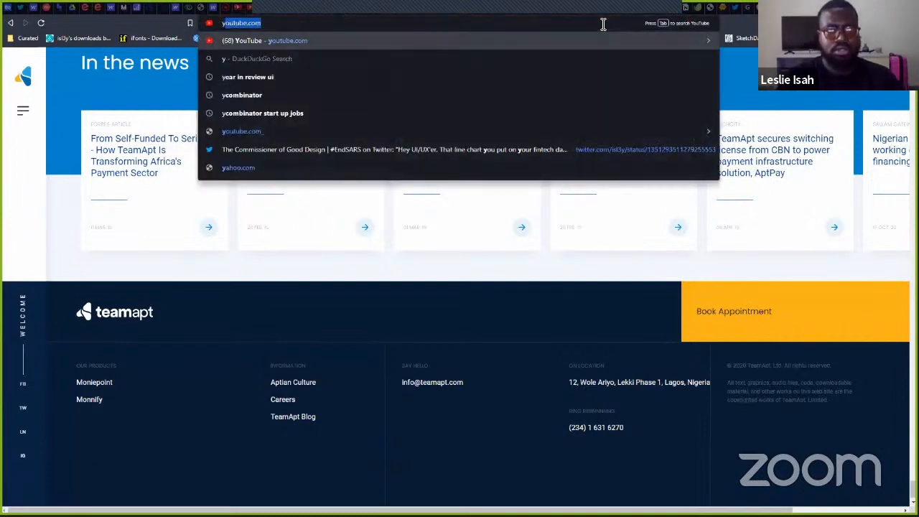
key("Return")
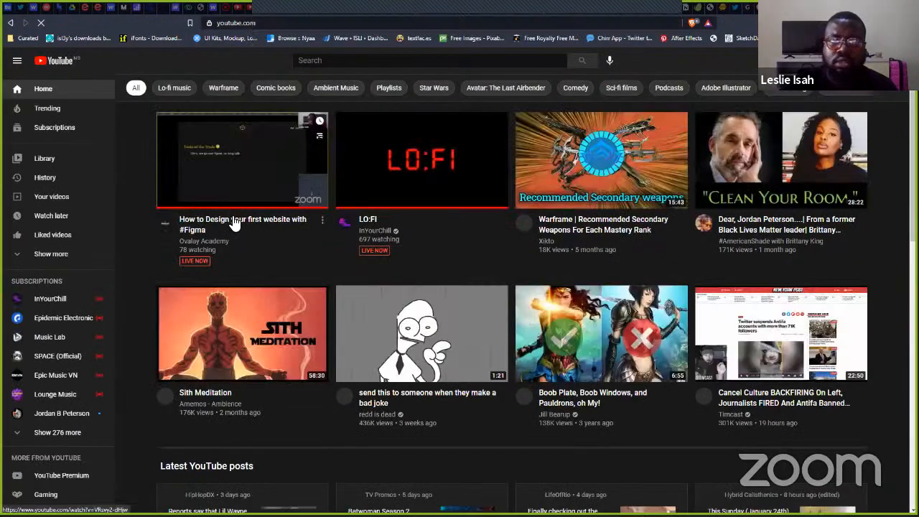
left_click(234, 223)
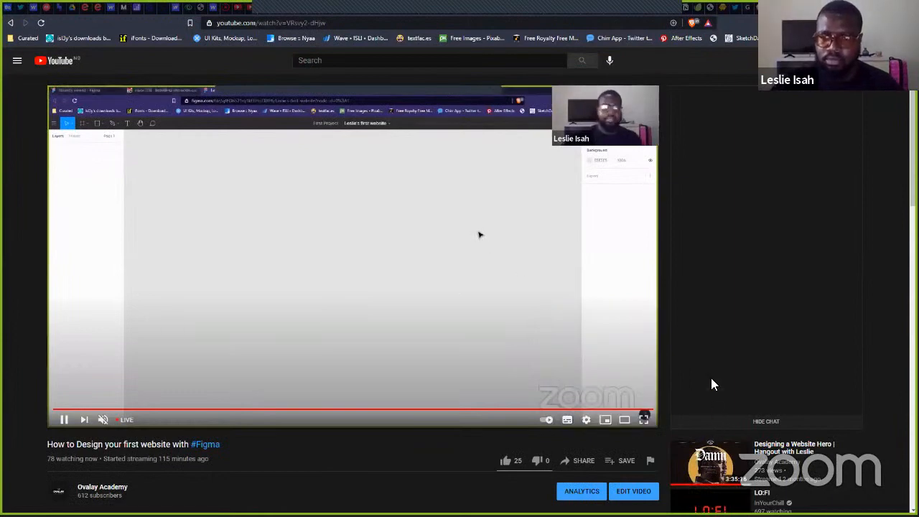
- Paste the Figma link into the live chat, send it, and close the tab
left_click(745, 383)
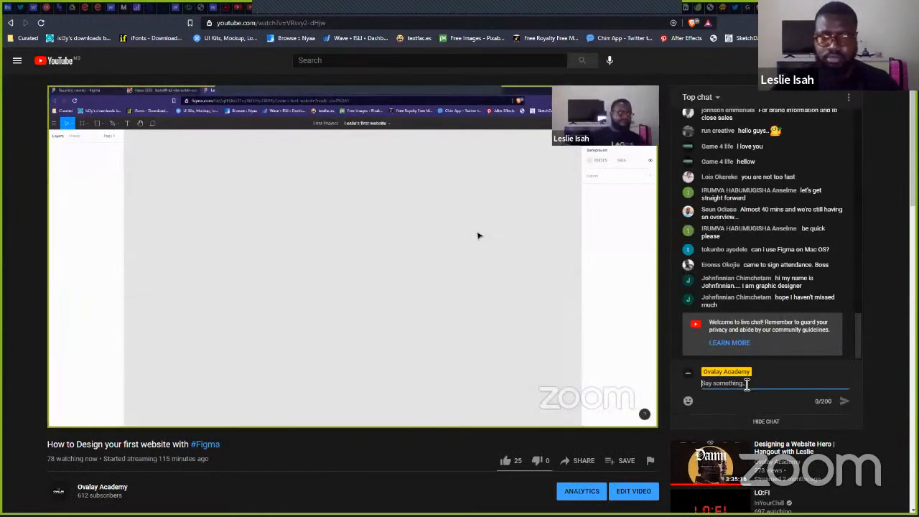
key("ctrl+v")
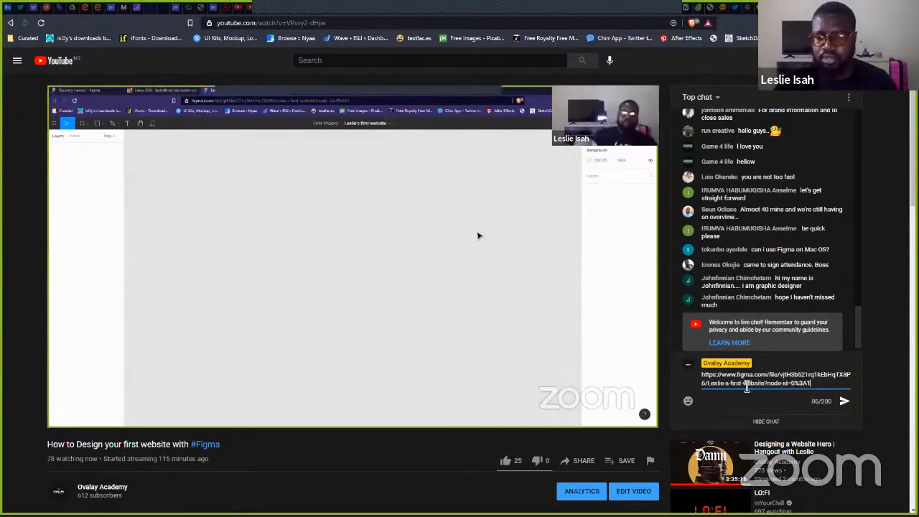
key("Return")
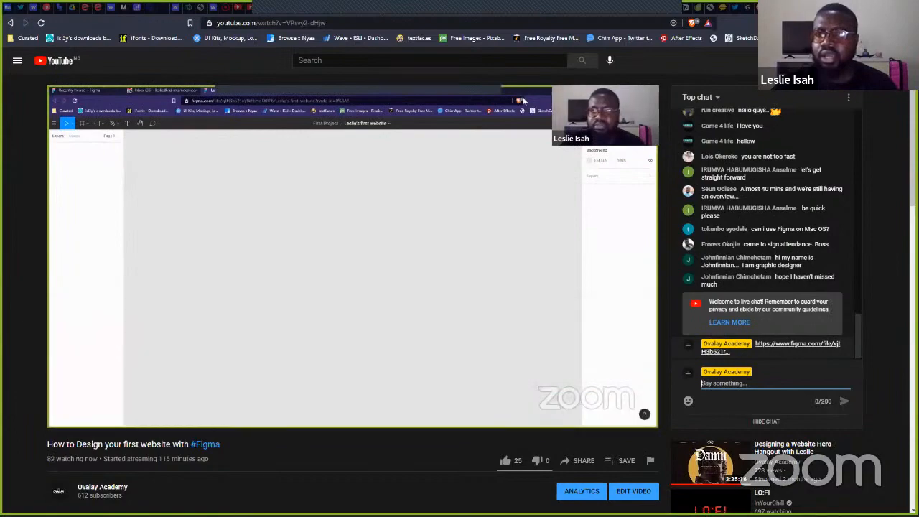
key("ctrl+w")
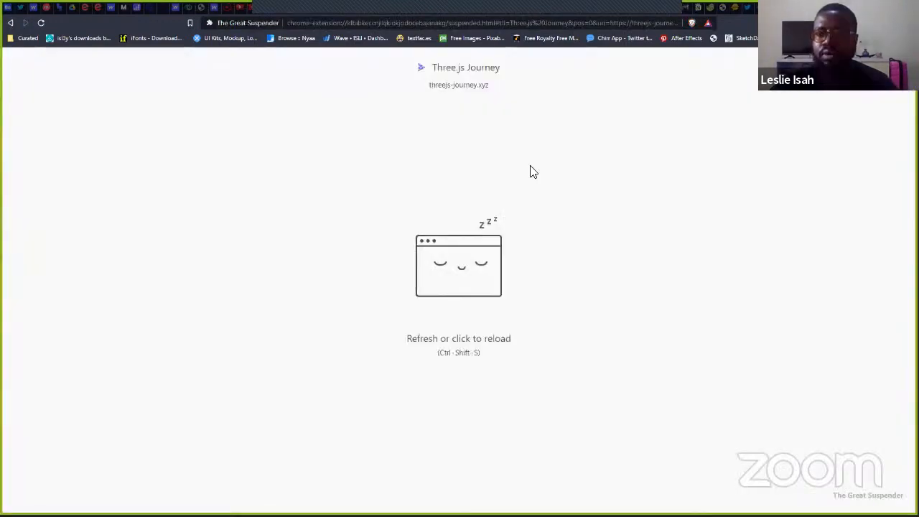
- Bring the Brave window with the blank 'first website' Figma file back to the front
key("alt+Tab")
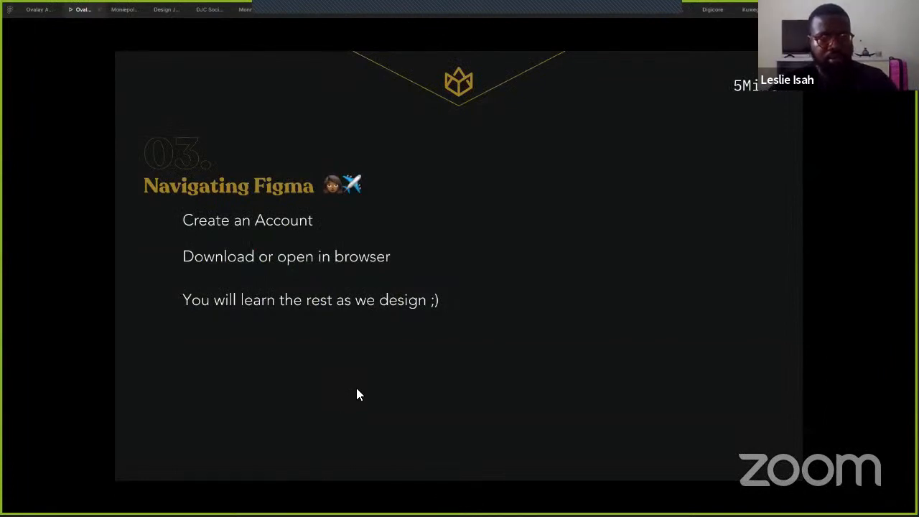
key("alt+Tab")
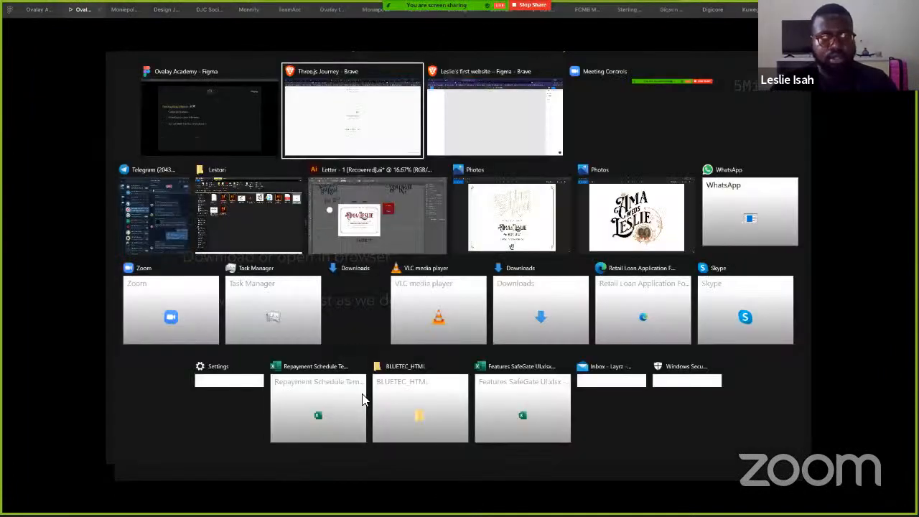
left_click(462, 146)
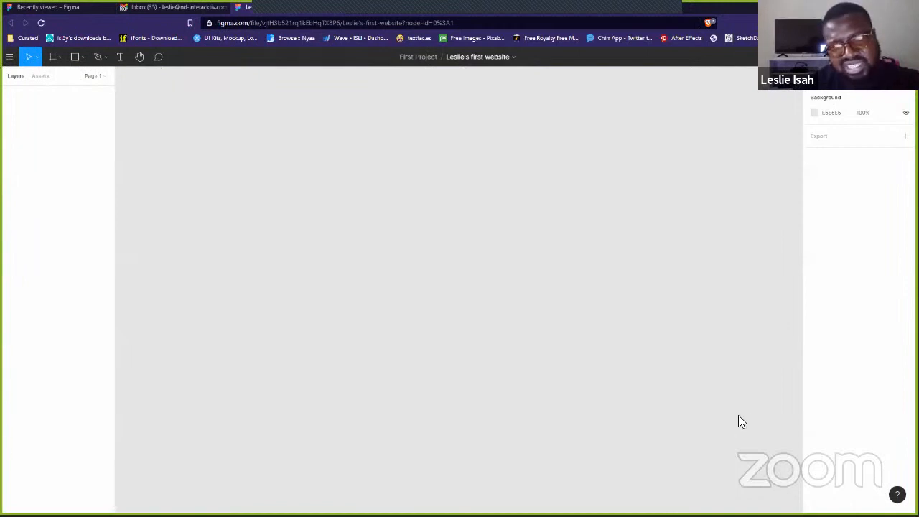
- Share the 'first website' file so anyone with the link can view it
left_click(9, 57)
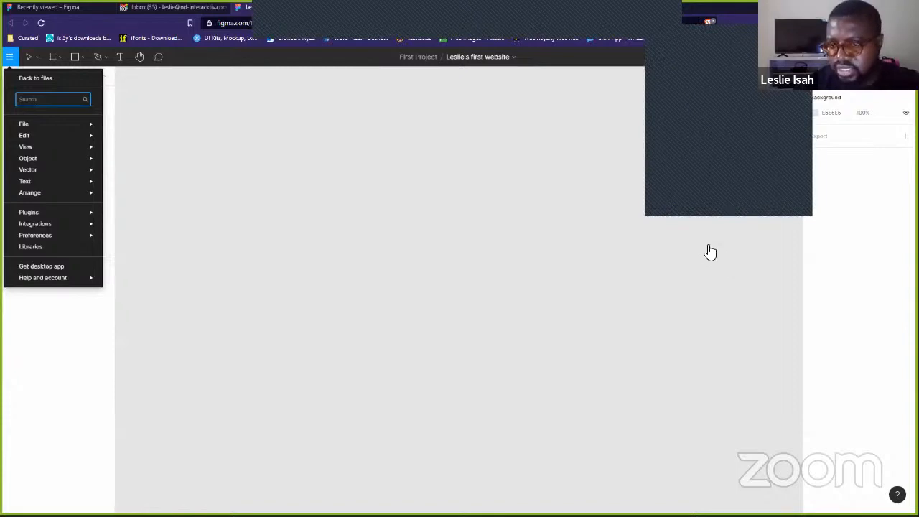
left_click(814, 431)
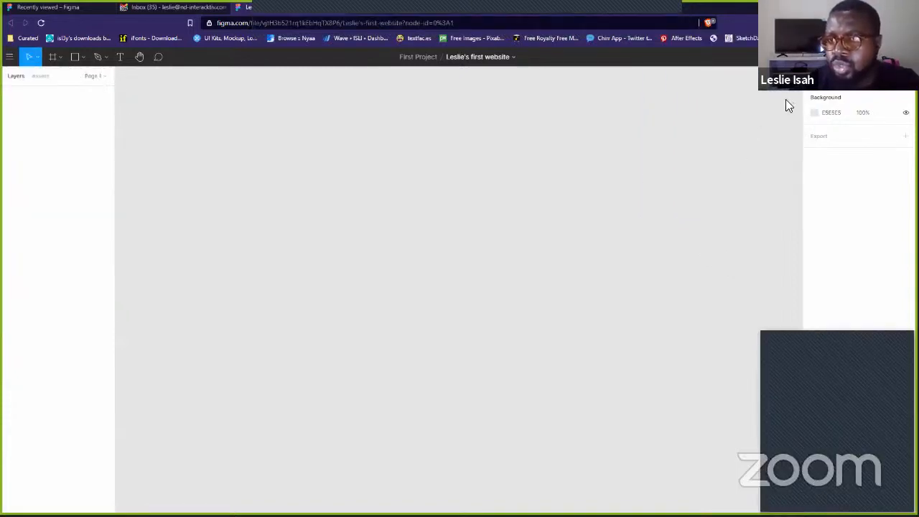
left_click(842, 57)
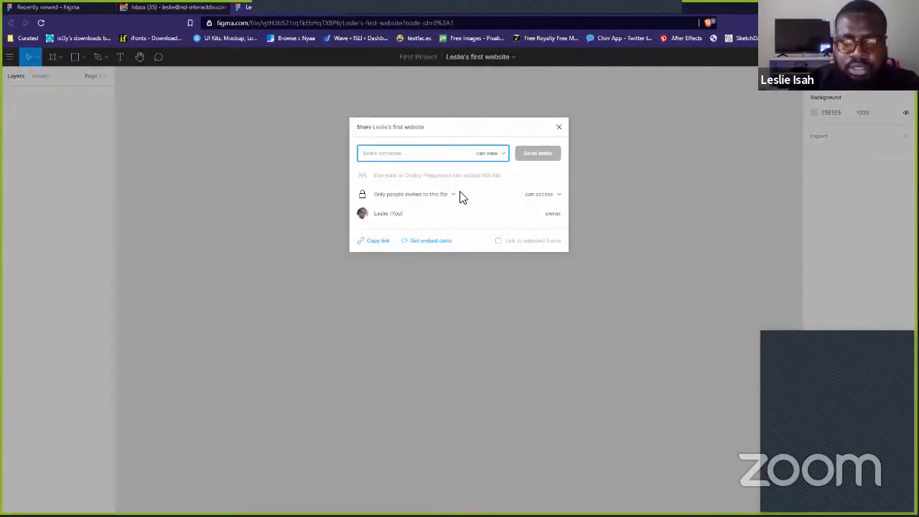
left_click(452, 194)
left_click(430, 181)
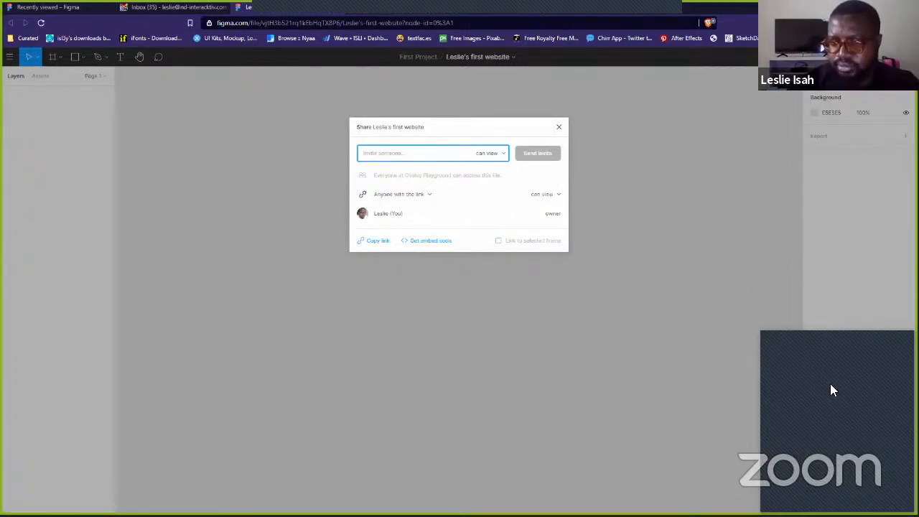
left_click(621, 166)
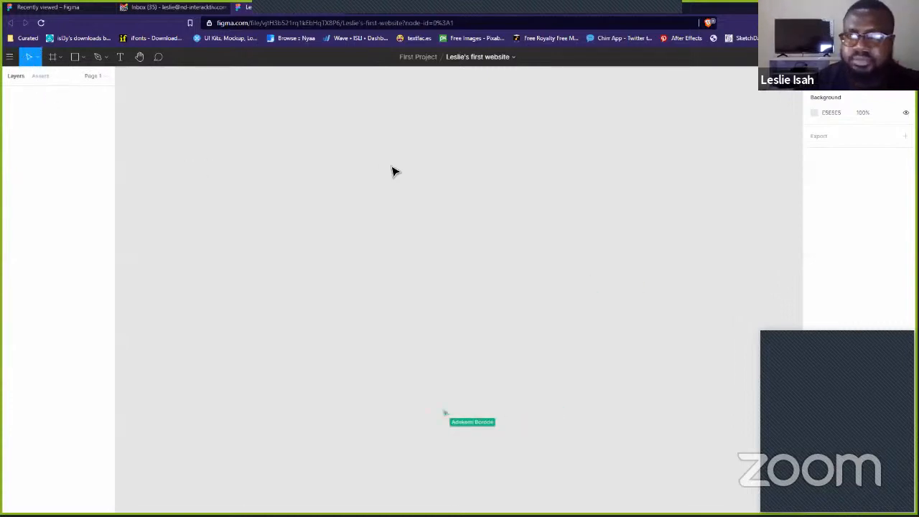
left_click_drag(290, 149, 537, 381)
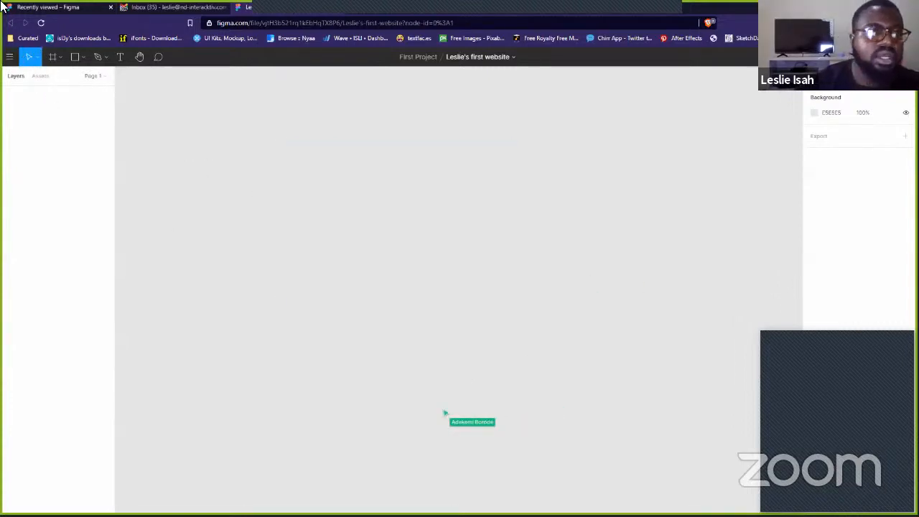
left_click(35, 57)
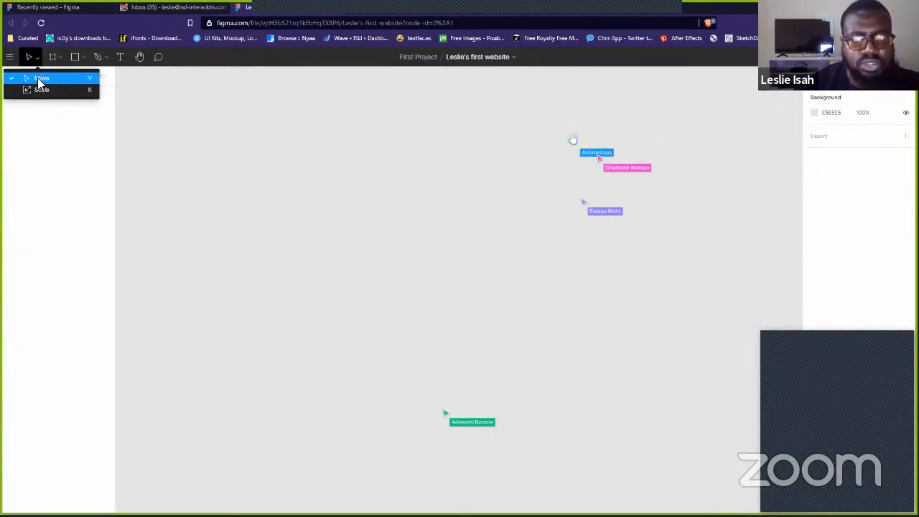
left_click(37, 77)
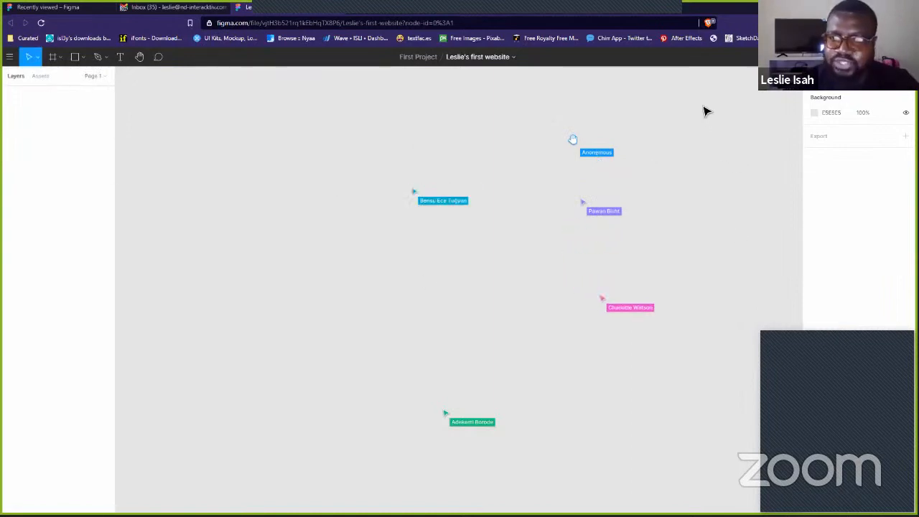
left_click_drag(257, 91, 722, 462)
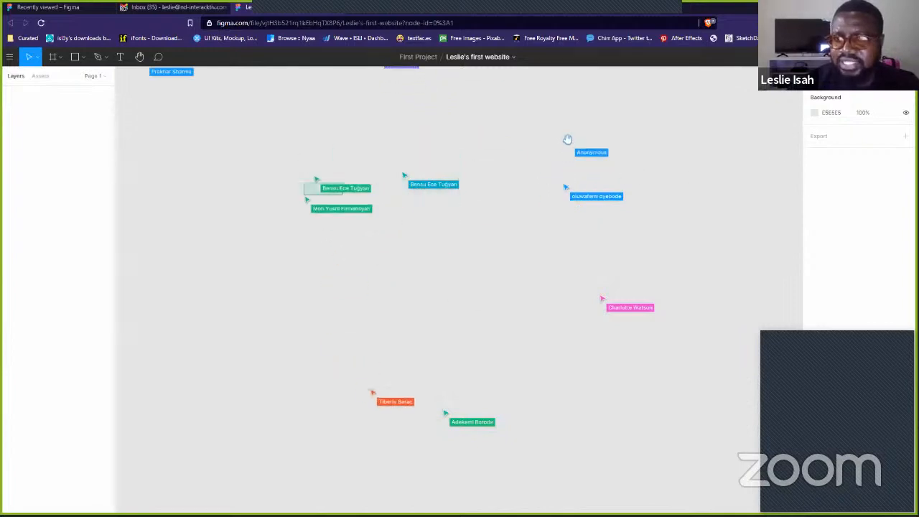
left_click_drag(144, 101, 665, 500)
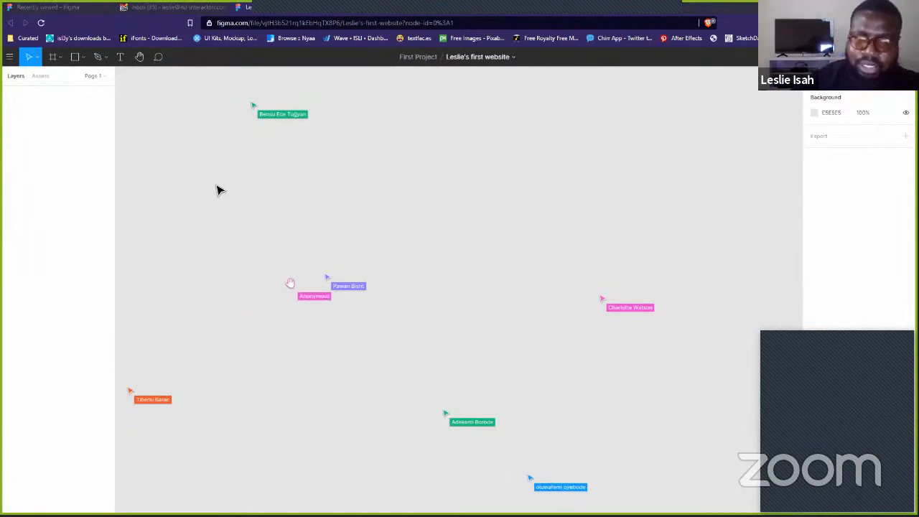
left_click_drag(151, 102, 741, 498)
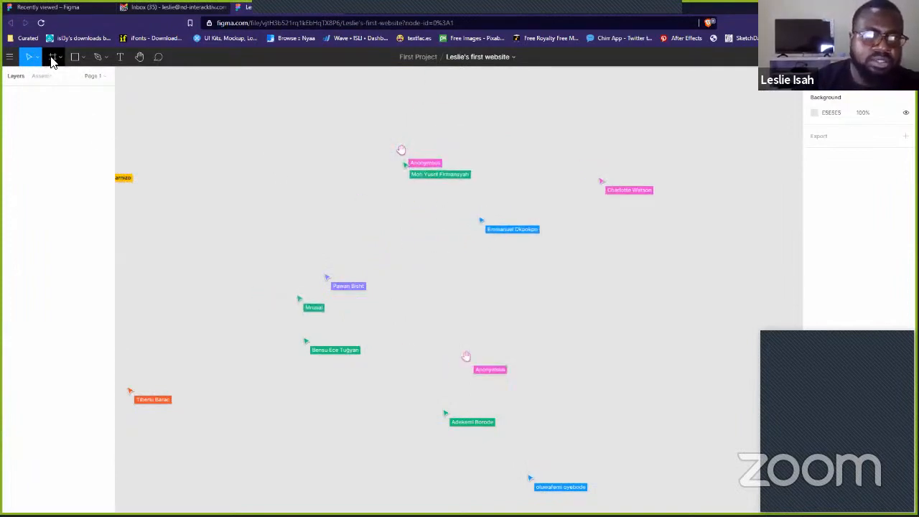
- Draw a portrait Frame 1 in the centre of the canvas
left_click(52, 60)
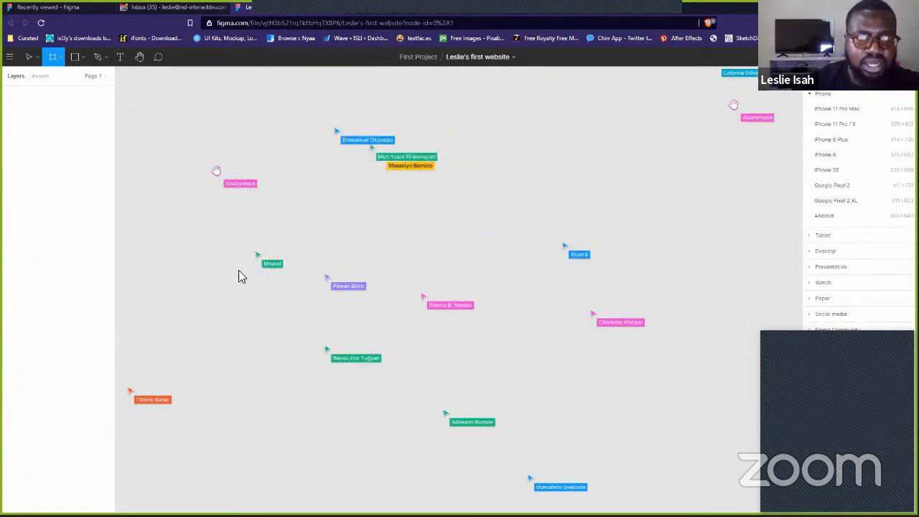
left_click_drag(186, 107, 441, 458)
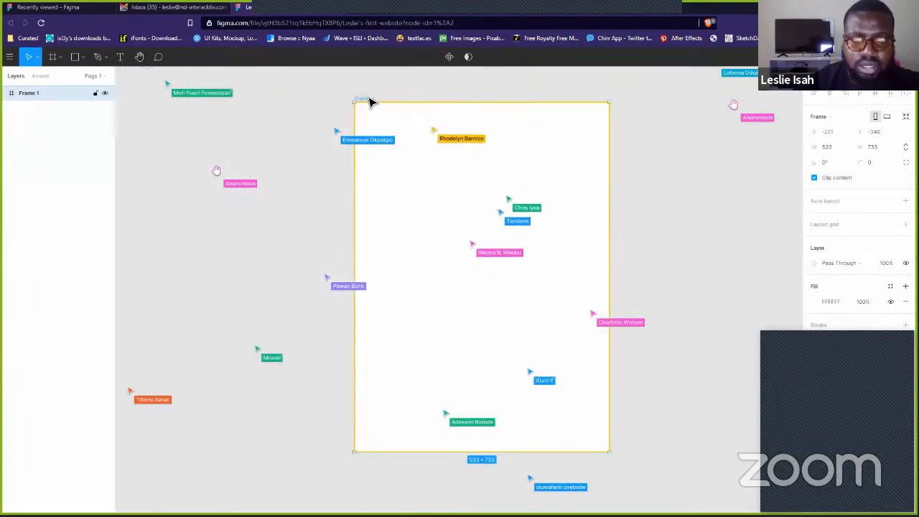
left_click(725, 203)
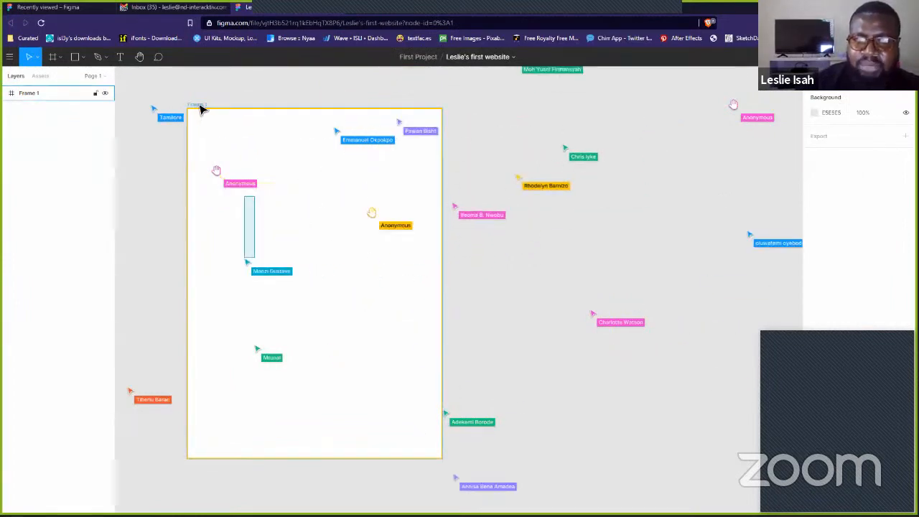
left_click(310, 107)
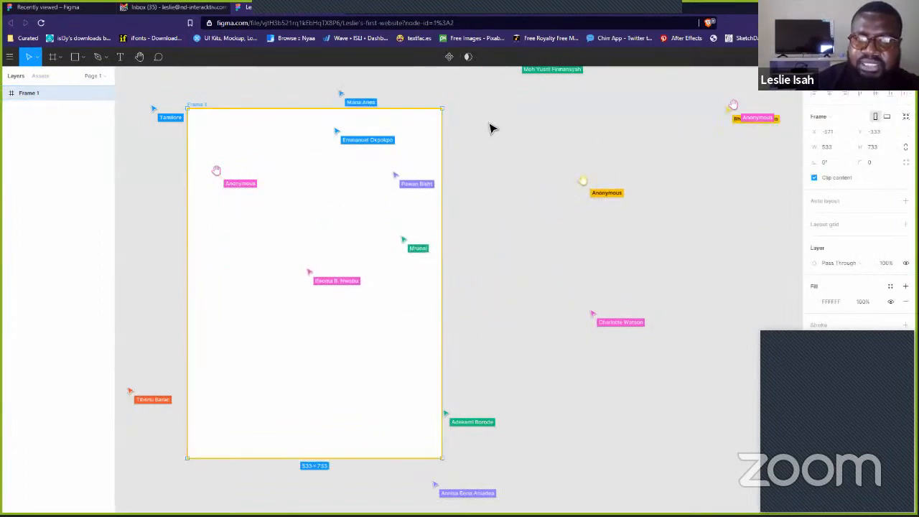
left_click(550, 176)
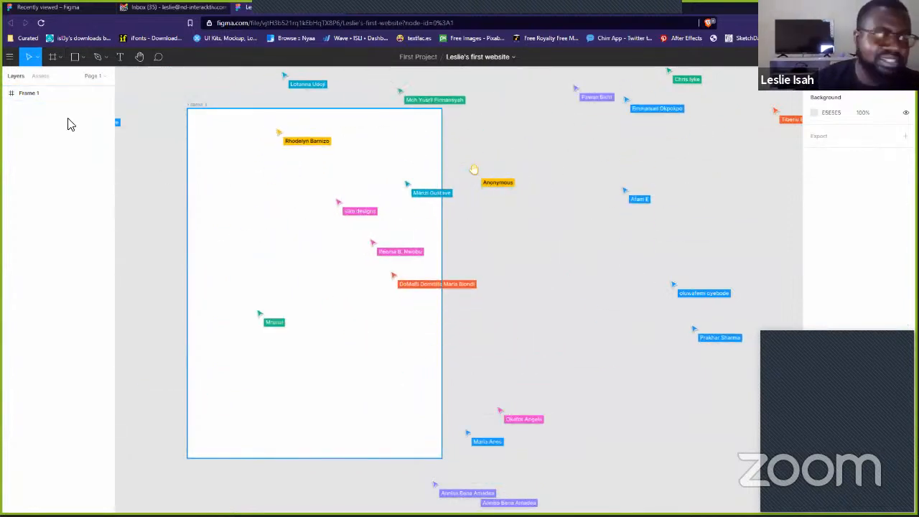
- Draw a 110×150 grey rectangle, a diagonal line, a crossing arrow and an ellipse inside Frame 1
left_click(84, 57)
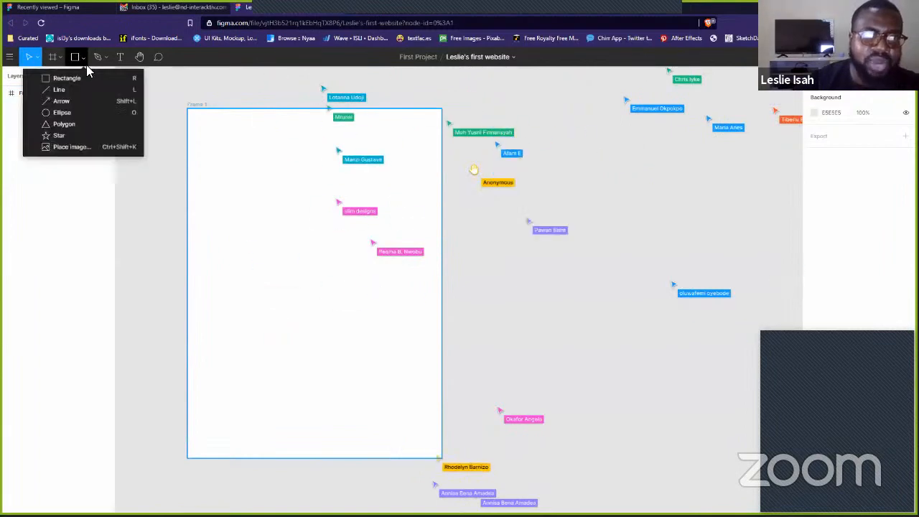
left_click(78, 79)
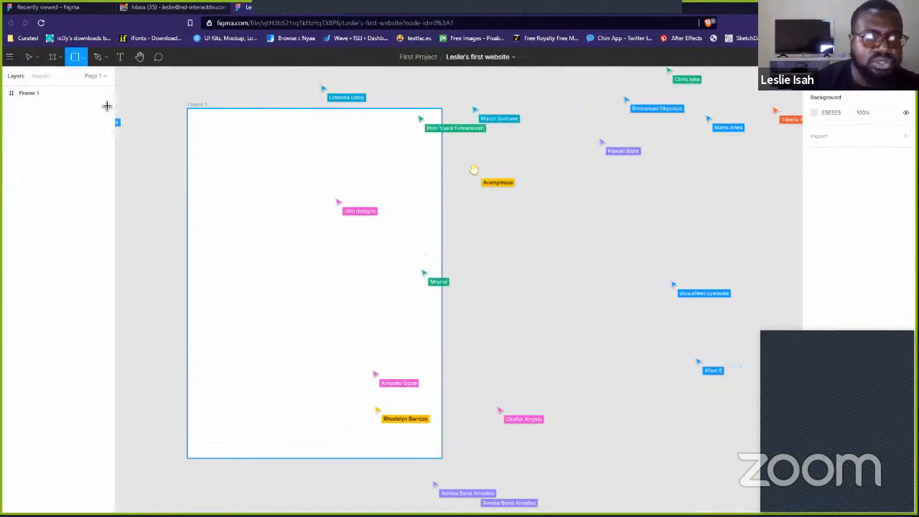
left_click_drag(229, 161, 282, 231)
left_click(84, 57)
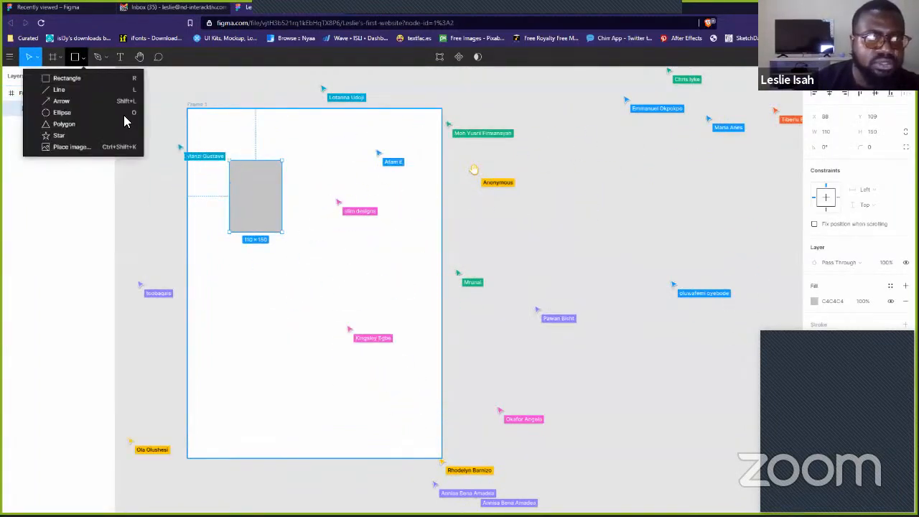
left_click(59, 89)
left_click_drag(219, 235, 275, 345)
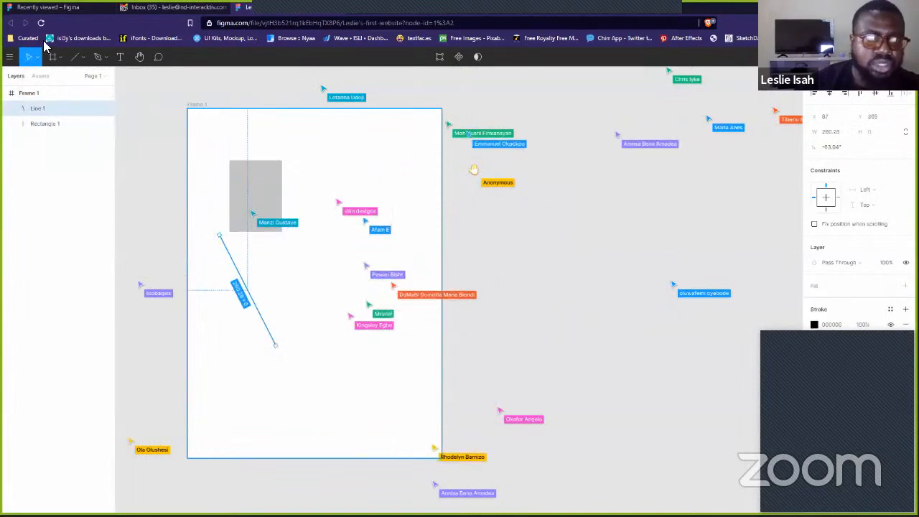
left_click(84, 57)
left_click(87, 102)
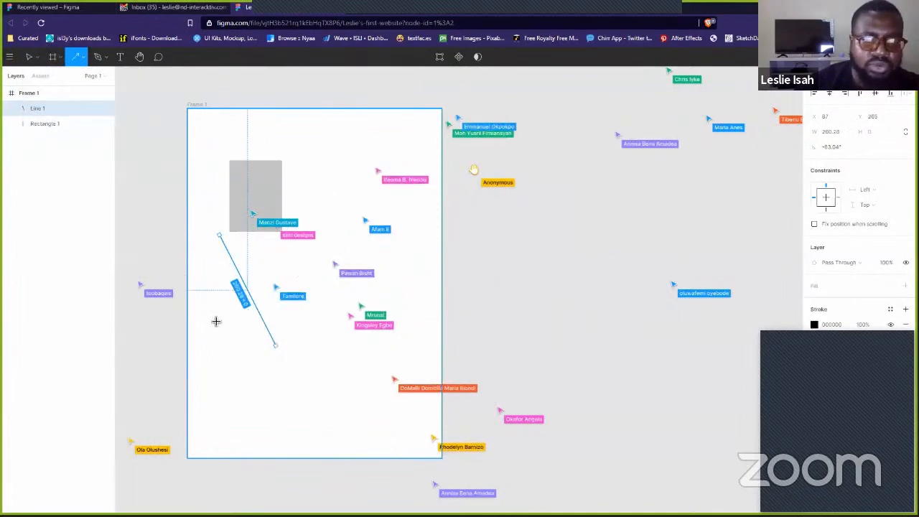
left_click_drag(314, 262, 213, 318)
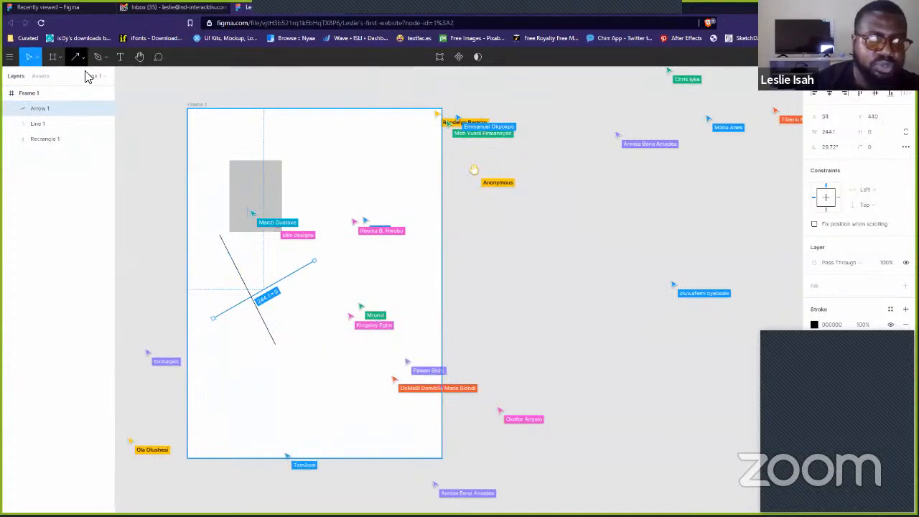
left_click(84, 57)
left_click(88, 108)
left_click_drag(310, 166, 387, 229)
- Add a hexagon polygon inside Frame 1
left_click(84, 57)
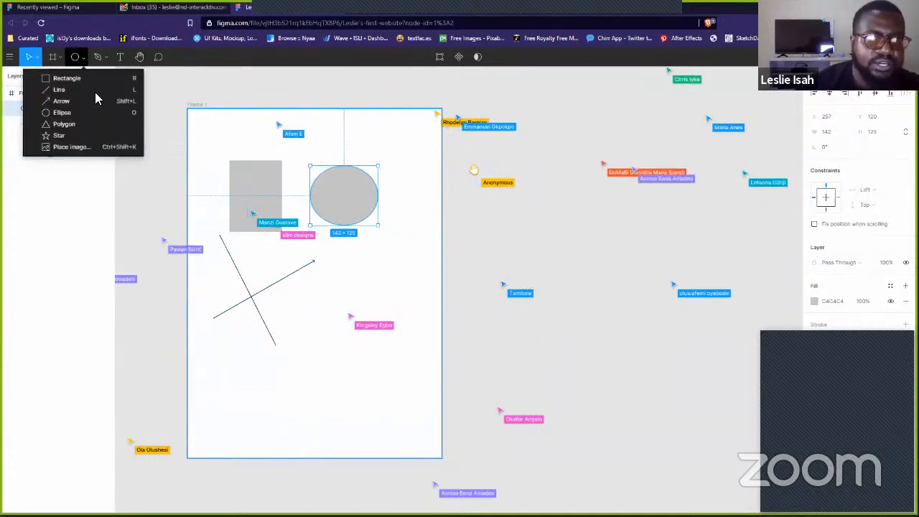
key("Return")
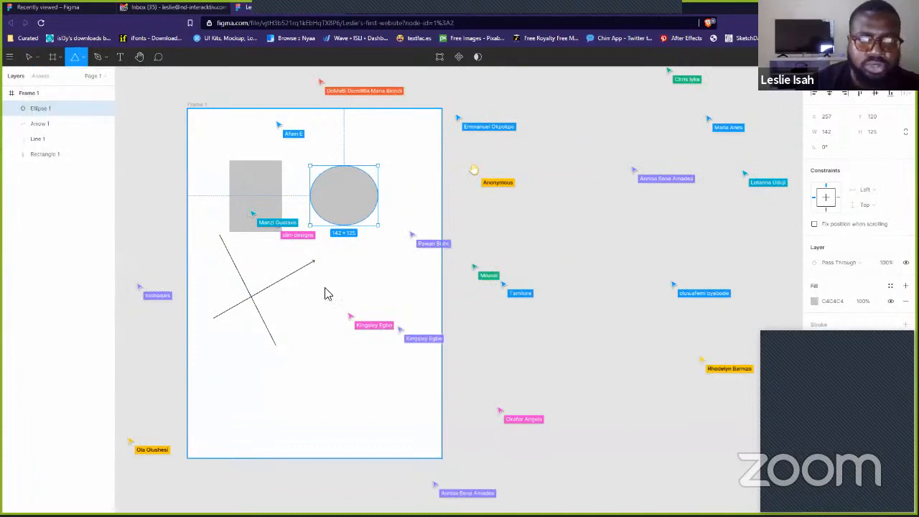
left_click_drag(320, 279, 397, 316)
left_click(406, 385)
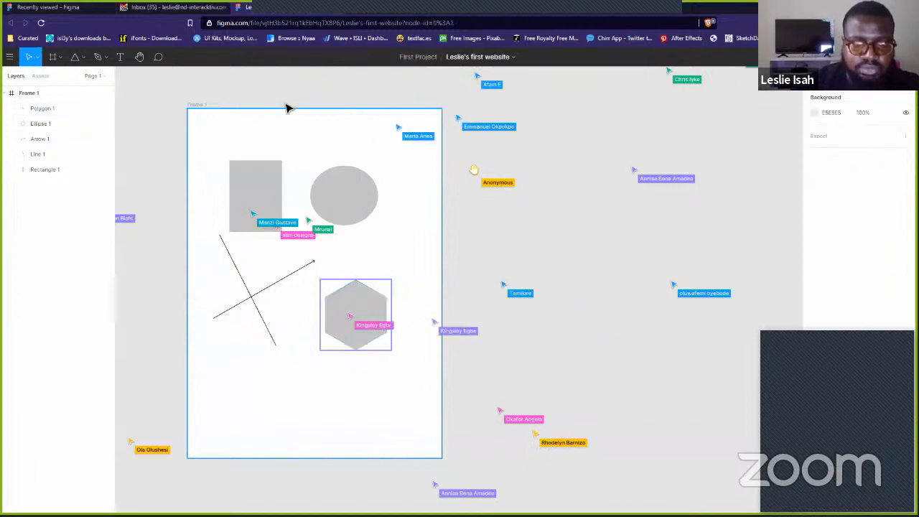
- Draw a six-pointed star near Frame 1's bottom-left and sharpen its points via the ratio handle
left_click(82, 57)
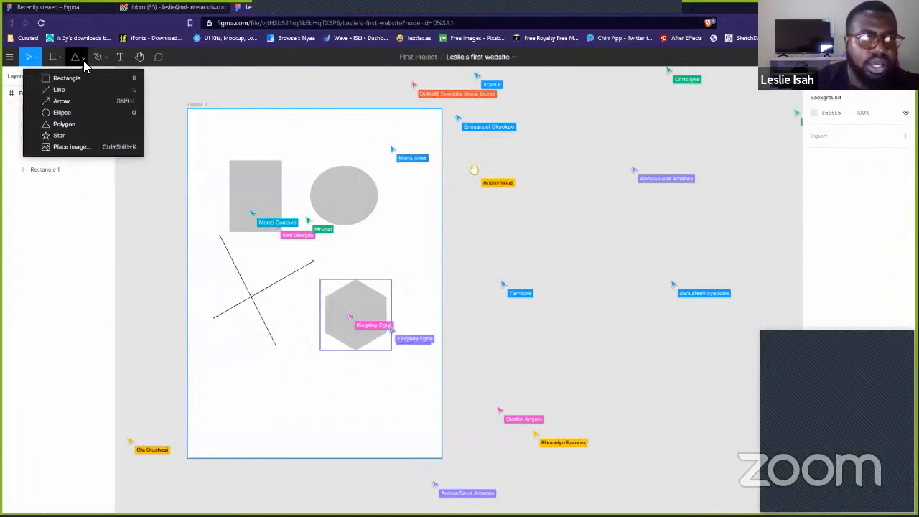
left_click(59, 136)
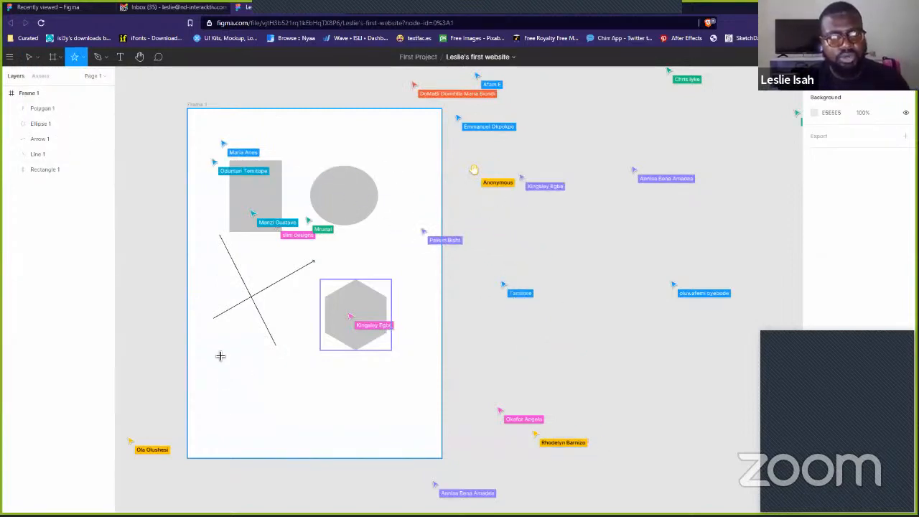
left_click_drag(212, 342, 281, 409)
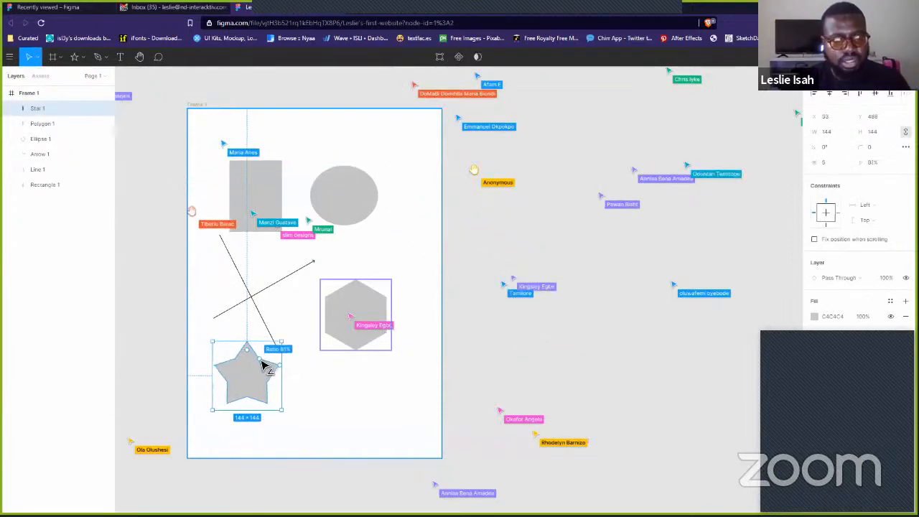
left_click_drag(264, 366, 299, 353)
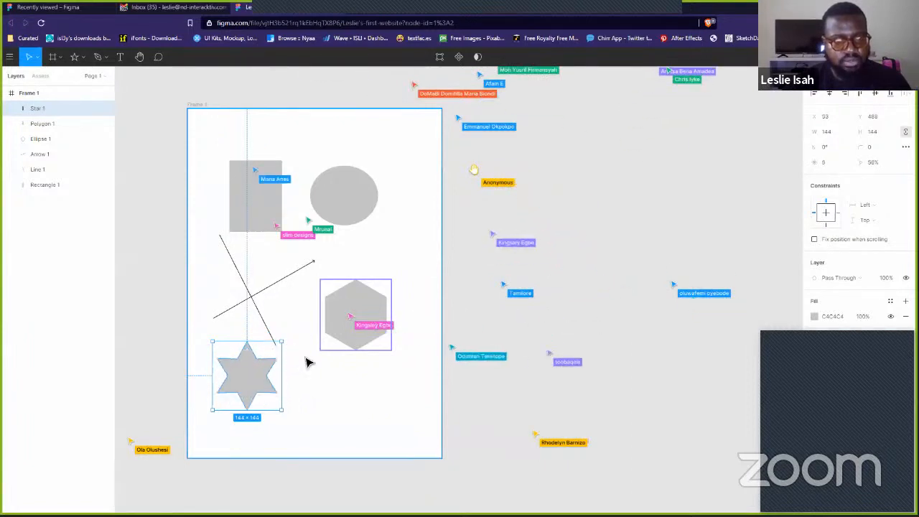
left_click(287, 379)
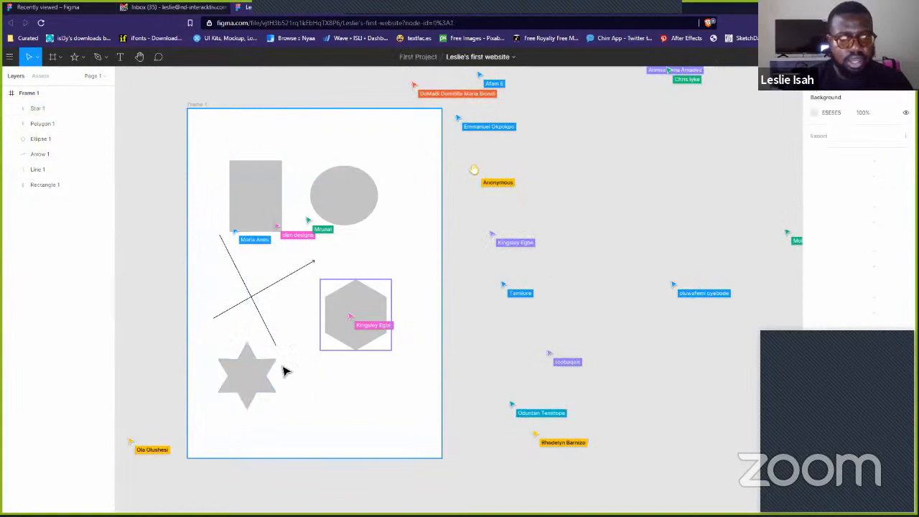
- Place MUddy.png as a large 344×344 photo to the right of Frame 1
left_click(80, 64)
left_click(95, 144)
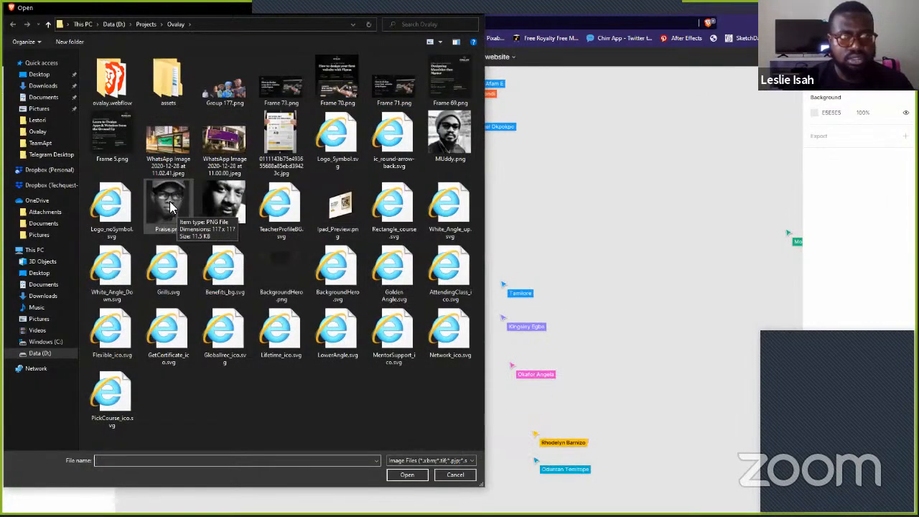
left_click(435, 130)
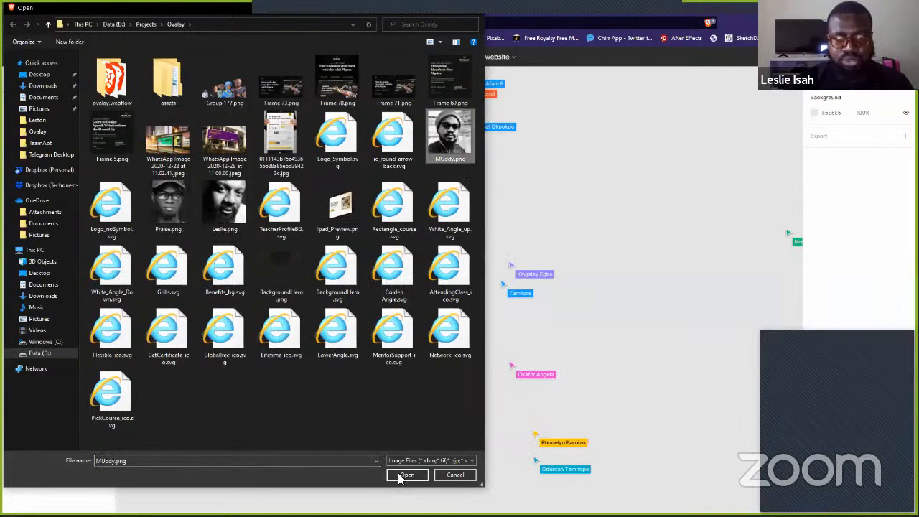
left_click(402, 475)
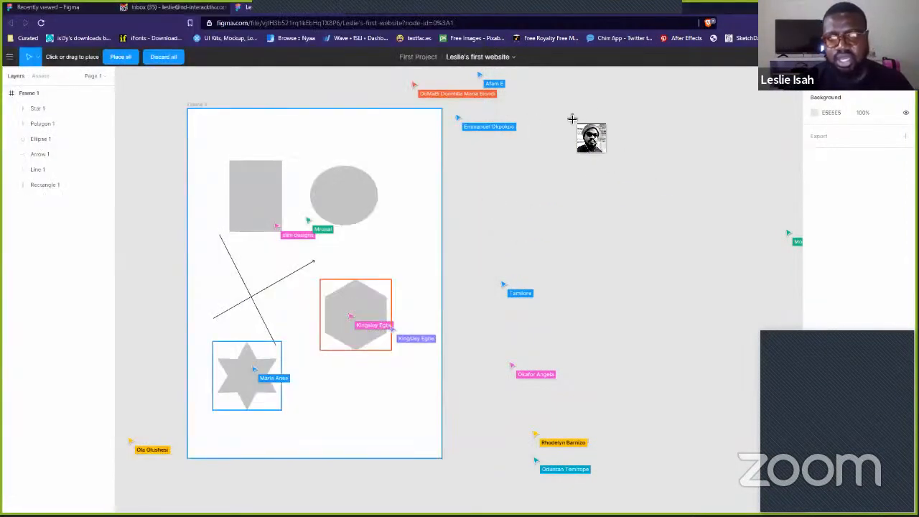
left_click_drag(563, 107, 728, 271)
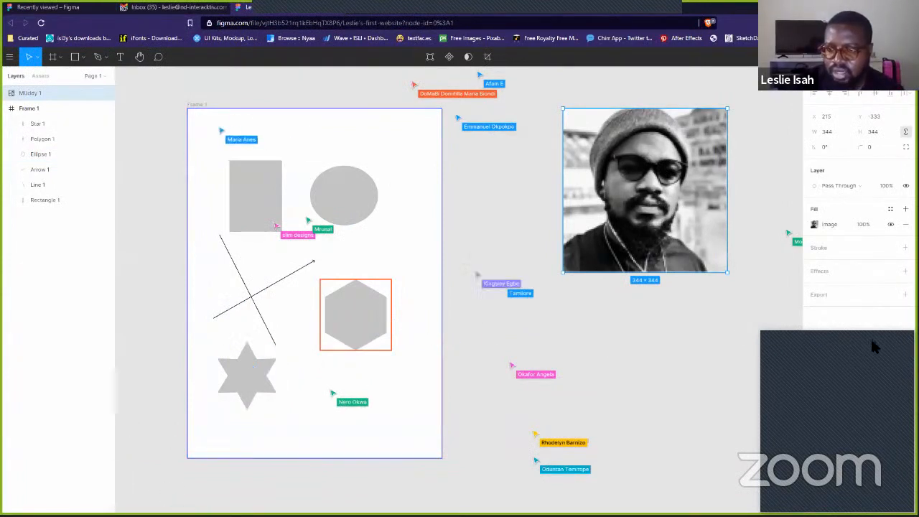
left_click(690, 362)
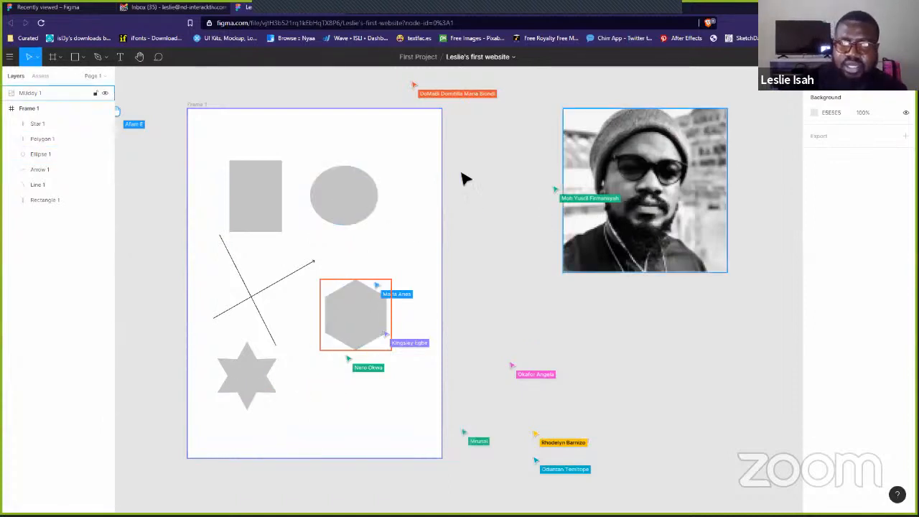
- Draw a curvy pen path across the top of Frame 1 over the circle
mouse_move(165, 88)
left_mouse_down()
mouse_move(514, 486)
mouse_move(190, 192)
mouse_move(167, 92)
left_mouse_up()
left_click(96, 57)
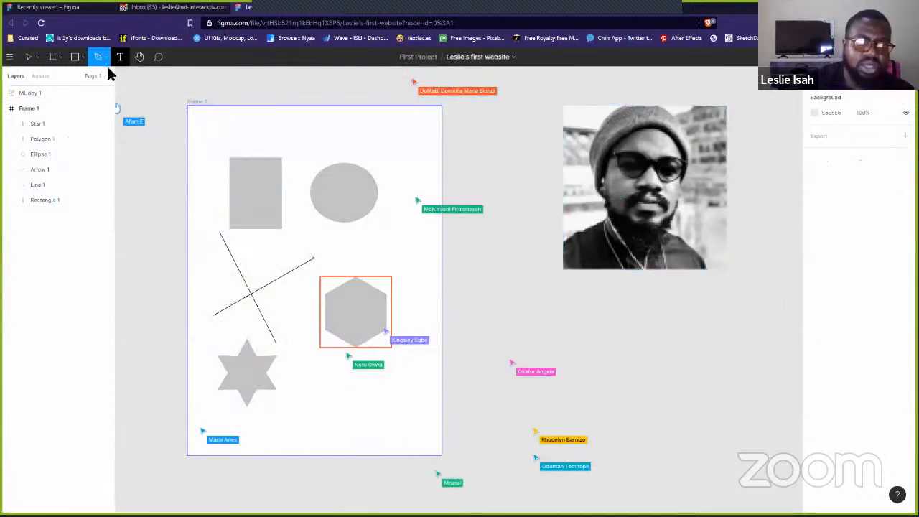
left_click(280, 129)
left_click(310, 128)
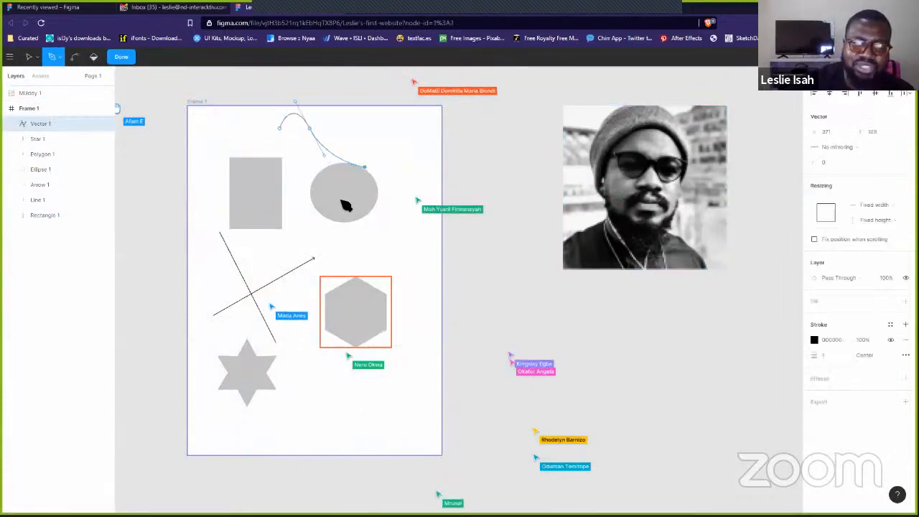
left_click_drag(365, 167, 394, 163)
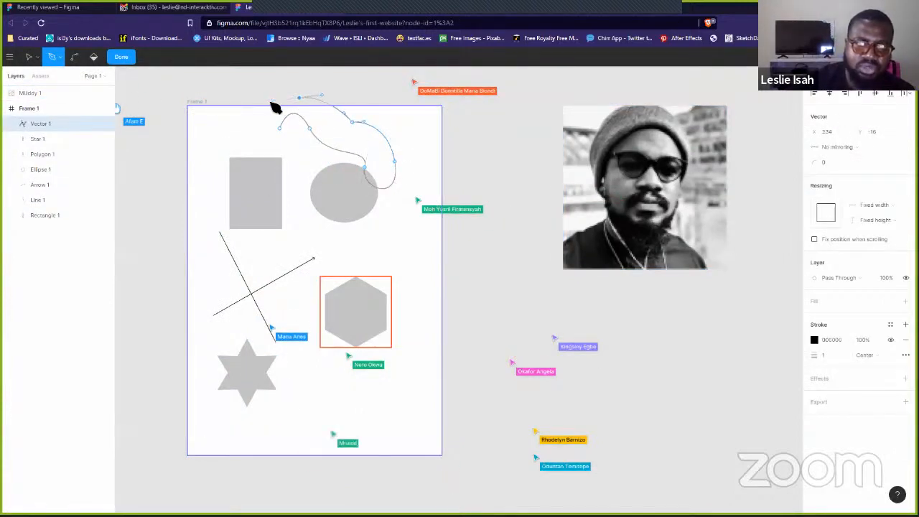
left_click_drag(268, 126, 273, 128)
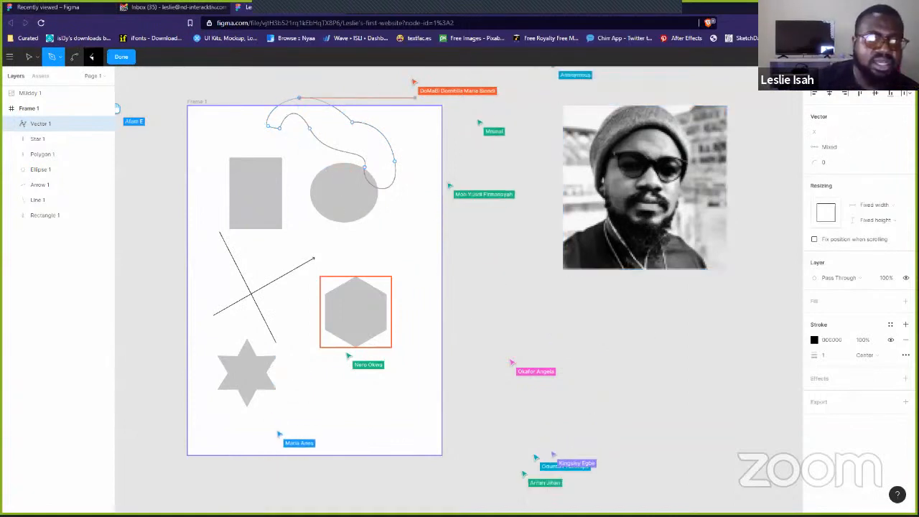
left_click(122, 58)
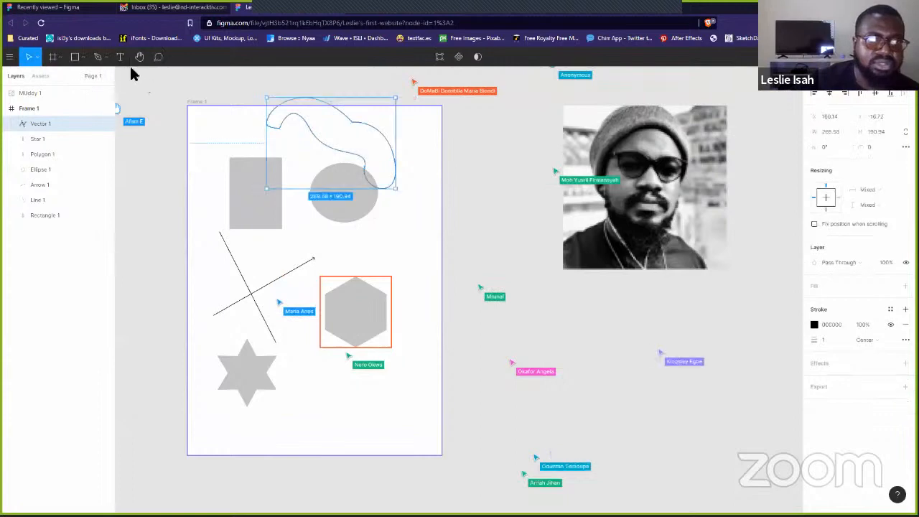
- Add 'Input Text' lettering, scale it up large and move it below the photo
left_click(488, 289)
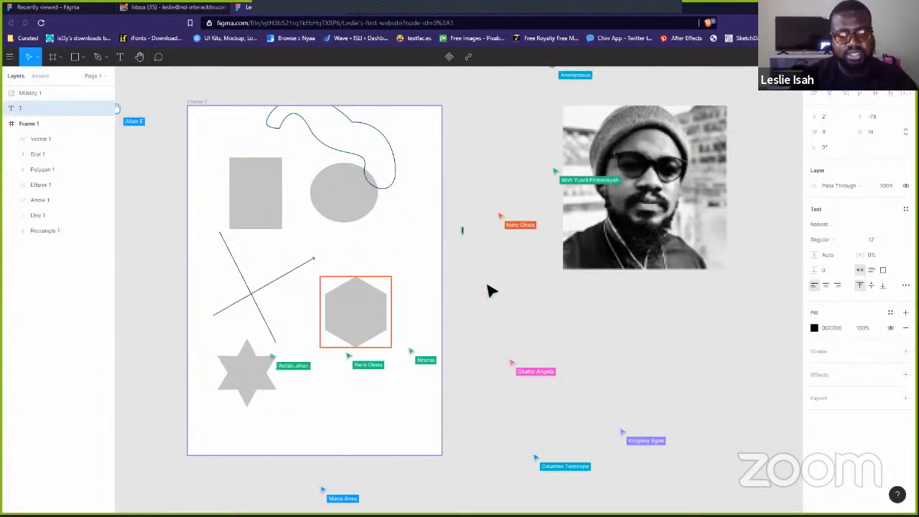
type("Input Text")
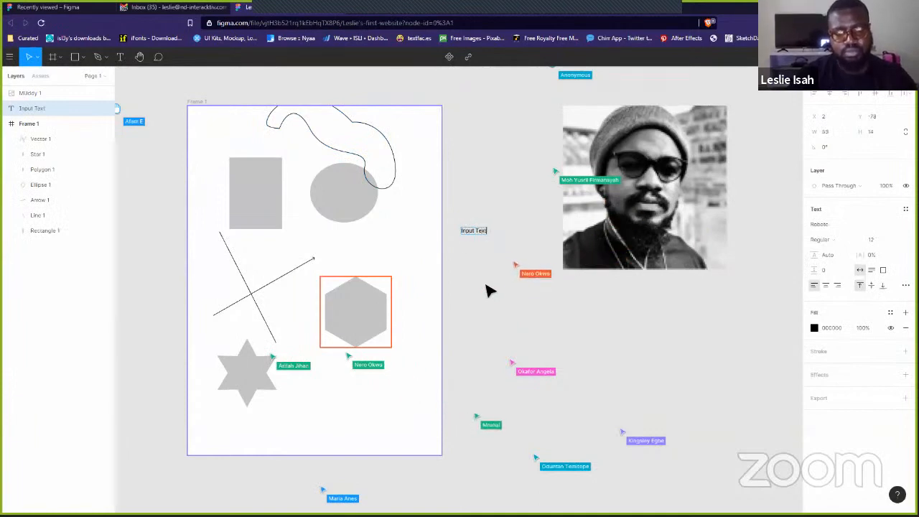
key("Escape")
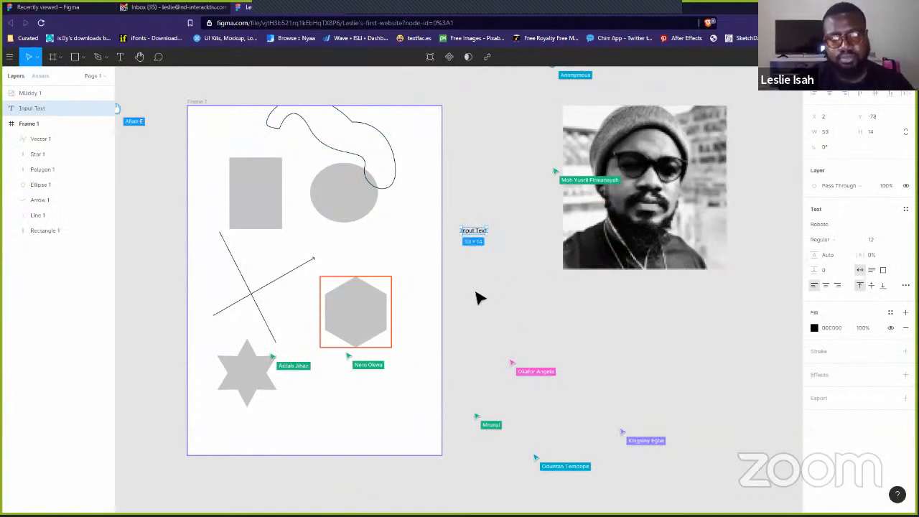
left_click_drag(488, 239, 520, 316)
left_click_drag(511, 268, 510, 324)
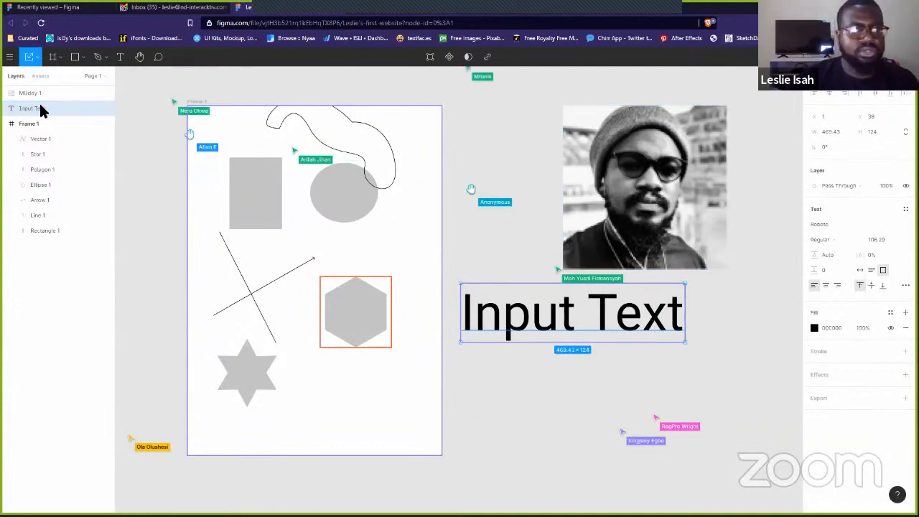
left_click(140, 57)
left_click_drag(660, 201, 462, 241)
left_click_drag(347, 170, 361, 357)
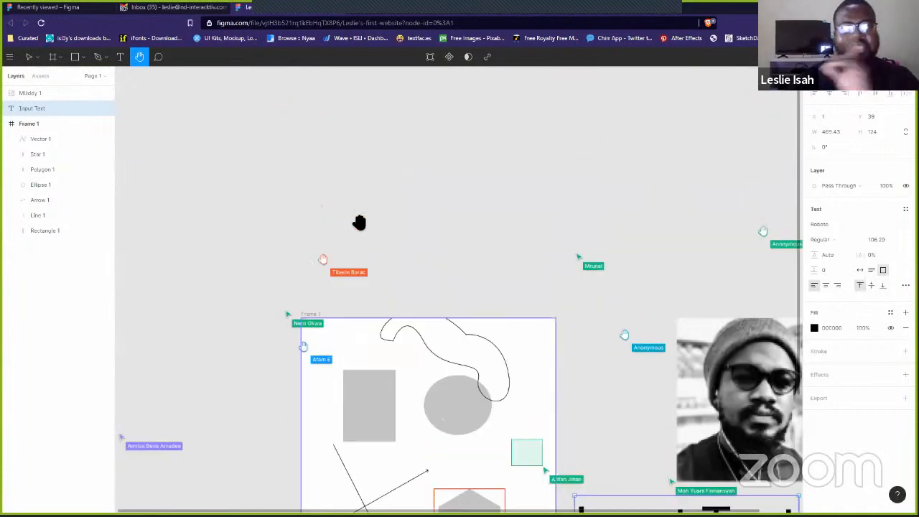
- Start a comment on the canvas and cancel it while still empty
left_click_drag(360, 223, 307, 234)
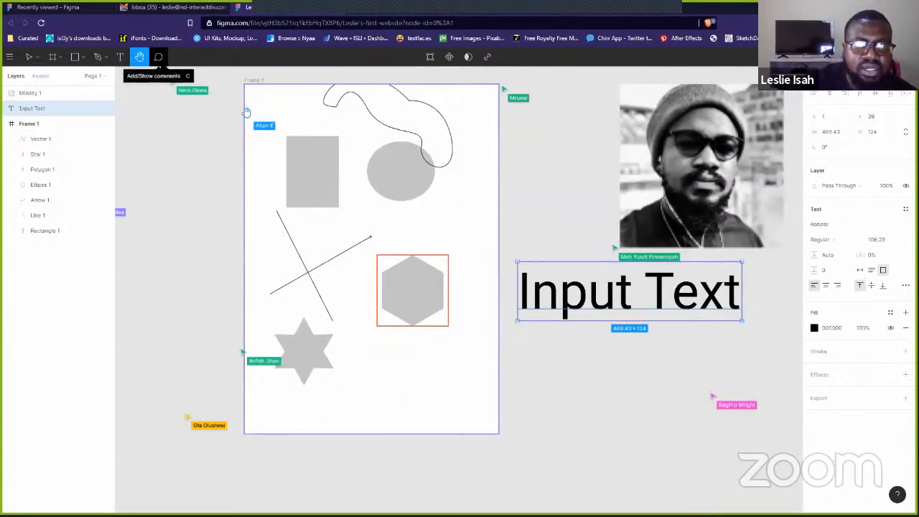
left_click(158, 57)
left_click(485, 196)
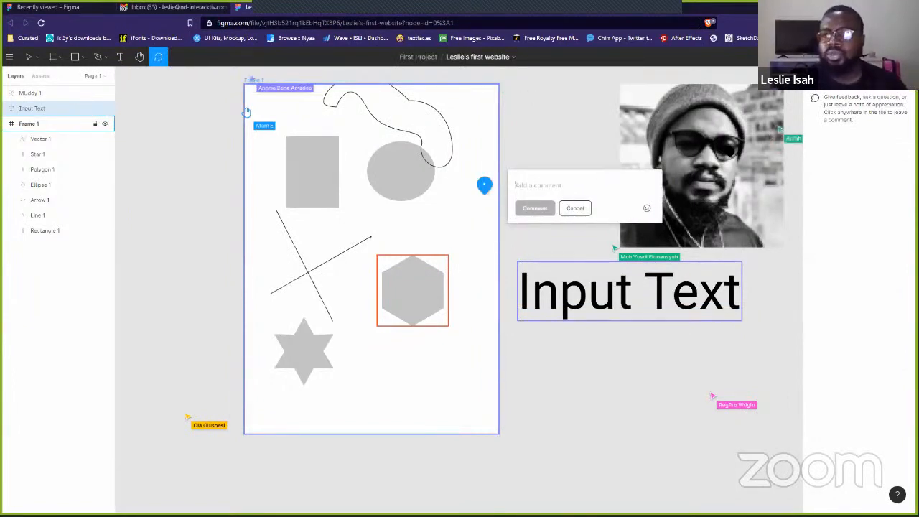
key("Escape")
- Post the comment 'ggin the glasses tho' on the photo, then return to the Move tool
left_click(689, 136)
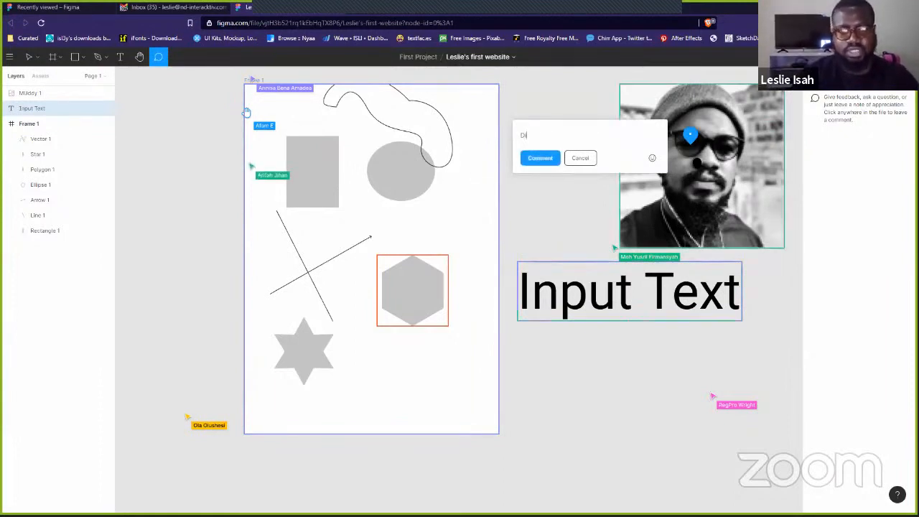
type("ggin the ")
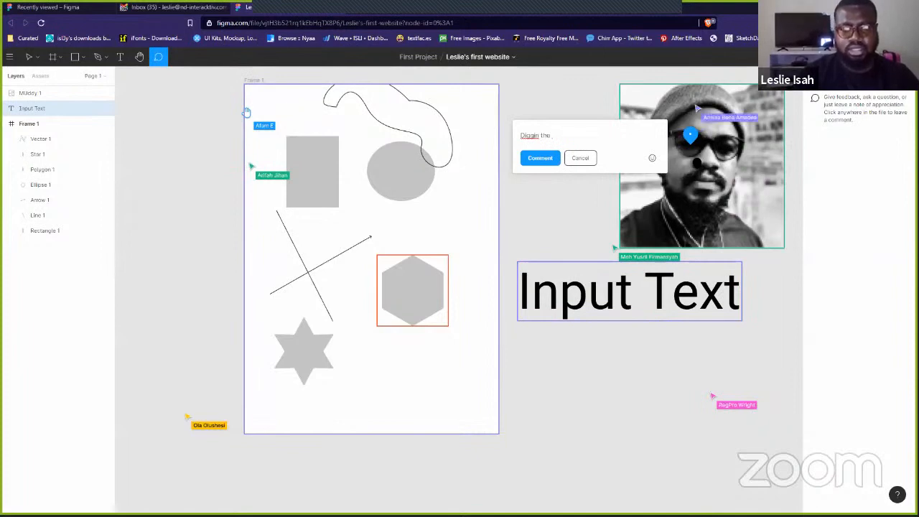
type("glasses tho")
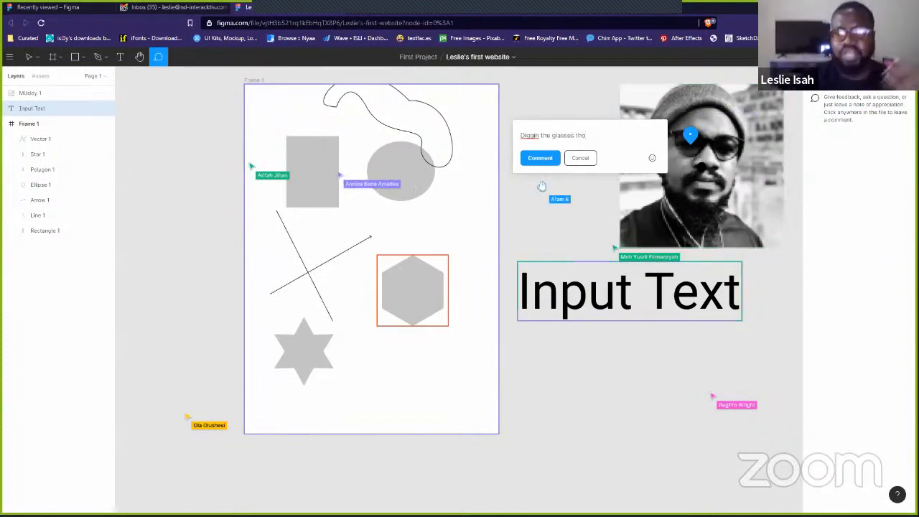
left_click(550, 157)
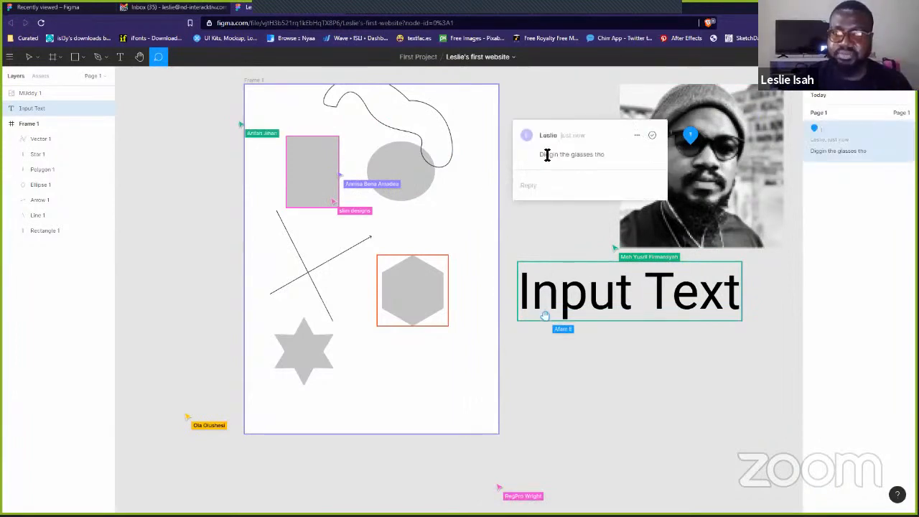
left_click(651, 132)
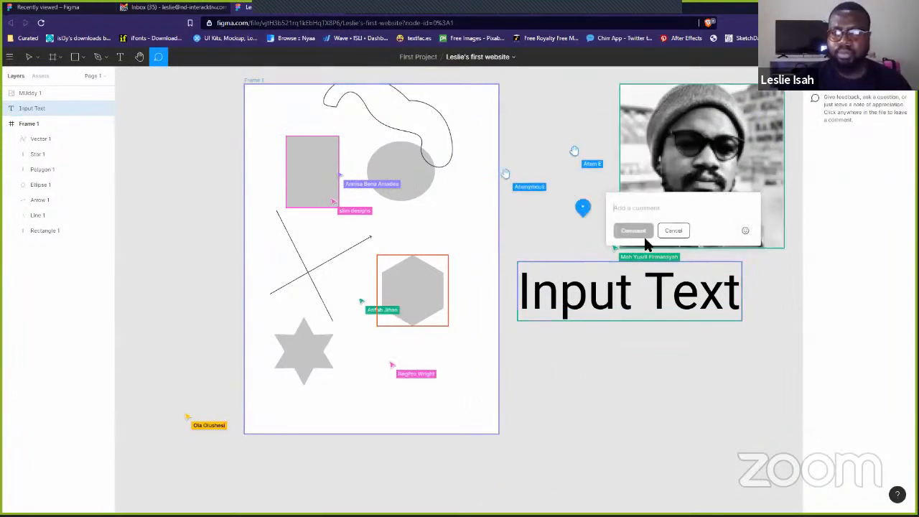
left_click(674, 230)
key("v")
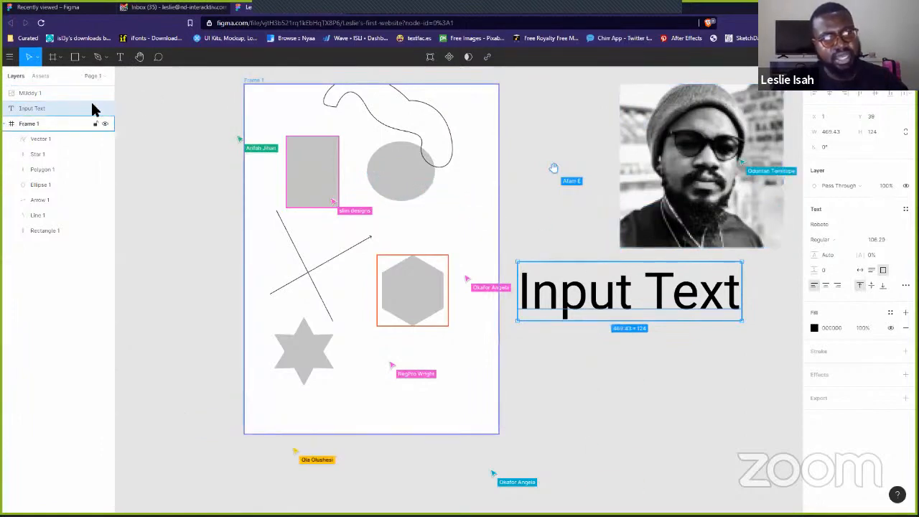
- Add a new Page 2 to the file
left_click(102, 77)
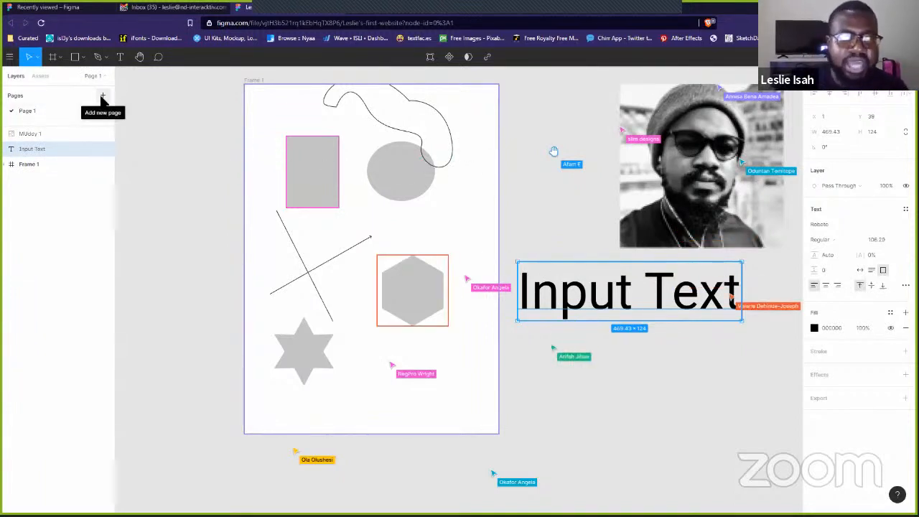
left_click(103, 96)
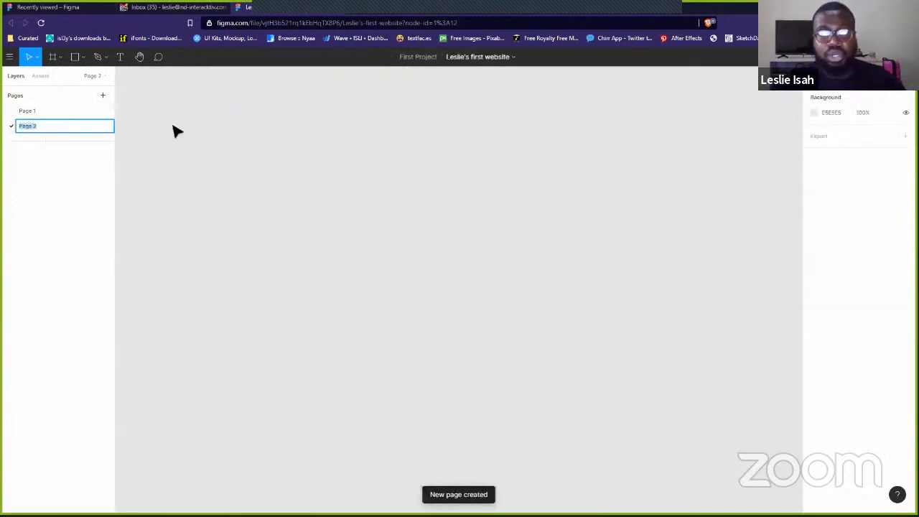
left_click(52, 114)
left_click(54, 121)
left_click_drag(223, 118, 558, 328)
left_click_drag(346, 160, 619, 345)
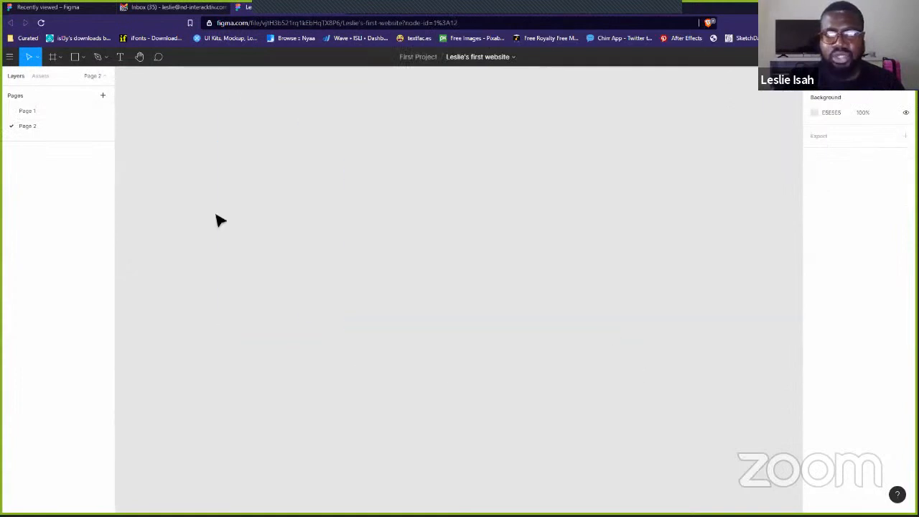
- Switch between Page 1 and the empty Page 2, ending on Page 1
left_click(104, 78)
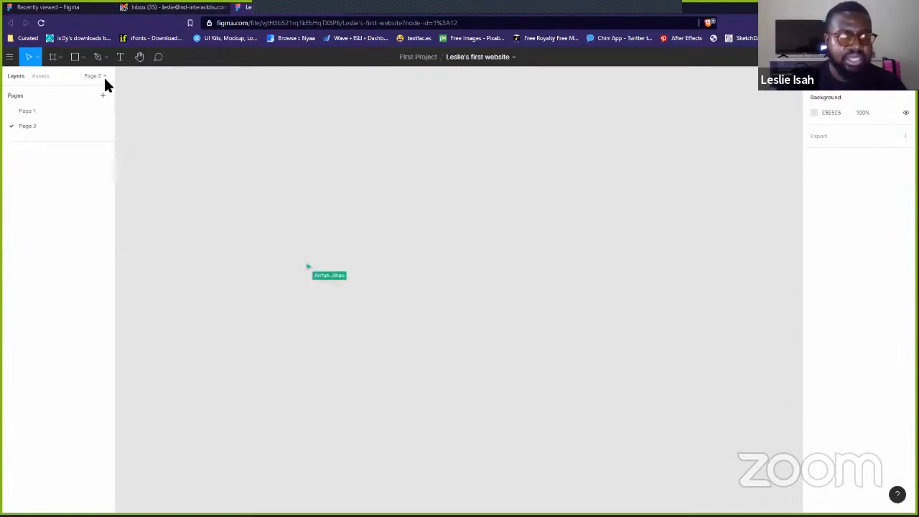
left_click(39, 111)
left_click(79, 126)
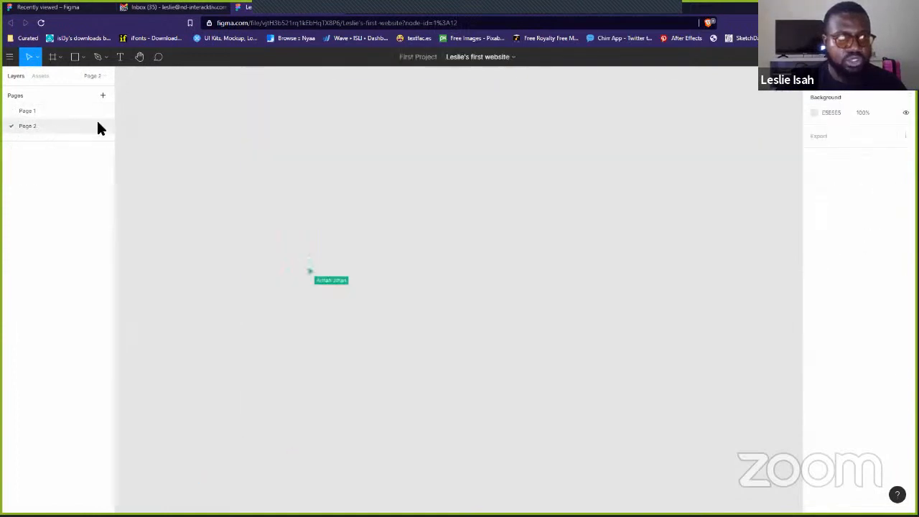
left_click(60, 110)
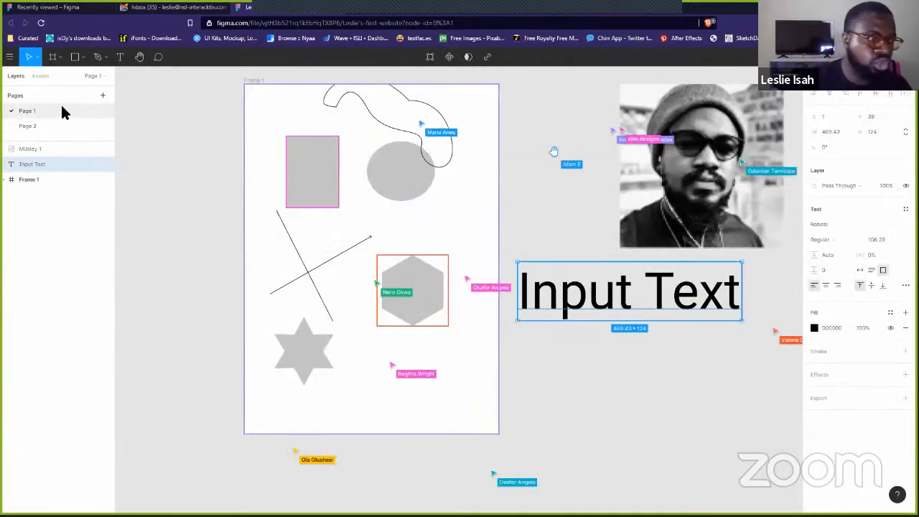
left_click(60, 124)
left_click(70, 110)
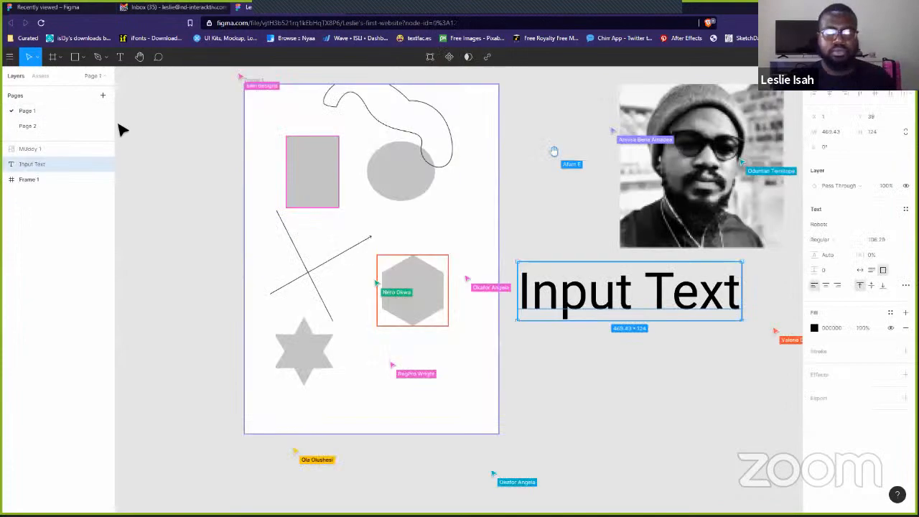
left_click(219, 207)
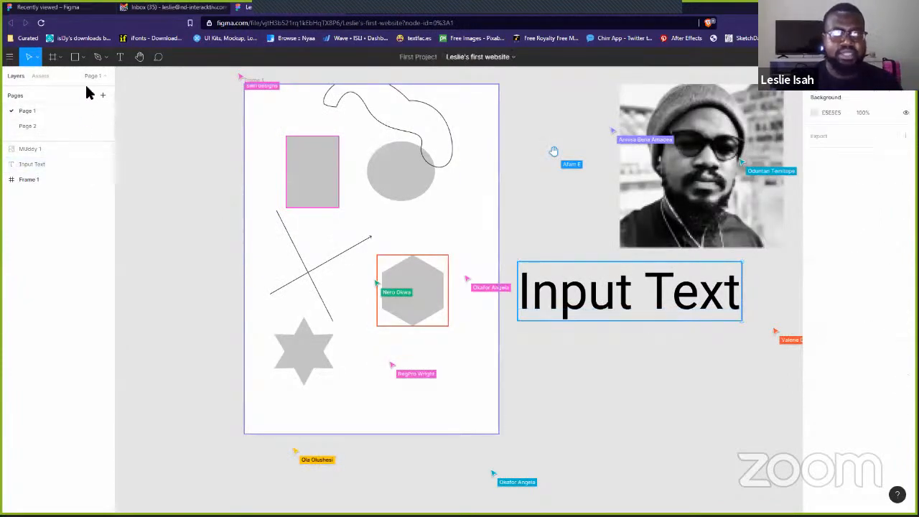
- Browse the Assets panel, then select the Muddy 1 photo in Layers
left_click(40, 76)
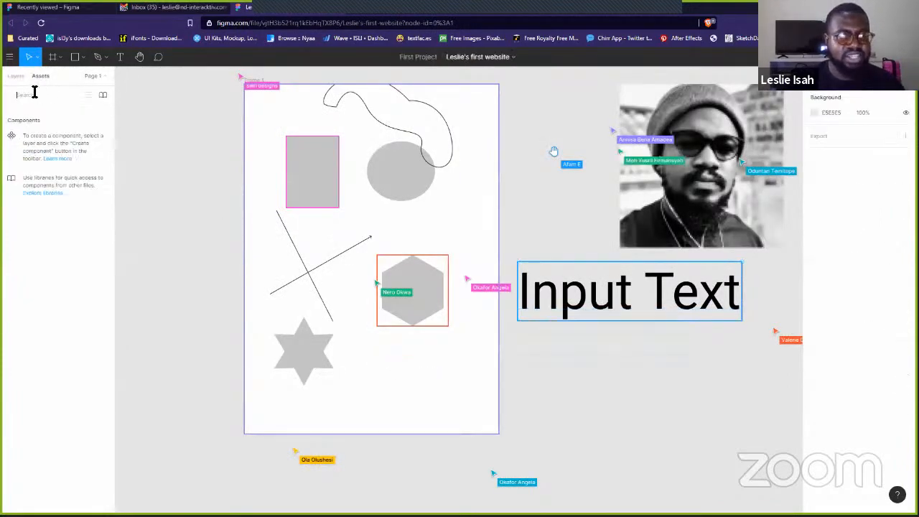
left_click(30, 97)
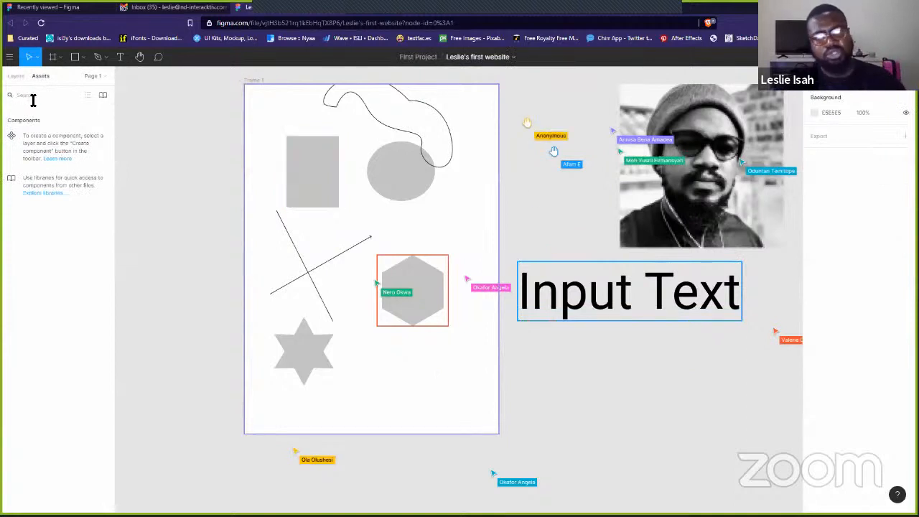
left_click(18, 76)
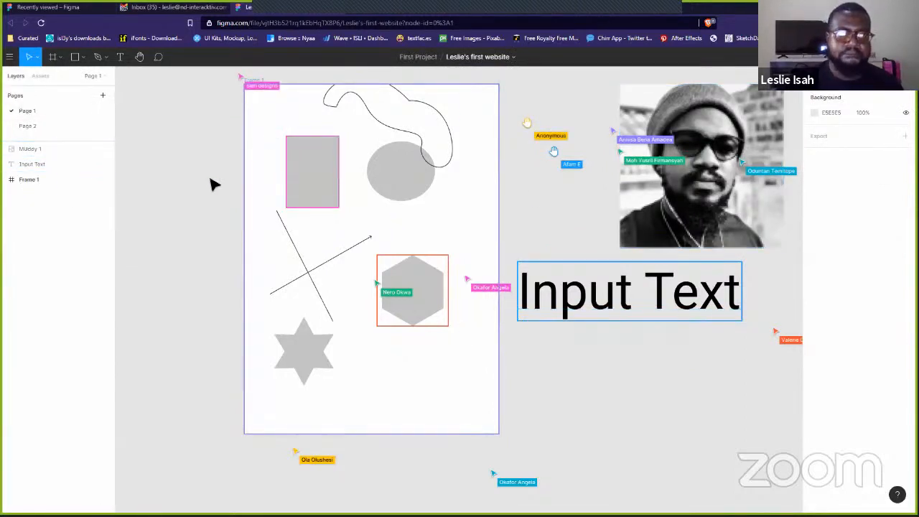
left_click(21, 151)
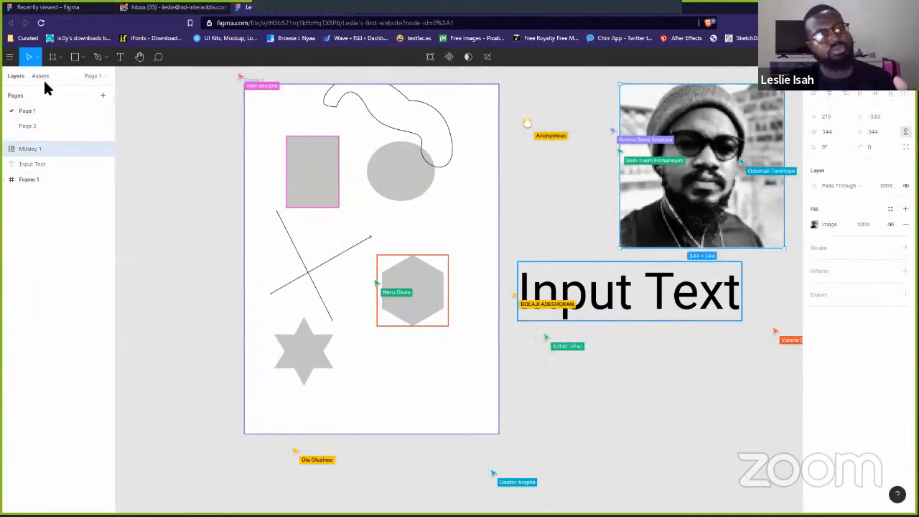
- Expand Frame 1's layers, select Rectangle 1 and drag it to the frame's bottom
left_click(5, 180)
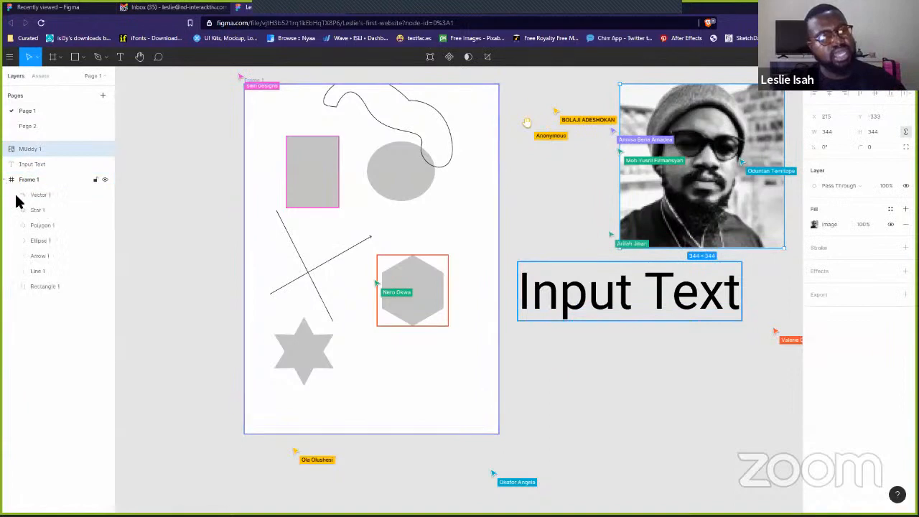
left_click(54, 196)
left_click(41, 208)
left_click(55, 255)
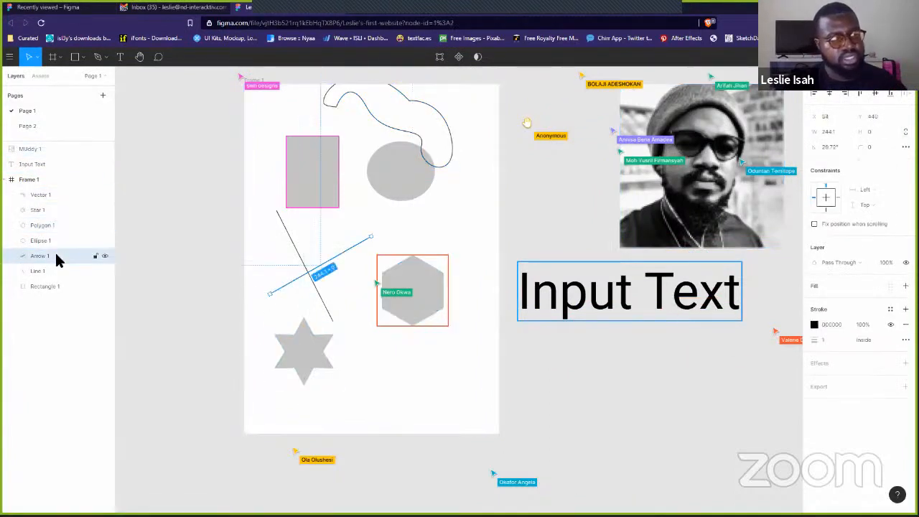
left_click(58, 270)
left_click(61, 287)
left_click(52, 225)
left_click(55, 211)
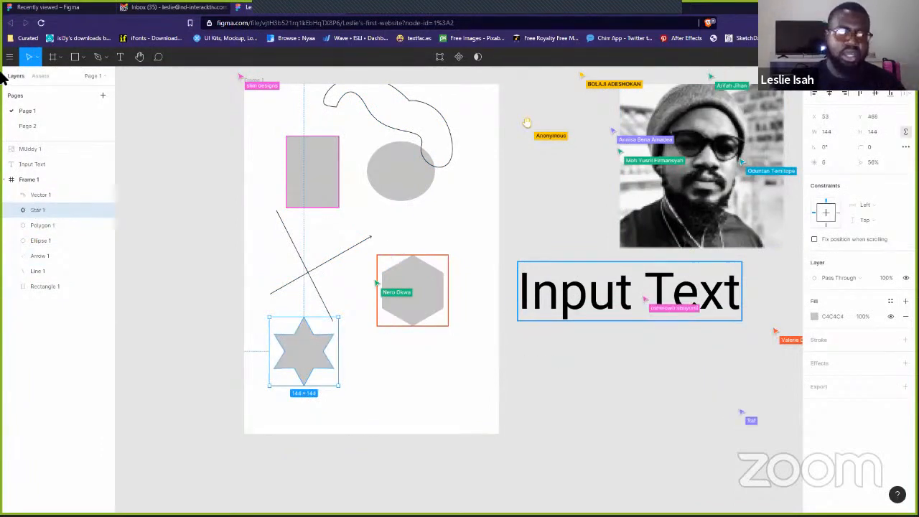
left_click(59, 285)
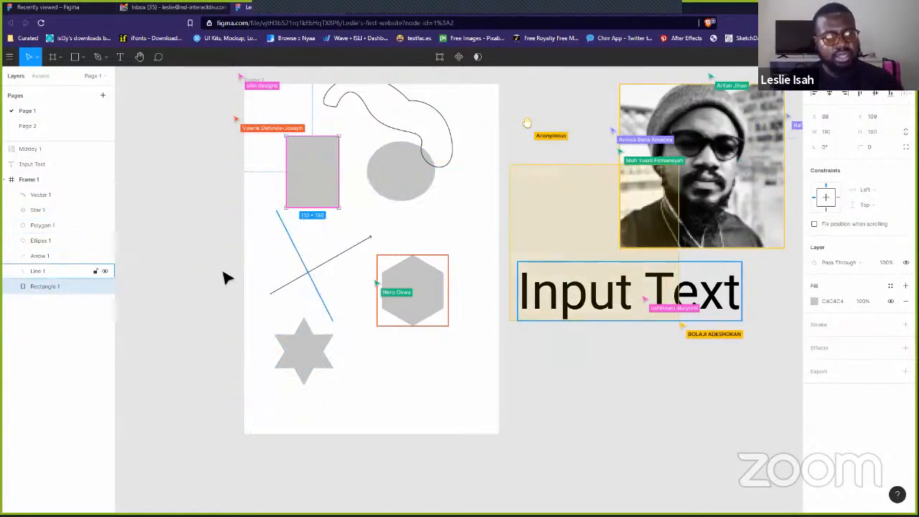
left_click_drag(314, 186, 402, 402)
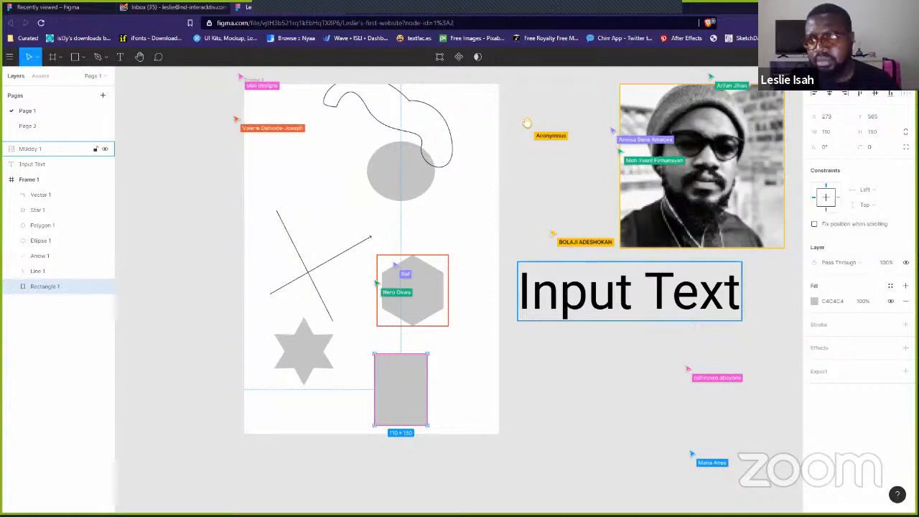
- Fill the rectangle red (CC0909) and the hexagon blue (1A68D8)
left_click(814, 301)
left_click(790, 301)
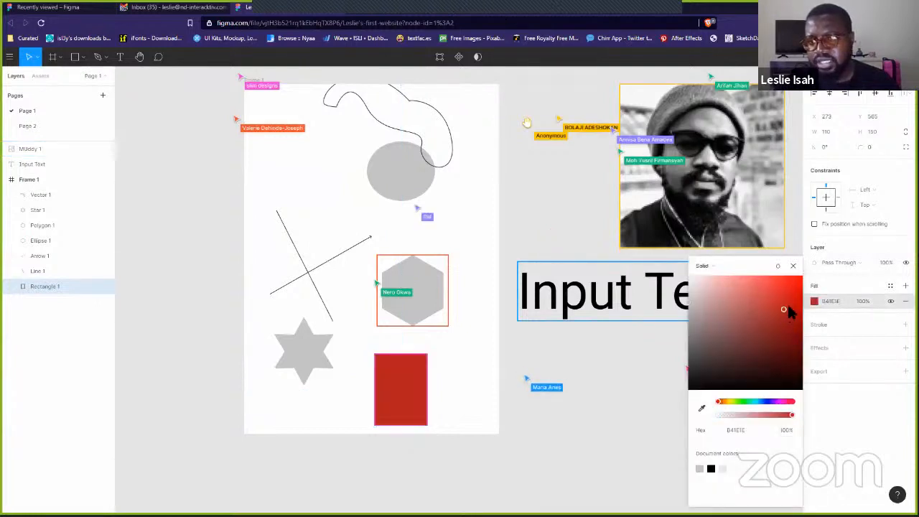
left_click(430, 289)
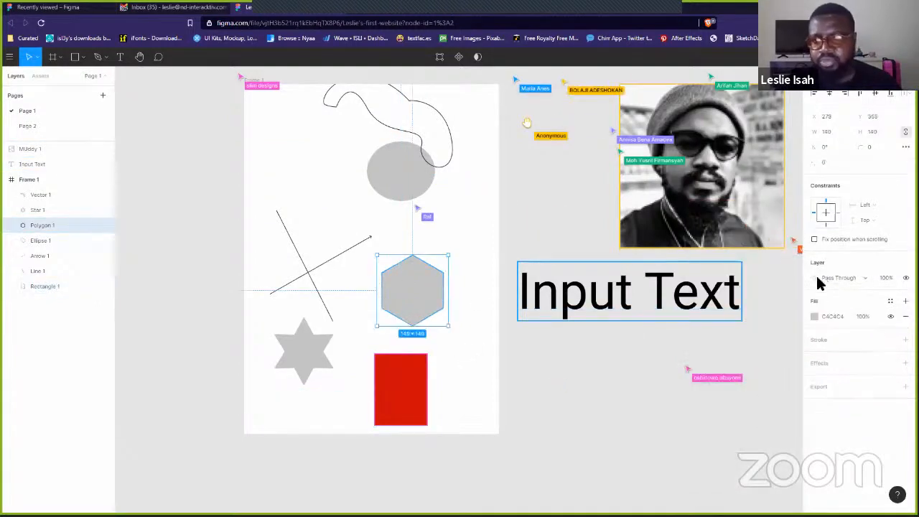
left_click(814, 316)
left_click(764, 401)
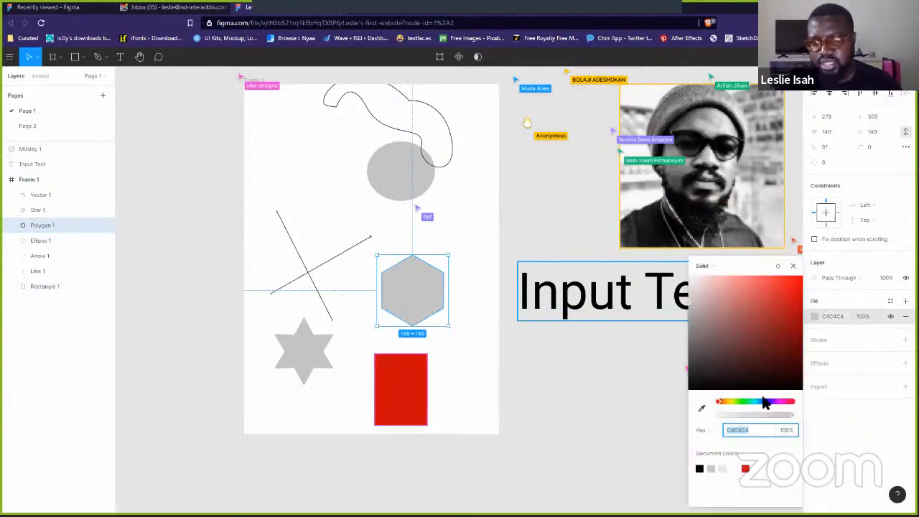
left_click(789, 294)
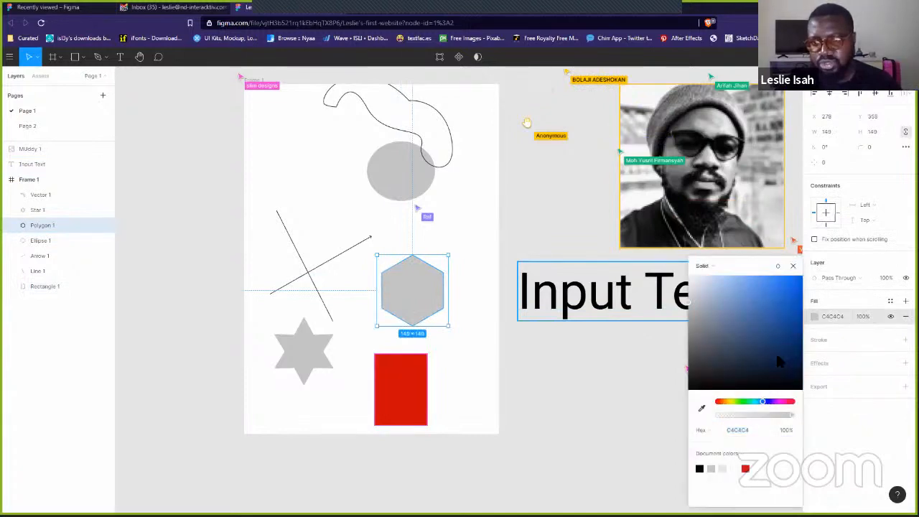
left_click(478, 347)
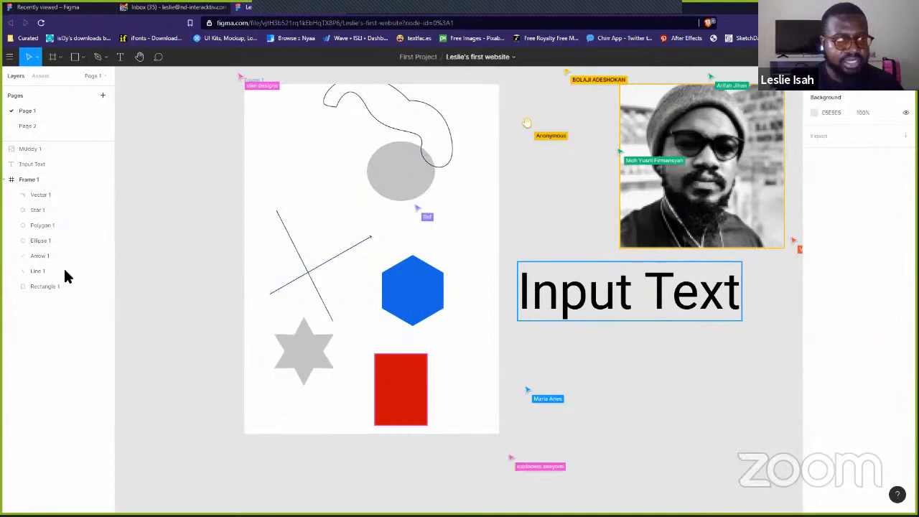
- Move the red rectangle up so it overlaps the blue hexagon
left_click(53, 286)
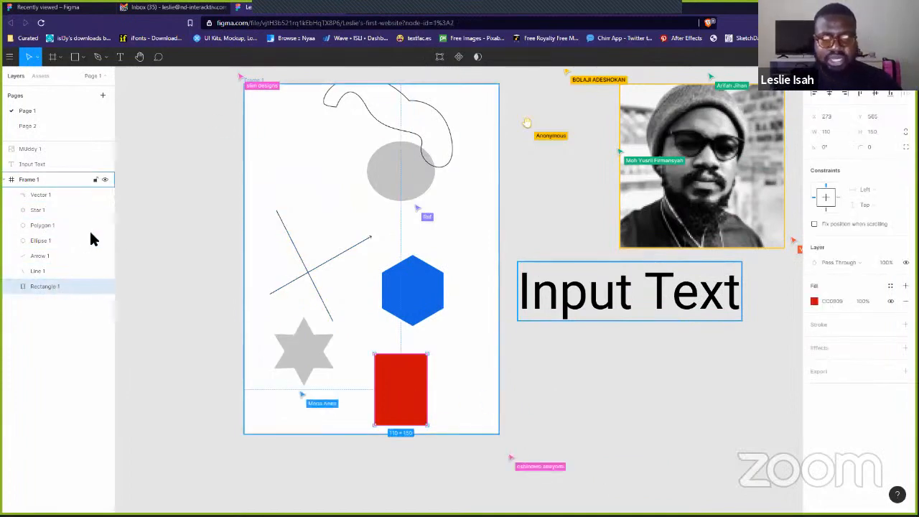
left_click_drag(410, 404, 397, 320)
left_click(421, 312)
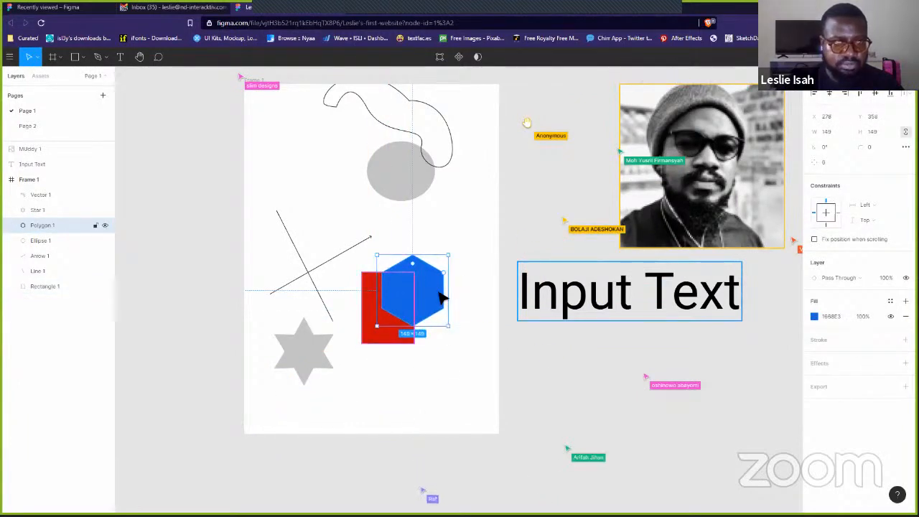
- Enlarge the grey ellipse so it overlaps the hexagon
left_click(379, 159)
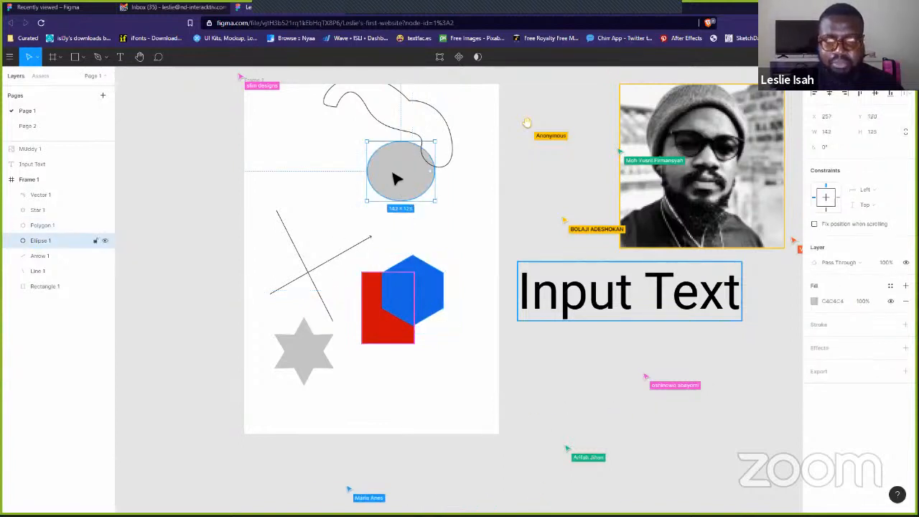
left_click_drag(404, 213, 434, 320)
left_click(435, 407)
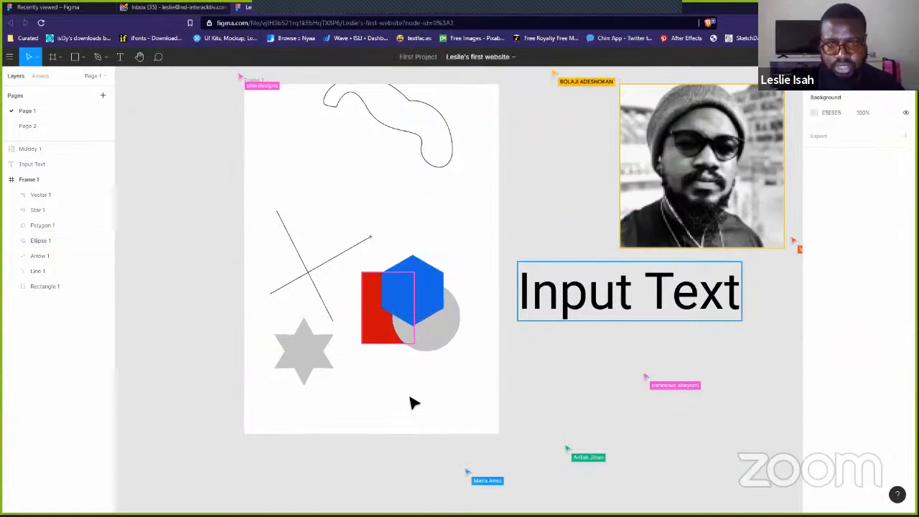
- Raise the red rectangle above the hexagon in Frame 1's layer order
left_click(43, 286)
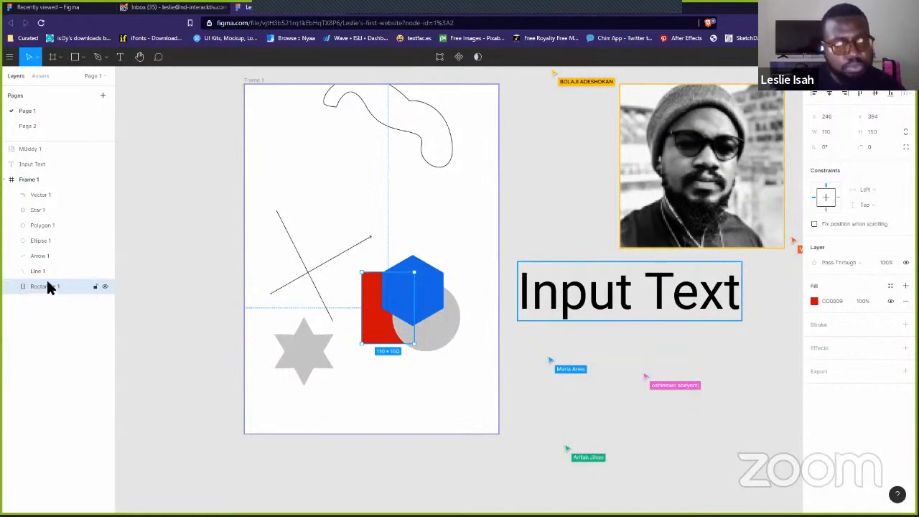
left_click_drag(46, 285, 48, 196)
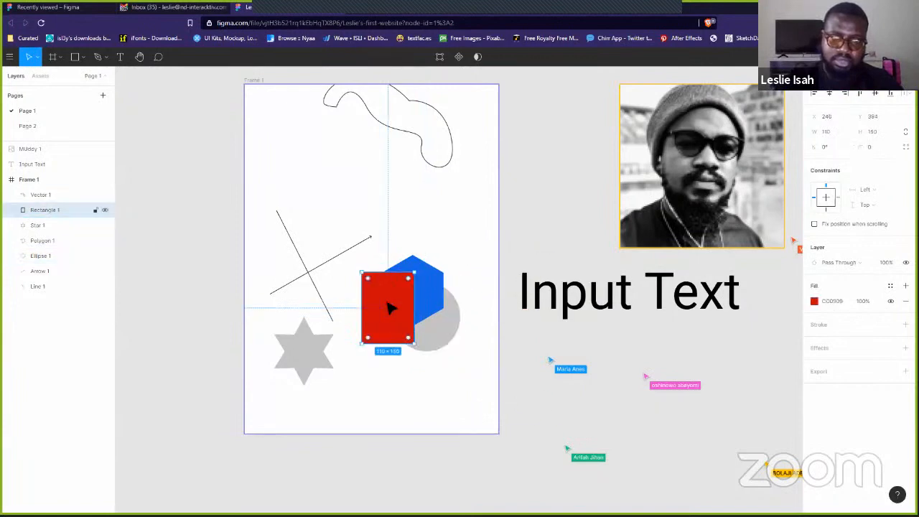
left_click(437, 303)
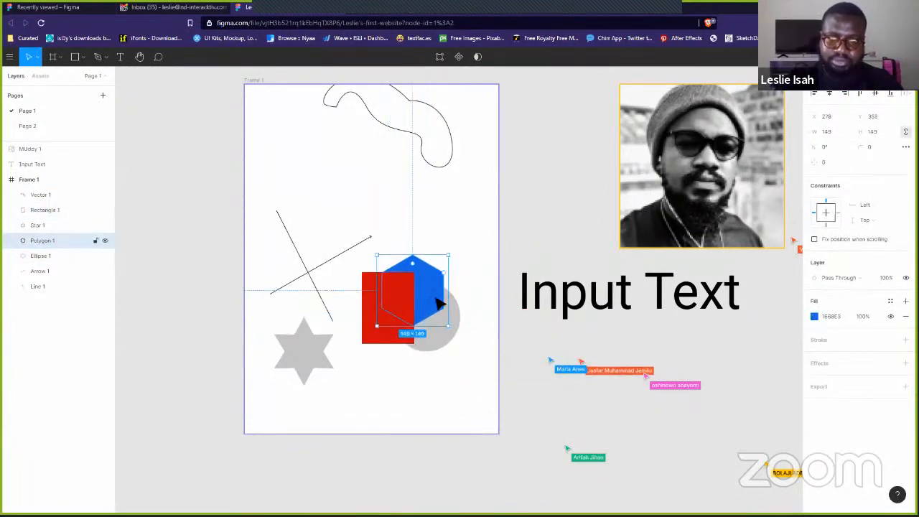
- Move the rectangle, hexagon and circle together out of Frame 1 to the left
left_click(473, 393)
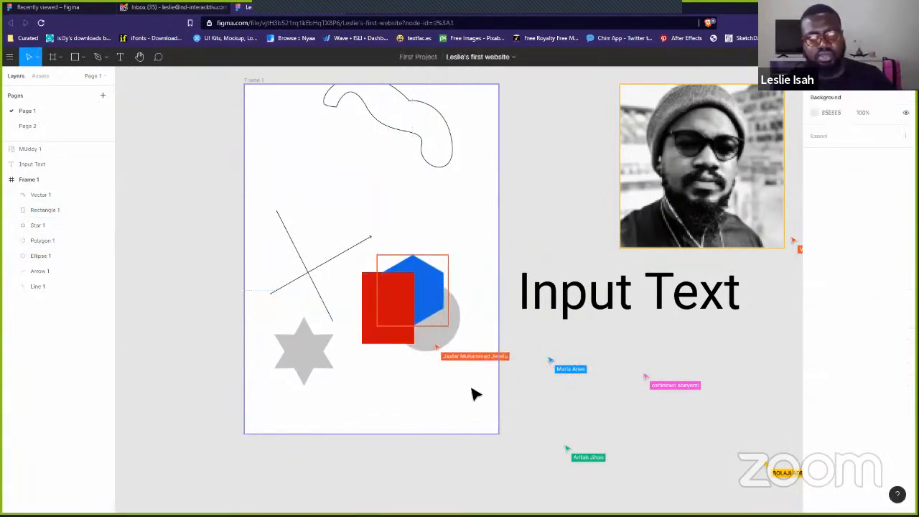
left_click_drag(455, 383, 340, 256)
left_click_drag(424, 318, 177, 266)
- Move the star and the two crossing lines out of Frame 1 onto the canvas
left_click_drag(415, 211, 284, 364)
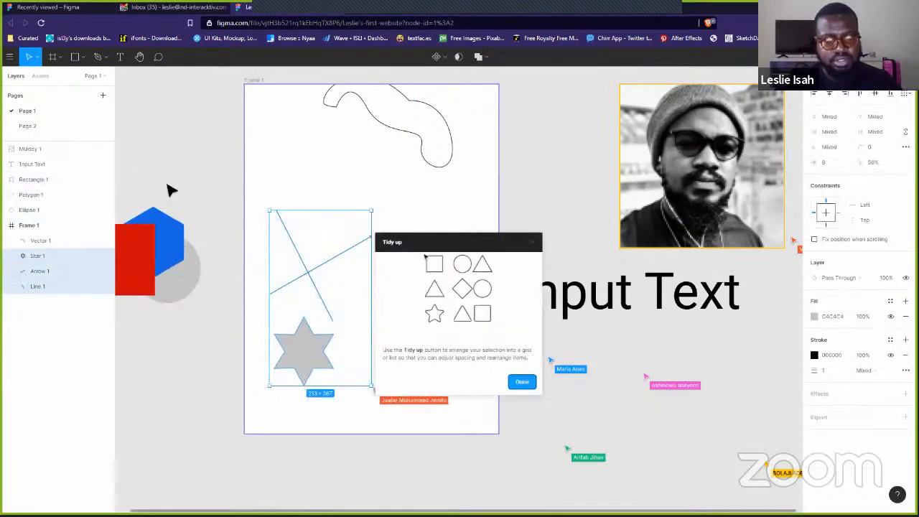
left_click(316, 354)
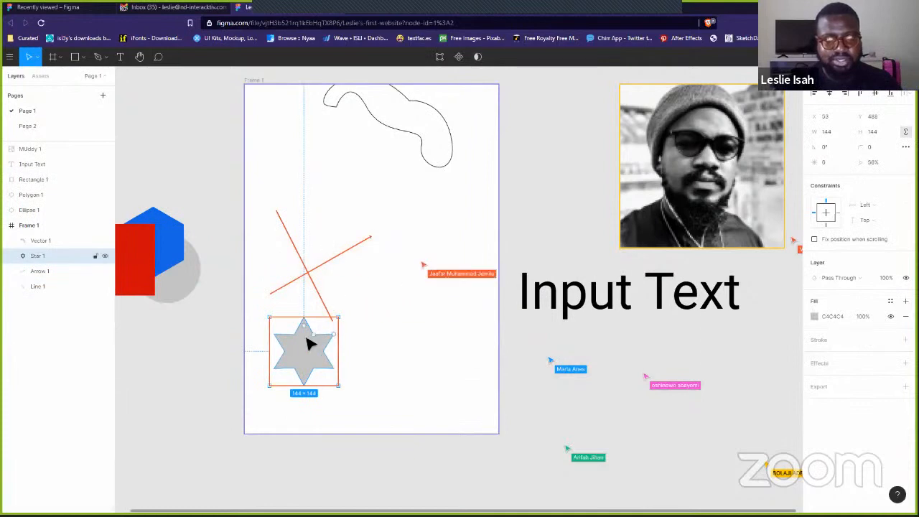
left_click_drag(308, 342, 152, 153)
left_click_drag(401, 212, 251, 319)
left_click_drag(316, 275, 150, 140)
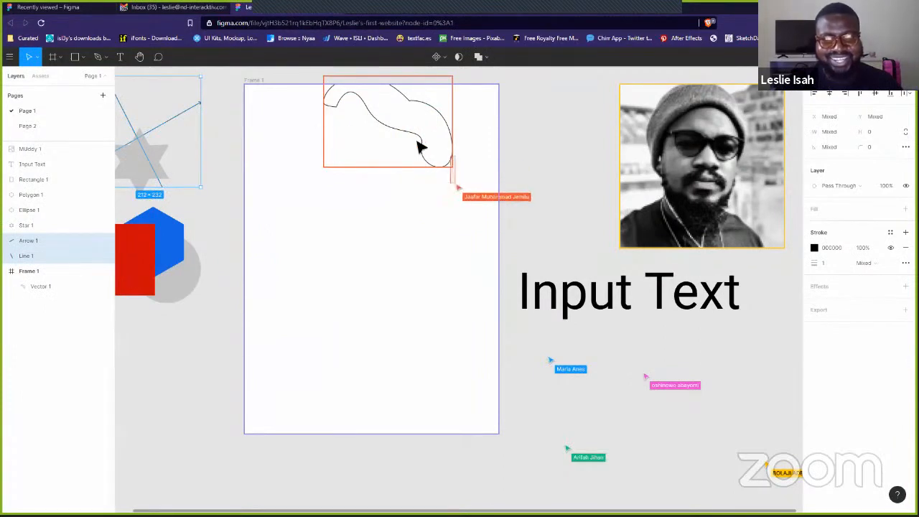
- Drag the curvy squiggle line up out of the frame, then select the empty Frame 1
left_click(426, 157)
left_click(424, 155)
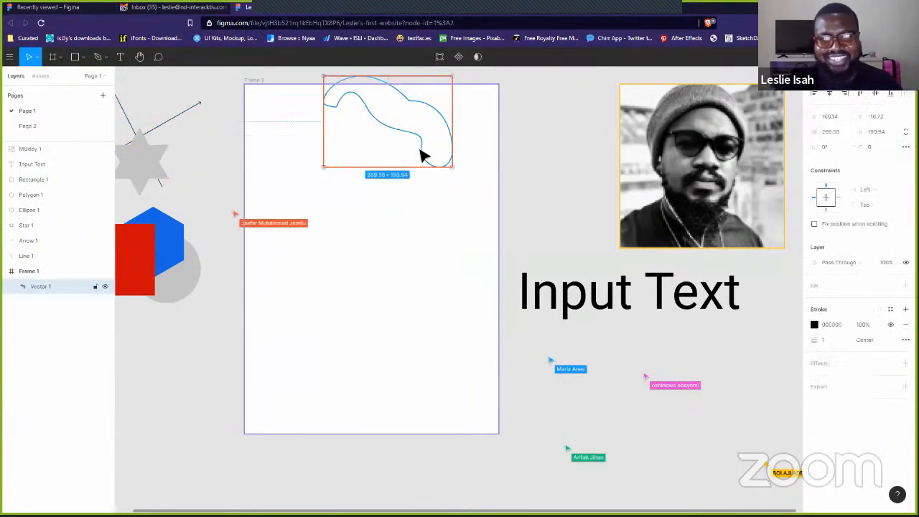
left_click_drag(421, 154, 570, 86)
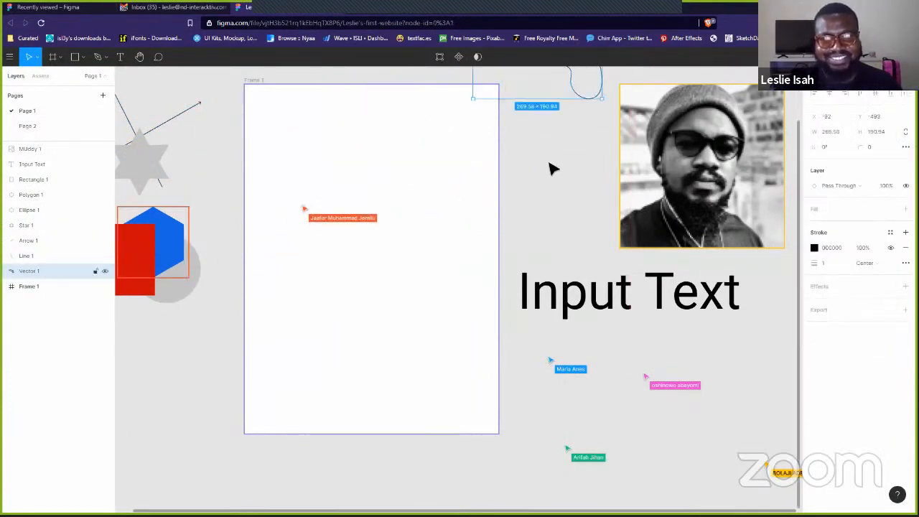
left_click(534, 189)
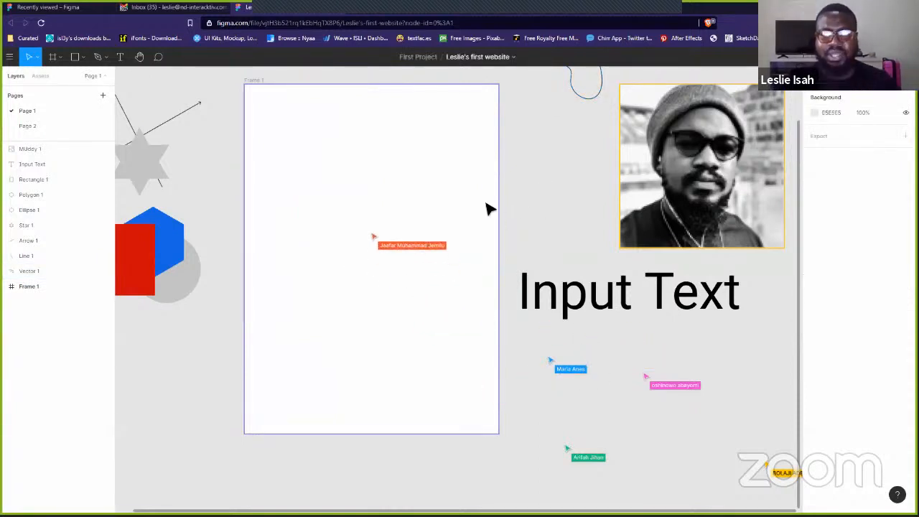
left_click(258, 82)
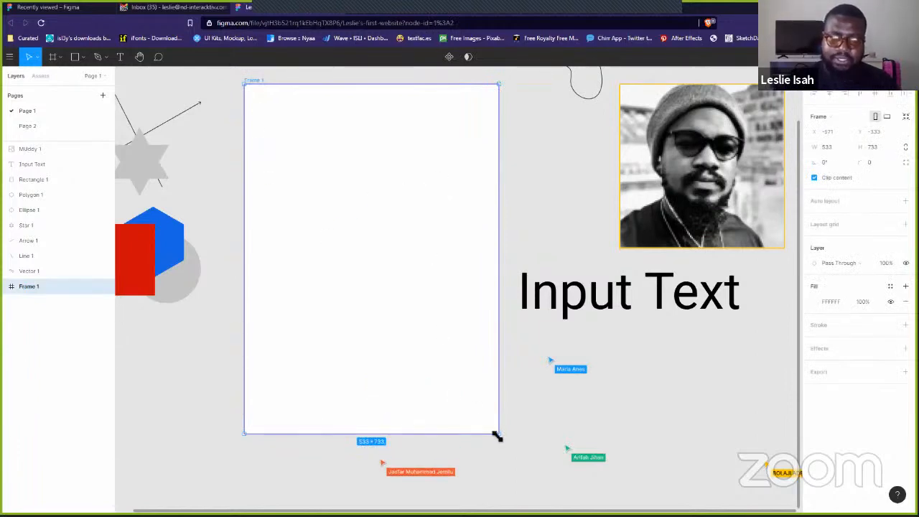
- Resize Frame 1 to about 547×869 and move the portrait photo to the canvas's upper left
left_click_drag(497, 436, 506, 498)
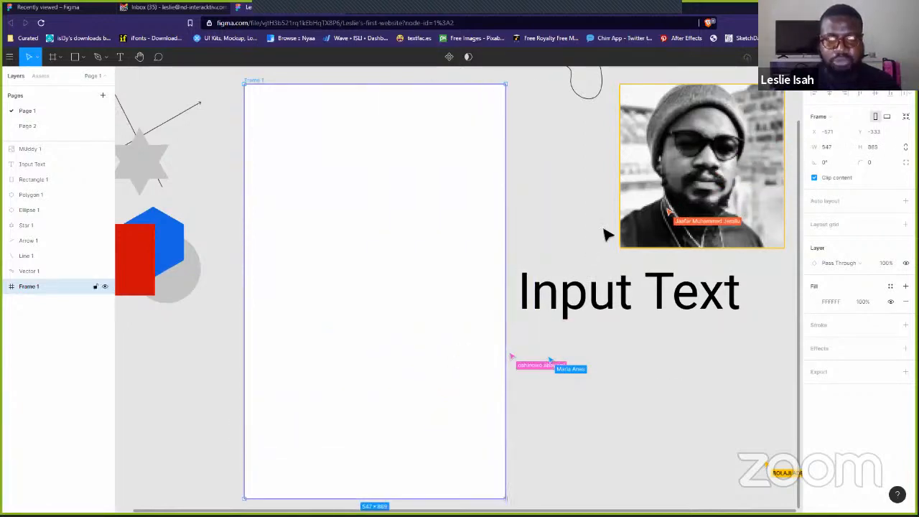
left_click(654, 197)
scroll(660, 203, "down", 5)
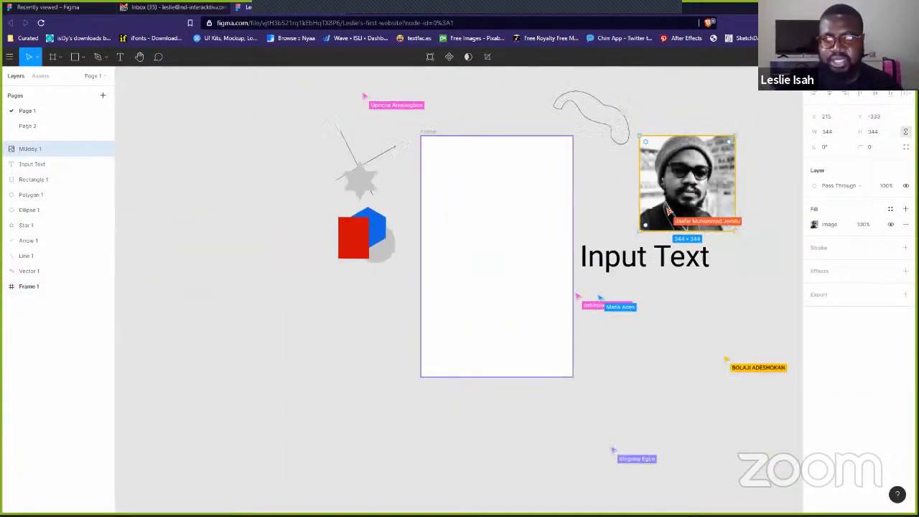
left_click_drag(662, 203, 201, 191)
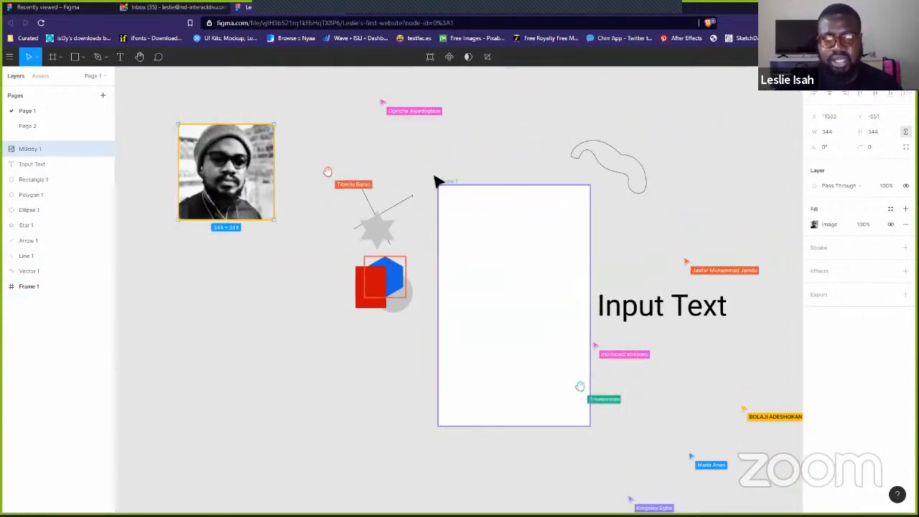
- Duplicate Frame 1, then undo the duplicate and clear the selection
left_click(445, 181)
key("ctrl+d")
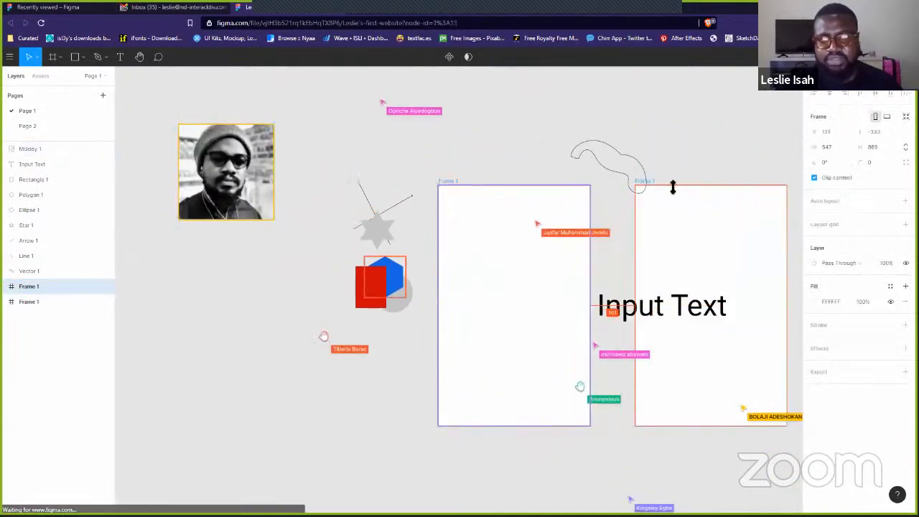
key("ctrl+z")
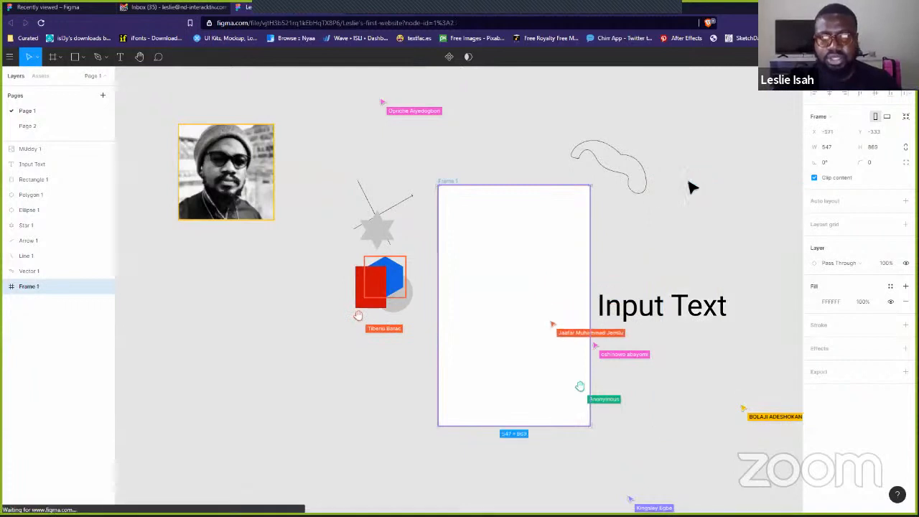
left_click(601, 217)
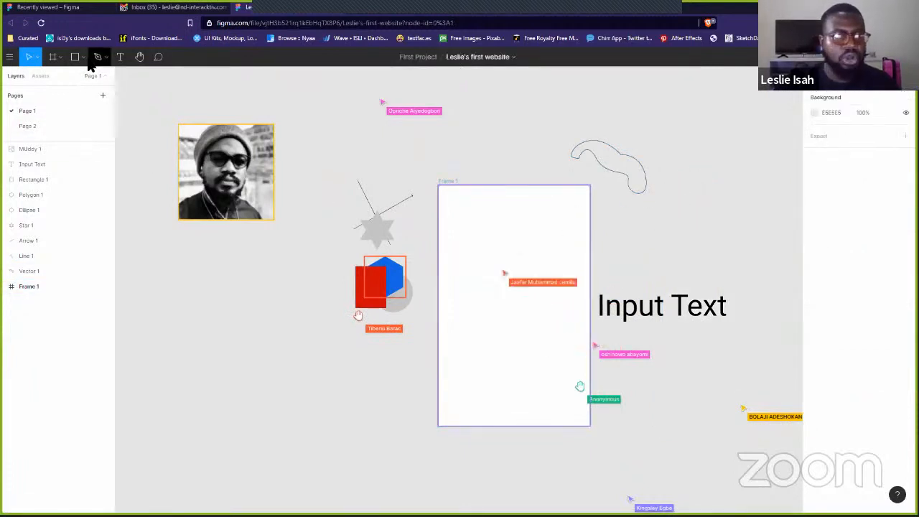
left_click(60, 57)
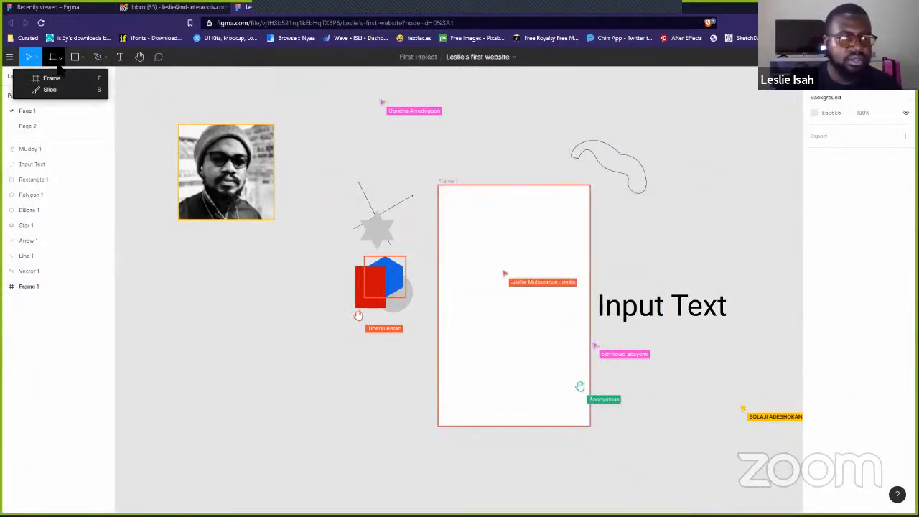
left_click(58, 79)
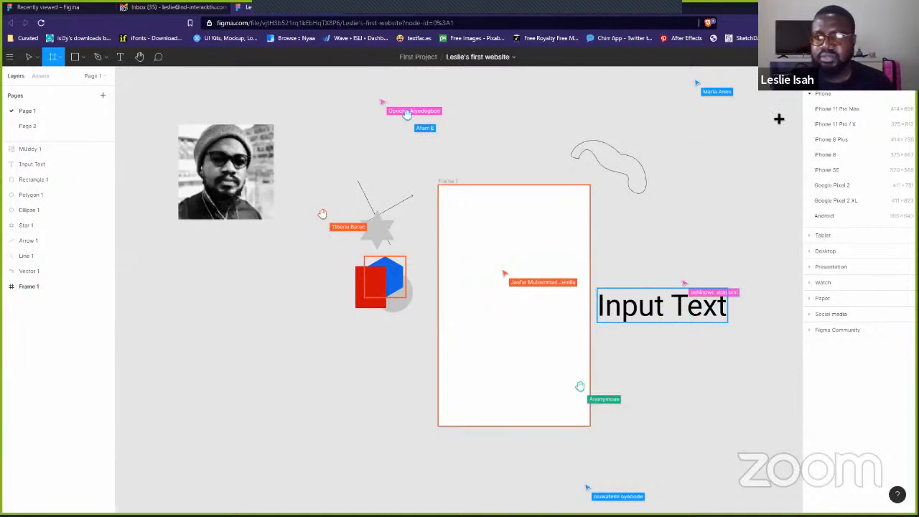
left_click(812, 95)
left_click(811, 109)
left_click(811, 109)
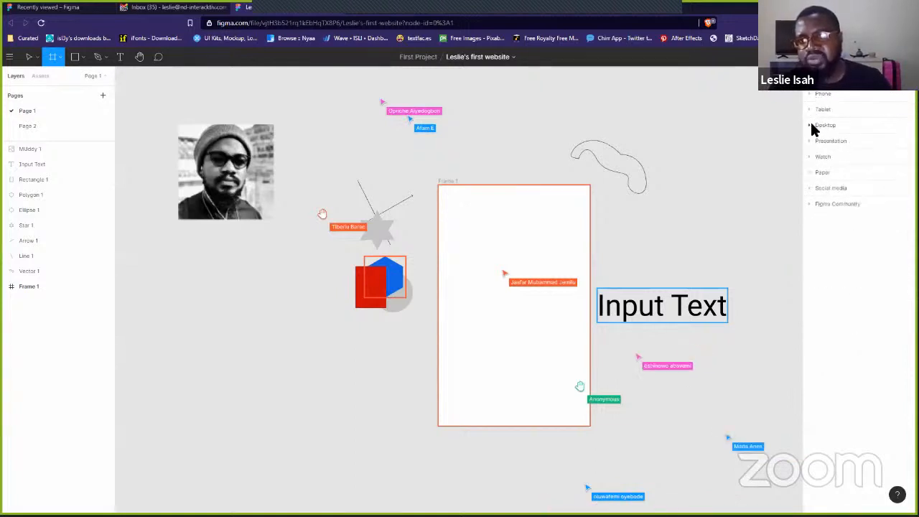
left_click(810, 125)
left_click(809, 125)
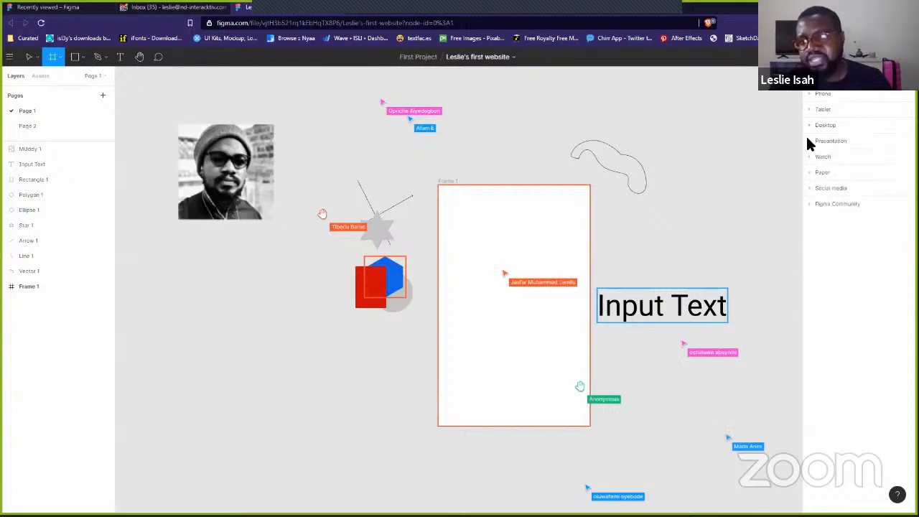
left_click(811, 174)
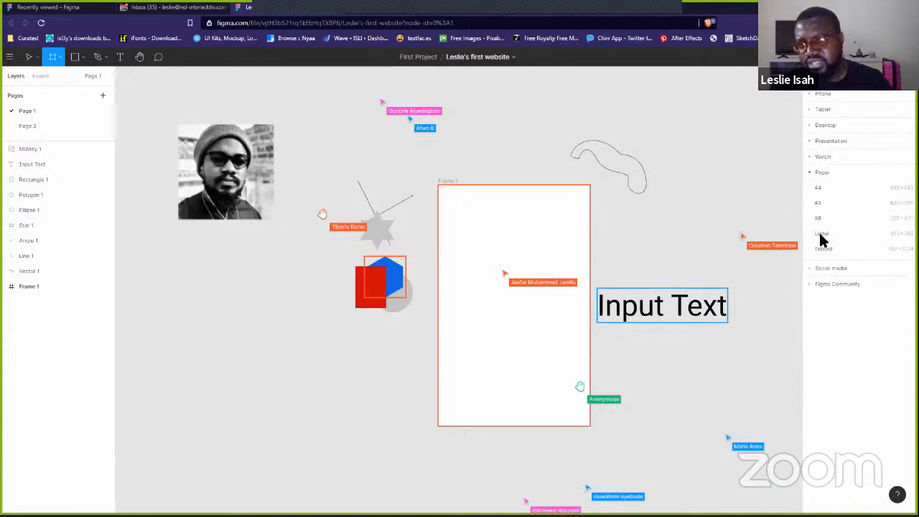
left_click(810, 173)
left_click(810, 190)
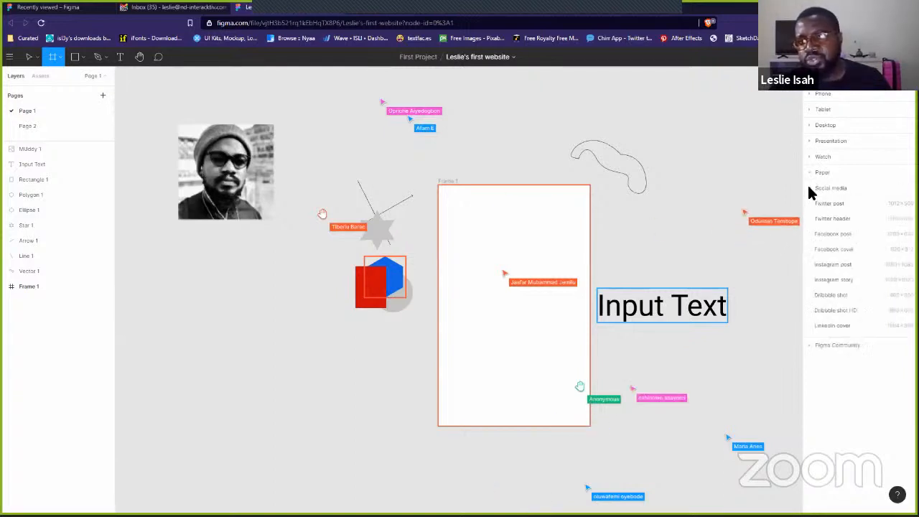
left_click(810, 190)
left_click(809, 206)
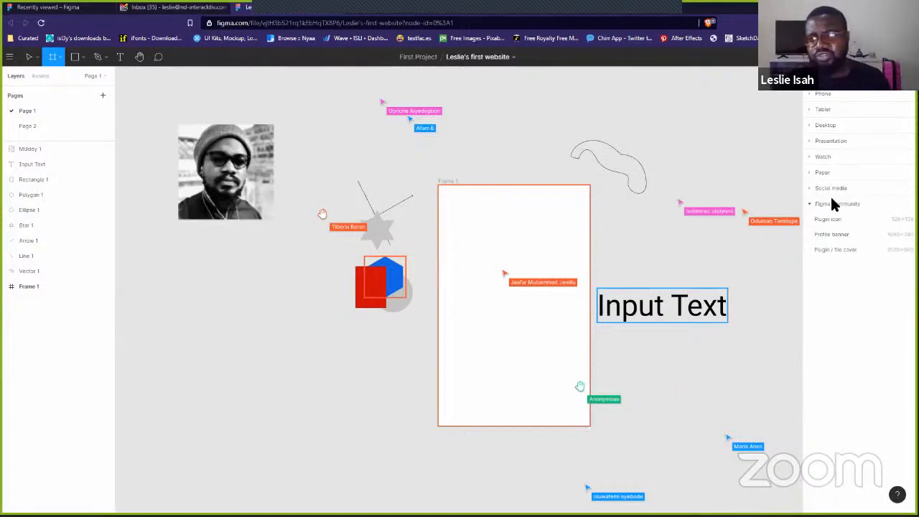
left_click(812, 205)
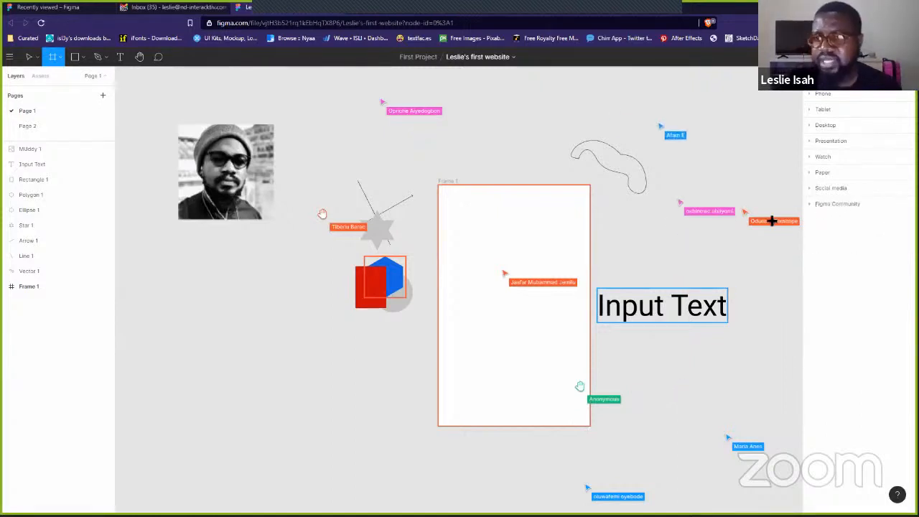
left_click(810, 128)
left_click(810, 124)
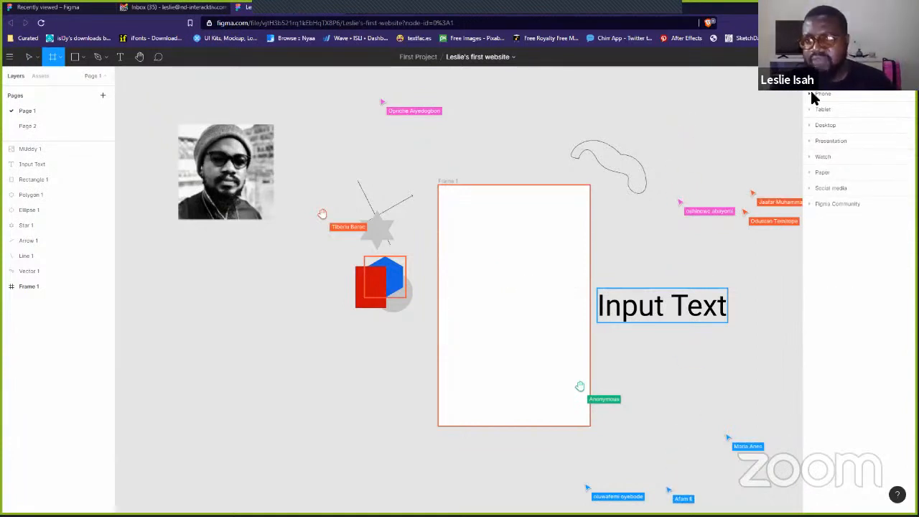
left_click(812, 96)
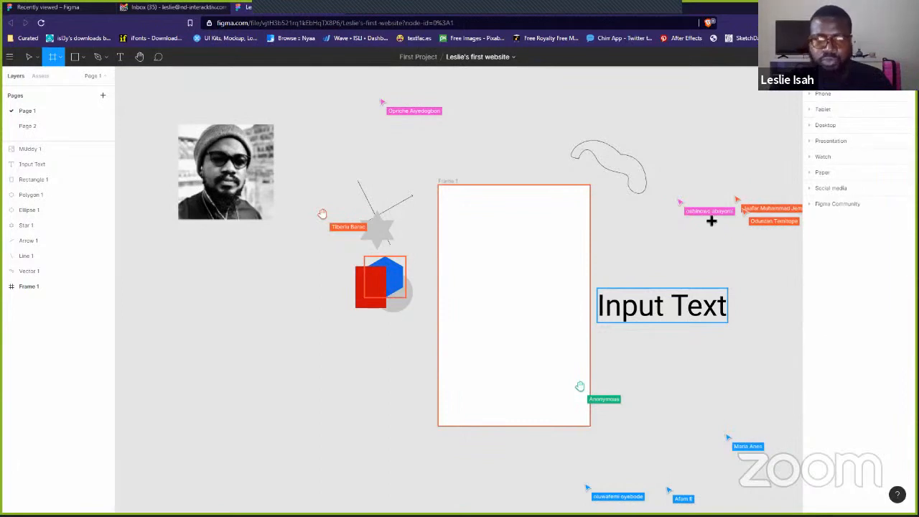
left_click(670, 256)
left_click_drag(688, 260, 687, 129)
key("Delete")
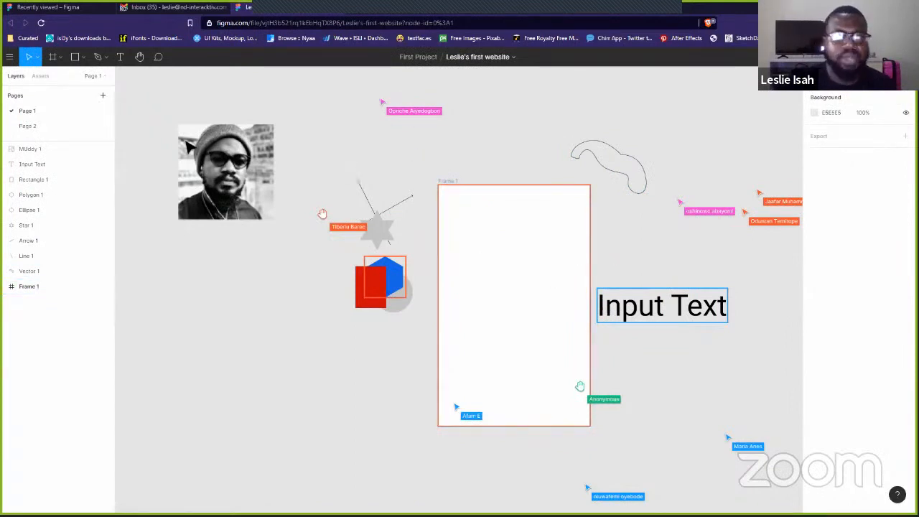
- Collapse the Pages section, return to the Layers list and select the Input Text heading
left_click(63, 80)
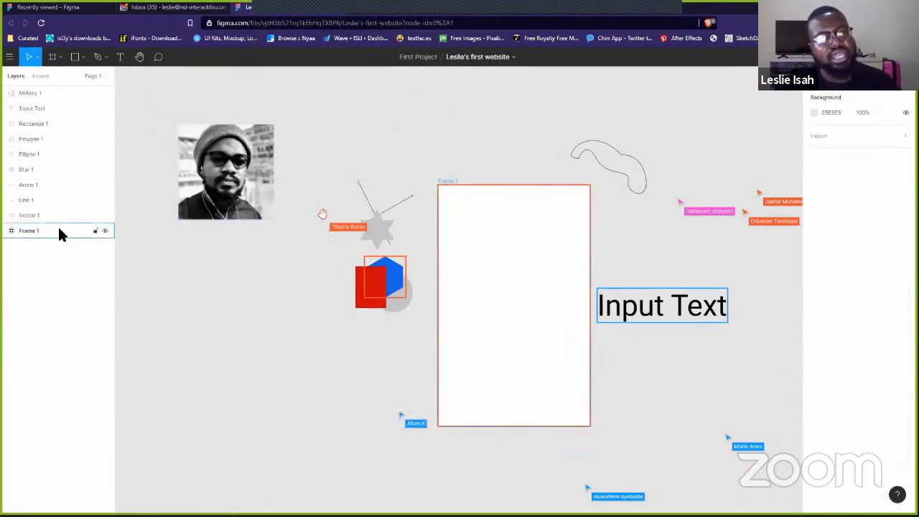
left_click(34, 77)
left_click(16, 78)
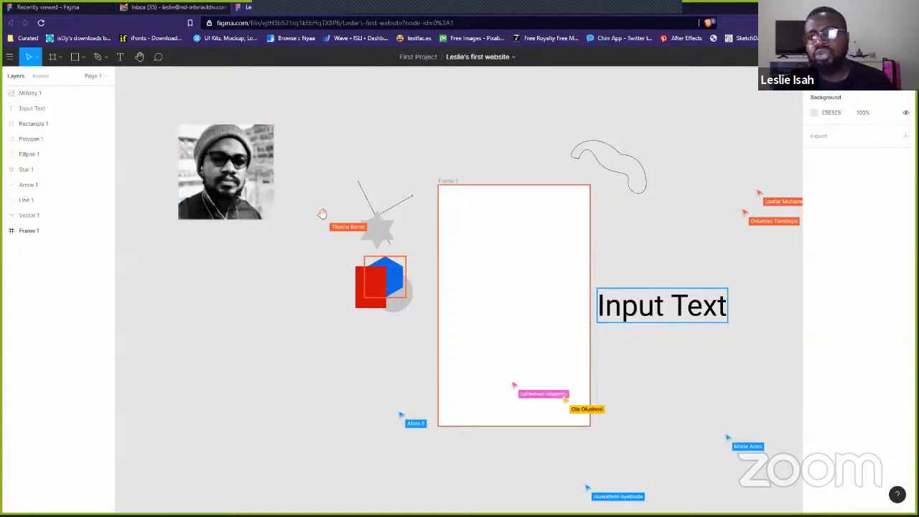
left_click(679, 313)
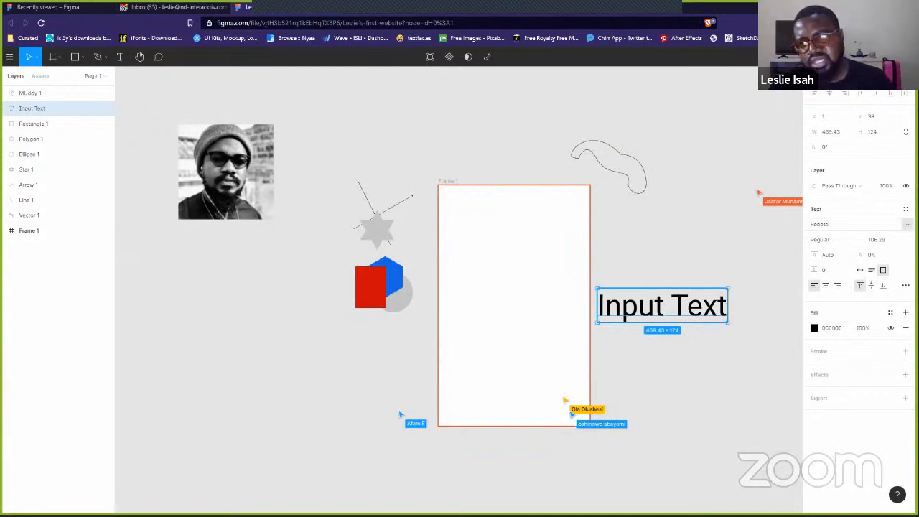
- Keep Input Text in Roboto and change its fill from black to blue 1668E3
left_click(833, 224)
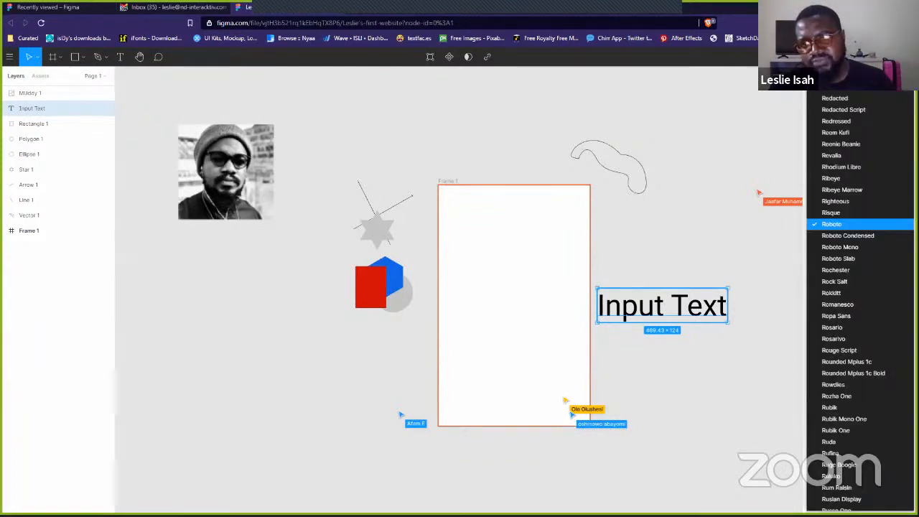
left_click(833, 224)
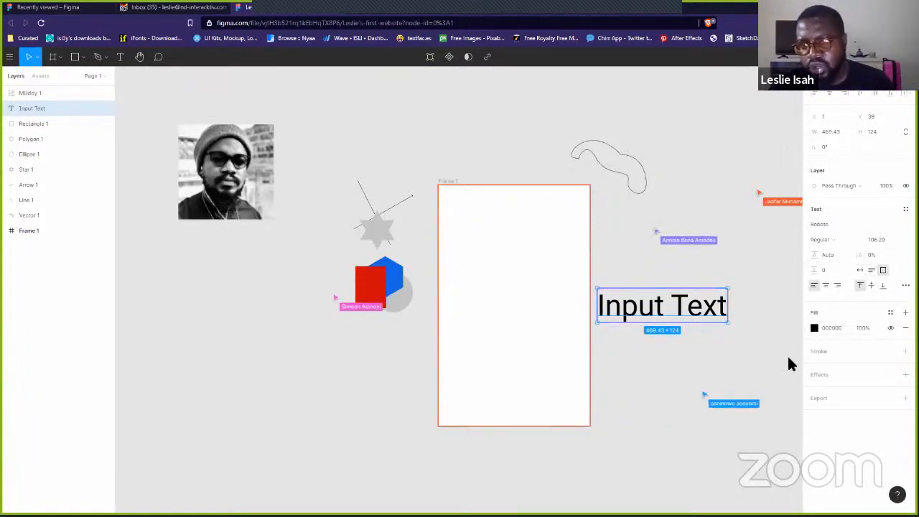
left_click(814, 327)
left_click(793, 295)
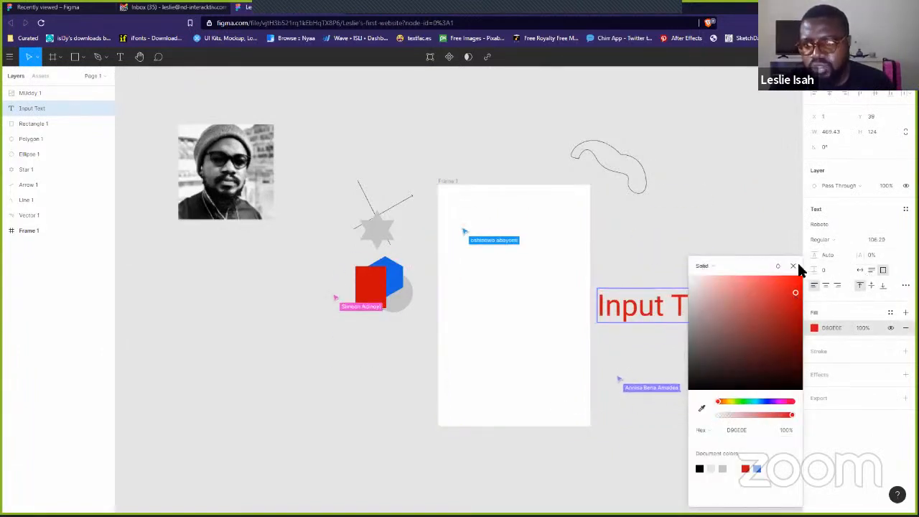
left_click(793, 266)
left_click(815, 328)
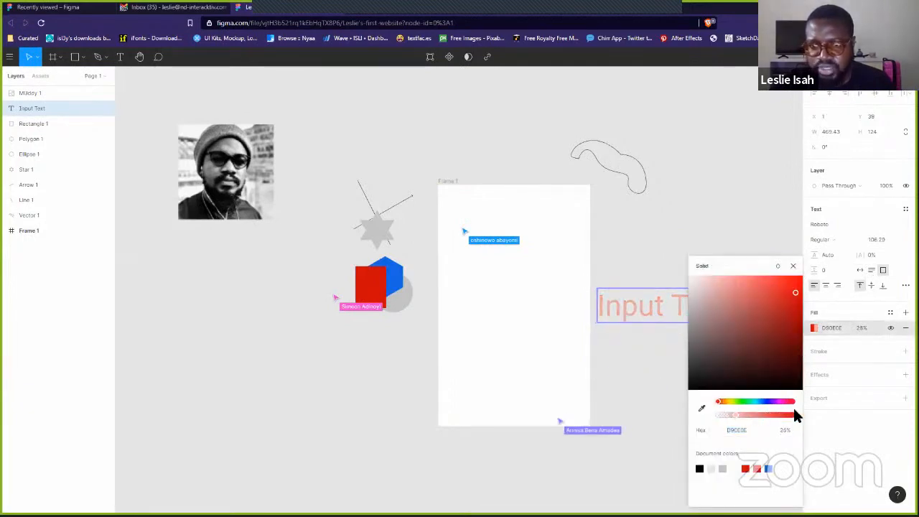
left_click(770, 468)
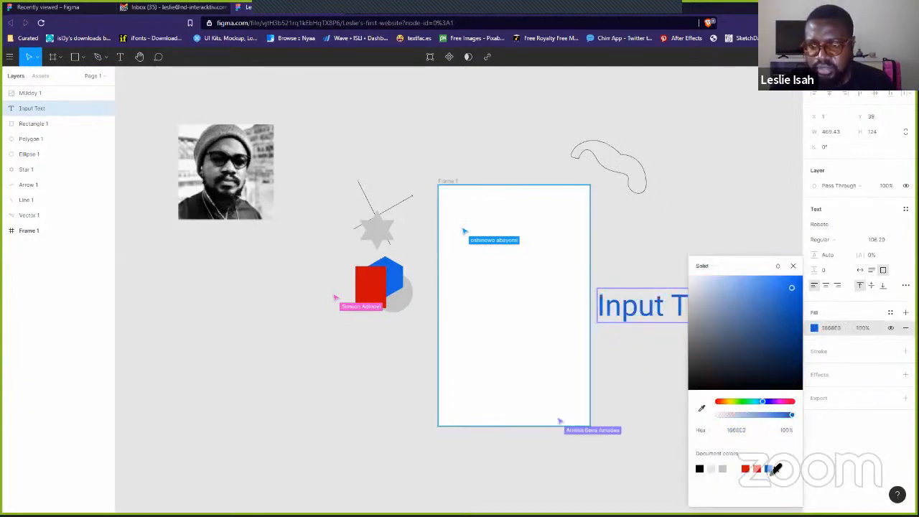
left_click(759, 206)
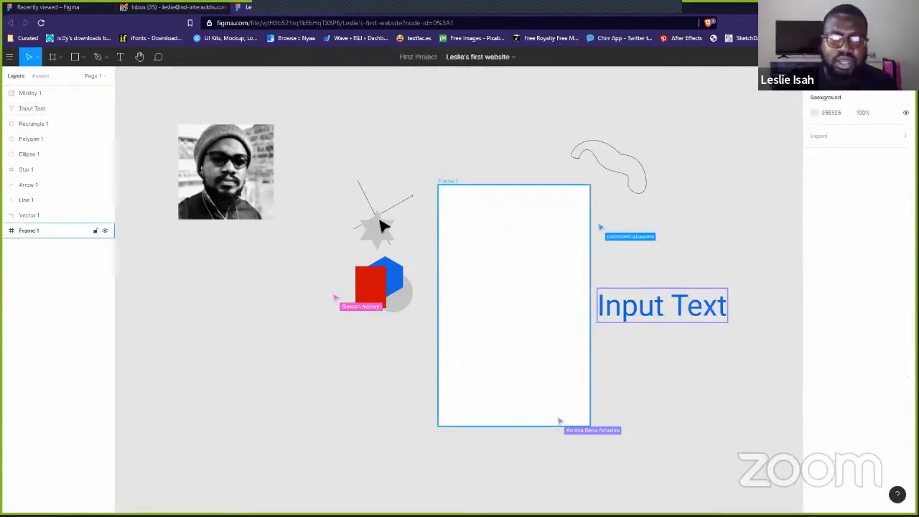
- Change Frame 1's white fill to black 050505, then select the blue hexagon
left_click(451, 184)
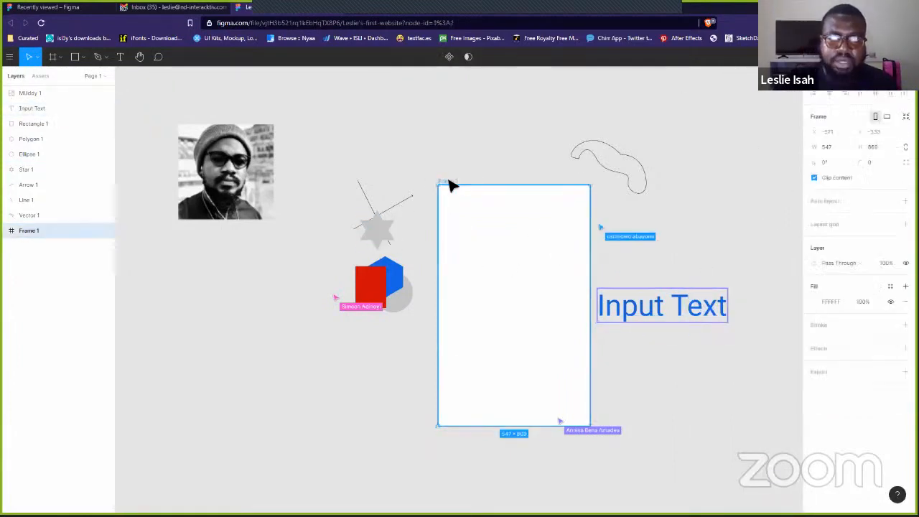
left_click(812, 301)
left_click_drag(738, 308, 682, 395)
left_click(793, 266)
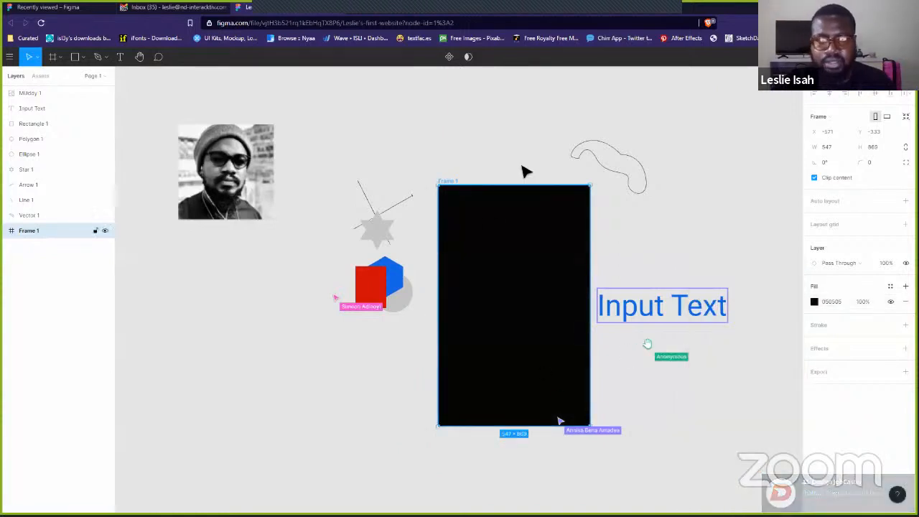
left_click(418, 245)
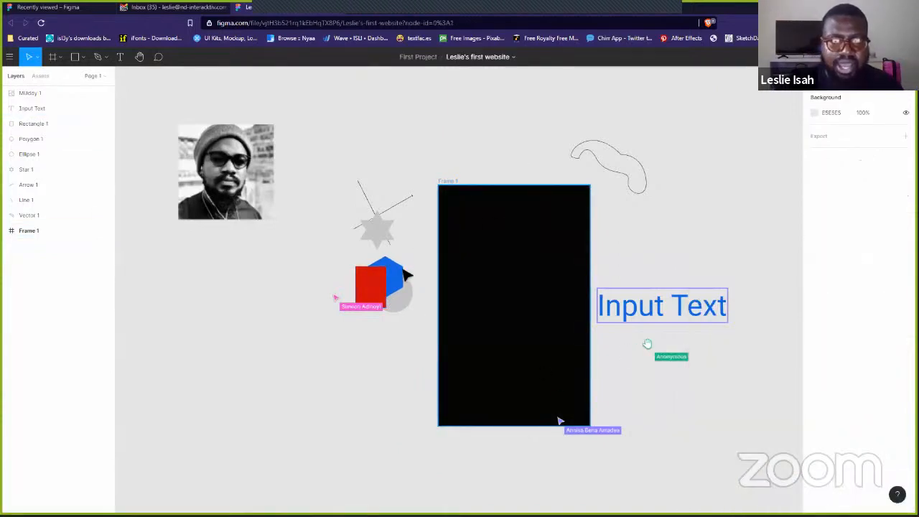
left_click(400, 278)
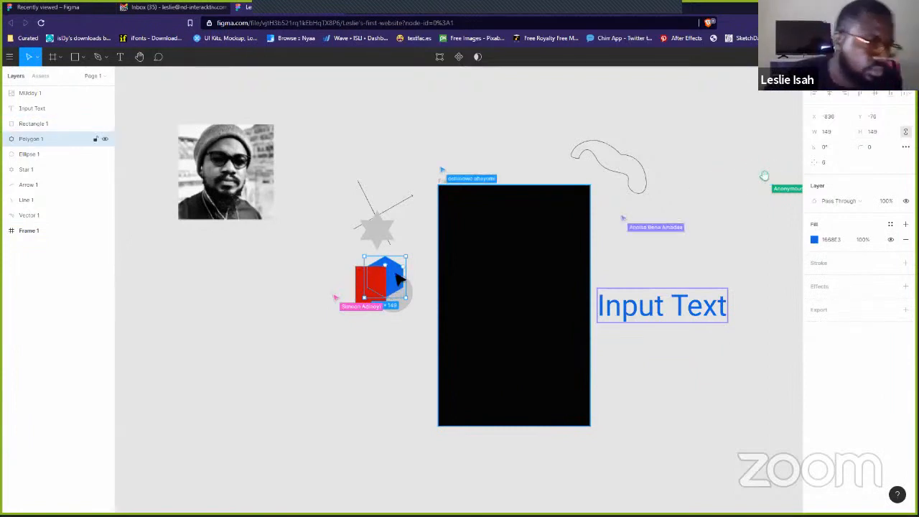
- Drag the blue Input Text up and to the right beside the black Frame 1
left_click(431, 156)
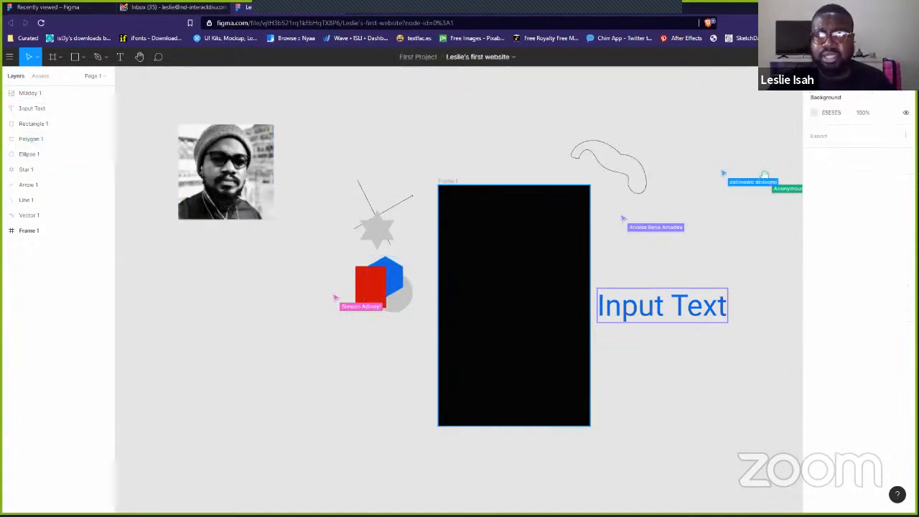
left_click(455, 180)
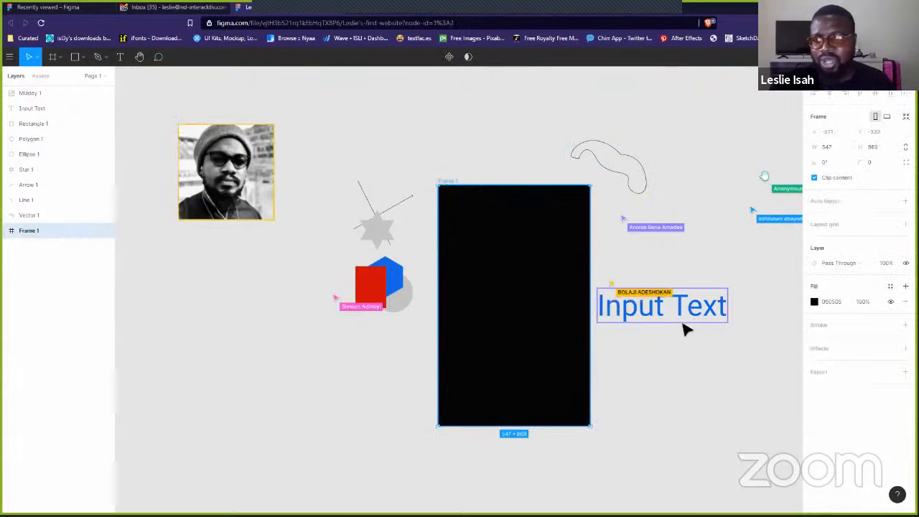
left_click(697, 320)
left_click_drag(701, 316, 720, 267)
left_click(728, 338)
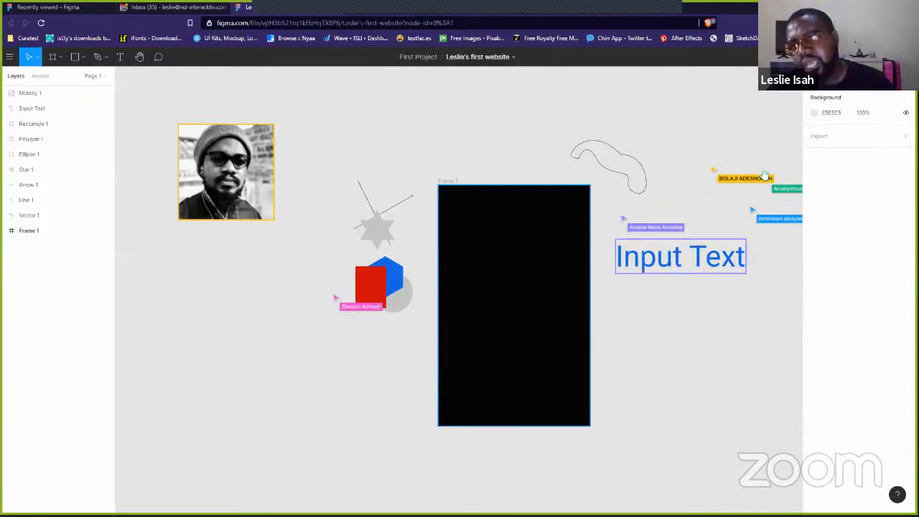
- Glance at the Prototype panel with Alt+9, then return to the Design properties
key("alt+9")
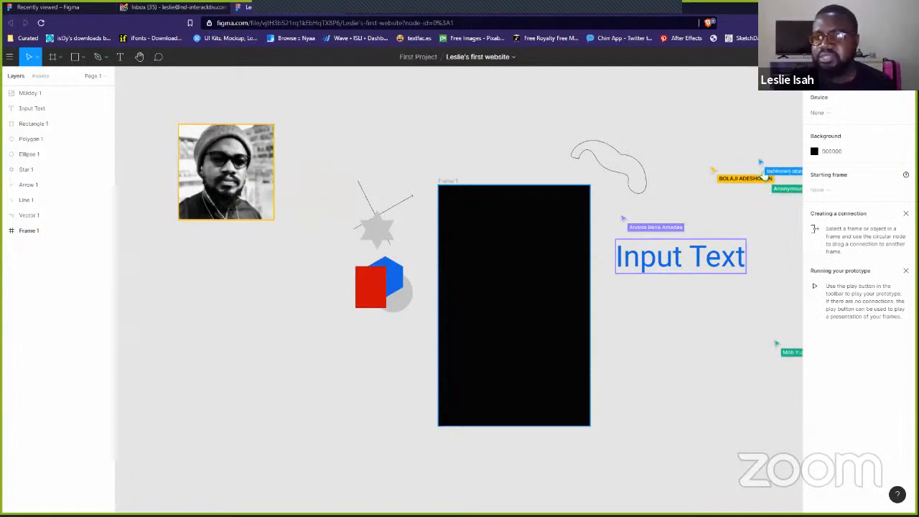
left_click(877, 76)
left_click(819, 76)
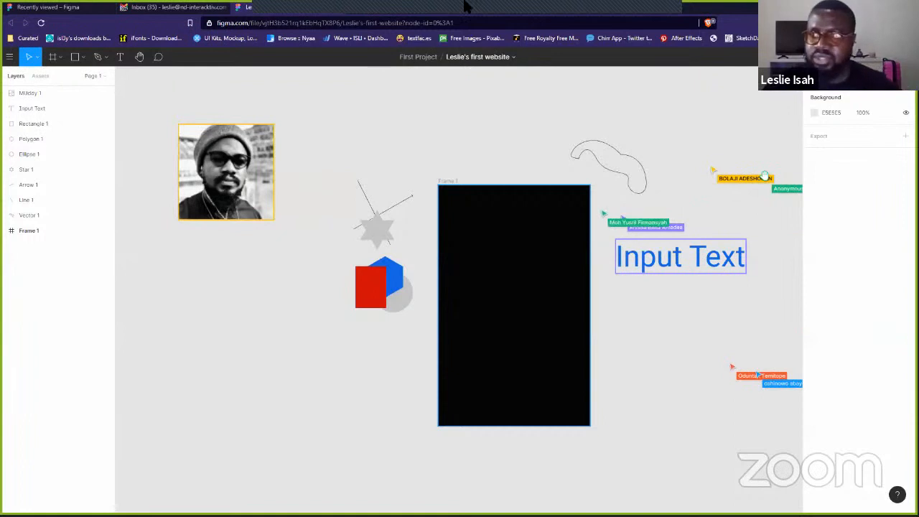
left_click(688, 34)
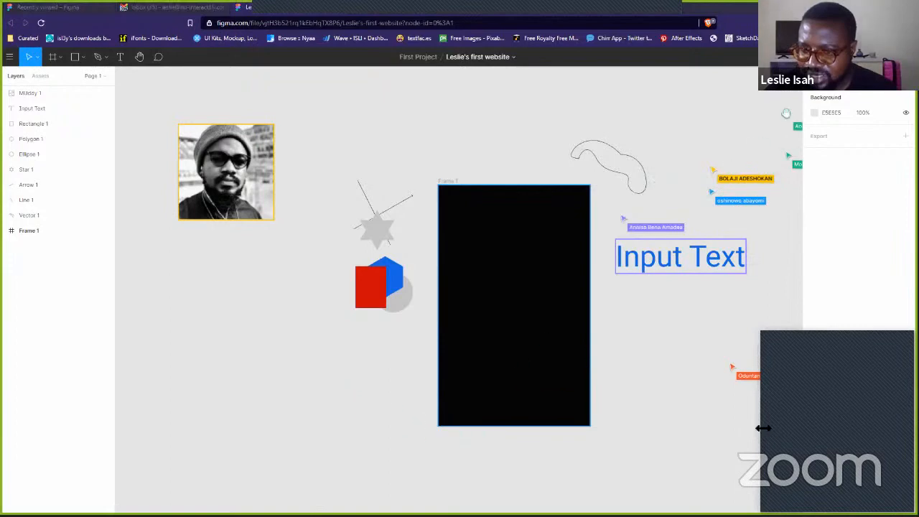
left_click_drag(763, 427, 735, 427)
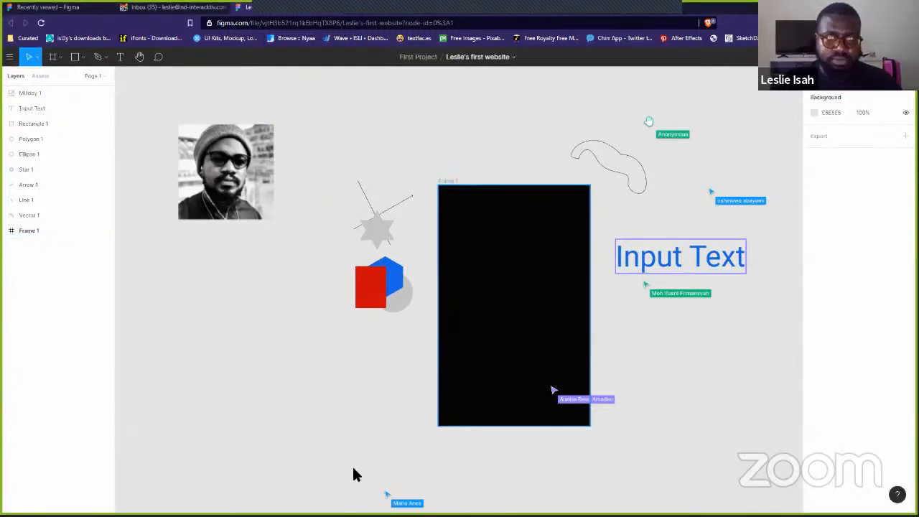
- Advance the Ovalay Academy slides to slide 8, 'Breaking it down', then switch to Brave
key("alt+Tab")
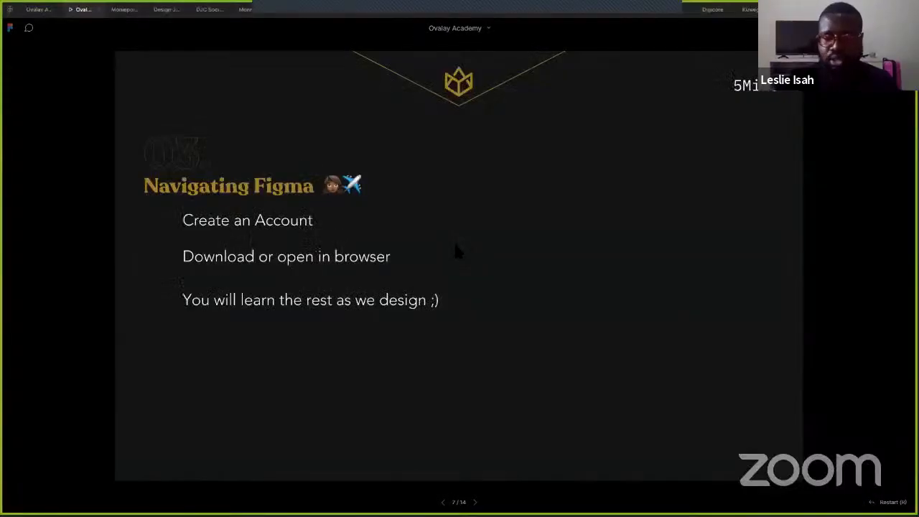
key("Right")
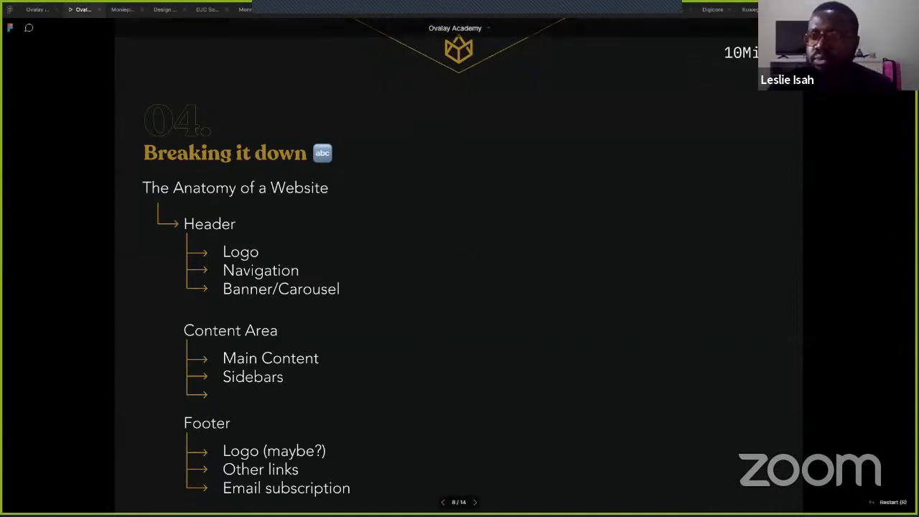
key("alt+Tab")
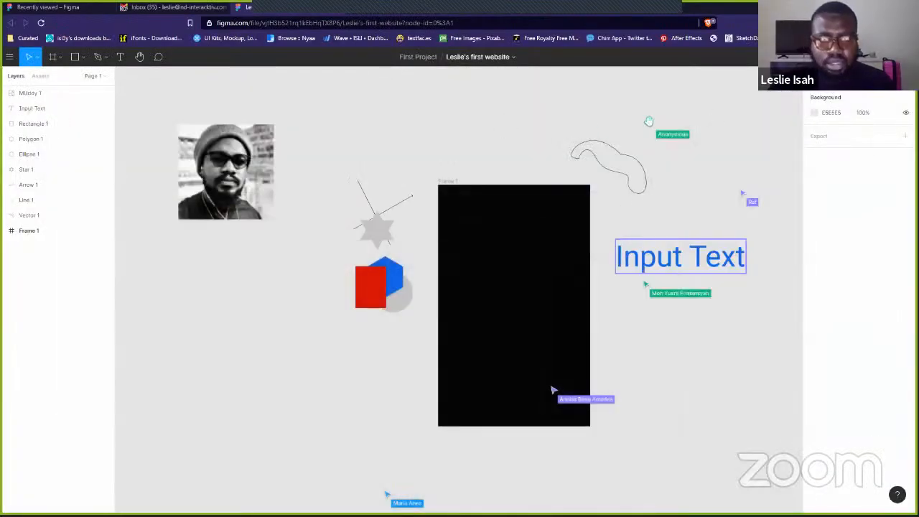
key("alt+Tab")
key("alt+Tab")
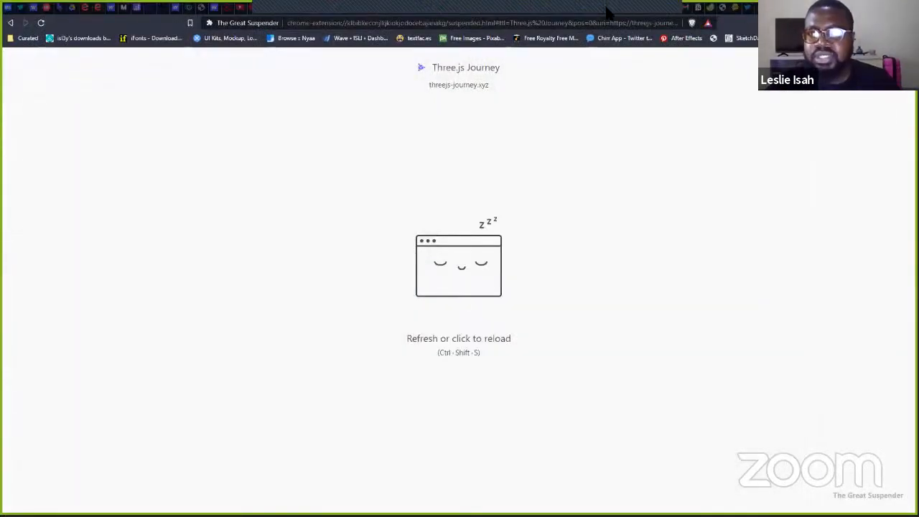
- Reload the suspended Bridge tab and scroll through the onebridge.ng landing page
left_click(607, 13)
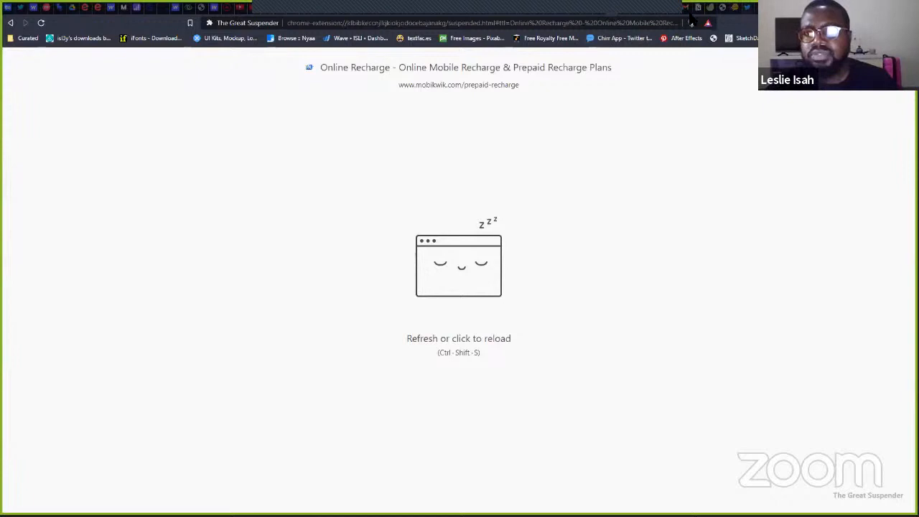
left_click(598, 12)
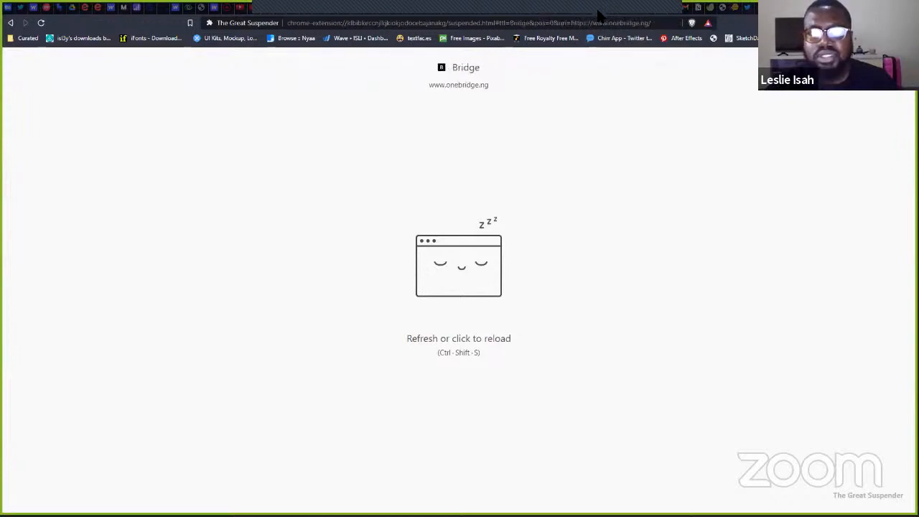
left_click(533, 176)
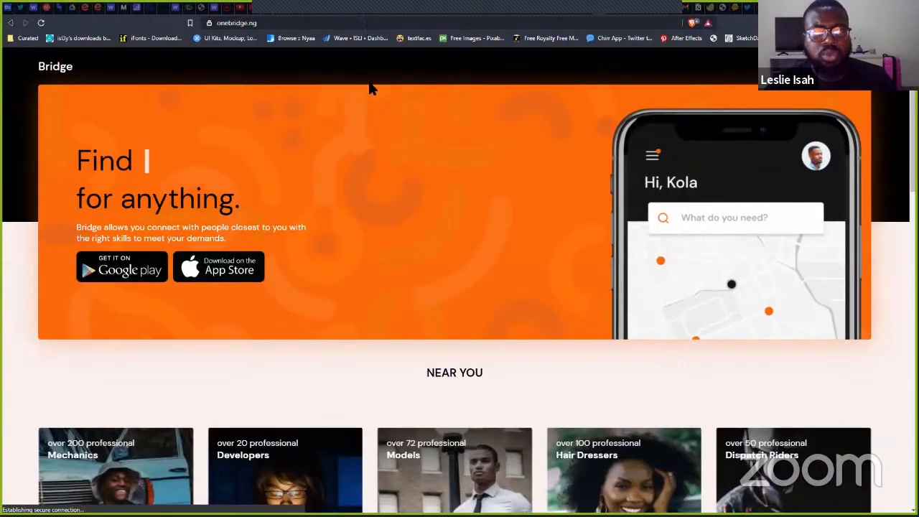
scroll(409, 254, "down", 1)
scroll(411, 253, "down", 10)
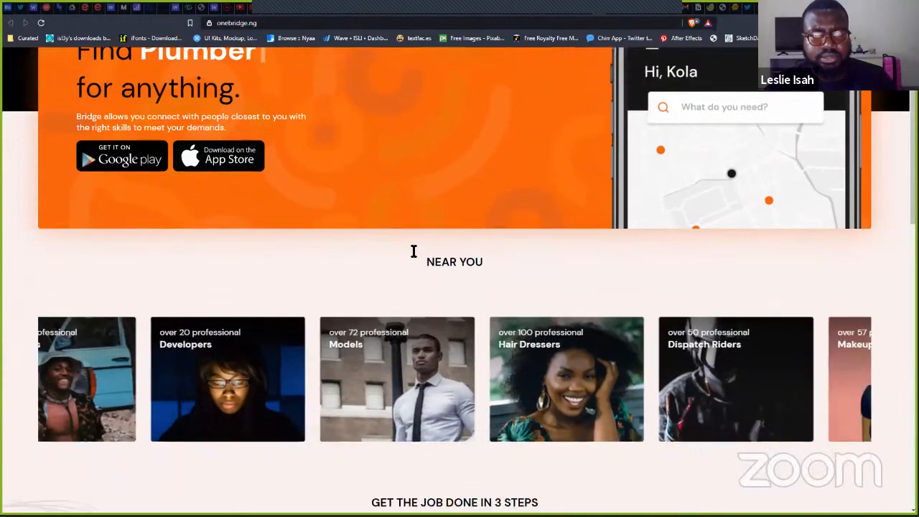
scroll(413, 251, "down", 2)
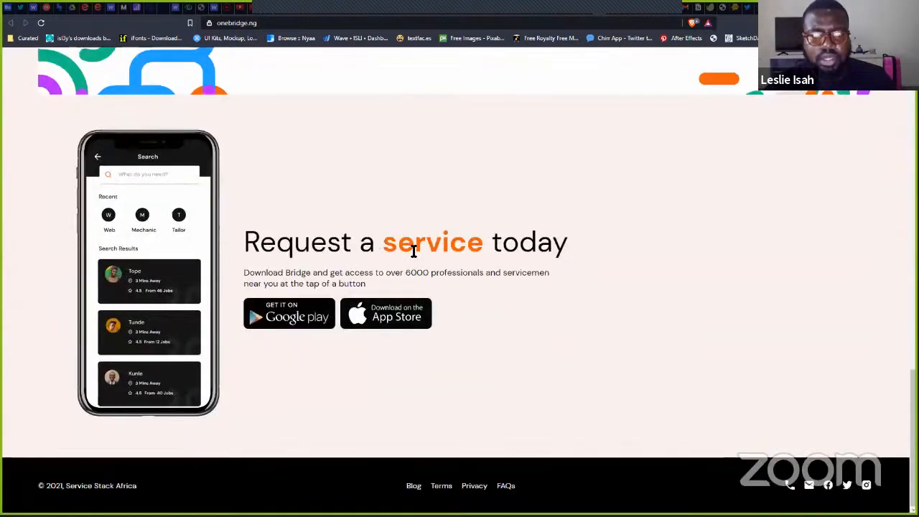
scroll(410, 250, "up", 8)
scroll(410, 252, "up", 5)
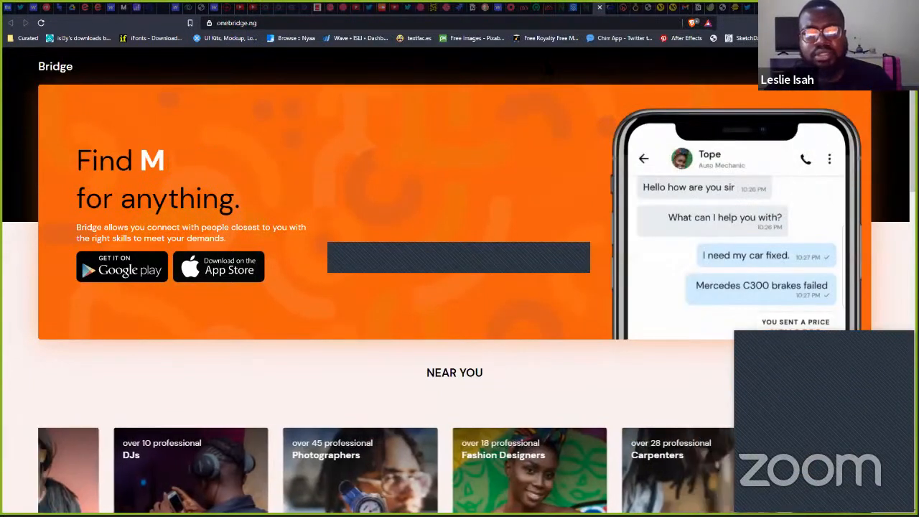
- Step through the open tabs to the suspended 'Three.js - Awwwards' tab
left_click(510, 8)
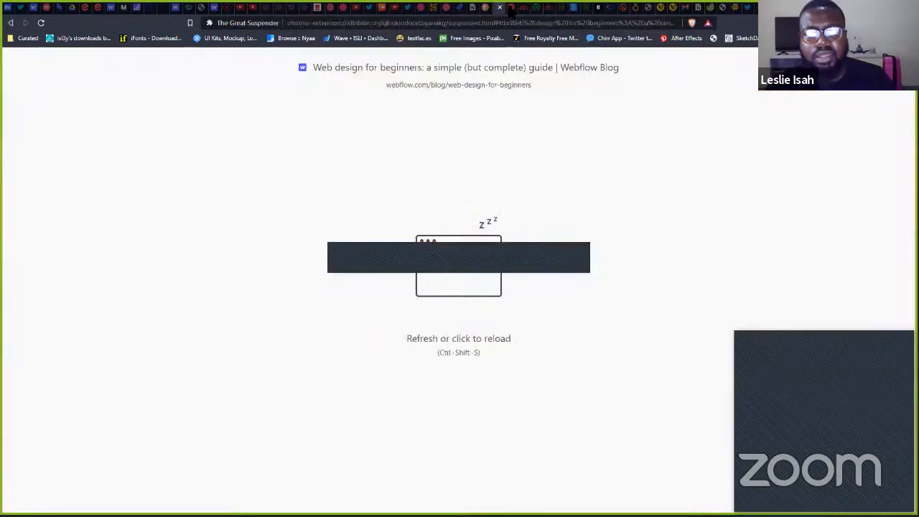
left_click(513, 8)
left_click(525, 9)
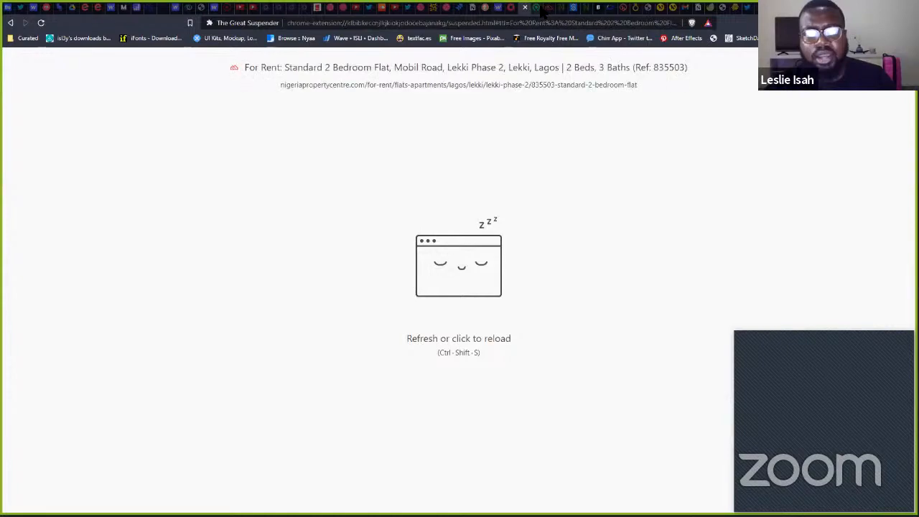
left_click(537, 9)
left_click(549, 9)
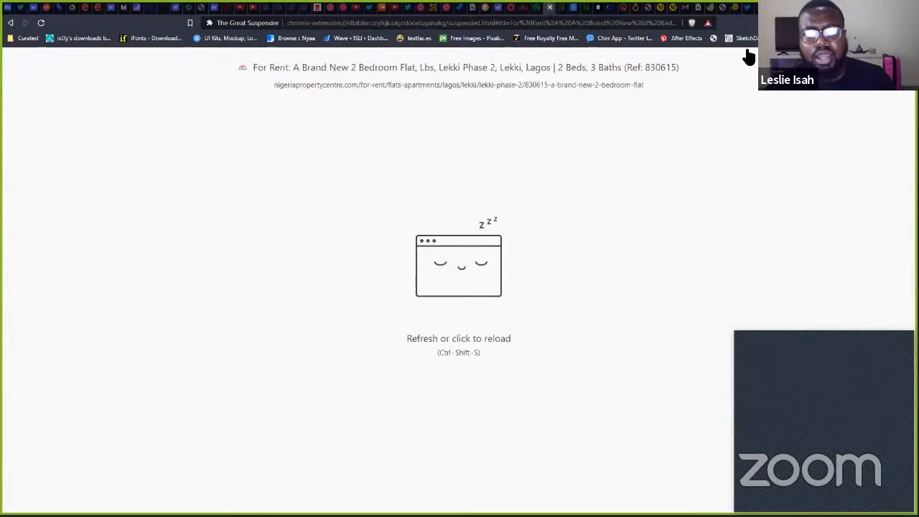
left_click(561, 9)
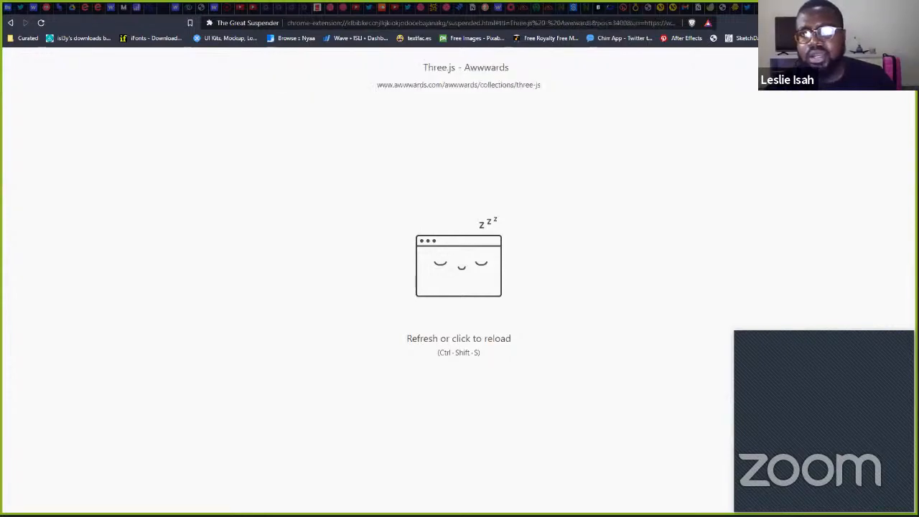
- Open a new tab and load the local Bluetec template from the 'blu' suggestion
key("ctrl+t")
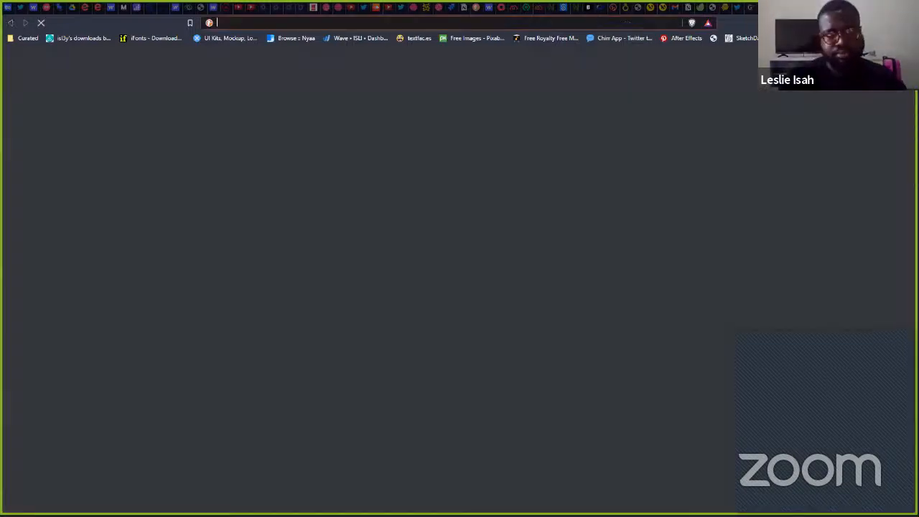
type("blu")
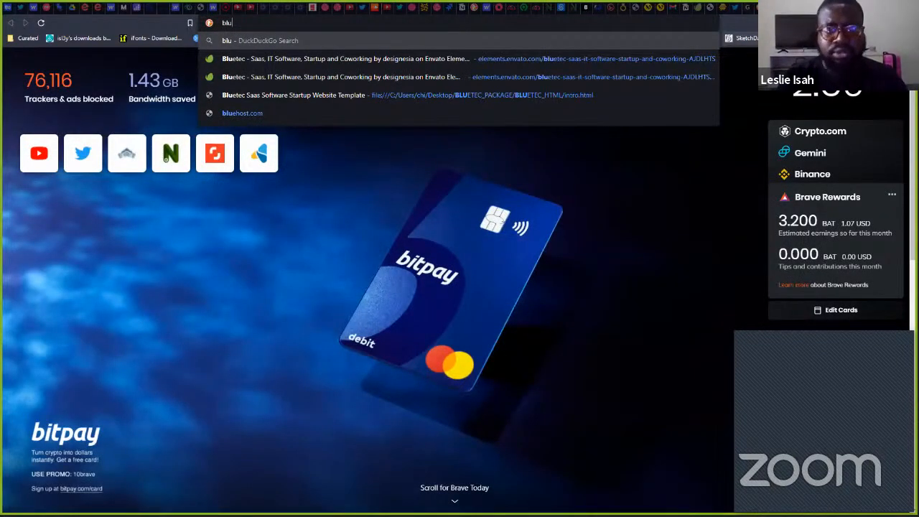
key("Down")
key("Down")
key("Down")
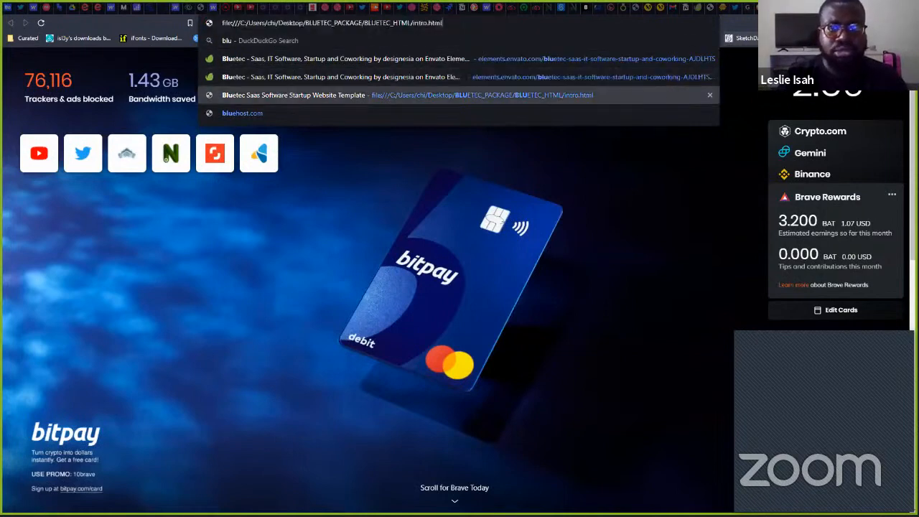
key("Return")
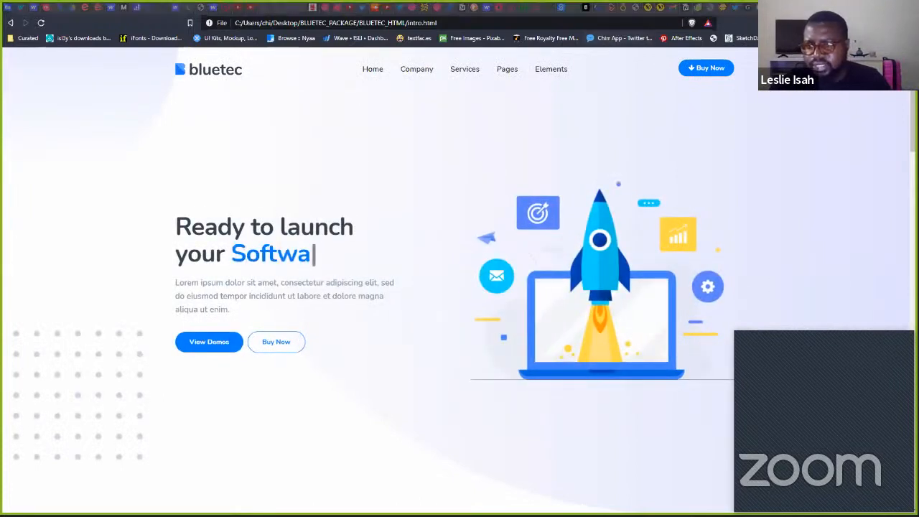
- Scroll to the Startup demo and open index-startup.html with its 'Ready to launch your startup?' hero
scroll(459, 287, "down", 1)
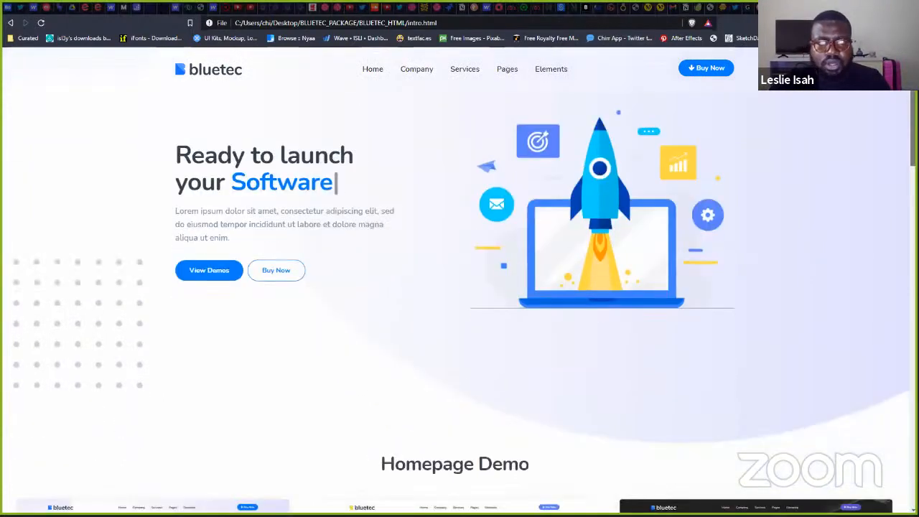
scroll(459, 287, "down", 3)
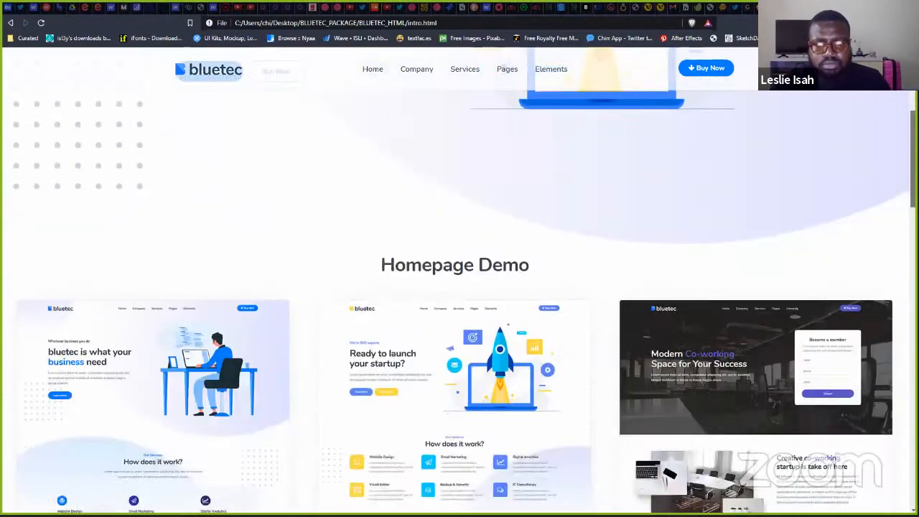
scroll(878, 175, "down", 9)
scroll(309, 341, "up", 1)
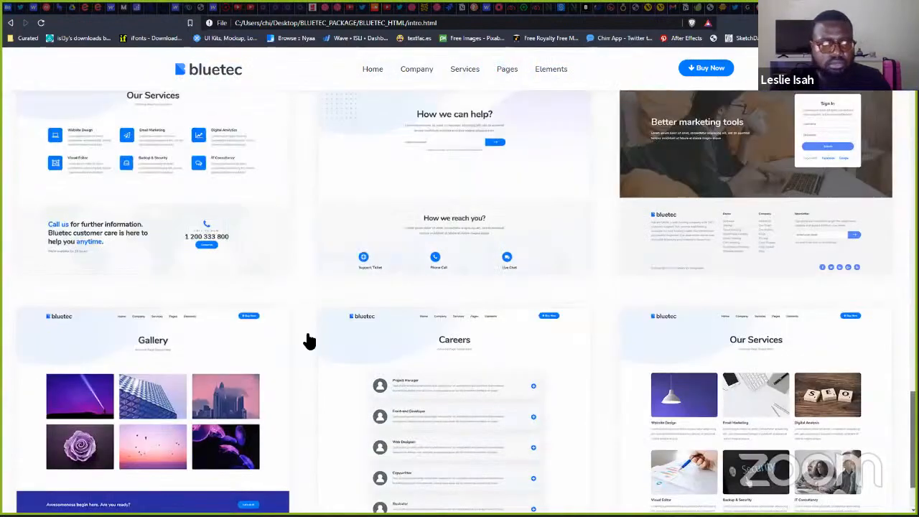
scroll(310, 342, "up", 8)
left_click(525, 299)
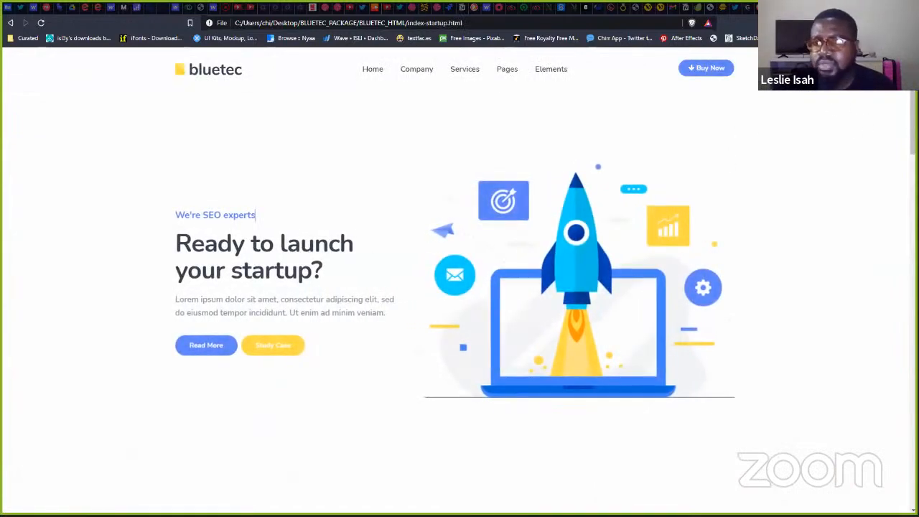
scroll(893, 468, "down", 15)
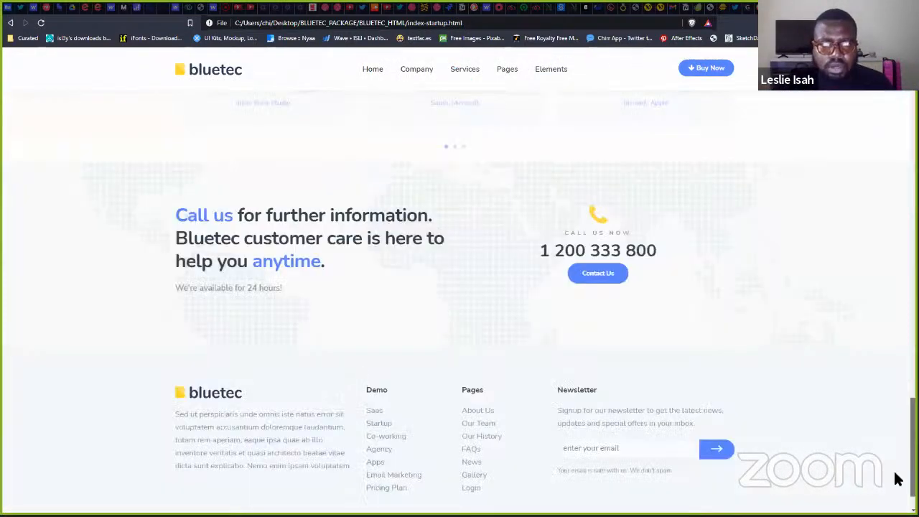
scroll(504, 161, "up", 15)
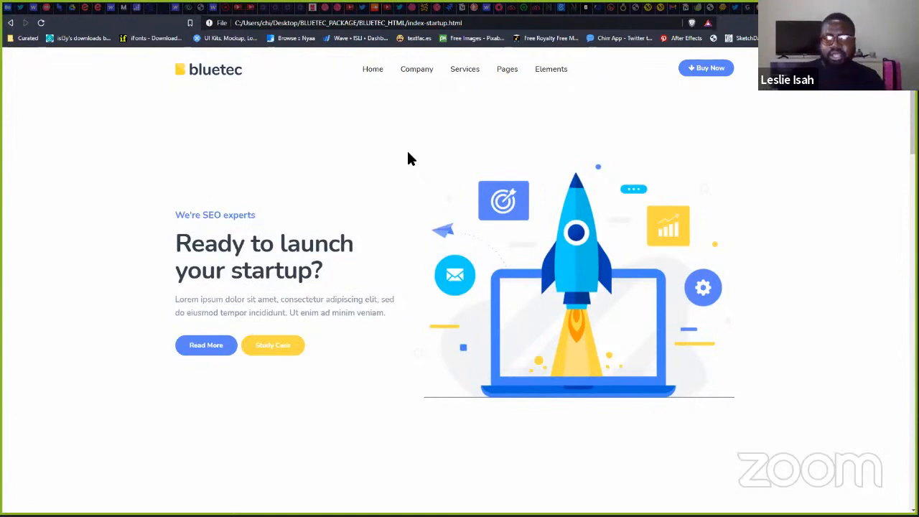
mouse_move(381, 99)
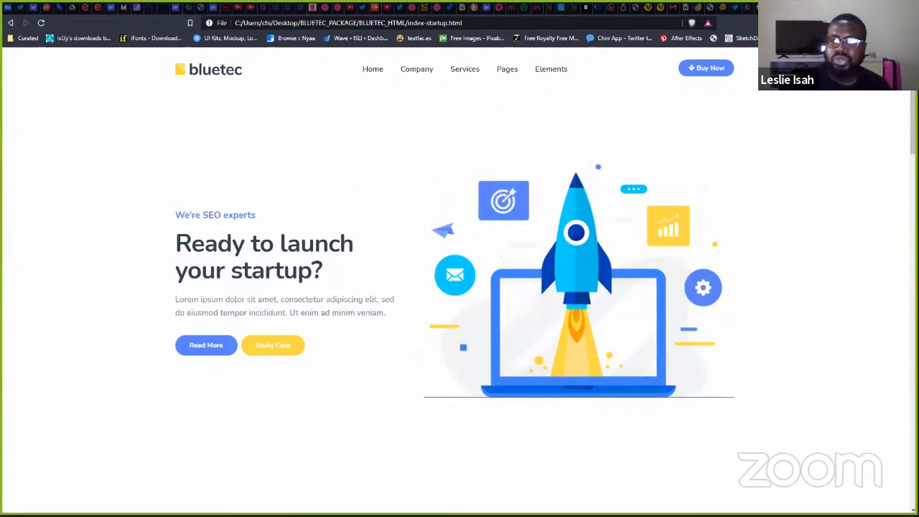
mouse_move(913, 122)
left_mouse_down()
mouse_move(913, 137)
mouse_move(913, 122)
left_mouse_up()
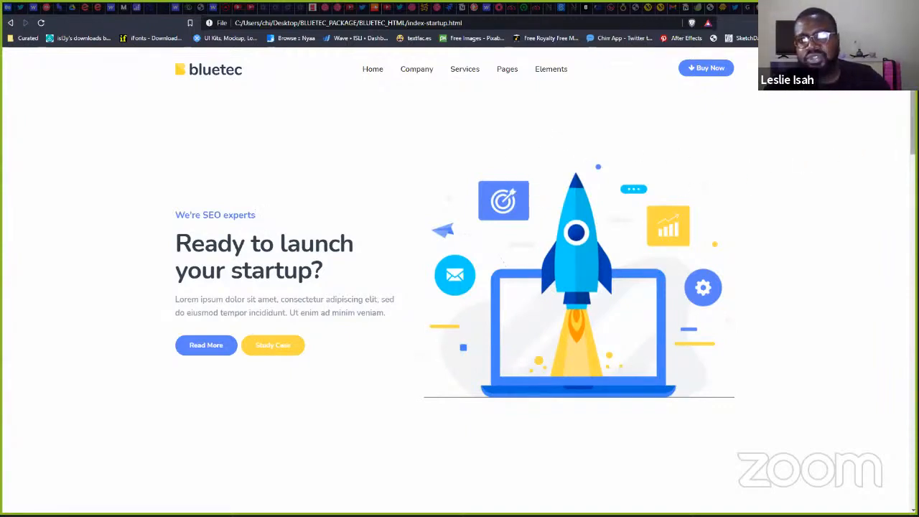
scroll(460, 287, "down", 1)
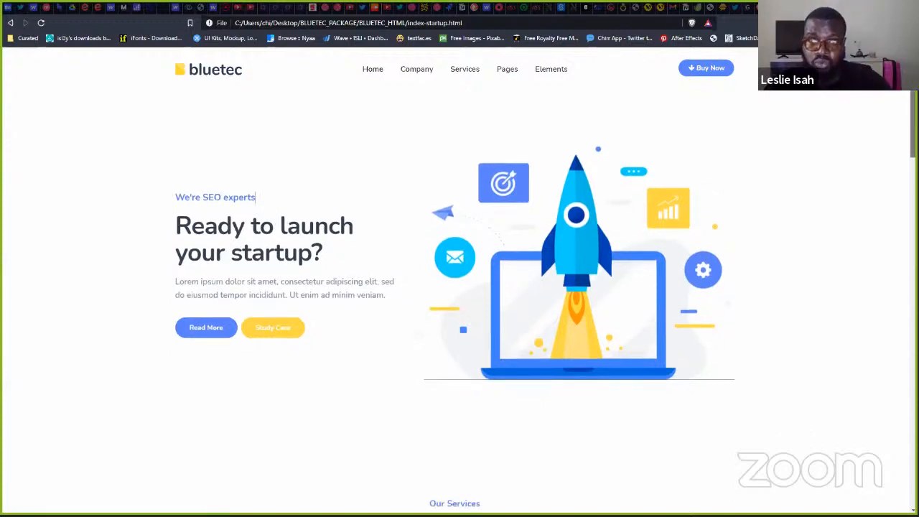
scroll(459, 287, "up", 1)
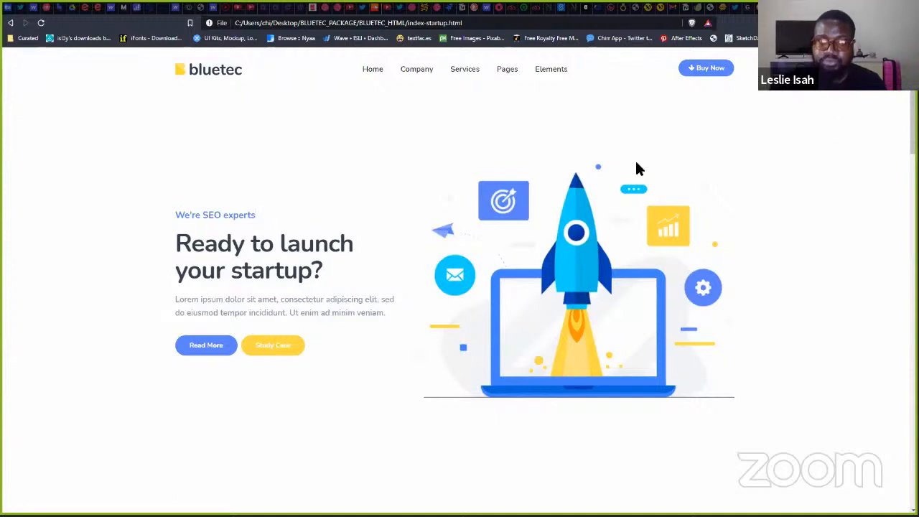
mouse_move(456, 72)
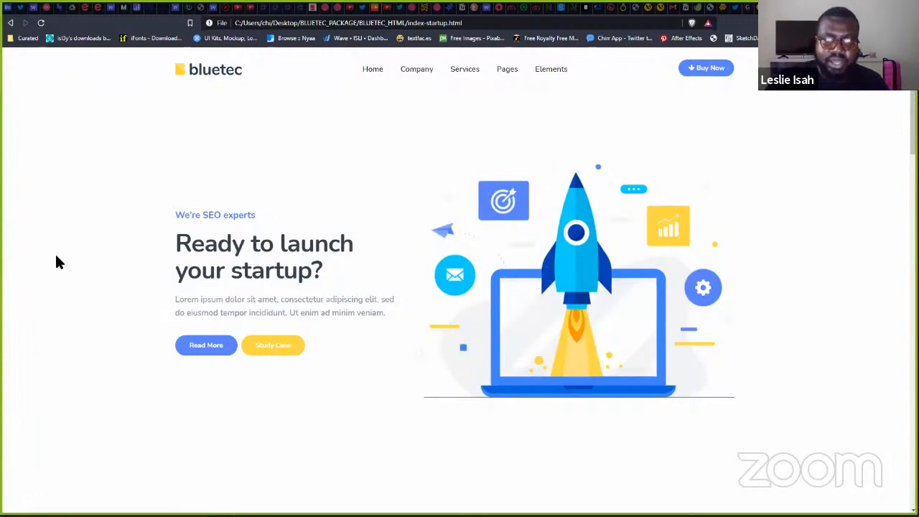
scroll(460, 280, "down", 5)
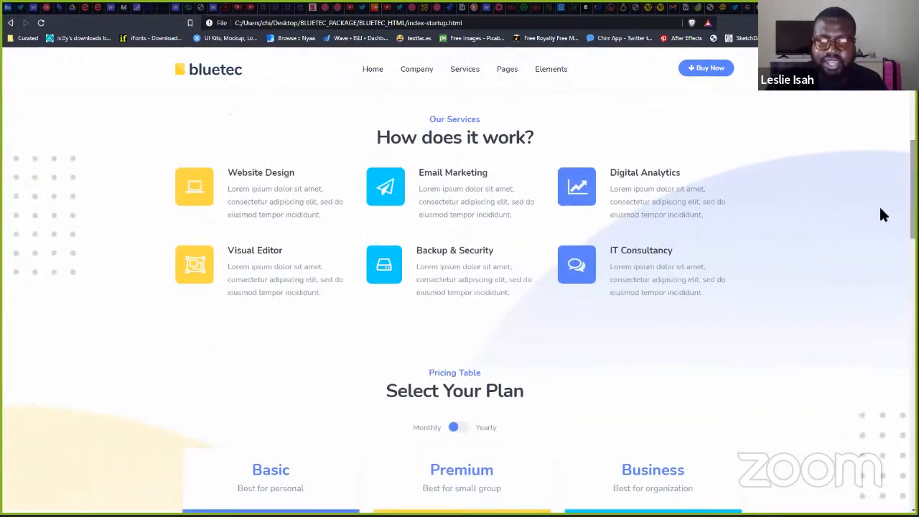
scroll(72, 187, "down", 2)
scroll(53, 237, "down", 6)
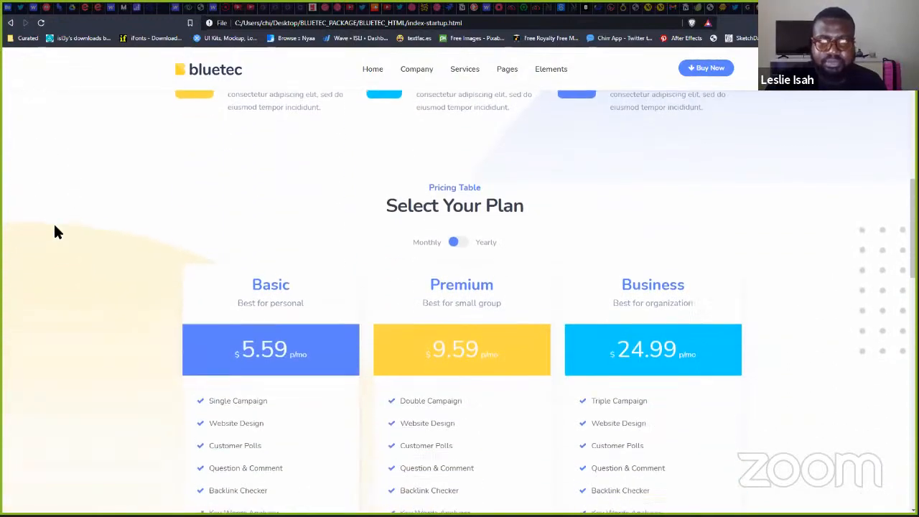
scroll(41, 222, "down", 10)
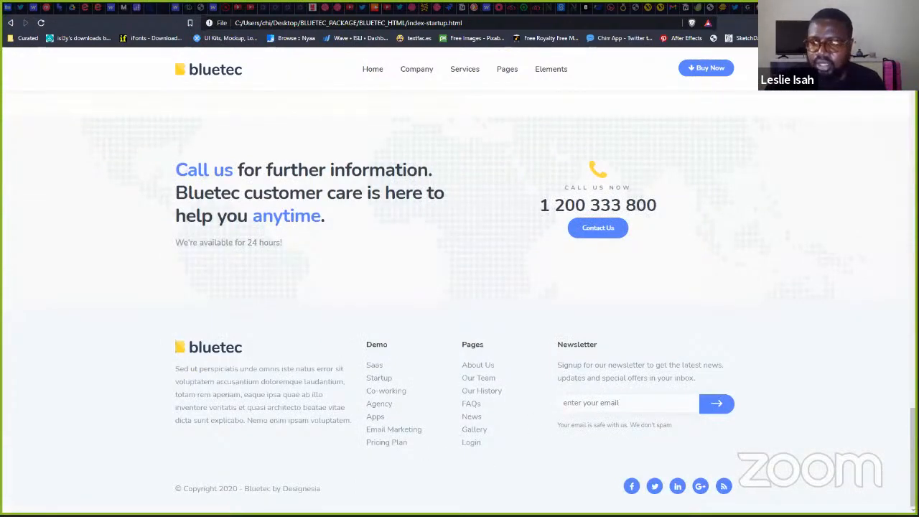
scroll(460, 288, "up", 6)
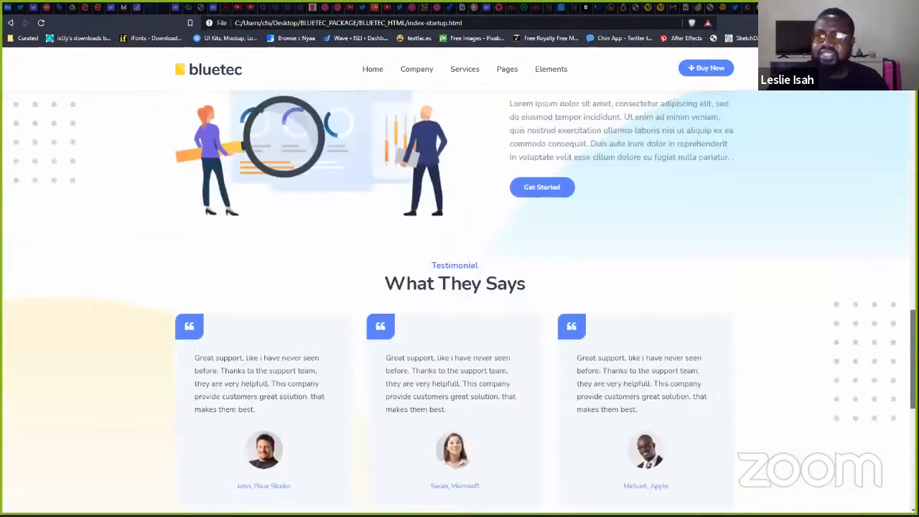
scroll(881, 115, "up", 10)
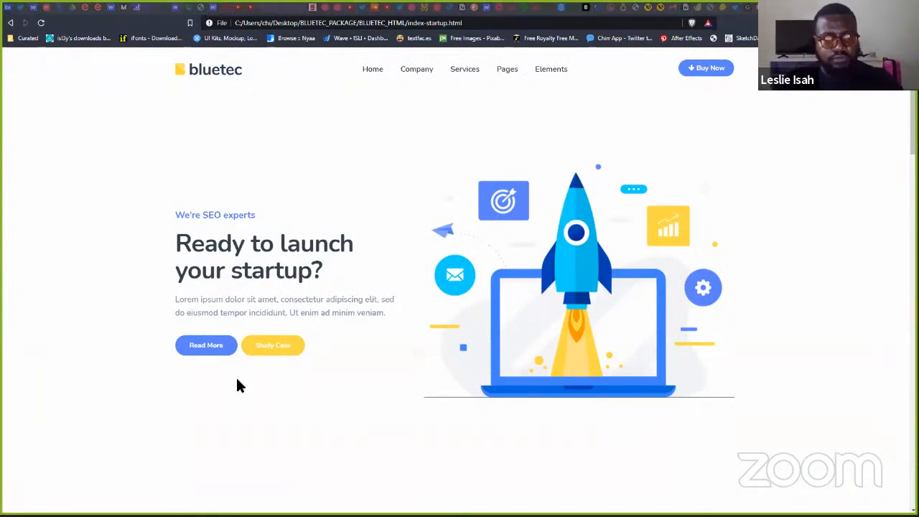
key("alt+Tab")
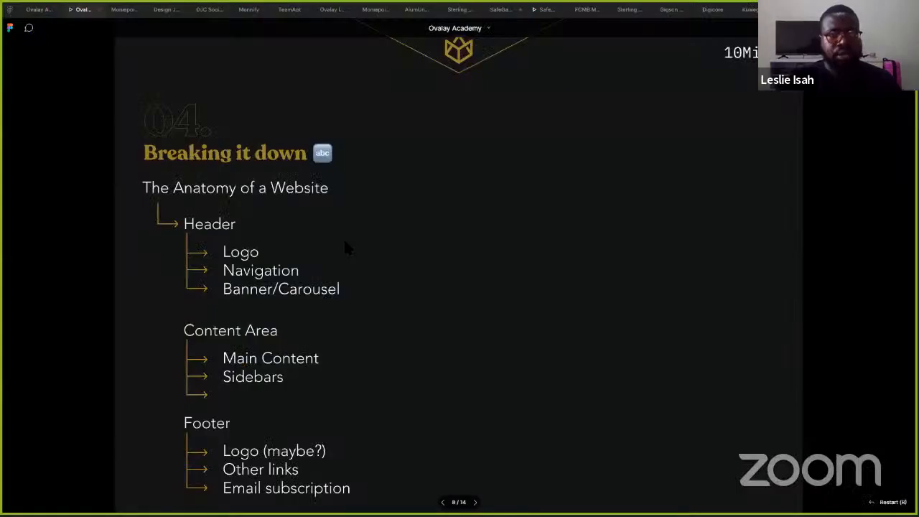
- Leave Figma and return to the Bluetec index-startup.html page in Brave
key("alt+Tab")
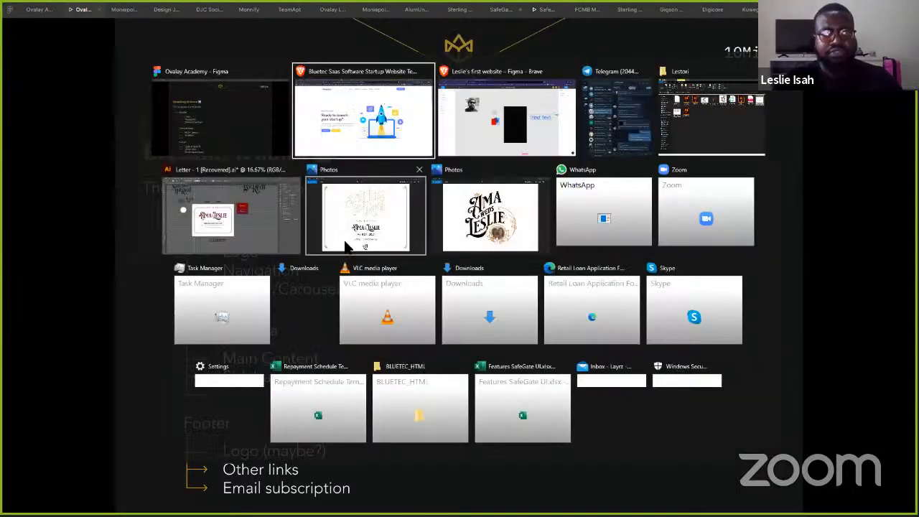
key("Escape")
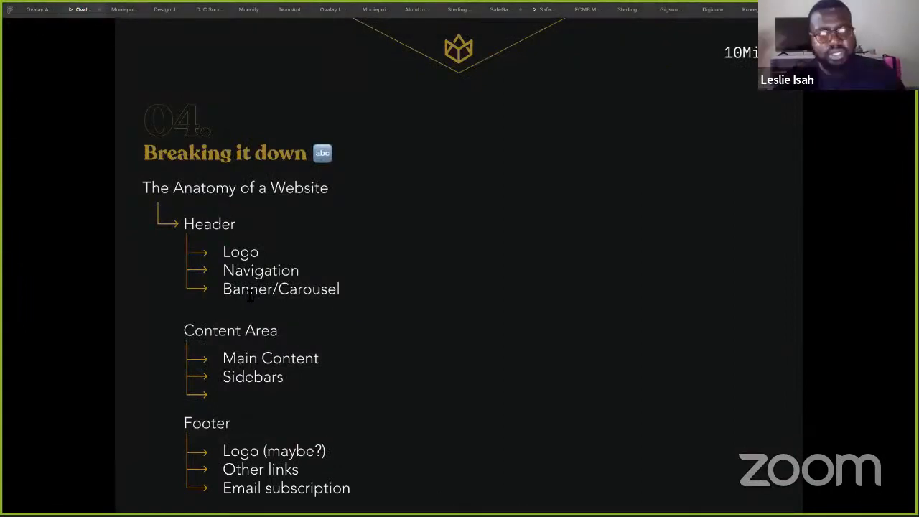
key("alt+Tab")
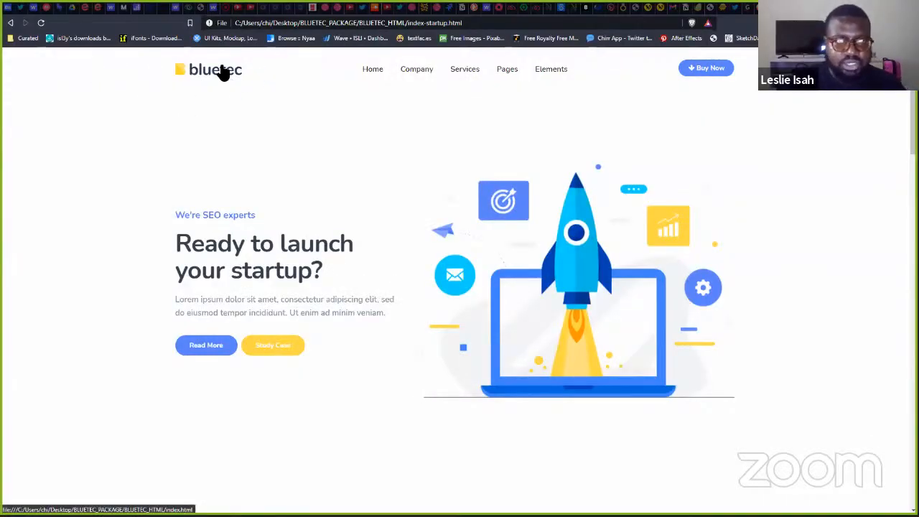
- Reset the bluetec page zoom to 100% and show the Company, Home and Elements dropdown menus
key("ctrl+plus")
key("ctrl+plus")
key("ctrl+plus")
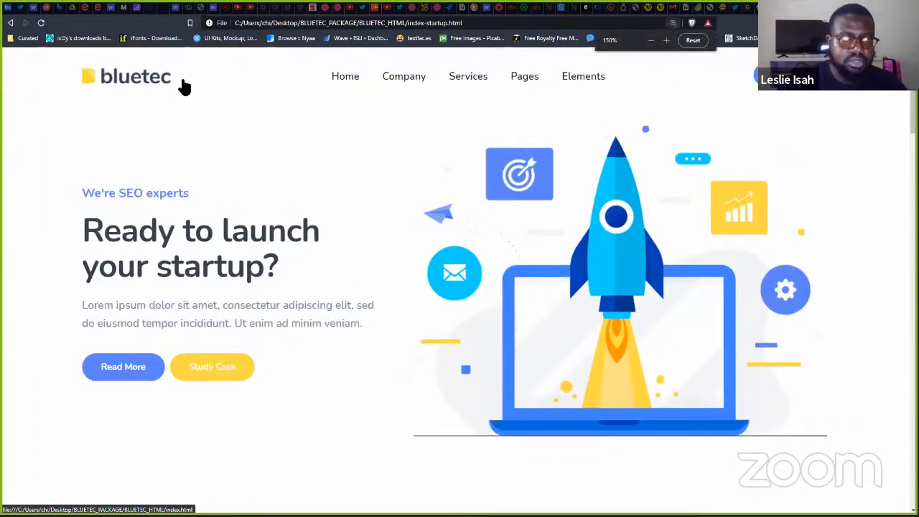
key("ctrl+minus")
key("ctrl+minus")
key("ctrl+minus")
key("ctrl+minus")
key("ctrl+minus")
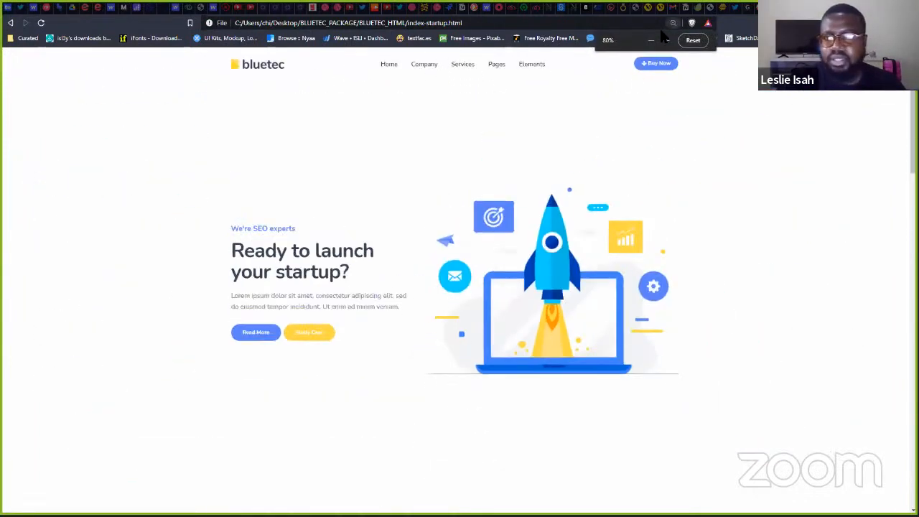
left_click(673, 23)
left_click(692, 41)
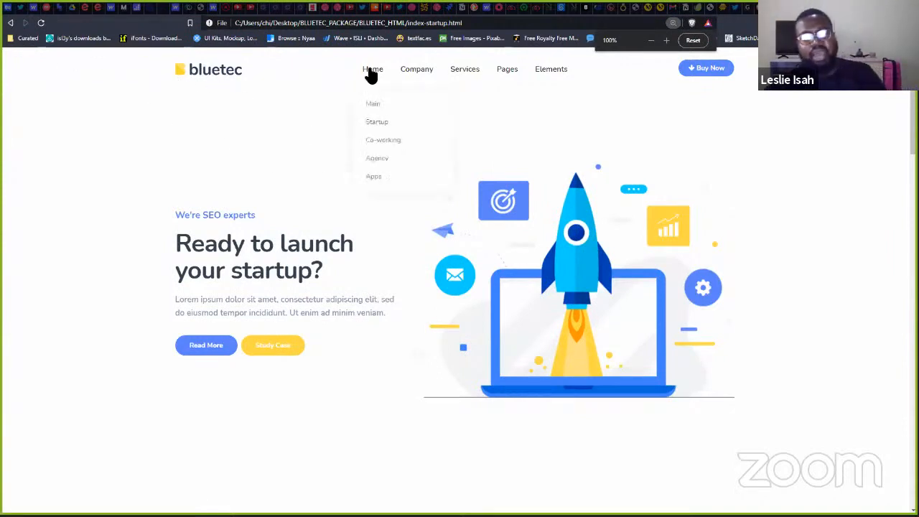
mouse_move(418, 84)
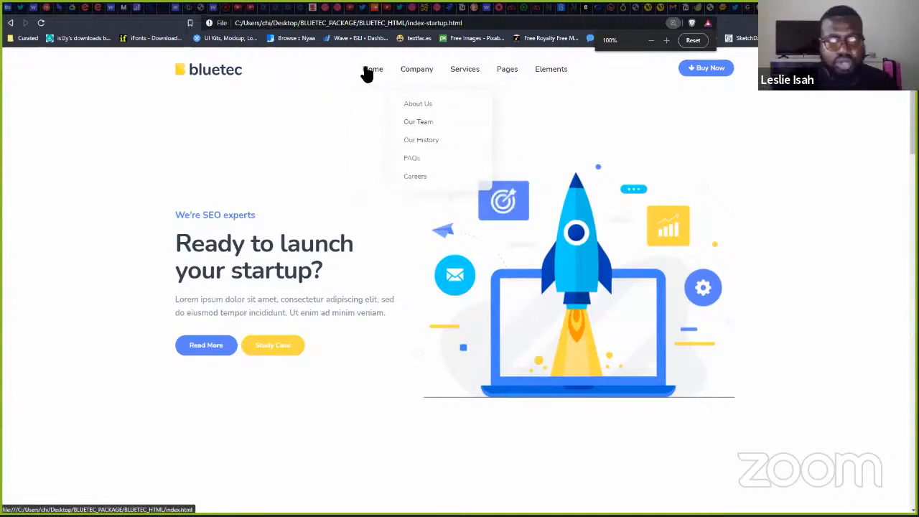
mouse_move(364, 74)
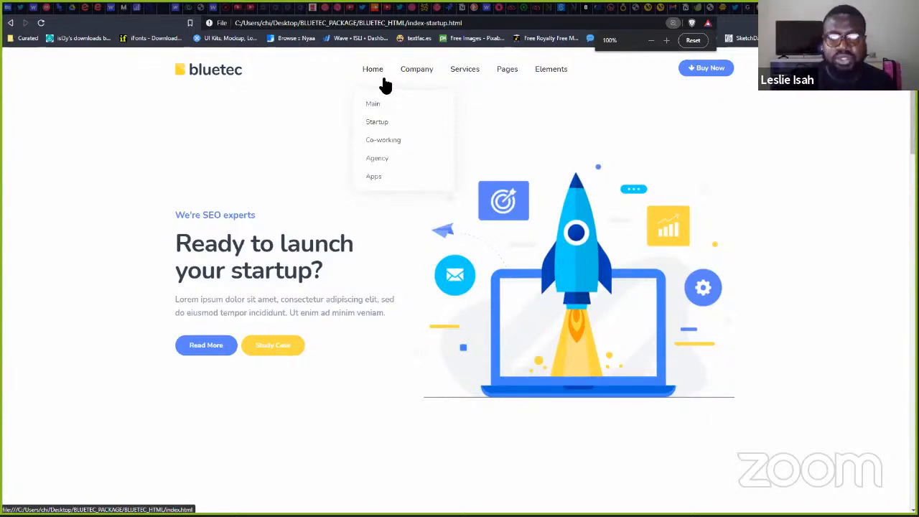
mouse_move(576, 71)
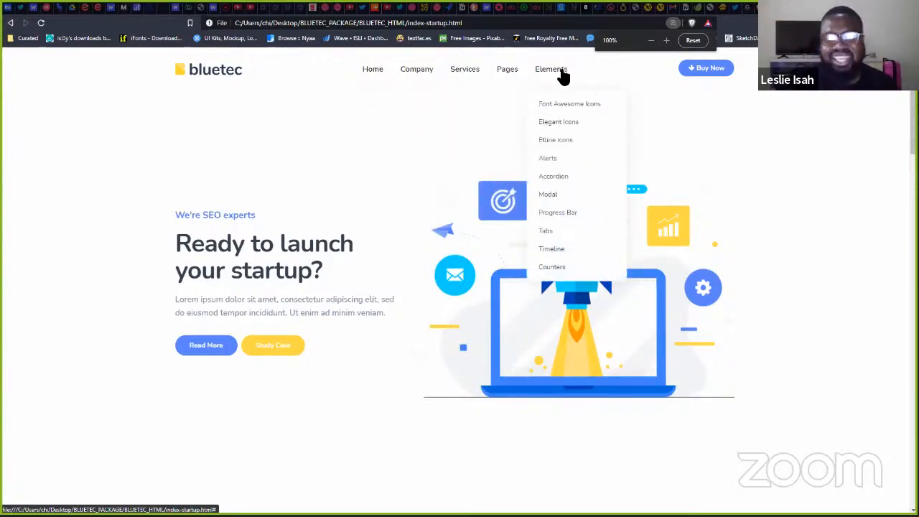
left_click(553, 103)
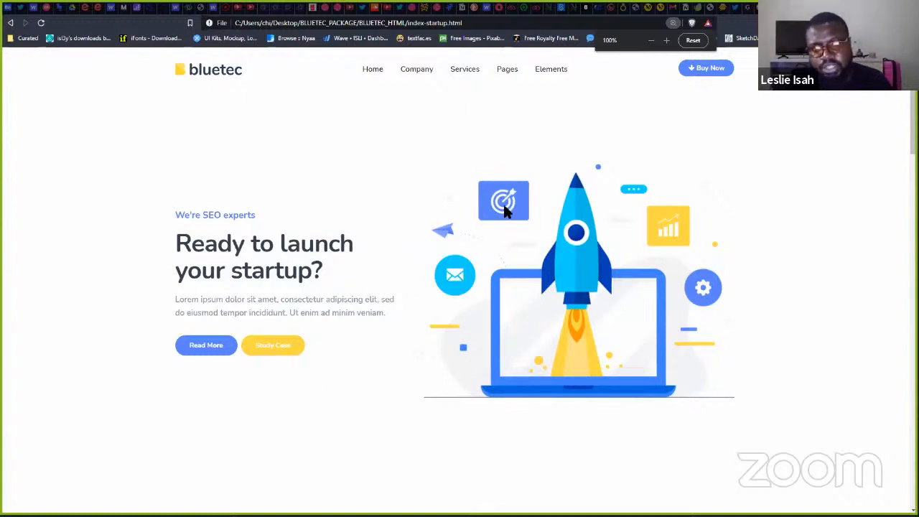
left_click_drag(493, 199, 547, 328)
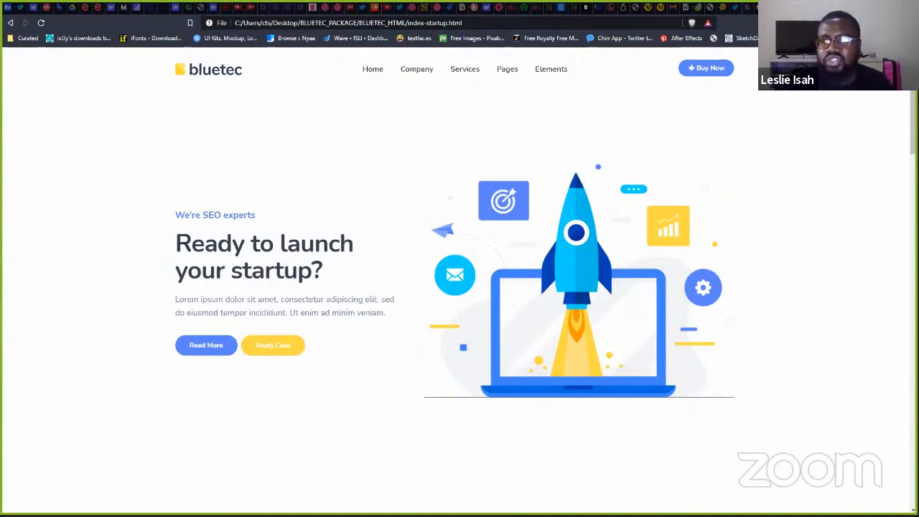
left_click(584, 14)
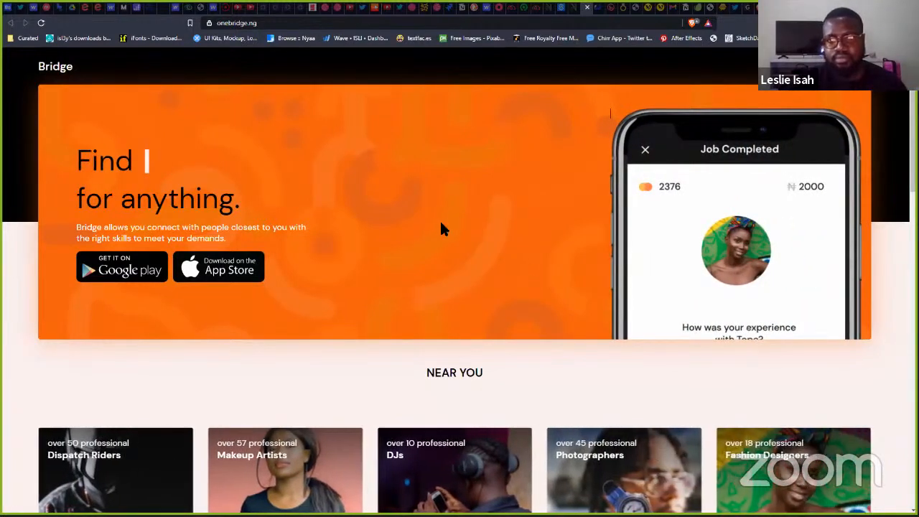
scroll(517, 201, "down", 1)
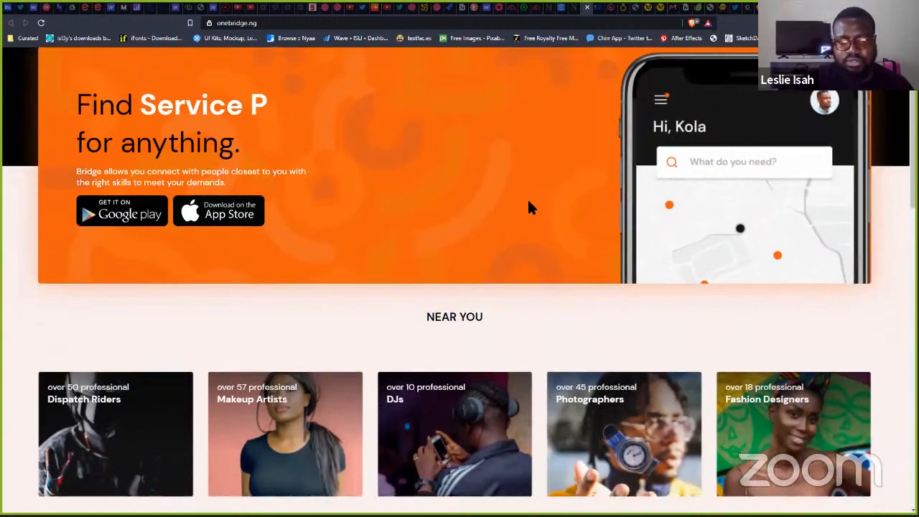
scroll(529, 209, "down", 4)
scroll(529, 237, "up", 5)
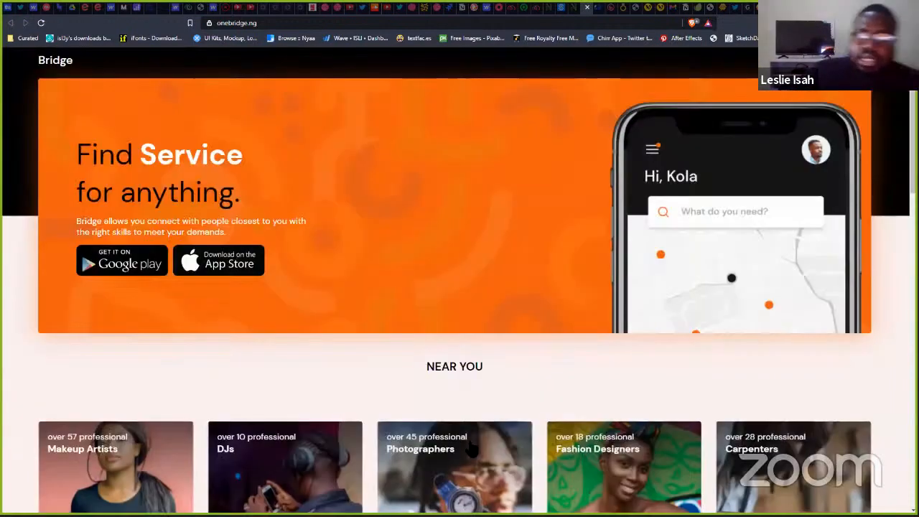
left_click(811, 8)
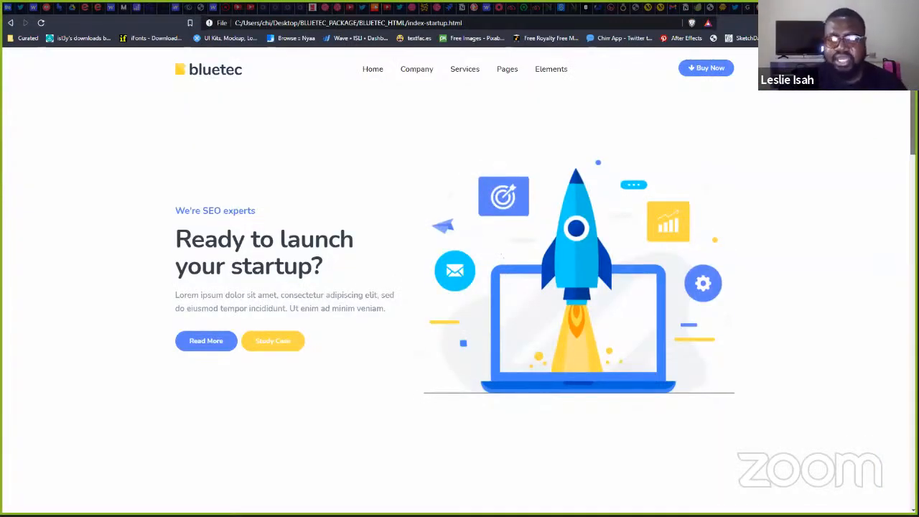
- Scroll the bluetec page past 'How does it work?' and 'Select Your Plan' to 'Bluetec prepare startups'
scroll(459, 287, "down", 5)
scroll(692, 177, "down", 1)
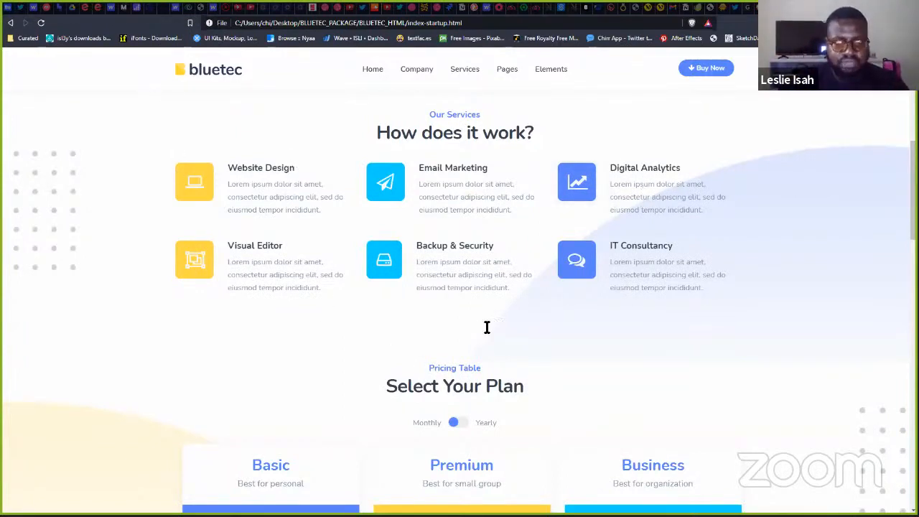
scroll(747, 154, "down", 2)
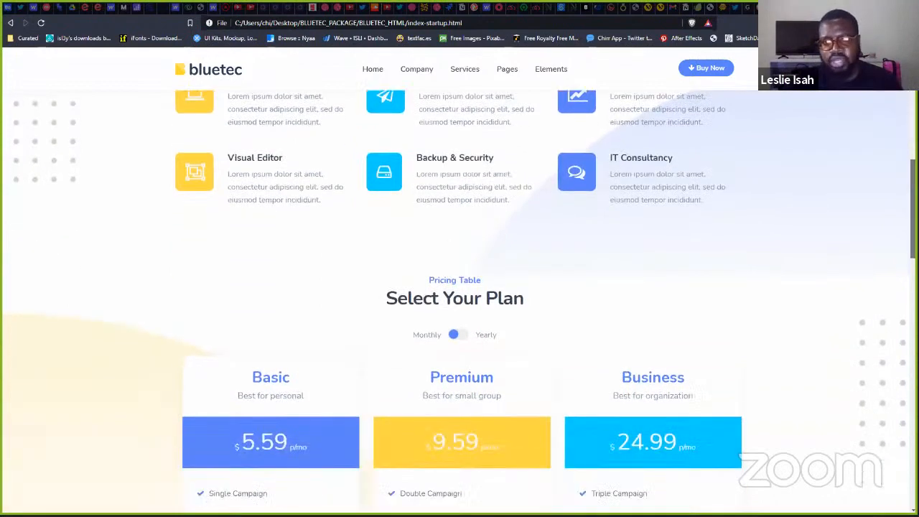
scroll(460, 301, "down", 8)
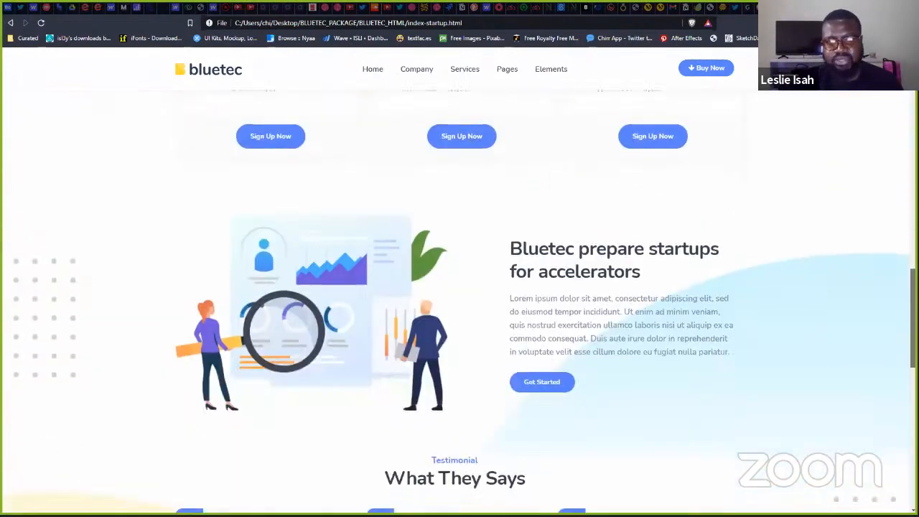
scroll(460, 301, "down", 6)
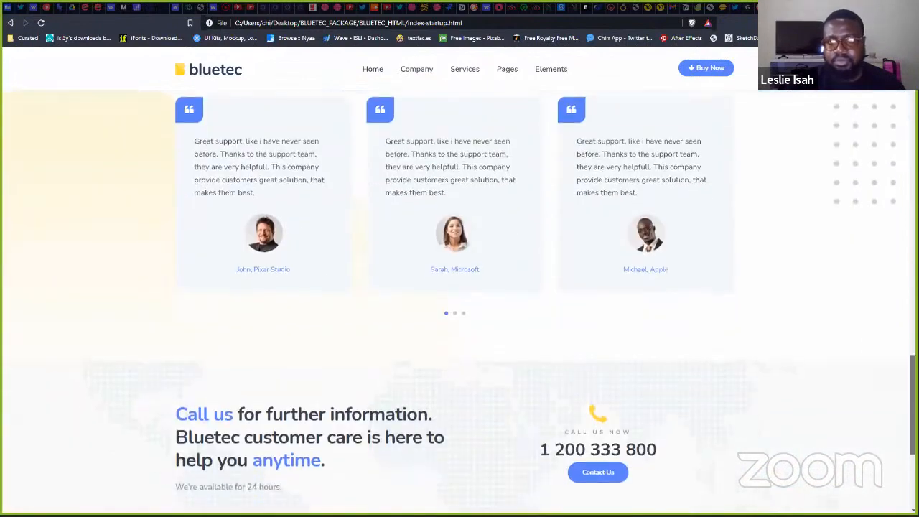
scroll(895, 267, "down", 2)
scroll(895, 266, "up", 8)
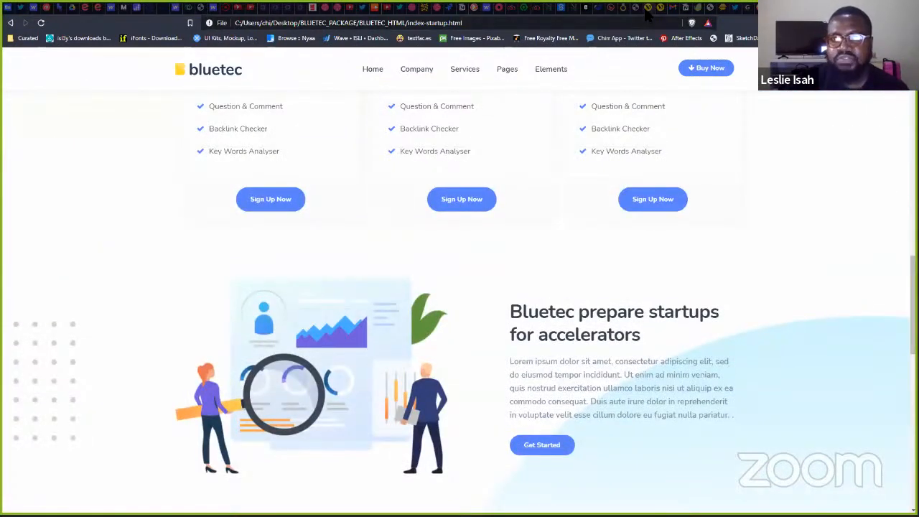
- Reload the suspended Welcome Kit tab, then close it
left_click(648, 8)
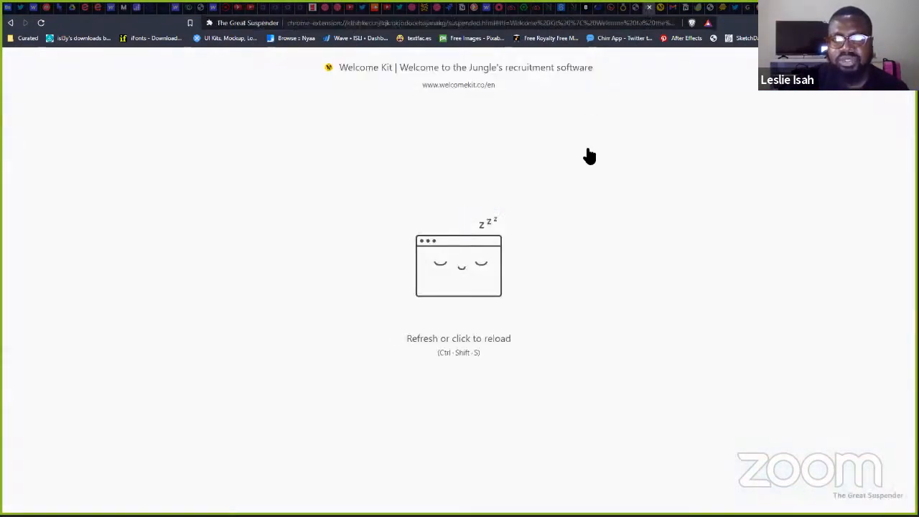
left_click(553, 220)
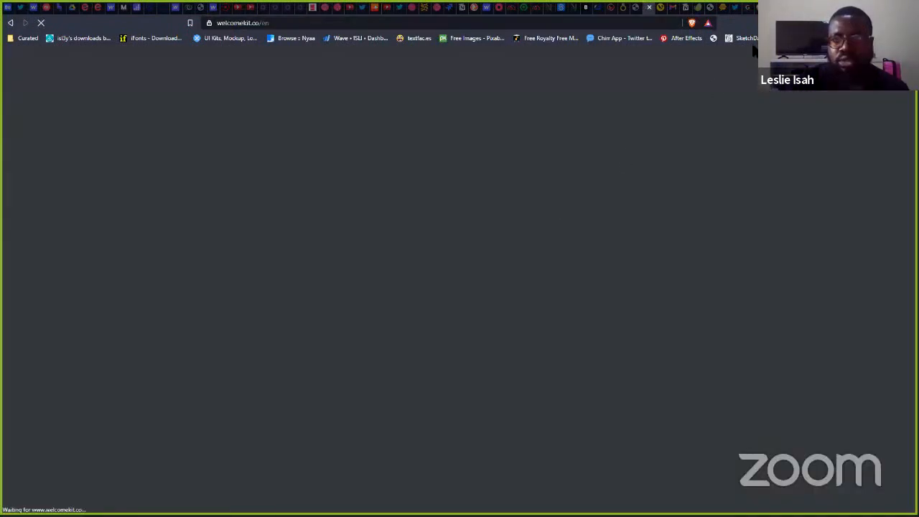
key("ctrl+w")
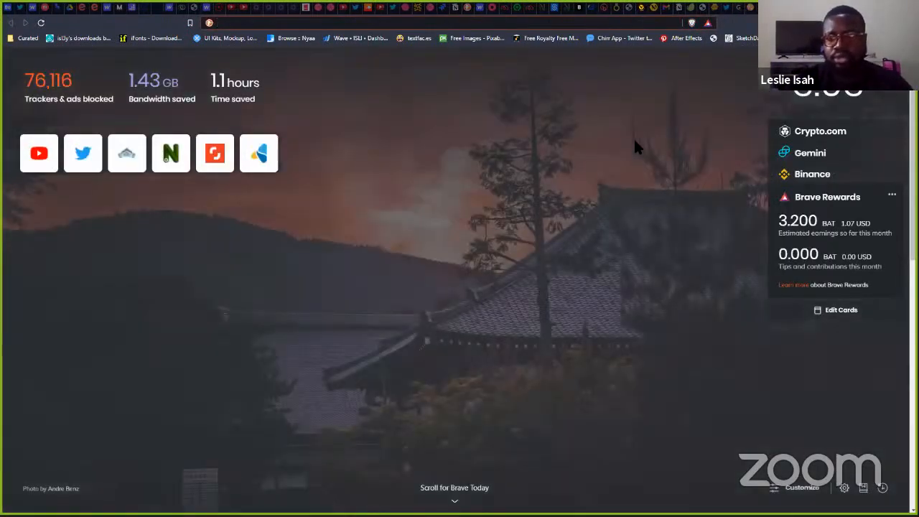
- Load Facebook in the browser, scroll it briefly, then return to the bluetec page
type("facebook")
key("Return")
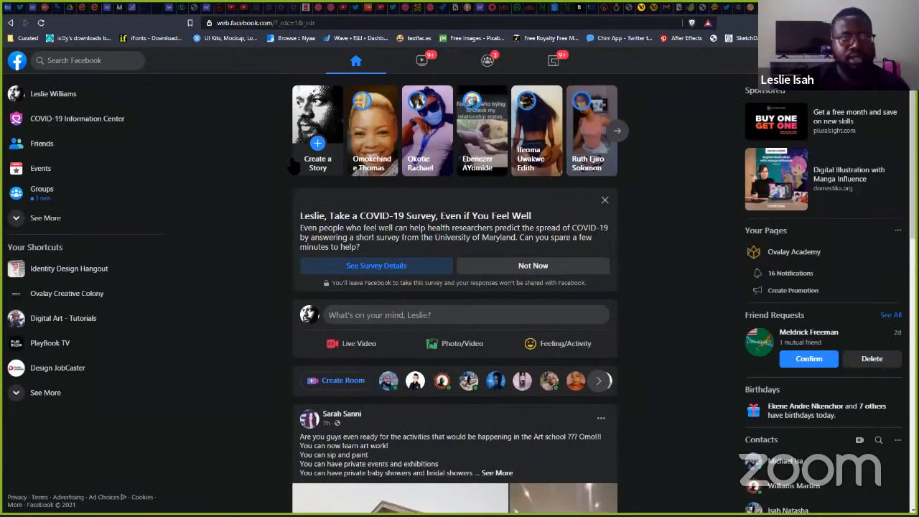
scroll(415, 341, "down", 1)
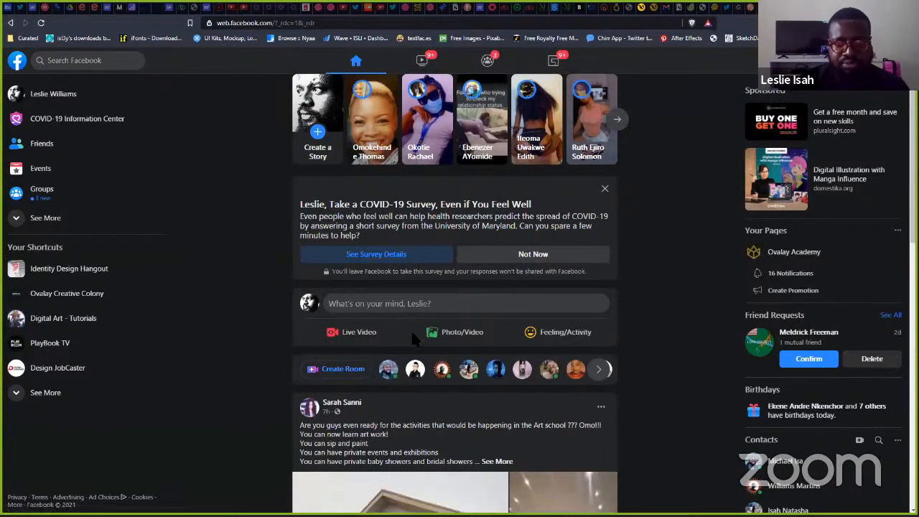
scroll(411, 329, "down", 3)
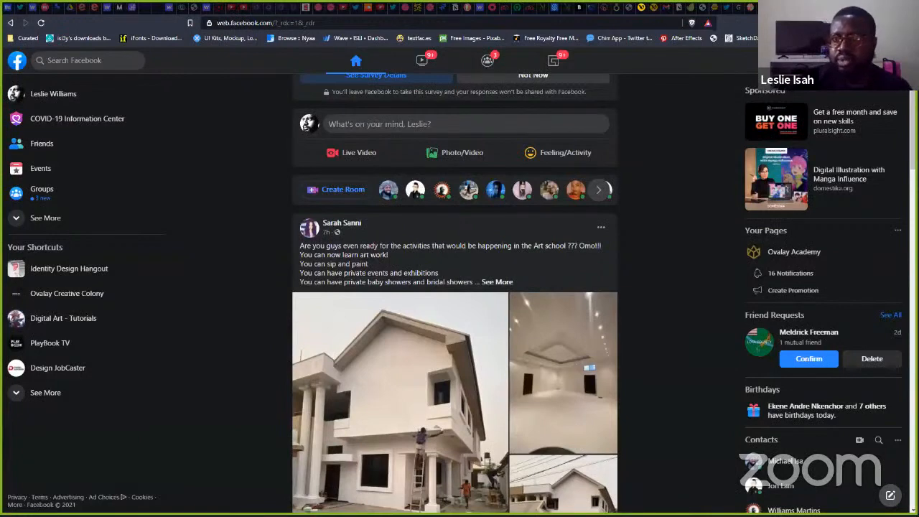
key("ctrl+Tab")
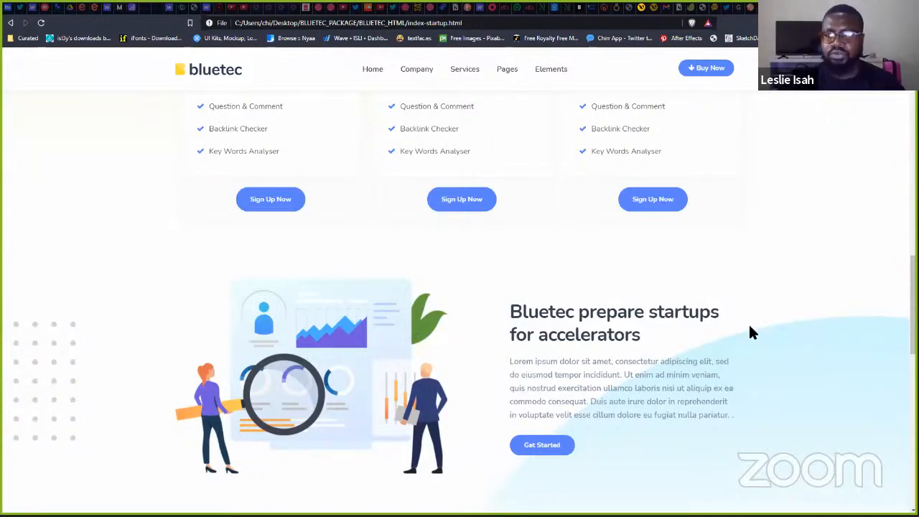
- Scroll to the bluetec footer, then switch to the Ovalay Academy 'Anatomy of a Website' slide 8
scroll(751, 352, "down", 3)
scroll(749, 348, "down", 6)
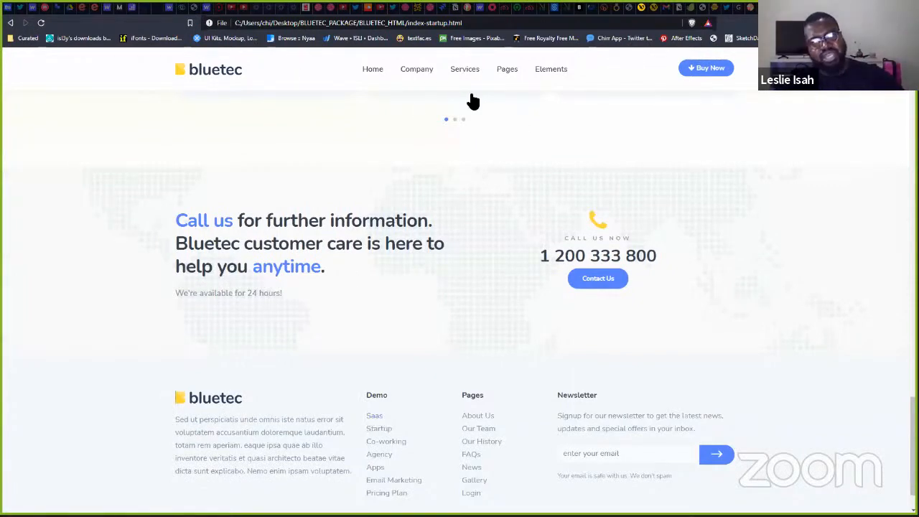
mouse_move(556, 97)
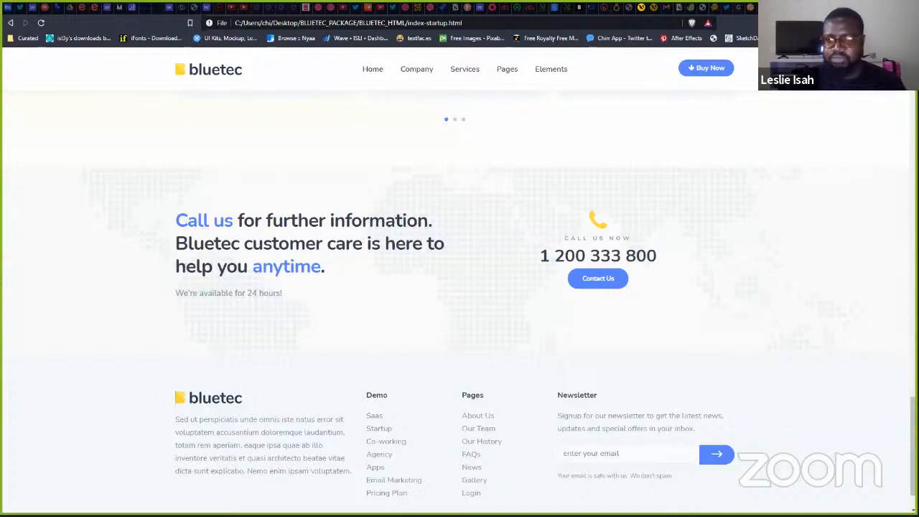
key("alt+Tab")
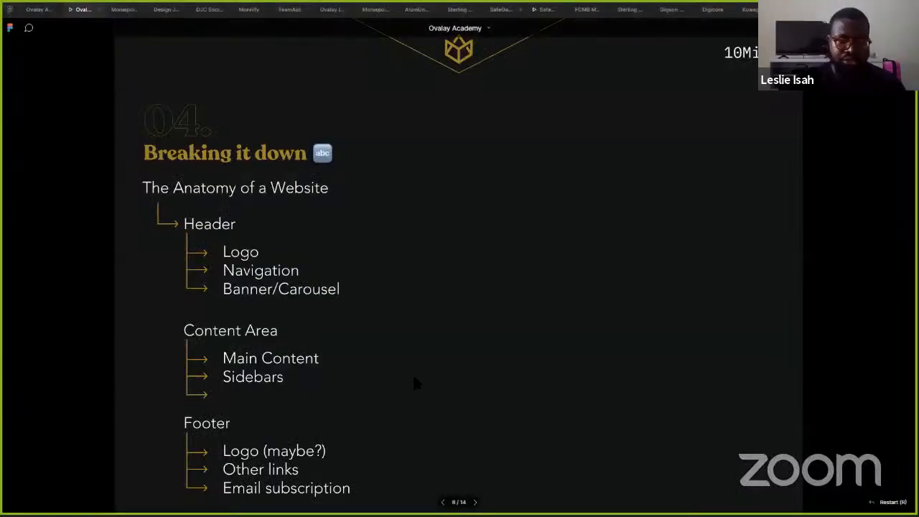
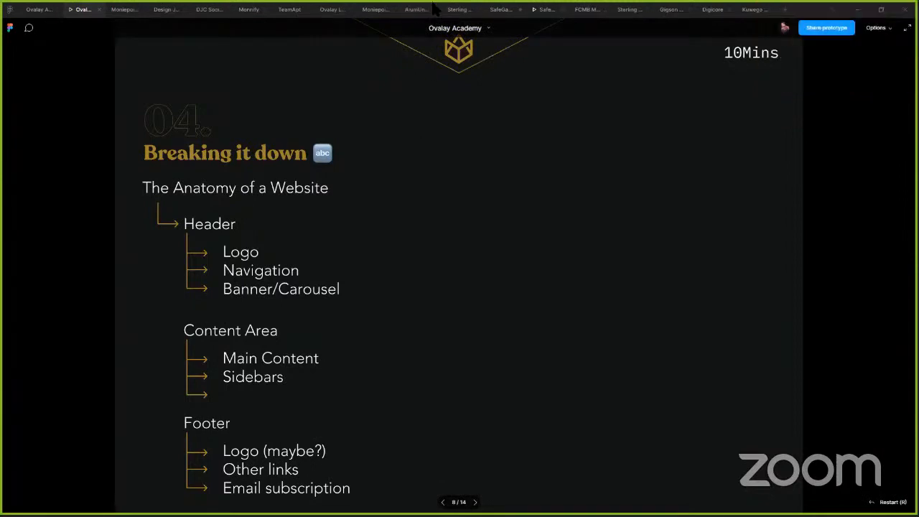
- Leave the slides for Figma and separate the shapes: red rectangle beside the grey circle, blue hexagon below
left_click(661, 19)
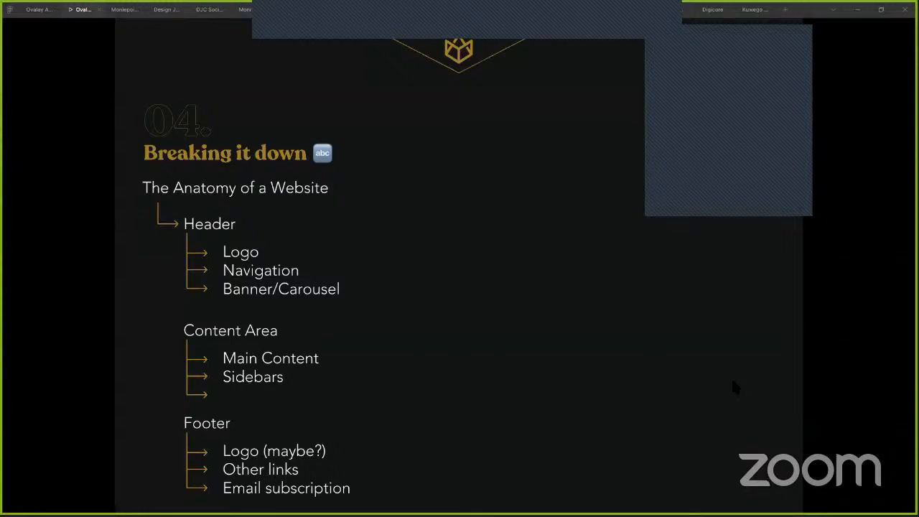
left_click(801, 433)
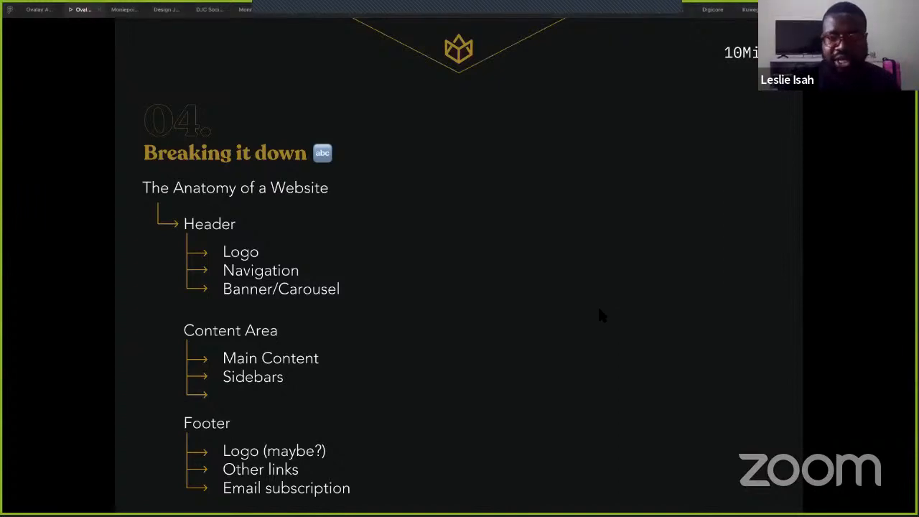
key("Right")
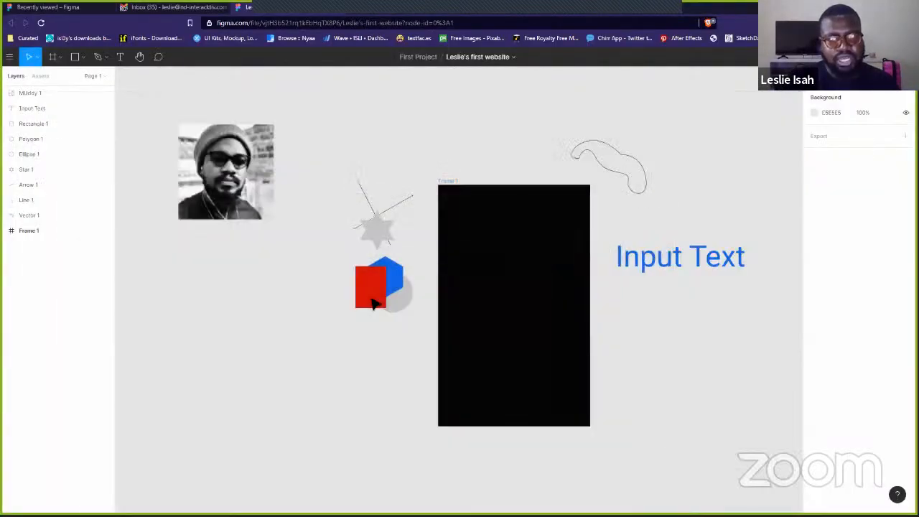
left_click_drag(361, 295, 319, 294)
left_click_drag(386, 280, 269, 284)
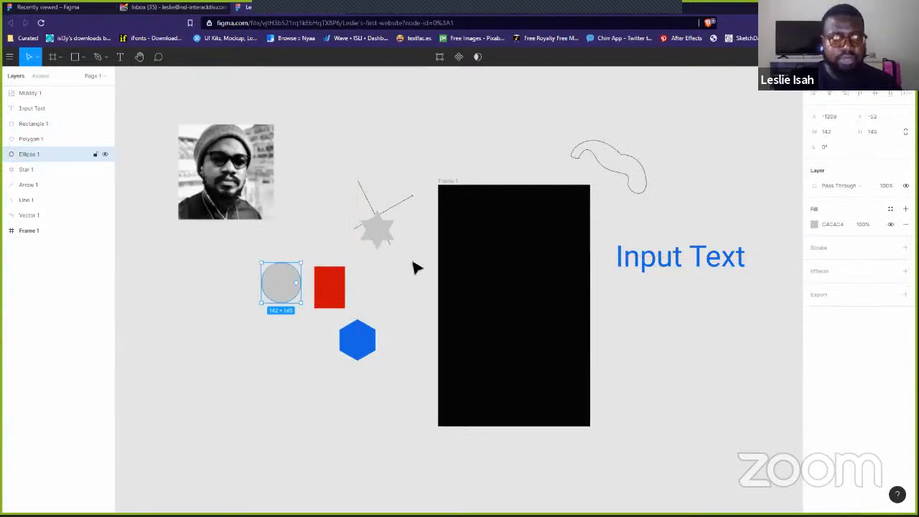
- Draw a grey square near the top of the canvas and a circle overlapping its corner
left_click(78, 59)
left_click(389, 130)
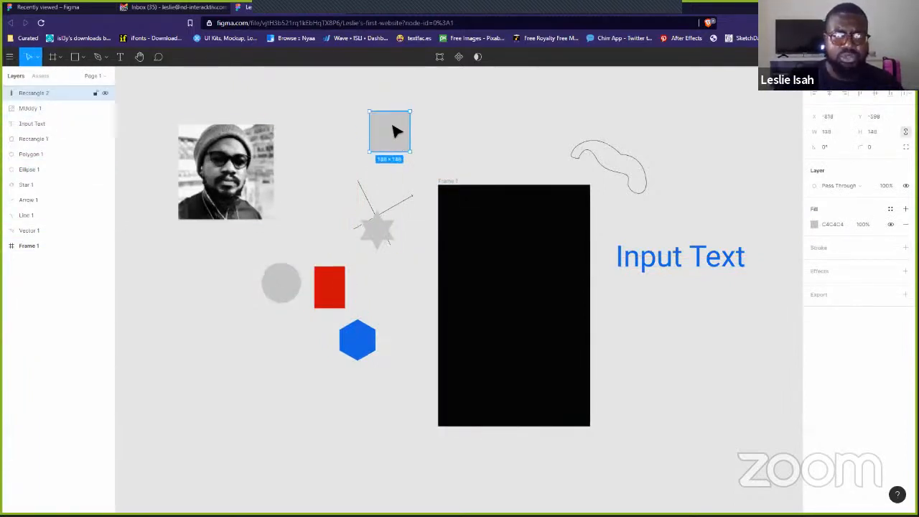
left_click_drag(393, 123, 366, 120)
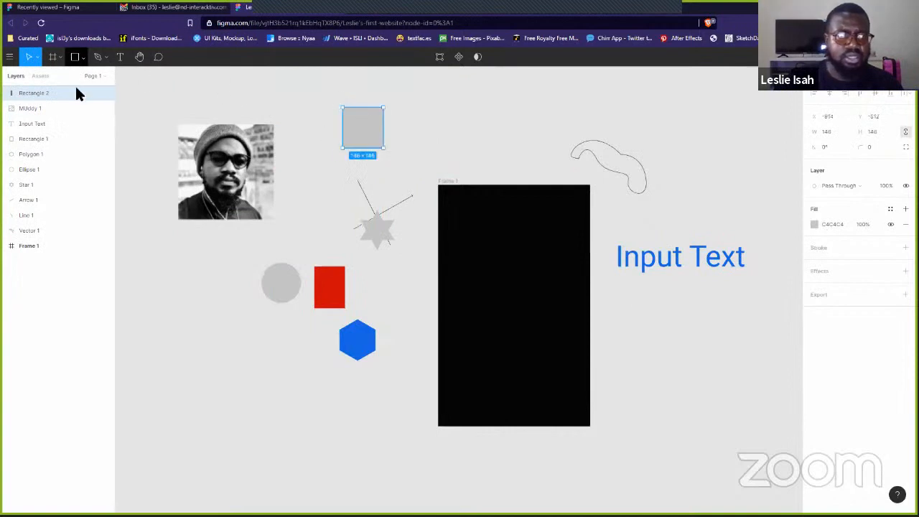
left_click(83, 57)
left_click(65, 111)
left_click_drag(373, 83, 417, 127)
- Draw a grey triangle above the black frame and a 177 × 177 star left of the blue hexagon
left_click(81, 56)
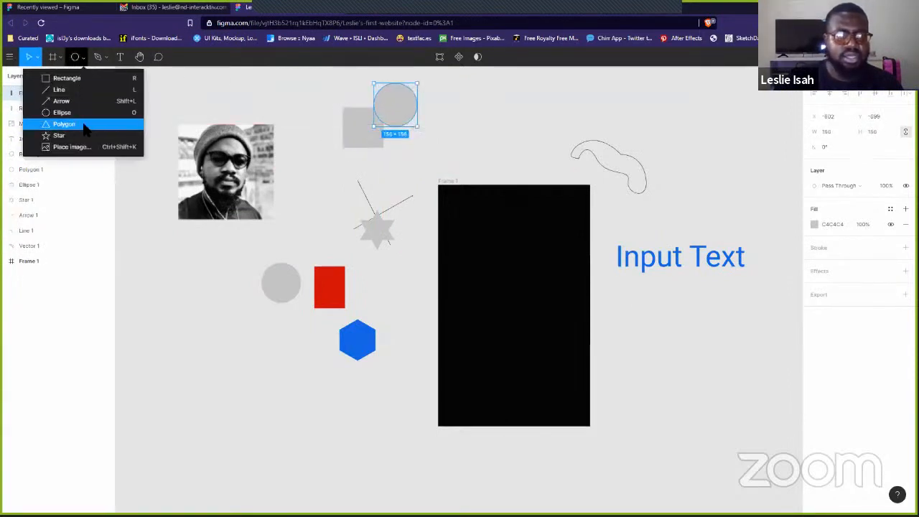
left_click(65, 123)
left_click_drag(482, 116, 525, 158)
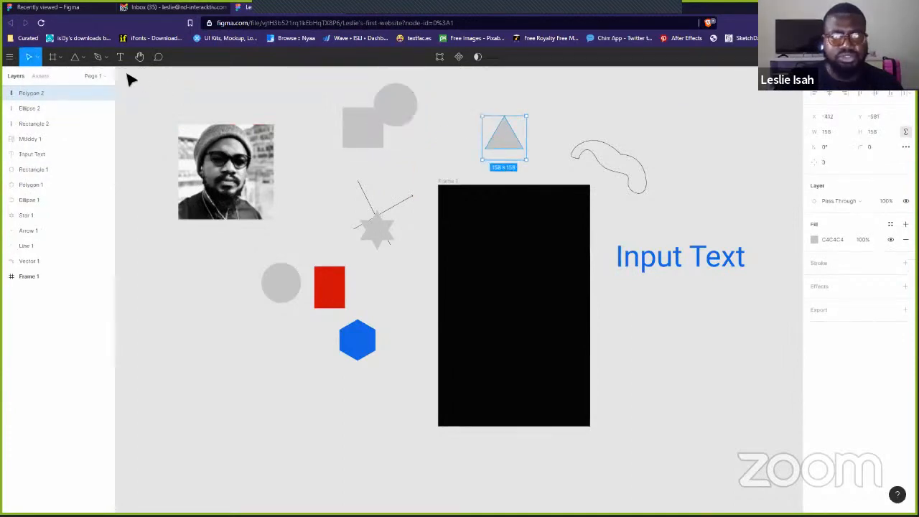
left_click(83, 60)
left_click(92, 147)
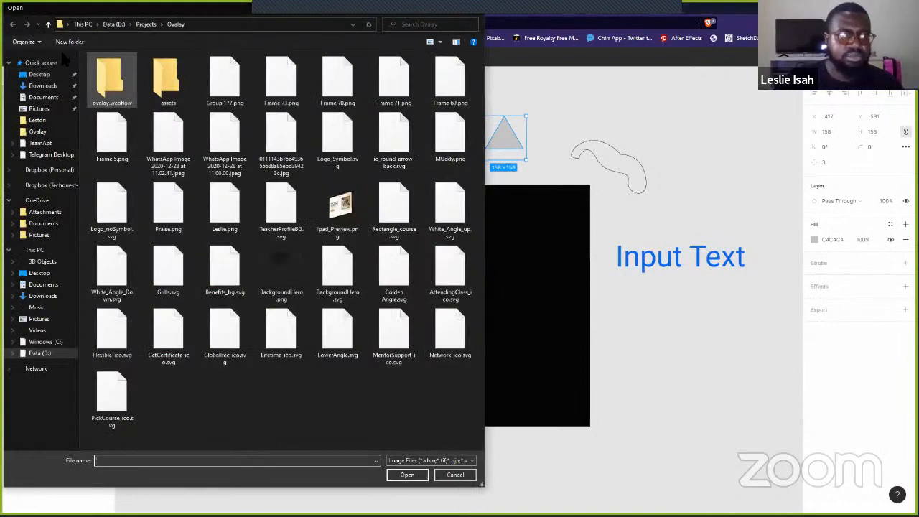
key("Escape")
left_click(60, 56)
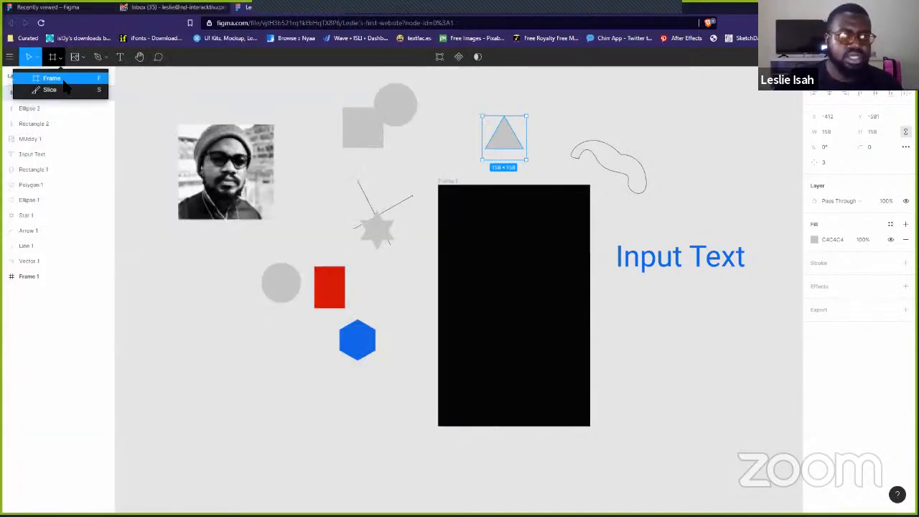
left_click(84, 62)
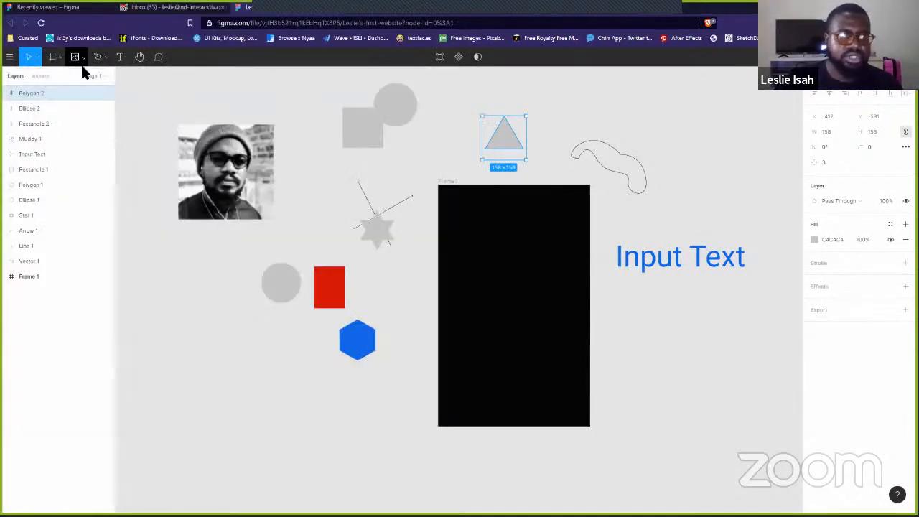
left_click(83, 58)
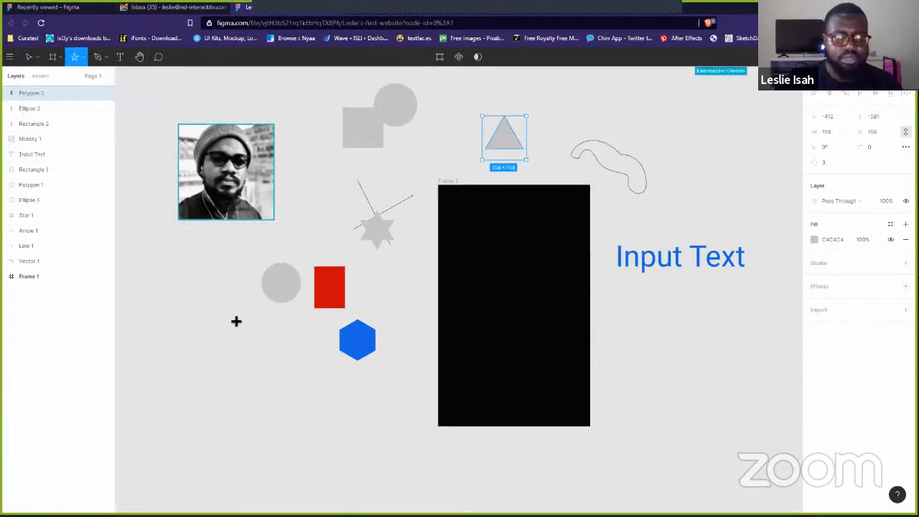
left_click_drag(231, 320, 283, 369)
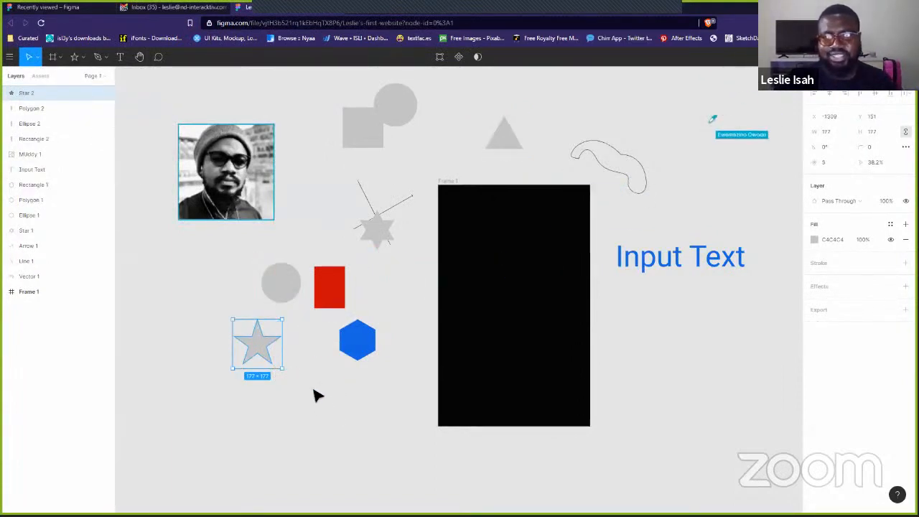
- Fill the new square red and the new circle cyan
left_click(369, 134)
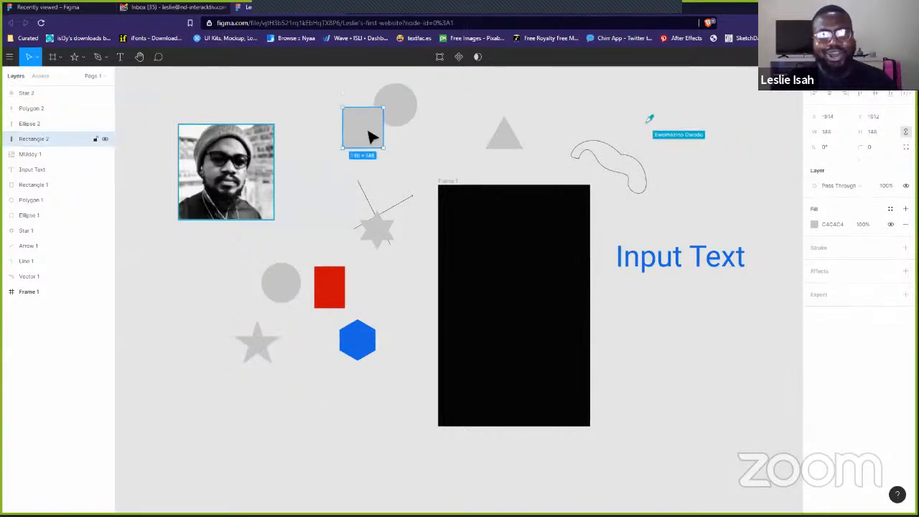
left_click(814, 224)
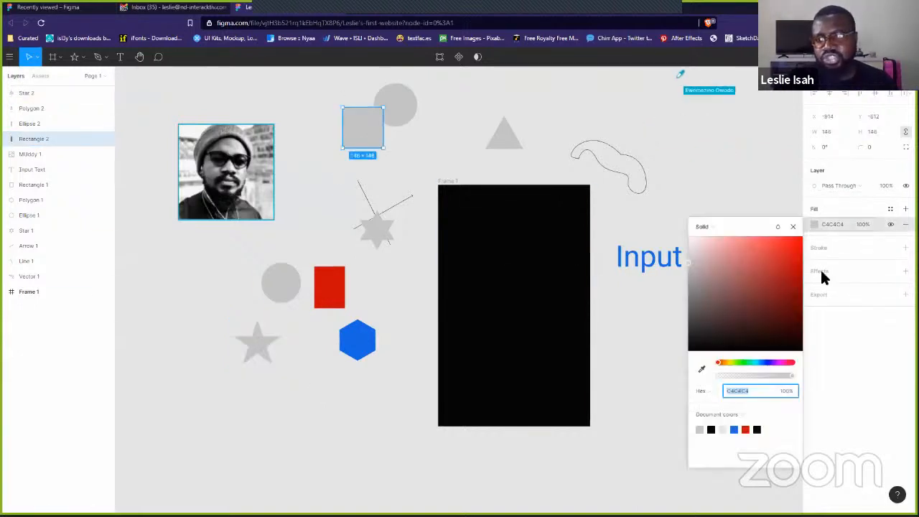
left_click(775, 284)
left_click(409, 113)
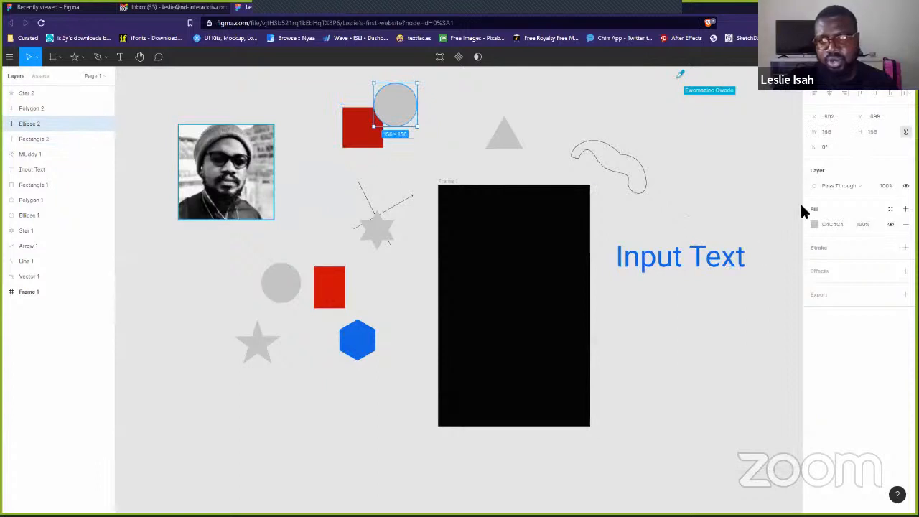
left_click(813, 224)
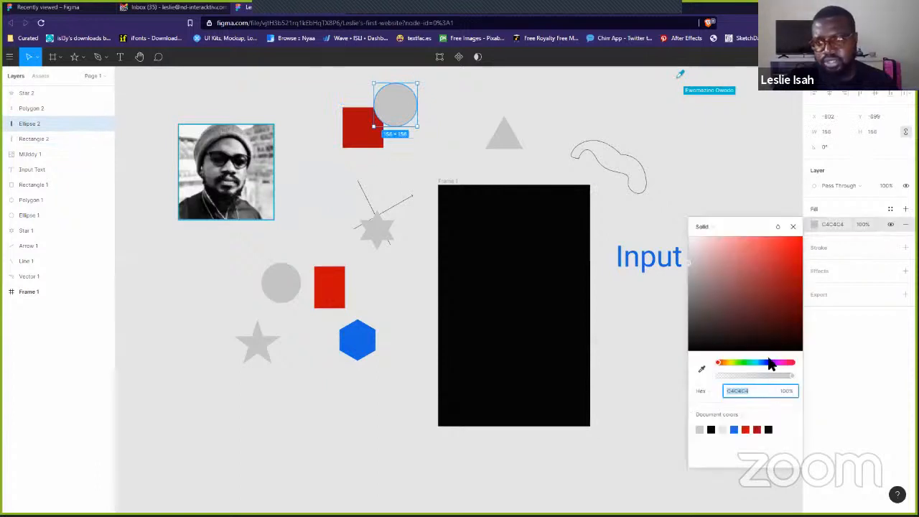
left_click_drag(768, 363, 752, 362)
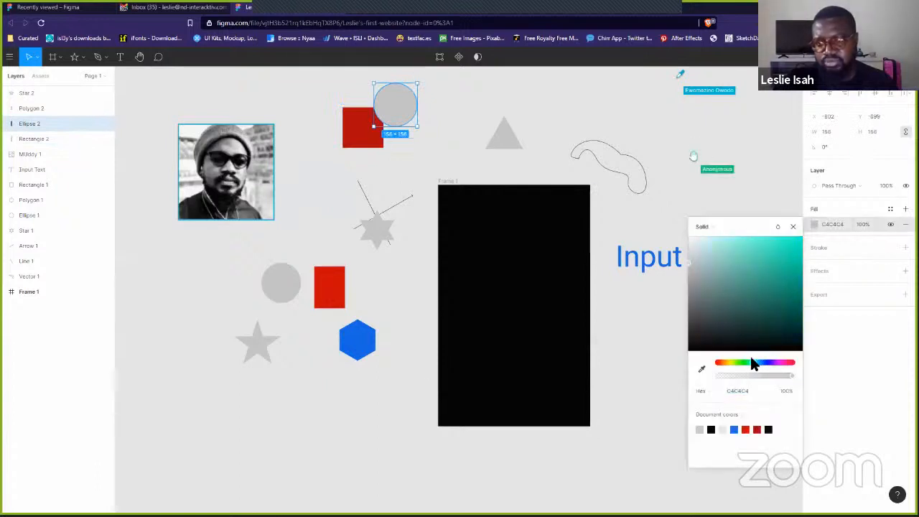
left_click(785, 255)
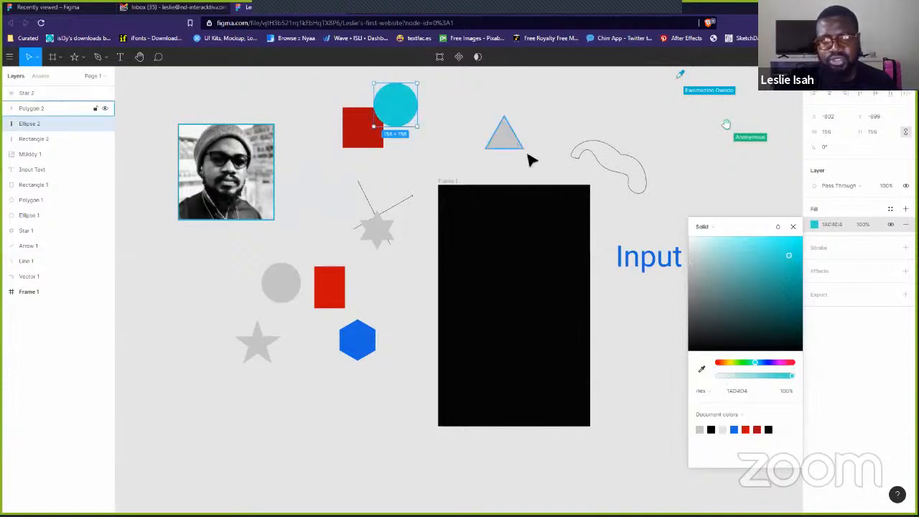
- Fill the grey triangle with a shade of green
left_click(516, 144)
left_click(815, 240)
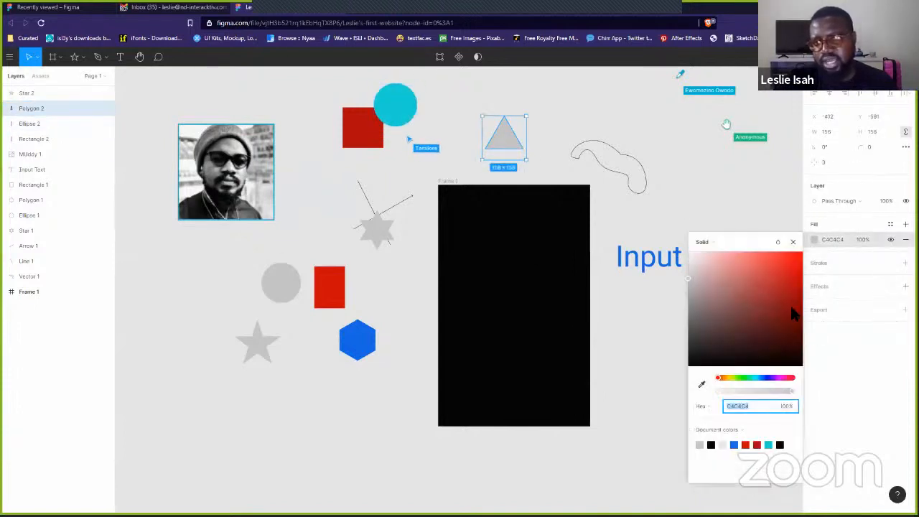
left_click(748, 378)
left_click(778, 283)
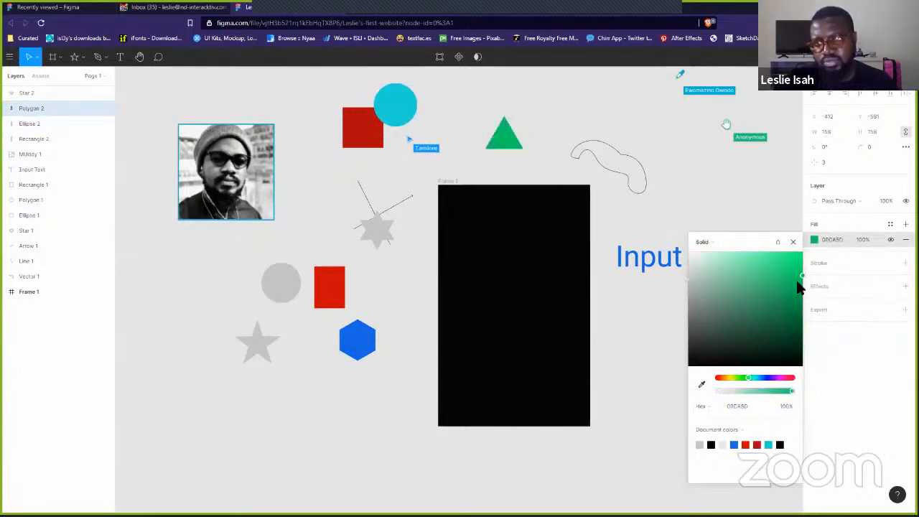
left_click(797, 281)
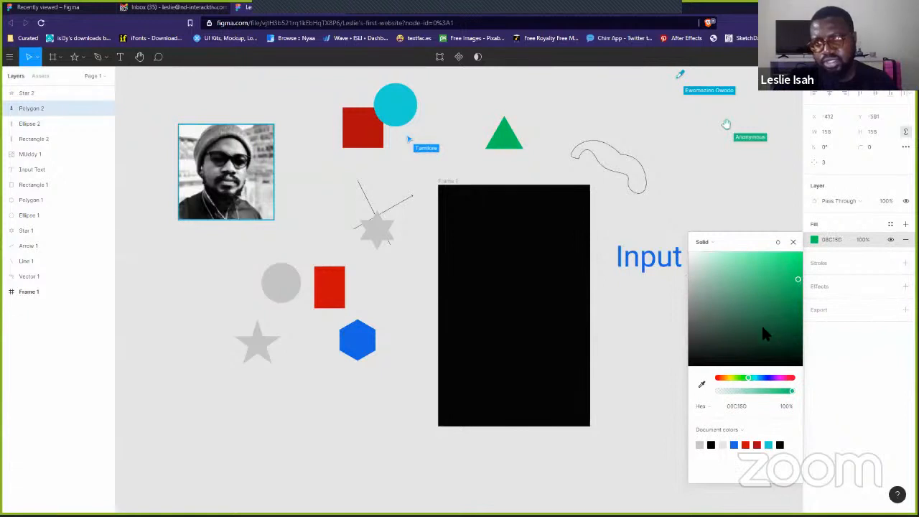
- Fill Star 1 with a purple shade and reselect the purple star
left_click(391, 230)
left_click(814, 239)
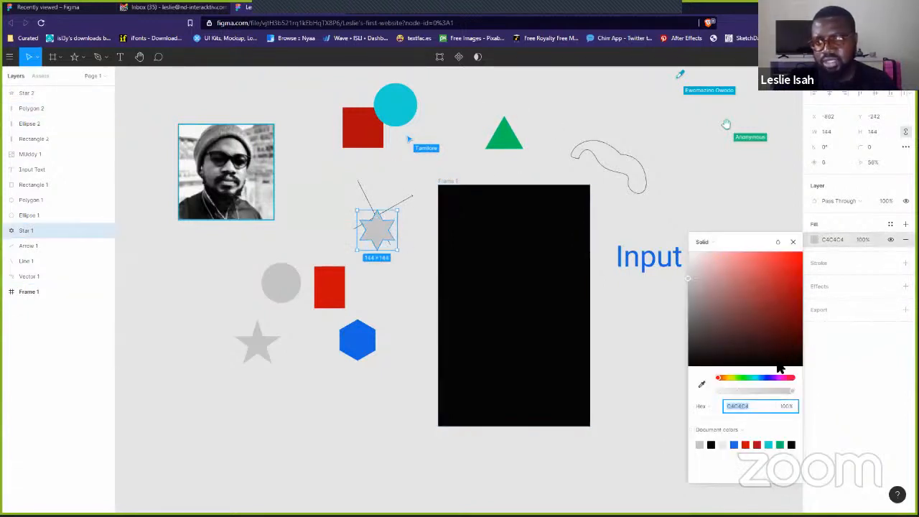
left_click_drag(759, 379, 777, 380)
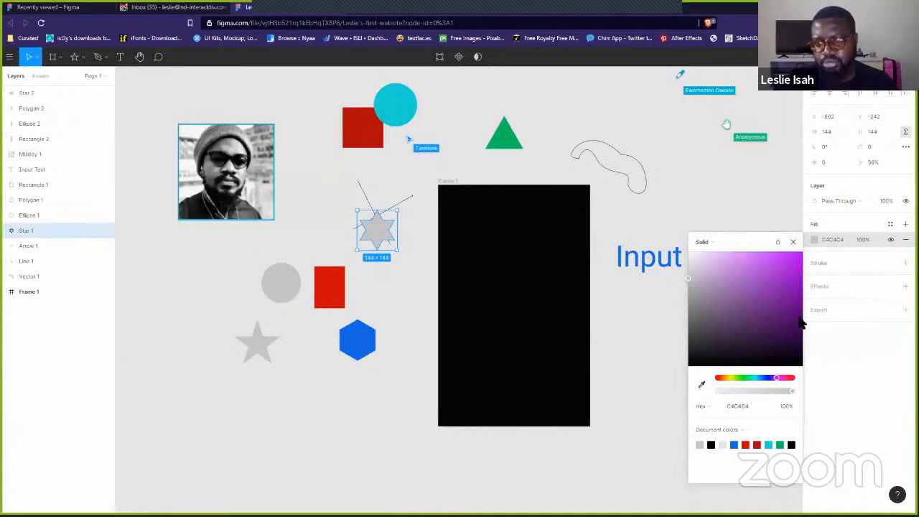
left_click(790, 278)
left_click(656, 142)
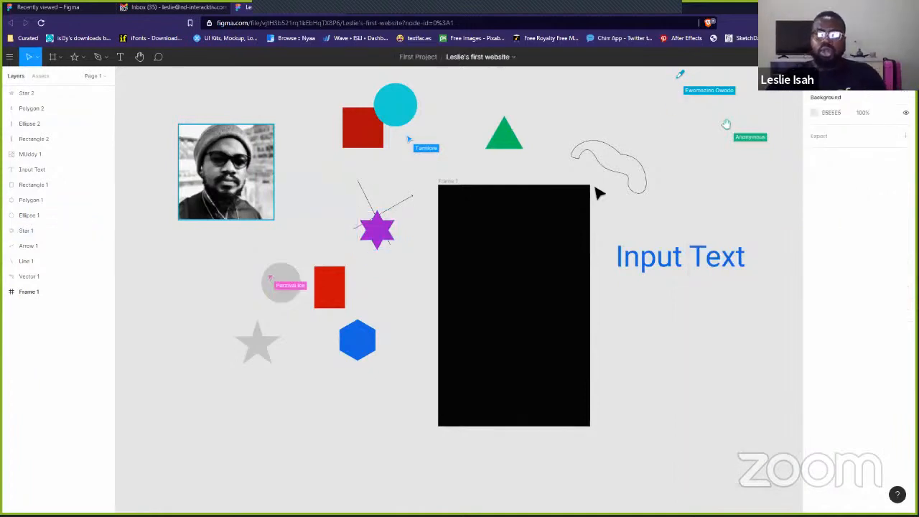
left_click(375, 125)
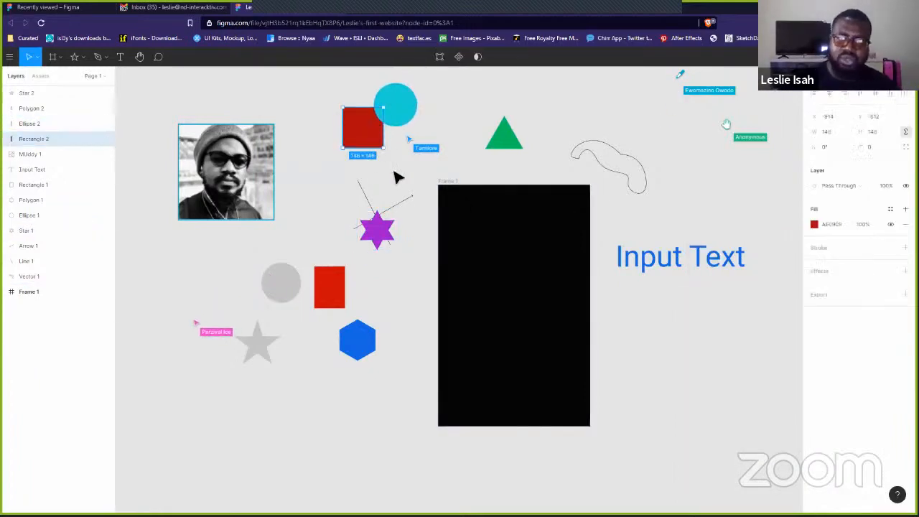
left_click(380, 242)
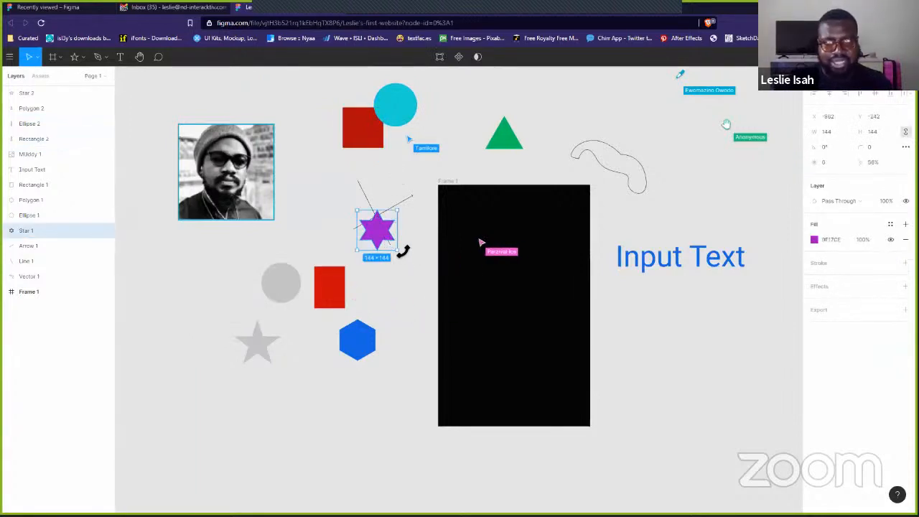
- Enlarge the purple star well past 281 × 281, then shrink it back somewhat
left_click_drag(399, 251, 414, 265)
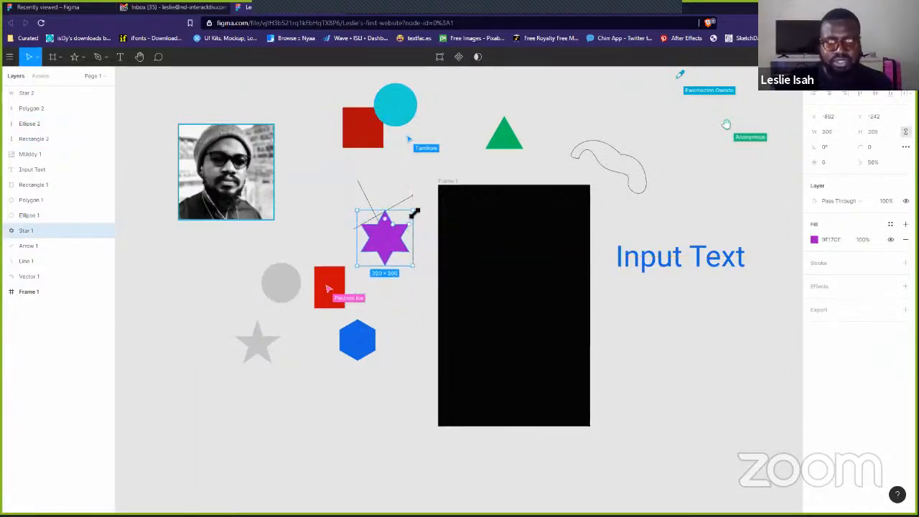
left_click_drag(414, 213, 672, 356)
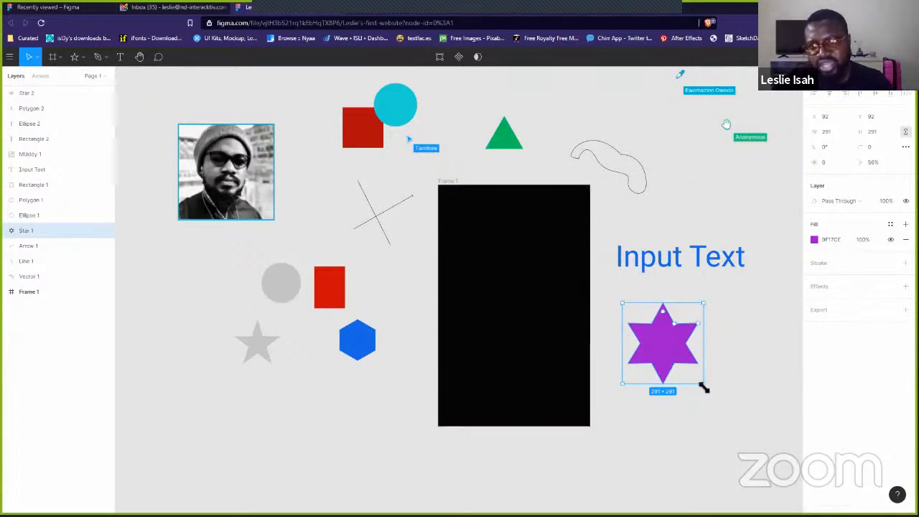
left_click_drag(703, 388, 786, 486)
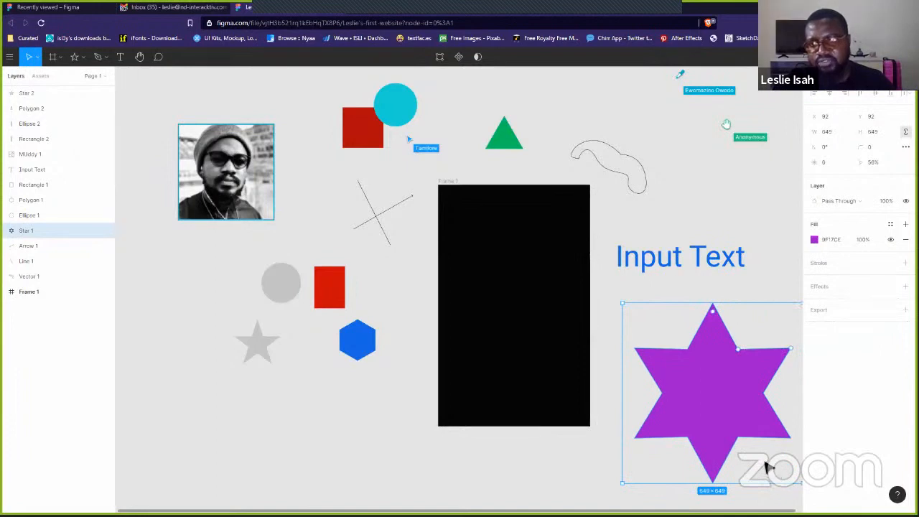
scroll(751, 460, "right", 3)
scroll(750, 459, "down", 1)
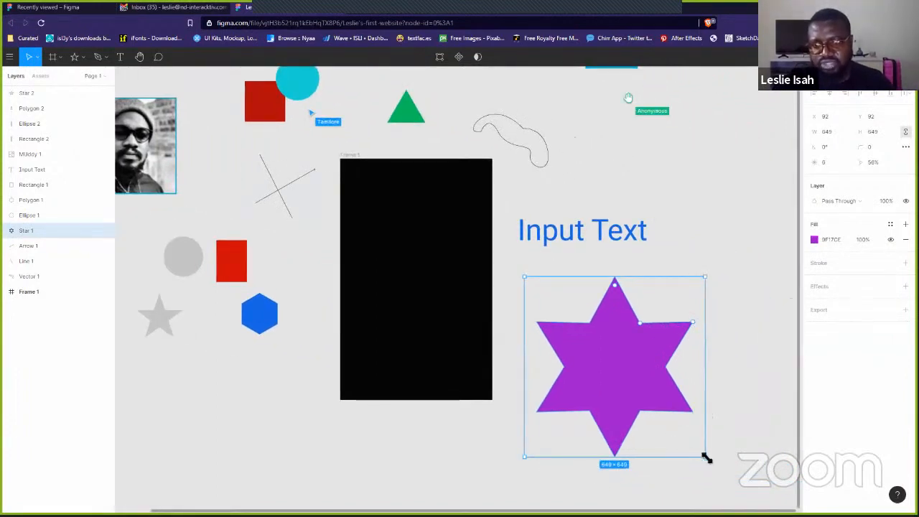
left_click_drag(706, 458, 610, 362)
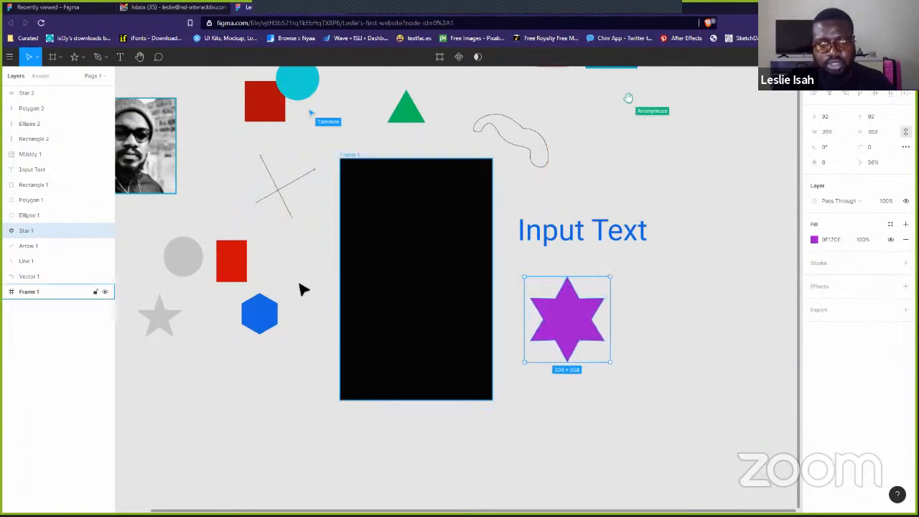
- Enlarge the grey circle and grow the blue hexagon beyond 320 × 320
left_click(181, 265)
left_click_drag(164, 277, 100, 380)
left_click(302, 315)
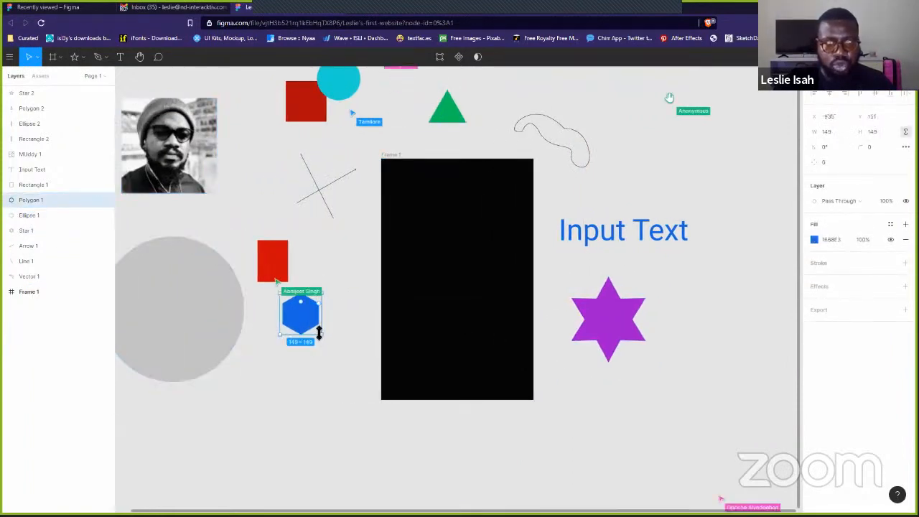
left_click_drag(322, 335, 354, 386)
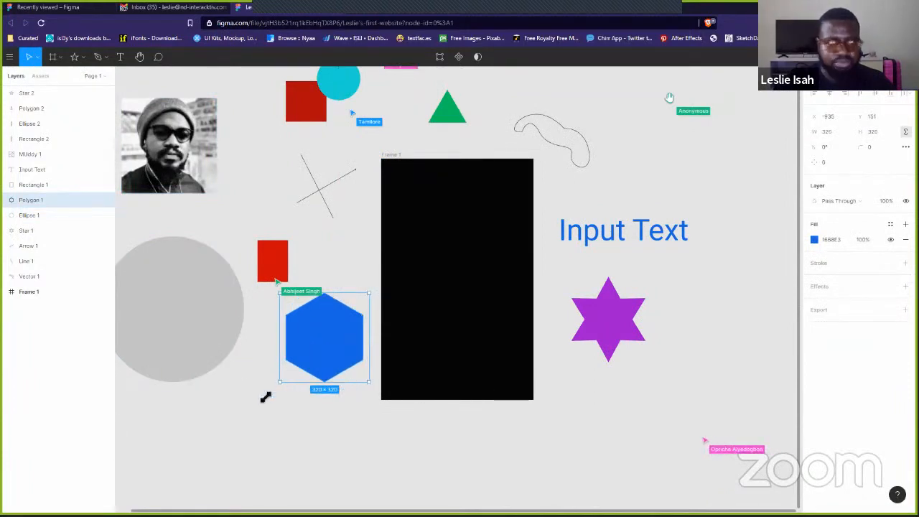
left_click_drag(265, 397, 247, 427)
left_click(289, 449)
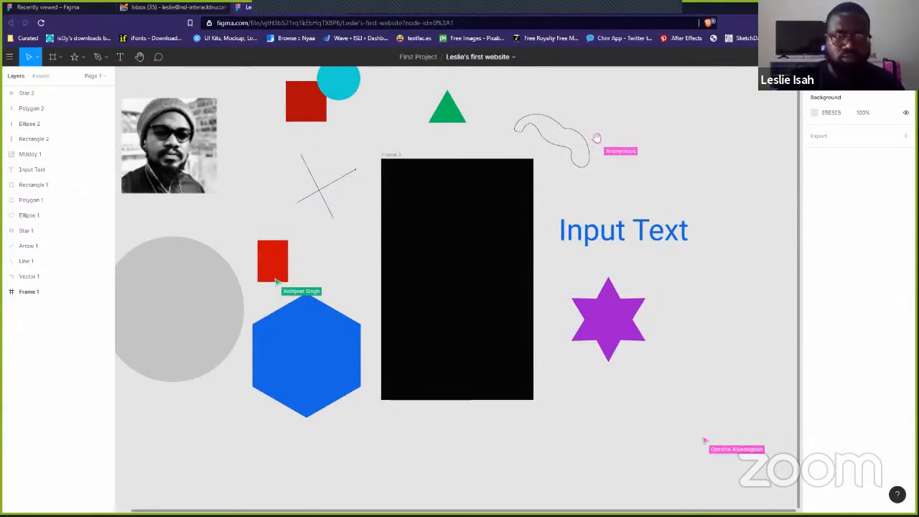
- Minimize Figma, glance at the Soup Ingredients slide, then return to the design file via Alt+Tab
key("super+d")
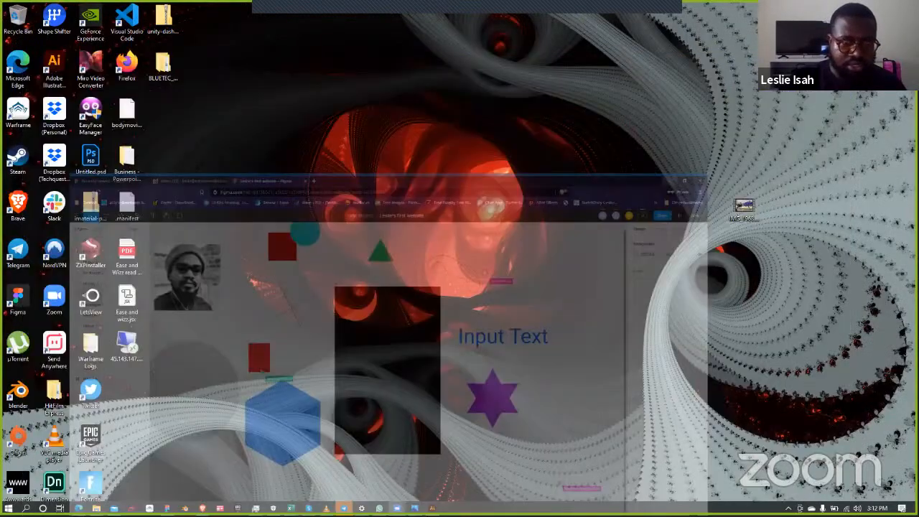
key("alt+Tab")
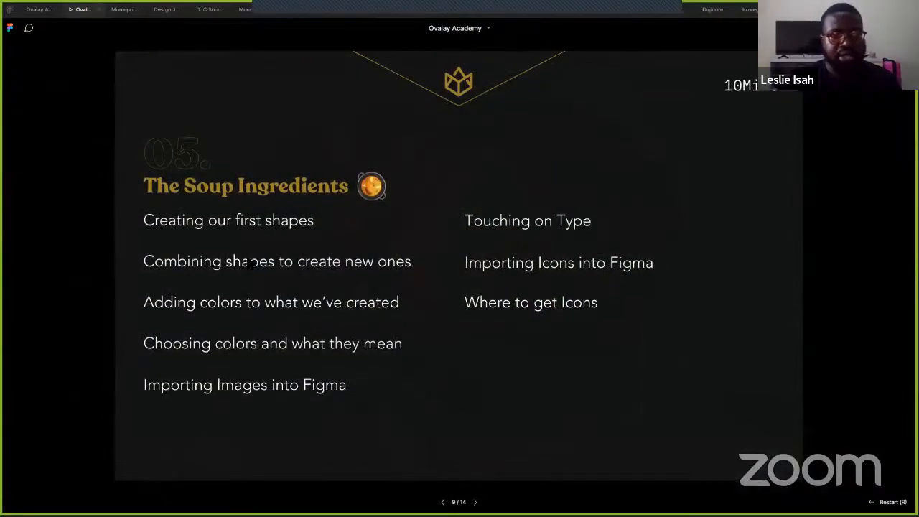
key("alt+Tab")
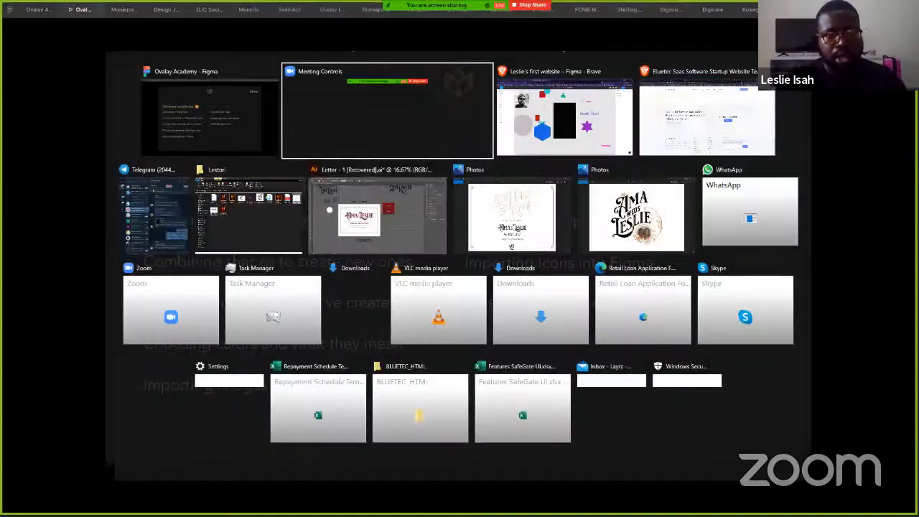
key("alt+Tab")
key("alt+Tab")
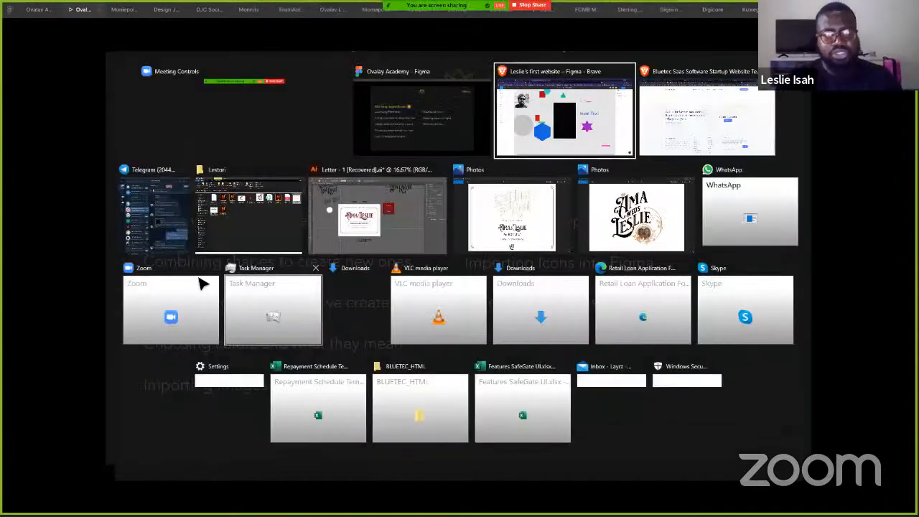
left_click(323, 359)
- Move the blue hexagon to the upper right with the purple star beside it
left_click_drag(346, 365, 653, 229)
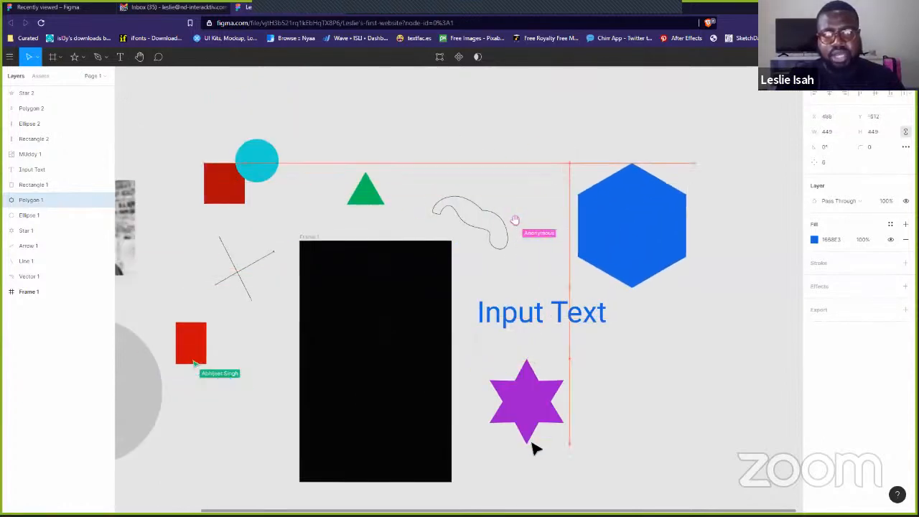
left_click_drag(538, 416, 683, 275)
left_click(663, 206, "shift")
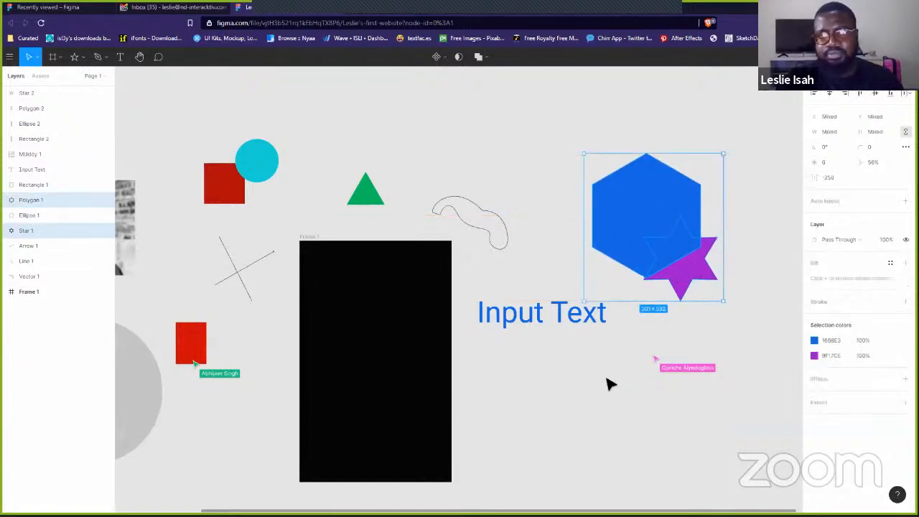
left_click(607, 380)
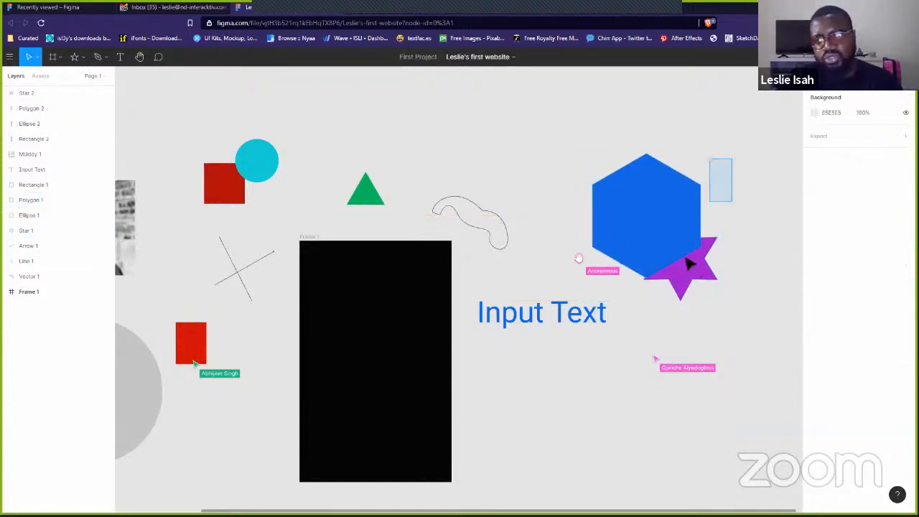
left_click_drag(685, 258, 662, 286)
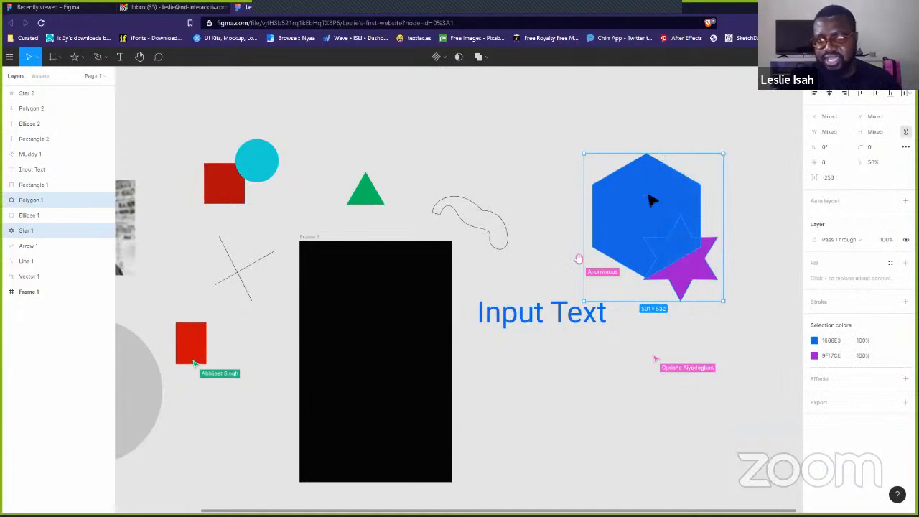
left_click(763, 275)
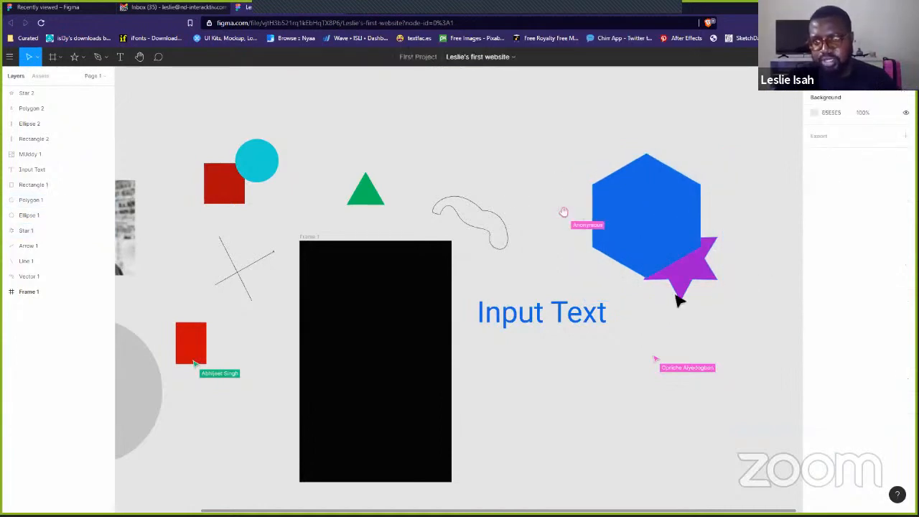
left_click_drag(697, 278, 757, 232)
- Enlarge the purple star to 881 × 881 overlapping the hexagon, then select both
left_click(629, 253)
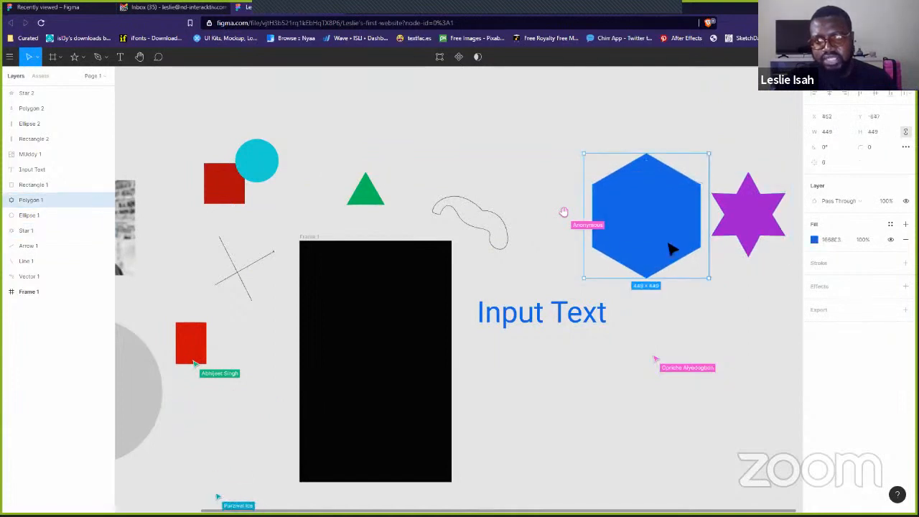
left_click(755, 218)
left_click_drag(754, 218, 701, 146)
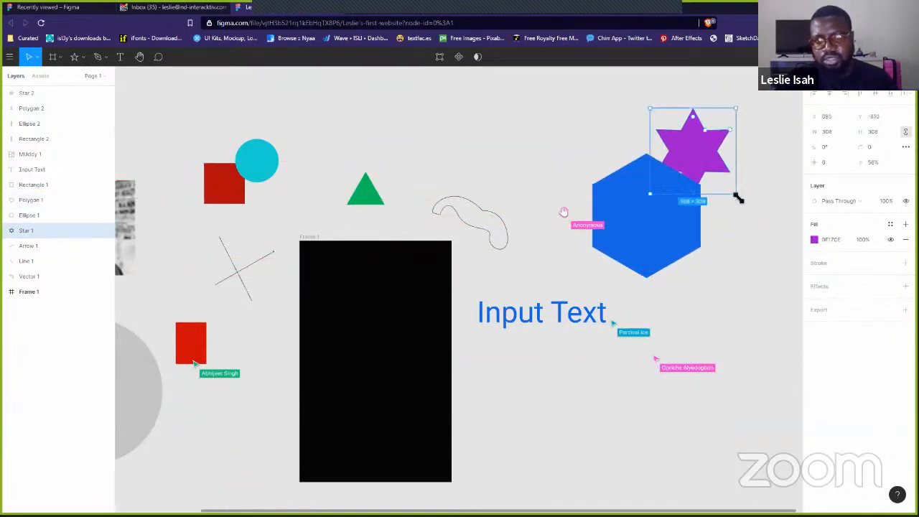
left_click_drag(740, 201, 802, 352)
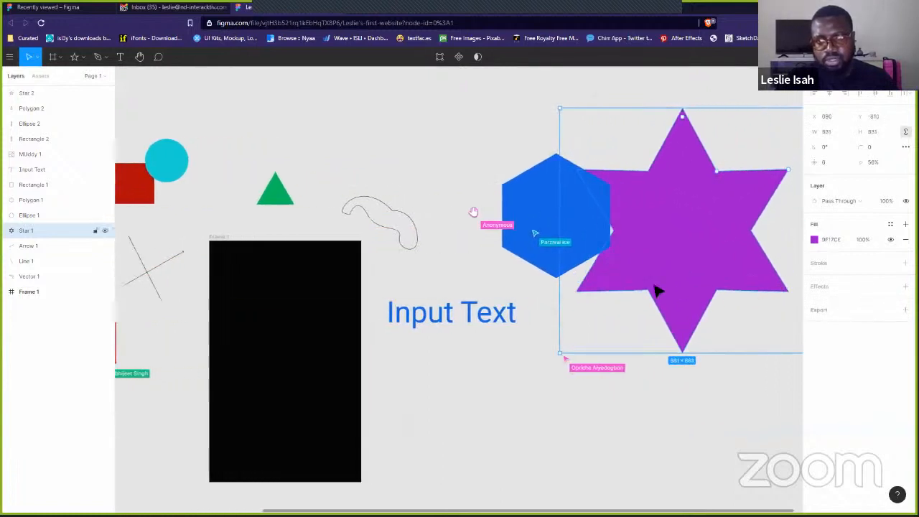
left_click_drag(639, 284, 619, 269)
left_click(599, 221, "shift")
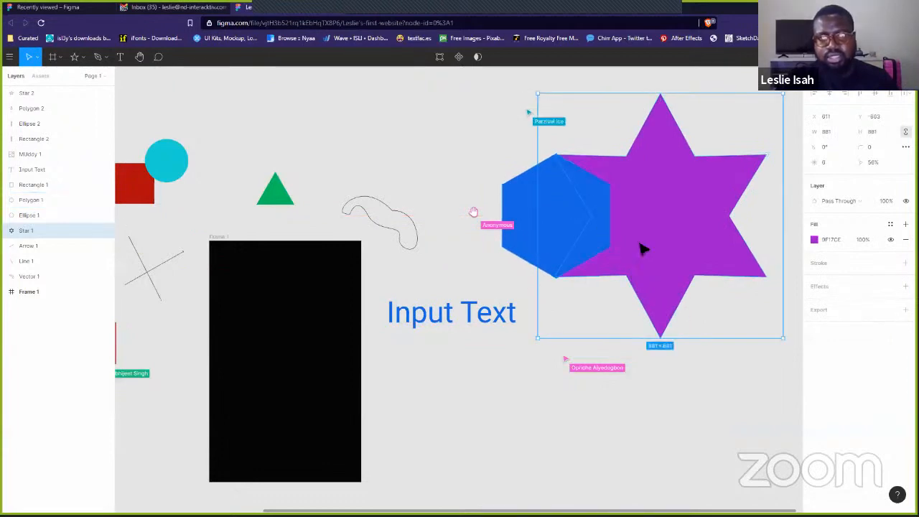
left_click(543, 236)
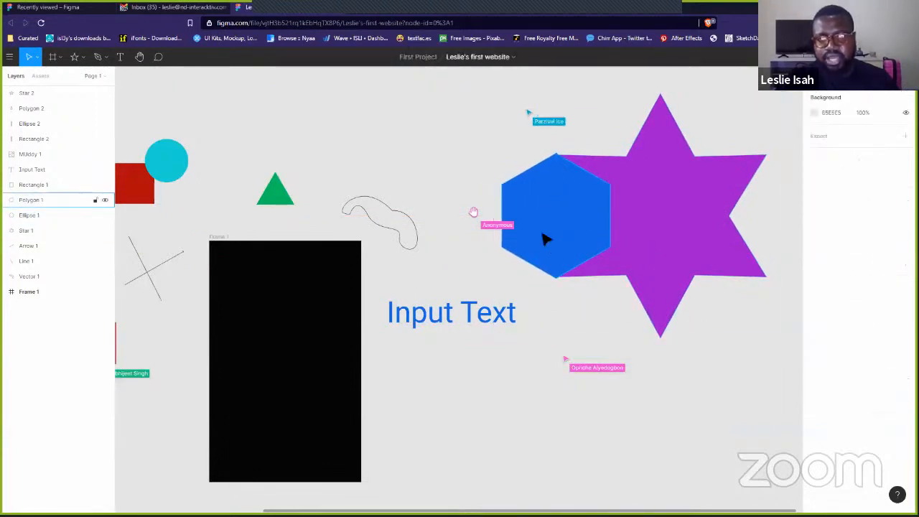
left_click(647, 232, "shift")
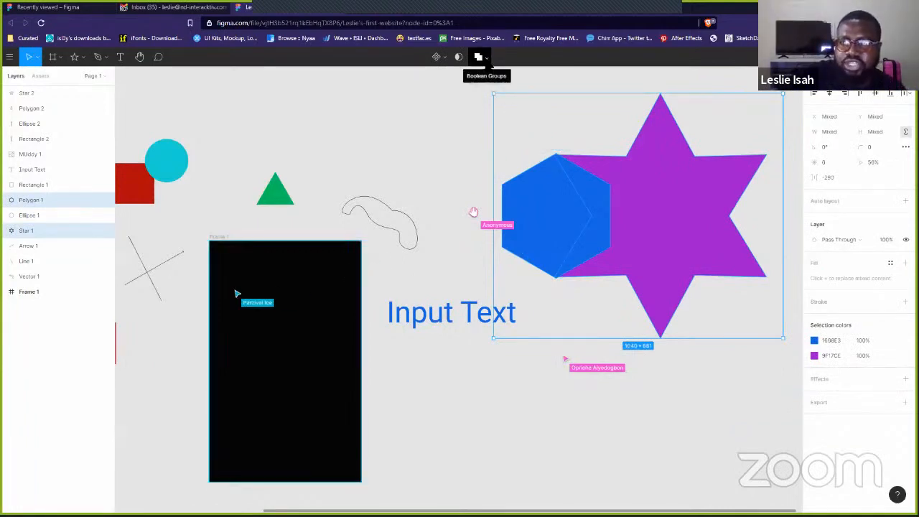
- Union the hexagon and star, then move the merged shape up and right
left_click(487, 60)
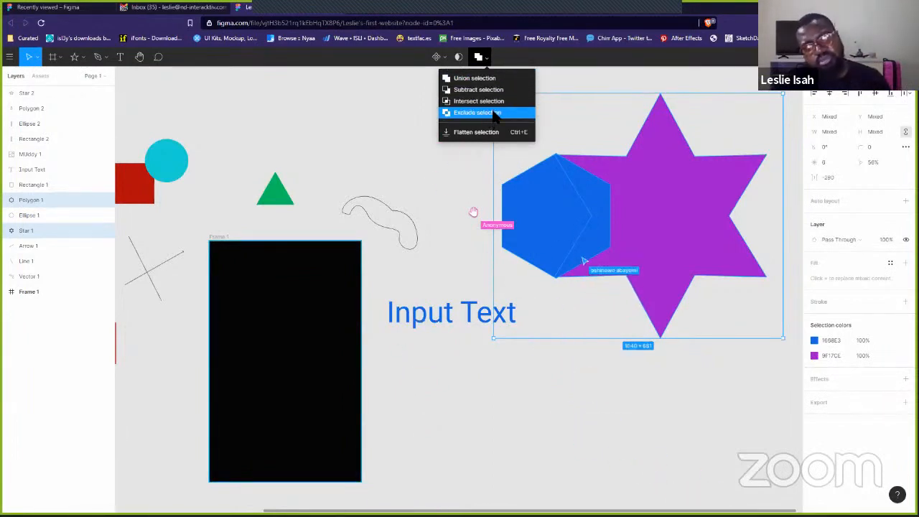
left_click(478, 79)
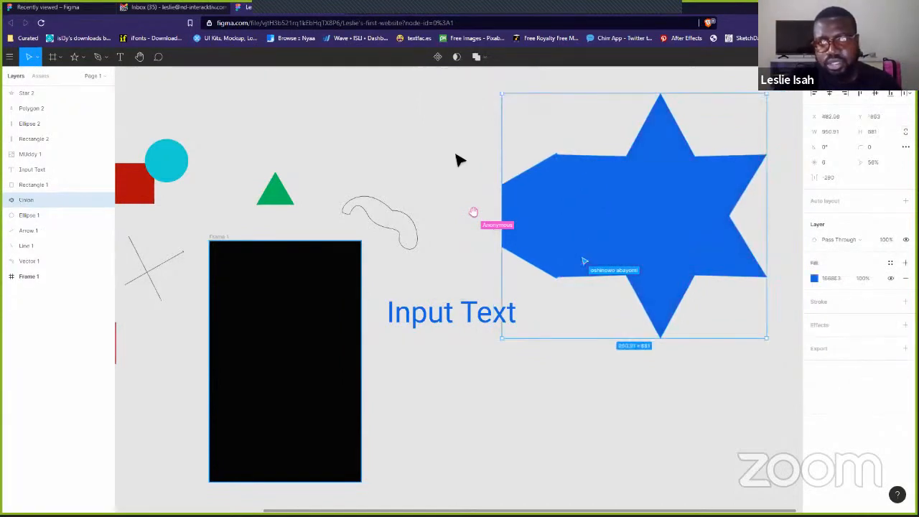
left_click(610, 127)
left_click(607, 262)
left_click_drag(670, 237, 709, 185)
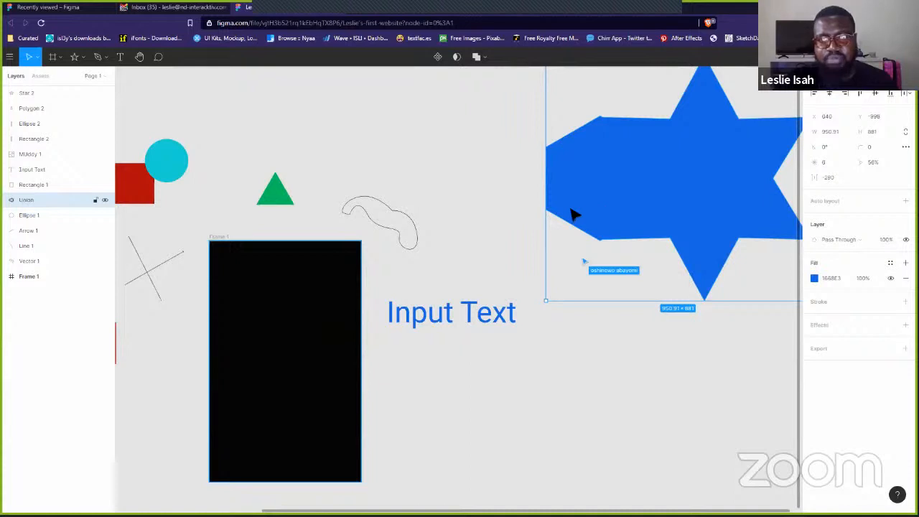
- Select Polygon 1 and Star 1 inside the Union group
double_click(596, 186)
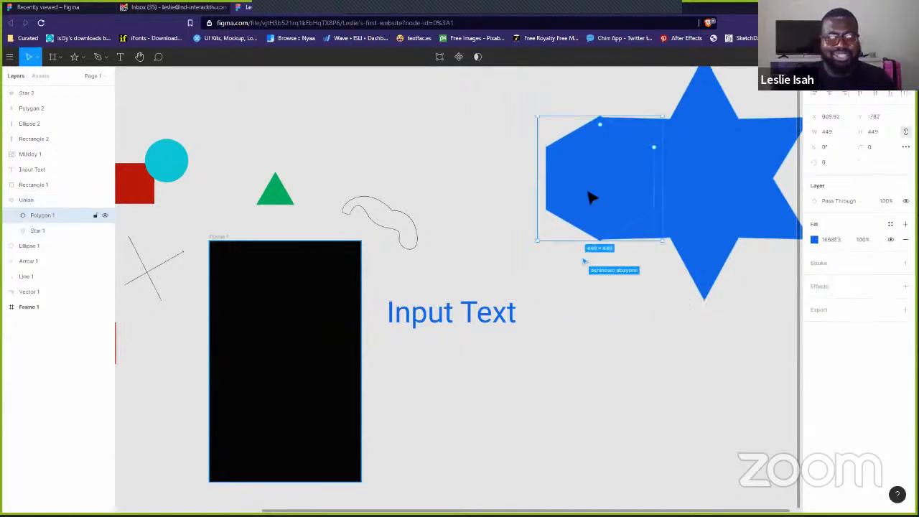
left_click(475, 159)
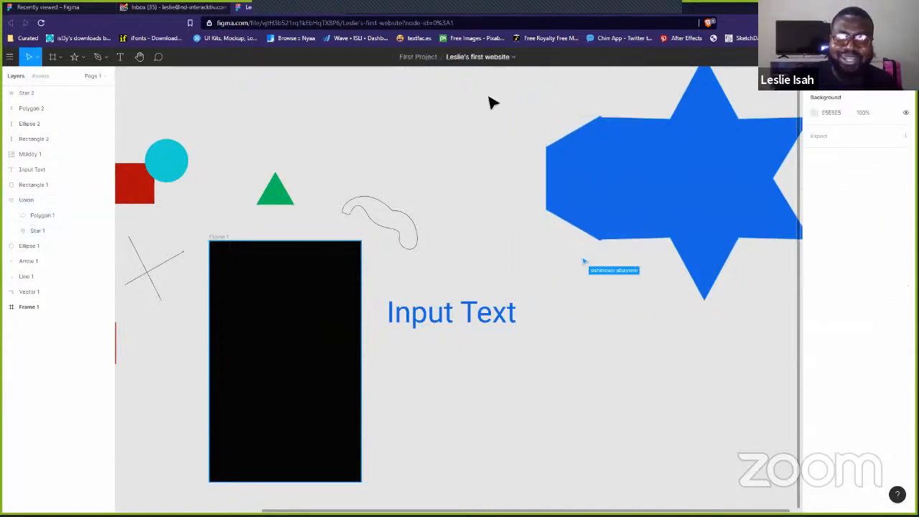
left_click(601, 218)
double_click(631, 207)
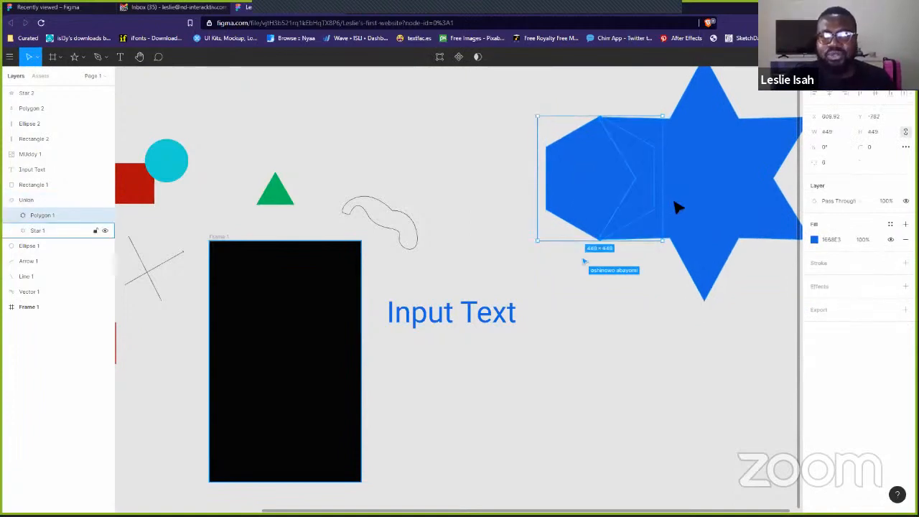
left_click(681, 207, "shift")
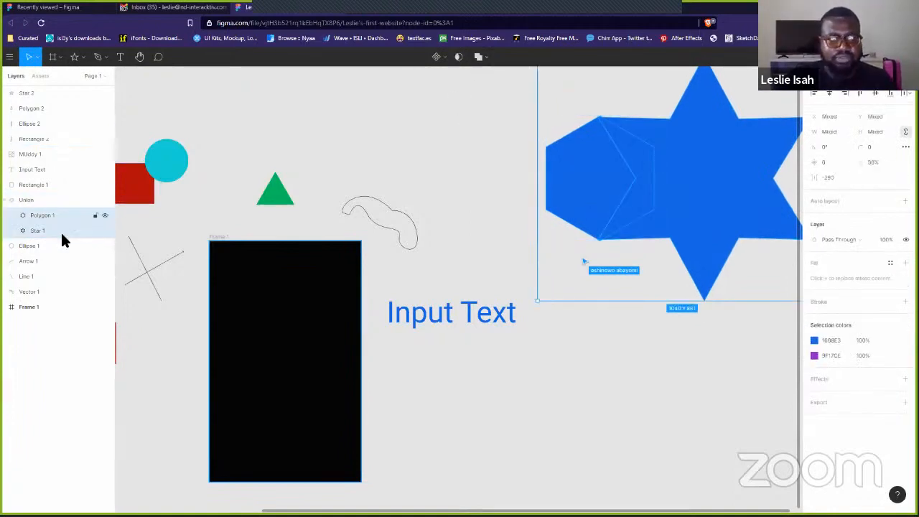
- Switch the Union shape to Subtract selection
left_click(50, 187)
left_click(56, 202)
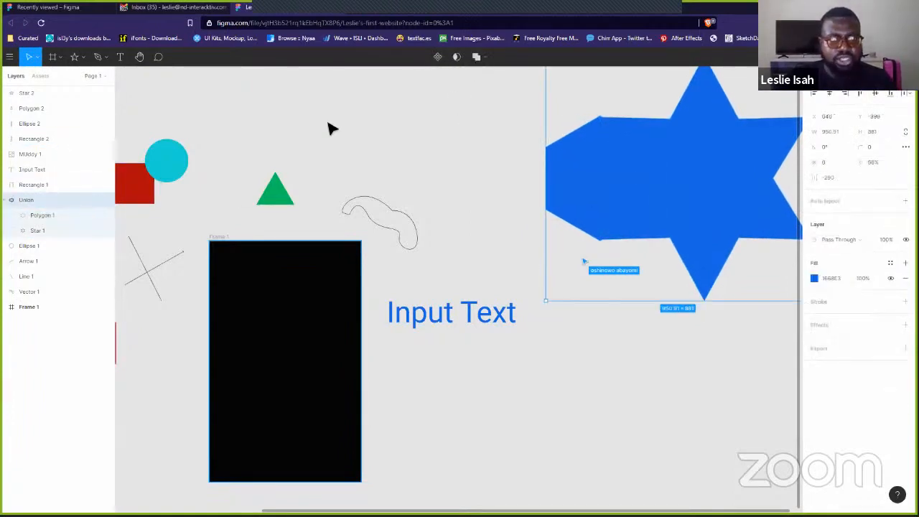
left_click(479, 57)
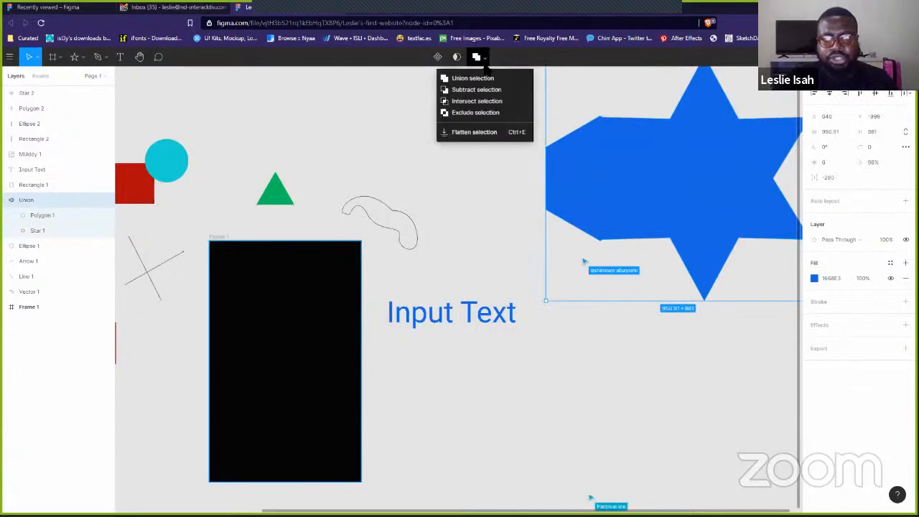
left_click(476, 89)
left_click(567, 186)
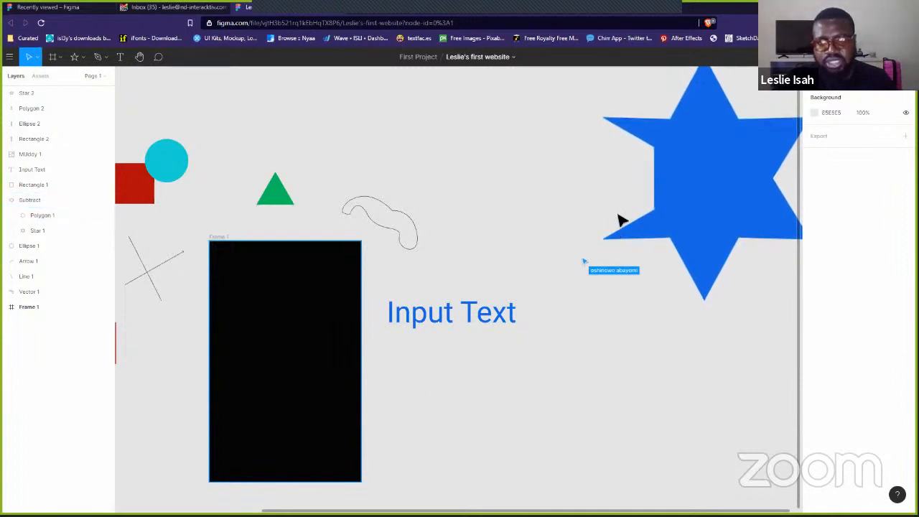
left_click(716, 160)
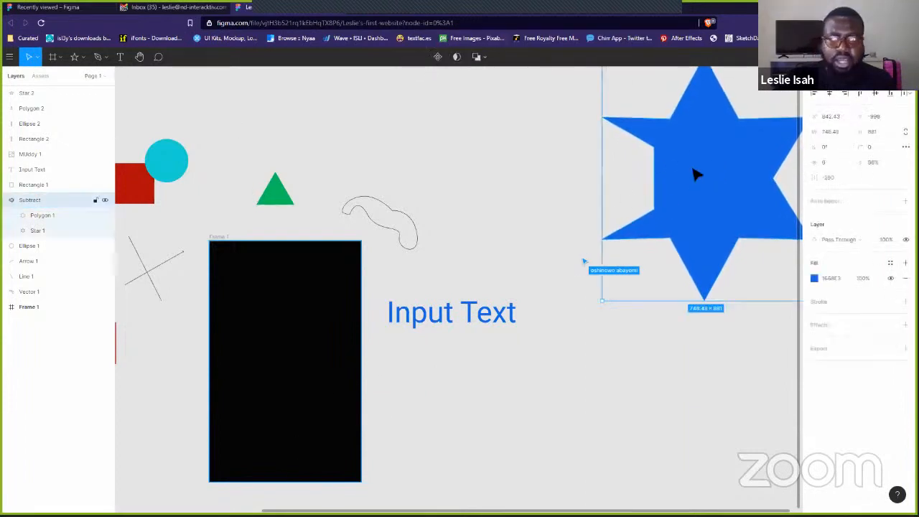
- Change the boolean operation to Intersect selection and reselect the Intersect group
left_click(478, 56)
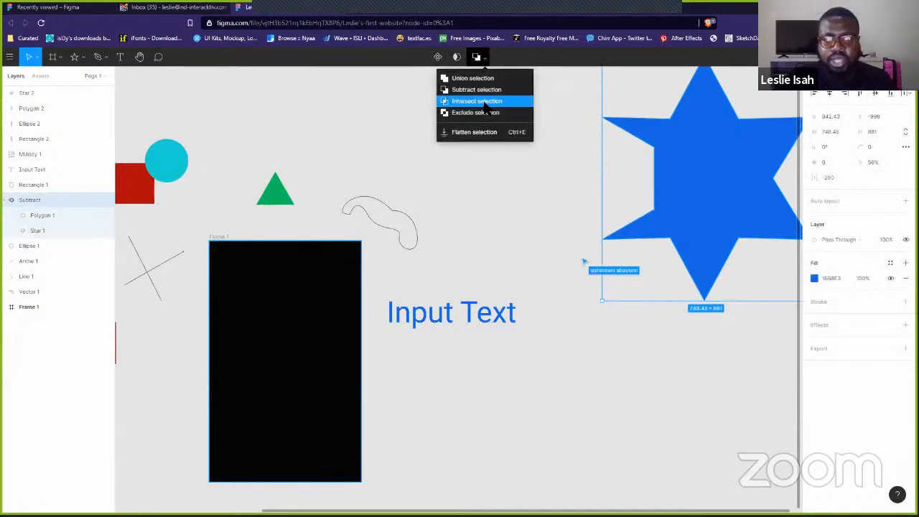
left_click(488, 102)
left_click(696, 147)
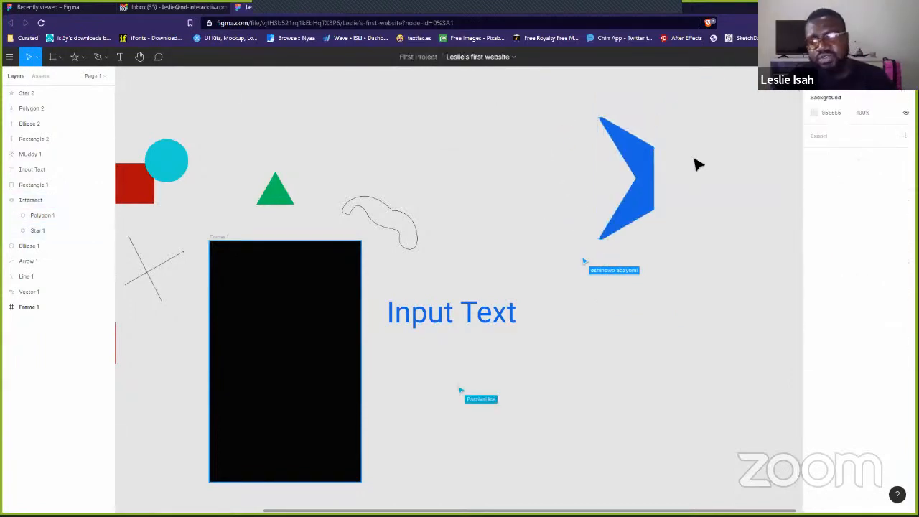
scroll(630, 191, "up", 2)
scroll(629, 191, "up", 2)
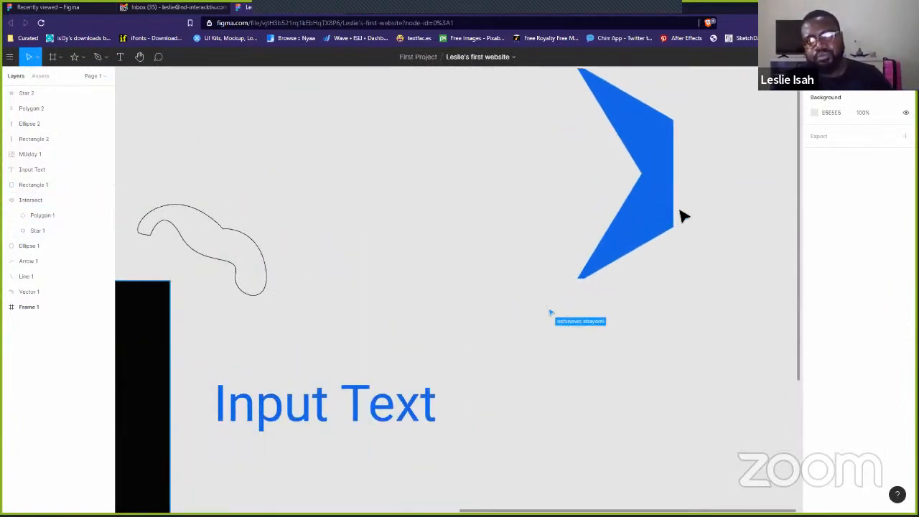
scroll(603, 170, "down", 3)
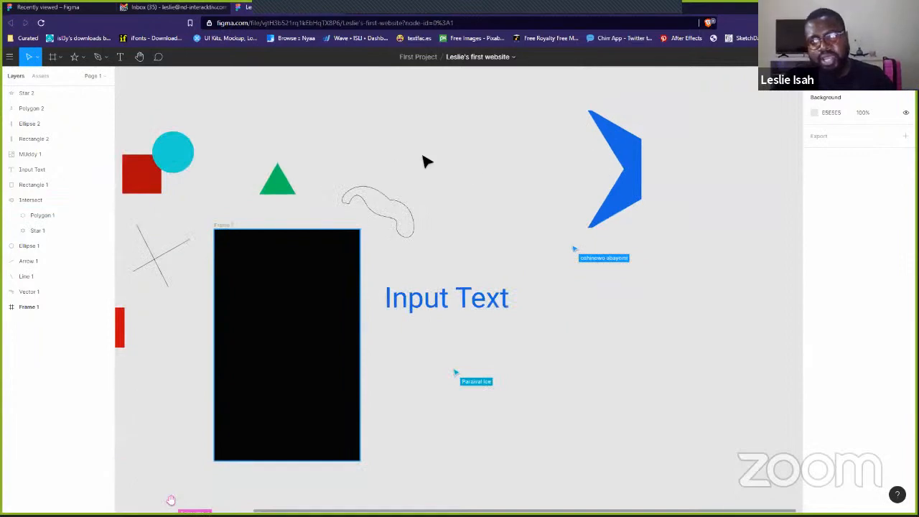
double_click(630, 187)
left_click(603, 149)
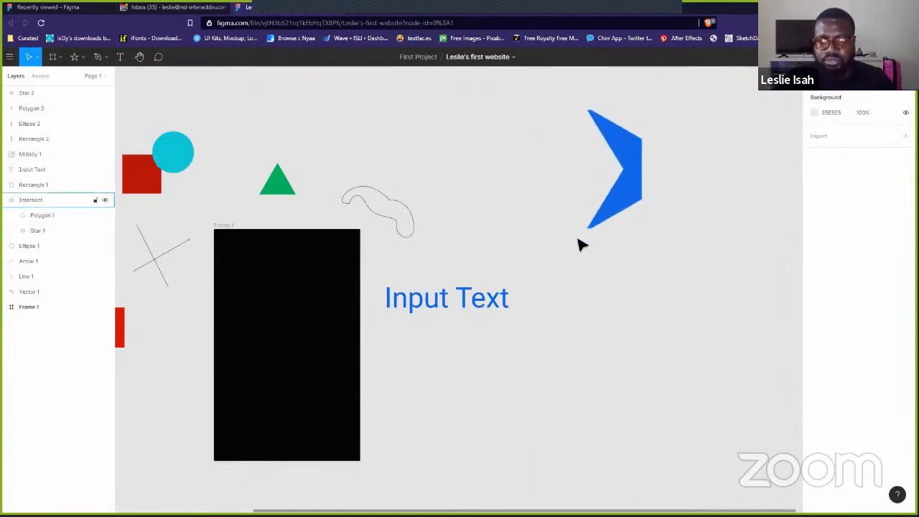
left_click(629, 166)
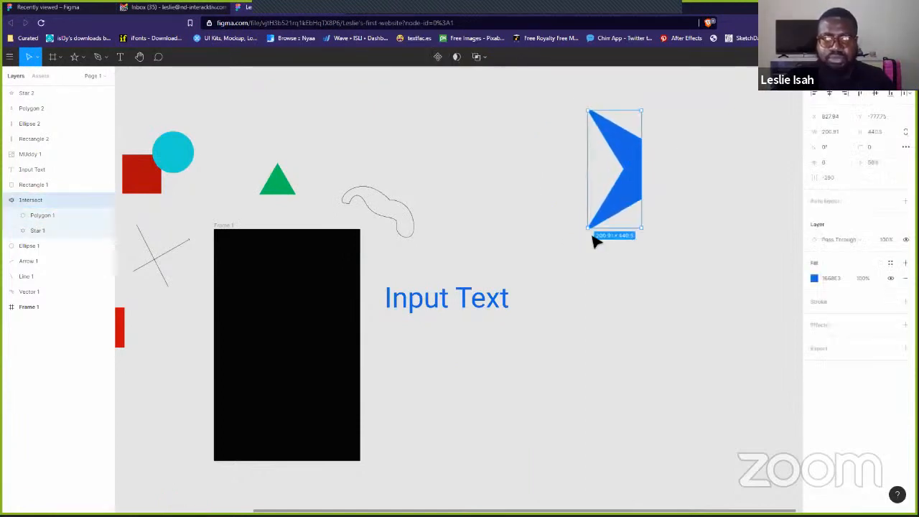
- Apply Exclude selection, nudge the shape up and right, then bring the slides forward
left_click(479, 57)
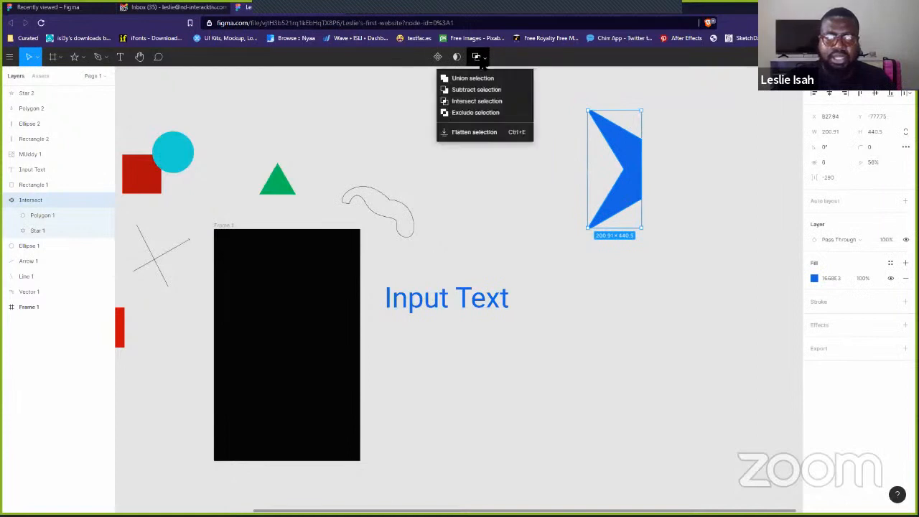
left_click(474, 113)
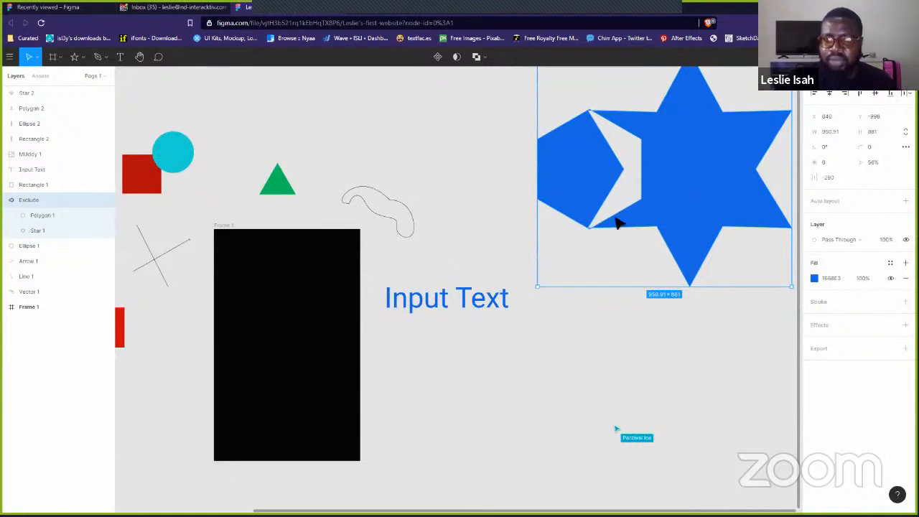
left_click(570, 310)
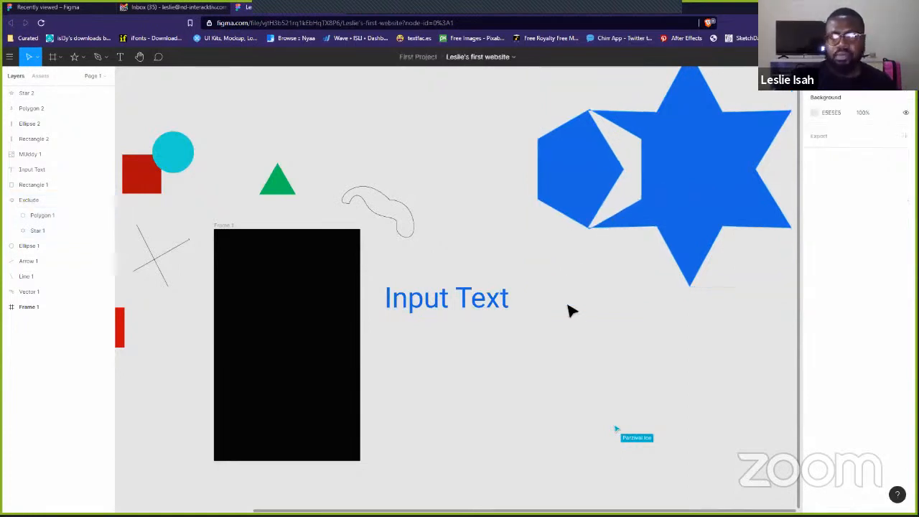
left_click_drag(683, 201, 733, 164)
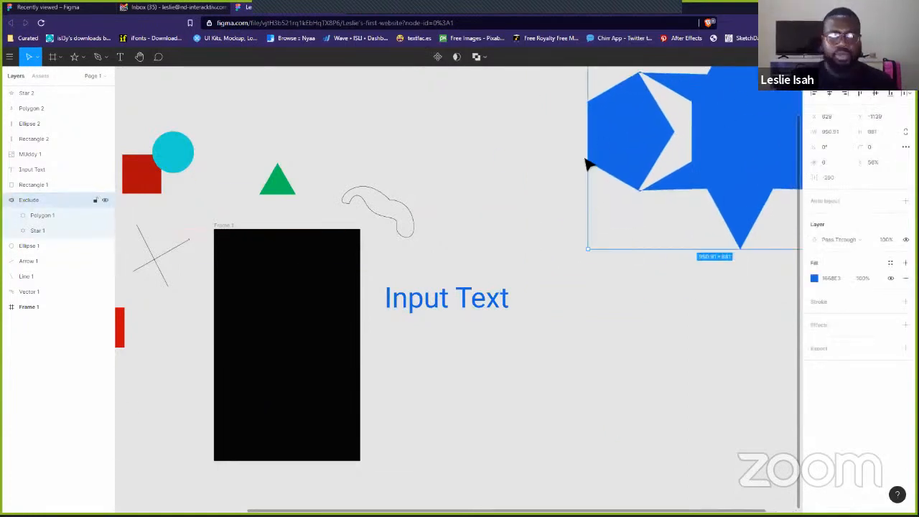
key("alt+Tab")
key("alt+Tab")
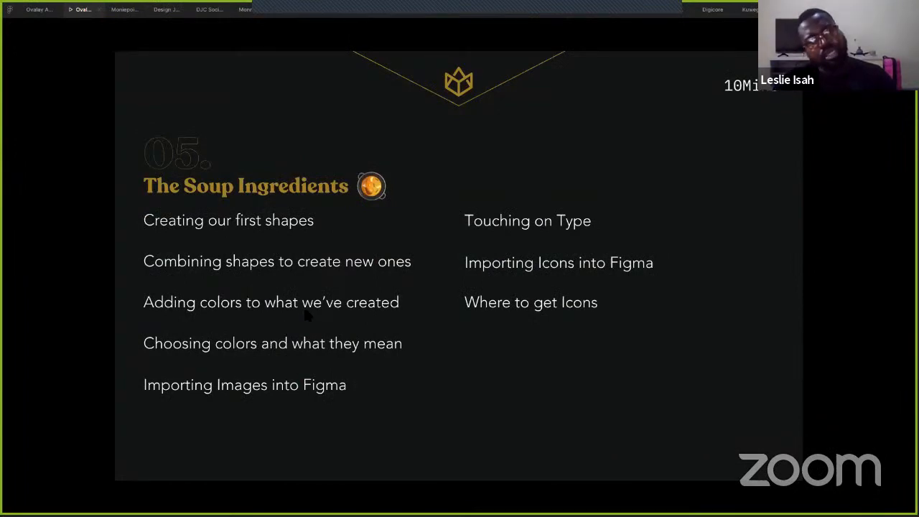
- Return to the Figma file from the slides and select the blue Input Text layer
key("alt+Tab")
left_click(413, 307)
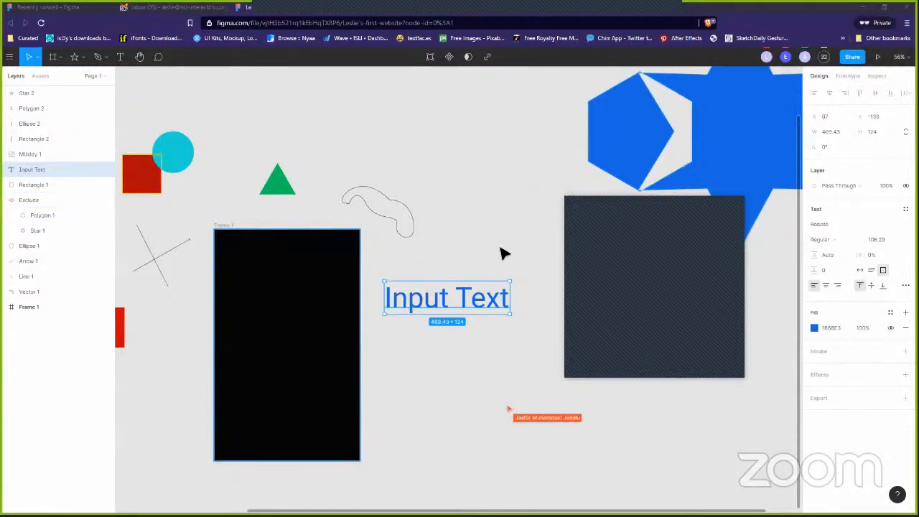
- From the Lestori folder, drag the Letter 'Save the Date' invitation png onto the Figma canvas
left_click(493, 272)
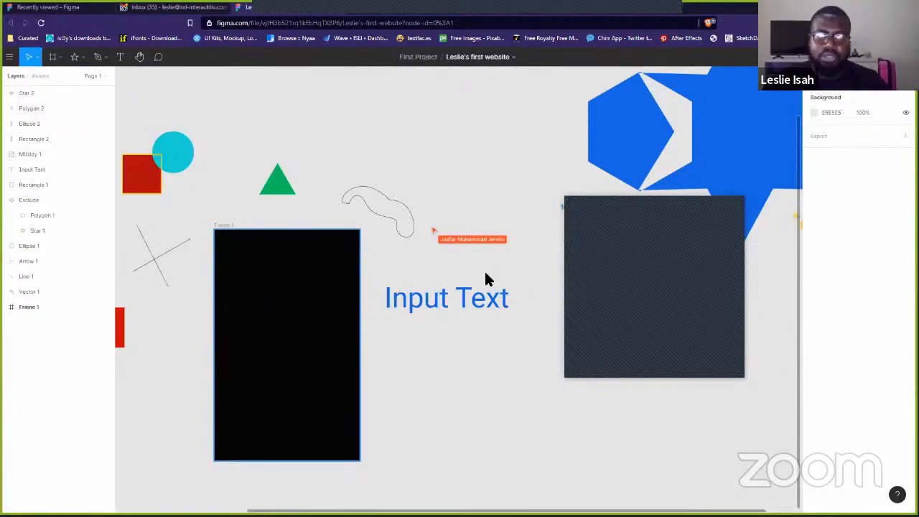
key("alt+Tab")
key("alt+Tab")
key("alt+Tab")
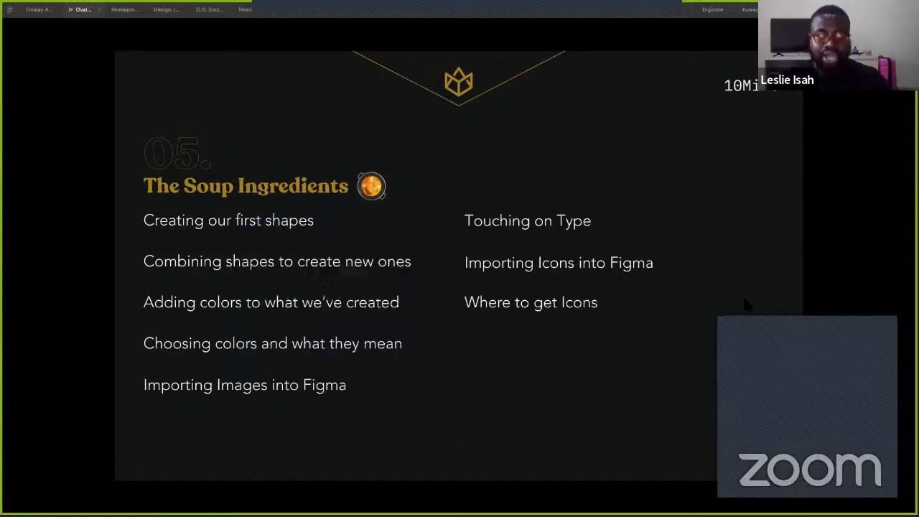
key("alt+Tab")
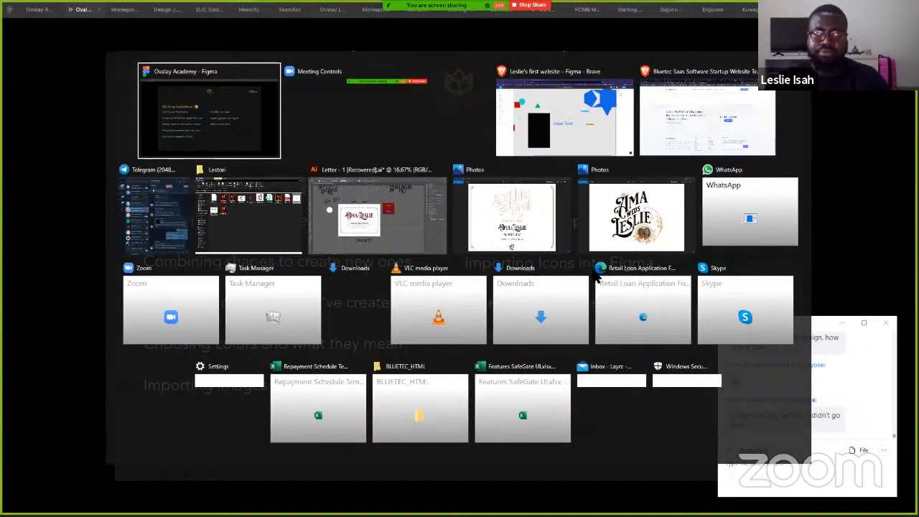
key("alt+Tab")
key("alt+Tab")
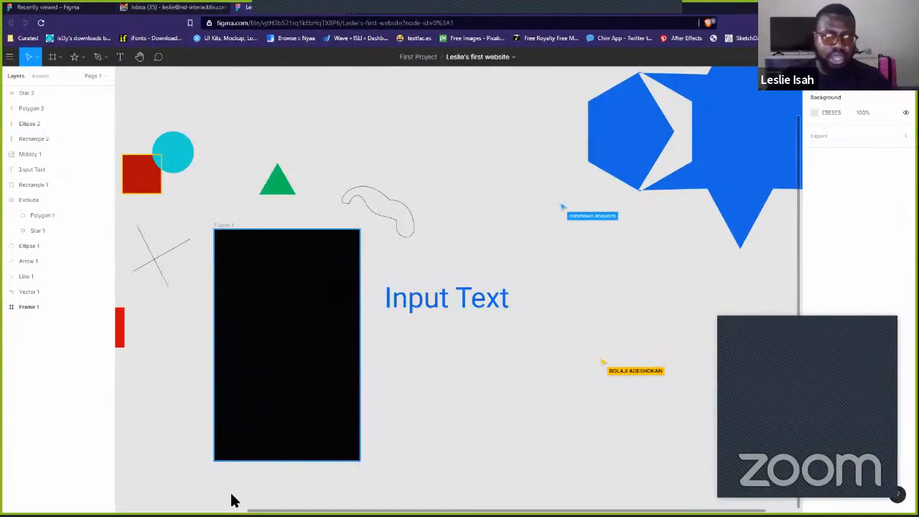
key("alt+Tab")
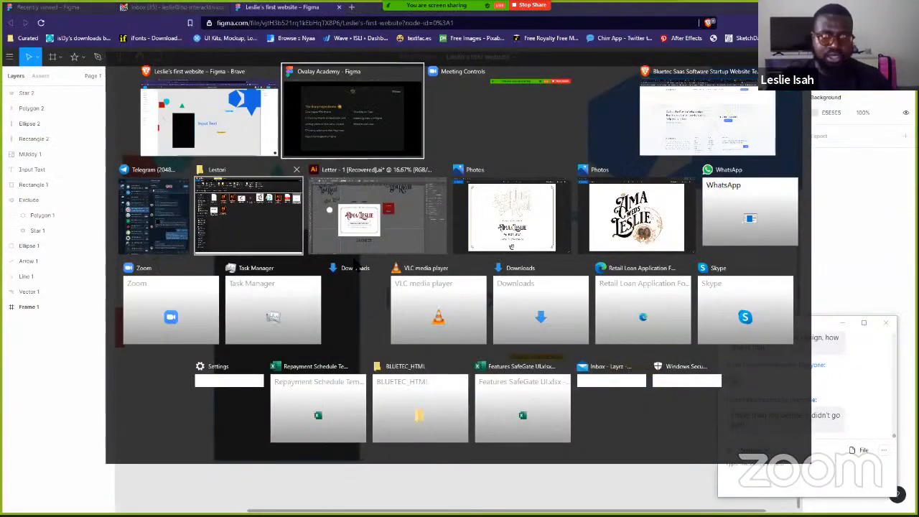
left_click(254, 205)
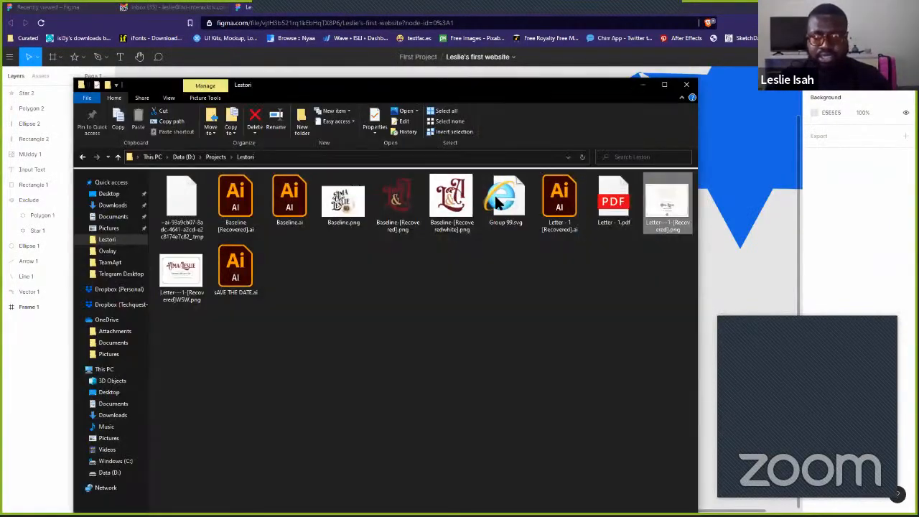
left_click(459, 196)
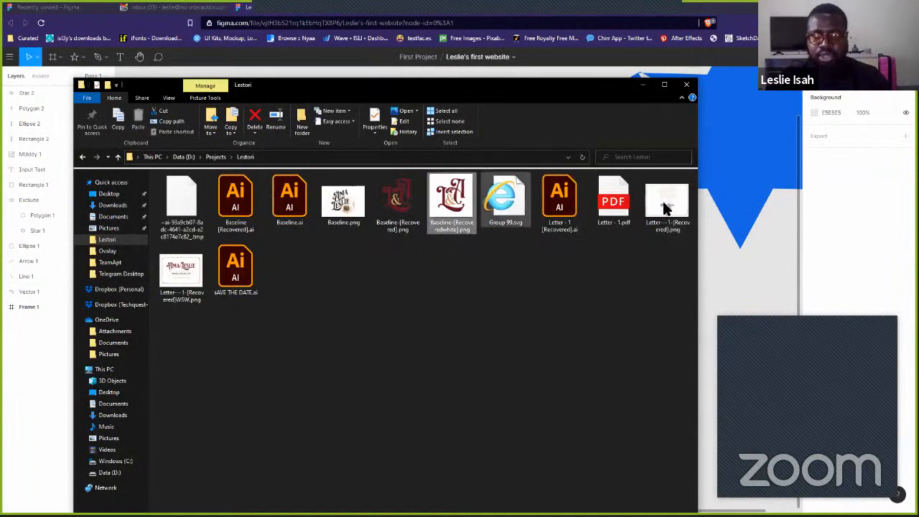
left_click(665, 210)
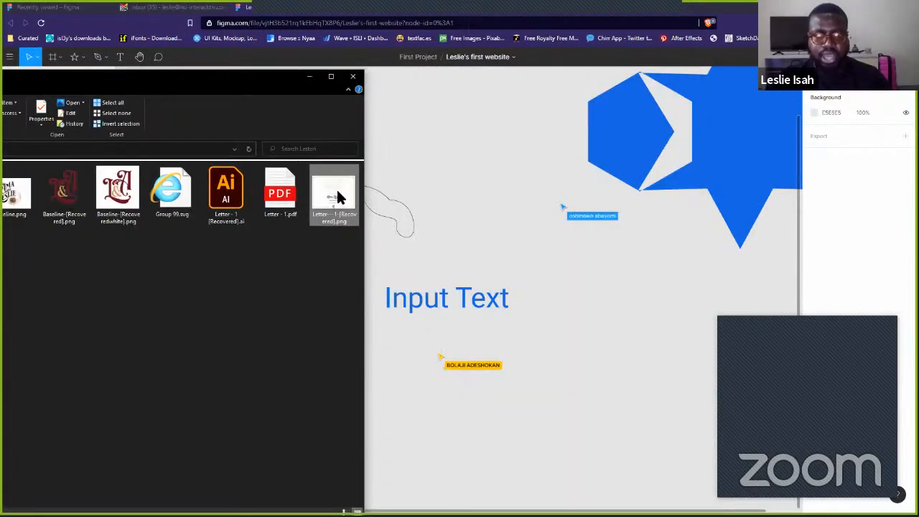
left_click_drag(337, 194, 626, 363)
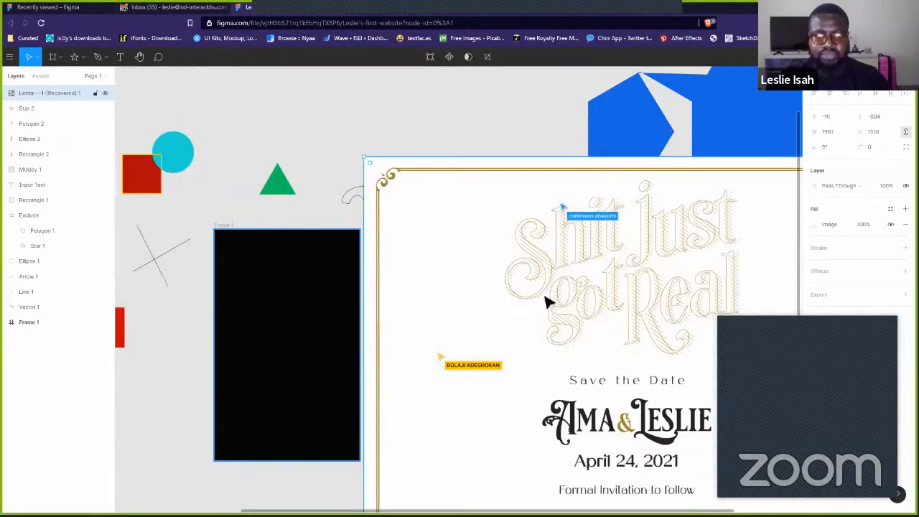
- Move the save-the-date invitation image to the right of the shapes, then switch back to the course slides
key("shift+2")
scroll(488, 283, "down", 5)
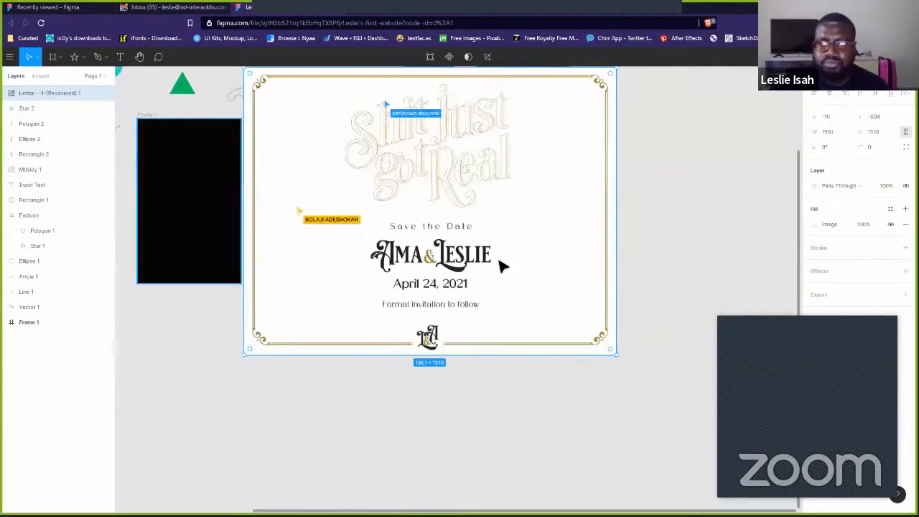
left_click_drag(535, 383, 479, 271)
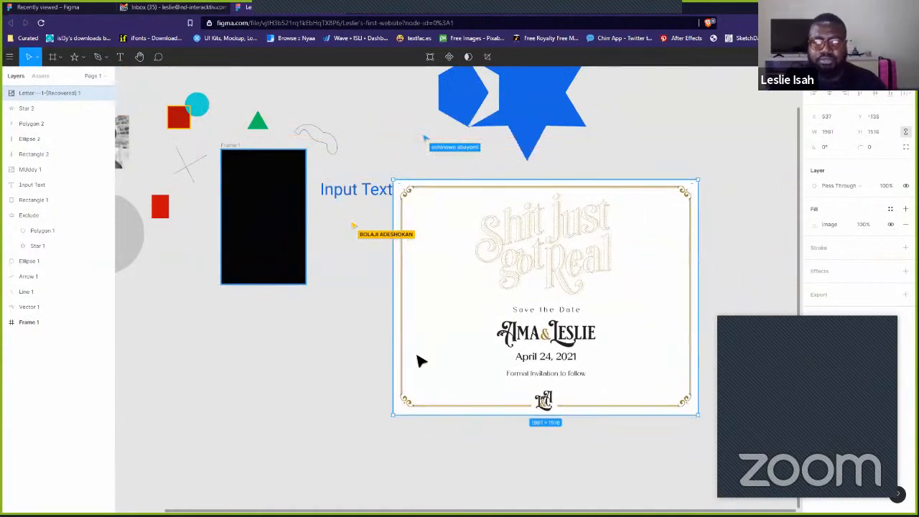
left_click_drag(418, 356, 432, 369)
left_click(470, 449)
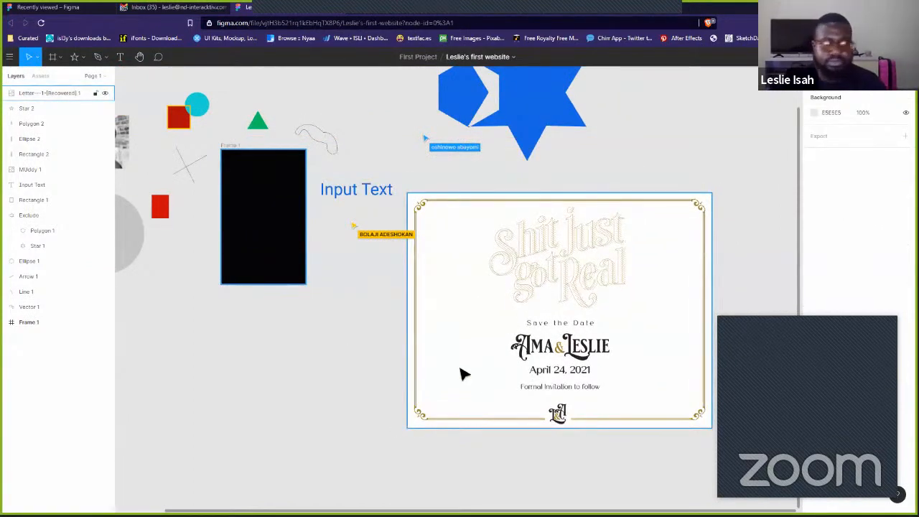
left_click_drag(452, 297, 748, 139)
left_click(404, 336)
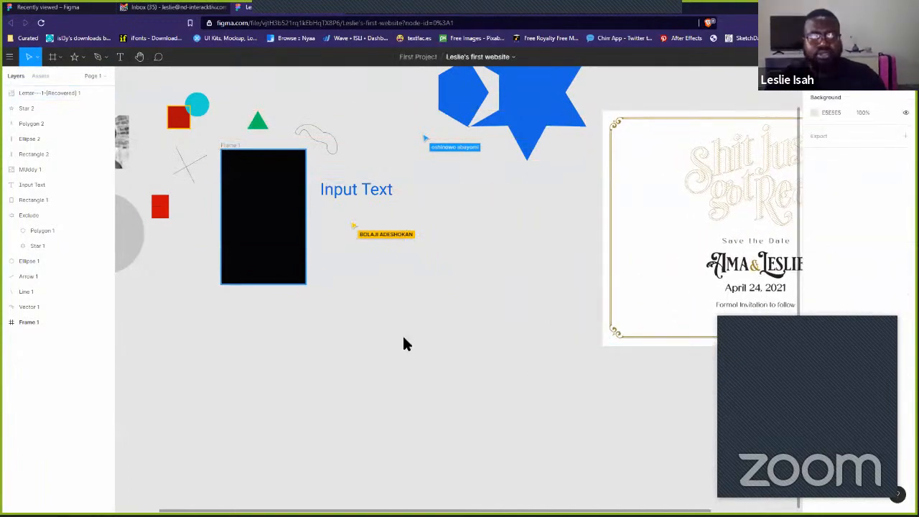
key("alt+Tab")
key("alt+Tab")
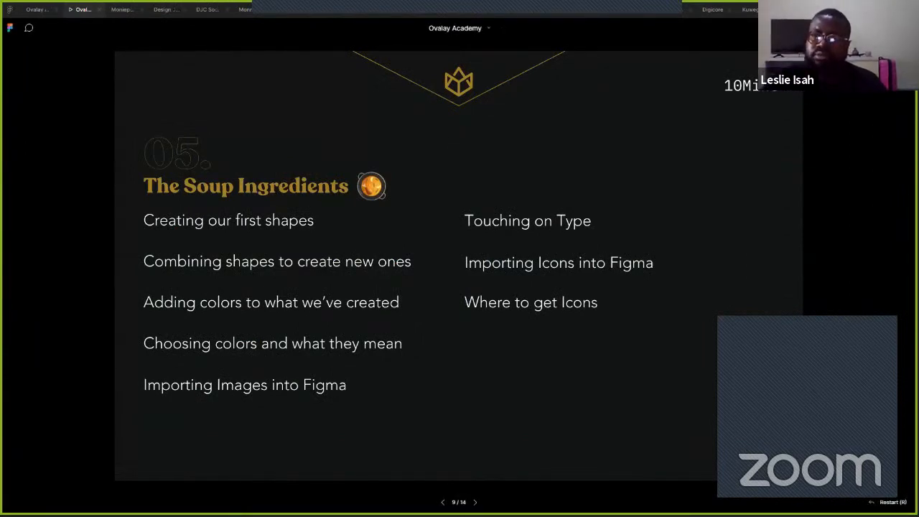
- Return to the Figma file, select the Input Text layer, zoom in and pick the Text tool
key("alt+Tab")
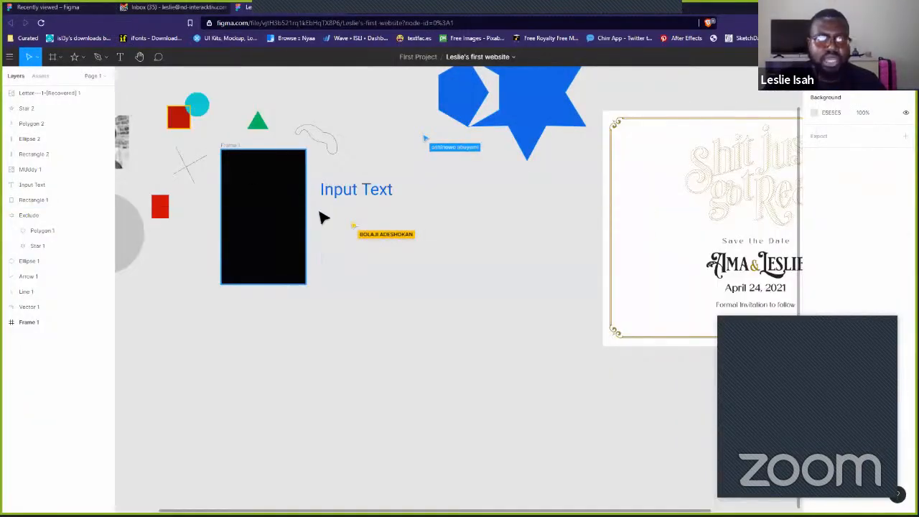
left_click(357, 197)
scroll(350, 202, "up", 3)
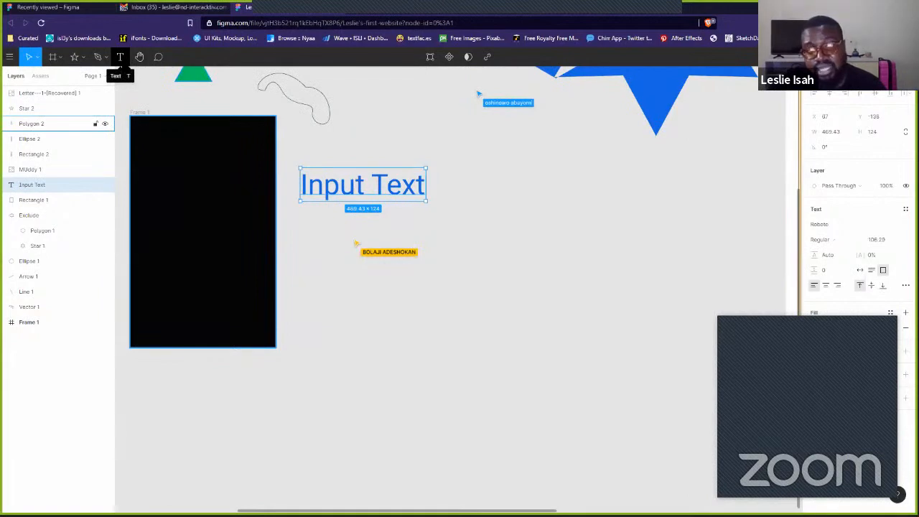
left_click(121, 59)
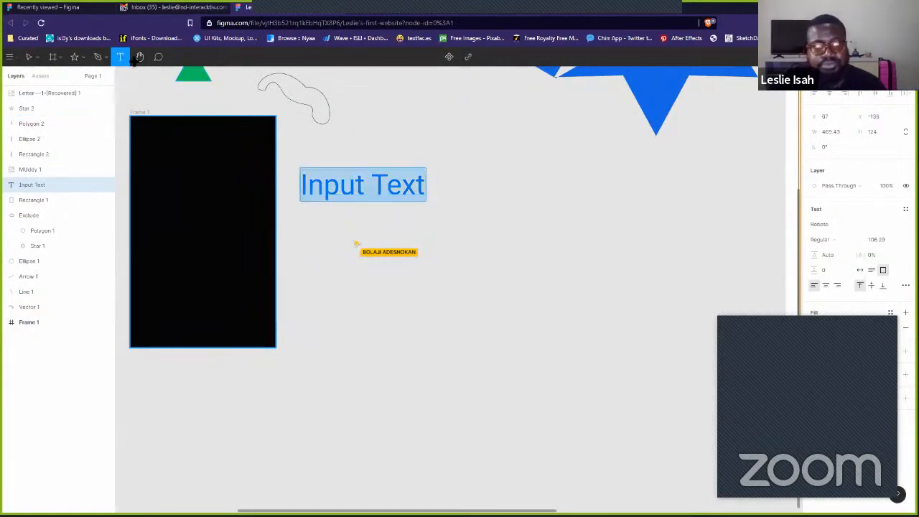
- Create a text layer below Input Text reading 'Pearl loves pink'
left_click(449, 246)
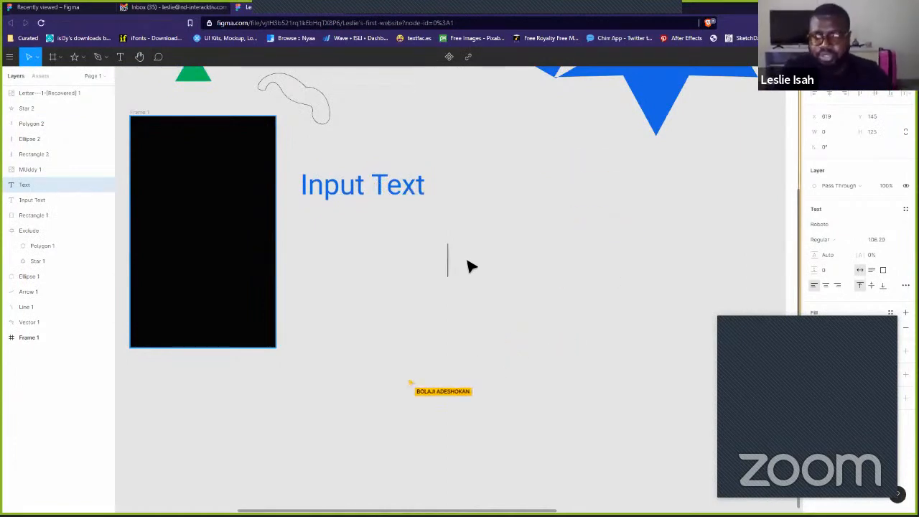
type("Pearl")
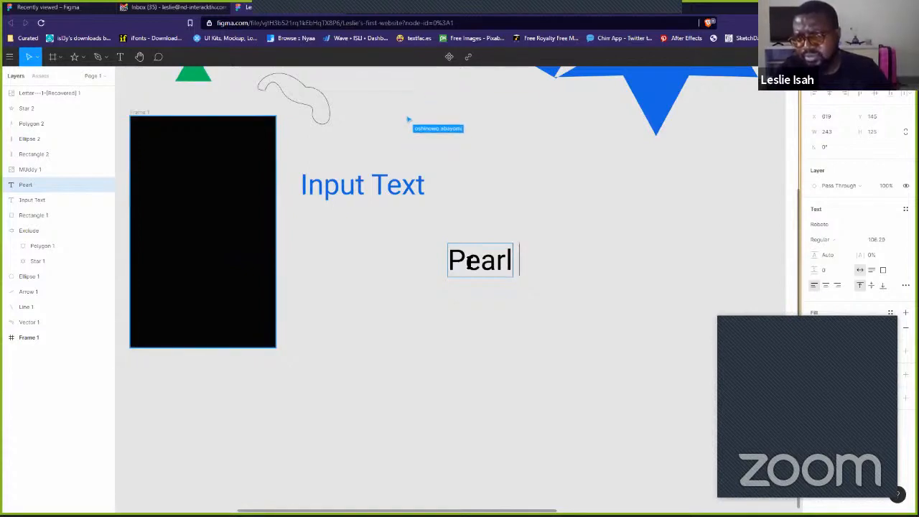
type("loves pi")
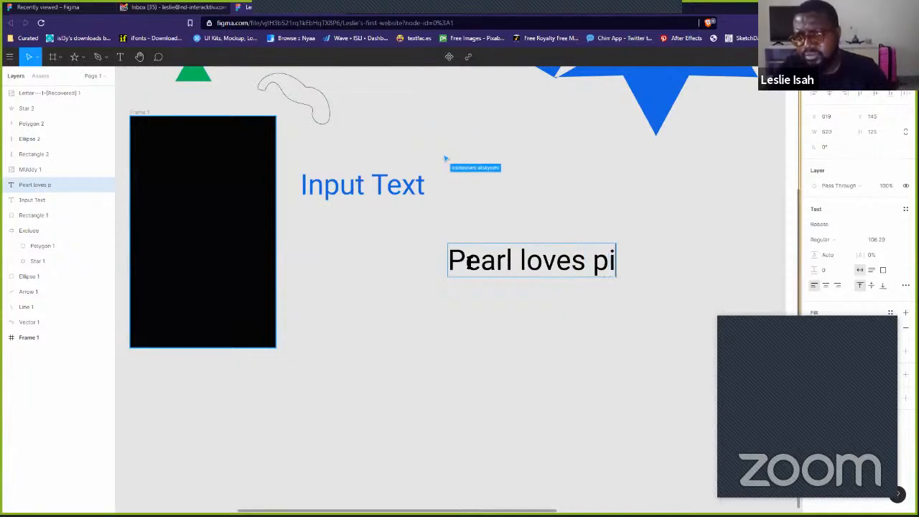
type("nk")
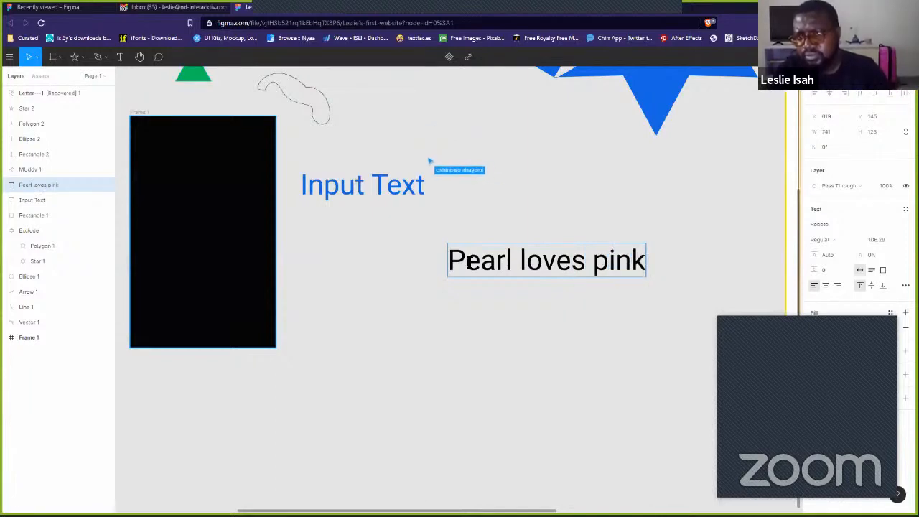
key("Escape")
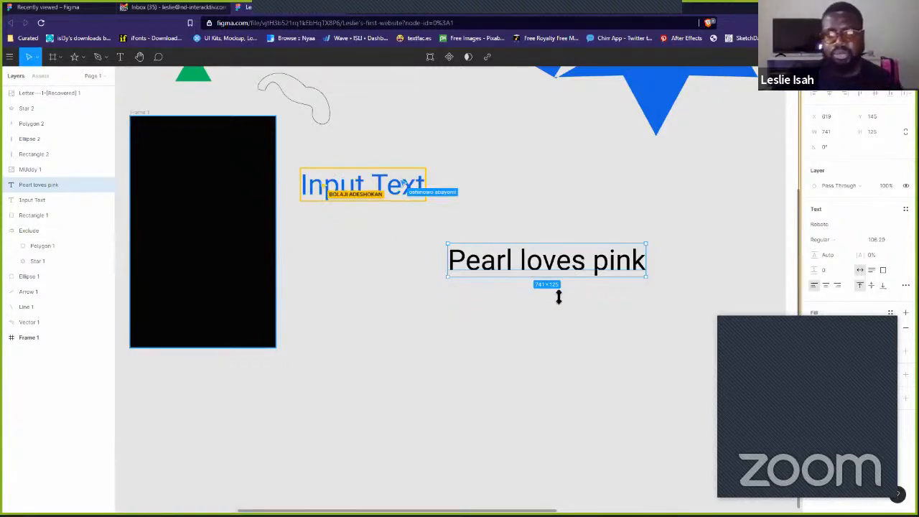
- Give only the word 'pink' a light pink fill (FF9AF5), leaving 'Pearl loves' black
double_click(593, 262)
left_click_drag(593, 261, 663, 263)
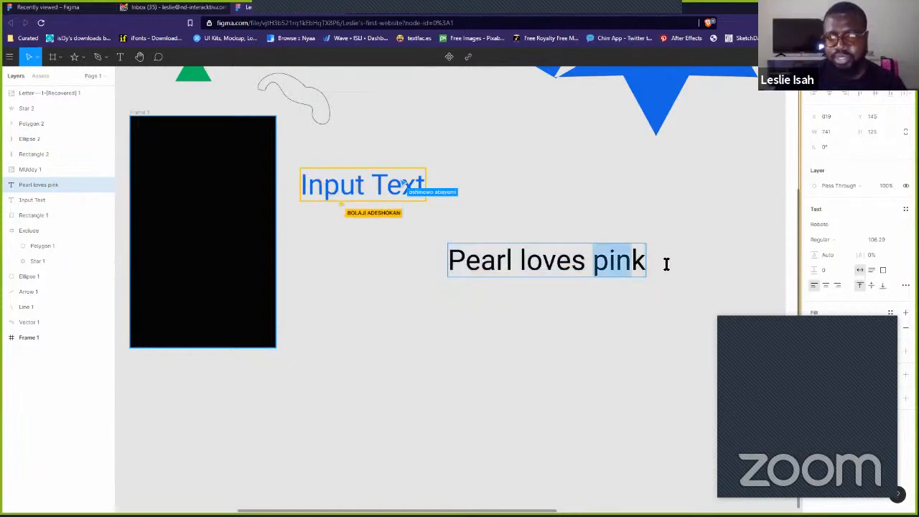
left_click(808, 327)
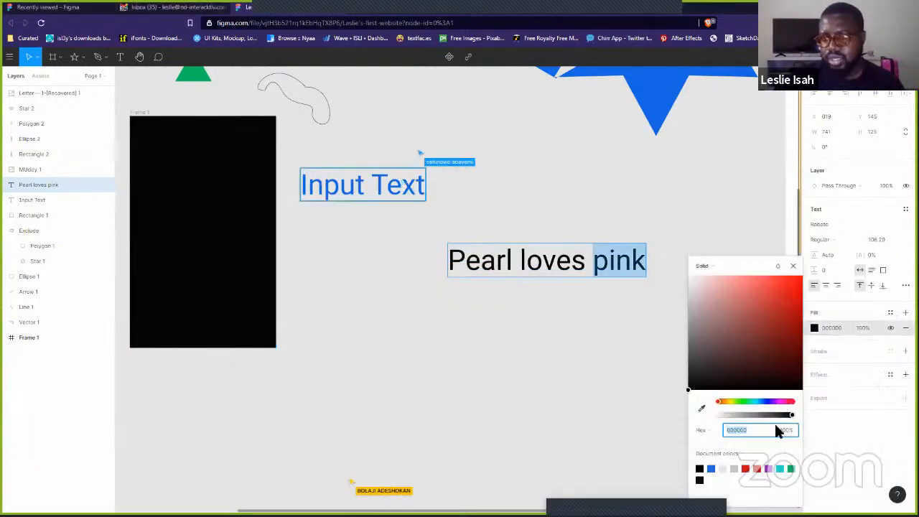
left_click_drag(777, 405, 780, 407)
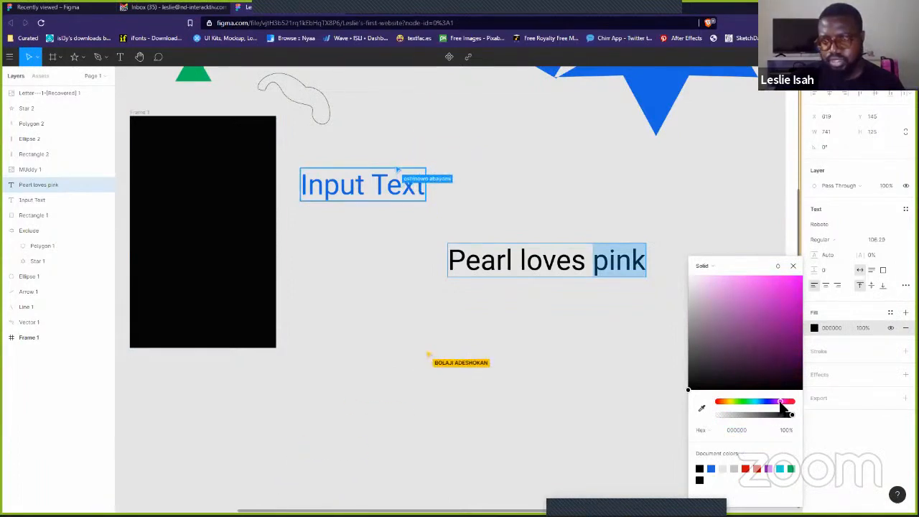
left_click(740, 276)
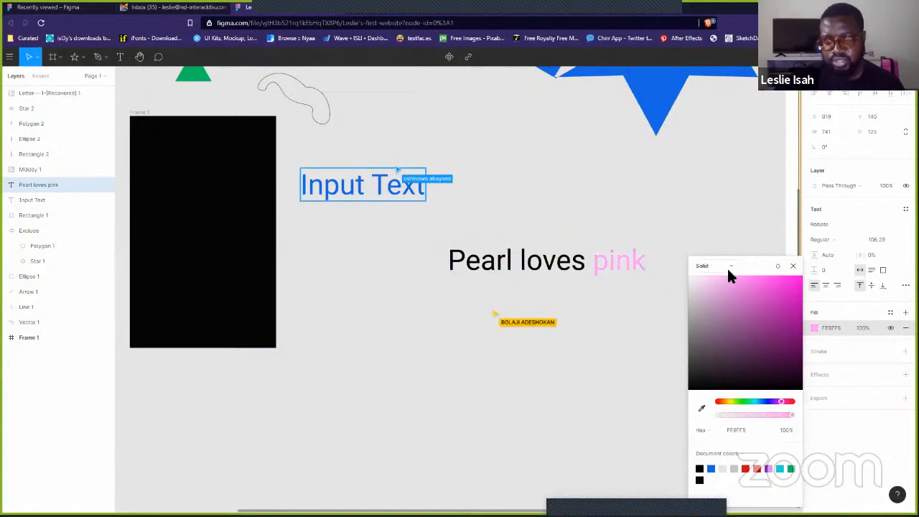
left_click_drag(728, 271, 725, 273)
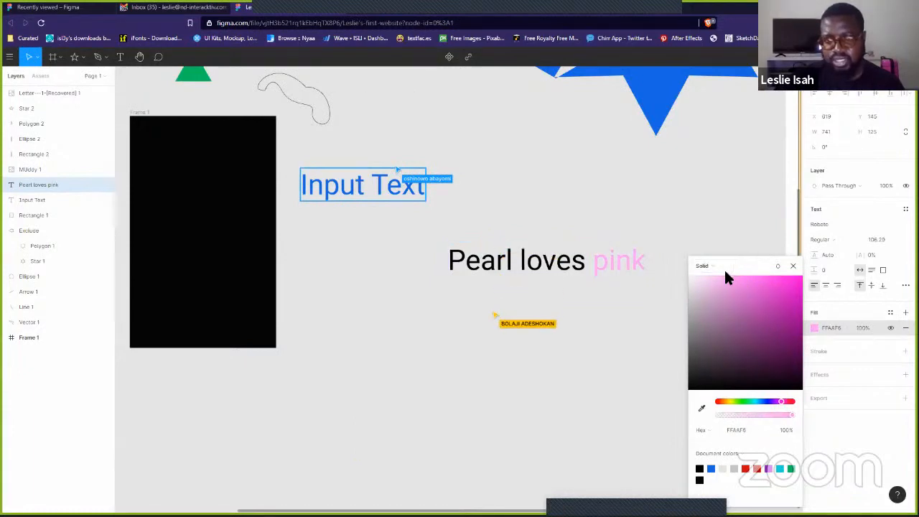
left_click(590, 193)
left_click(668, 189)
left_click(590, 252)
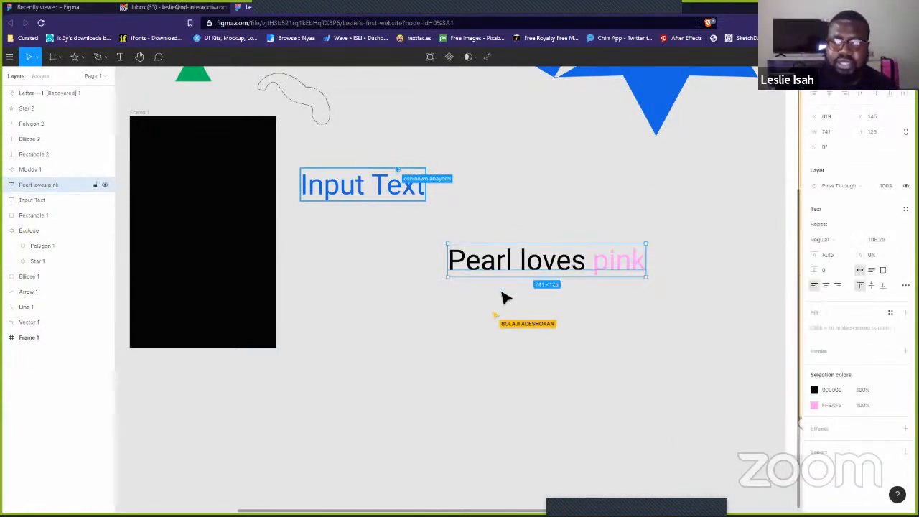
- Move 'Pearl loves pink' to just below Input Text
left_click_drag(519, 273, 413, 238)
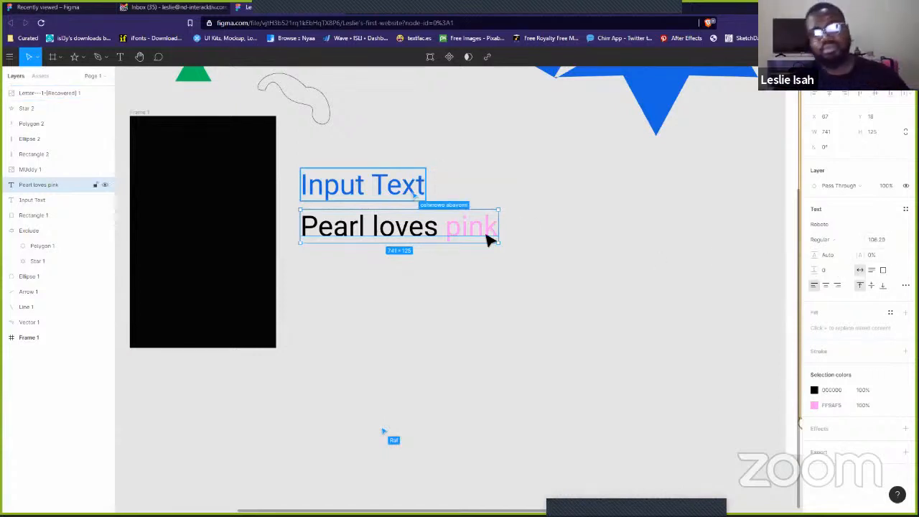
left_click(635, 217)
left_click(352, 215)
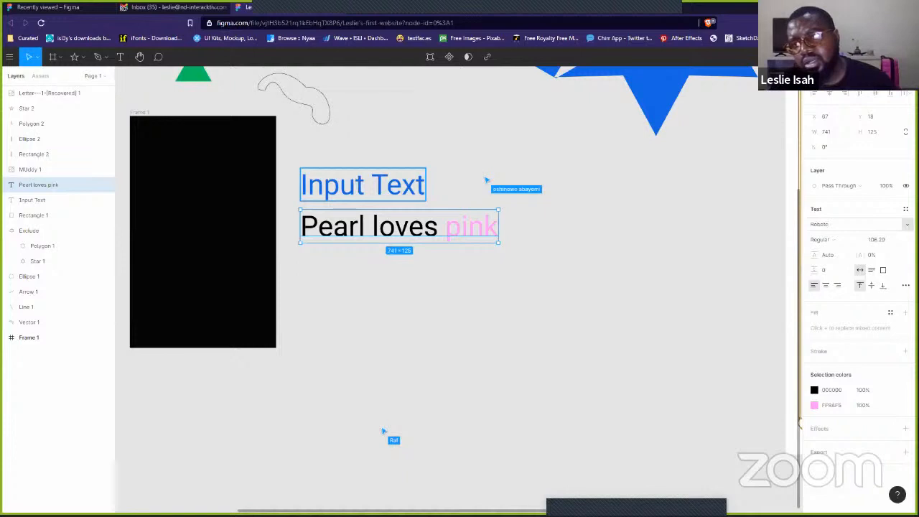
- Change the text's font from Roboto to Play and bring up the local fonts offer
left_click(858, 224)
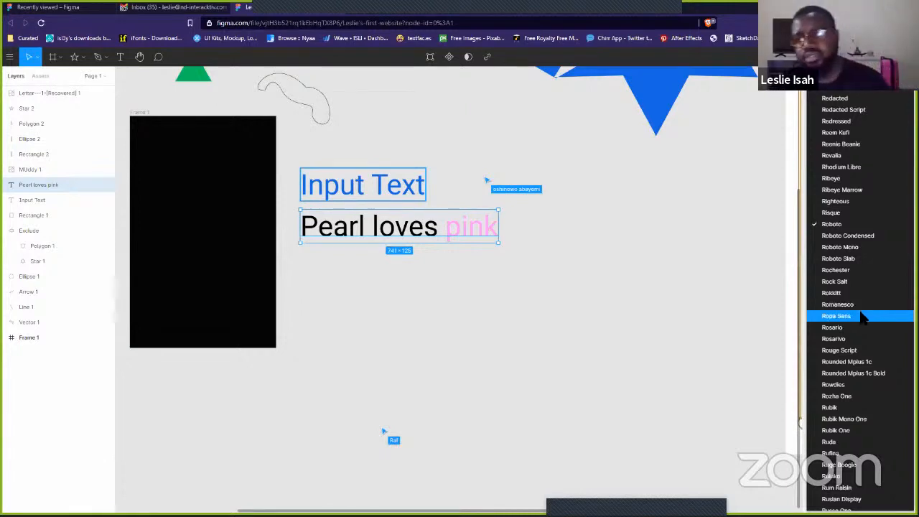
left_click(848, 225)
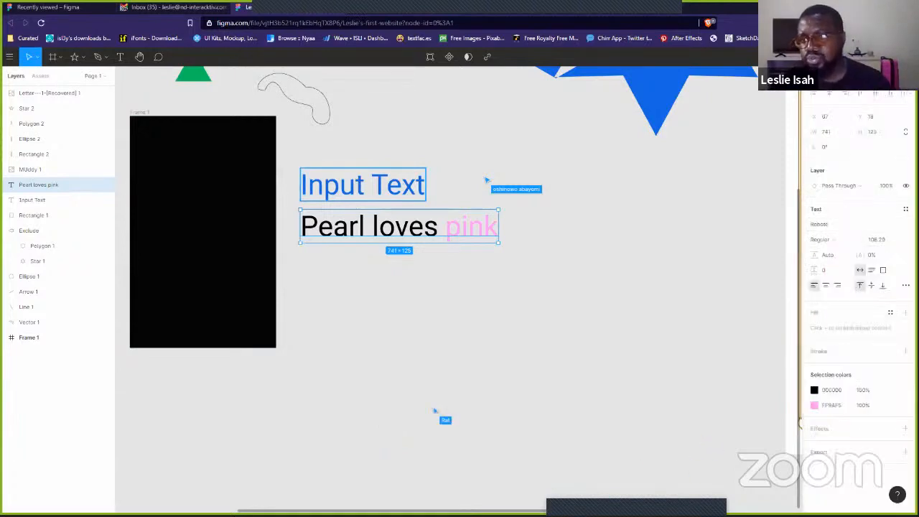
left_click(850, 224)
scroll(861, 300, "down", 5)
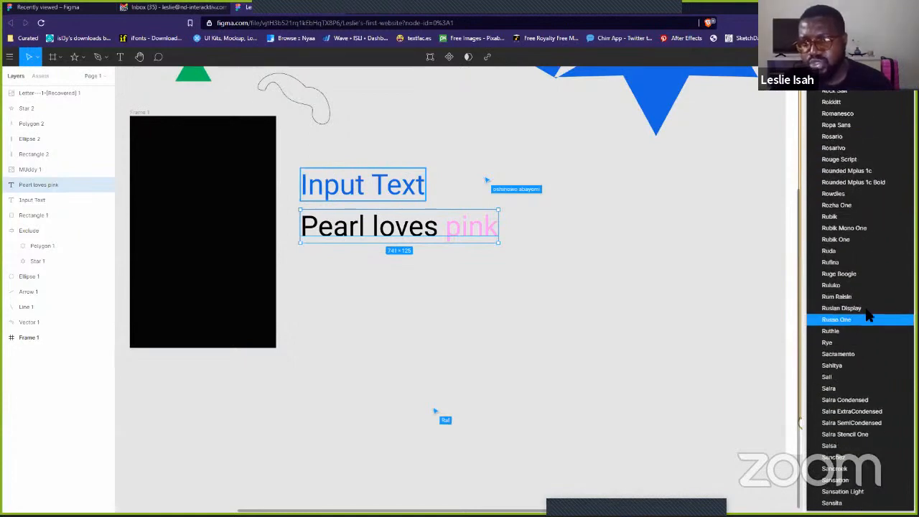
scroll(865, 308, "up", 5)
scroll(868, 310, "up", 10)
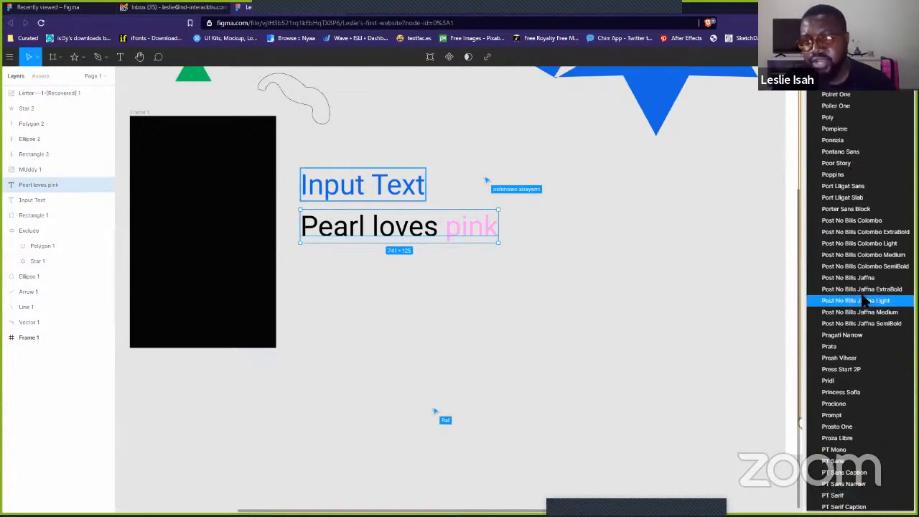
scroll(854, 303, "up", 3)
left_click(847, 308)
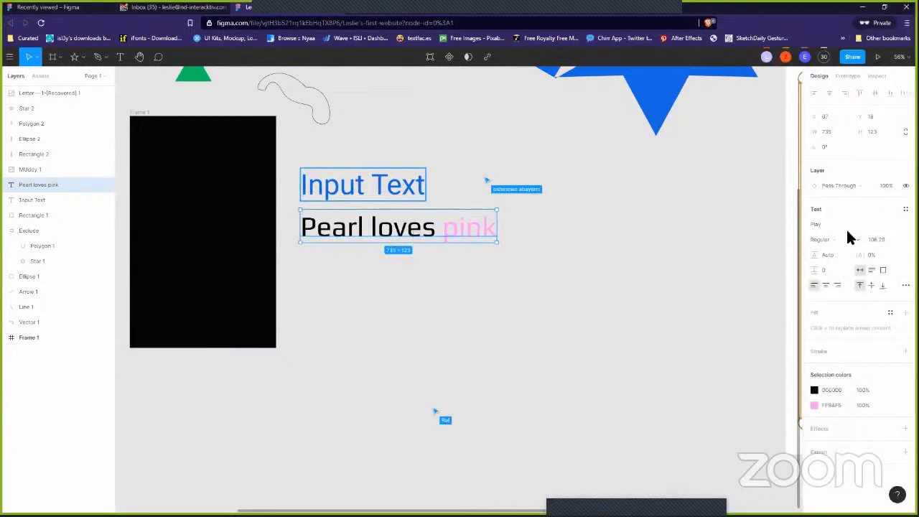
left_click(907, 224)
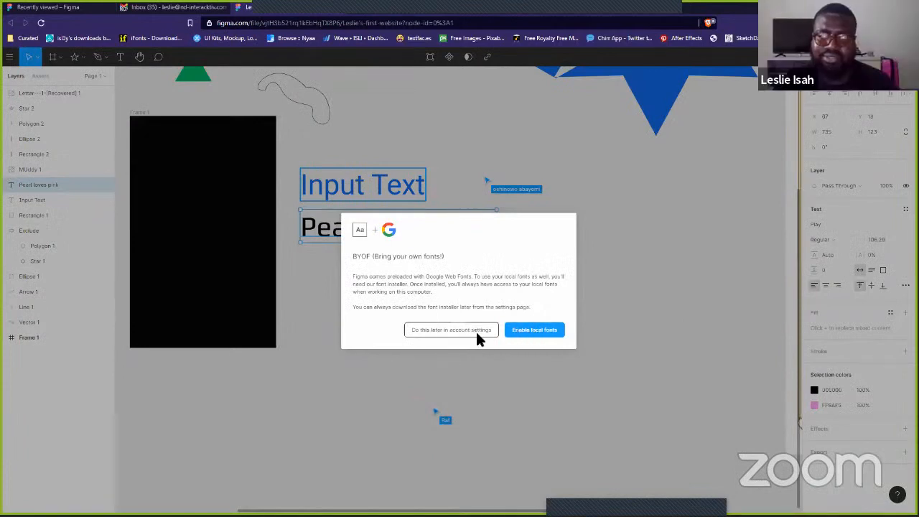
- Postpone local fonts, review the Fonts section of account settings, and go back to the file
left_click(532, 332)
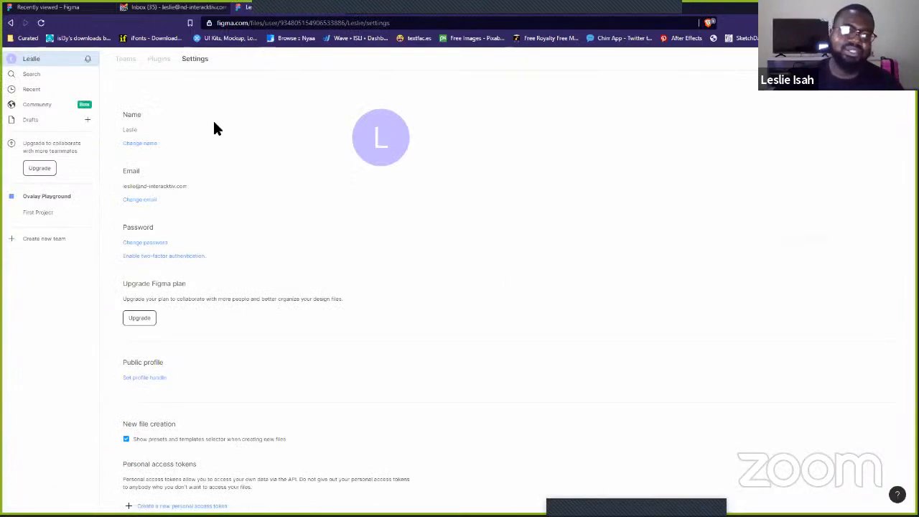
scroll(282, 256, "down", 2)
scroll(282, 257, "down", 1)
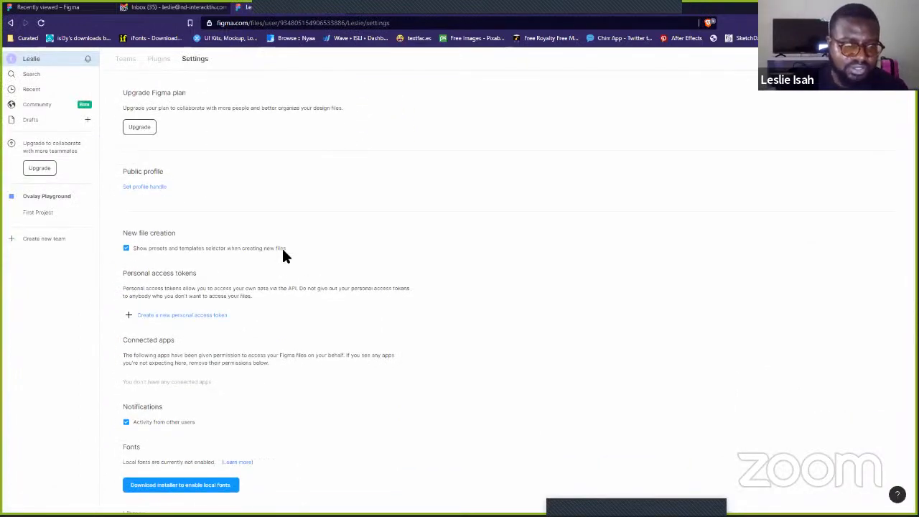
scroll(283, 256, "down", 2)
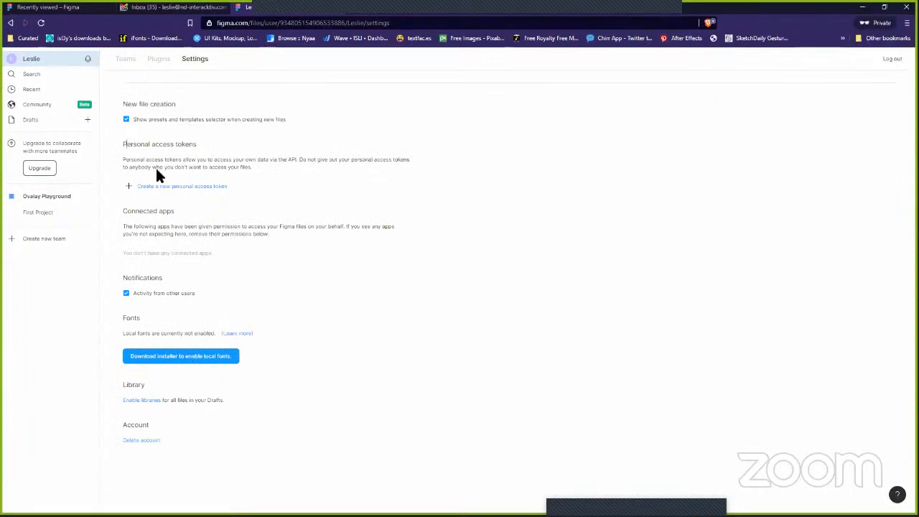
key("alt+Left")
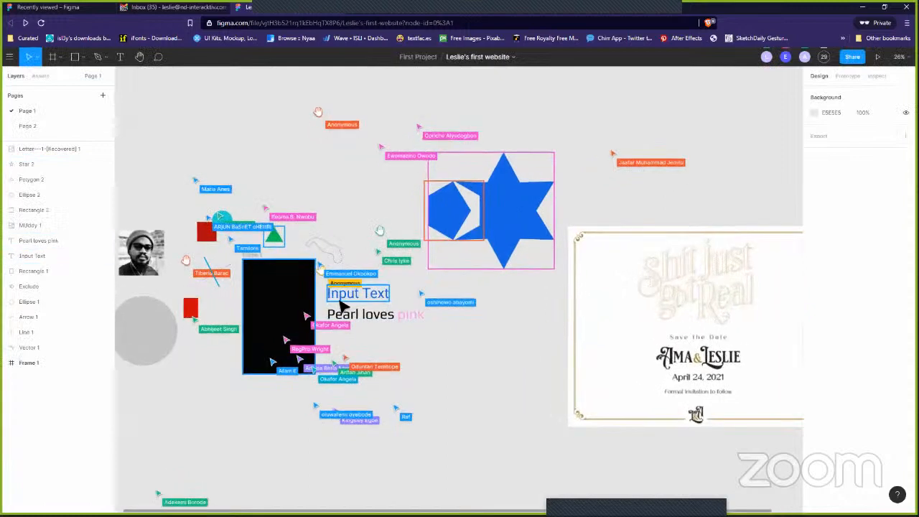
- Change the 'Pearl loves pink' font to Noto Sans HK
scroll(343, 307, "up", 5)
left_click(455, 342)
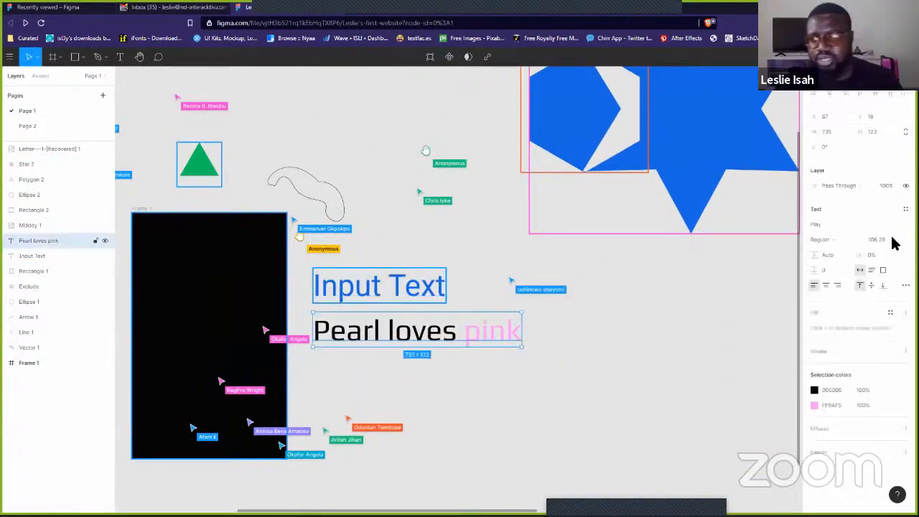
left_click(894, 228)
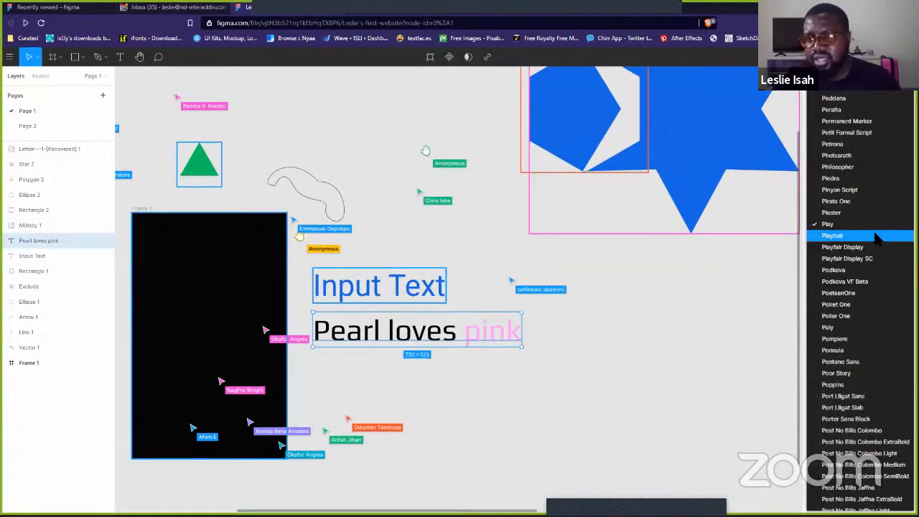
scroll(876, 200, "up", 3)
scroll(875, 200, "up", 15)
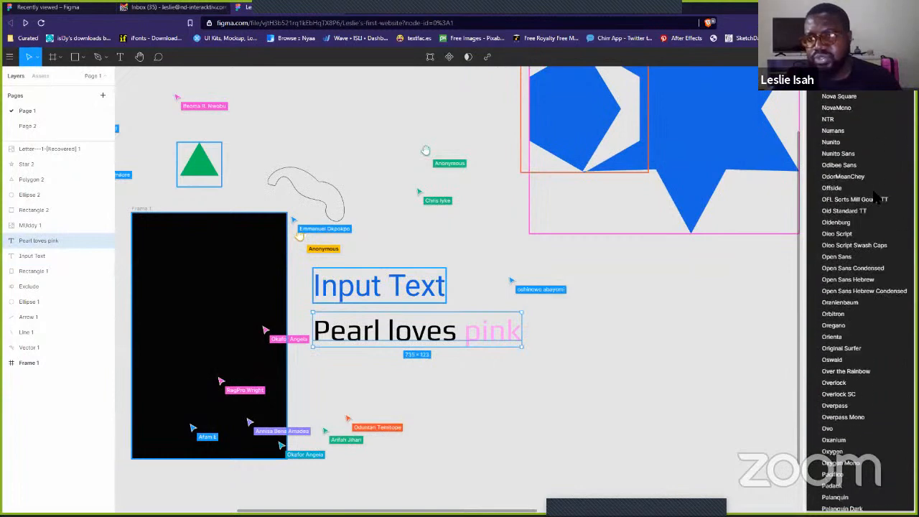
scroll(874, 194, "up", 3)
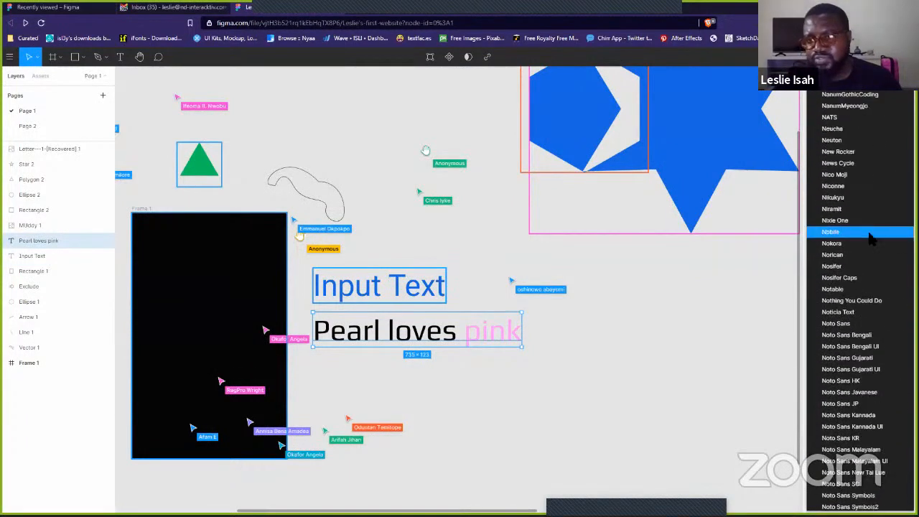
scroll(869, 235, "down", 2)
left_click(861, 238)
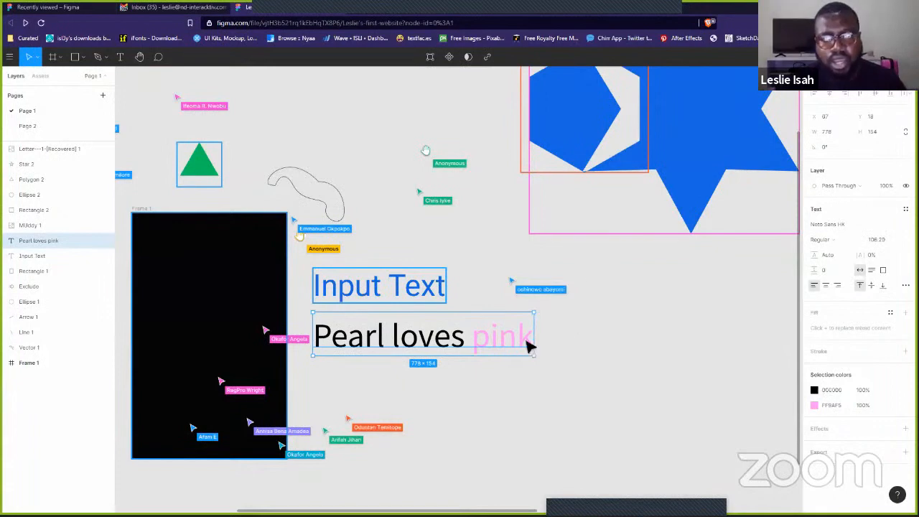
- Shift 'Pearl loves pink' further right and reselect it
left_click_drag(424, 337, 557, 333)
left_click(417, 353)
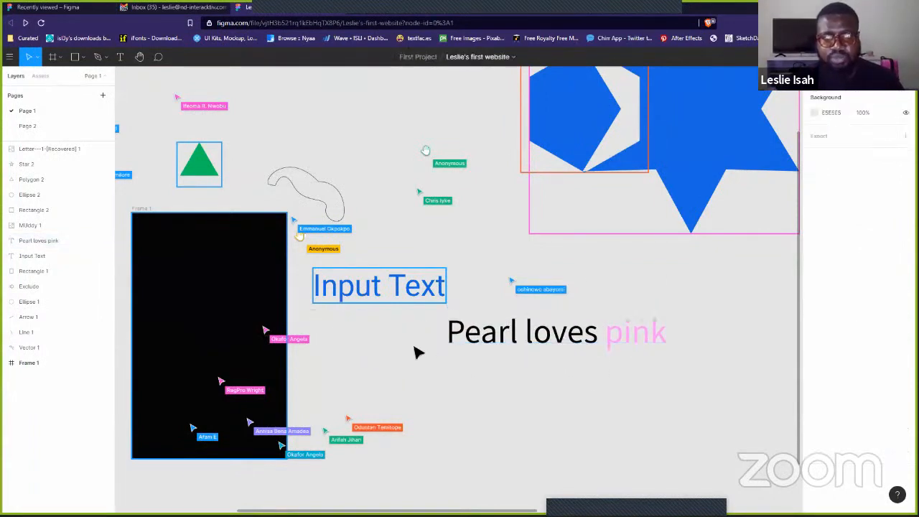
left_click(595, 339)
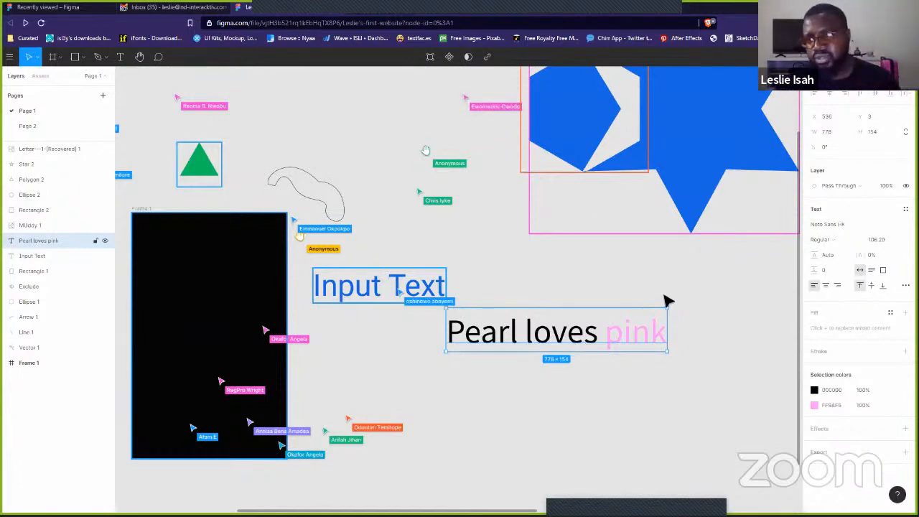
- Set the 'Pearl loves pink' font to Abril Fatface
left_click(837, 223)
key("BackSpace")
type("T")
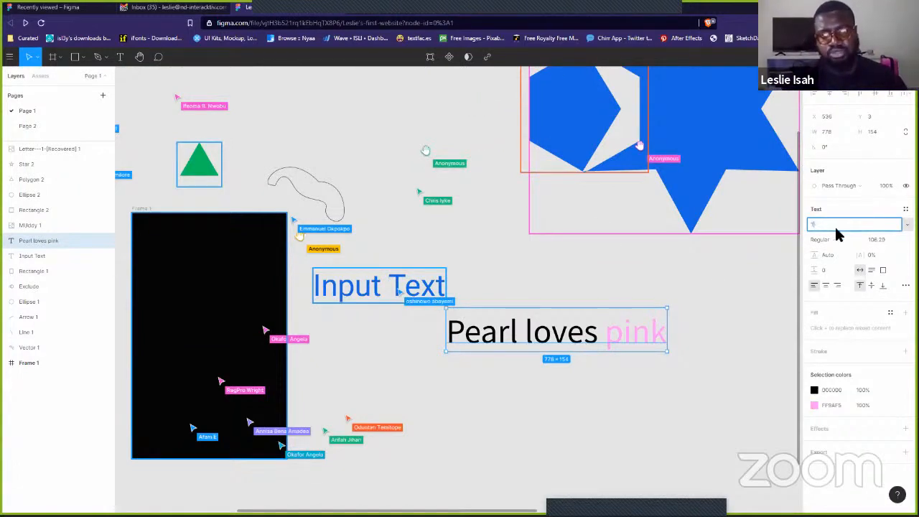
type("imes")
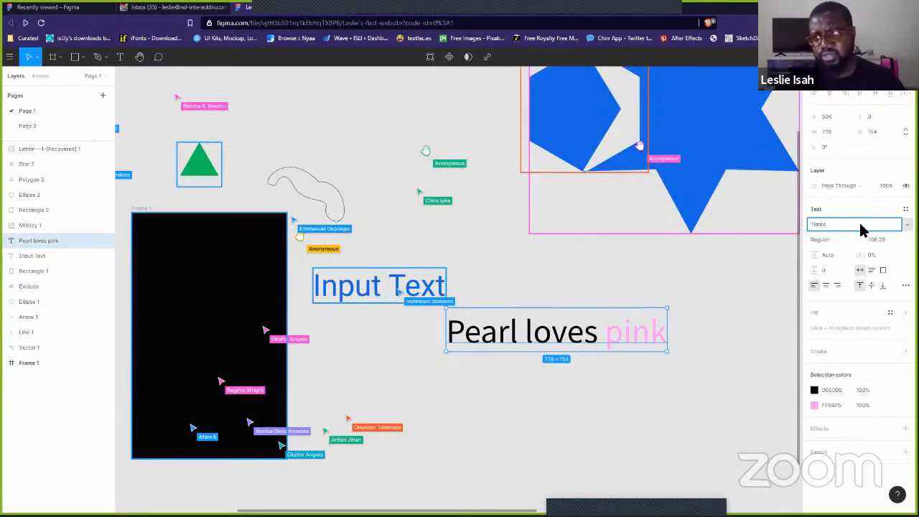
key("Return")
type("Abri")
key("Return")
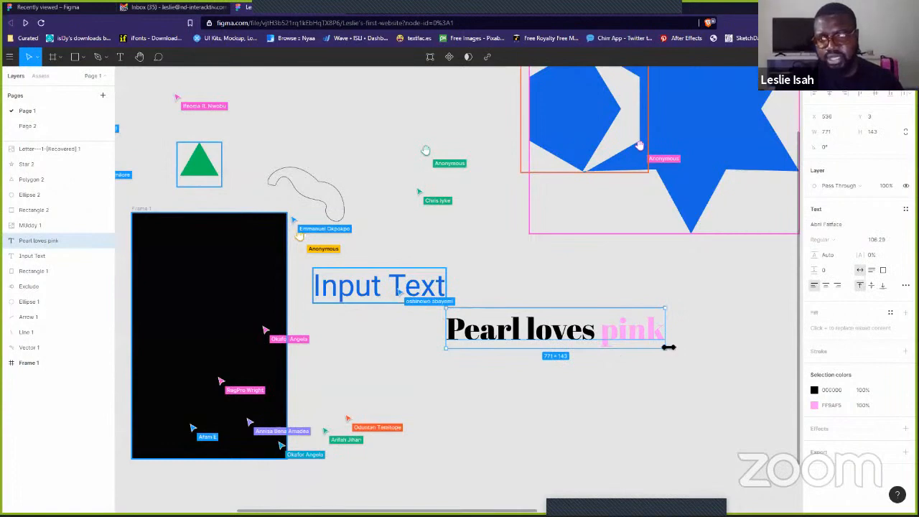
- Scale the text up to about 1773.84 × 329, font size 244.53
left_click_drag(667, 352, 779, 372)
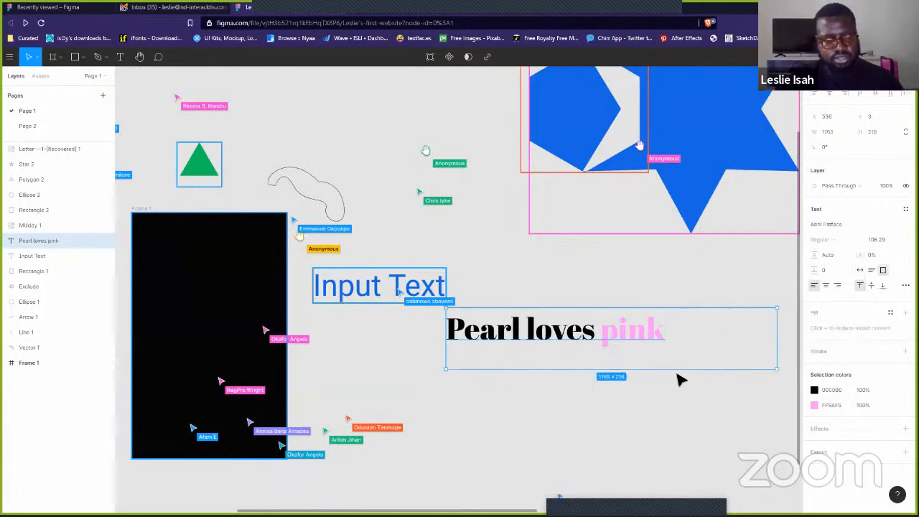
key("ctrl+z")
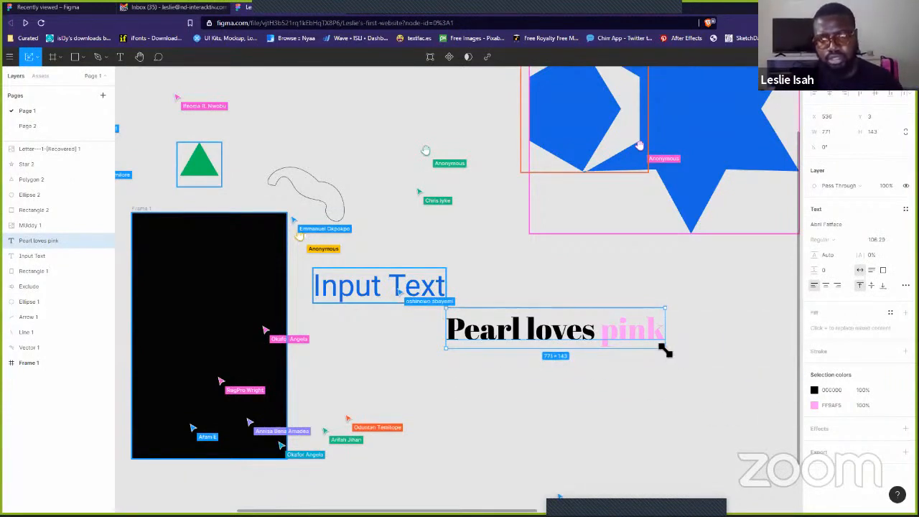
left_click_drag(666, 350, 744, 406)
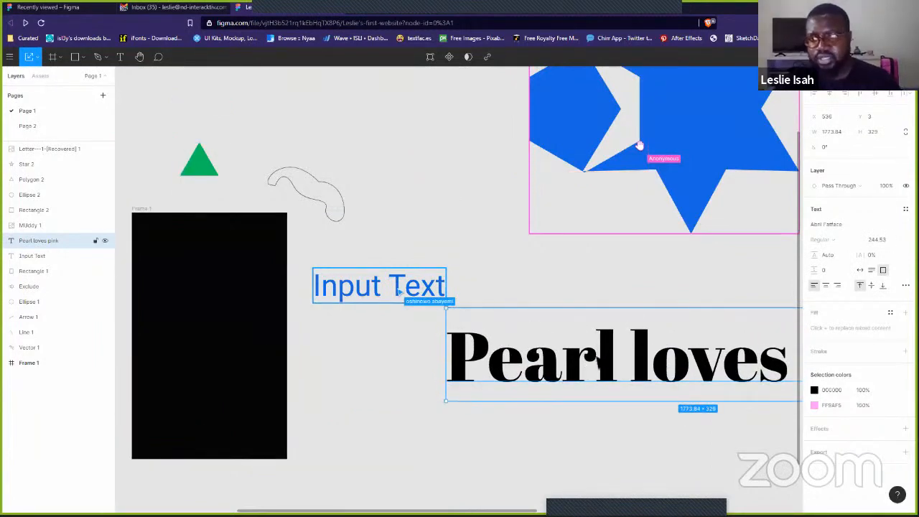
scroll(564, 388, "down", 3)
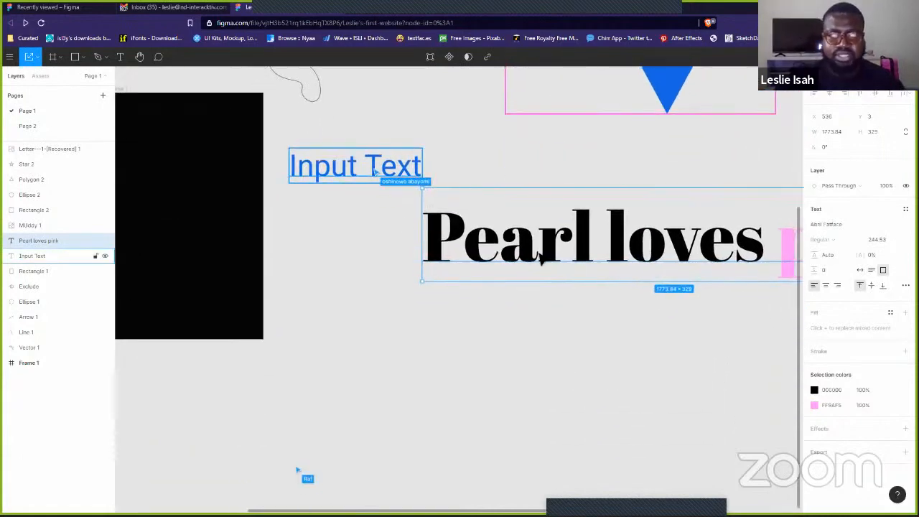
- Duplicate 'Pearl loves pink' just below itself and set the copy to Roboto
left_click_drag(566, 255, 553, 337)
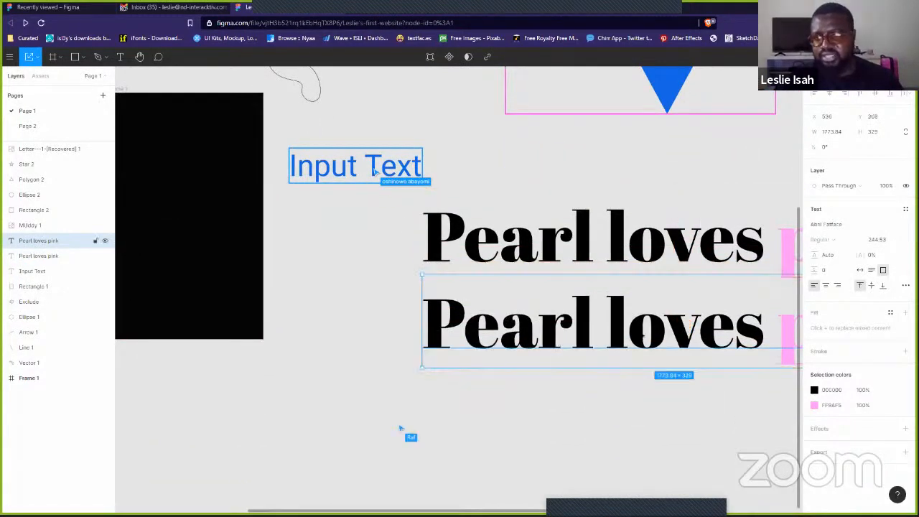
left_click(831, 225)
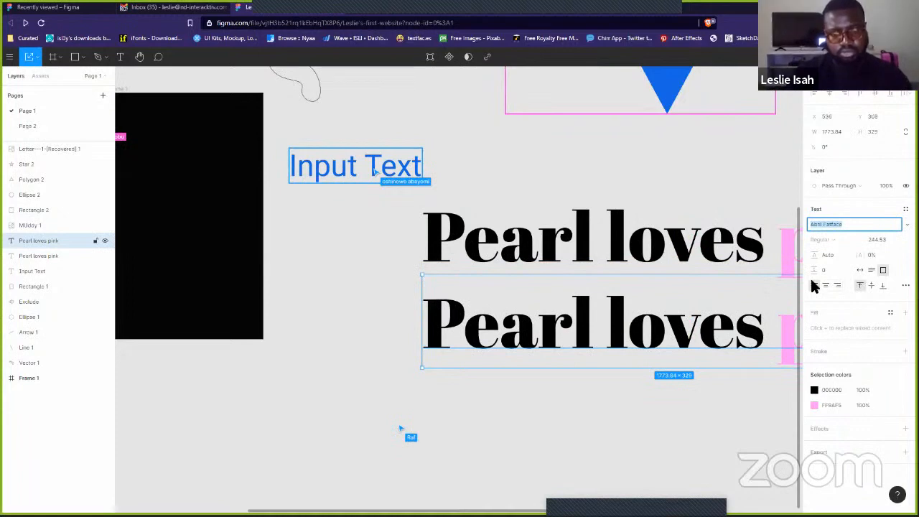
type("Roboto")
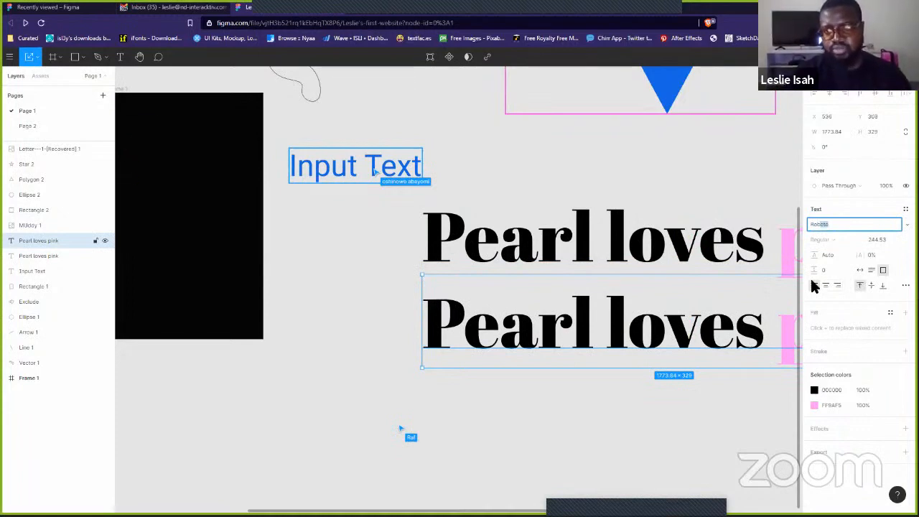
key("Return")
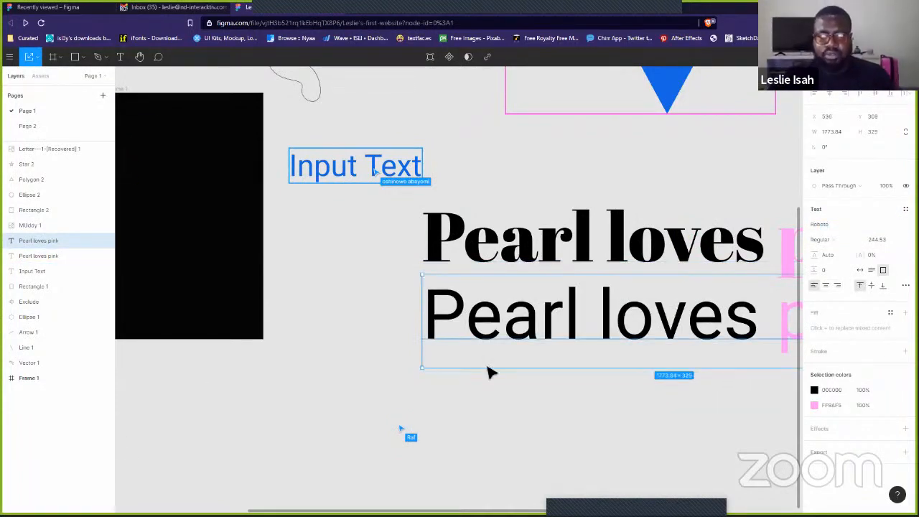
- Compare the Abril Fatface and Roboto versions, then return to the presentation slides
scroll(489, 371, "up", 6, "ctrl")
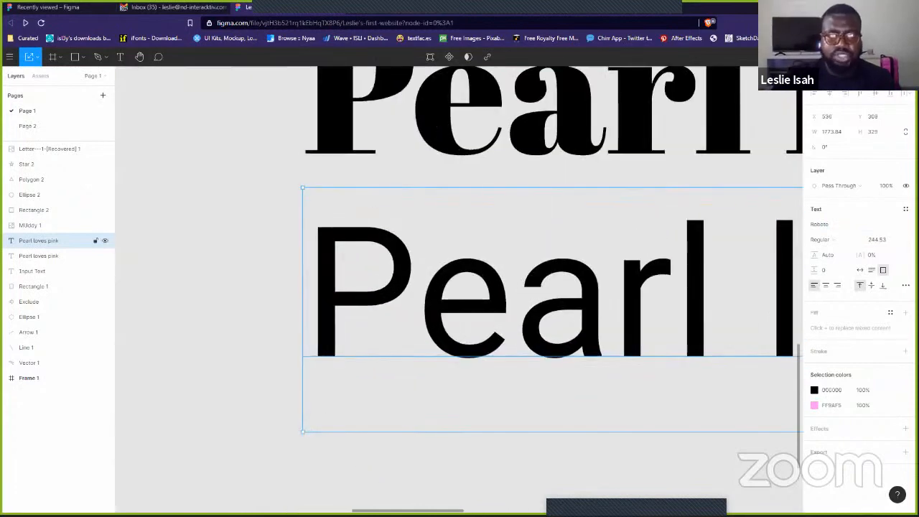
scroll(369, 239, "up", 5)
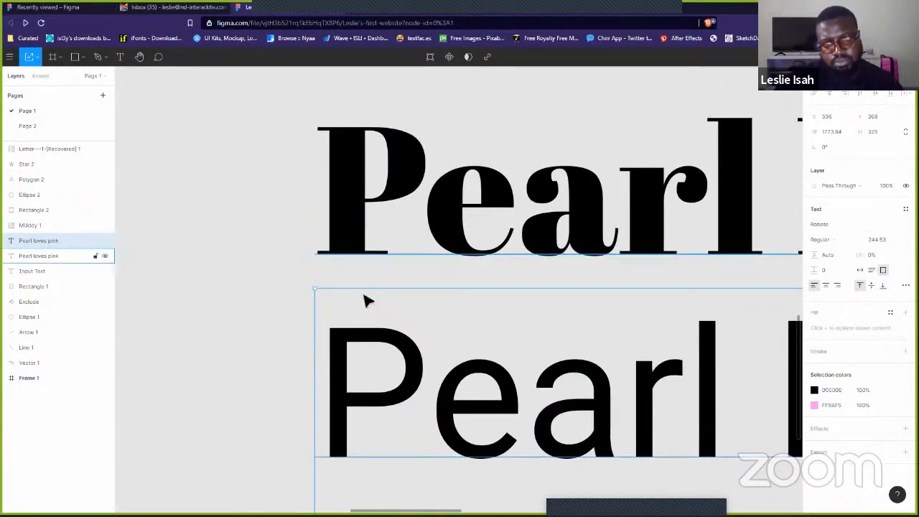
left_click(249, 415)
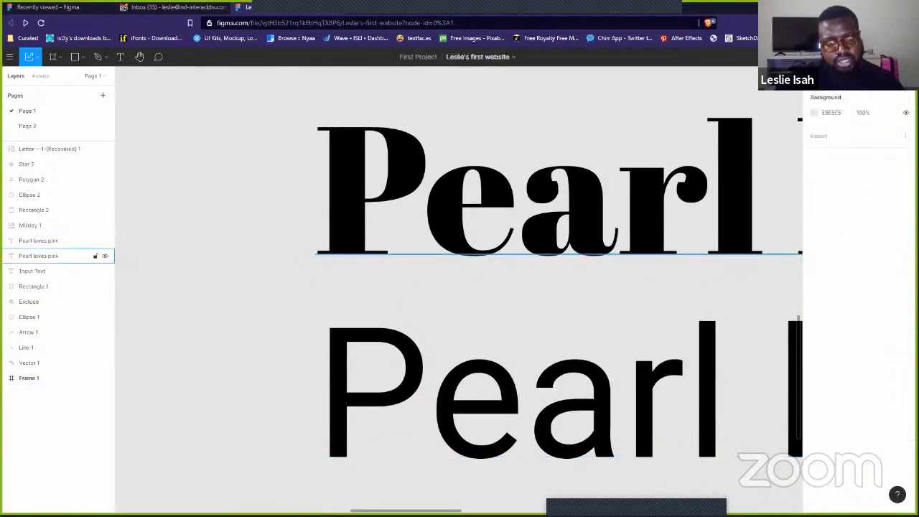
left_click(320, 258)
left_click(327, 457)
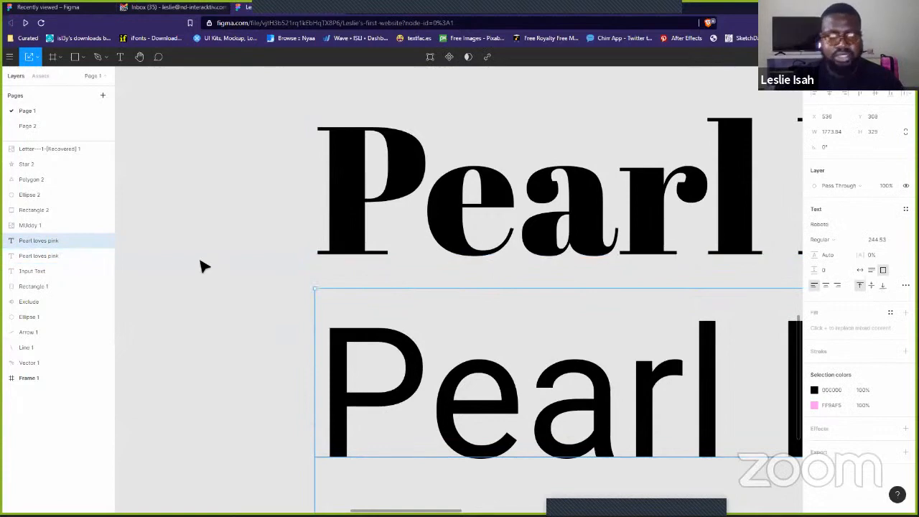
left_click(256, 297)
scroll(256, 297, "down", 3)
scroll(257, 297, "down", 2)
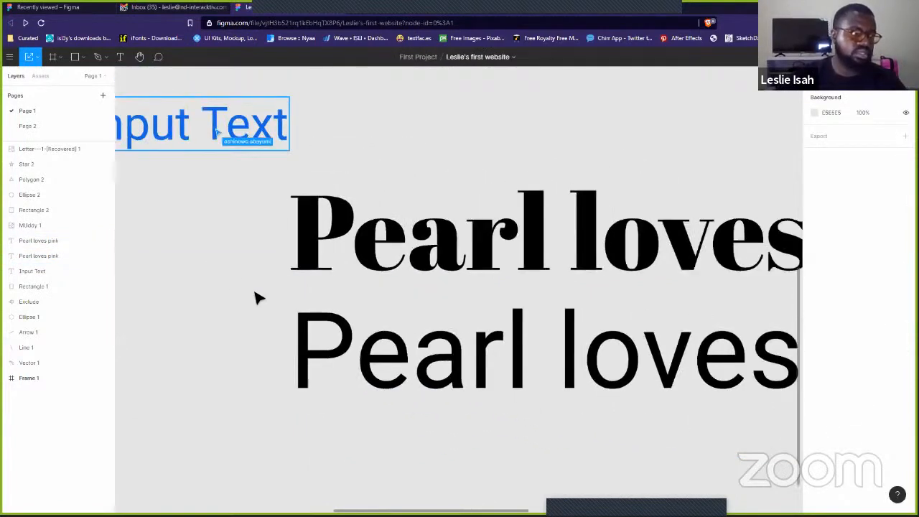
scroll(258, 498, "down", 1)
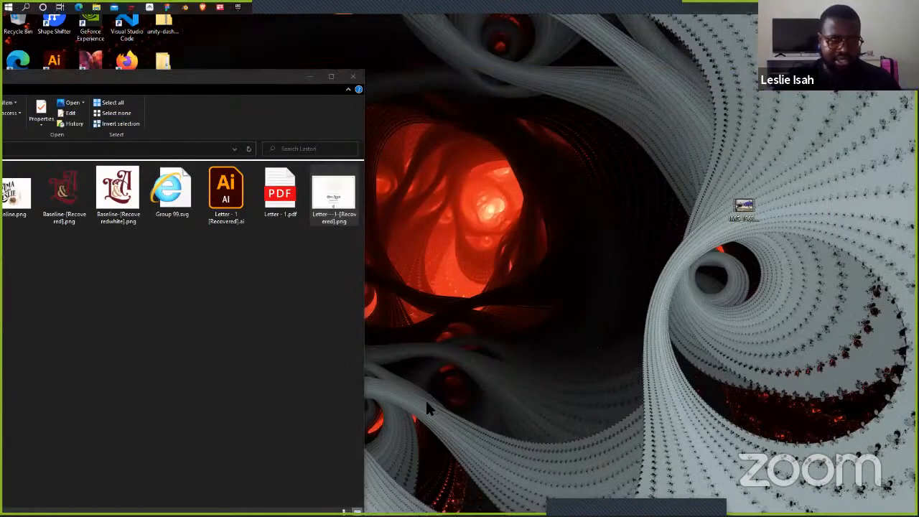
key("alt+Tab")
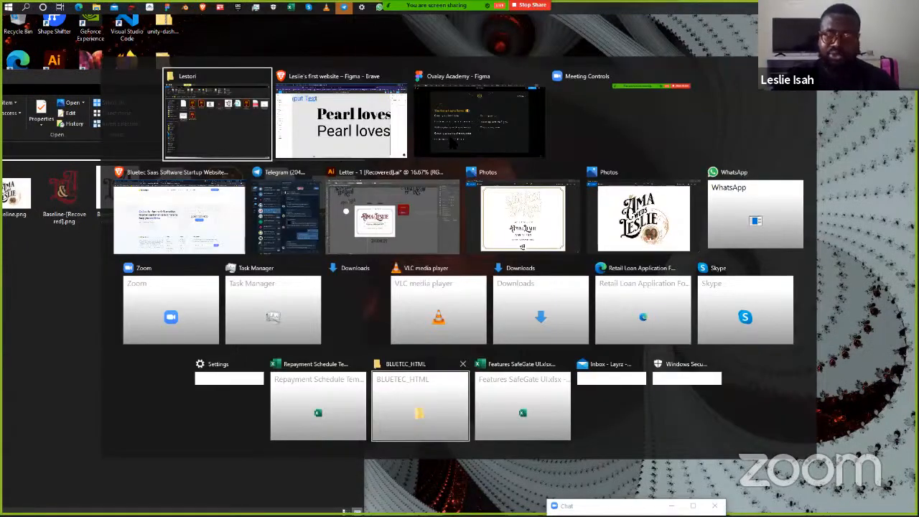
key("alt+Tab")
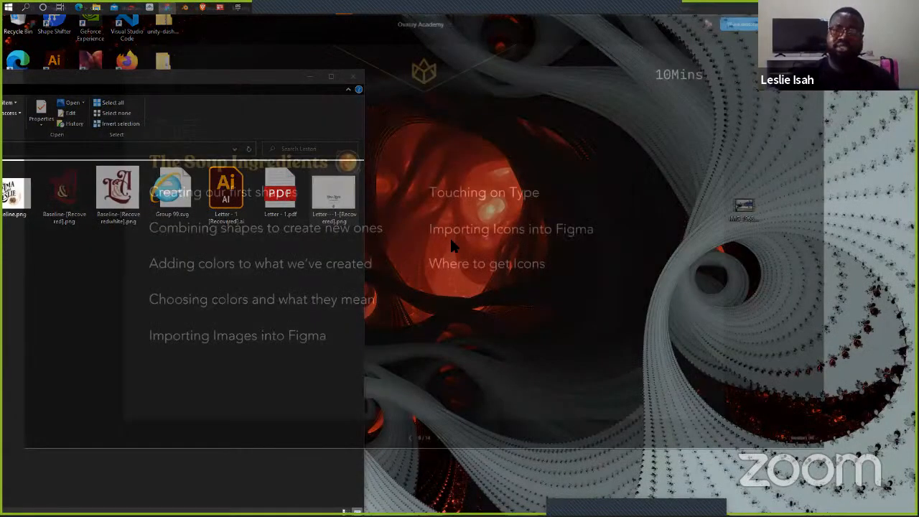
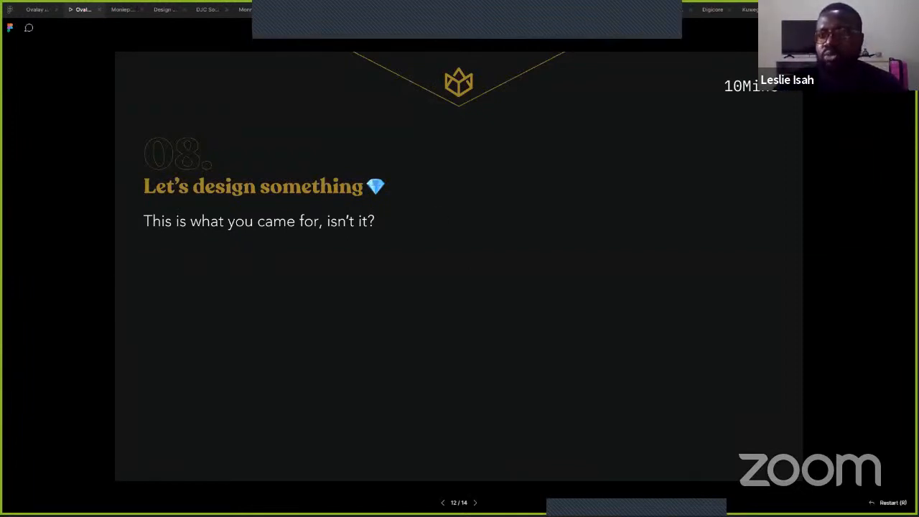
- Leave the slide presentation and return to the Ovalay Academy file's editor
left_click(862, 10)
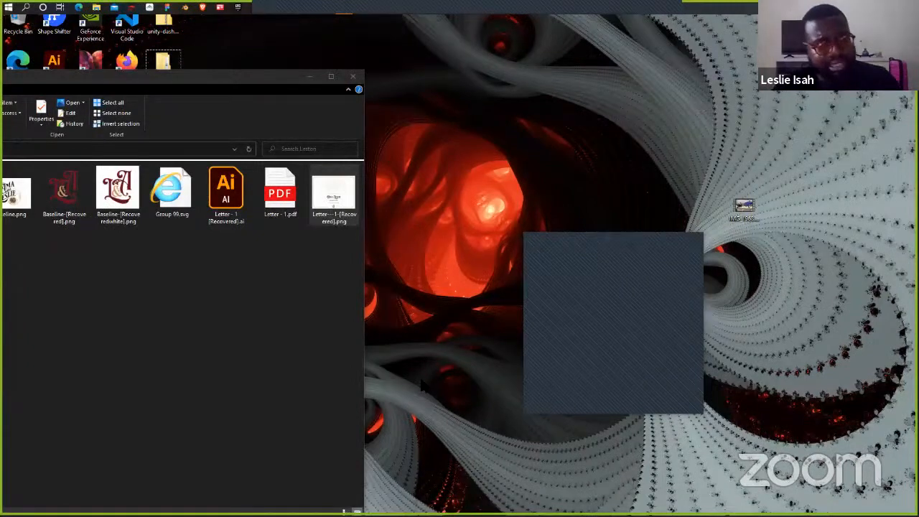
key("super+Tab")
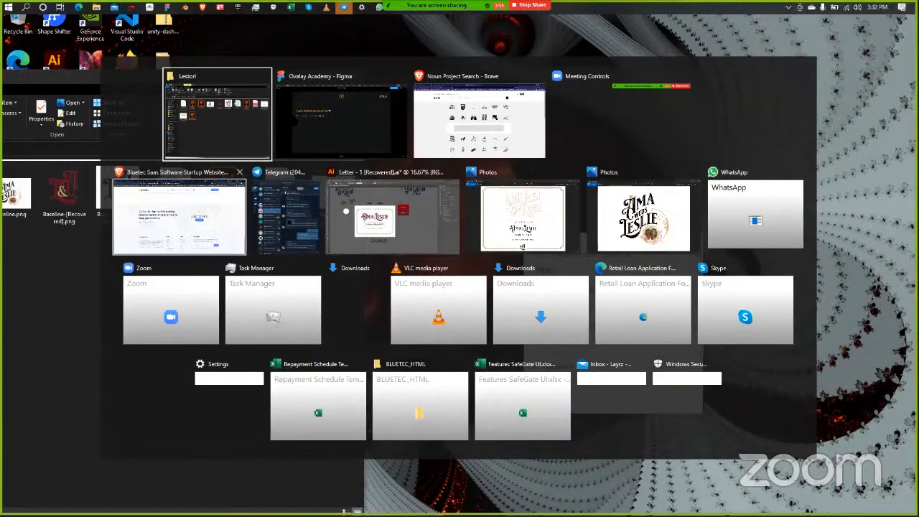
left_click(341, 118)
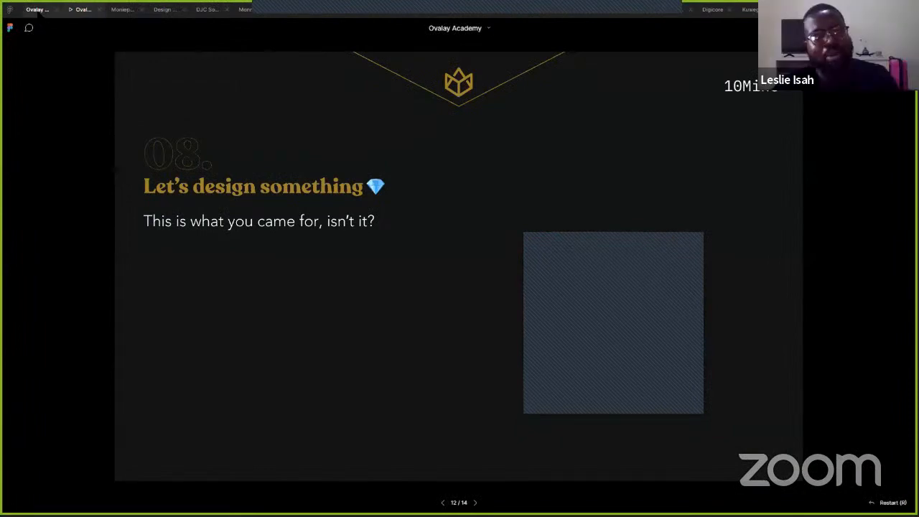
left_click(37, 9)
- Add a new page named Page 7 via Playground, then create a new blank design file
left_click(507, 194)
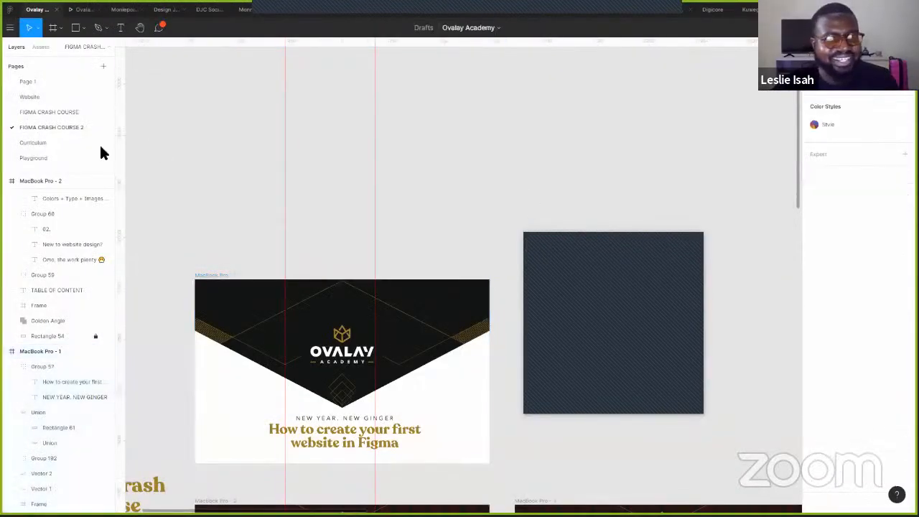
left_click(104, 160)
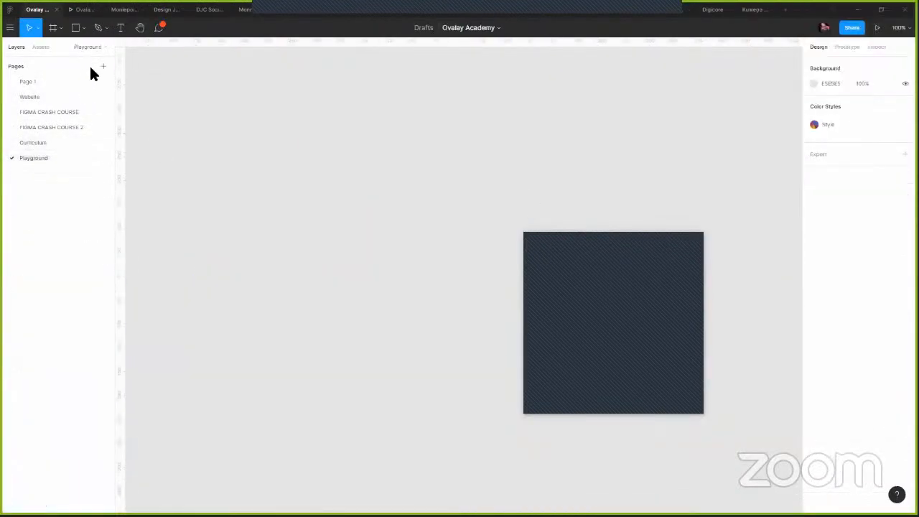
left_click(103, 66)
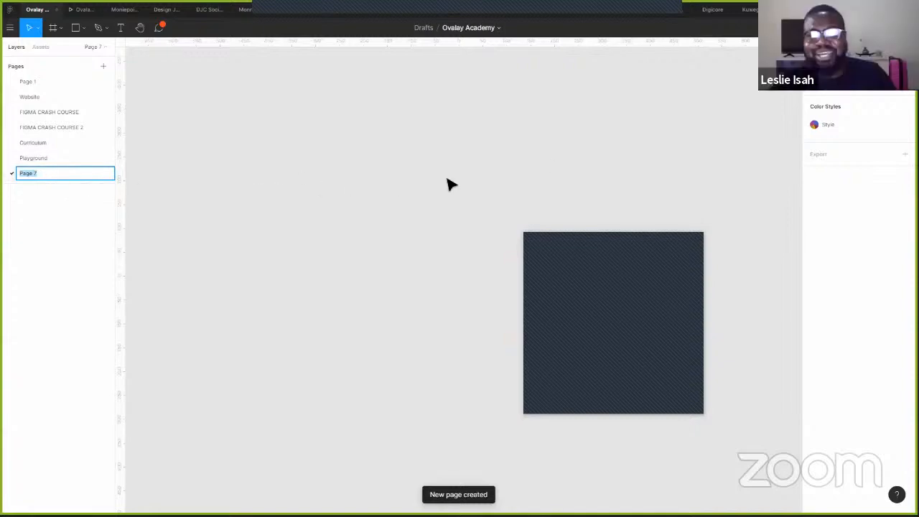
left_click(738, 88)
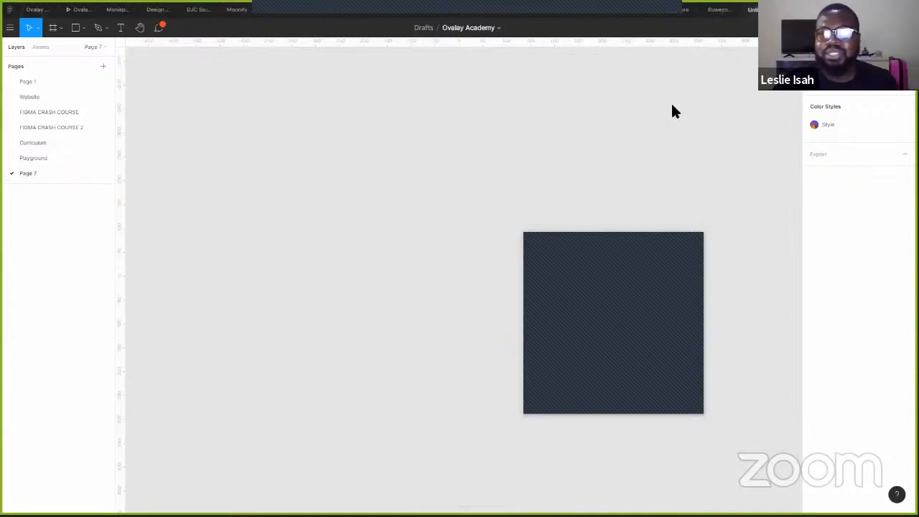
key("ctrl+n")
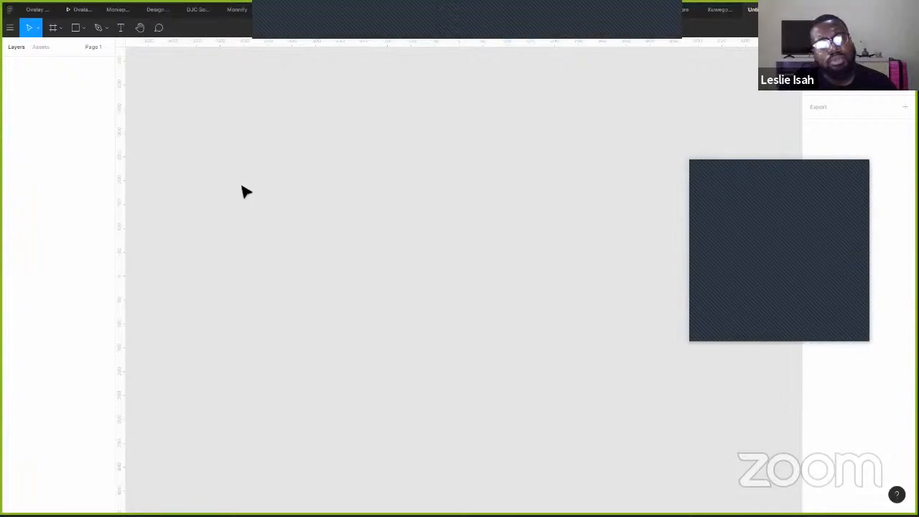
- Create a 1440×1024 Desktop frame from the presets, discarding a first attempt
left_click(57, 31)
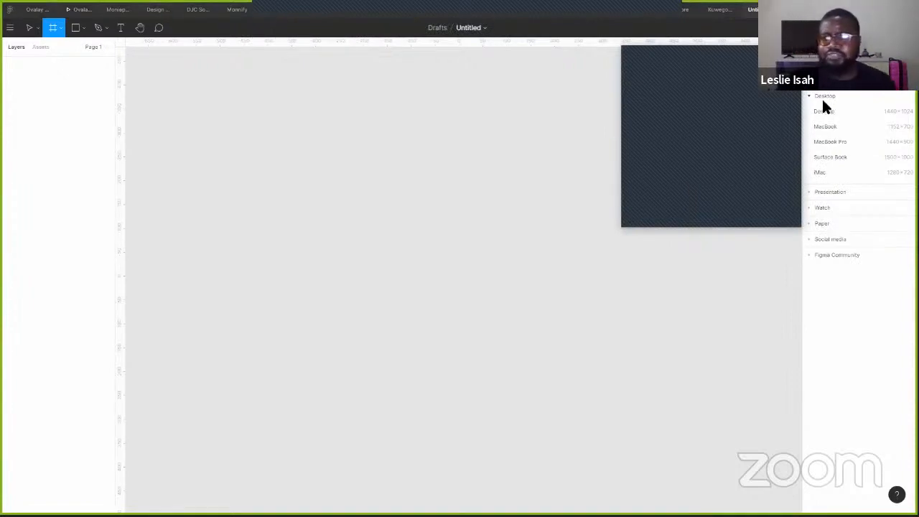
left_click(824, 112)
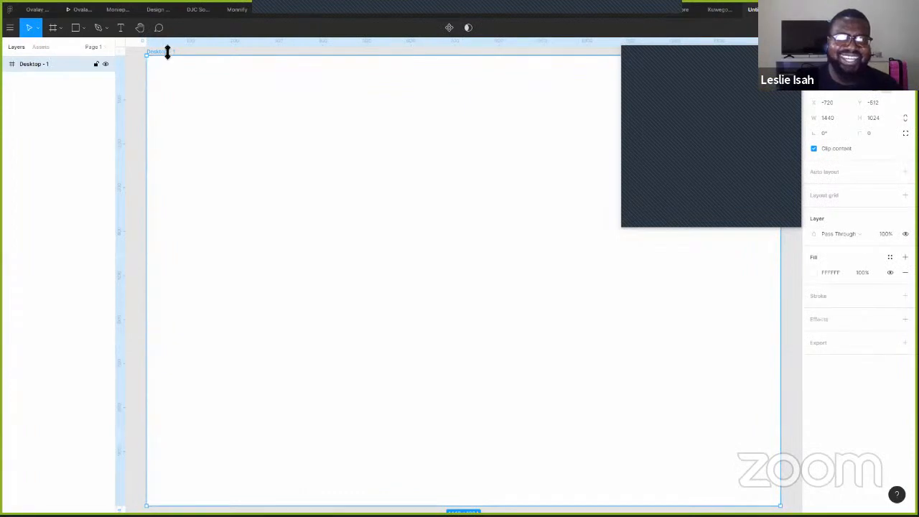
key("Delete")
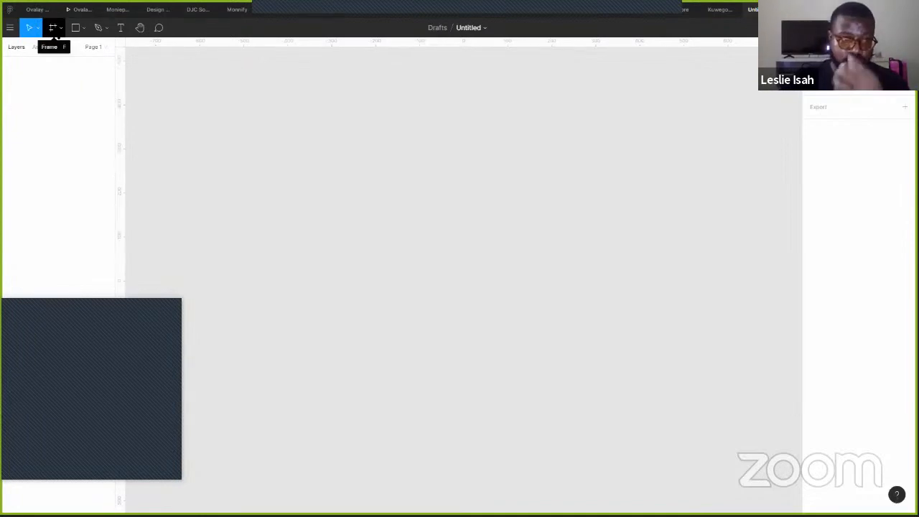
left_click(55, 30)
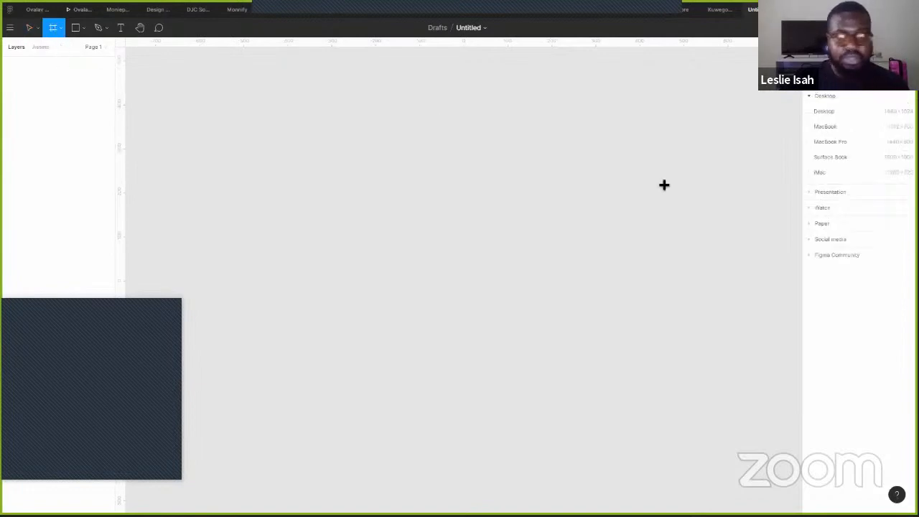
left_click(818, 98)
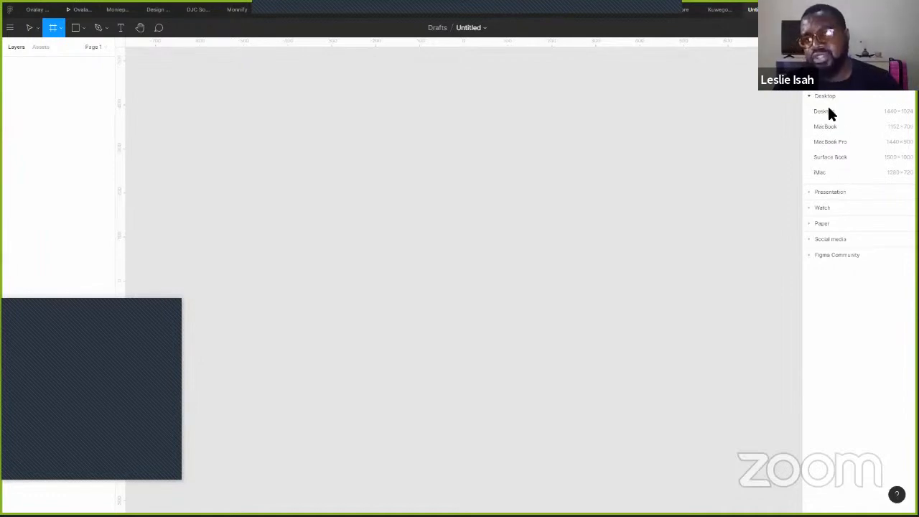
left_click(827, 109)
left_click(788, 113)
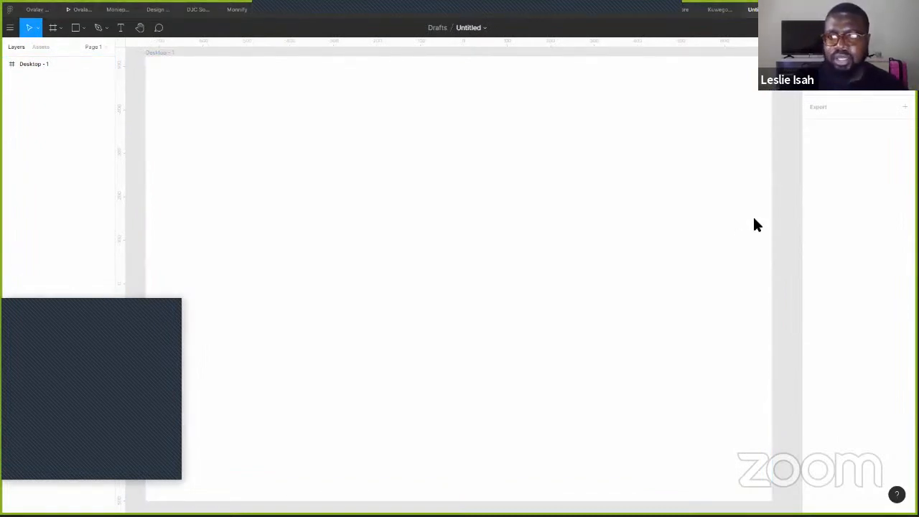
- Pan the canvas so empty space shows above the Desktop - 1 frame
left_click(274, 132)
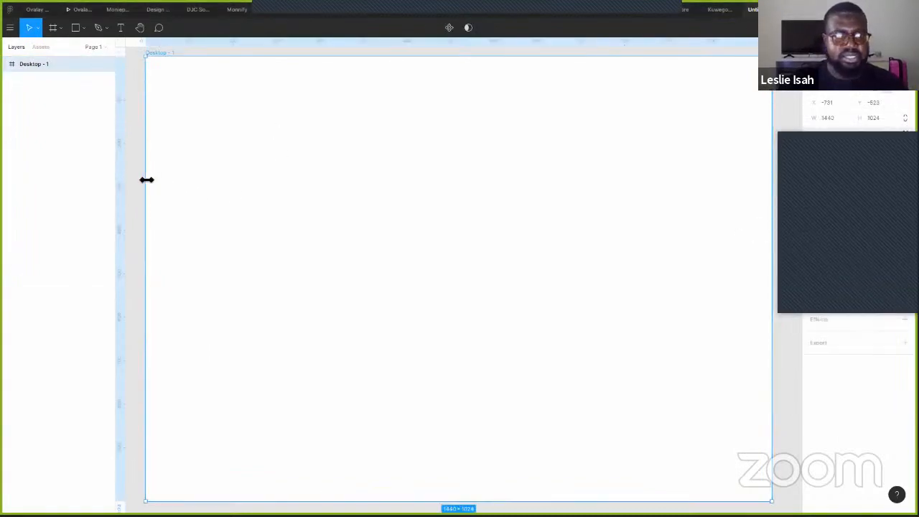
scroll(136, 188, "down", 3)
scroll(138, 189, "up", 3)
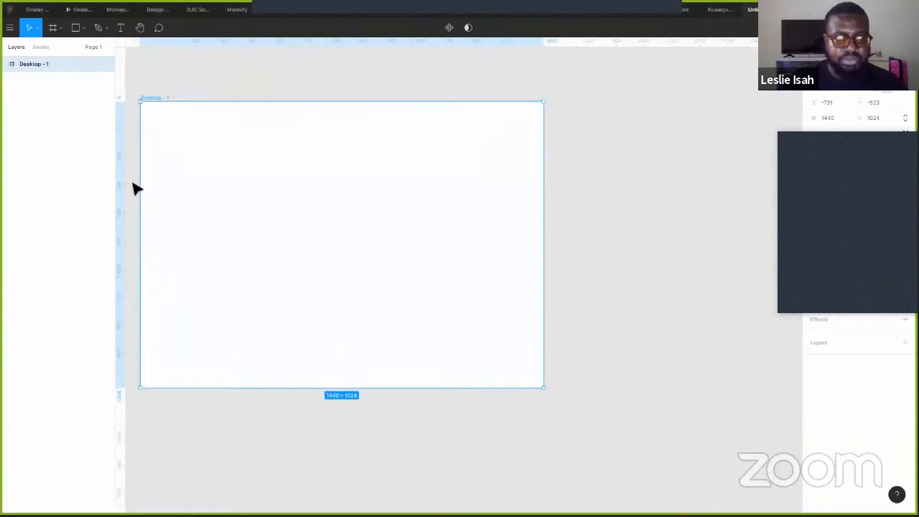
left_click_drag(263, 134, 302, 142)
left_click(261, 77)
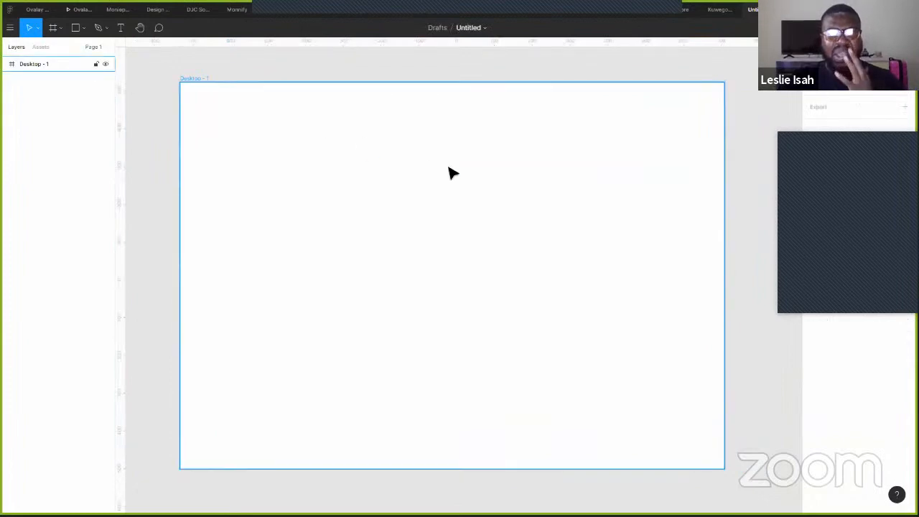
left_click_drag(521, 177, 553, 423)
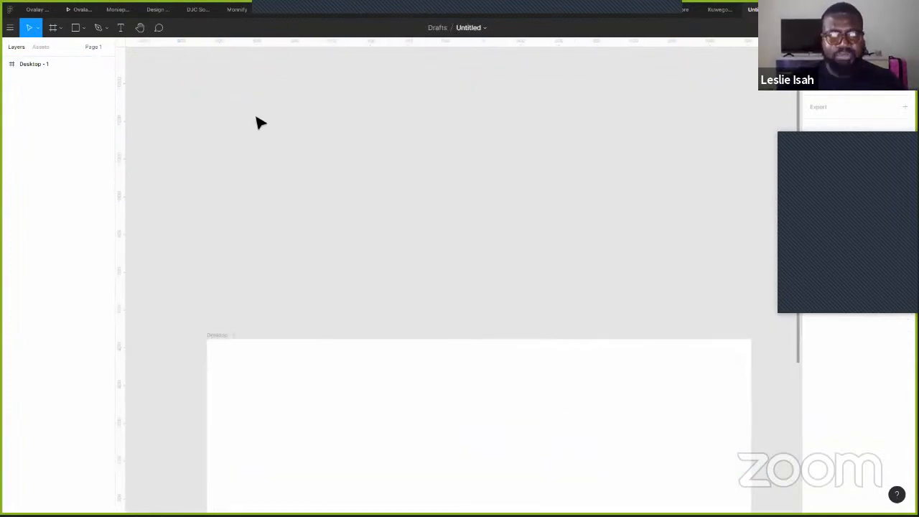
- Add a text outline above the frame: Header, Logo, Title/Imagery, Menu/Navigation, 'How We mee'
key("t")
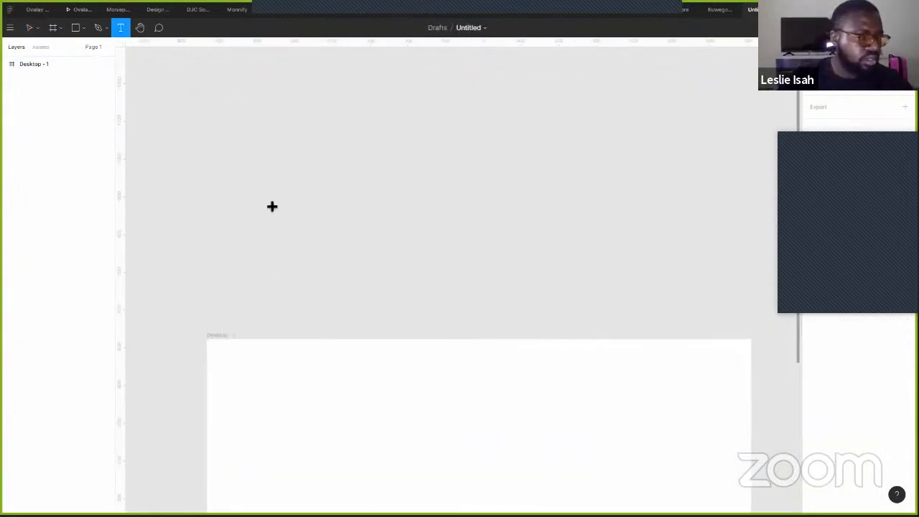
left_click(294, 165)
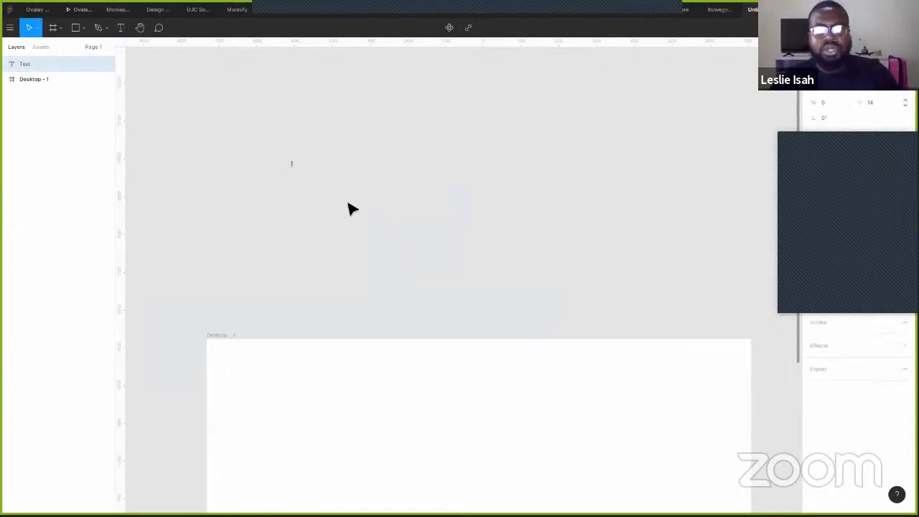
scroll(310, 181, "up", 2)
scroll(310, 181, "up", 2)
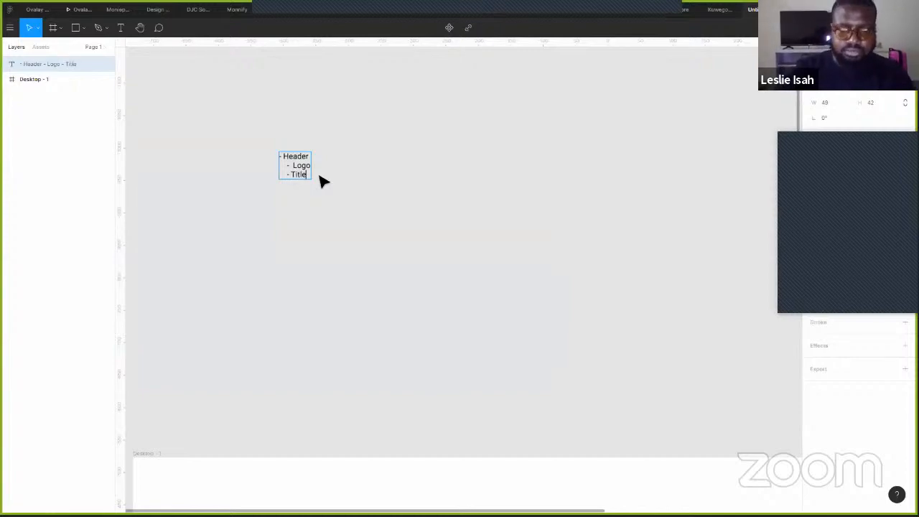
type("/Image")
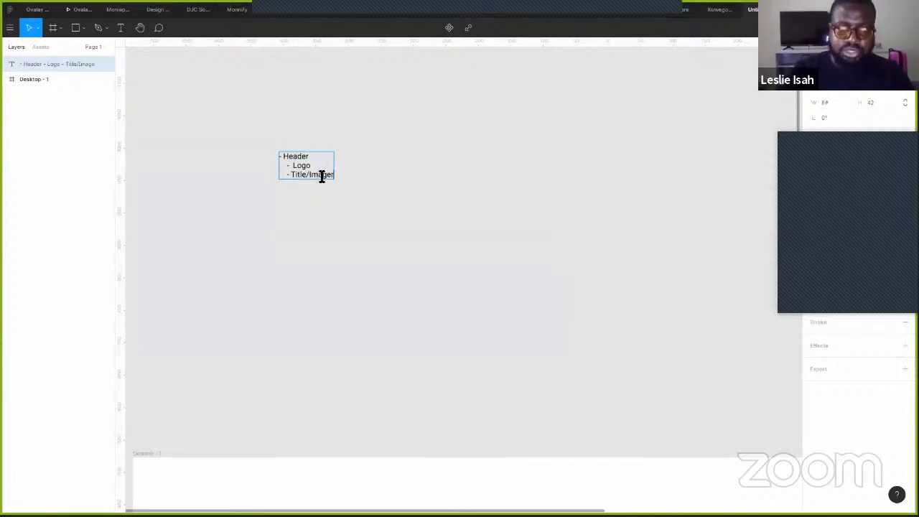
type("ry")
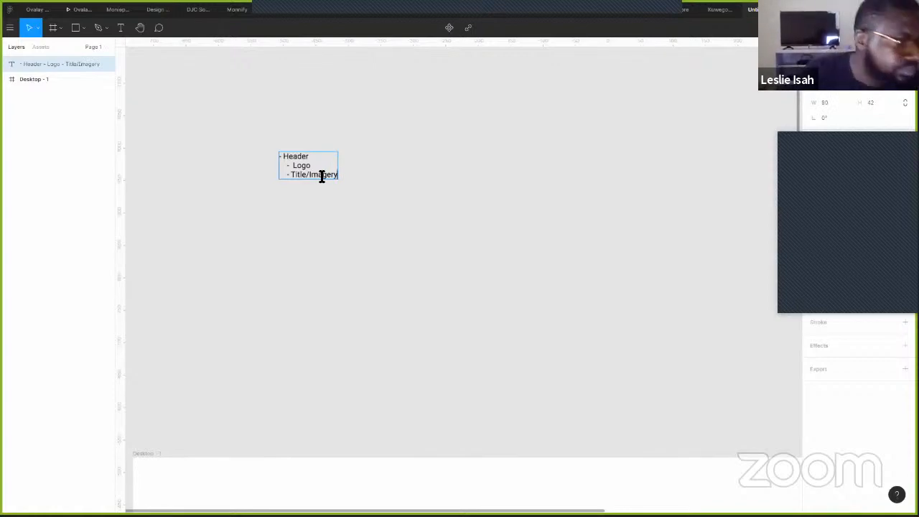
key("Return")
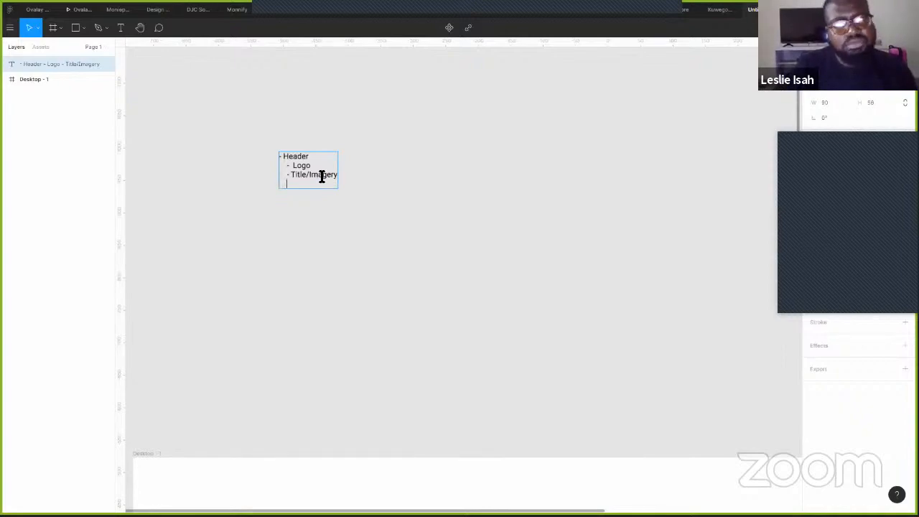
type("- Menu/")
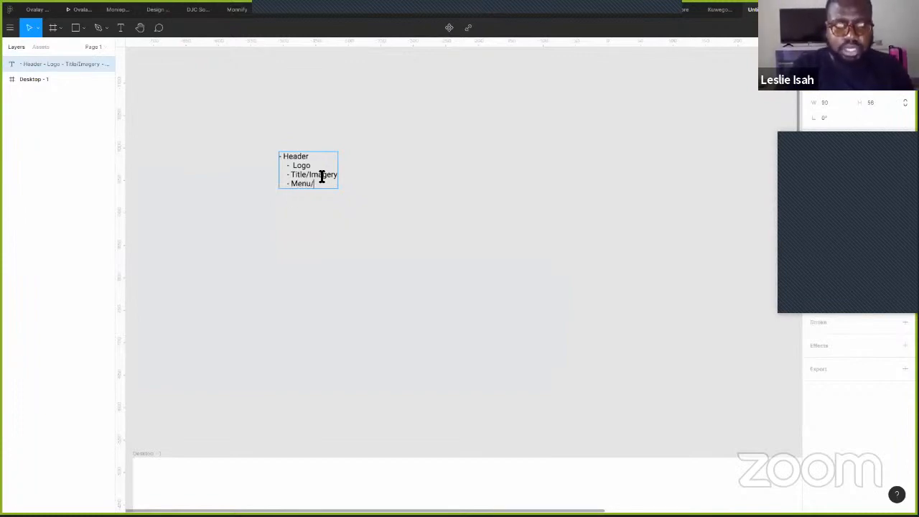
type("Navigation")
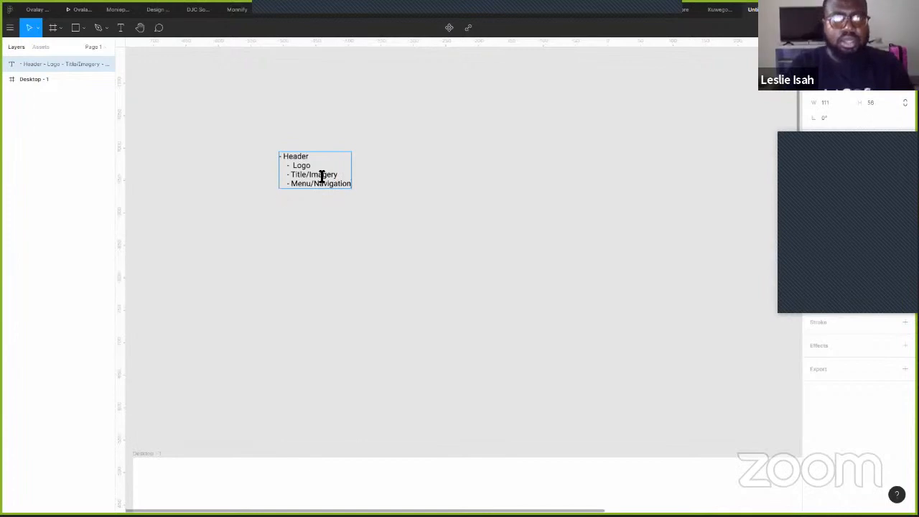
key("Return")
key("Return")
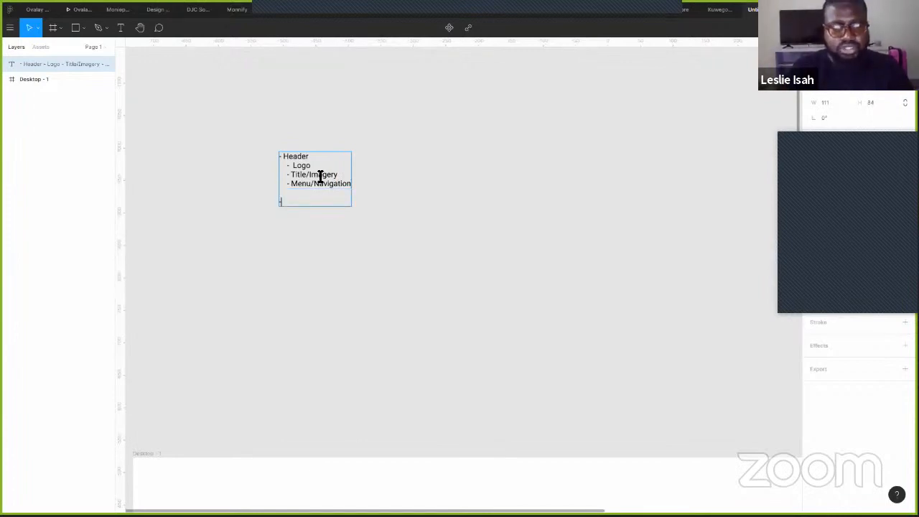
type("- H")
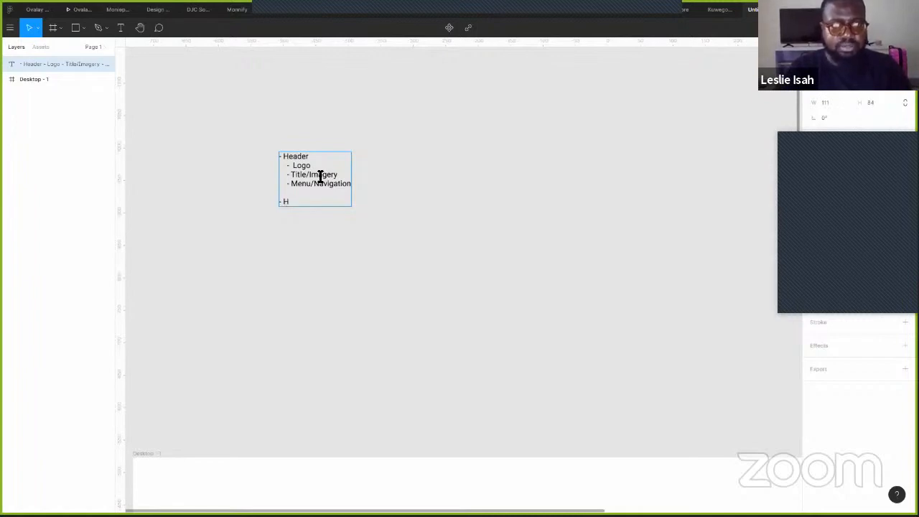
type("ow We mee")
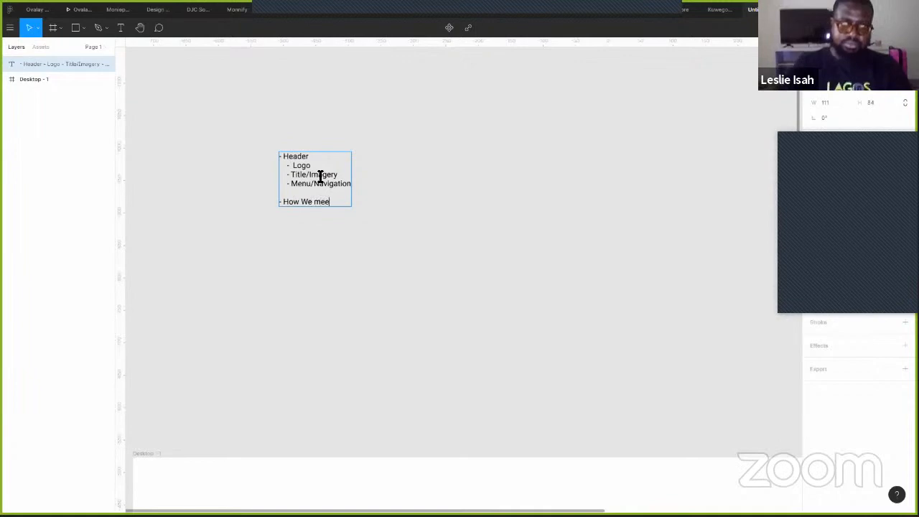
- Complete 'How We met' with bullets 'Talk about Her' and 'Talk about him'
key("BackSpace")
type("t")
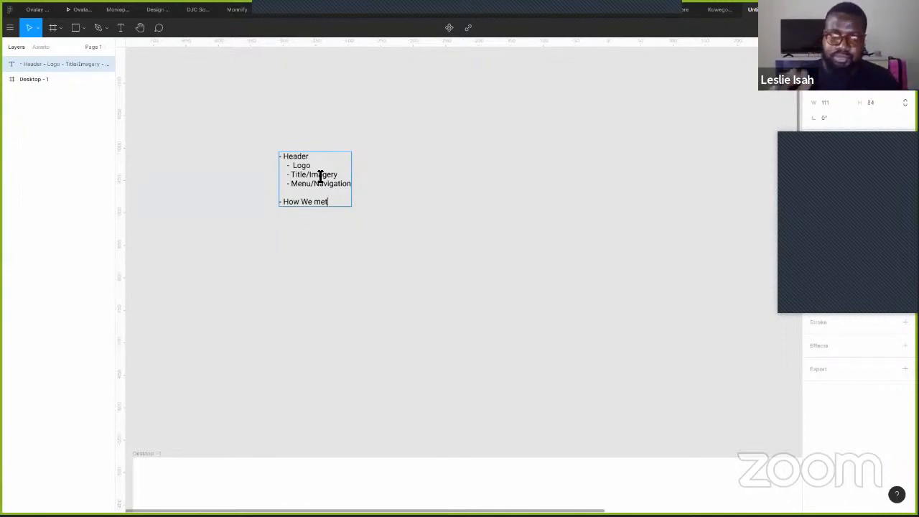
key("Return")
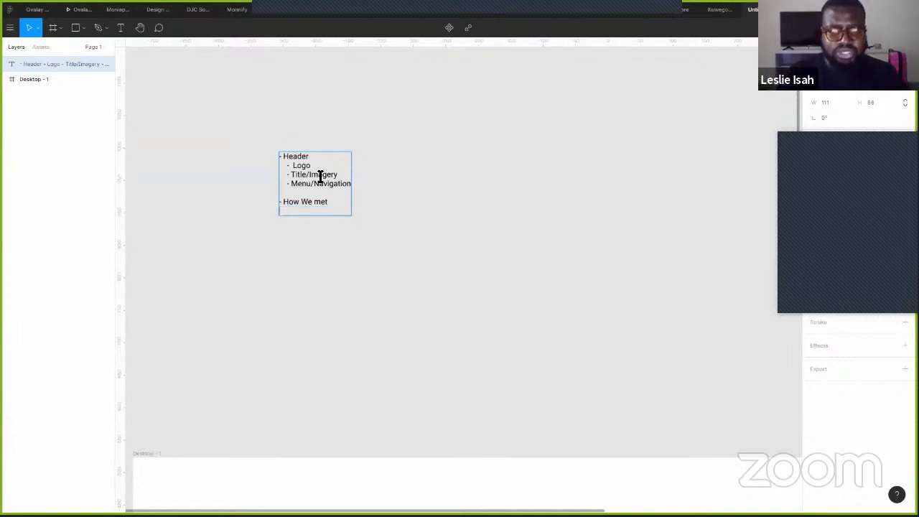
type("-")
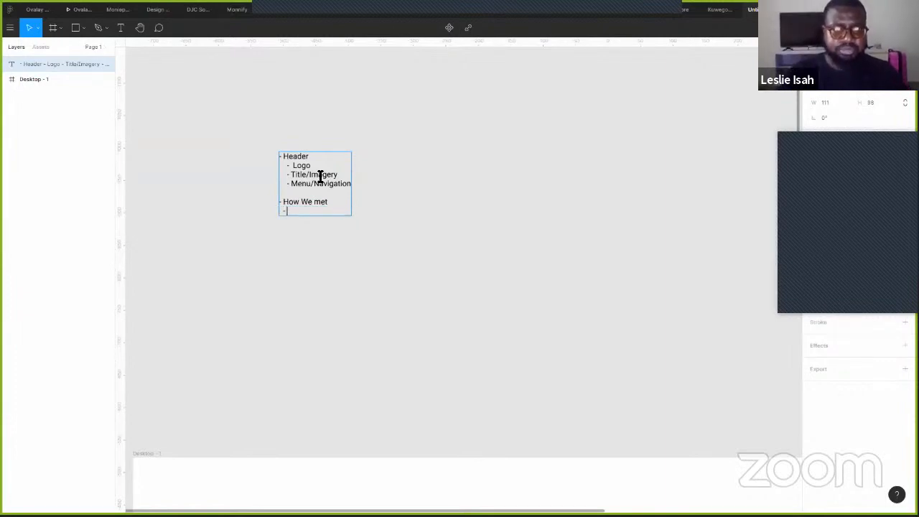
type(" Talk about ")
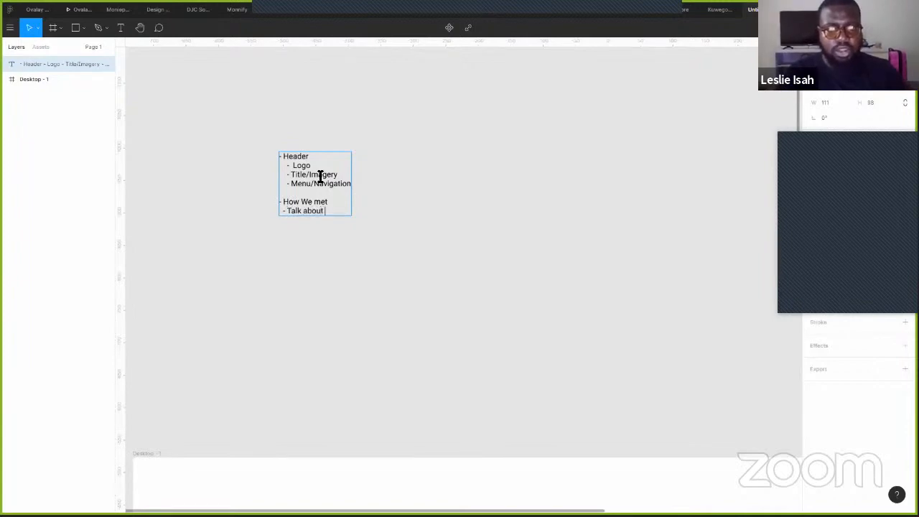
type("Her")
key("Return")
type("- Tal")
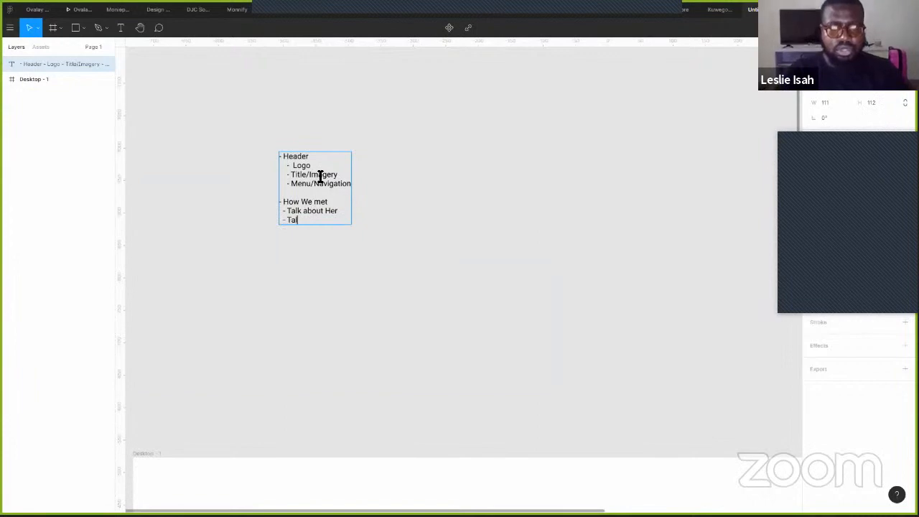
type("k about him")
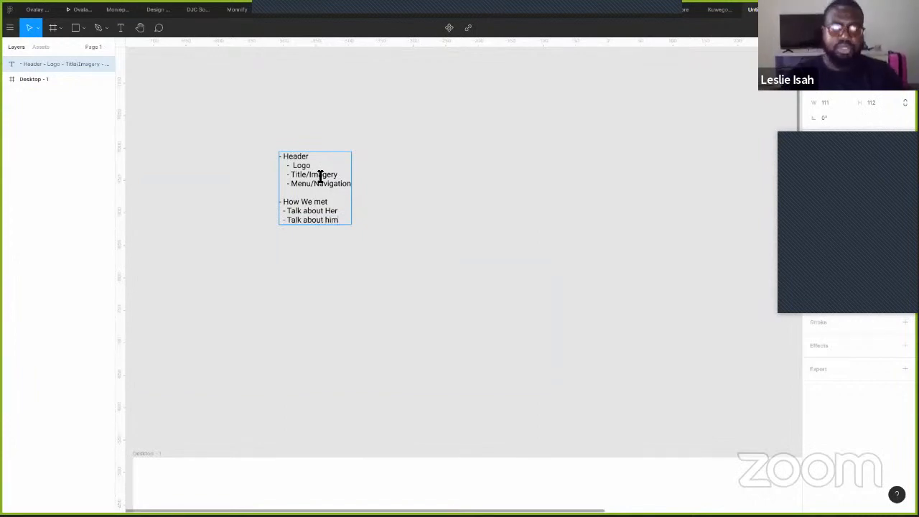
- Add a Save the Date section with Gift Registry and Invitation/RSVP, then a Contact line
key("Return")
key("Return")
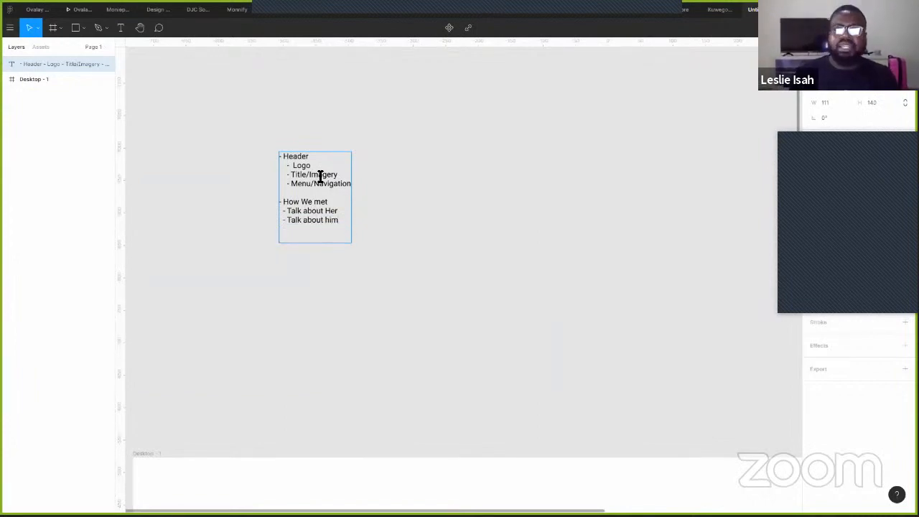
type("Save the Date")
key("Return")
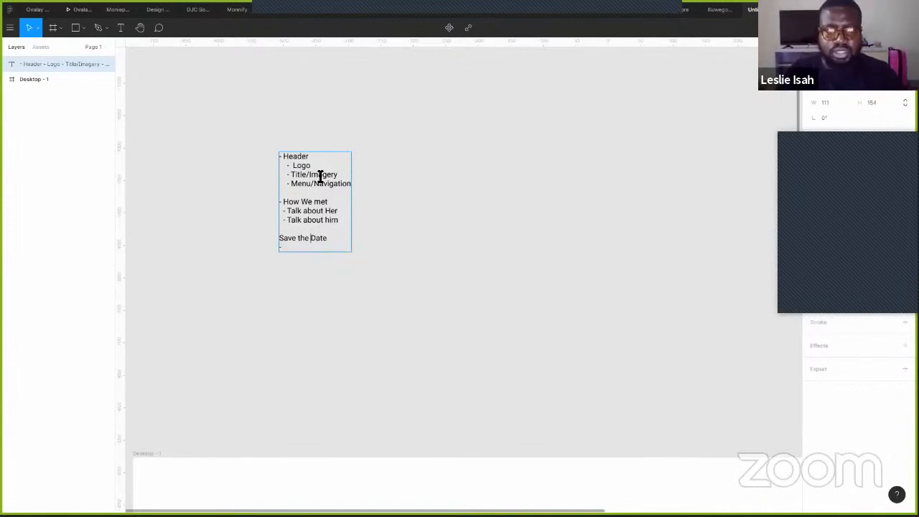
type("-")
key("Left")
key("Left")
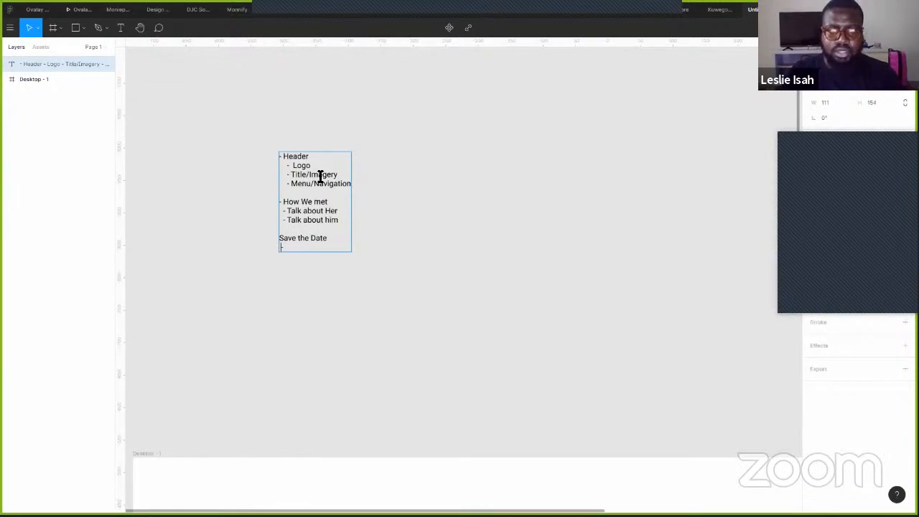
key("End")
type("Gift Registry")
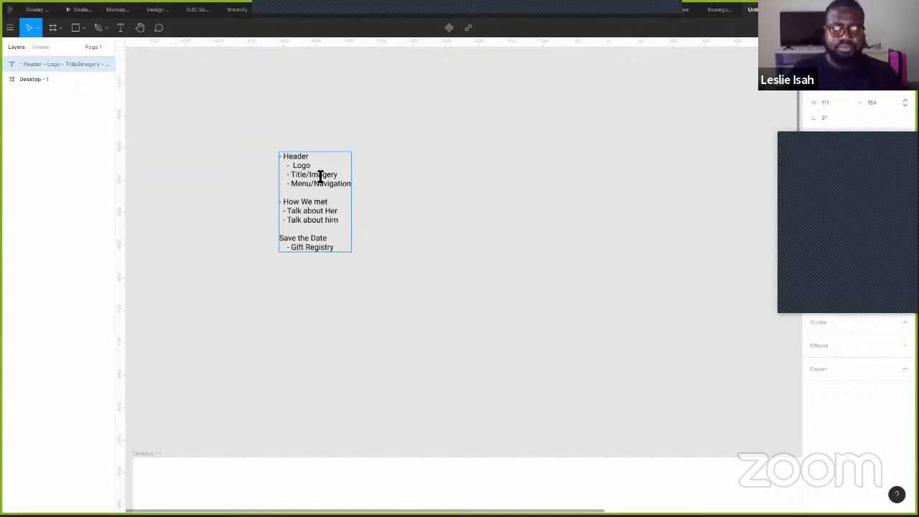
key("Return")
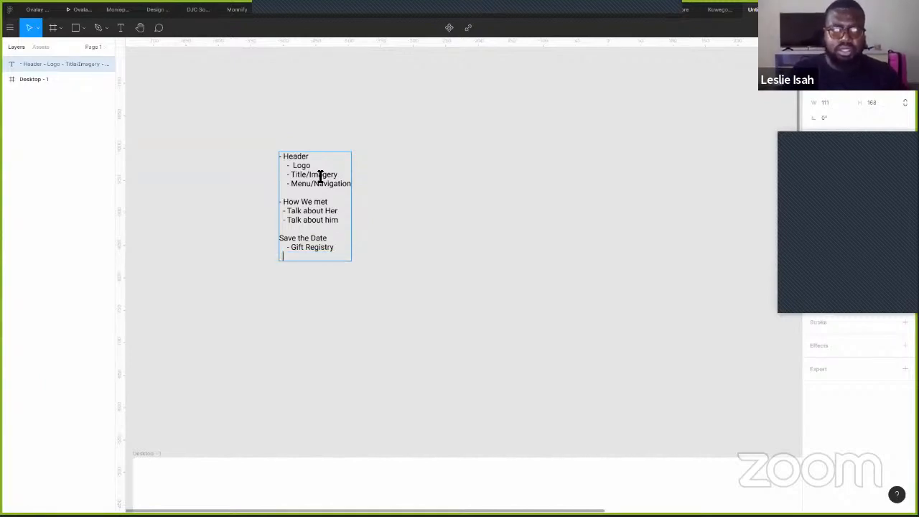
type("-")
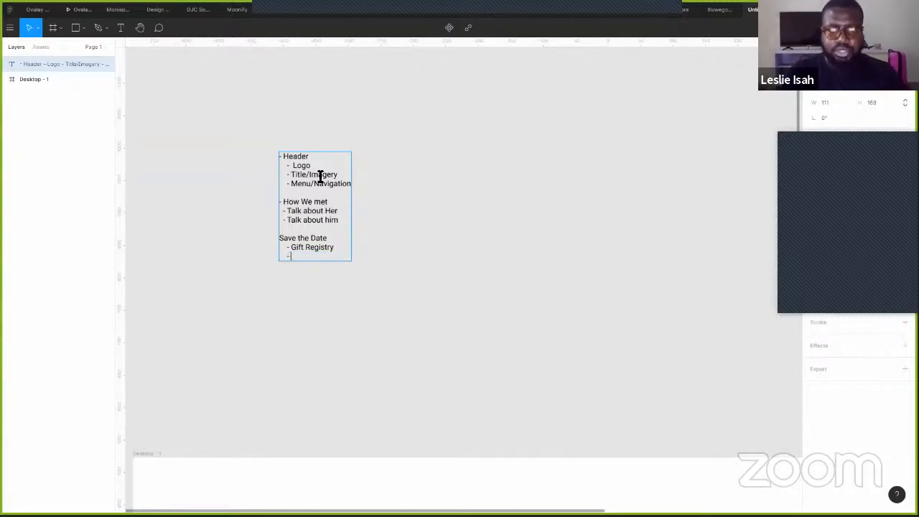
type(" Invitat")
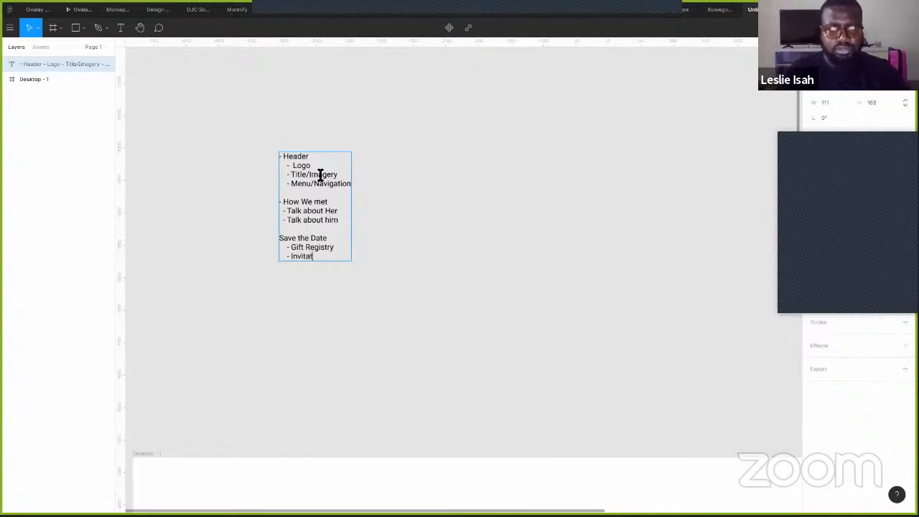
type("ion/RSVP")
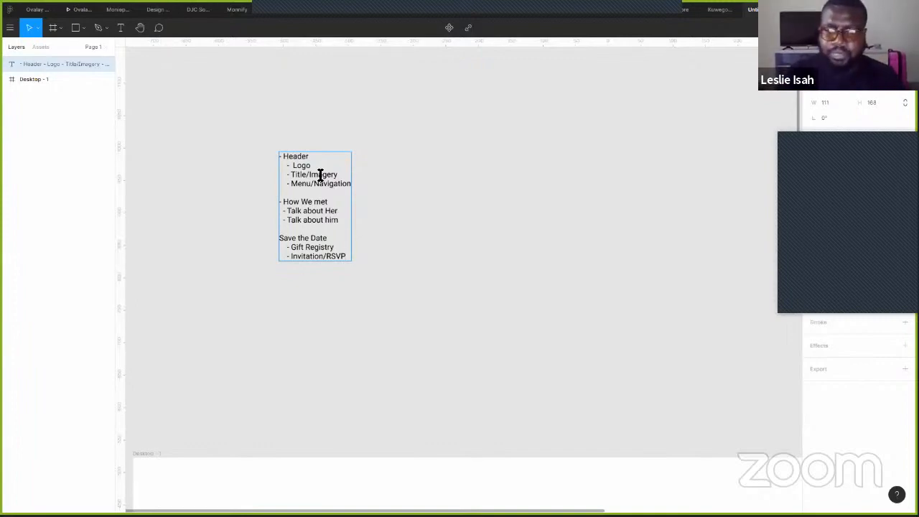
key("Return")
key("Return")
type("Contact")
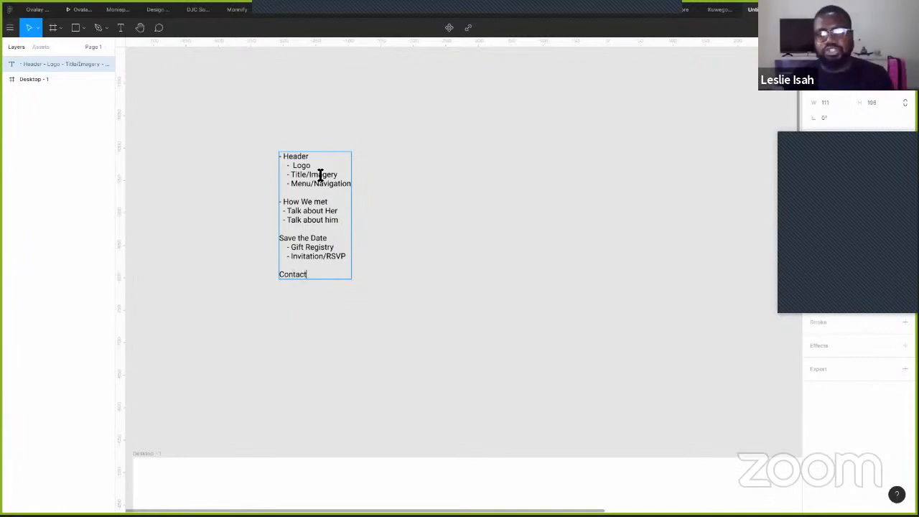
- Finish the outline text and stretch the Desktop - 1 frame taller
key("Escape")
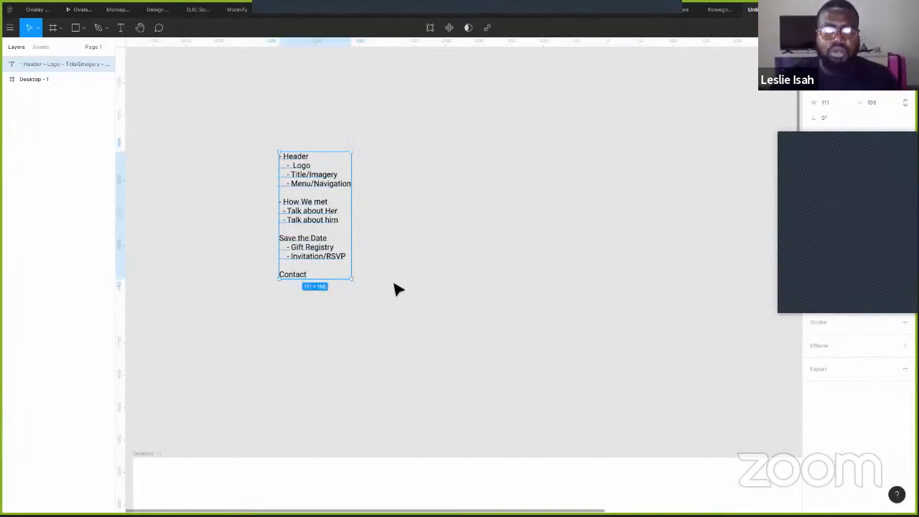
scroll(398, 282, "down", 3)
left_click_drag(433, 289, 371, 115)
left_click(414, 258)
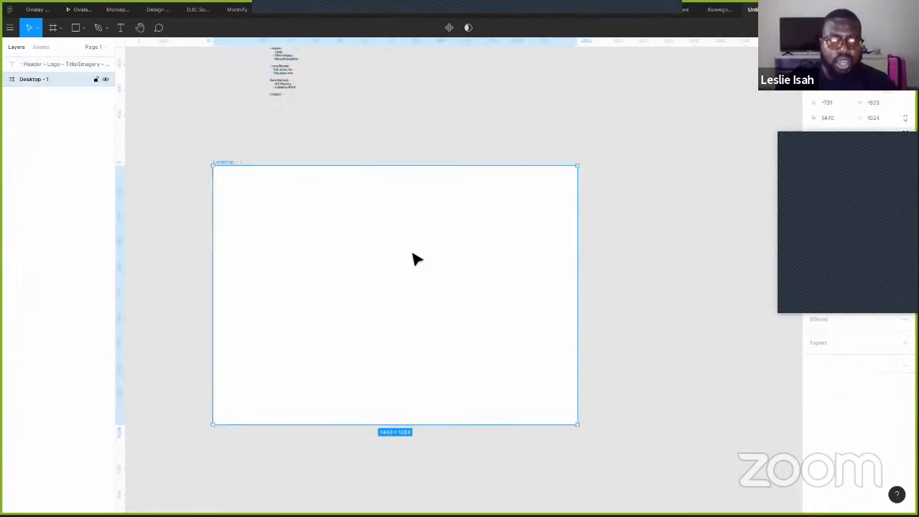
left_click_drag(376, 424, 362, 474)
left_click(603, 271)
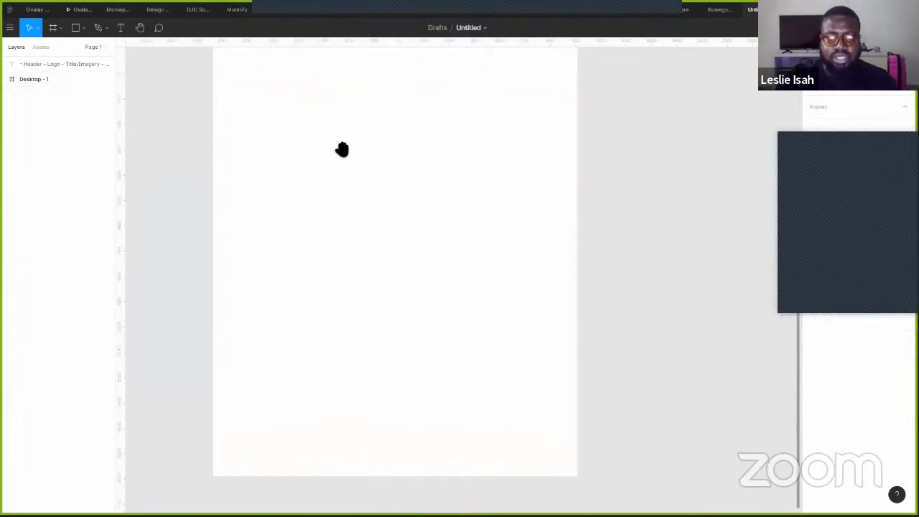
- Place a vertical ruler guide down the centre of the Desktop frame
left_click_drag(340, 150, 300, 294)
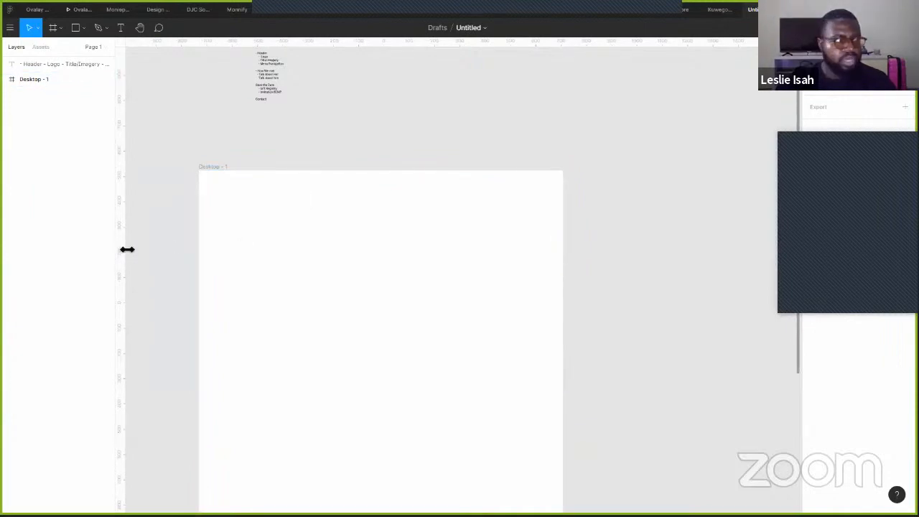
left_click_drag(127, 249, 104, 380)
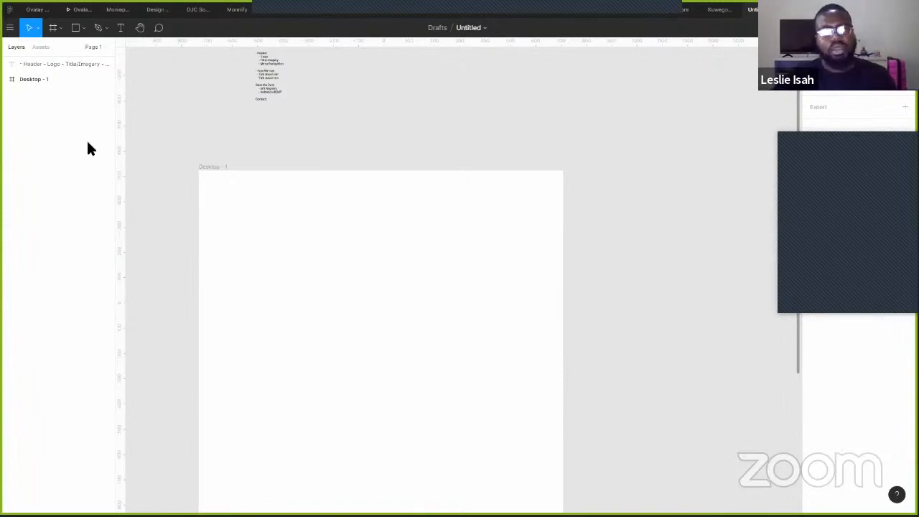
left_click_drag(127, 209, 381, 353)
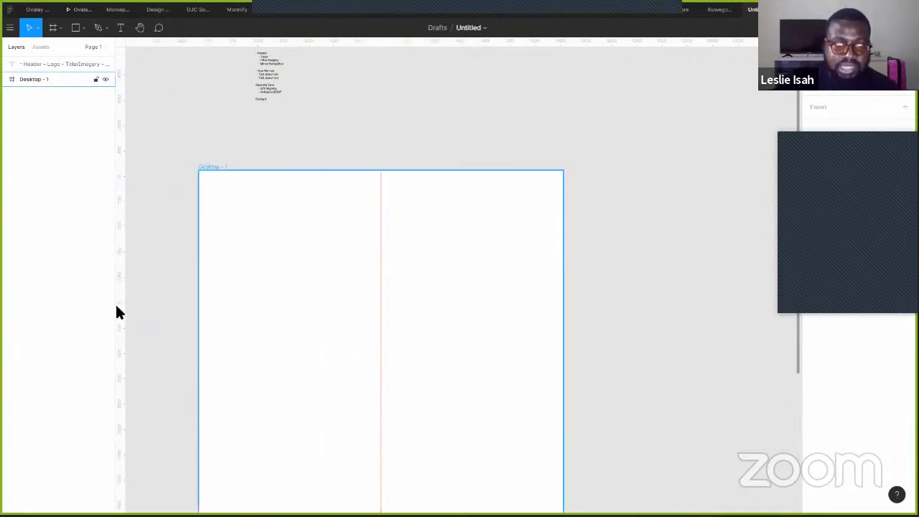
- Add vertical guides marking the left and right margins of Desktop - 1
left_click_drag(126, 336, 223, 333)
left_click_drag(124, 344, 546, 358)
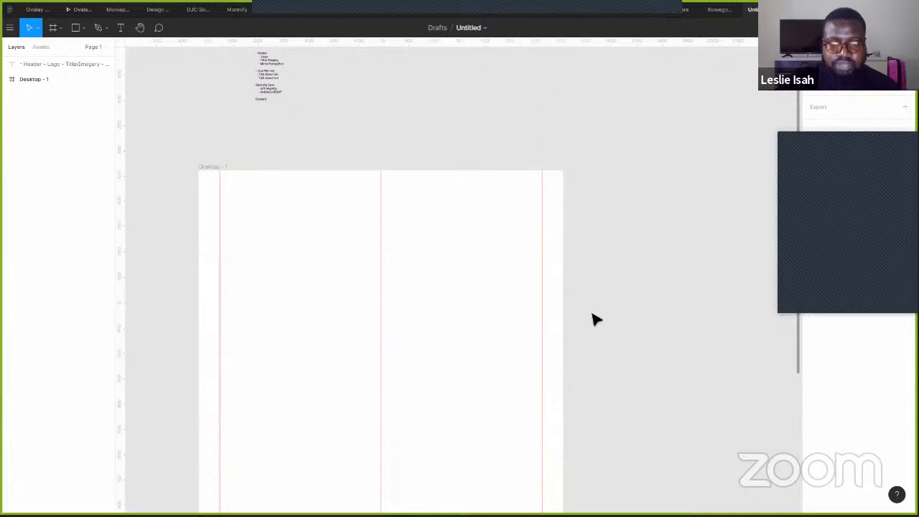
scroll(593, 318, "down", 3)
scroll(593, 318, "down", 2)
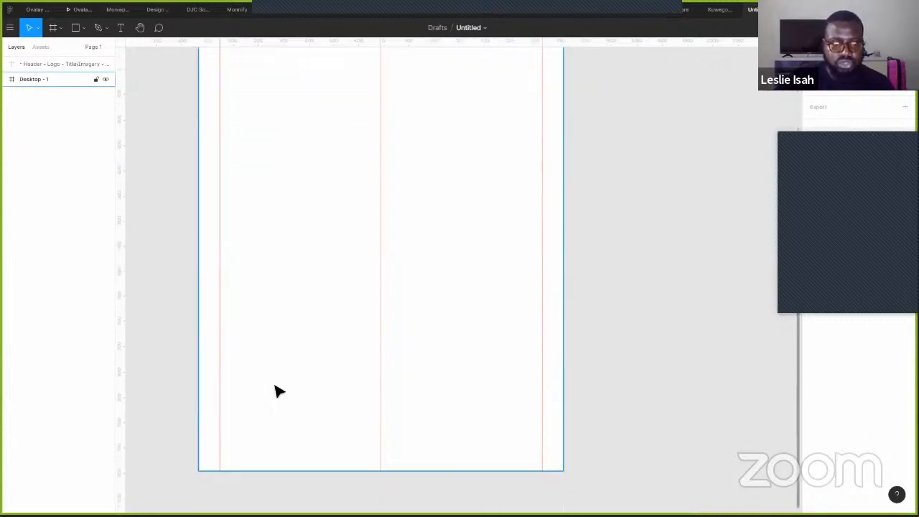
scroll(258, 398, "up", 5)
scroll(240, 388, "up", 2)
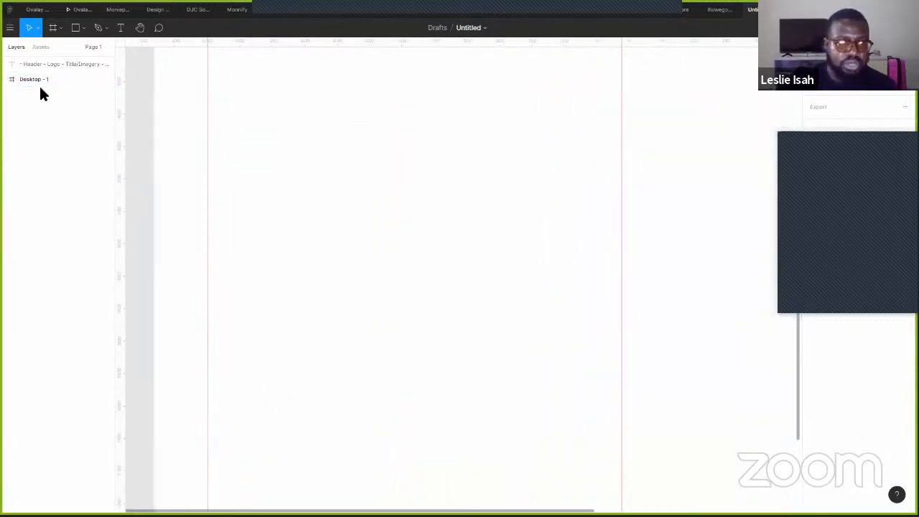
key("r")
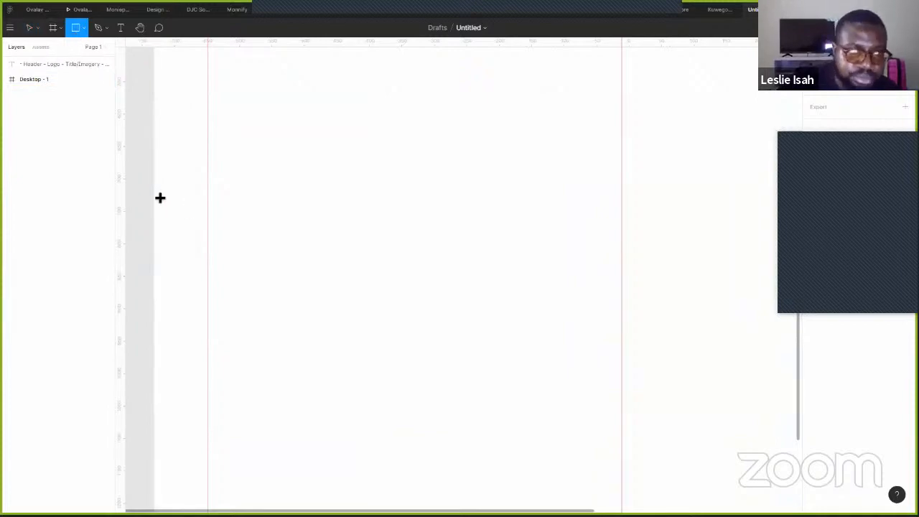
mouse_move(155, 194)
left_mouse_down()
mouse_move(179, 217)
mouse_move(186, 247)
left_mouse_up()
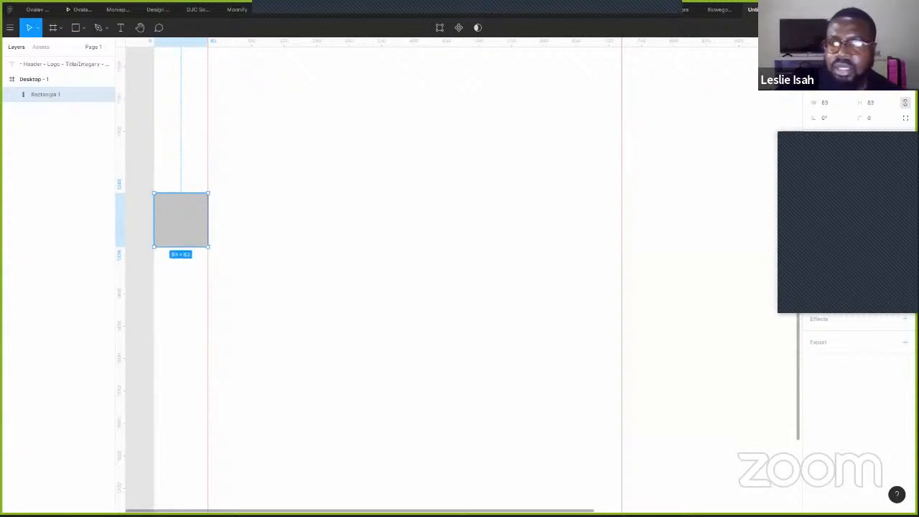
left_click(843, 64)
left_click_drag(662, 205, 145, 220)
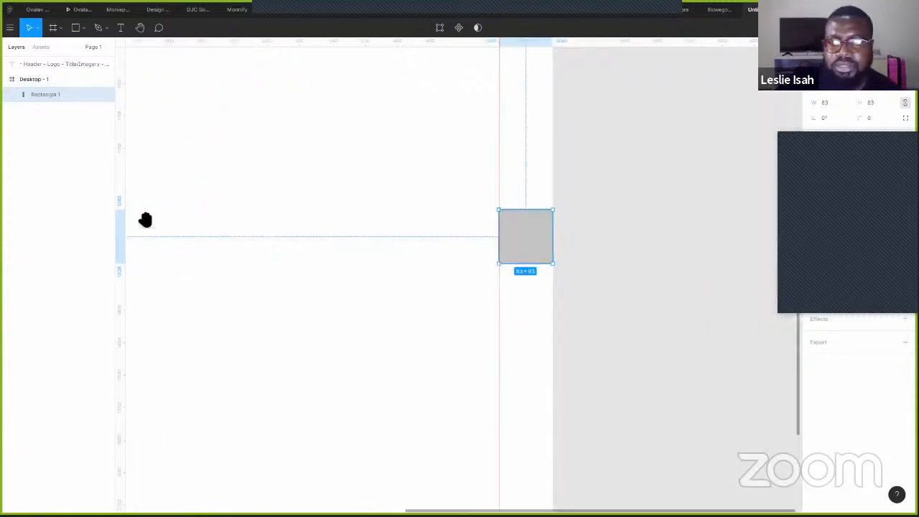
left_click(565, 248)
left_click_drag(535, 235, 685, 173)
left_click(607, 280)
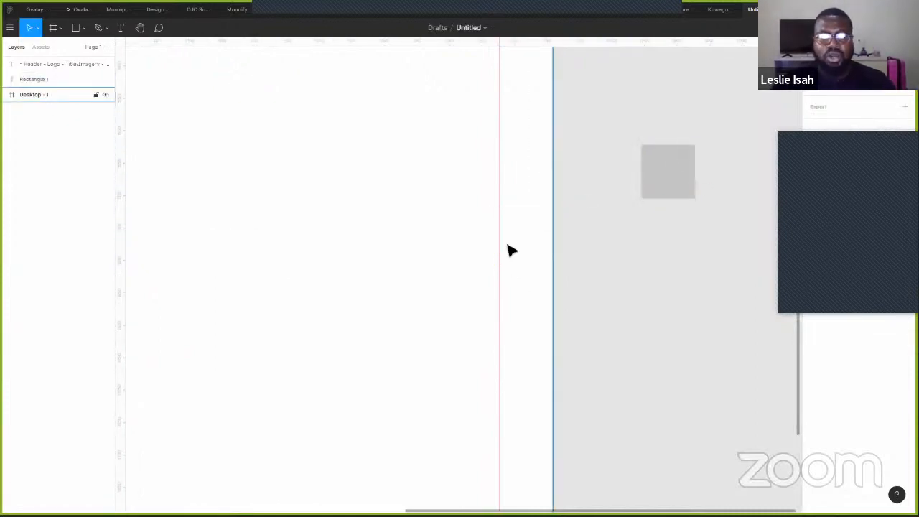
scroll(507, 233, "down", 5)
left_click_drag(475, 171, 562, 322)
left_click_drag(631, 371, 606, 227)
left_click_drag(509, 206, 507, 309)
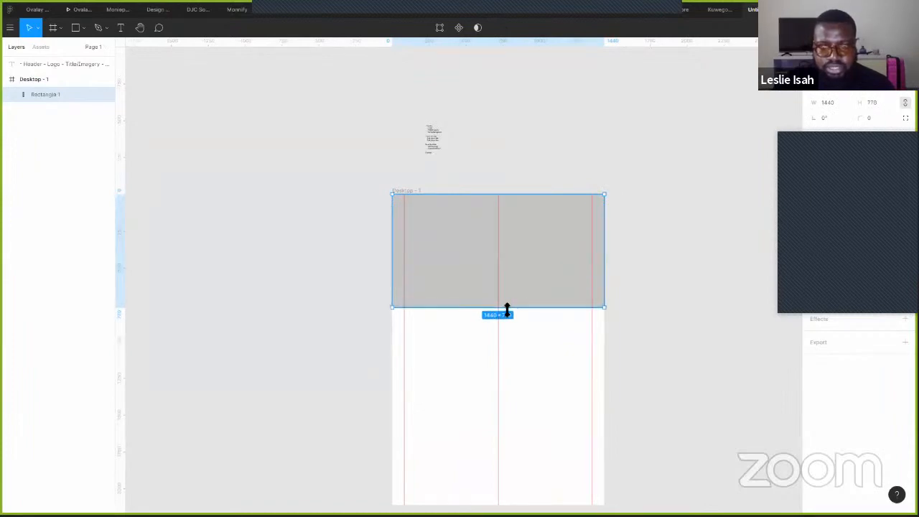
left_click(627, 168)
scroll(534, 266, "up", 5)
scroll(532, 268, "up", 1)
left_click(523, 279)
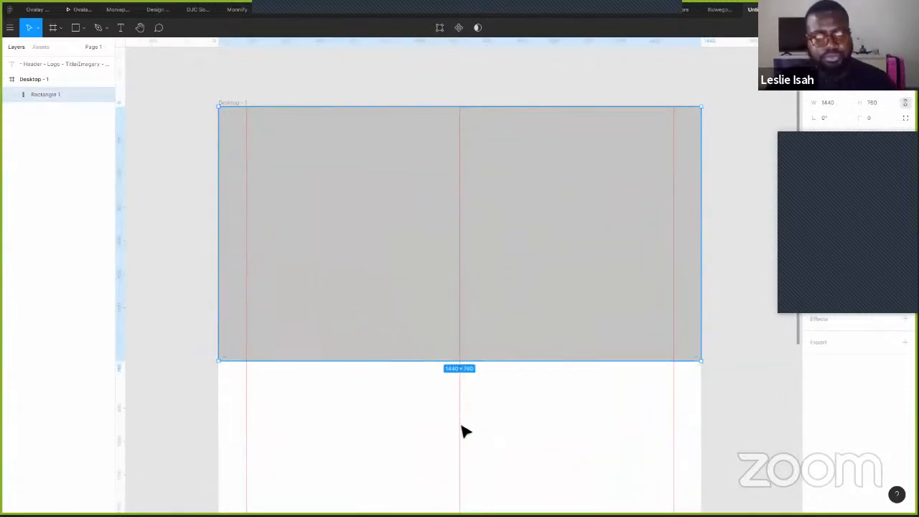
left_click(493, 426)
left_click_drag(530, 447, 486, 272)
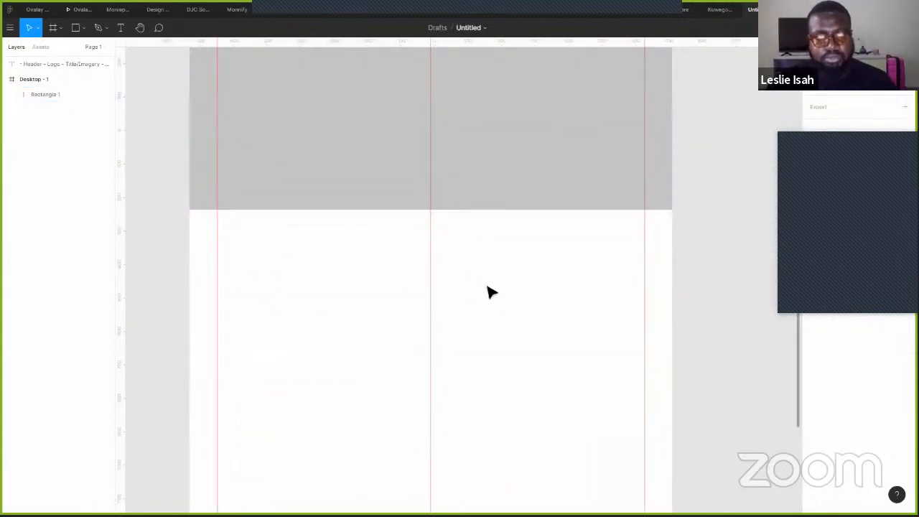
left_click_drag(334, 146, 329, 320)
scroll(395, 337, "up", 3)
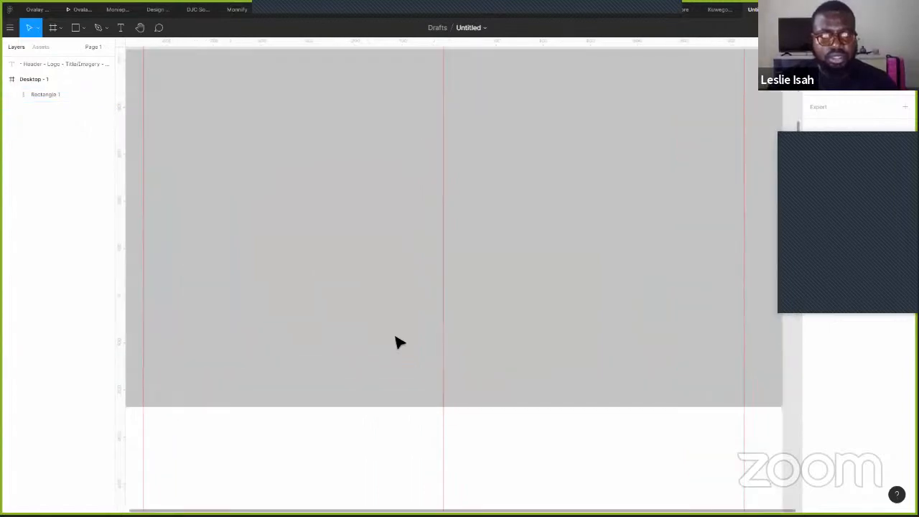
left_click_drag(590, 206, 614, 281)
left_click(427, 208)
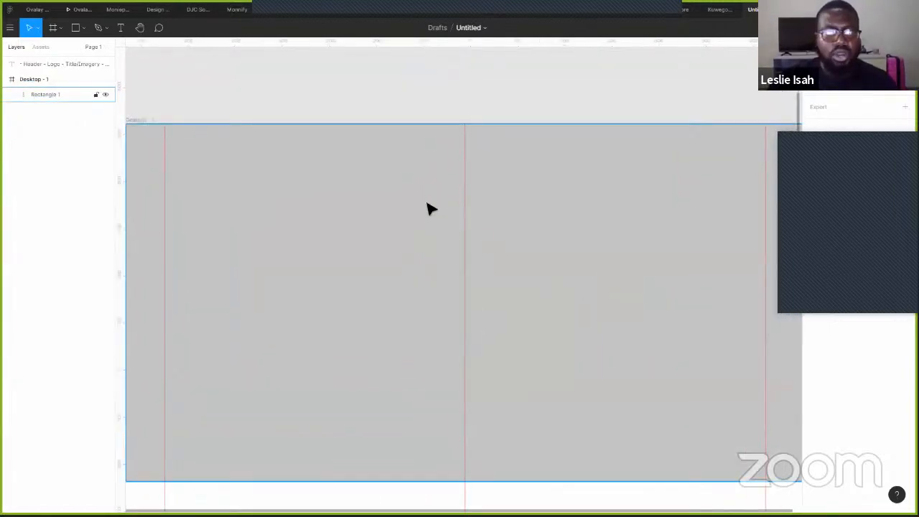
left_click_drag(390, 251, 390, 206)
left_click(445, 54)
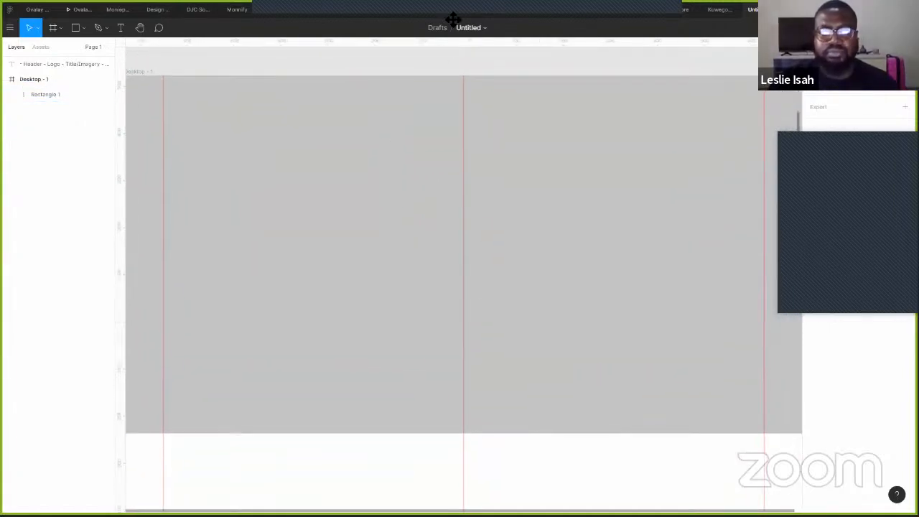
left_click(586, 151)
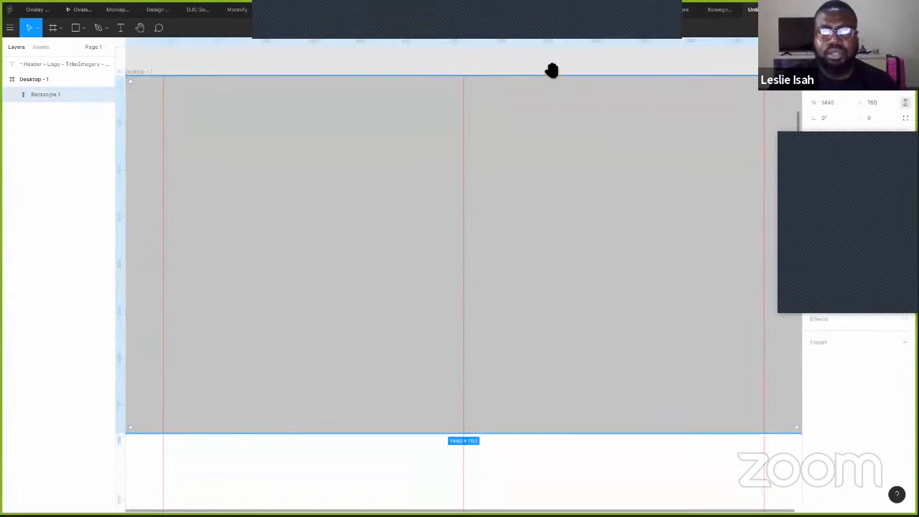
left_click_drag(550, 70, 553, 108)
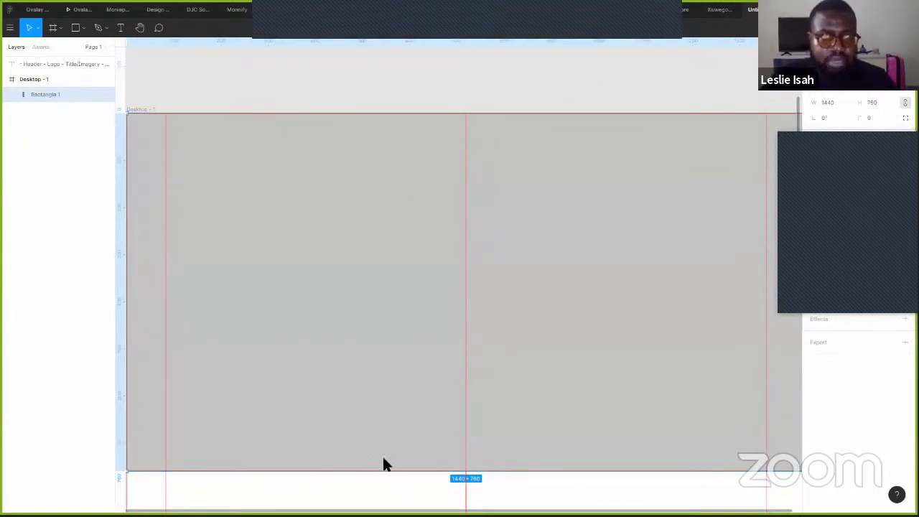
key("alt+Tab")
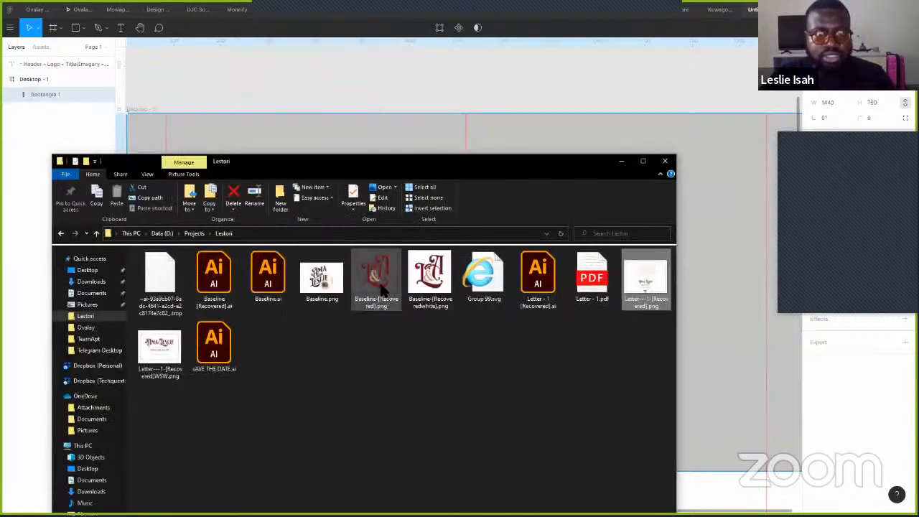
- Browse the Lestori project folder, then bring the Letter - 1 Illustrator design to the front
left_click(376, 302)
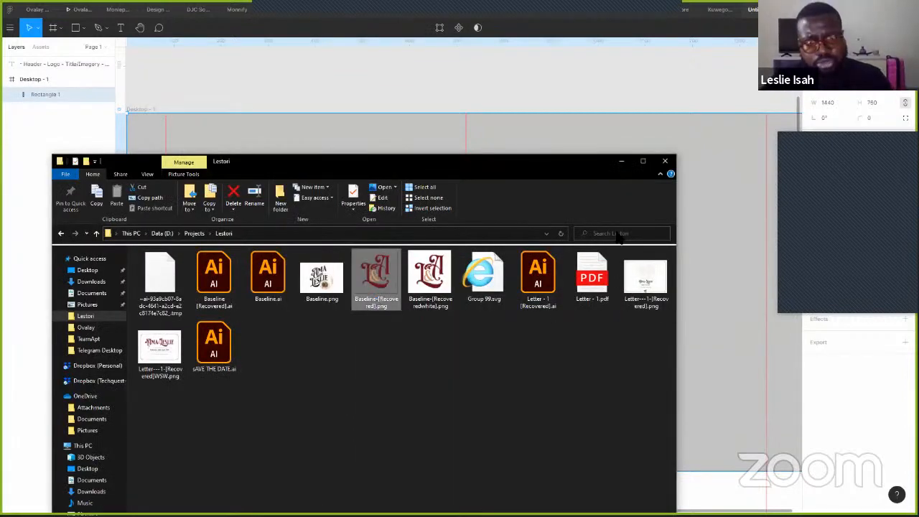
left_click_drag(388, 161, 276, 99)
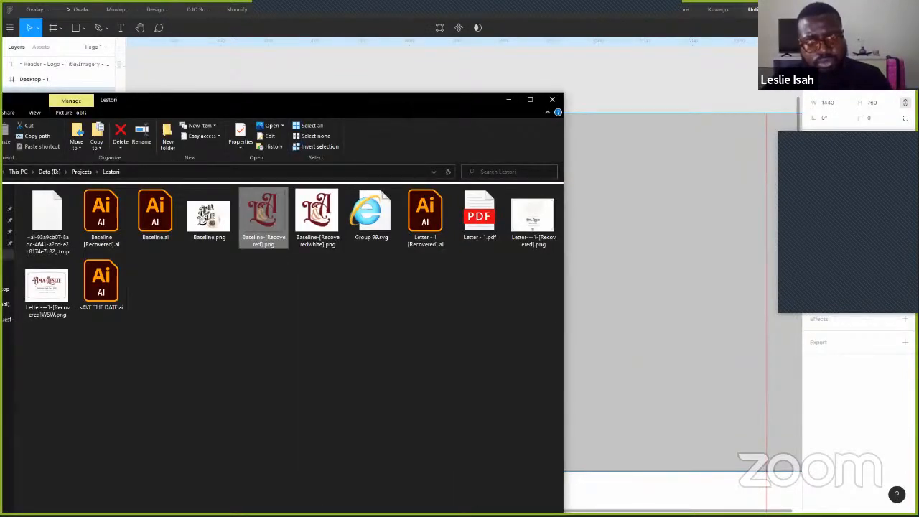
key("super+Tab")
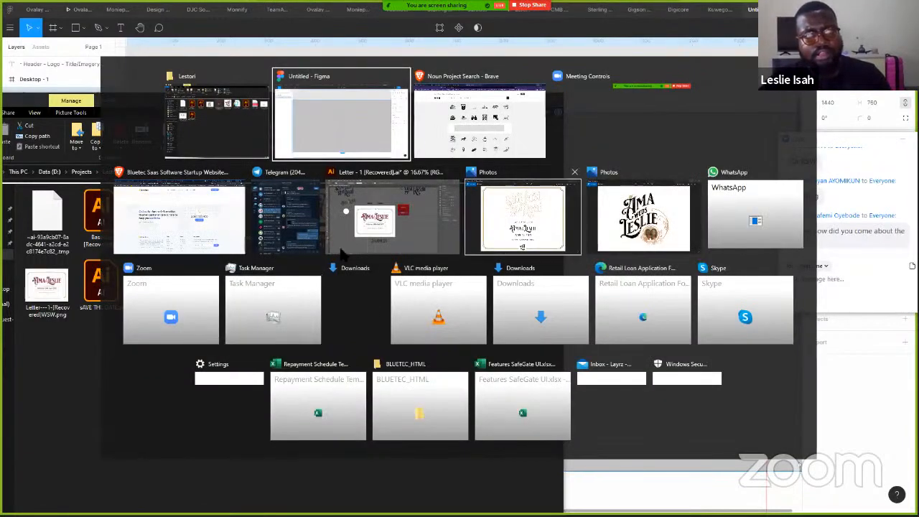
left_click(567, 151)
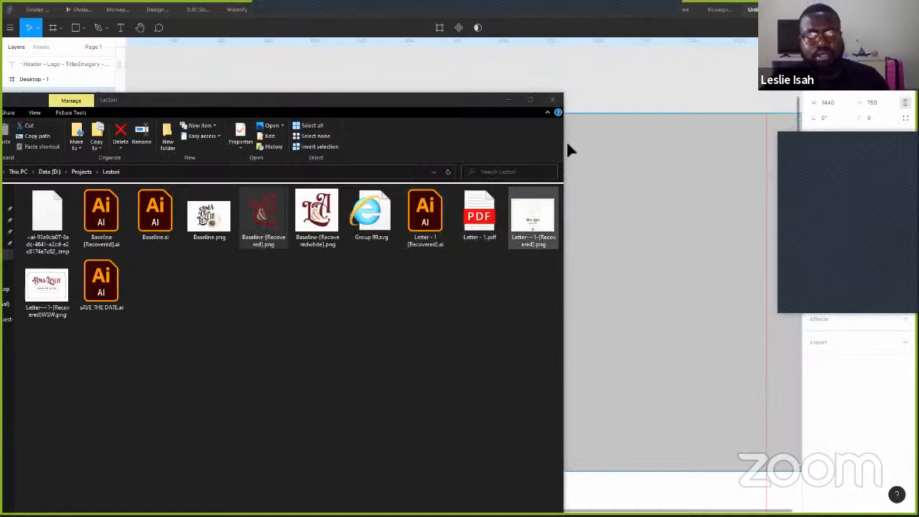
key("alt+Tab")
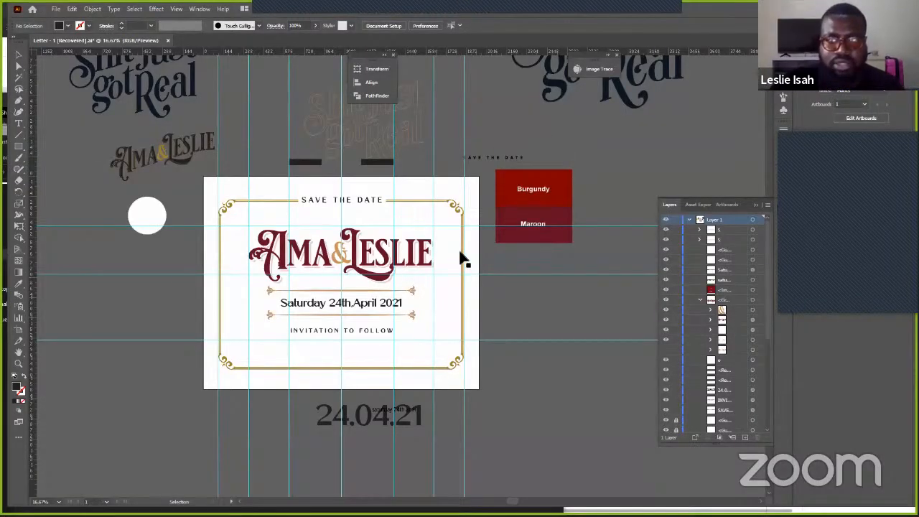
- Copy the card's gold ornamental border as one group and return to Figma
left_click(462, 286)
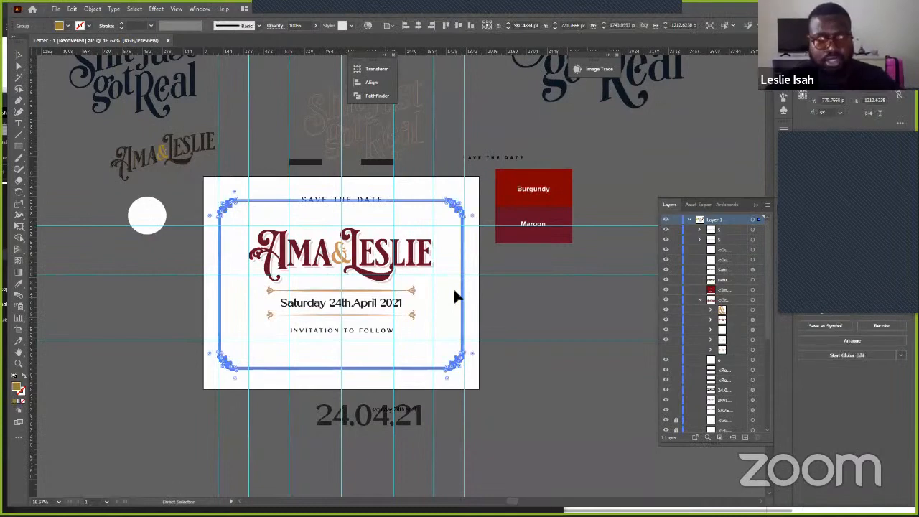
key("v")
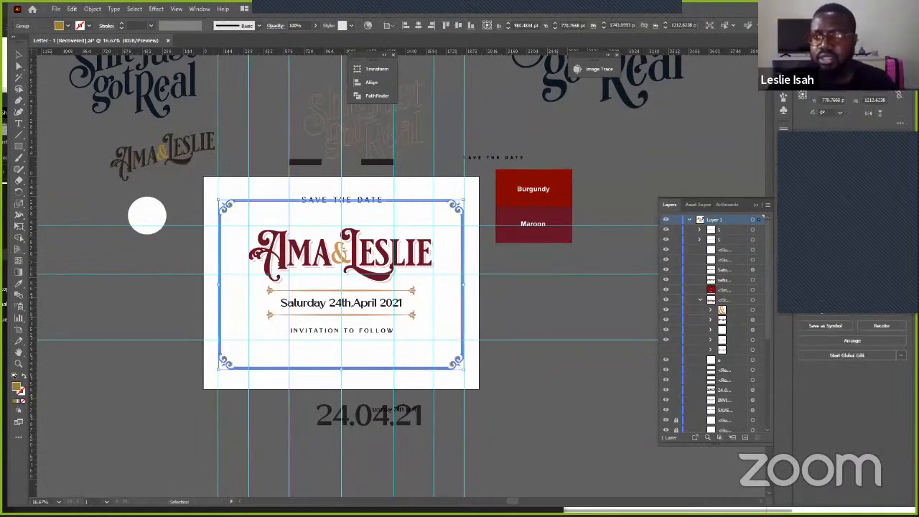
key("alt+Tab")
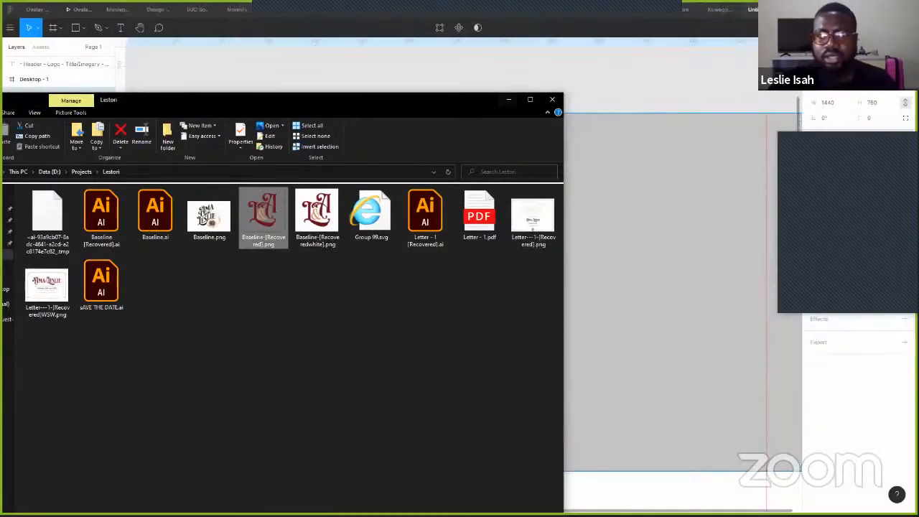
left_click(508, 99)
- Paste the gold ornamental border into Figma and place it left of Desktop - 1
scroll(484, 232, "up", 5)
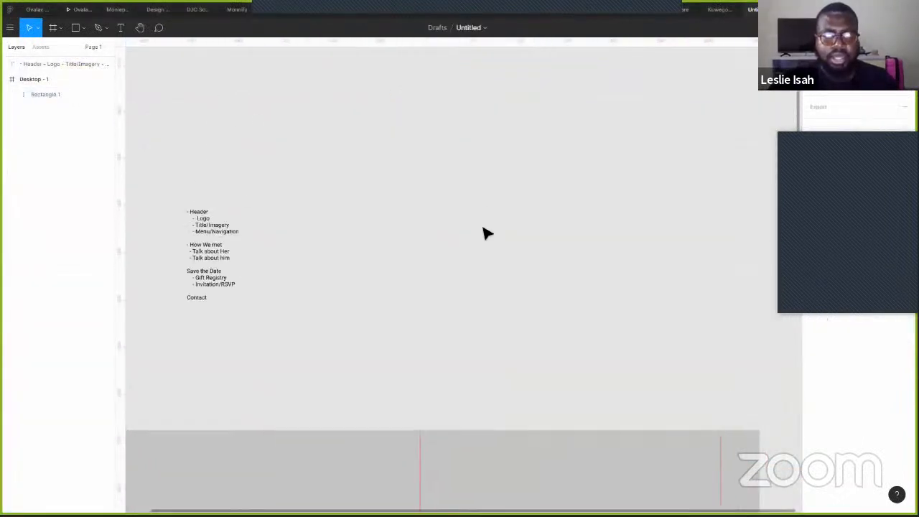
key("ctrl+v")
left_click_drag(422, 397, 408, 107)
scroll(488, 250, "down", 5)
scroll(488, 251, "down", 2)
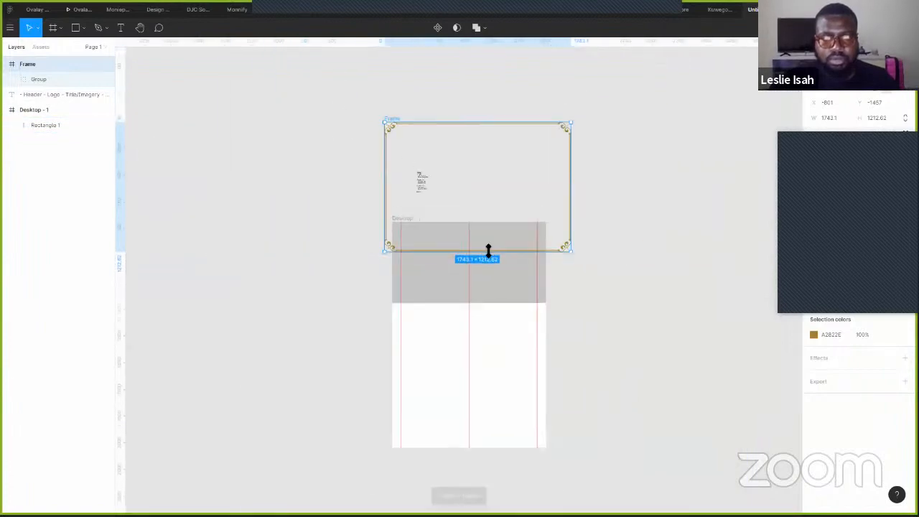
left_click_drag(515, 176, 277, 267)
left_click(329, 263)
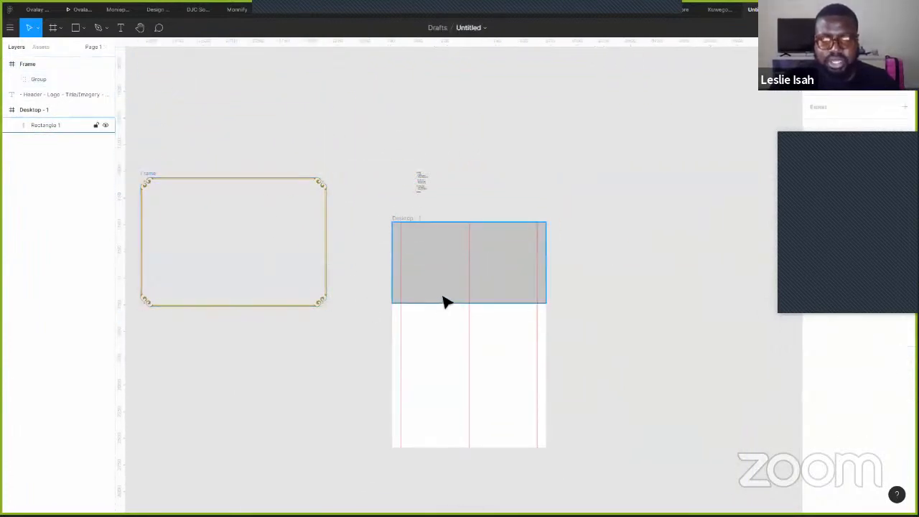
scroll(439, 300, "up", 5)
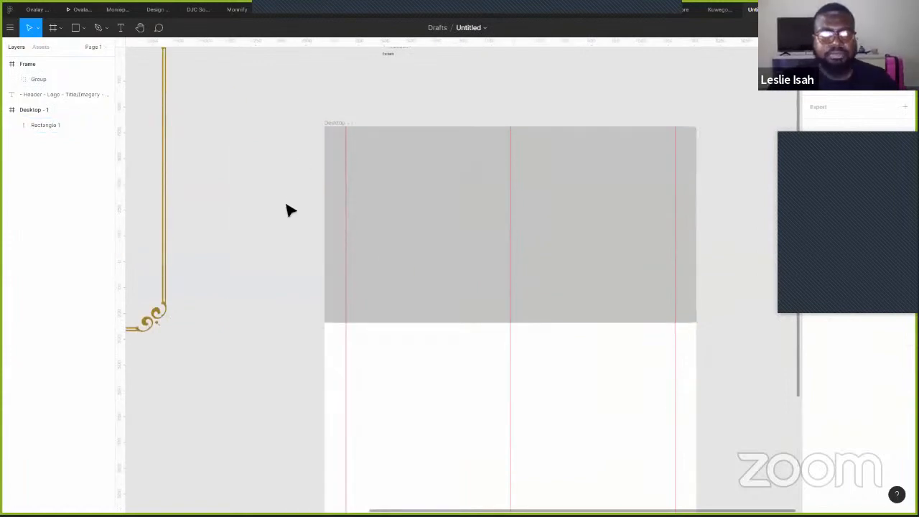
key("alt+Tab")
key("alt+Tab")
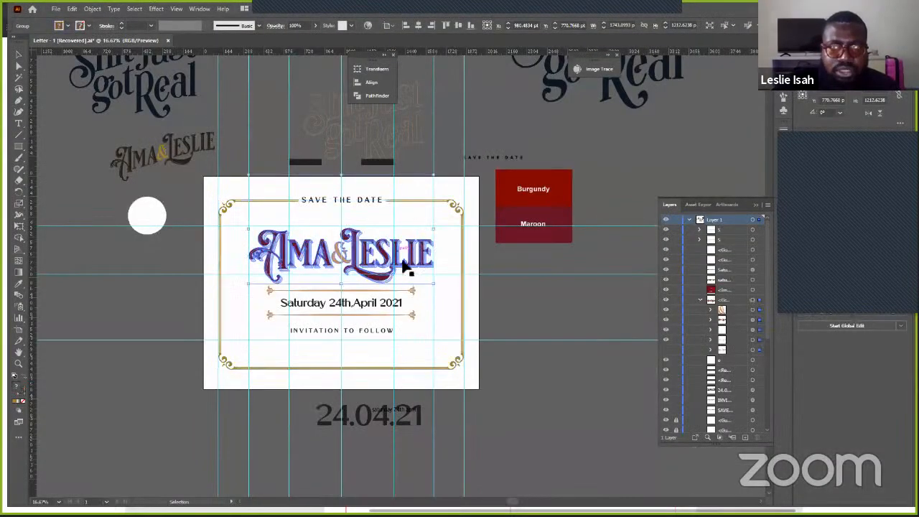
- In Illustrator, select the Ama & Leslie title and open its group in isolation
left_click(406, 267)
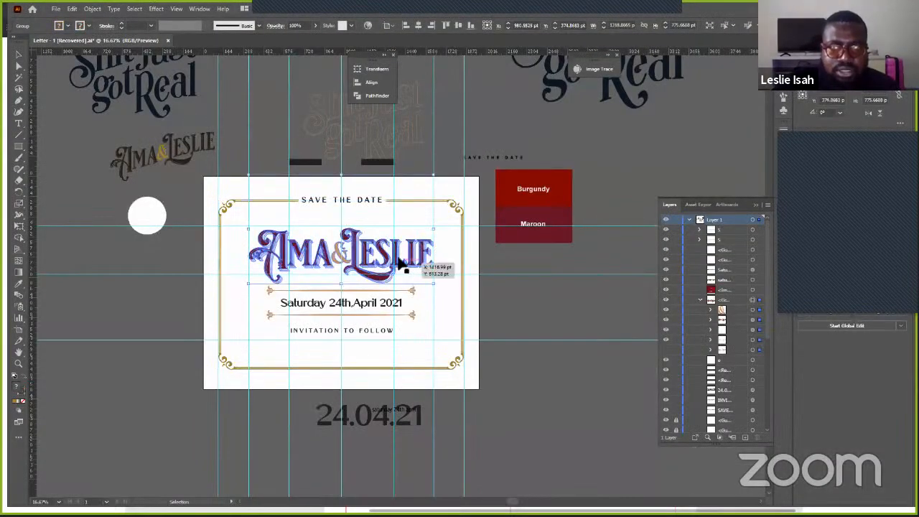
scroll(427, 255, "left", 1)
scroll(432, 253, "up", 3)
scroll(424, 252, "down", 2)
scroll(390, 322, "up", 2)
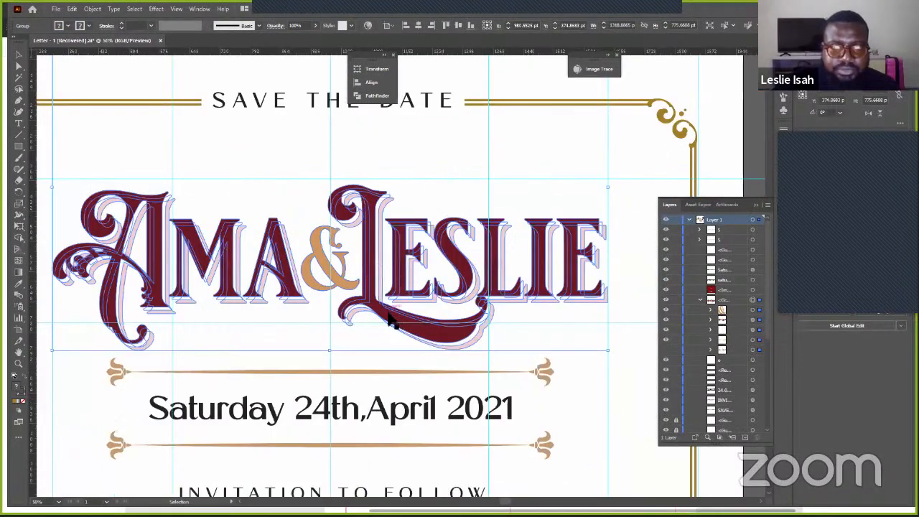
double_click(393, 324)
- Copy every title letter plus the gold ampersand, then return to Figma
key("ctrl+a")
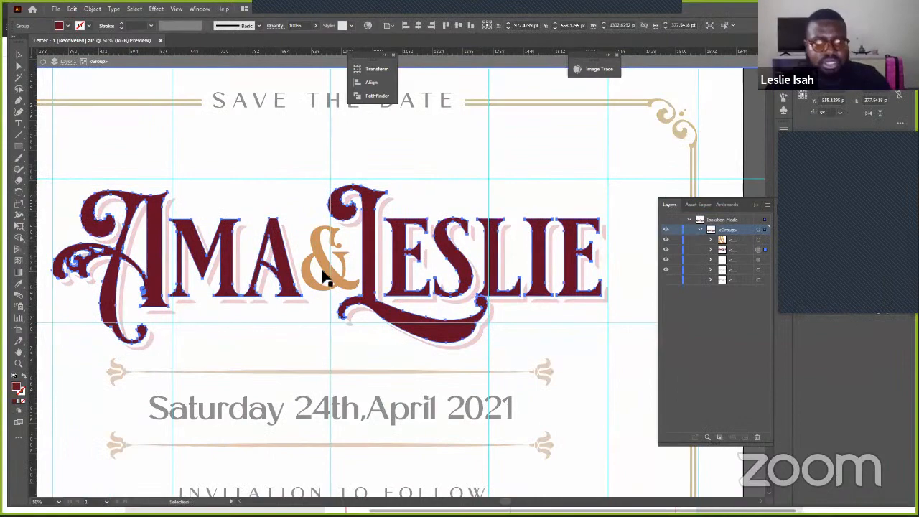
left_click(321, 268, "shift")
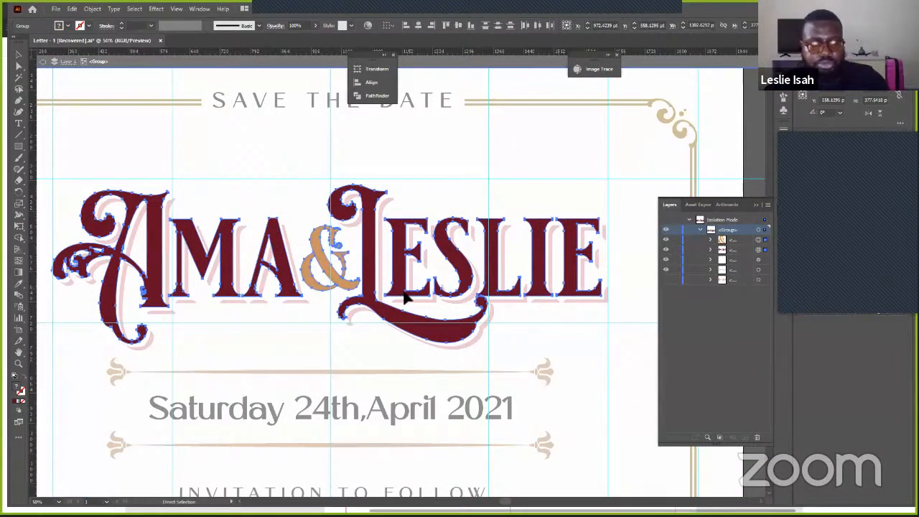
key("super+Tab")
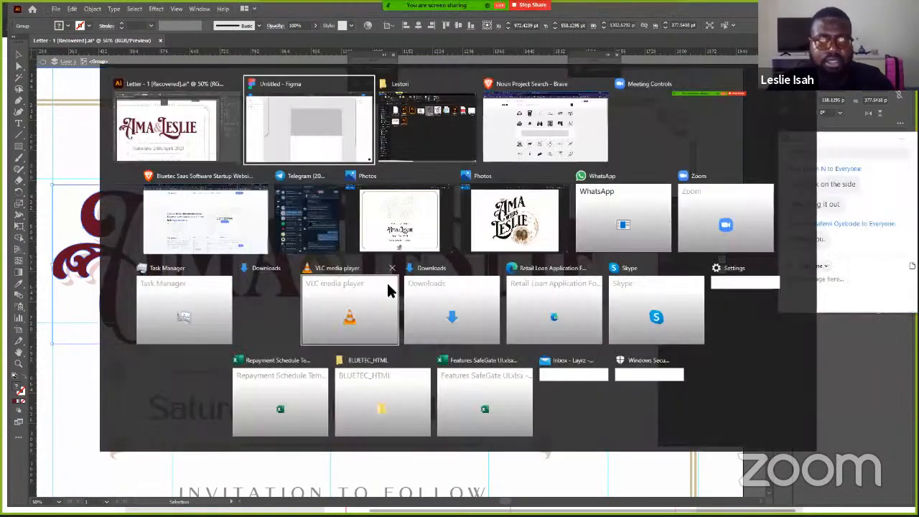
key("Return")
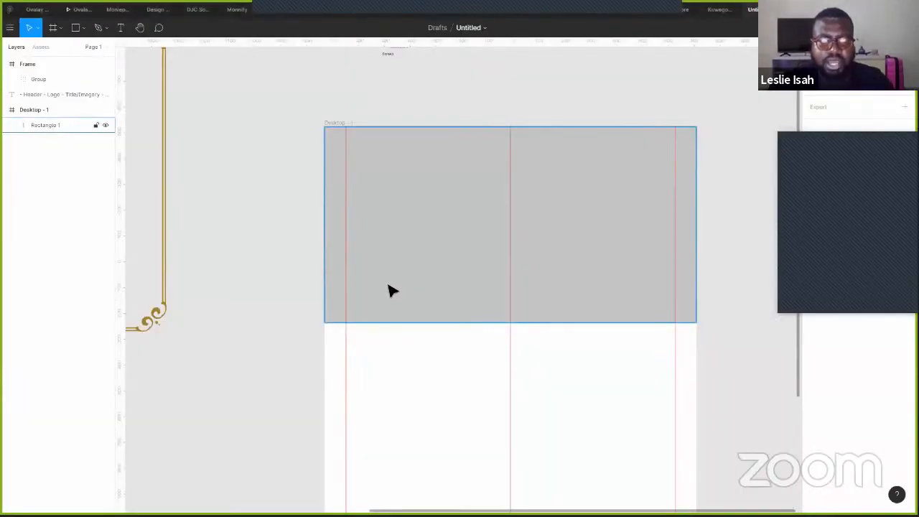
- Paste the Ama & Leslie logo into Figma and place it right of the Desktop frame
scroll(391, 290, "down", 5)
scroll(449, 207, "right", 3)
key("ctrl+v")
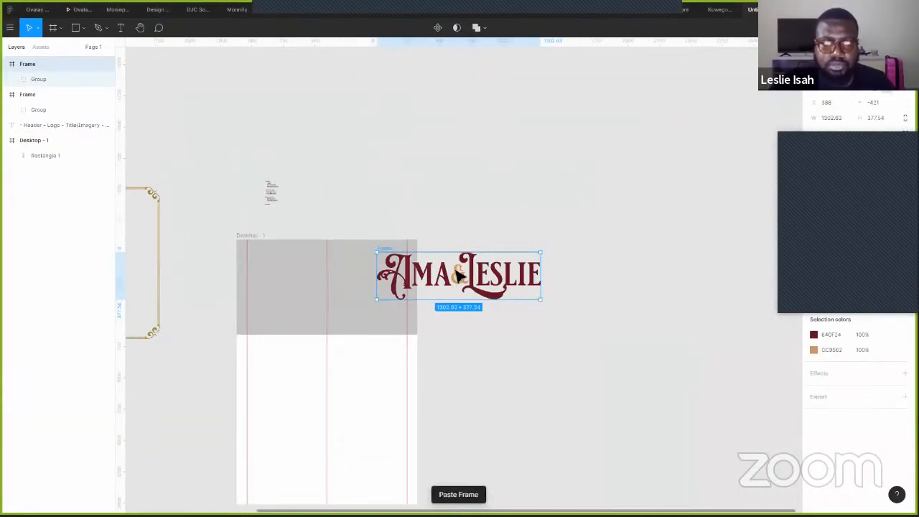
left_click_drag(465, 288, 534, 263)
left_click(523, 328)
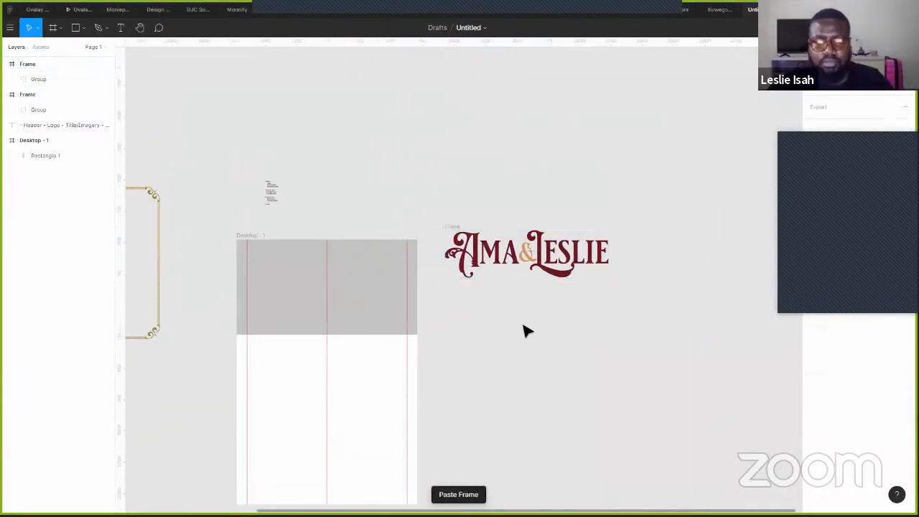
- Back in Illustrator, exit isolation mode and select the gold ornament line above the date
key("alt+Tab")
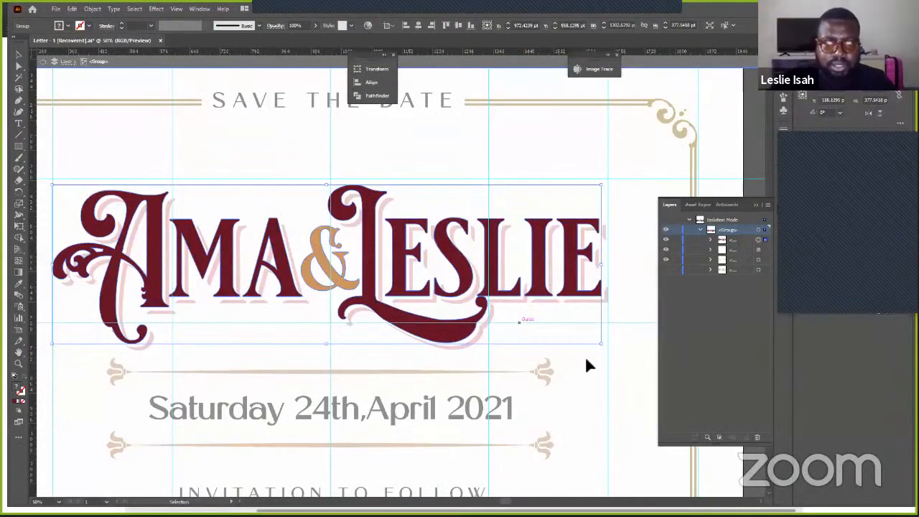
scroll(576, 362, "down", 1)
double_click(571, 358)
left_click(540, 330)
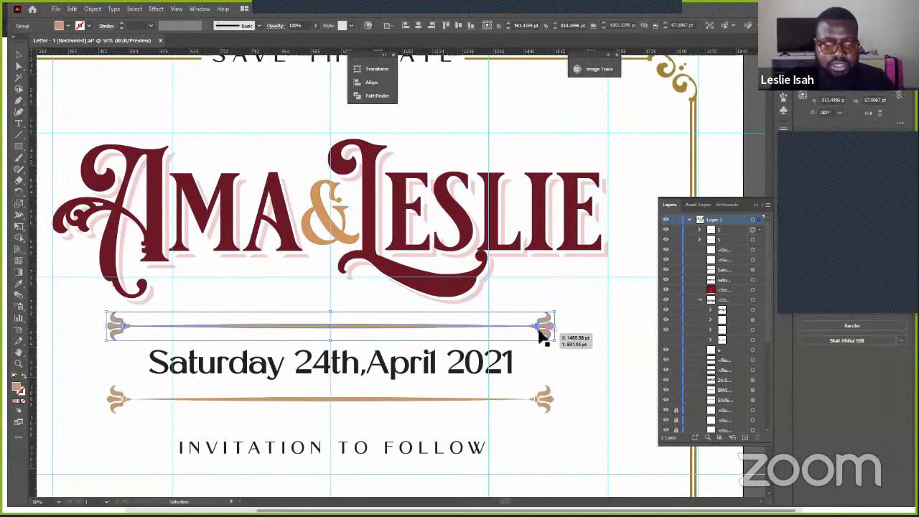
- Paste the gold ornamental divider into Figma above the Ama & Leslie logo, then go to File Explorer
key("alt+Tab")
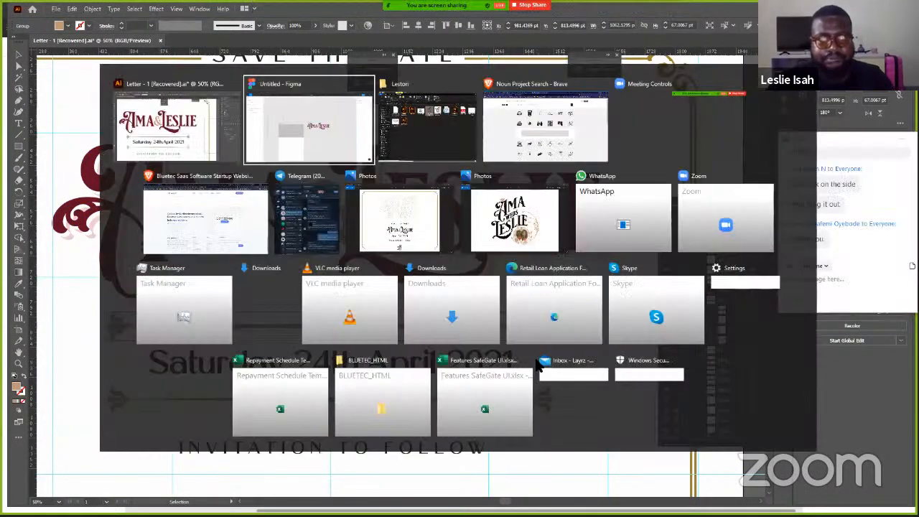
scroll(491, 332, "right", 3)
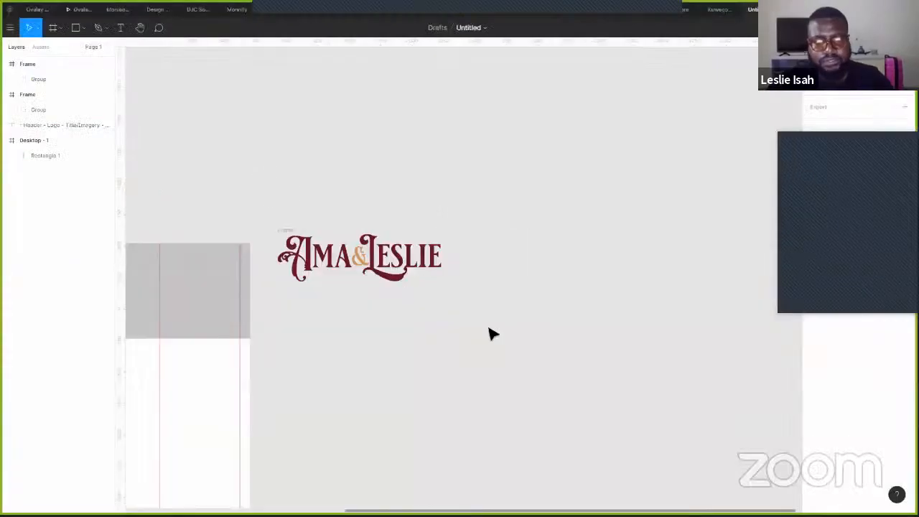
key("ctrl+v")
left_click(412, 364)
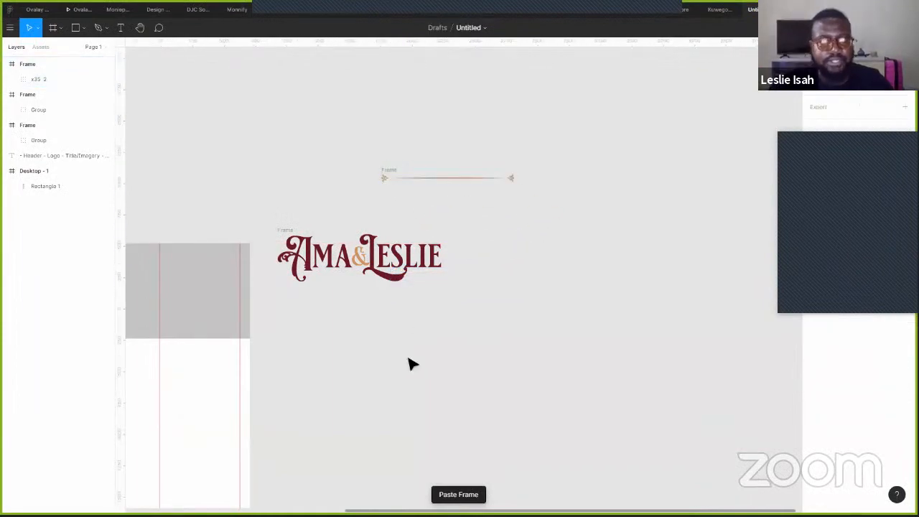
key("alt+Tab")
key("alt+Tab")
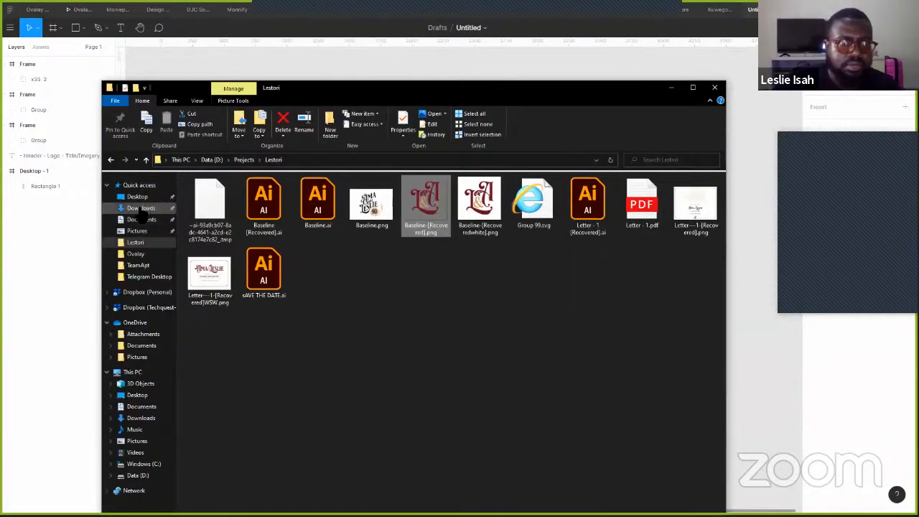
- Drag the three WhatsApp Image JPEGs from Downloads onto the Figma canvas beside the logo
left_click(140, 208)
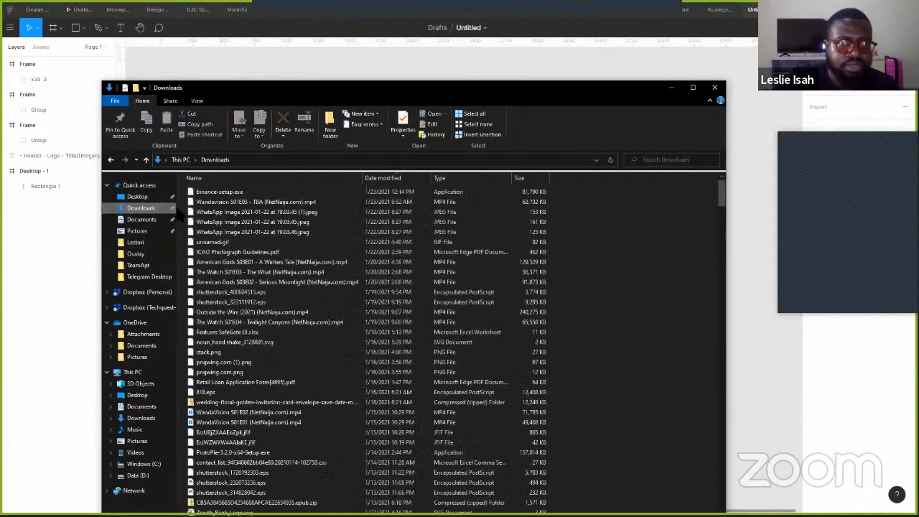
left_click(248, 212)
left_click(328, 234, "shift")
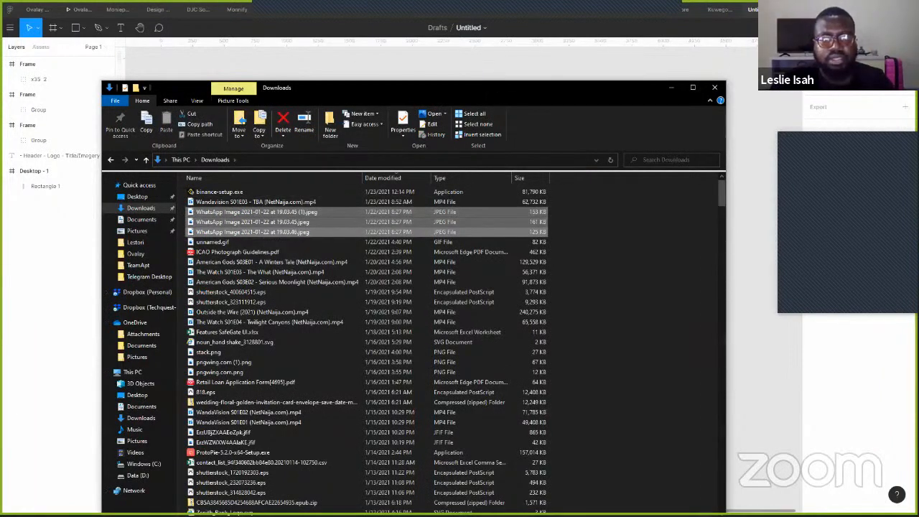
left_click_drag(442, 87, 431, 288)
left_click_drag(222, 434, 644, 177)
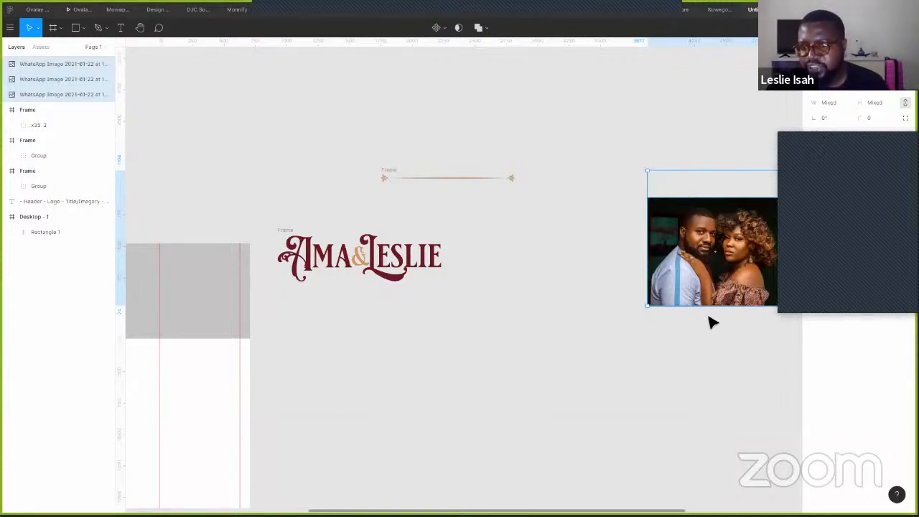
- Move the imported photos below the logo and drag the dark-background couple photo toward Desktop - 1
left_click_drag(750, 288, 471, 430)
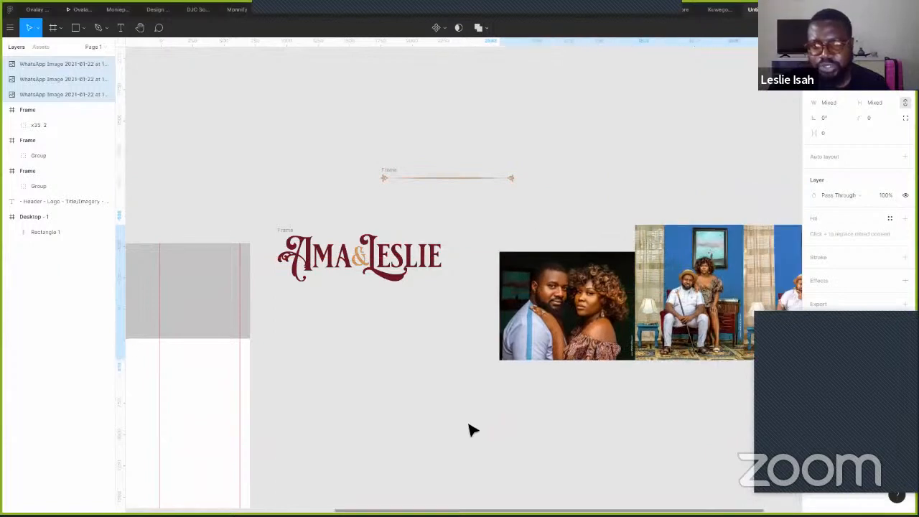
left_click(668, 257)
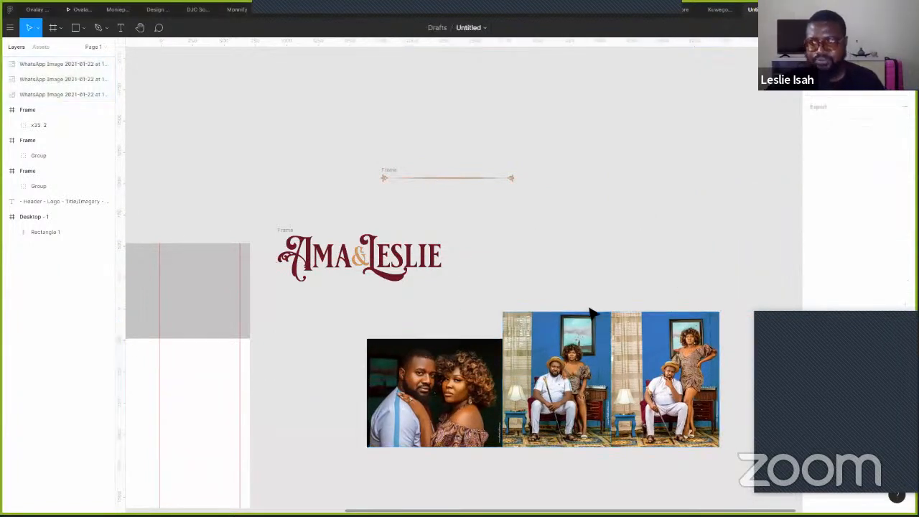
left_click(450, 406)
left_click(536, 256)
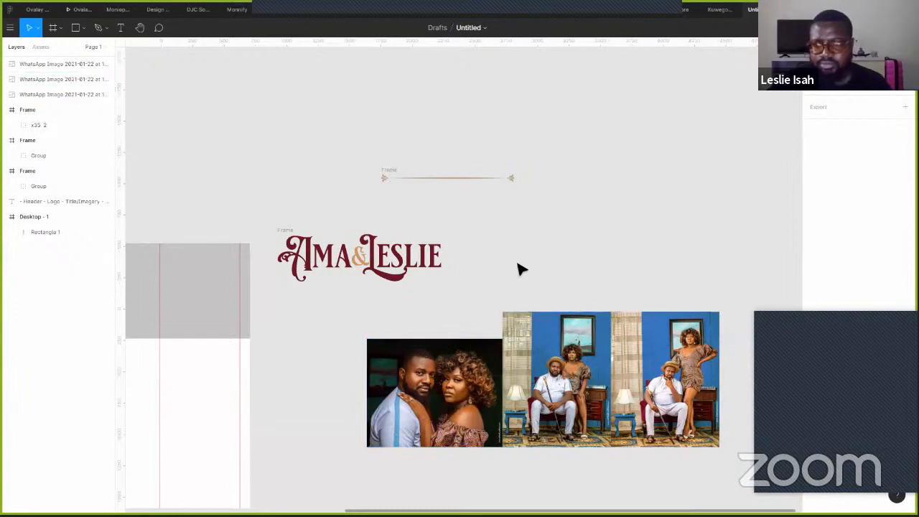
left_click_drag(473, 276, 610, 213)
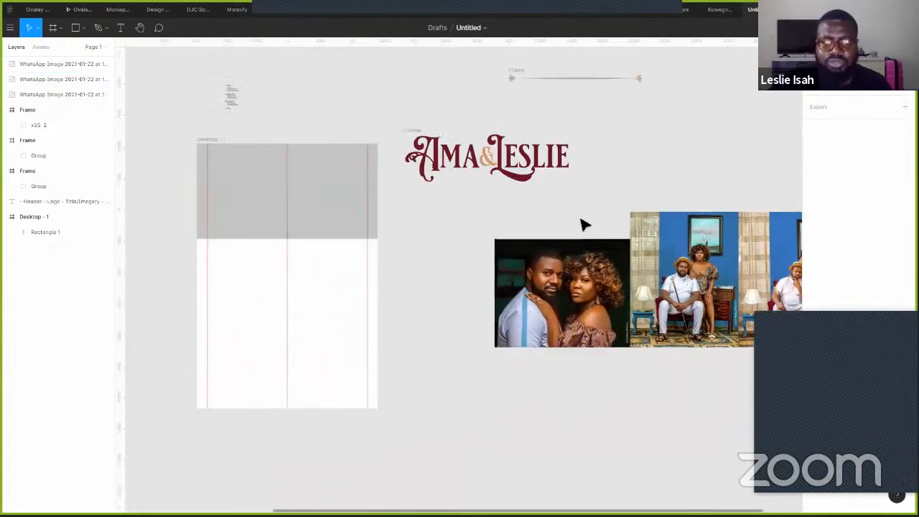
left_click(54, 94)
left_click_drag(567, 323, 569, 343)
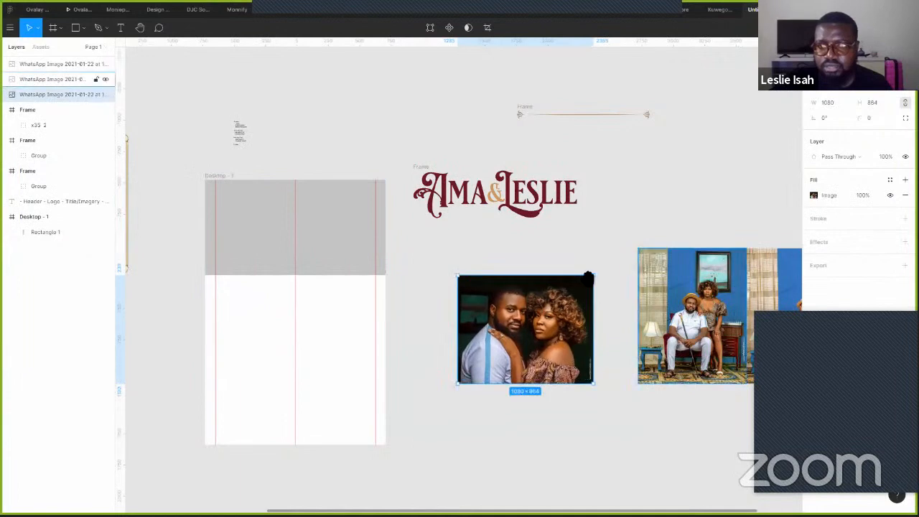
- Pick out the right-hand blue-background portrait copy among the imported photos
scroll(572, 293, "right", 6)
left_click(553, 290)
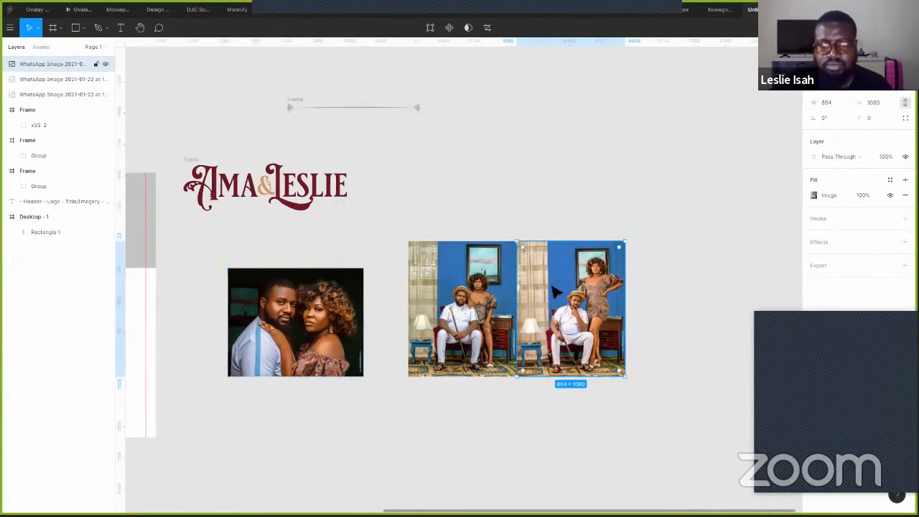
scroll(485, 318, "up", 3)
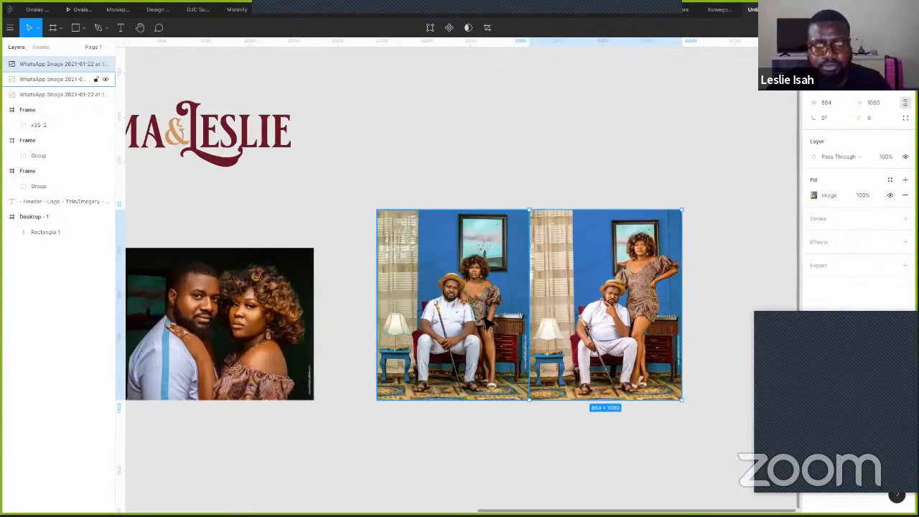
scroll(486, 318, "up", 2)
scroll(486, 319, "up", 2)
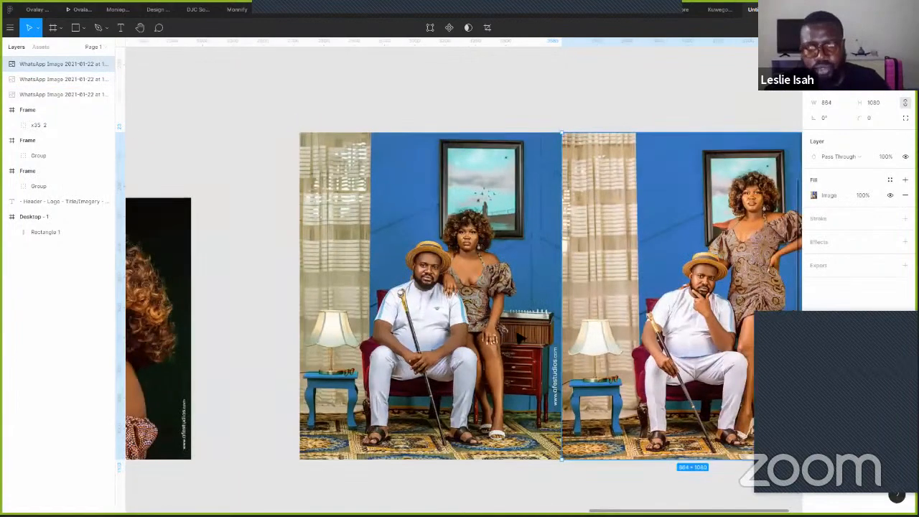
scroll(503, 315, "down", 5)
scroll(514, 316, "up", 3)
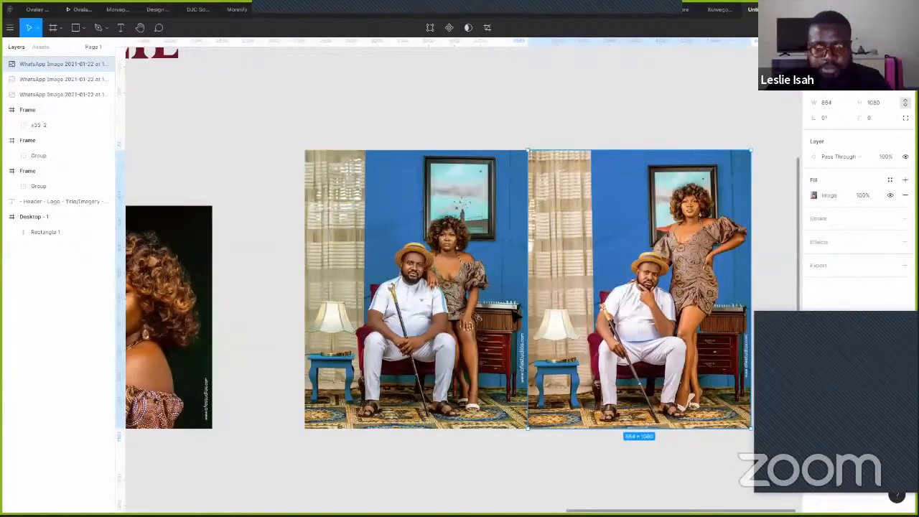
scroll(511, 327, "up", 3)
scroll(511, 323, "down", 1)
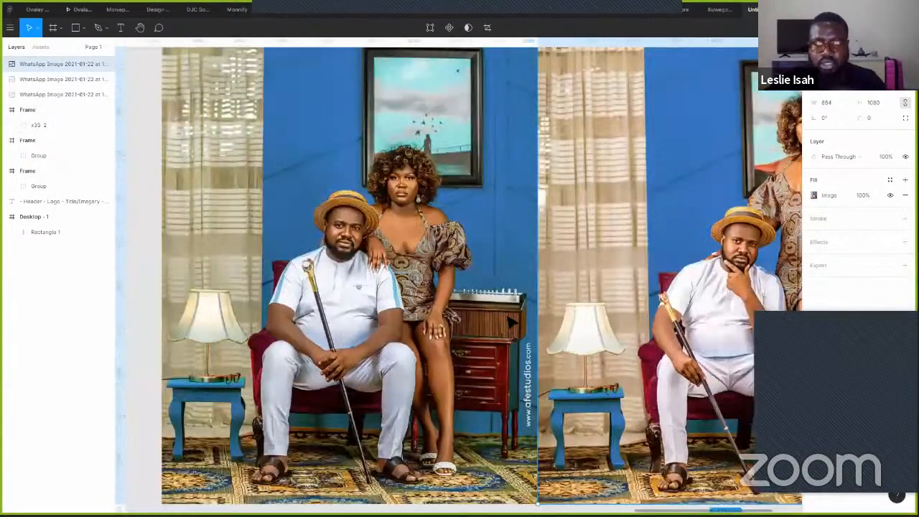
scroll(512, 323, "down", 3)
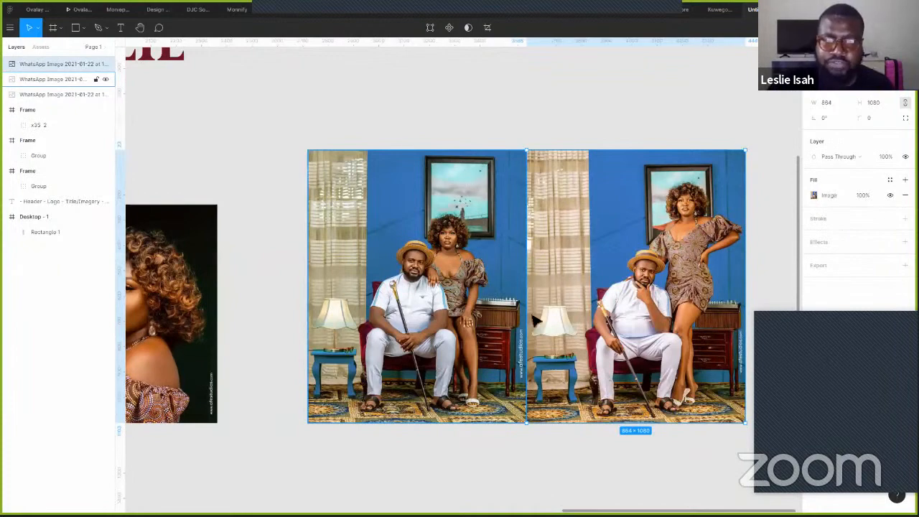
left_click(527, 351)
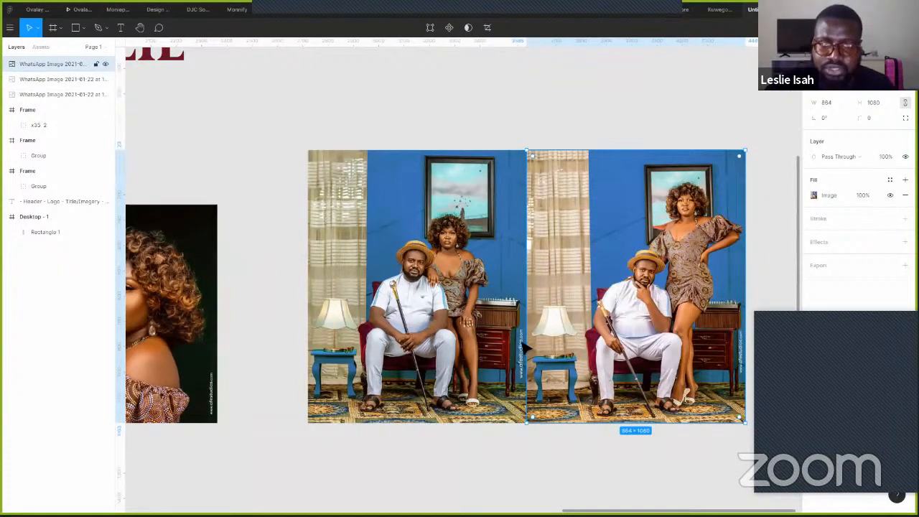
scroll(527, 347, "up", 2)
scroll(528, 344, "down", 3)
left_click(228, 229)
- Try the portrait in Desktop - 1, undo its enlargement to 864×1080, and set it right of the frame
left_click_drag(233, 201, 561, 341)
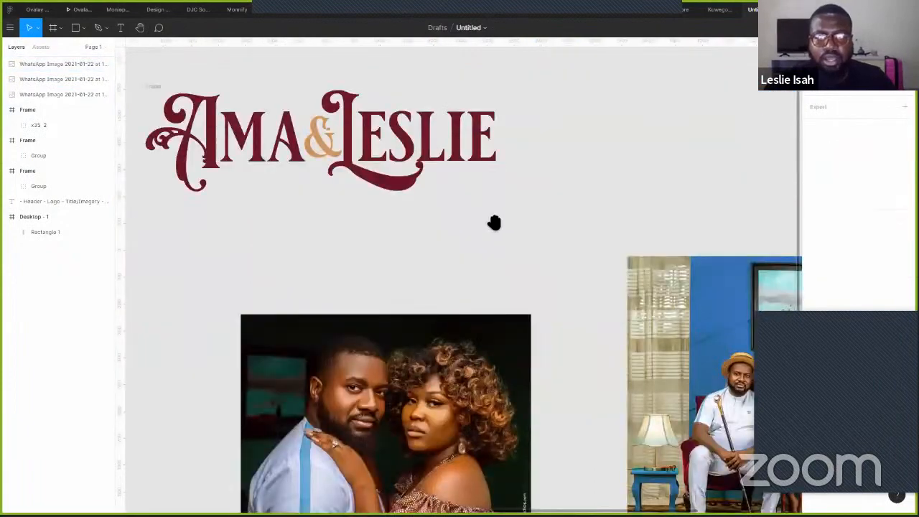
left_click_drag(494, 222, 536, 255)
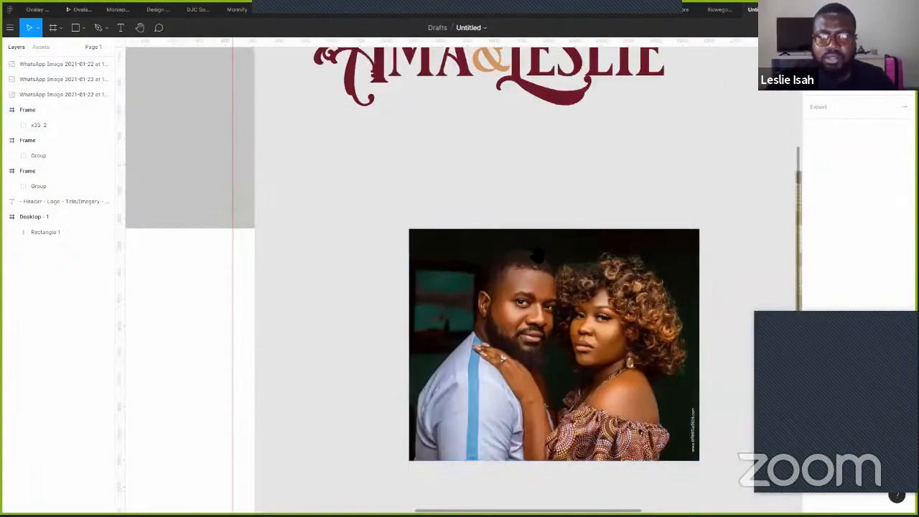
left_click_drag(137, 237, 424, 240)
left_click_drag(637, 248, 139, 169)
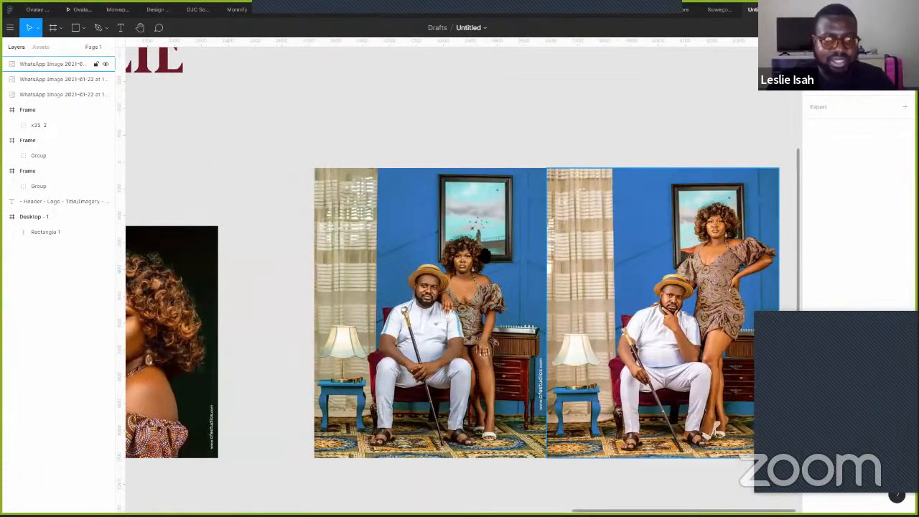
left_click_drag(403, 301, 701, 380)
left_click_drag(701, 381, 64, 264)
left_click_drag(446, 292, 336, 281)
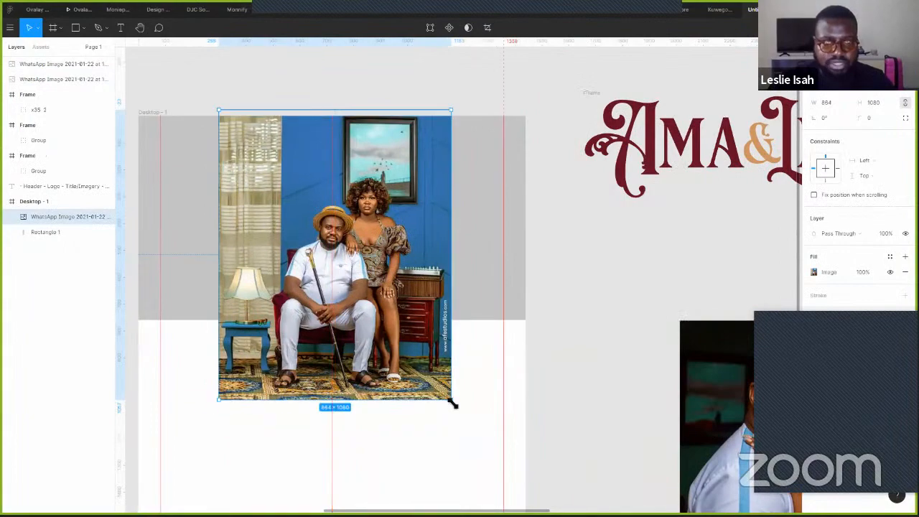
left_click_drag(451, 400, 522, 453)
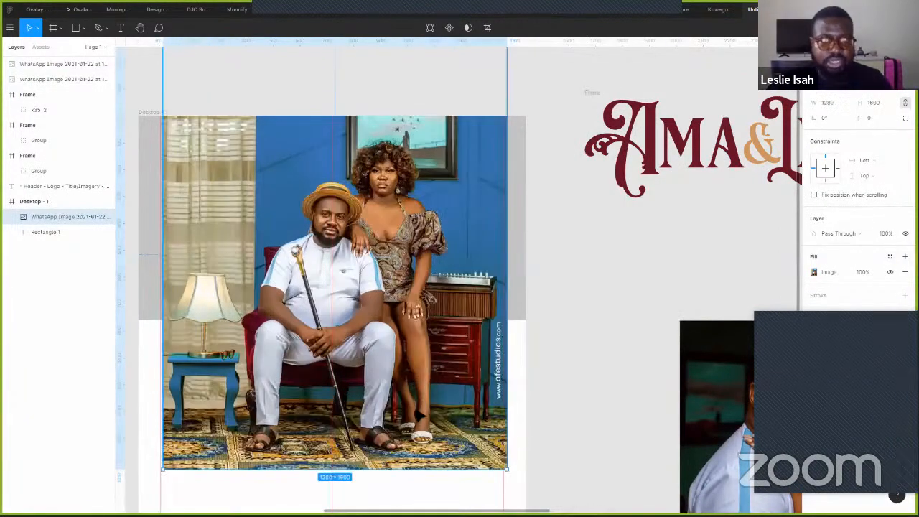
key("ctrl+z")
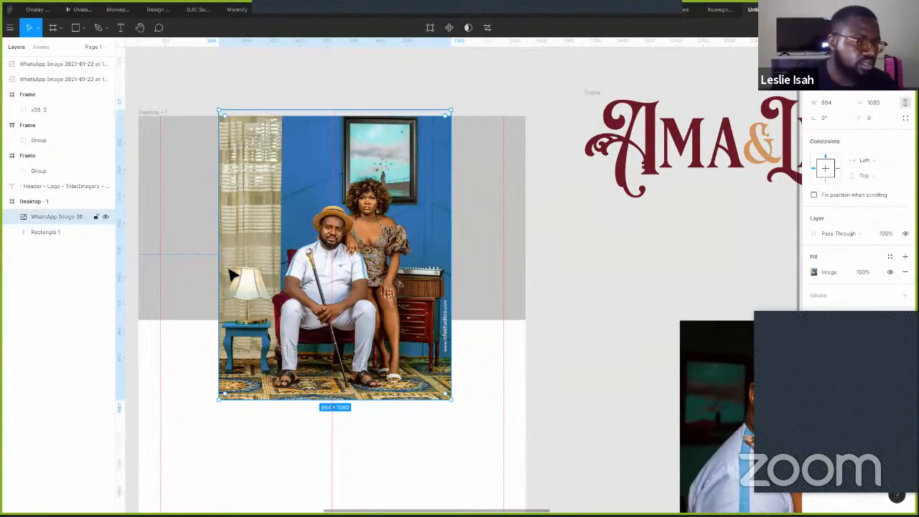
left_click_drag(276, 258, 615, 227)
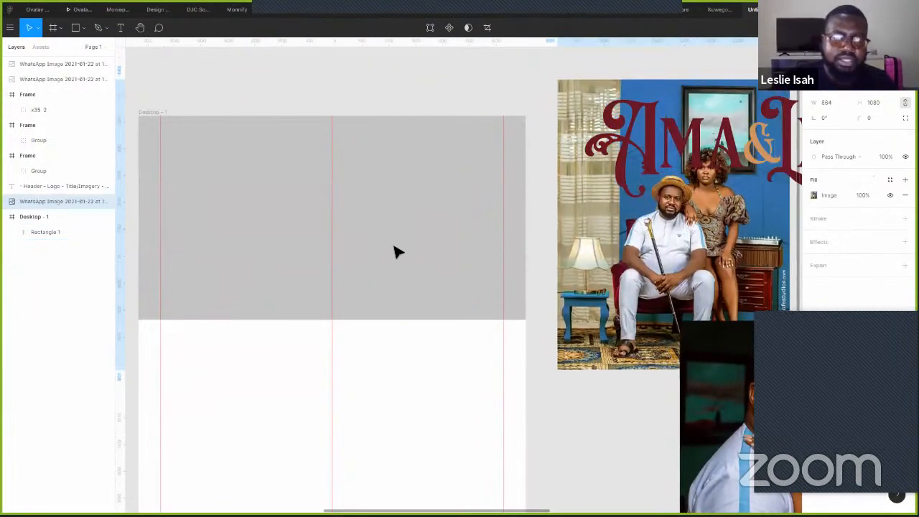
- Give the grey Rectangle 1 in Desktop - 1 a width of 1440 and height of 768
left_click(378, 299)
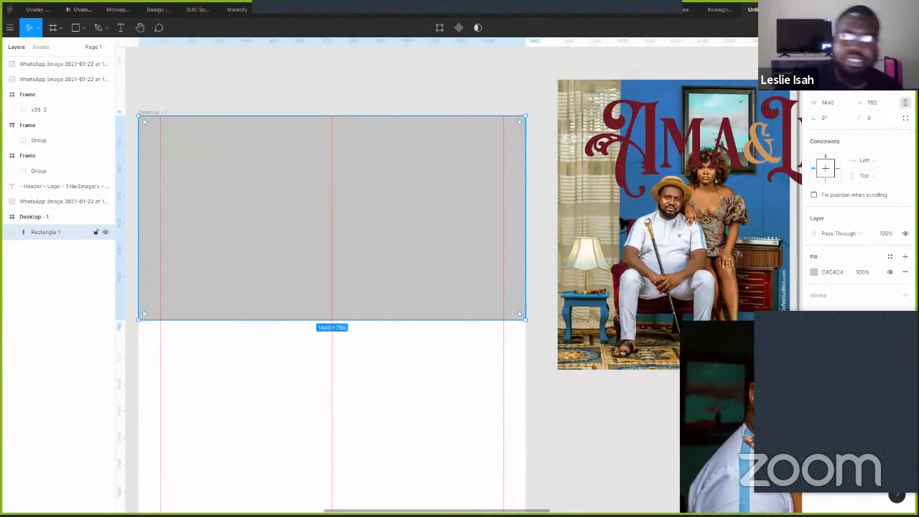
left_click(876, 102)
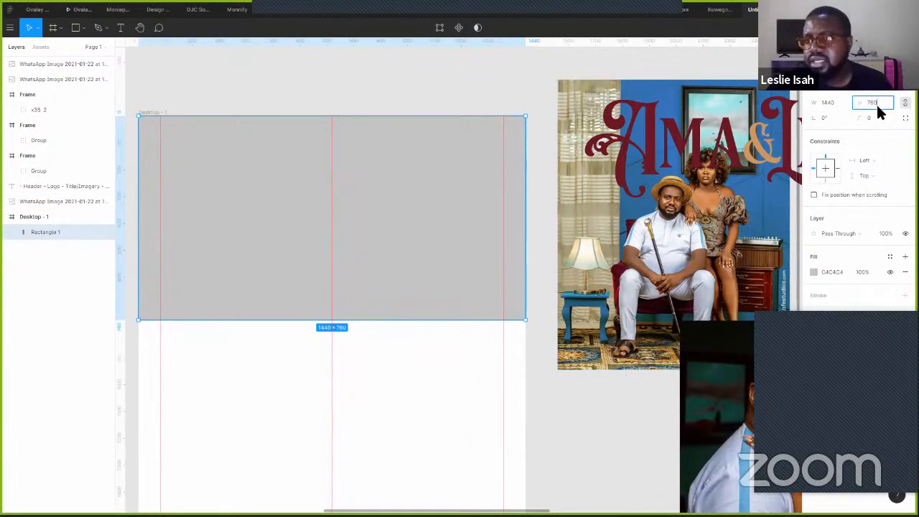
type("768")
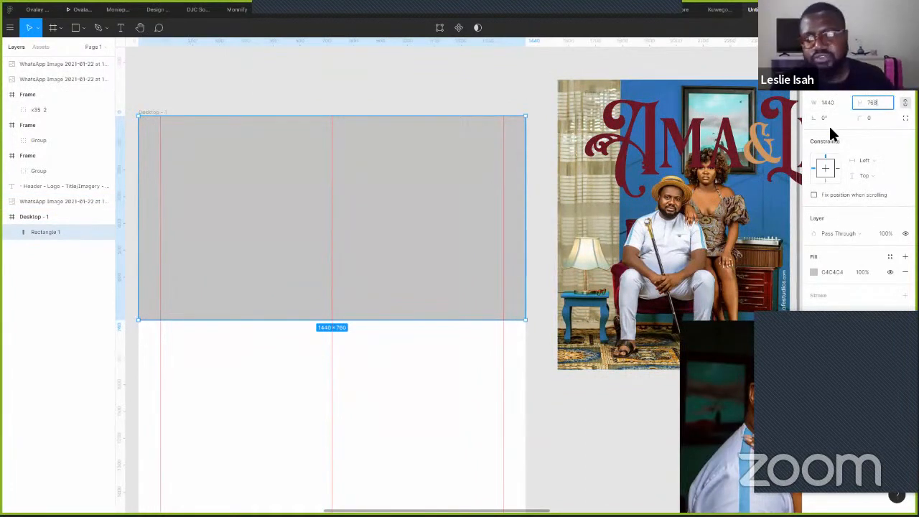
key("Return")
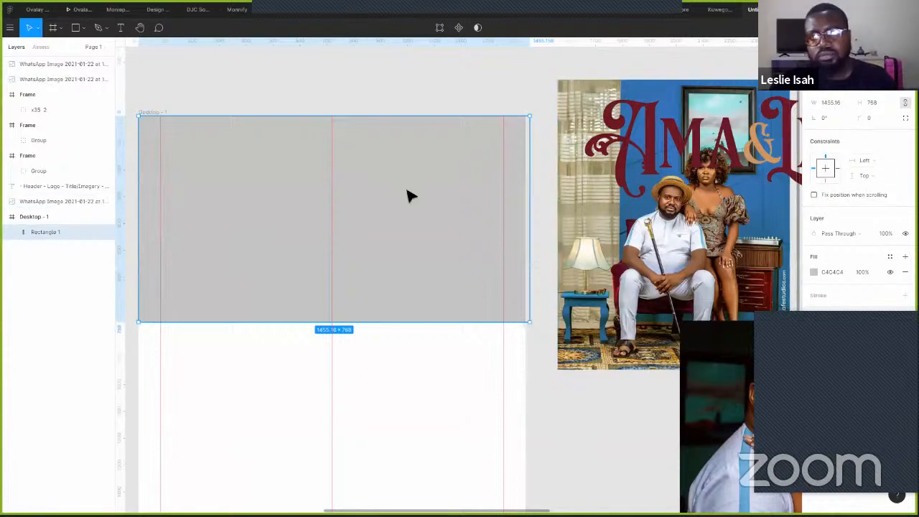
left_click(827, 102)
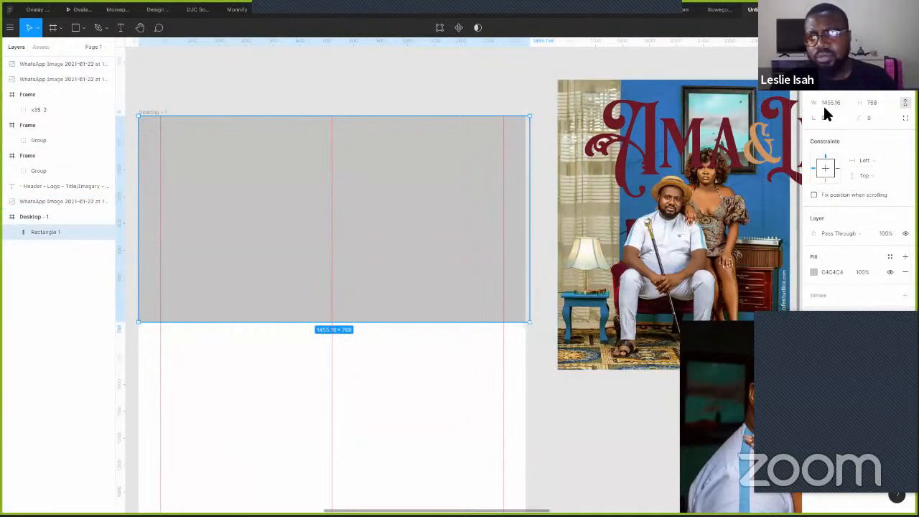
type("1440")
key("Return")
left_click(874, 104)
type("768")
key("Return")
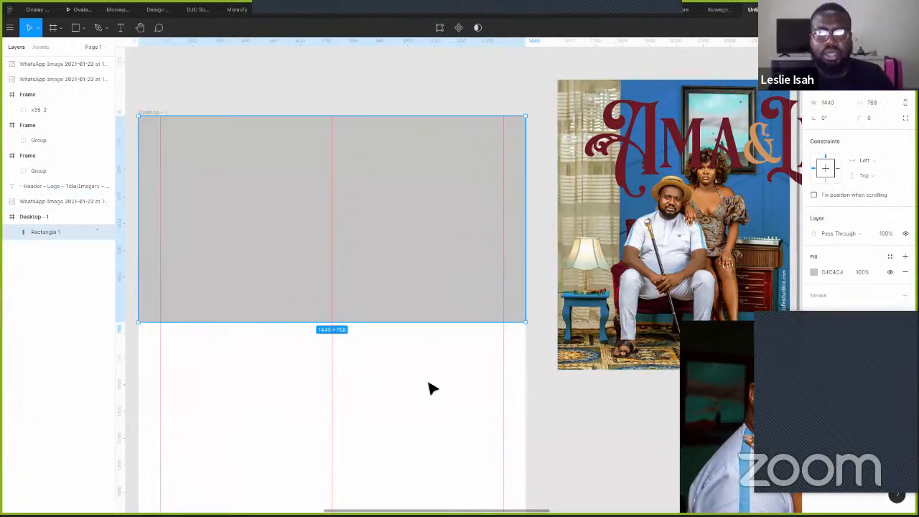
left_click(429, 383)
- Move the close-up couple photo into Desktop - 1 and centre it there
left_click_drag(426, 278, 364, 296)
left_click_drag(798, 86, 629, 70)
left_click_drag(632, 265, 598, 270)
left_click_drag(388, 298, 658, 99)
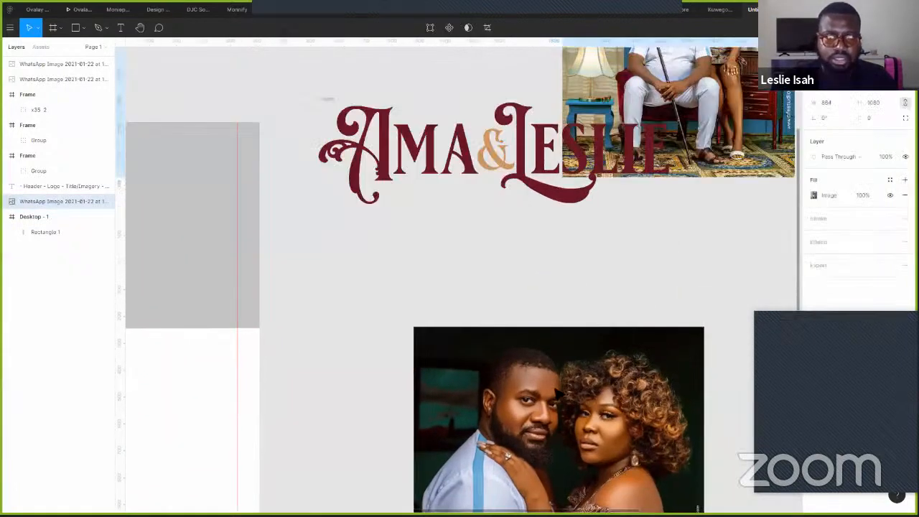
left_click(465, 393)
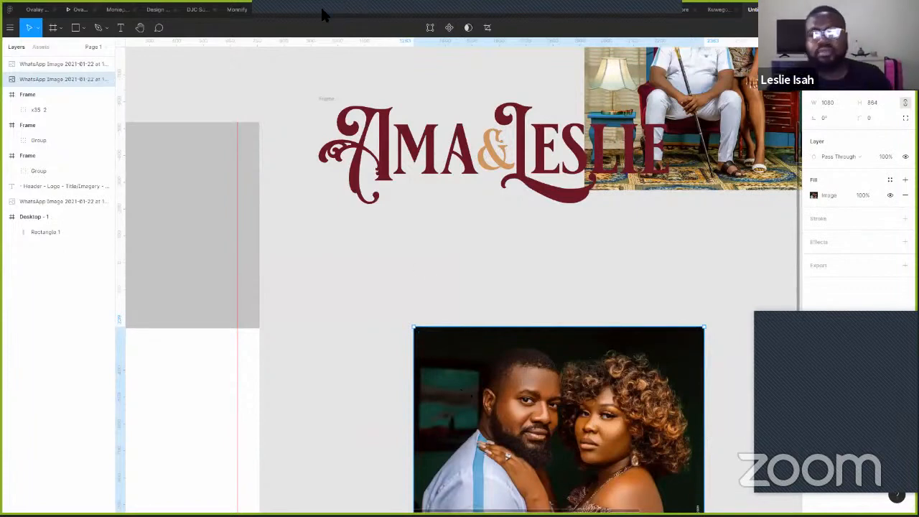
scroll(507, 276, "left", 5)
scroll(506, 276, "down", 2)
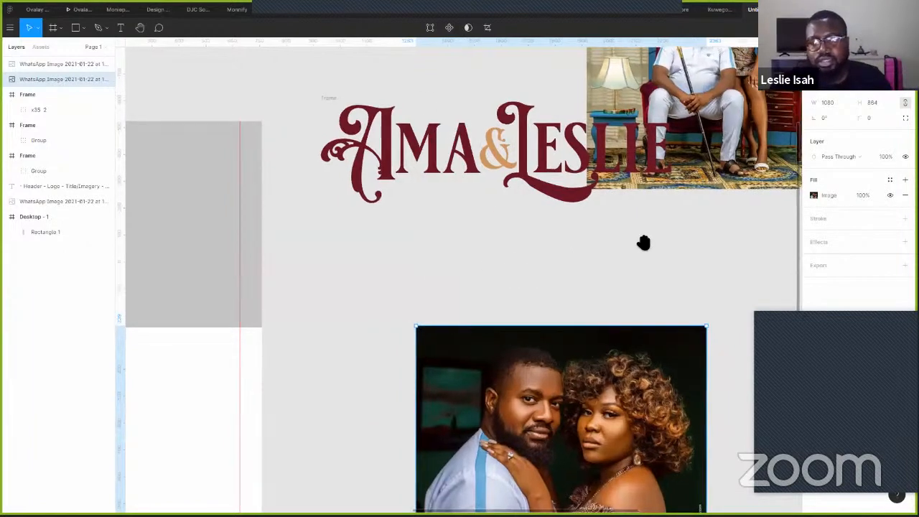
left_click_drag(669, 432, 237, 235)
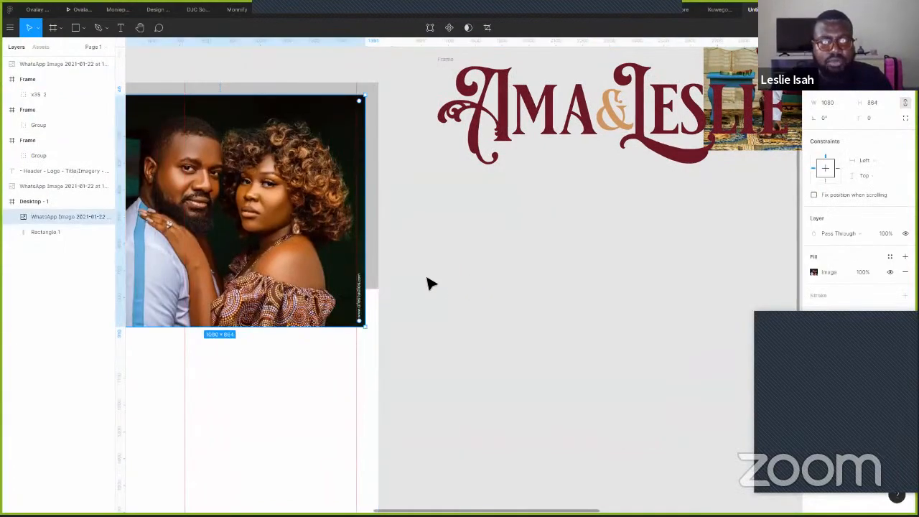
scroll(434, 285, "left", 8)
scroll(434, 285, "up", 2)
left_click_drag(511, 307, 475, 311)
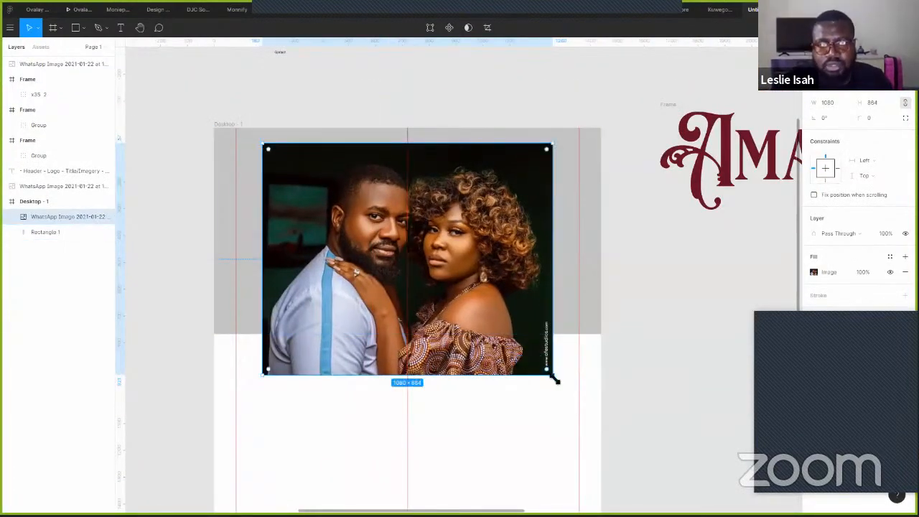
- Shrink the couple photo to 816 × 653 and nudge it slightly right
left_click_drag(556, 379, 492, 328)
scroll(492, 330, "up", 3)
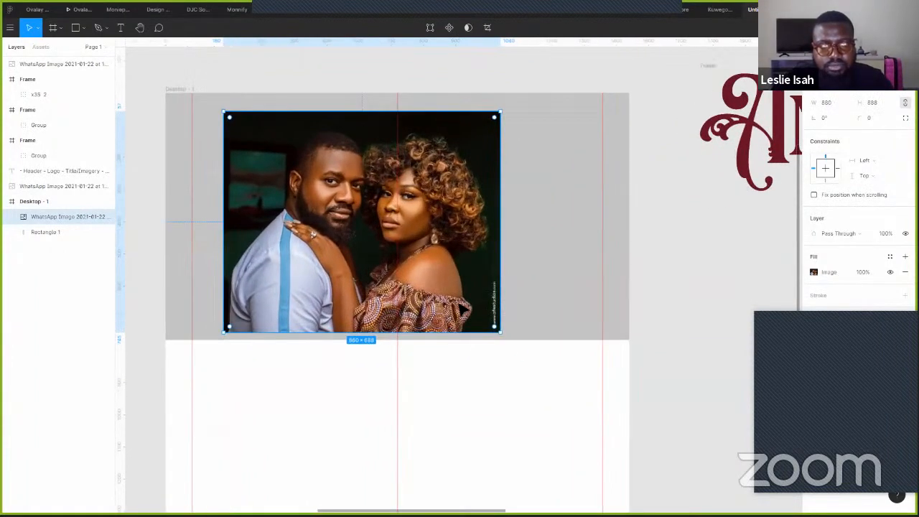
scroll(494, 342, "up", 2)
left_click_drag(506, 337, 491, 323)
left_click_drag(451, 255, 504, 279)
- Fill Rectangle 1 with the near-black colour sampled from the photo's dark corner
left_click(554, 234)
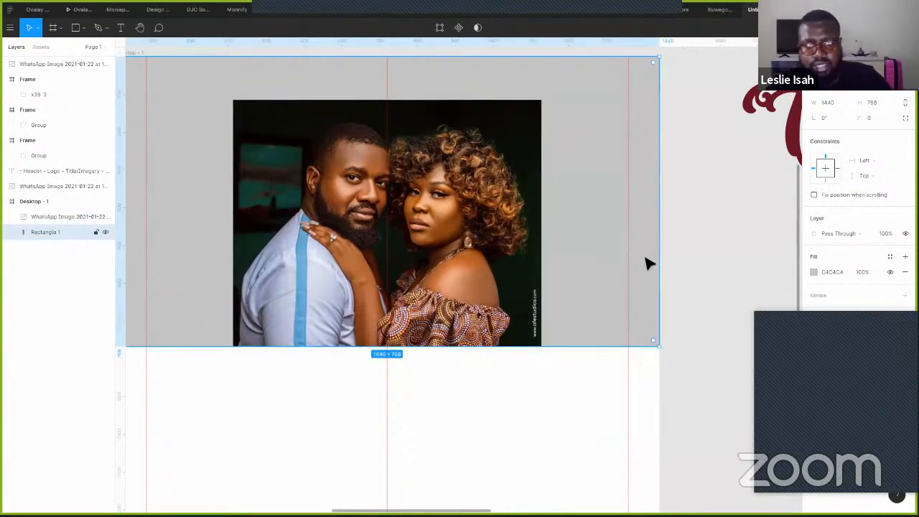
left_click(536, 105)
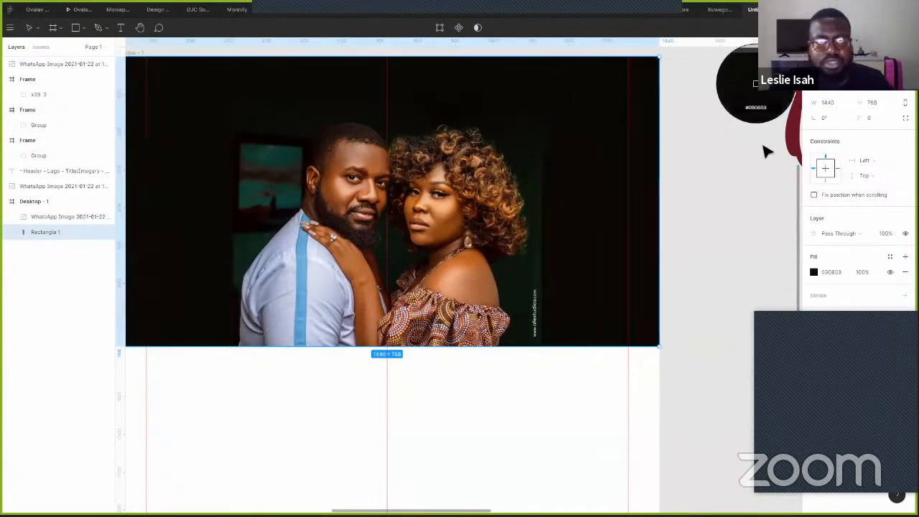
left_click(681, 218)
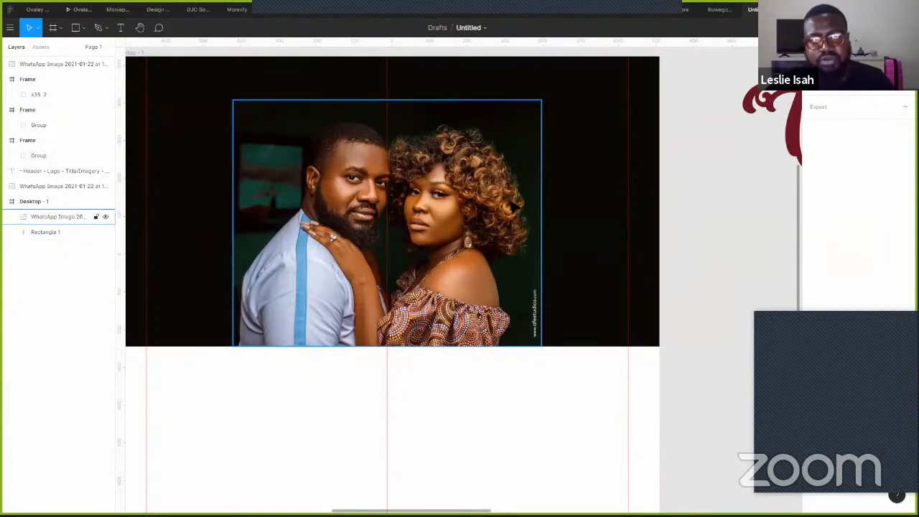
- Draw a circle with the Ellipse tool over the couple photo
left_click(533, 236)
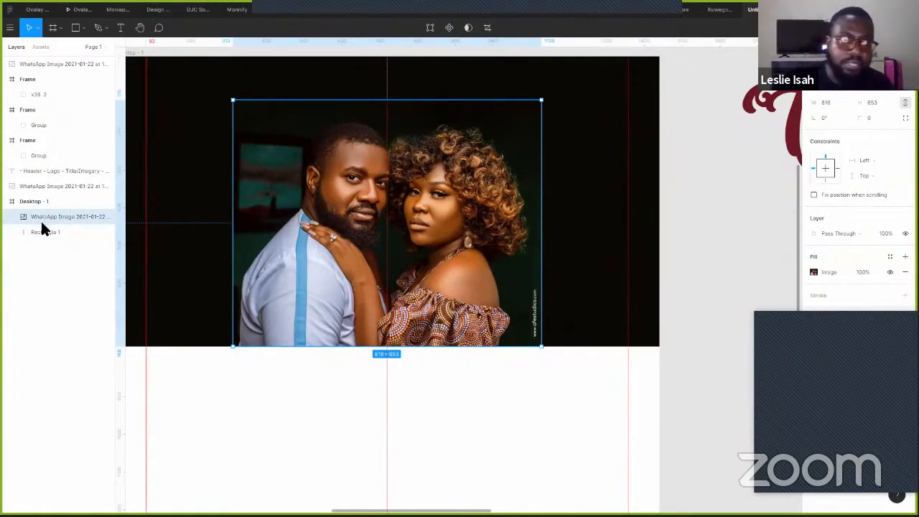
left_click(84, 28)
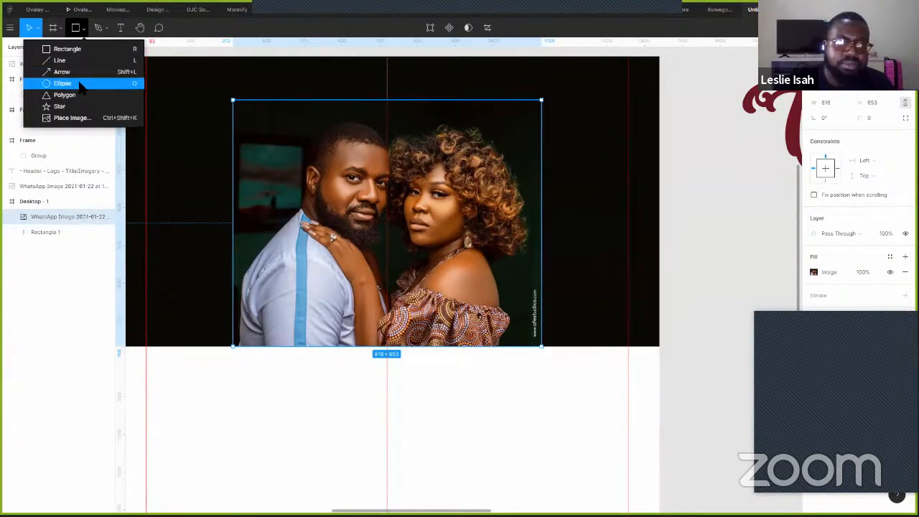
left_click(83, 82)
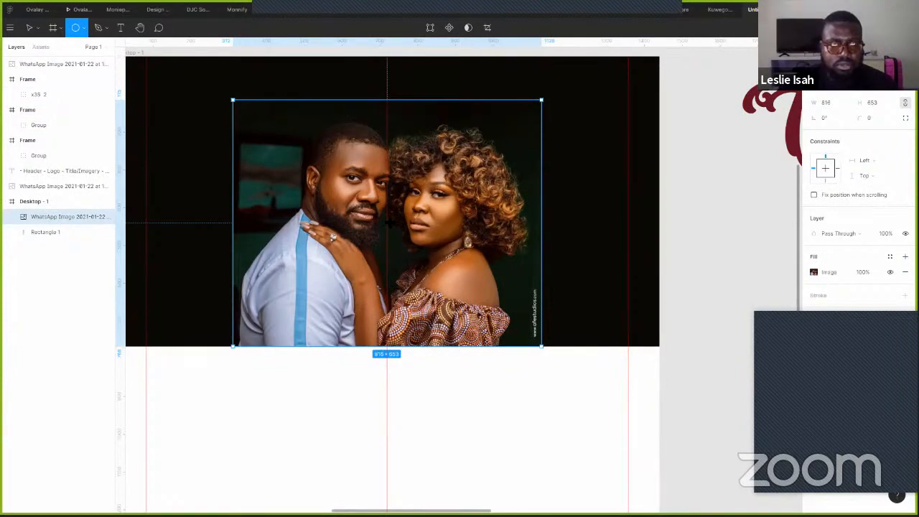
left_click_drag(390, 221, 546, 356)
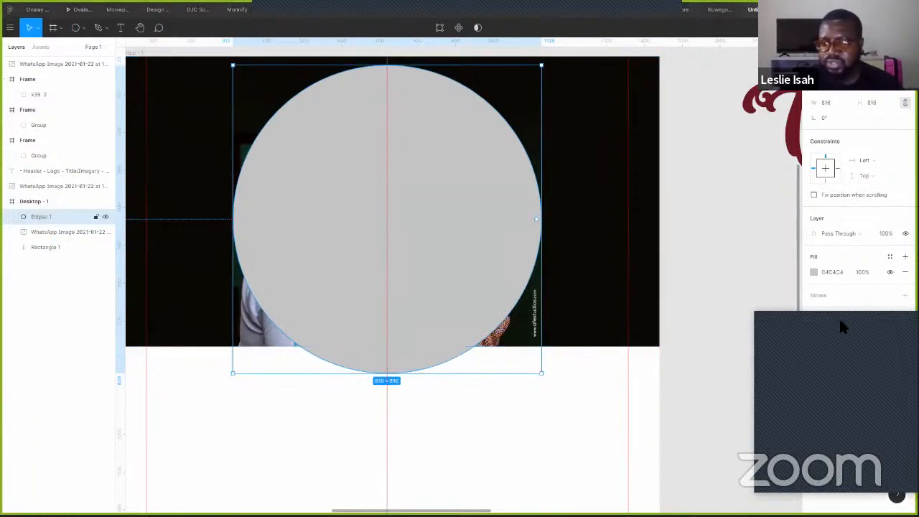
- Change the circle's fill to a radial gradient
left_click(813, 272)
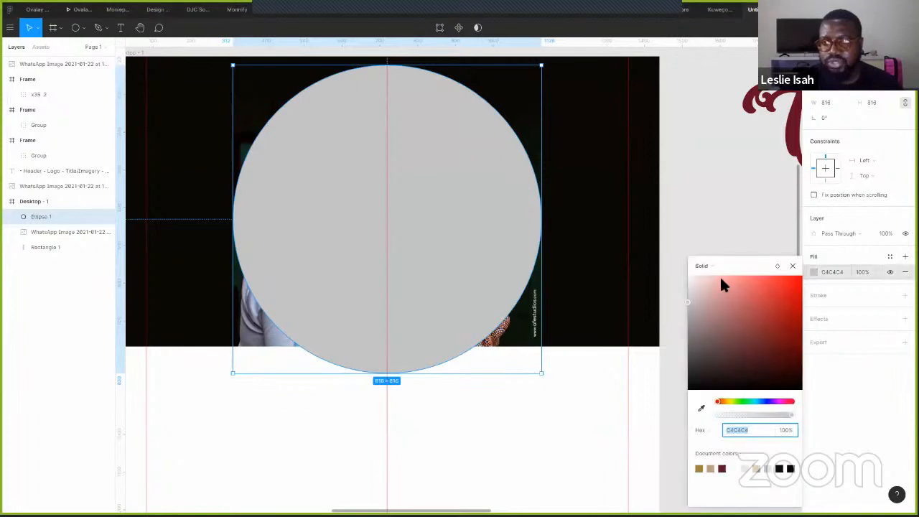
left_click(714, 265)
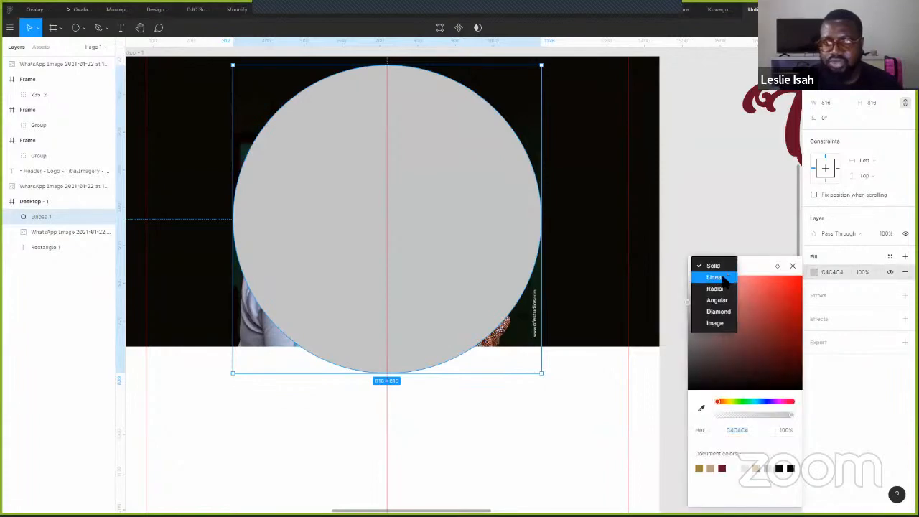
left_click(717, 277)
left_click(717, 268)
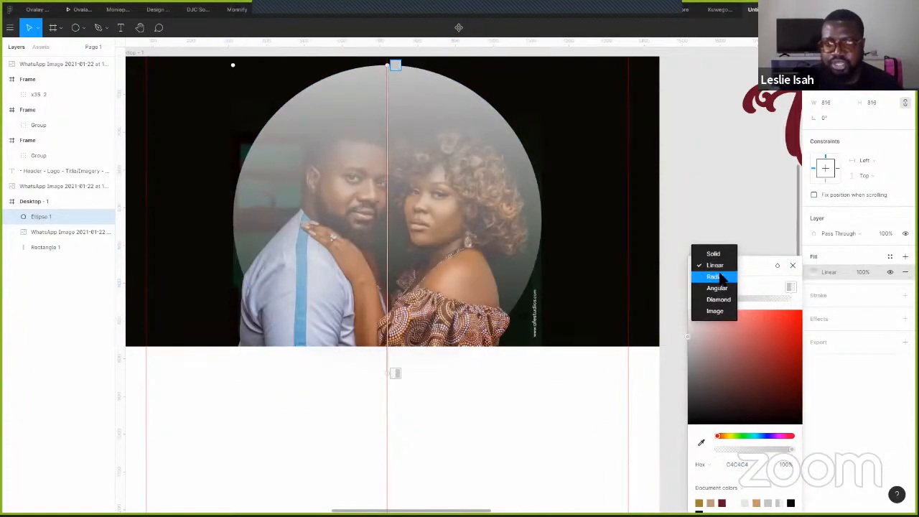
left_click(712, 279)
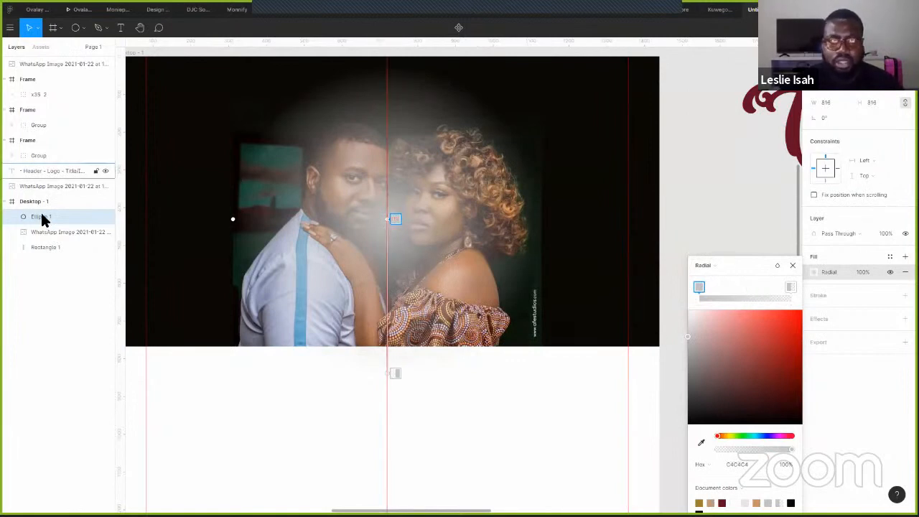
- Group the circle with the photo as Group 1 and place Ellipse 1 beneath the photo
left_click(70, 232, "shift")
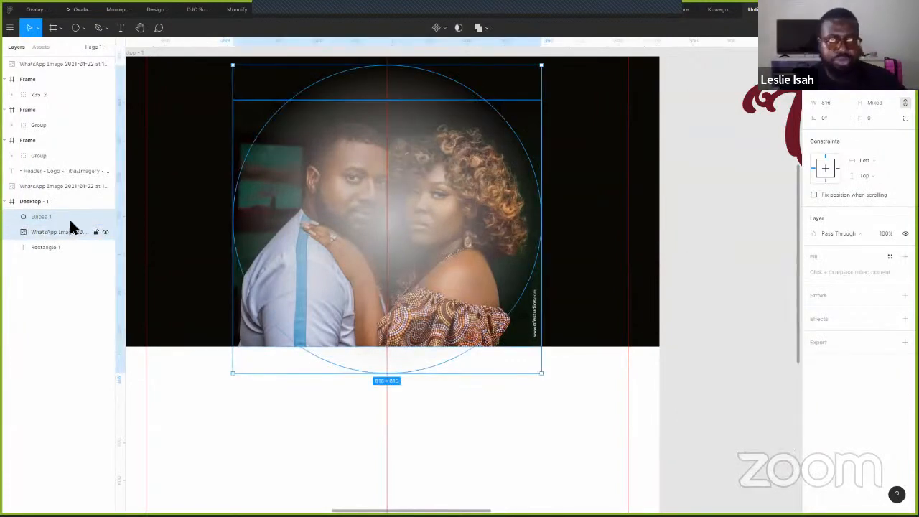
key("ctrl+g")
left_click(10, 217)
left_click(50, 233)
left_click_drag(52, 239, 58, 249)
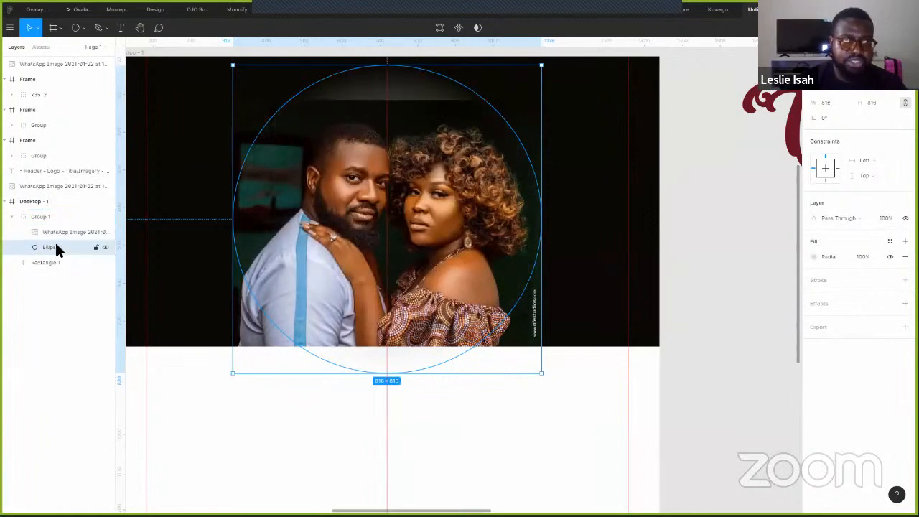
- Apply Use as mask to the Ellipse 1 layer and deselect to view the faded photo
right_click(50, 247)
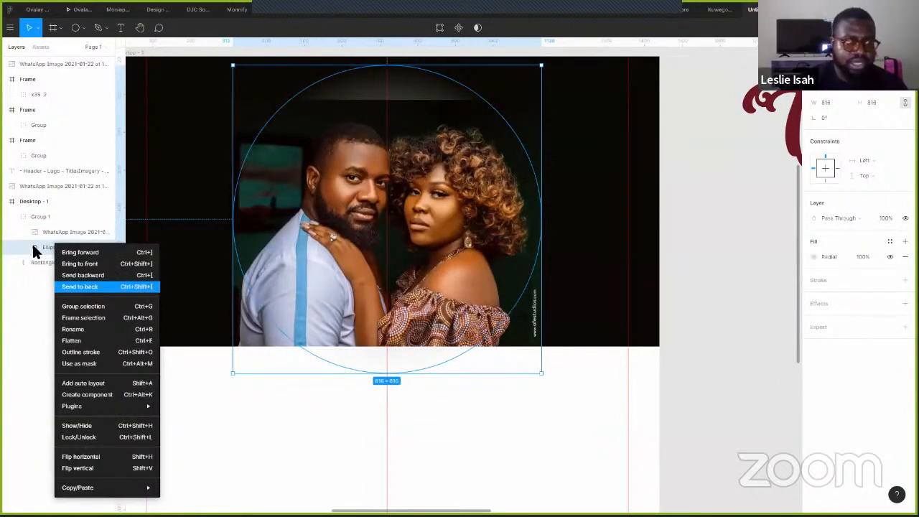
left_click(42, 248)
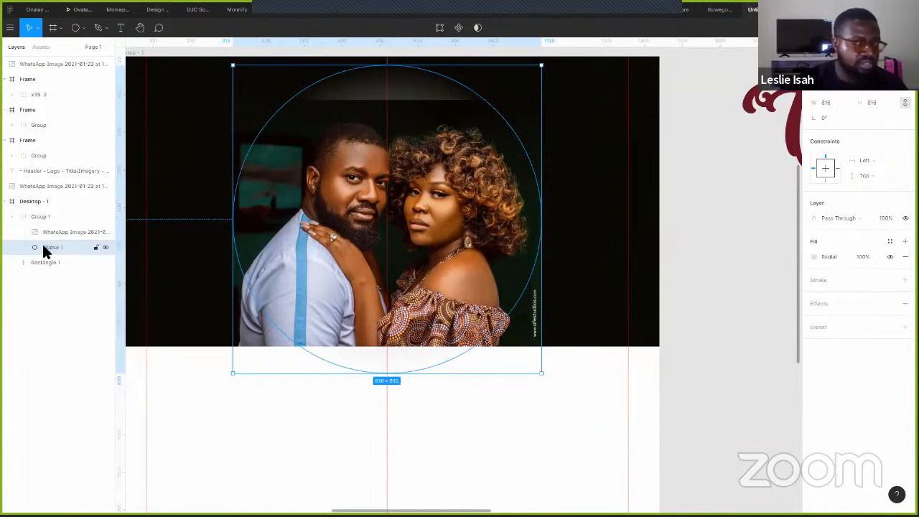
right_click(42, 245)
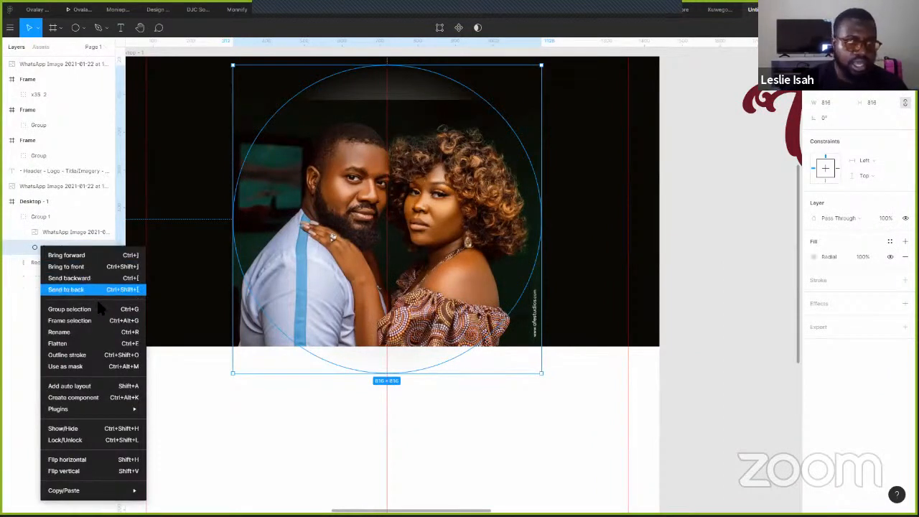
left_click(93, 368)
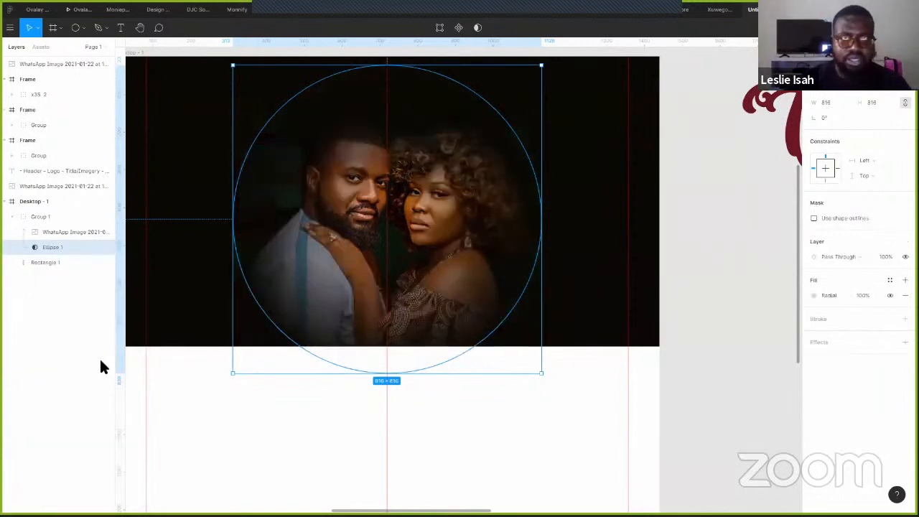
left_click(706, 297)
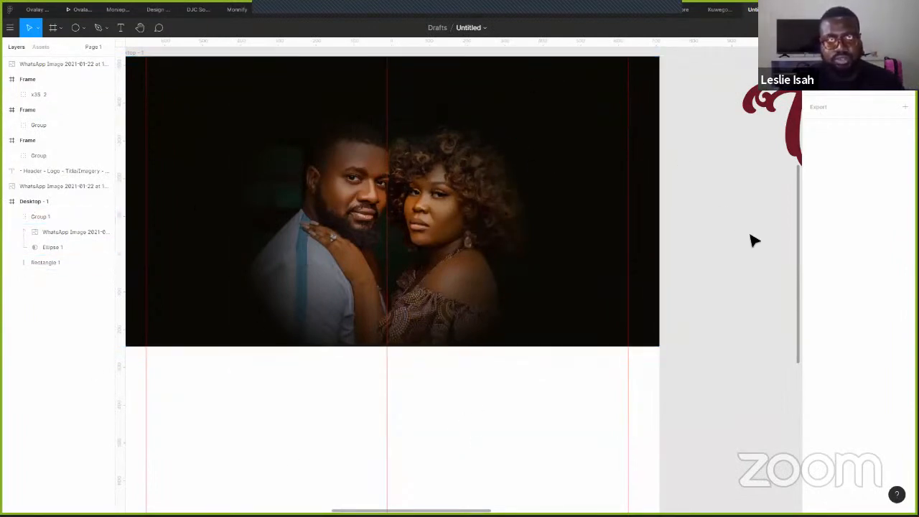
- Select the Desktop - 1 frame and preview it as a prototype, then return to the editor
left_click(503, 215)
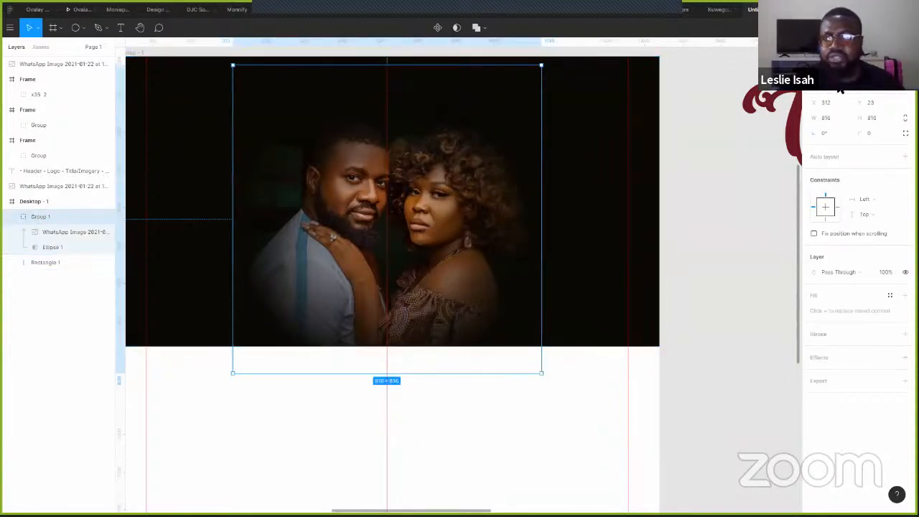
scroll(702, 131, "up", 3)
scroll(702, 131, "left", 3)
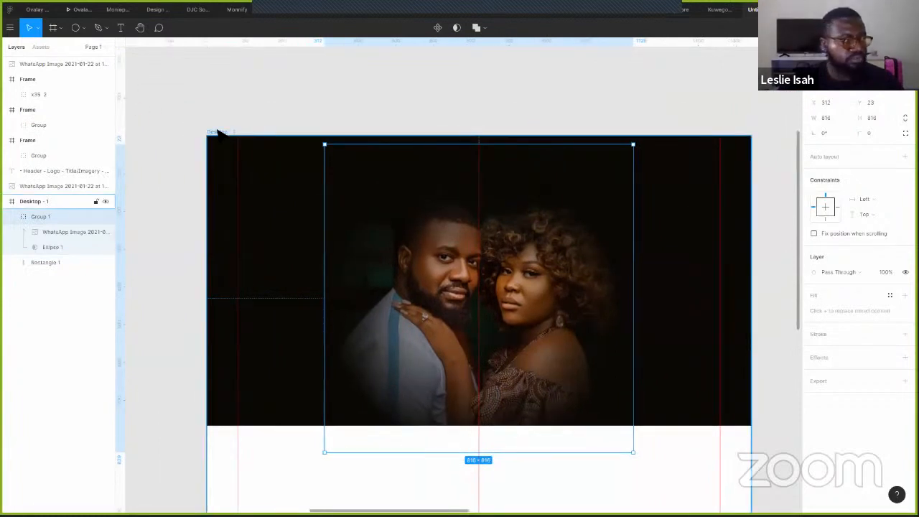
left_click(219, 133)
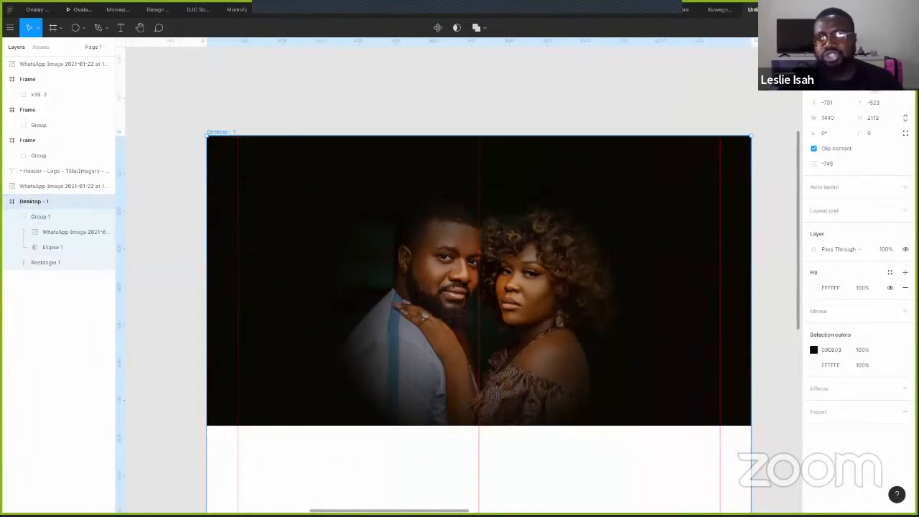
left_click(870, 27)
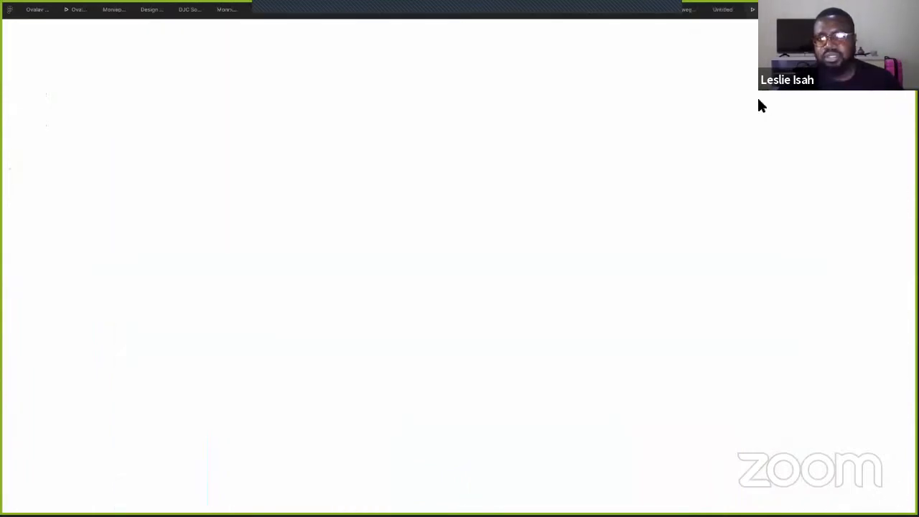
left_click(721, 11)
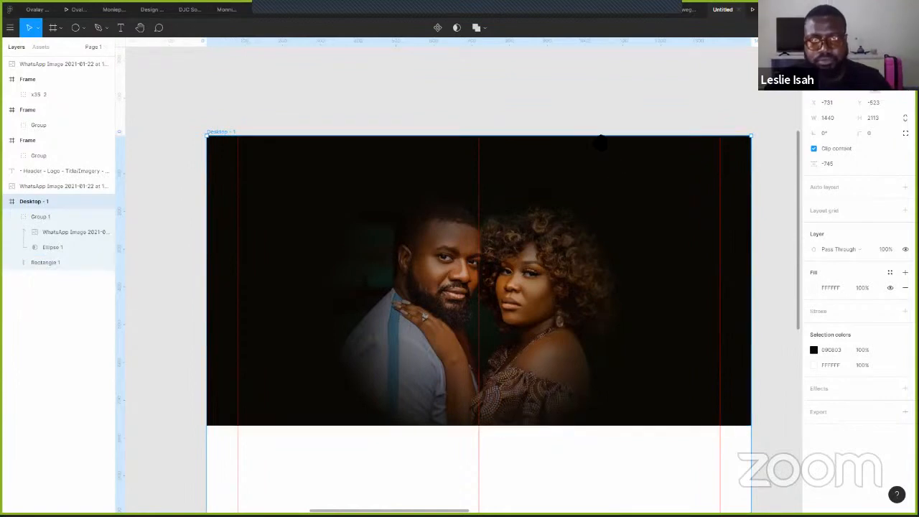
scroll(601, 143, "down", 3)
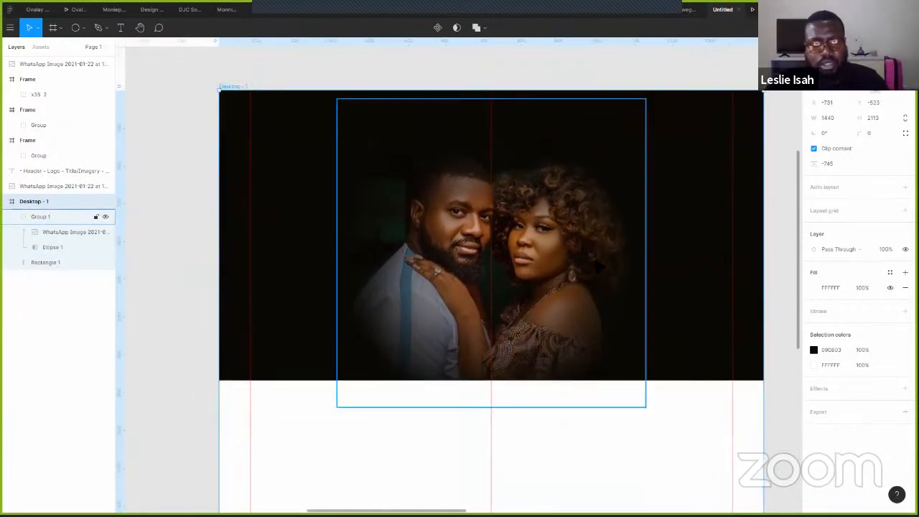
- Widen Ellipse 1's radial gradient mask and set its outer stop to 0% opacity
left_click(44, 245)
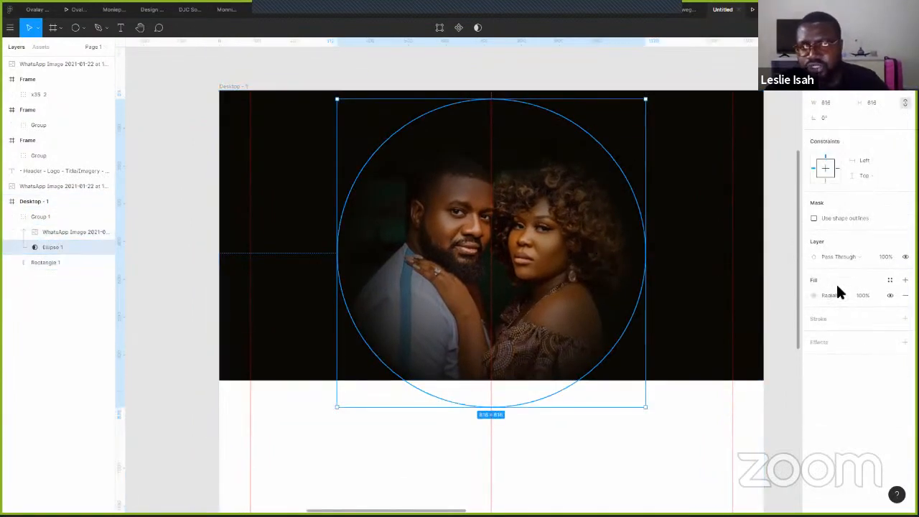
left_click(812, 295)
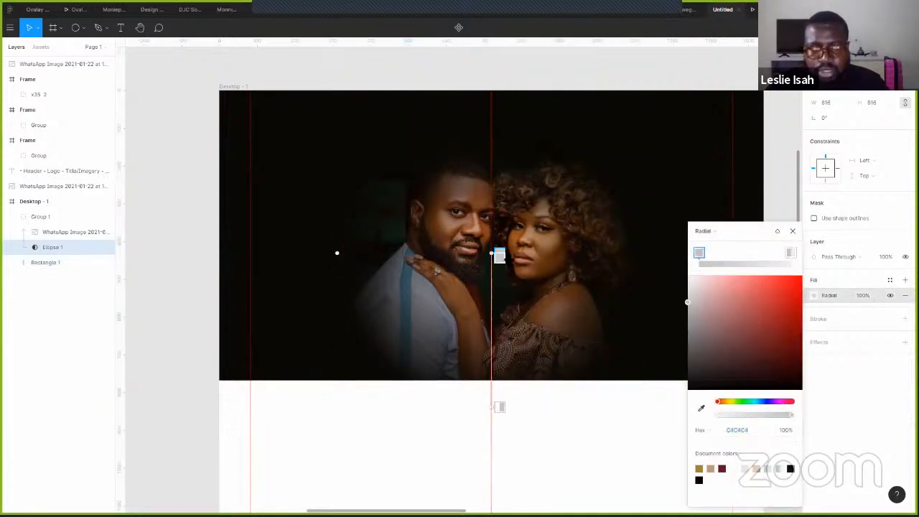
mouse_move(500, 253)
left_mouse_down()
mouse_move(499, 324)
mouse_move(500, 305)
mouse_move(514, 370)
mouse_move(518, 325)
mouse_move(521, 349)
left_mouse_up()
left_click(499, 407)
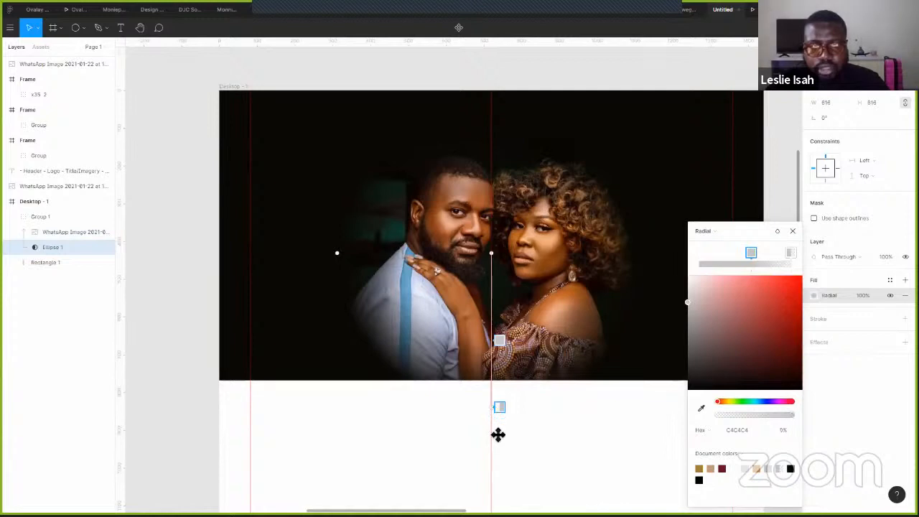
mouse_move(493, 424)
left_mouse_down()
mouse_move(496, 395)
mouse_move(496, 405)
left_mouse_up()
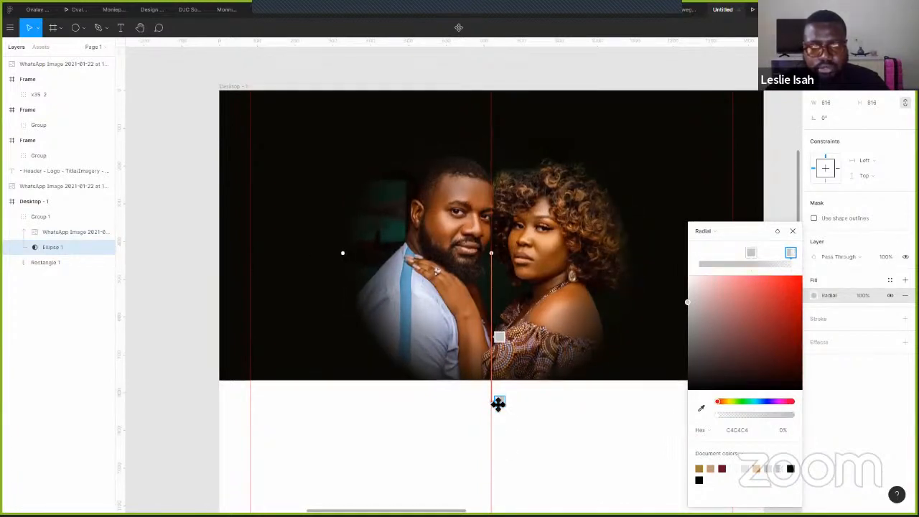
left_click(791, 231)
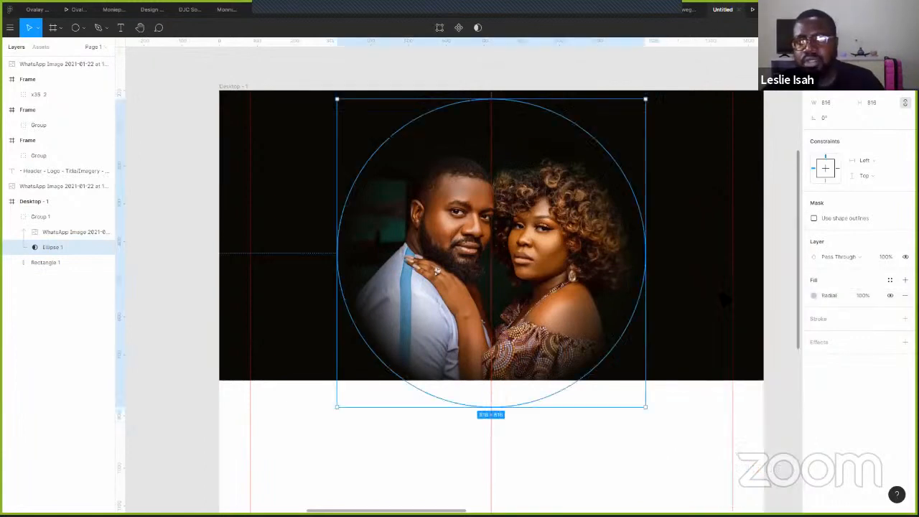
left_click(785, 119)
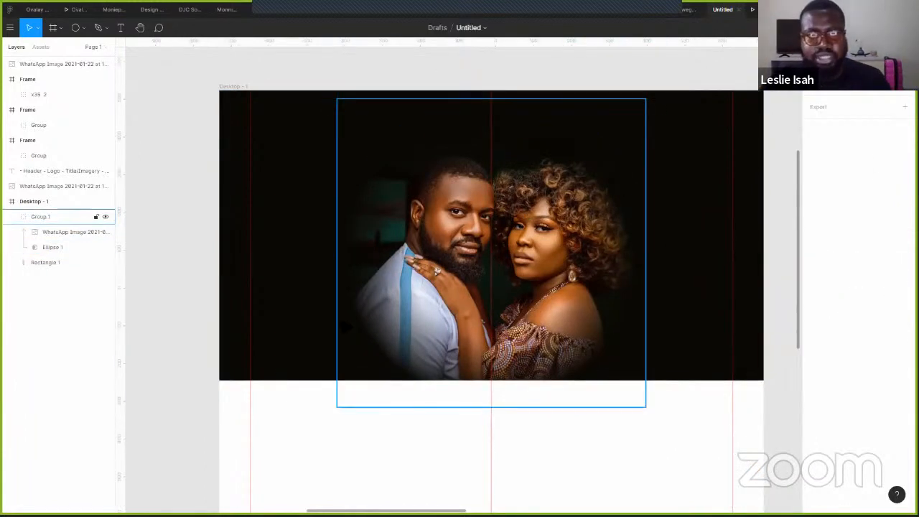
- Enlarge the masked photo group around its centre from 816 to 882×882
left_click(587, 329)
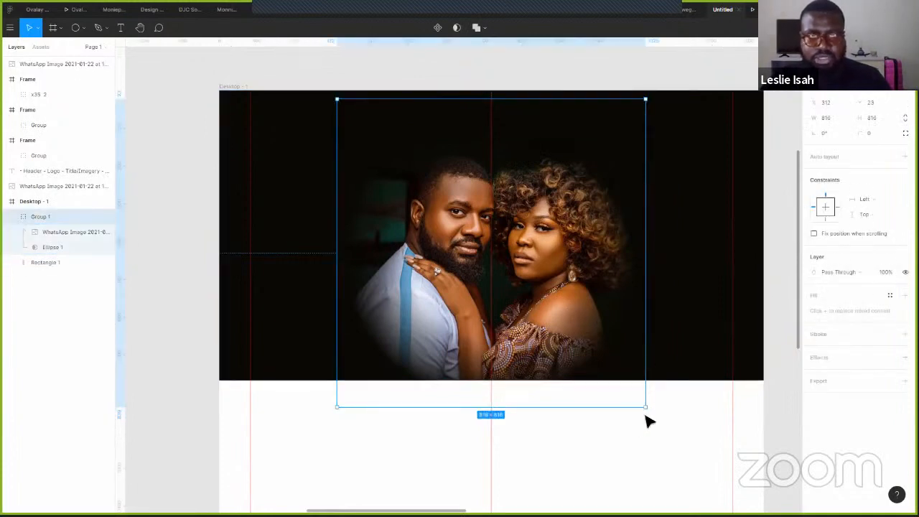
key("alt")
left_click_drag(653, 417, 662, 424)
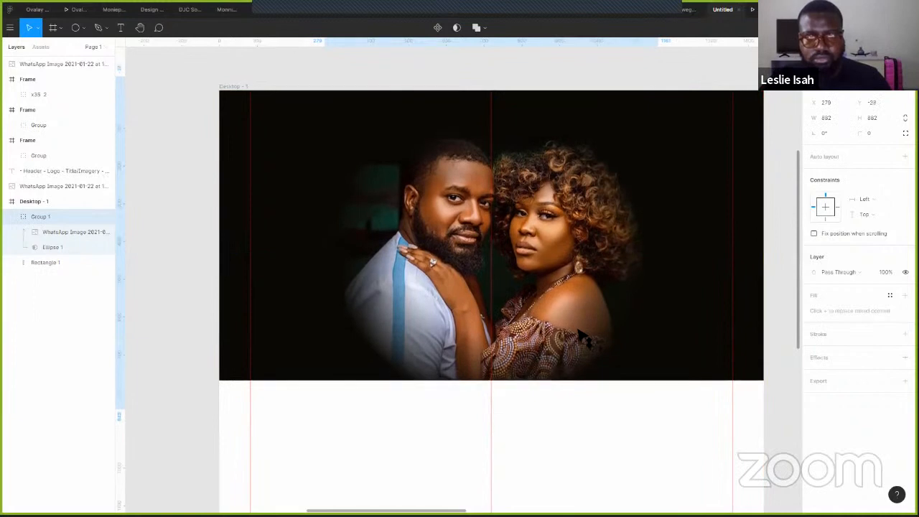
left_click(688, 64)
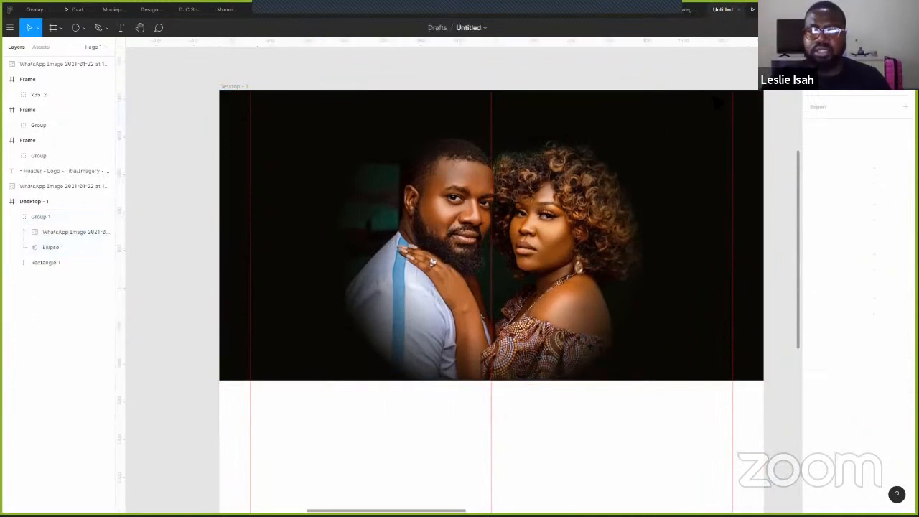
left_click_drag(547, 240, 450, 308)
left_click_drag(775, 235, 638, 264)
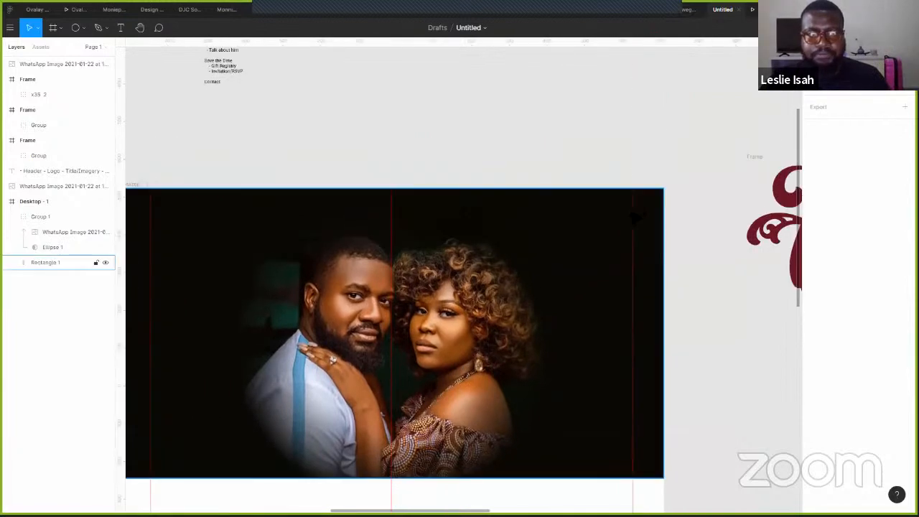
left_click(511, 359)
left_click_drag(511, 359, 427, 361)
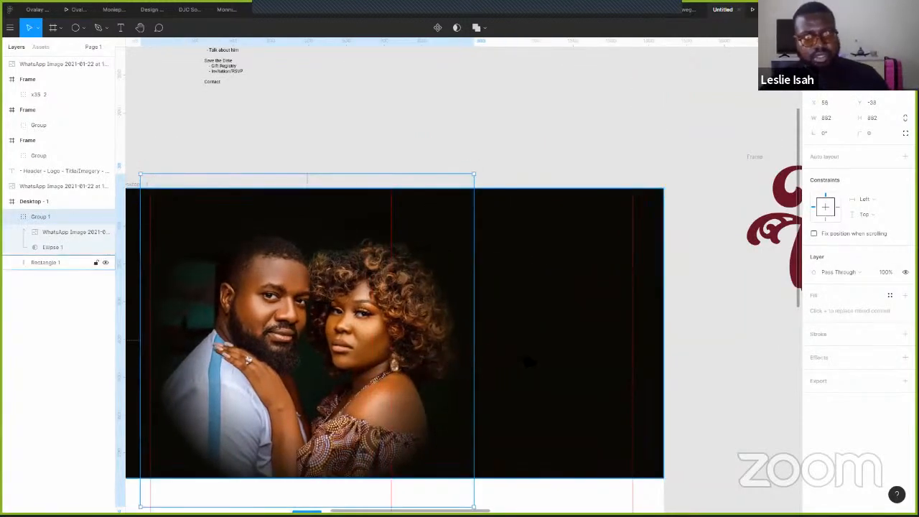
key("ctrl+z")
left_click(522, 109)
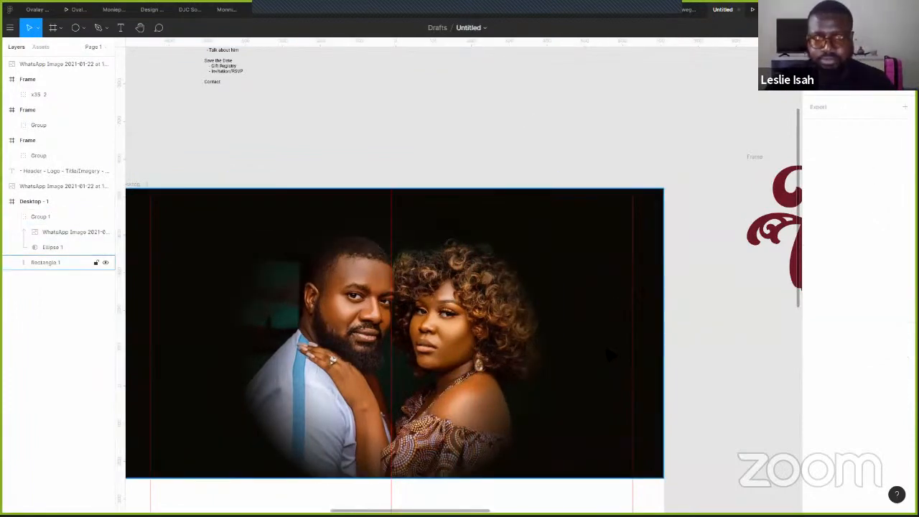
- Lower the photo group about 30 px and preview the hero in presentation view
left_click(431, 466)
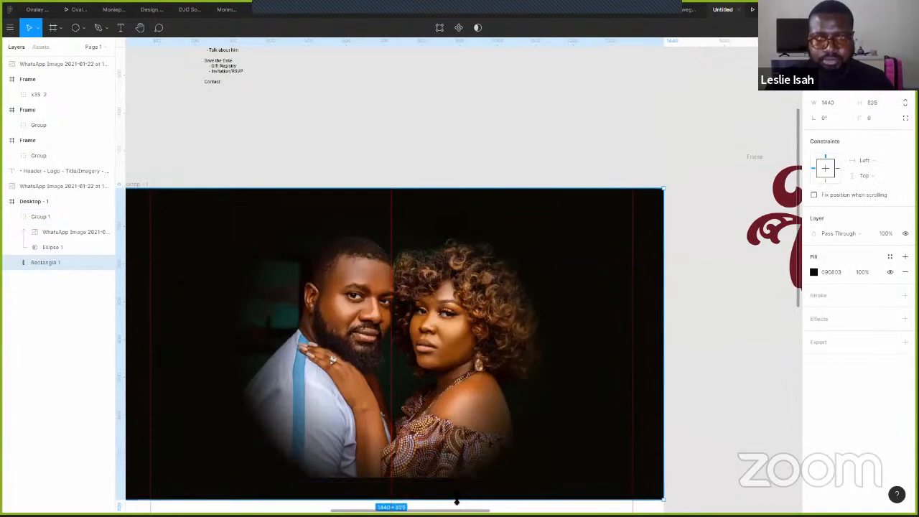
left_click(439, 438)
scroll(482, 424, "down", 2)
scroll(413, 291, "down", 2)
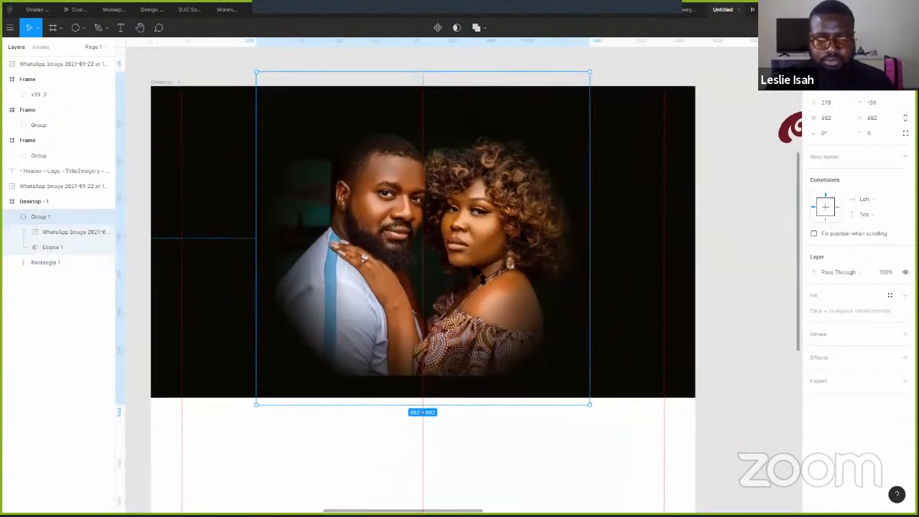
left_click_drag(474, 291, 474, 313)
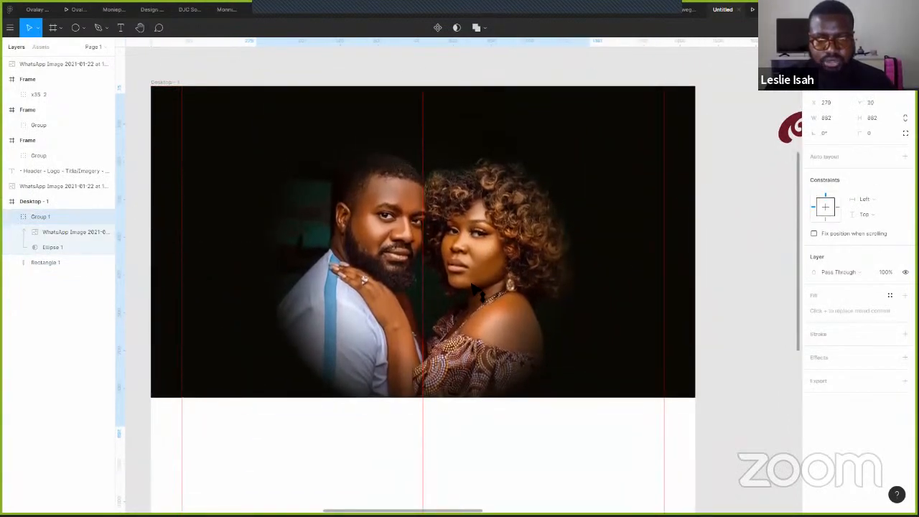
left_click(734, 143)
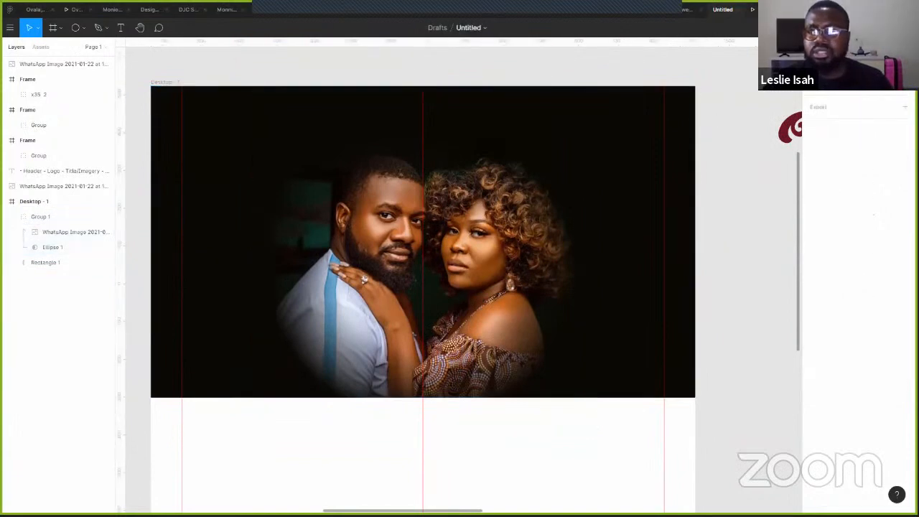
left_click(767, 9)
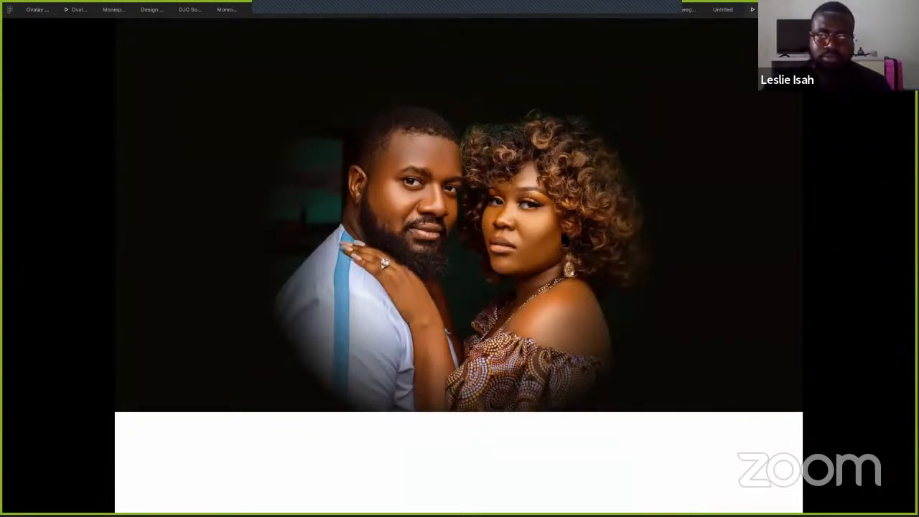
- Back in the editor, set the masked photo group's layer opacity to 30%
left_click(722, 9)
scroll(763, 186, "up", 5)
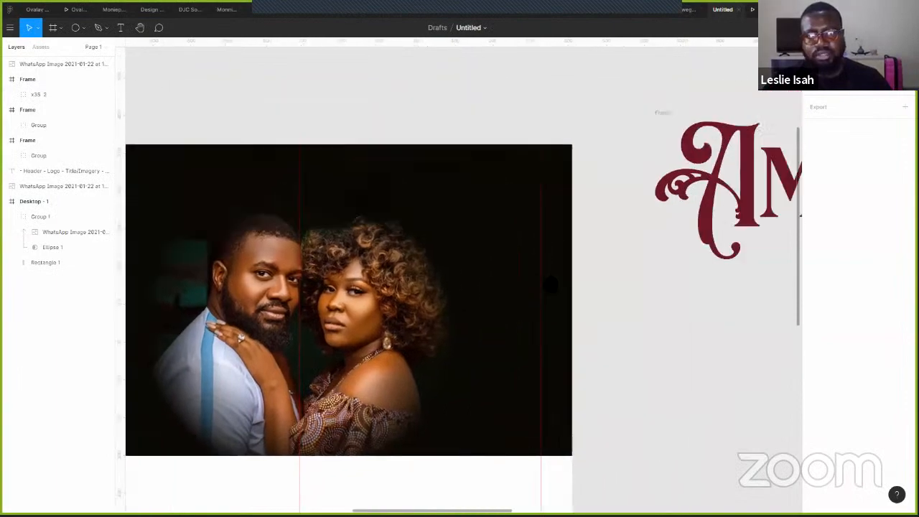
scroll(396, 53, "right", 10)
scroll(396, 53, "down", 5)
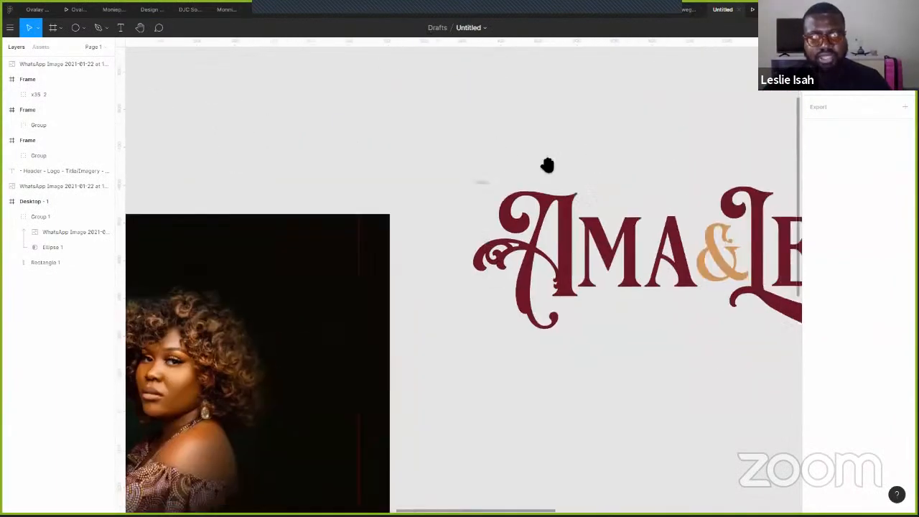
scroll(429, 326, "up", 5)
scroll(475, 249, "left", 6)
scroll(485, 234, "left", 6)
scroll(485, 234, "down", 3)
left_click(453, 275)
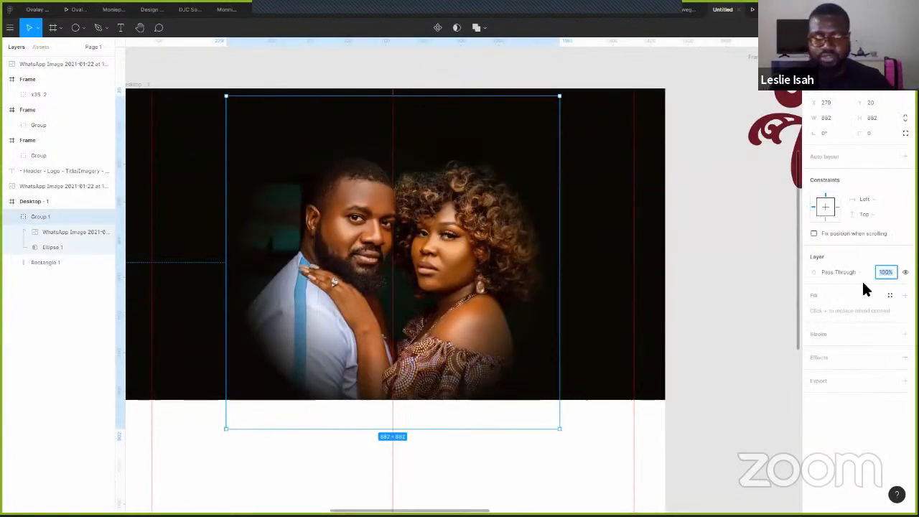
type("30")
key("Return")
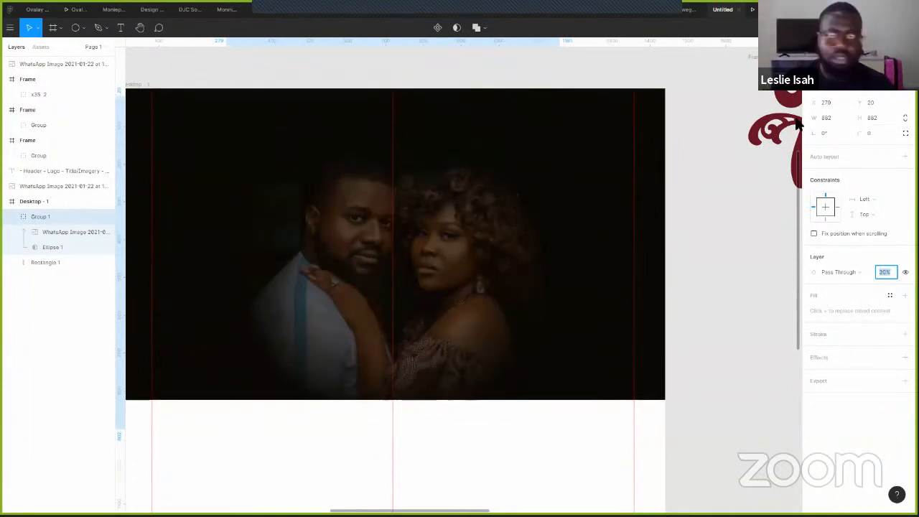
left_click(704, 260)
- Turn the Ama & Leslie logo's maroon lettering white
left_click_drag(712, 242, 558, 326)
left_click_drag(753, 327, 561, 340)
scroll(363, 203, "right", 5)
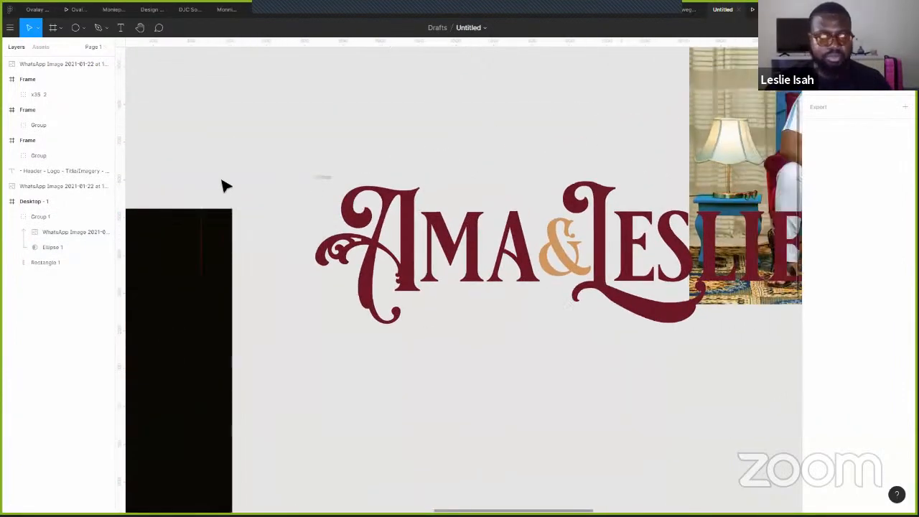
left_click(207, 181)
left_click_drag(235, 196, 244, 354)
left_click_drag(357, 260, 355, 232)
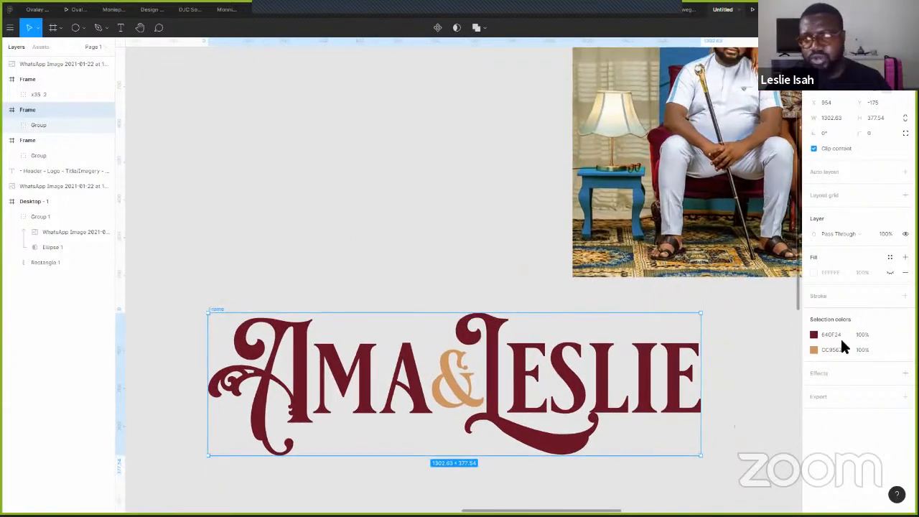
left_click(813, 334)
left_click_drag(686, 284, 690, 267)
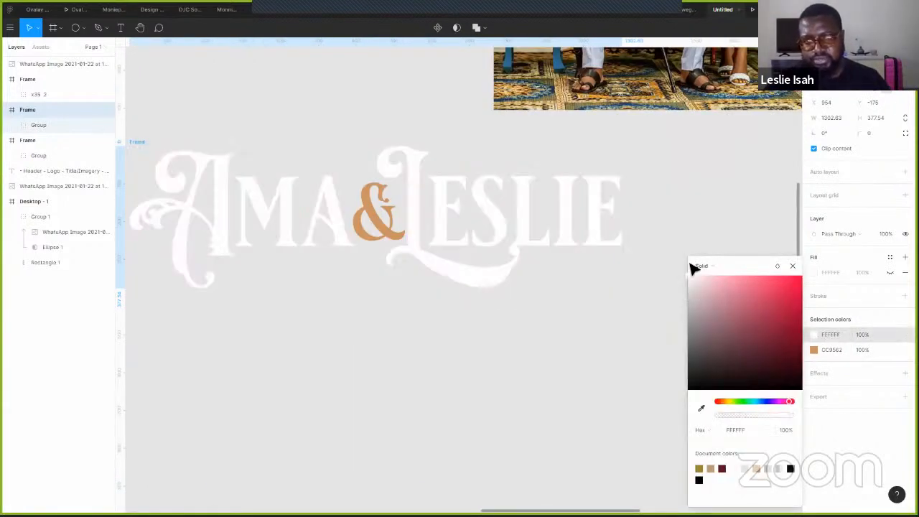
left_click(483, 352)
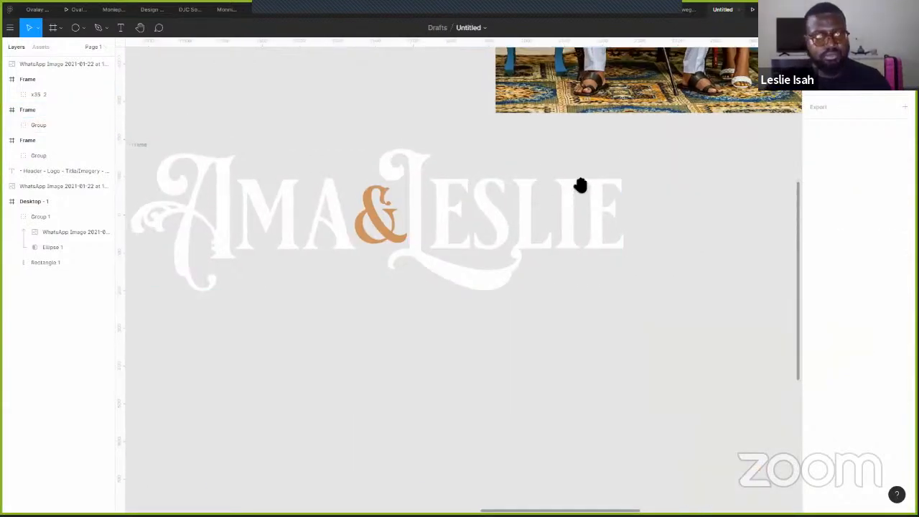
- Place the white logo horizontally centred on the hero photo, shrunk to about half size
scroll(553, 208, "left", 10)
scroll(552, 208, "up", 2)
left_click(718, 291)
left_click_drag(742, 299, 514, 252)
left_click_drag(272, 254, 273, 257)
left_click_drag(413, 290, 767, 347)
left_click_drag(713, 306, 572, 356)
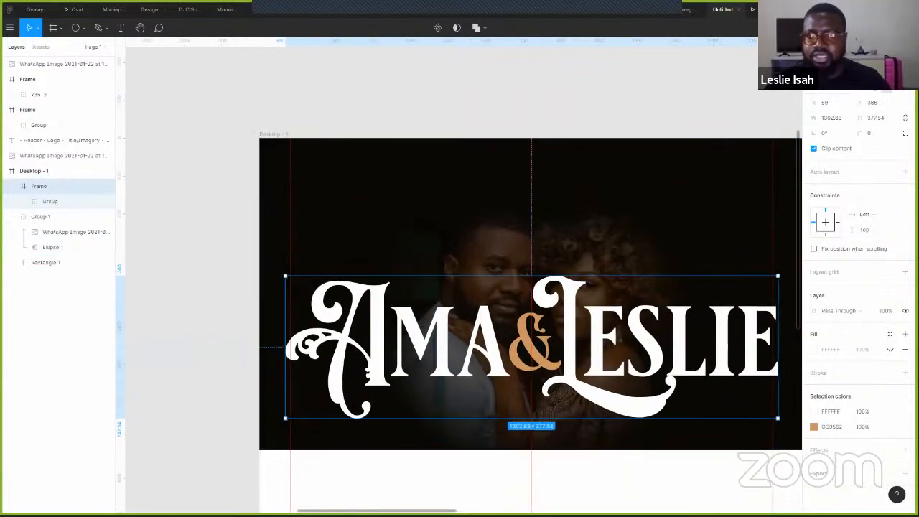
left_click_drag(624, 187, 531, 131)
left_click_drag(685, 362, 560, 325)
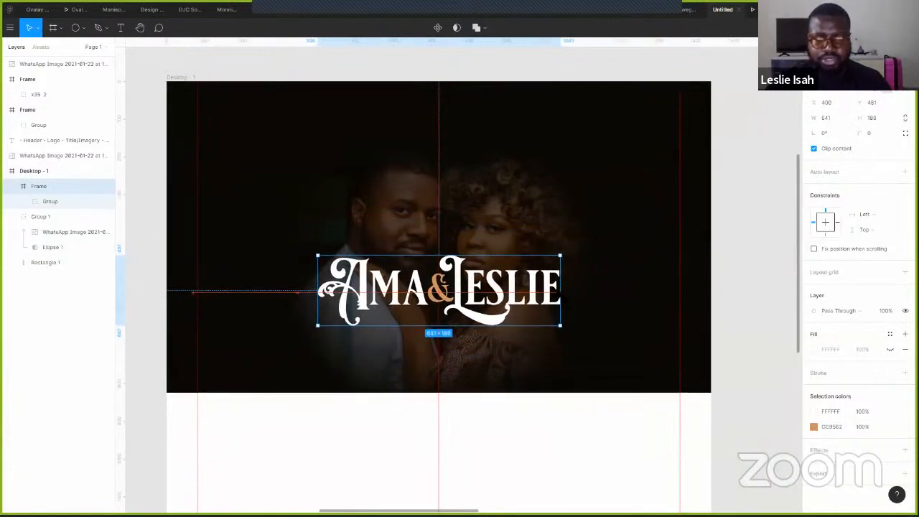
left_click_drag(547, 292, 515, 311)
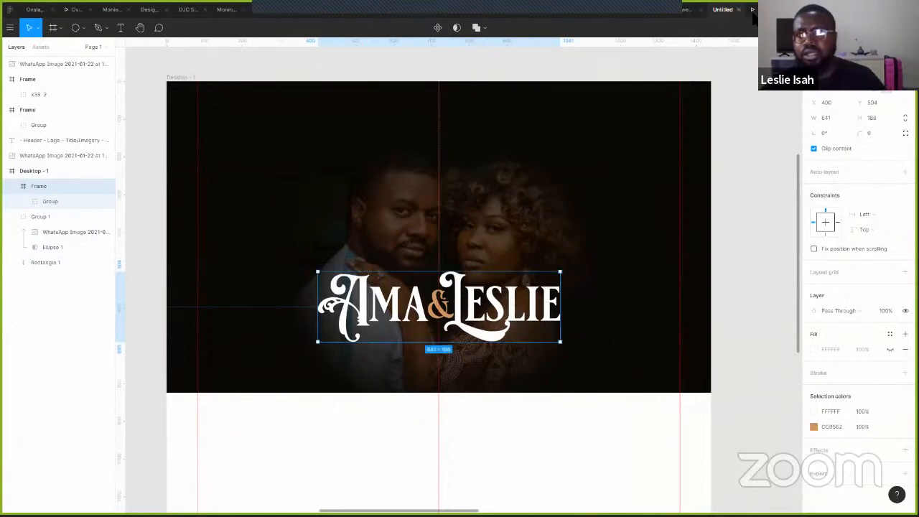
- Enlarge the name logo around its centre and nudge it up about 27 px
left_click(763, 10)
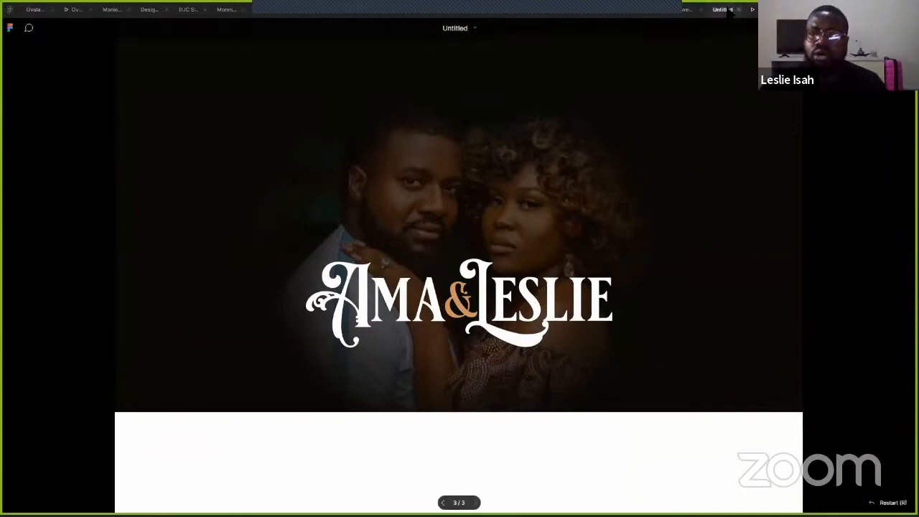
left_click(723, 9)
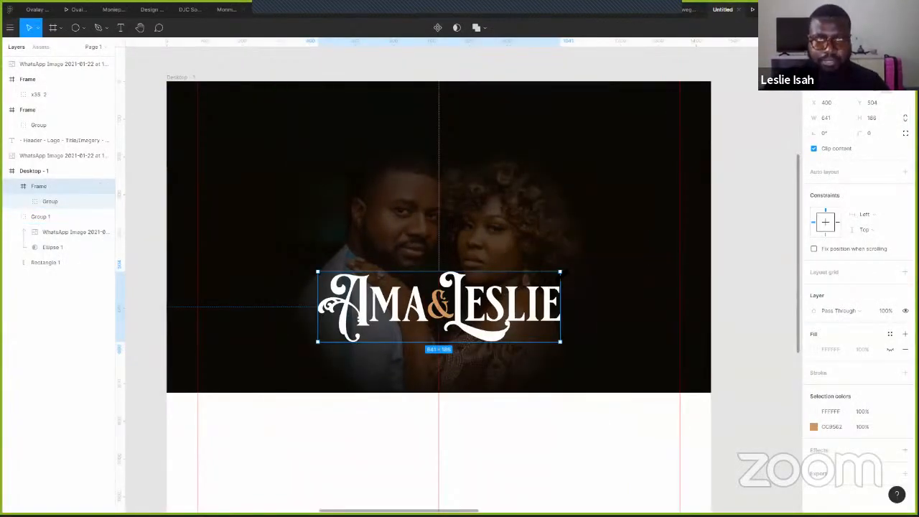
left_click_drag(560, 272, 574, 267)
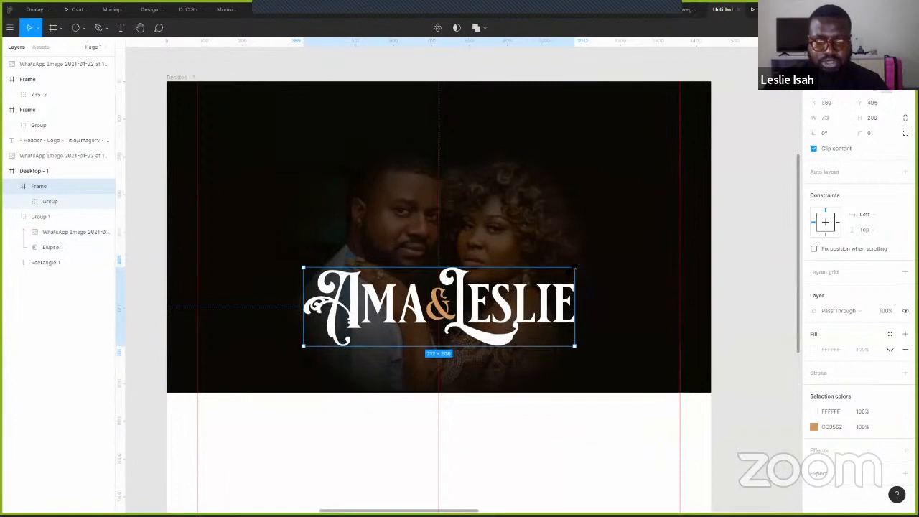
left_click(502, 228)
left_click_drag(508, 225, 509, 231)
left_click_drag(519, 305, 519, 286)
- Move the couple photo higher inside the frame and preview the hero full-screen
left_click_drag(394, 294, 395, 269)
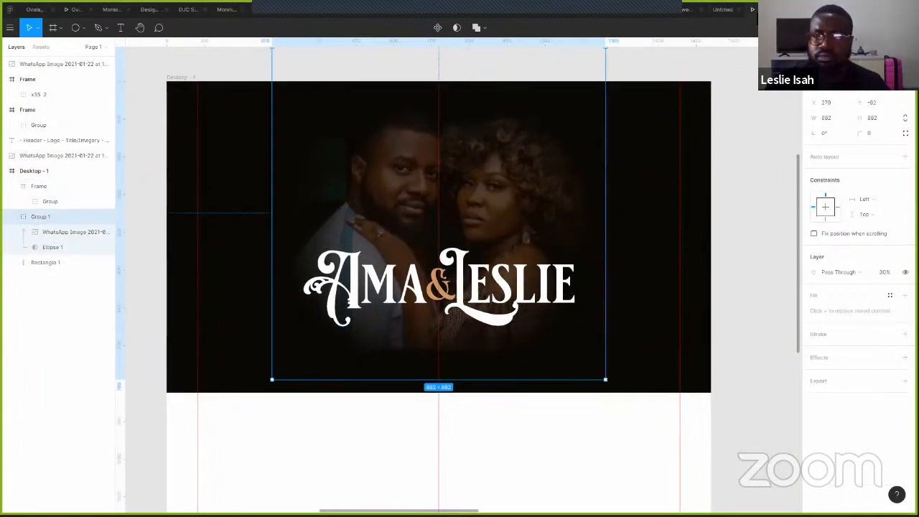
key("ctrl+alt+Return")
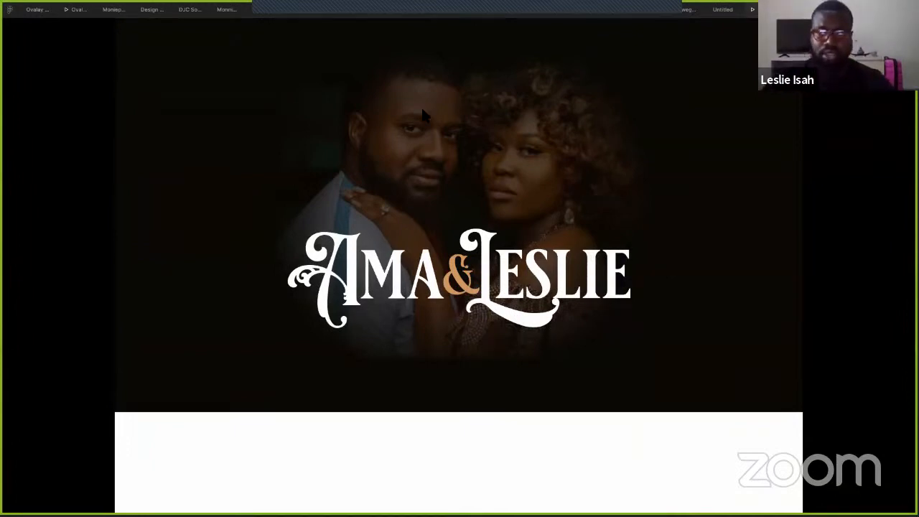
left_click(720, 10)
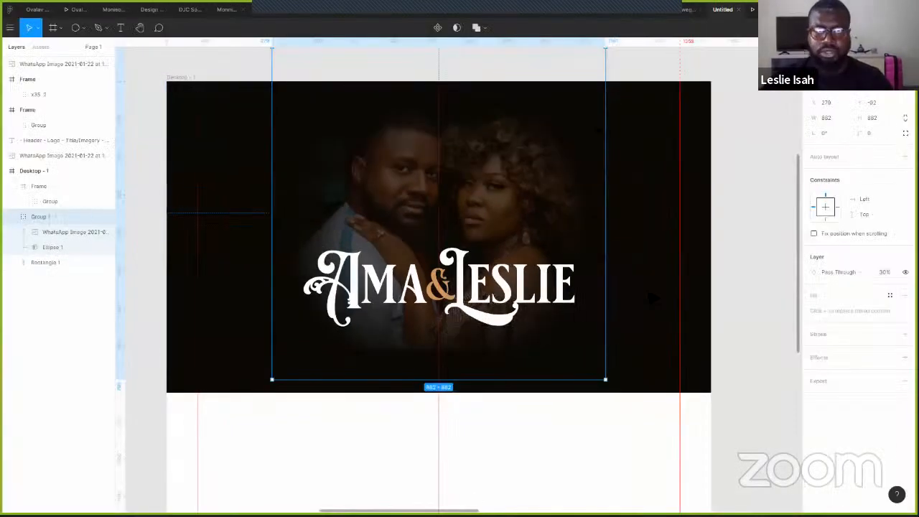
left_click(740, 244)
- Duplicate the gold ornamental frame below the original
scroll(693, 229, "right", 5)
scroll(693, 229, "up", 2)
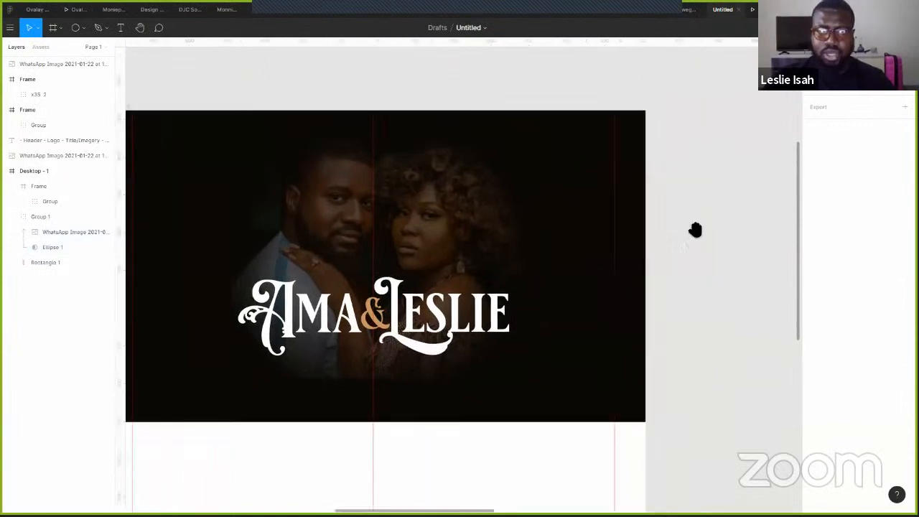
scroll(646, 218, "down", 3)
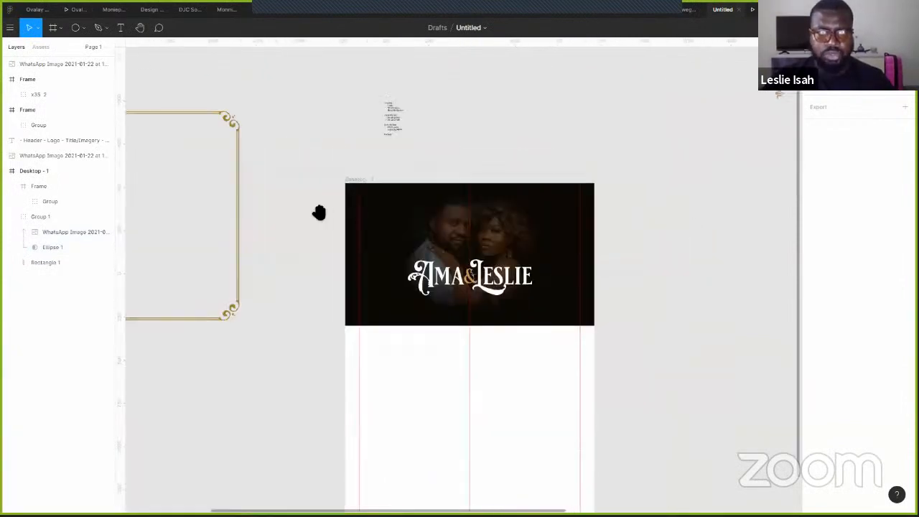
scroll(340, 189, "left", 5)
scroll(340, 189, "up", 1)
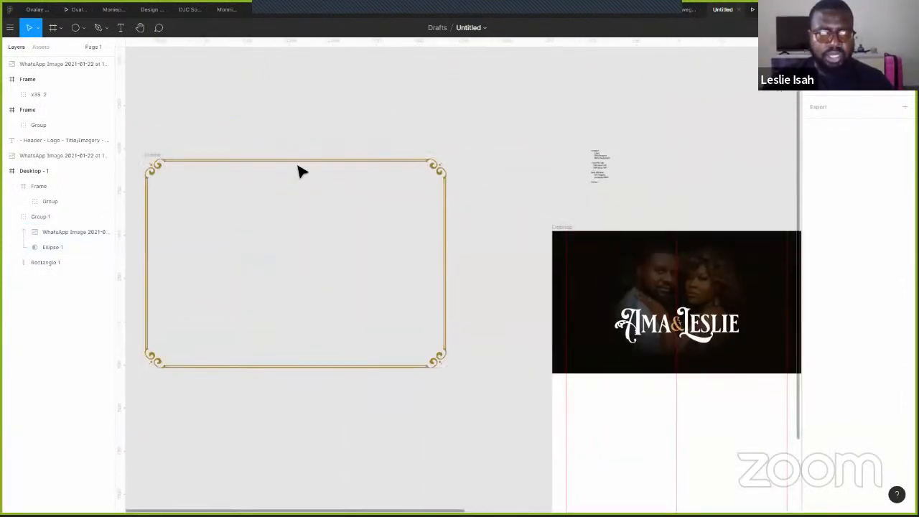
left_click(300, 169)
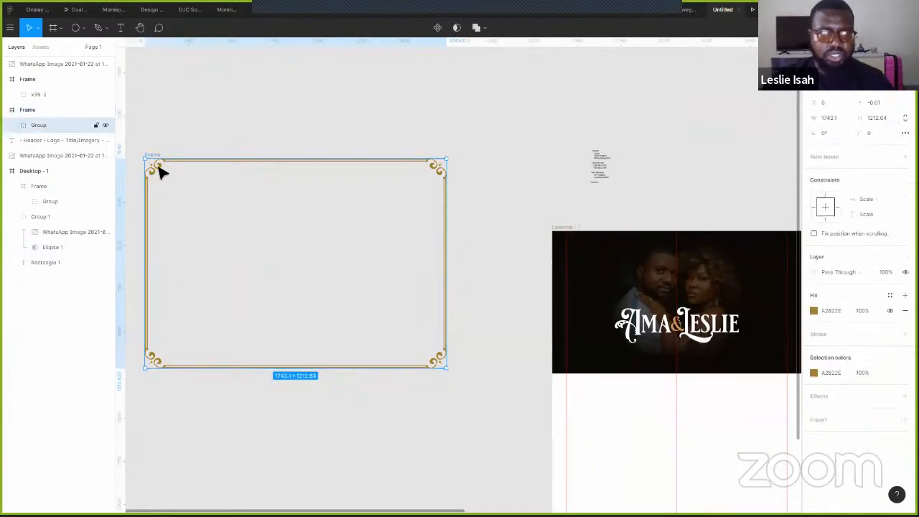
double_click(160, 171)
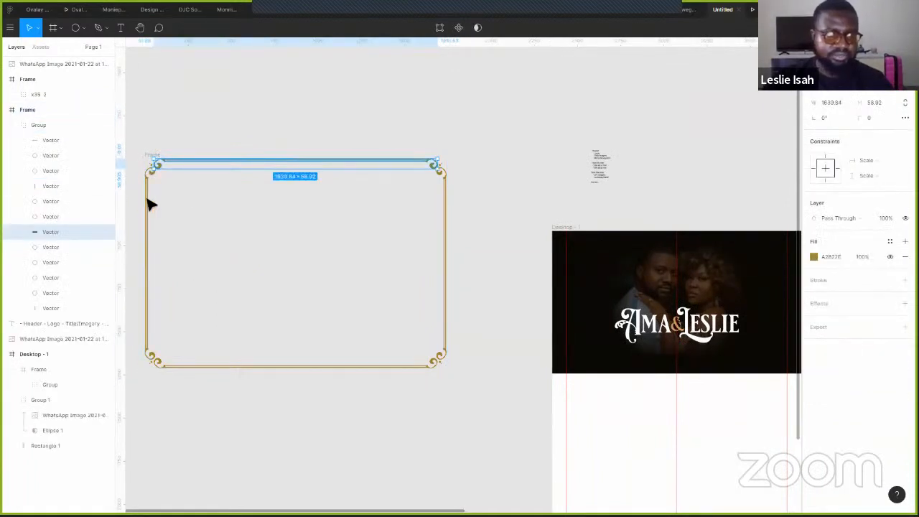
left_click_drag(270, 170, 684, 244)
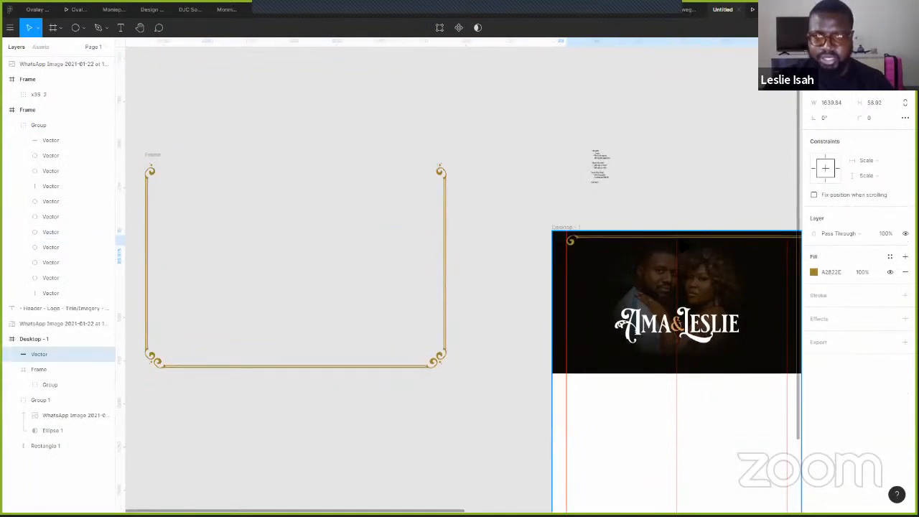
scroll(641, 267, "up", 5)
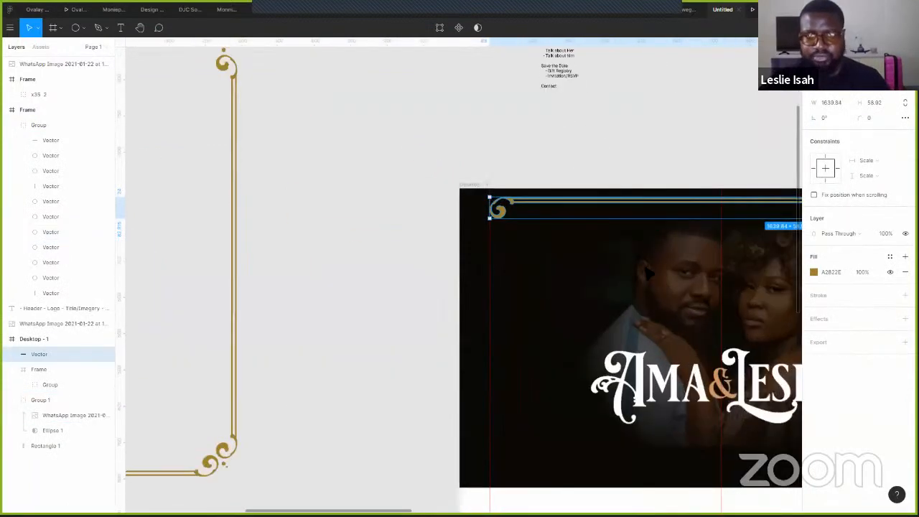
scroll(211, 257, "right", 6)
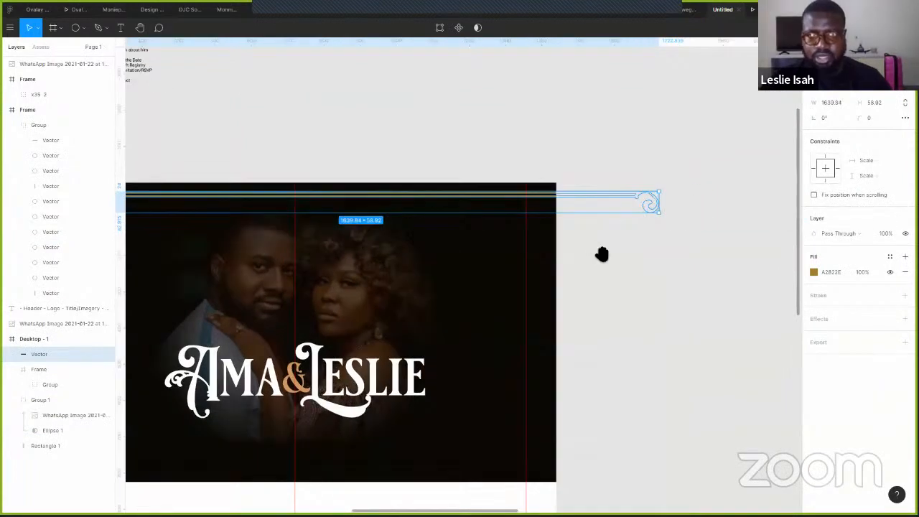
scroll(601, 252, "left", 3)
key("ctrl+z")
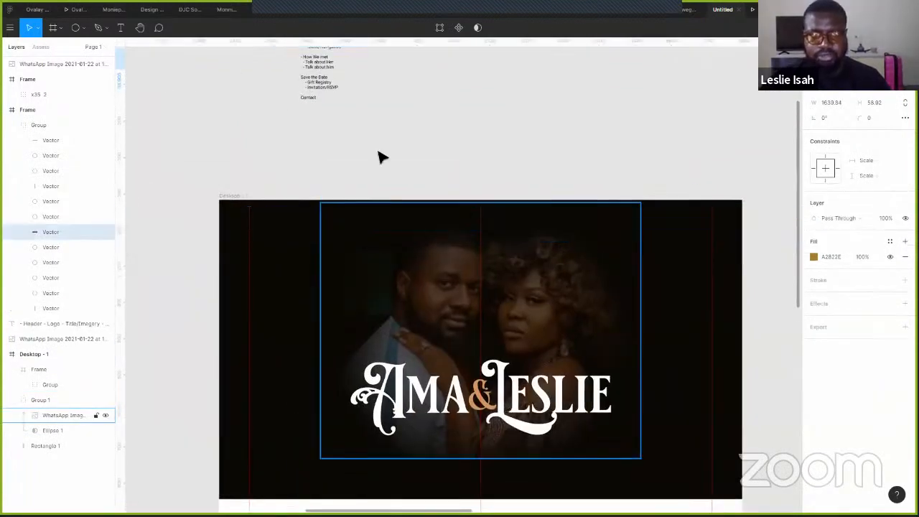
scroll(301, 170, "down", 5)
scroll(258, 135, "left", 6)
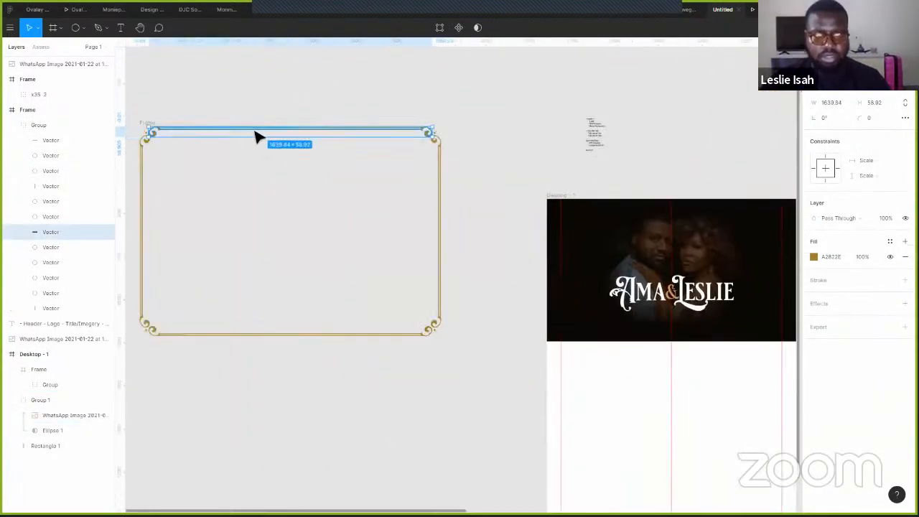
left_click(279, 136)
left_click_drag(290, 179, 294, 429, "alt")
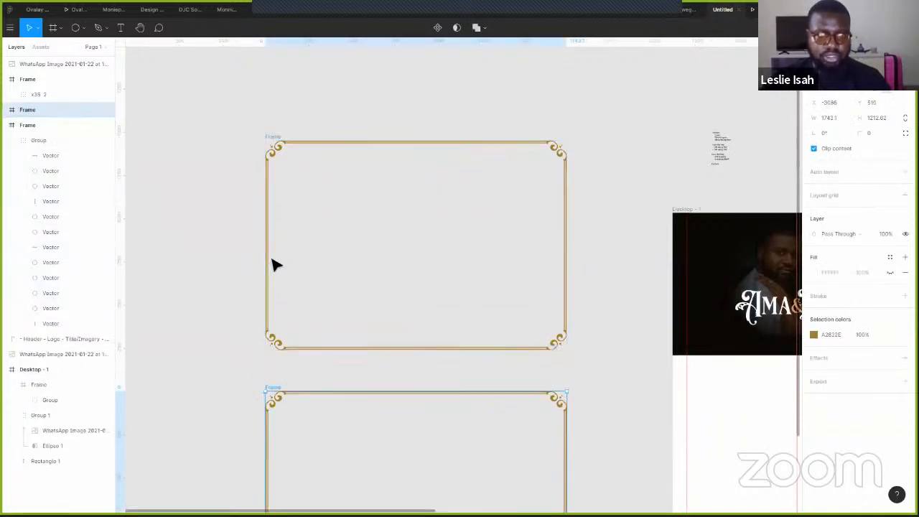
- Merge the original frame's twelve border Vector layers into one Union shape
left_click(280, 150)
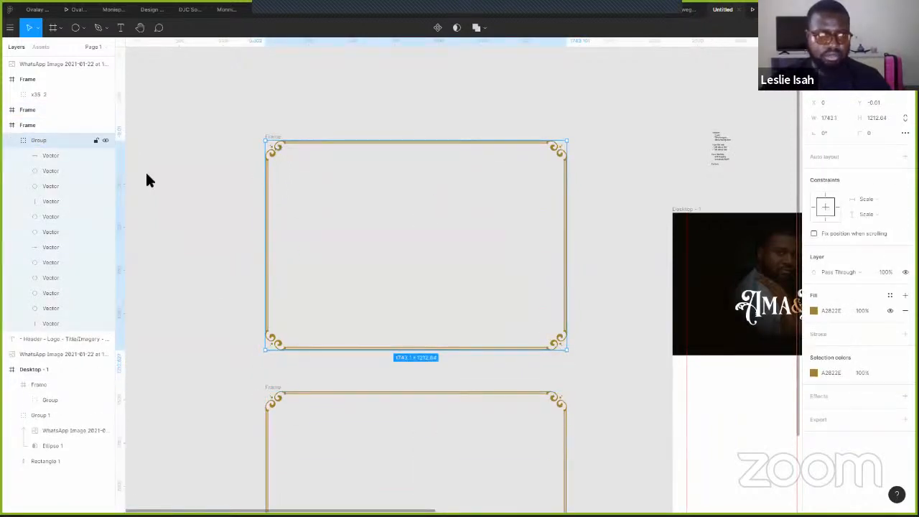
left_click(41, 155)
left_click(58, 321, "shift")
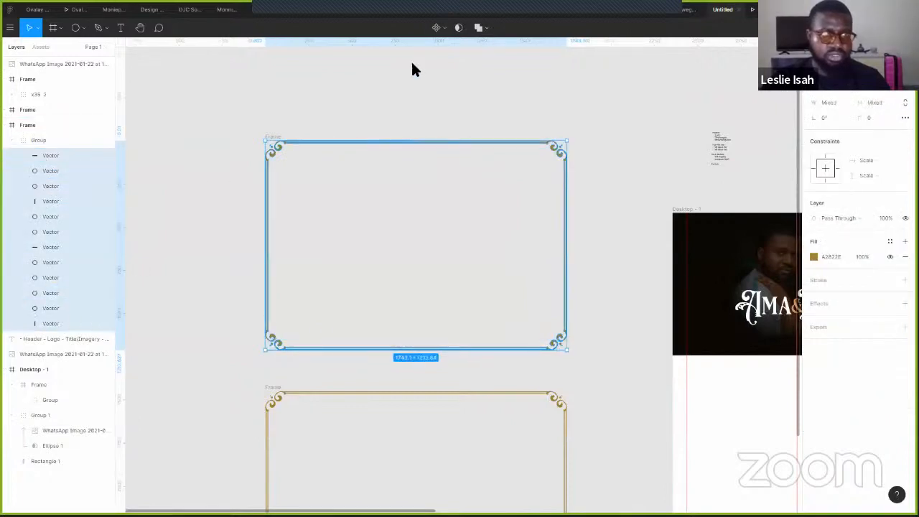
left_click(477, 27)
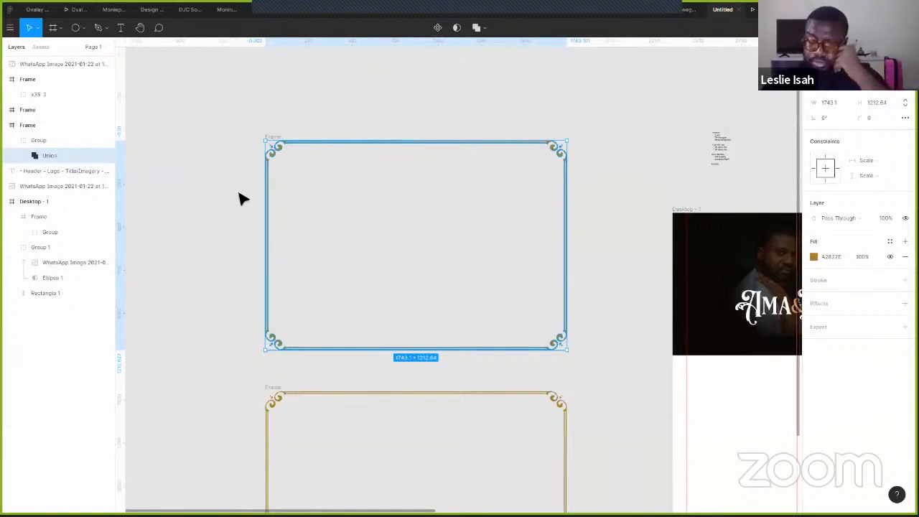
- Duplicate the merged gold border and flatten the left copy into one vector
left_click_drag(424, 222, 383, 331)
left_click_drag(399, 391, 381, 158)
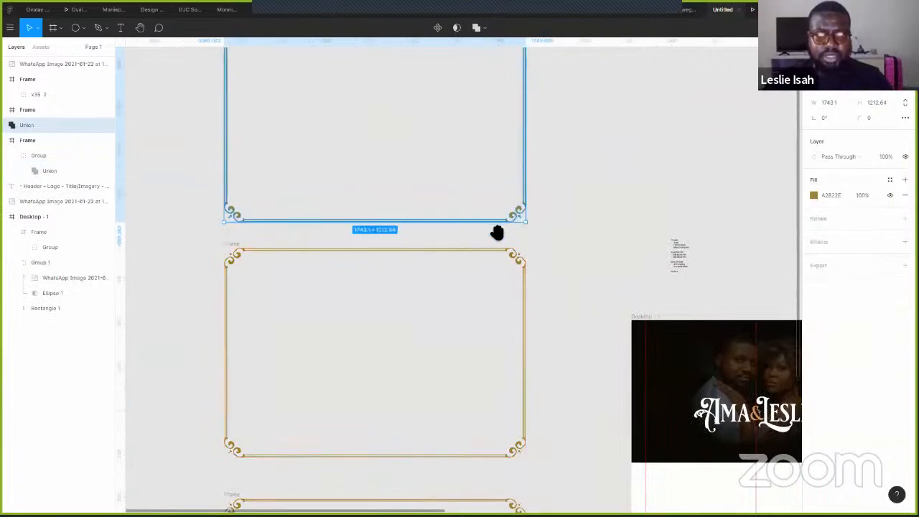
scroll(237, 233, "up", 2)
scroll(237, 233, "right", 3)
left_click_drag(446, 206, 577, 200)
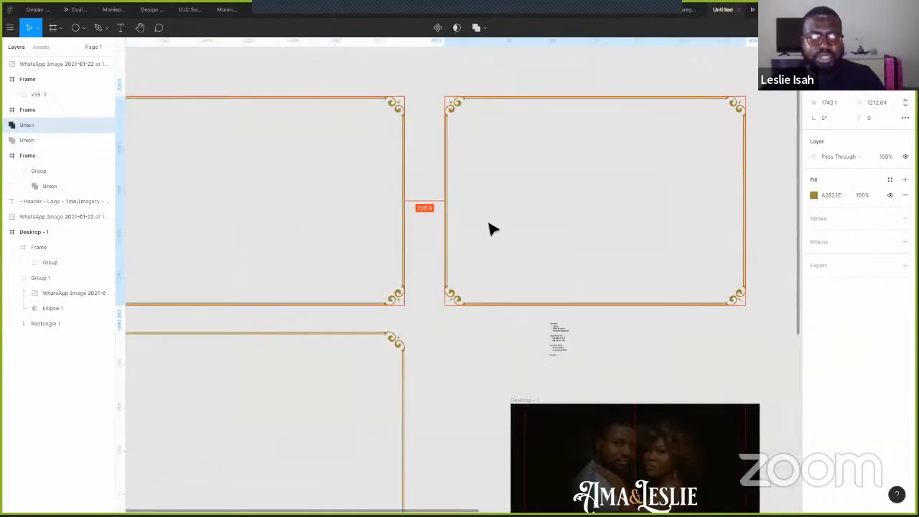
left_click(392, 131)
left_click(376, 101)
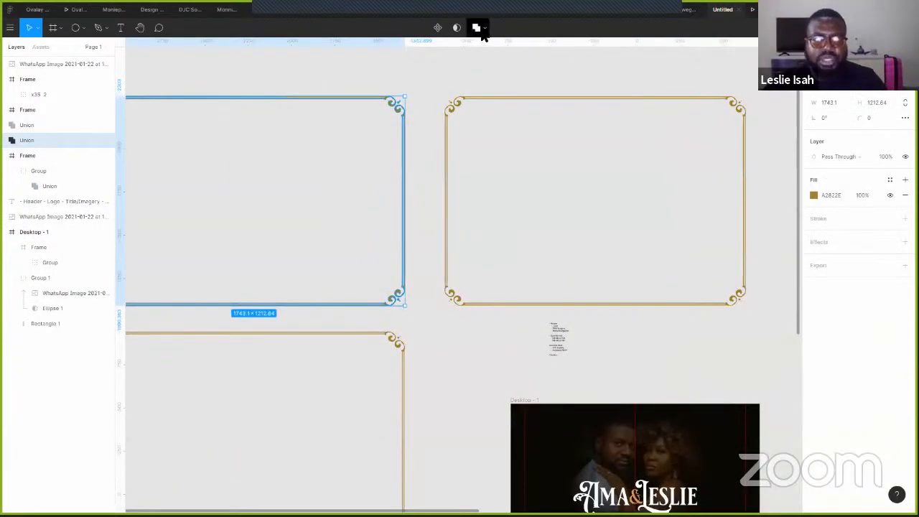
left_click(482, 27)
left_click(479, 104)
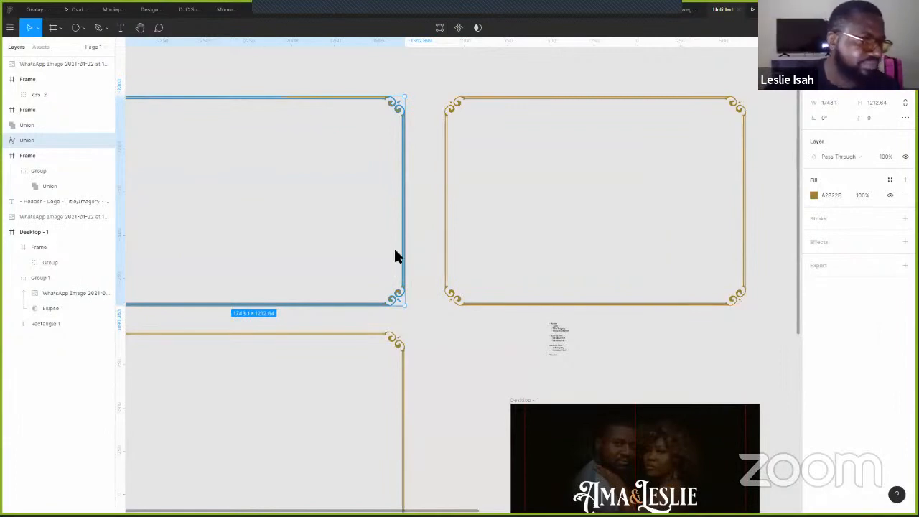
- Move the flattened border into Desktop - 1 and scale it to about 1376×956
left_click_drag(570, 175, 567, 175)
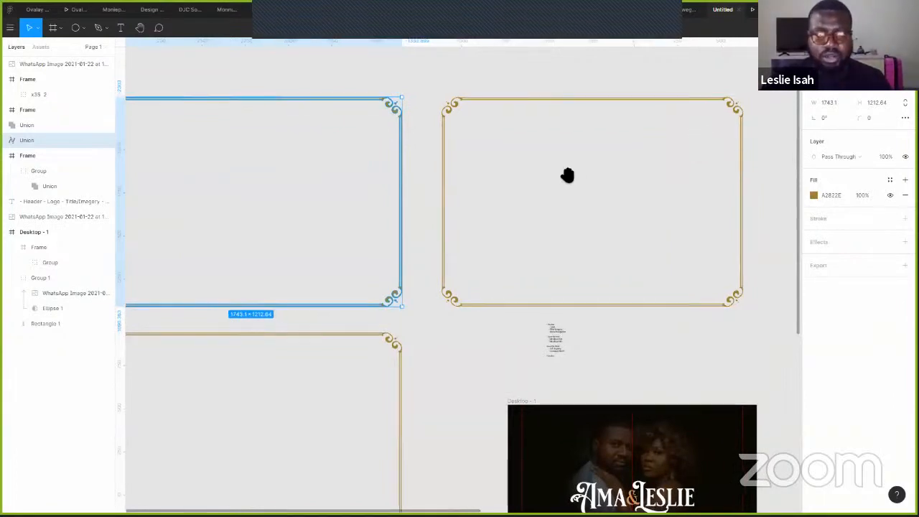
scroll(280, 168, "down", 3)
left_click_drag(298, 126, 682, 435)
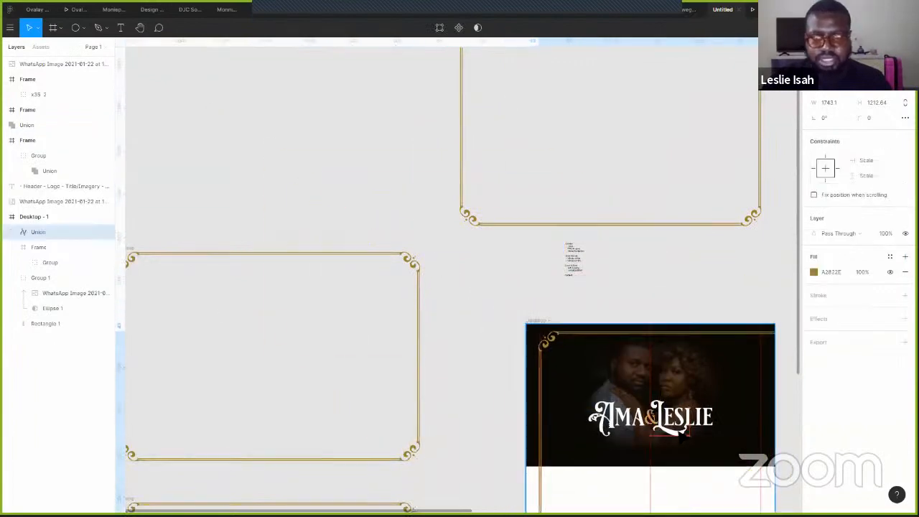
scroll(340, 239, "down", 5)
scroll(340, 239, "right", 5)
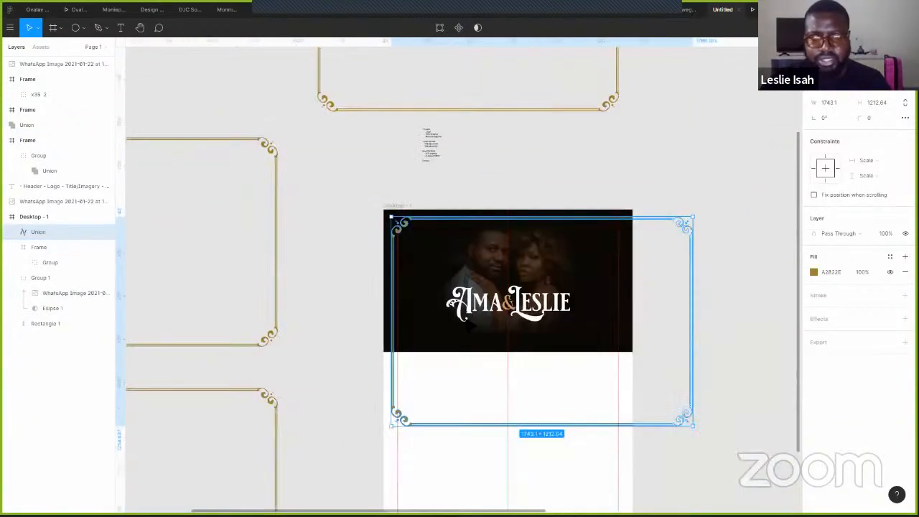
scroll(467, 324, "up", 3, "ctrl")
scroll(519, 351, "down", 2, "ctrl")
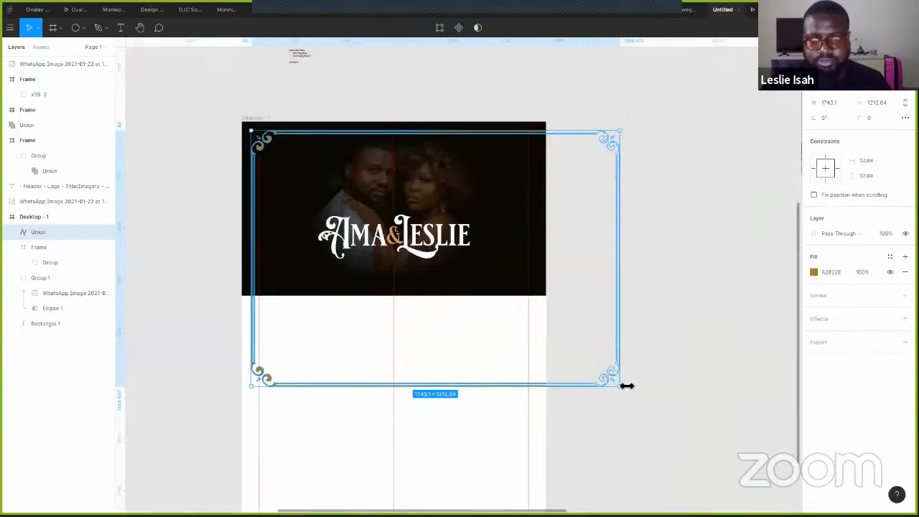
left_click_drag(594, 373, 530, 266)
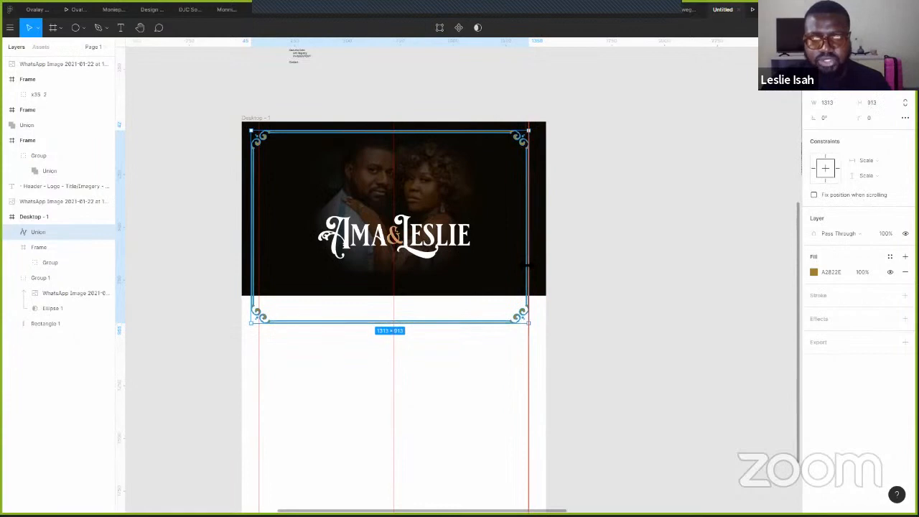
scroll(328, 318, "up", 3)
left_click_drag(376, 283, 388, 374)
left_click_drag(686, 408, 702, 416)
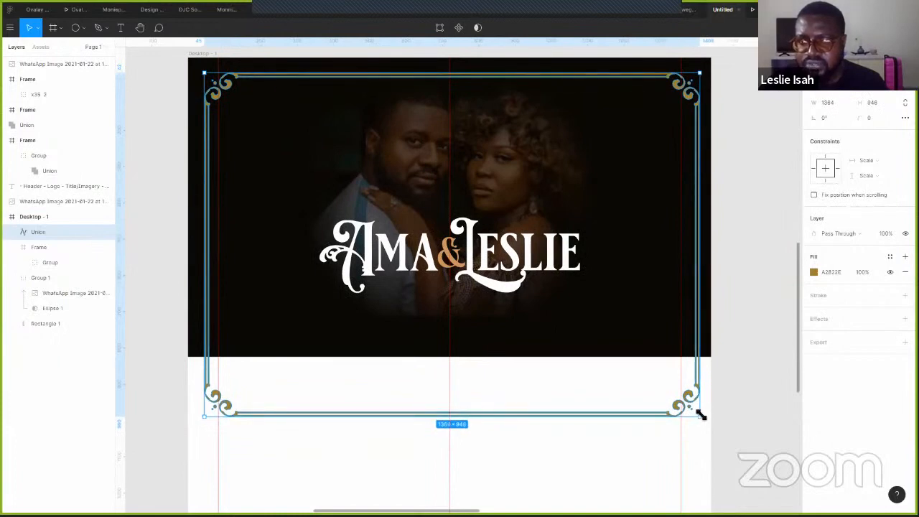
left_click_drag(208, 420, 210, 422)
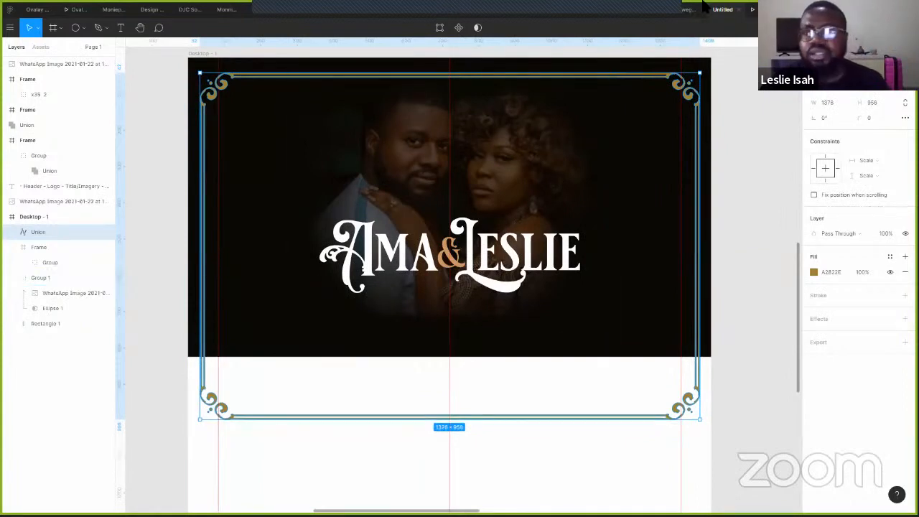
left_click(755, 10)
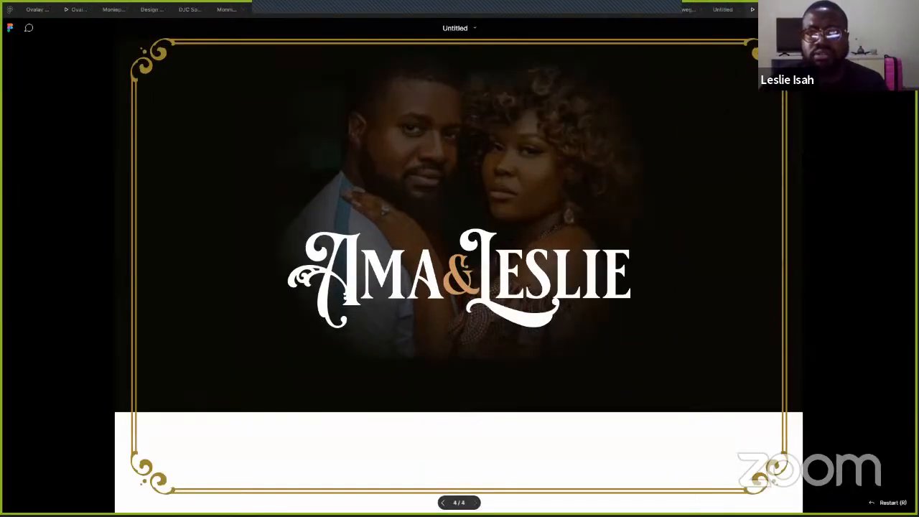
left_click(722, 9)
- Move the corner-ornament Union border out of the hero frame
scroll(588, 322, "down", 2)
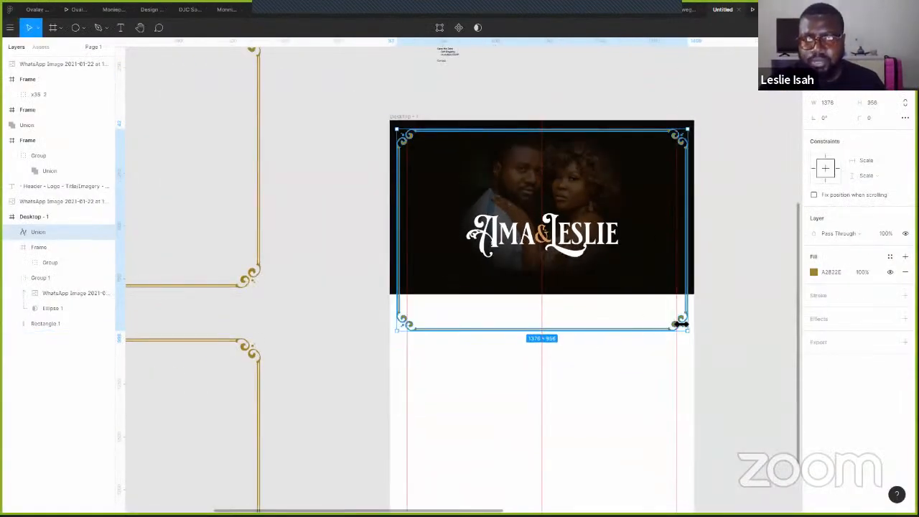
left_click_drag(680, 298, 670, 65)
scroll(767, 124, "right", 5)
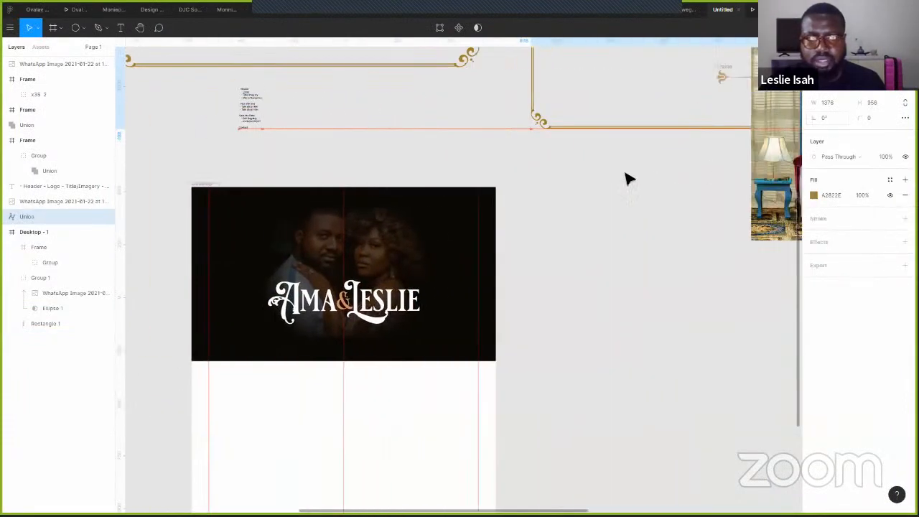
left_click_drag(463, 261, 687, 187)
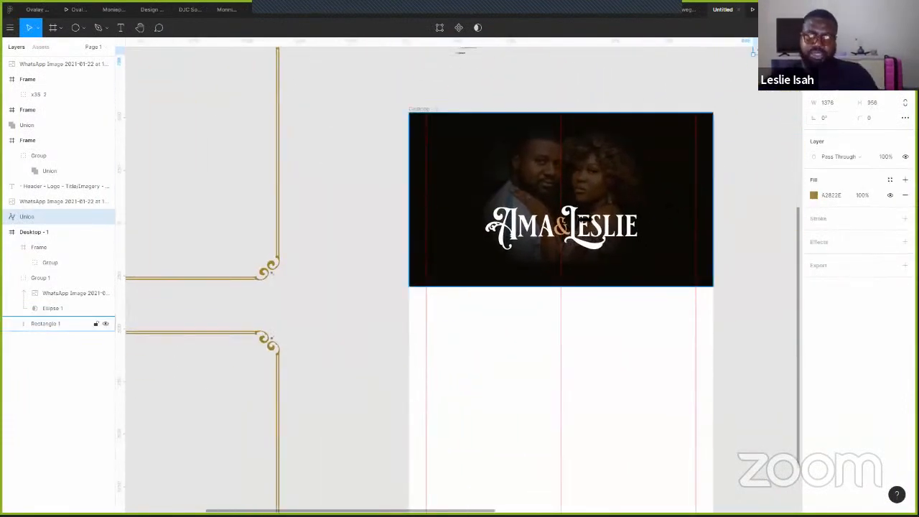
left_click_drag(479, 161, 595, 220)
left_click_drag(428, 117, 562, 54)
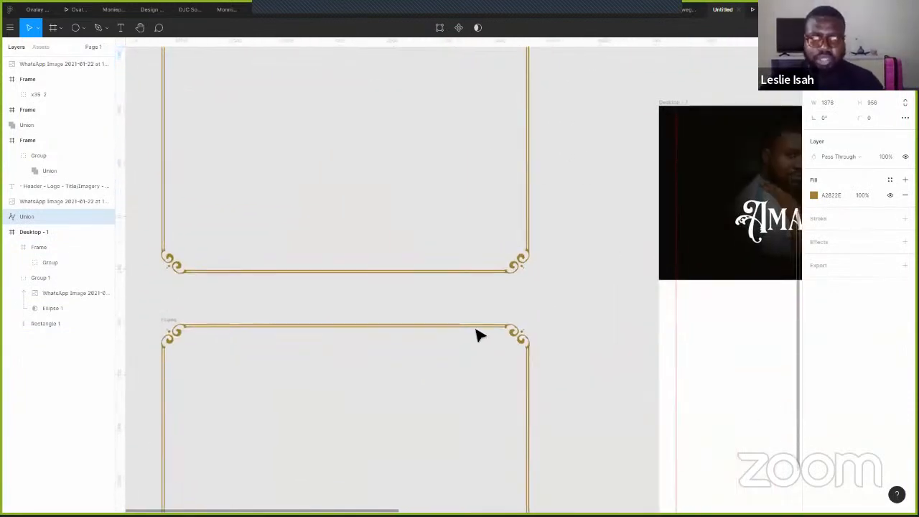
- Paste the lower frame's top border line into the hero frame
left_click(488, 328, "ctrl")
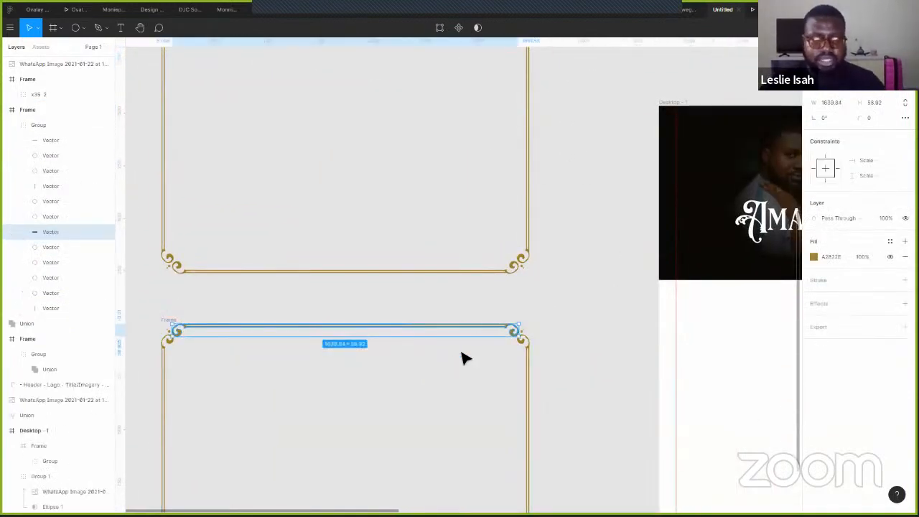
left_click_drag(650, 137, 412, 231)
left_click(423, 206)
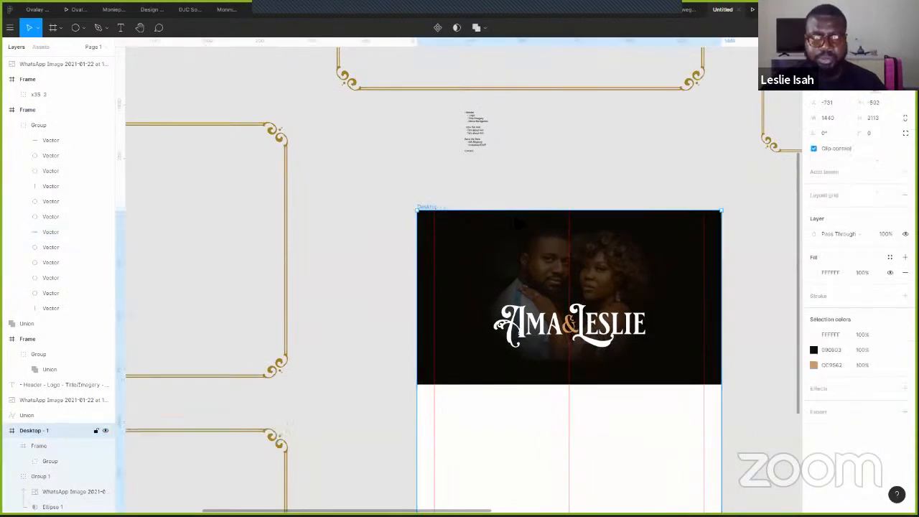
key("ctrl+v")
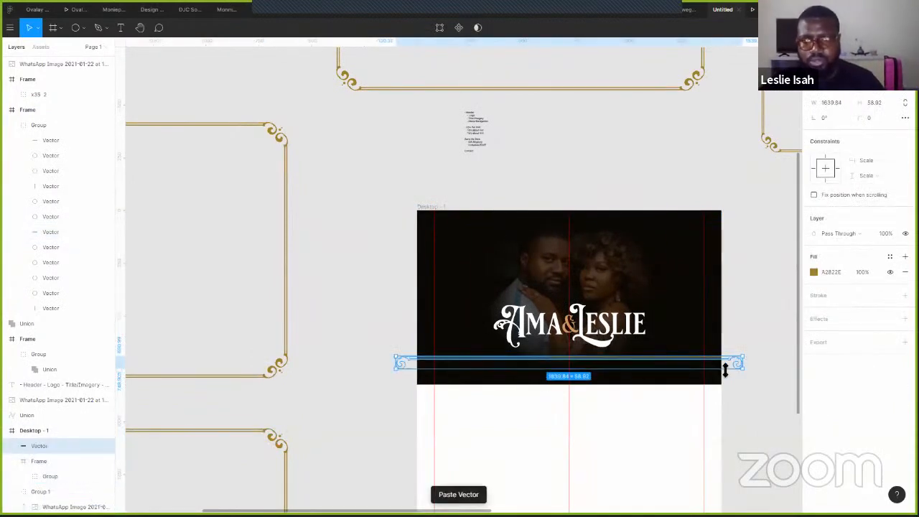
scroll(725, 370, "up", 3)
scroll(726, 370, "up", 3)
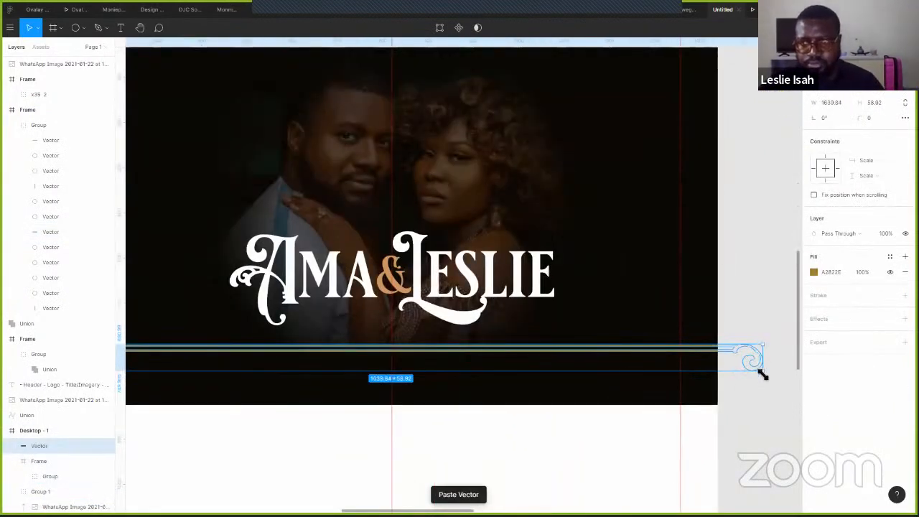
left_click_drag(285, 422, 762, 211)
scroll(181, 299, "right", 10)
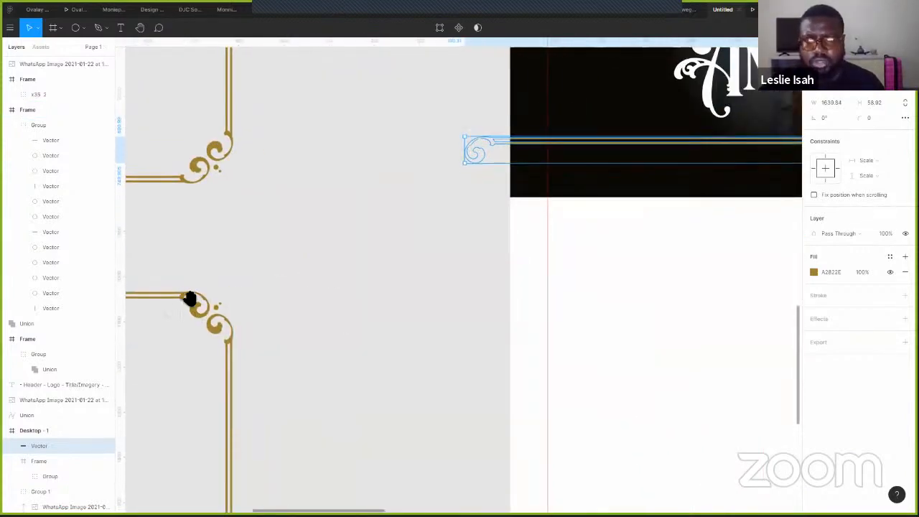
scroll(424, 377, "up", 3)
- Shrink the pasted ornamental line to 673×25, centred along the top of the hero
left_click_drag(648, 290, 543, 280)
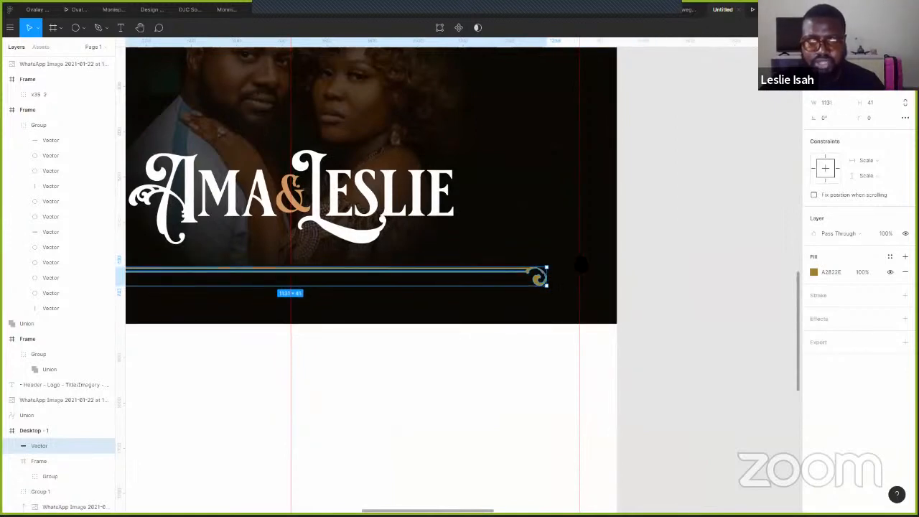
scroll(611, 278, "up", 5)
scroll(611, 278, "left", 5)
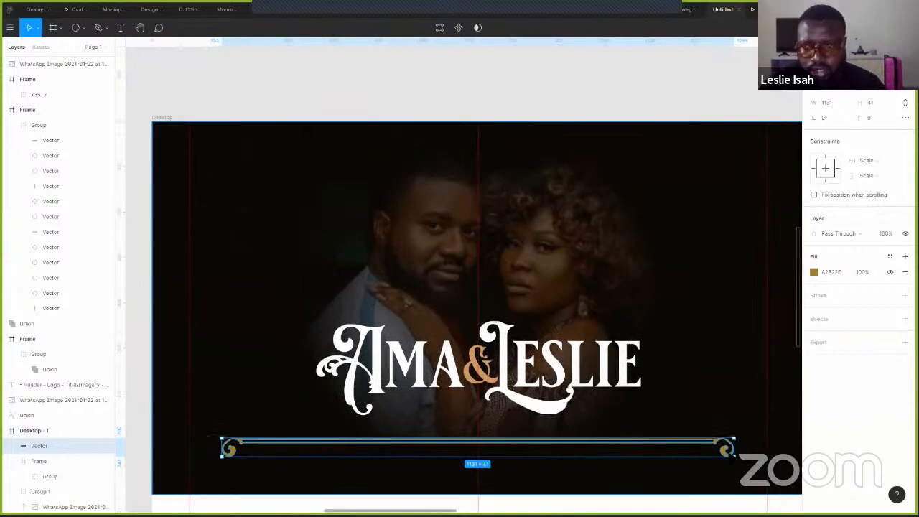
left_click_drag(733, 451, 545, 139)
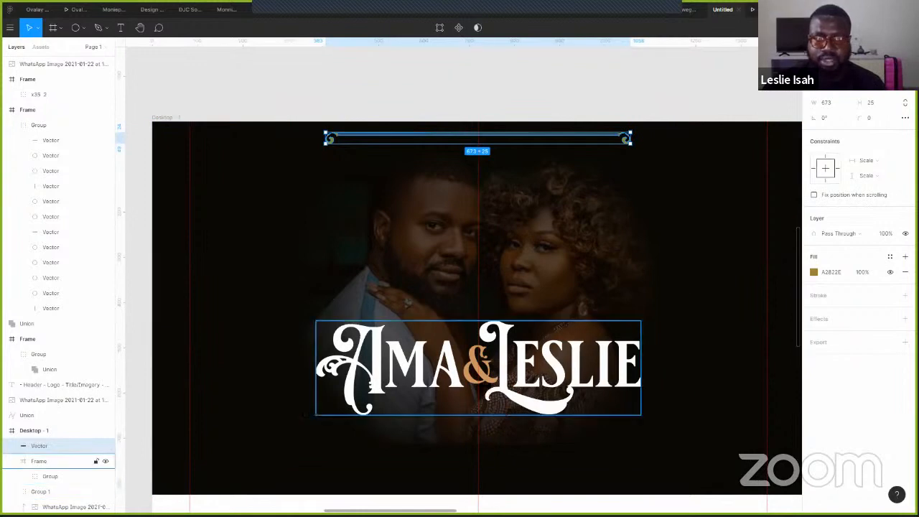
left_click(491, 380, "ctrl")
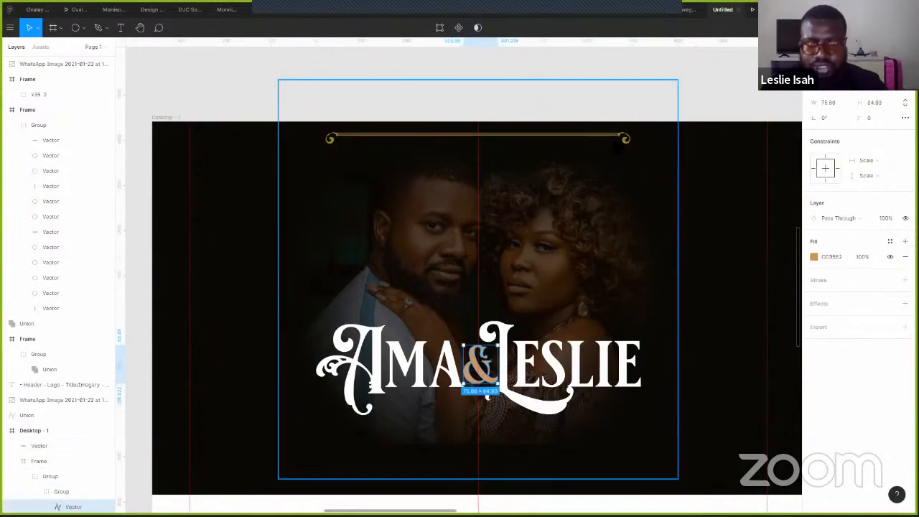
- Colour the ampersand with the ornament's gold, sampled from the canvas
key("i")
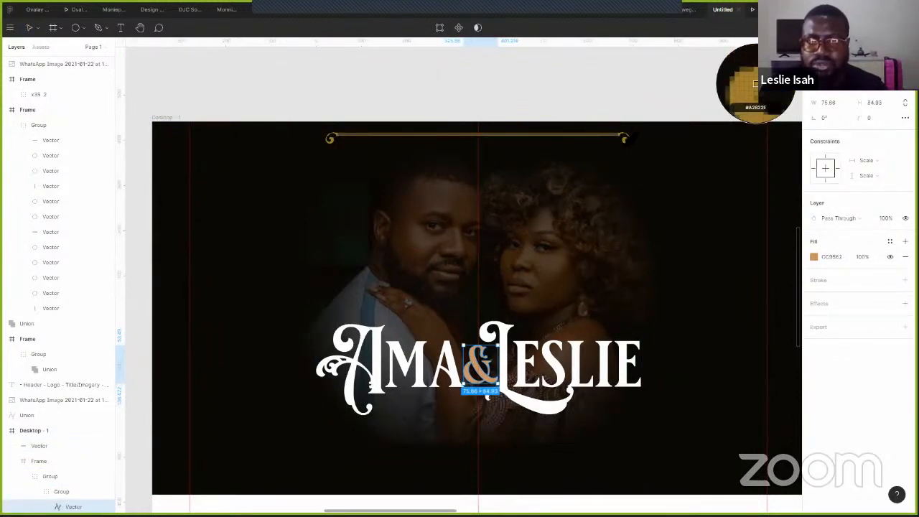
left_click(624, 139)
left_click(660, 118)
- With the top gold line in point-edit mode, add guides near the left and right margins and the frame's bottom
left_click(546, 137)
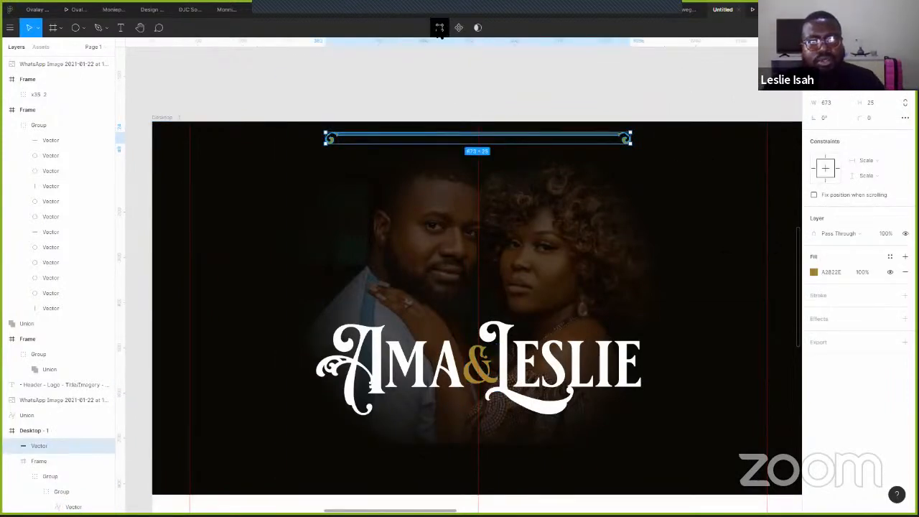
left_click(440, 28)
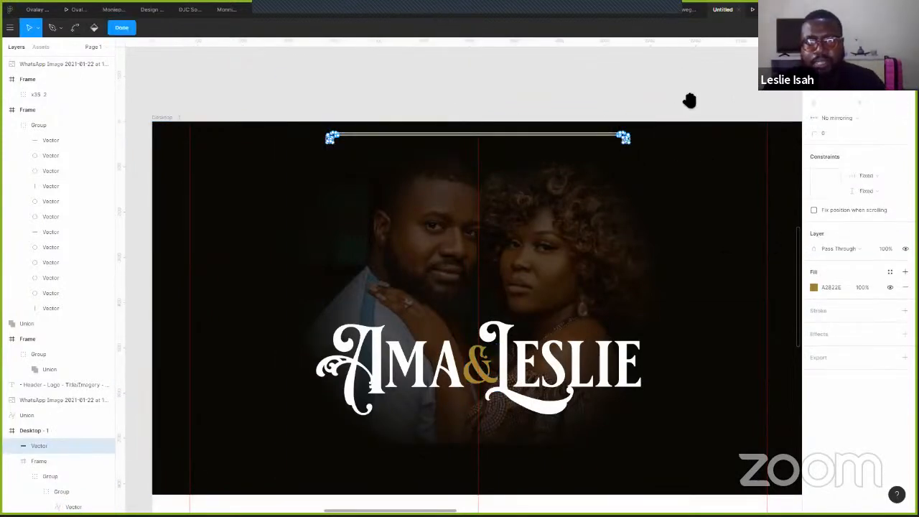
scroll(689, 100, "right", 5)
left_click_drag(120, 268, 626, 251)
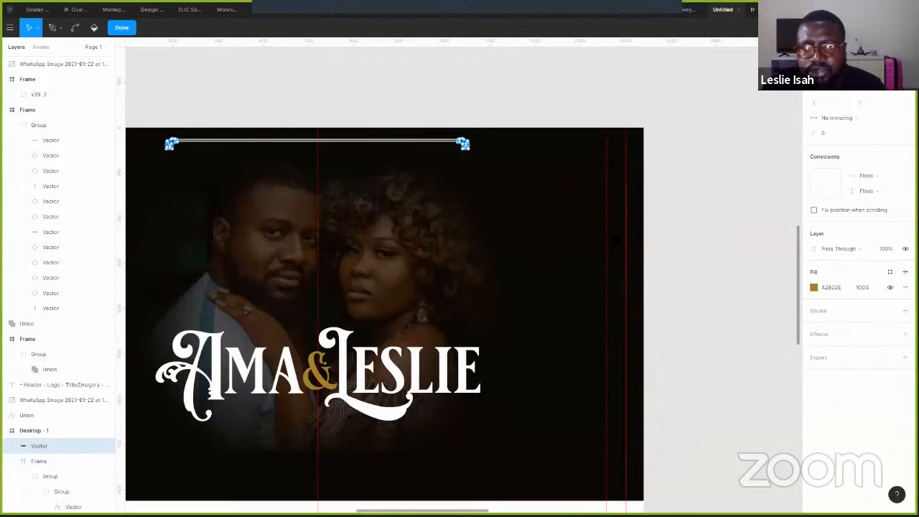
left_click_drag(522, 45, 538, 483)
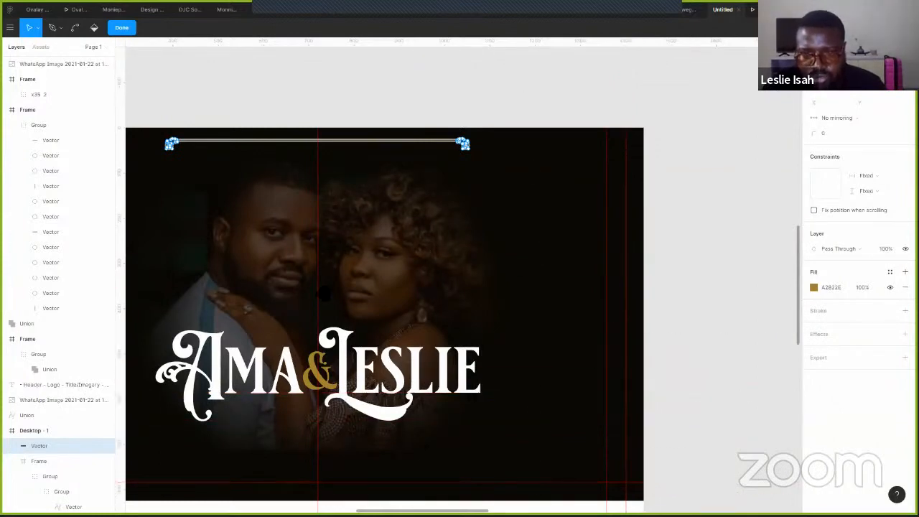
scroll(687, 304, "left", 8)
scroll(158, 307, "down", 2)
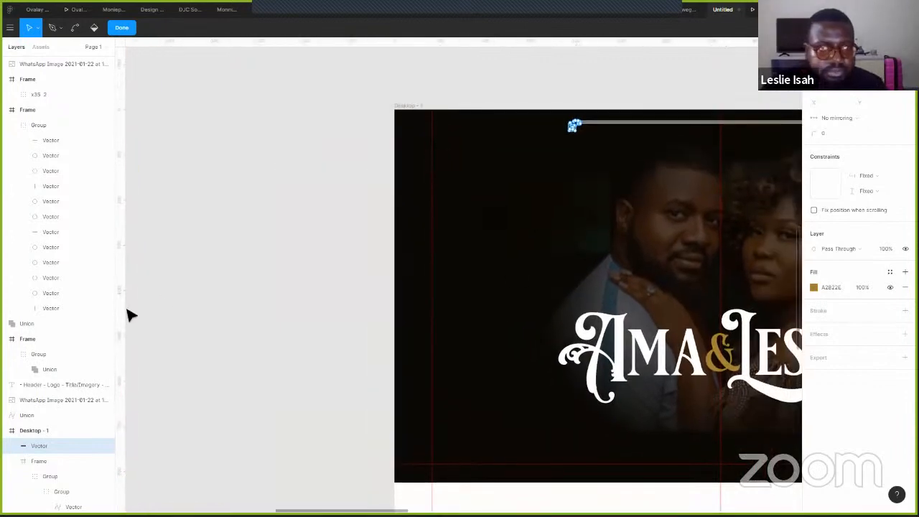
left_click_drag(127, 311, 418, 314)
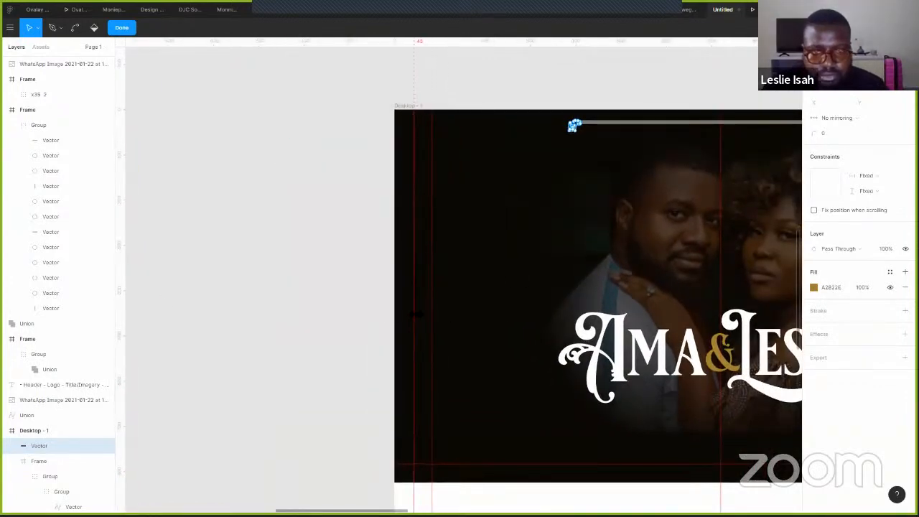
- Stretch the top line's right and left endpoints out to the margin guides
left_click_drag(295, 203, 203, 230)
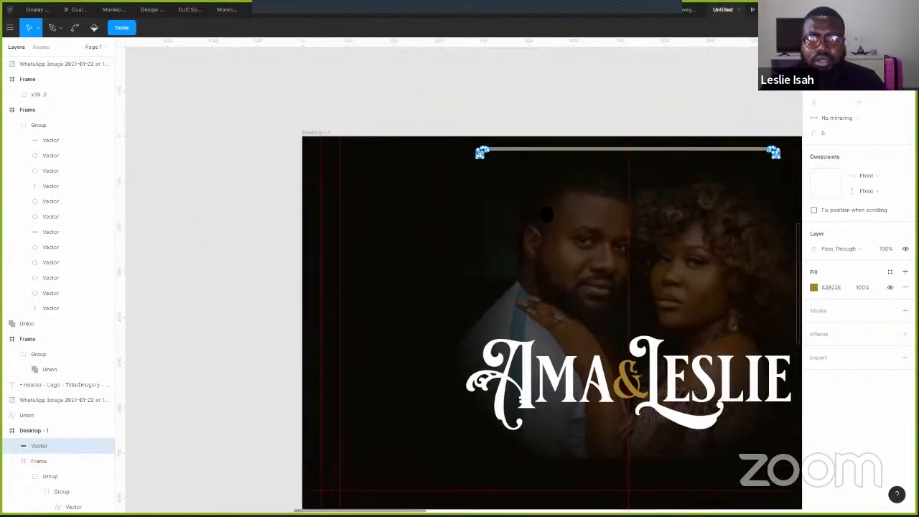
scroll(546, 214, "right", 5)
scroll(546, 214, "up", 1)
left_click_drag(456, 150, 564, 266)
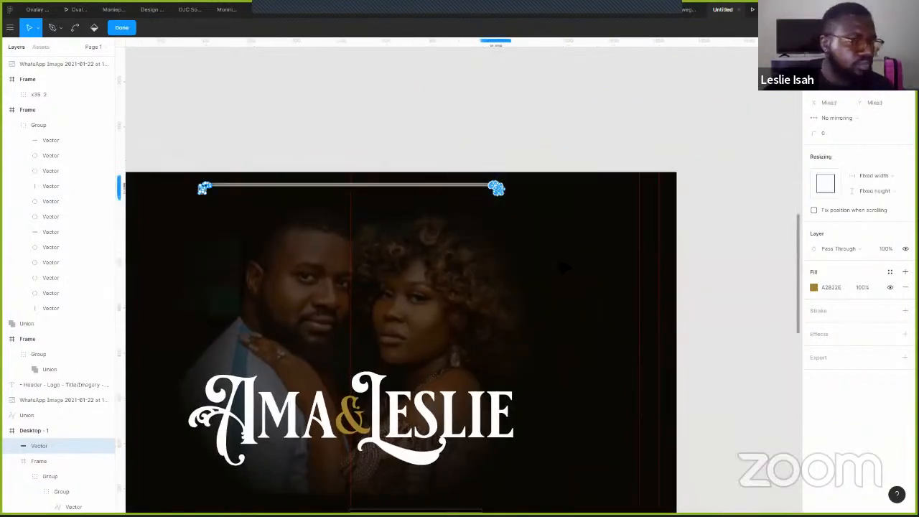
left_click_drag(496, 188, 650, 188)
key("Right")
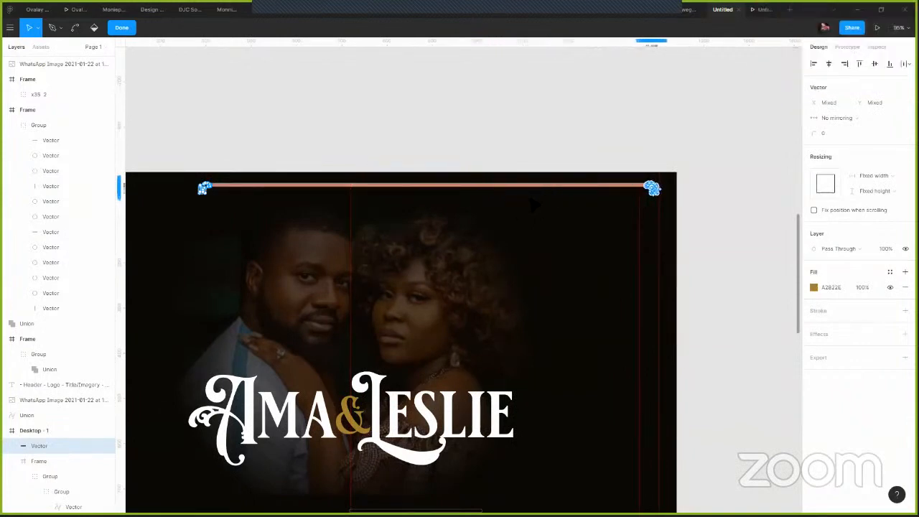
scroll(646, 161, "left", 5)
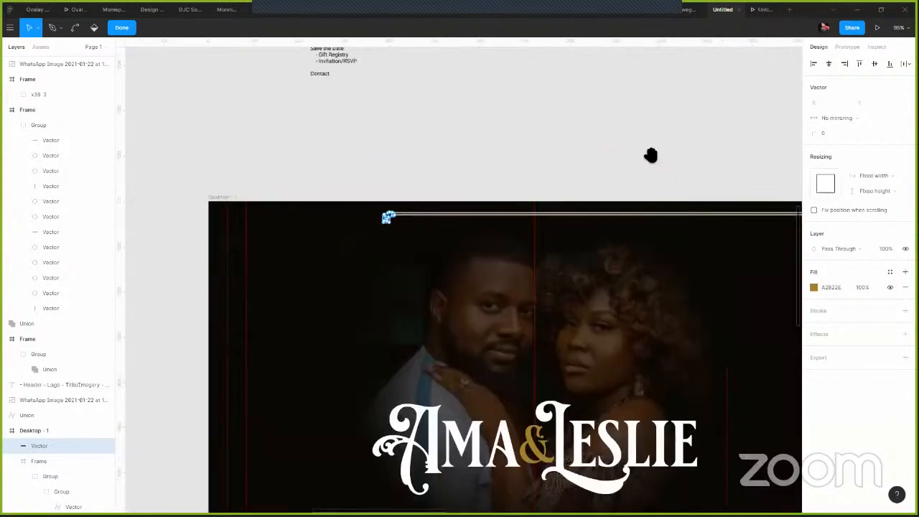
scroll(628, 160, "right", 2)
scroll(628, 160, "down", 1)
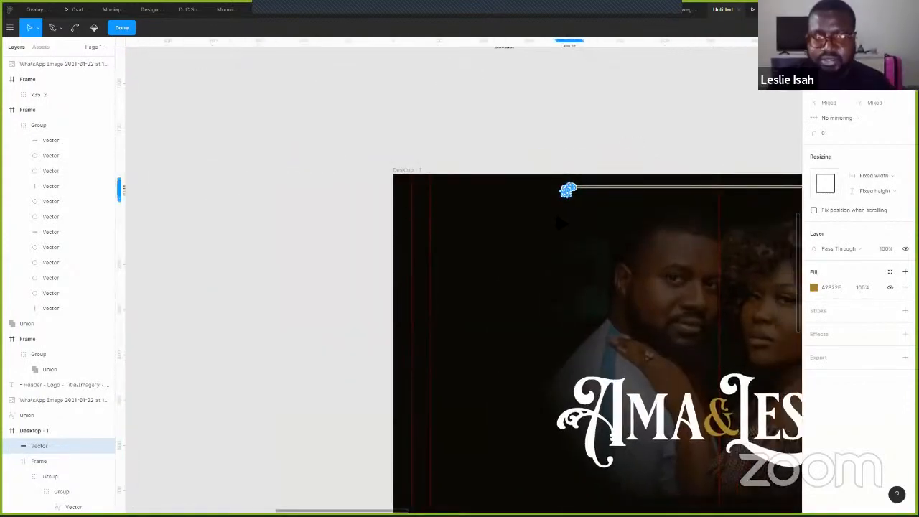
left_click_drag(549, 189, 418, 189)
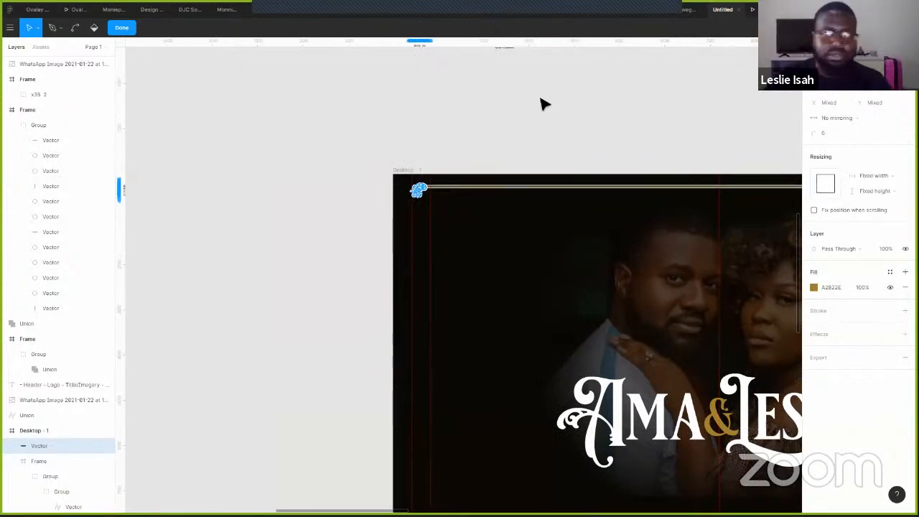
key("Escape")
key("Escape")
left_click_drag(663, 134, 418, 88)
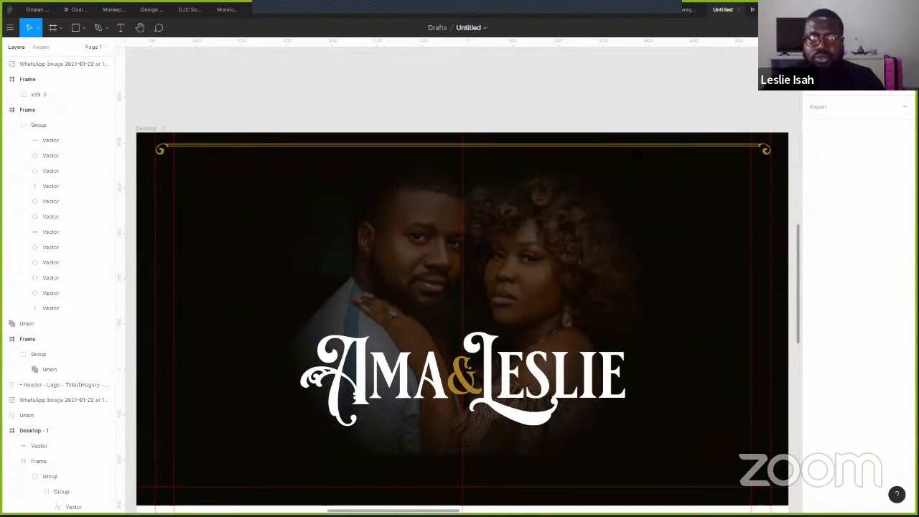
- Copy the top gold line to the hero frame's bottom and rotate it 180°
left_click(675, 147)
left_click_drag(689, 149, 690, 494)
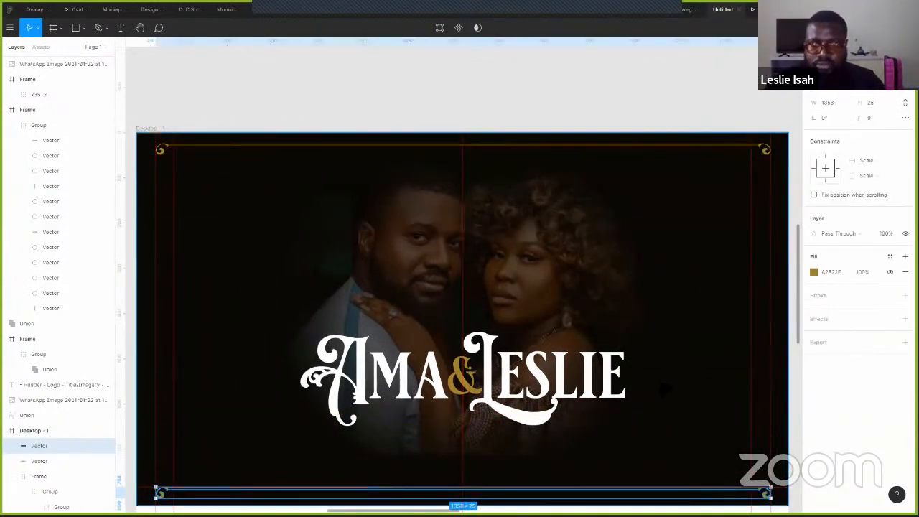
scroll(664, 387, "down", 5)
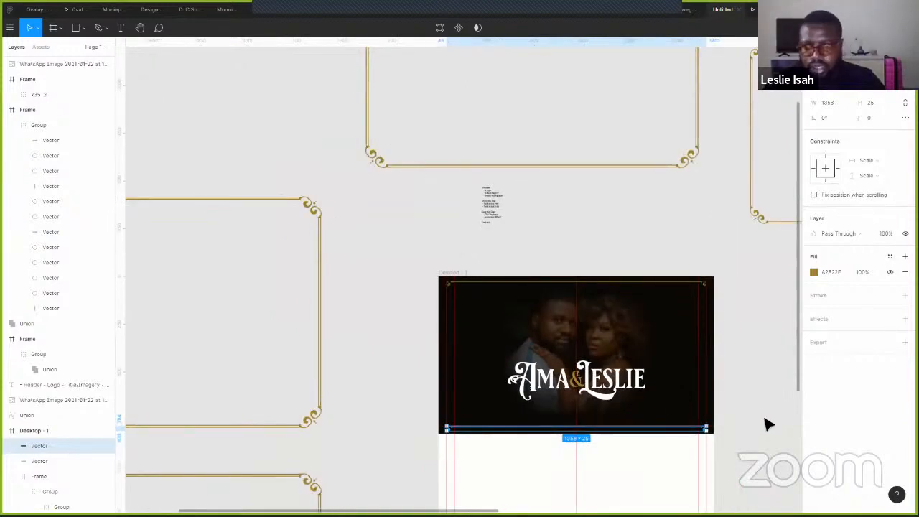
left_click_drag(714, 425, 557, 431)
- Move the rotated gold line up just inside the frame's bottom edge
scroll(556, 431, "up", 5)
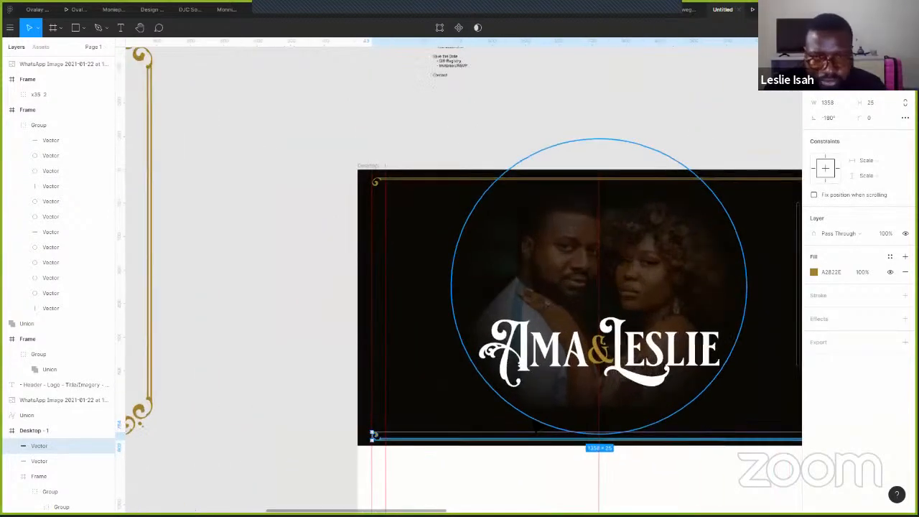
scroll(515, 430, "up", 2)
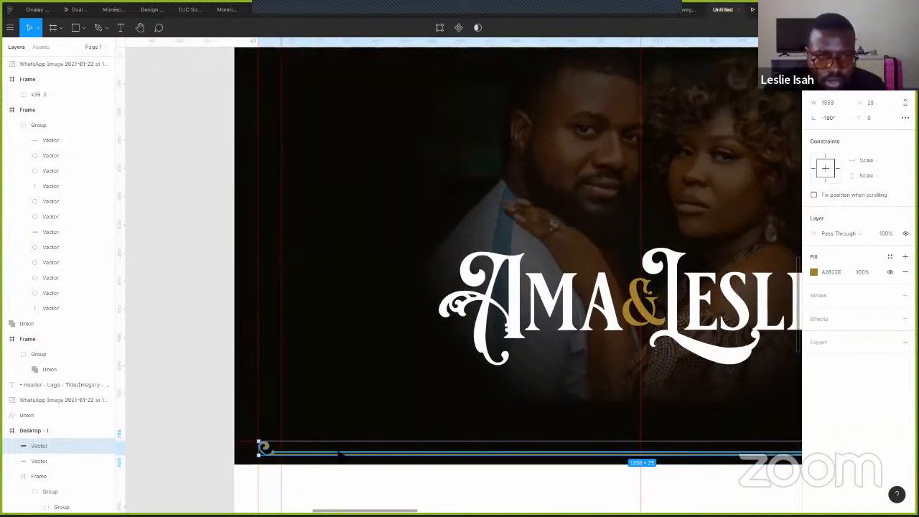
left_click_drag(339, 452, 344, 434)
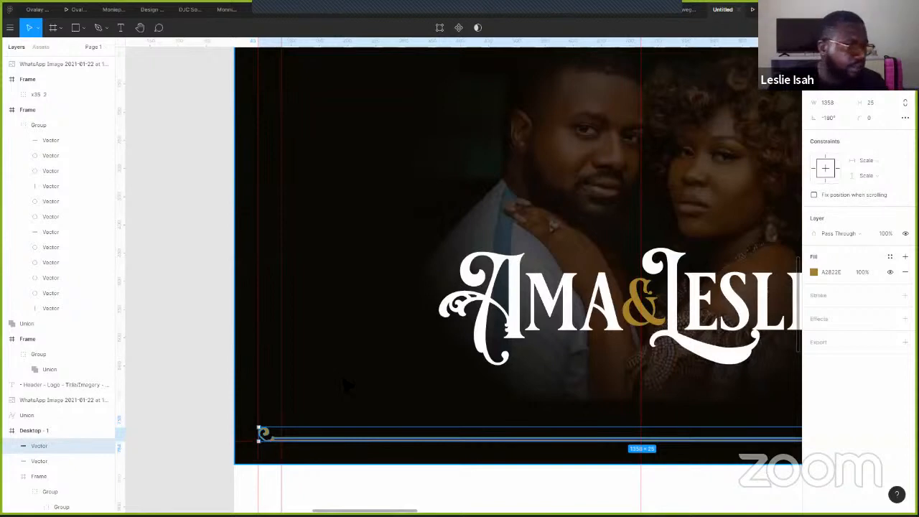
scroll(245, 354, "down", 1)
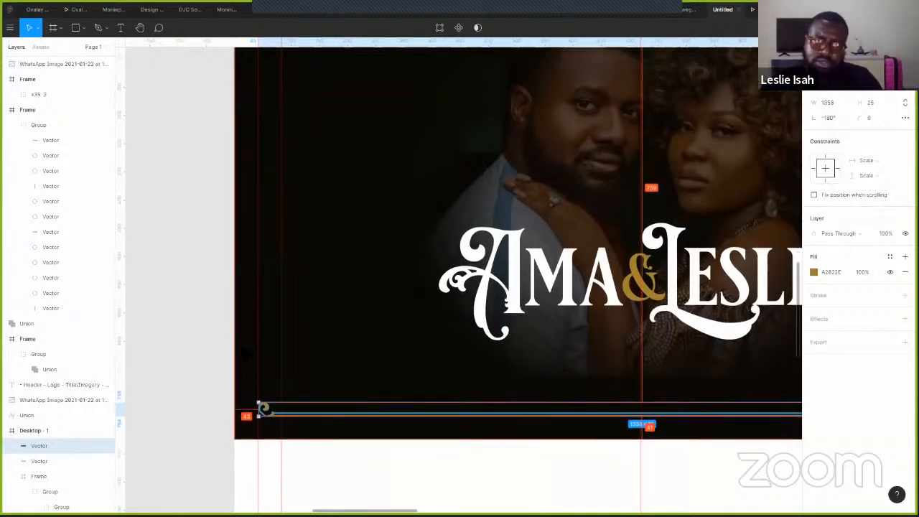
scroll(232, 338, "down", 3)
left_click_drag(218, 348, 485, 195)
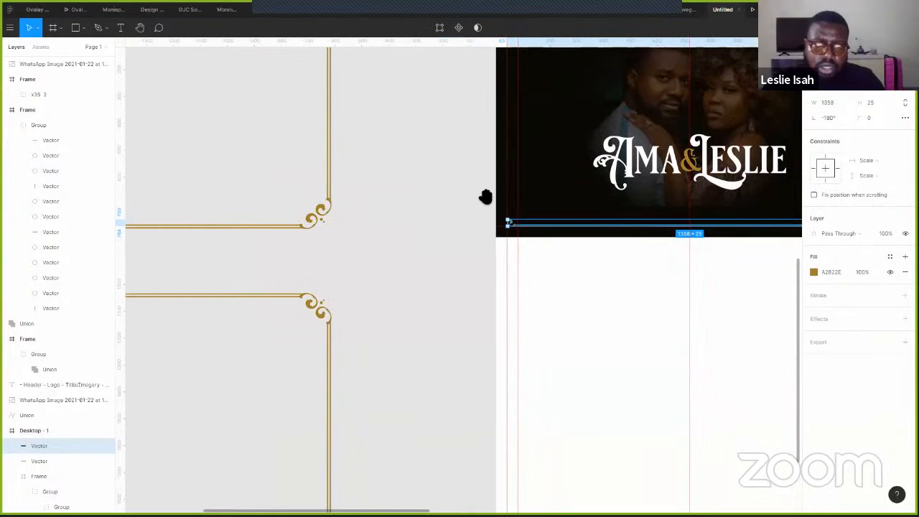
scroll(556, 186, "up", 5)
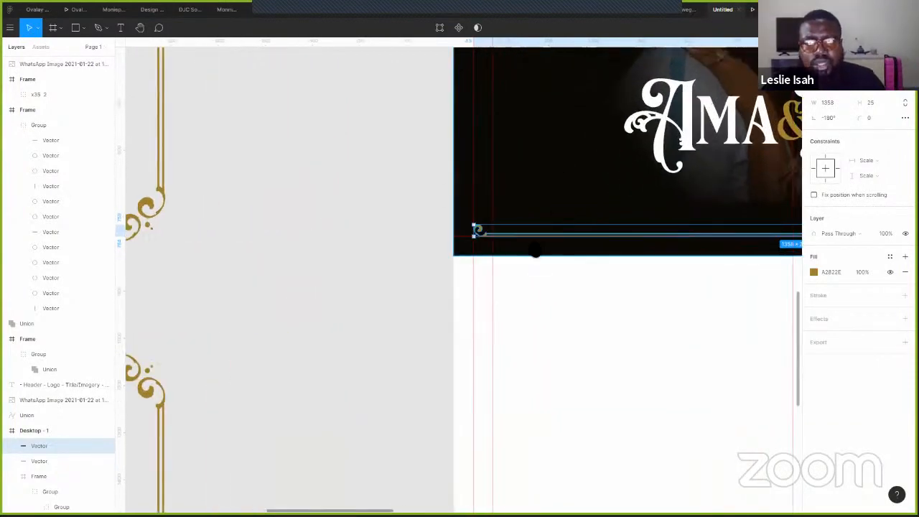
scroll(556, 287, "up", 5)
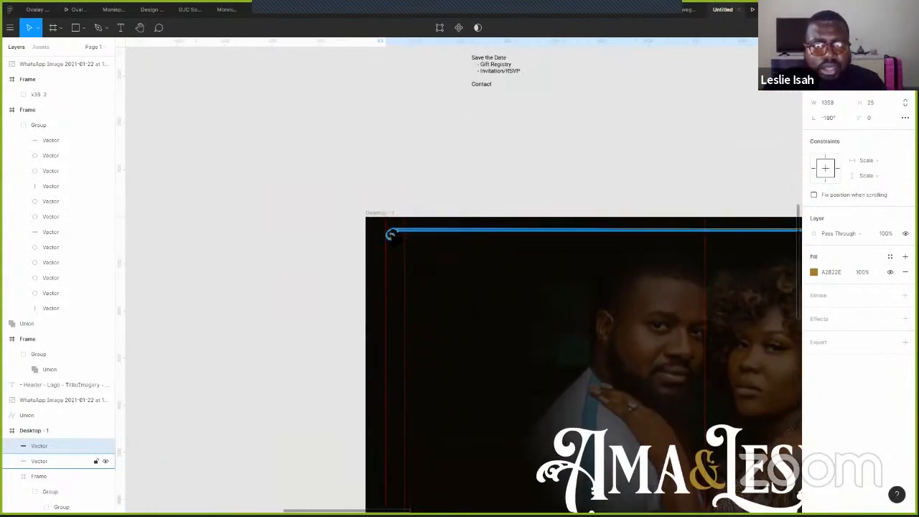
- Pull both curled ends of the top gold line inward about 26 px, trimming it to 1272 px
left_click(39, 461)
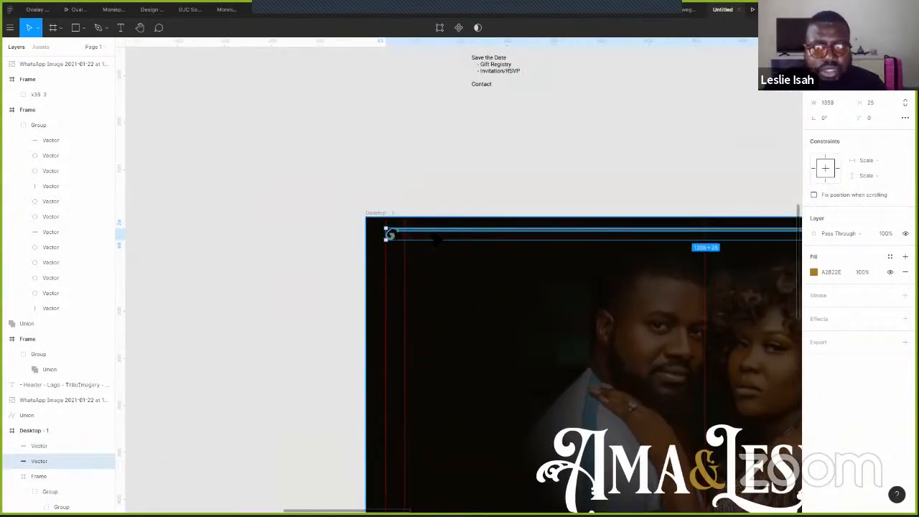
left_click(439, 27)
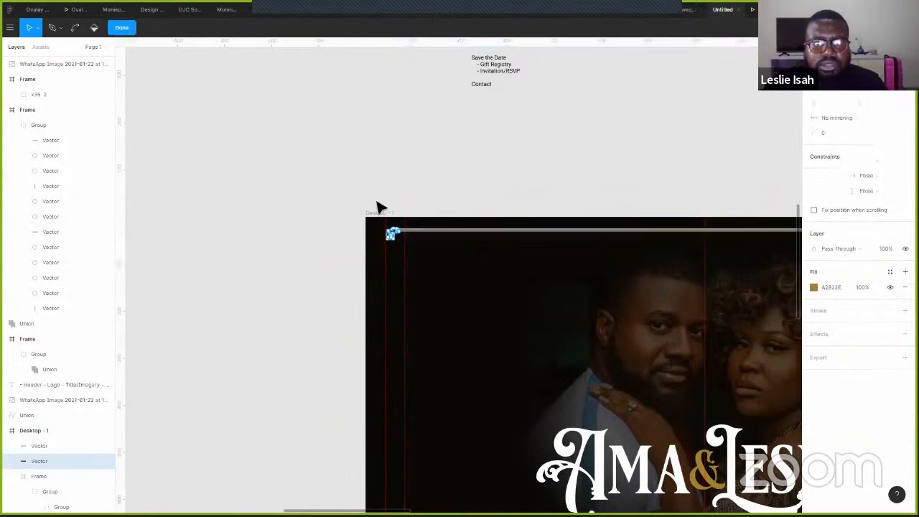
left_click_drag(371, 214, 424, 261)
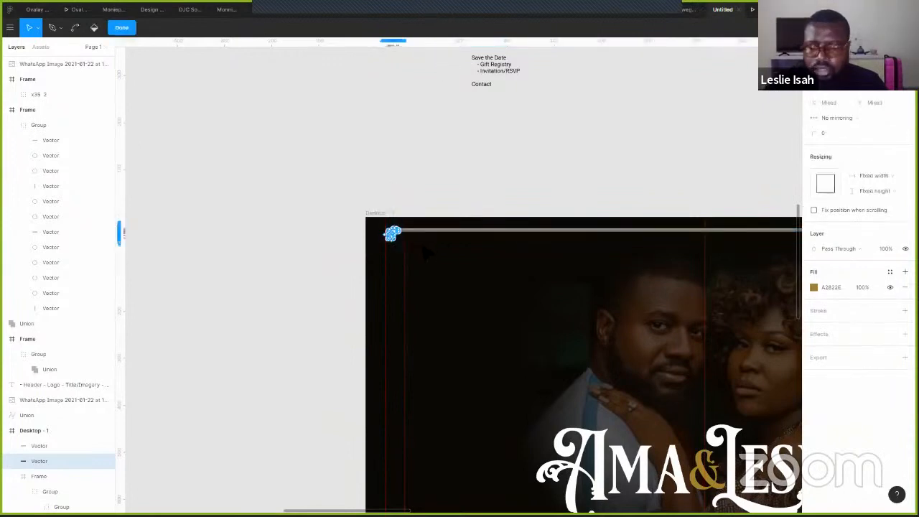
left_click_drag(392, 233, 411, 233)
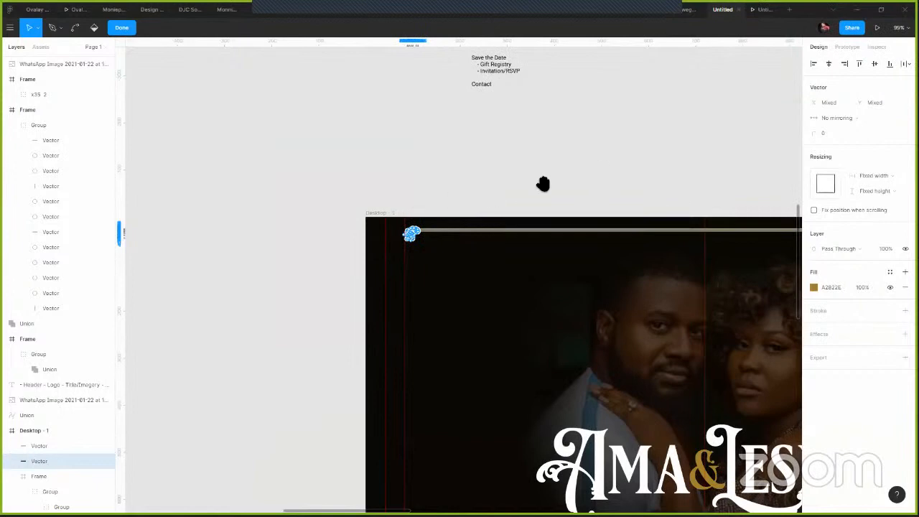
left_click_drag(606, 185, 261, 160)
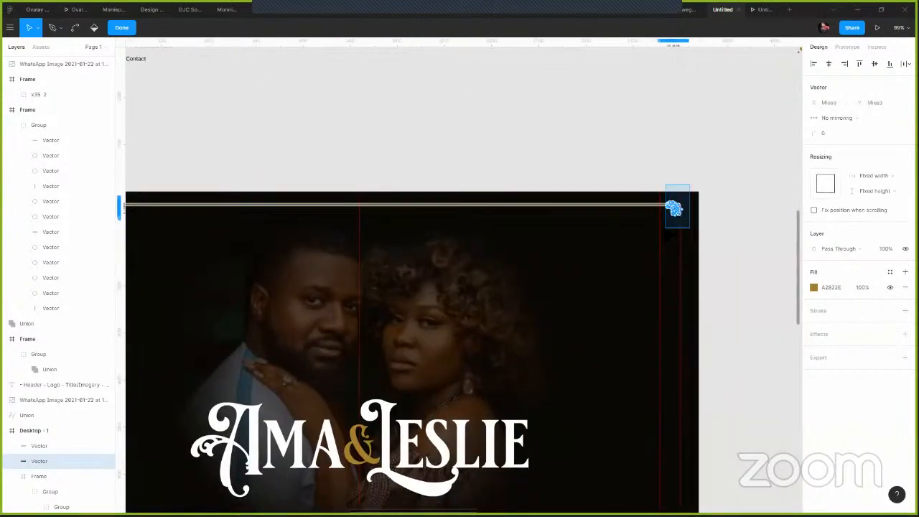
left_click(673, 208)
key("Left")
key("Left")
key("Left")
key("Left")
key("Left")
key("Left")
key("Left")
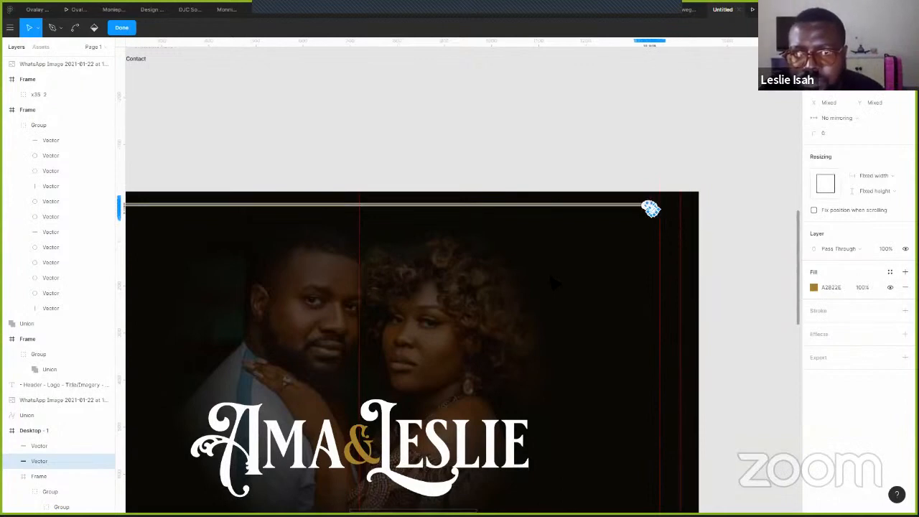
key("Left")
key("Left")
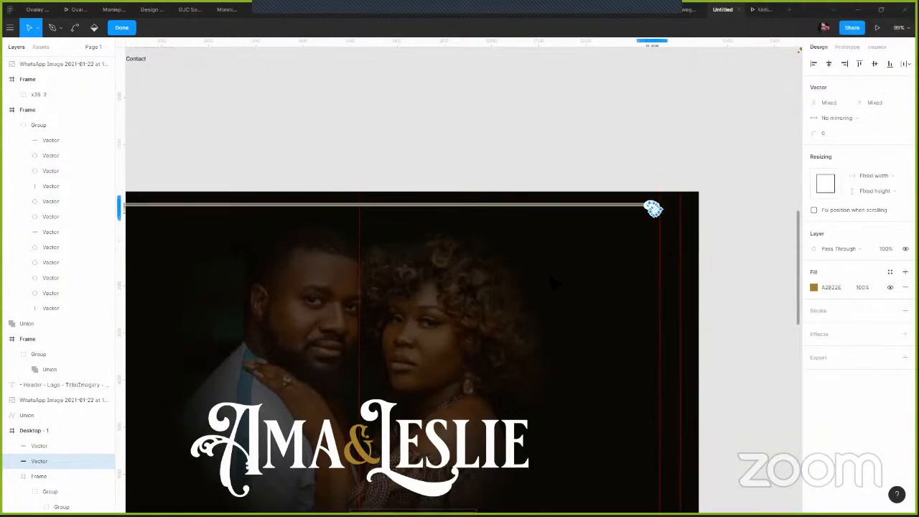
left_click_drag(465, 187, 593, 186)
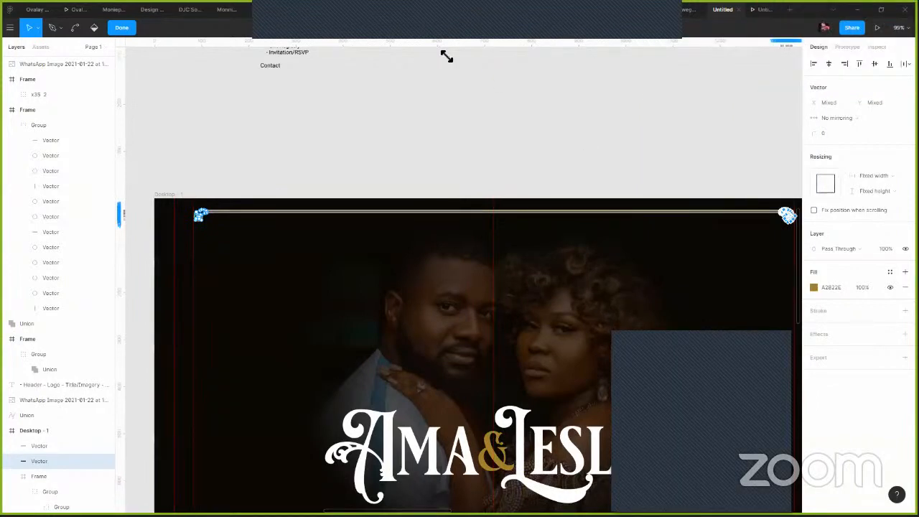
key("Escape")
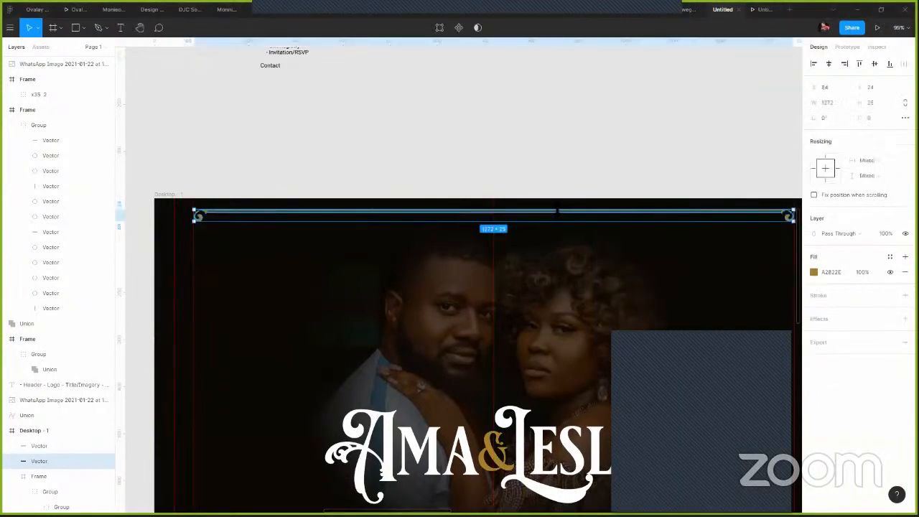
- Delete the old bottom ornamental line
left_click_drag(375, 143, 384, 94)
scroll(287, 312, "down", 5)
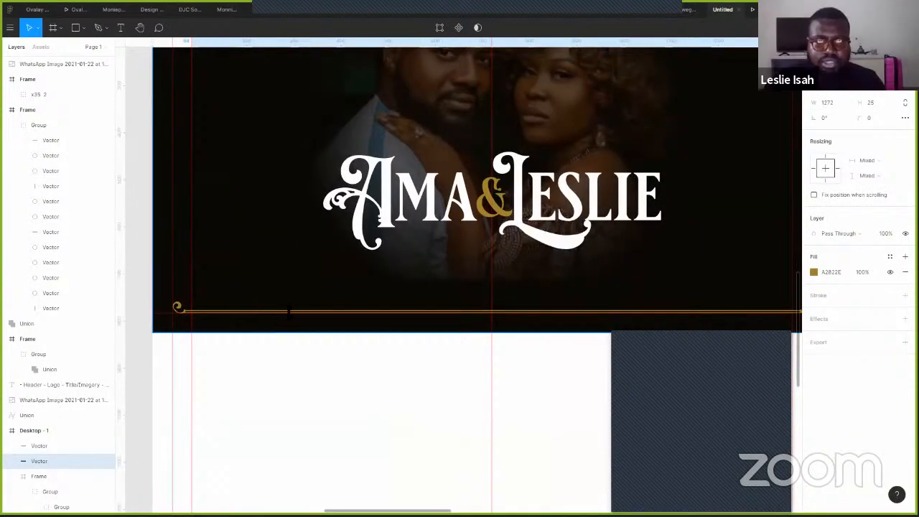
key("Escape")
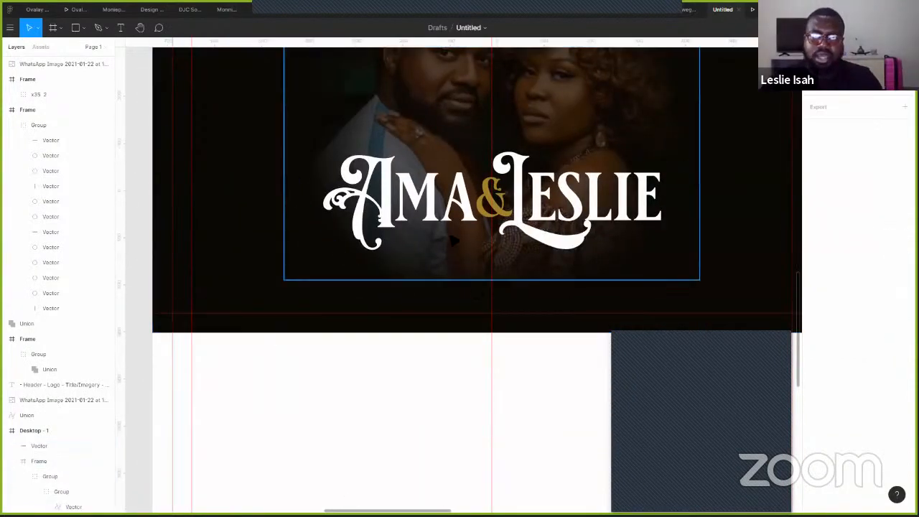
- Copy the top gold line down to the frame's bottom and flip it vertically
scroll(454, 242, "down", 3)
scroll(373, 179, "up", 2)
left_click(285, 117)
left_click_drag(285, 117, 276, 367)
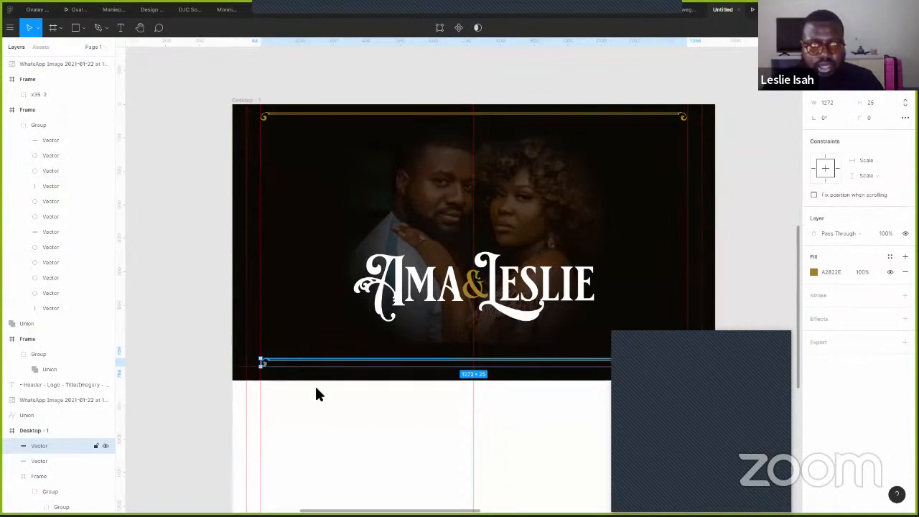
right_click(294, 363)
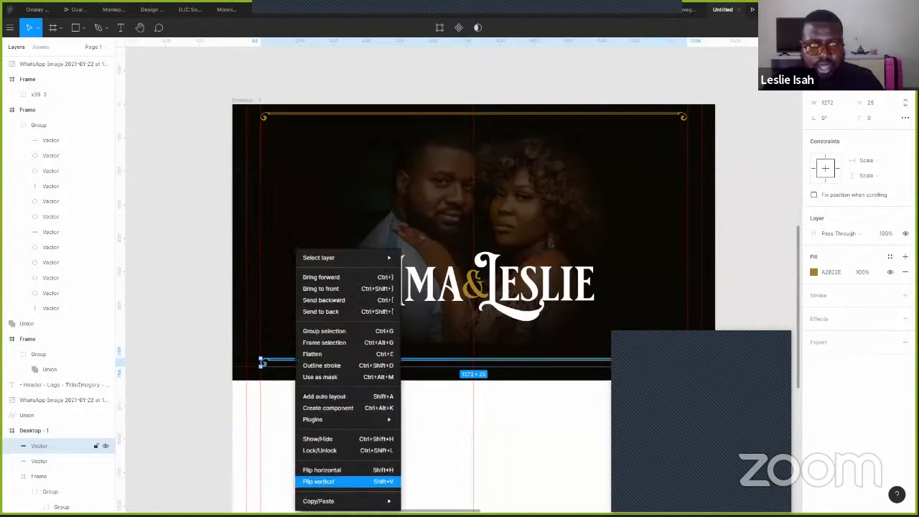
left_click(352, 482)
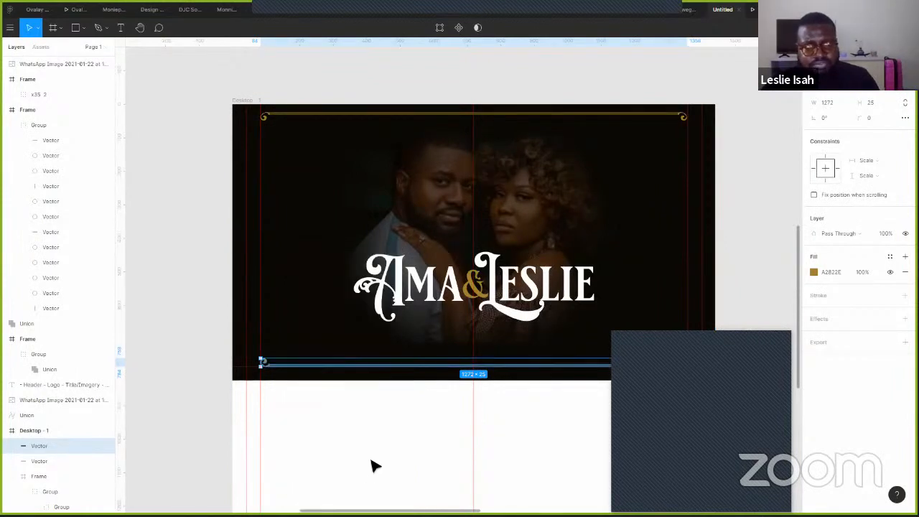
left_click(183, 176)
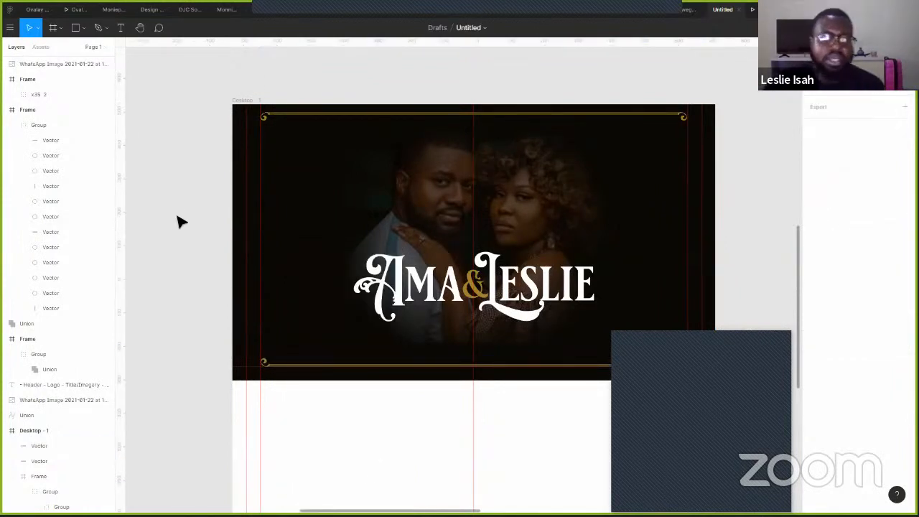
- Duplicate the bottom gold line about 22 px higher
scroll(431, 246, "down", 5)
scroll(431, 246, "left", 5)
left_click_drag(474, 162, 202, 507)
left_click_drag(261, 348, 215, 312)
left_click(286, 400)
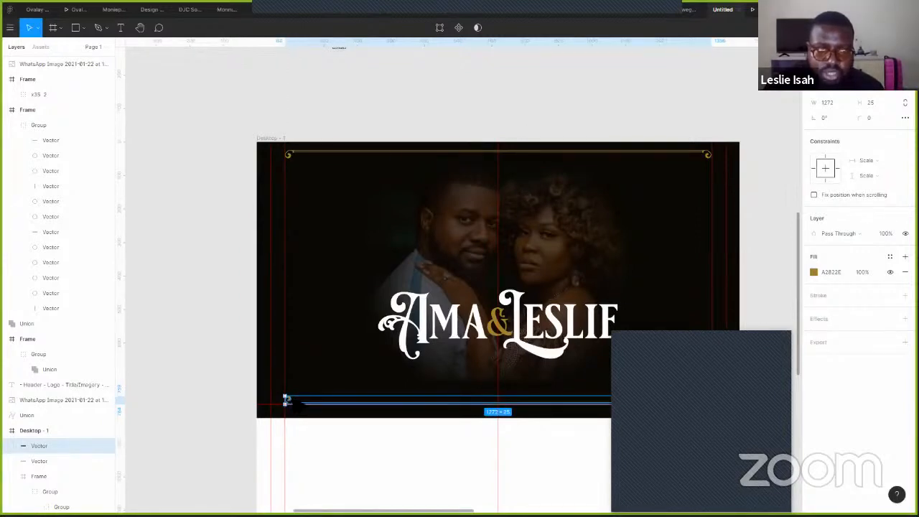
left_click_drag(292, 399, 293, 383)
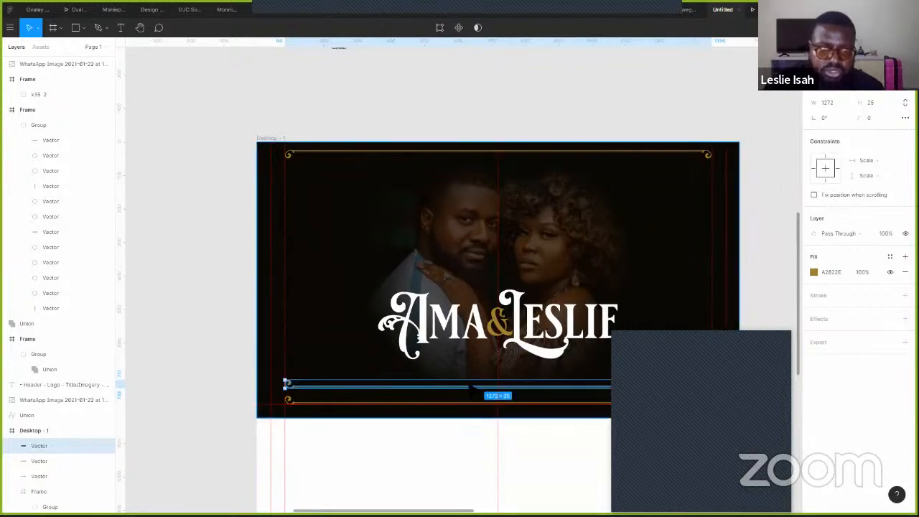
scroll(567, 400, "right", 3)
scroll(567, 401, "down", 2)
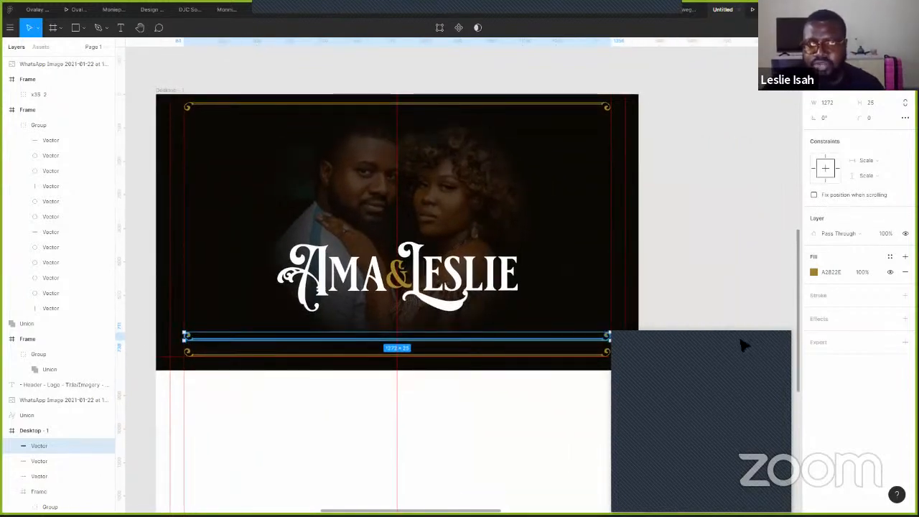
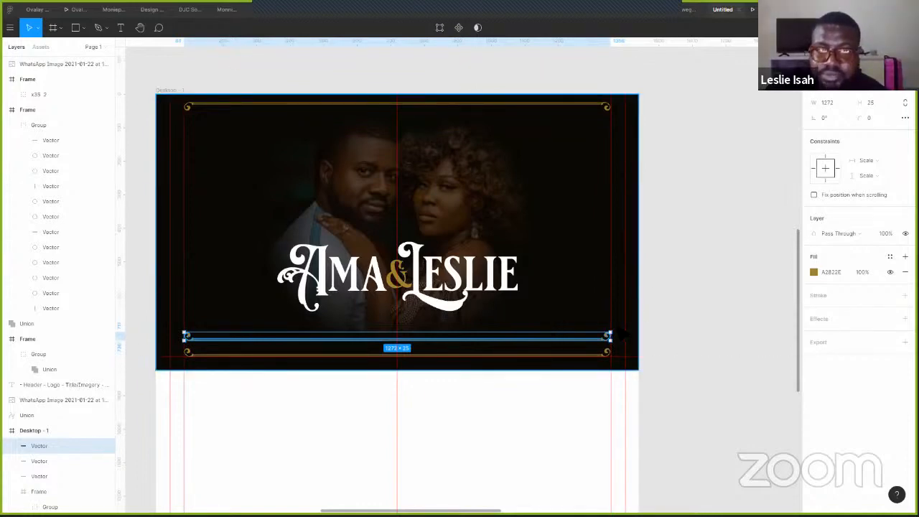
- Rotate the copied 1272-wide gold line −90° so it stands vertically through the hero frame
left_click_drag(614, 340, 395, 375)
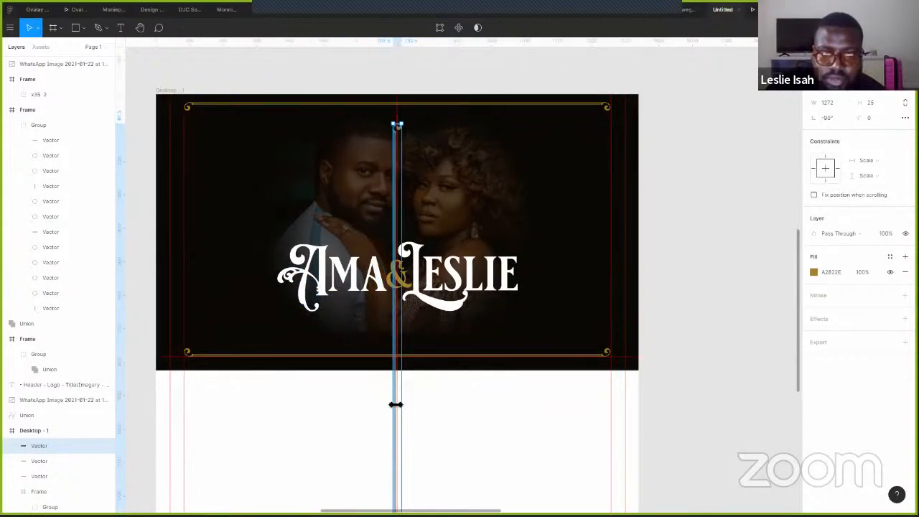
- Move the vertical gold line to the hero's left edge, aligned with the border corner
key("shift+Left")
key("shift+Left")
key("shift+Left")
key("shift+Left")
key("shift+Left")
key("shift+Left")
key("shift+Left")
key("shift+Left")
key("shift+Left")
key("shift+Left")
key("shift+Left")
key("shift+Left")
key("shift+Left")
key("shift+Left")
key("shift+Left")
key("shift+Left")
key("shift+Left")
key("shift+Left")
key("shift+Left")
key("shift+Left")
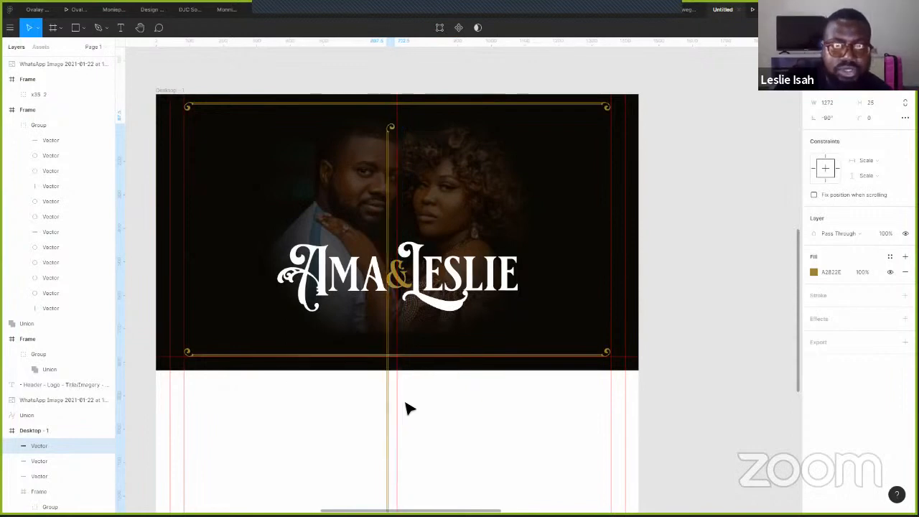
key("shift+Left")
key("shift+Left")
key("shift+Left")
key("shift+Left")
key("shift+Left")
key("shift+Left")
key("shift+Left")
key("shift+Left")
key("shift+Left")
key("shift+Left")
key("shift+Left")
key("shift+Left")
key("shift+Left")
key("shift+Left")
key("shift+Left")
key("shift+Left")
key("shift+Left")
key("shift+Left")
key("shift+Left")
key("shift+Left")
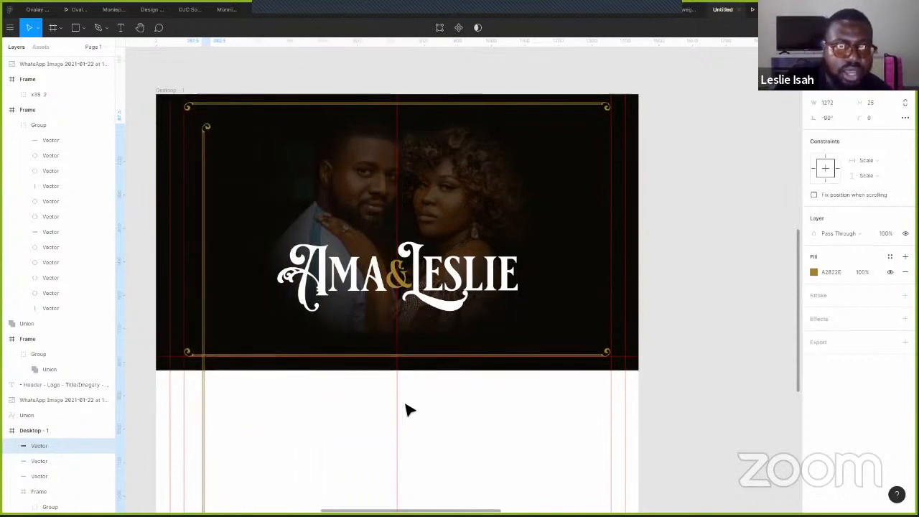
key("Left")
key("Left")
key("Left")
key("Left")
key("Left")
key("Left")
key("Left")
key("Left")
key("Left")
key("Left")
key("Left")
key("Left")
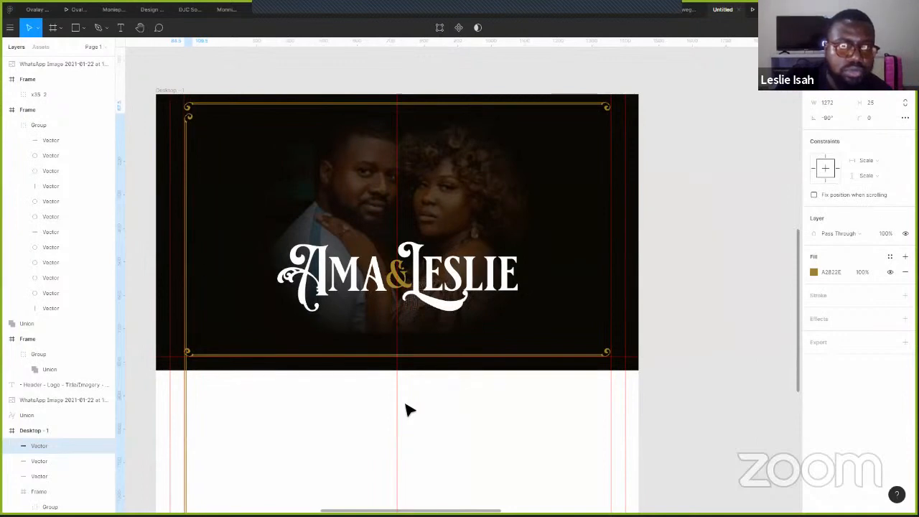
scroll(780, 308, "left", 10)
scroll(779, 308, "up", 2)
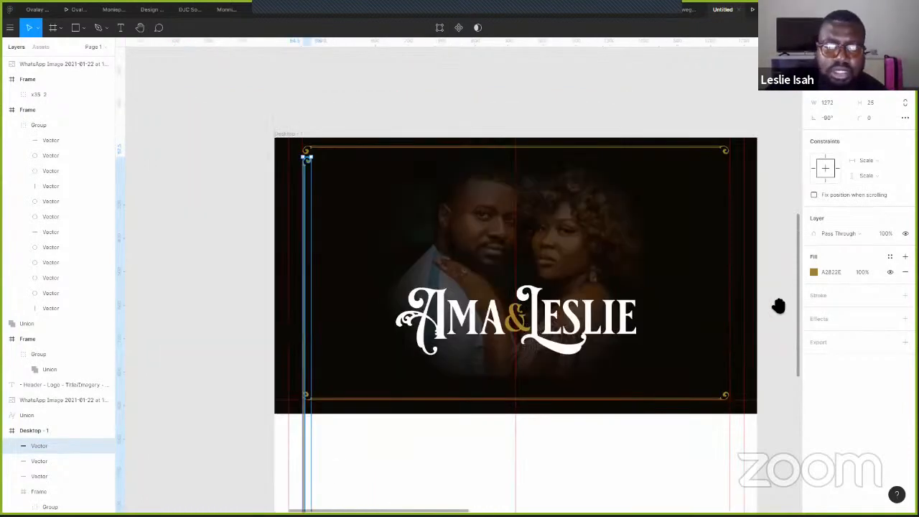
left_click_drag(687, 304, 476, 328)
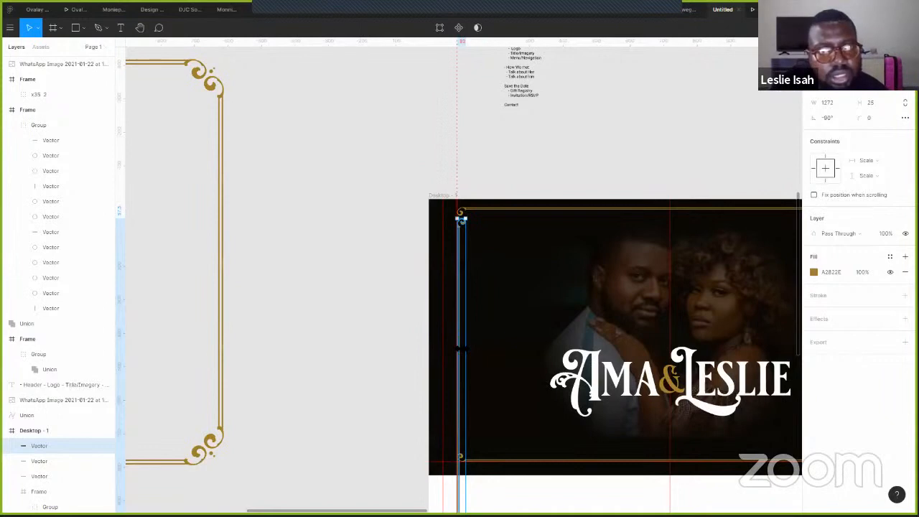
left_click_drag(460, 217, 452, 218)
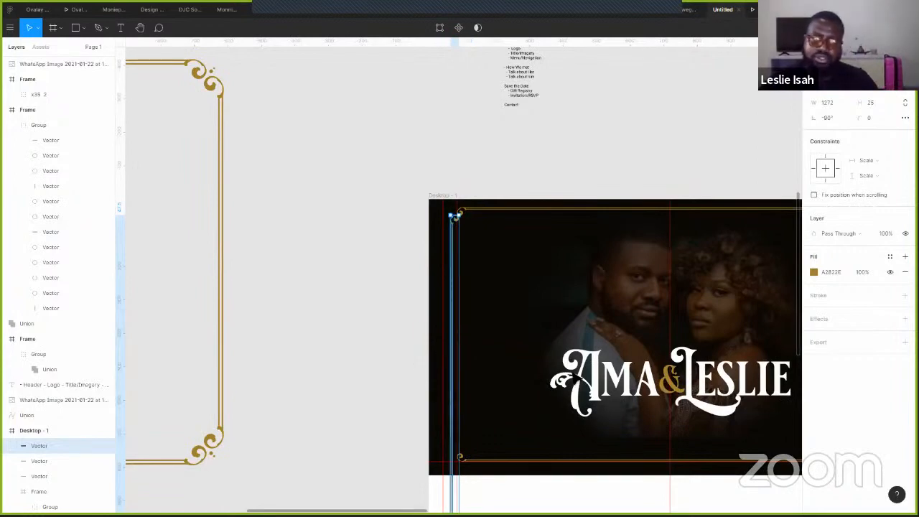
scroll(422, 364, "down", 3)
scroll(476, 380, "down", 2)
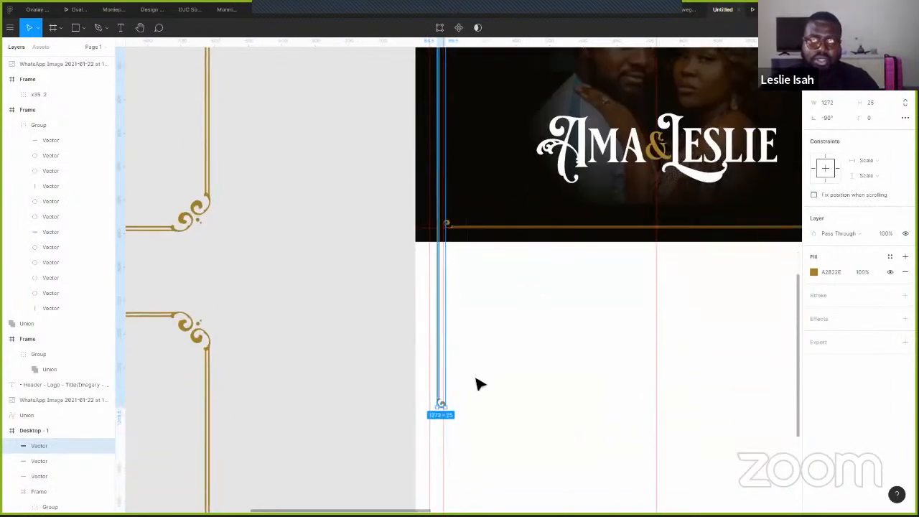
- Shorten the left border line by raising its bottom endpoint in point-edit mode
left_click(440, 27)
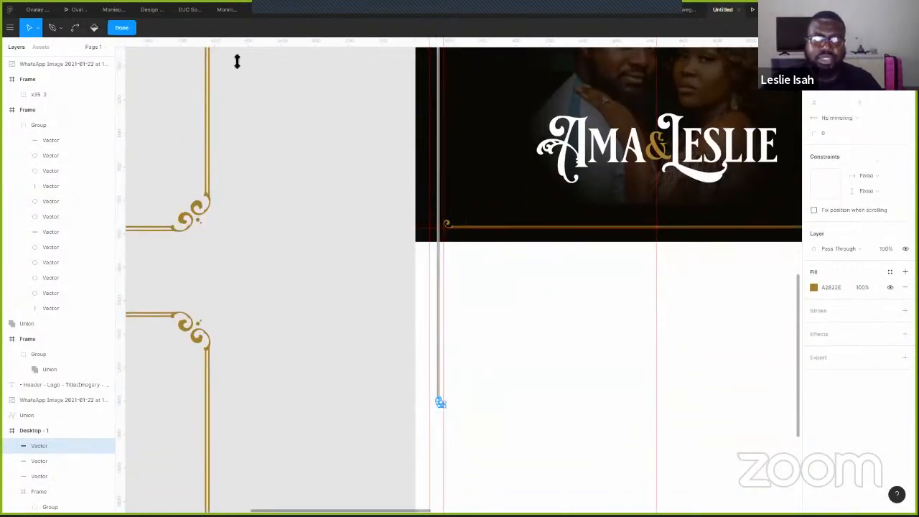
left_click_drag(355, 325, 514, 463)
key("shift+Up")
key("shift+Up")
key("shift+Up")
key("shift+Up")
key("shift+Up")
key("shift+Up")
key("shift+Up")
key("shift+Up")
key("shift+Up")
key("shift+Up")
key("shift+Up")
key("shift+Up")
key("shift+Up")
key("shift+Up")
key("shift+Up")
key("shift+Up")
key("shift+Up")
key("shift+Up")
key("shift+Up")
key("shift+Up")
key("shift+Up")
key("shift+Up")
key("shift+Up")
key("shift+Up")
key("shift+Up")
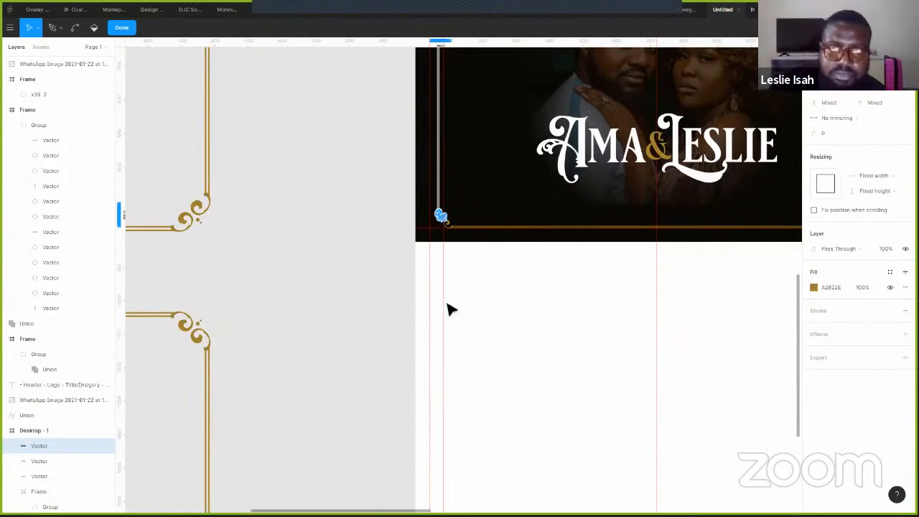
key("Escape")
key("Escape")
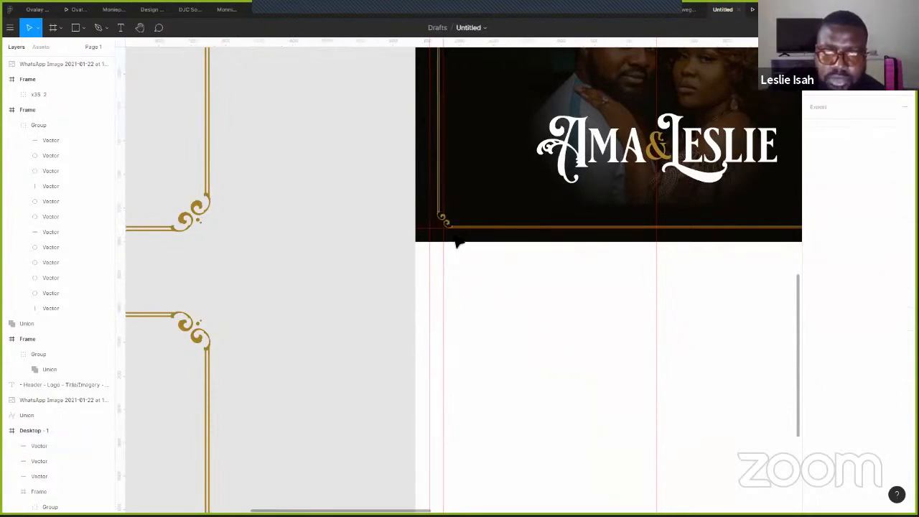
- Duplicate the left line, flip it horizontally, and place it on the right border edge
scroll(390, 335, "up", 3)
scroll(389, 334, "right", 2)
left_click(341, 291)
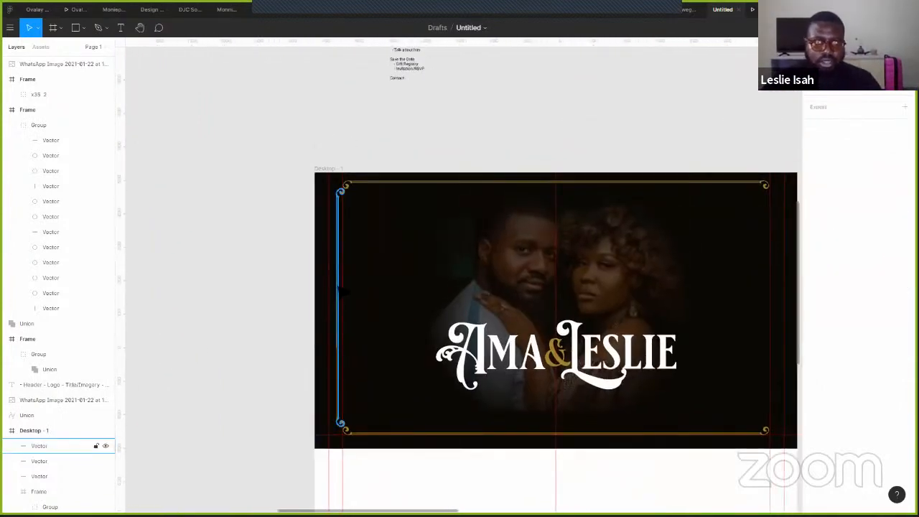
left_click(341, 291)
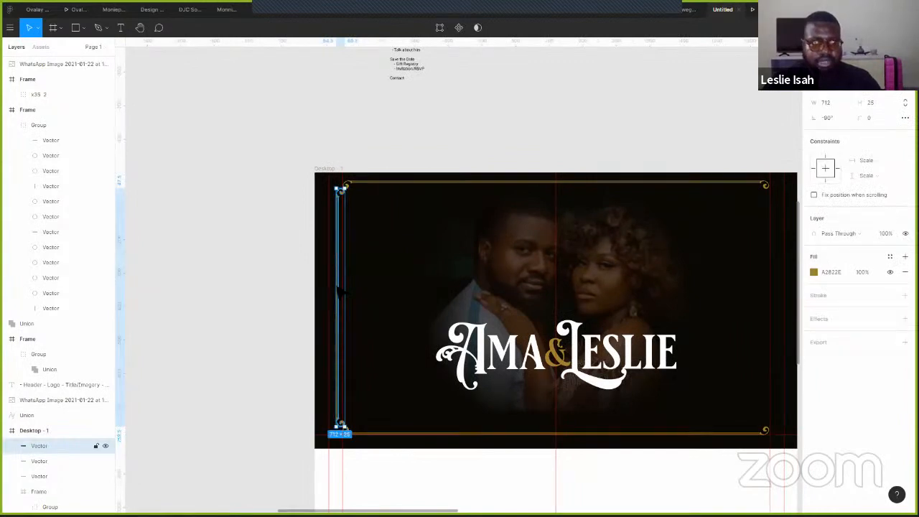
left_click_drag(346, 293, 407, 293)
right_click(402, 248)
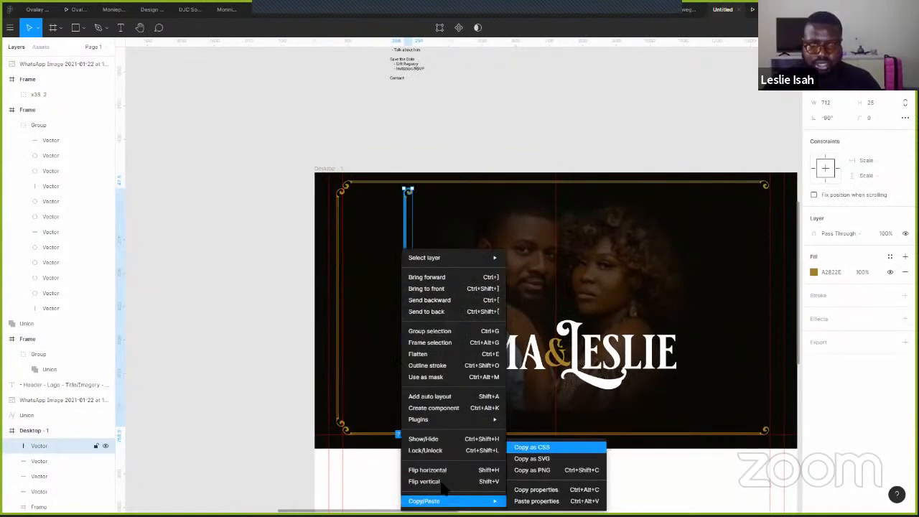
left_click(441, 471)
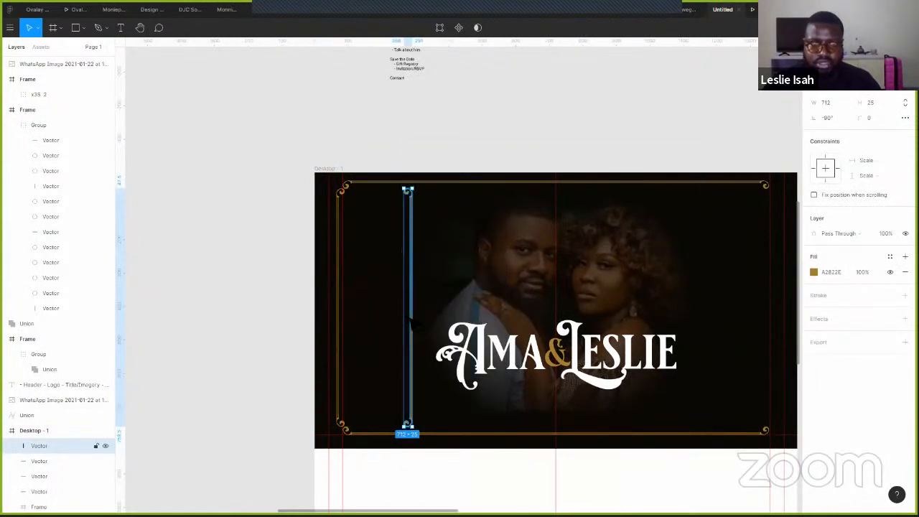
left_click_drag(411, 323, 774, 331)
left_click(492, 109)
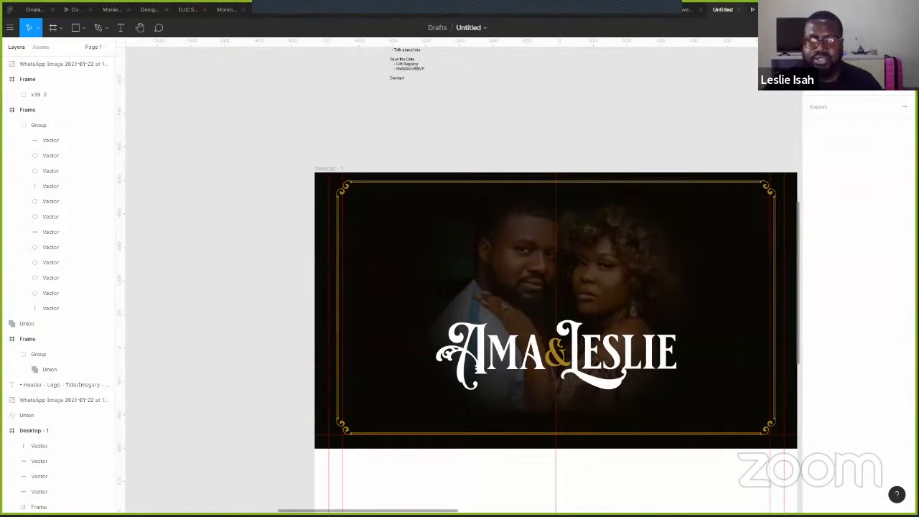
left_click(769, 9)
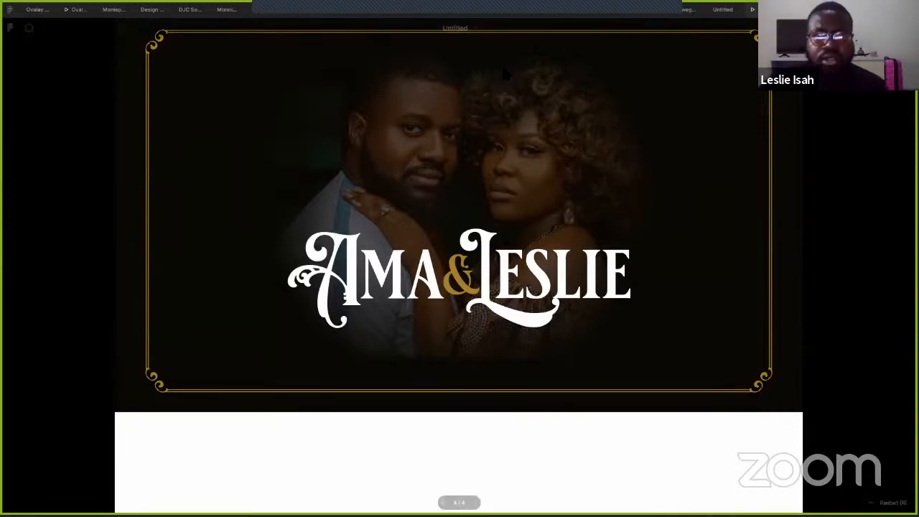
- Nudge the photo and wordmark down, then scale the Ama & Leslie wordmark down about its centre
left_click(723, 10)
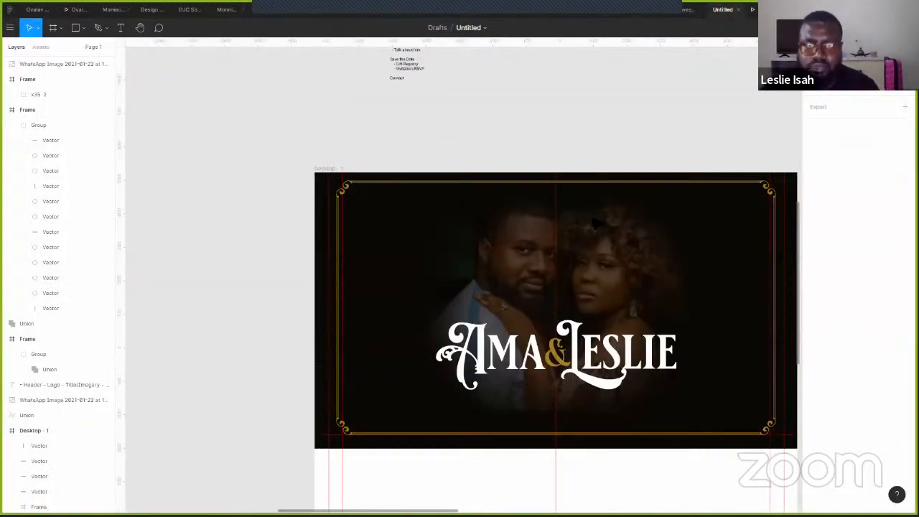
left_click(591, 298)
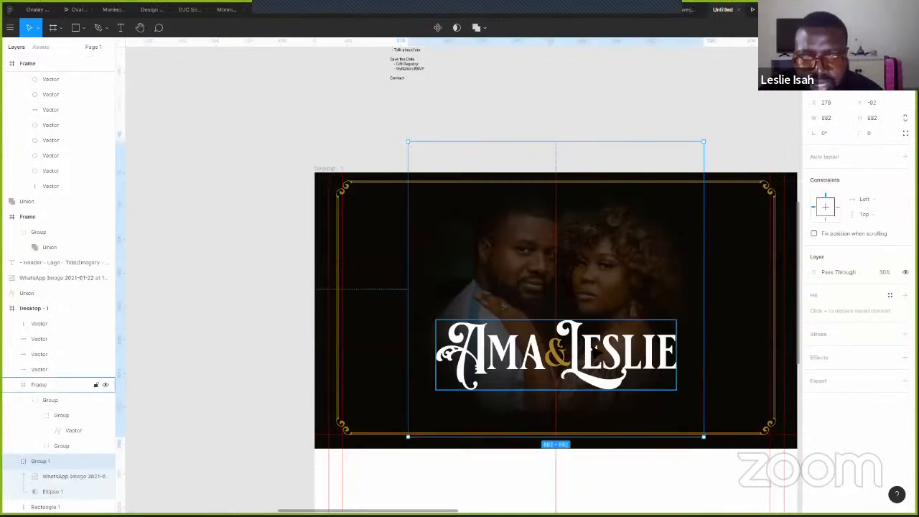
left_click(595, 350, "shift")
key("shift+Down")
key("shift+Down")
key("shift+Down")
key("shift+Down")
key("shift+Down")
key("shift+Down")
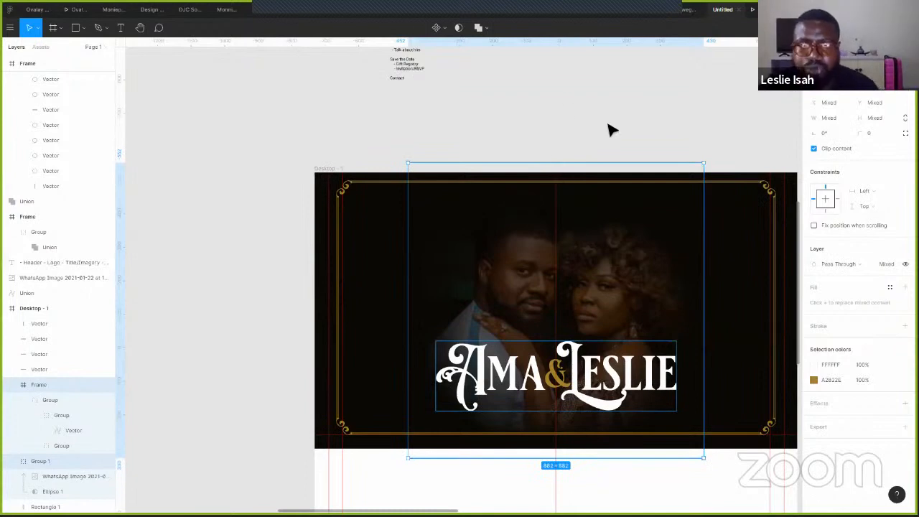
left_click(642, 137)
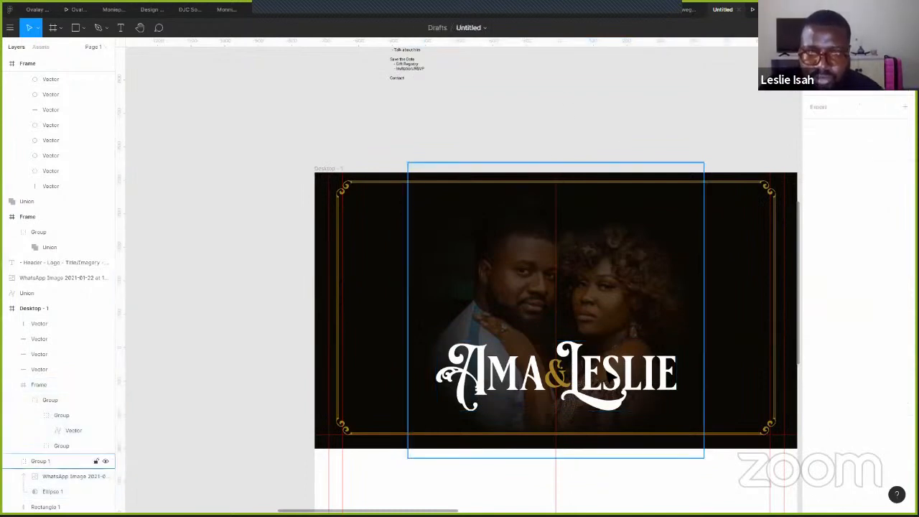
left_click(671, 406)
left_click_drag(676, 410, 628, 383)
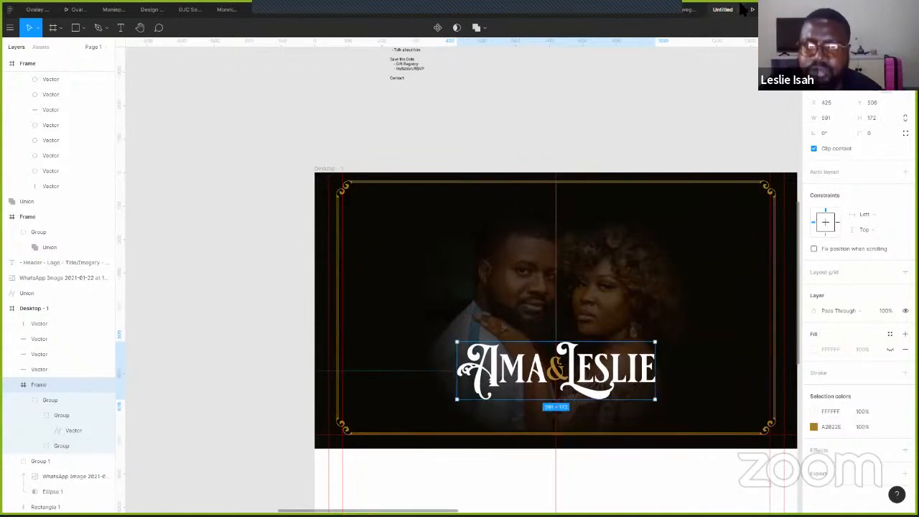
- Preview the smaller wordmark, then raise it toward the hero's centre
left_click(751, 11)
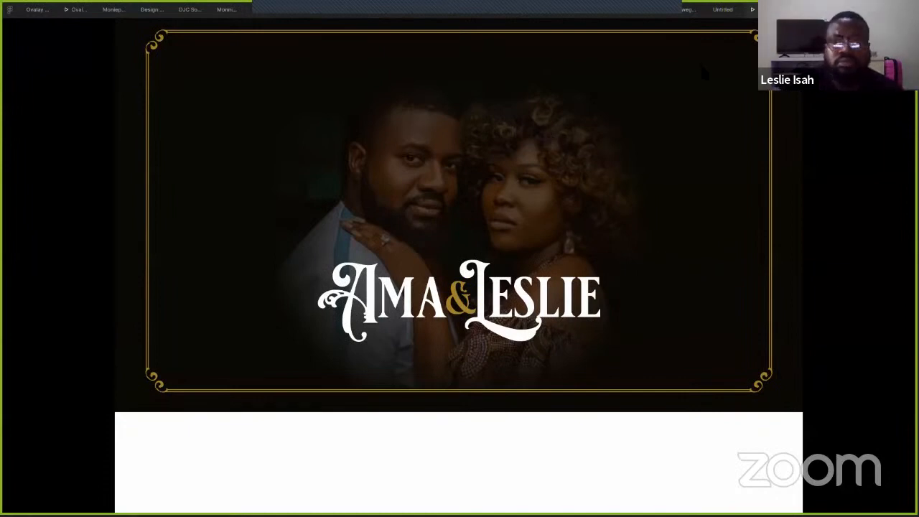
left_click(723, 10)
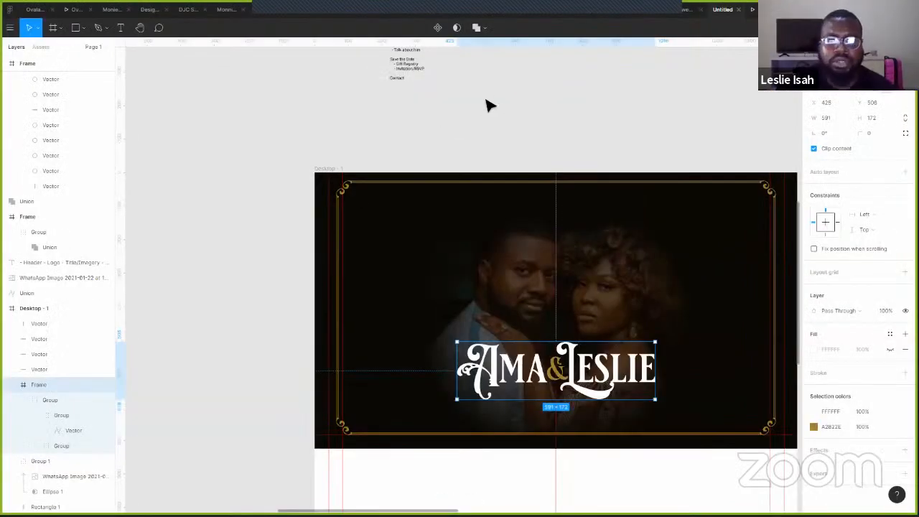
left_click(487, 112)
left_click_drag(512, 121, 405, 116)
scroll(412, 281, "down", 1)
scroll(412, 281, "left", 1)
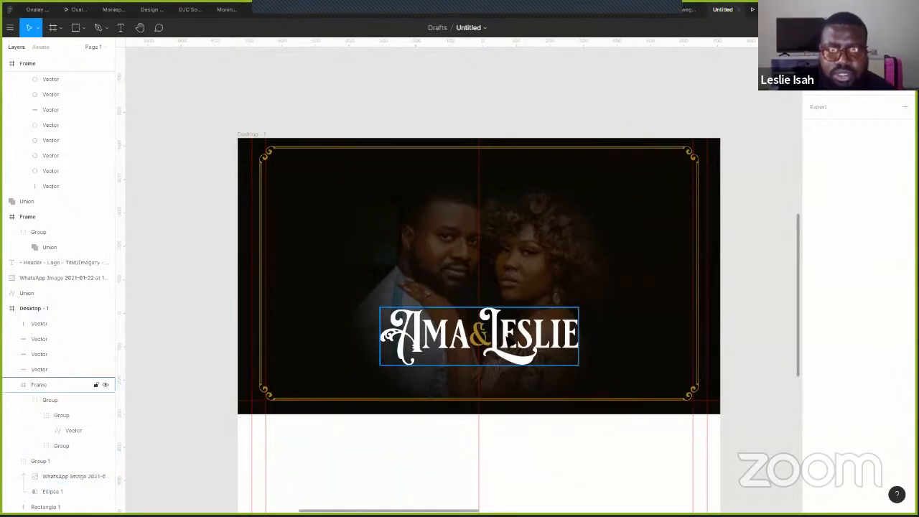
left_click(479, 335)
left_click_drag(479, 335, 479, 321)
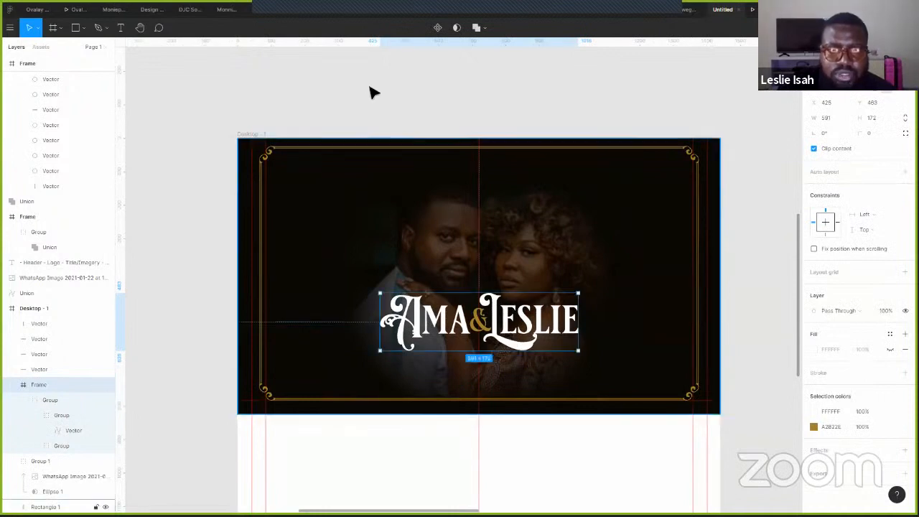
left_click(369, 102)
- Move the couple photo right and line the empty ornamental frame up with the others
scroll(381, 113, "right", 2)
left_click_drag(589, 425, 284, 135)
scroll(324, 127, "up", 1)
scroll(589, 194, "left", 10)
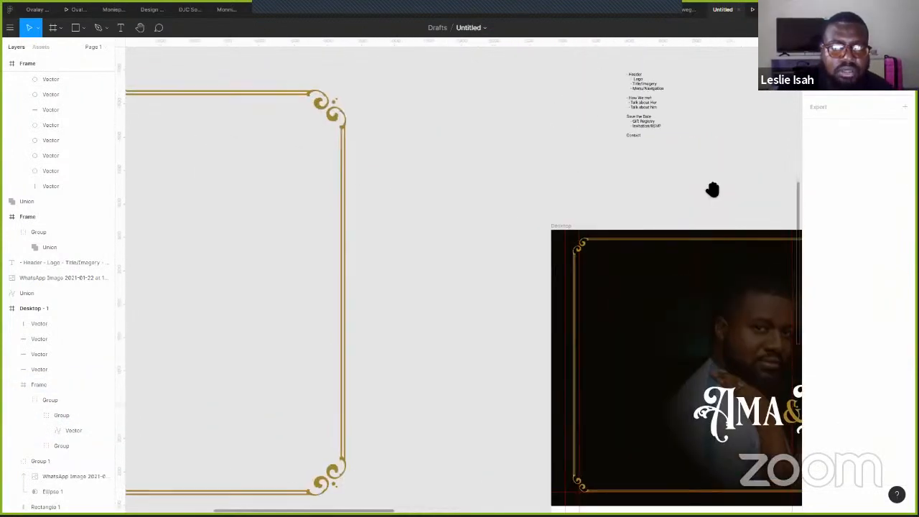
scroll(287, 212, "down", 5, "ctrl")
scroll(452, 219, "down", 3, "ctrl")
scroll(540, 214, "left", 5)
scroll(234, 180, "right", 8)
left_click_drag(520, 262, 640, 256)
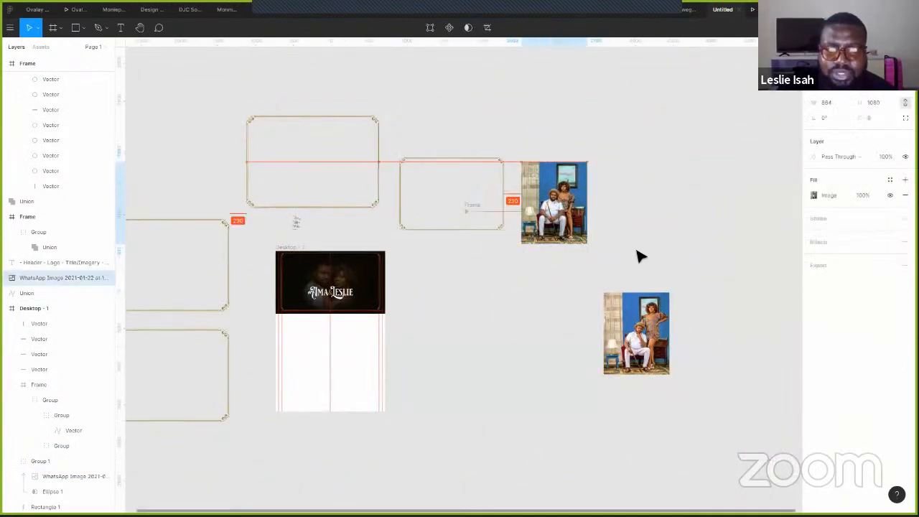
left_click(356, 165)
left_click_drag(357, 164, 201, 197)
left_click(423, 329)
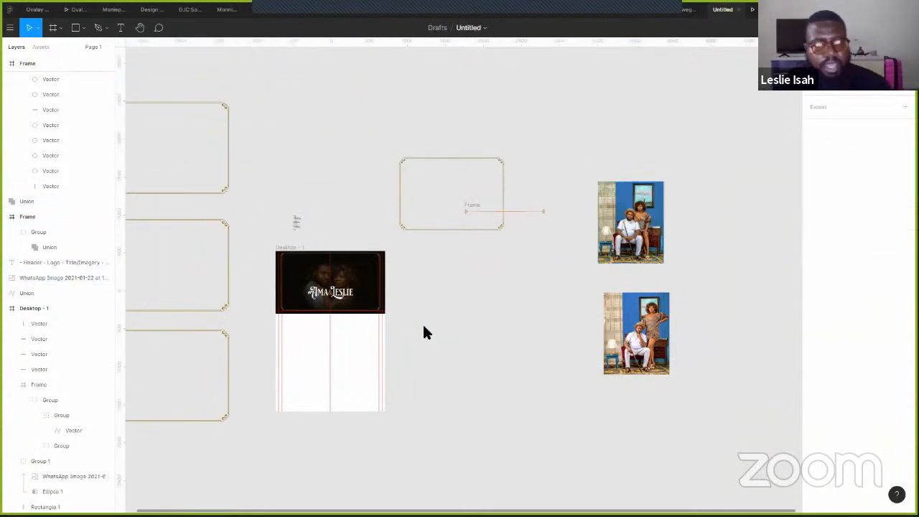
key("alt+Tab")
key("alt+Tab")
key("alt+Tab")
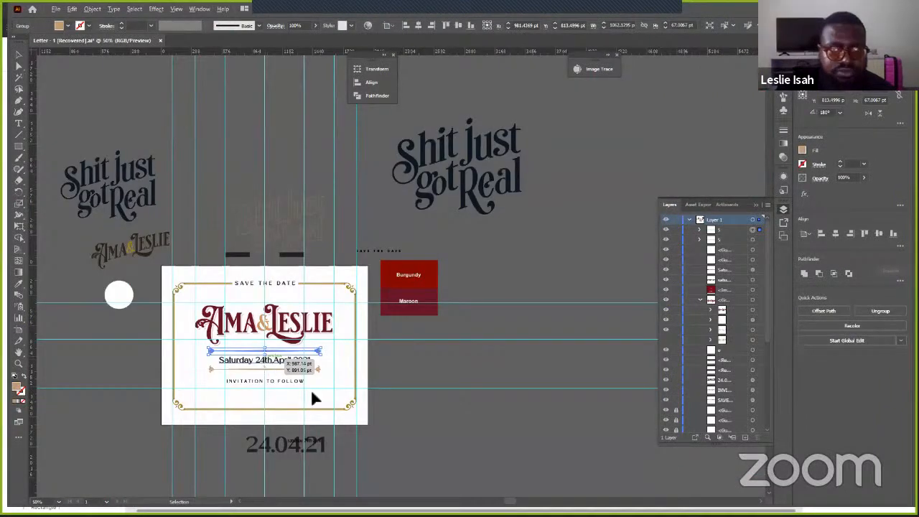
- Open Baseline.ai and Baseline [Recovered].ai, ignoring the missing-link warning
left_click(468, 84)
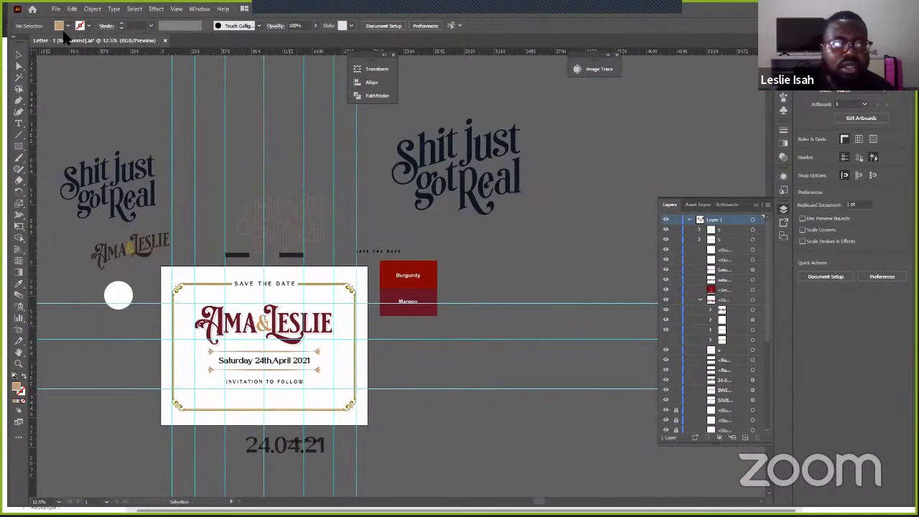
left_click(54, 9)
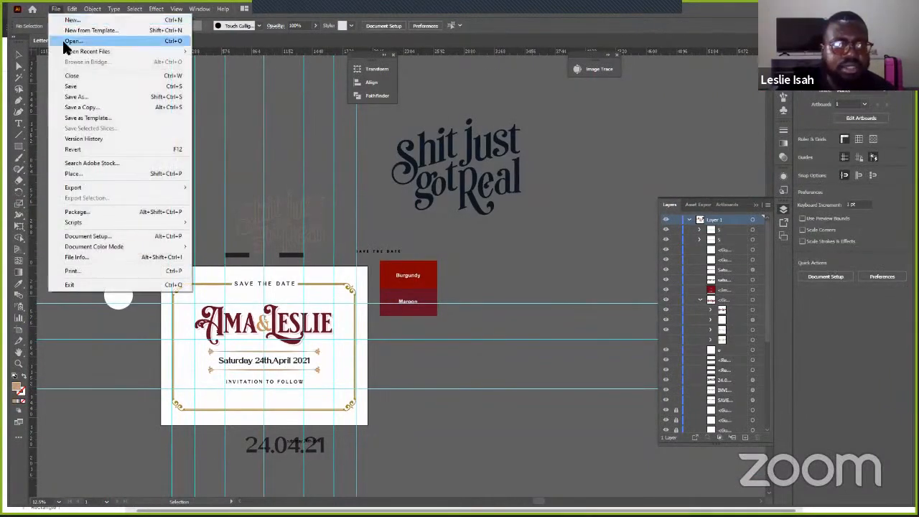
left_click(63, 41)
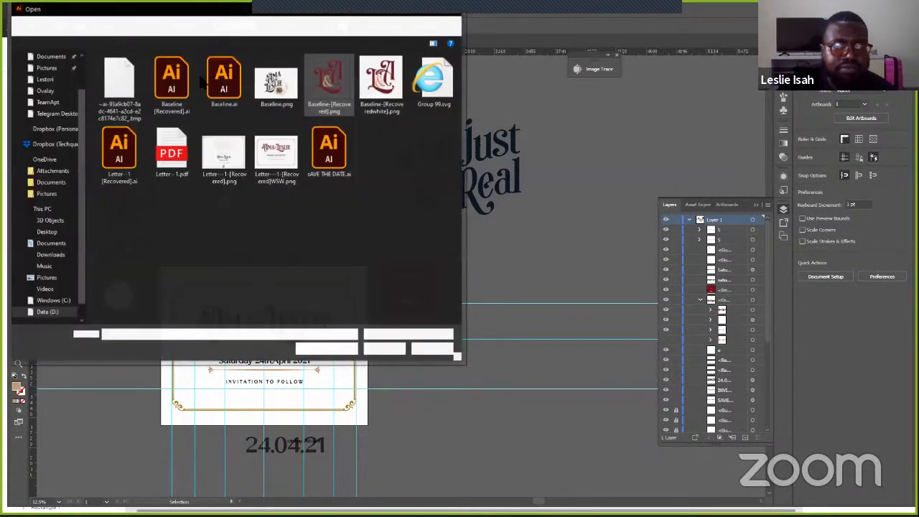
left_click(223, 79)
left_click(172, 79, "ctrl")
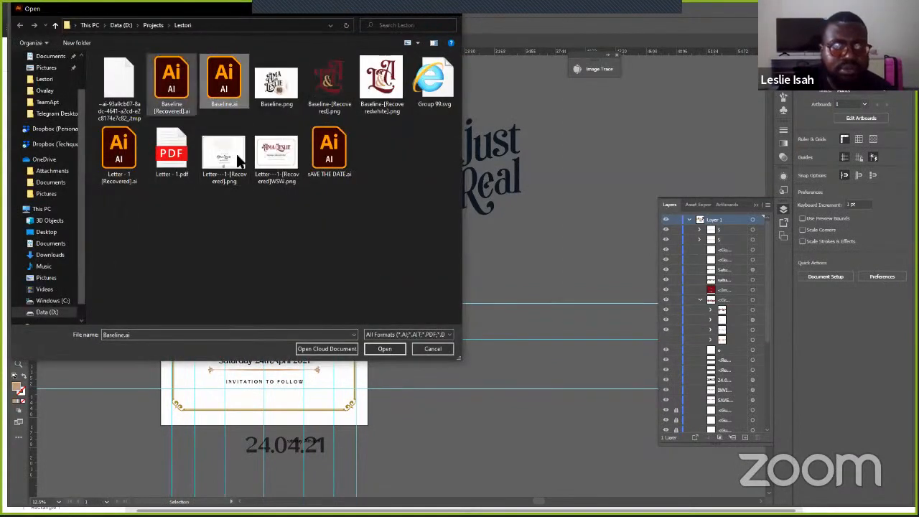
left_click(388, 349)
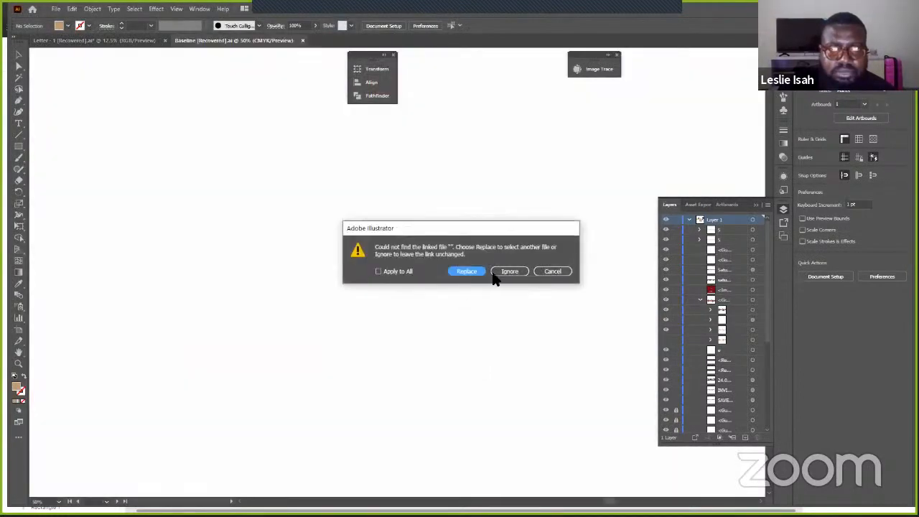
left_click(510, 271)
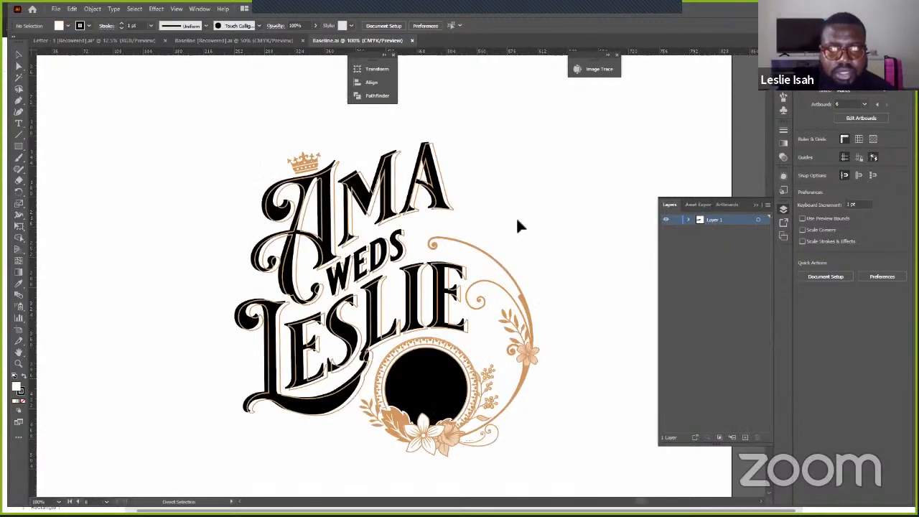
scroll(515, 217, "right", 4)
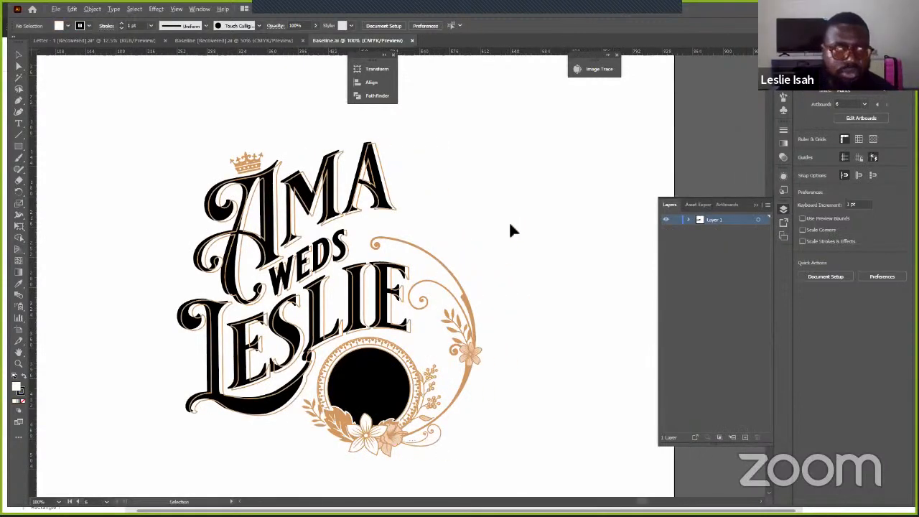
scroll(509, 220, "down", 2)
scroll(514, 229, "down", 4)
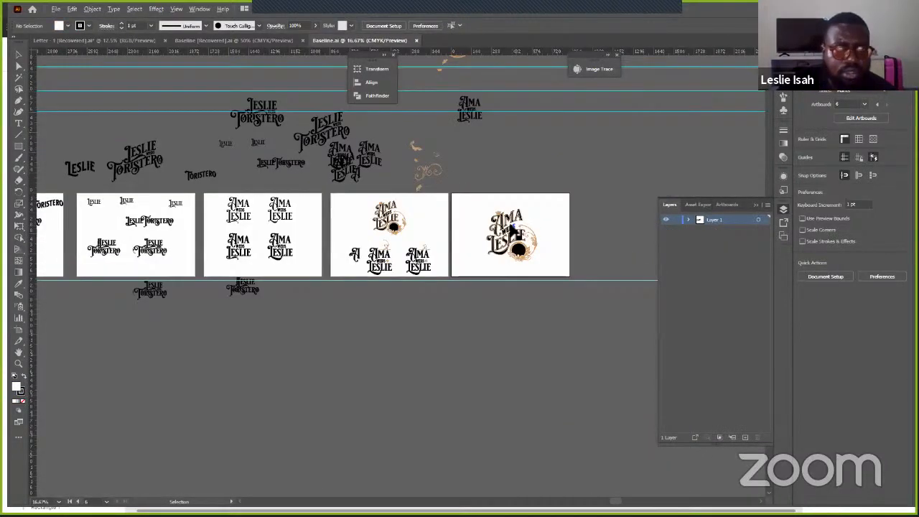
scroll(510, 222, "up", 1)
scroll(502, 231, "up", 2)
- In Baseline [Recovered].ai, move the gold ornaments aside and select the AMA WEDS LESLIE lettering
left_click(234, 40)
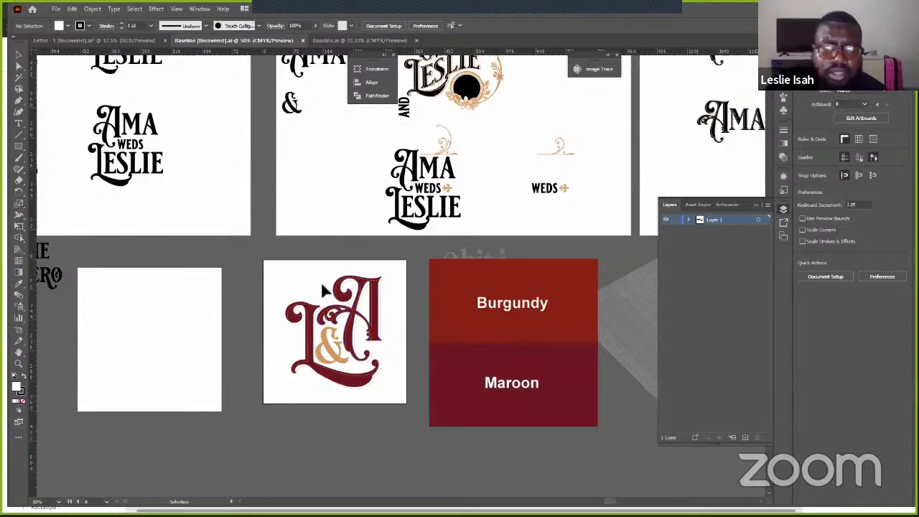
left_click_drag(170, 243, 164, 311)
scroll(163, 311, "right", 3)
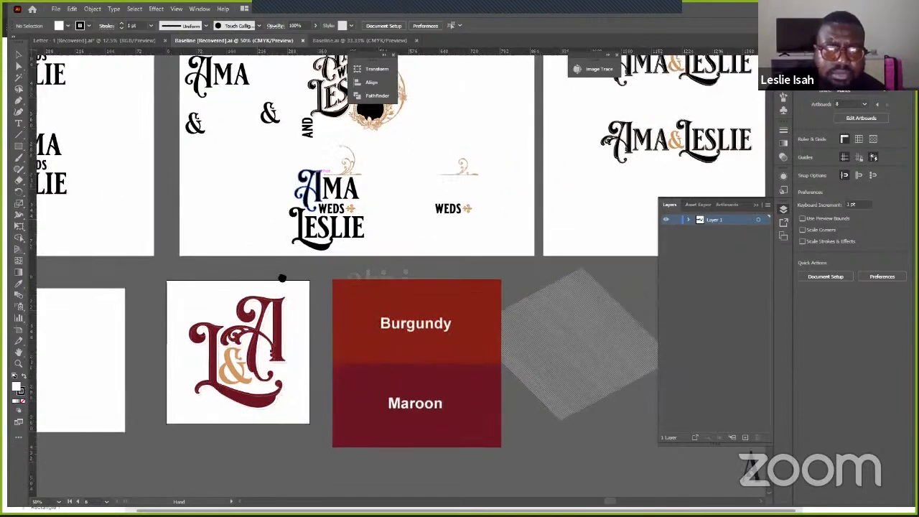
scroll(269, 280, "up", 3)
scroll(345, 316, "up", 2)
scroll(344, 316, "left", 2)
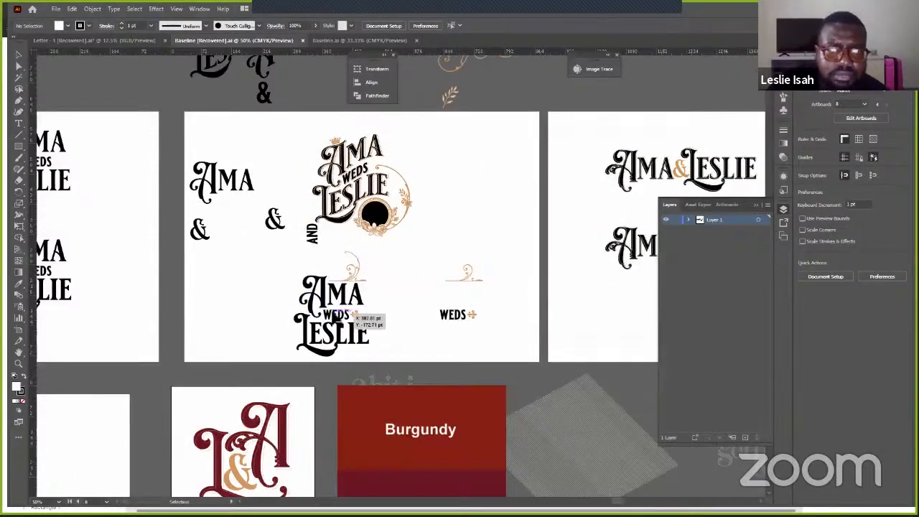
left_click(352, 316)
left_click_drag(354, 314, 400, 310)
left_click_drag(351, 266, 448, 252)
left_click(353, 272)
left_click_drag(276, 265, 376, 364)
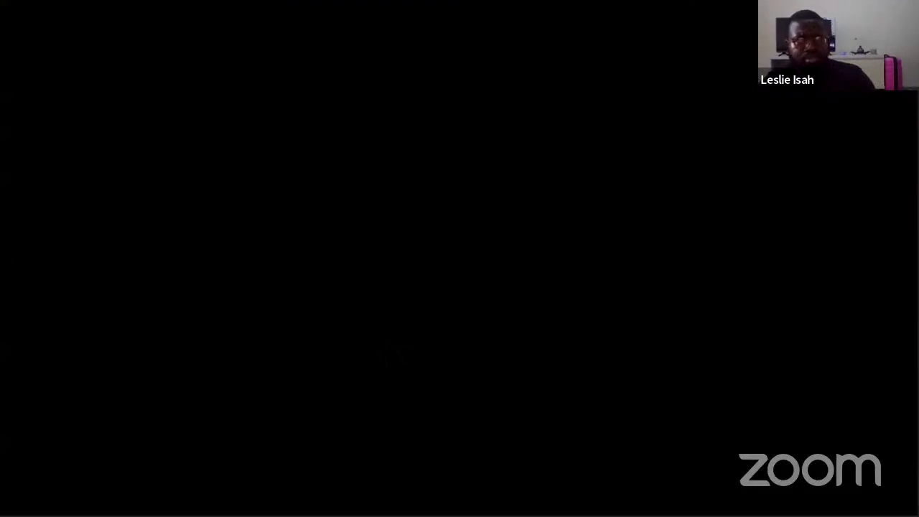
key("alt+Tab")
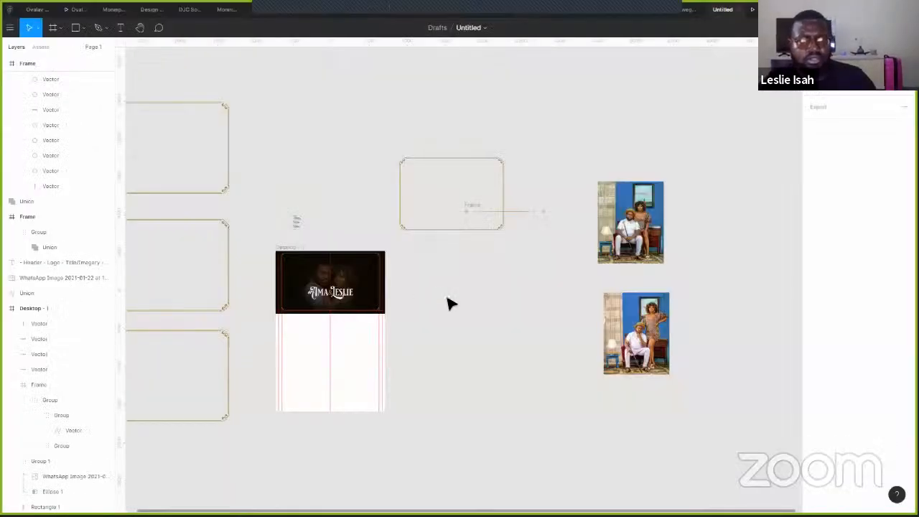
- Paste the AMA WEDS LESLIE lettering onto the Figma canvas beside the hero
key("ctrl+v")
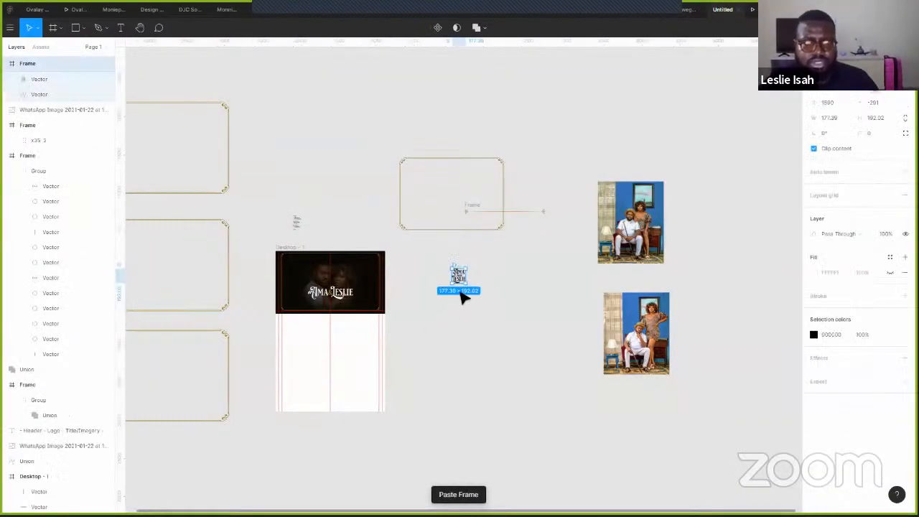
left_click(494, 292)
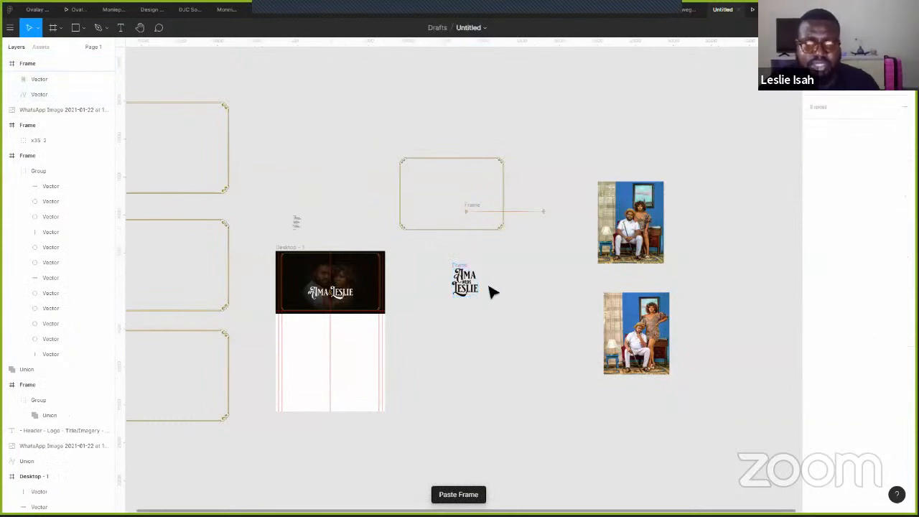
scroll(467, 287, "up", 3)
scroll(468, 287, "up", 5)
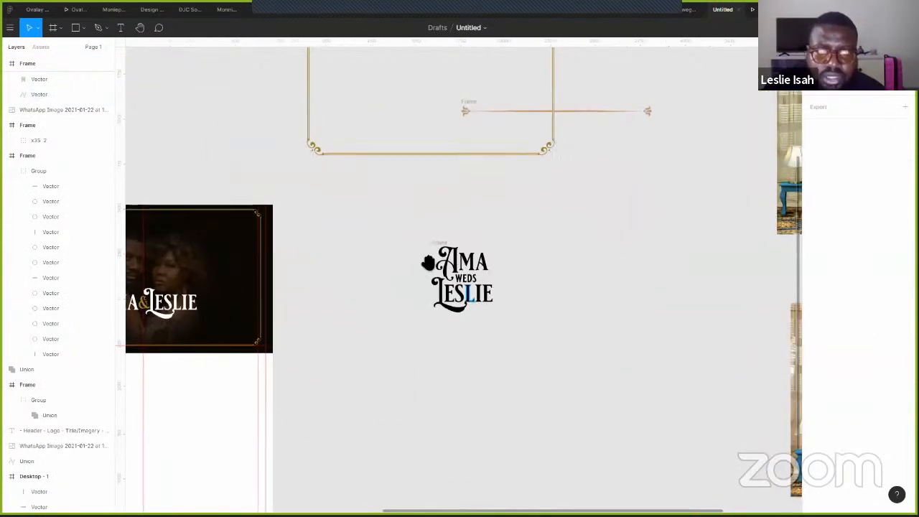
scroll(580, 221, "left", 2)
scroll(585, 215, "down", 1)
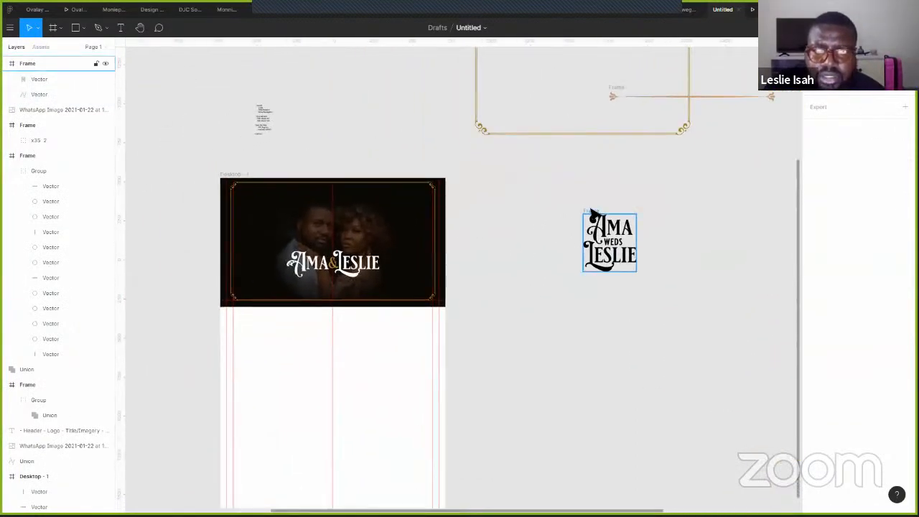
- Recolour the pasted lettering from black to white (FFFFFF) and move it toward the hero photo
left_click(591, 211)
left_click(818, 332)
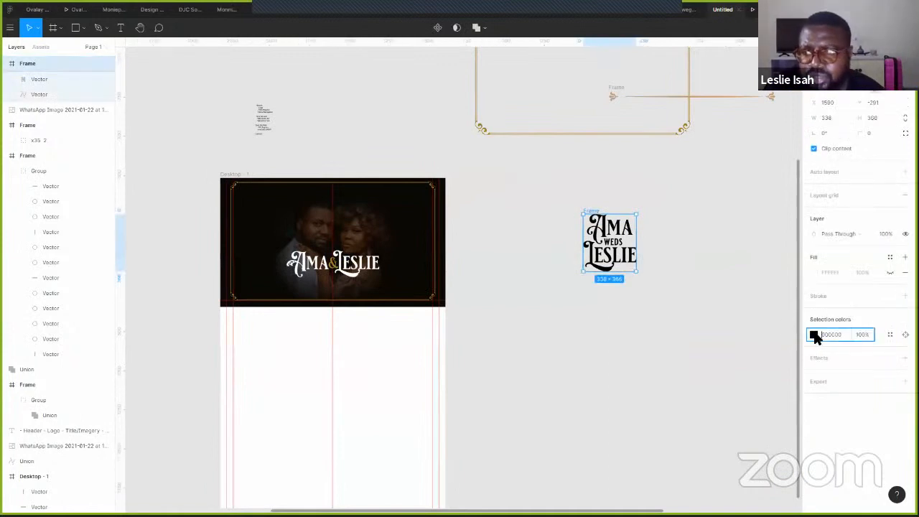
left_click(815, 334)
left_click_drag(785, 335, 666, 247)
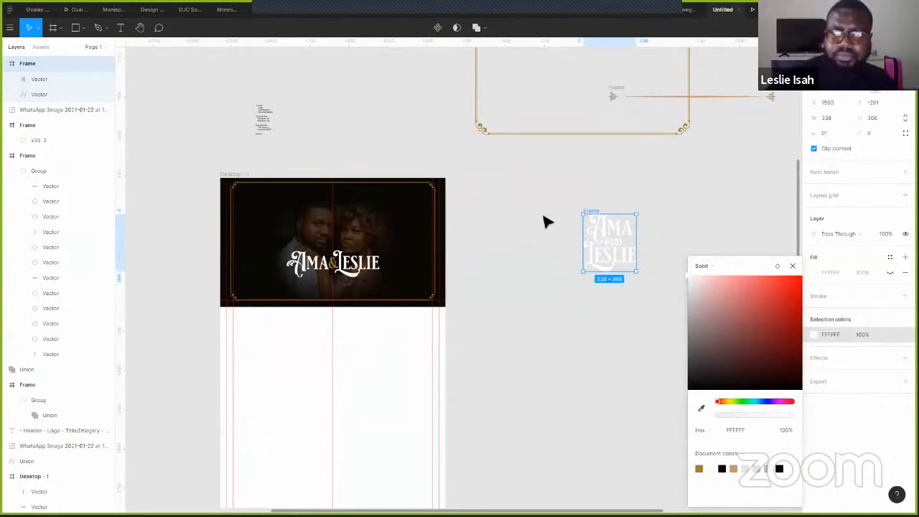
left_click_drag(594, 215, 507, 231)
- Hide the Ama & Leslie wordmark and place the lettering on the hero photo, shrunk to 218×230
left_click(64, 385)
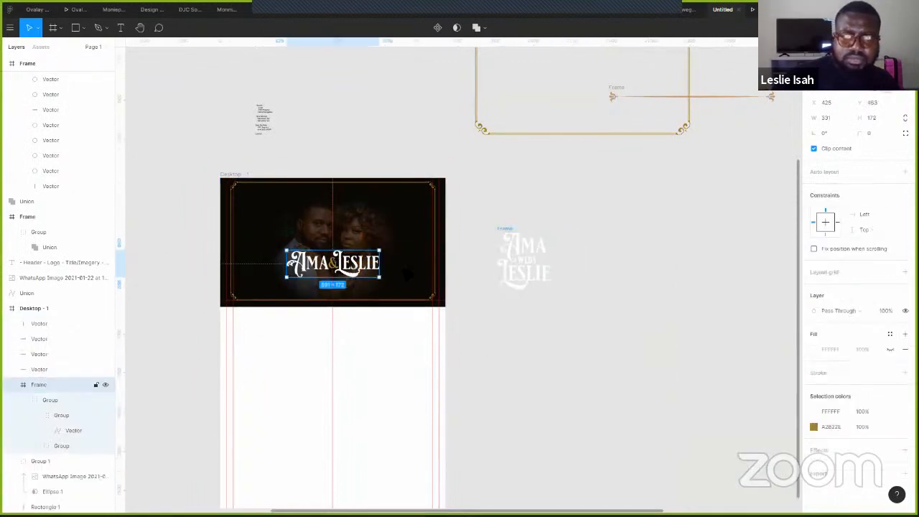
left_click(104, 385)
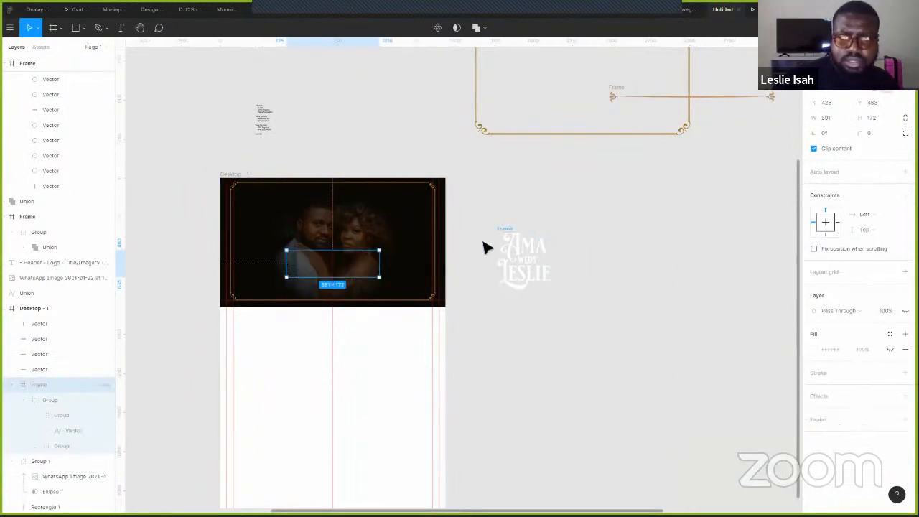
left_click_drag(507, 234, 311, 233)
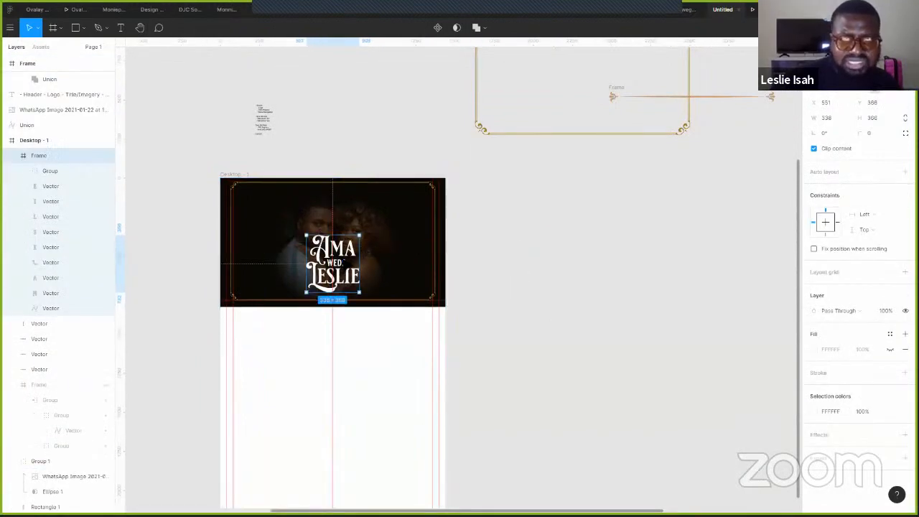
scroll(335, 249, "up", 4)
left_click_drag(379, 209, 354, 270)
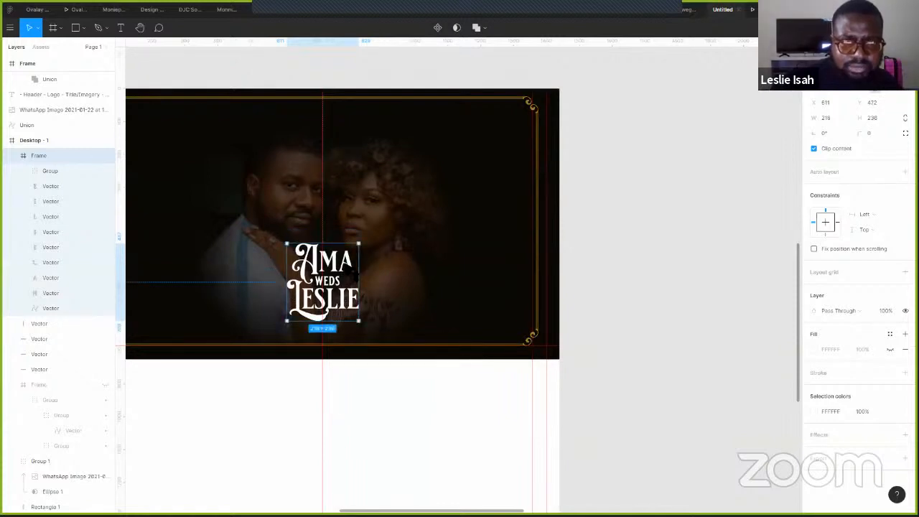
- Preview, then hide the lettering, restore the Ama & Leslie wordmark, and switch to Illustrator's Baseline.ai
key("ctrl+alt+Return")
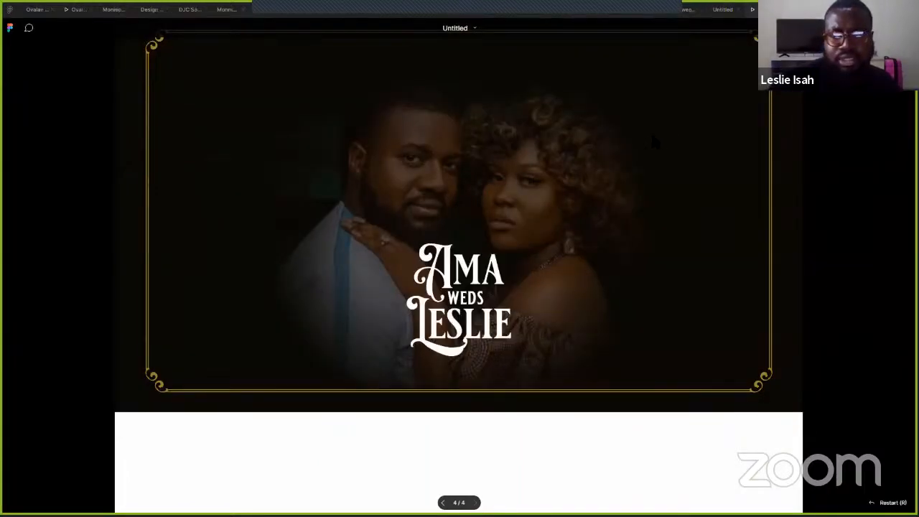
left_click(723, 9)
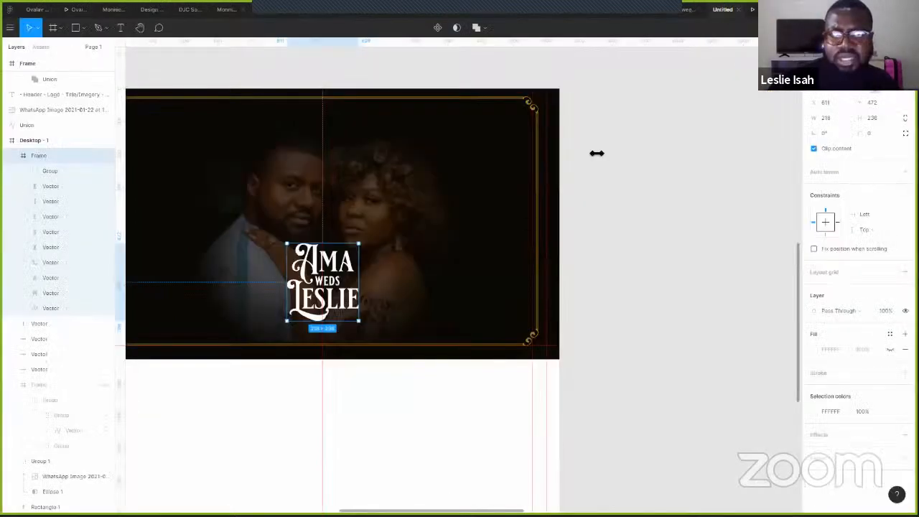
left_click(105, 155)
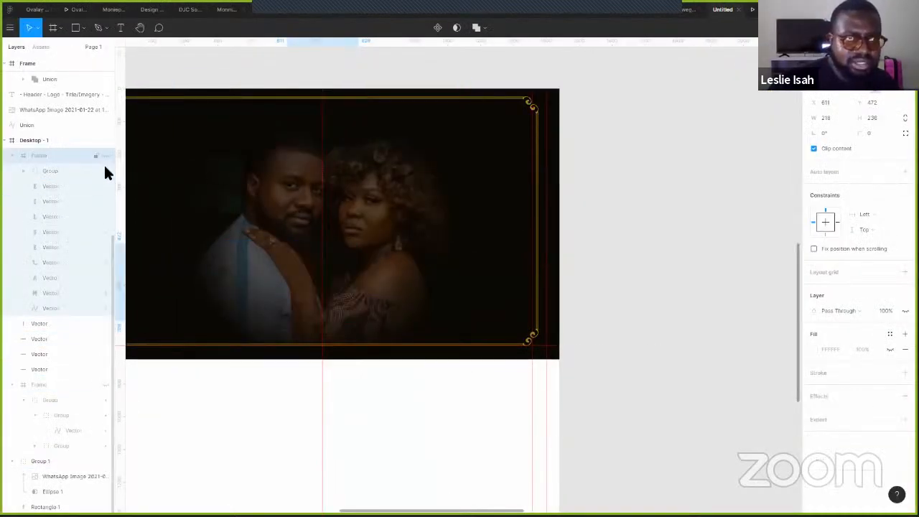
left_click(104, 385)
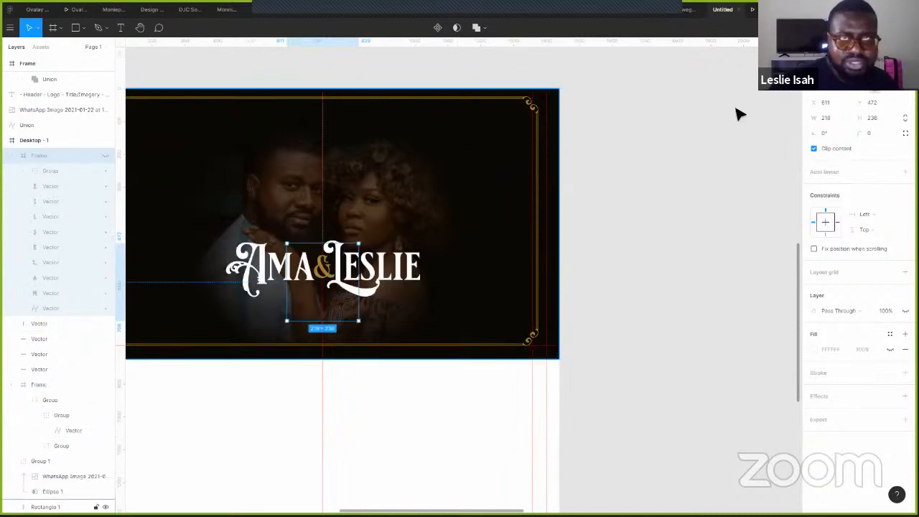
left_click(659, 217)
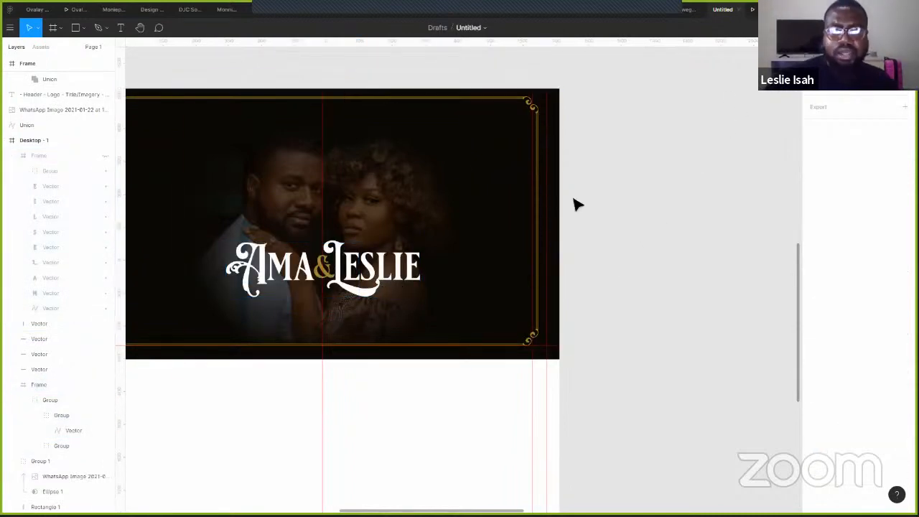
key("super+Tab")
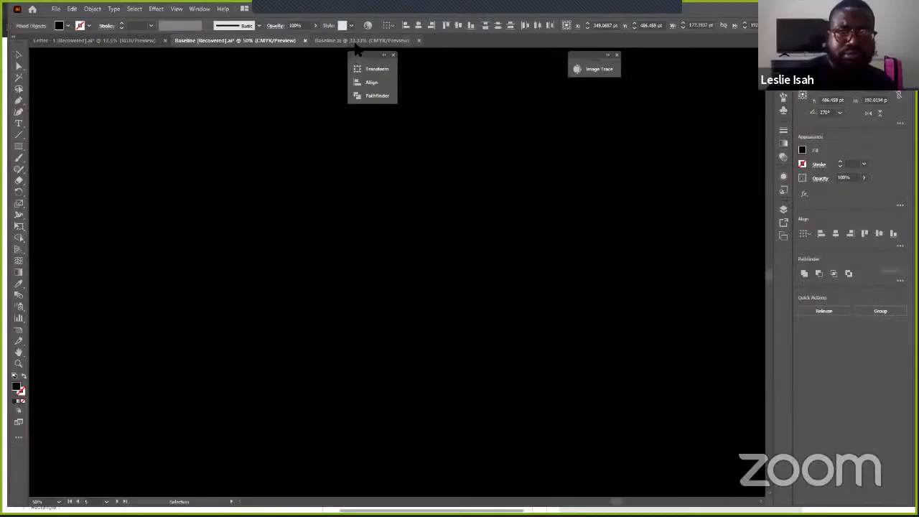
left_click(356, 42)
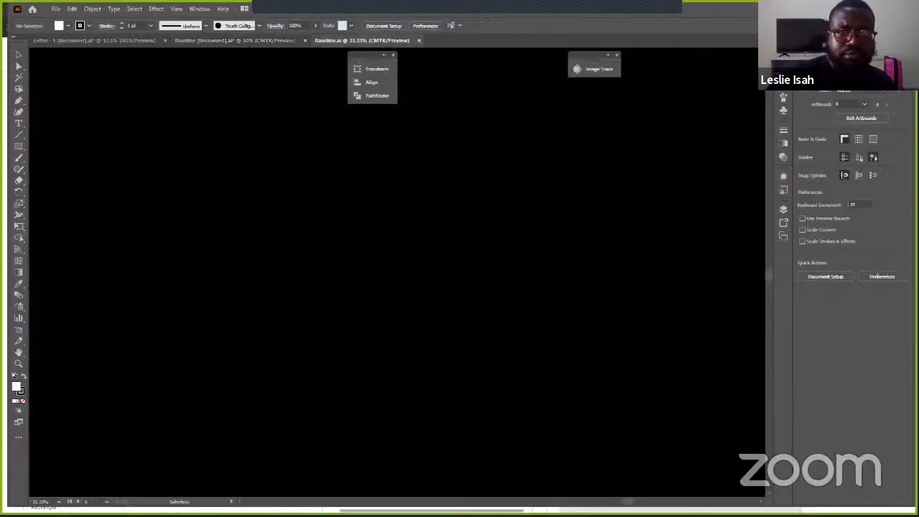
- Switch from Baseline [Recovered].ai to the Letter - 1 [Recovered].ai document, then return to Figma
left_click(251, 41)
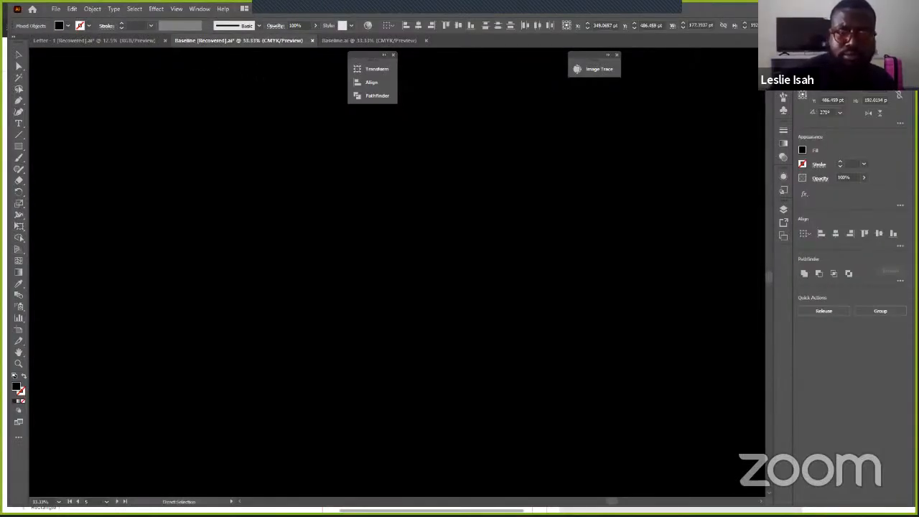
key("v")
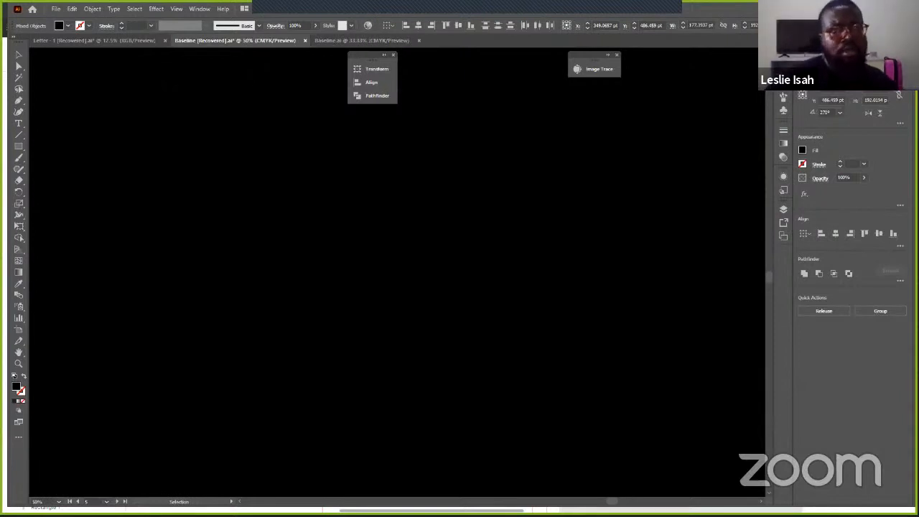
left_click(141, 42)
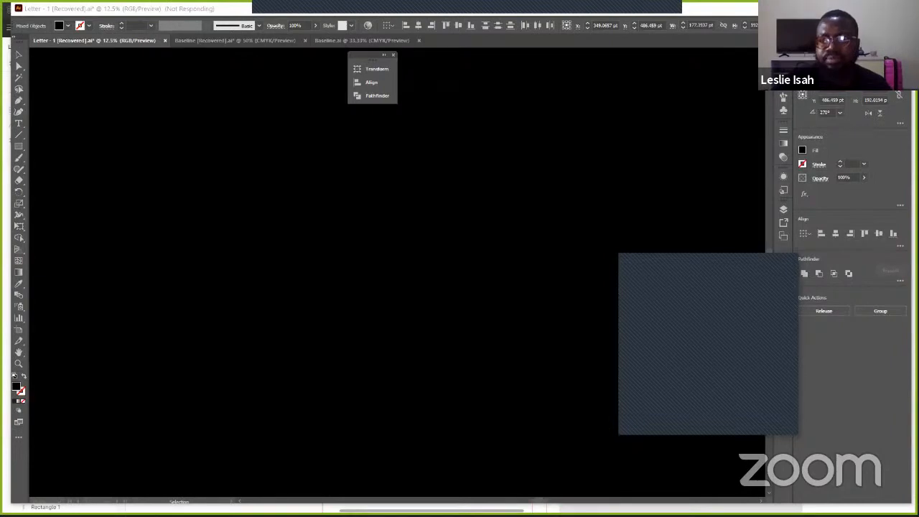
key("alt+Tab")
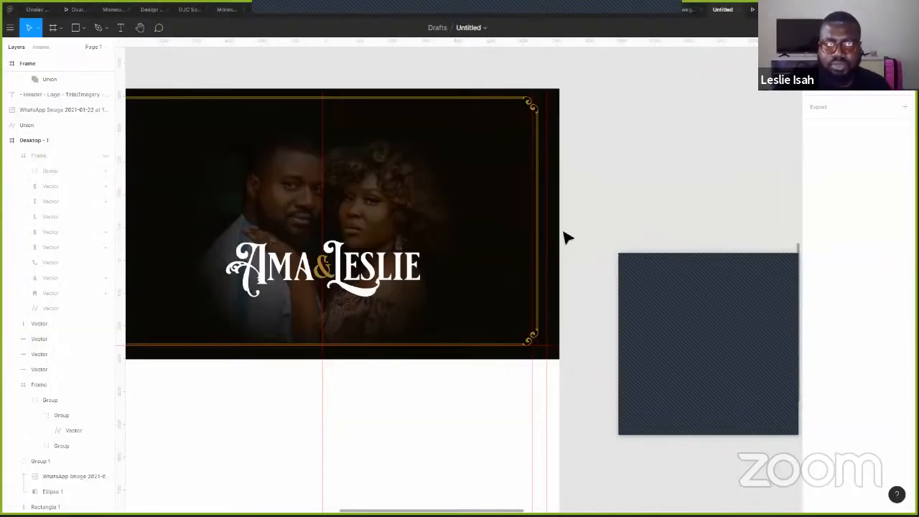
- Add a 'Home' text label beside the hero frame
scroll(579, 93, "down", 3)
scroll(579, 93, "left", 2)
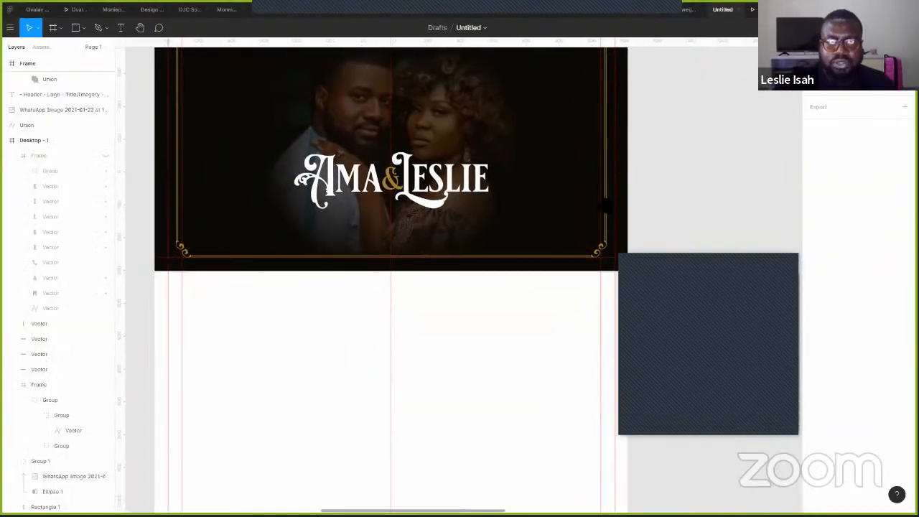
scroll(656, 185, "up", 2)
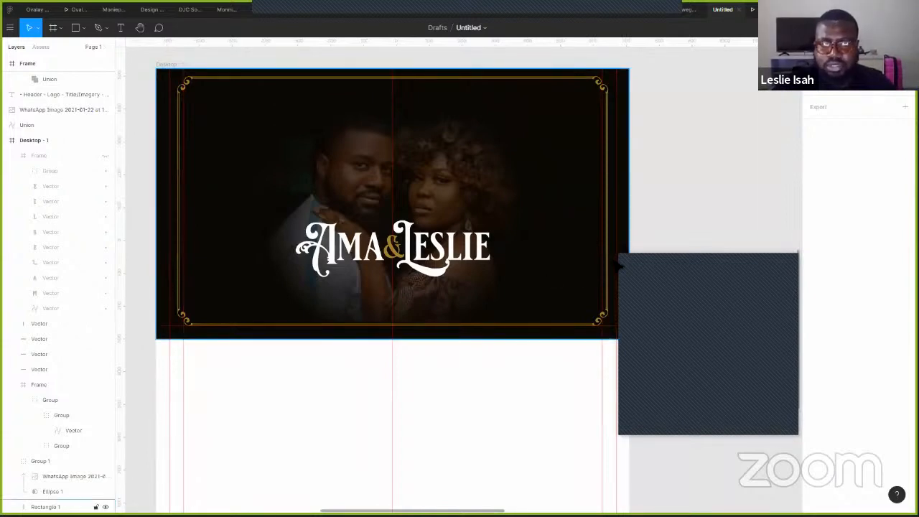
key("t")
left_click(669, 257)
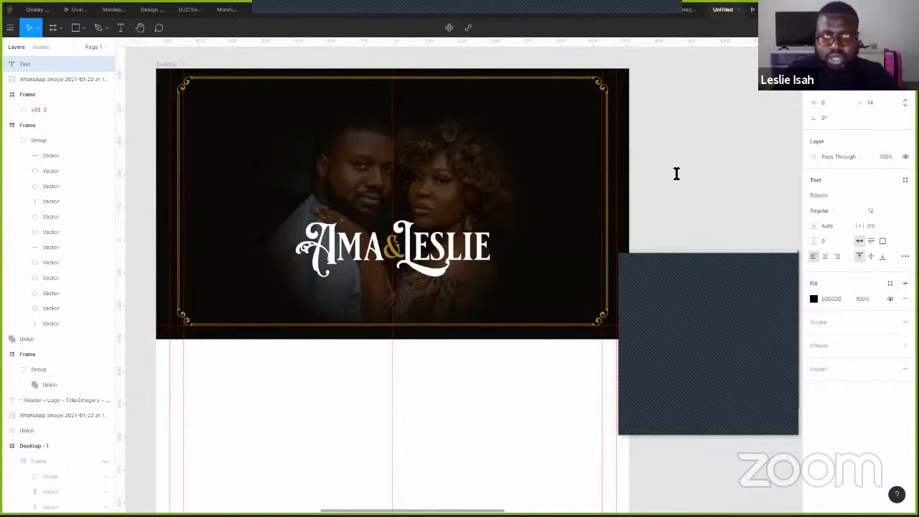
type("me")
key("Escape")
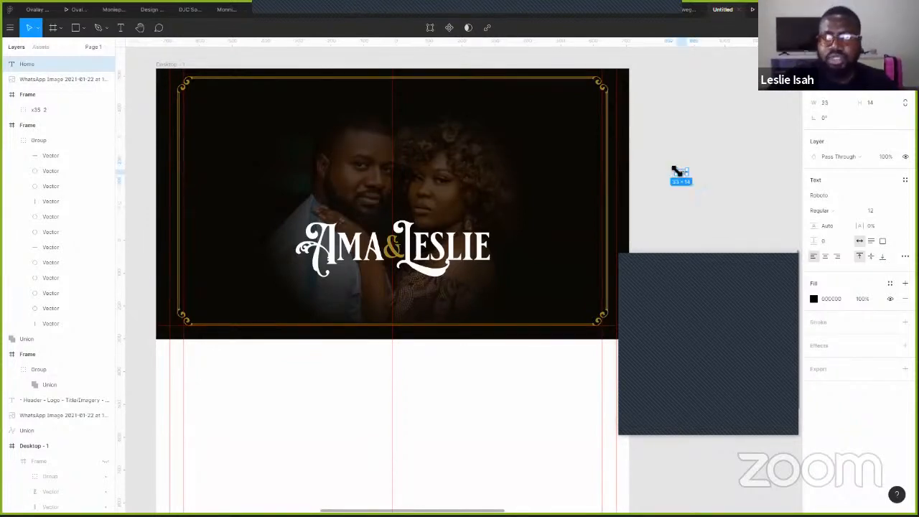
- Duplicate the Home label rightward into 'About Us' and 'RSVP' labels
scroll(660, 193, "right", 5)
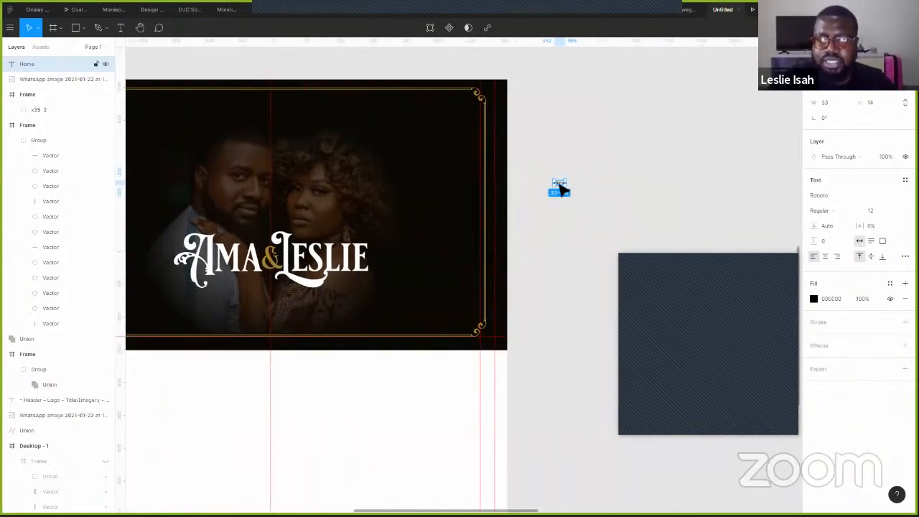
left_click_drag(564, 189, 591, 199)
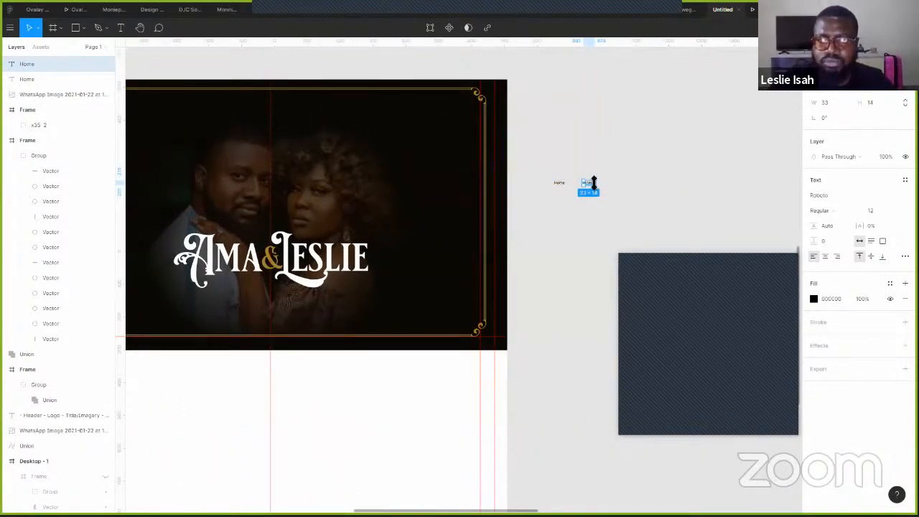
double_click(590, 185)
type("About Us")
key("Escape")
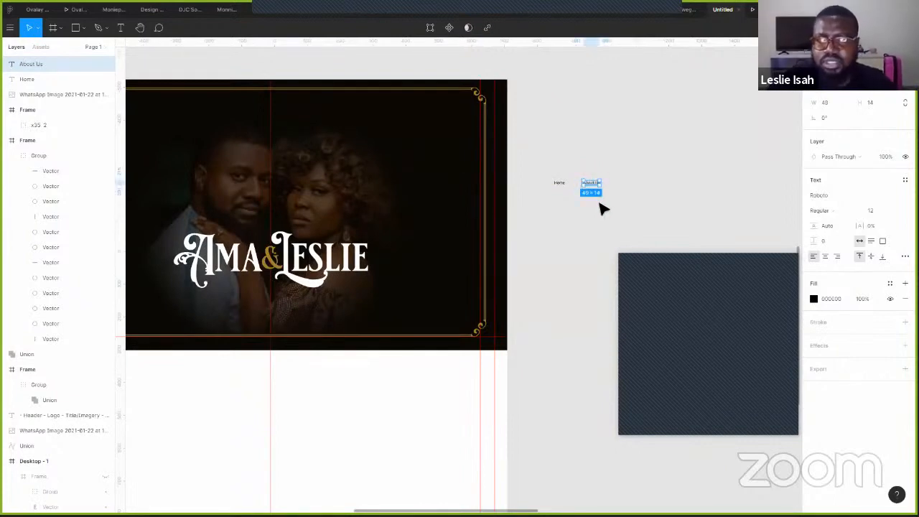
left_click_drag(593, 188, 629, 190)
key("Return")
type("RSVP")
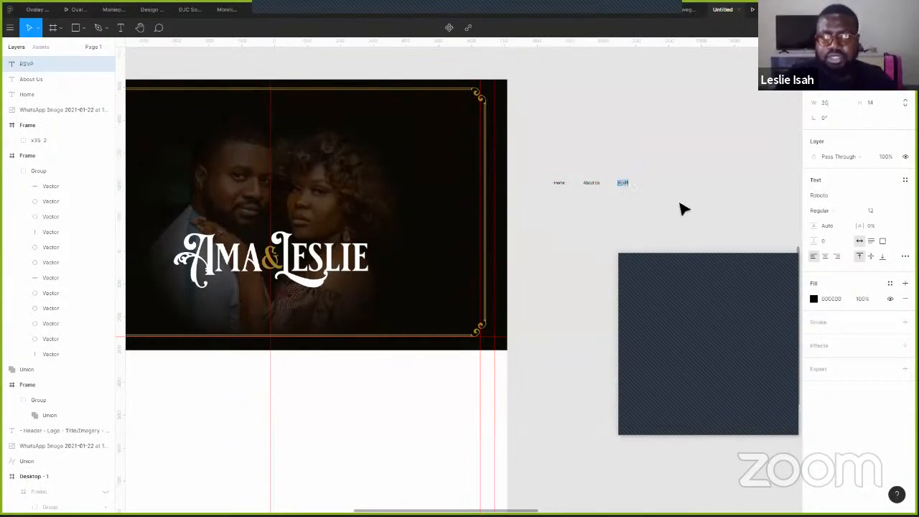
- Select the Home, About Us and RSVP labels together to edit their font
left_click_drag(674, 174, 547, 205)
left_click(827, 237)
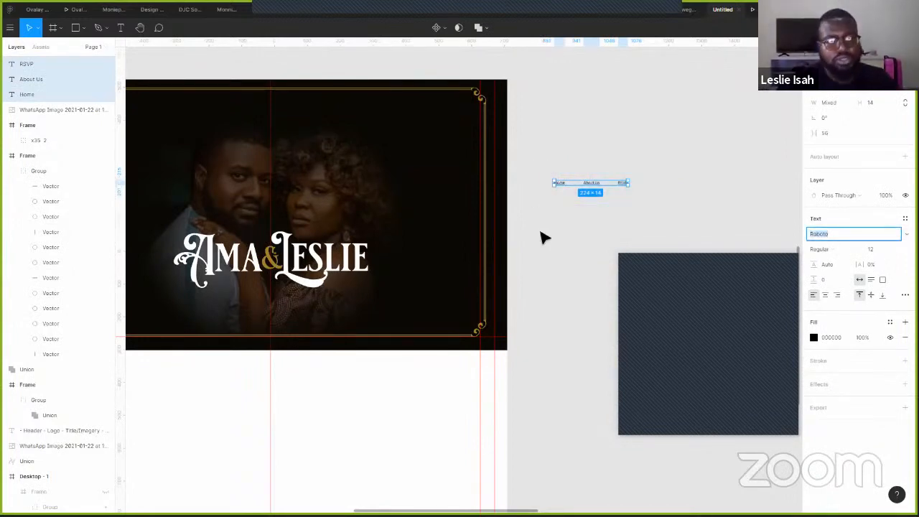
key("alt+Tab")
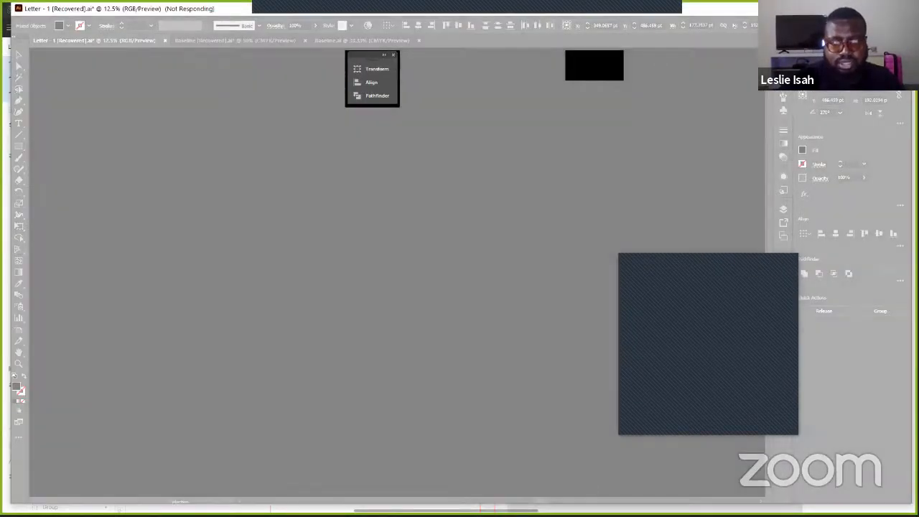
- End the frozen Adobe Illustrator 2021 task in Task Manager and switch to the Downloads folder
key("alt+Tab")
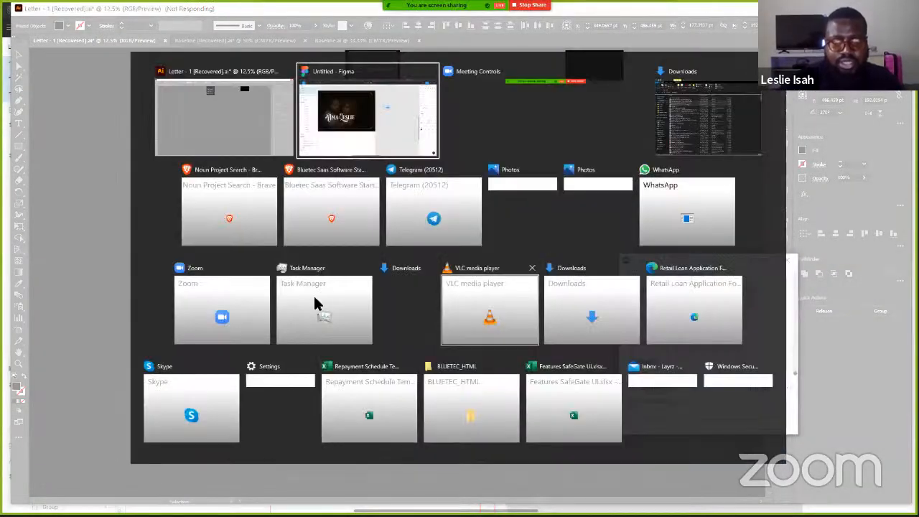
left_click(359, 326)
key("ctrl+shift+Escape")
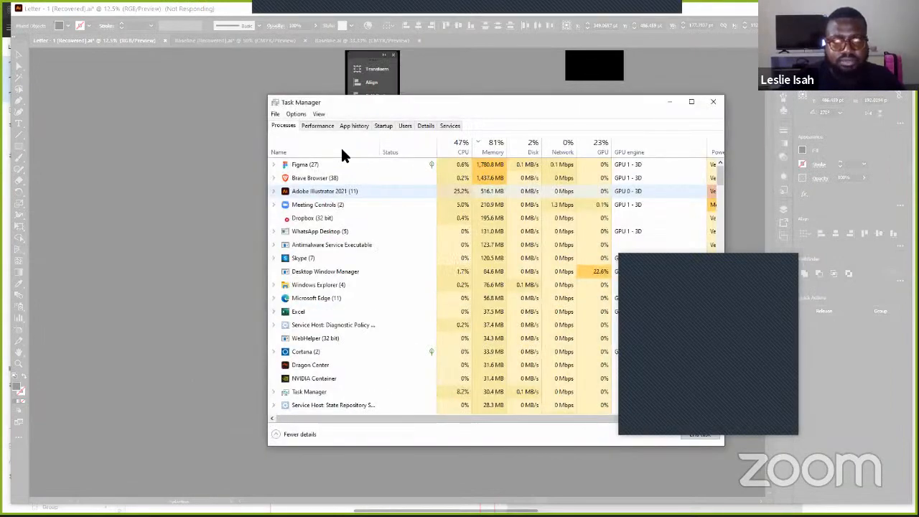
left_click(402, 190)
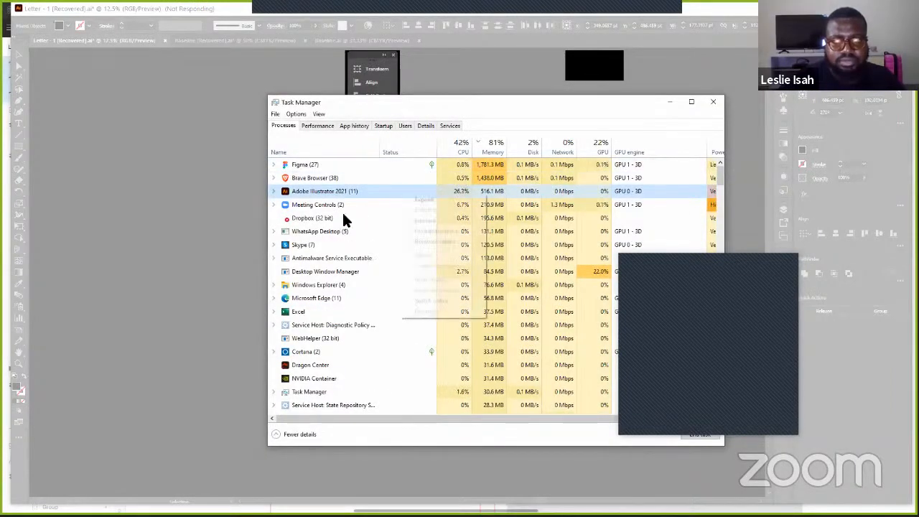
right_click(399, 191)
left_click(428, 220)
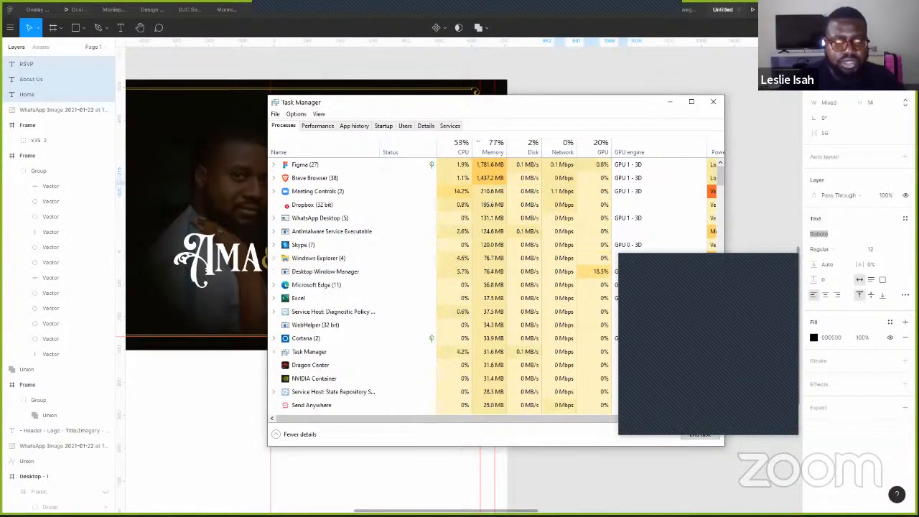
left_click(667, 103)
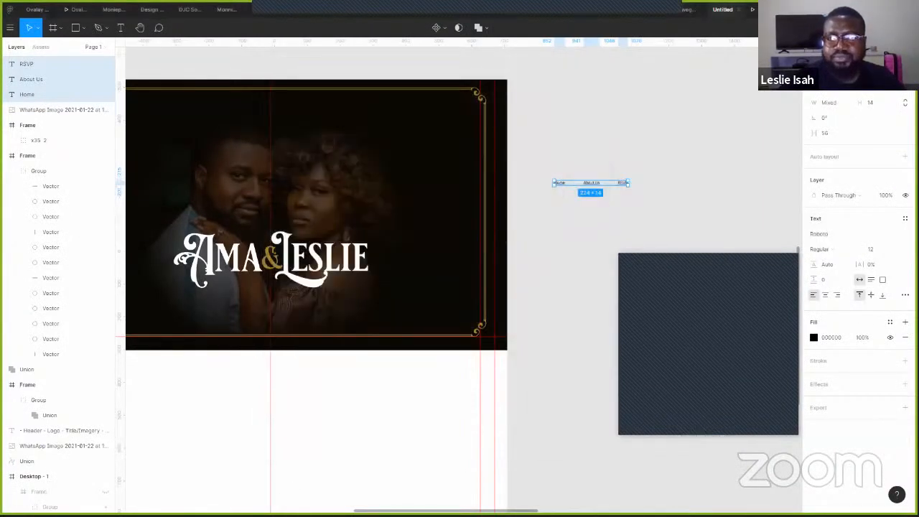
key("alt+Tab")
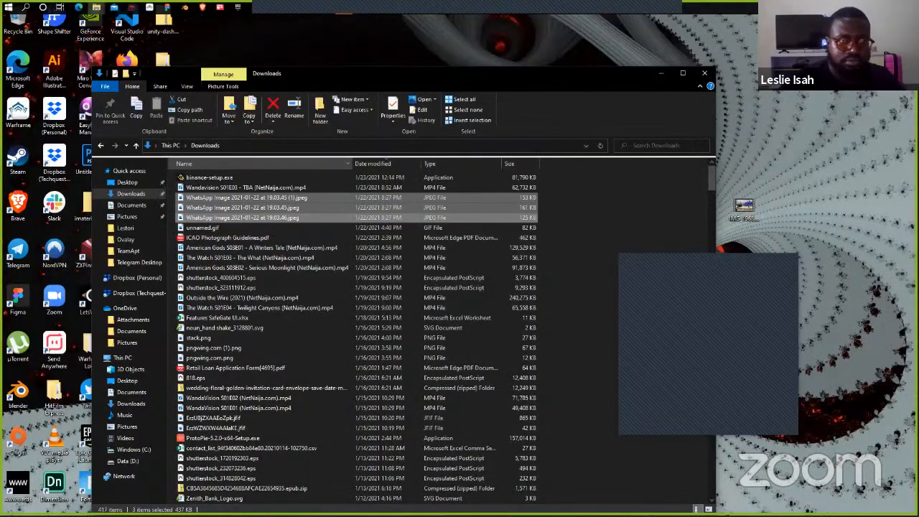
- Browse the Lestori folder in File Explorer, select Baseline.ai, and return to Figma
key("super+d")
key("alt+Tab")
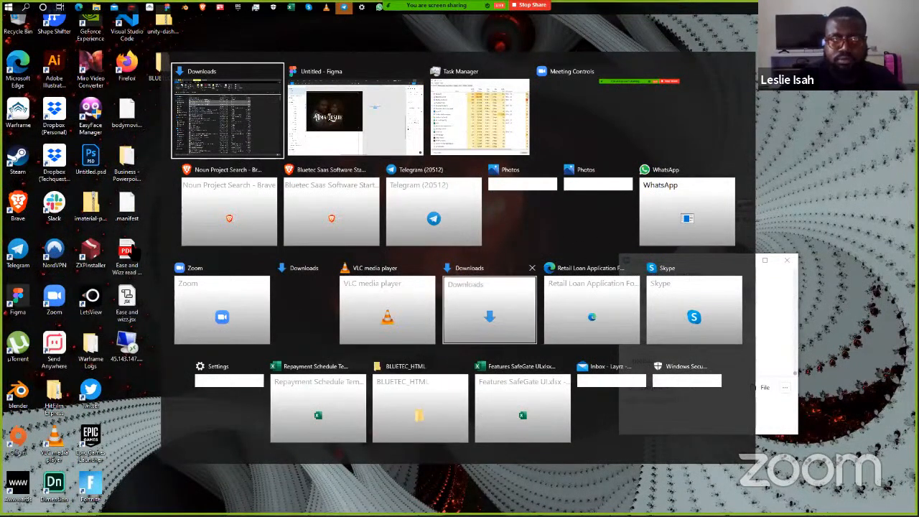
left_click(489, 309)
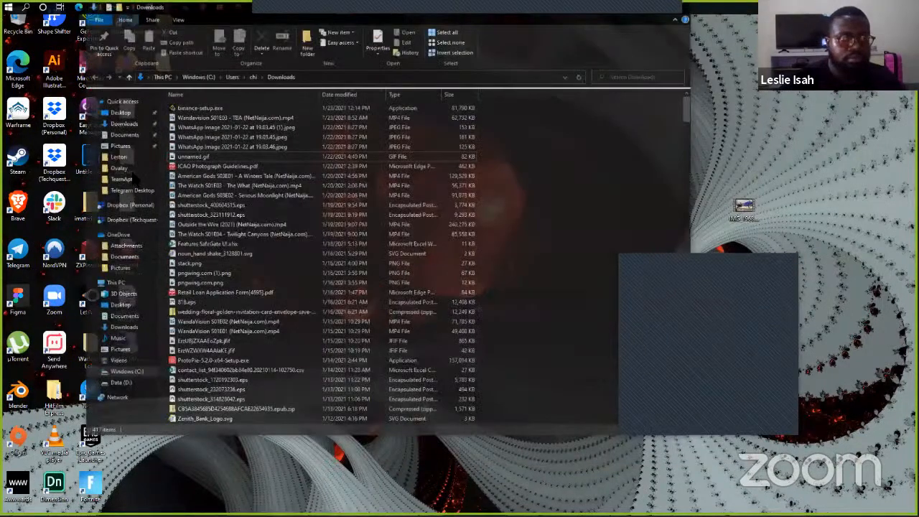
left_click(122, 162)
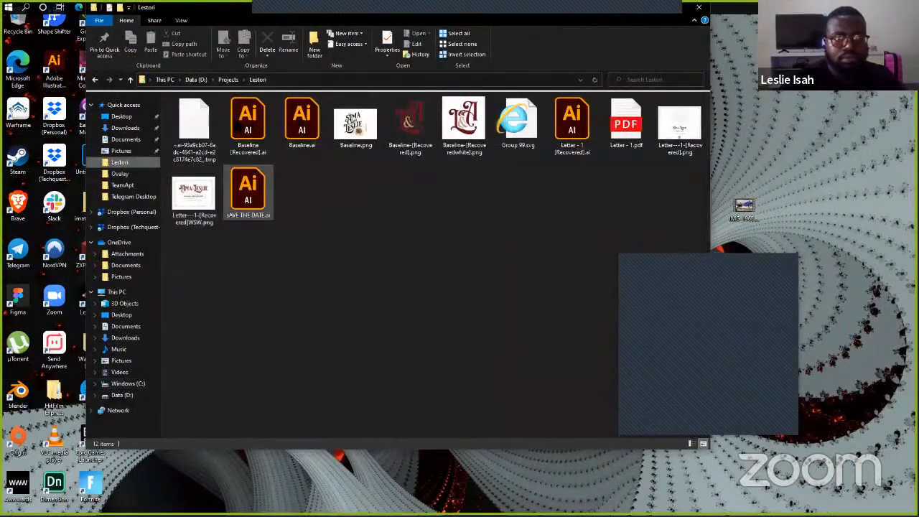
left_click(248, 122)
key("alt+Tab")
key("alt+Tab")
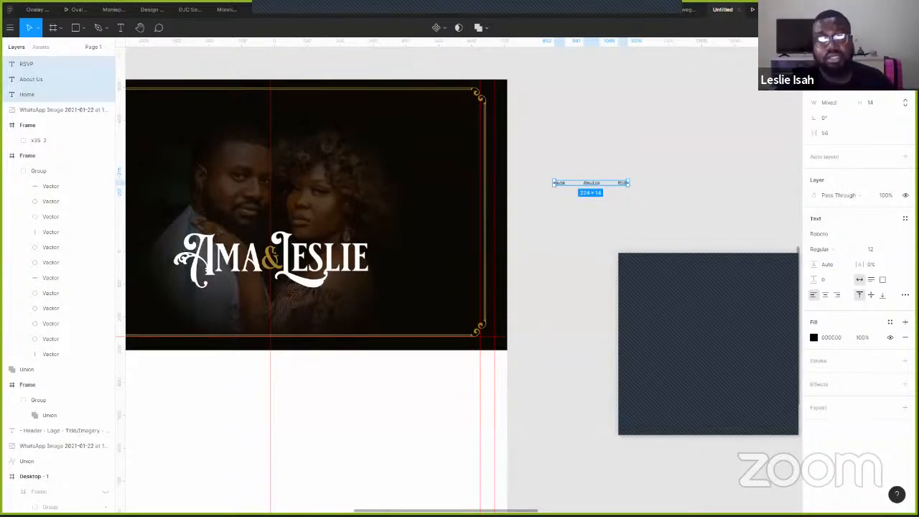
left_click_drag(258, 74, 370, 86)
left_click(177, 91)
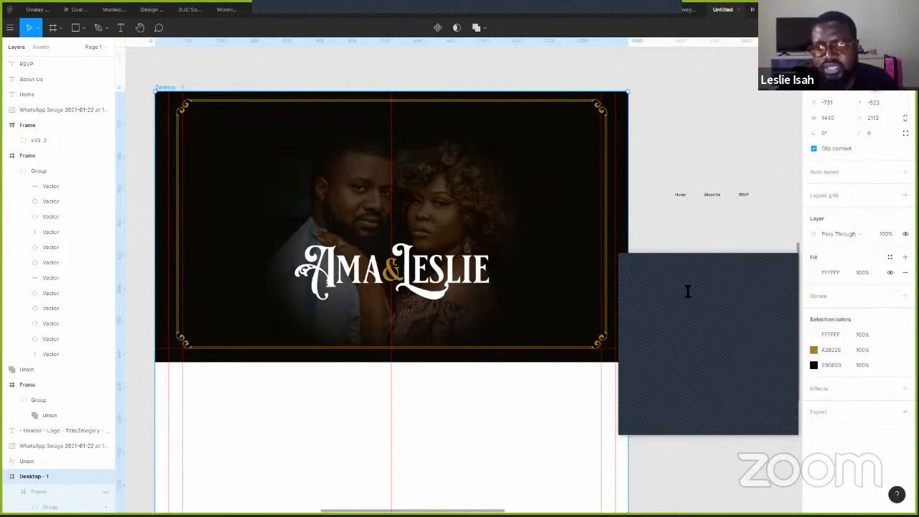
left_click(704, 113)
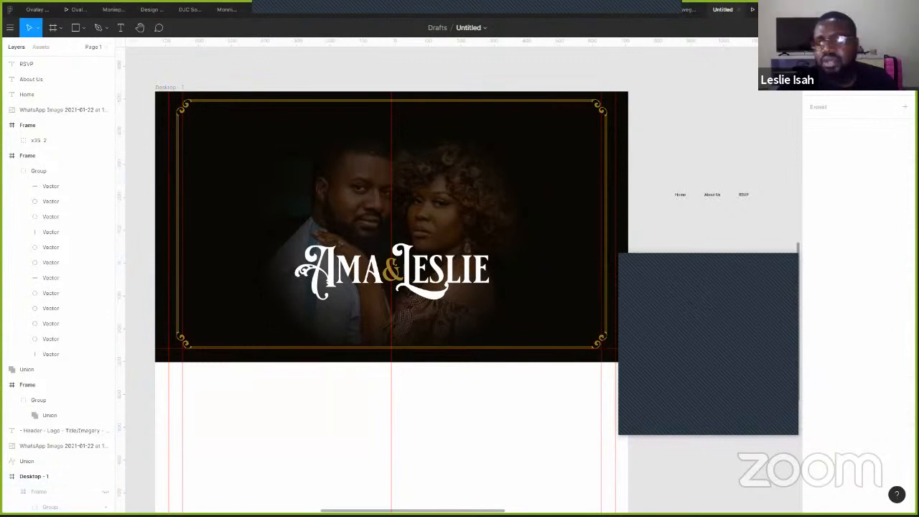
- Copy the draft's view-only share link to the clipboard and close the sharing dialog
left_click(839, 28)
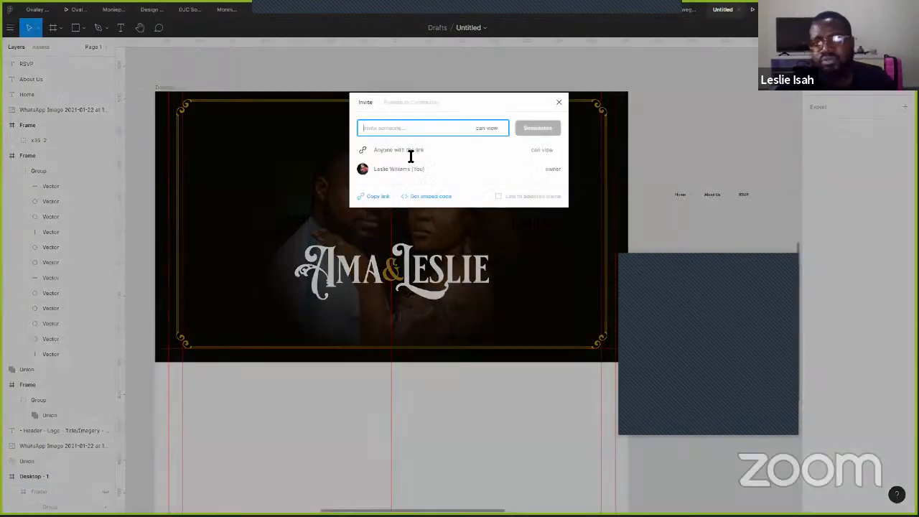
left_click(374, 196)
left_click(558, 103)
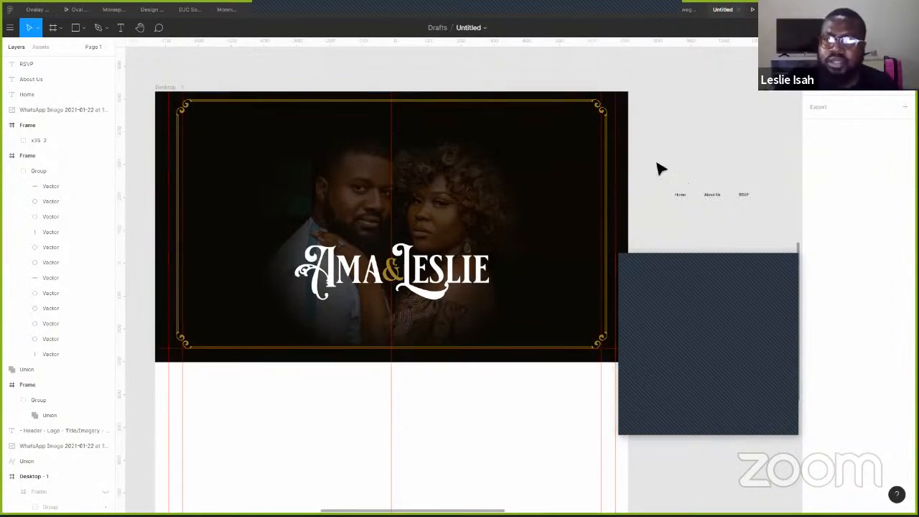
- Select the frame's three border lines and nudge them slightly downward
left_click(604, 215)
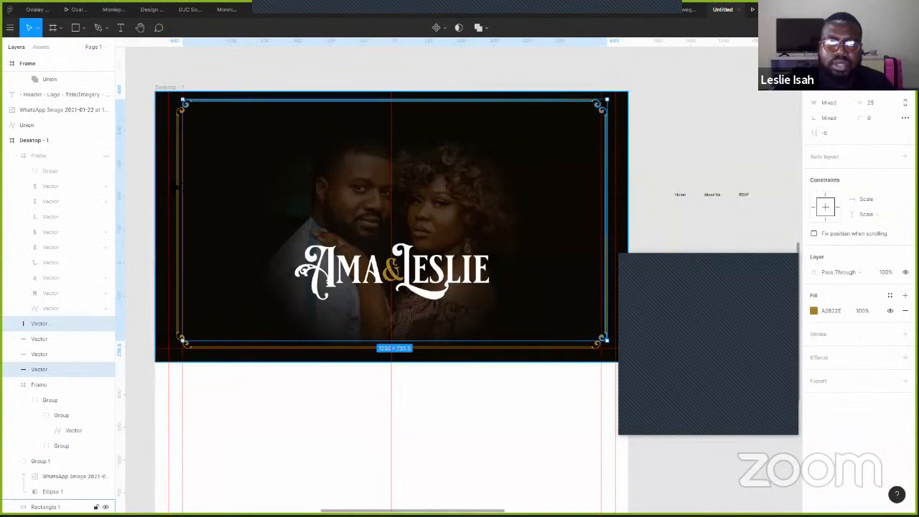
left_click(57, 339, "shift")
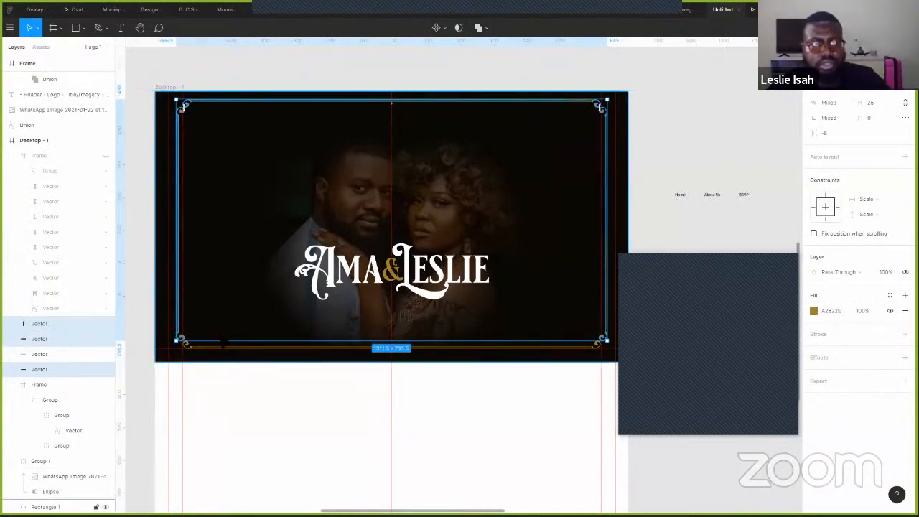
left_click(58, 354, "shift")
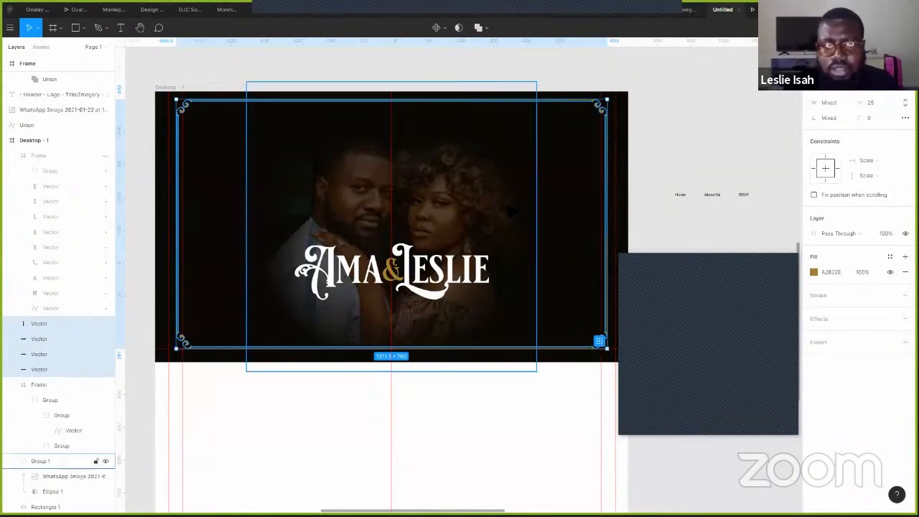
key("shift+Down")
key("shift+Up")
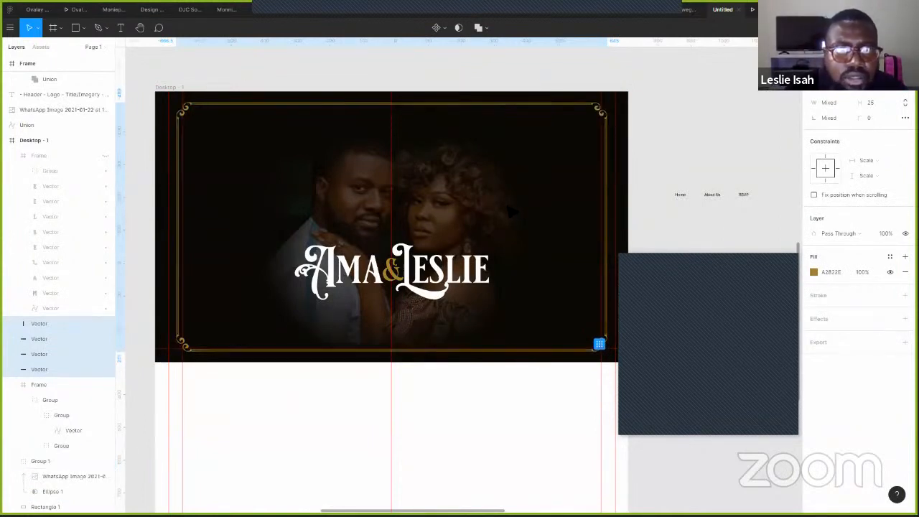
key("Down")
key("Down")
key("Down")
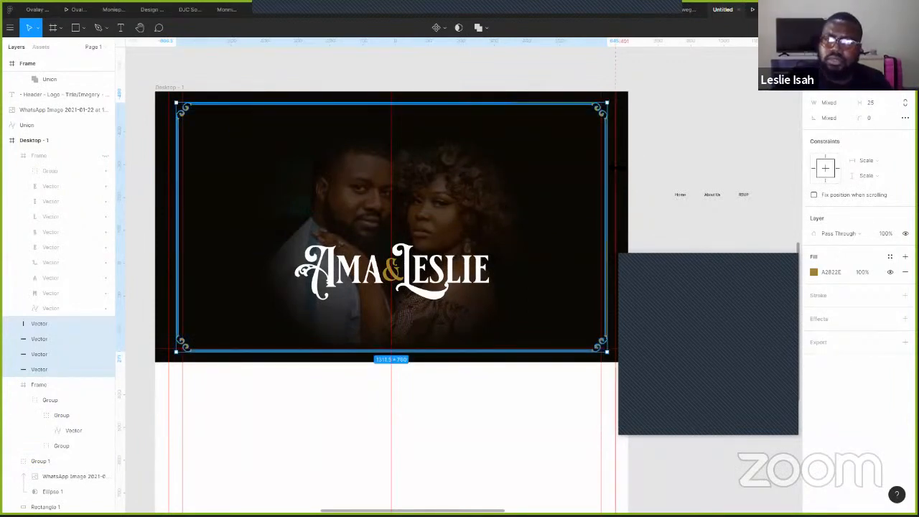
- Widen the gold border evenly, preview the hero full screen, then switch to the Lestori folder
left_click_drag(606, 351, 614, 350)
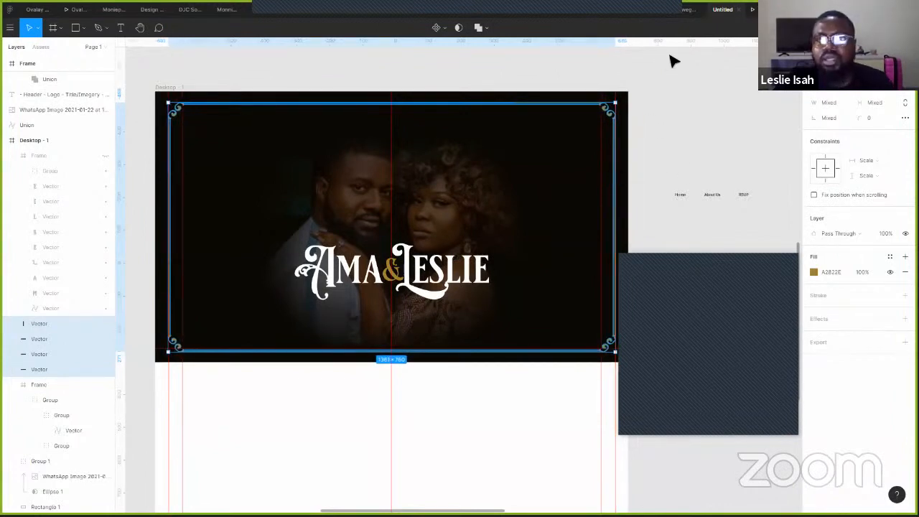
left_click(751, 10)
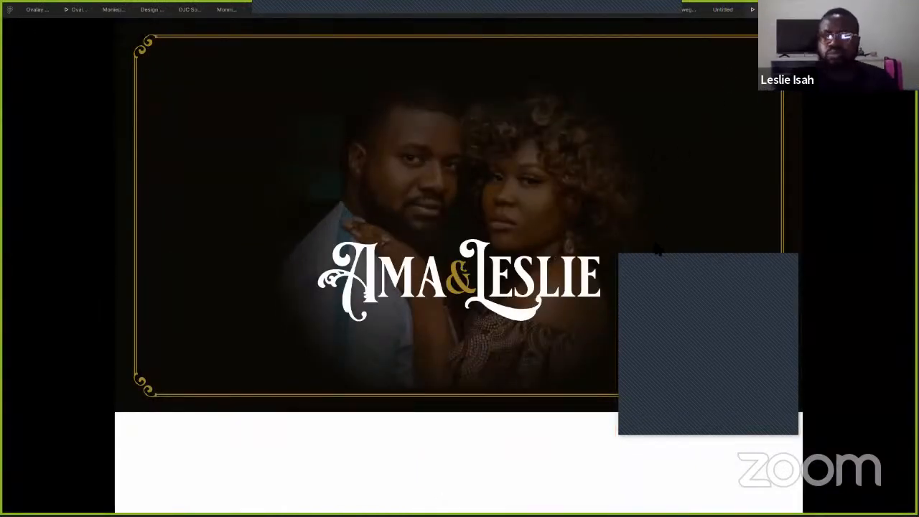
left_click(722, 10)
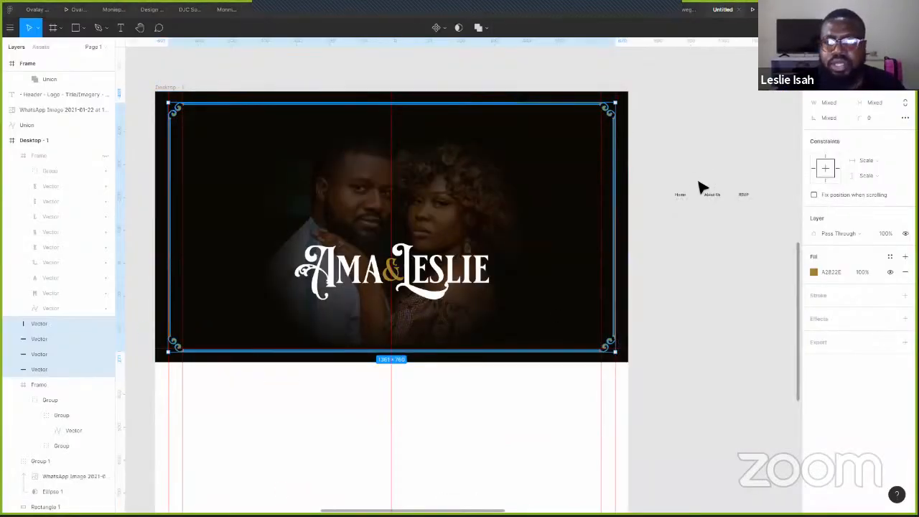
key("alt+Tab")
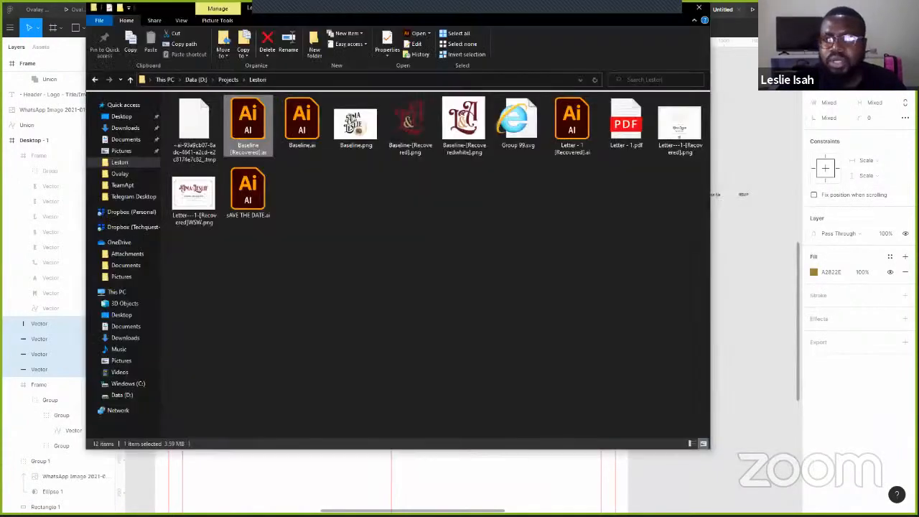
- Open Baseline [Recovered].ai in Illustrator, dismissing the repair, missing-link and unexpected-quit warnings
left_click(862, 10)
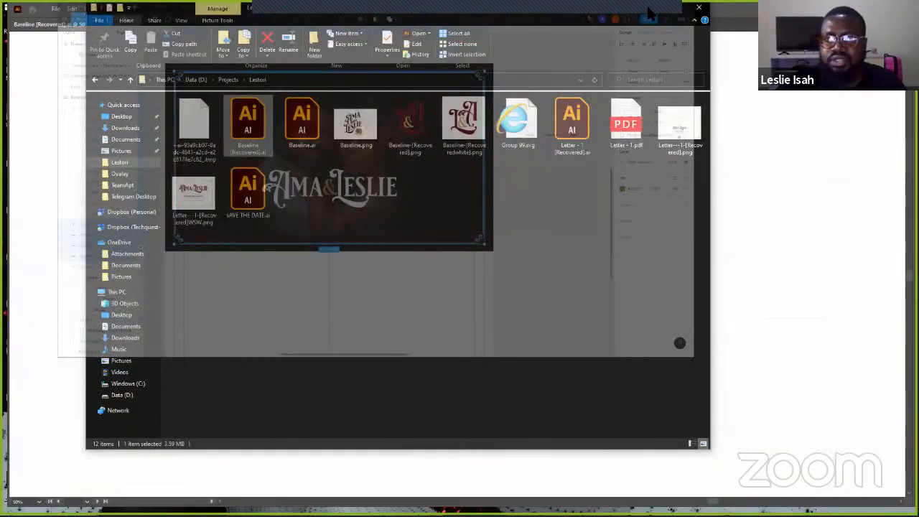
left_click(650, 7)
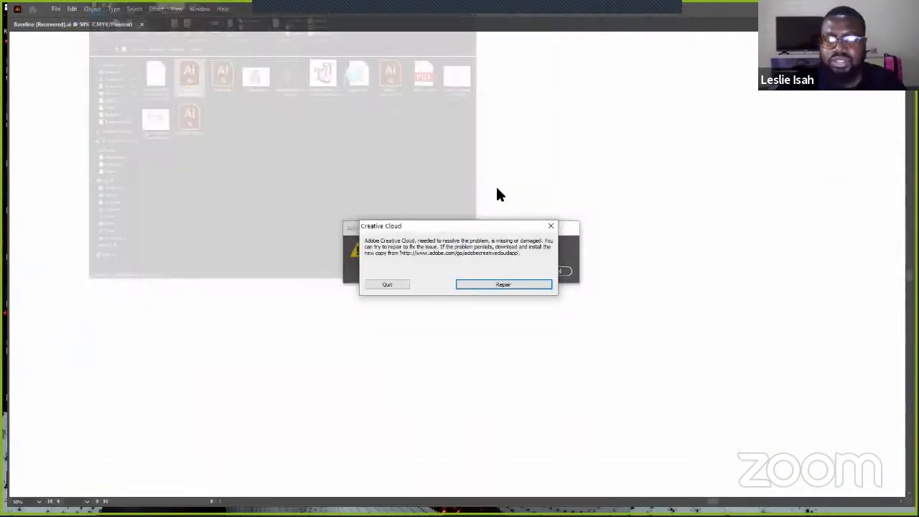
left_click(463, 285)
left_click(507, 272)
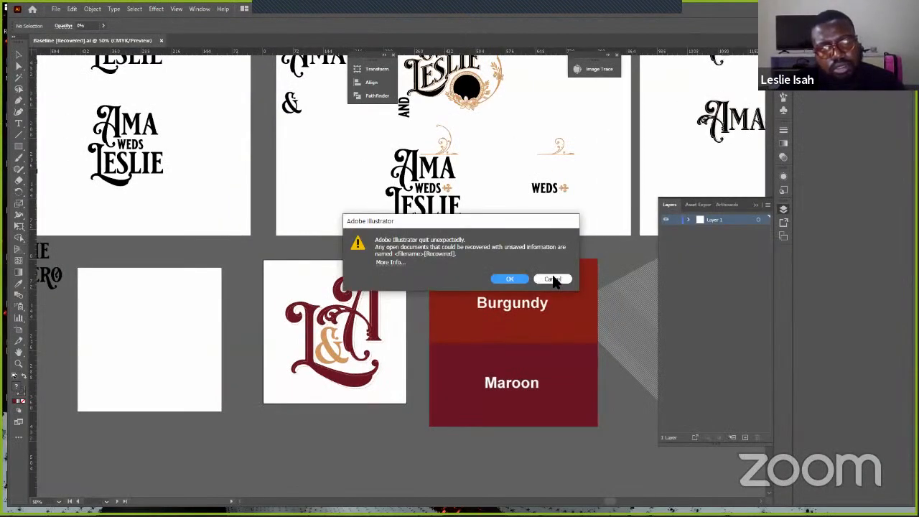
left_click(553, 280)
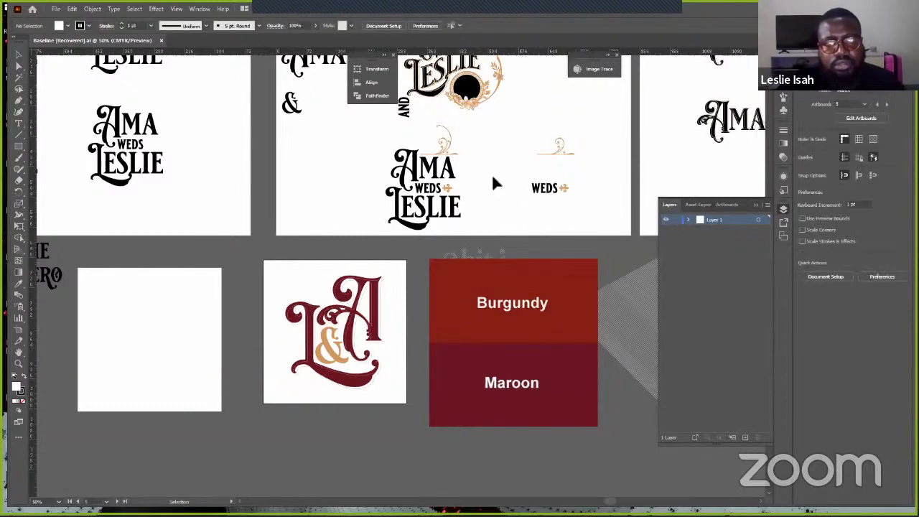
- Isolate the L&A monogram group and select its L, A and ampersand to show anchor points
left_click_drag(454, 328, 544, 177)
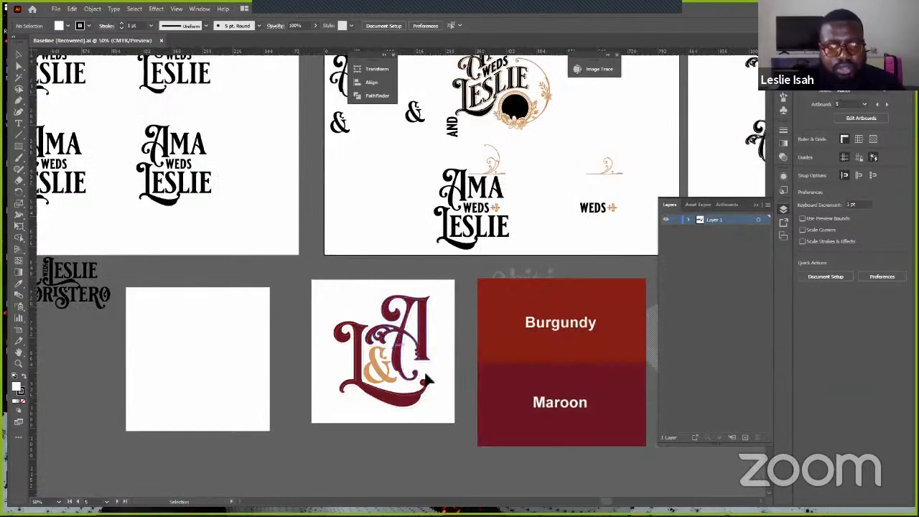
left_click(427, 381)
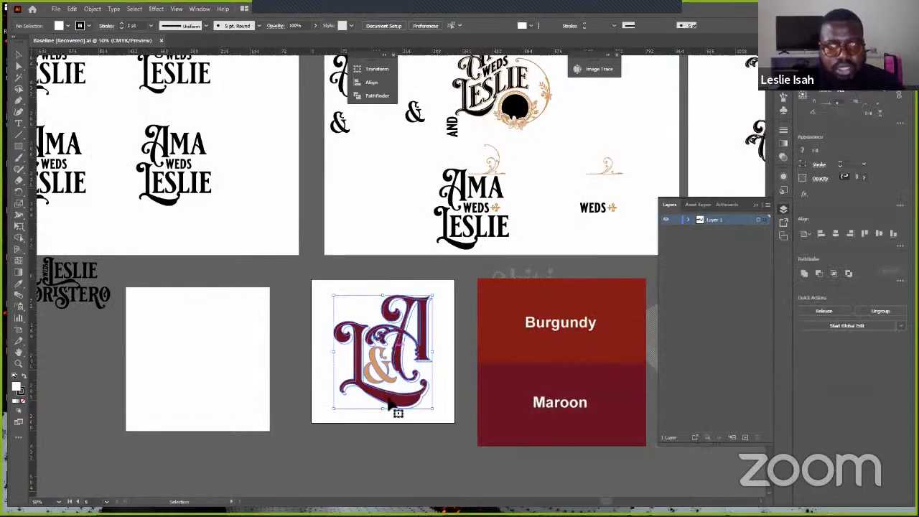
double_click(407, 406)
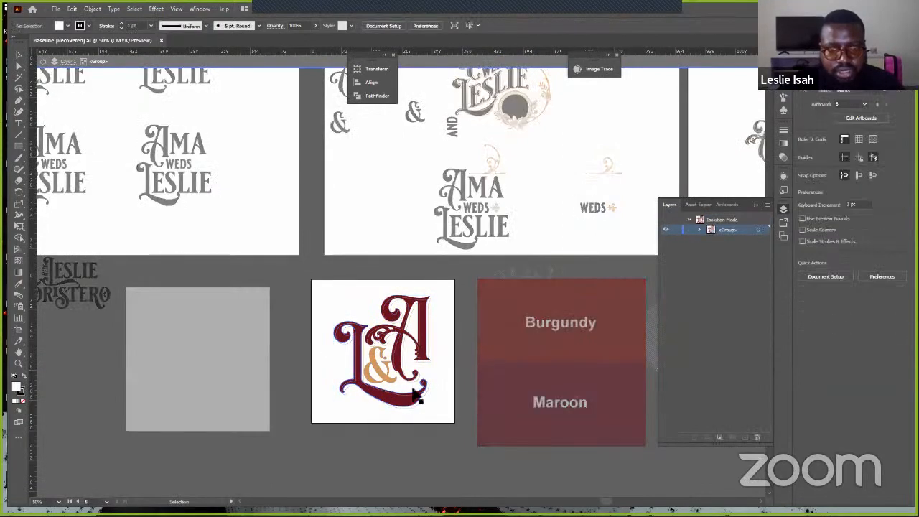
left_click(415, 406)
left_click(399, 349, "shift")
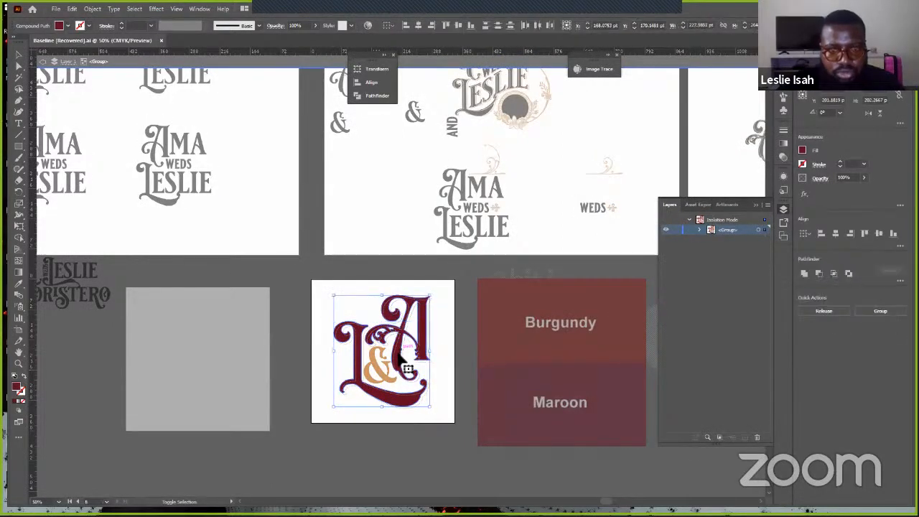
scroll(404, 364, "left", 1)
scroll(425, 367, "up", 1)
scroll(427, 373, "up", 3)
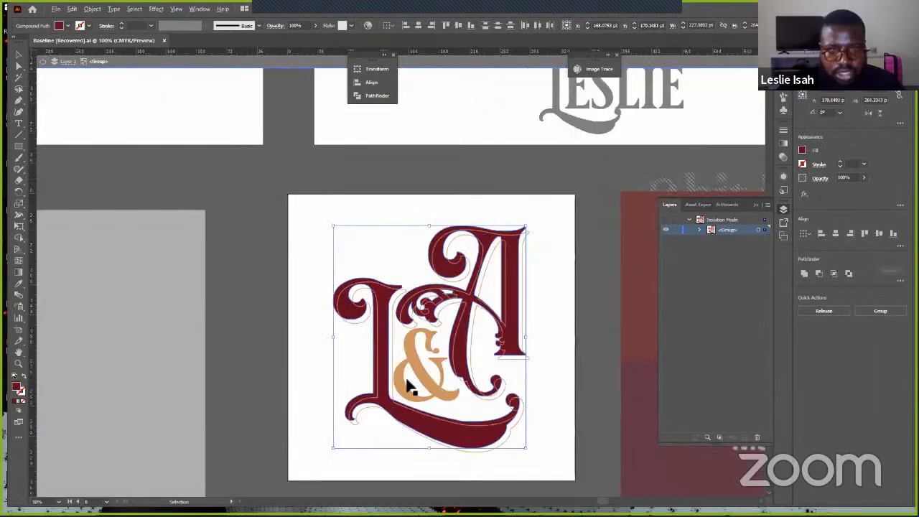
left_click(493, 426, "shift")
key("a")
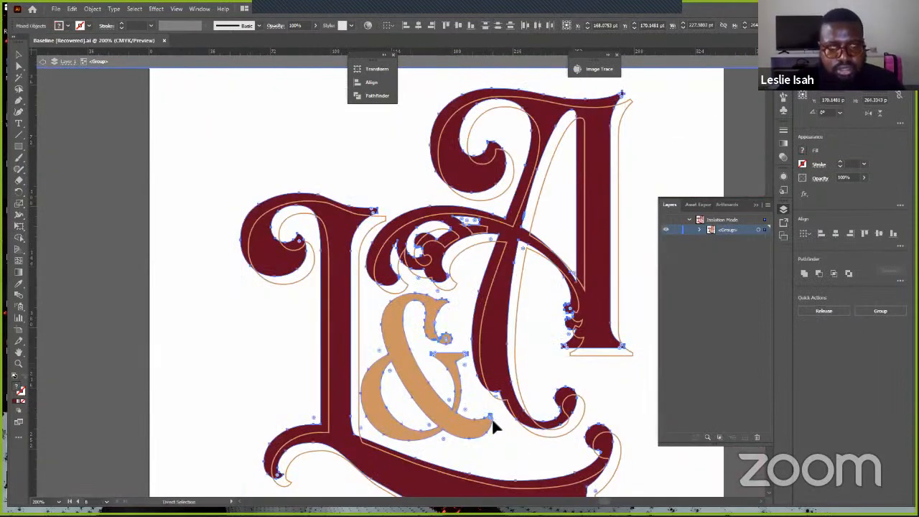
- Exit isolation mode and look across the other wordmark artboards
key("v")
scroll(493, 429, "down", 5)
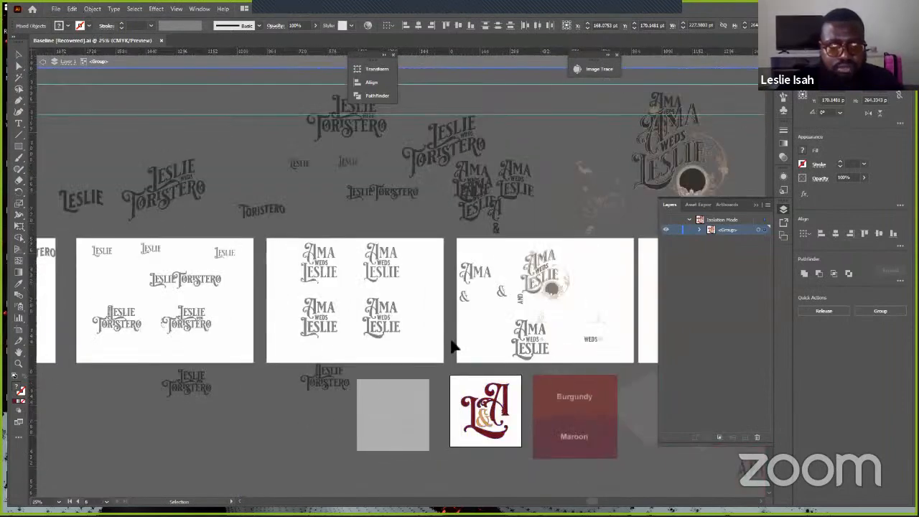
double_click(529, 349)
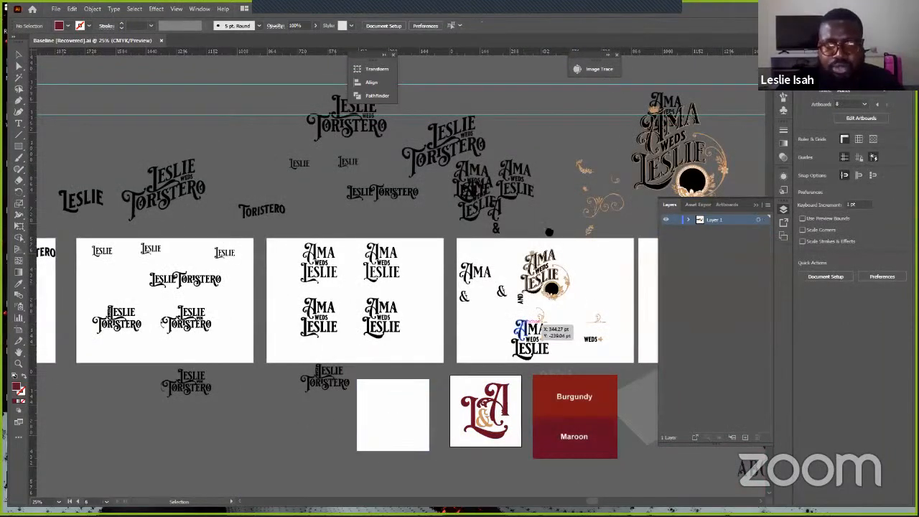
scroll(550, 251, "up", 2)
scroll(517, 257, "left", 6)
left_click_drag(327, 367, 595, 354)
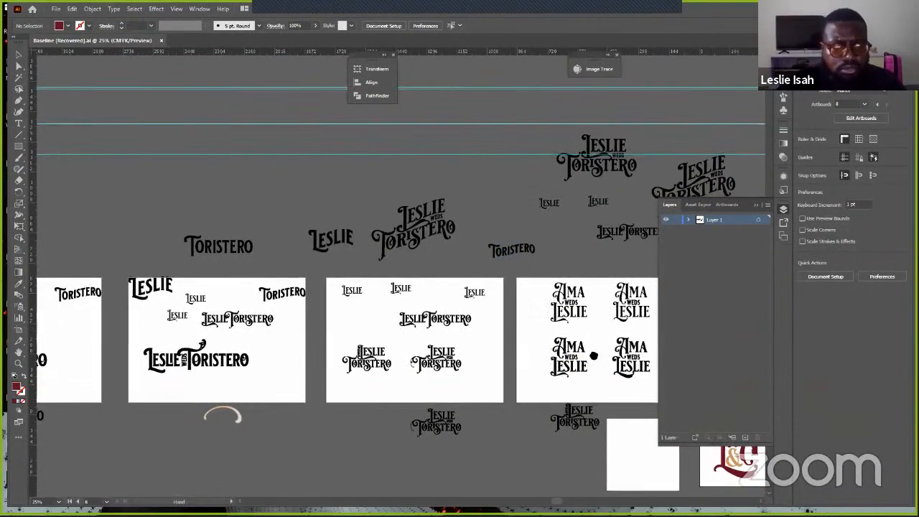
- Open Letter - 1 [Recovered].ai, then switch back to the other window
left_click(56, 9)
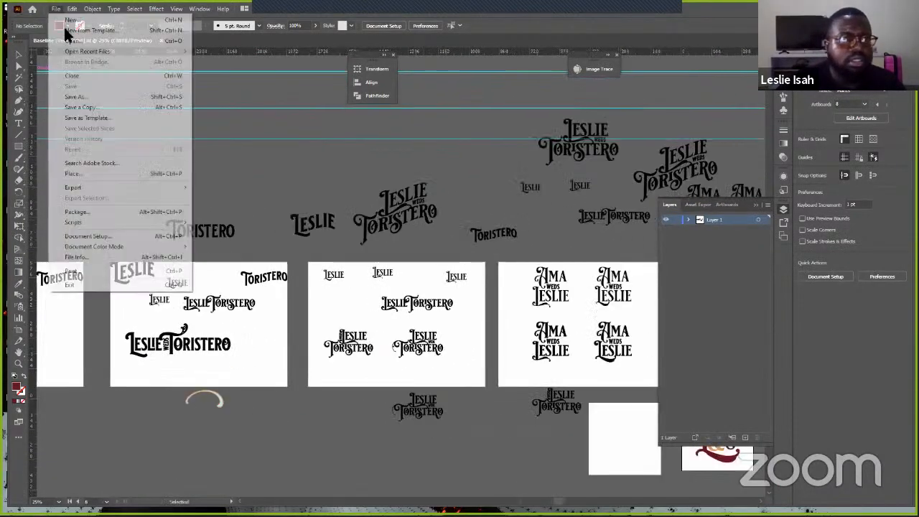
key("ctrl+o")
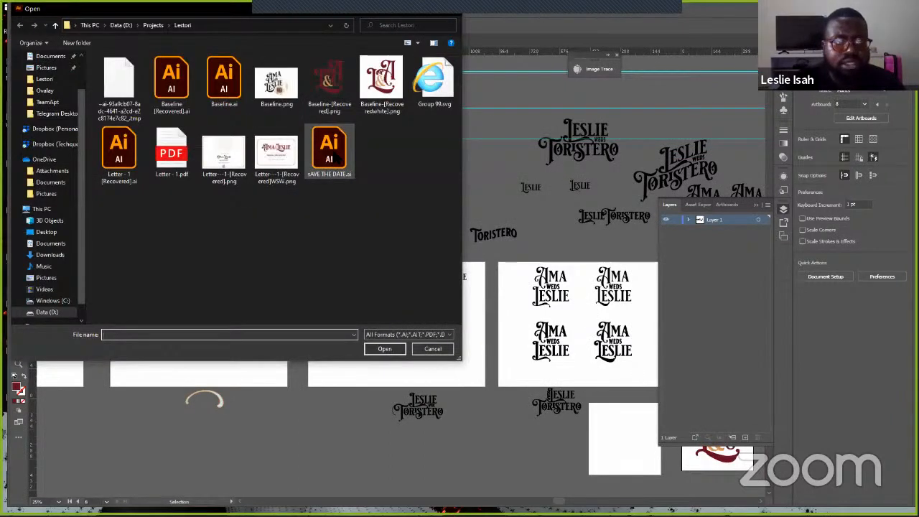
left_click(118, 152)
left_click(386, 351)
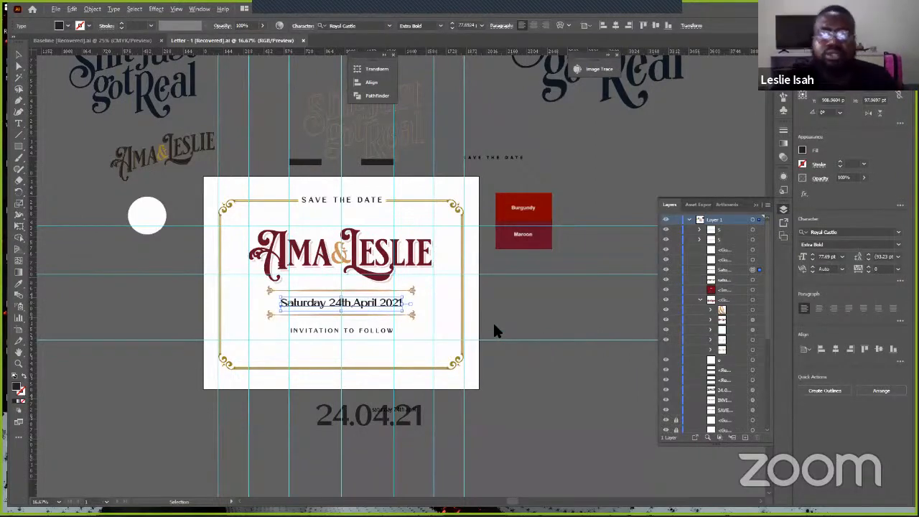
key("alt+Tab")
key("alt+Tab")
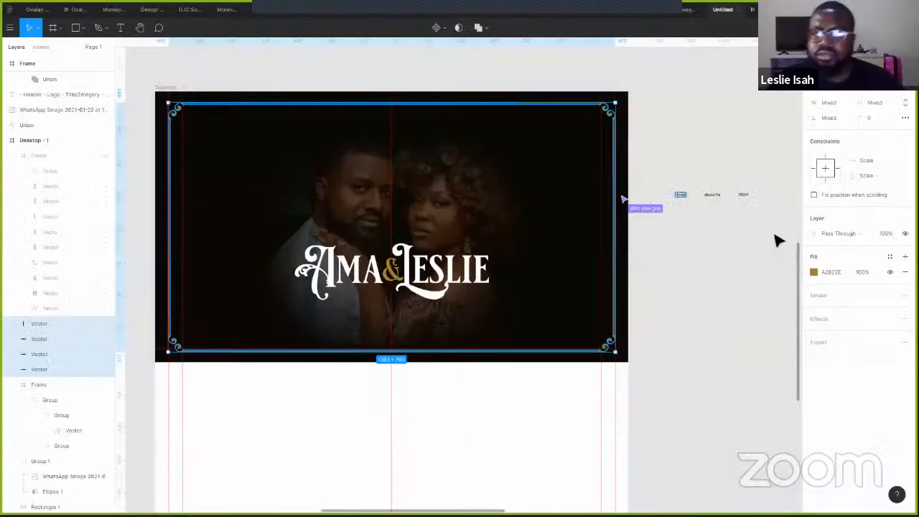
- Set the Home, About Us and RSVP nav text to Royal Castle at size 15
left_click_drag(766, 181, 678, 217)
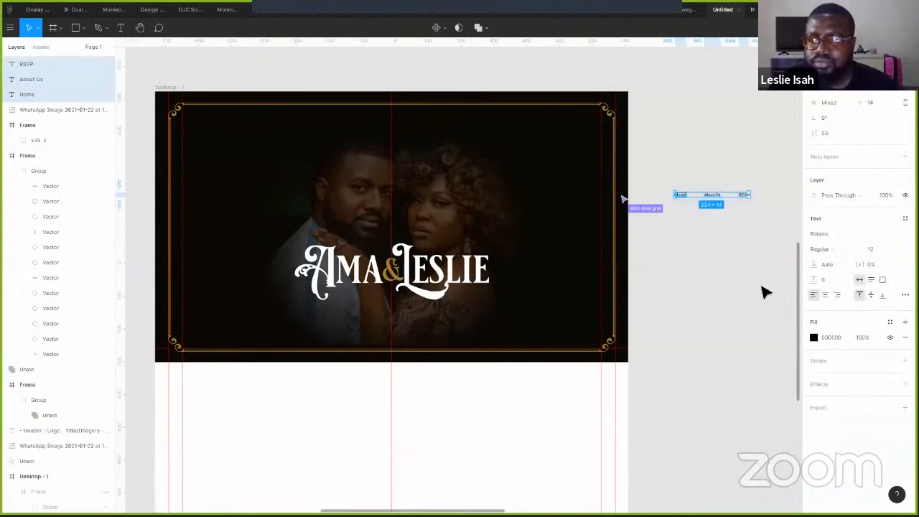
left_click(852, 233)
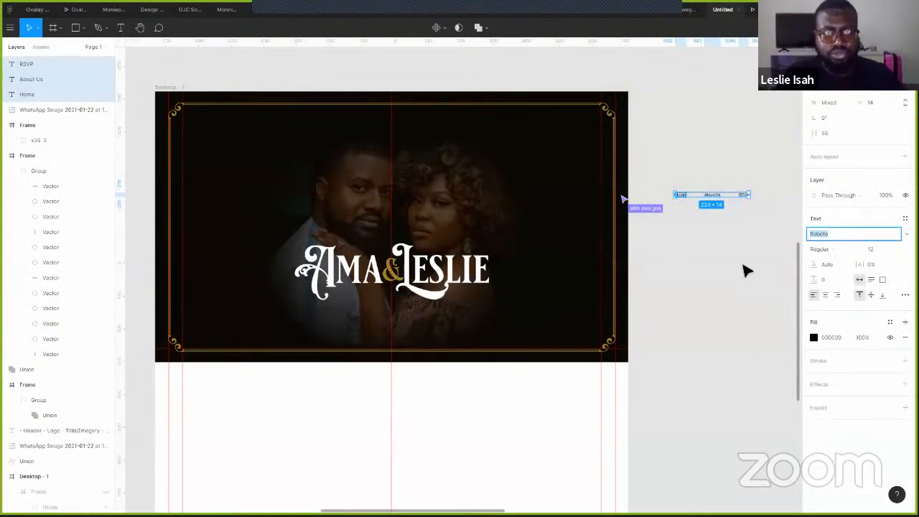
type("Royal Castle")
key("Return")
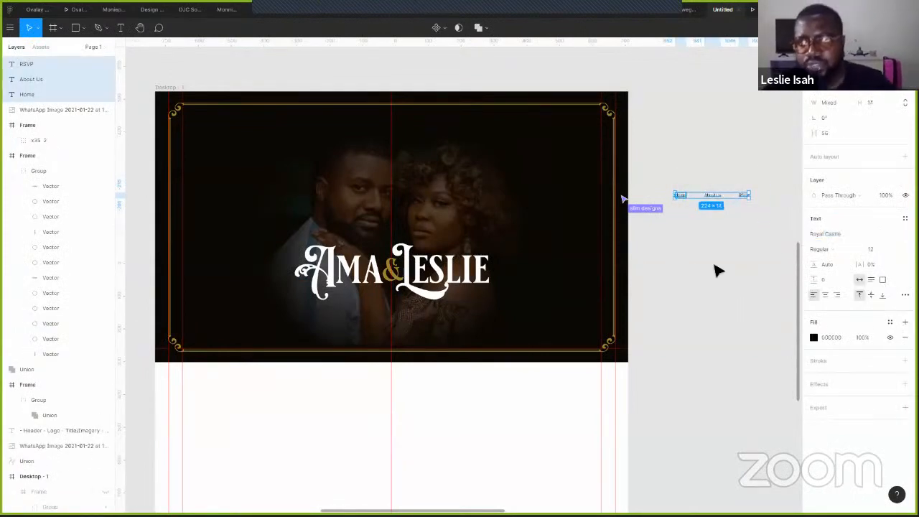
left_click(882, 251)
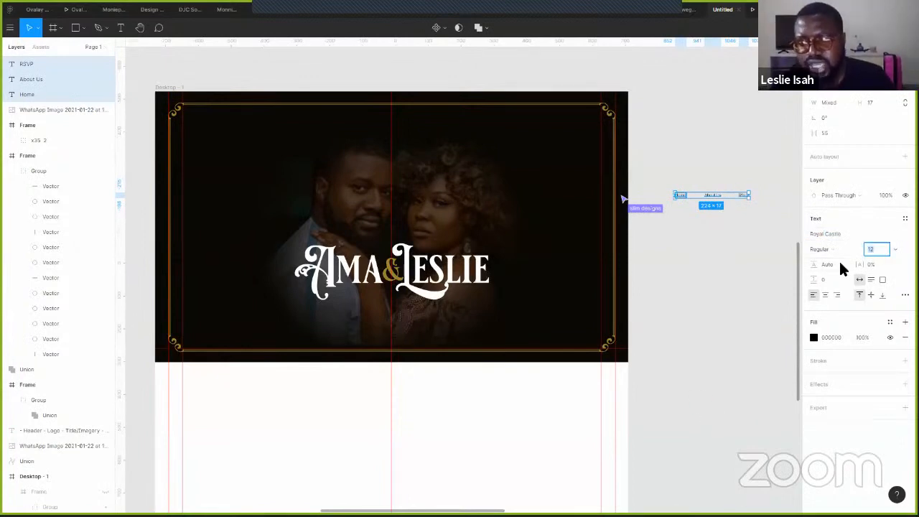
type("14")
key("Return")
key("Up")
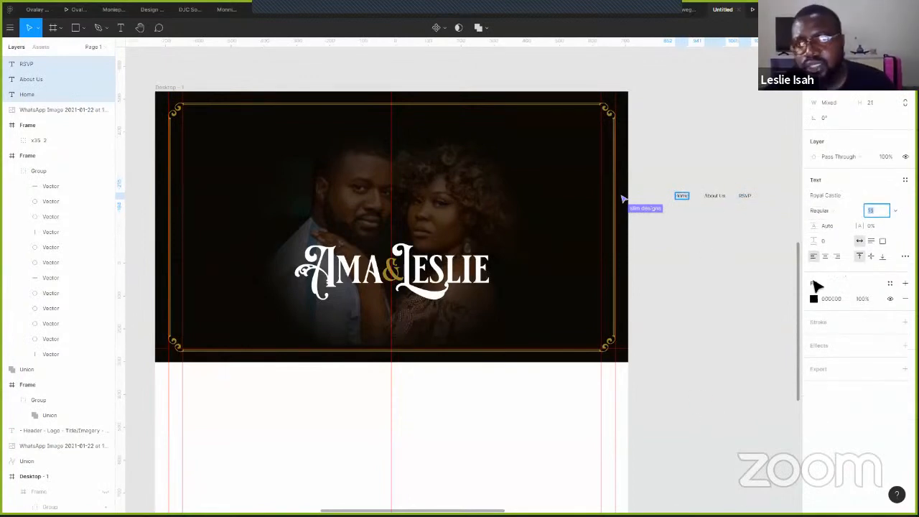
key("Escape")
key("Escape")
key("Escape")
- Duplicate RSVP to its right, retype it as 'Contact Us', and select all four nav links
left_click_drag(746, 232, 636, 241)
scroll(585, 237, "up", 5)
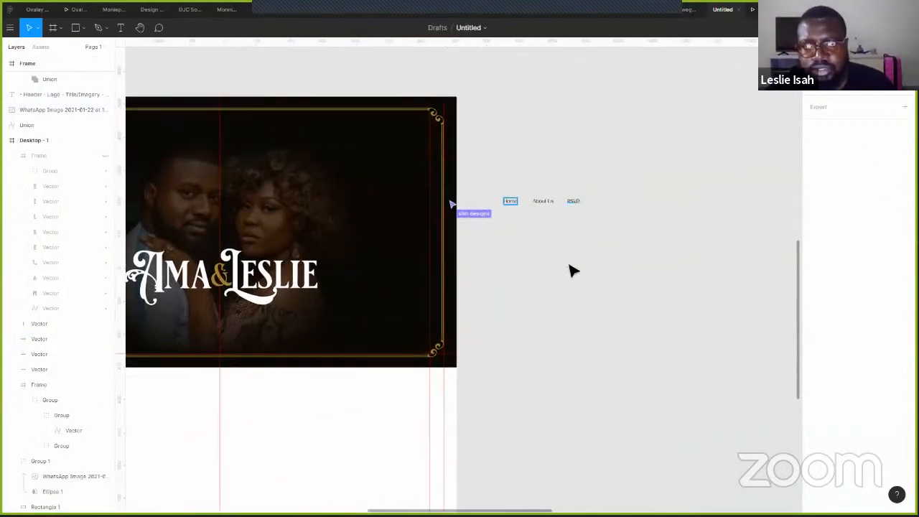
scroll(585, 309, "up", 2)
left_click_drag(563, 285, 647, 289)
double_click(650, 292)
type("C")
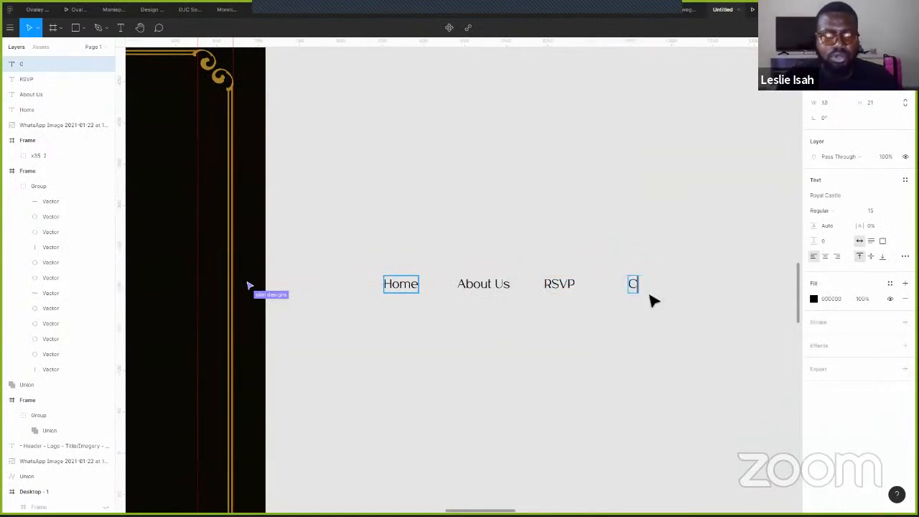
type("ontact Us")
key("Escape")
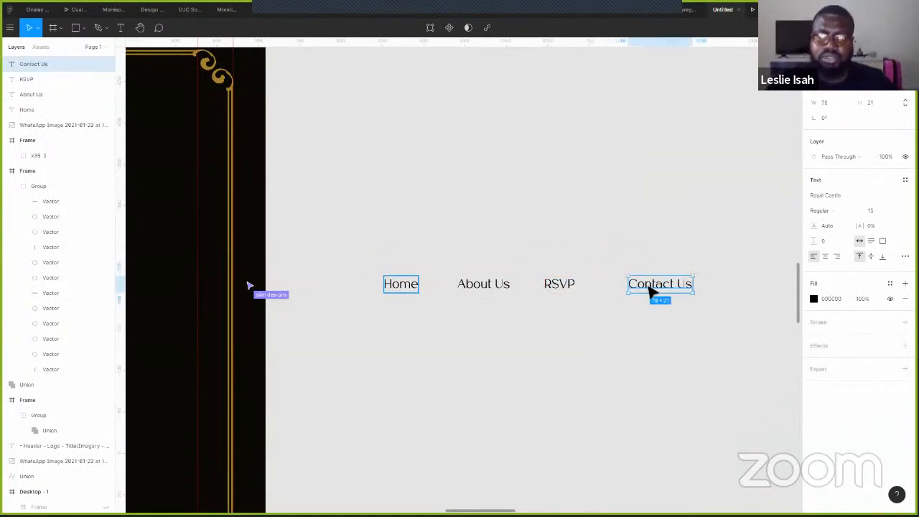
left_click_drag(682, 341, 402, 265)
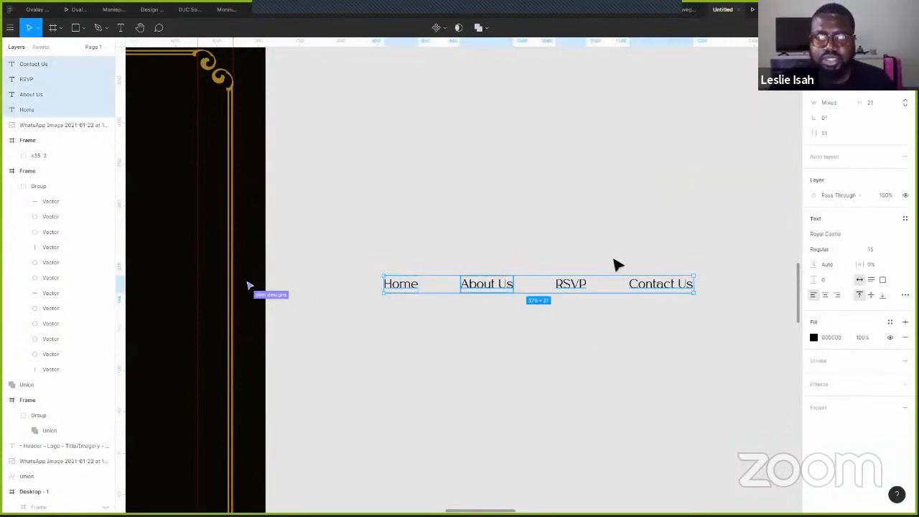
scroll(617, 265, "down", 2)
scroll(618, 265, "down", 2)
scroll(769, 236, "left", 3)
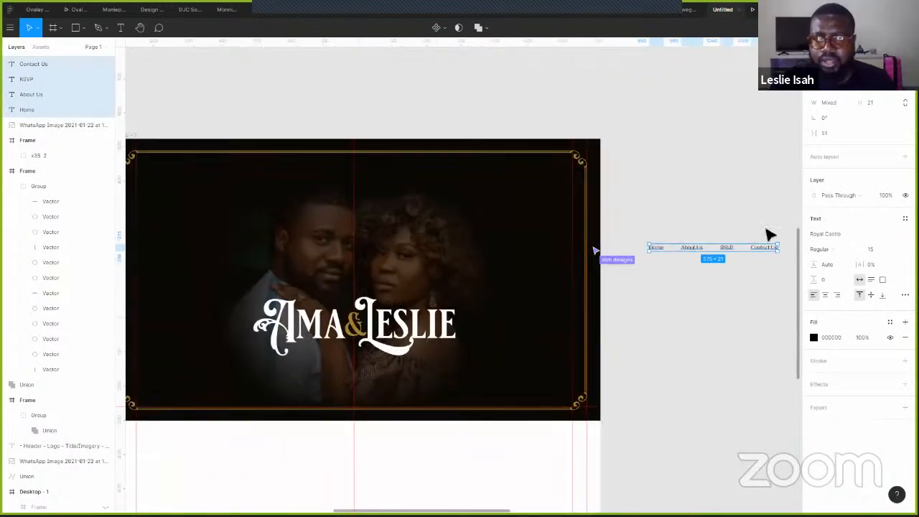
- Move the four nav links to the top centre of the hero and colour them FFFFFF
left_click_drag(743, 239, 410, 164)
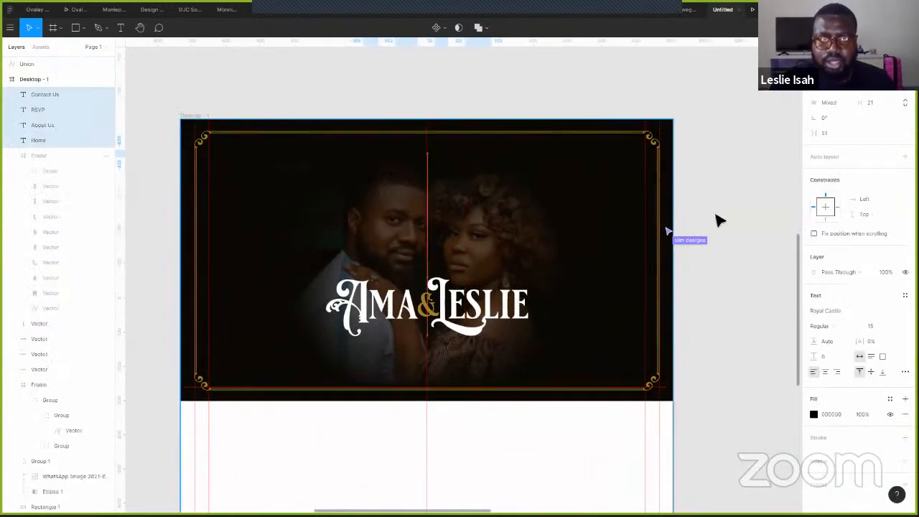
left_click(814, 414)
type("FFFFFF")
key("Return")
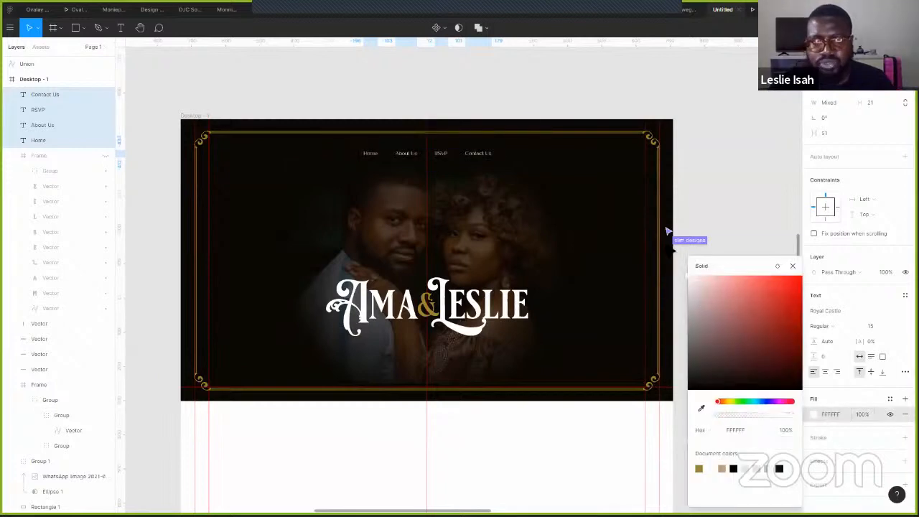
left_click(879, 322)
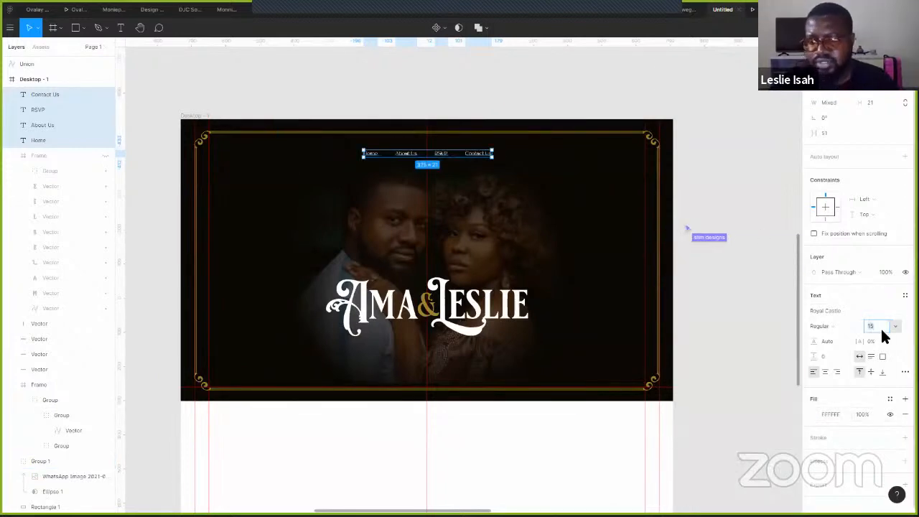
- Set the nav text size to 13, then select only the RSVP text
left_click(880, 327)
type("13")
key("Return")
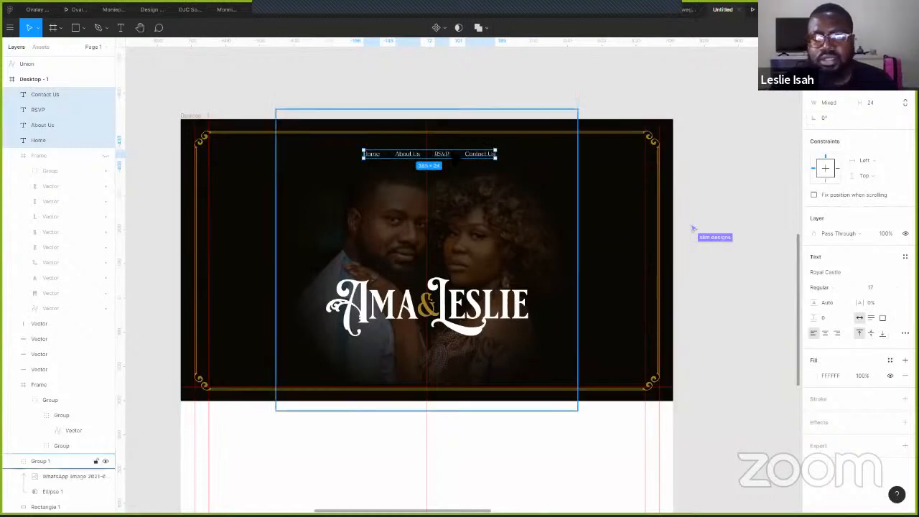
scroll(448, 154, "up", 3)
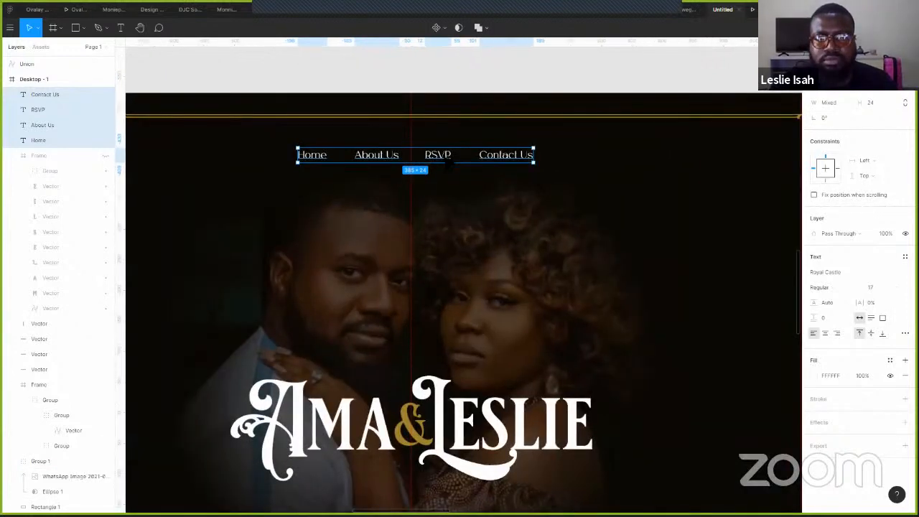
left_click(447, 154)
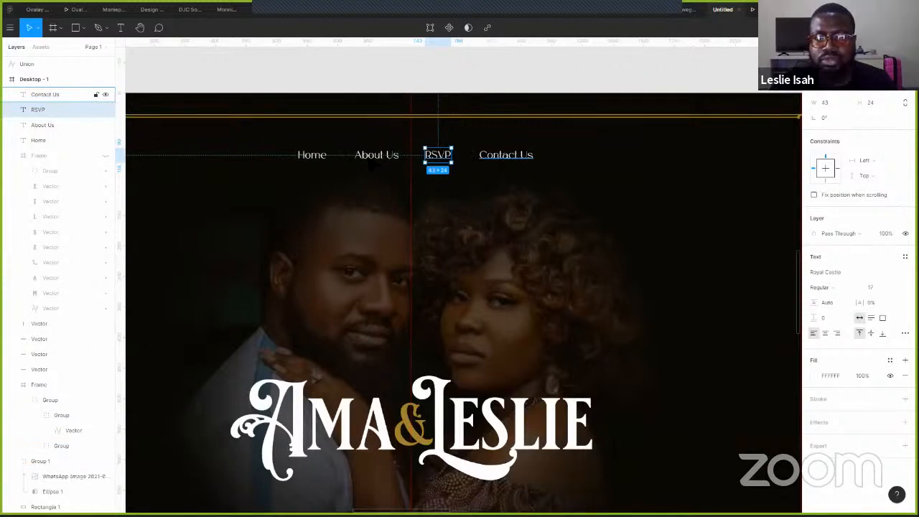
- Distribute the four nav texts with an 88 gap, group them, and centre the group horizontally
left_click(64, 94, "shift")
left_click(65, 125, "shift")
left_click(65, 140, "shift")
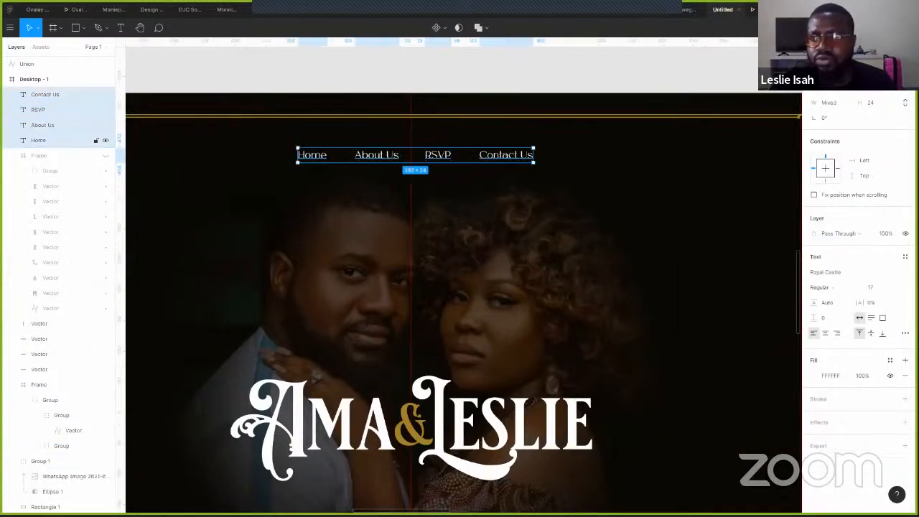
left_click(817, 93)
left_click(825, 105)
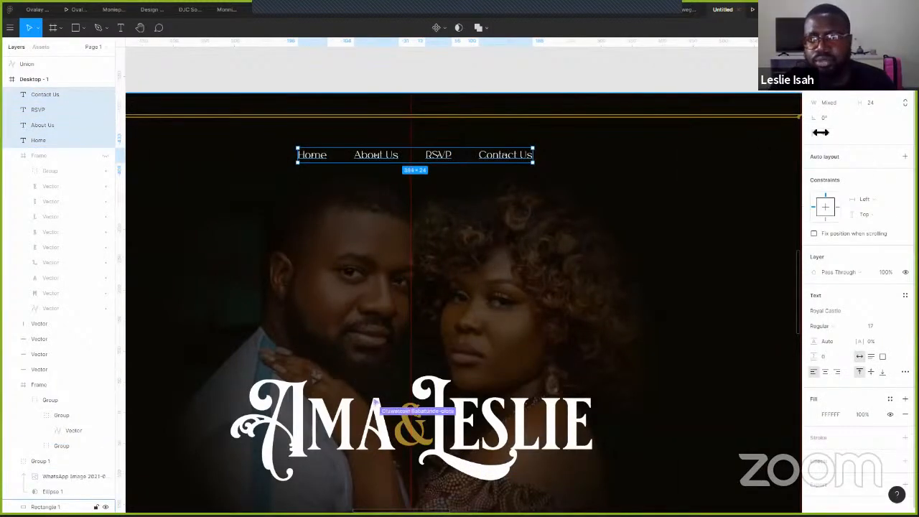
left_click_drag(821, 132, 889, 133)
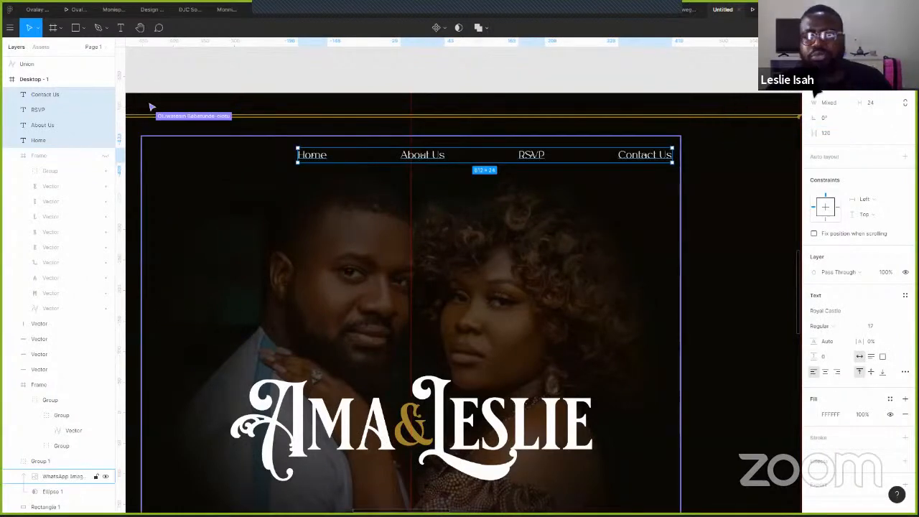
key("ctrl+g")
key("alt+h")
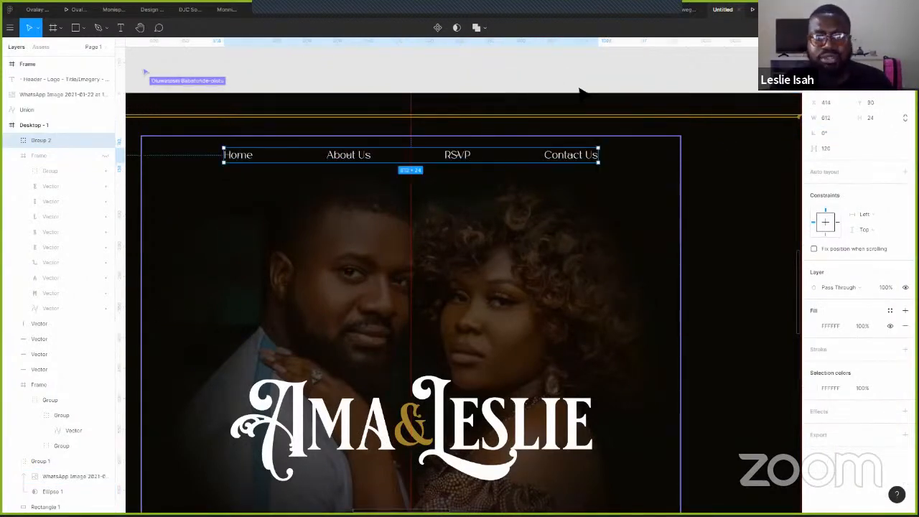
- Drag the nav group down to about Y 145, preview the prototype, and return to the file
left_click(646, 80)
scroll(630, 173, "down", 5)
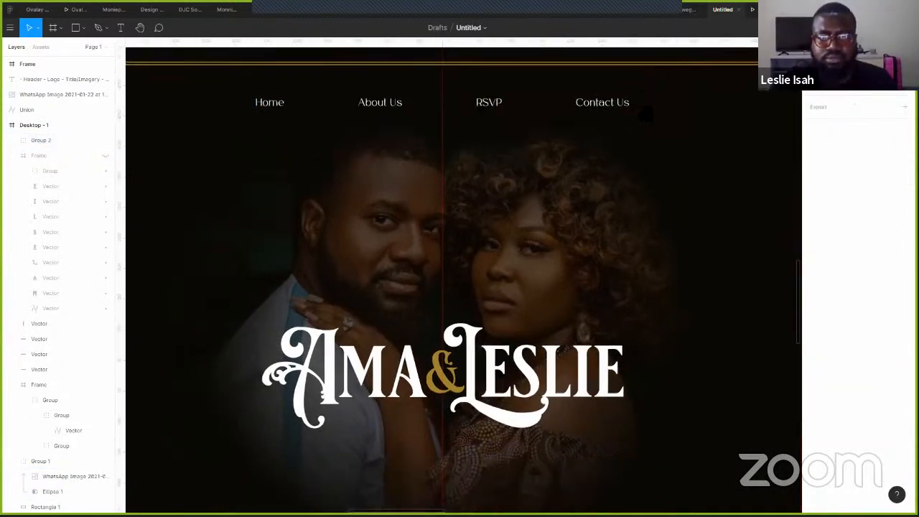
scroll(646, 203, "up", 5)
left_click(531, 99)
left_click_drag(533, 102, 544, 144)
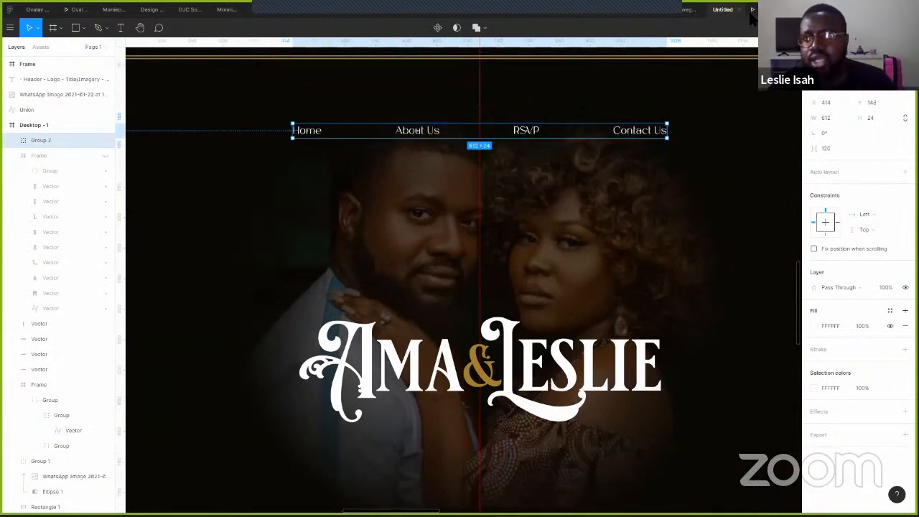
key("ctrl+alt+Return")
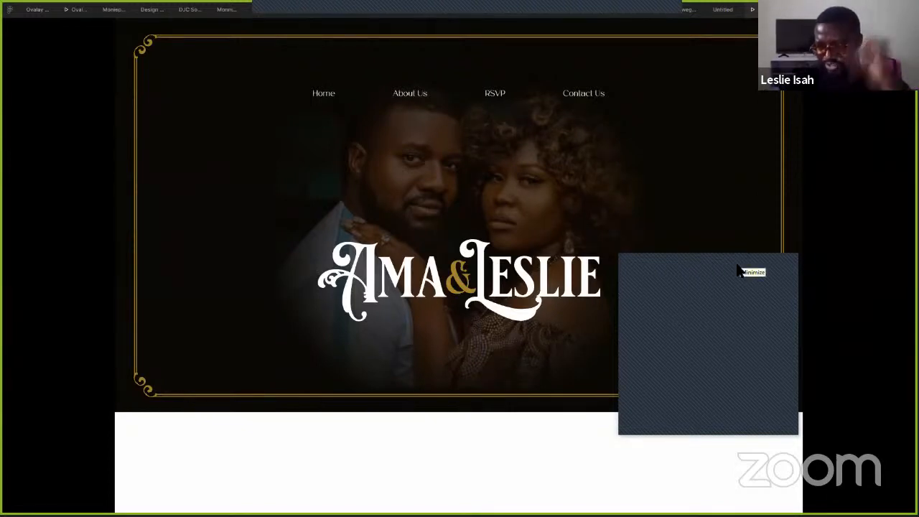
left_click(722, 10)
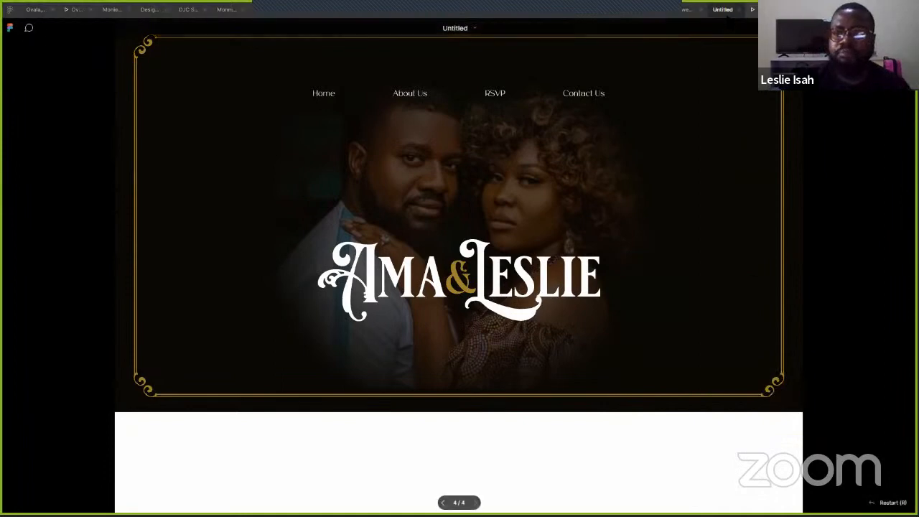
- On empty canvas, create a 'Home' text and a duplicate retyped as 'About Us'
scroll(705, 231, "down", 4)
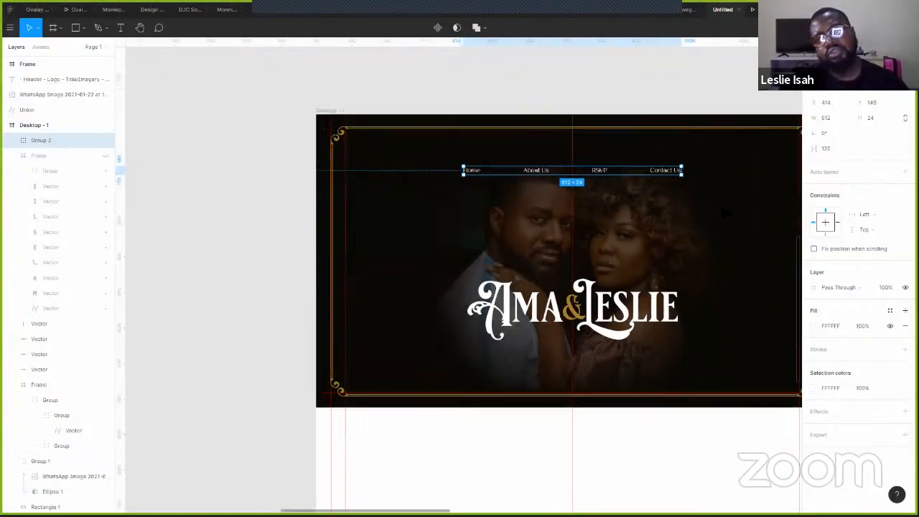
left_click_drag(703, 94, 595, 211)
scroll(579, 221, "right", 3)
key("t")
left_click(525, 204)
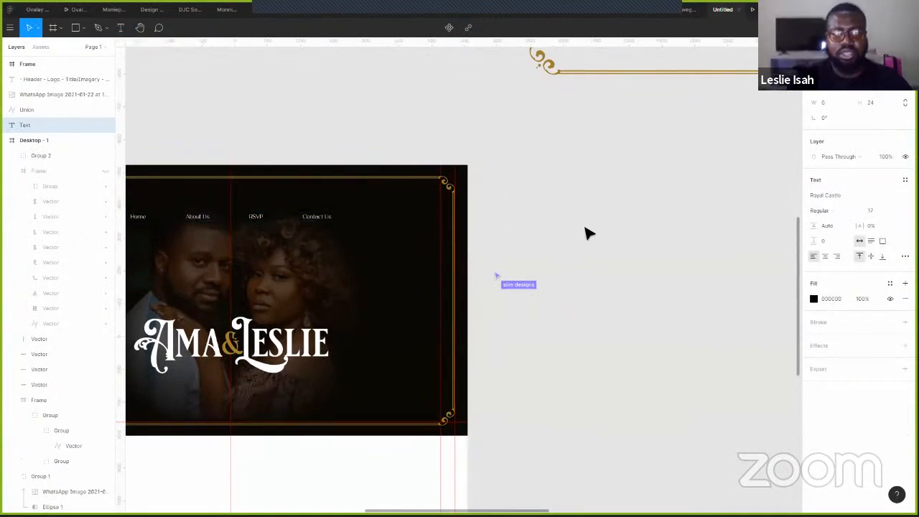
type("Home")
key("Escape")
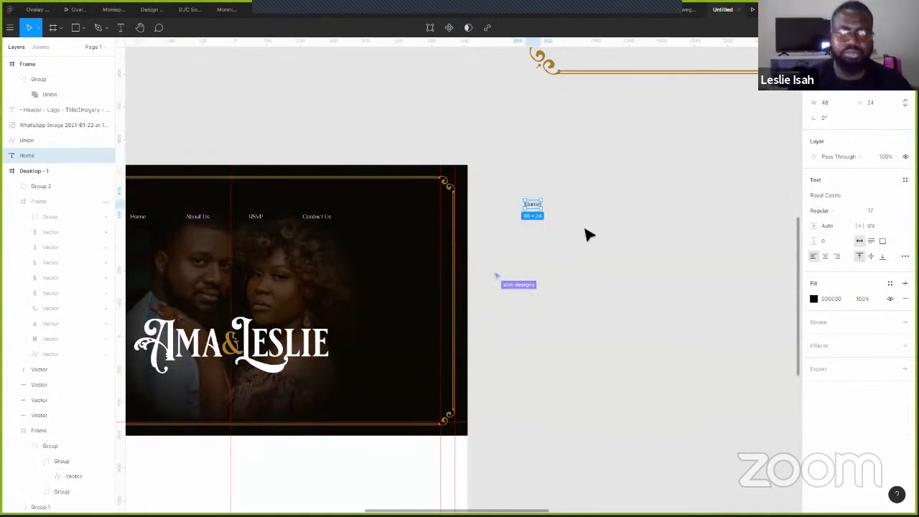
left_click_drag(538, 208, 575, 205)
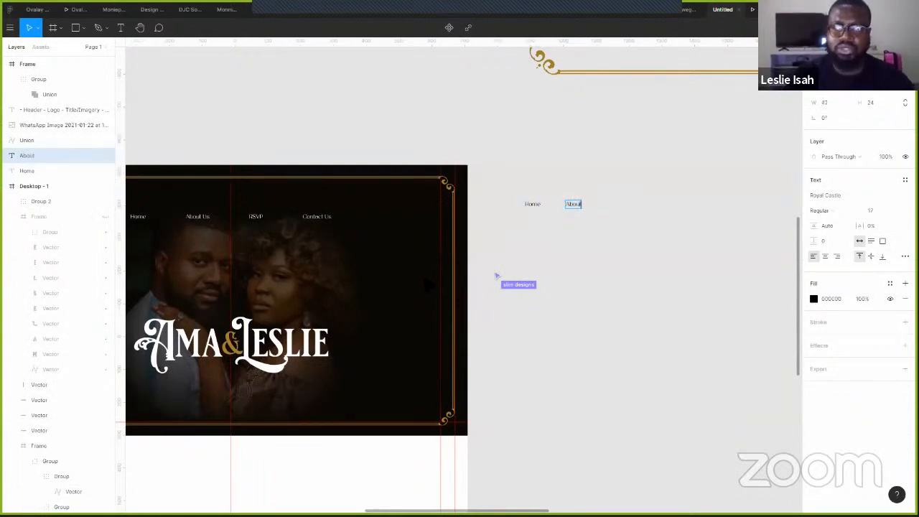
type("Us")
key("Escape")
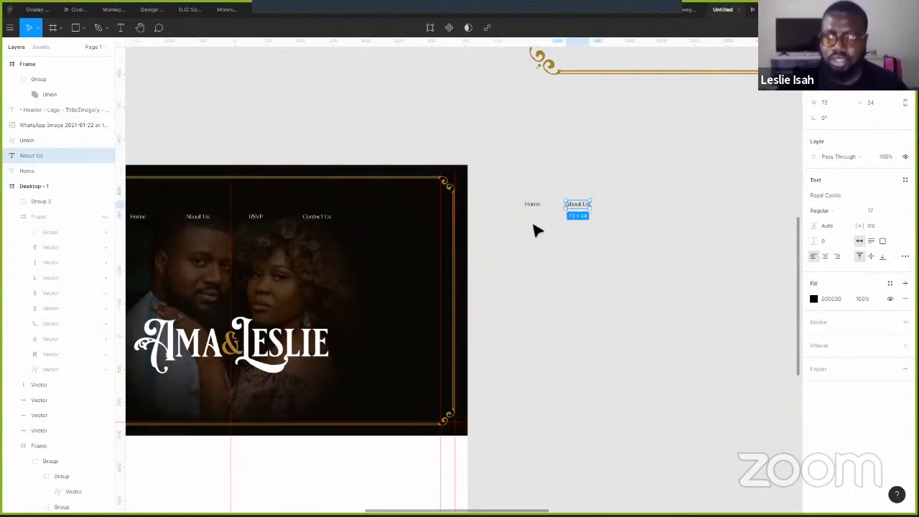
- Add duplicates retyped as 'Gallery', 'RSVP' and 'Contact' to complete the five-link row
left_click_drag(578, 205, 630, 210)
key("Return")
type("Gallery")
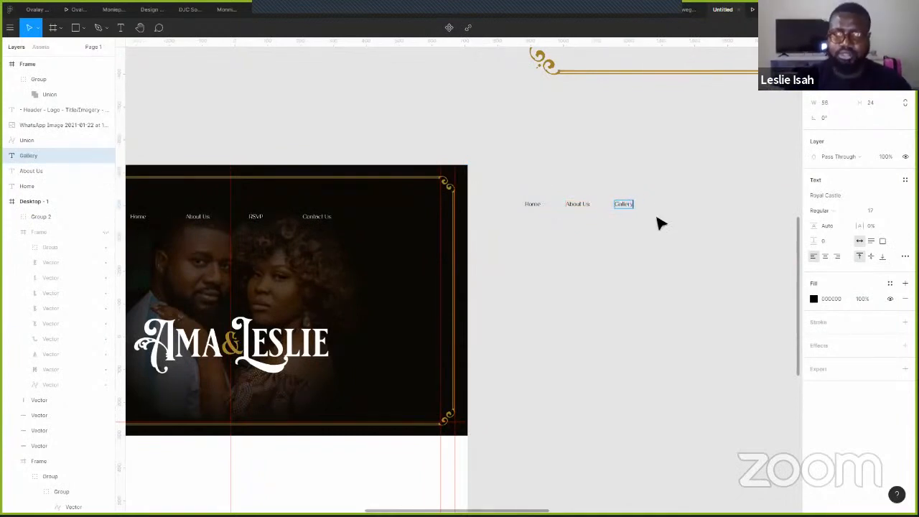
key("Escape")
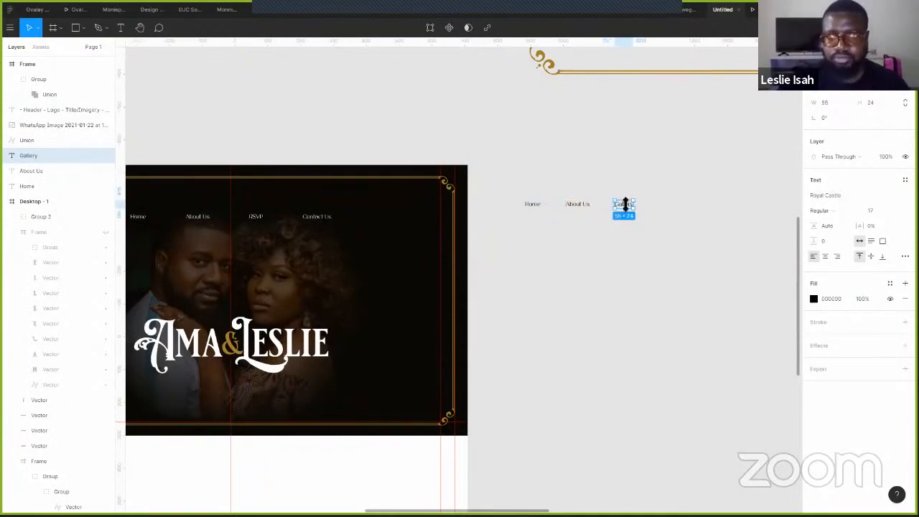
mouse_move(626, 208)
left_mouse_down()
mouse_move(677, 216)
mouse_move(672, 210)
left_mouse_up()
type("RSVP")
key("Escape")
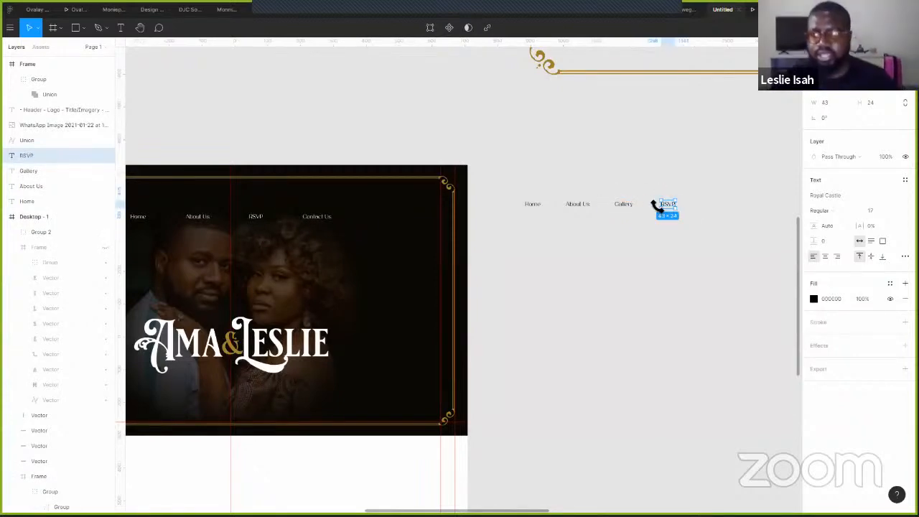
key("ctrl+d")
left_click_drag(662, 206, 707, 206)
double_click(707, 205)
type("Contact")
key("Escape")
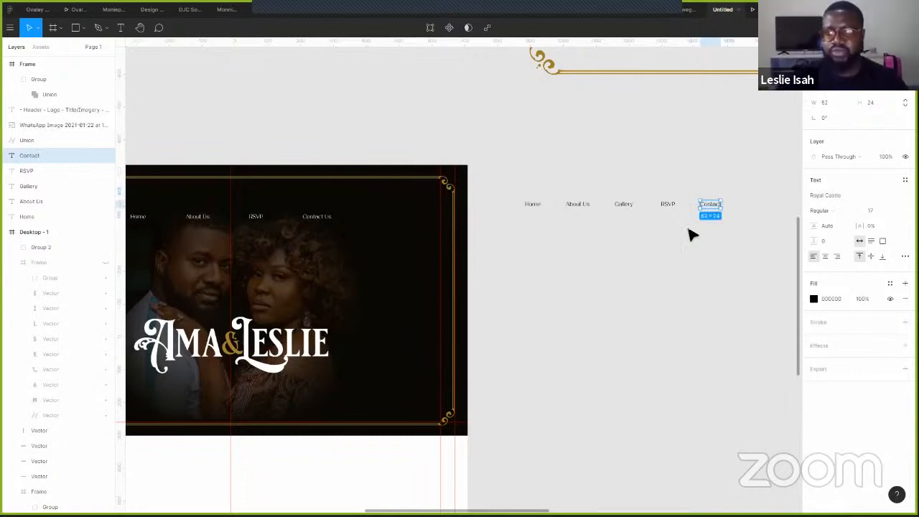
- Space the five links evenly, move them under the wordmark, colour them ffffff, and preview
left_click_drag(743, 163, 487, 227)
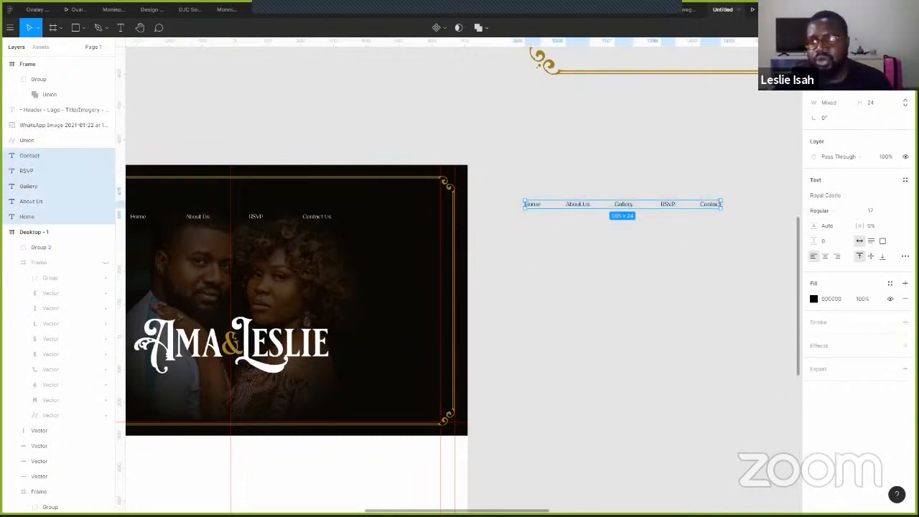
left_click(905, 67)
left_click(798, 107)
left_click_drag(655, 218, 407, 338)
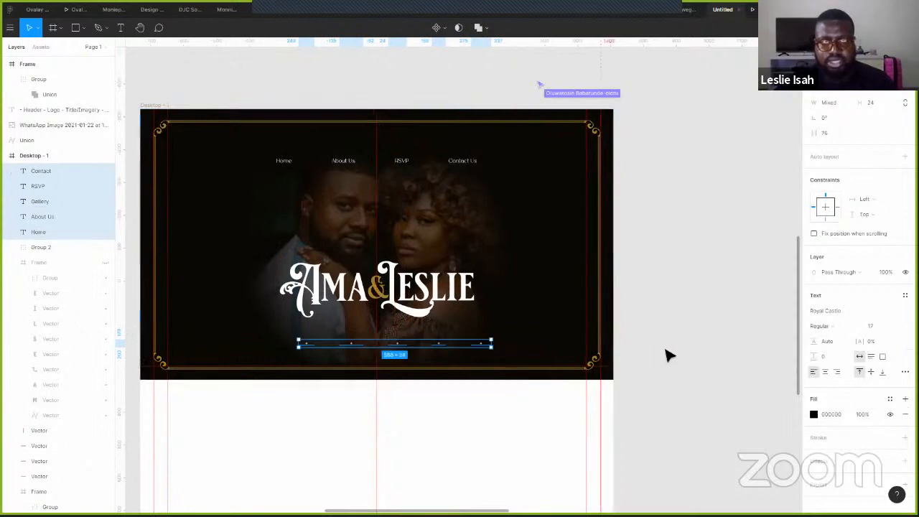
left_click(813, 415)
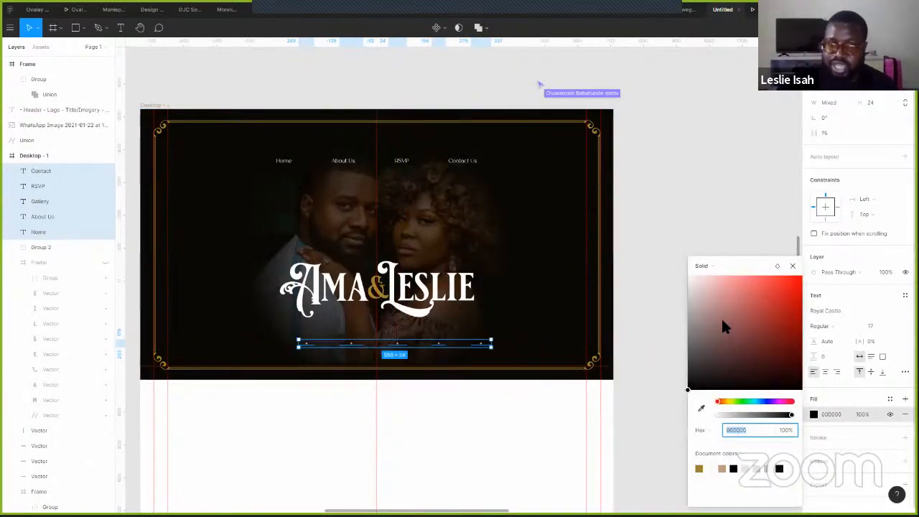
type("ffffff")
key("Return")
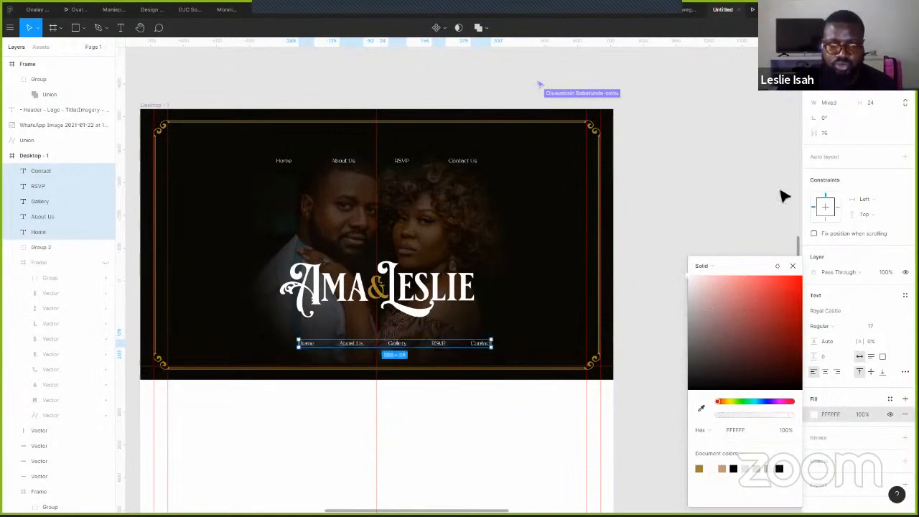
key("ctrl+alt+Return")
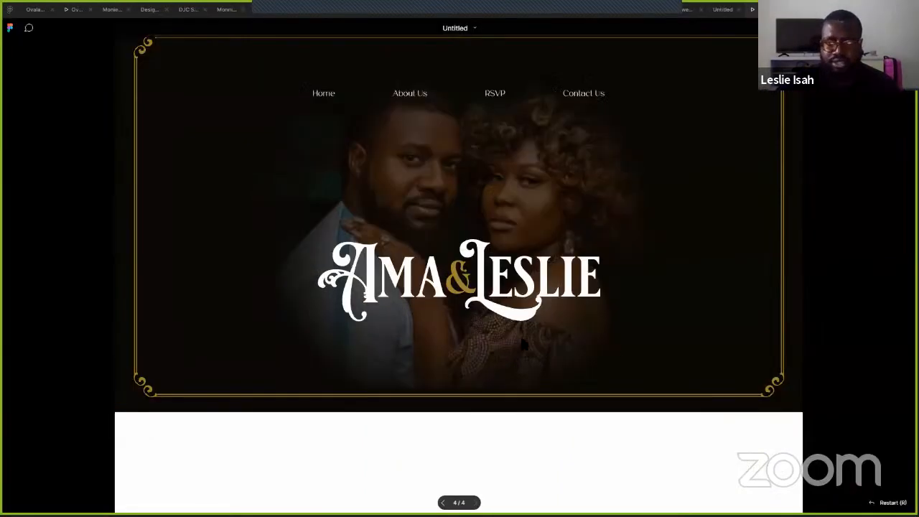
scroll(435, 354, "down", 1)
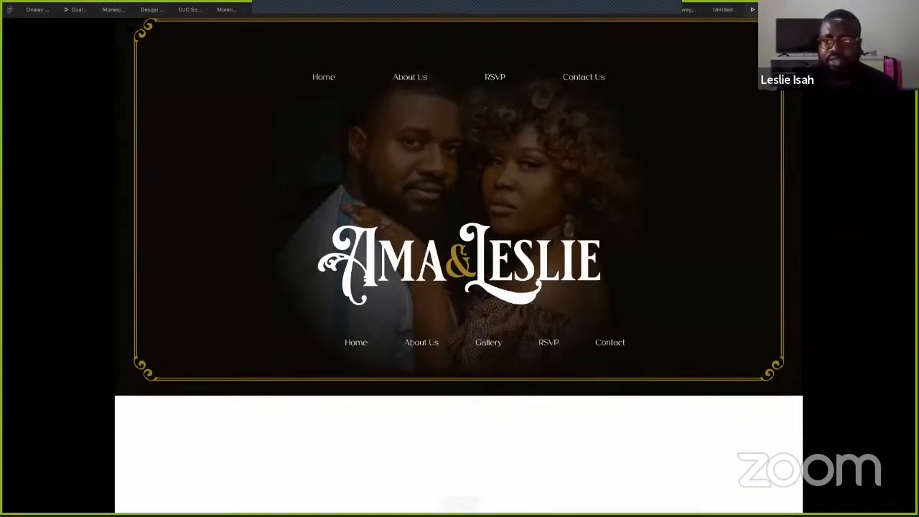
key("Escape")
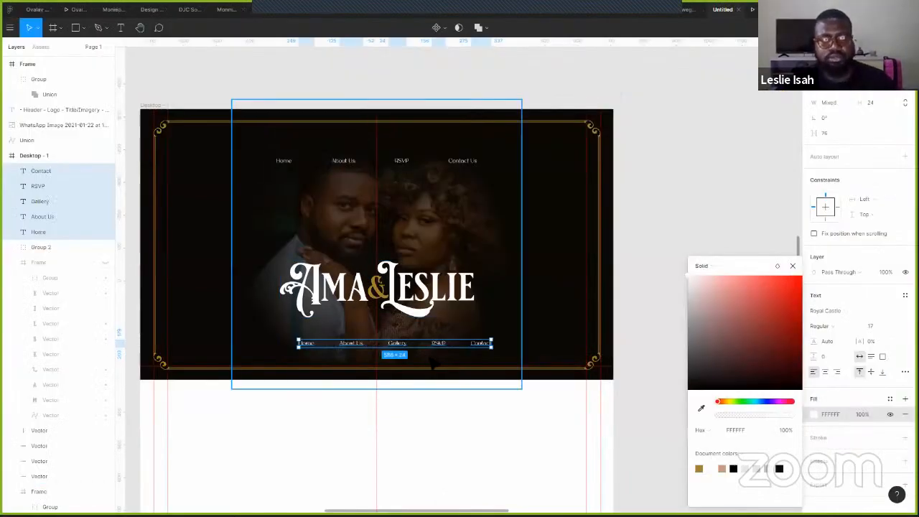
left_click(444, 343)
left_click_drag(444, 344, 484, 127)
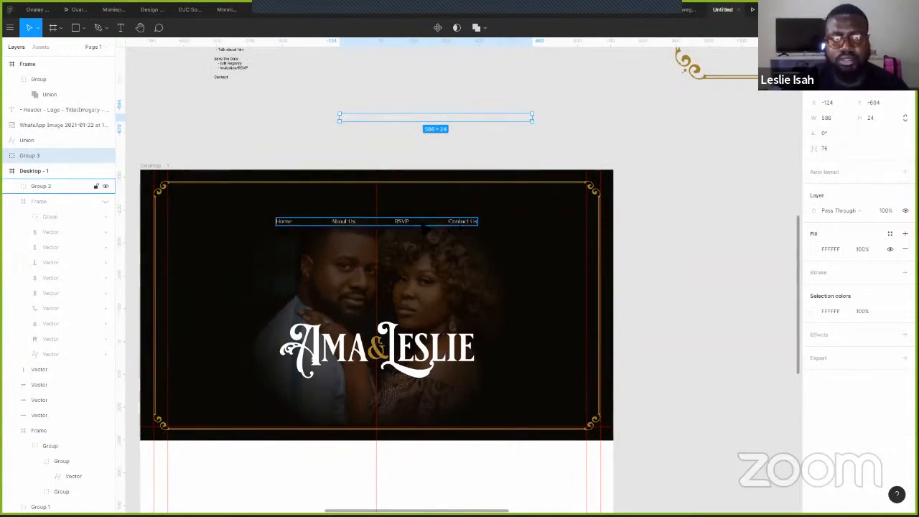
double_click(401, 221)
left_click_drag(402, 227, 446, 226, "alt")
left_click(401, 221)
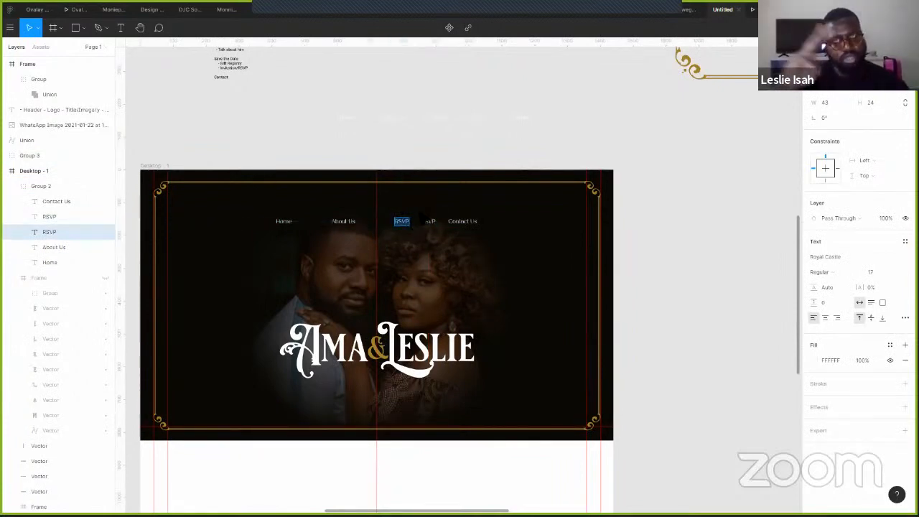
type("Gallery")
key("Escape")
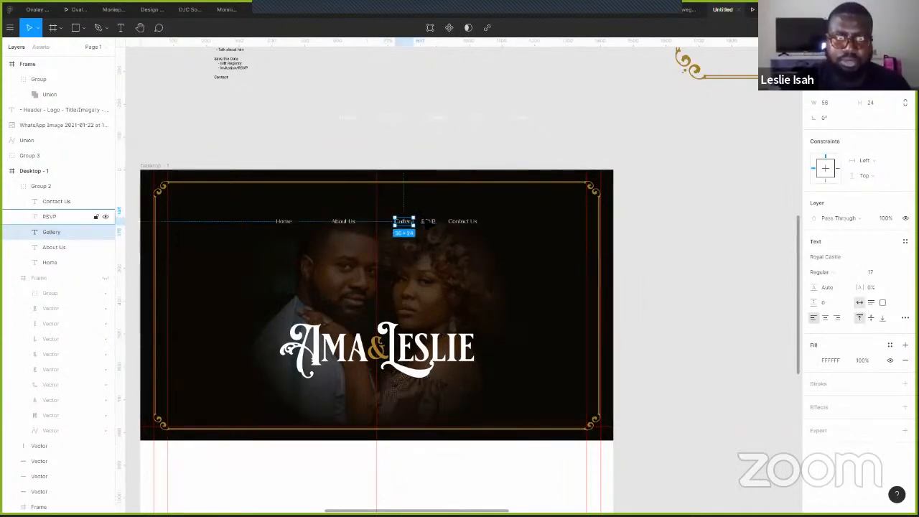
left_click(428, 221)
left_click(462, 221, "shift")
left_click(404, 222, "shift")
left_click(343, 221, "shift")
left_click(283, 221, "shift")
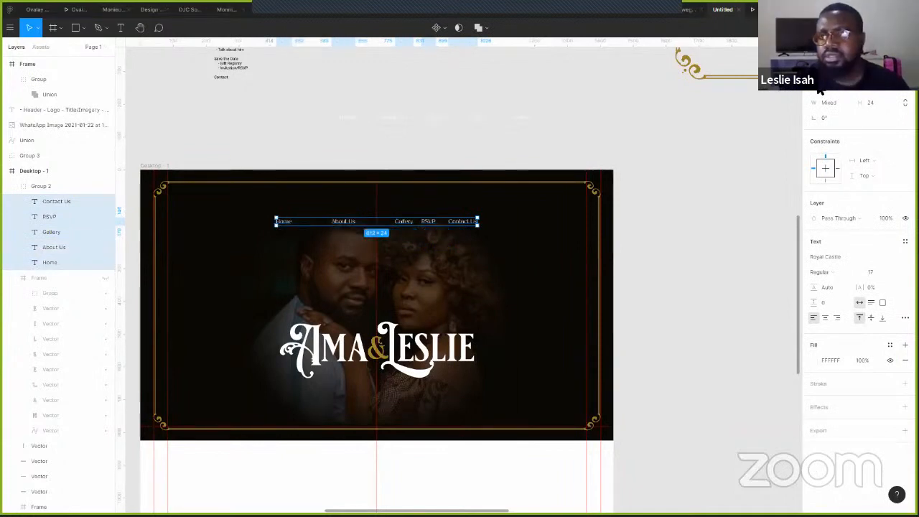
left_click(904, 65)
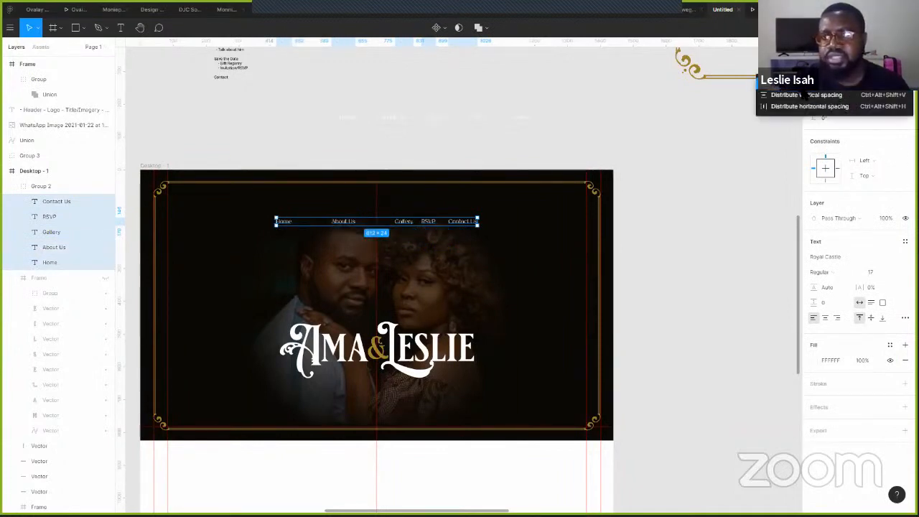
left_click(809, 106)
left_click(698, 189)
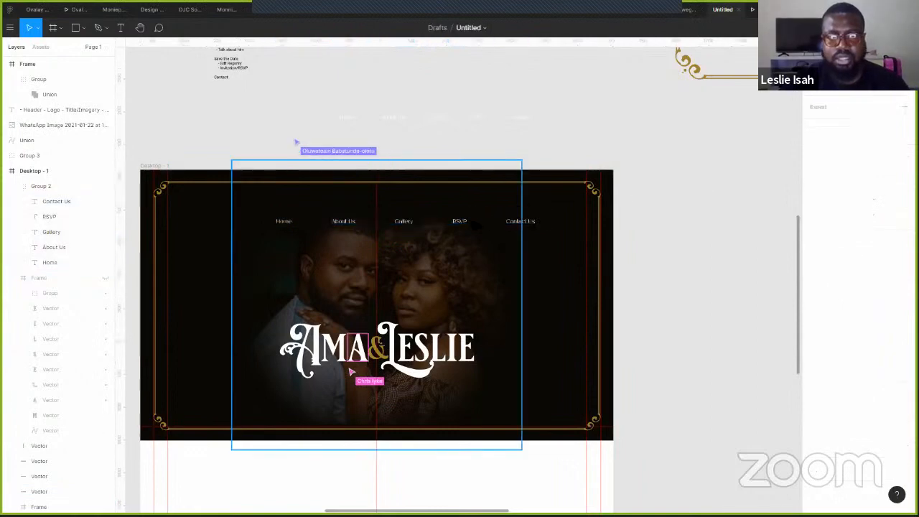
left_click(42, 186)
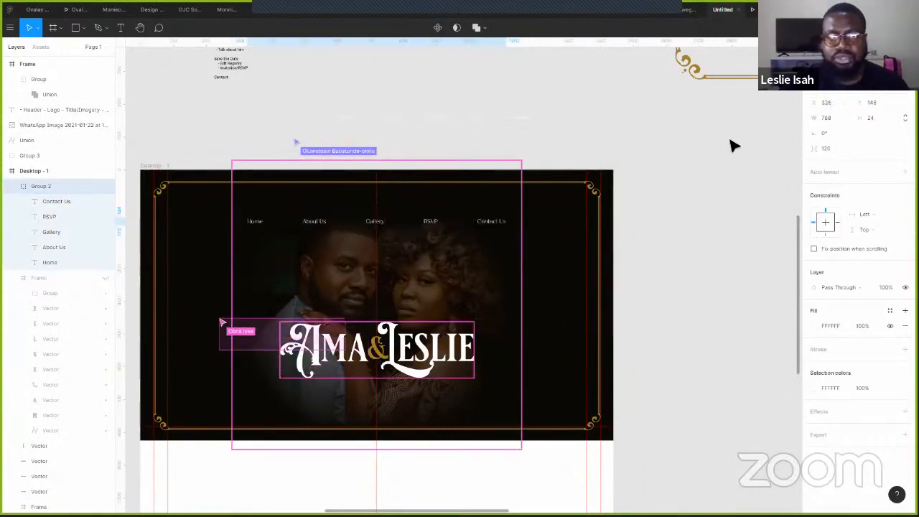
left_click(689, 208)
left_click_drag(689, 195, 641, 222)
left_click(765, 10)
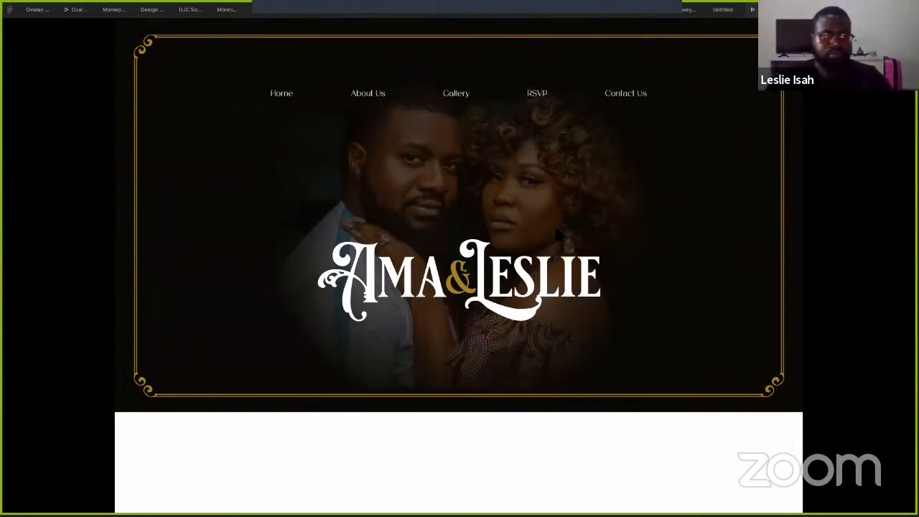
key("alt+Tab")
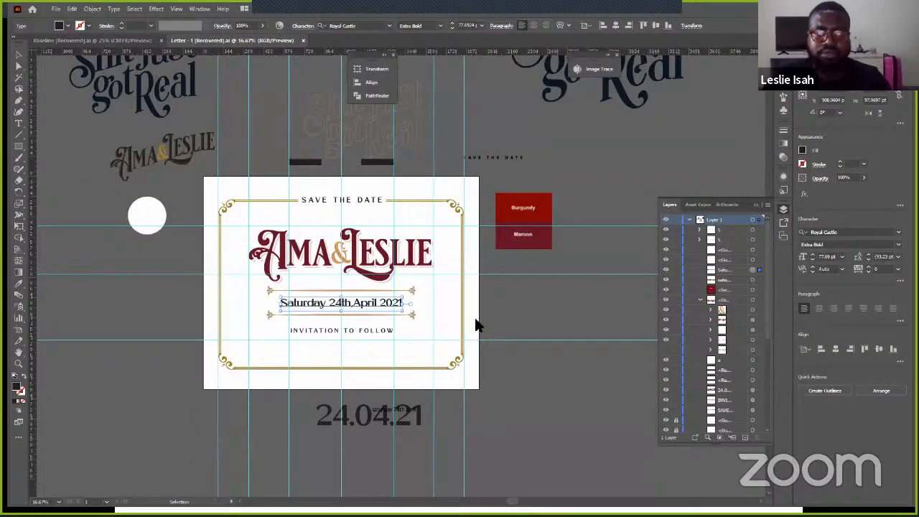
key("alt+Tab")
- Paste the copied L&A logo onto the Figma canvas and place it up beside the notes
left_click(718, 11)
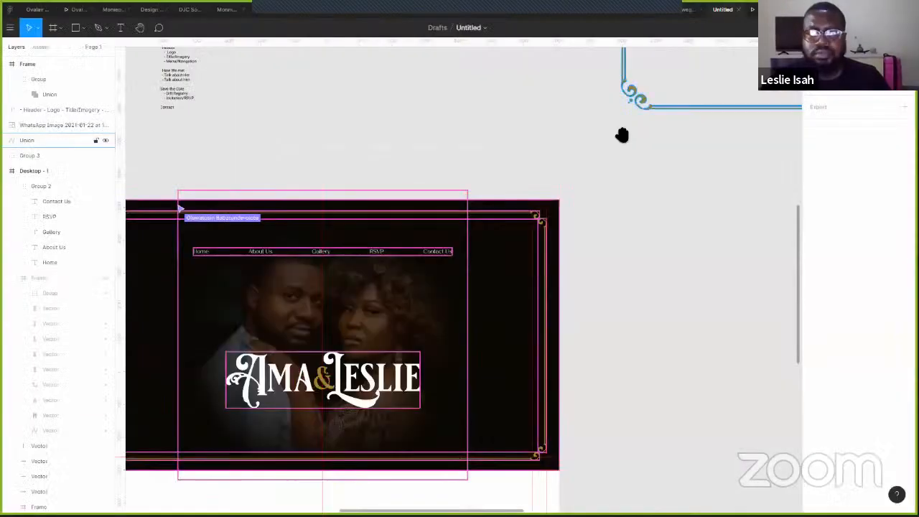
scroll(667, 225, "right", 5)
scroll(665, 248, "up", 1)
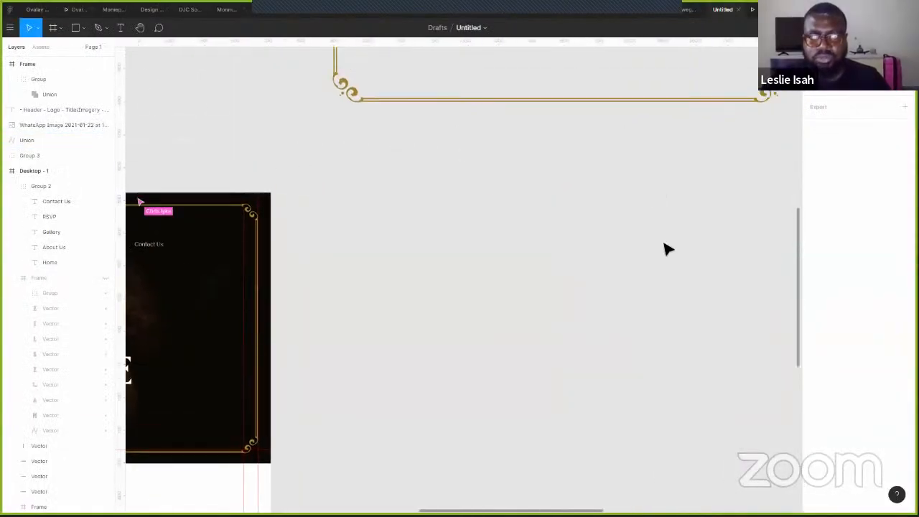
scroll(663, 258, "down", 4)
scroll(660, 266, "down", 3)
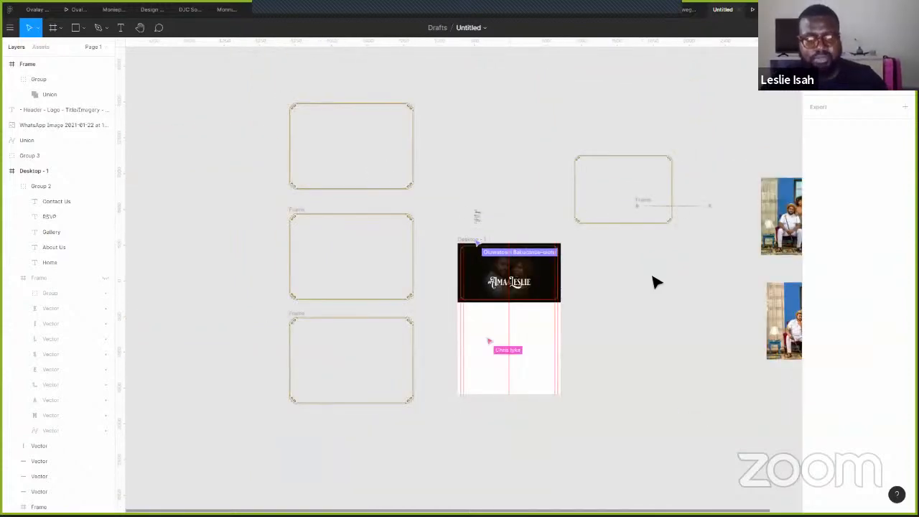
key("ctrl+v")
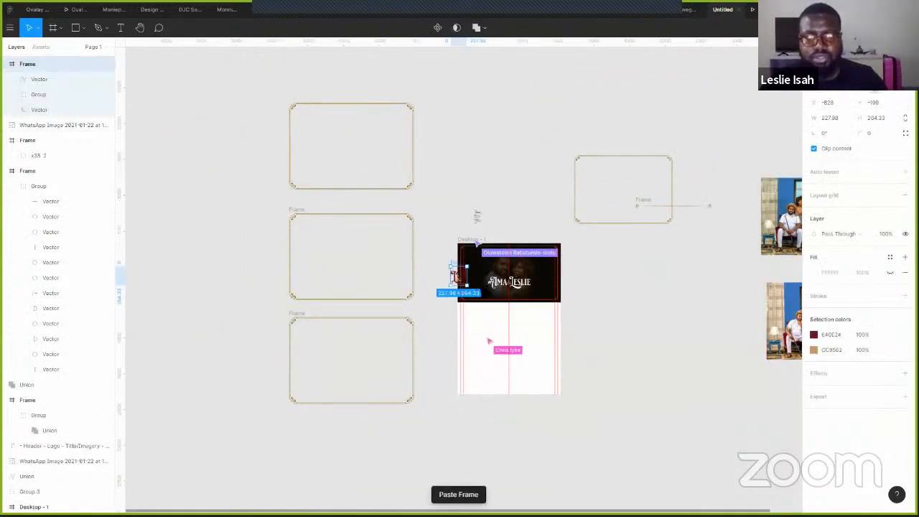
scroll(475, 287, "up", 2)
scroll(404, 236, "up", 6)
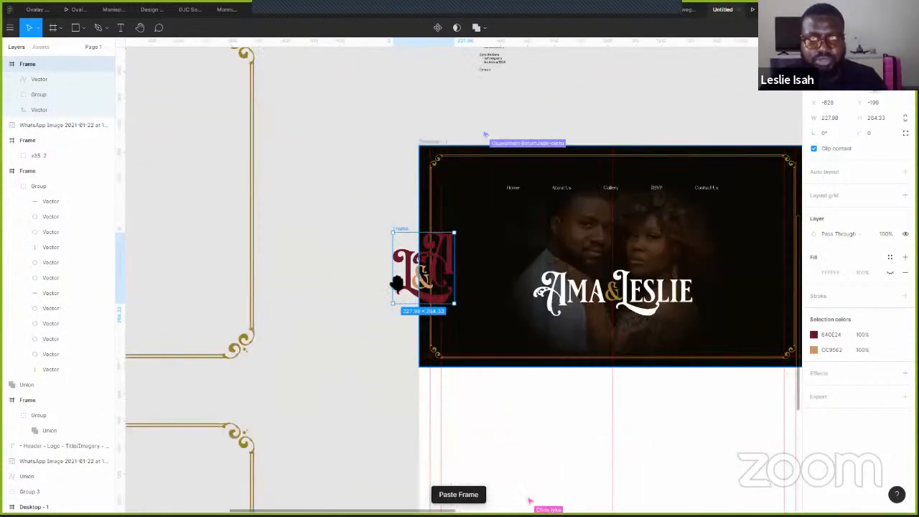
left_click_drag(346, 325, 290, 101)
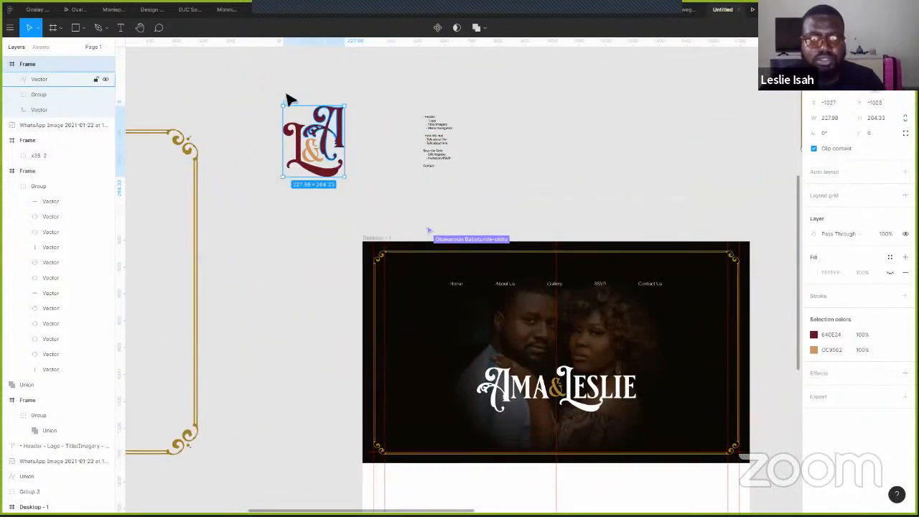
left_click(329, 127)
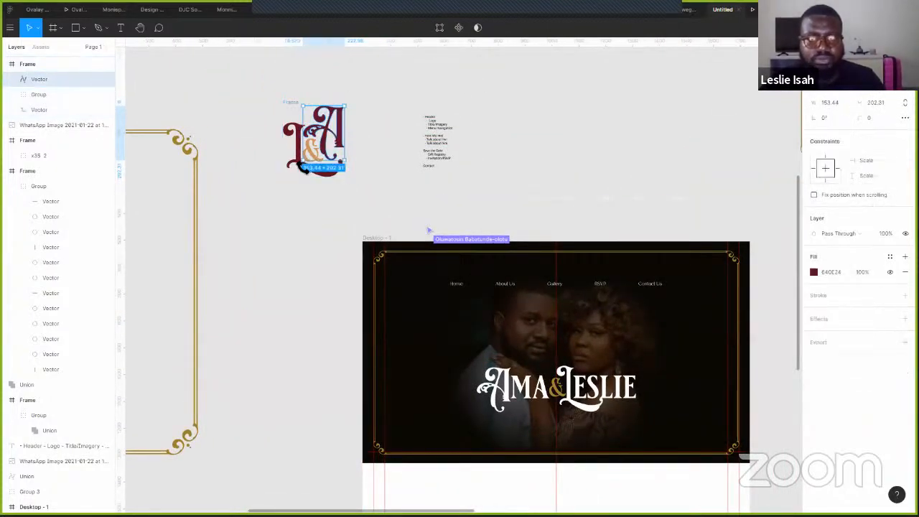
left_click(295, 101)
- Make a copy of the L&A logo, shrink it to icon size, and change its maroon colour to FFFFFF
left_click_drag(319, 107, 555, 113)
scroll(580, 177, "up", 2)
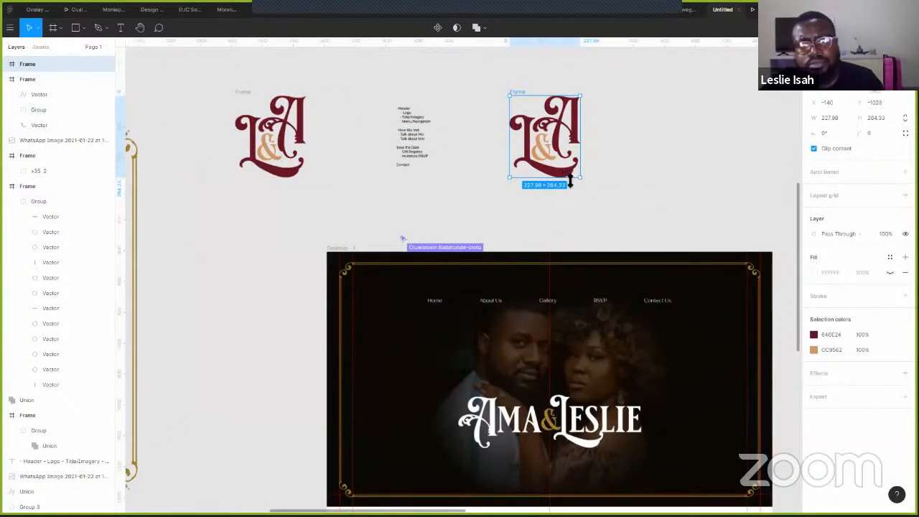
scroll(574, 183, "up", 2)
left_click_drag(574, 182, 518, 112)
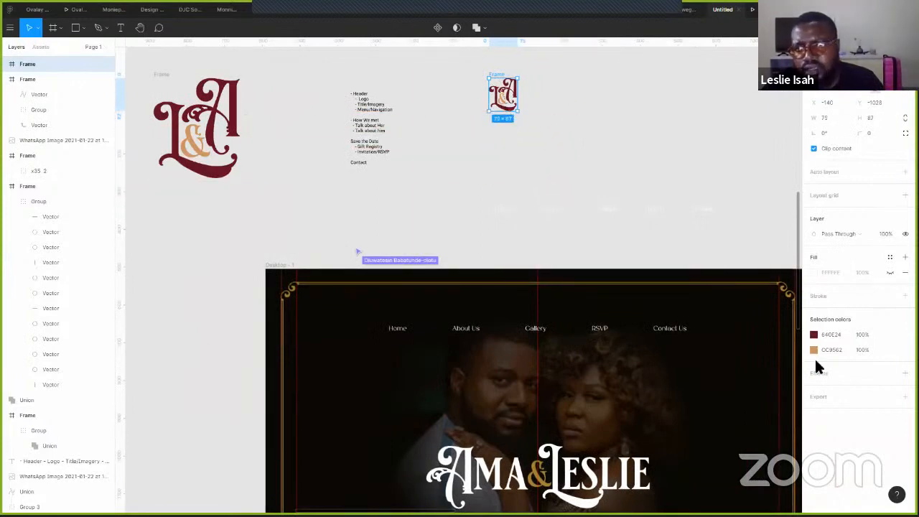
left_click(813, 335)
left_click(700, 291)
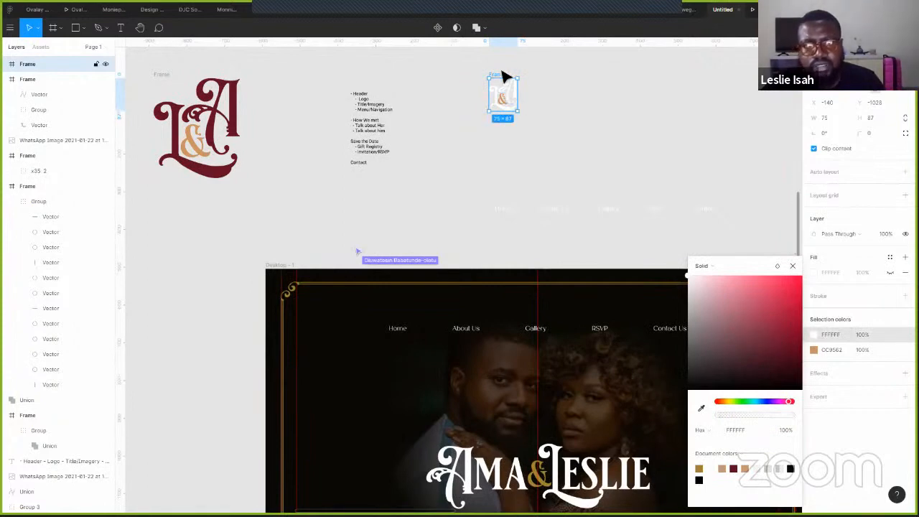
- Place the 75×87 white monogram centred at the top of the Desktop hero header
left_click_drag(502, 81, 571, 295)
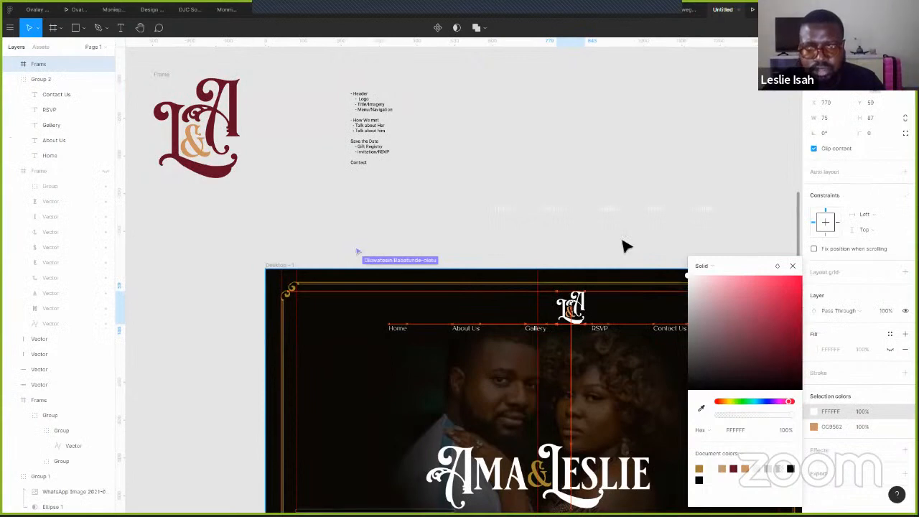
left_click(793, 265)
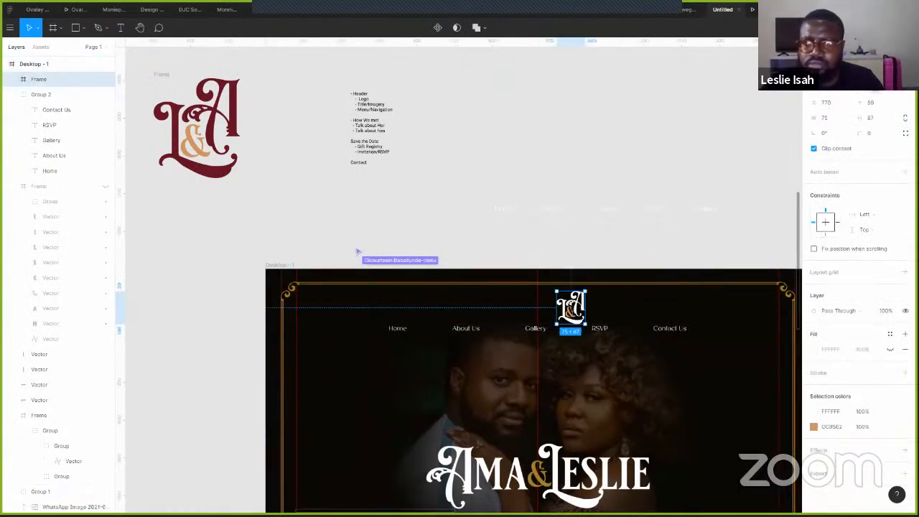
type("0")
key("Return")
key("ctrl+z")
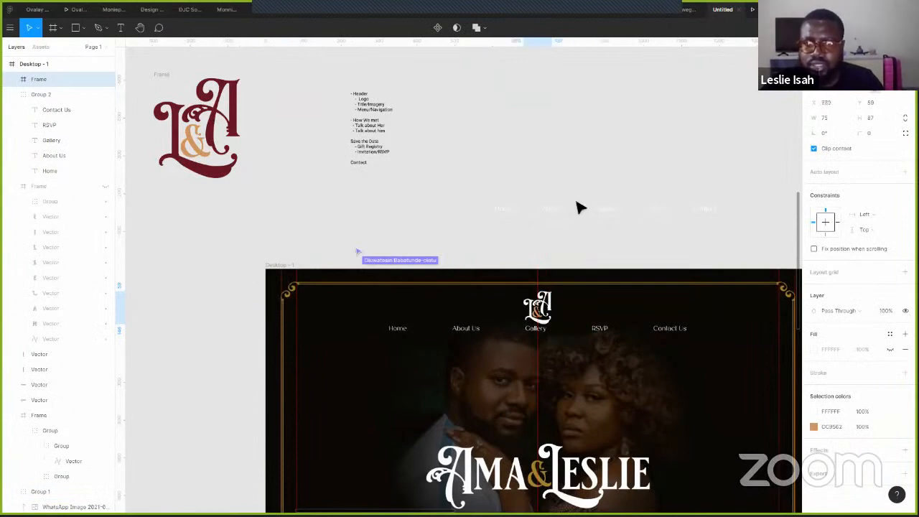
left_click(578, 211)
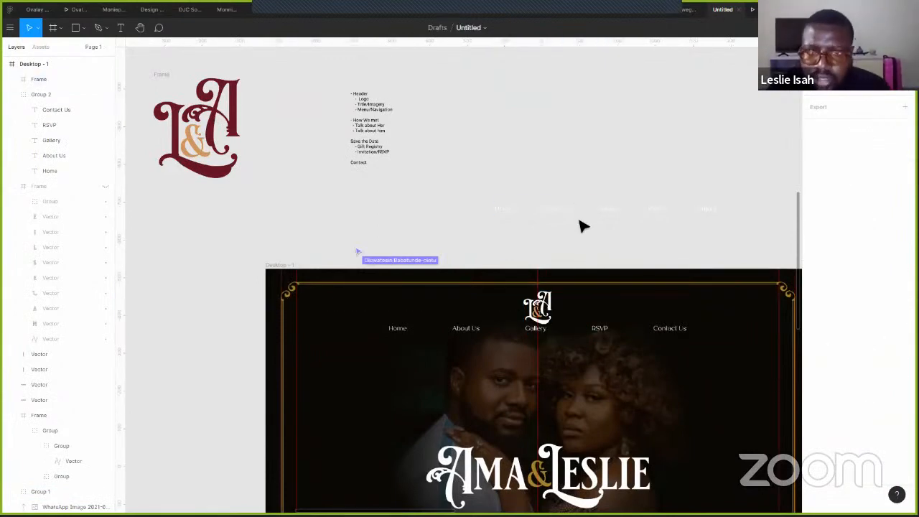
key("ctrl+z")
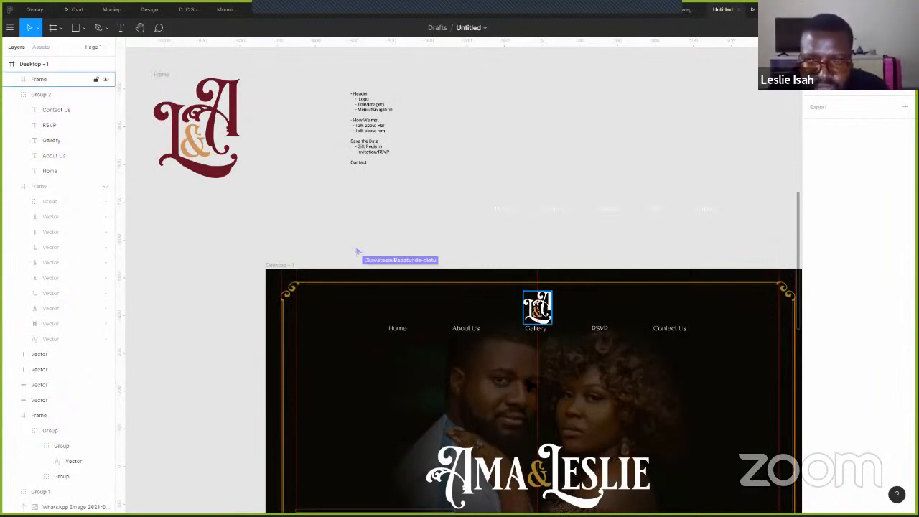
left_click(530, 386)
left_click(507, 350)
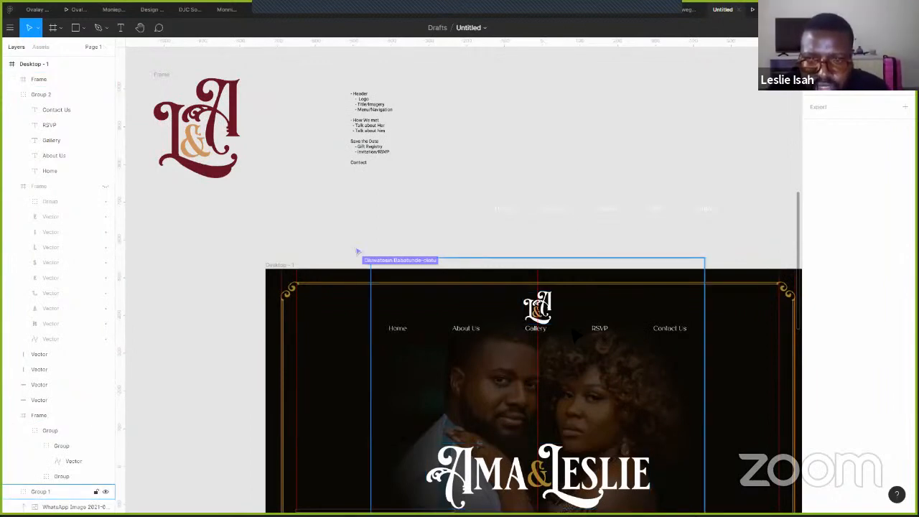
left_click(537, 328)
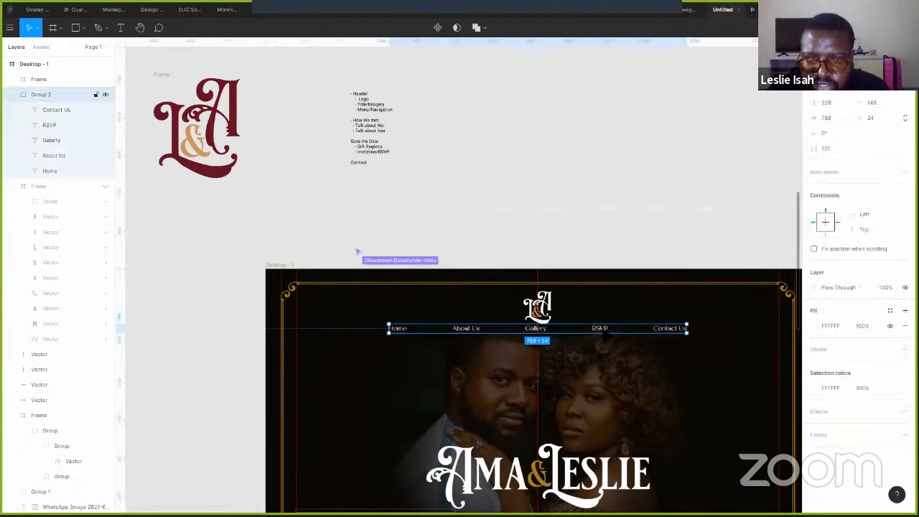
- Raise the nav link row level with the monogram and tighten the spacing between links
left_click_drag(538, 328, 538, 307)
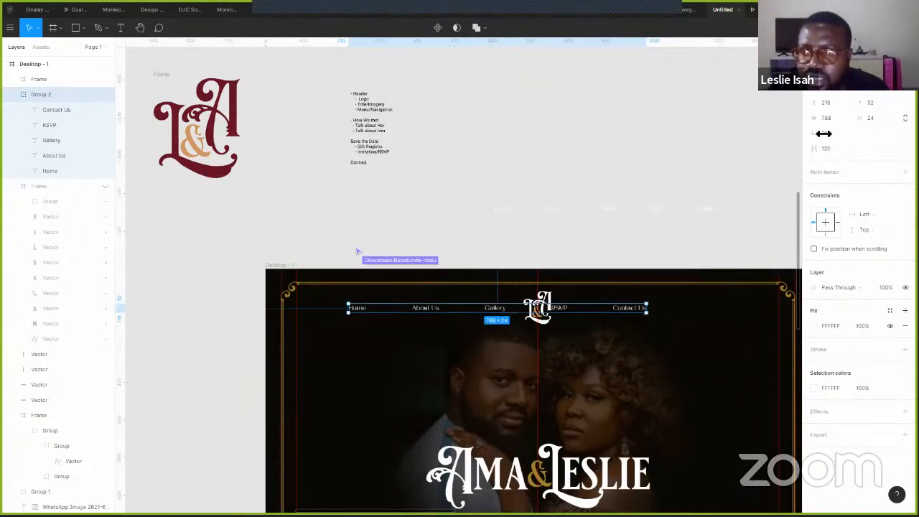
left_click_drag(814, 148, 775, 168)
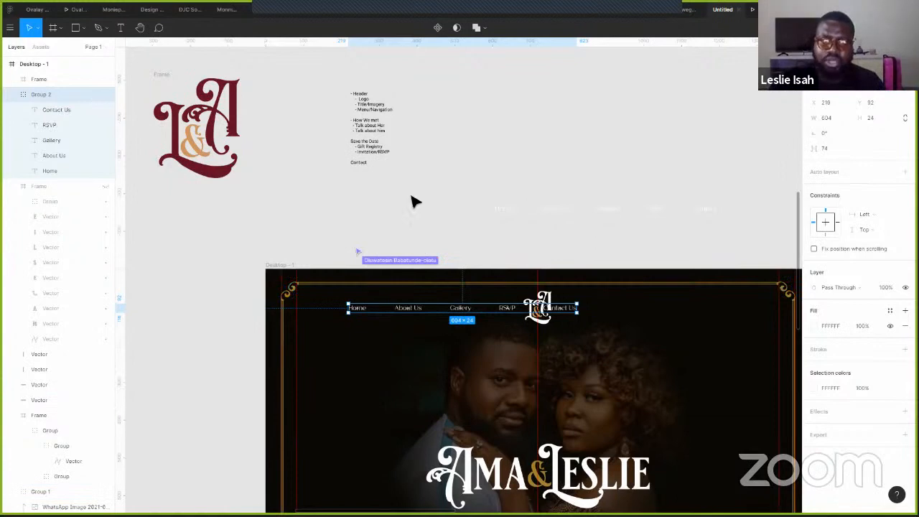
scroll(415, 199, "up", 3)
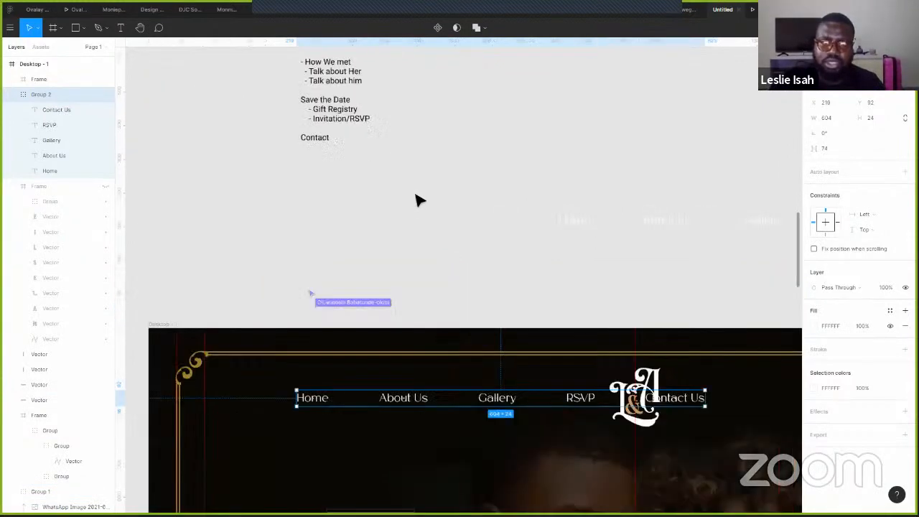
scroll(427, 199, "down", 1)
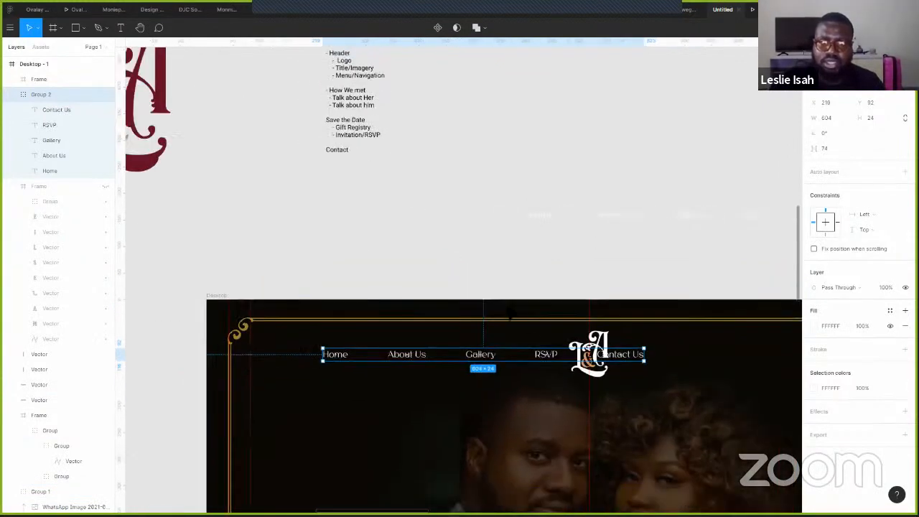
scroll(405, 309, "right", 3)
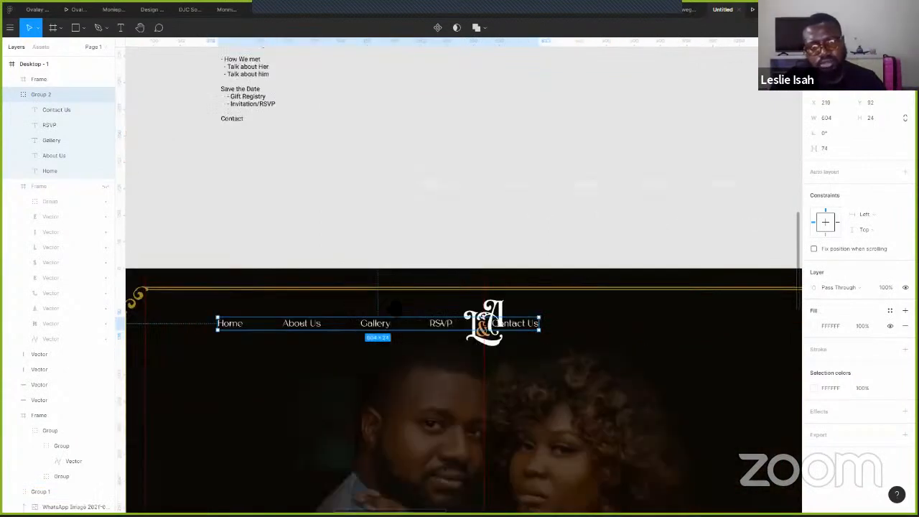
scroll(513, 335, "right", 2)
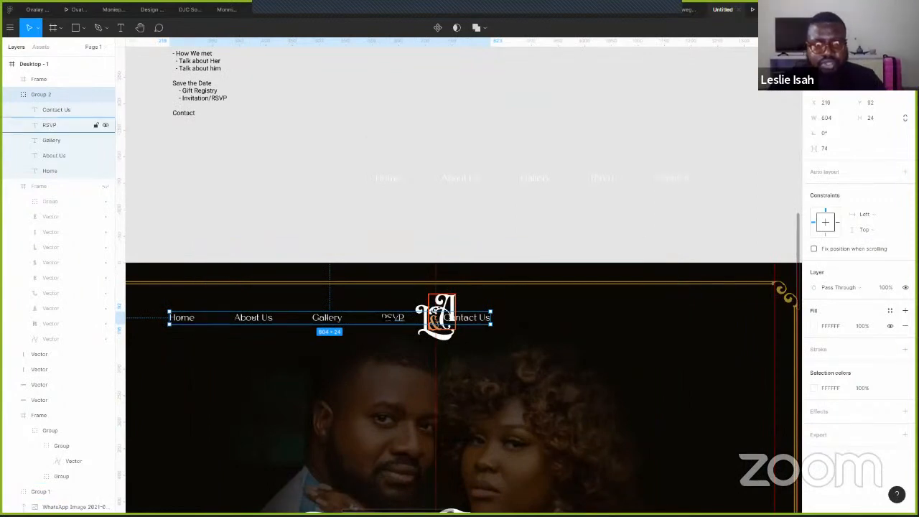
- Shift RSVP and Contact Us right of the monogram and preview the hero in Present
left_click(68, 124)
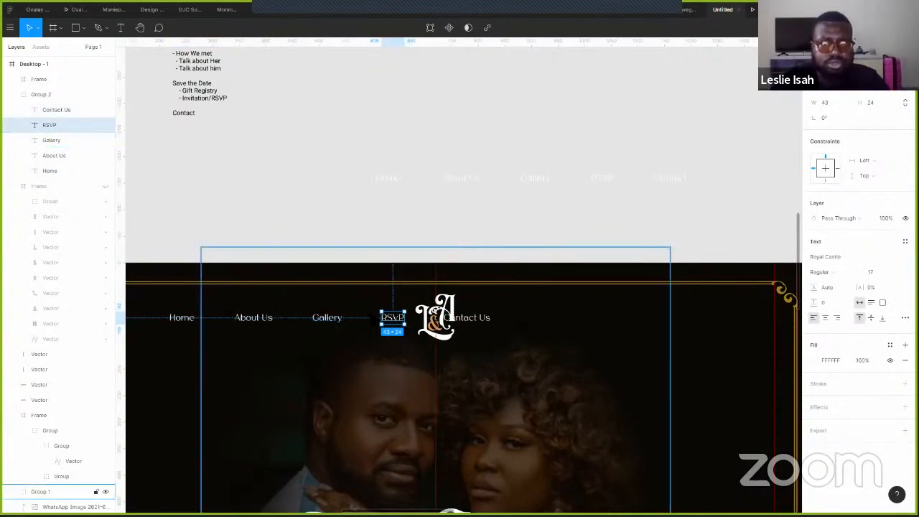
left_click(470, 317, "shift")
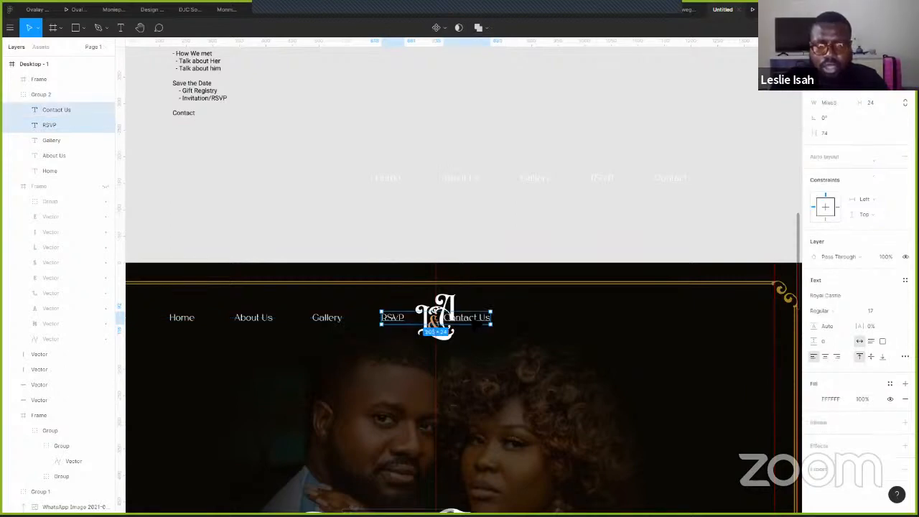
left_click_drag(614, 320, 626, 324)
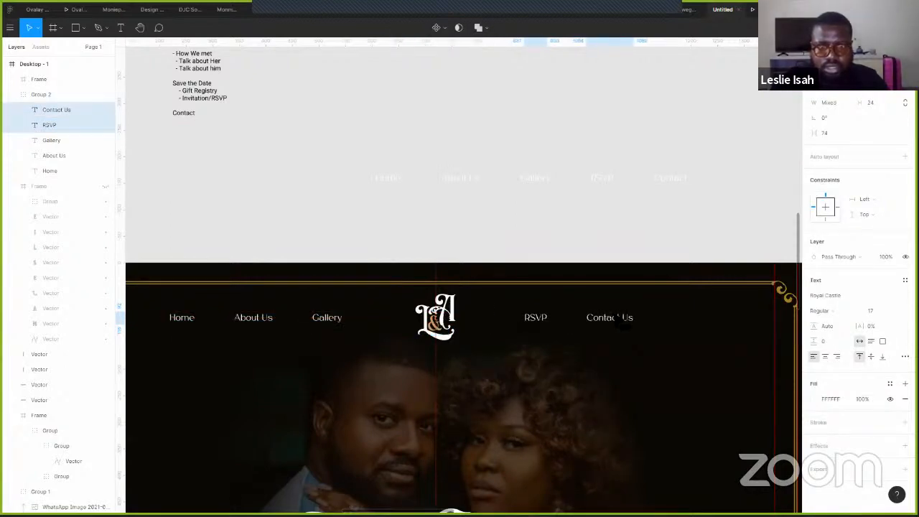
left_click(541, 137)
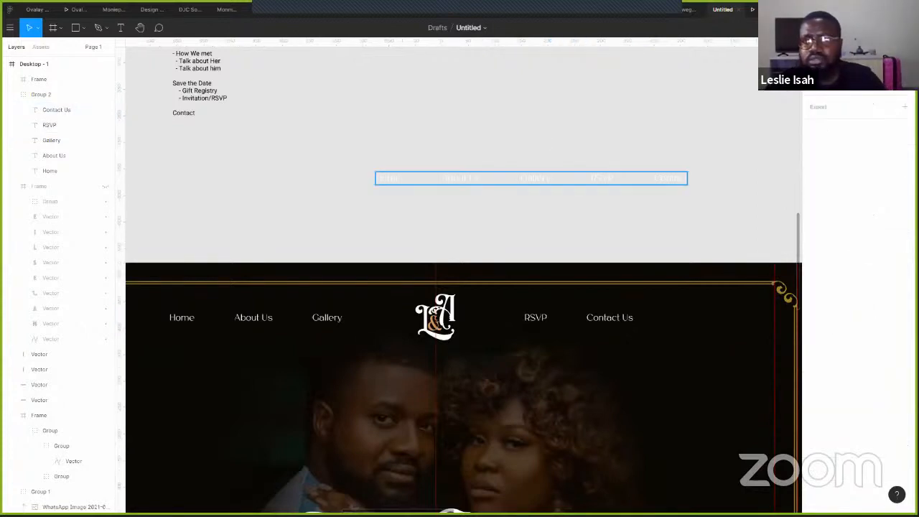
left_click(758, 9)
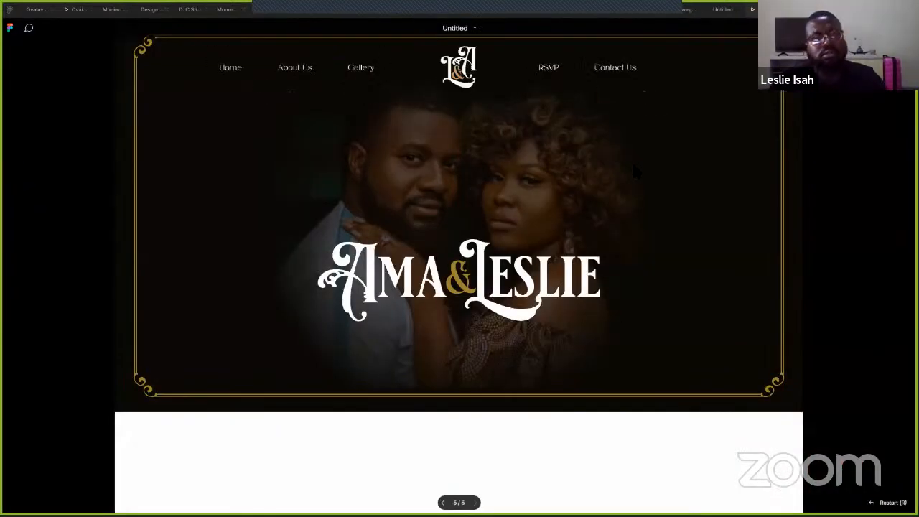
- Shrink the L&A monogram, centre it horizontally, lower the nav links to align, and preview it
left_click(722, 9)
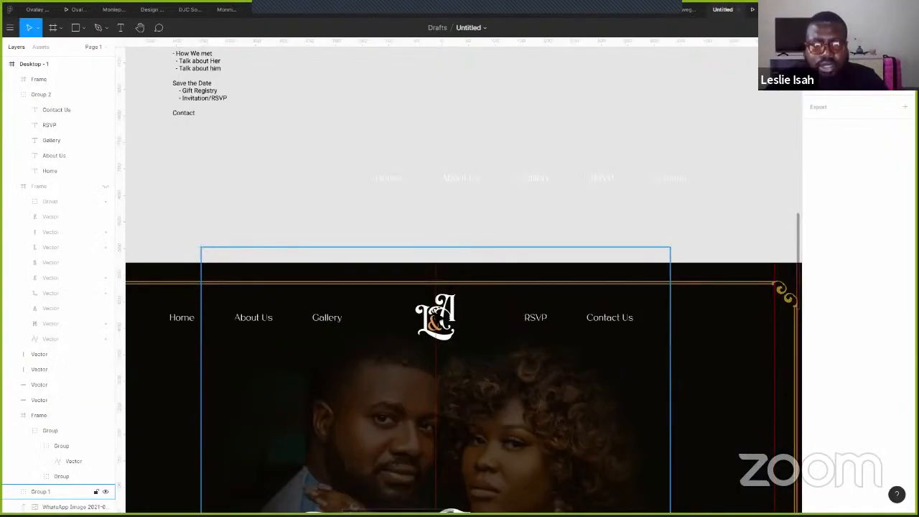
left_click(452, 311)
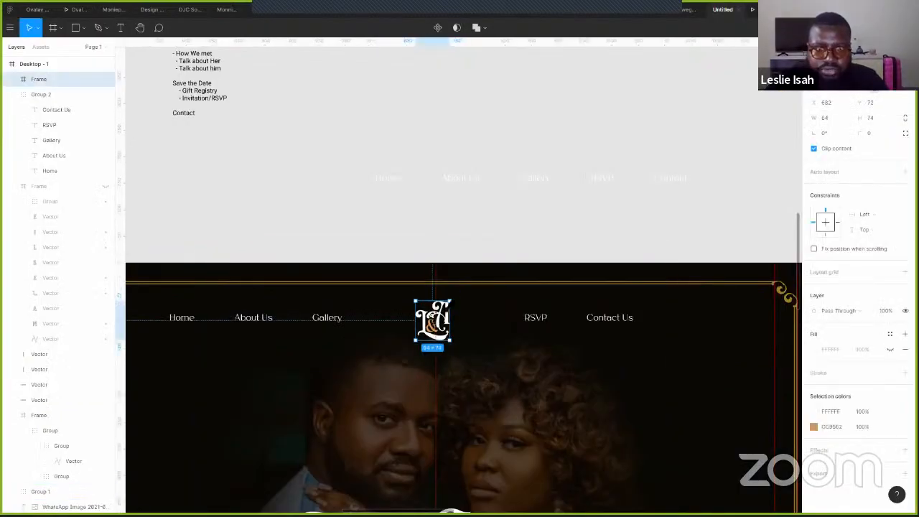
left_click_drag(449, 301, 446, 305)
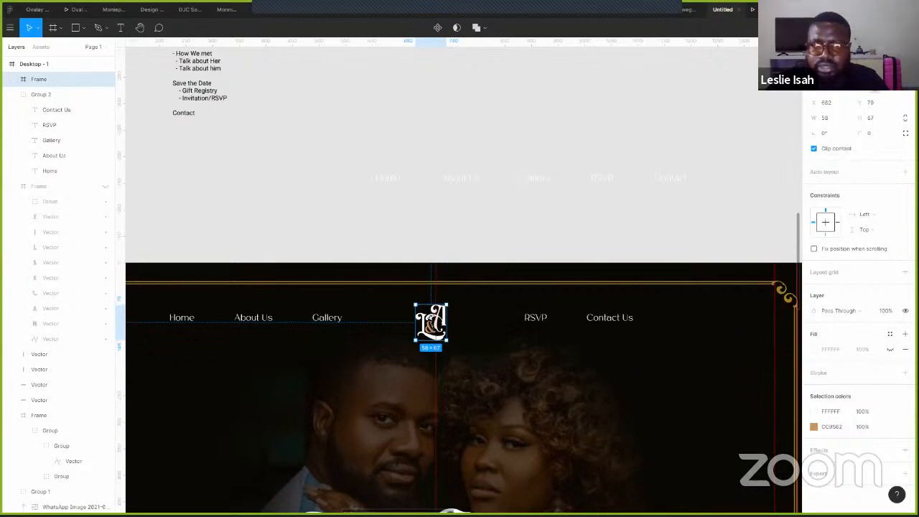
key("alt+h")
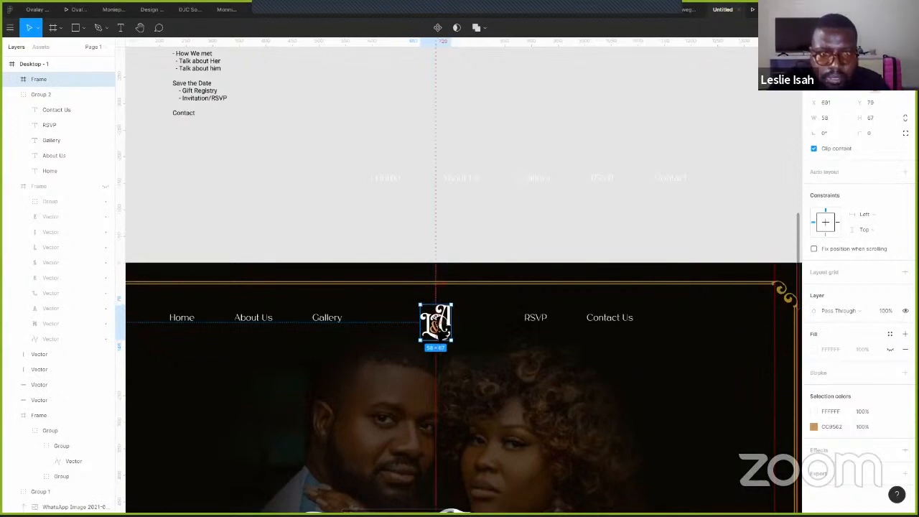
left_click(329, 317)
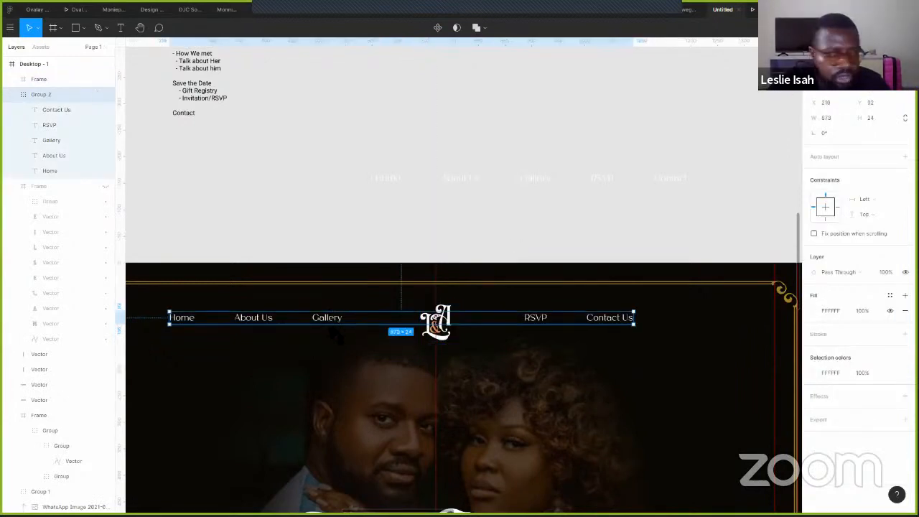
left_click_drag(336, 314, 336, 321)
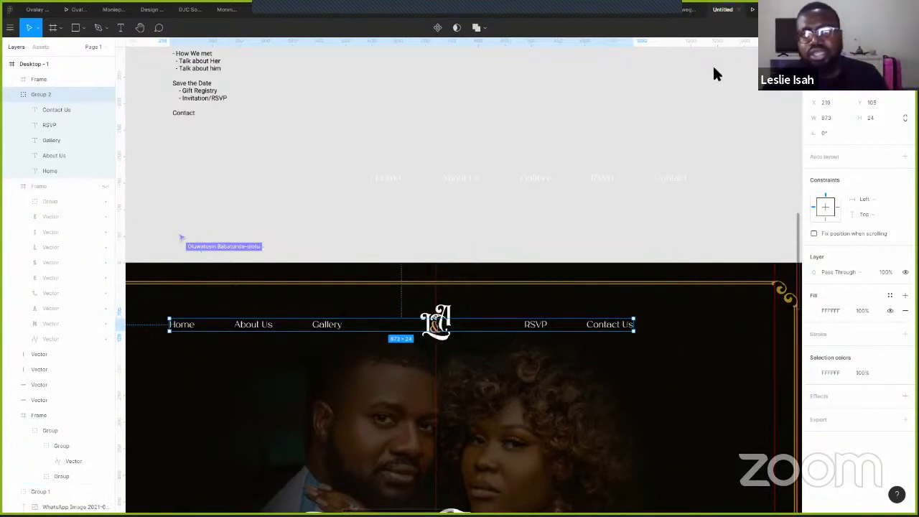
key("ctrl+Tab")
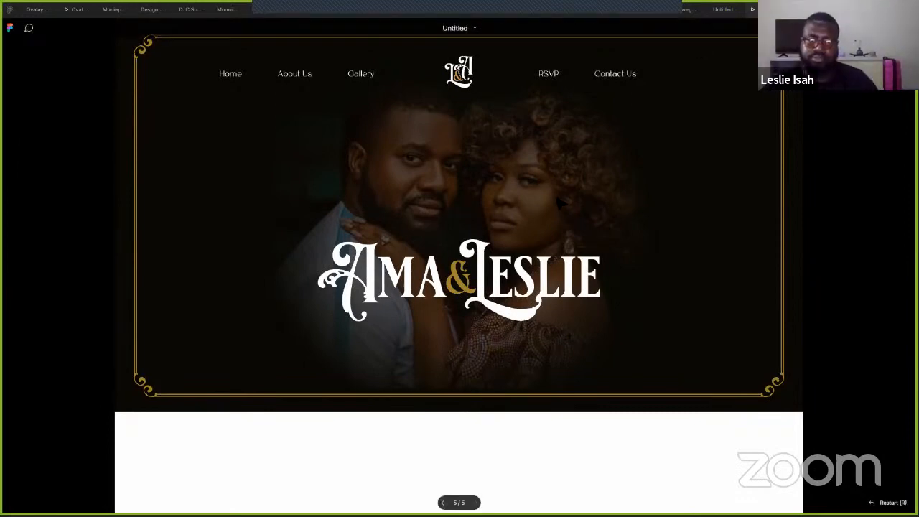
key("ctrl+shift+Tab")
- Duplicate the Desktop - 1 frame to create Desktop - 2
scroll(603, 97, "down", 4)
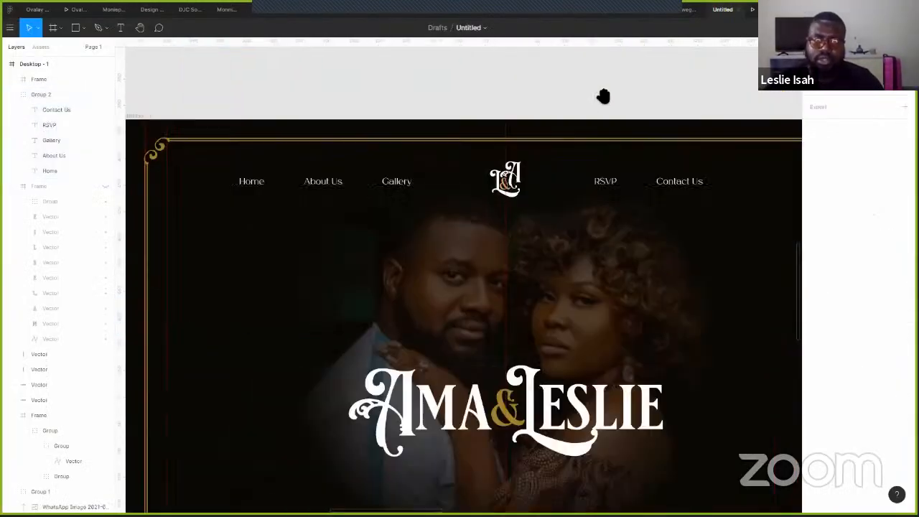
scroll(603, 96, "down", 3)
scroll(603, 96, "down", 2)
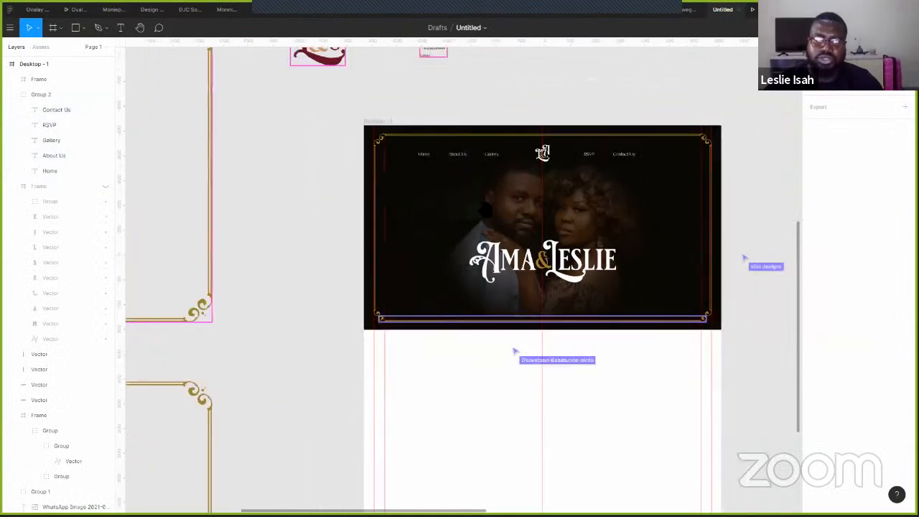
scroll(152, 168, "right", 5)
left_click(143, 170)
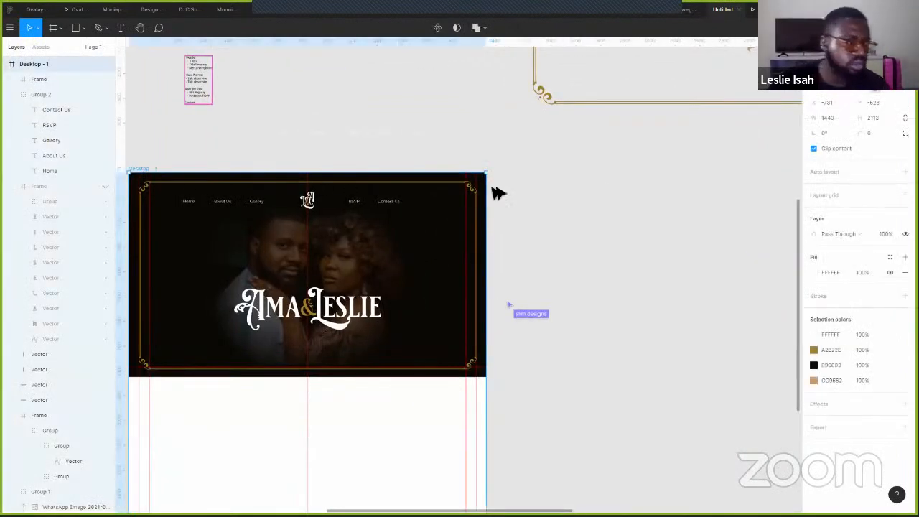
key("ctrl+d")
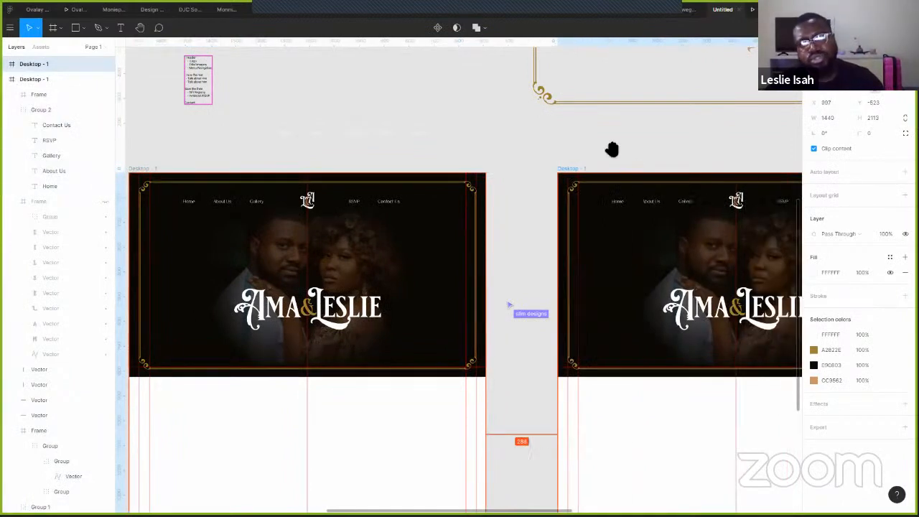
scroll(369, 170, "right", 8)
key("Escape")
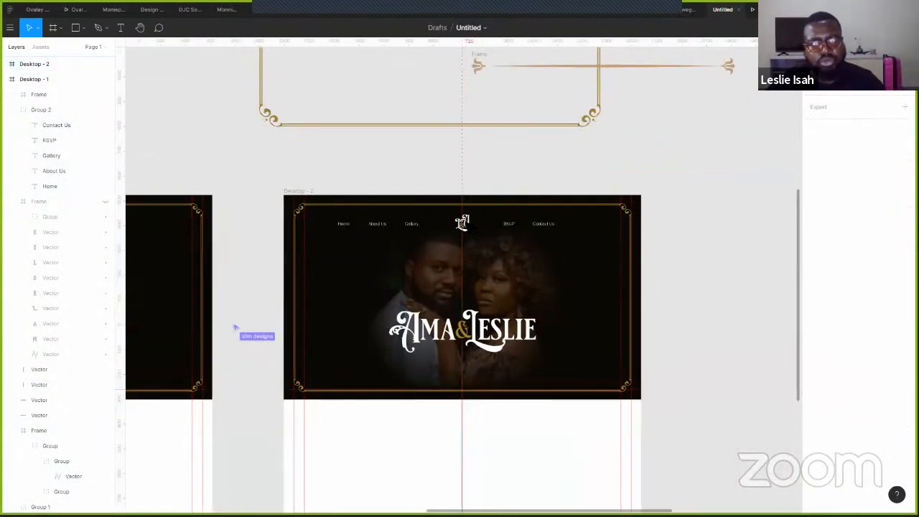
- Delete the L&A monogram in Desktop - 2 and shrink the Ama & Leslie wordmark to 273×80 in the nav
left_click(462, 223)
key("Delete")
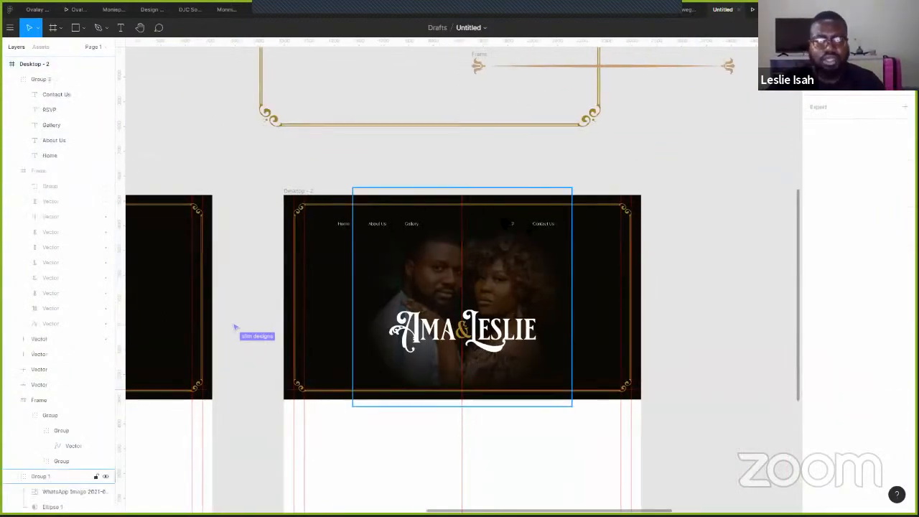
left_click(533, 348)
left_click_drag(536, 352, 478, 222)
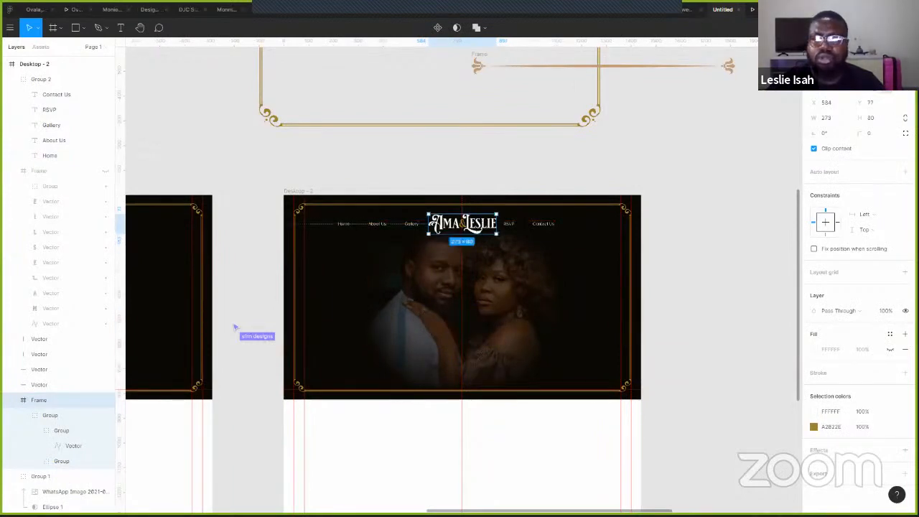
left_click(762, 9)
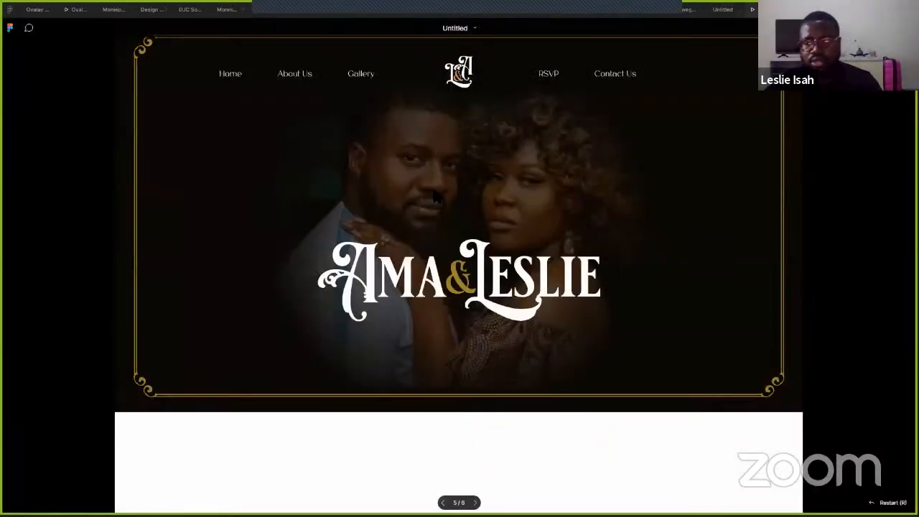
- Move Desktop - 2's nav links down below the Ama & Leslie wordmark
key("Right")
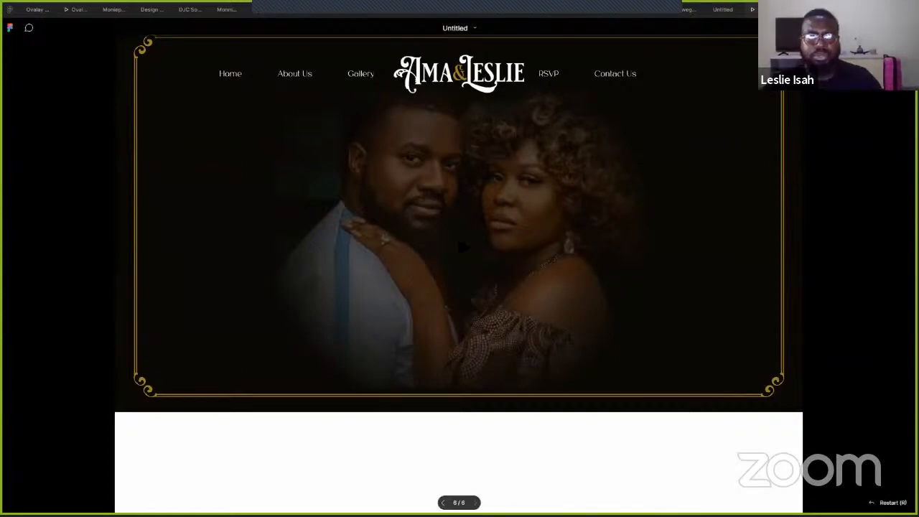
left_click(722, 9)
left_click(413, 223)
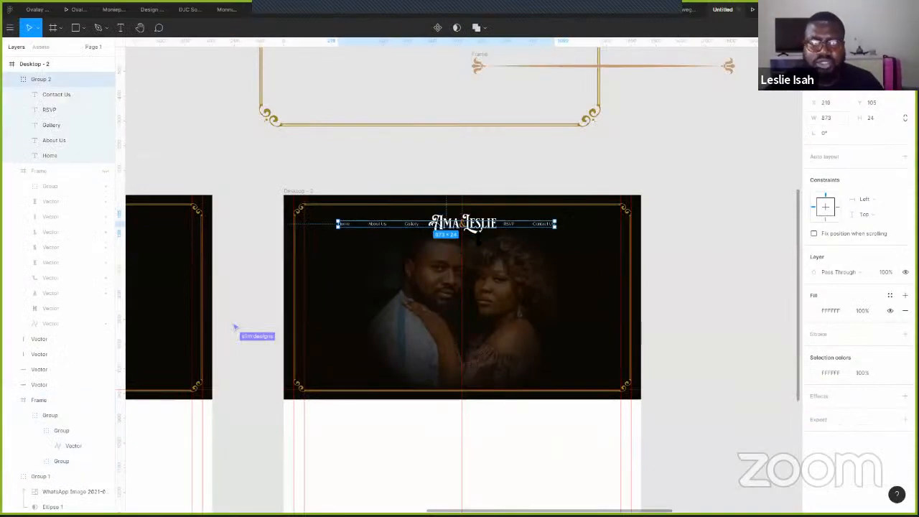
key("shift+Down")
key("shift+Down")
key("shift+Down")
key("shift+Down")
key("shift+Down")
key("shift+Down")
key("shift+Down")
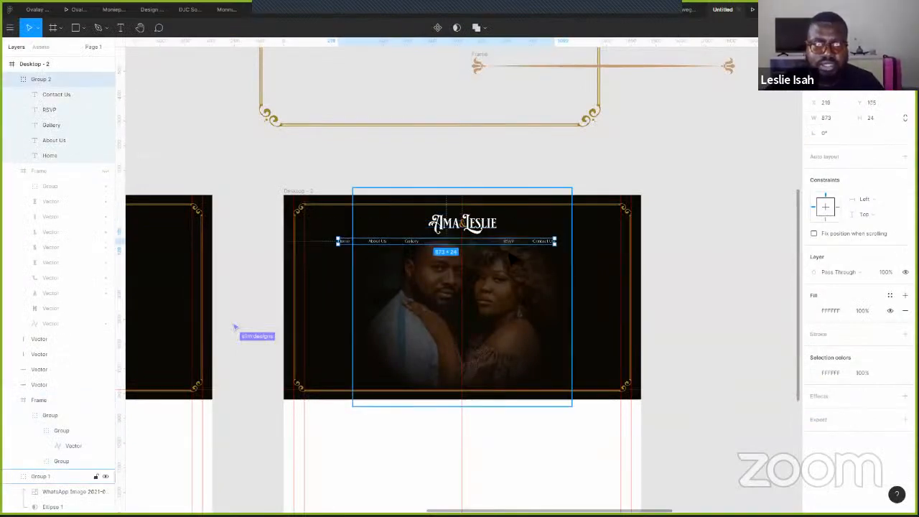
- Distribute the five nav link texts horizontally with 120 spacing and preview the hero
double_click(367, 239)
double_click(345, 241)
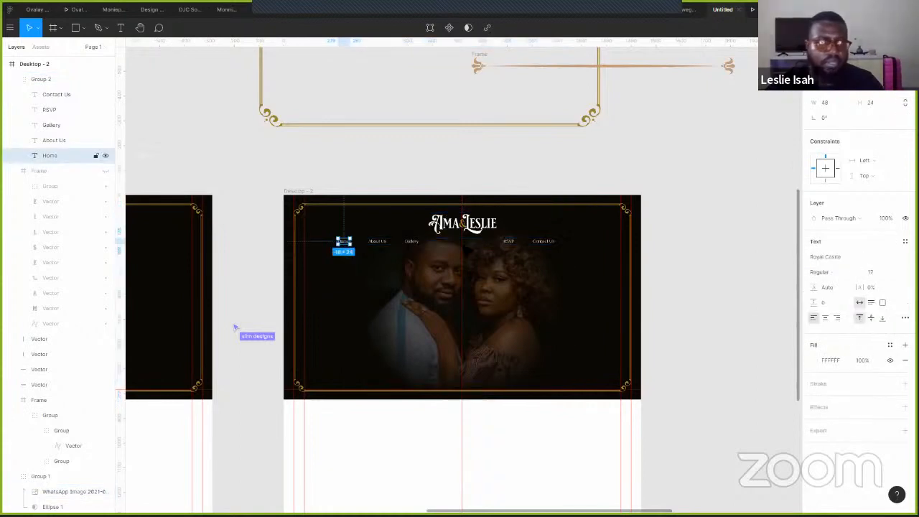
key("ctrl+a")
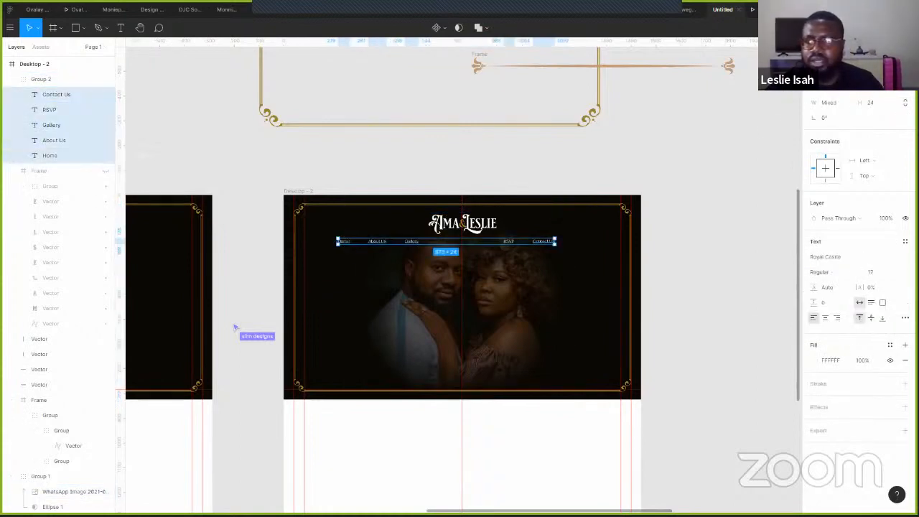
left_click(904, 66)
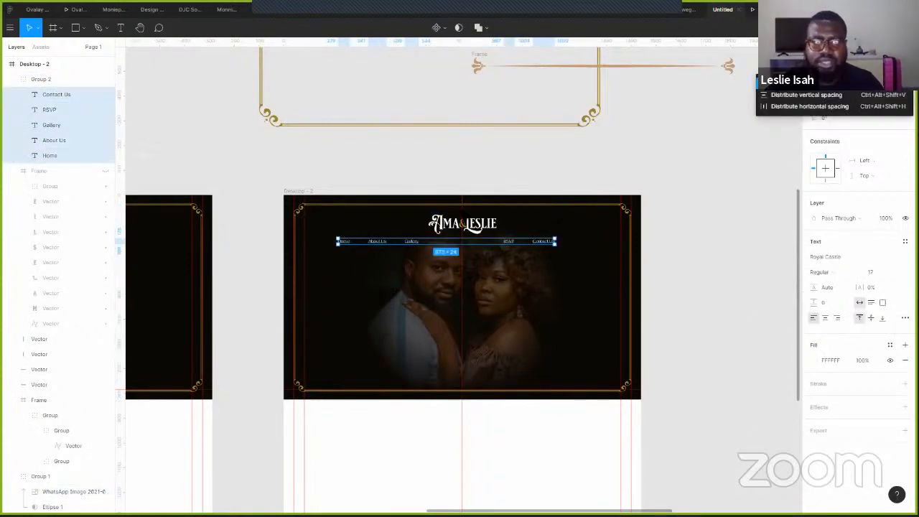
left_click(811, 83)
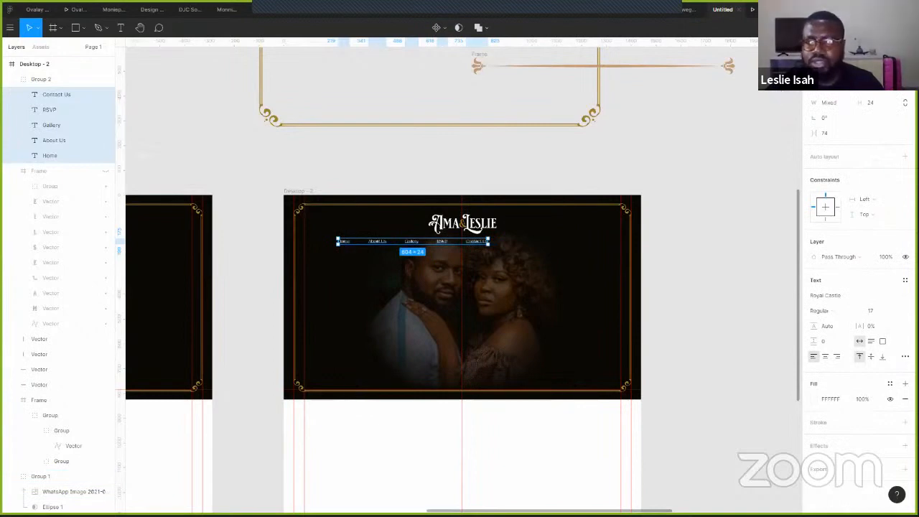
left_click(826, 133)
type("12")
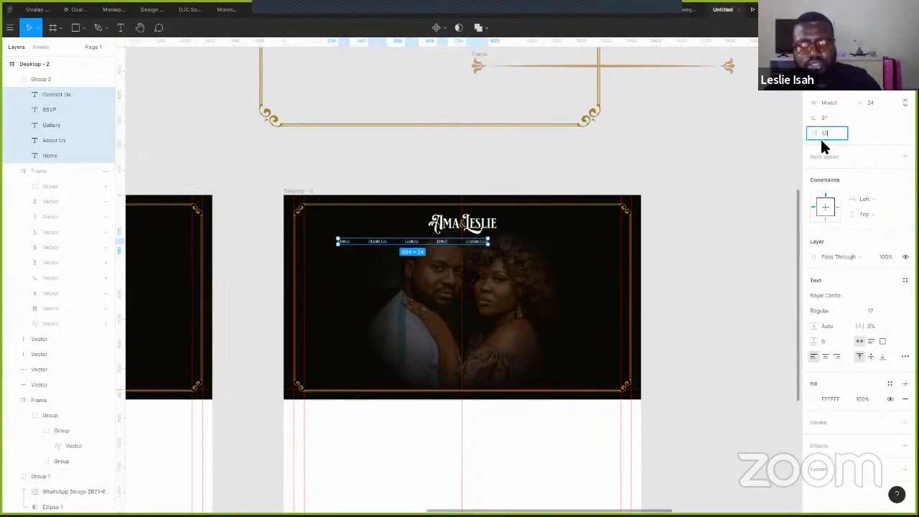
type("0")
key("Return")
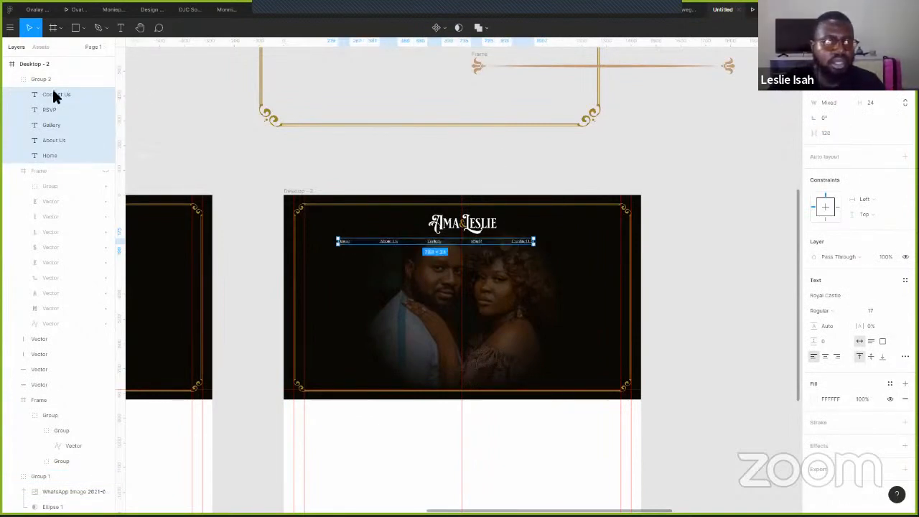
key("Escape")
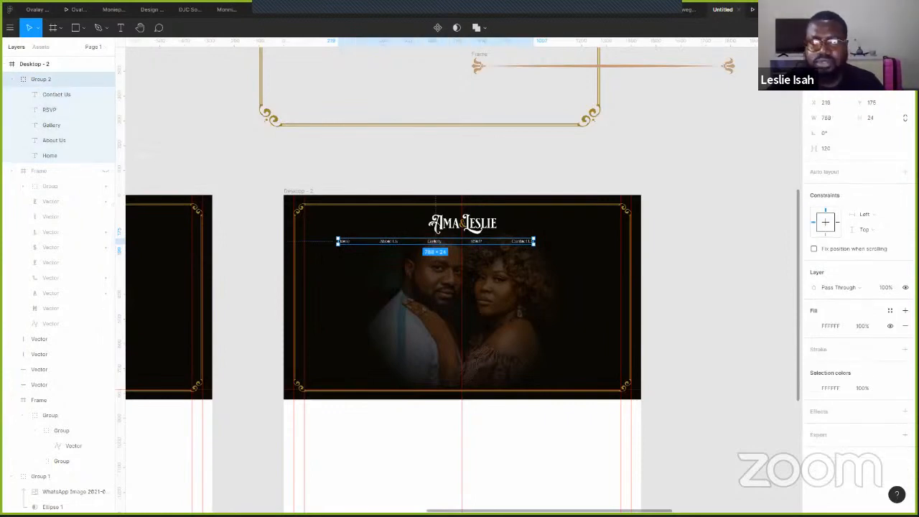
left_click(672, 158)
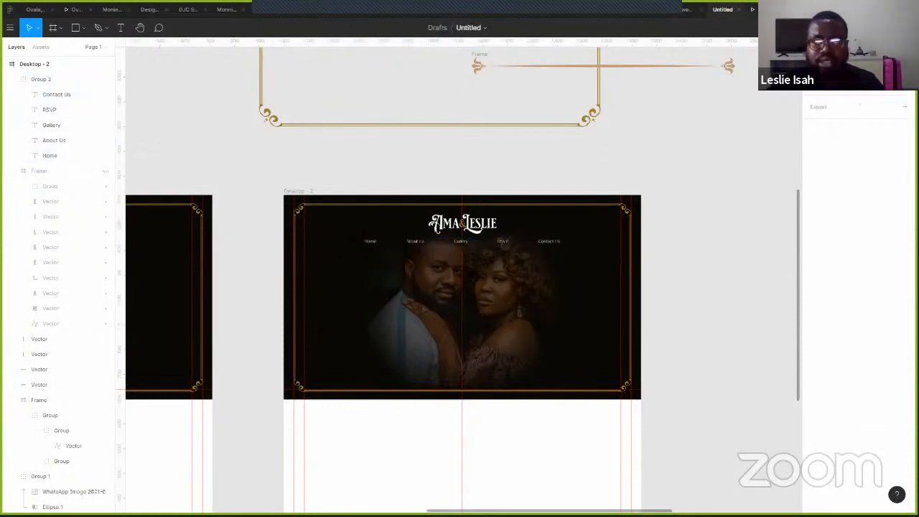
key("ctrl+alt+Return")
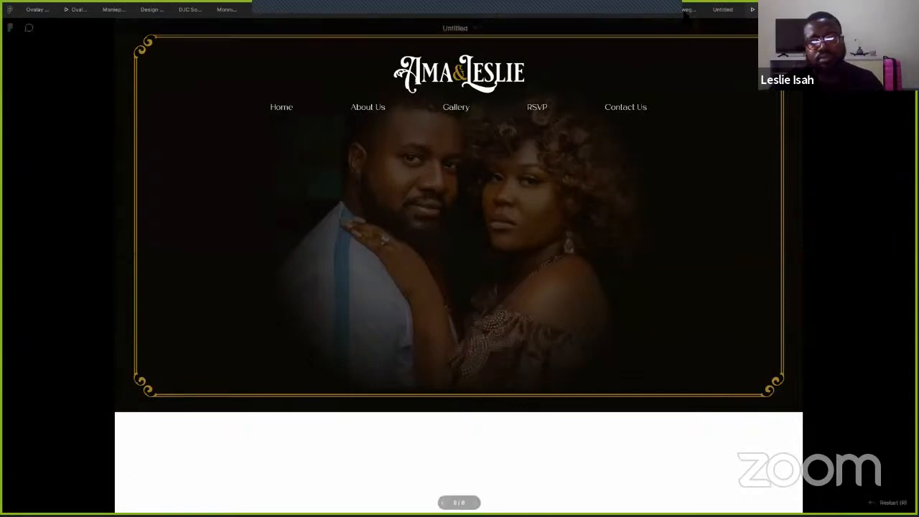
- Duplicate the Desktop - 2 frame to create Desktop - 3
key("Escape")
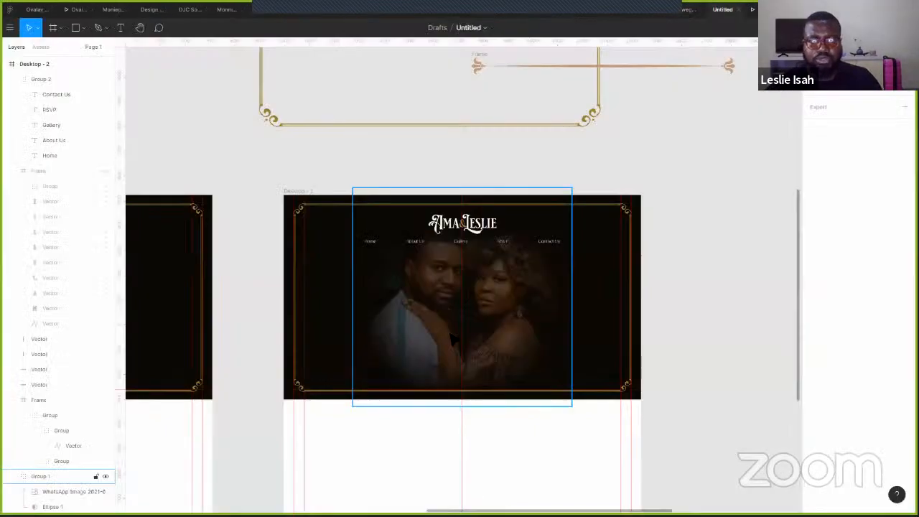
key("Escape")
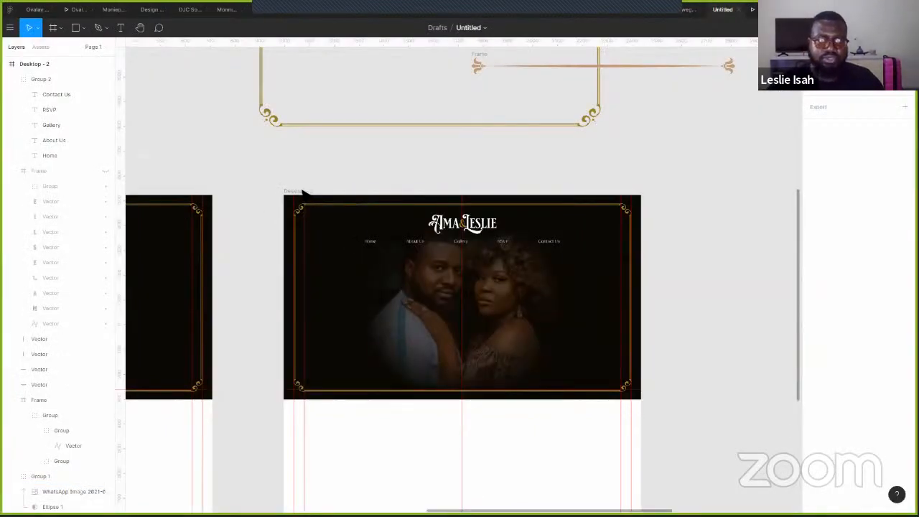
left_click(303, 192)
key("ctrl+d")
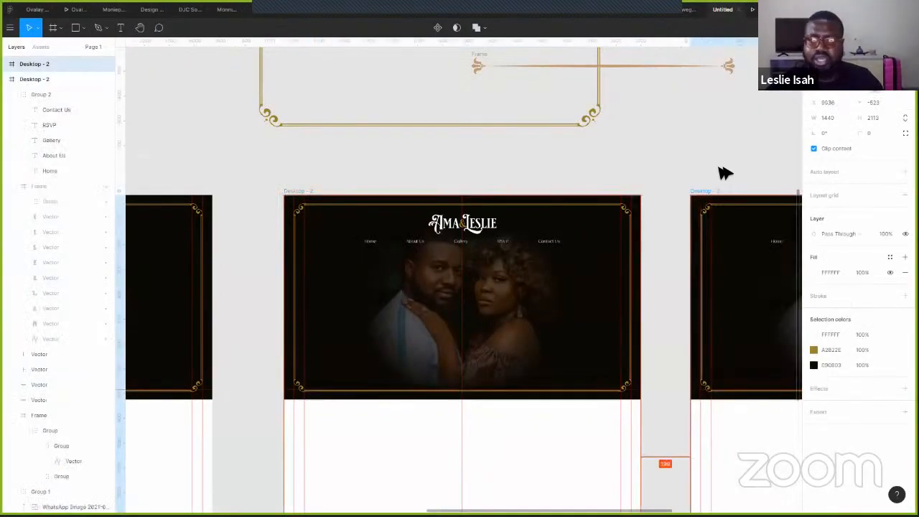
left_click_drag(722, 151, 433, 131)
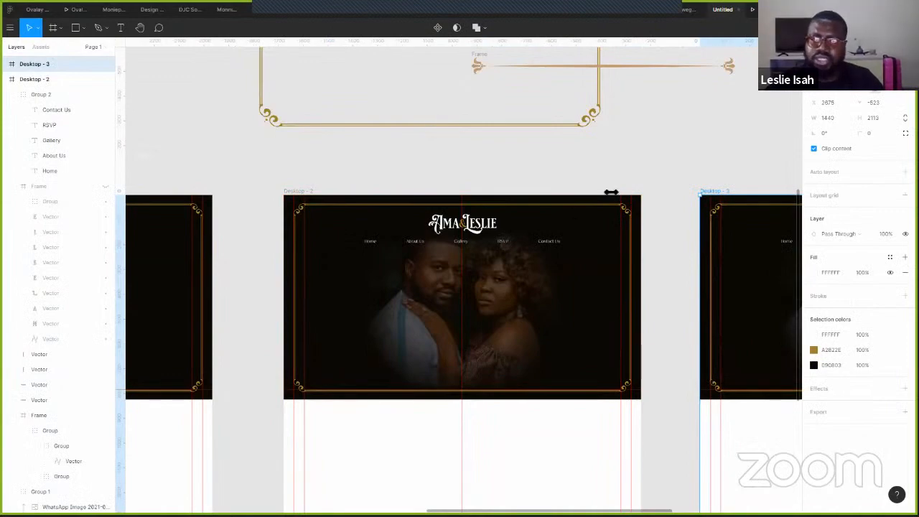
key("Escape")
scroll(577, 188, "down", 5)
- Shift the couple photo group in Desktop - 3 left to X 3
left_click(686, 154)
scroll(697, 160, "right", 3)
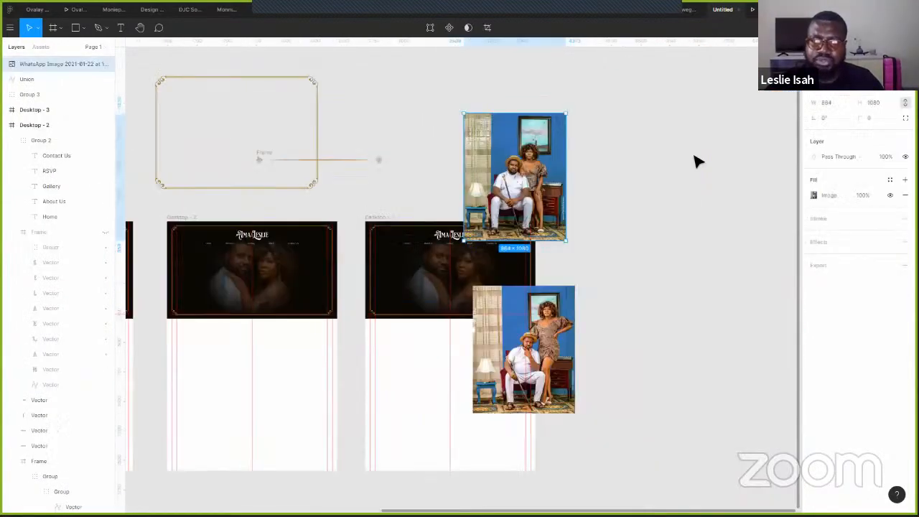
left_click_drag(514, 354, 675, 304)
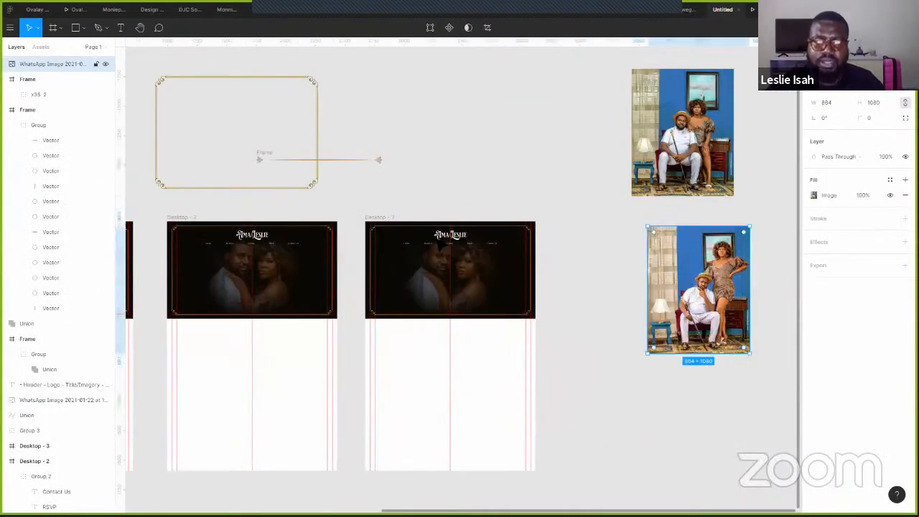
scroll(474, 277, "up", 3)
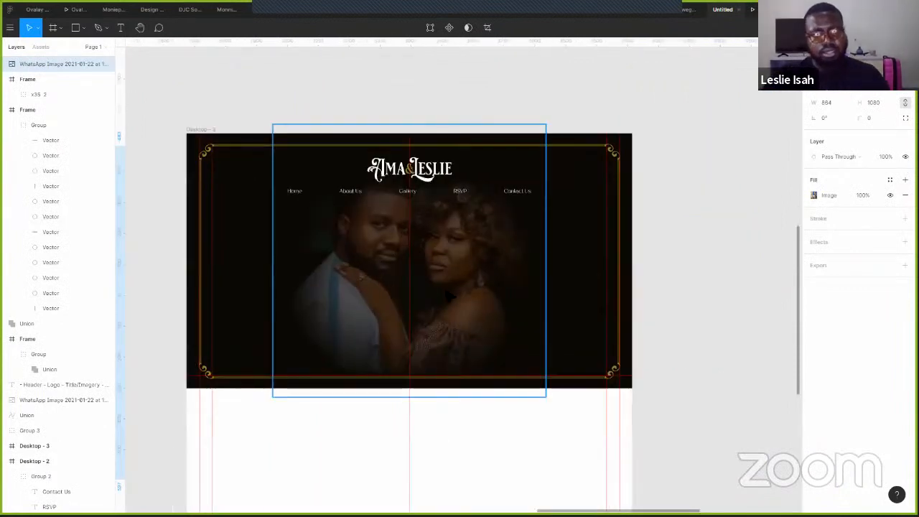
scroll(477, 279, "up", 1)
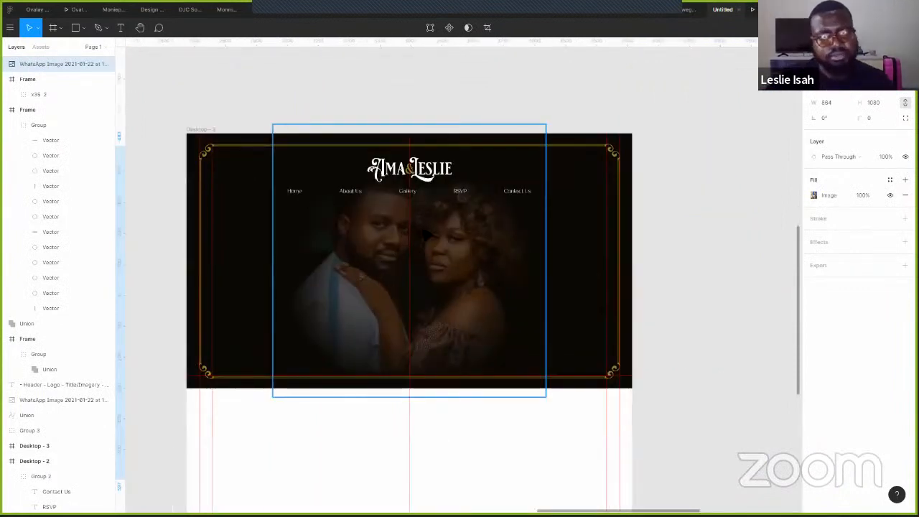
left_click(464, 195)
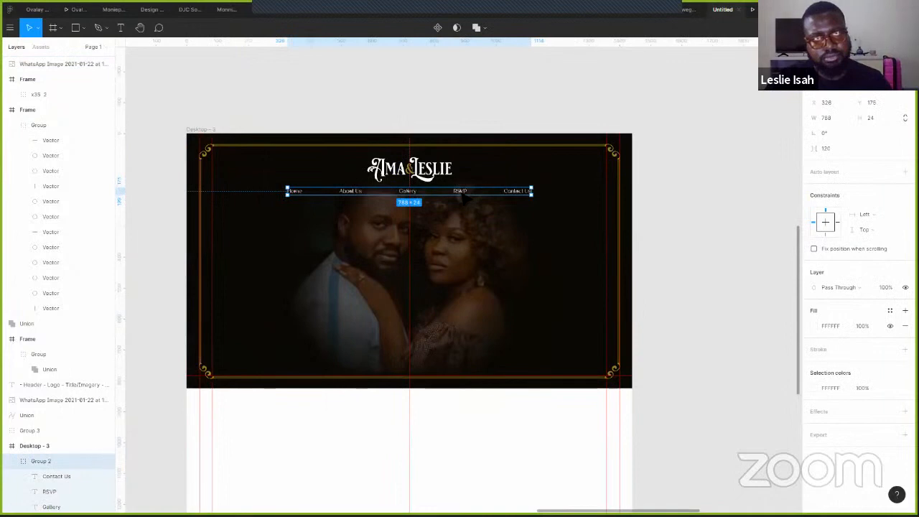
left_click(491, 287)
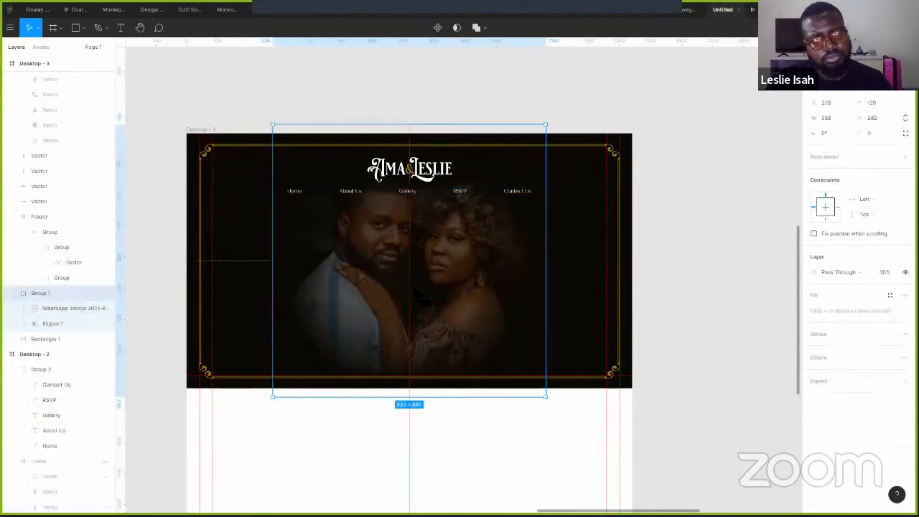
key("ctrl+z")
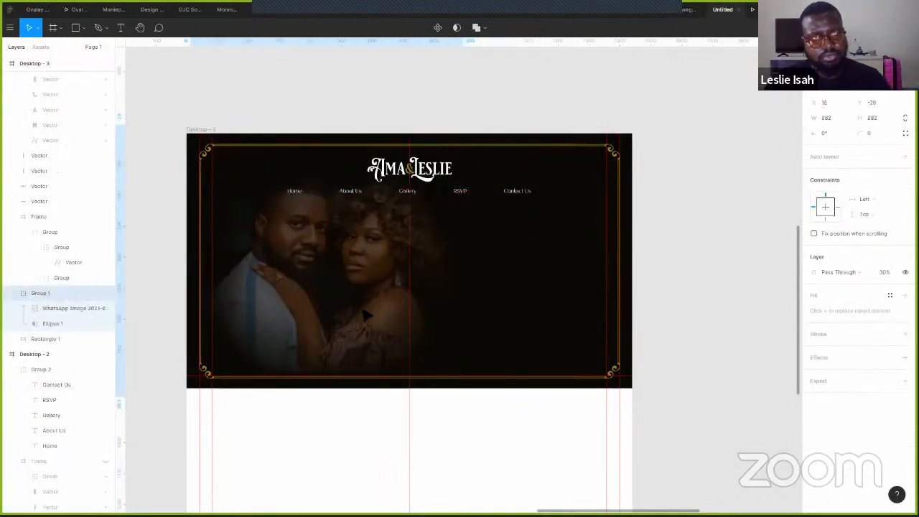
left_click(373, 305)
- Raise the couple photo to 100% opacity and nudge the Ama & Leslie wordmark right
key("0")
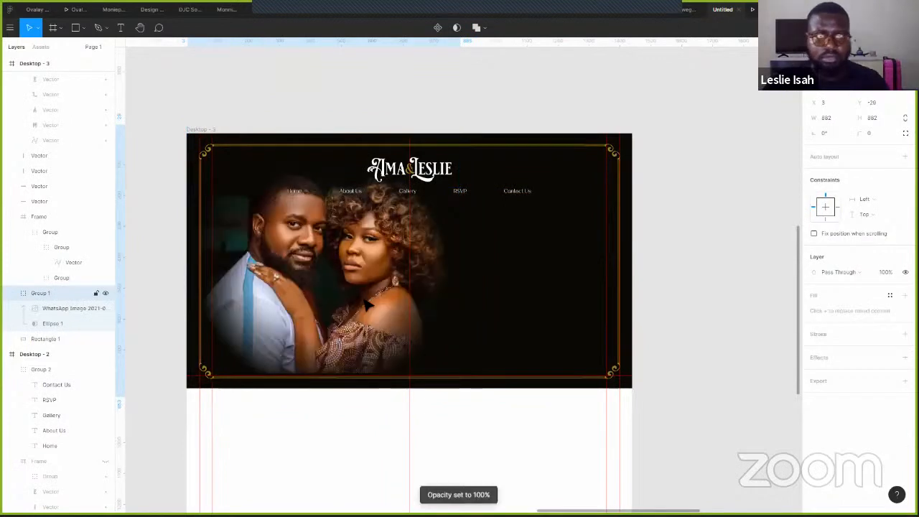
left_click(57, 216)
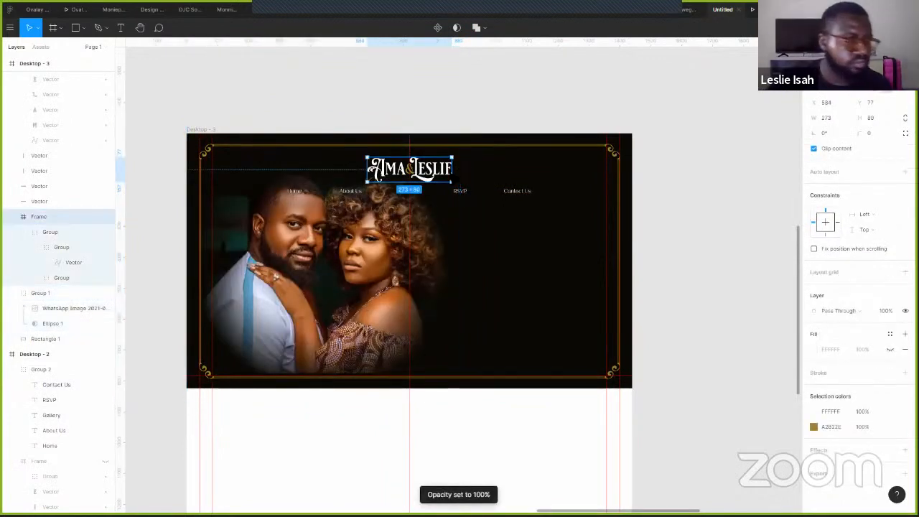
left_click_drag(410, 168, 453, 168)
- Move the nav links out above the hero and enlarge the wordmark to 478×140 beside the photo
left_click(463, 216)
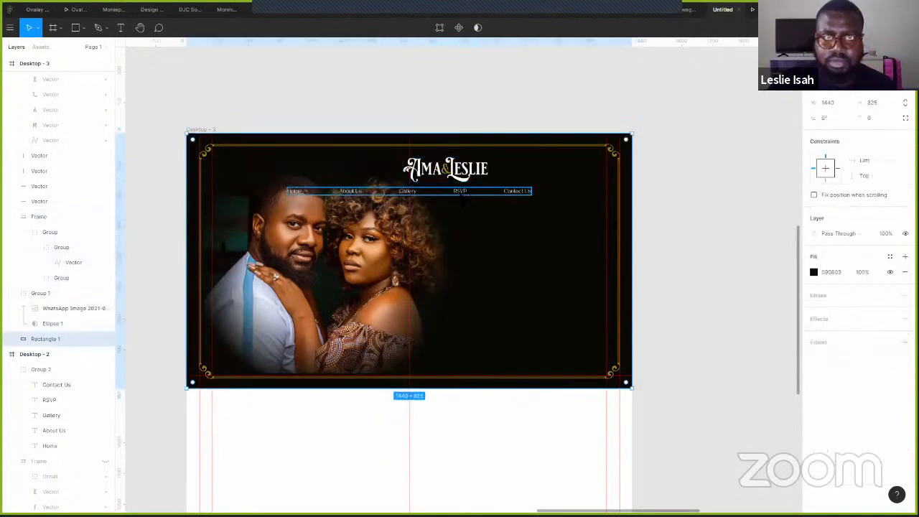
left_click(459, 191)
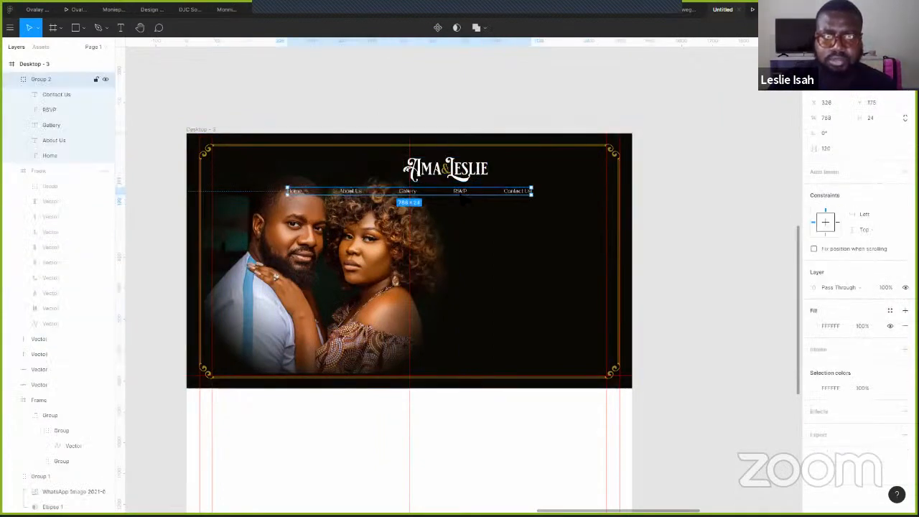
left_click_drag(463, 199, 513, 358)
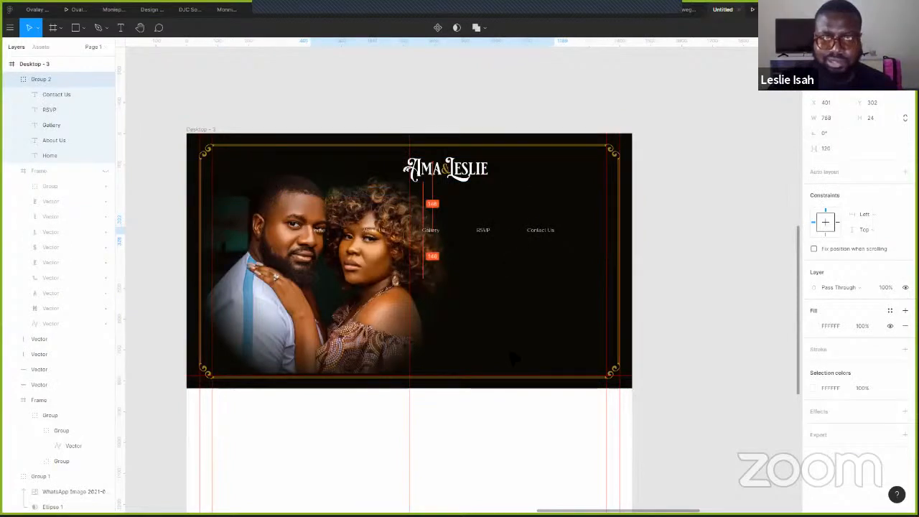
left_click_drag(485, 237, 485, 363)
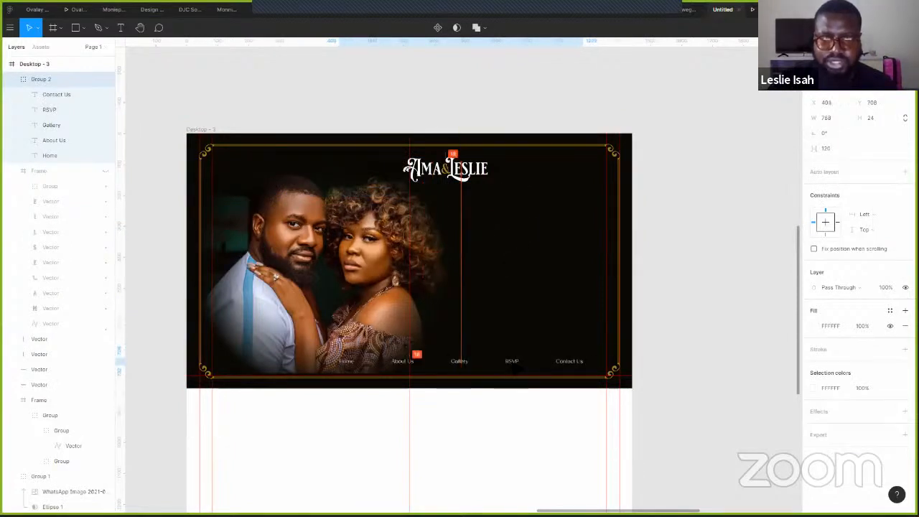
left_click_drag(553, 112, 459, 75)
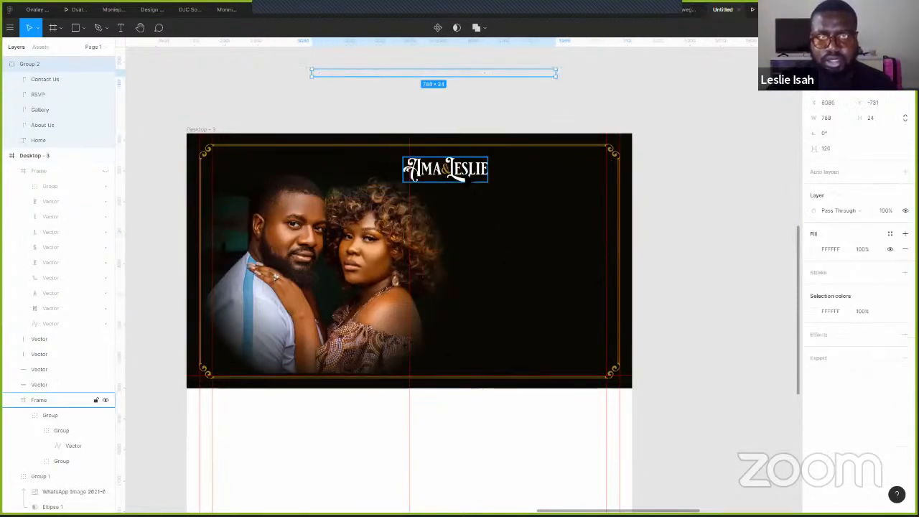
left_click_drag(471, 176, 607, 229)
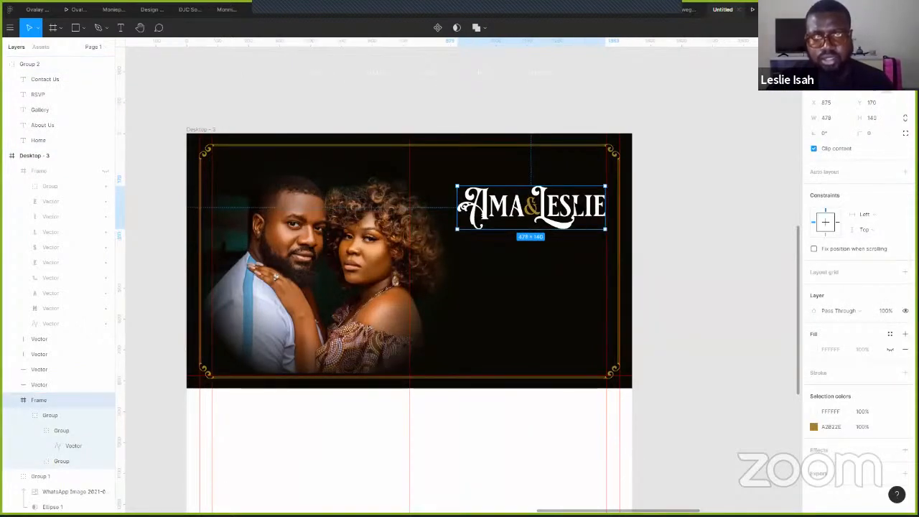
left_click_drag(545, 208, 573, 260)
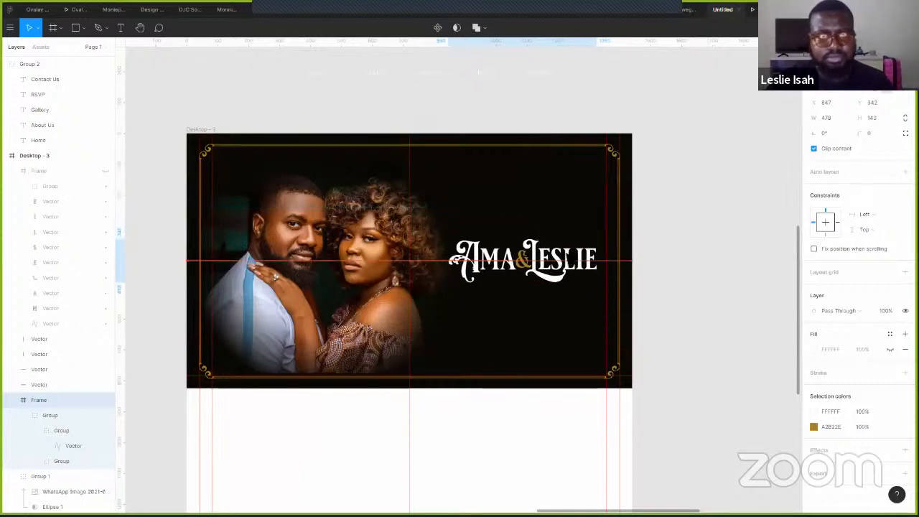
- Drag the Ama & Leslie wordmark out of Desktop - 3 onto the canvas above the frame
scroll(351, 251, "up", 5)
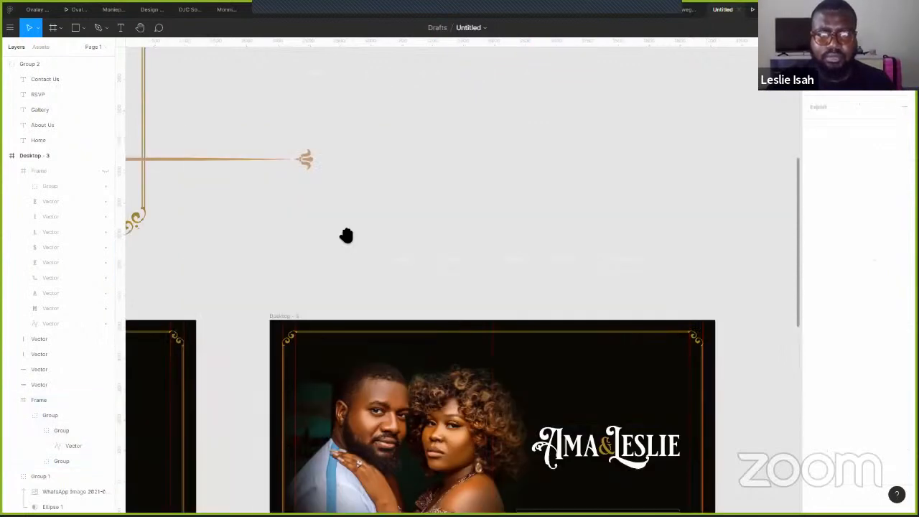
scroll(503, 154, "left", 7)
scroll(534, 155, "left", 5)
scroll(565, 168, "left", 4)
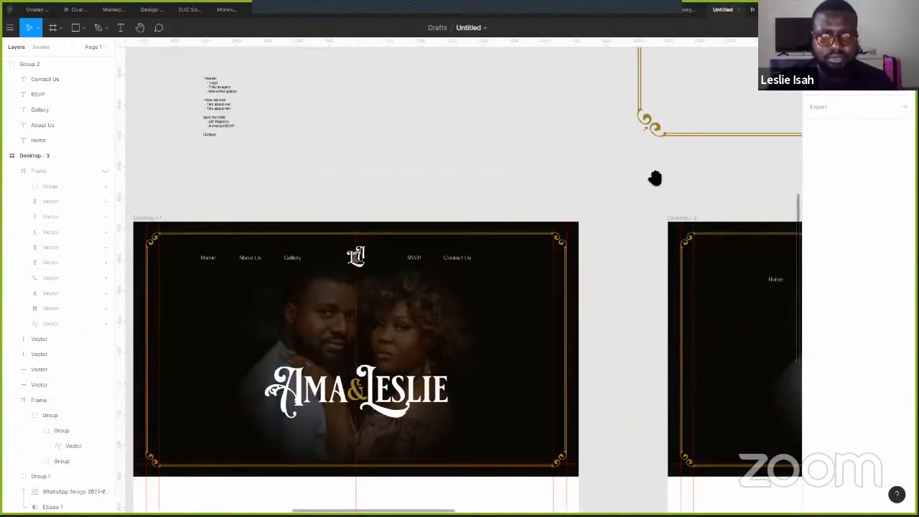
scroll(606, 171, "right", 6)
scroll(626, 169, "down", 5)
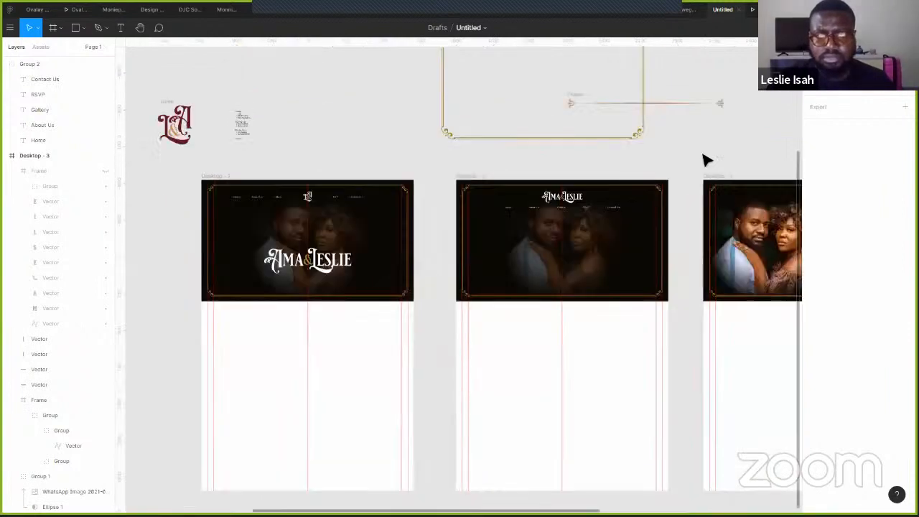
scroll(380, 208, "down", 2)
scroll(646, 322, "right", 10)
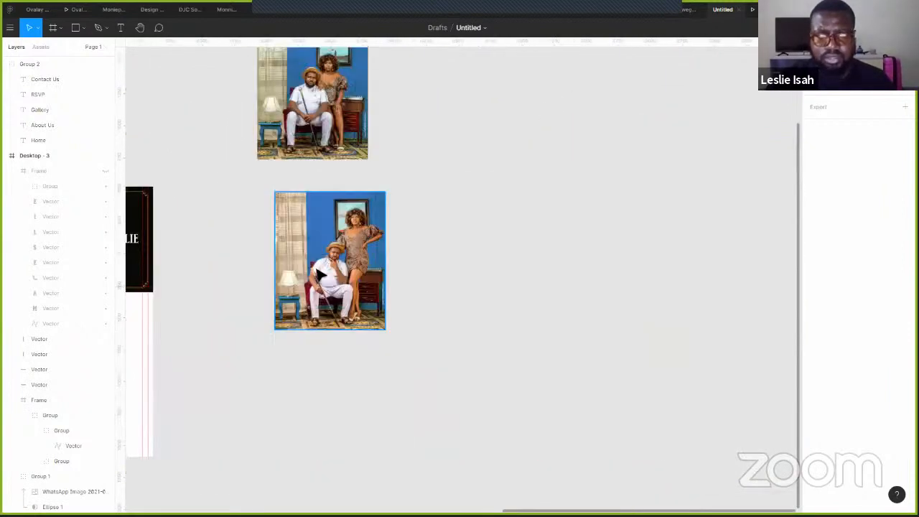
scroll(646, 321, "down", 3)
scroll(647, 322, "left", 8)
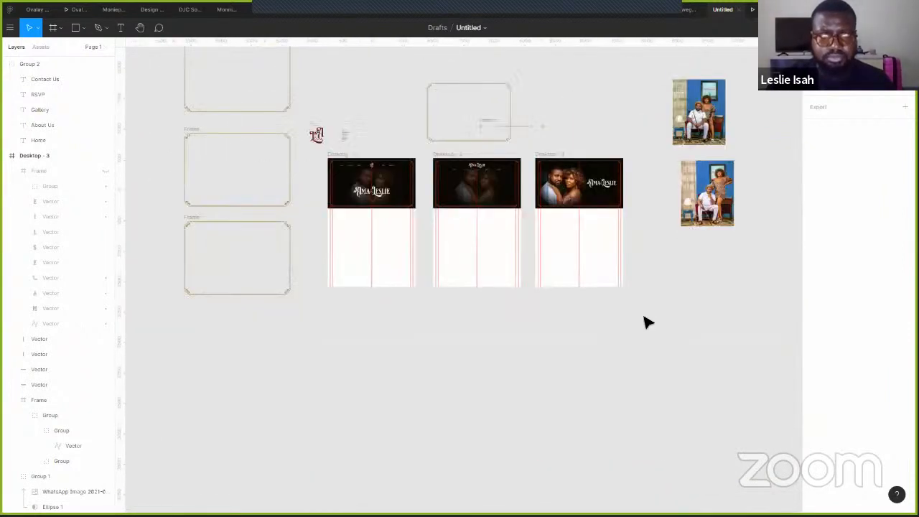
scroll(550, 215, "up", 5)
scroll(538, 283, "up", 3)
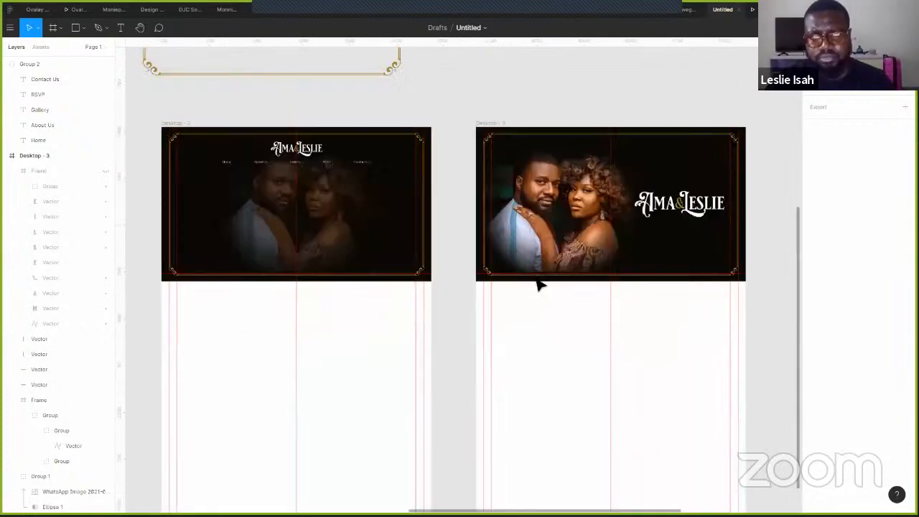
scroll(607, 230, "up", 3)
scroll(609, 228, "up", 1)
left_click(692, 237)
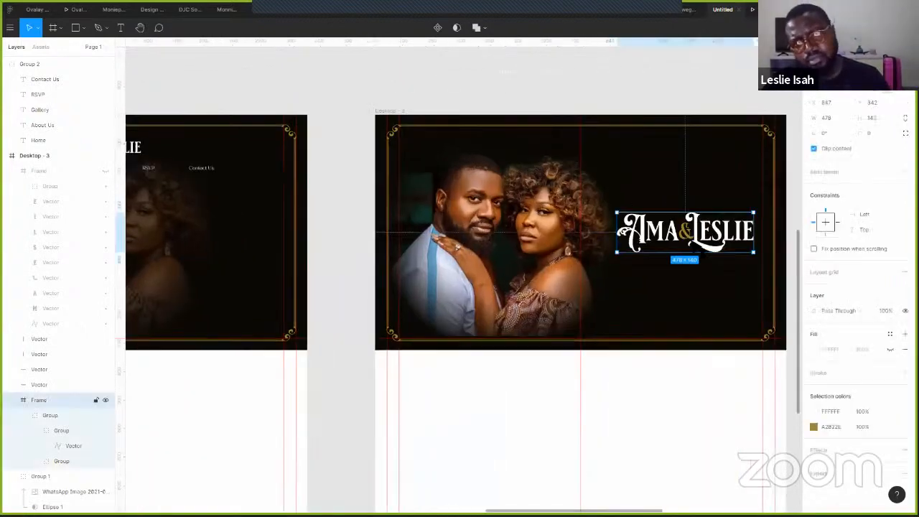
left_click_drag(694, 224, 455, 299)
left_click_drag(508, 89, 506, 131)
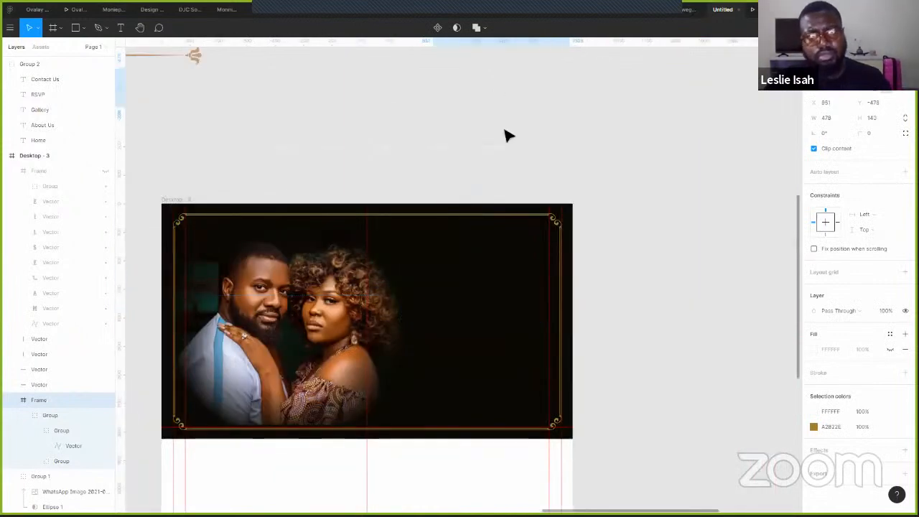
left_click(607, 158)
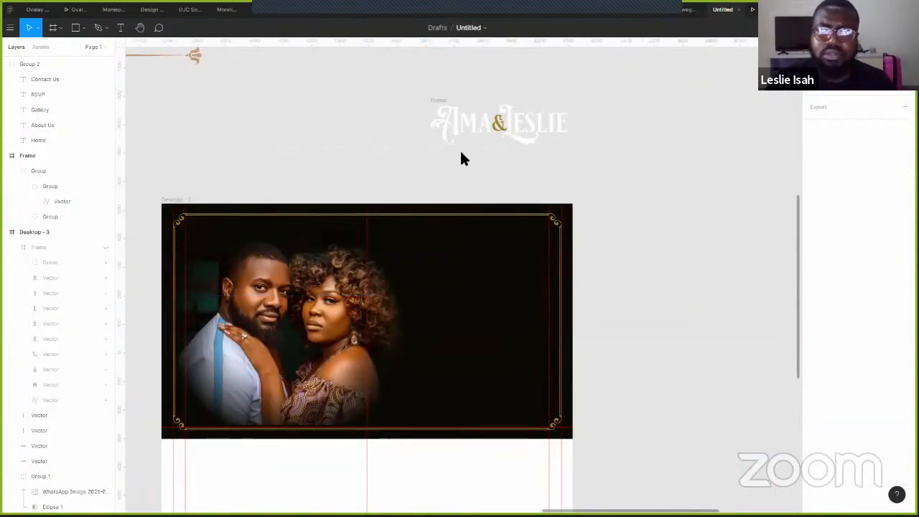
key("super+Tab")
- Switch to Illustrator's Baseline [Recovered].ai file and zoom to the AMA weds LESLIE logo
key("Return")
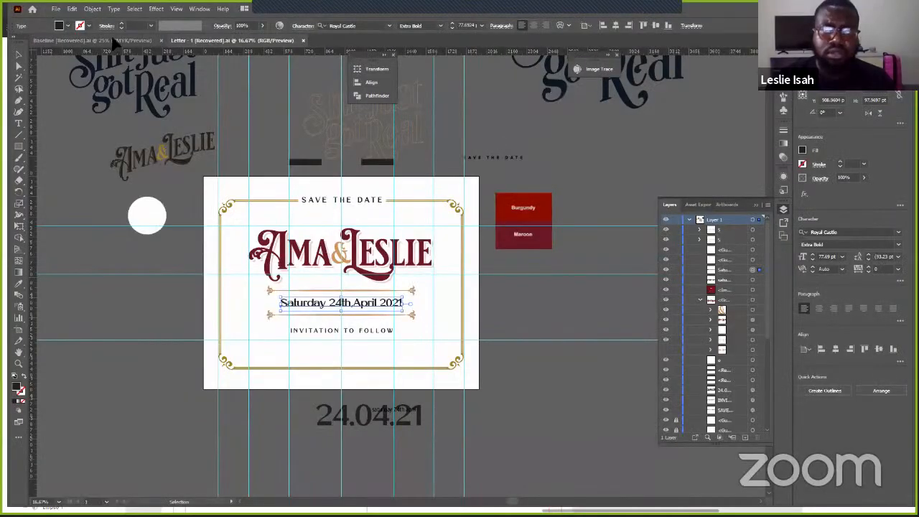
key("ctrl+Tab")
left_click_drag(495, 401, 160, 282)
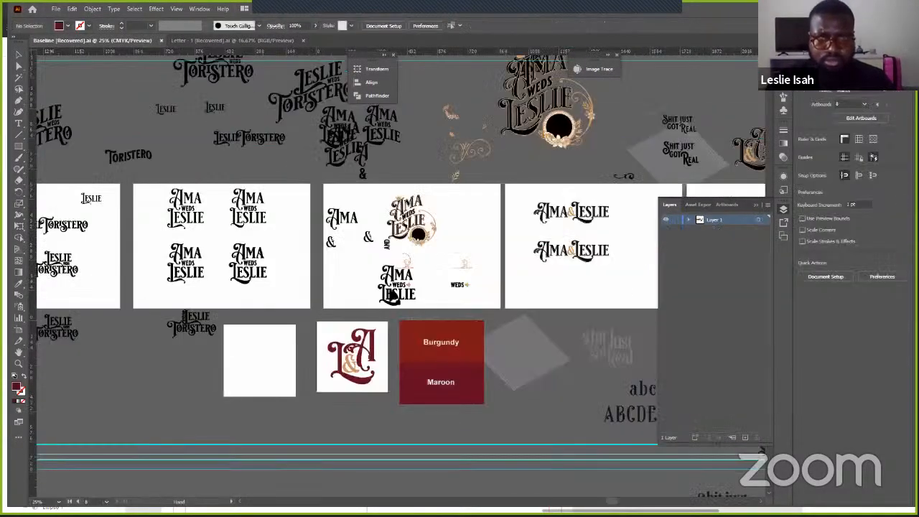
left_click_drag(388, 277, 400, 278)
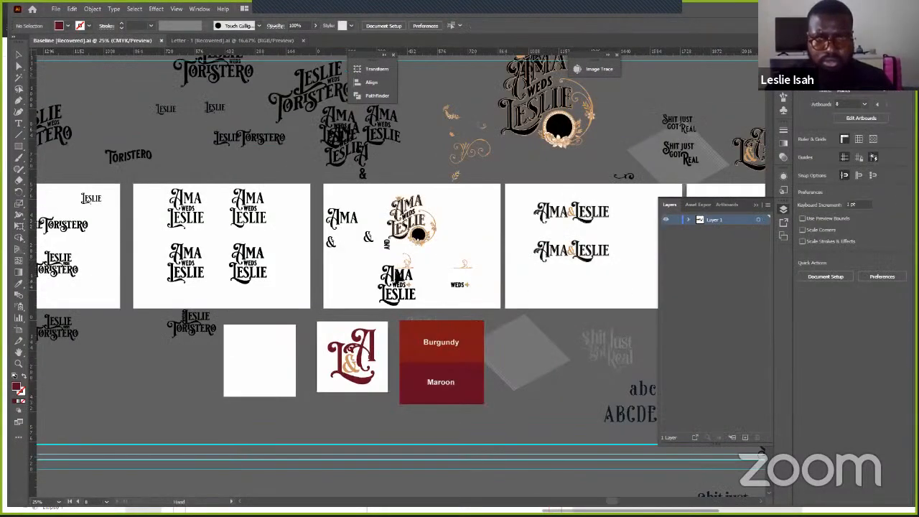
scroll(420, 275, "up", 6)
scroll(453, 301, "down", 6)
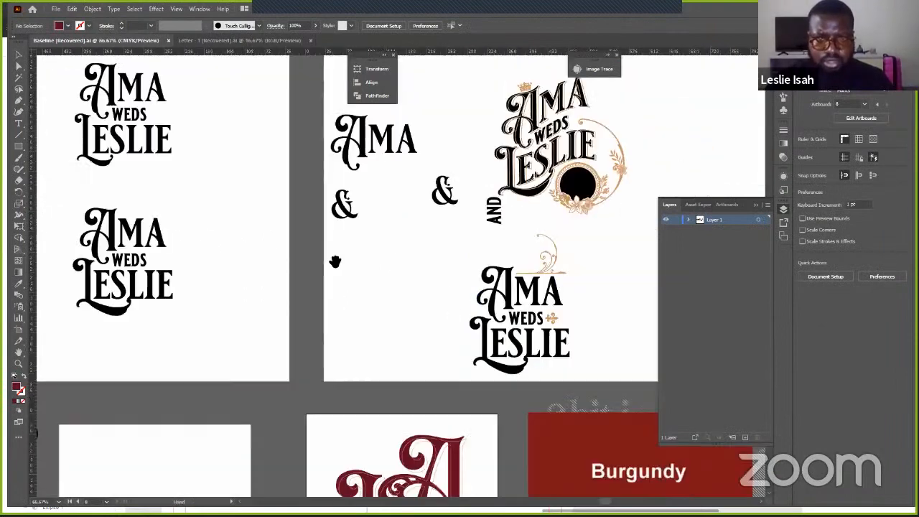
scroll(361, 262, "up", 3)
- Select the whole stacked AMA weds LESLIE logo with the Direct Selection tool (A)
left_click(370, 254)
mouse_move(314, 236)
left_mouse_down()
mouse_move(391, 322)
mouse_move(391, 337)
left_mouse_up()
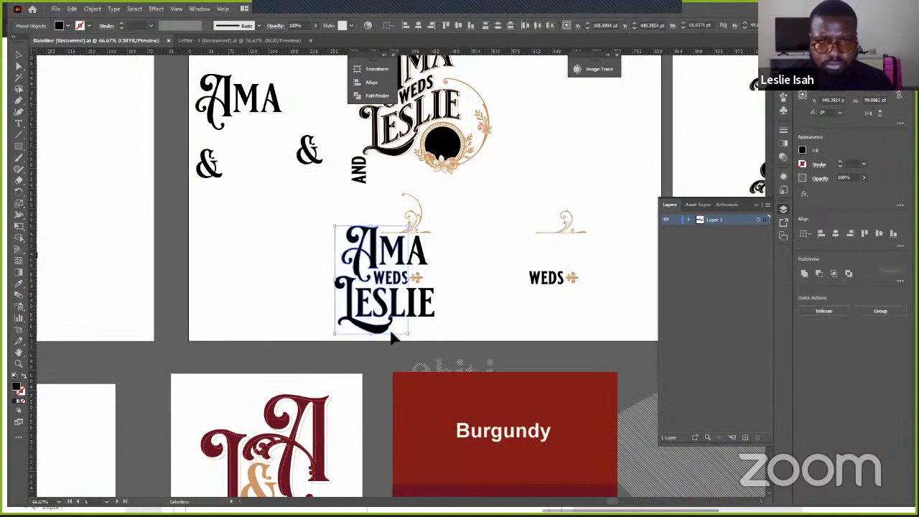
left_click(419, 308, "shift")
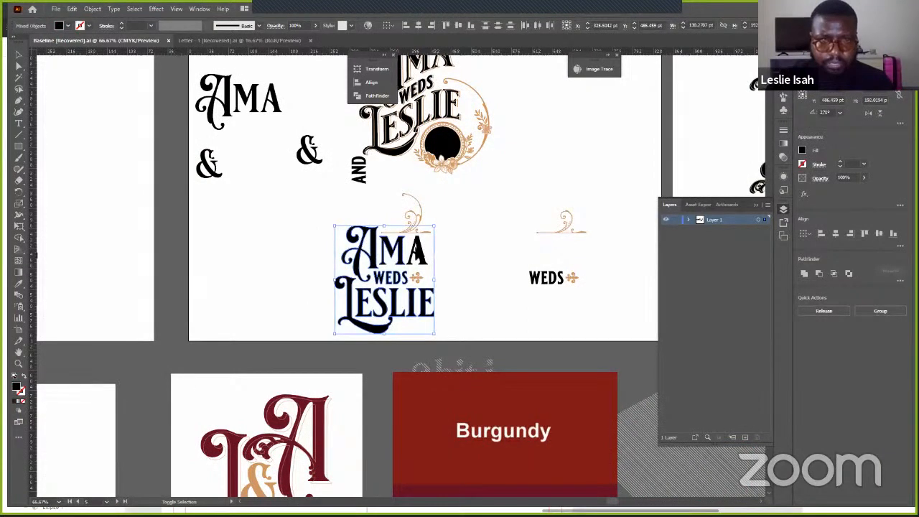
key("a")
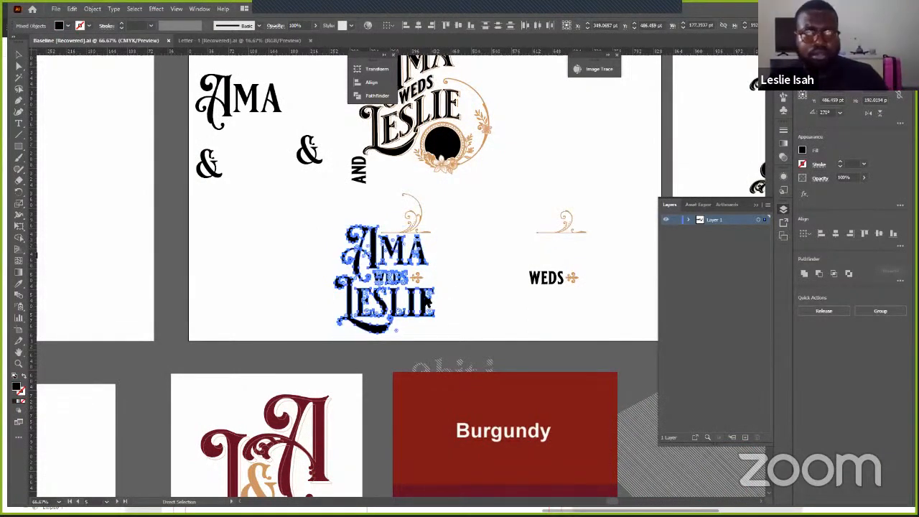
key("alt+Tab")
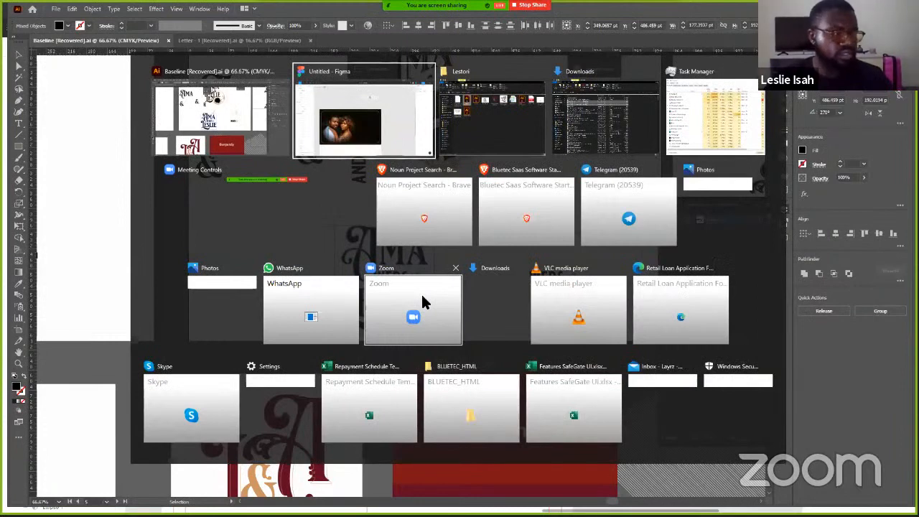
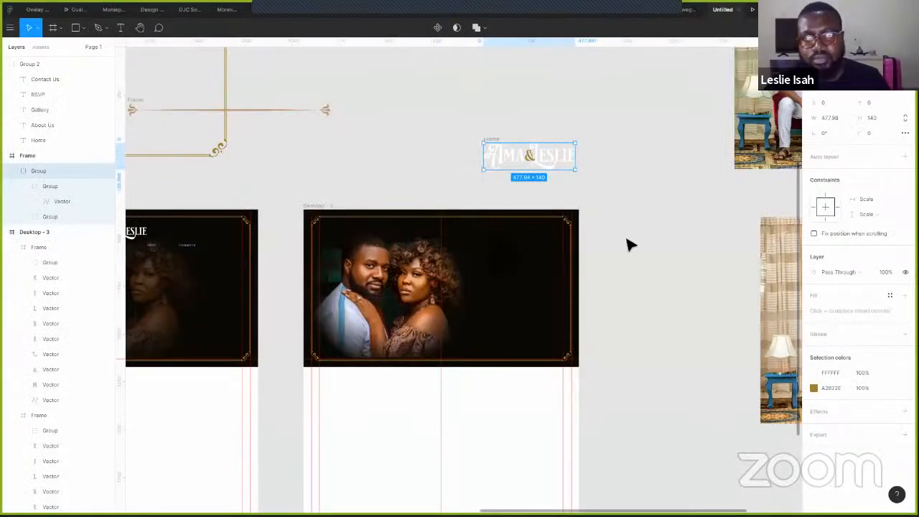
- Paste the AMA weds LESLIE logo frame into the Desktop - 3 hero
left_click(626, 244)
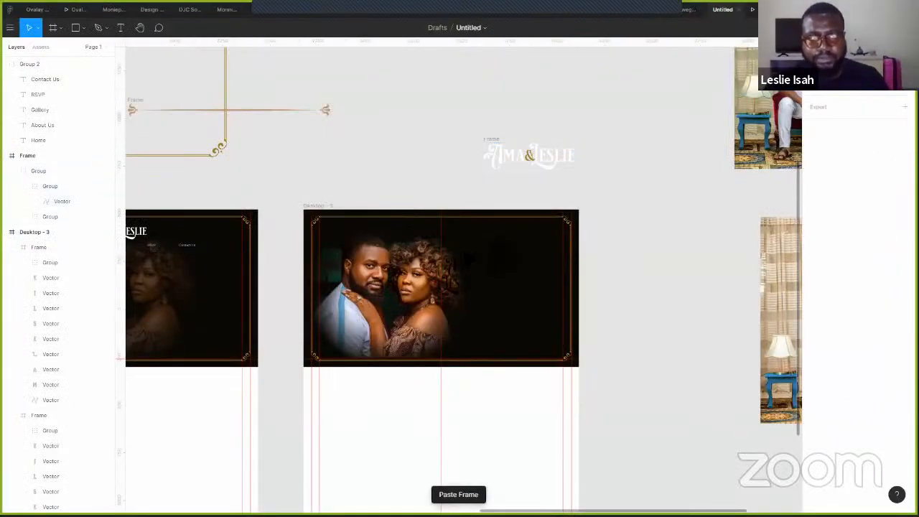
key("ctrl+z")
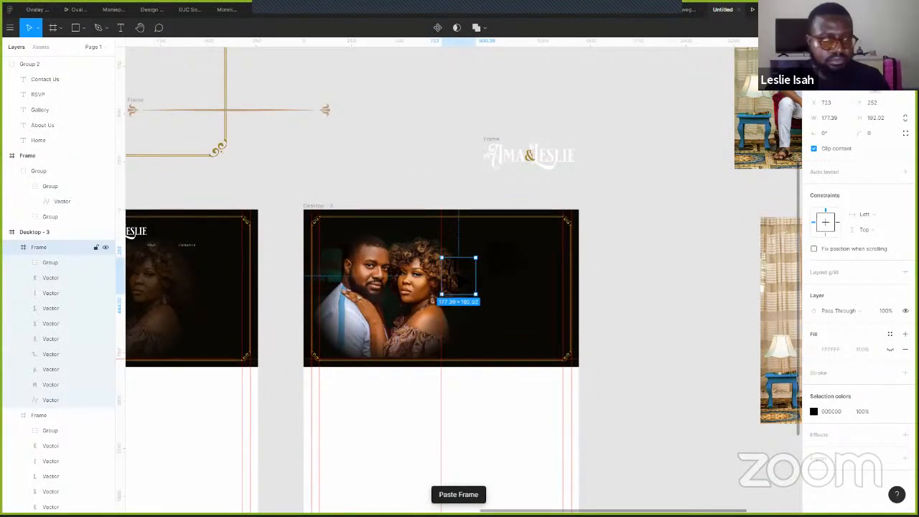
key("Escape")
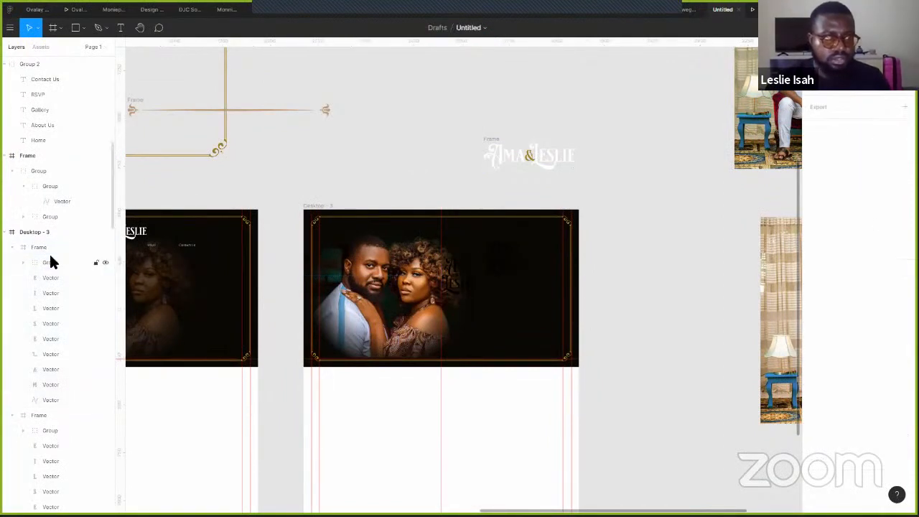
key("ctrl+z")
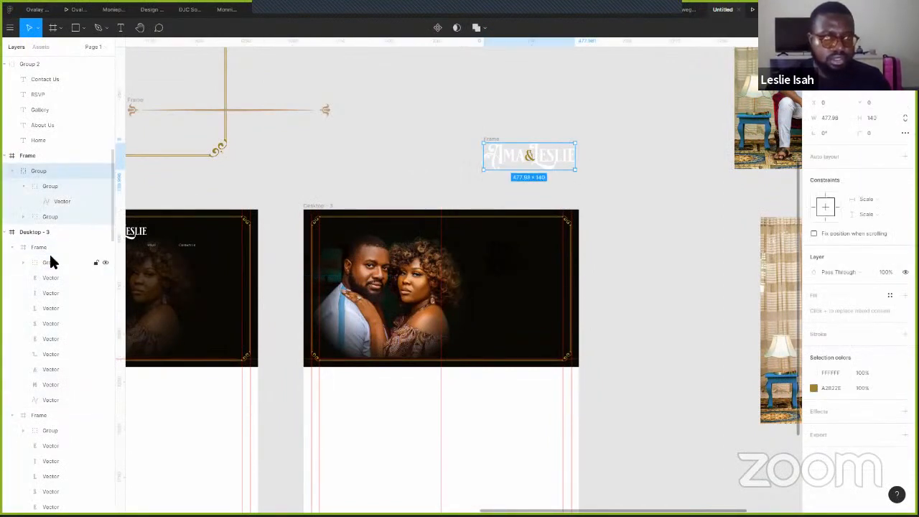
left_click(43, 247)
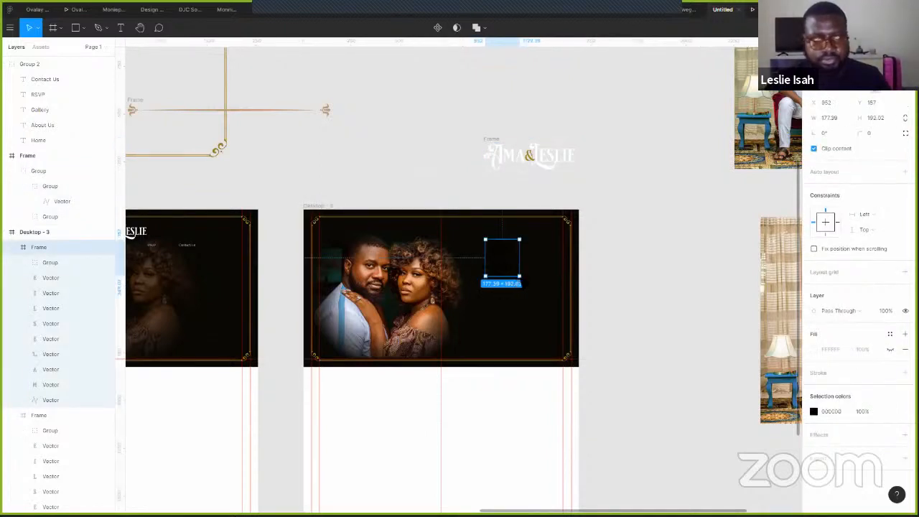
- Delete the two extra hidden frame layers left over from the paste
left_click(50, 416)
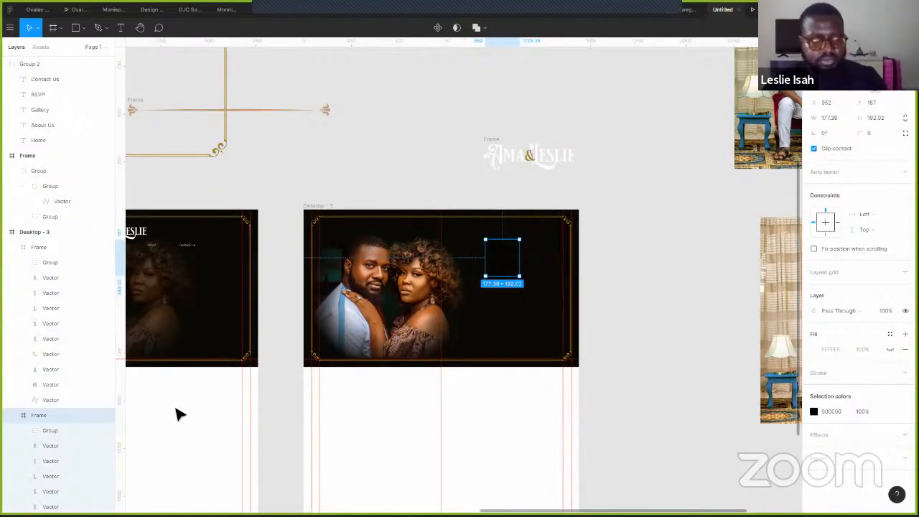
key("Delete")
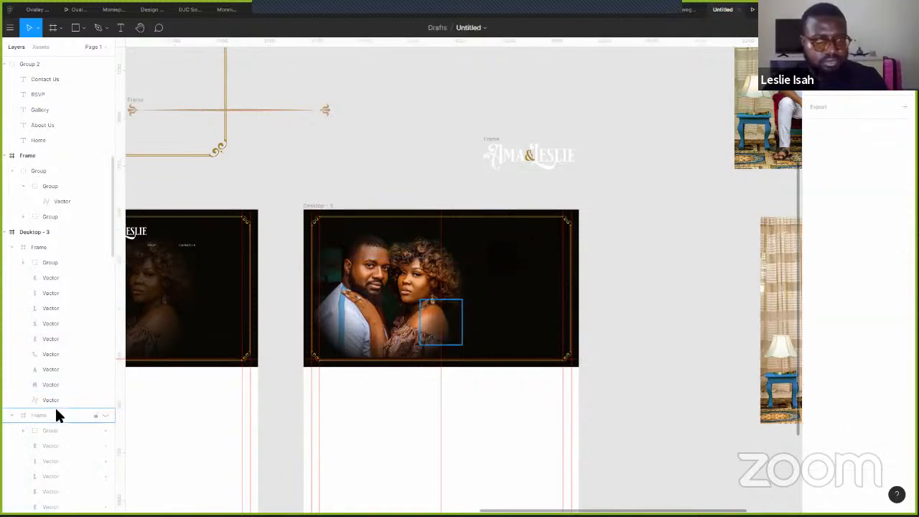
left_click(58, 416)
key("Delete")
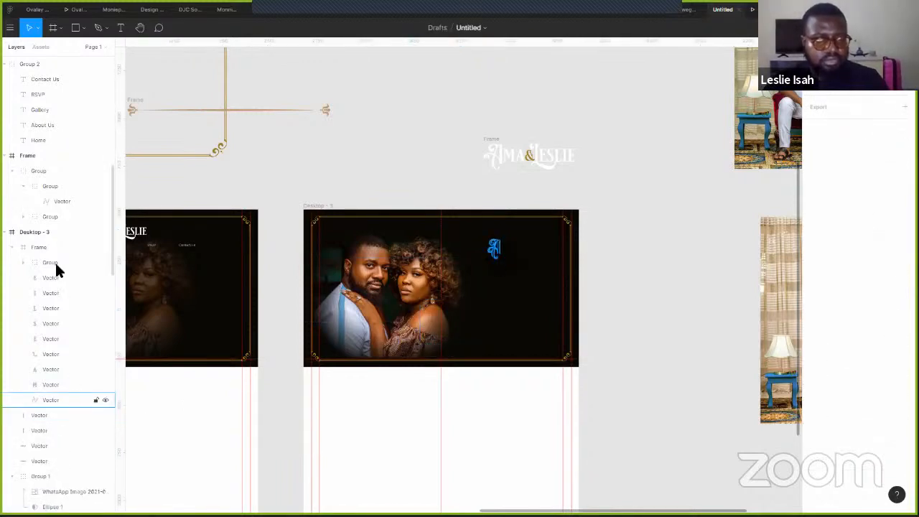
- Scale the logo frame up to 345×373 and give it a white FFFFFF fill
left_click(53, 250)
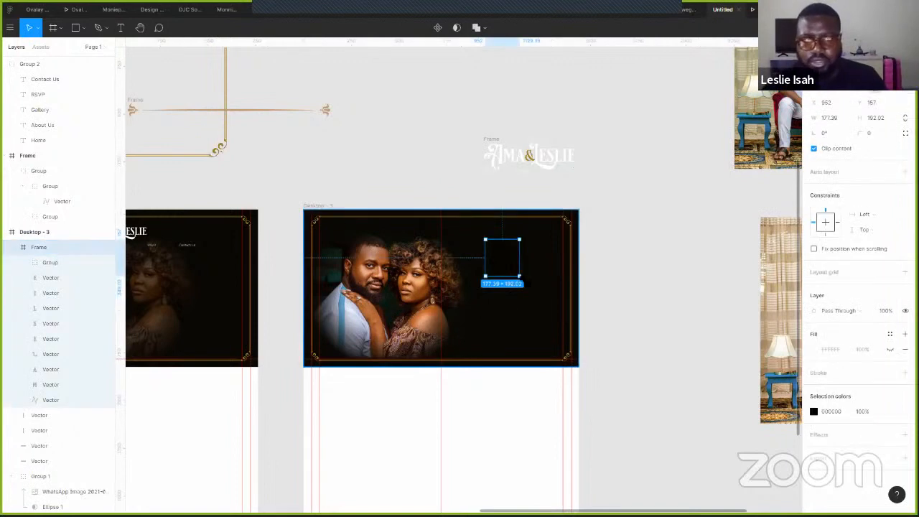
left_click_drag(520, 277, 551, 311)
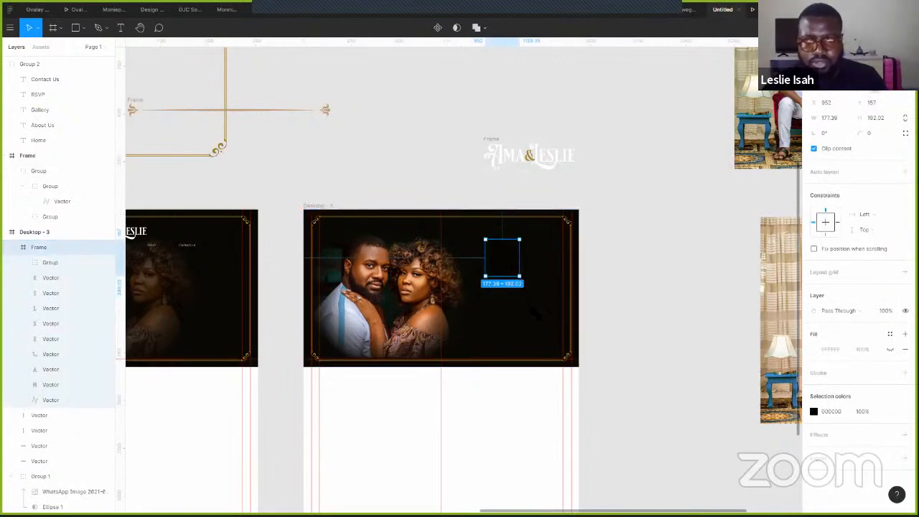
left_click(814, 411)
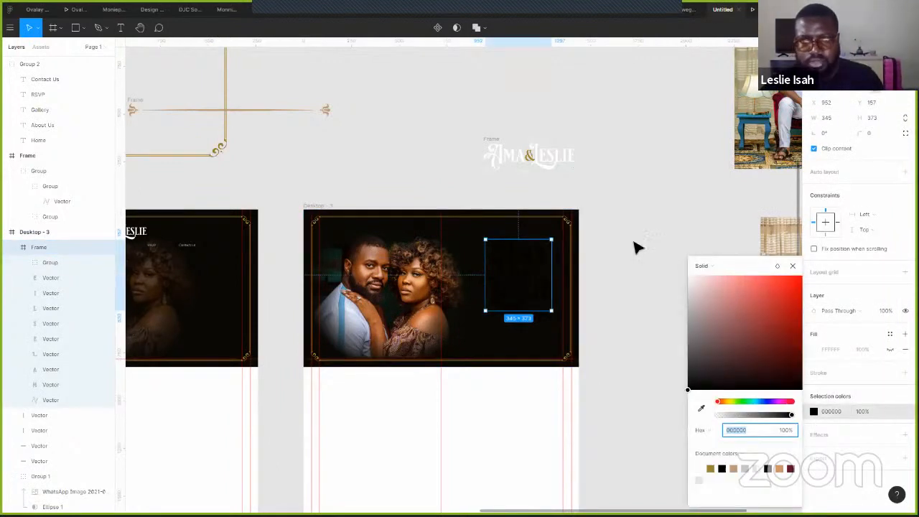
type("ffffff")
key("Return")
left_click(658, 234)
scroll(658, 234, "down", 1)
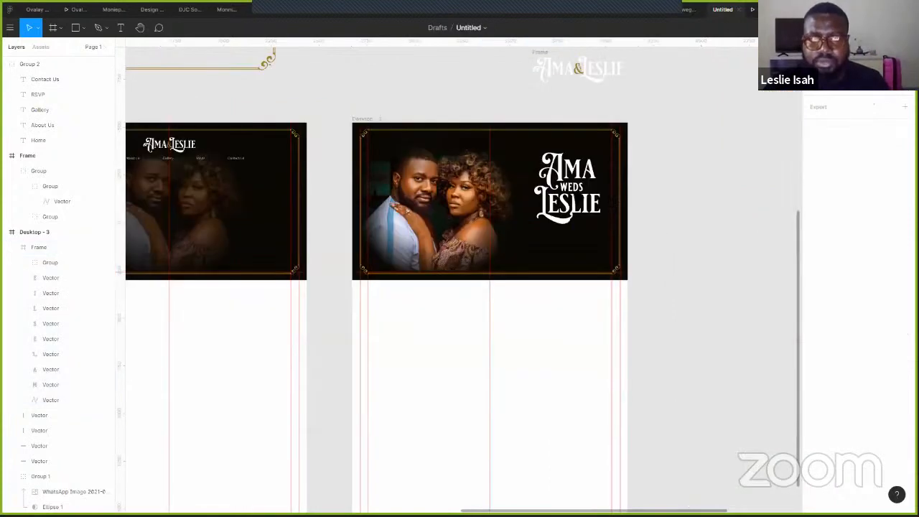
- Move the Ama weds Leslie logo to the left side of the hero
left_click(560, 201)
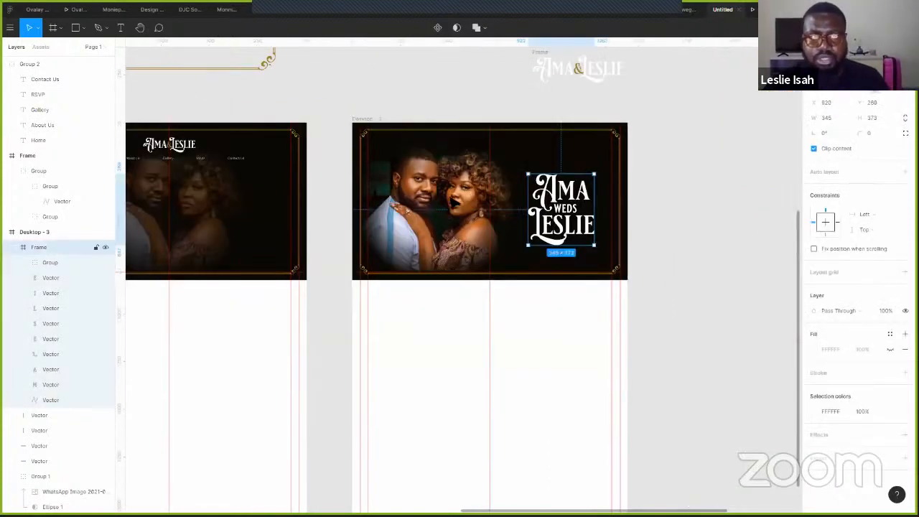
left_click(437, 201, "shift")
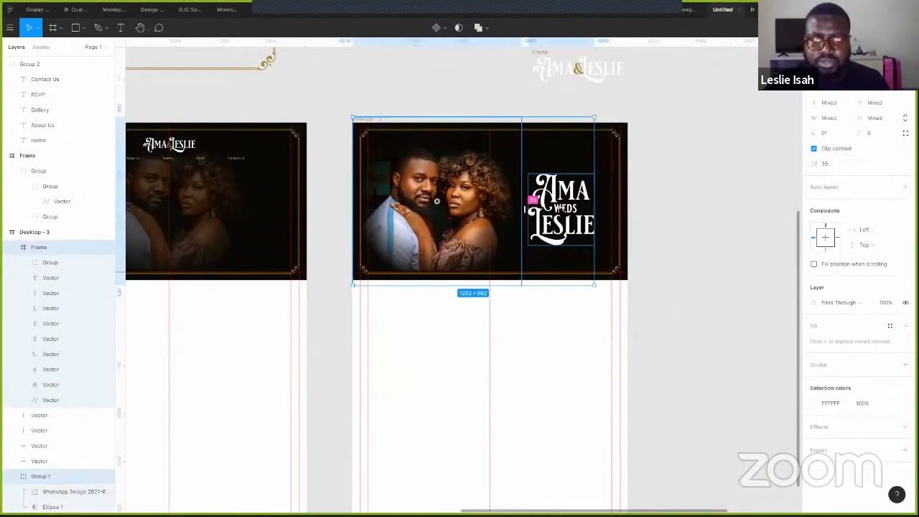
left_click_drag(562, 210, 453, 207)
left_click_drag(562, 209, 457, 210)
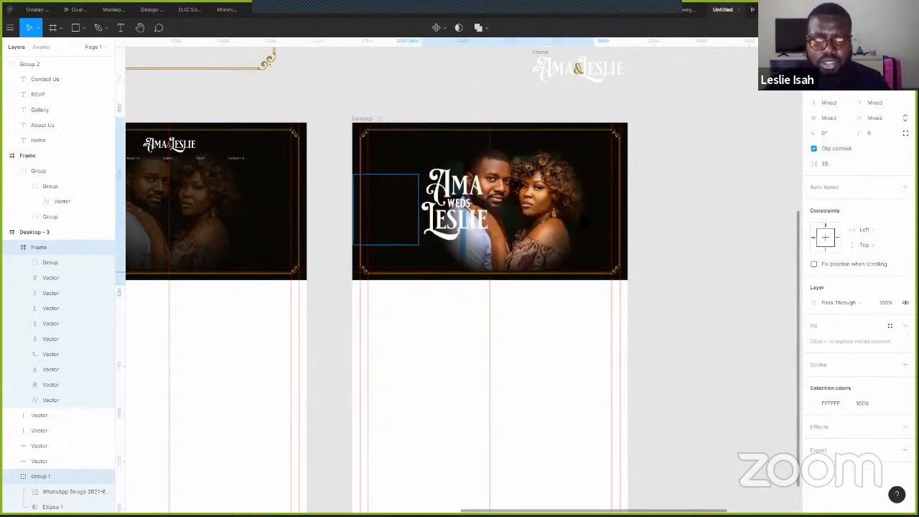
- Shift the couple photo right and slightly down, nudging the logo a little right
left_click(502, 239)
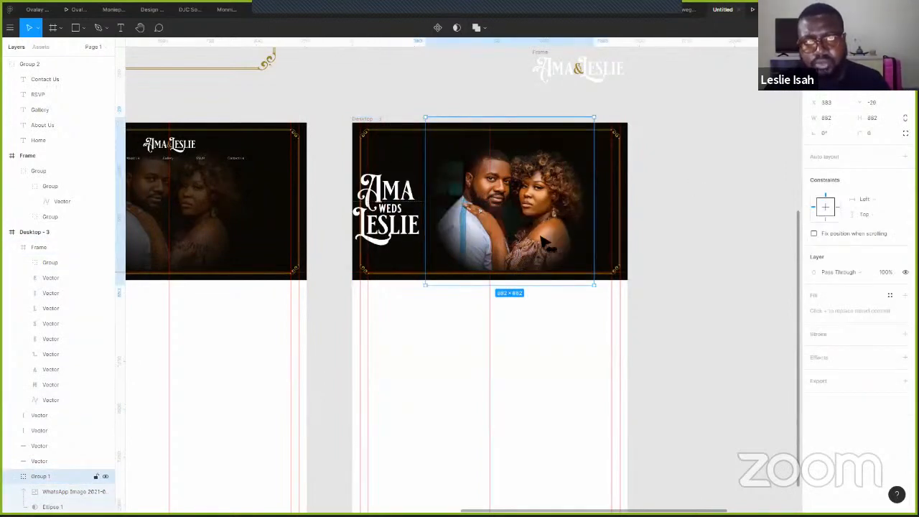
left_click_drag(501, 238, 549, 243)
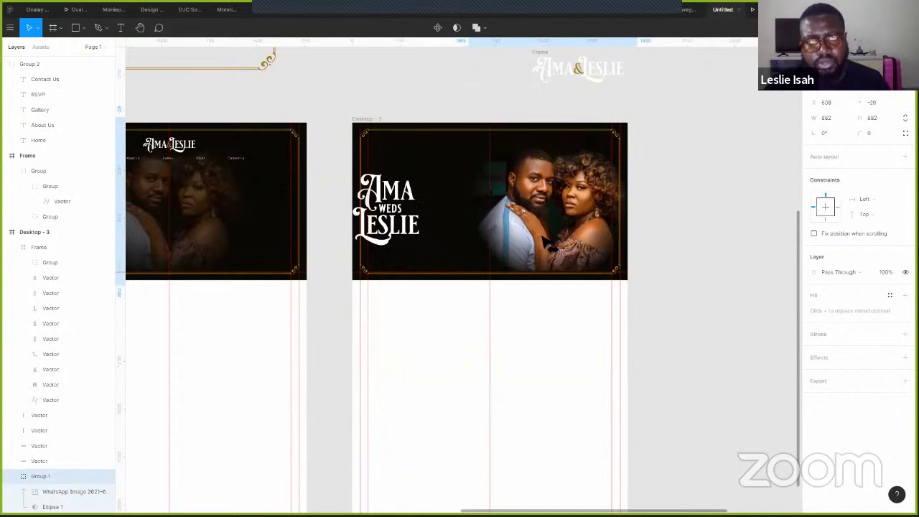
left_click(418, 232)
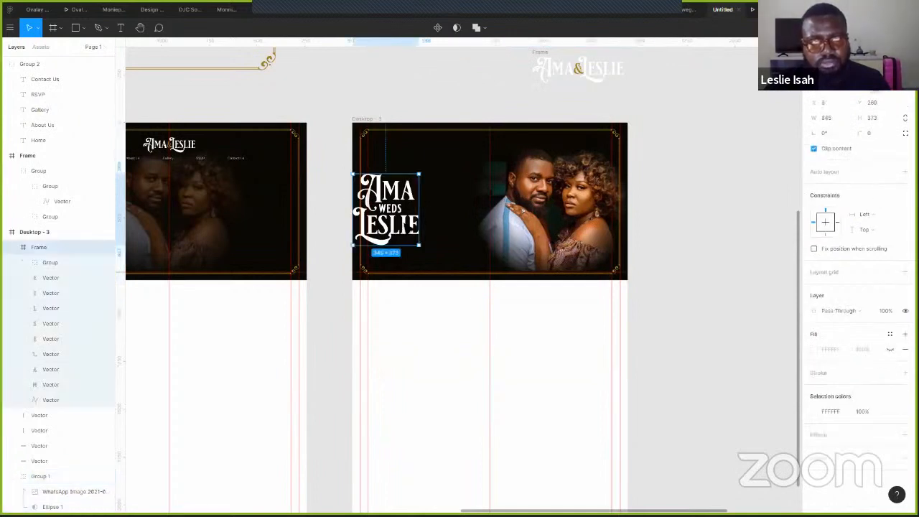
mouse_move(418, 231)
left_mouse_down()
mouse_move(452, 231)
mouse_move(422, 228)
left_mouse_up()
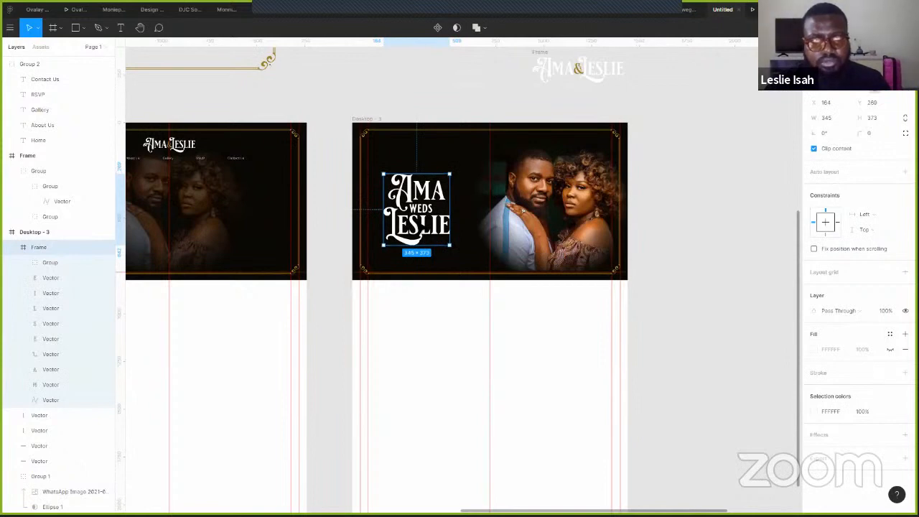
left_click(574, 208)
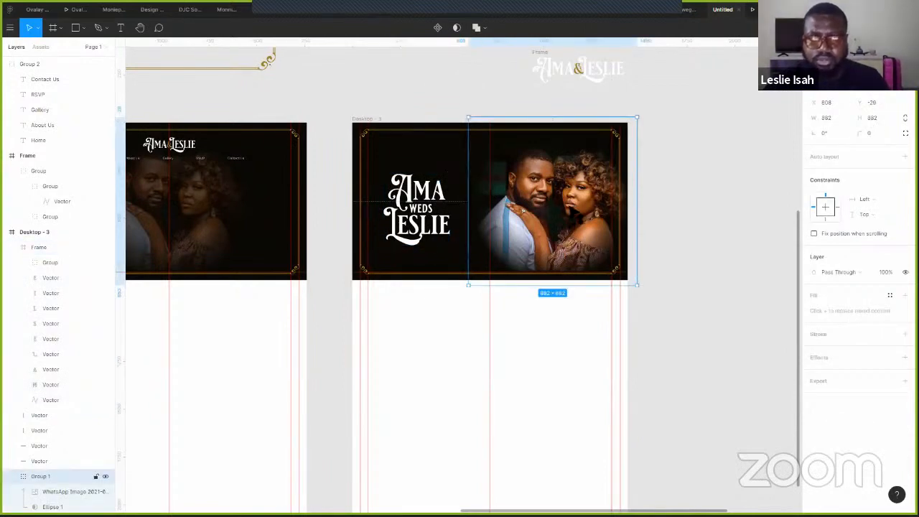
left_click_drag(575, 208, 575, 215)
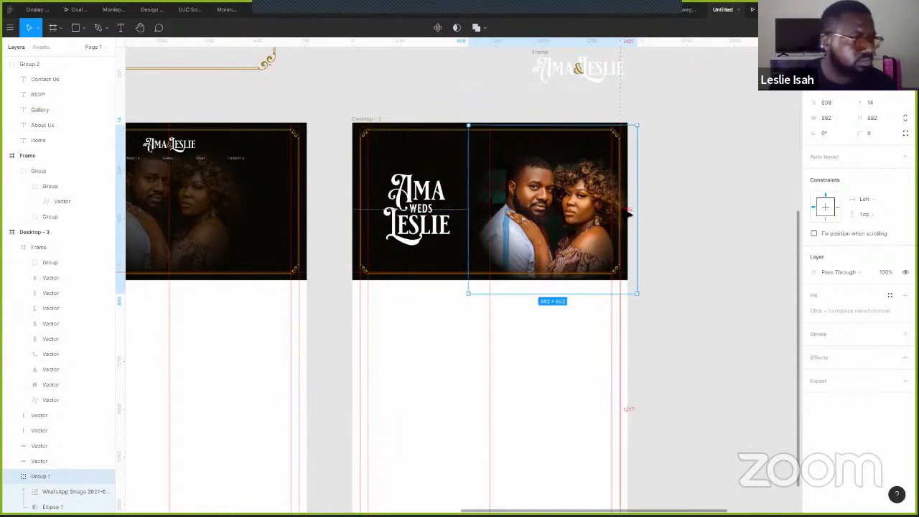
left_click(714, 207)
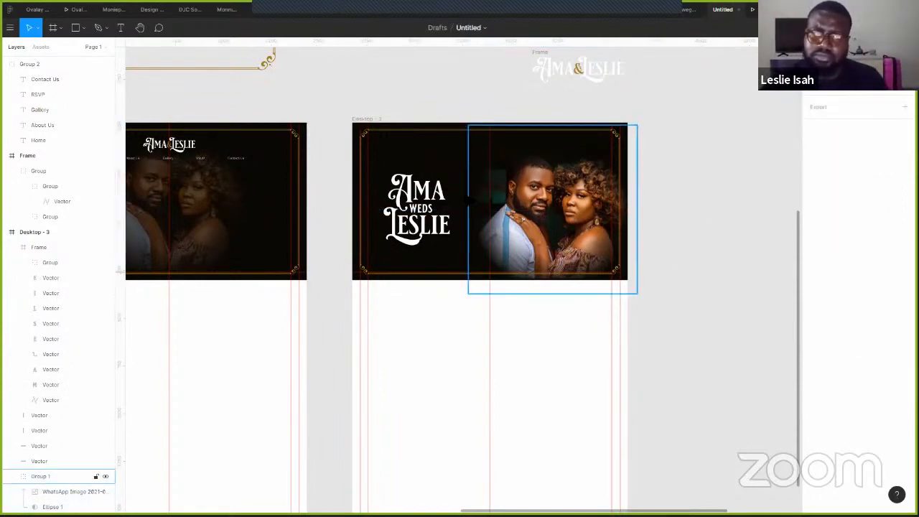
scroll(467, 195, "up", 4)
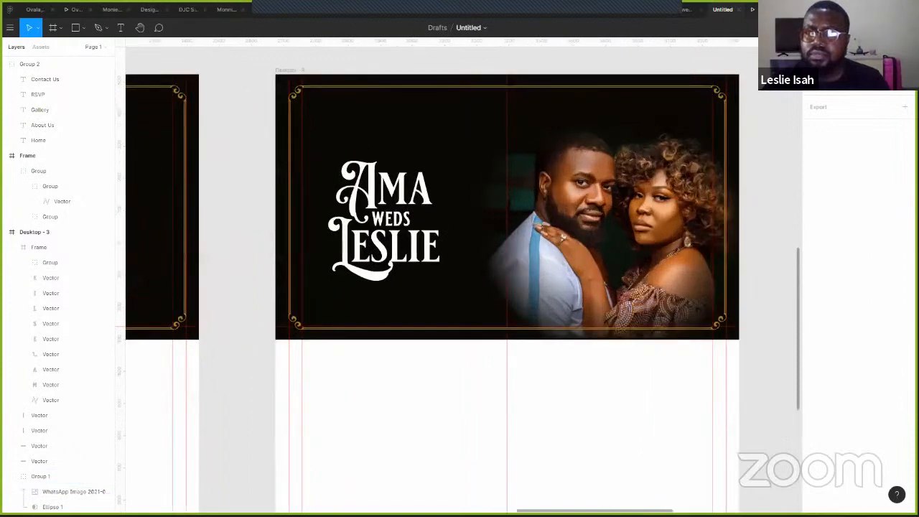
left_click(752, 10)
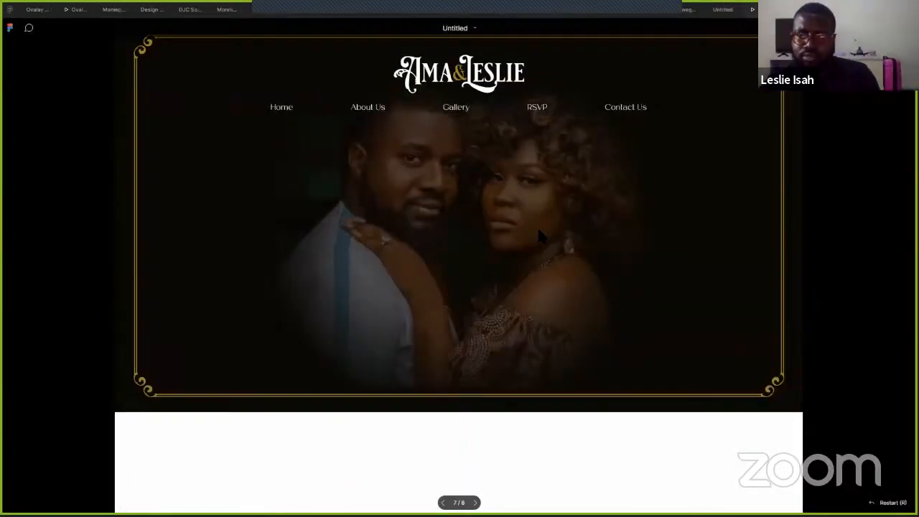
key("Left")
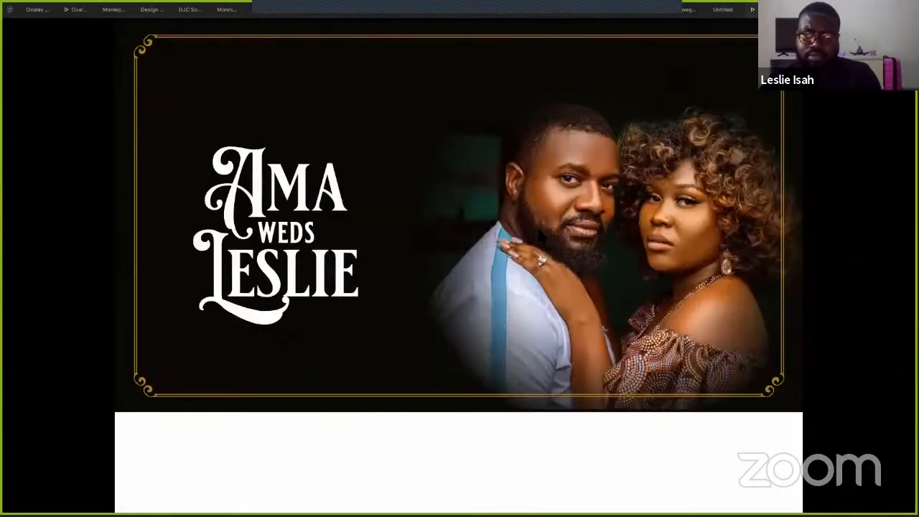
left_click(722, 9)
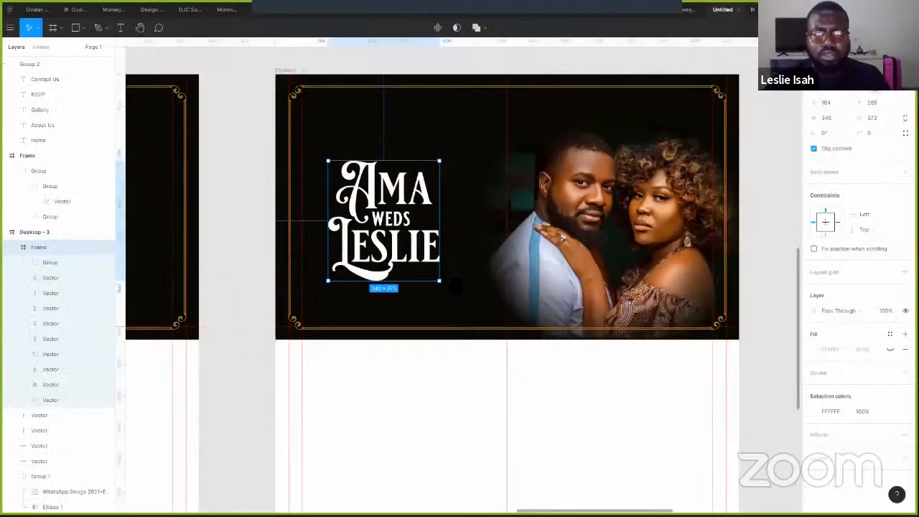
scroll(436, 235, "up", 3)
left_click(482, 232)
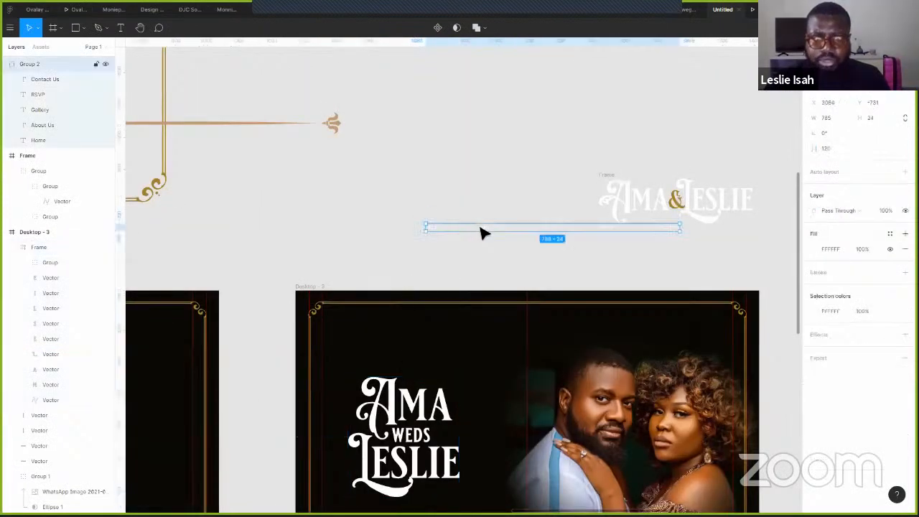
left_click_drag(482, 229, 483, 331)
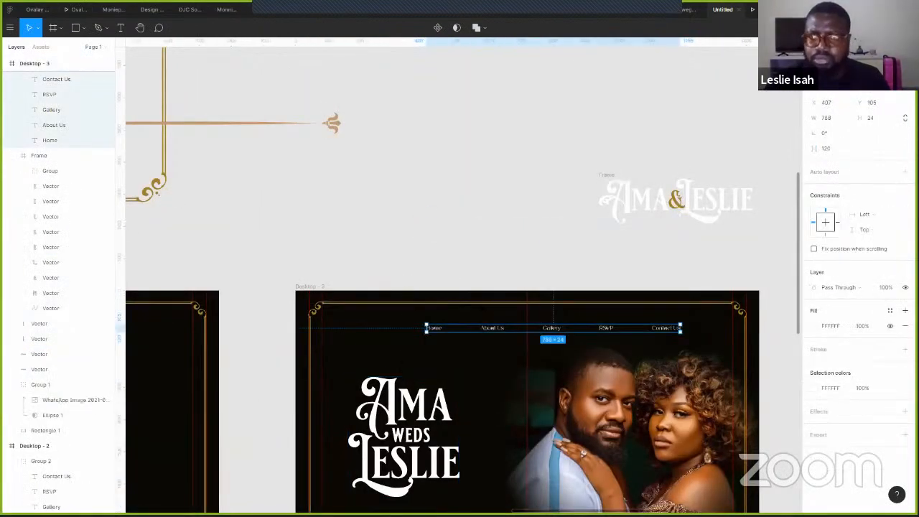
left_click(510, 170)
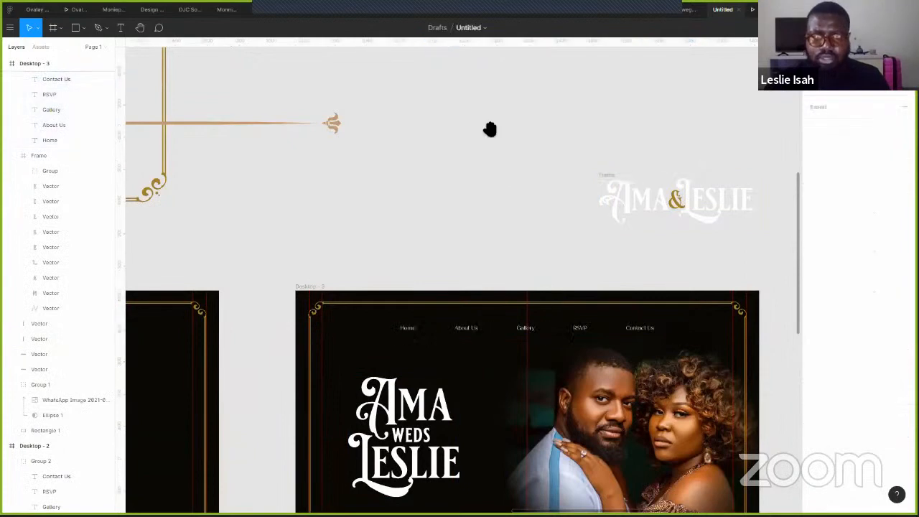
scroll(511, 145, "down", 3)
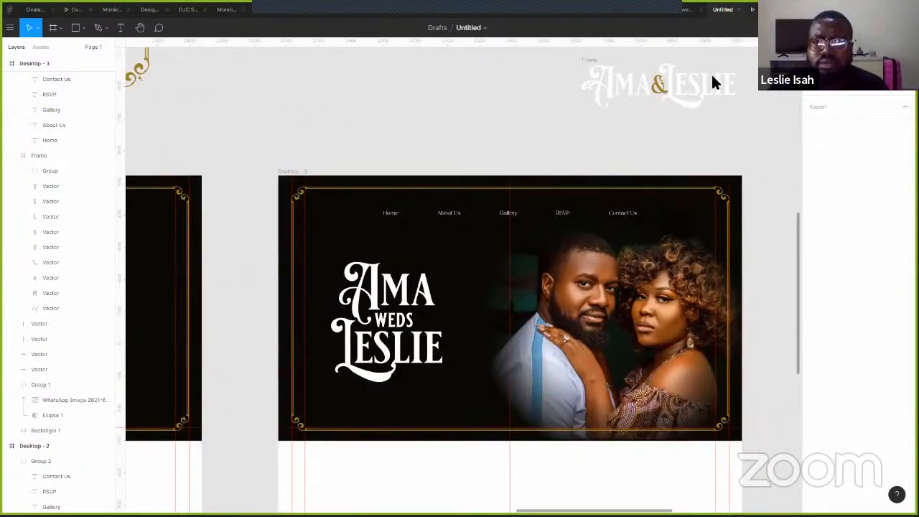
key("ctrl+Tab")
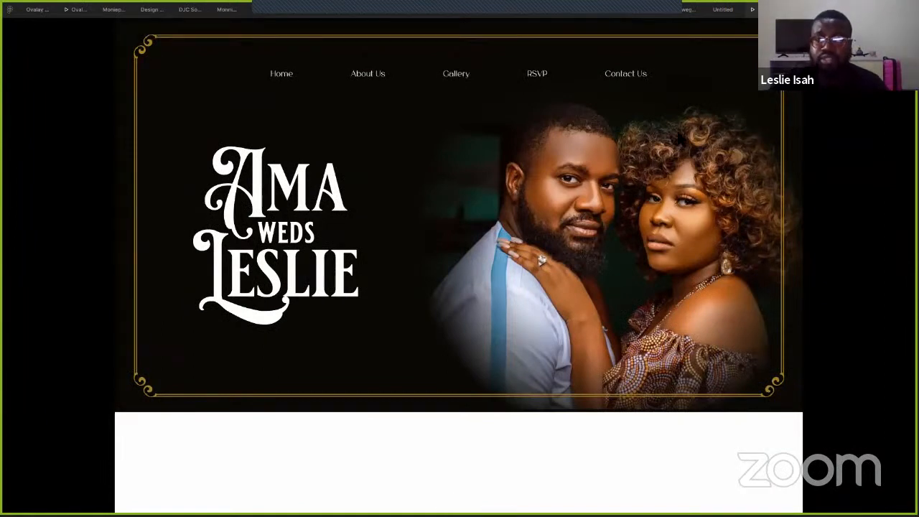
left_click(725, 9)
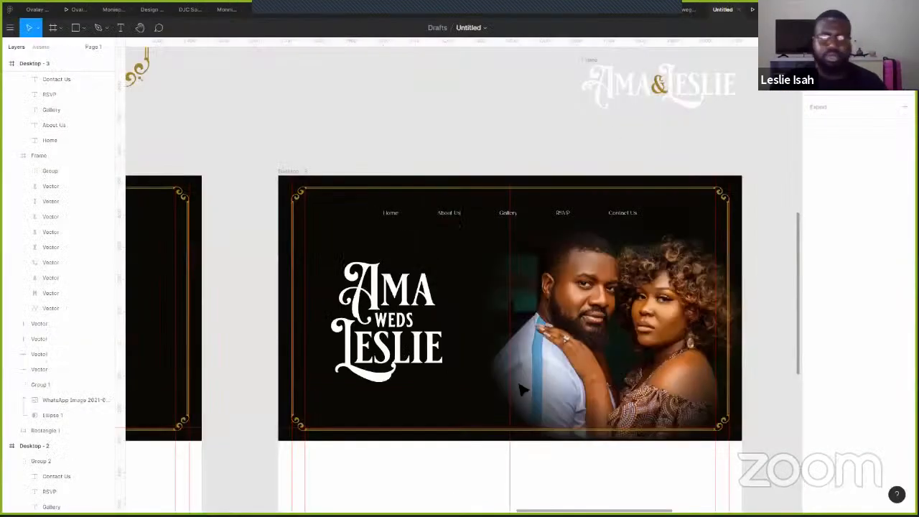
scroll(533, 376, "down", 3)
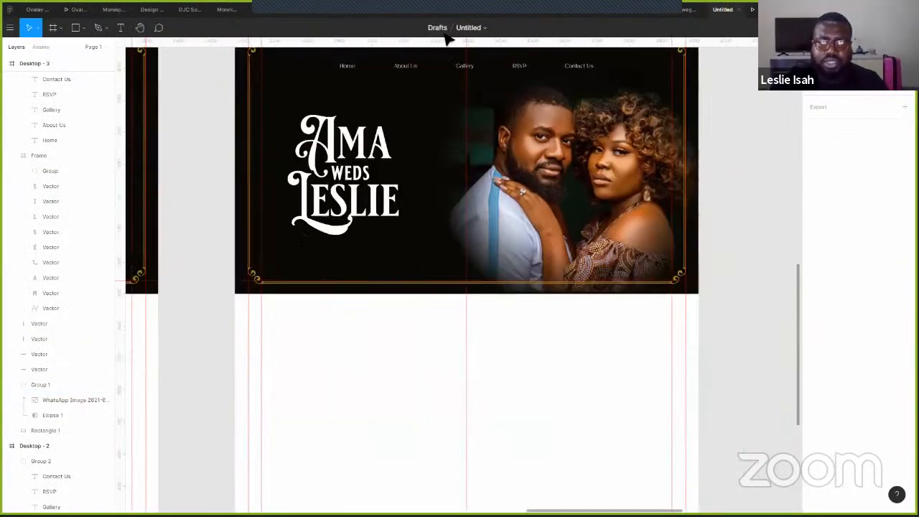
scroll(533, 375, "down", 3)
scroll(531, 399, "down", 3)
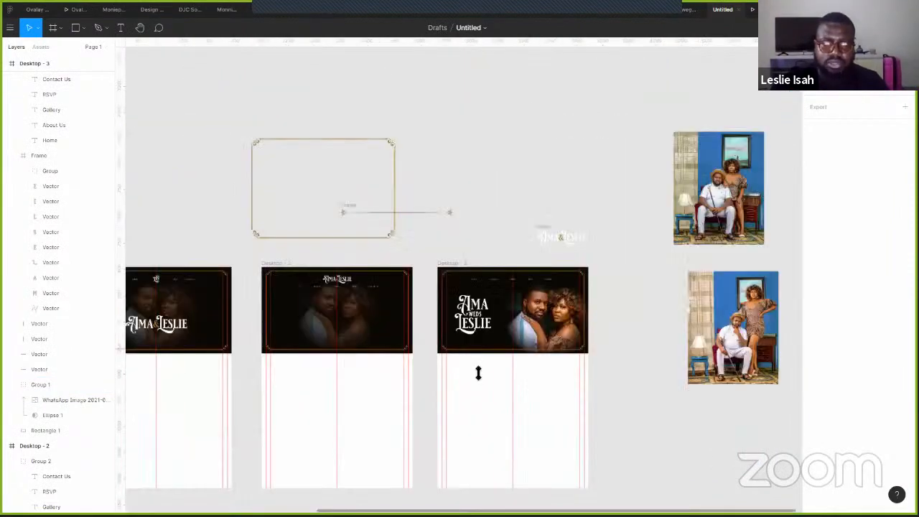
- Duplicate the hero background rectangle and place a taller copy below the hero
scroll(441, 339, "up", 3)
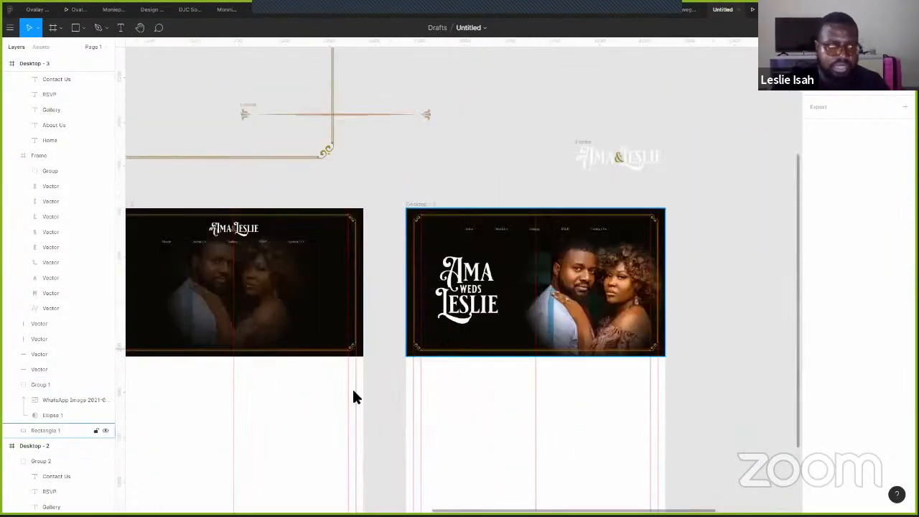
left_click(50, 430)
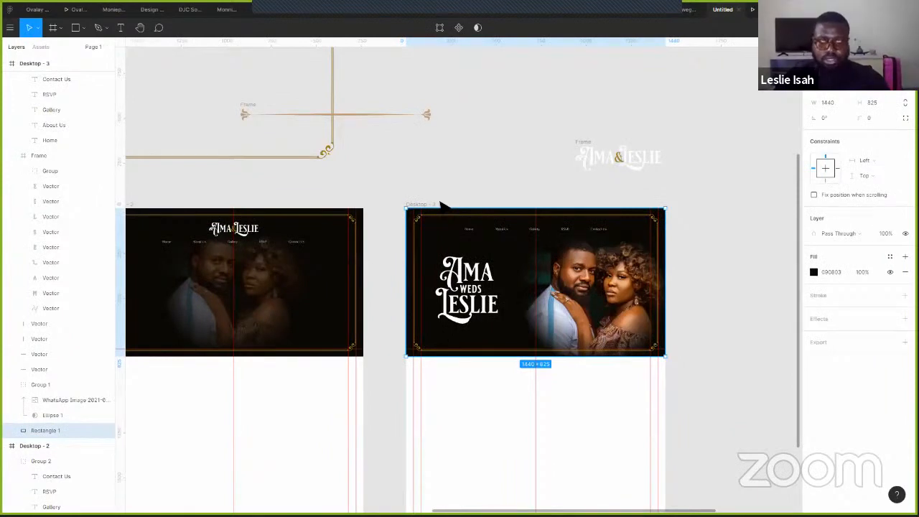
key("ctrl+d")
key("shift+Down")
key("shift+Down")
key("shift+Down")
key("shift+Down")
key("shift+Down")
key("shift+Down")
key("shift+Down")
key("shift+Down")
key("shift+Down")
key("shift+Down")
key("shift+Down")
key("shift+Down")
key("shift+Down")
key("shift+Down")
key("shift+Down")
key("shift+Down")
key("shift+Down")
key("shift+Down")
key("shift+Down")
key("shift+Down")
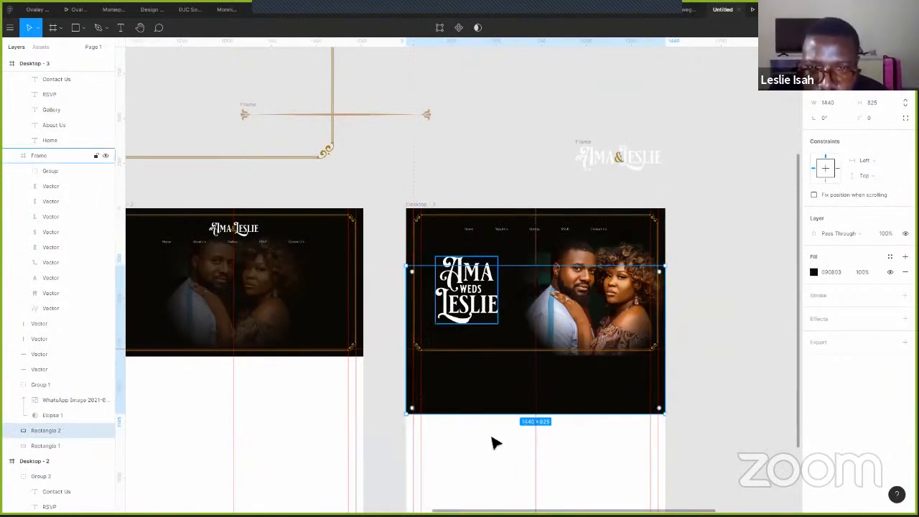
left_click_drag(505, 414, 499, 443)
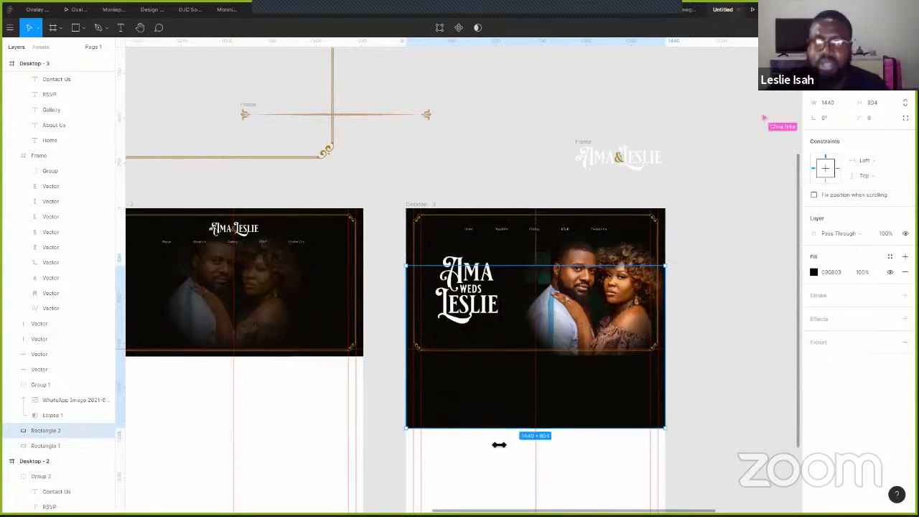
scroll(560, 189, "down", 2)
scroll(560, 188, "right", 3)
scroll(348, 262, "down", 3)
scroll(348, 262, "right", 3)
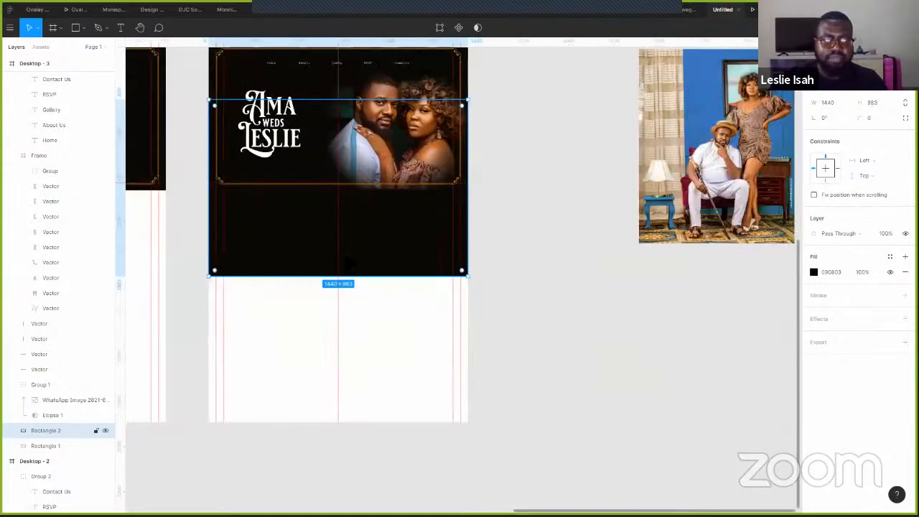
left_click_drag(388, 242, 382, 325)
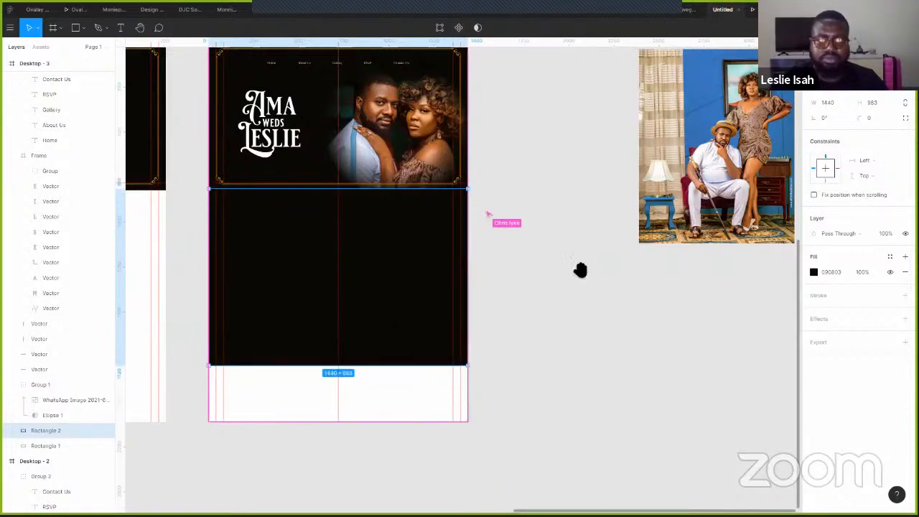
left_click_drag(621, 282, 616, 313)
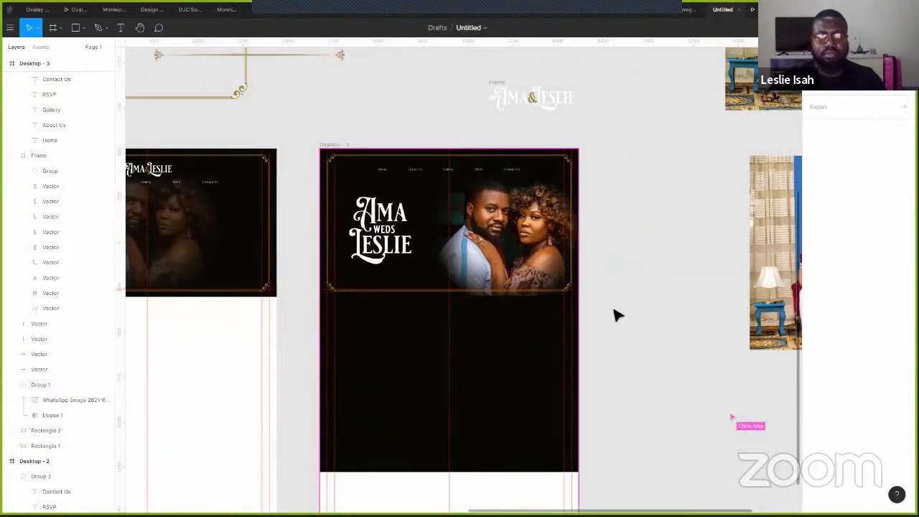
scroll(613, 312, "left", 1)
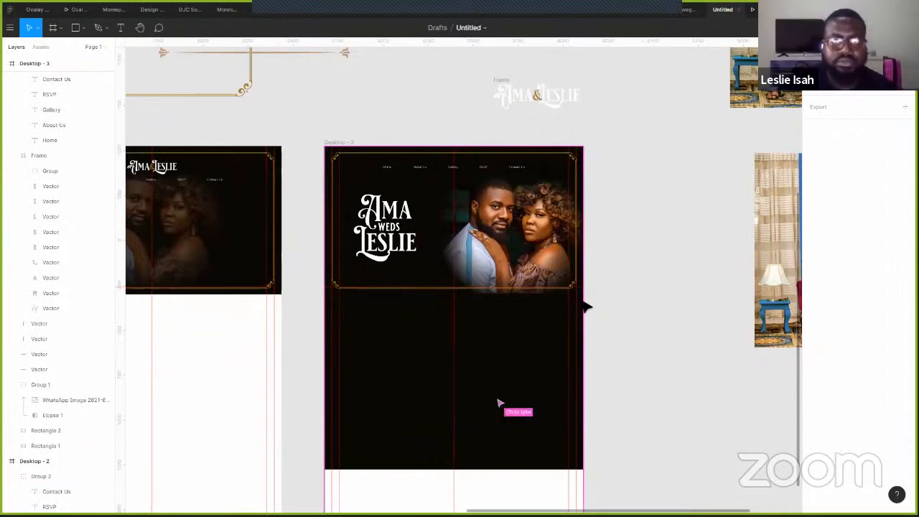
- Fill the new rectangle with the ornament's gold A2822E at 14% opacity
left_click(585, 328)
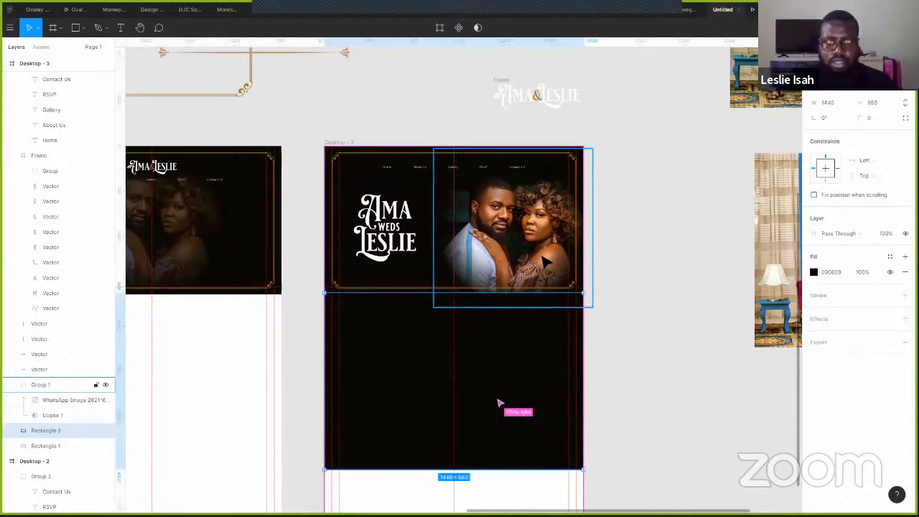
key("i")
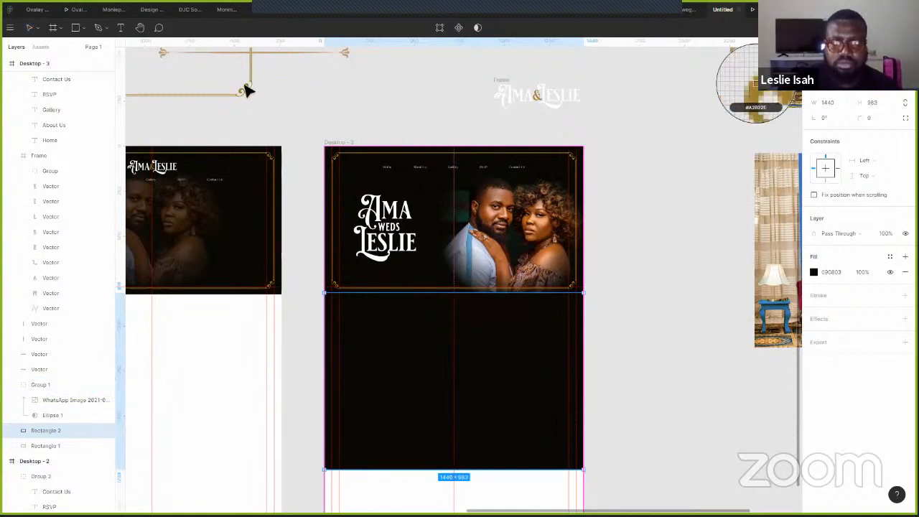
left_click(242, 92)
left_click(707, 275)
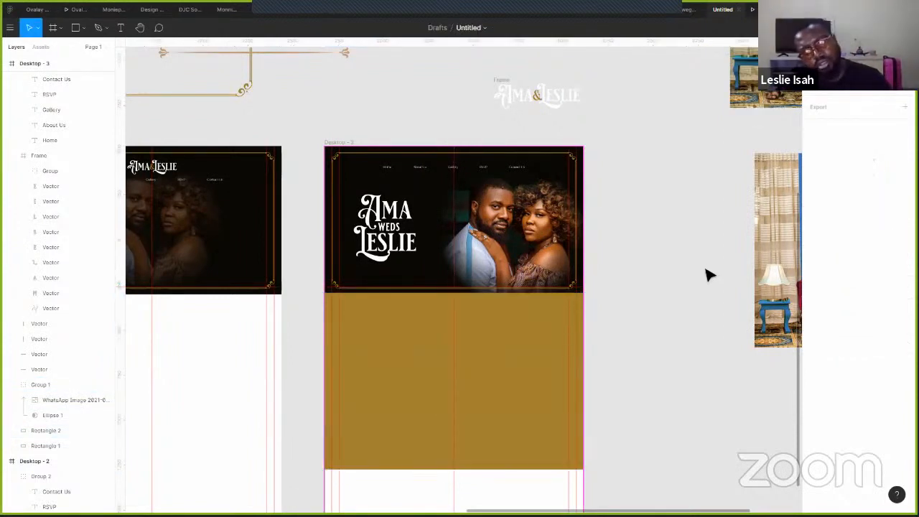
left_click(536, 359)
left_click(813, 272)
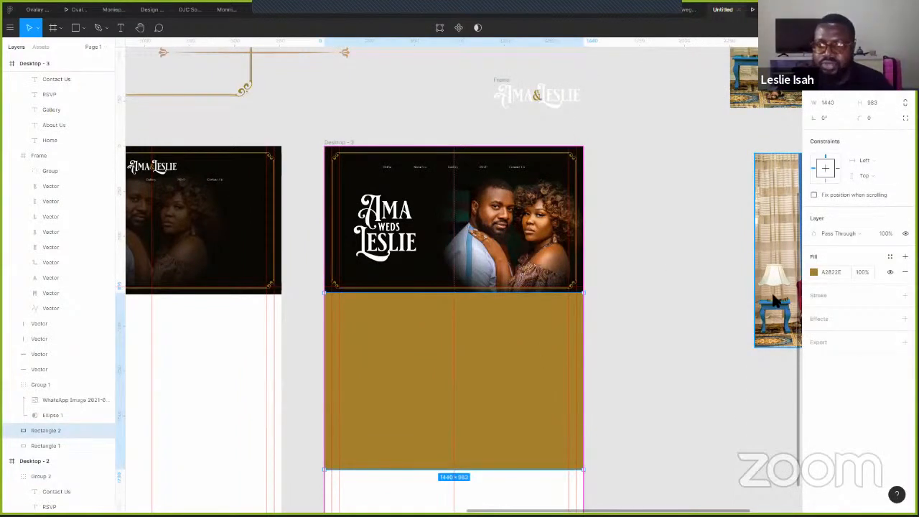
left_click(727, 415)
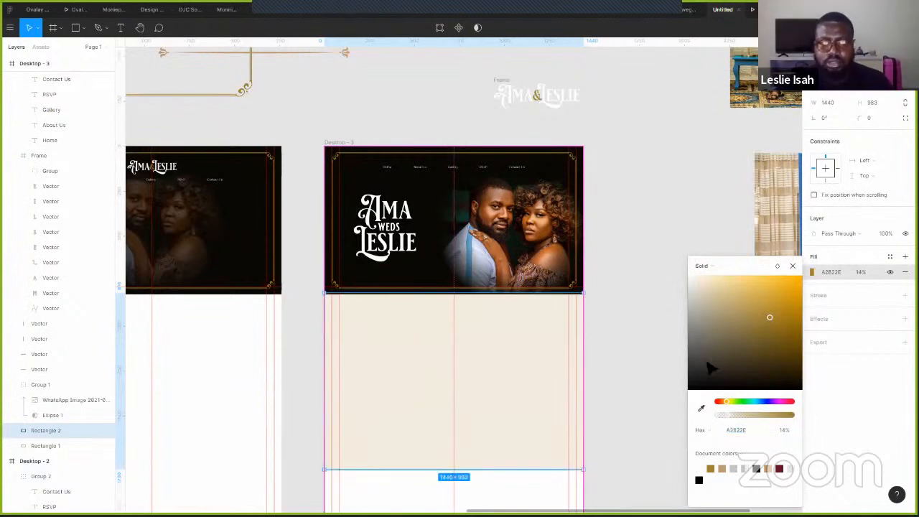
left_click(616, 357)
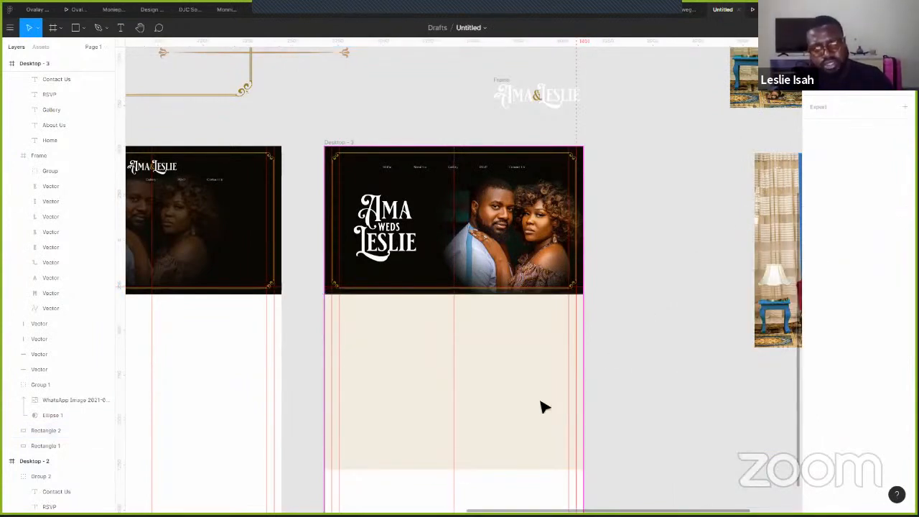
scroll(544, 407, "up", 3)
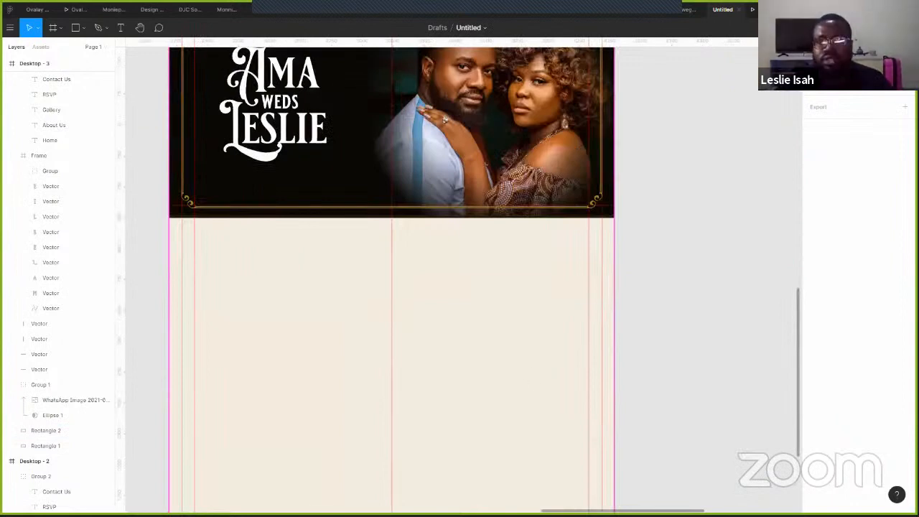
- Preview the page as a prototype, then nudge the beige rectangle down slightly
key("ctrl+alt+Return")
scroll(511, 366, "down", 5)
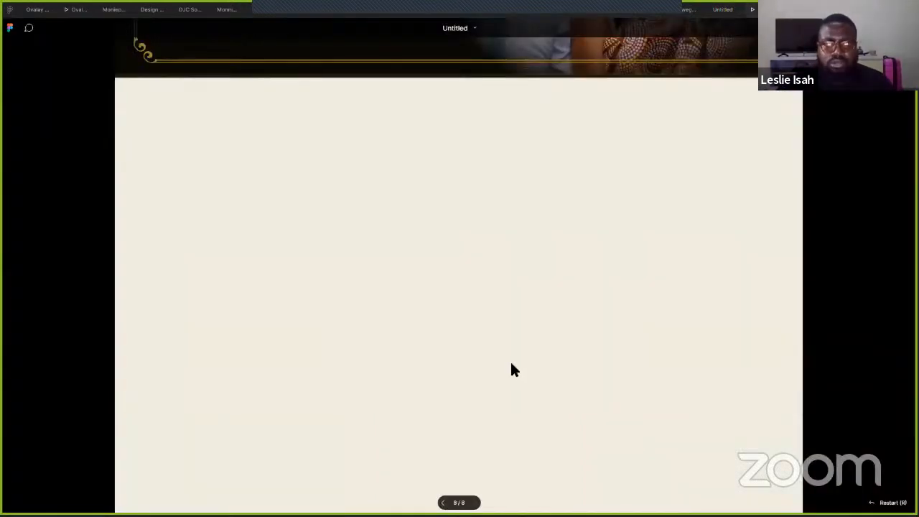
scroll(511, 368, "up", 5)
left_click(719, 12)
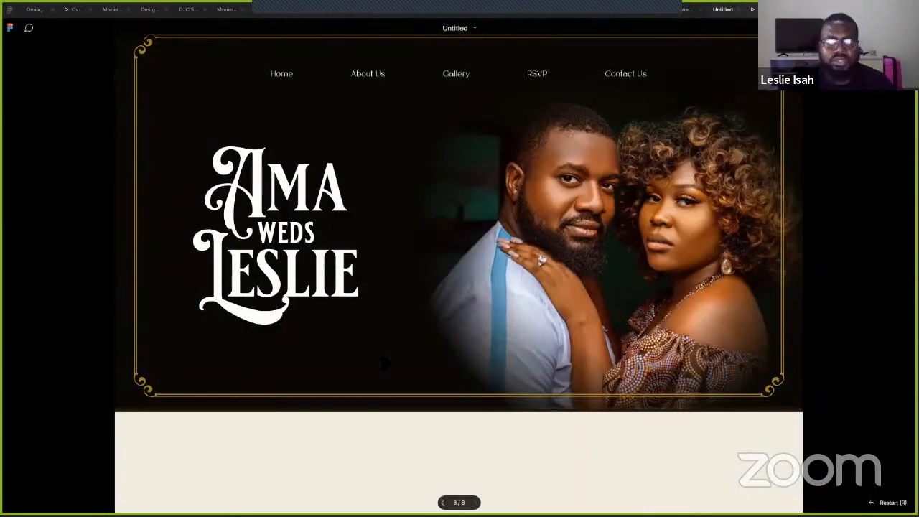
key("Escape")
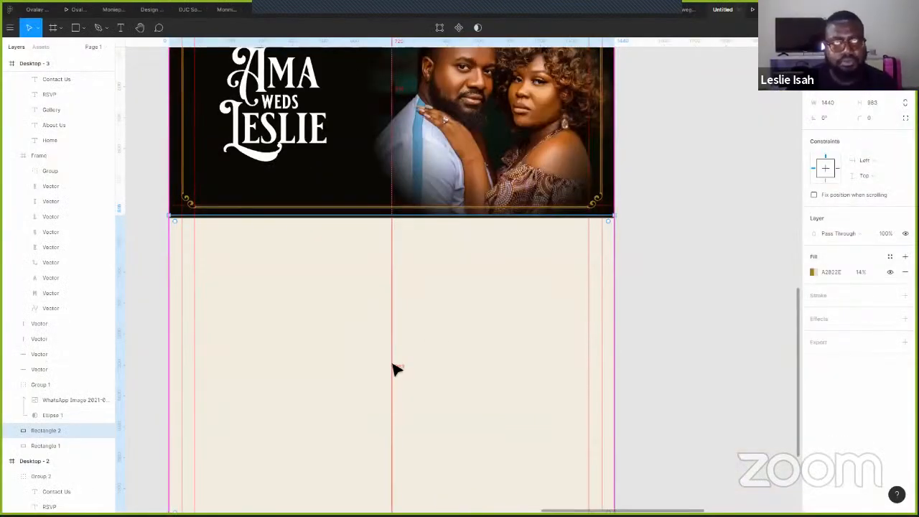
key("shift+Down")
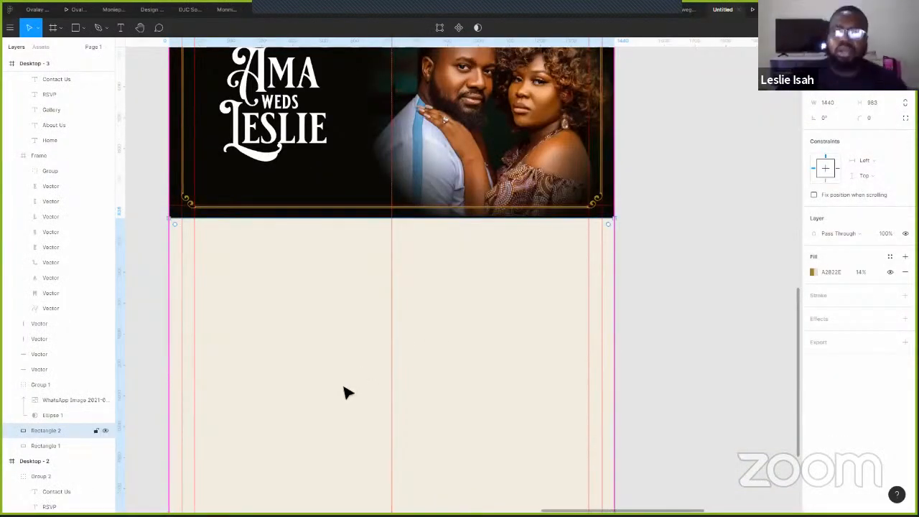
- Copy the Home nav text and select the beige Rectangle 2 as the paste target
scroll(710, 285, "up", 3)
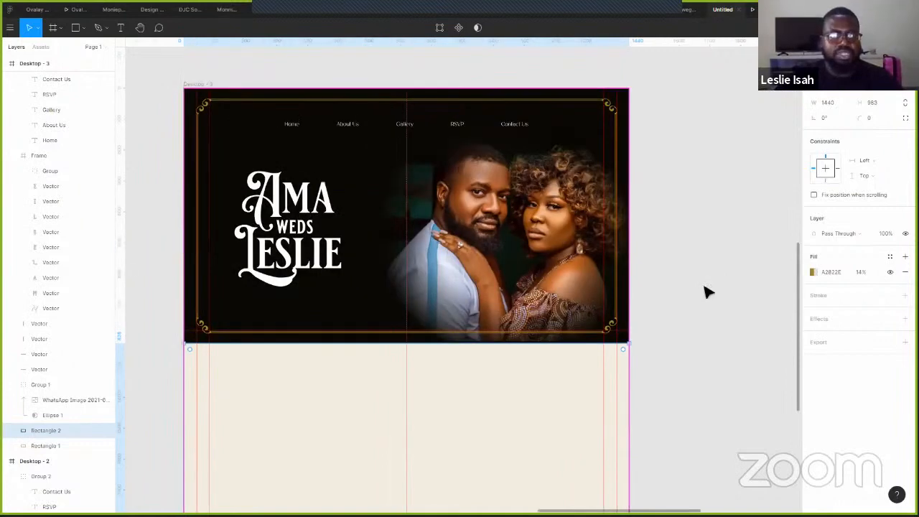
scroll(479, 275, "down", 2)
scroll(390, 213, "down", 3)
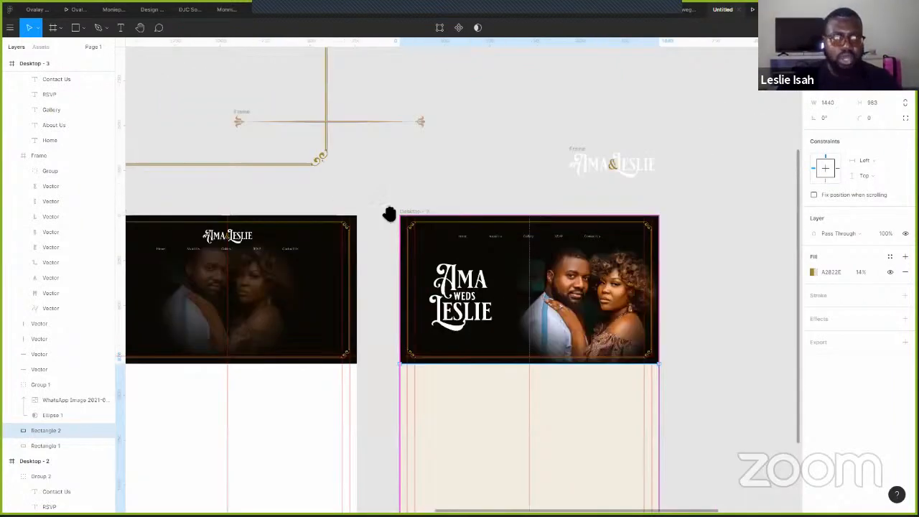
scroll(296, 168, "left", 5)
scroll(296, 168, "up", 1)
left_click(247, 228)
scroll(431, 230, "right", 1)
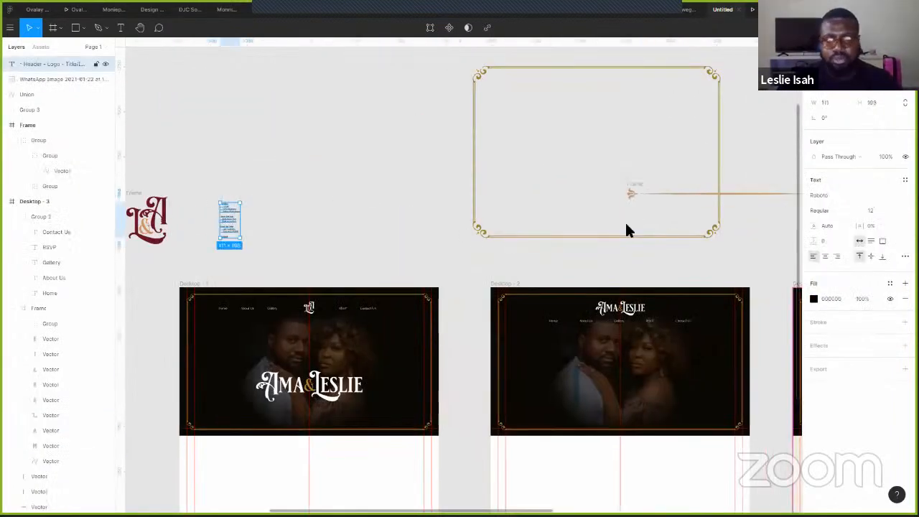
scroll(883, 231, "right", 2)
scroll(847, 273, "right", 4)
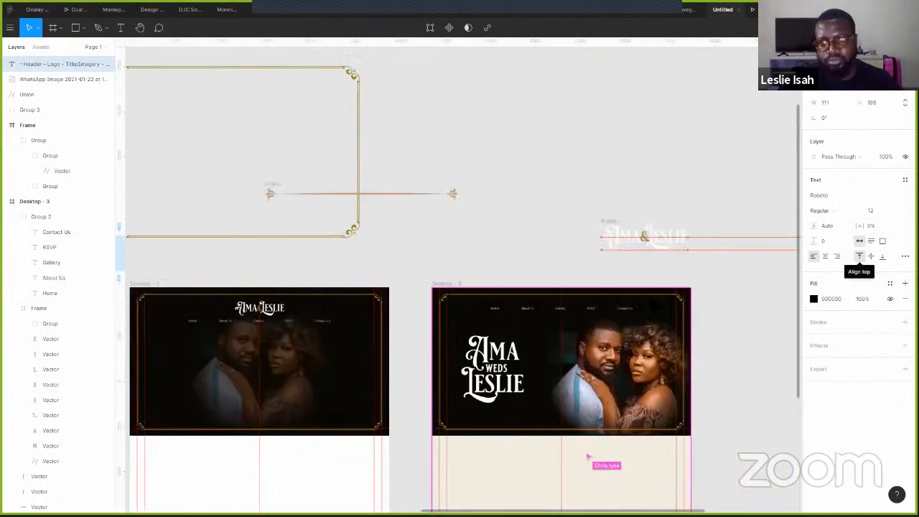
scroll(660, 324, "left", 2)
scroll(657, 308, "up", 3)
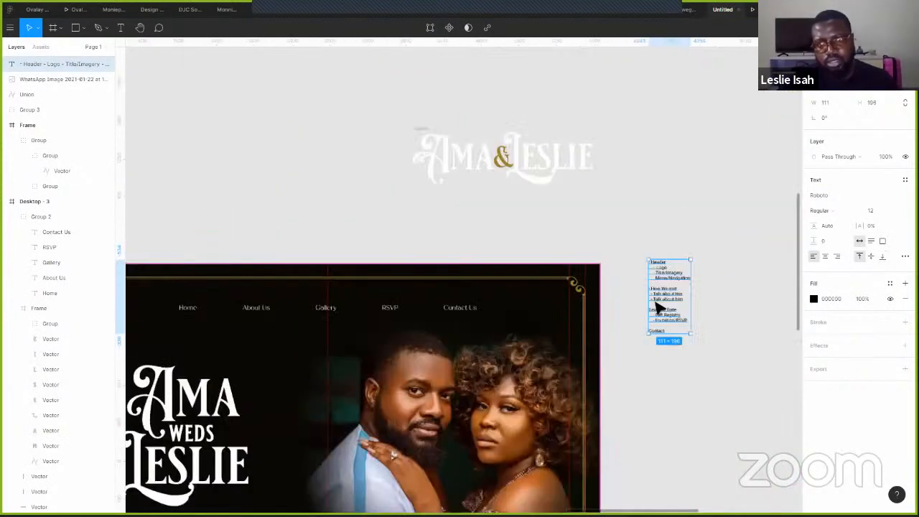
scroll(659, 307, "up", 2)
scroll(718, 205, "down", 3)
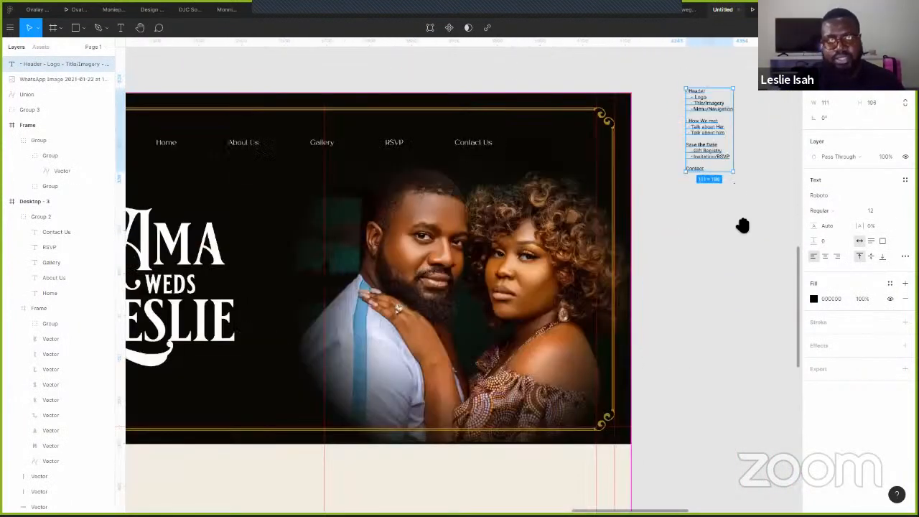
scroll(746, 301, "down", 2)
scroll(747, 302, "left", 1)
scroll(721, 416, "up", 2)
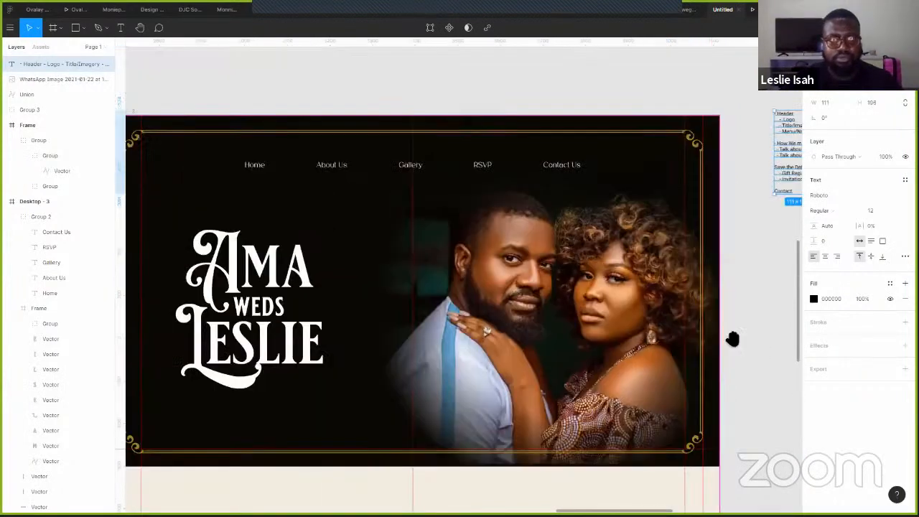
scroll(745, 316, "down", 2)
scroll(745, 316, "left", 1)
left_click(269, 92)
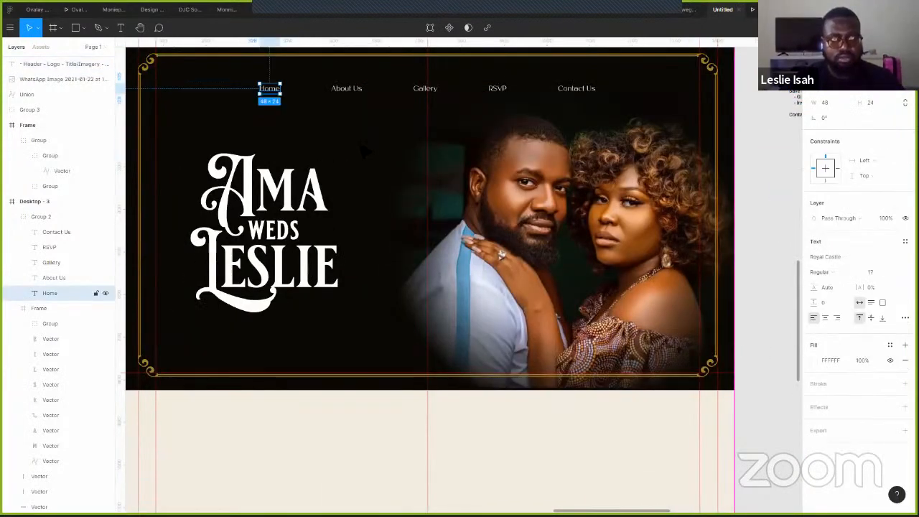
left_click(354, 421)
scroll(354, 420, "down", 3)
scroll(354, 420, "right", 1)
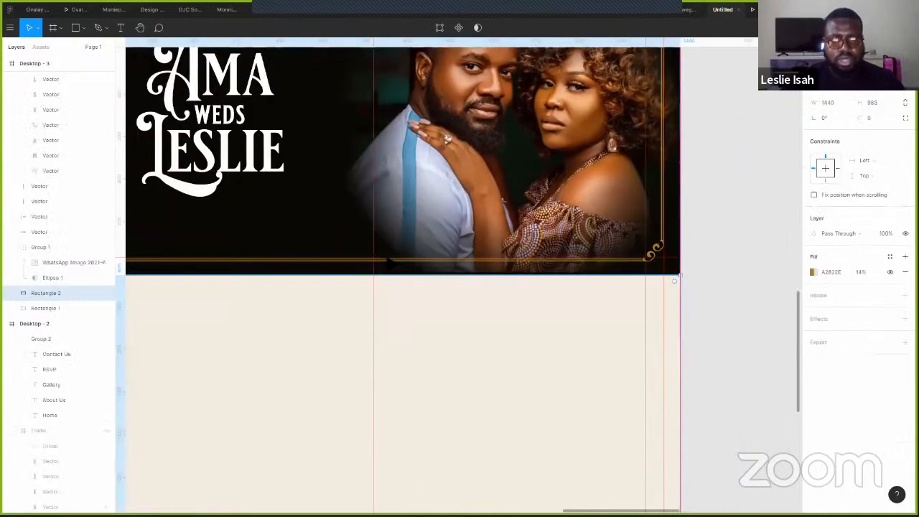
scroll(337, 246, "down", 3)
- Paste the Home text, colour it the photo's near-black, retype it as 'How we' and enlarge it
key("ctrl+v")
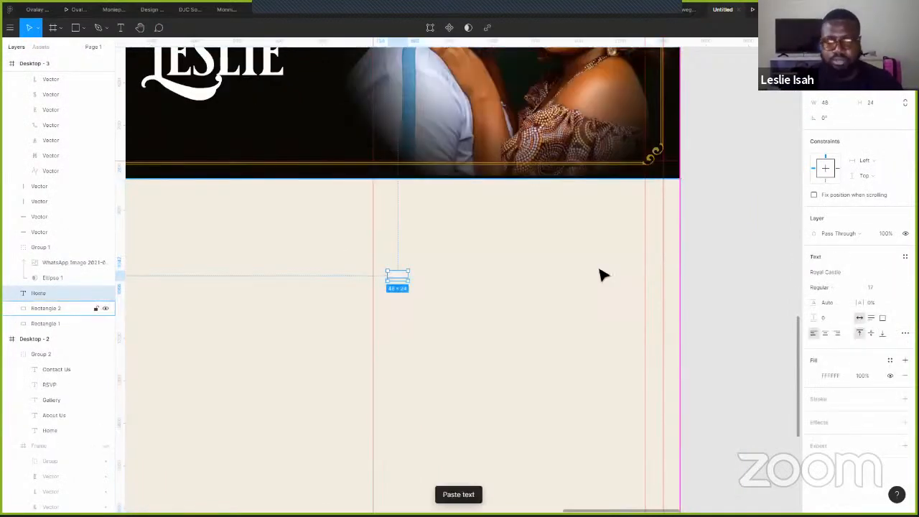
key("i")
left_click(678, 136)
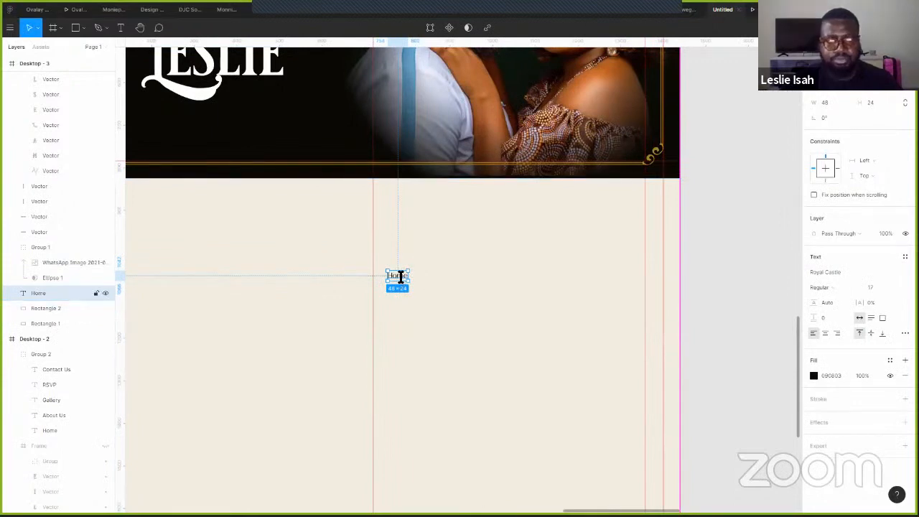
double_click(398, 277)
type("How")
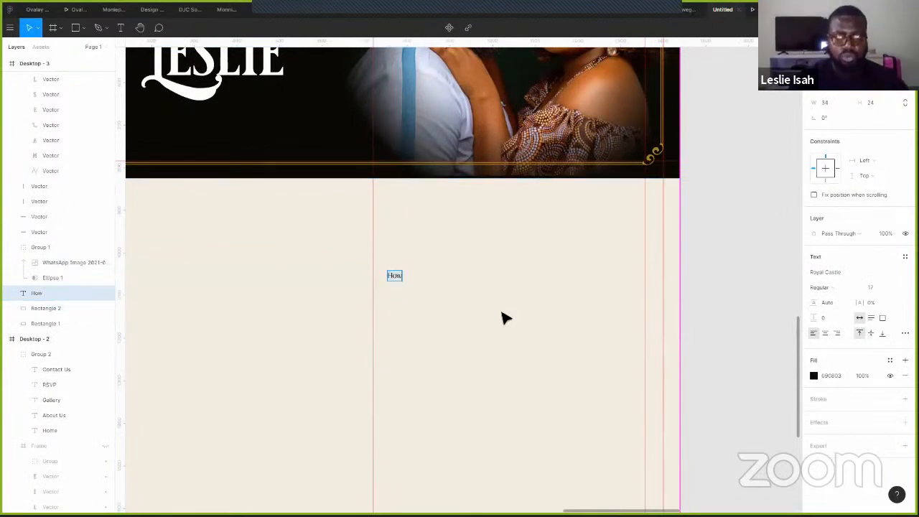
type(" we mee")
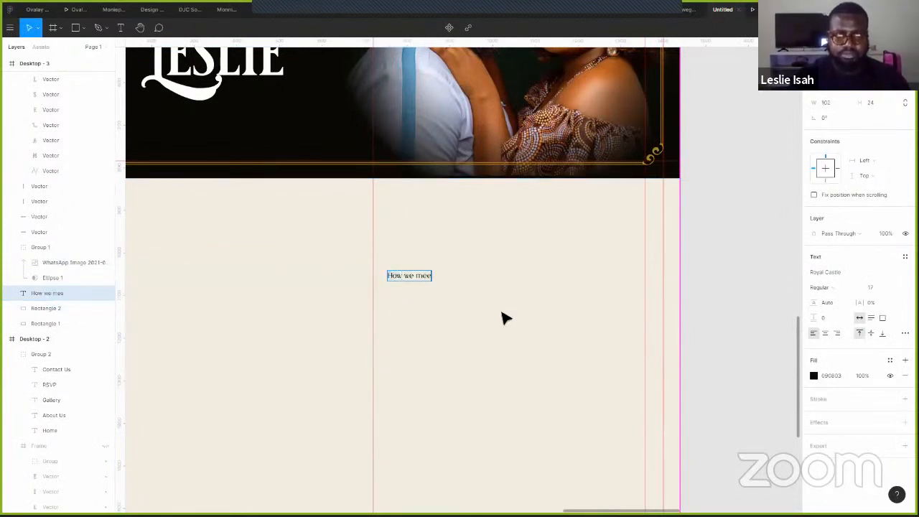
key("BackSpace")
key("BackSpace")
key("BackSpace")
key("BackSpace")
key("Escape")
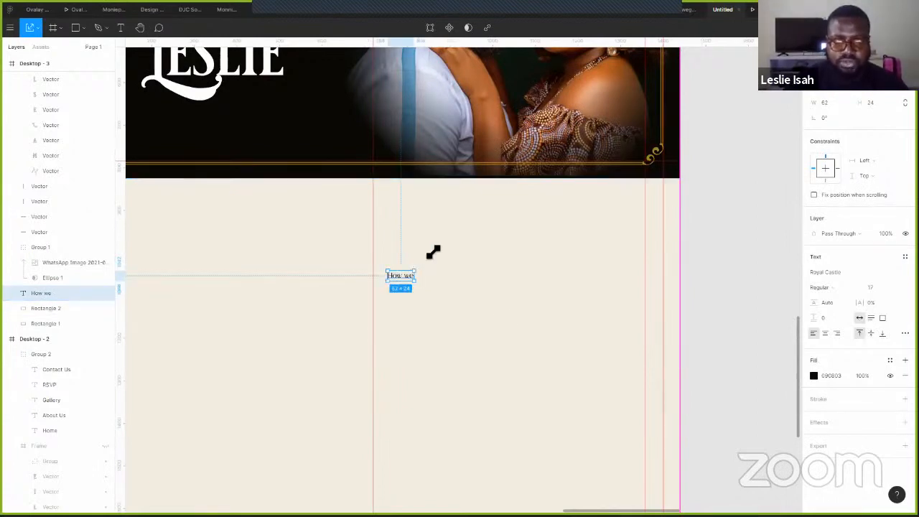
left_click_drag(436, 250, 428, 254)
- Duplicate the heading and change the copy to 'meet?' just beneath it
double_click(449, 283)
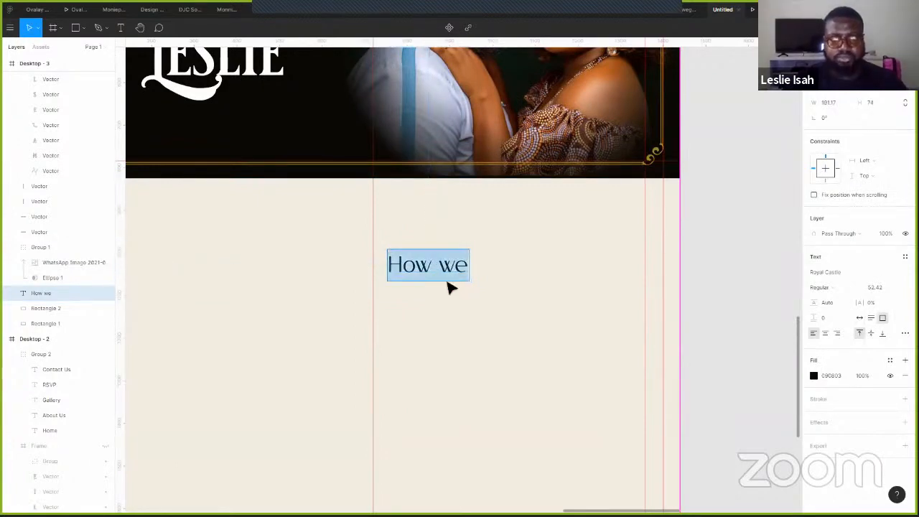
key("Escape")
key("ctrl+d")
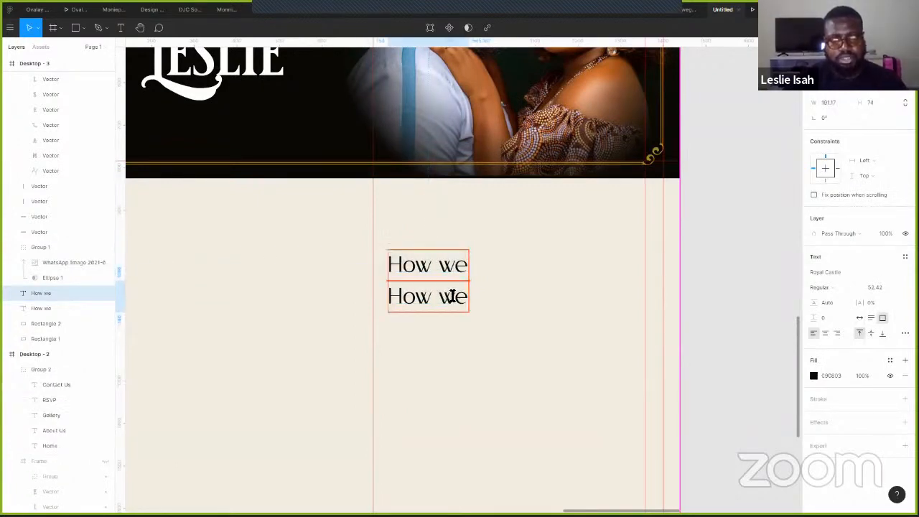
double_click(415, 303)
type("meet")
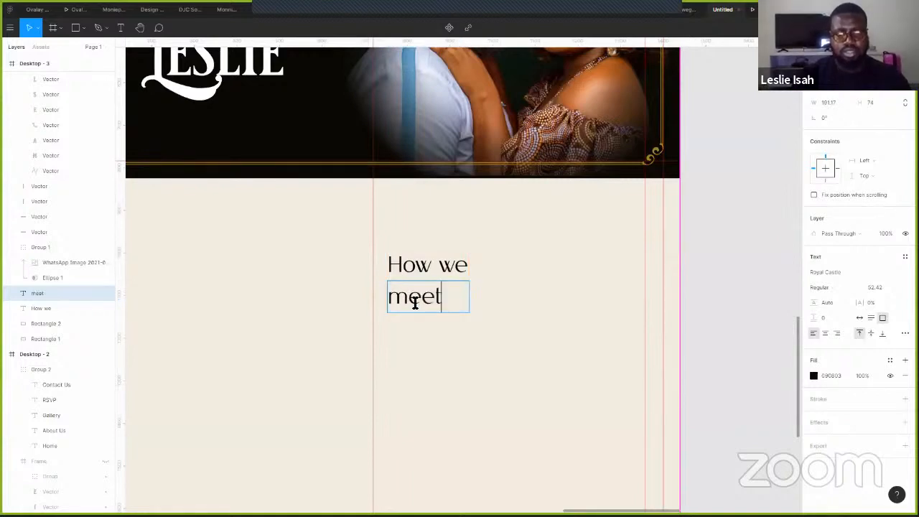
type("?")
key("Escape")
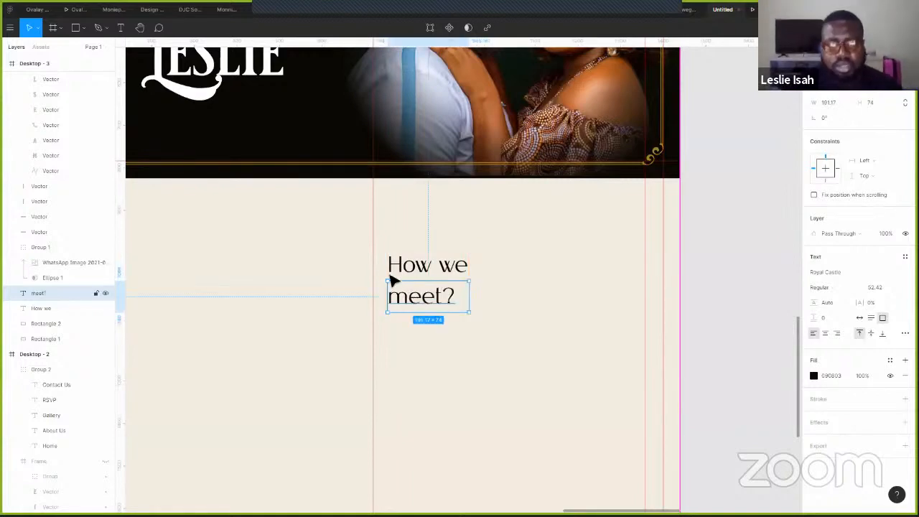
left_click_drag(437, 304, 433, 303)
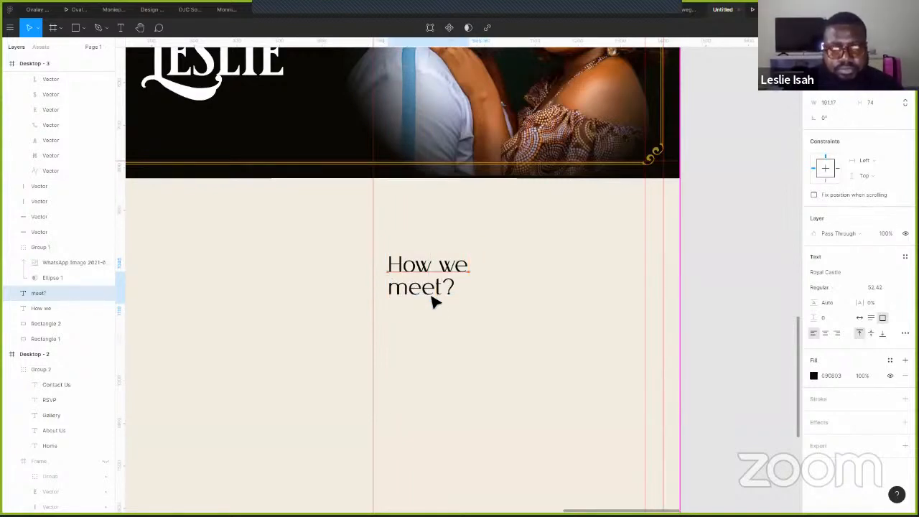
- Set both heading lines to Extra Bold weight
left_click(459, 266, "shift")
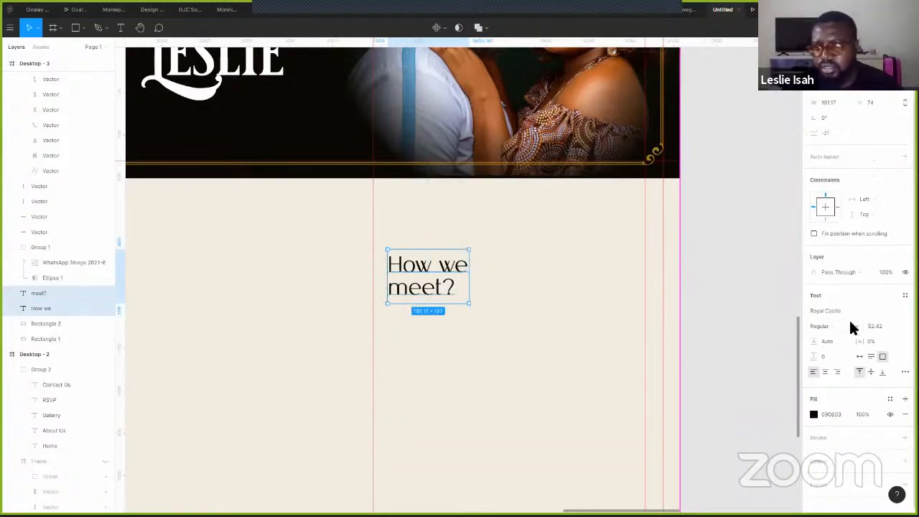
left_click(849, 328)
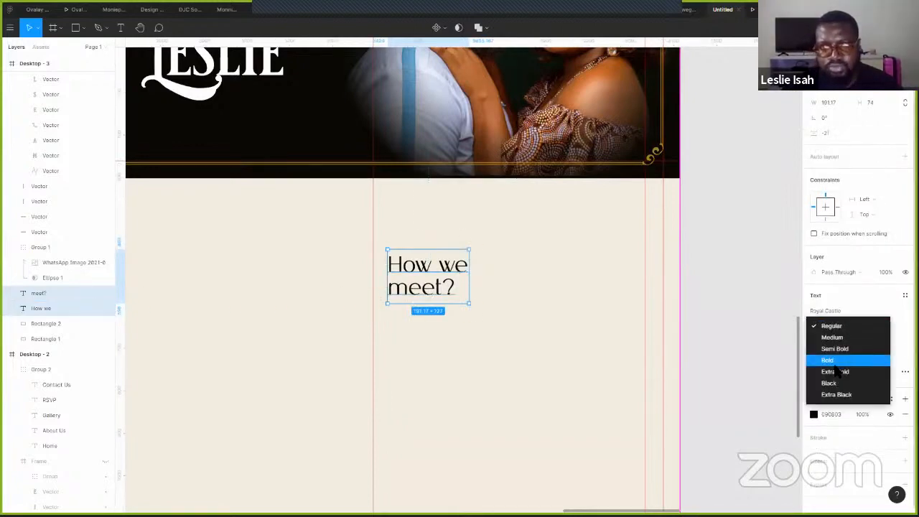
left_click(833, 360)
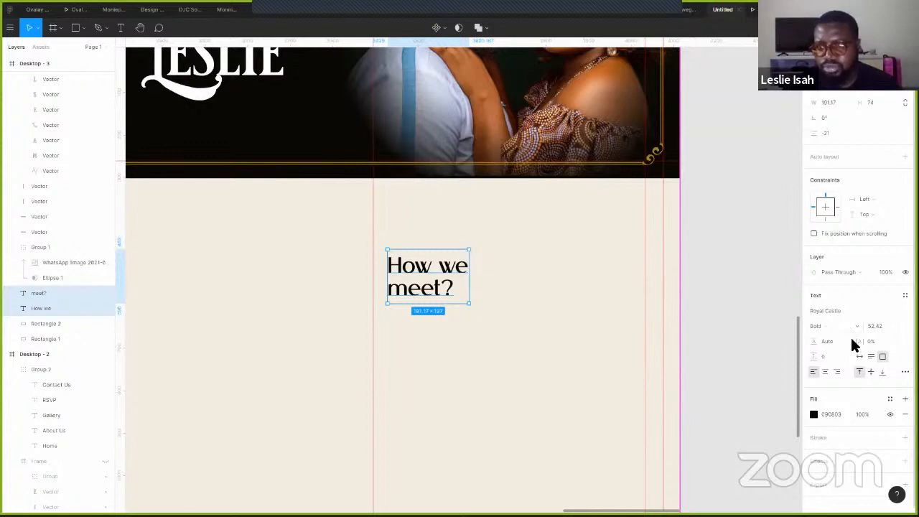
left_click(850, 332)
key("Return")
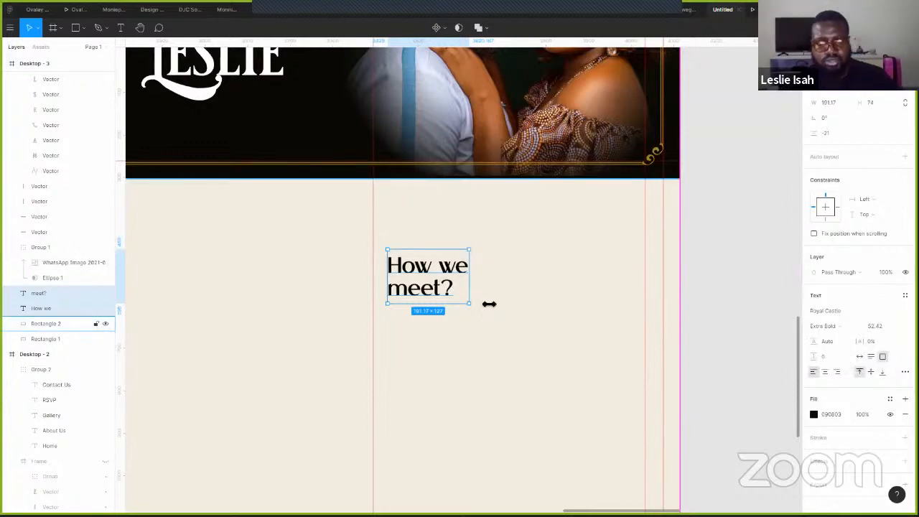
key("Escape")
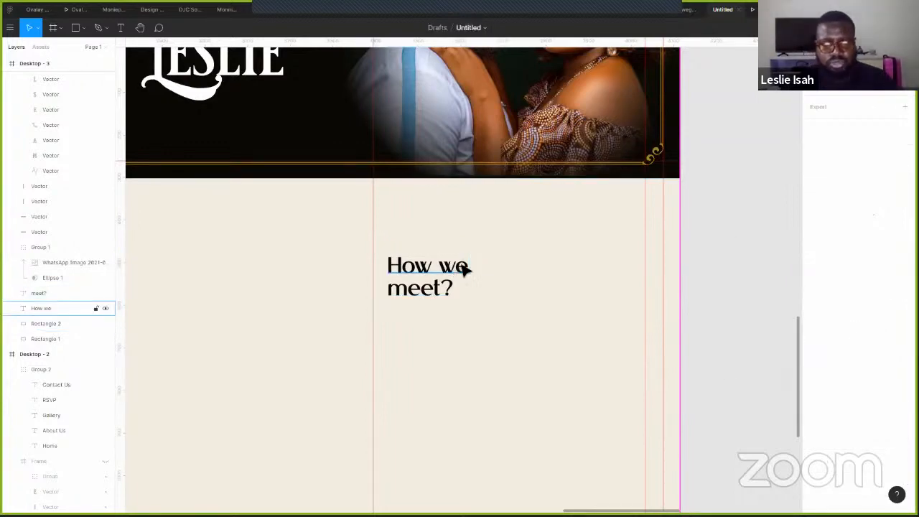
- Move the 'meet?' layer off to the right of 'How we'
left_click(460, 270)
scroll(459, 269, "up", 1)
scroll(463, 277, "up", 2)
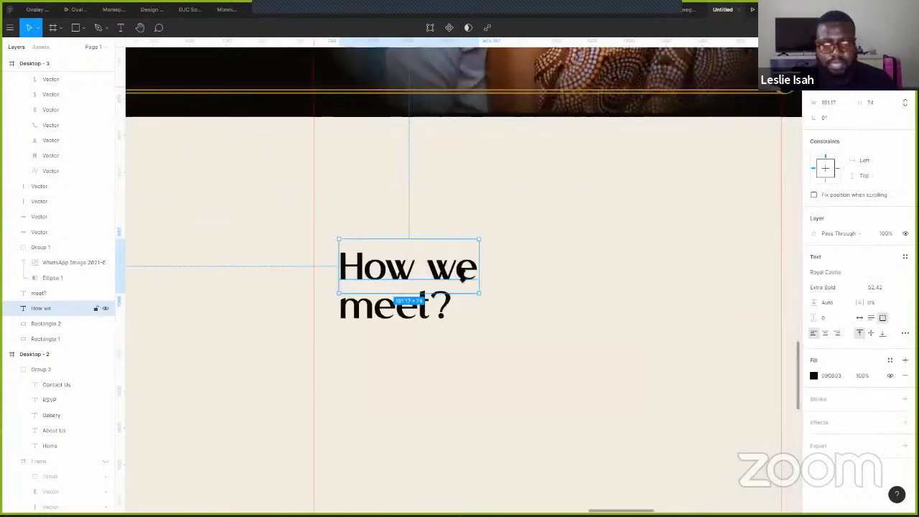
left_click(436, 314)
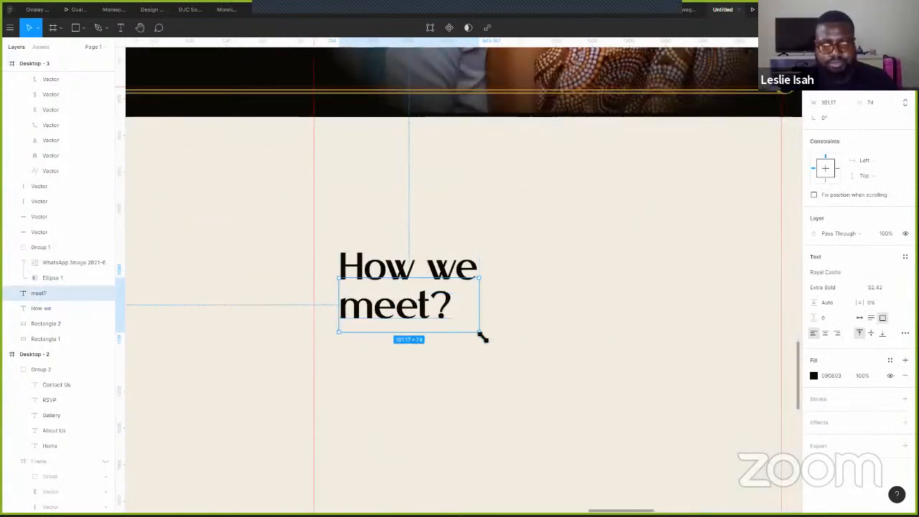
left_click_drag(481, 334, 499, 351)
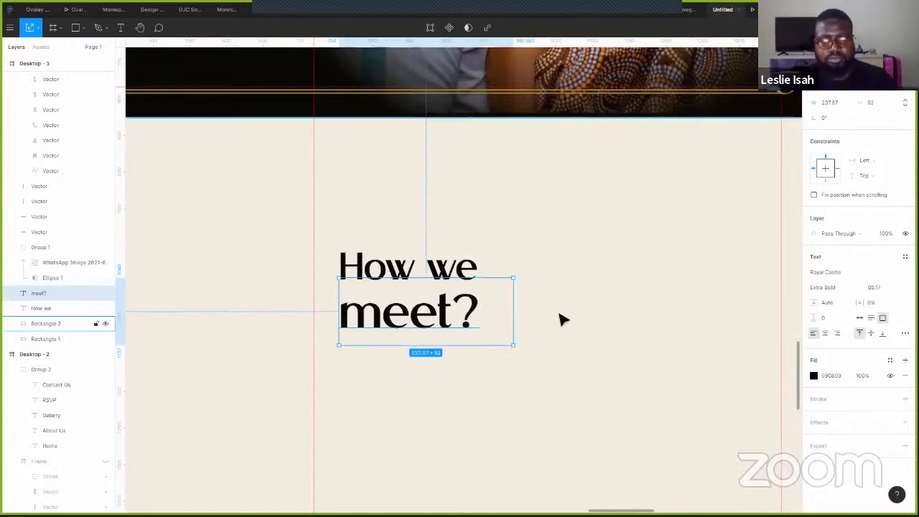
key("ctrl+z")
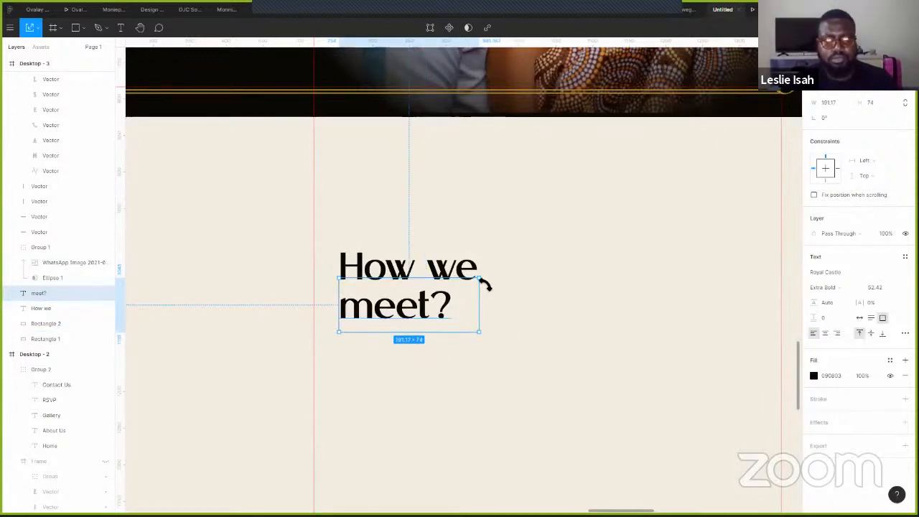
scroll(476, 279, "down", 4)
left_click_drag(443, 291, 484, 279)
- Change the heading to 'How did we meet?' on a single line
double_click(452, 279)
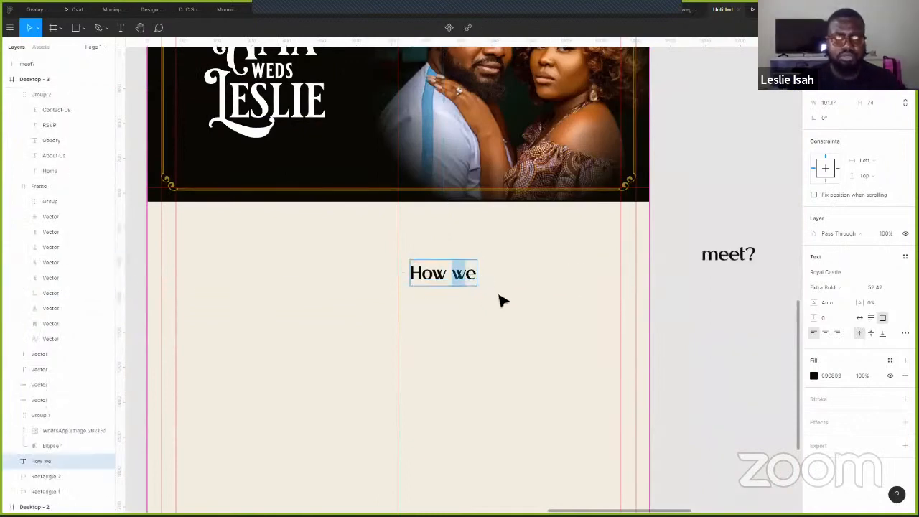
type("did")
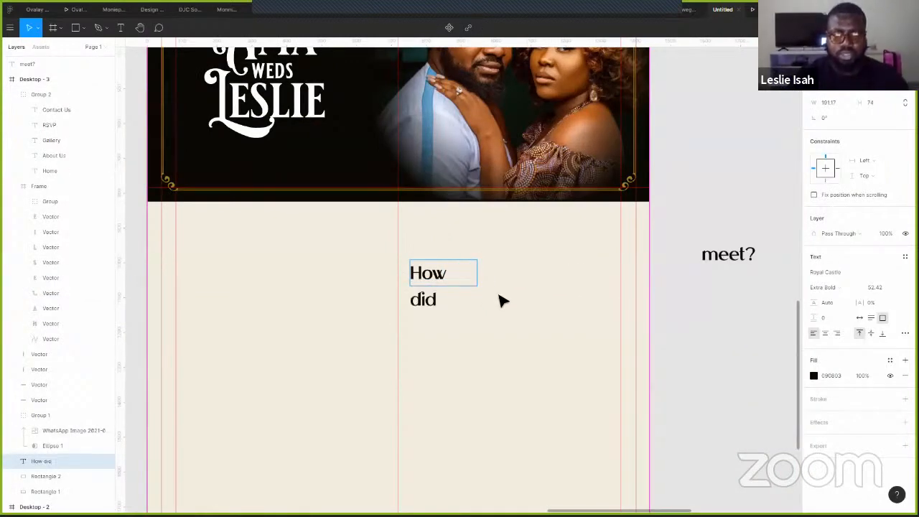
type(" we meet")
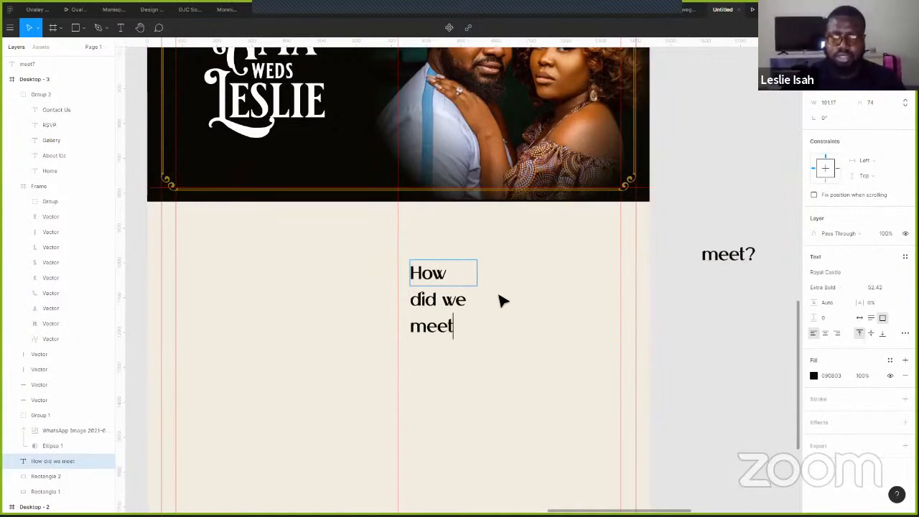
type("?")
key("Escape")
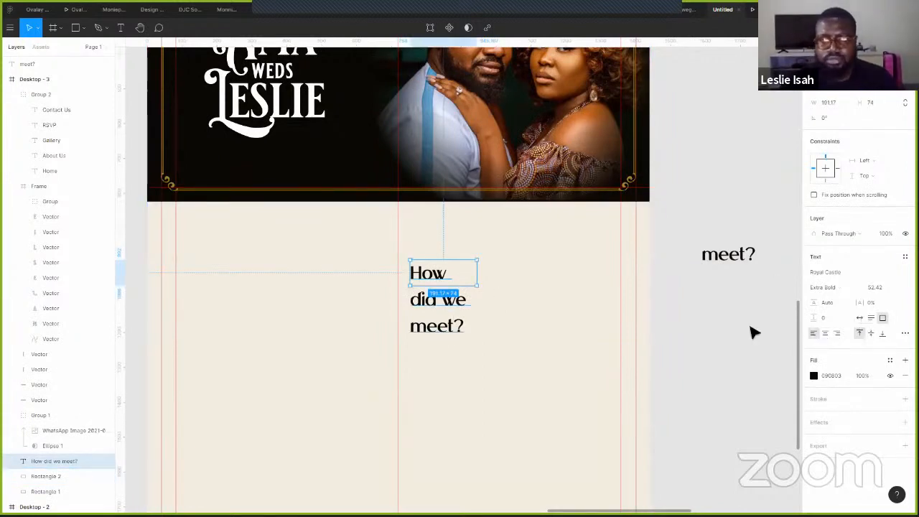
left_click(860, 318)
left_click_drag(437, 260, 408, 256)
- Replace 'we' with 'they', centre the heading horizontally and resize it to about 56
double_click(406, 244)
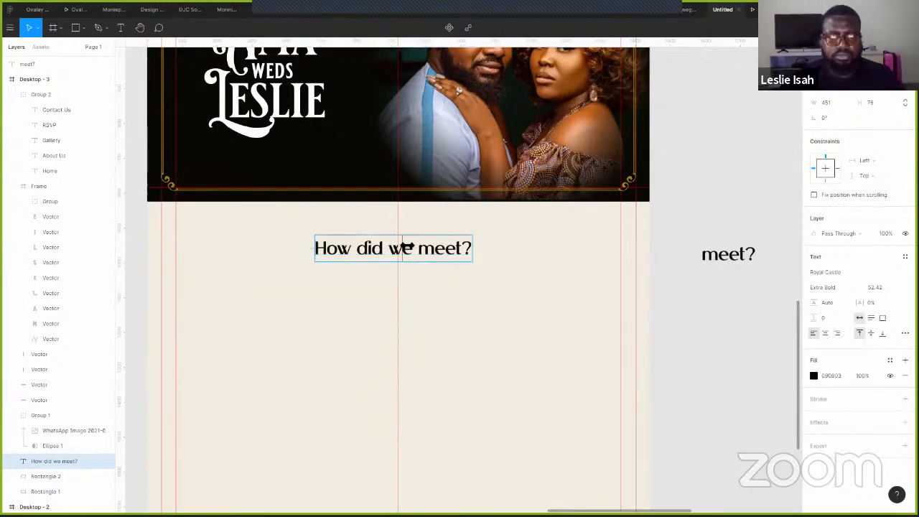
type("they")
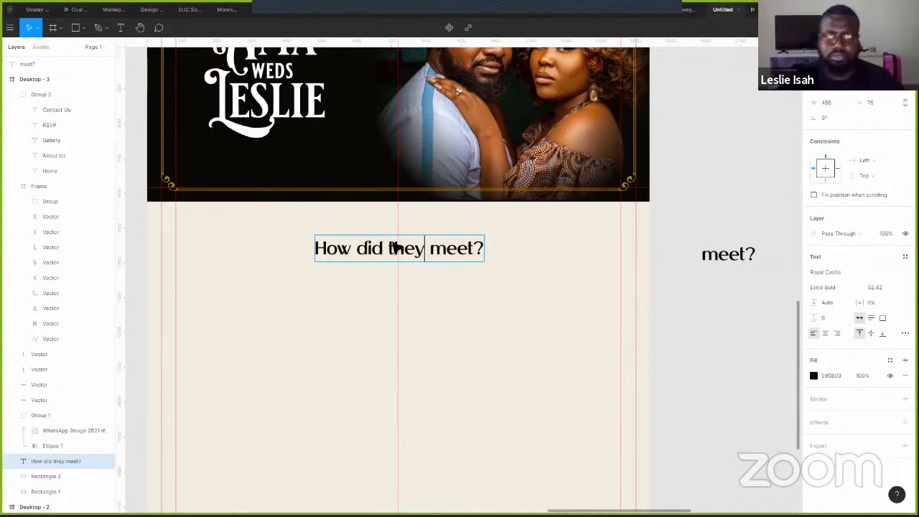
key("Escape")
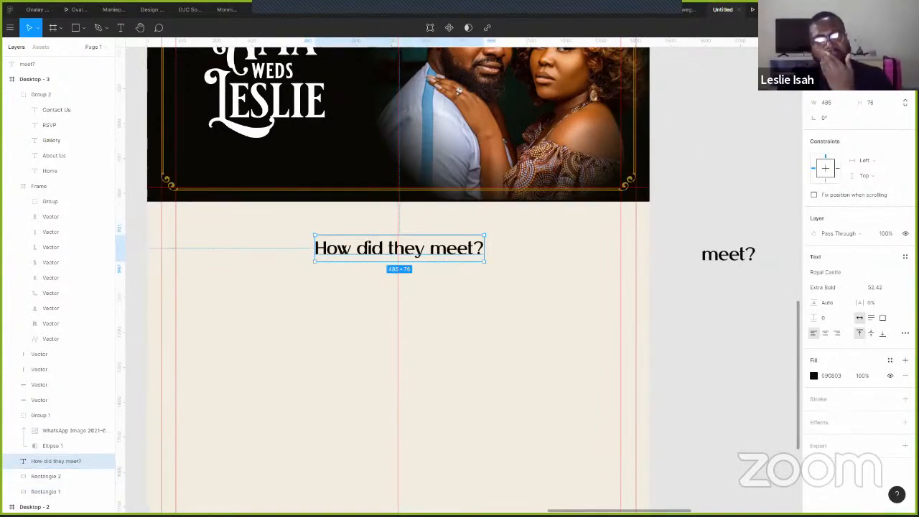
left_click(828, 66)
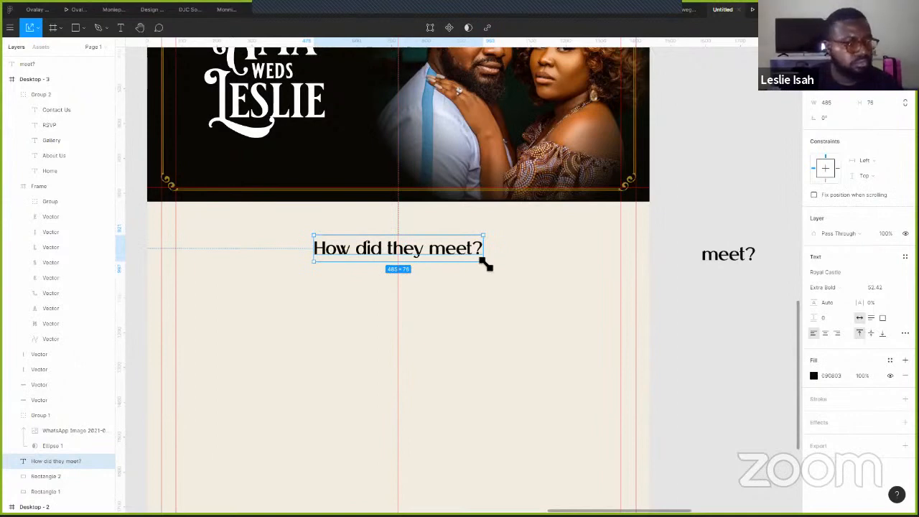
left_click_drag(494, 266, 489, 262)
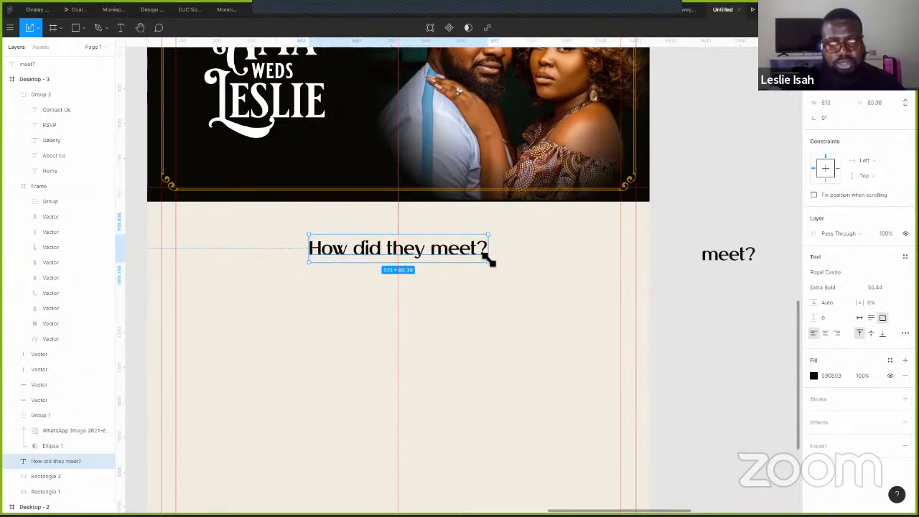
left_click(729, 156)
- Duplicate the ornamental divider above the wedding page frames
left_click_drag(728, 155, 700, 198)
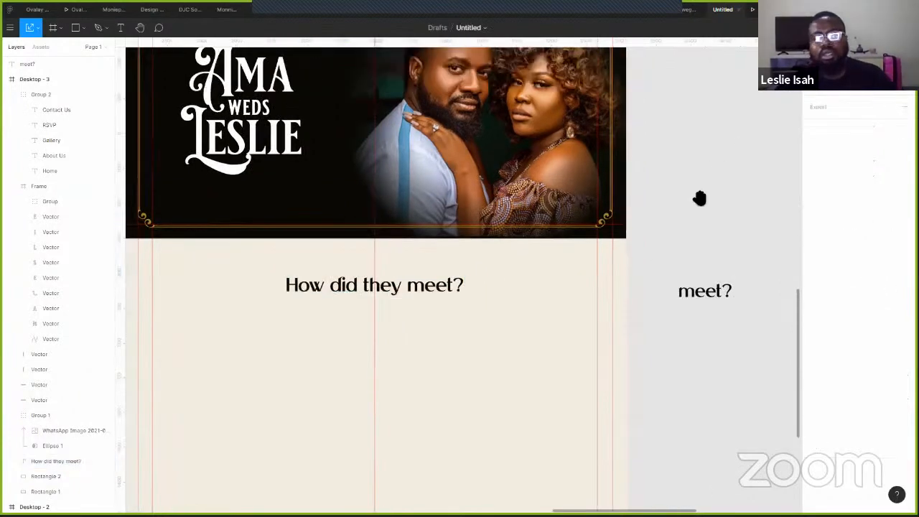
scroll(326, 136, "up", 5)
scroll(453, 93, "left", 5)
scroll(453, 92, "up", 2)
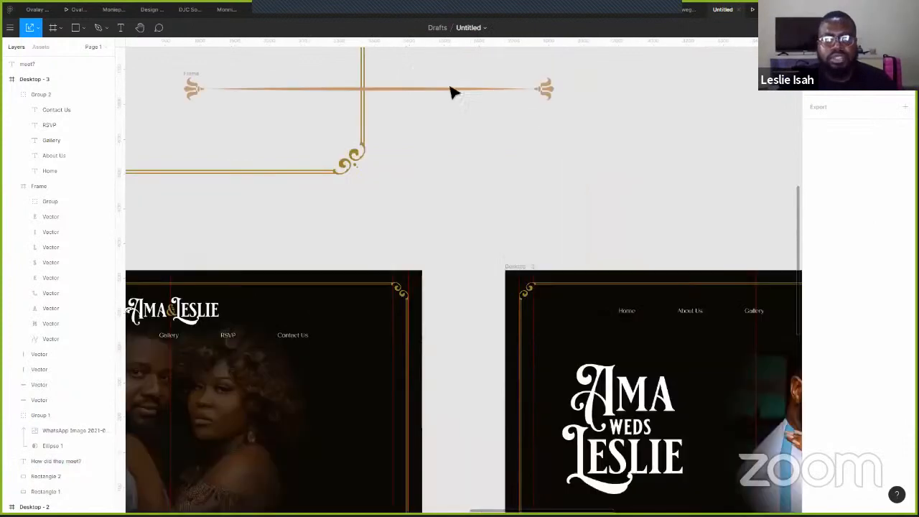
left_click(434, 98)
key("ctrl+d")
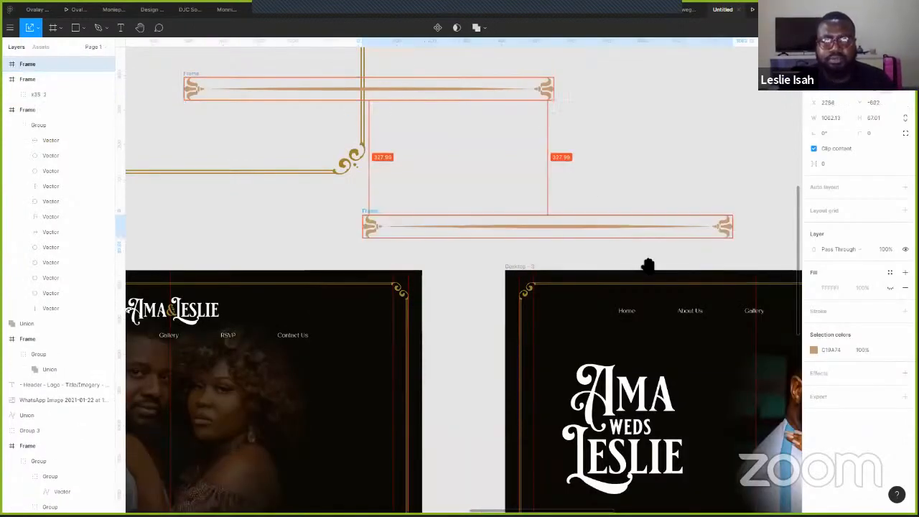
scroll(442, 90, "down", 5)
scroll(443, 90, "right", 5)
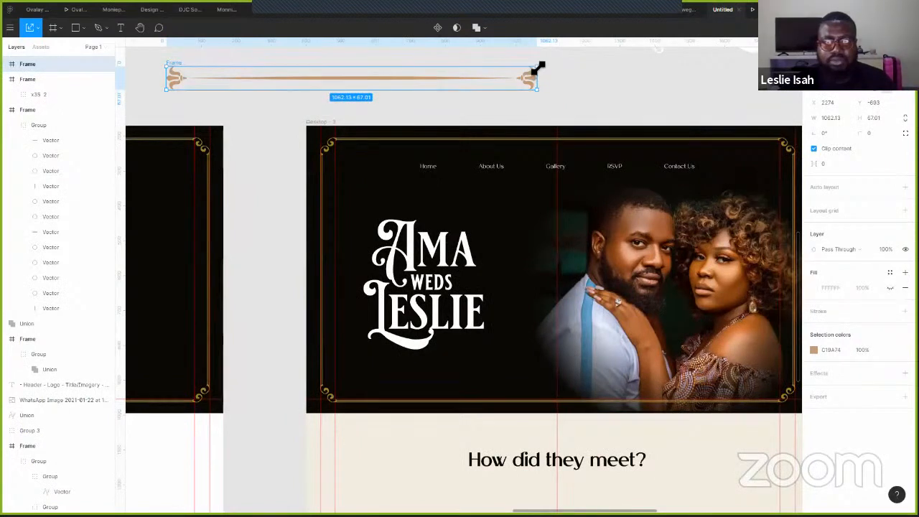
- Shrink the divider copy to about 437×27.57 and centre it under the heading in Desktop-3
left_click_drag(384, 106, 324, 87)
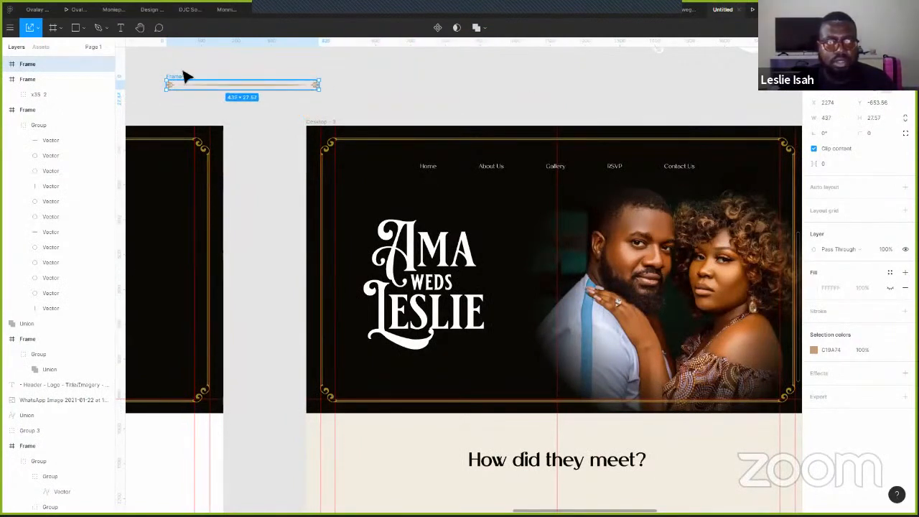
key("ctrl+x")
left_click(493, 470)
key("ctrl+v")
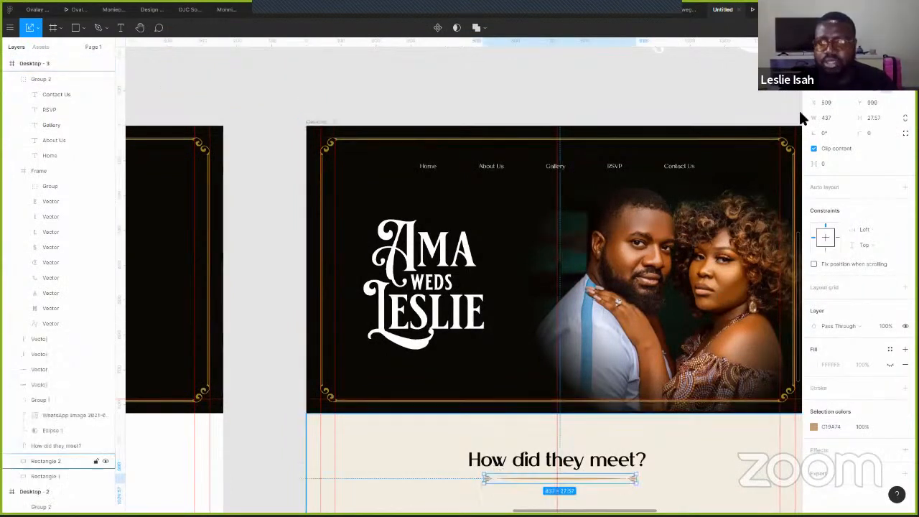
key("alt+h")
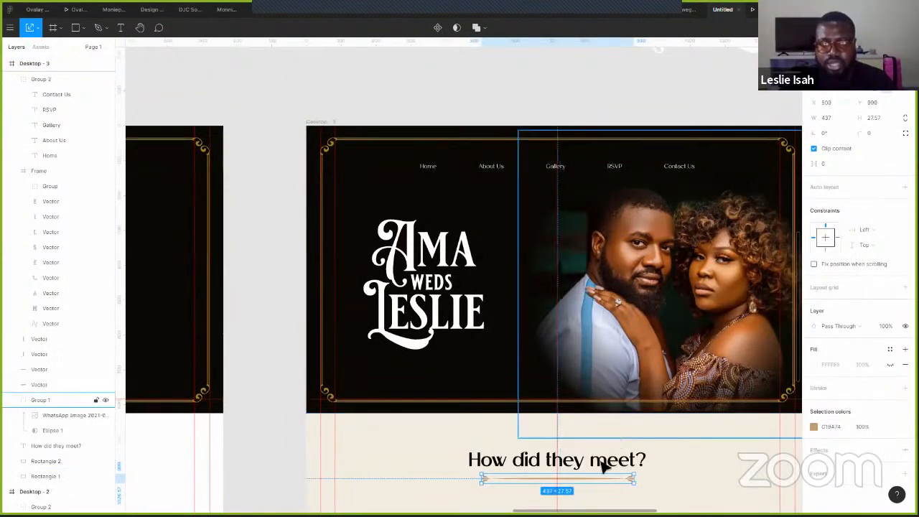
left_click(495, 463)
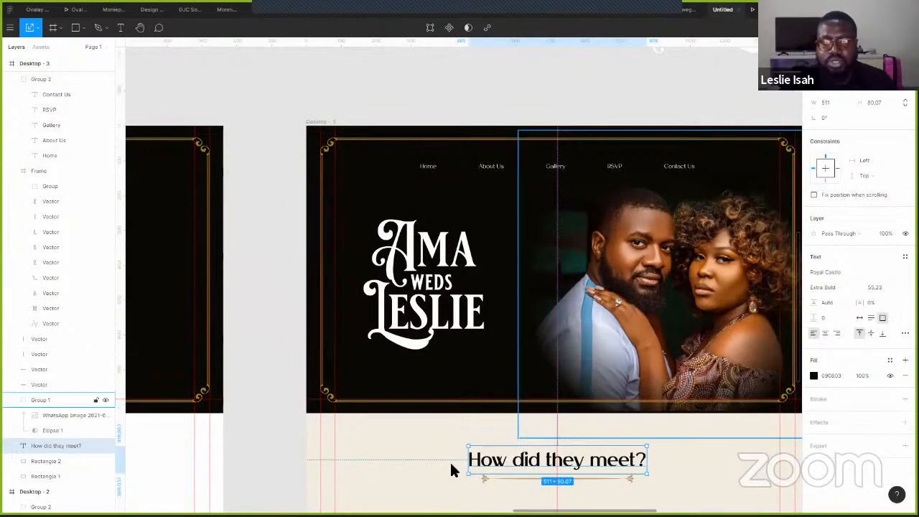
- Preview the wedding page as a prototype and return to the design
left_click(761, 10)
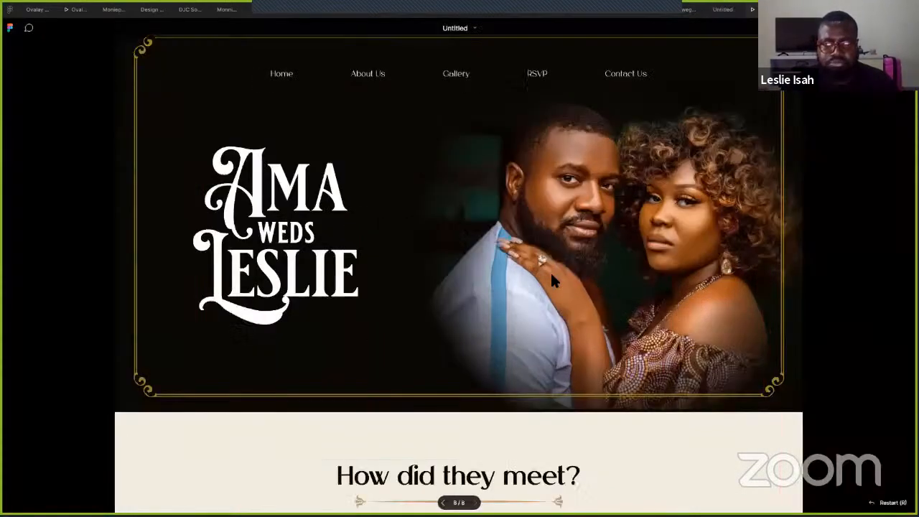
scroll(550, 271, "down", 3)
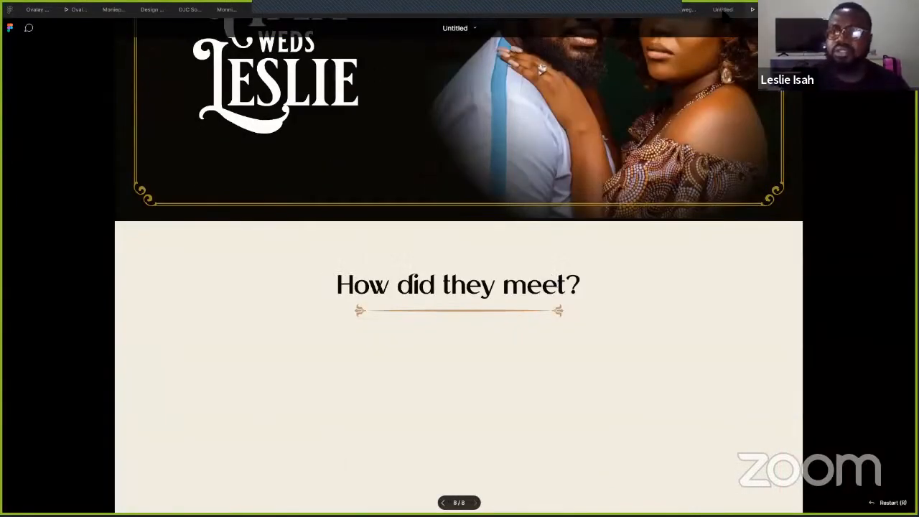
left_click(723, 10)
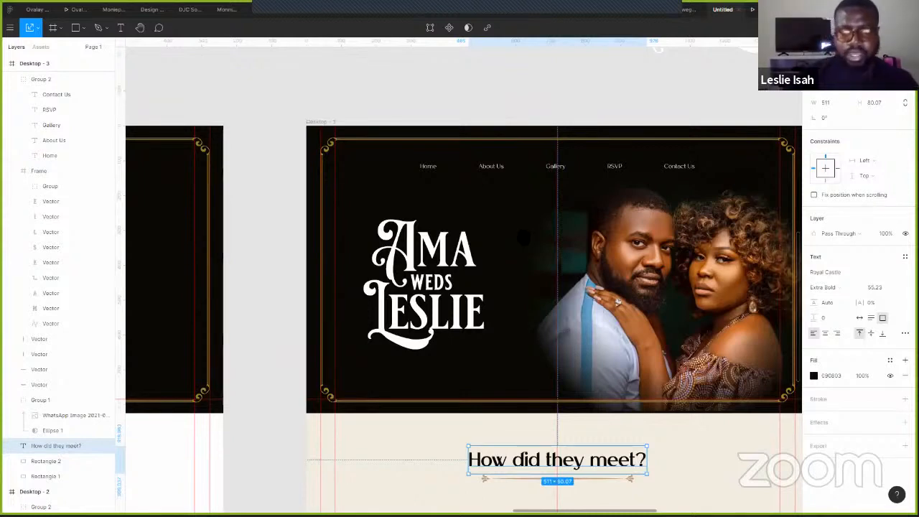
- Stretch the beige background rectangle down to about 1378 high
scroll(517, 472, "down", 5)
left_click(517, 457)
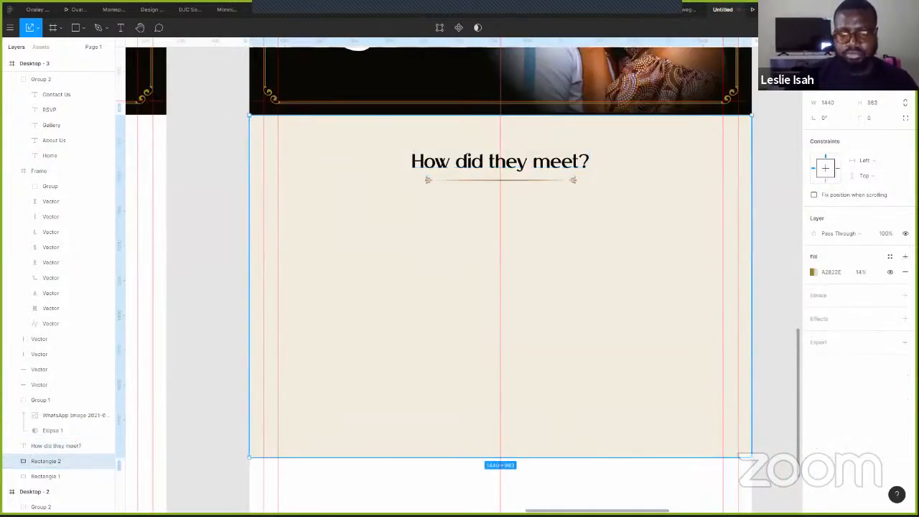
scroll(574, 402, "down", 1)
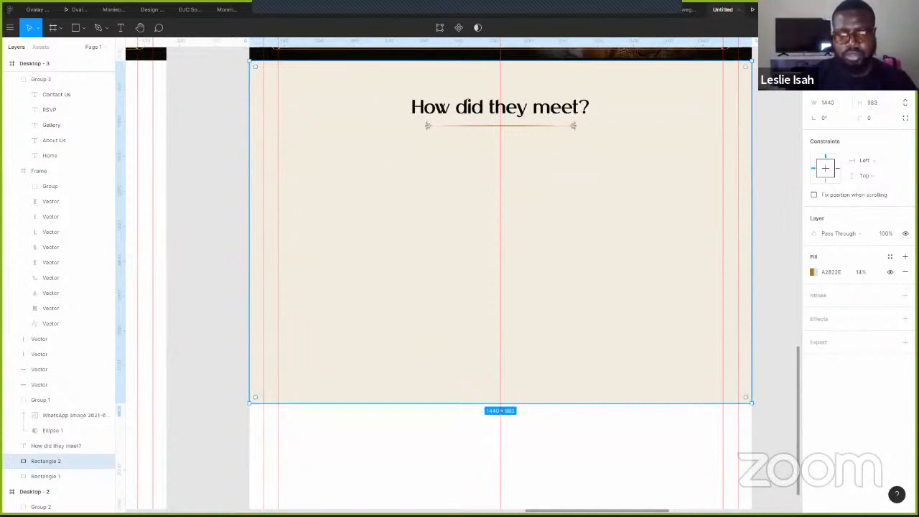
left_click_drag(534, 419, 537, 433)
left_click(770, 185)
- Pan the canvas back over the 'How did they meet?' heading to review the section
left_click_drag(770, 184, 697, 320)
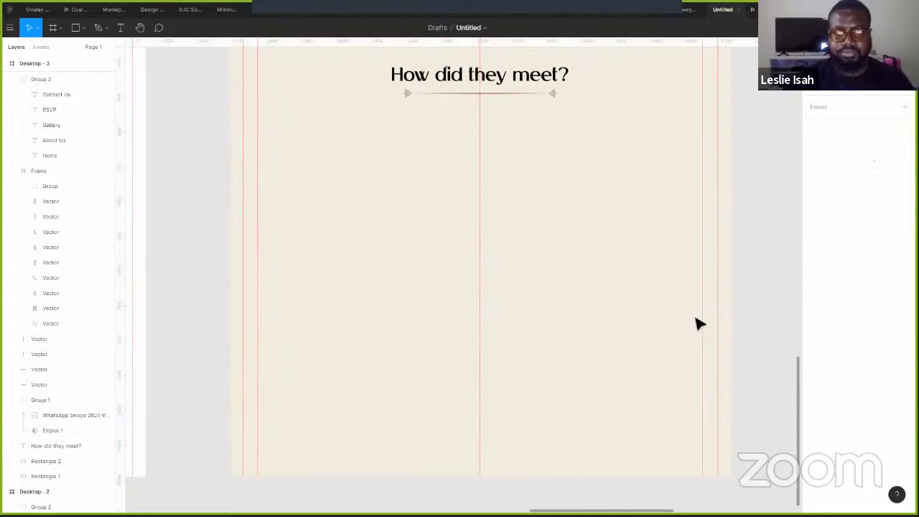
scroll(424, 279, "up", 2)
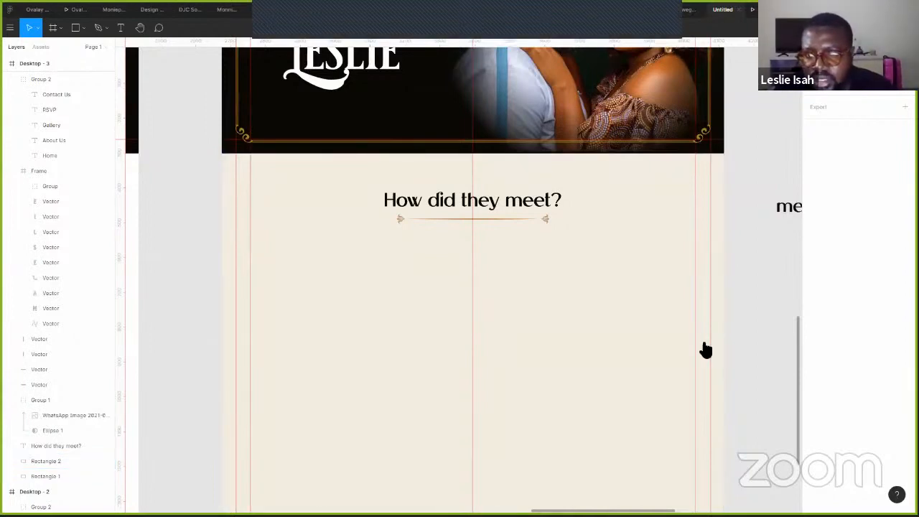
left_click(677, 48)
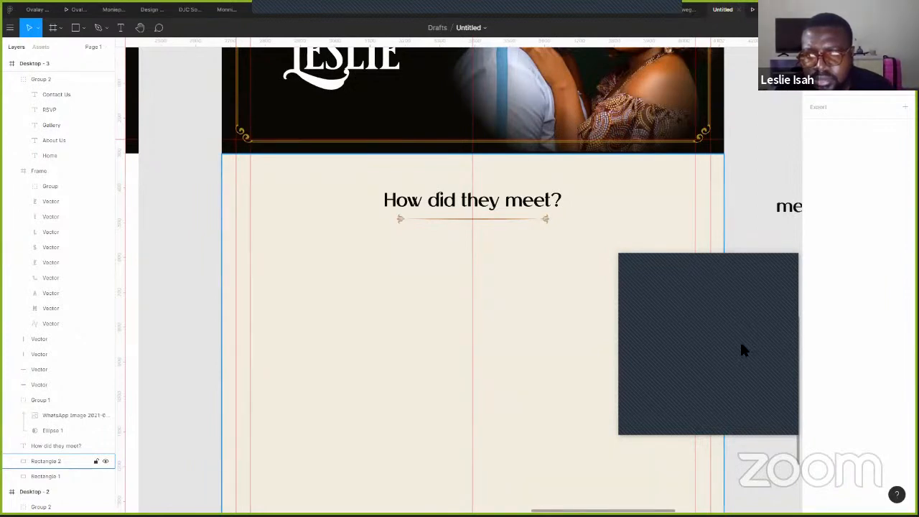
key("space")
left_click_drag(768, 155, 740, 178)
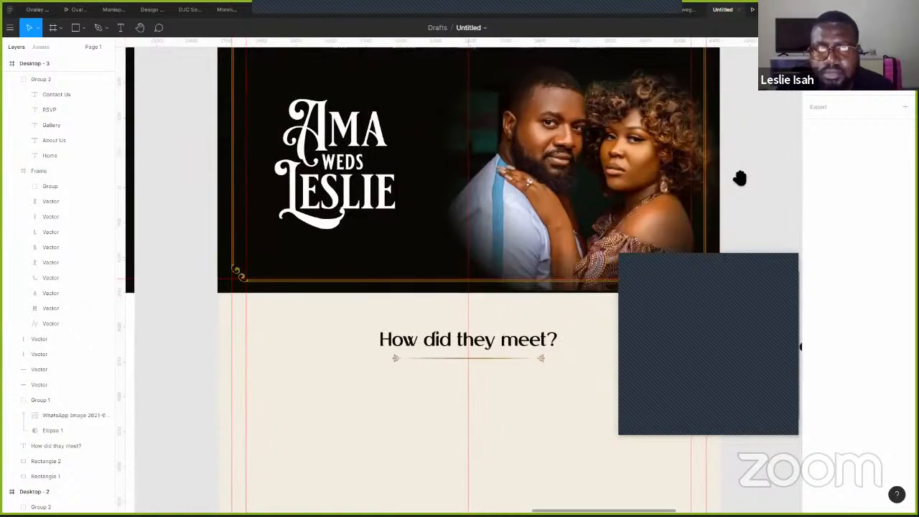
scroll(738, 180, "down", 3)
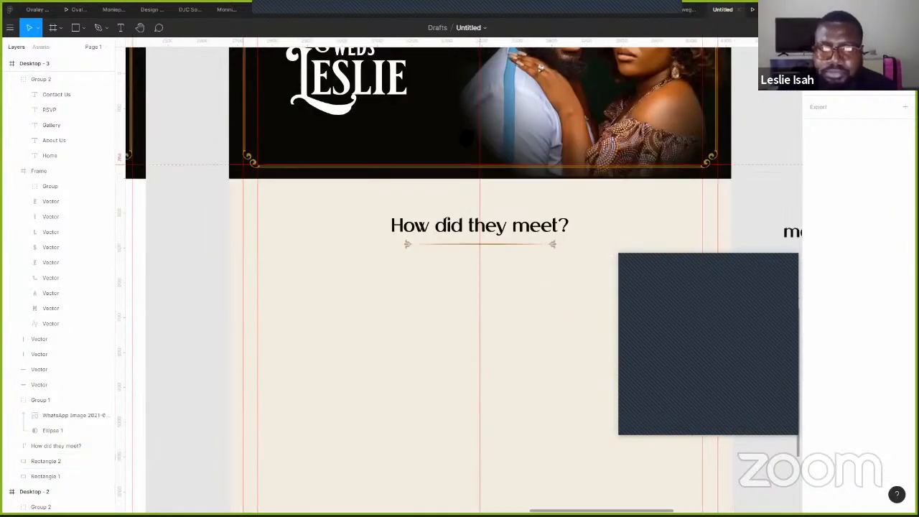
scroll(563, 108, "down", 3)
- Replace the stray 'meet?' text with 'He's funny' and size its box to 332 by 132
left_click(754, 134)
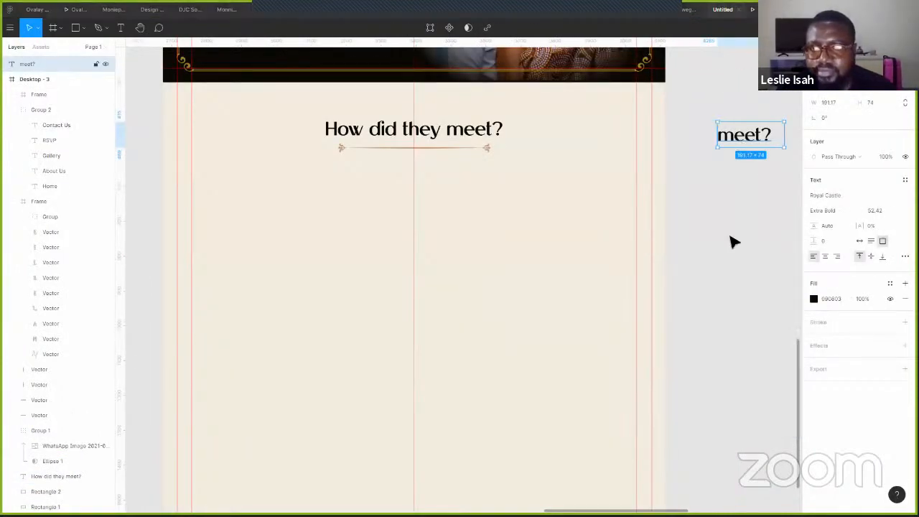
double_click(743, 238)
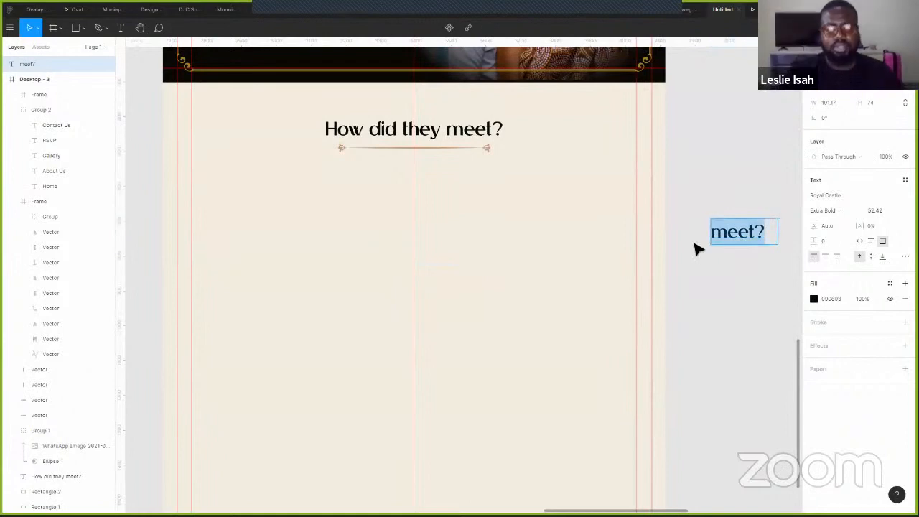
type("He")
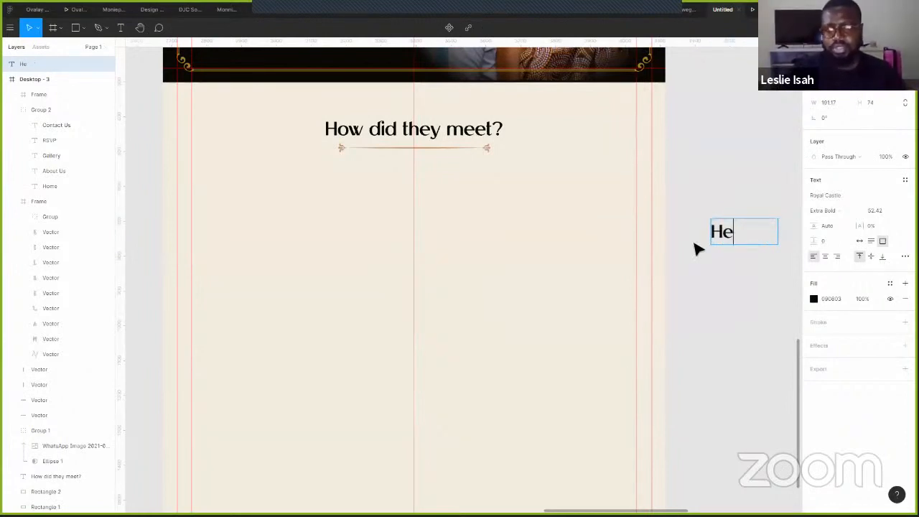
type("'s")
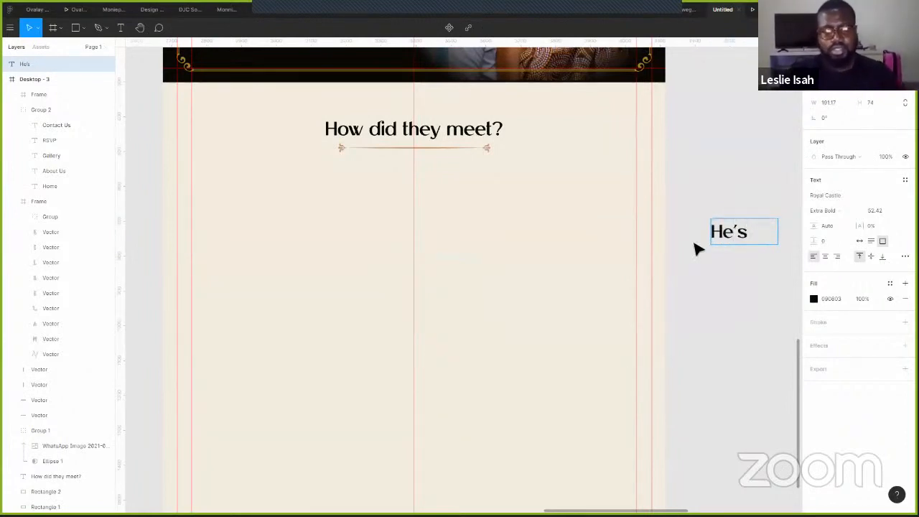
type(" funny")
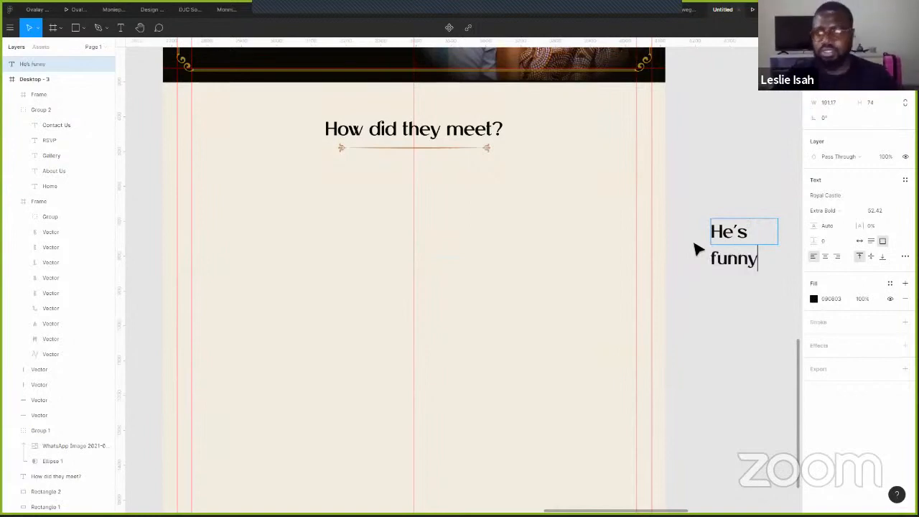
key("Escape")
left_click_drag(779, 245, 797, 274)
mouse_move(700, 259)
left_mouse_down()
mouse_move(690, 248)
mouse_move(694, 268)
mouse_move(701, 264)
left_mouse_up()
left_click_drag(604, 175, 685, 153)
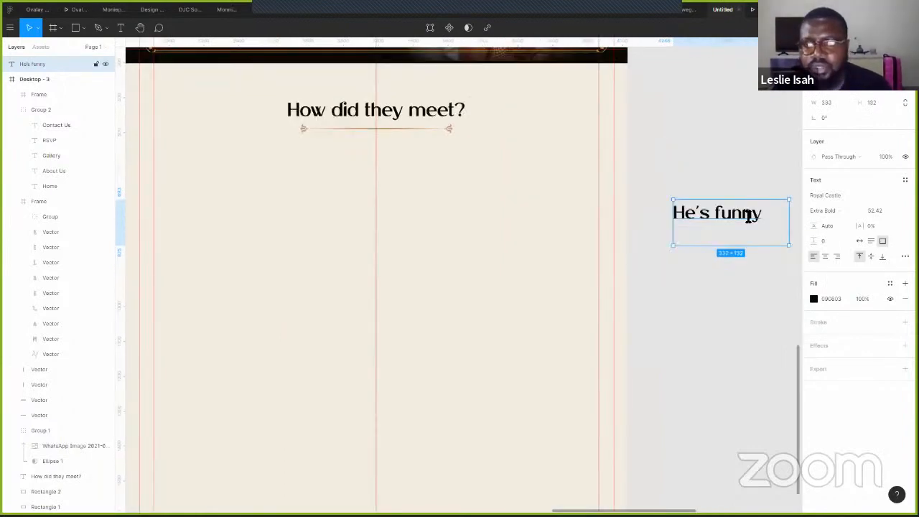
- Extend the text so it reads 'He's funny, smart and goofy'
double_click(766, 222)
left_click(765, 226)
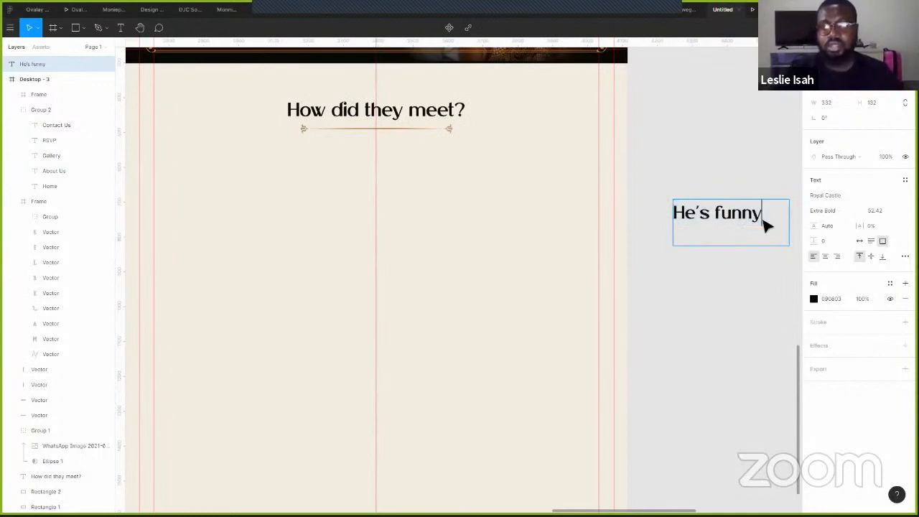
type(", and ")
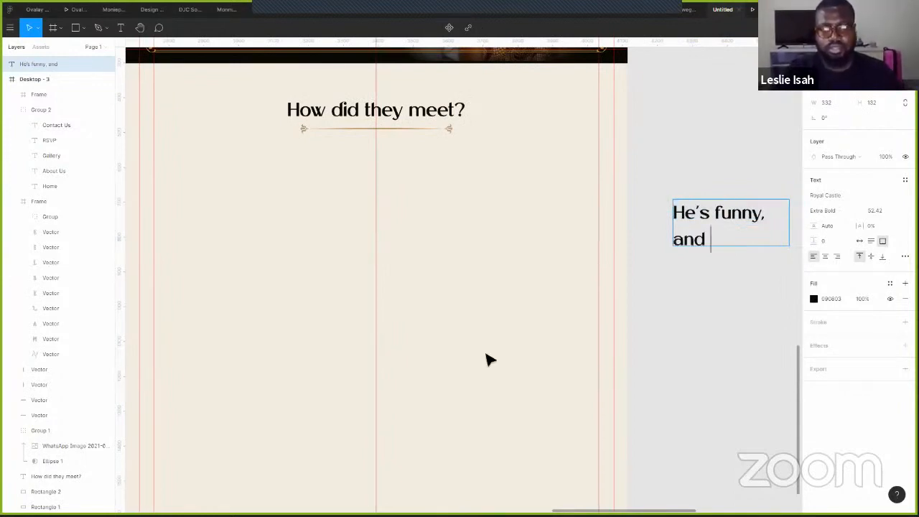
type("smart")
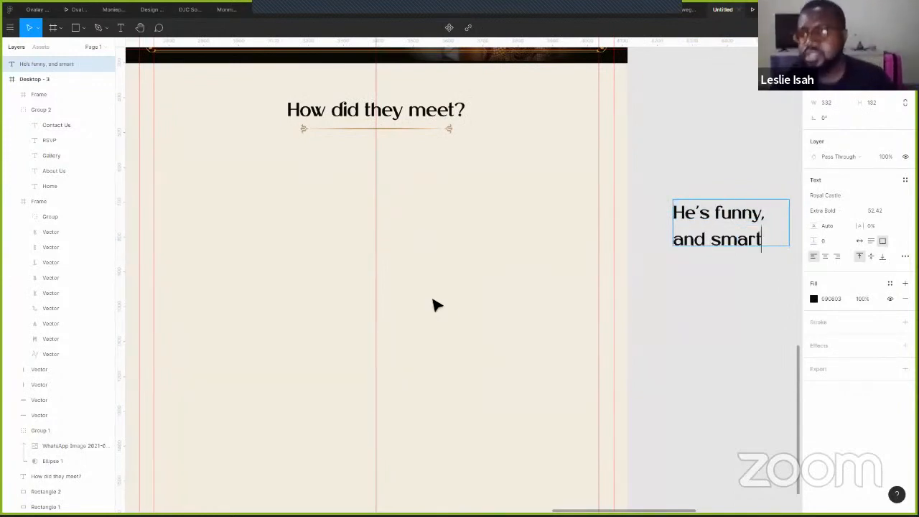
key("Escape")
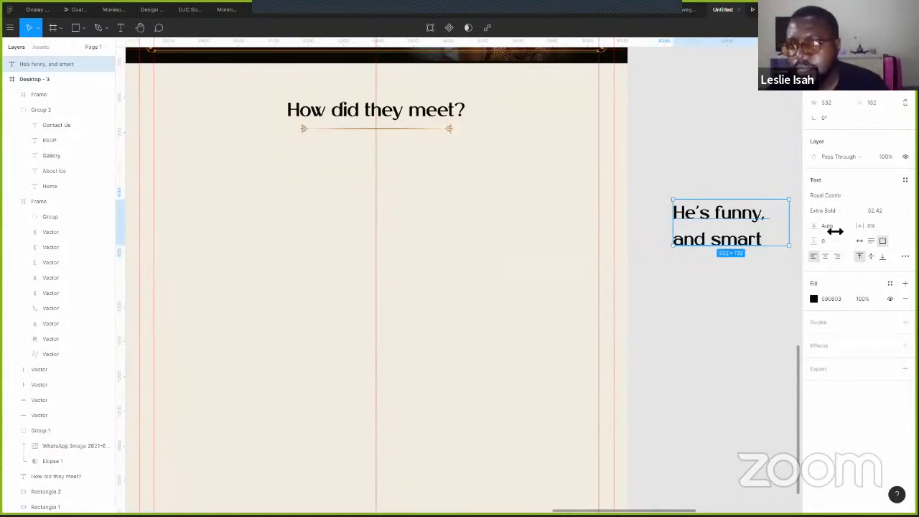
double_click(704, 246)
left_click_drag(708, 244, 668, 242)
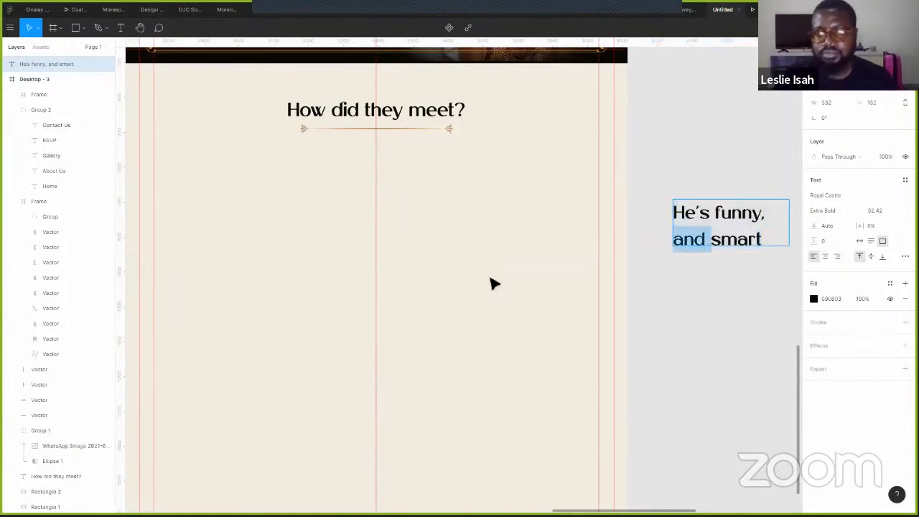
key("BackSpace")
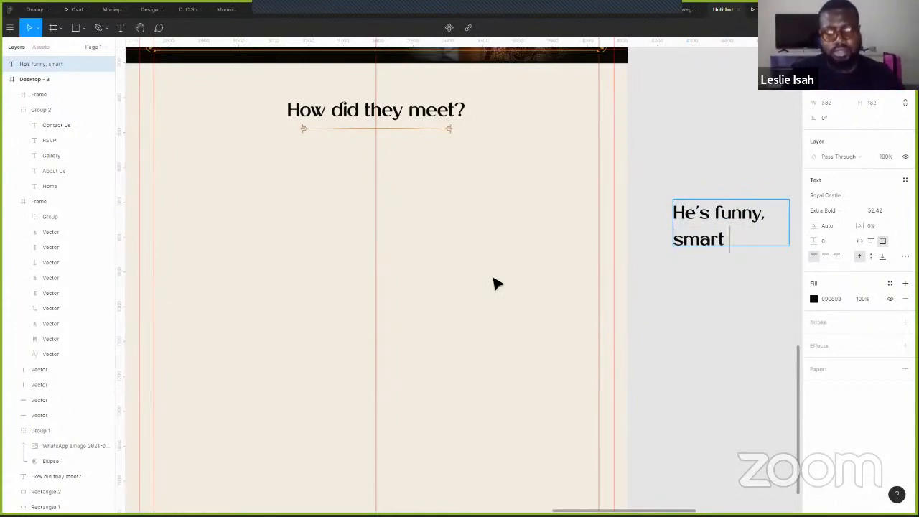
type("and goofy")
key("Escape")
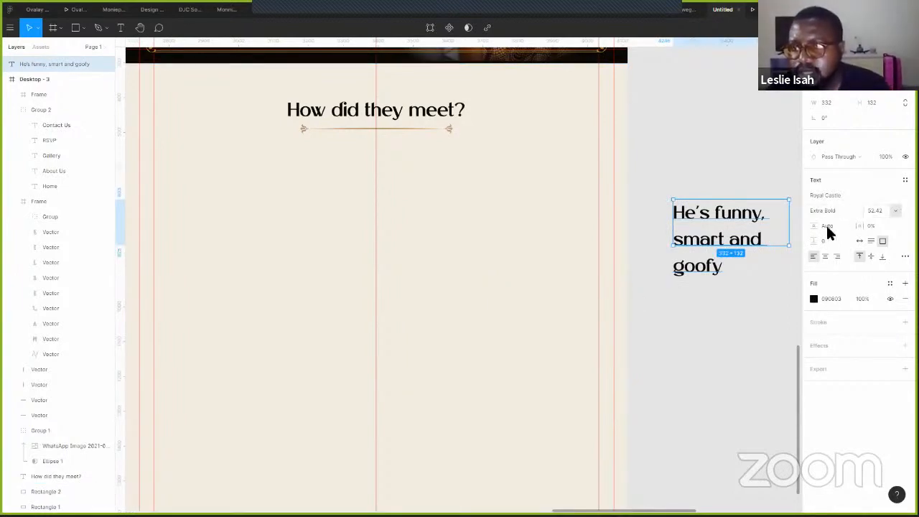
- Tighten the text's line spacing and set its font weight to Regular
left_click_drag(814, 226, 763, 216)
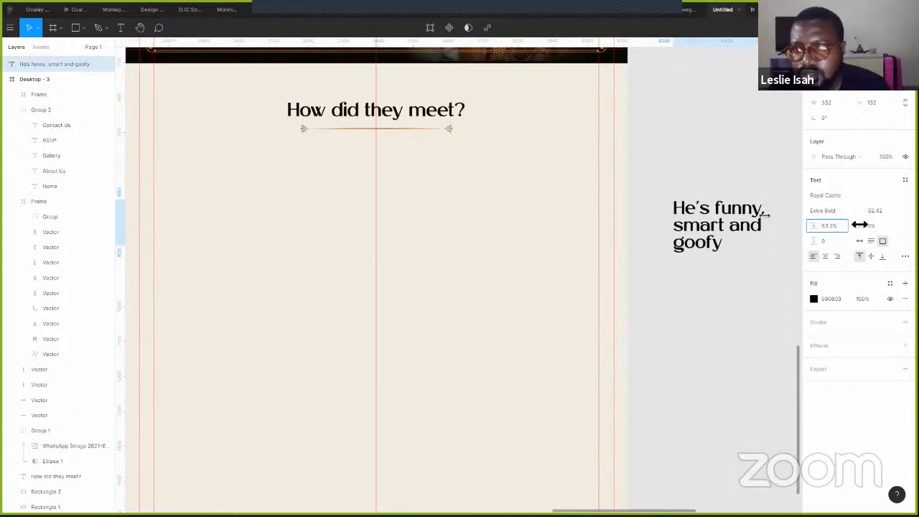
left_click(839, 209)
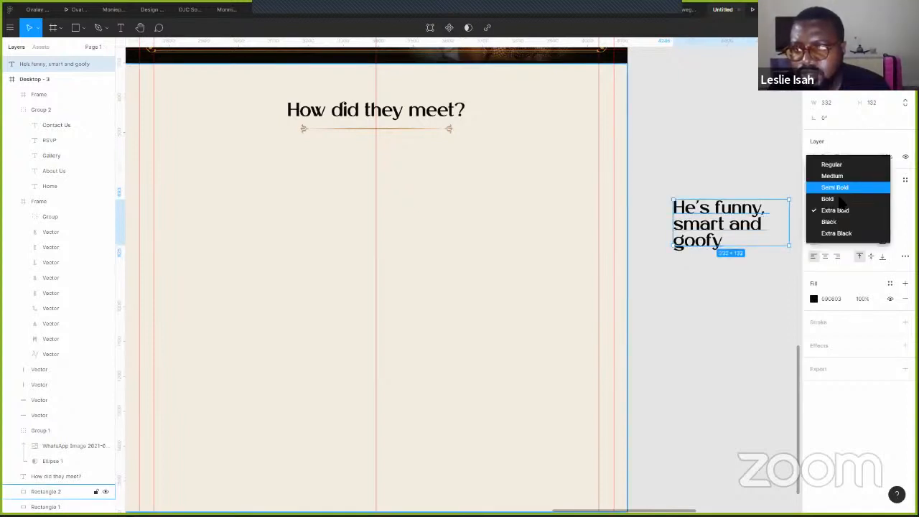
left_click(834, 187)
left_click(837, 210)
left_click(833, 199)
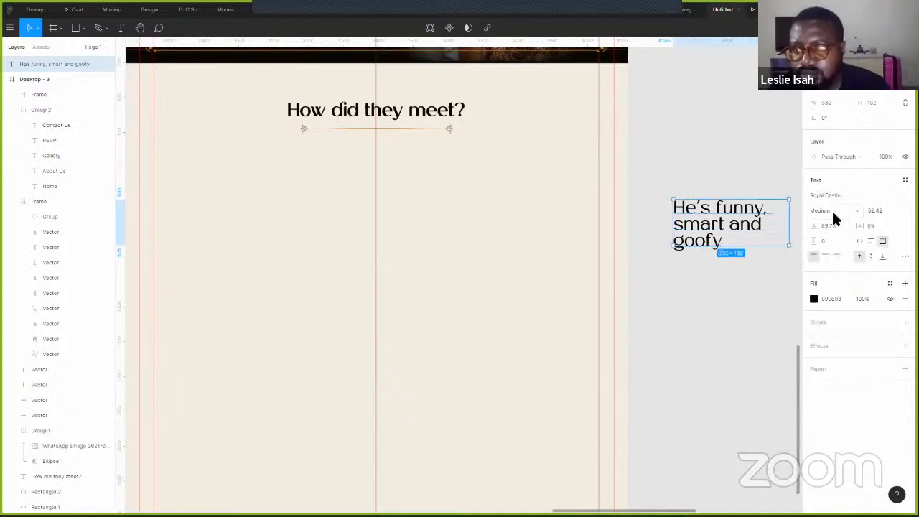
left_click(833, 213)
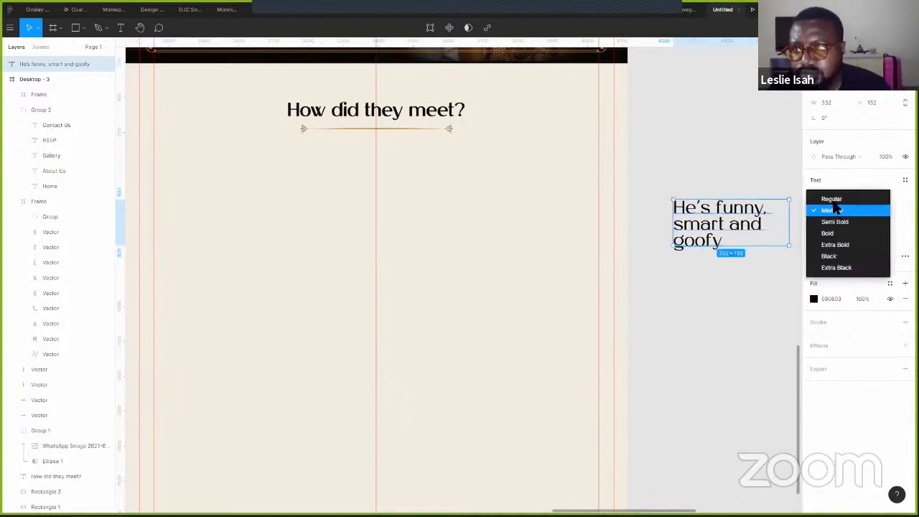
left_click(832, 195)
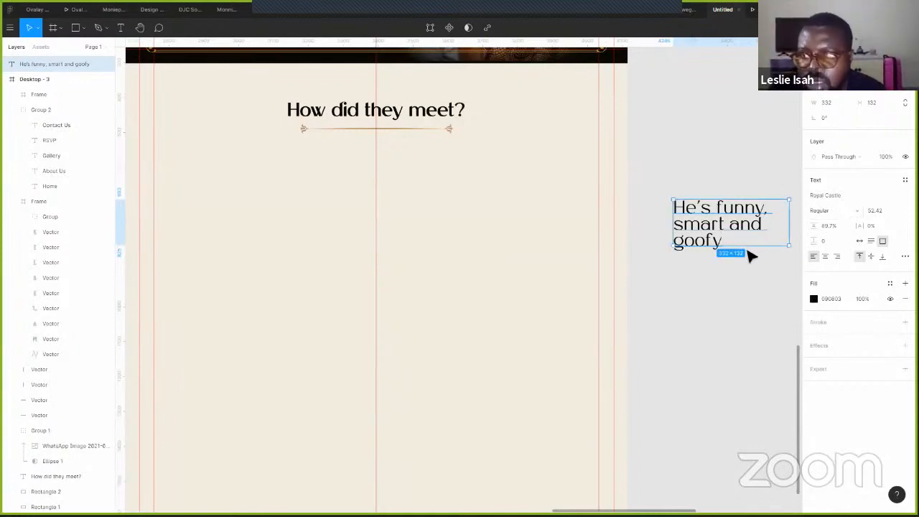
- Widen the text box to wrap onto two lines and move it into the beige section's upper left
left_click_drag(778, 221, 703, 215)
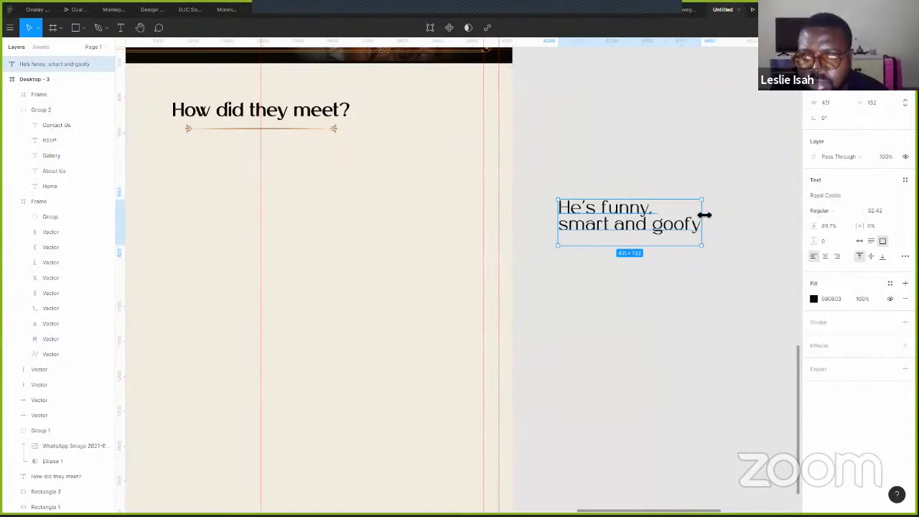
scroll(745, 96, "left", 3)
scroll(745, 96, "down", 1)
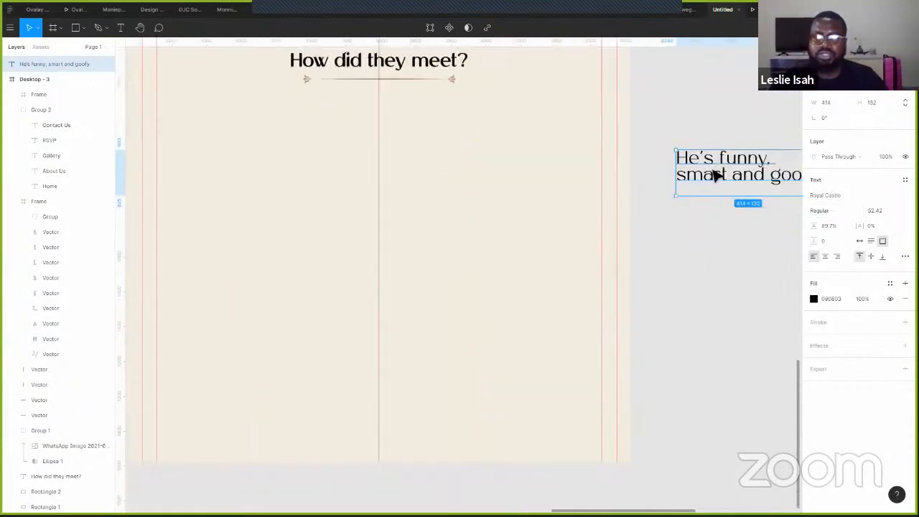
key("ctrl+z")
left_click_drag(204, 153, 199, 136)
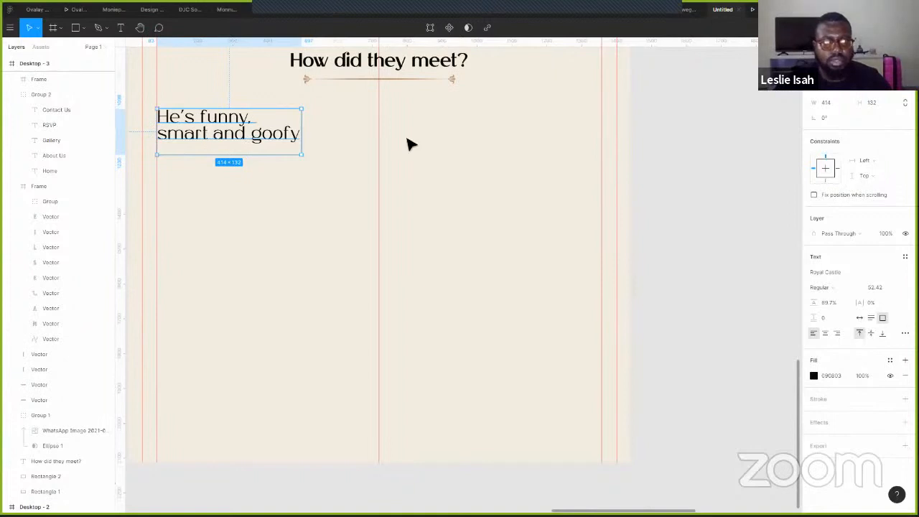
- Move the text beside the centre line and draw a 448×448 grey square to its left
left_click_drag(417, 137, 398, 148)
scroll(166, 83, "up", 2)
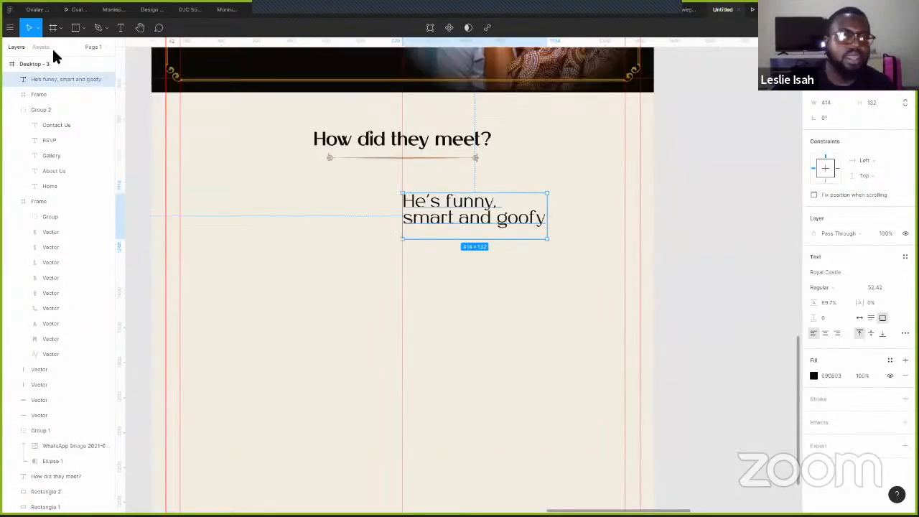
left_click(83, 28)
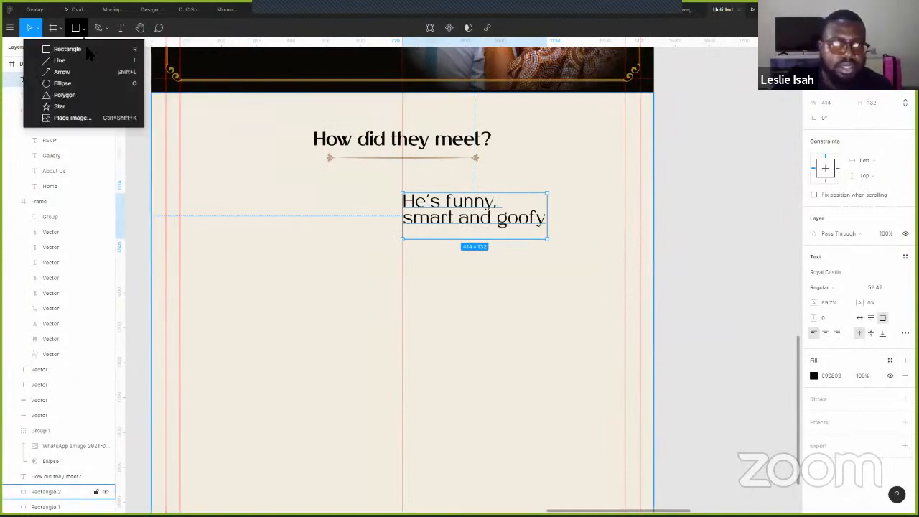
key("r")
left_click_drag(210, 189, 306, 354)
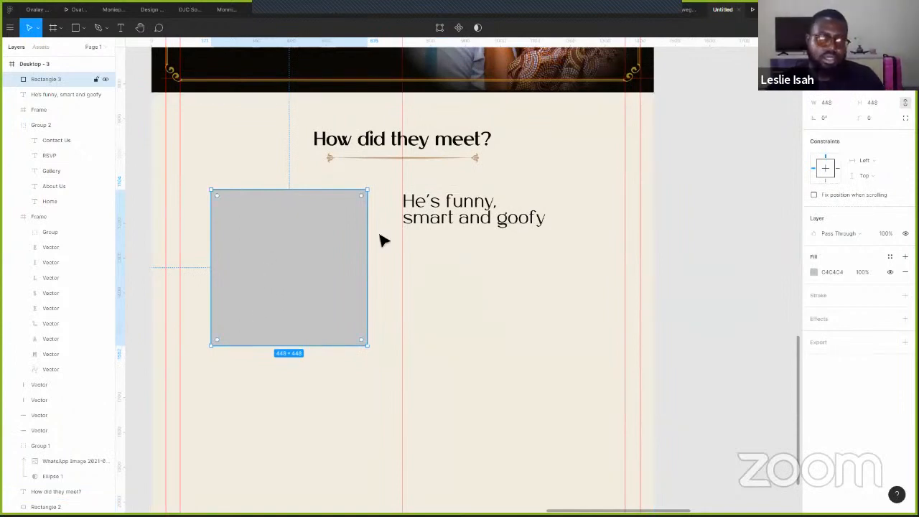
- Nudge the grey square slightly right and lower the text a little beside it
key("Tab")
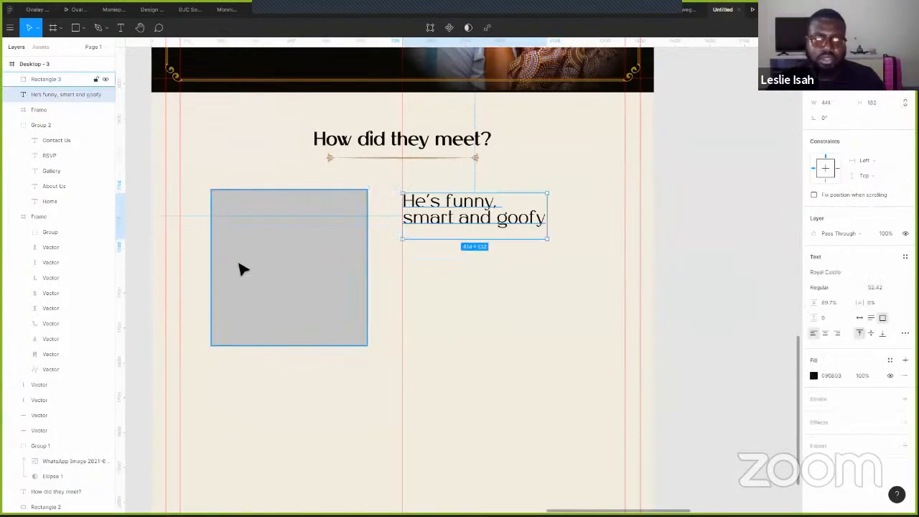
key("shift+Tab")
key("shift+Right")
key("shift+Right")
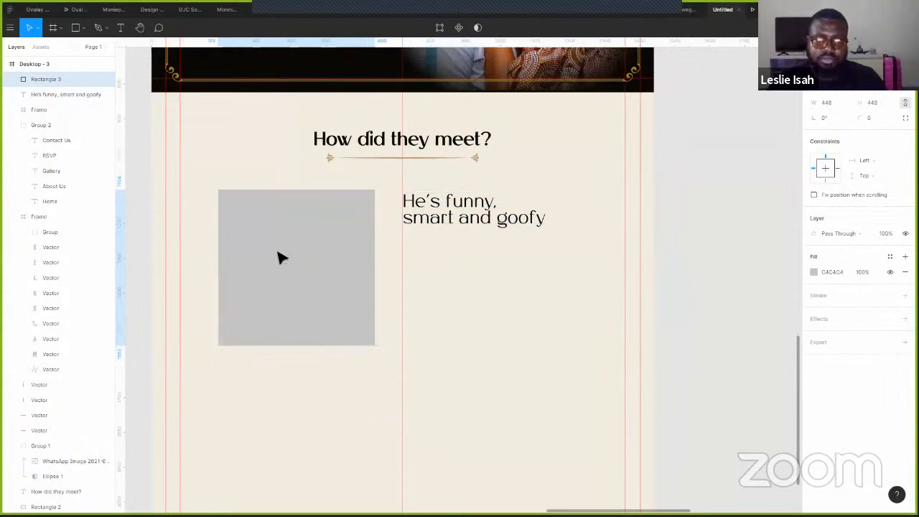
left_click(451, 219)
left_click_drag(451, 223, 452, 234)
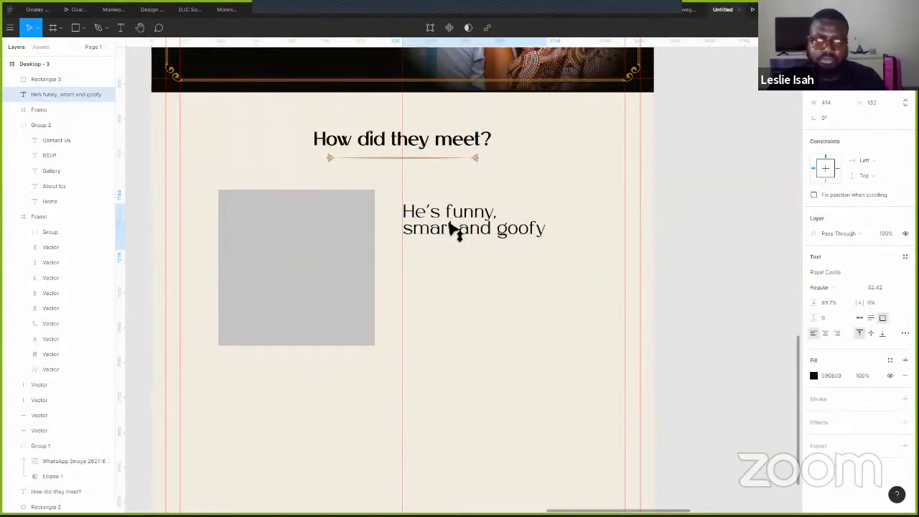
- Draw a new text box below the caption and set its font size to 18
left_click(702, 232)
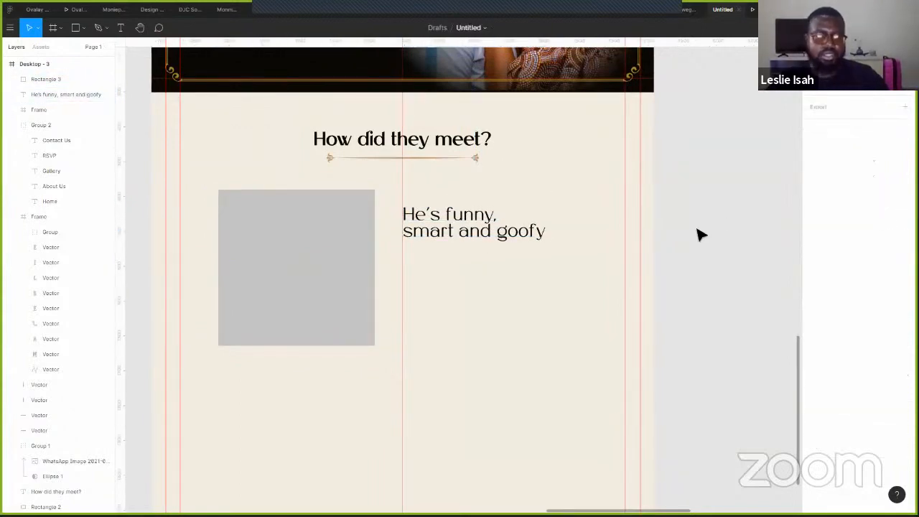
key("t")
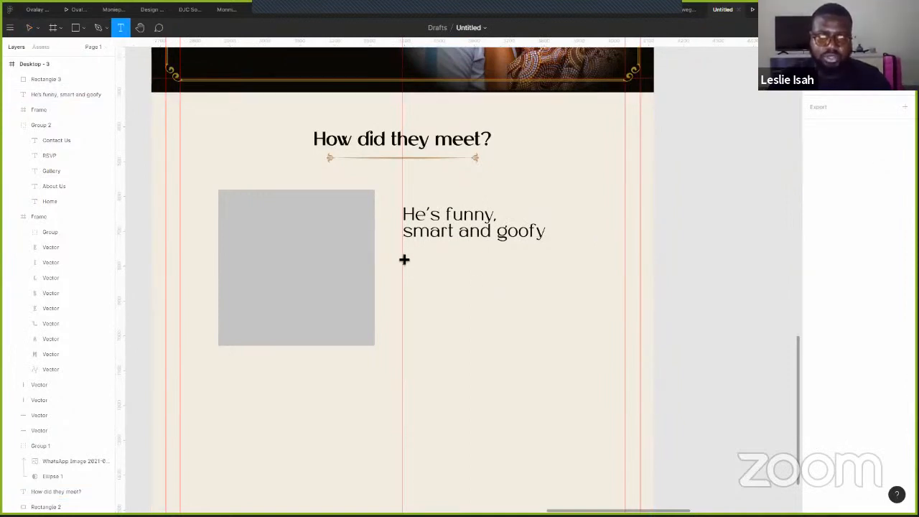
left_click_drag(403, 257, 573, 337)
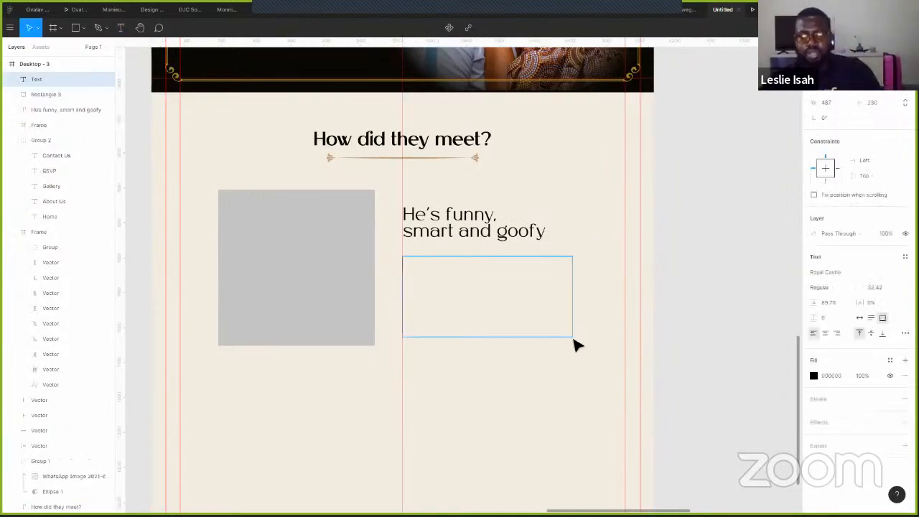
left_click(834, 288)
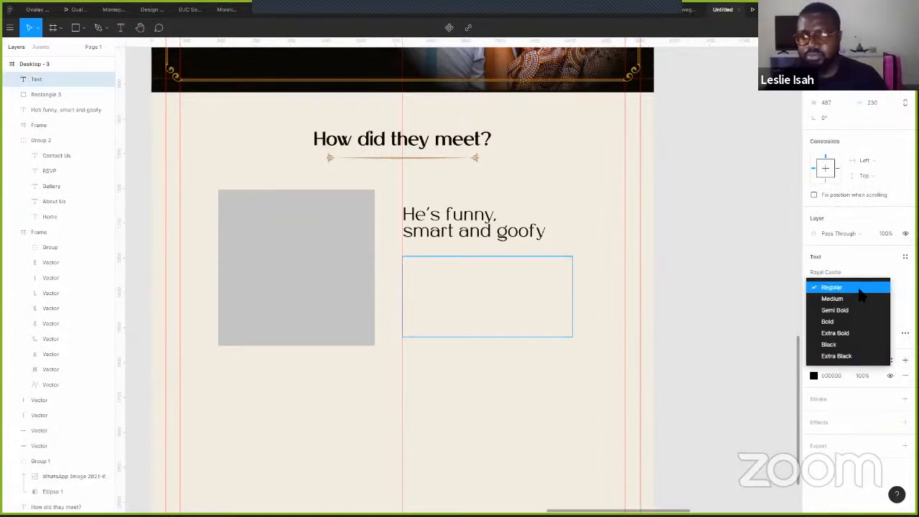
left_click(876, 288)
left_click(876, 288)
type("1")
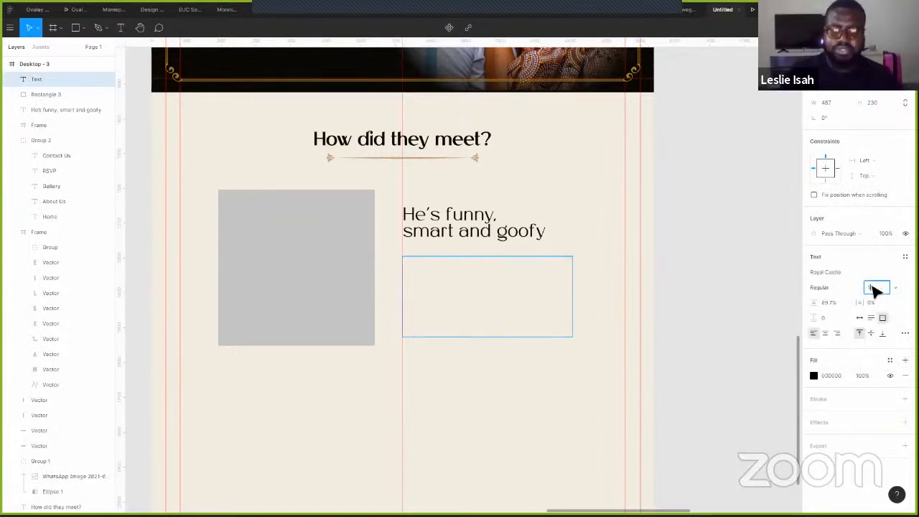
type("8")
key("Return")
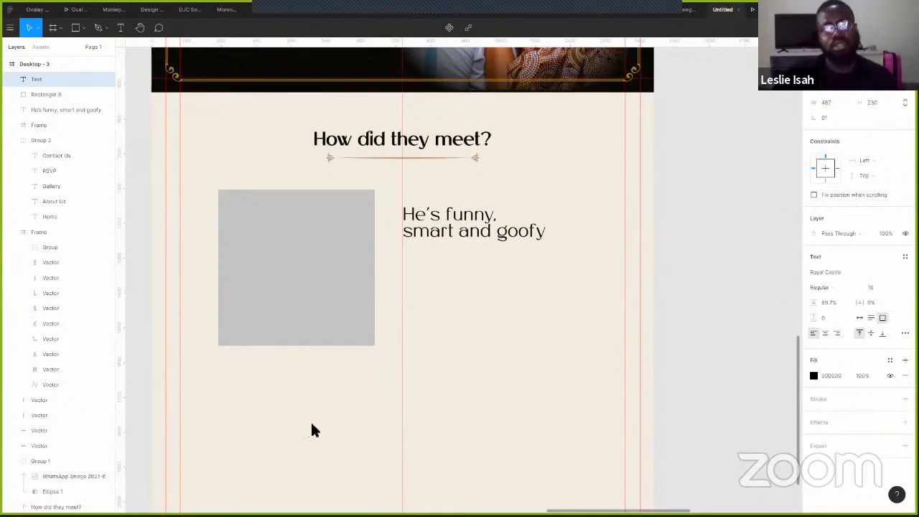
- Load lipsum.com in Brave and copy the paragraph under 'Why do we use it?'
key("alt+Tab")
key("alt+Tab")
key("alt+Tab")
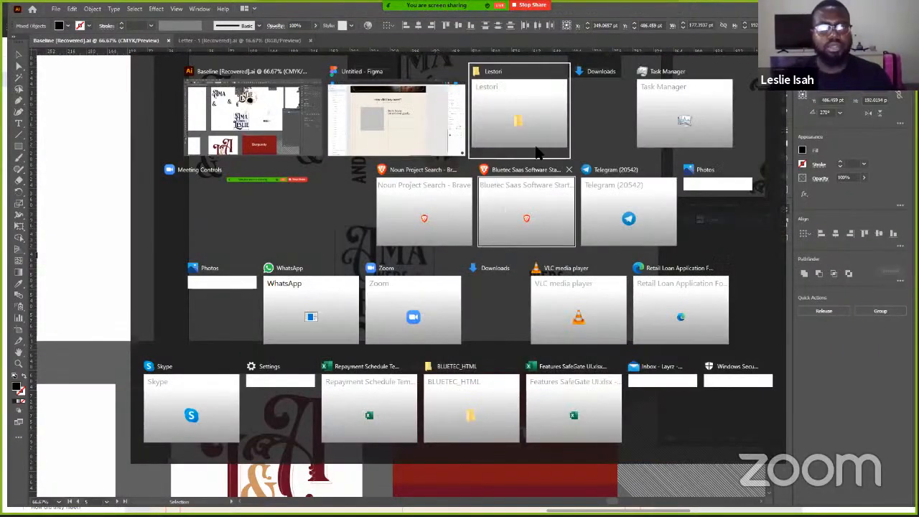
left_click(447, 217)
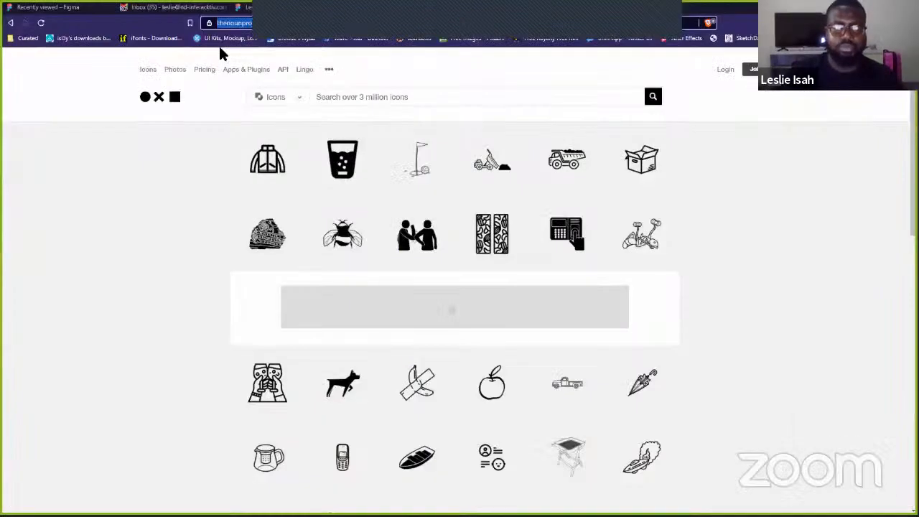
type("lips")
left_click(219, 46)
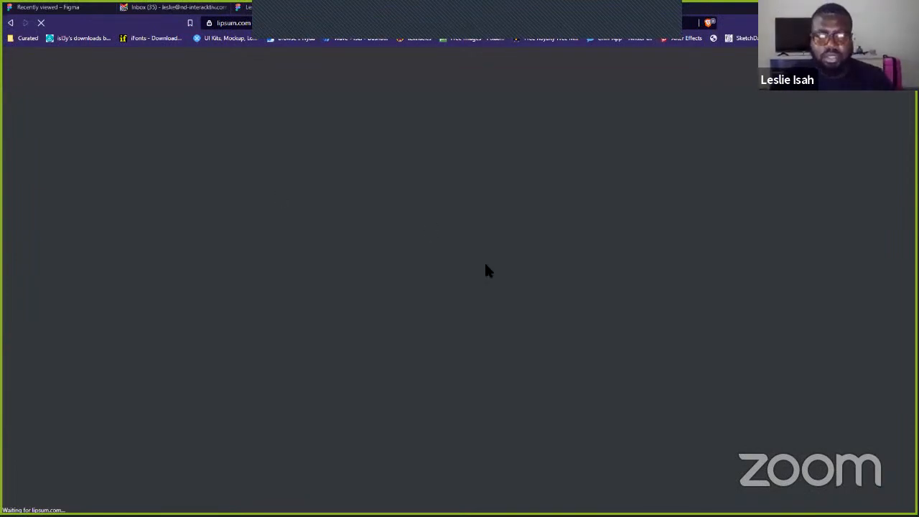
left_click_drag(463, 253, 567, 335)
key("ctrl+c")
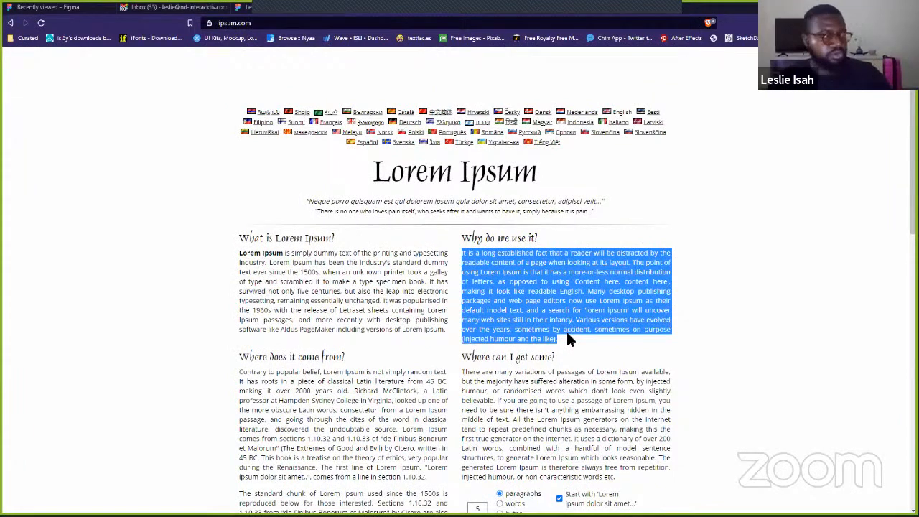
key("alt+Tab")
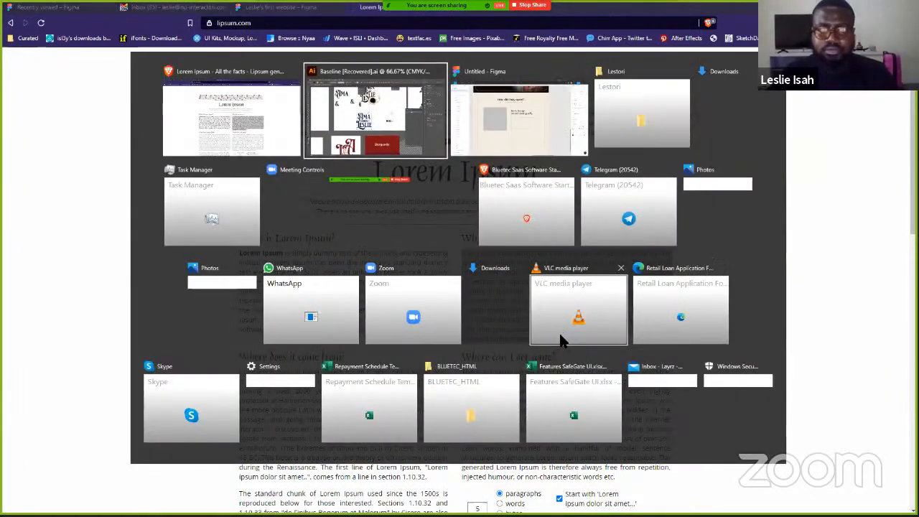
- Paste the lorem ipsum paragraph into the empty text box in Figma
key("alt+Tab")
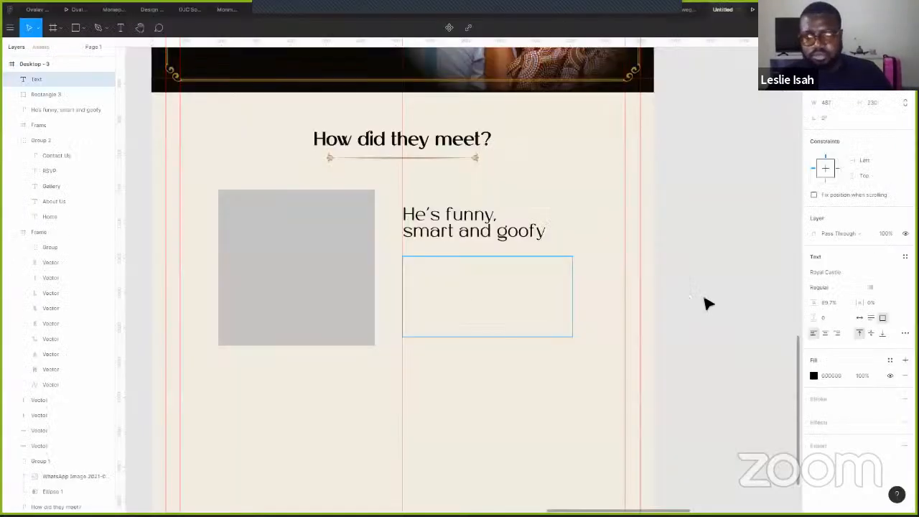
key("ctrl+v")
left_click(609, 302)
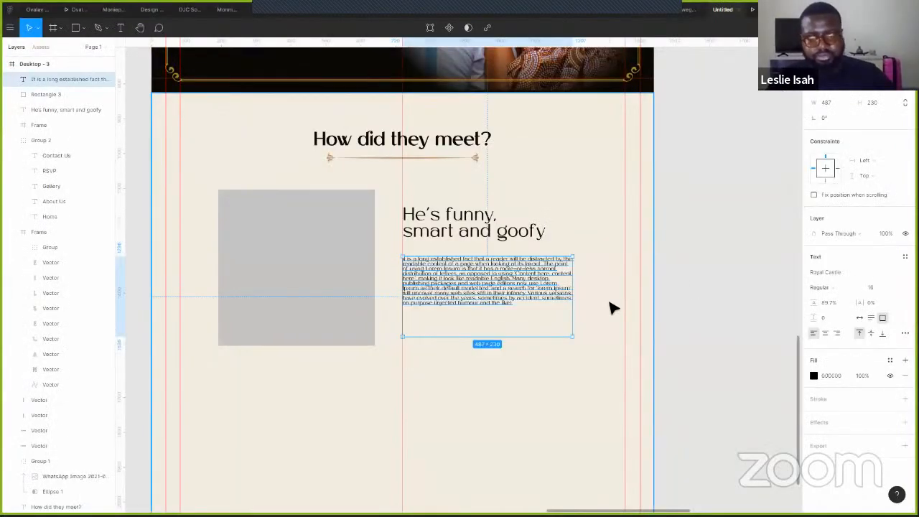
key("ctrl+a")
left_click(725, 331)
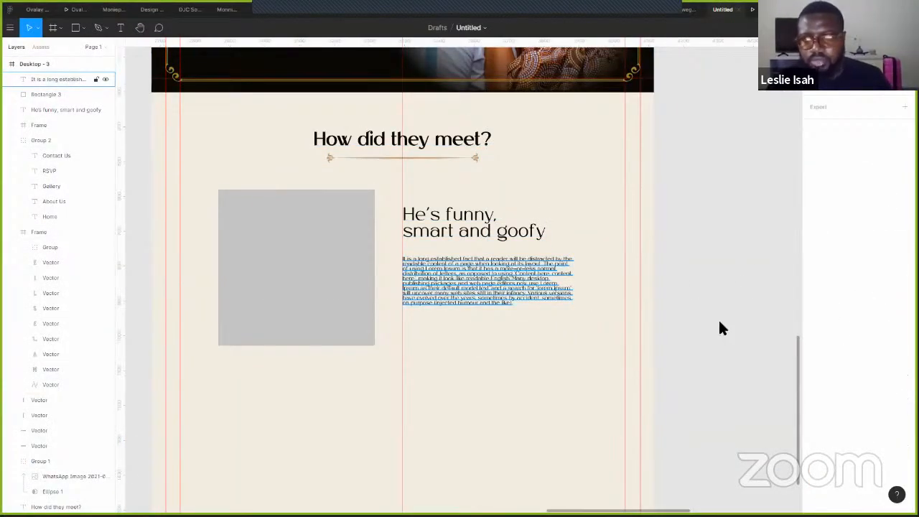
left_click(512, 283)
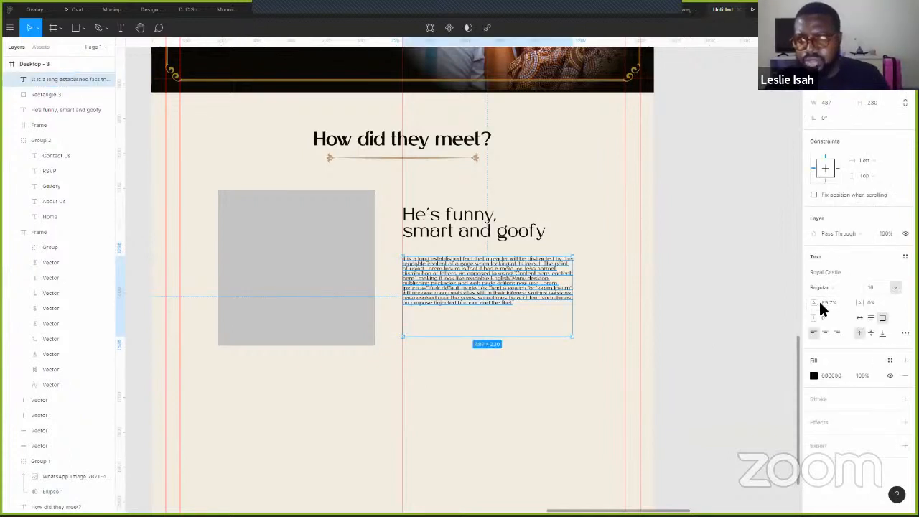
- Loosen the paragraph's line spacing to 167.2% and preview it in presentation mode
left_click_drag(814, 302, 894, 317)
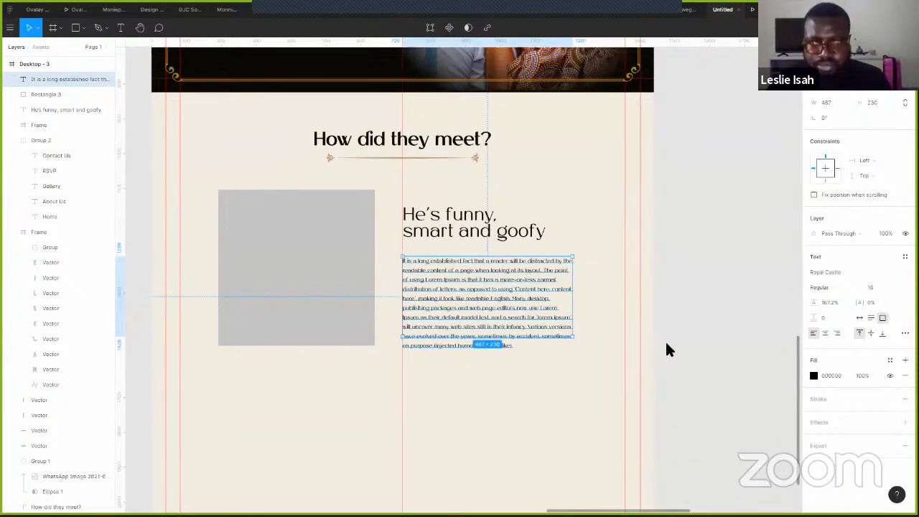
key("ctrl+alt+Return")
scroll(657, 338, "down", 1)
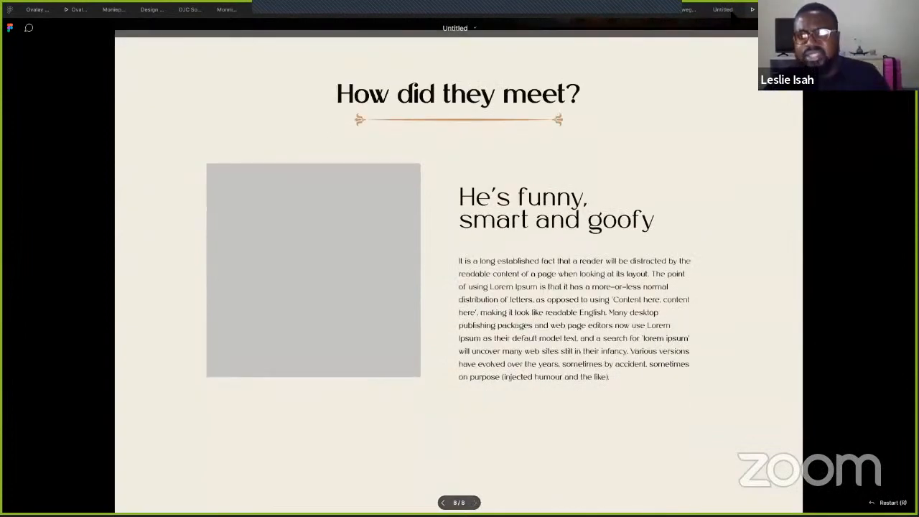
key("Escape")
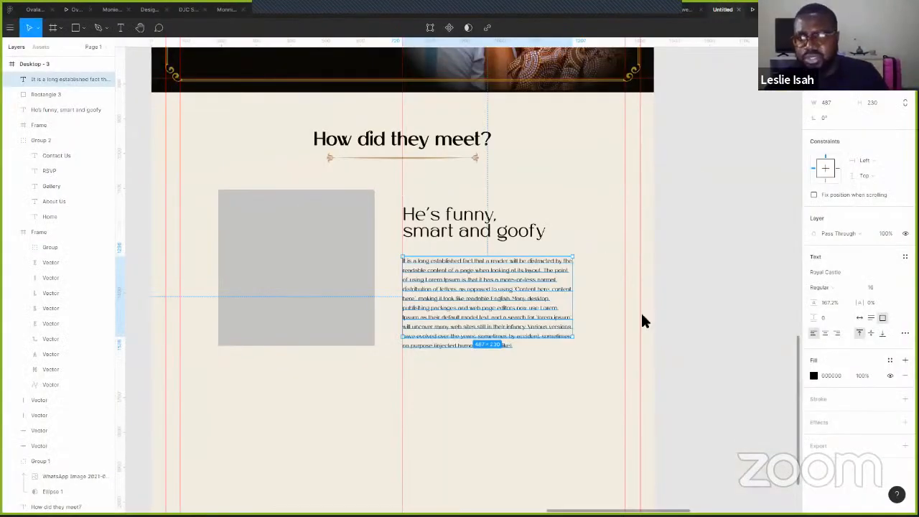
- Raise the paragraph's font size to 18 and preview the result
left_click(871, 287)
key("Up")
key("Up")
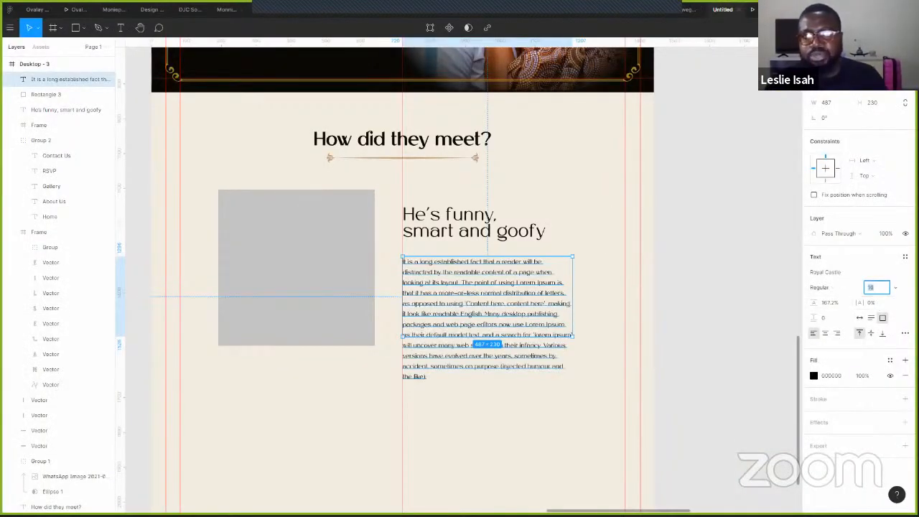
left_click(749, 27)
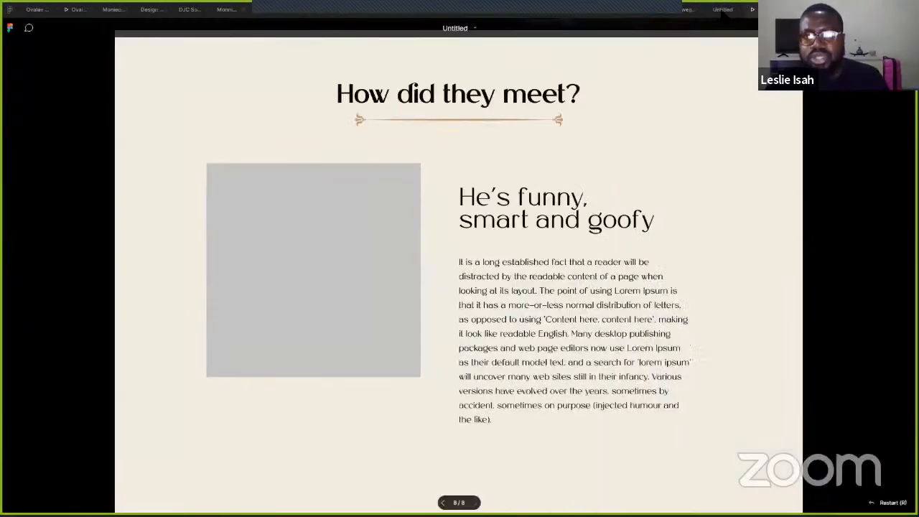
key("Escape")
left_click(824, 273)
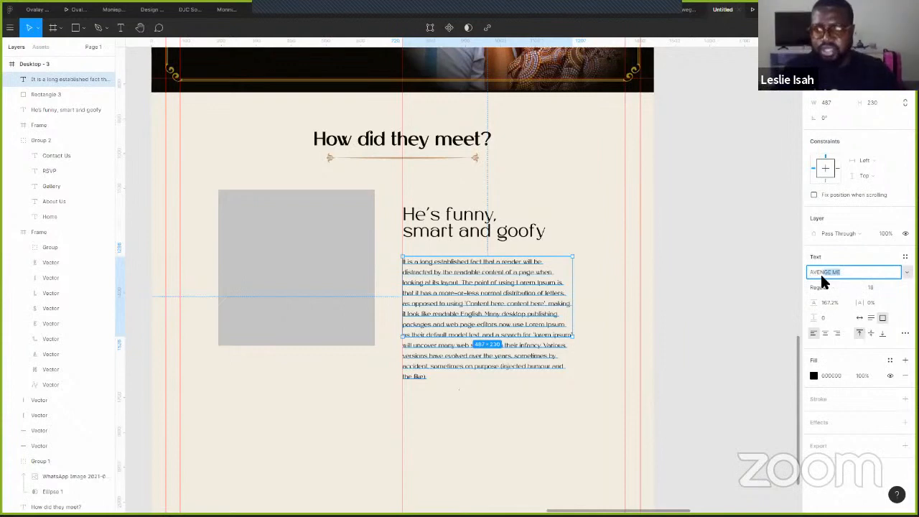
- Set the paragraph to Avenir LT Pro and widen its box to enclose all the text
key("Return")
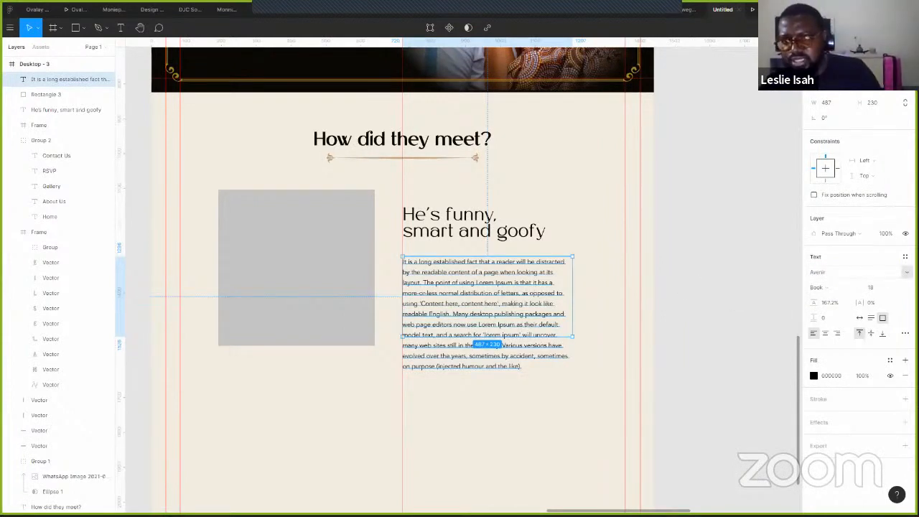
left_click(906, 272)
left_click(867, 292)
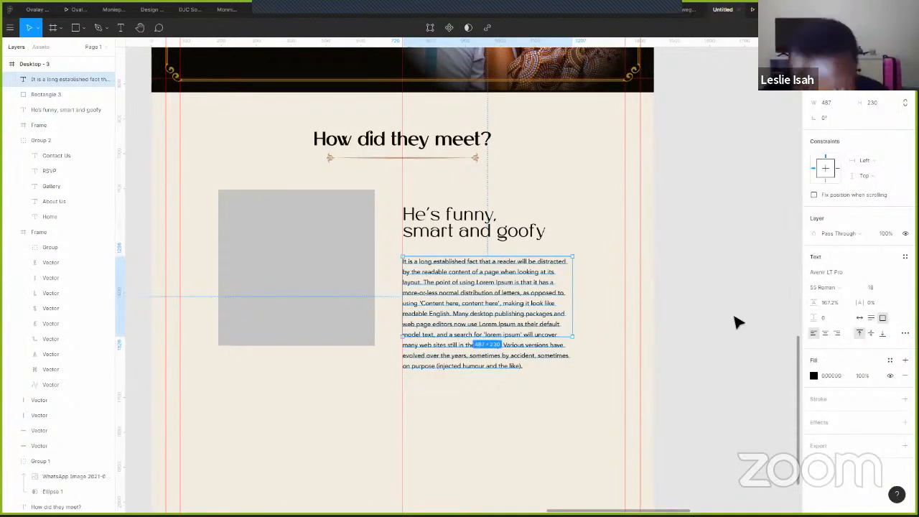
left_click_drag(520, 344, 520, 370)
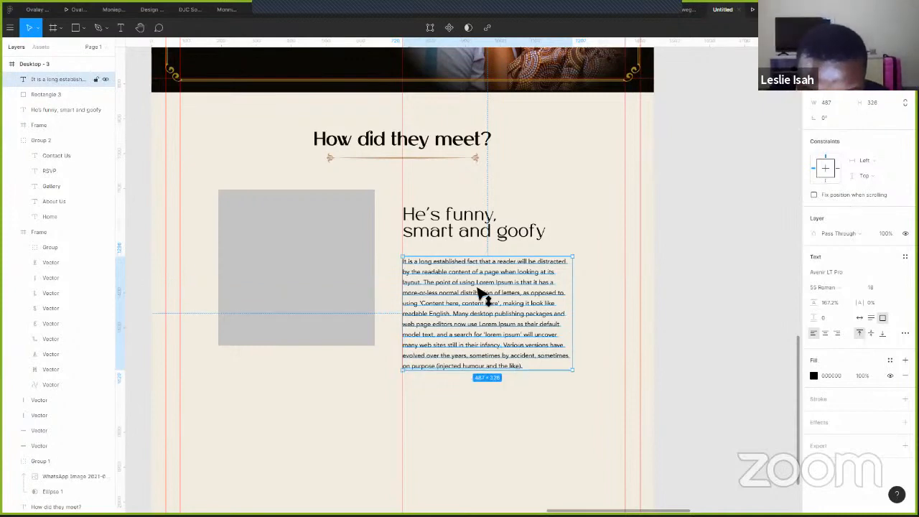
left_click_drag(477, 295, 478, 284)
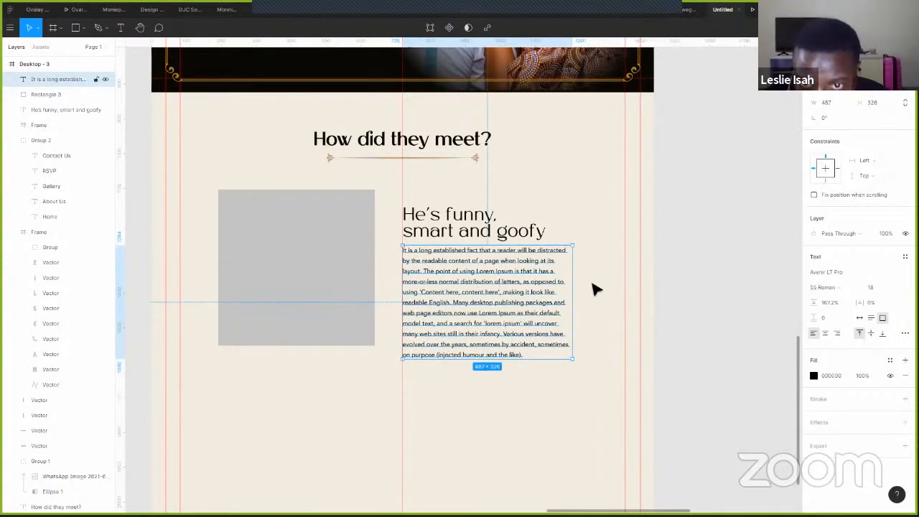
mouse_move(595, 288)
left_mouse_down()
mouse_move(603, 287)
mouse_move(582, 281)
left_mouse_up()
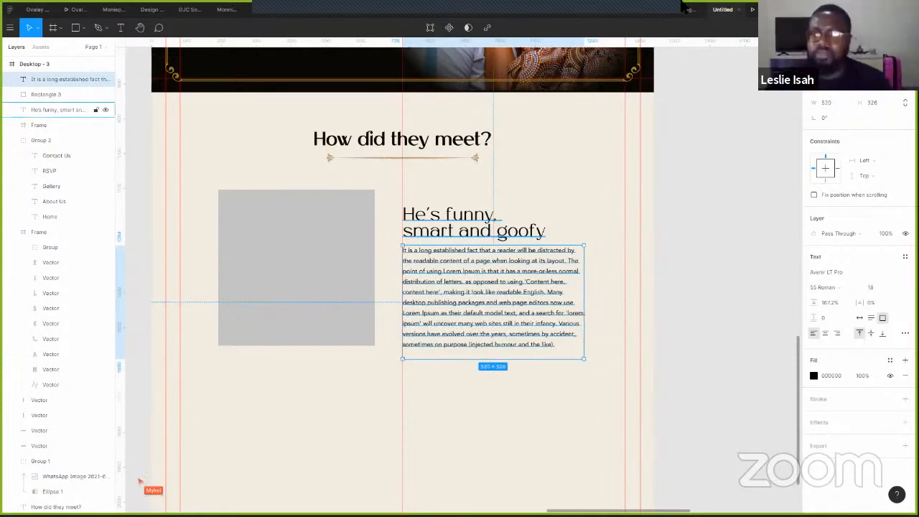
- Preview the frame, then reduce the paragraph's font size to 17
key("ctrl+alt+Return")
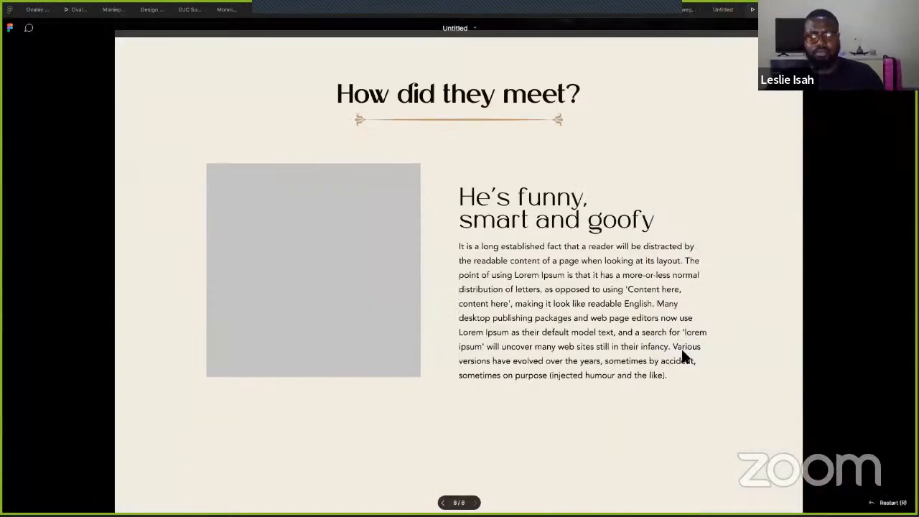
scroll(566, 302, "up", 2)
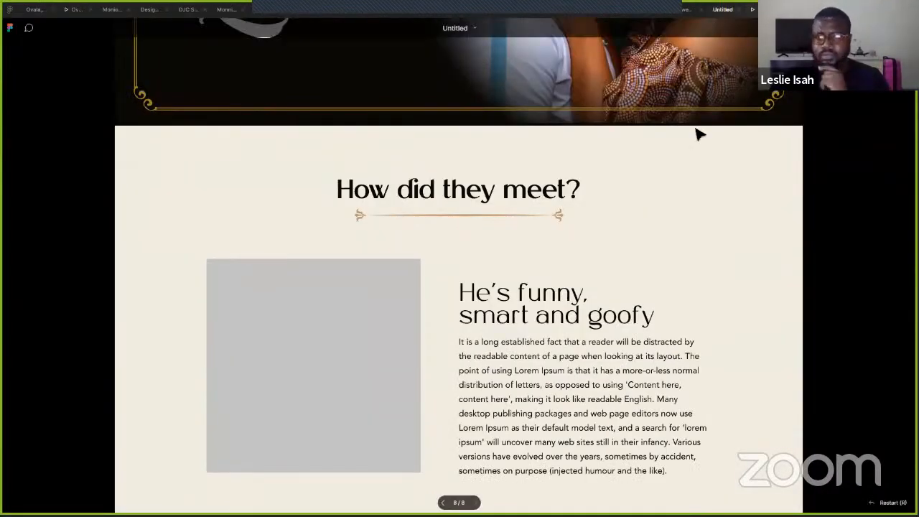
key("ctrl+shift+Tab")
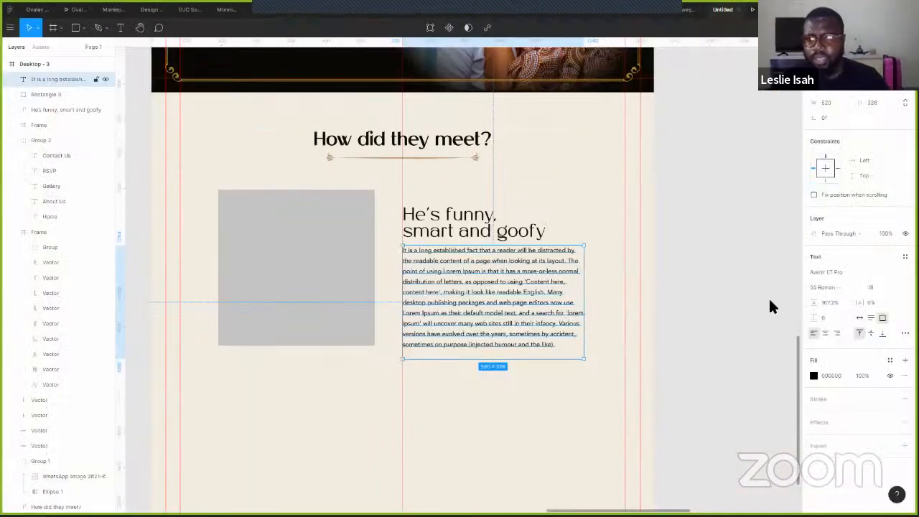
left_click(871, 287)
key("Down")
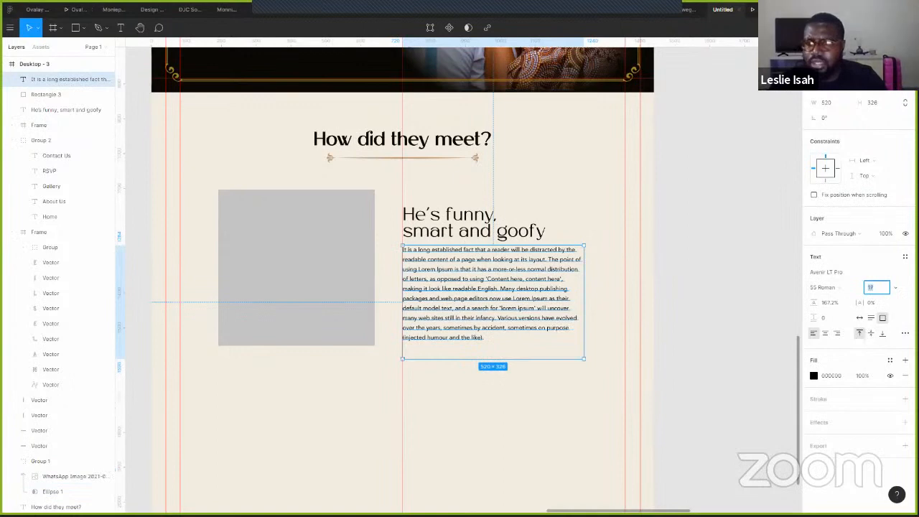
- Change the paragraph font to Avenir LT Std 45 Book
left_click(896, 272)
left_click(876, 281)
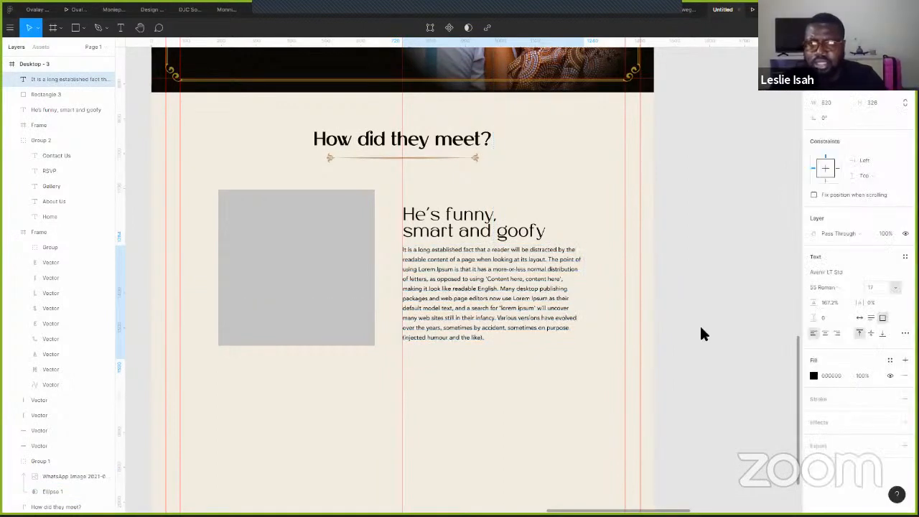
left_click(838, 286)
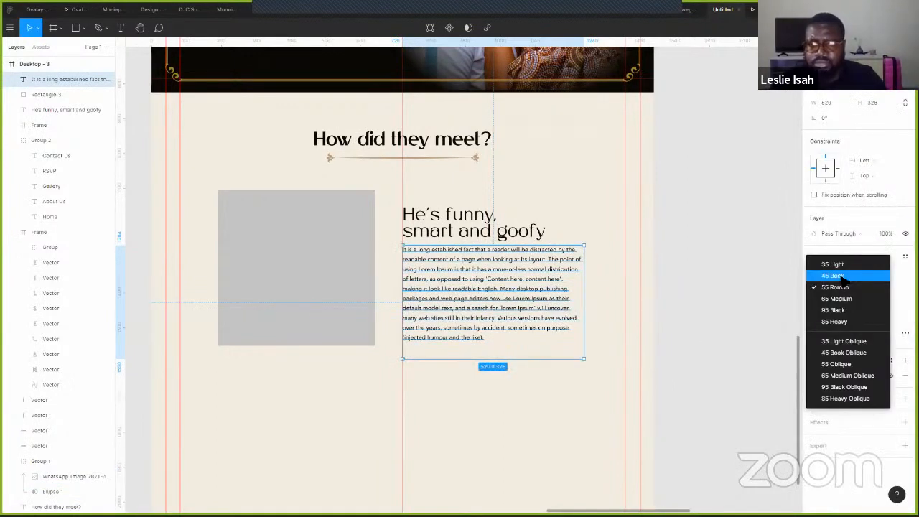
left_click(833, 275)
left_click(709, 280)
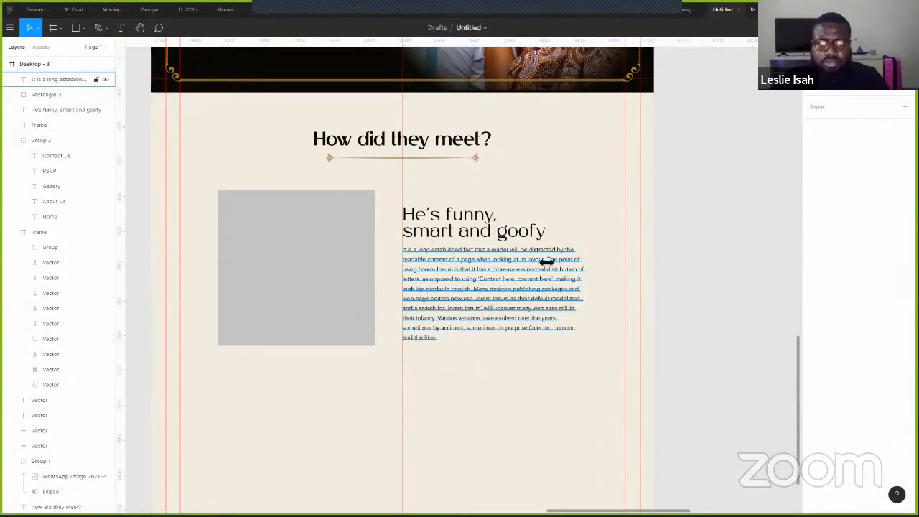
- Narrow the paragraph to about 435 wide, lower it, and end the heading with 'goofy...' on its own line
left_click_drag(590, 274, 537, 283)
left_click_drag(510, 328, 509, 368)
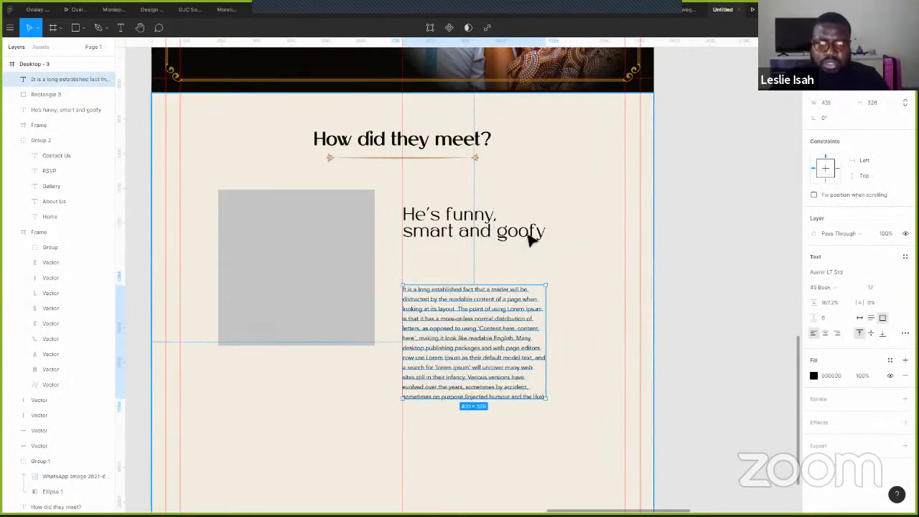
left_click(497, 236)
double_click(499, 235)
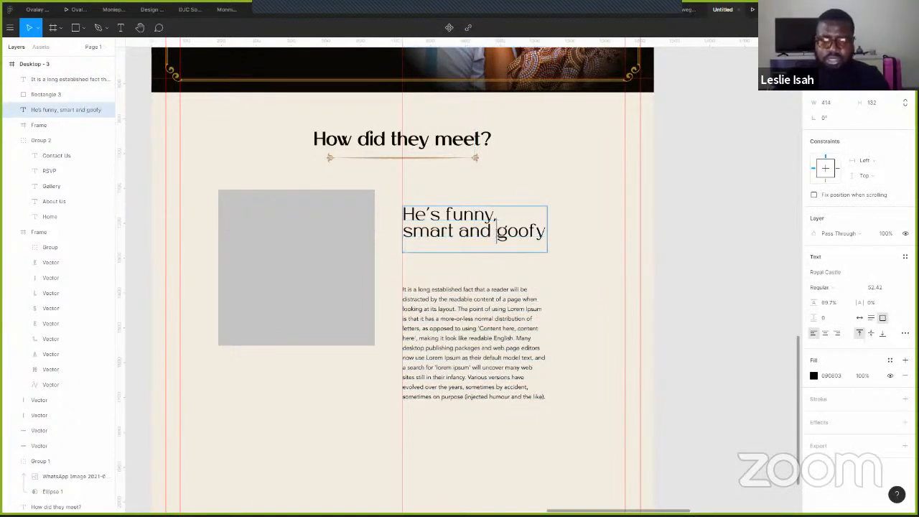
key("Return")
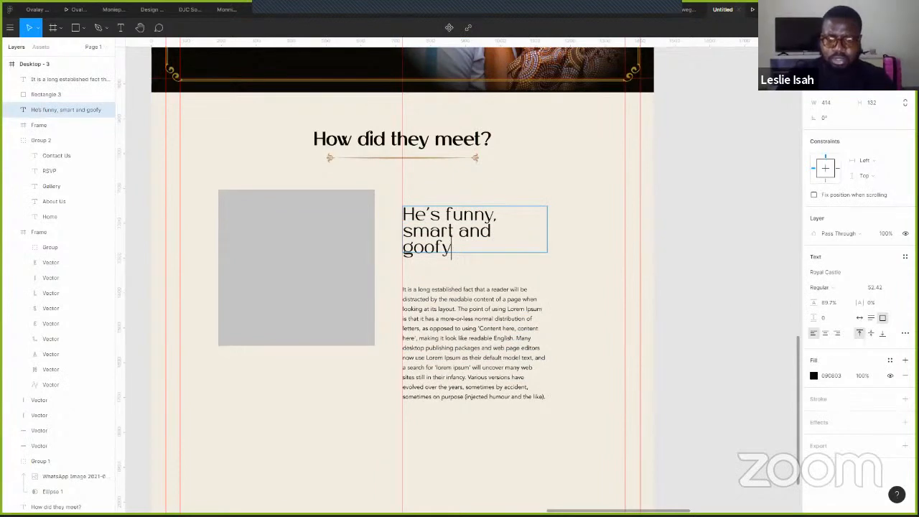
type("...")
key("Escape")
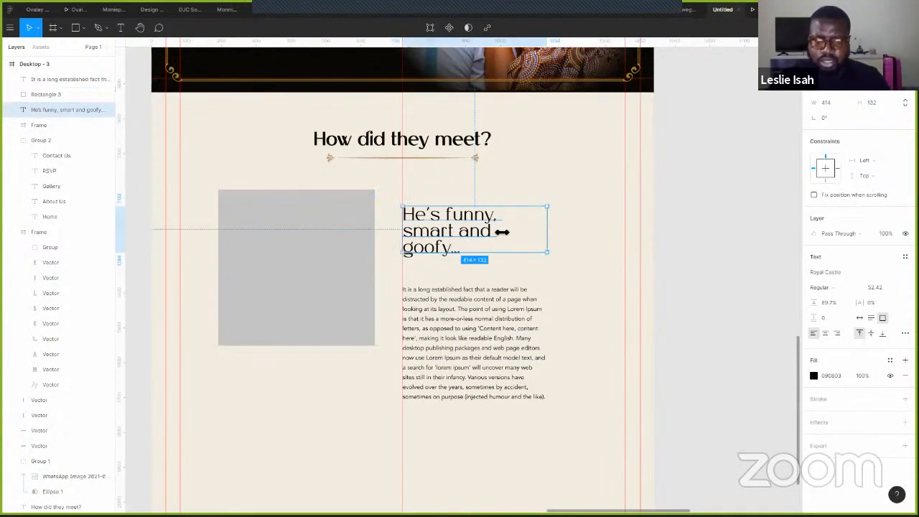
- Scale the heading up to about 388×176 and change 'smart' to 'kind'
left_click_drag(501, 231, 500, 232)
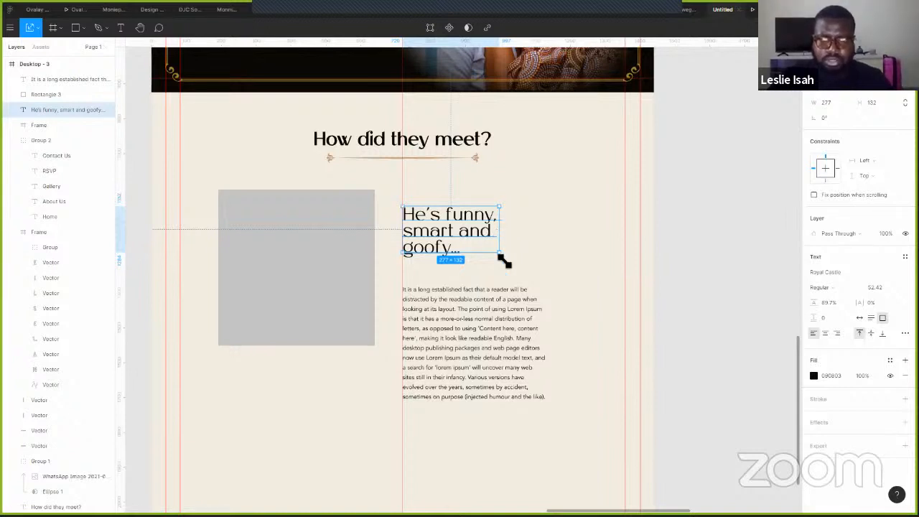
left_click_drag(512, 271, 513, 272)
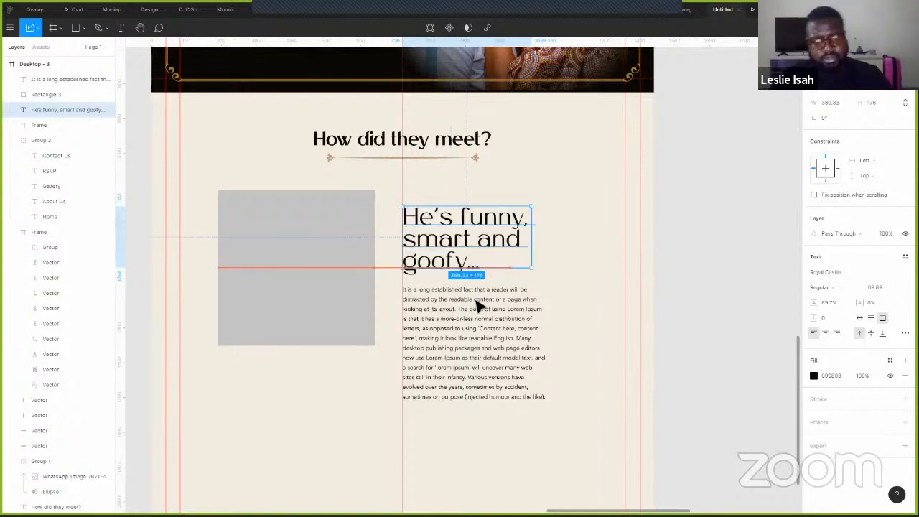
double_click(461, 242)
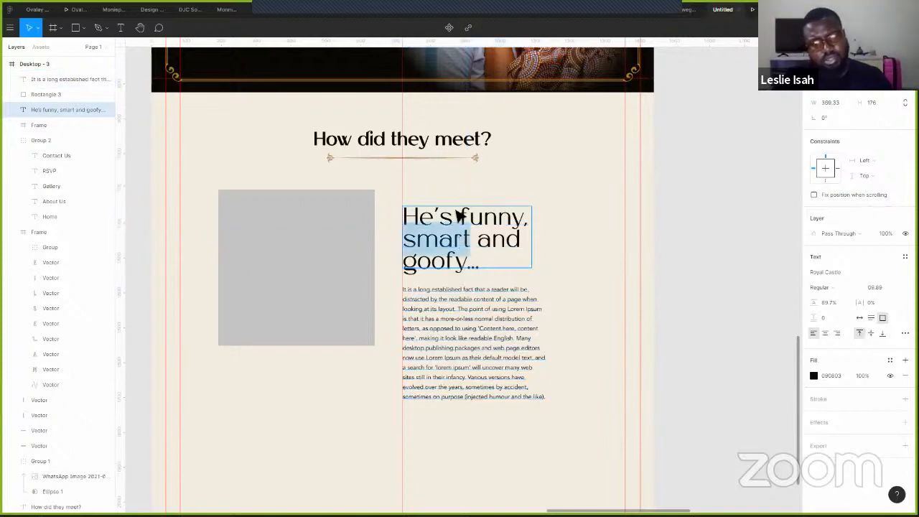
type("kind")
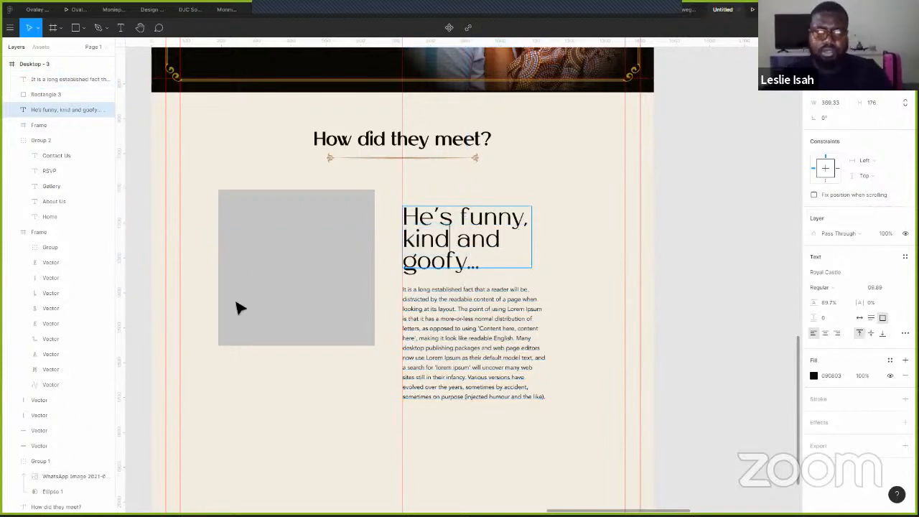
key("Escape")
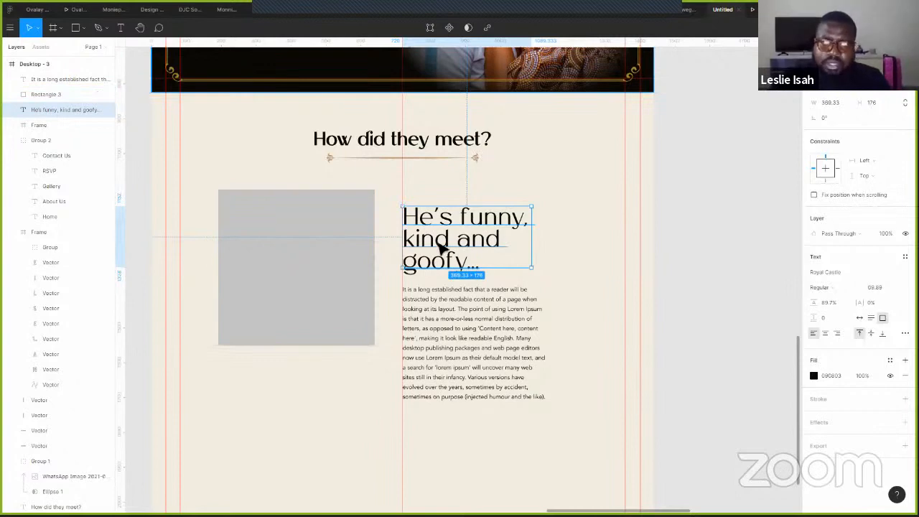
- Shift the story block slightly right and bring the heading down closer to the body text
left_click(460, 312, "shift")
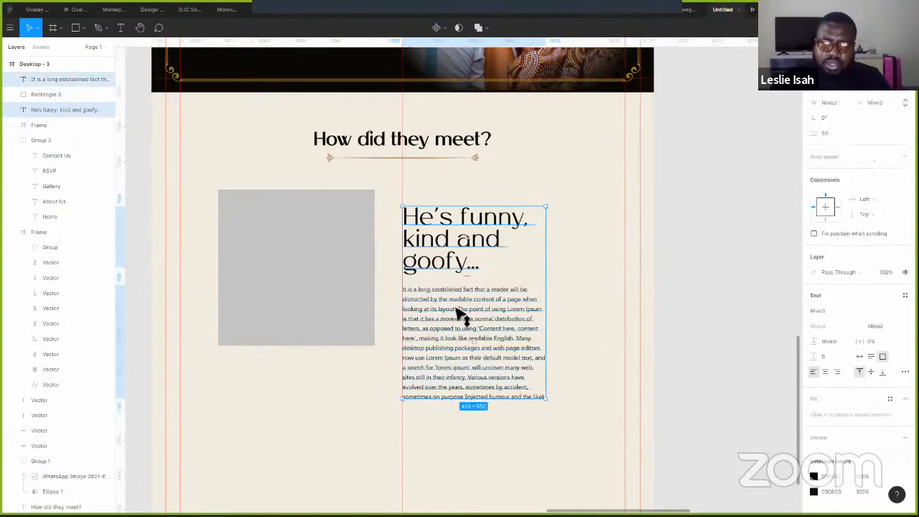
left_click_drag(462, 302, 460, 293)
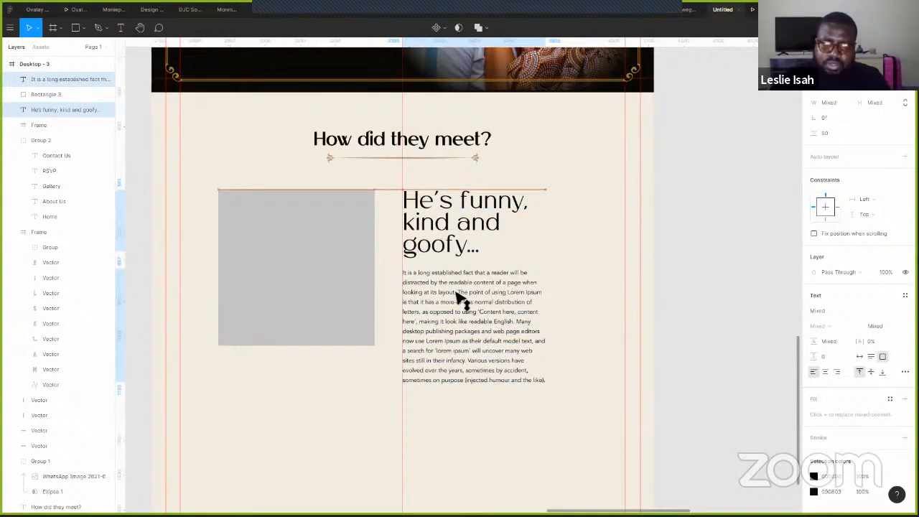
left_click(344, 307, "shift")
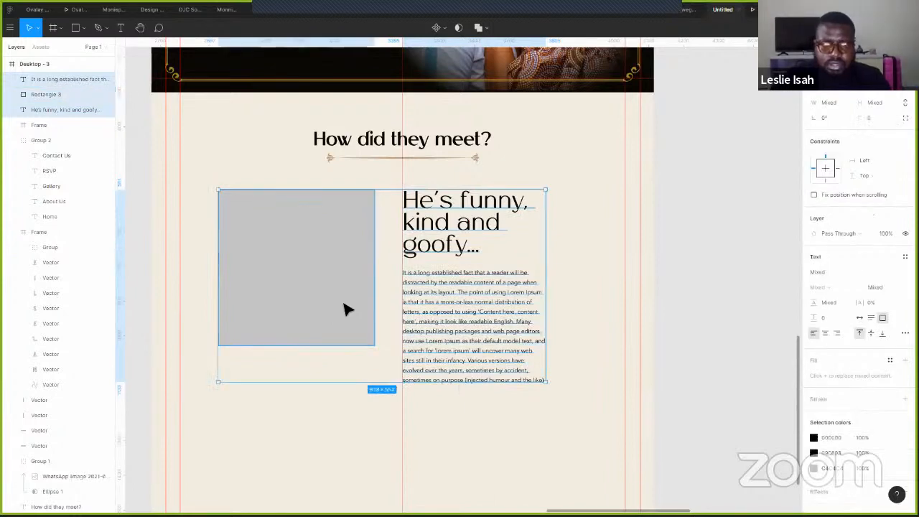
left_click_drag(458, 313, 468, 313)
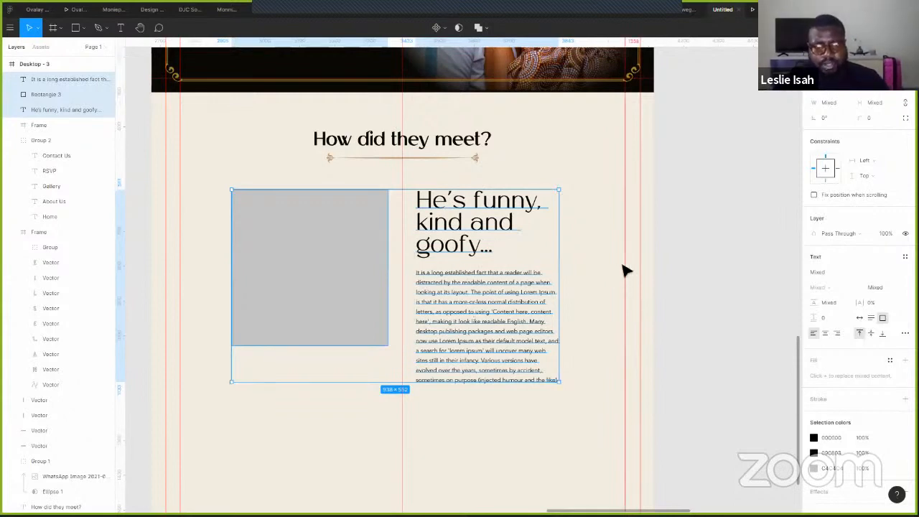
left_click(480, 311)
left_click_drag(480, 311, 480, 338)
left_click(495, 237)
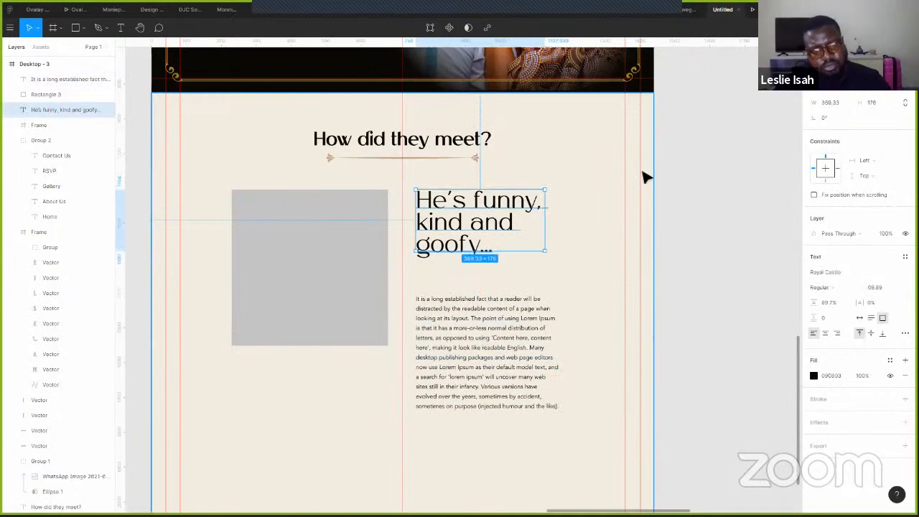
left_click(486, 170)
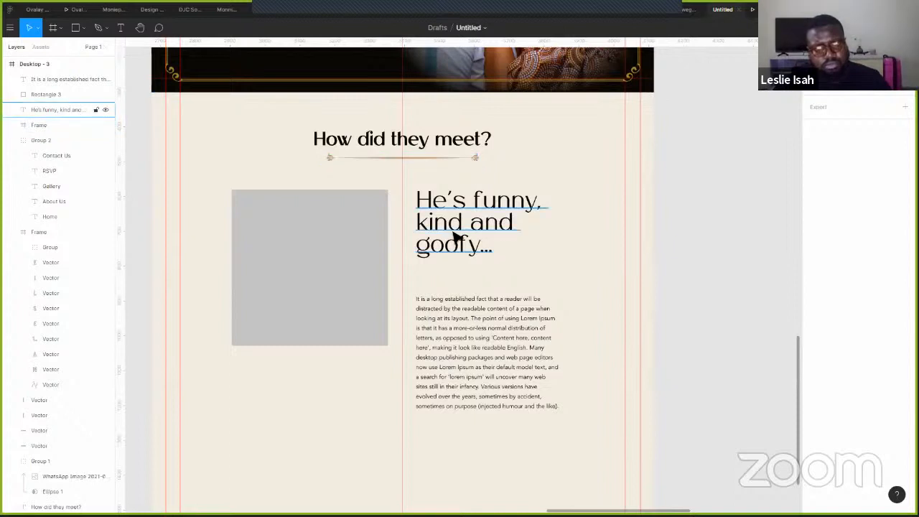
left_click_drag(454, 243, 453, 266)
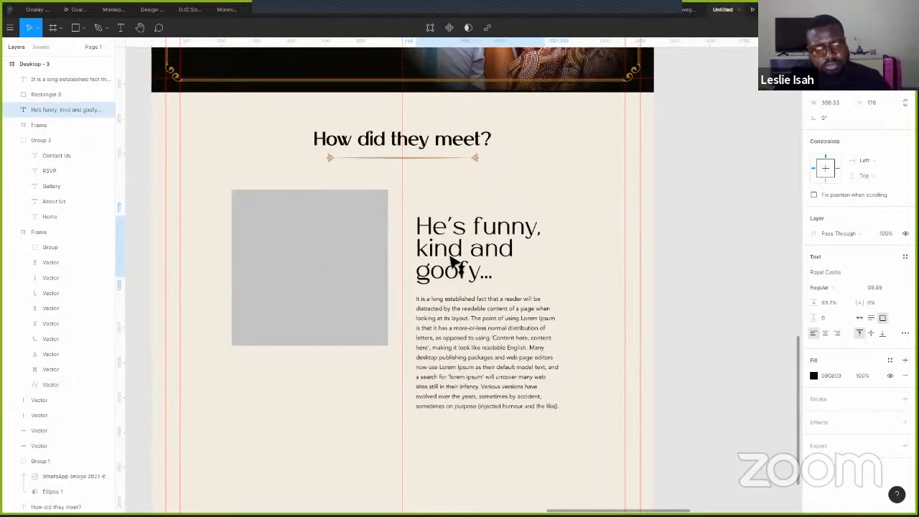
- Duplicate the placeholder, heading and paragraph, placing the copy 125 below the first block
left_click(476, 348, "shift")
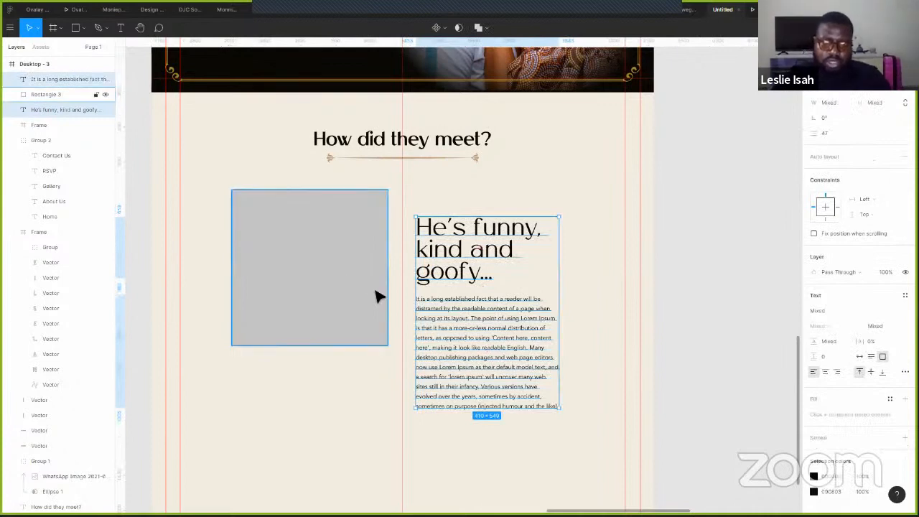
left_click(373, 286, "shift")
scroll(369, 273, "down", 1)
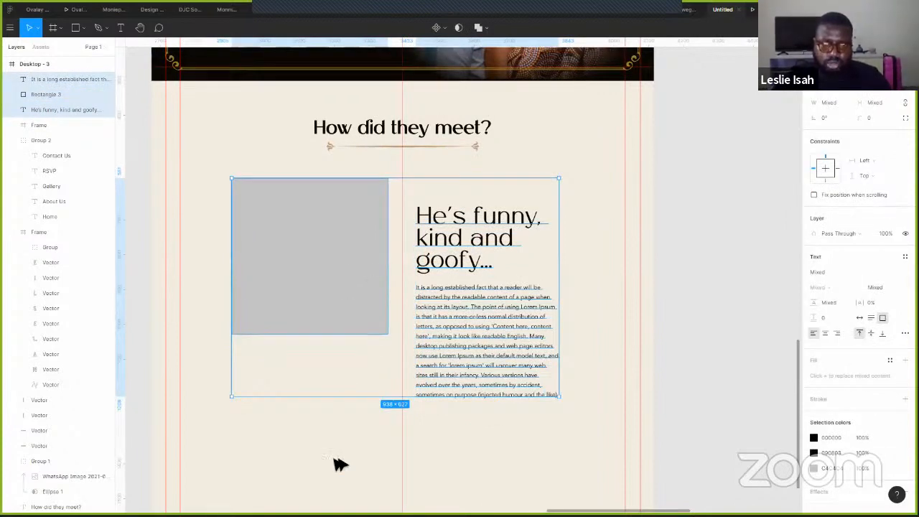
key("ctrl+d")
key("shift+Down")
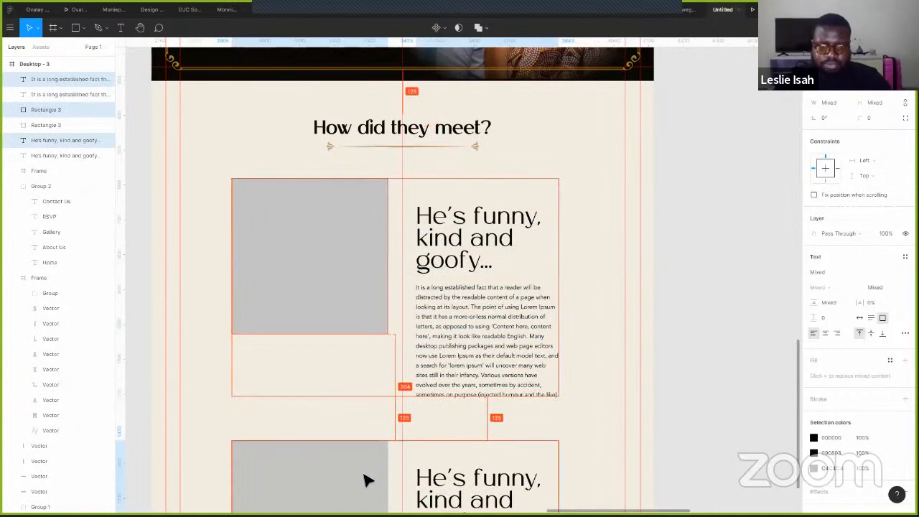
scroll(632, 212, "down", 2)
- Try making Desktop - 3 taller, undo it, and nudge the vertical guide slightly left
scroll(631, 221, "down", 3)
scroll(630, 222, "down", 2, "ctrl")
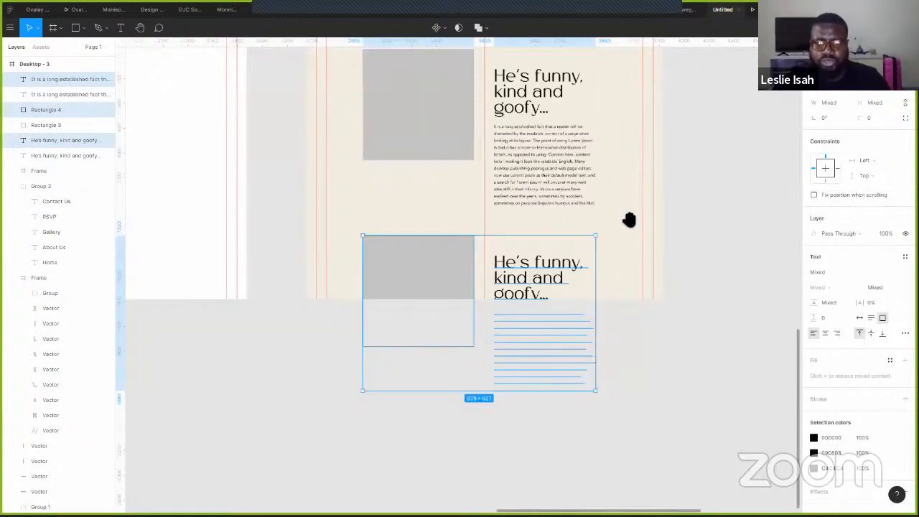
scroll(598, 361, "down", 3, "ctrl")
scroll(415, 205, "up", 3)
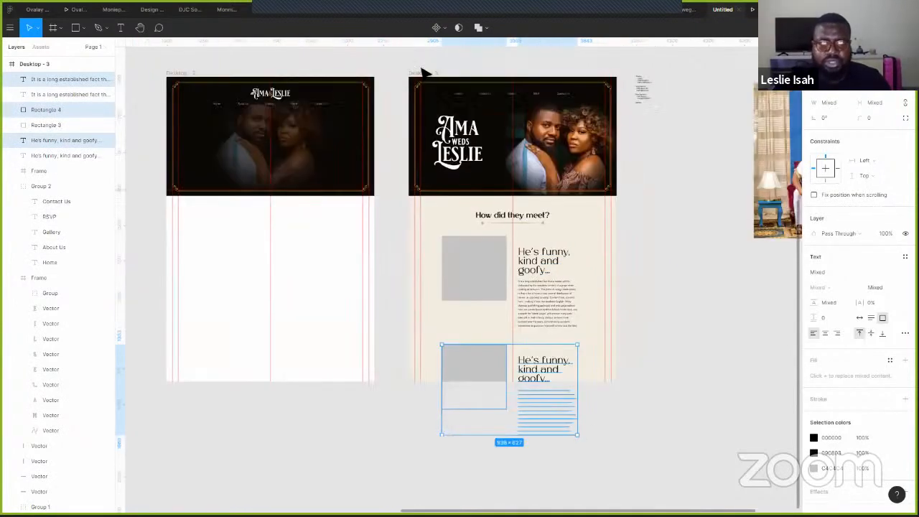
left_click(423, 74)
left_click_drag(560, 391, 564, 480)
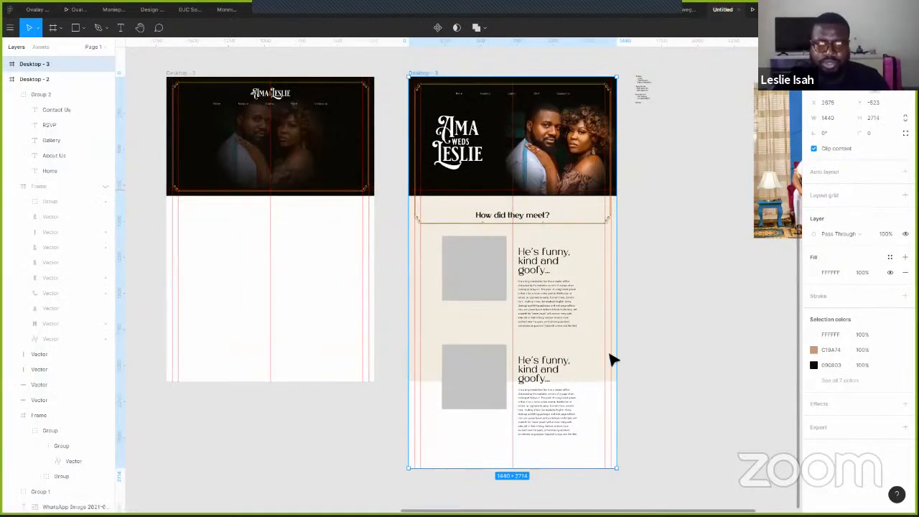
key("ctrl+z")
key("Escape")
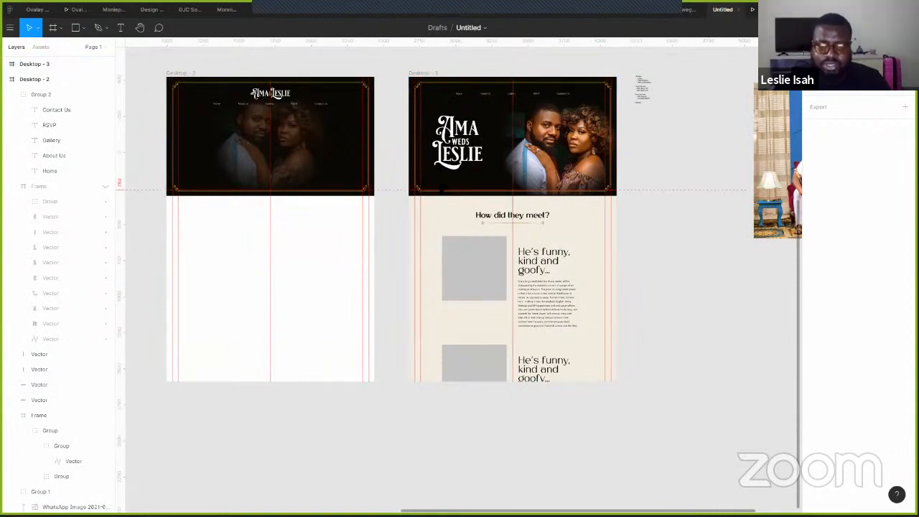
scroll(439, 183, "up", 3)
left_click_drag(407, 287, 397, 287)
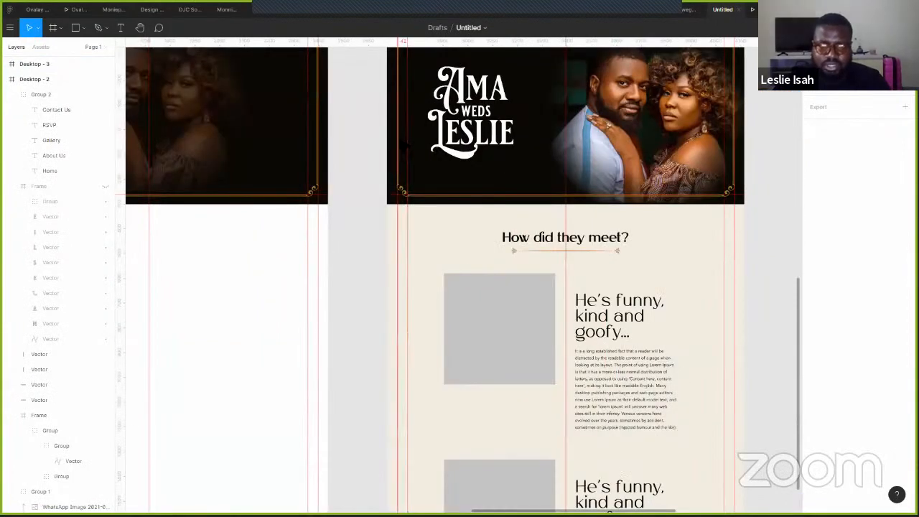
- Group the four gold header border vectors and set the group's constraints to Left and Top
scroll(352, 199, "up", 3)
left_click(345, 165)
scroll(451, 184, "up", 1)
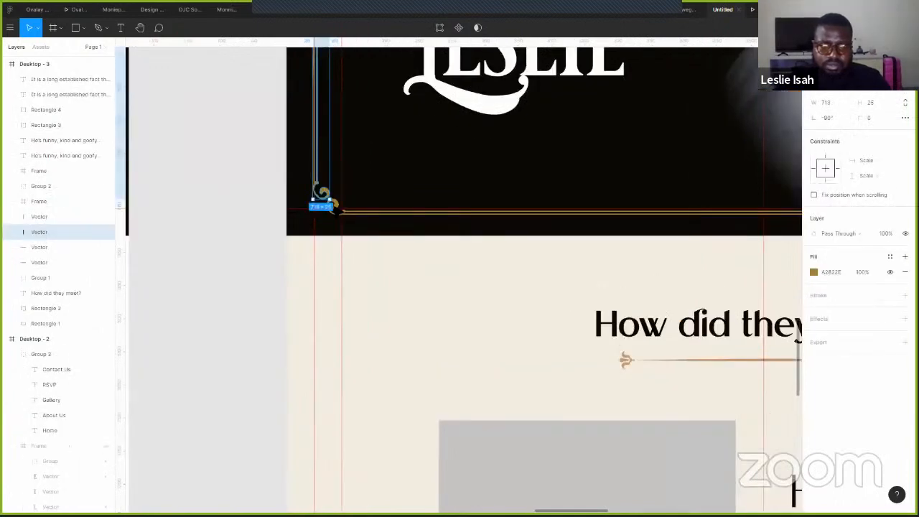
left_click(74, 261, "shift")
key("ctrl+g")
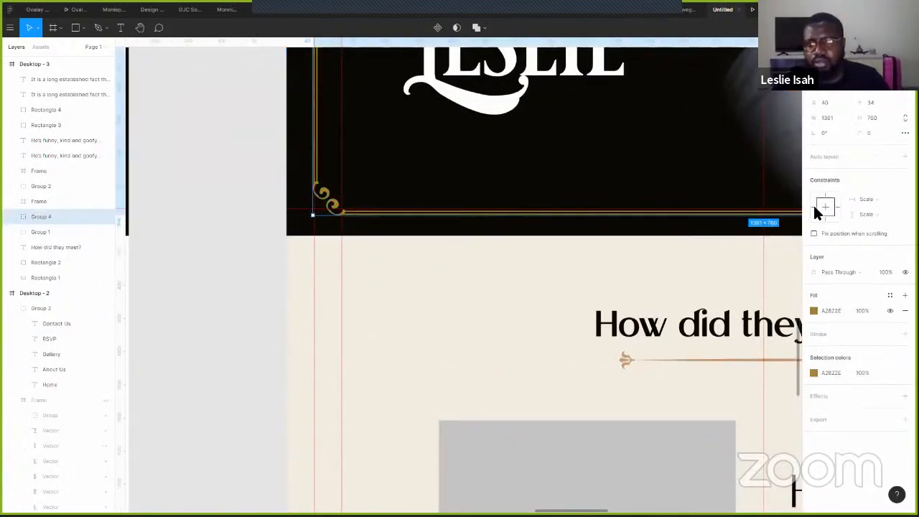
left_click(811, 204)
left_click(824, 201)
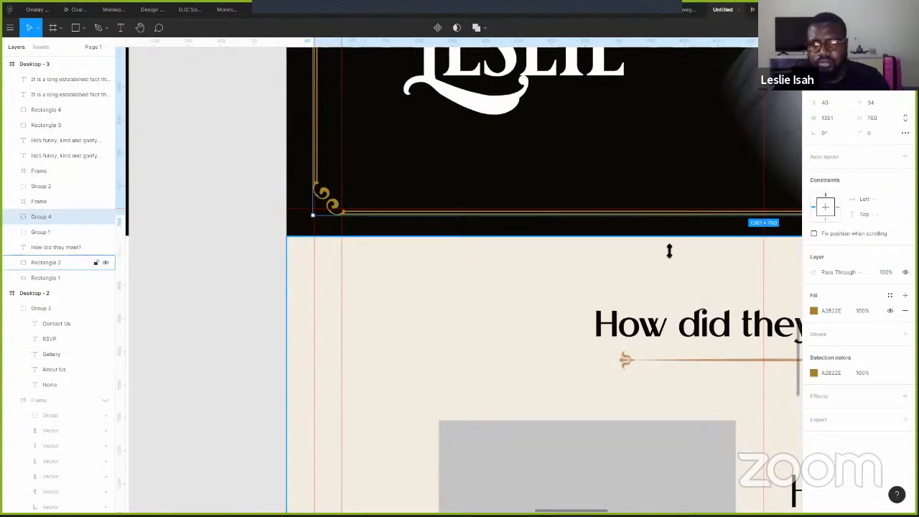
- Extend Desktop - 3 and the beige Rectangle 2 down past the second story block
scroll(382, 234, "down", 5)
scroll(297, 72, "right", 5)
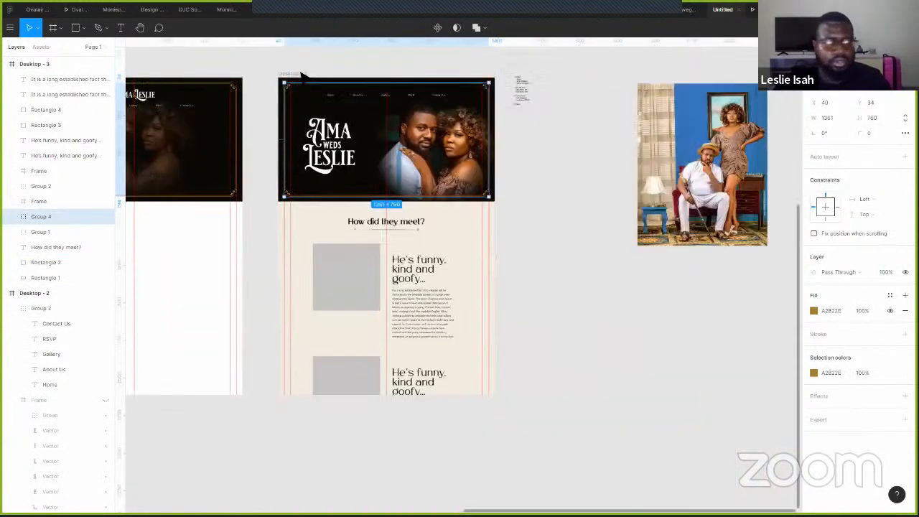
left_click(352, 213)
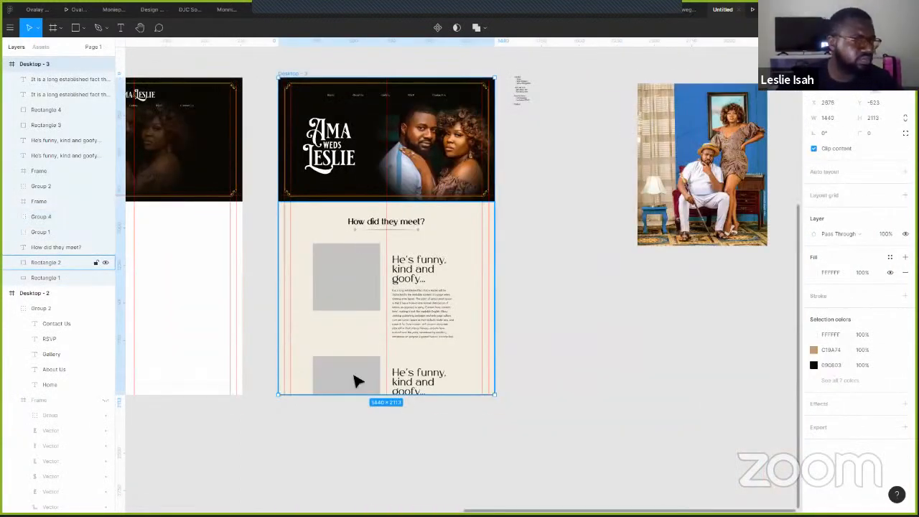
left_click_drag(410, 394, 410, 505)
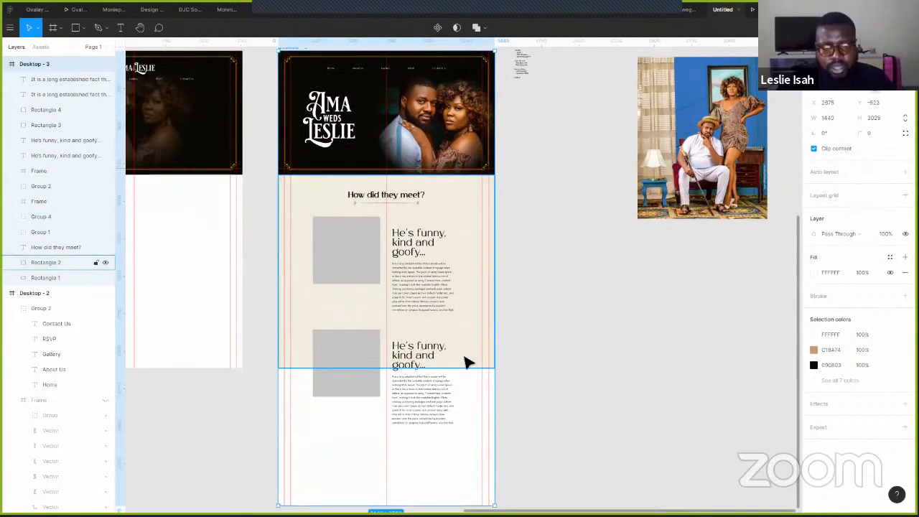
left_click(441, 365)
left_click_drag(441, 367, 441, 459)
scroll(404, 373, "up", 3)
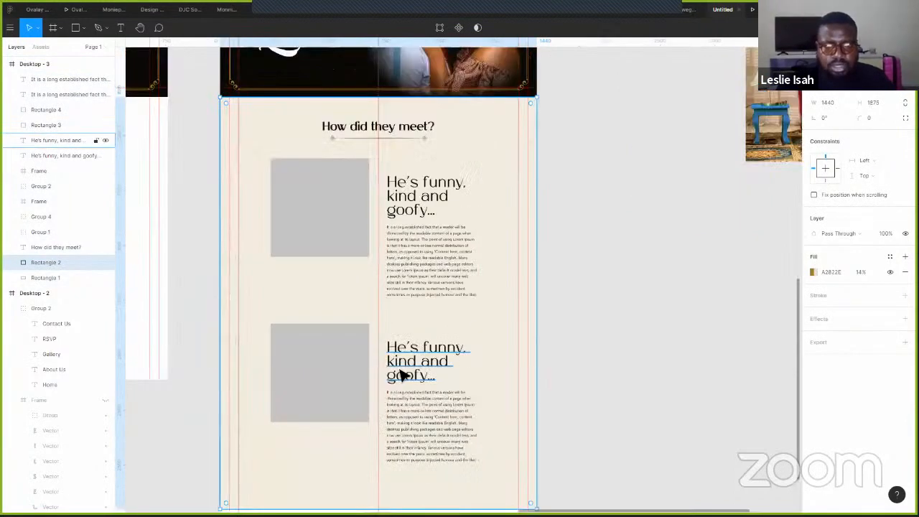
- Group the second block's heading and paragraph and move the group left of the image
left_click_drag(455, 429, 321, 371)
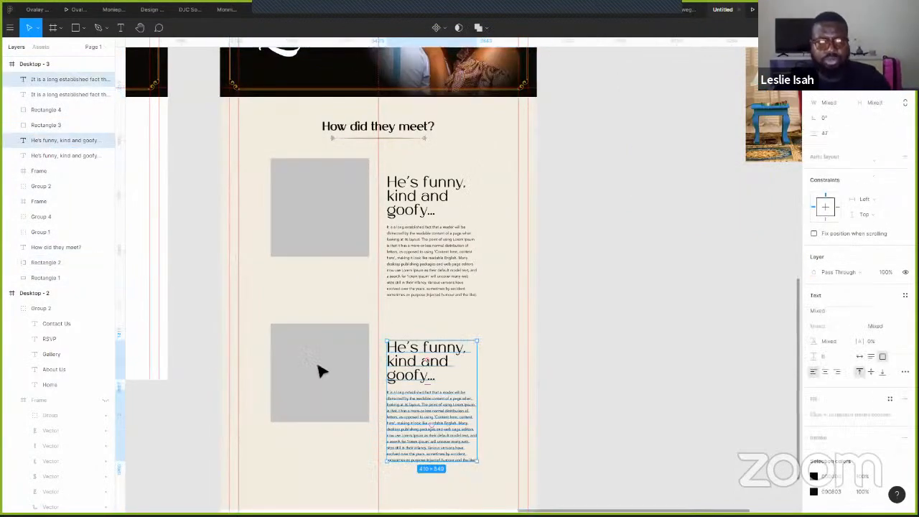
key("ctrl+g")
key("shift+Left")
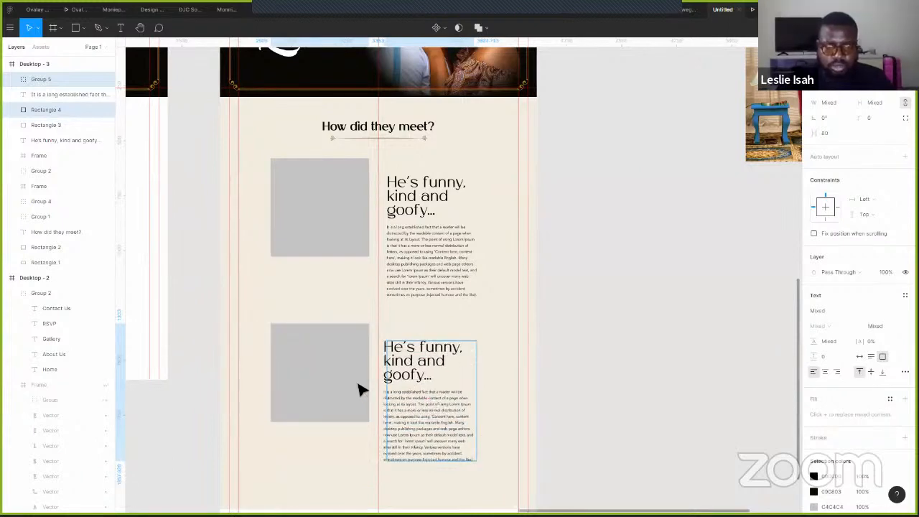
left_click_drag(420, 413, 309, 402)
left_click(291, 353)
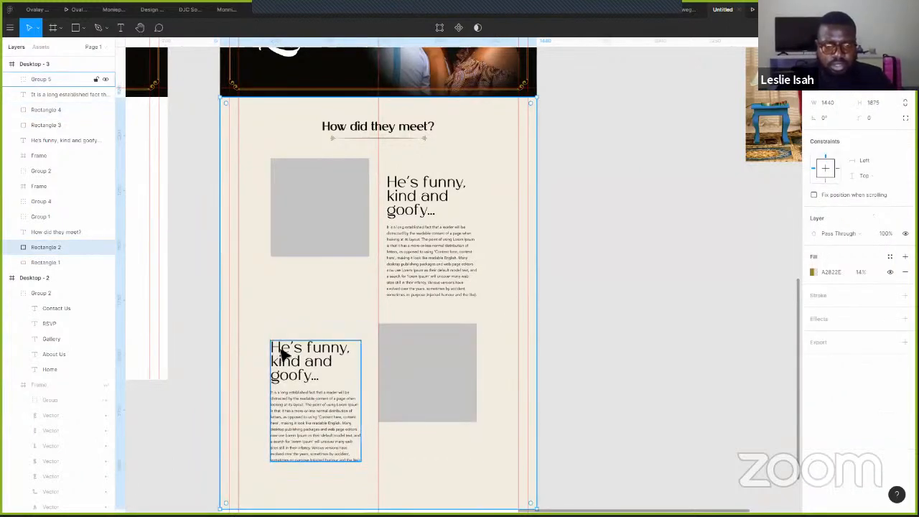
scroll(285, 352, "up", 3)
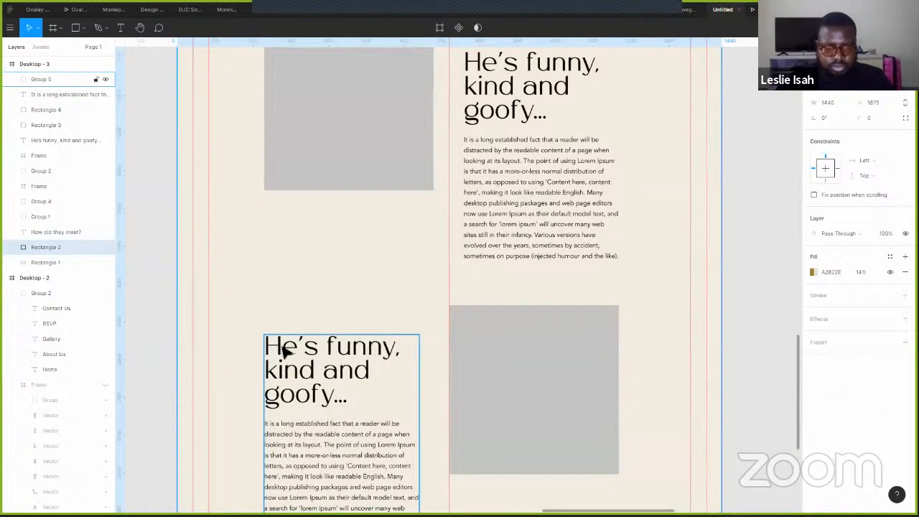
- Retype the second heading to begin 'She's sweet, caring' and widen it onto one line
double_click(285, 347)
left_click_drag(275, 346, 267, 323)
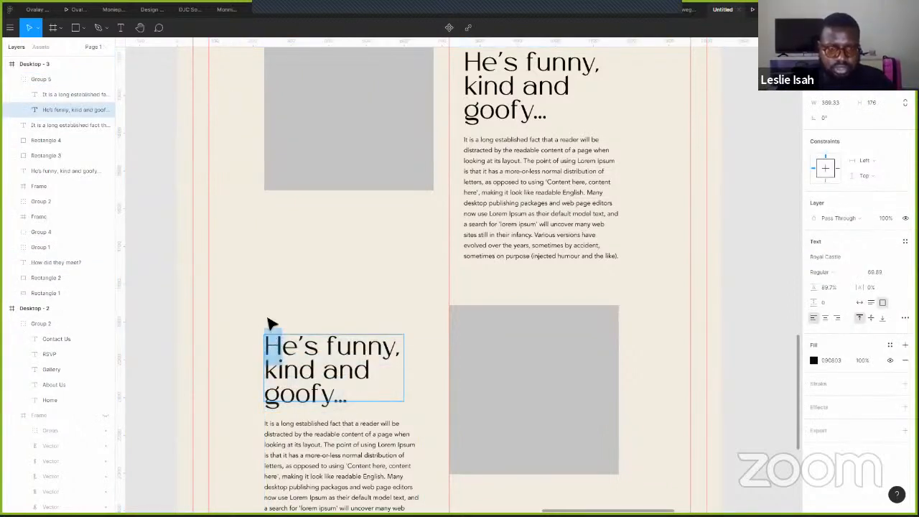
type("Sh")
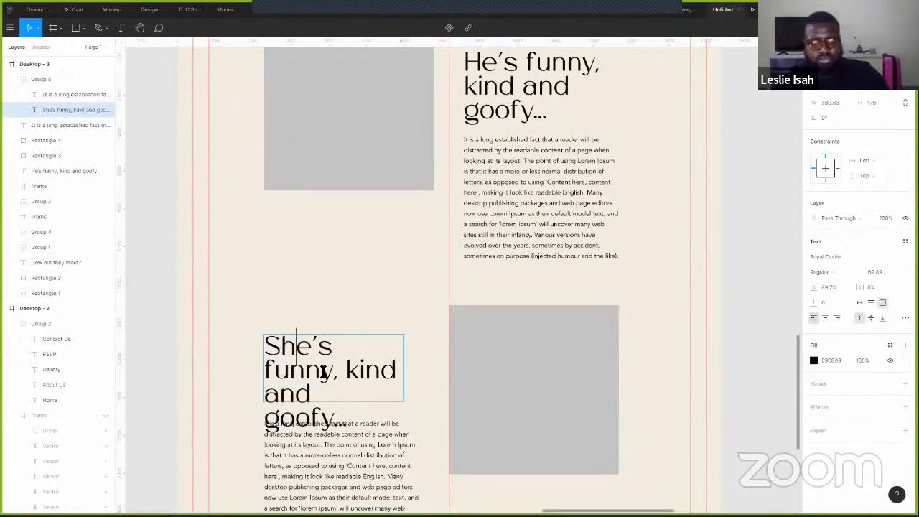
double_click(267, 369)
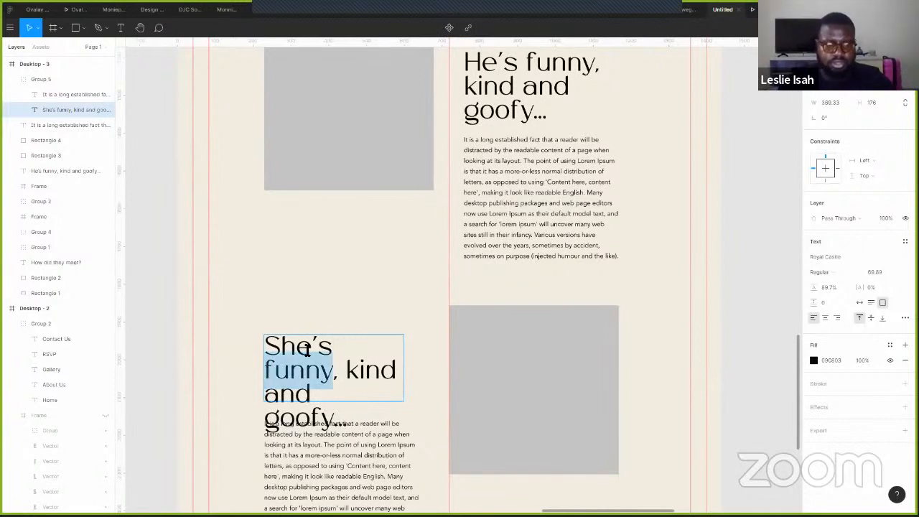
type("sweet")
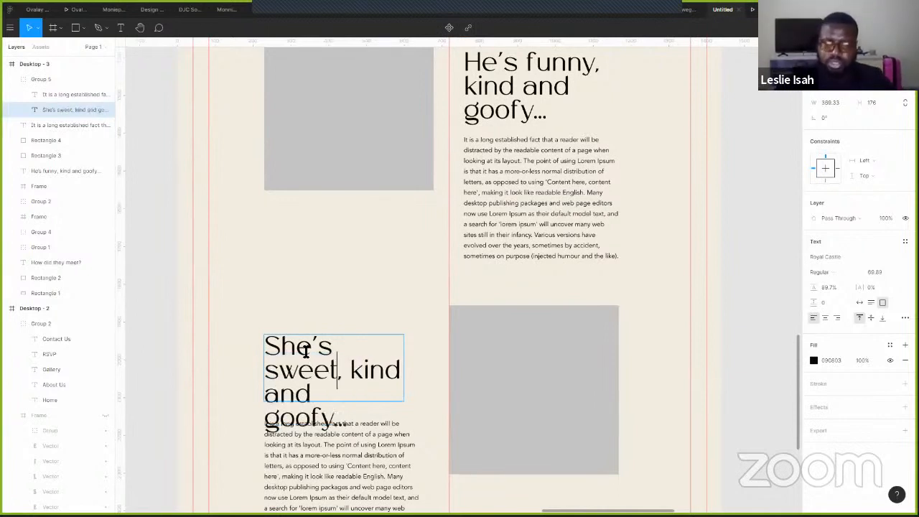
left_click_drag(354, 371, 320, 399)
type("caring")
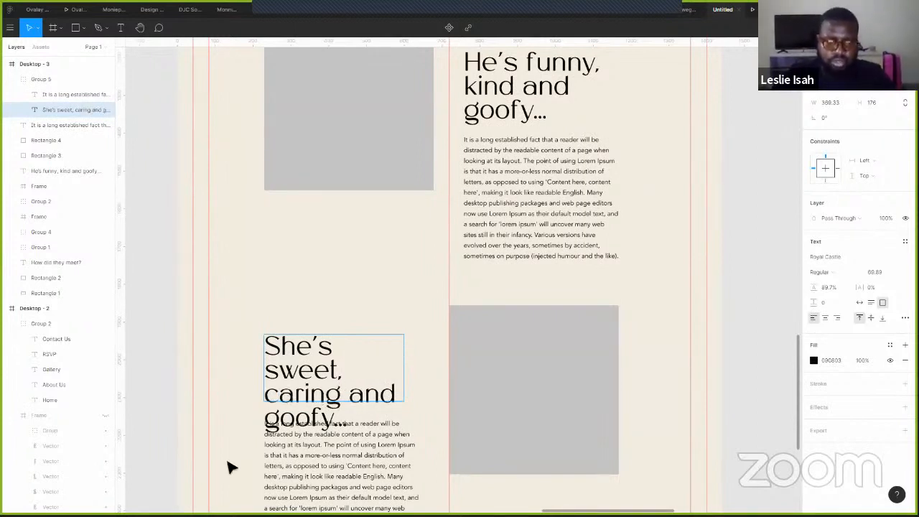
left_click(298, 420)
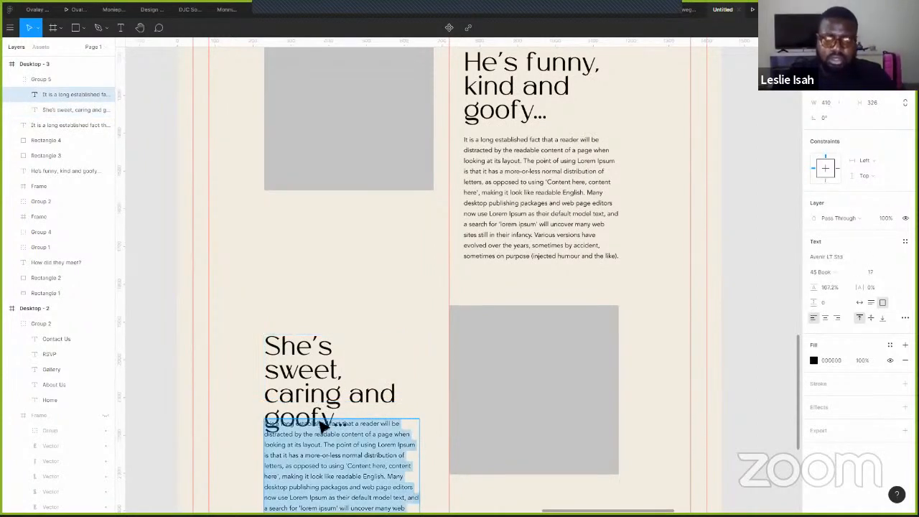
mouse_move(413, 372)
left_mouse_down()
mouse_move(404, 371)
mouse_move(427, 375)
left_mouse_up()
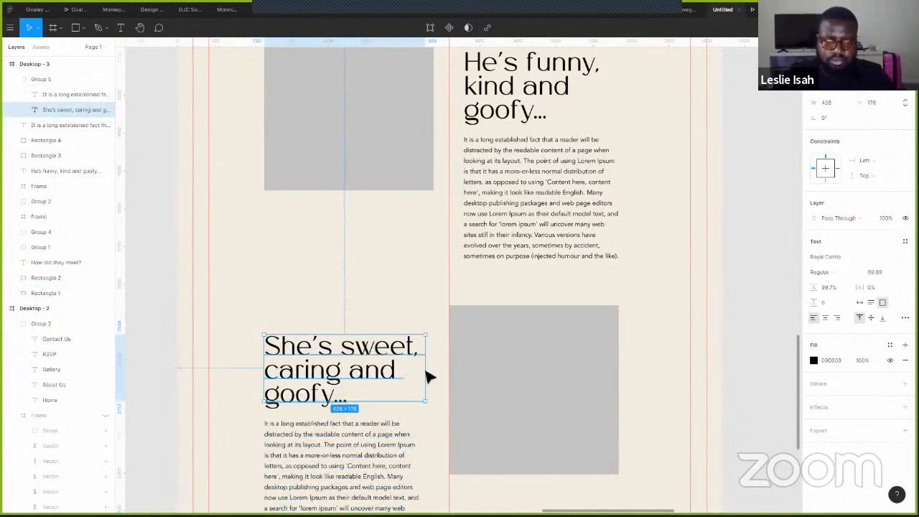
- Replace 'goofy' with 'smart' in the heading and open the prototype preview
double_click(314, 394)
type("smart")
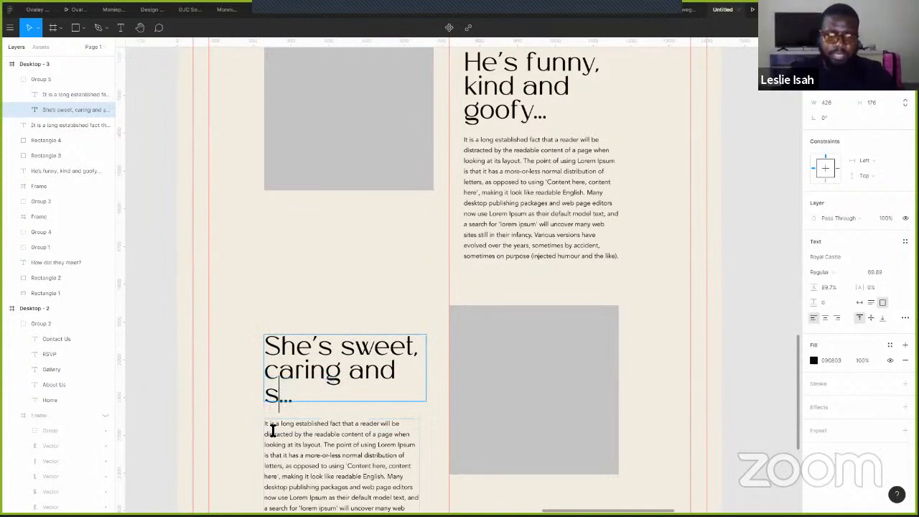
key("Escape")
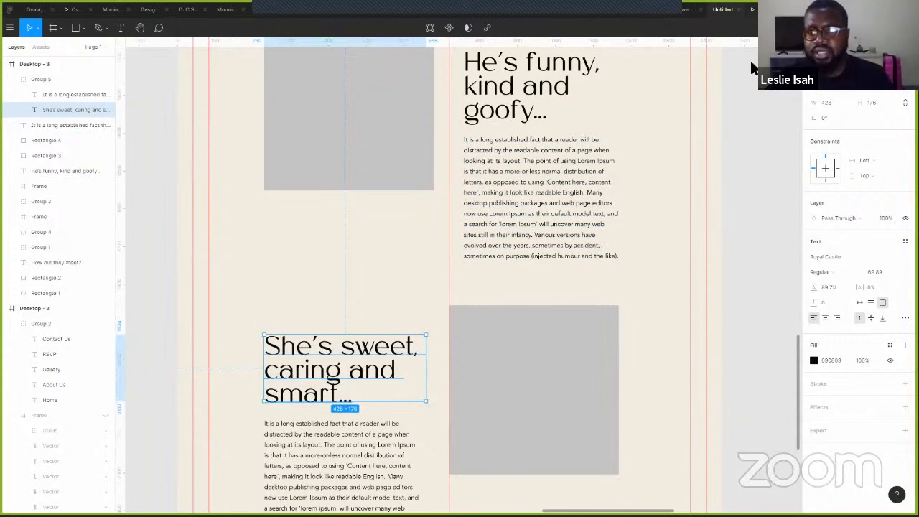
key("ctrl+Tab")
scroll(687, 208, "down", 2)
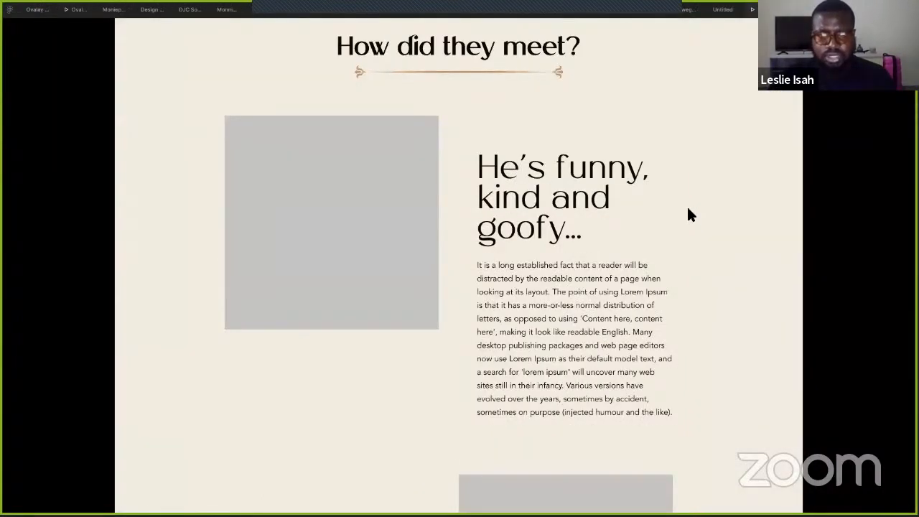
scroll(686, 217, "down", 4)
scroll(682, 212, "down", 1)
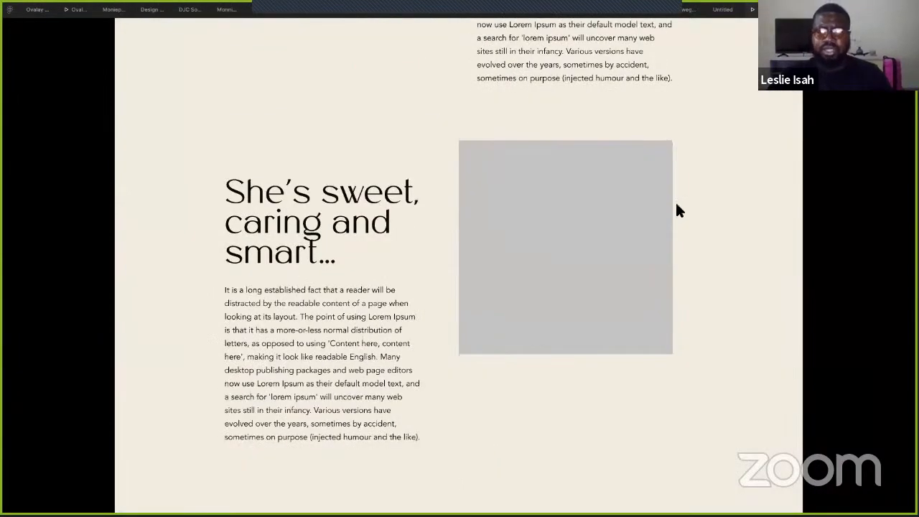
scroll(696, 242, "up", 3)
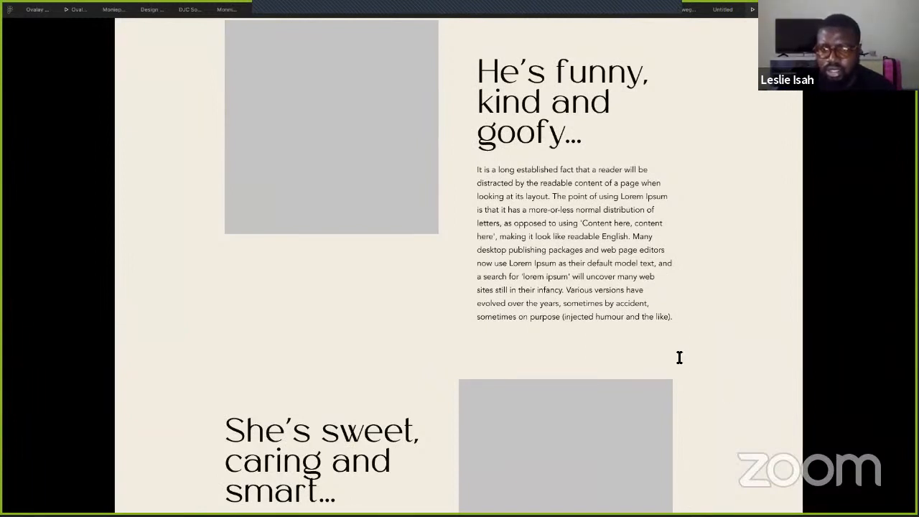
scroll(679, 357, "up", 3)
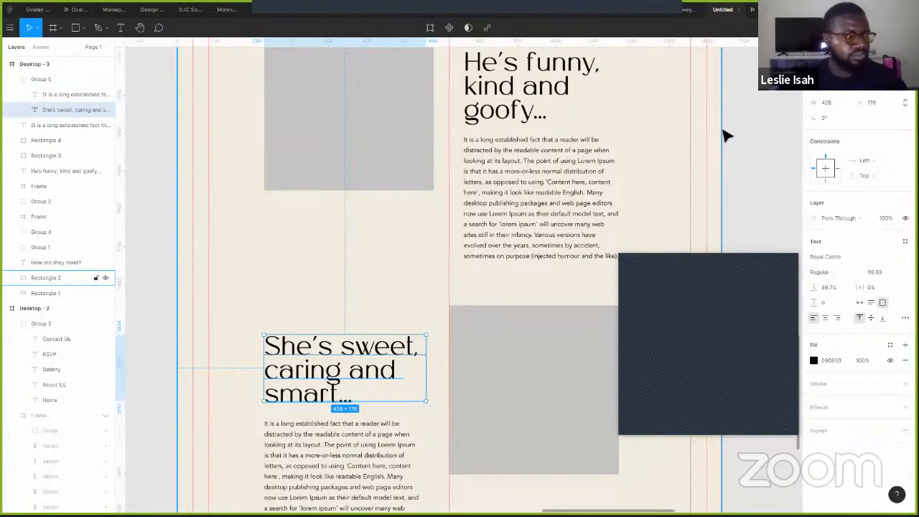
left_click(723, 132)
- Lengthen Desktop - 3 and stretch the beige background rectangle further down
scroll(724, 135, "down", 4)
left_click_drag(663, 200, 562, 72)
scroll(563, 143, "down", 3)
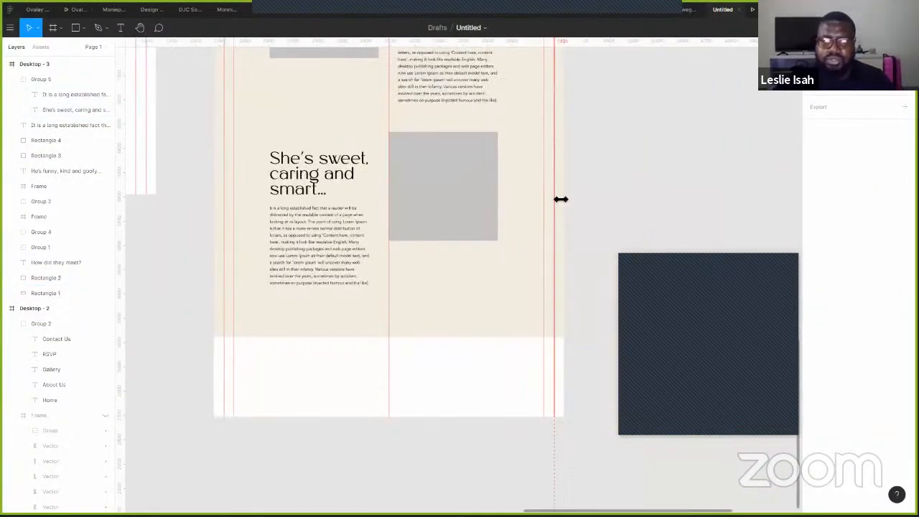
scroll(593, 256, "down", 4)
scroll(442, 251, "up", 5)
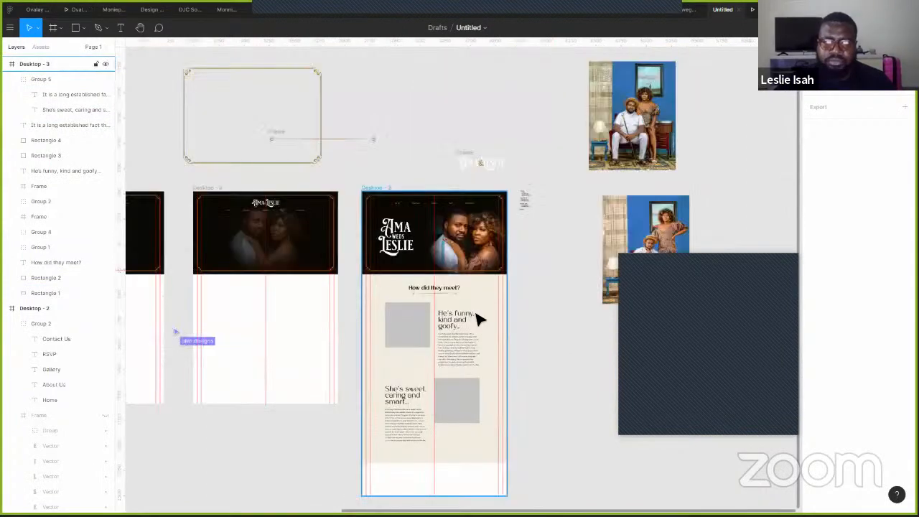
left_click(476, 316)
scroll(505, 318, "down", 3)
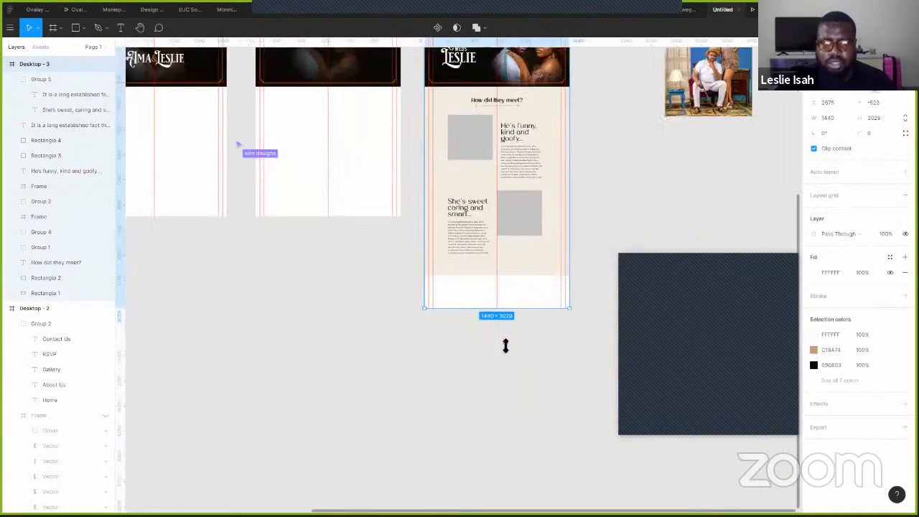
left_click_drag(503, 361, 500, 365)
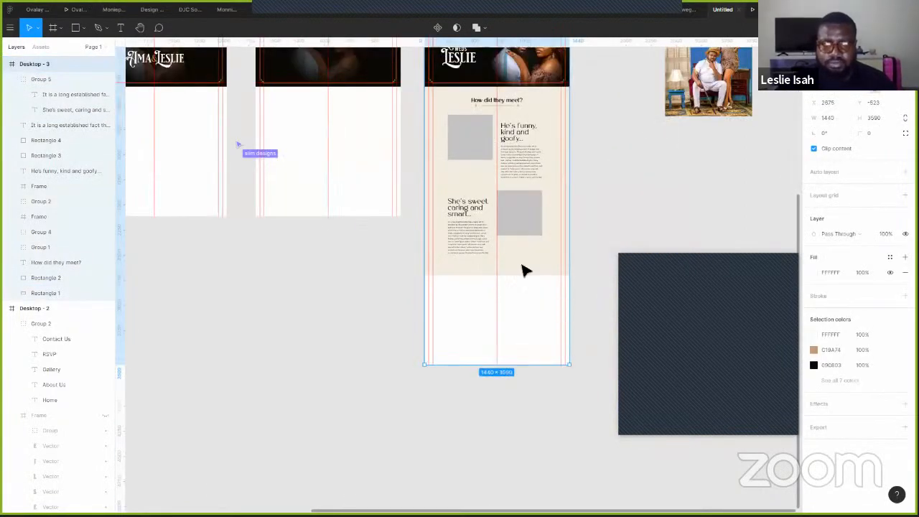
left_click(497, 277)
left_click_drag(497, 284, 500, 327)
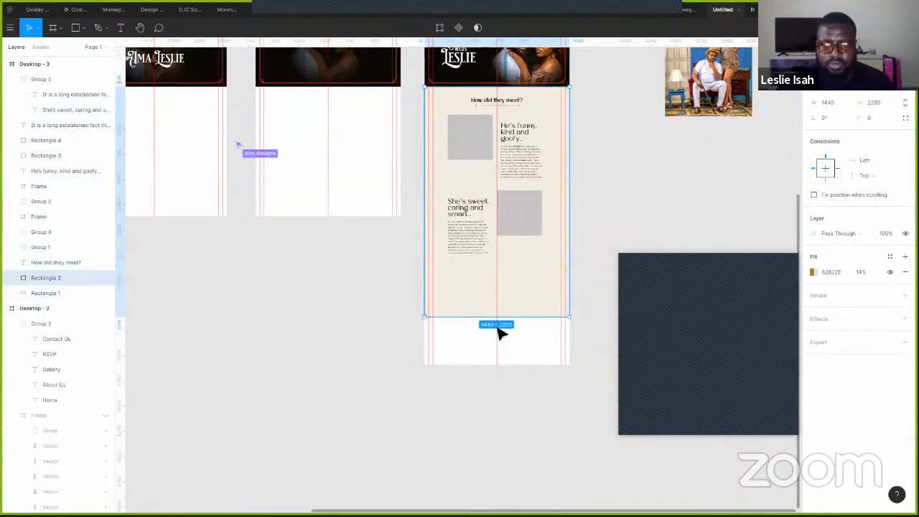
- Copy the 'How did they meet?' heading below the stories and retype it 'And tghey met &*'
scroll(568, 232, "up", 5)
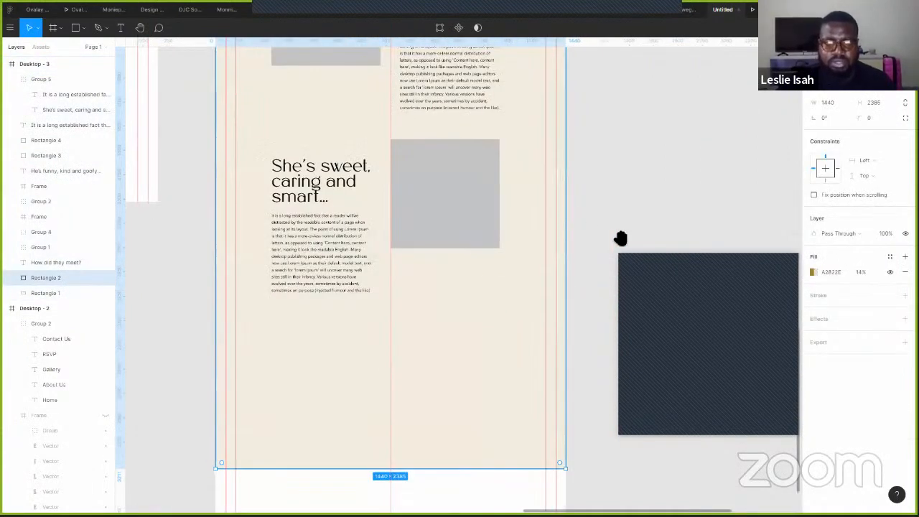
scroll(446, 82, "up", 3)
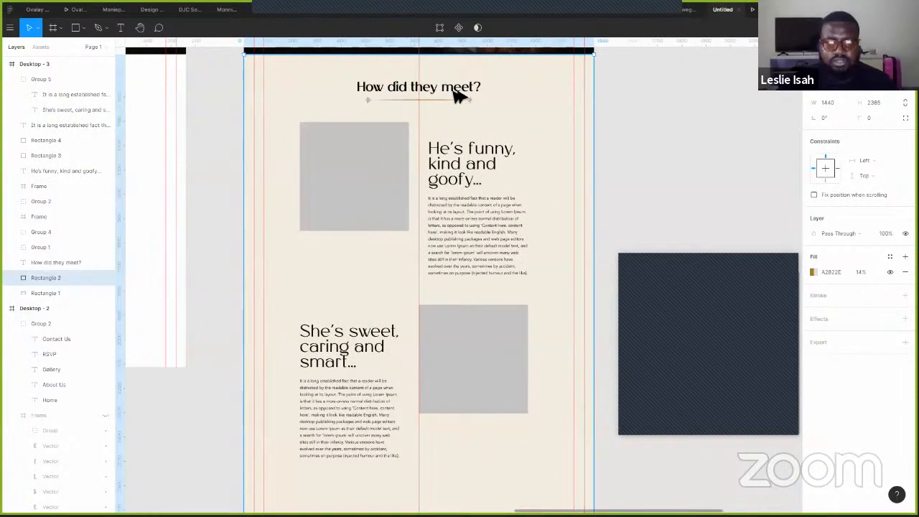
left_click(454, 88)
left_click_drag(443, 91, 438, 421)
key("Return")
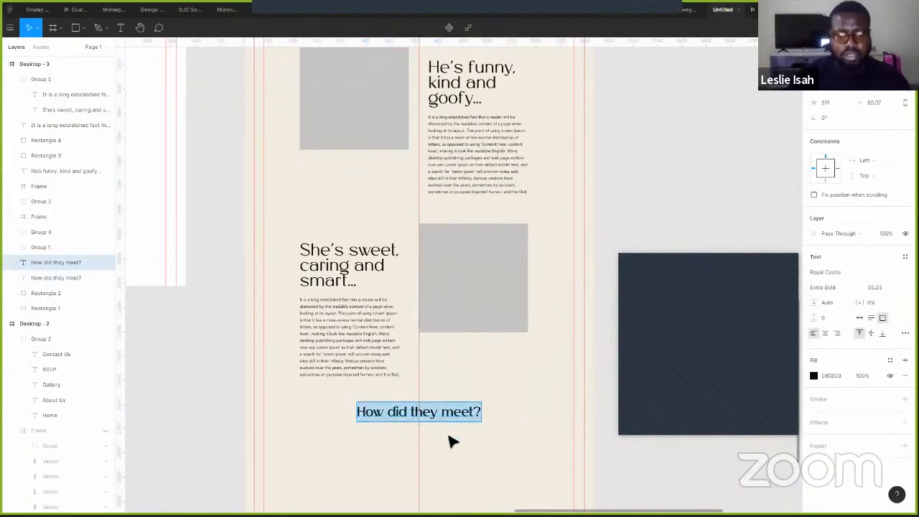
type("And ")
type("tg")
type("hey met ")
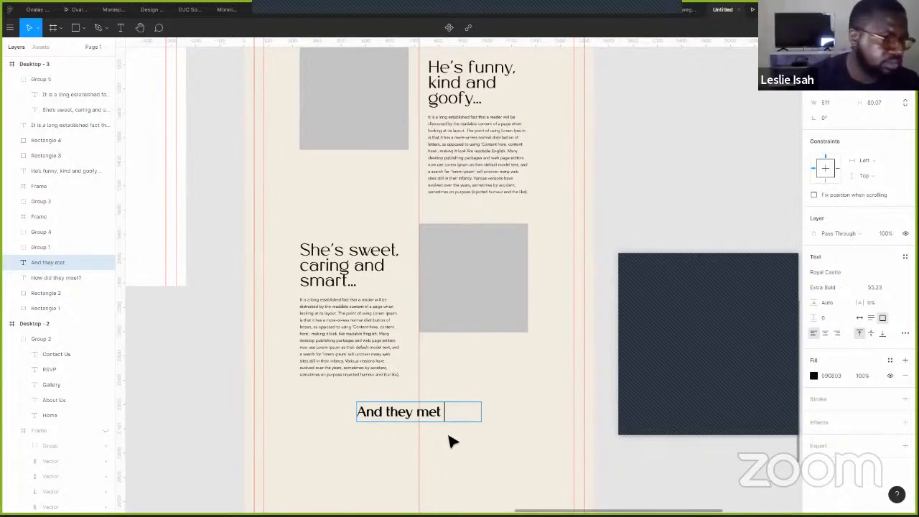
type("&*")
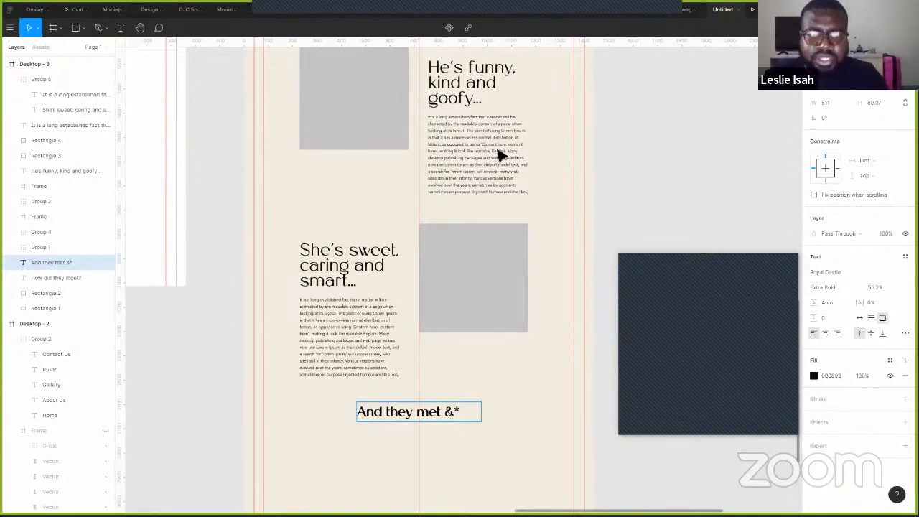
left_click(674, 162)
- Place two copies of a grey placeholder square side by side outside the frame
left_click_drag(675, 164, 575, 219)
left_click_drag(341, 431, 570, 293)
left_click_drag(417, 260, 494, 226)
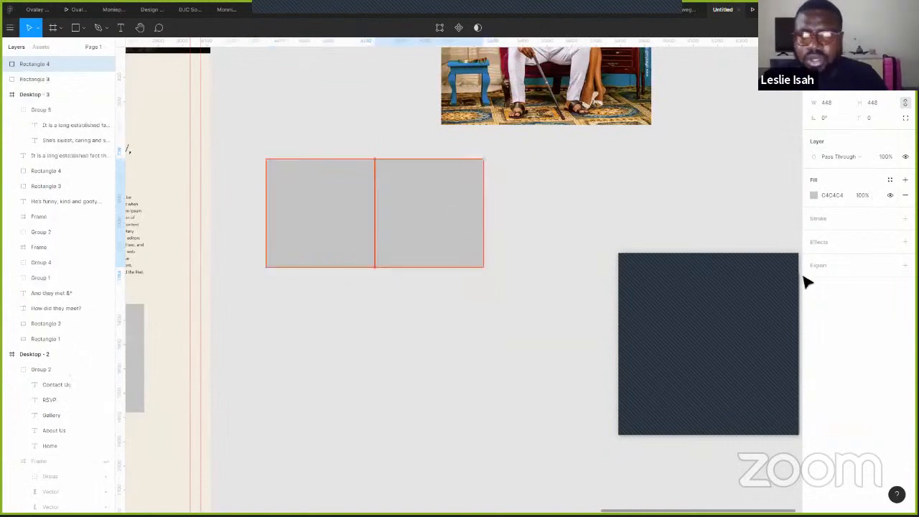
- Fill one placeholder square red and the other blue, then select both squares
left_click(813, 194)
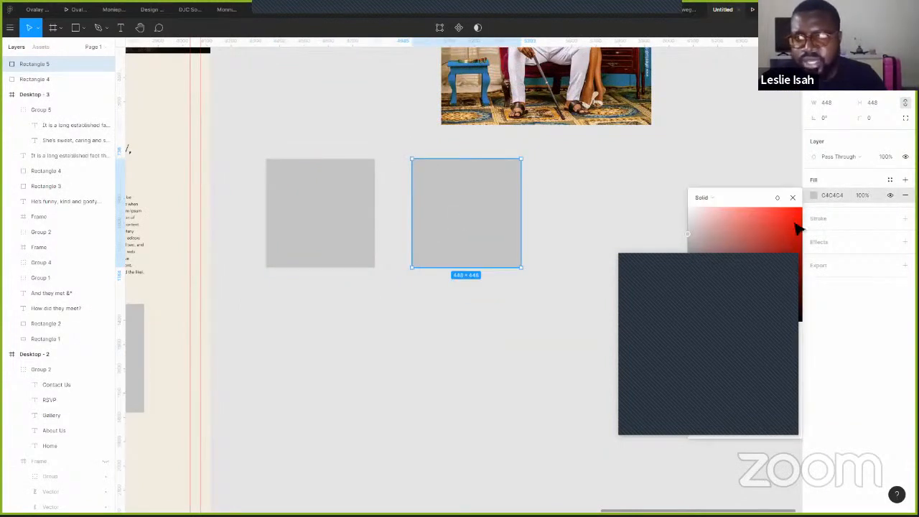
left_click(795, 219)
left_click(320, 213)
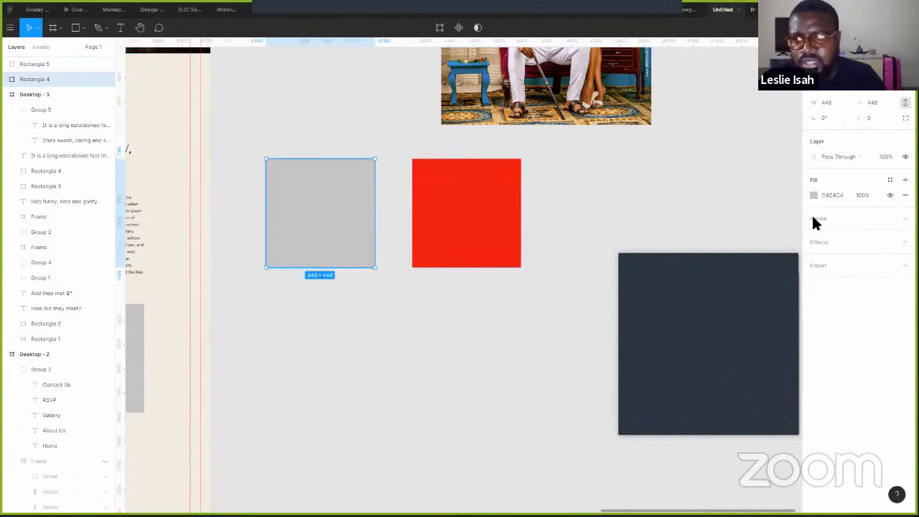
left_click(813, 195)
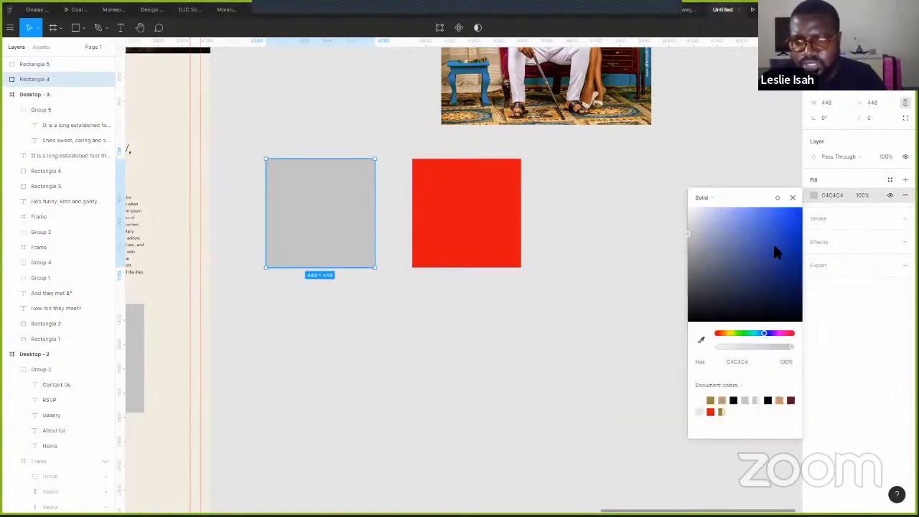
left_click(775, 249)
left_click(568, 181)
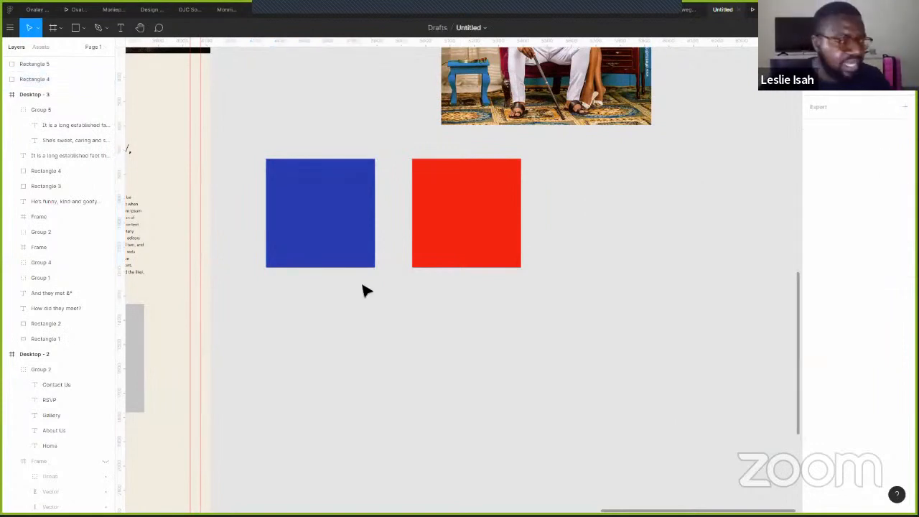
left_click_drag(568, 175, 266, 305)
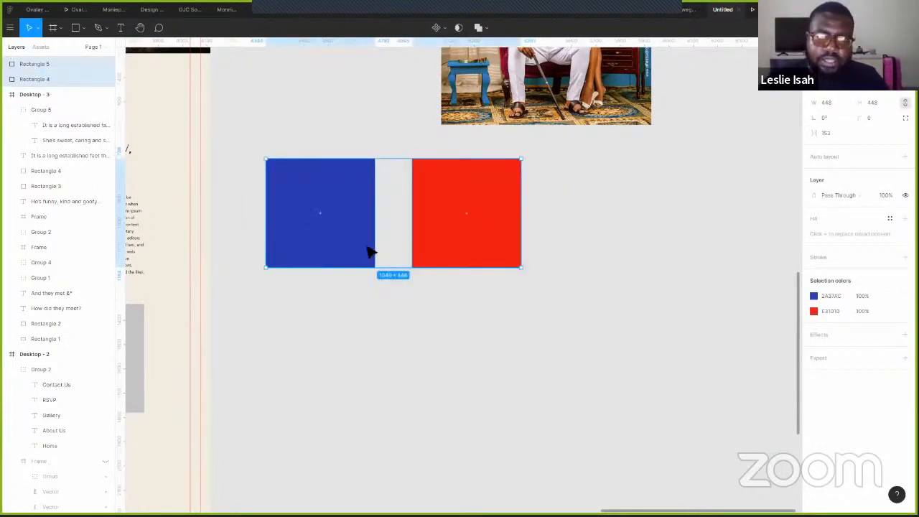
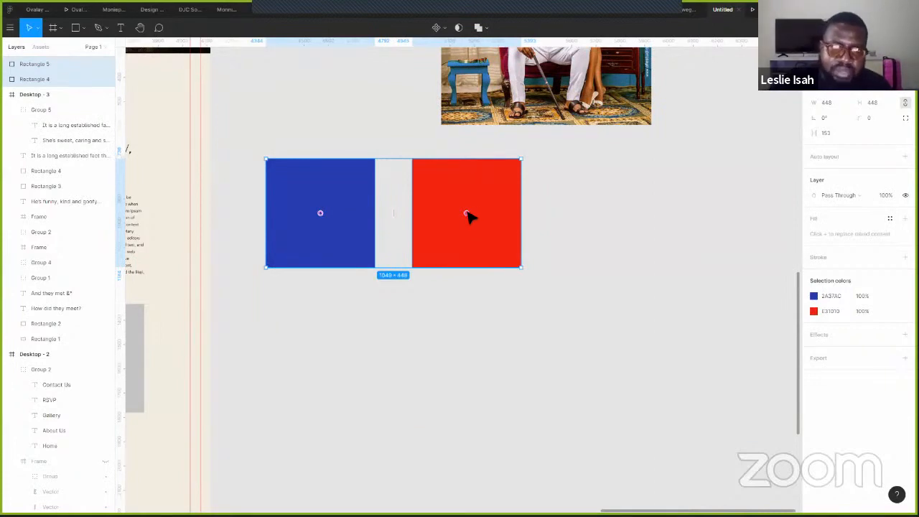
- Swap the squares so red sits left of blue, then pan to the story section
left_click_drag(467, 216, 339, 223)
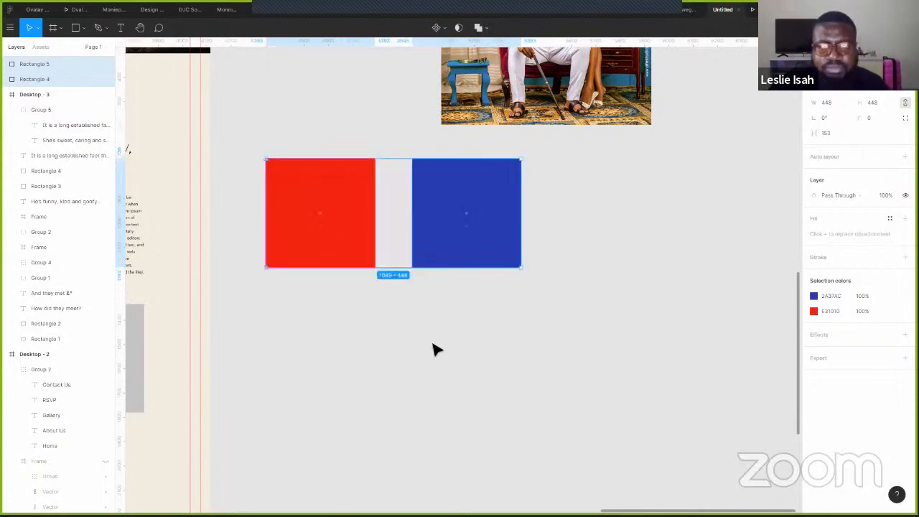
left_click(431, 343)
left_click_drag(311, 284, 509, 210)
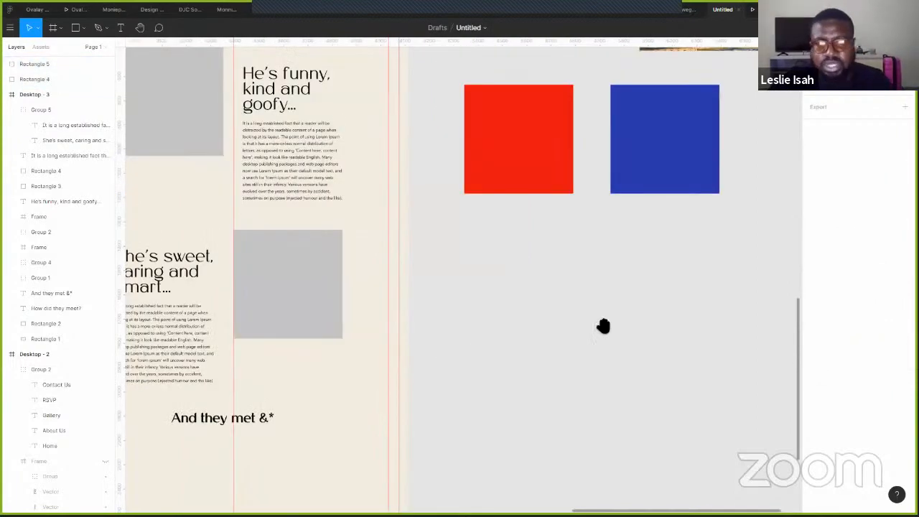
- Retype the heading's ending as 'feel in Love', centre-align it and set auto width
scroll(600, 404, "left", 5)
double_click(614, 415)
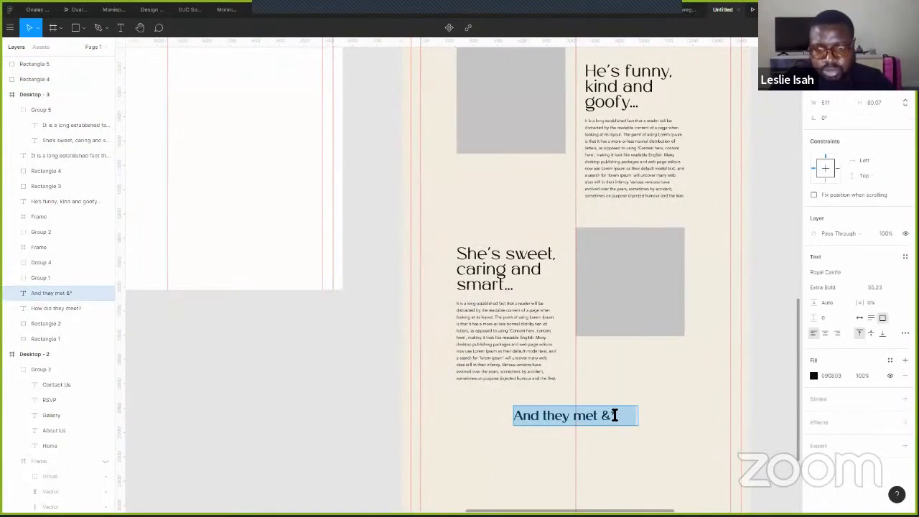
left_click_drag(614, 415, 641, 425)
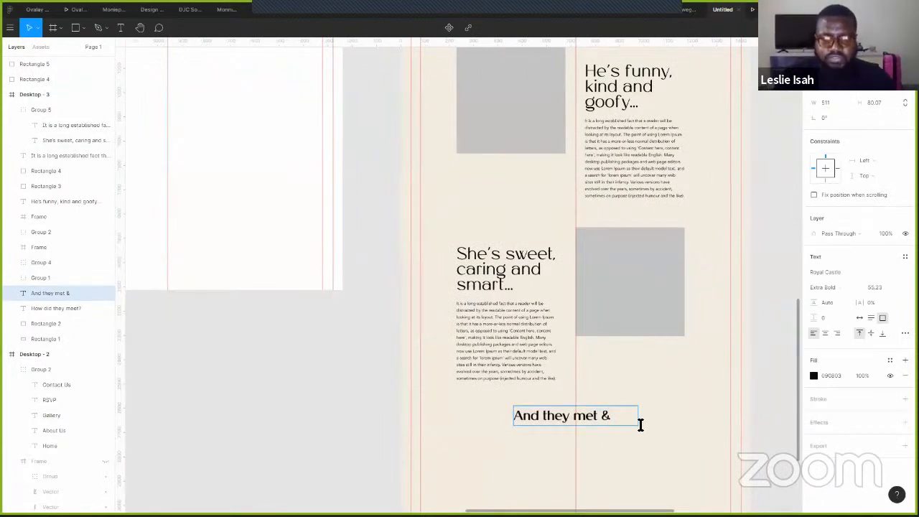
type("feel ing")
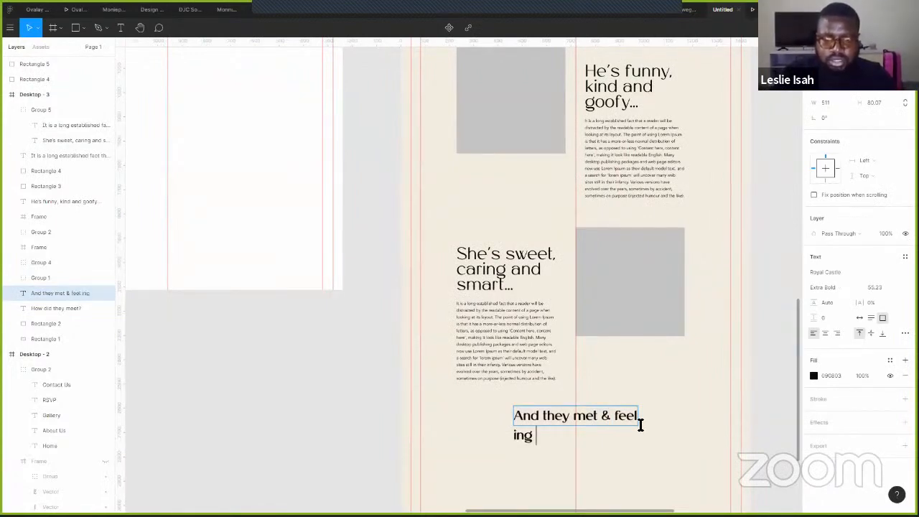
key("BackSpace")
key("BackSpace")
type("Love")
key("Escape")
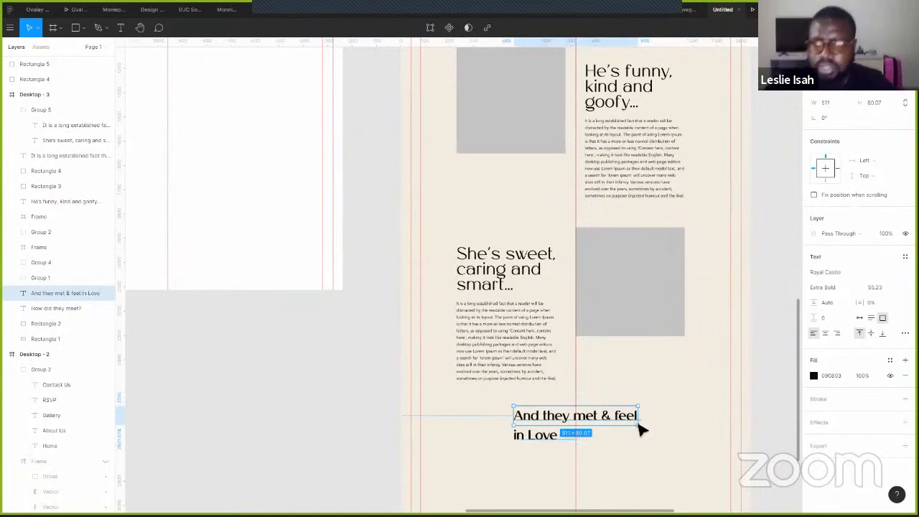
left_click(826, 333)
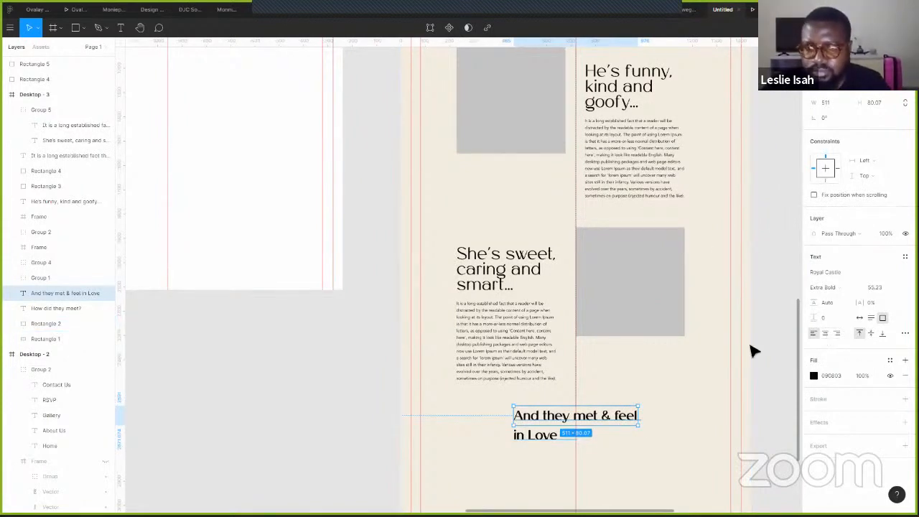
left_click(859, 317)
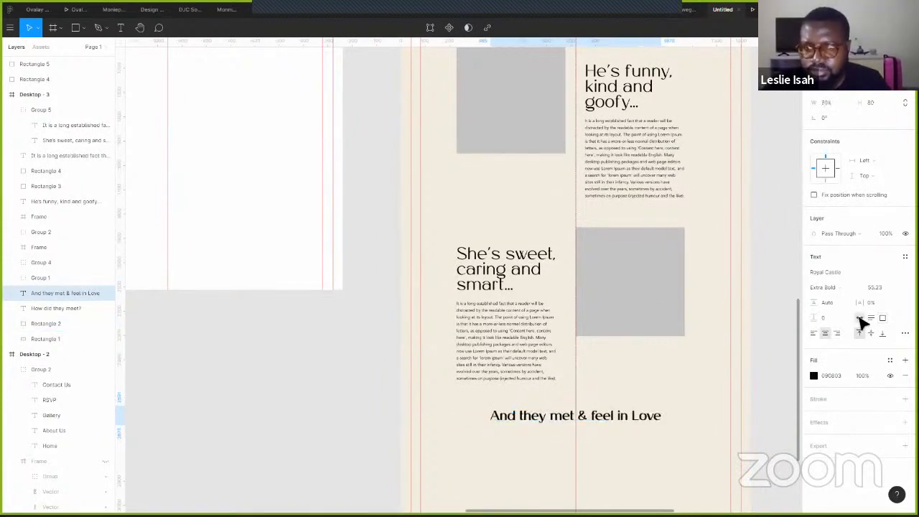
- Correct 'feel' to 'fell' and break the heading onto two lines before 'fell'
double_click(612, 417)
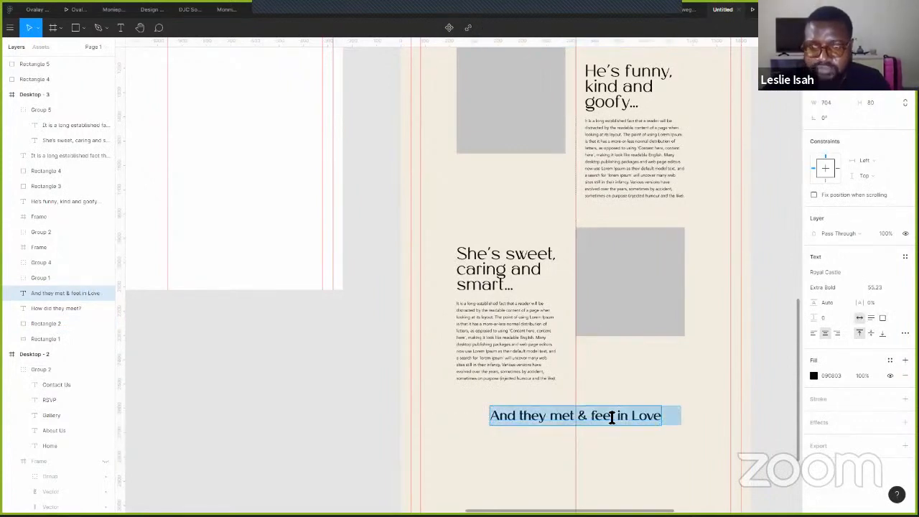
key("Escape")
double_click(612, 422)
type("fell")
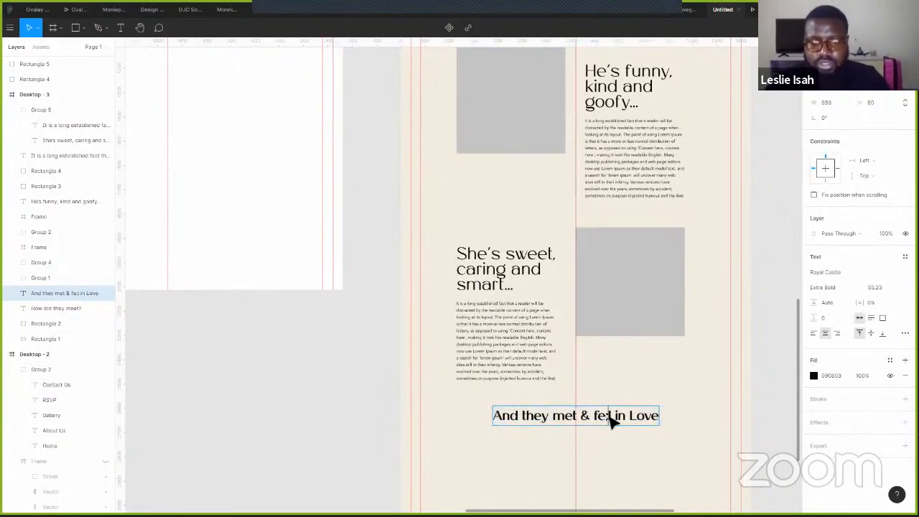
key("Escape")
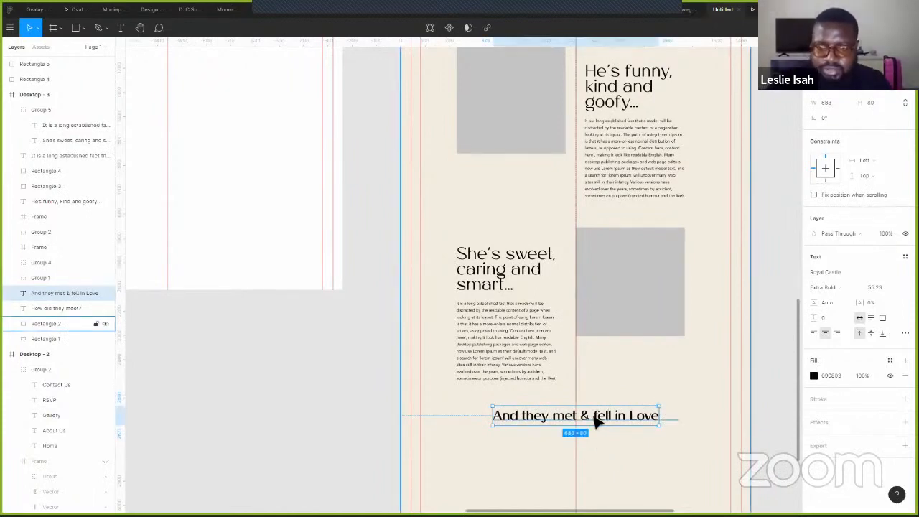
double_click(596, 420)
left_click(596, 427)
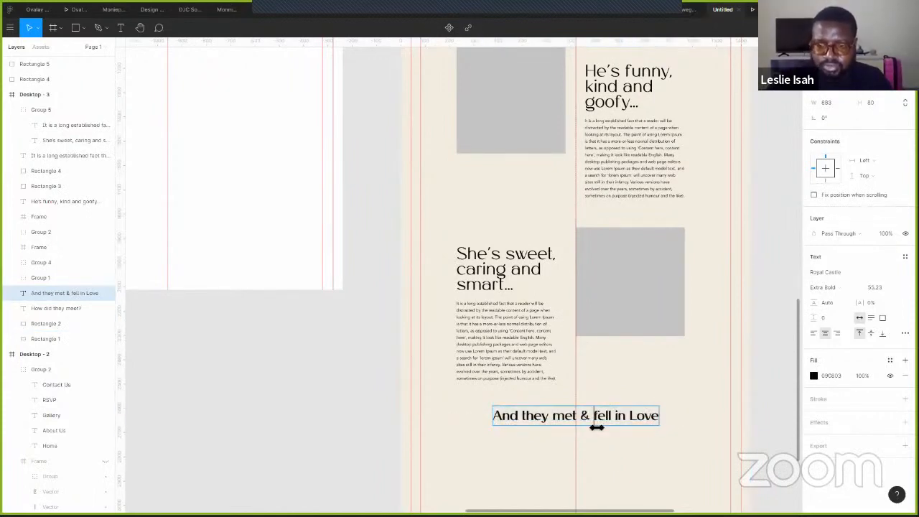
key("Return")
key("Escape")
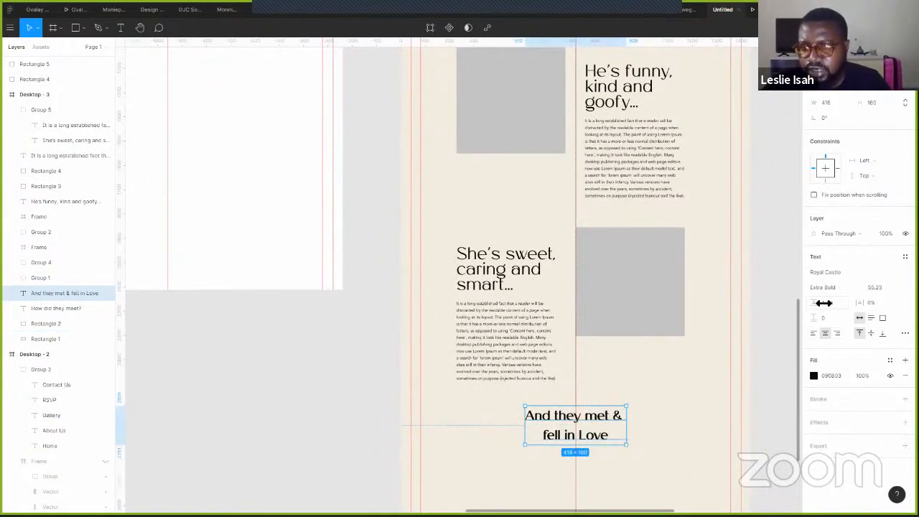
- Set the heading's line height to 118.2%, nudge it lower and lowercase 'love'
left_click_drag(816, 303, 810, 301)
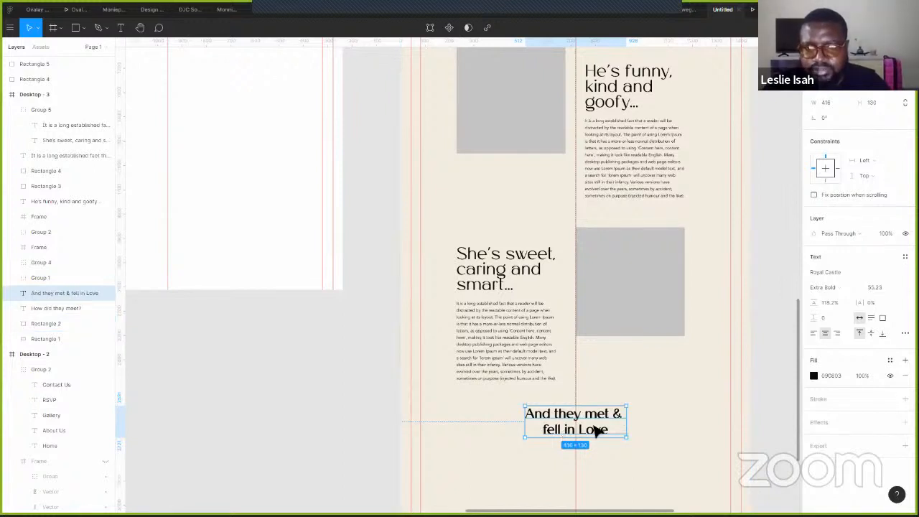
left_click_drag(600, 440, 588, 434)
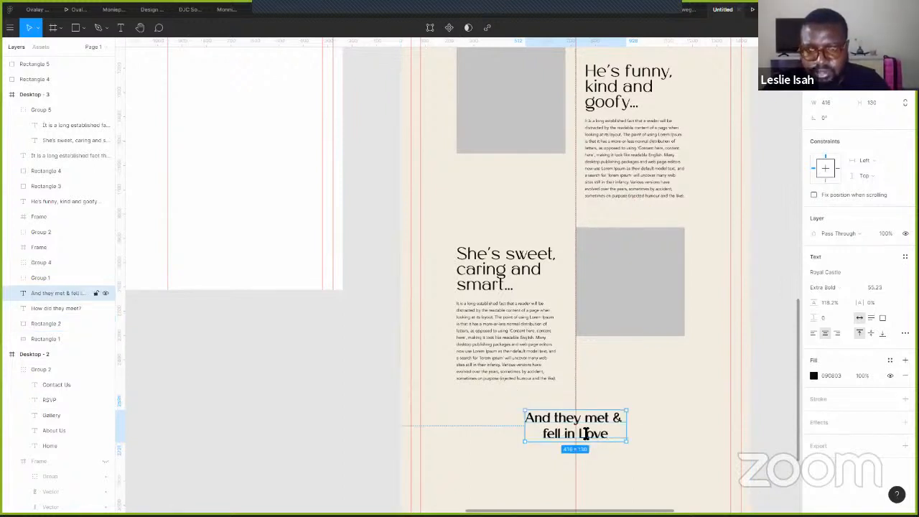
double_click(586, 434)
type("l")
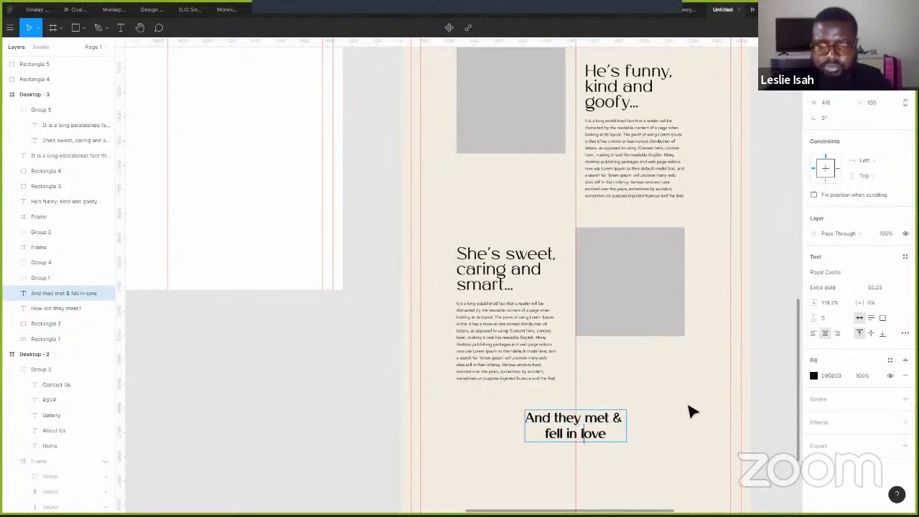
left_click(700, 394)
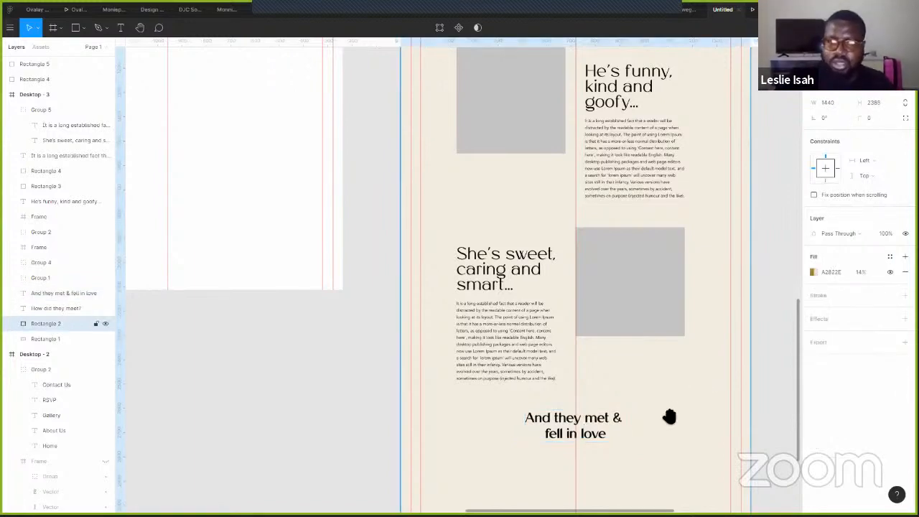
scroll(540, 337, "up", 5)
scroll(540, 337, "right", 4)
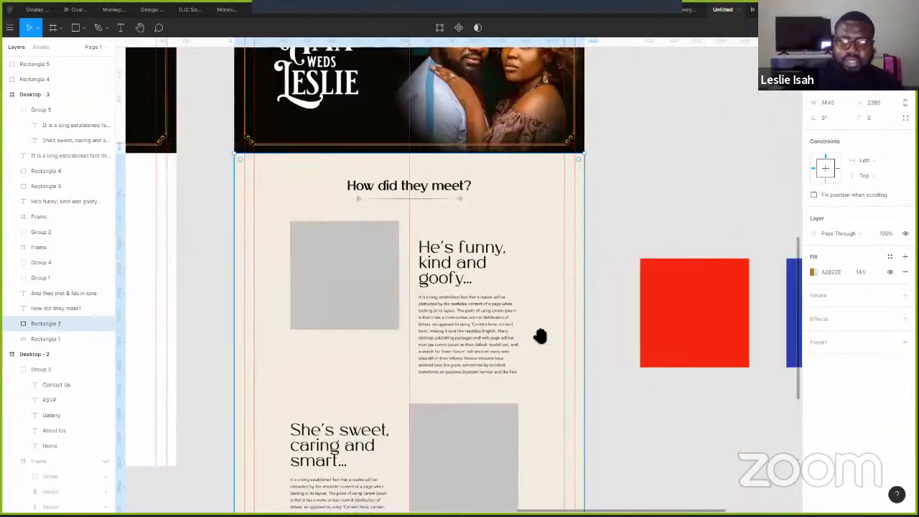
scroll(509, 280, "down", 5)
scroll(484, 311, "down", 3)
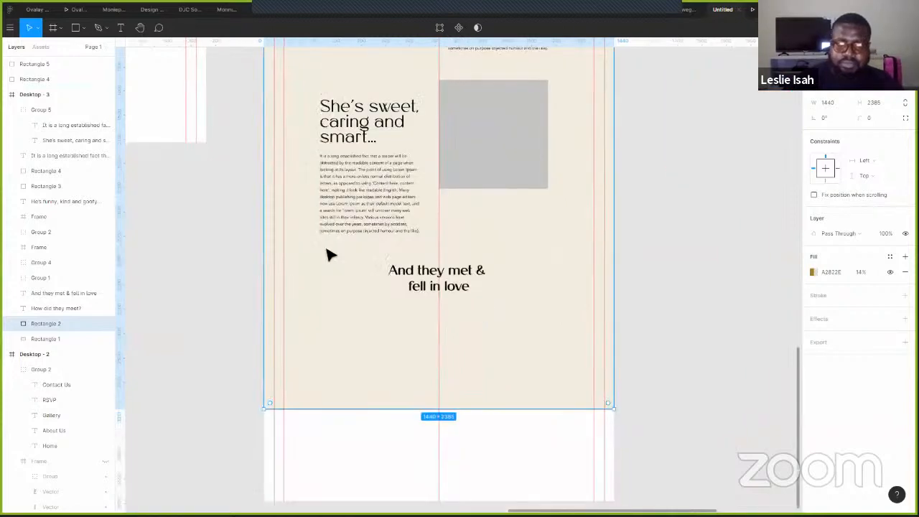
- Copy a body paragraph under the heading, centre-align it and widen it evenly
scroll(564, 266, "up", 3)
scroll(502, 194, "right", 1)
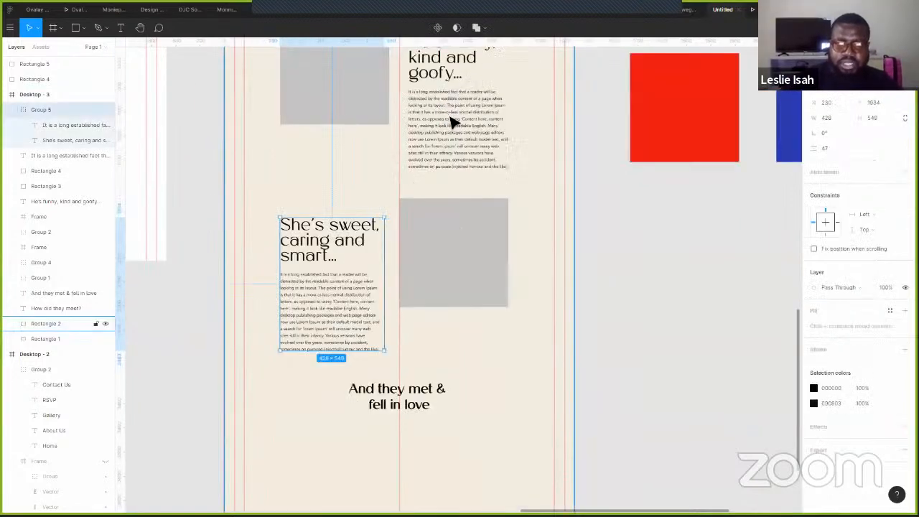
left_click_drag(454, 123, 404, 452)
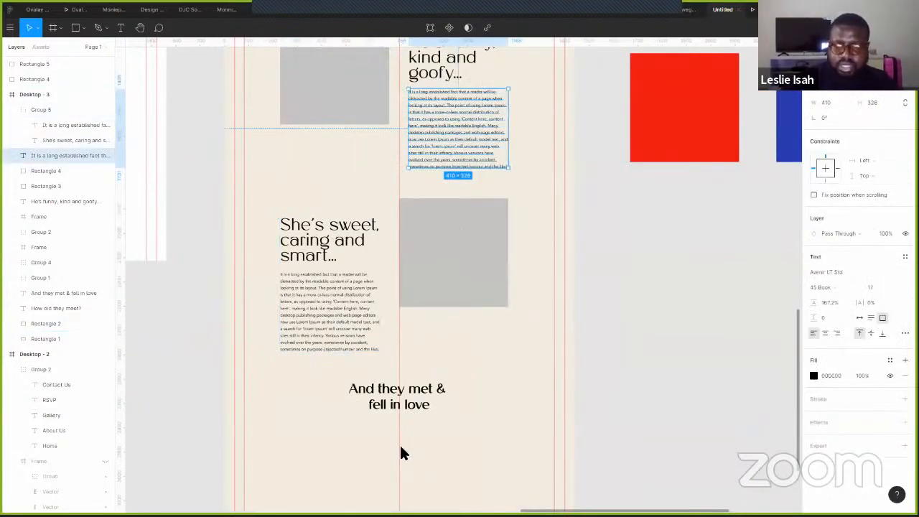
left_click(825, 333)
scroll(321, 416, "down", 1)
scroll(320, 416, "right", 2)
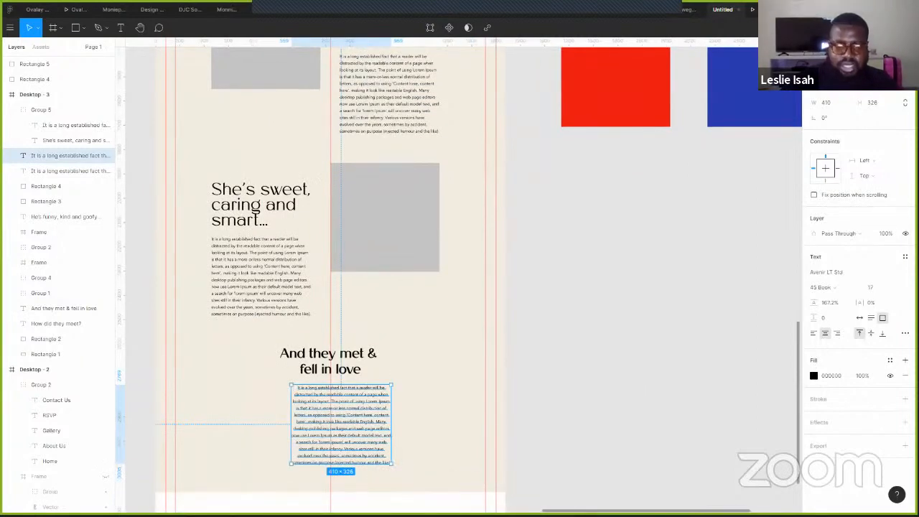
left_click_drag(357, 426, 346, 425)
key("alt")
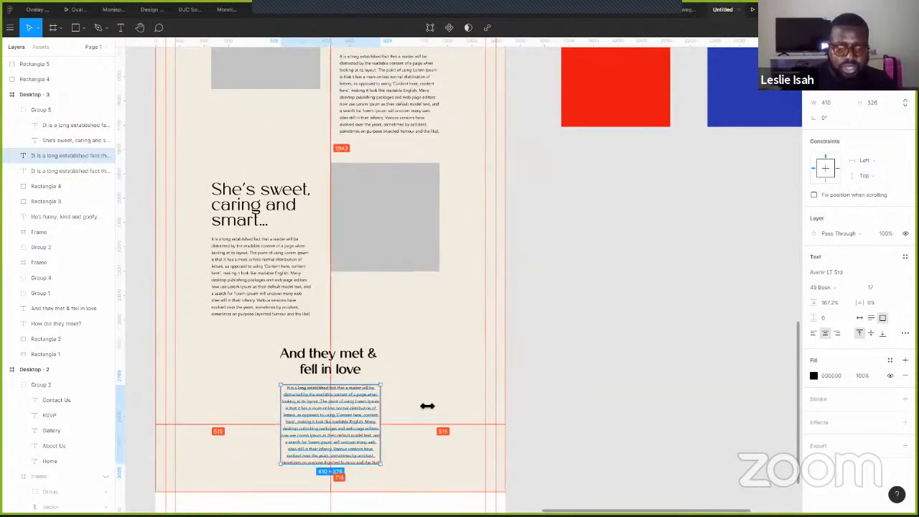
left_click_drag(425, 404, 421, 404)
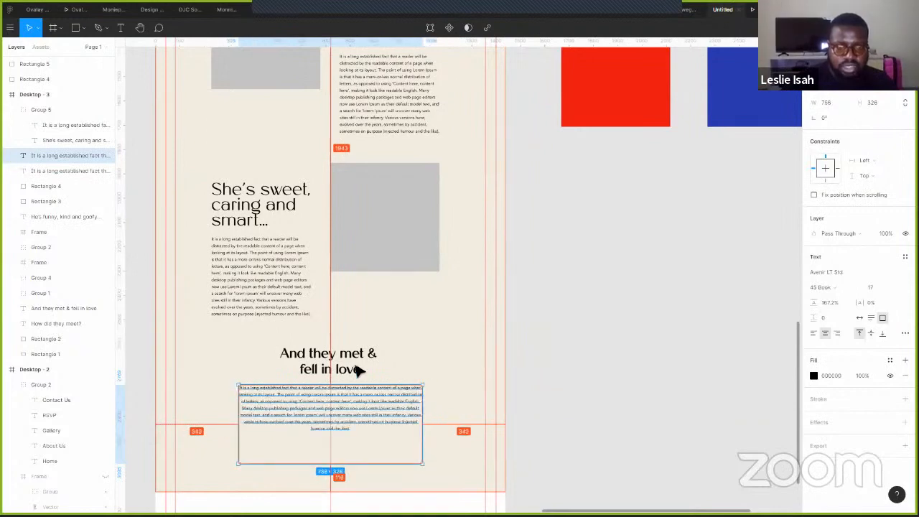
- Move heading and paragraph down about 60 px and extend the background to the frame bottom
left_click(353, 373, "shift")
left_click_drag(349, 400, 345, 424)
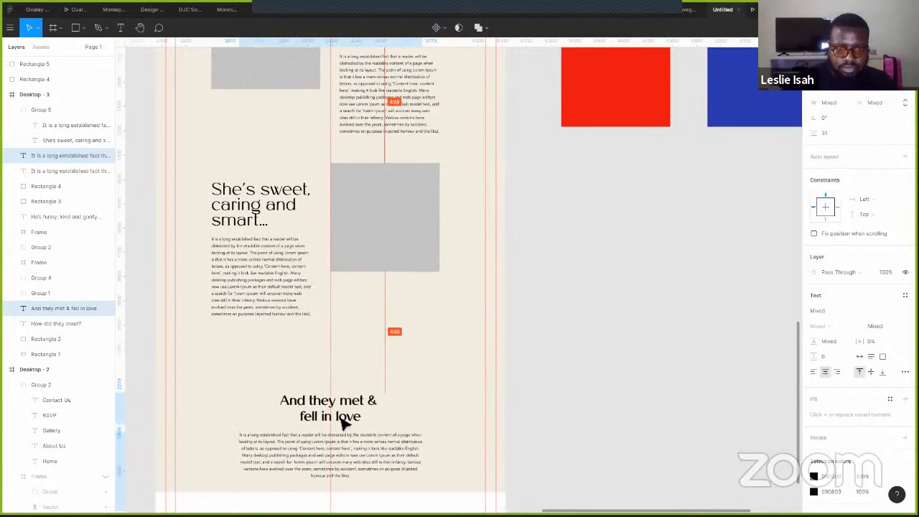
scroll(478, 432, "down", 1)
scroll(485, 422, "down", 2)
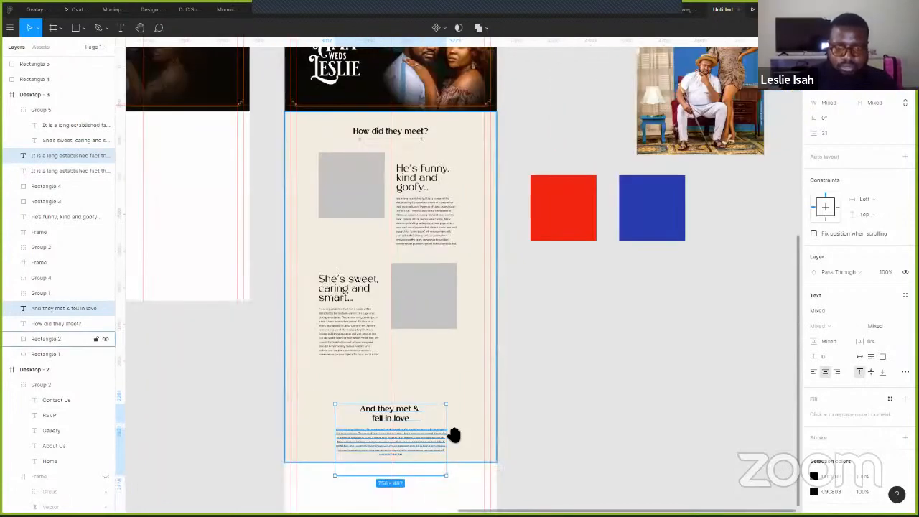
left_click(486, 355)
scroll(480, 361, "down", 3)
left_click_drag(465, 403, 464, 415)
left_click(541, 341)
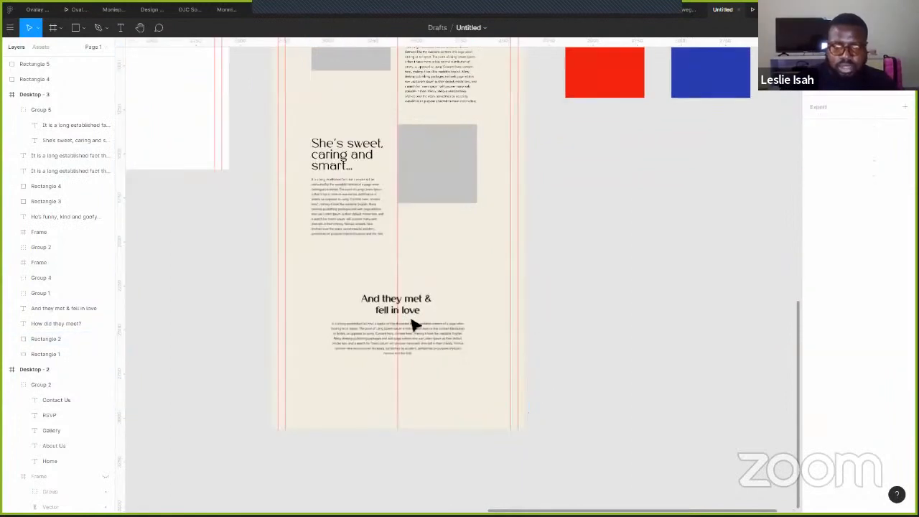
- Move the 'And they met & fell in love' heading and paragraph further down
scroll(355, 316, "up", 3)
left_click(372, 350, "shift")
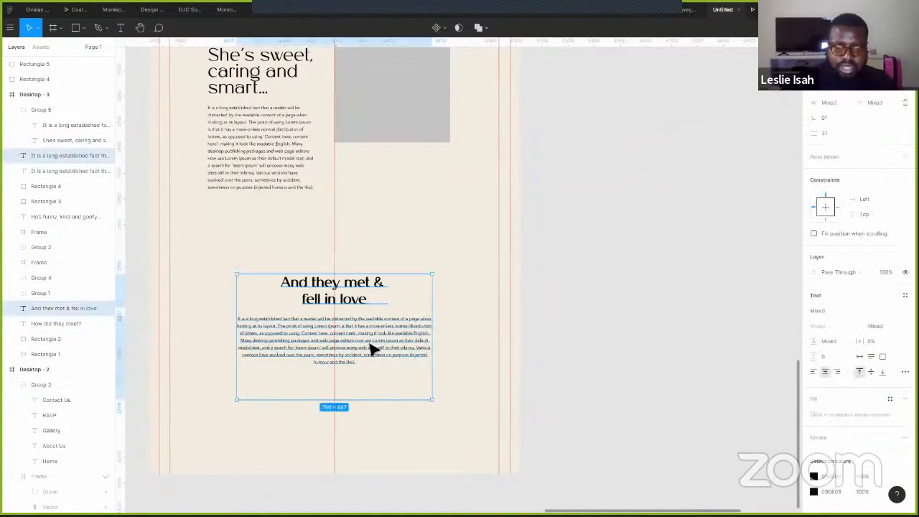
left_click_drag(367, 402, 367, 459)
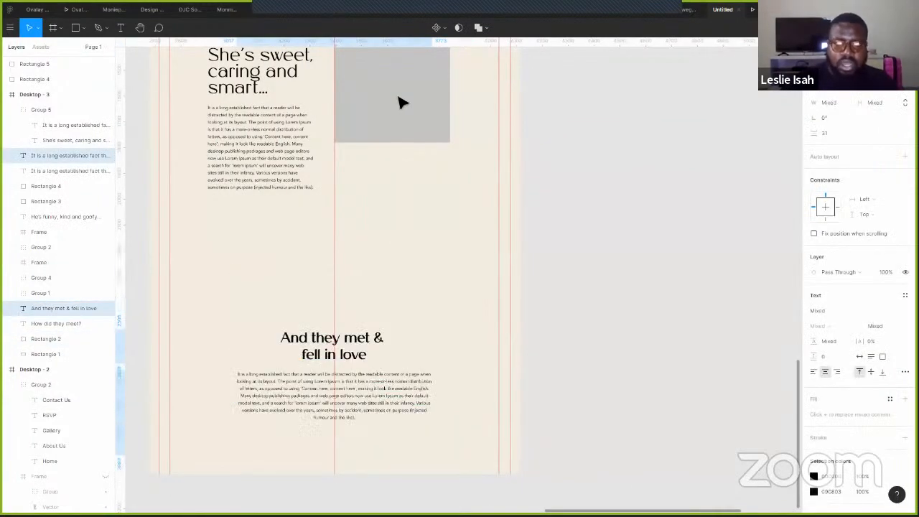
- Duplicate the grey placeholder into the gap and resize it to 1018×365
left_click(410, 108)
left_click_drag(352, 263, 350, 282)
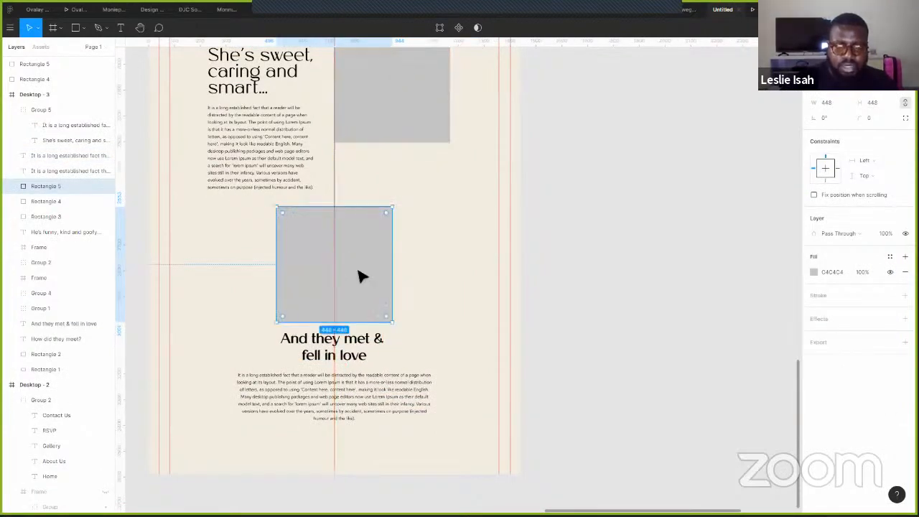
left_click_drag(351, 209, 348, 228)
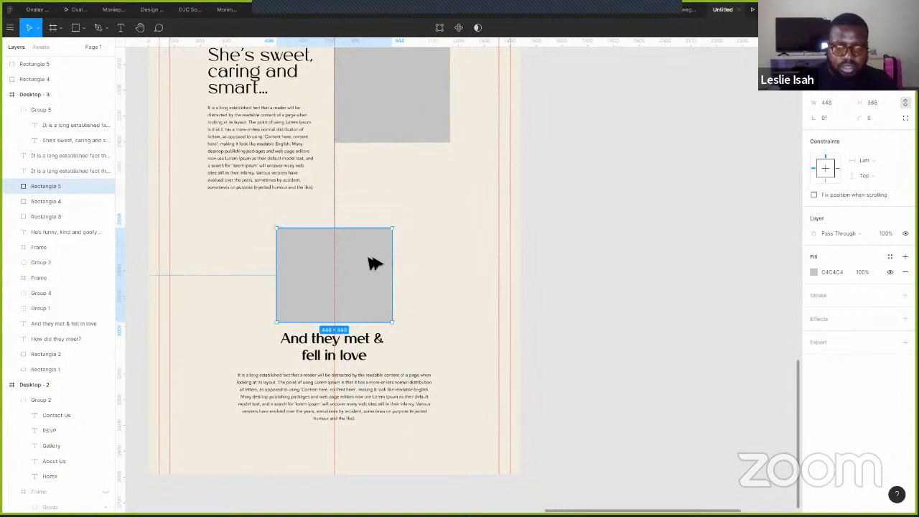
left_click_drag(390, 272, 469, 265)
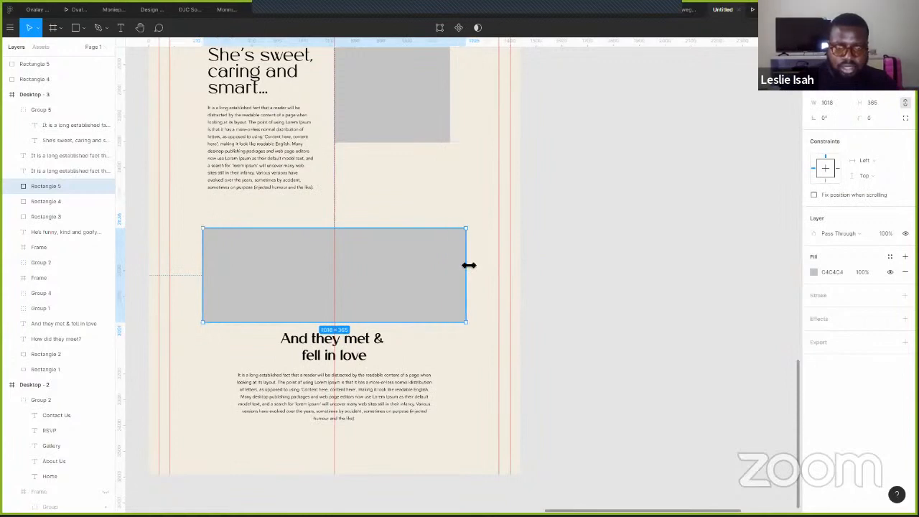
- Nudge the heading and paragraph slightly lower, then view the prototype preview
left_click(365, 354)
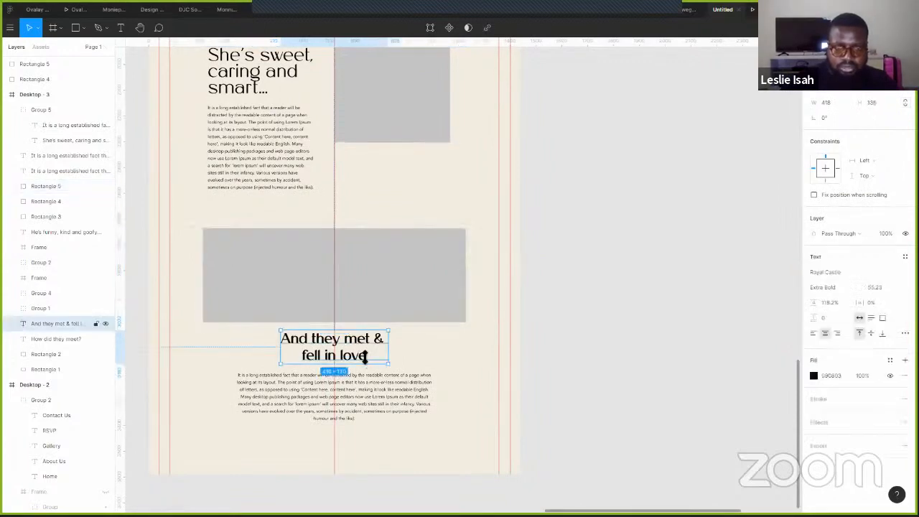
left_click(363, 382, "shift")
left_click_drag(362, 347, 362, 353)
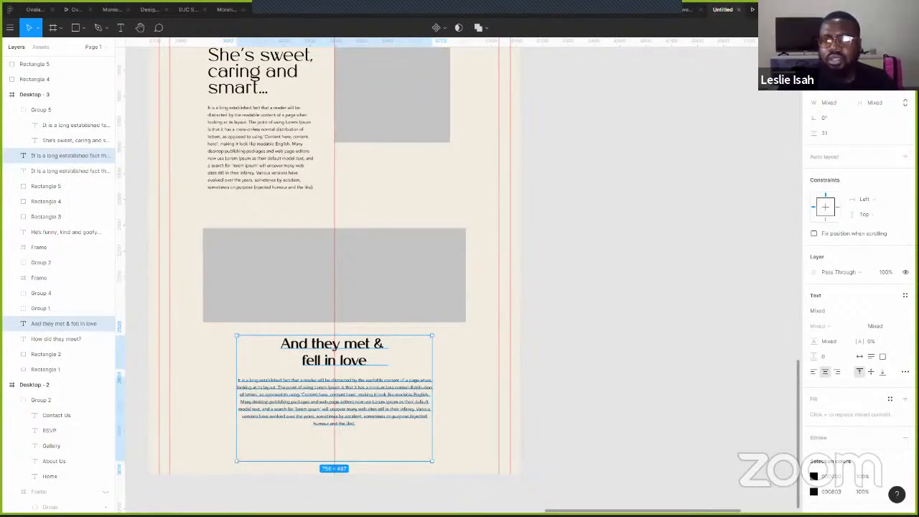
left_click(769, 9)
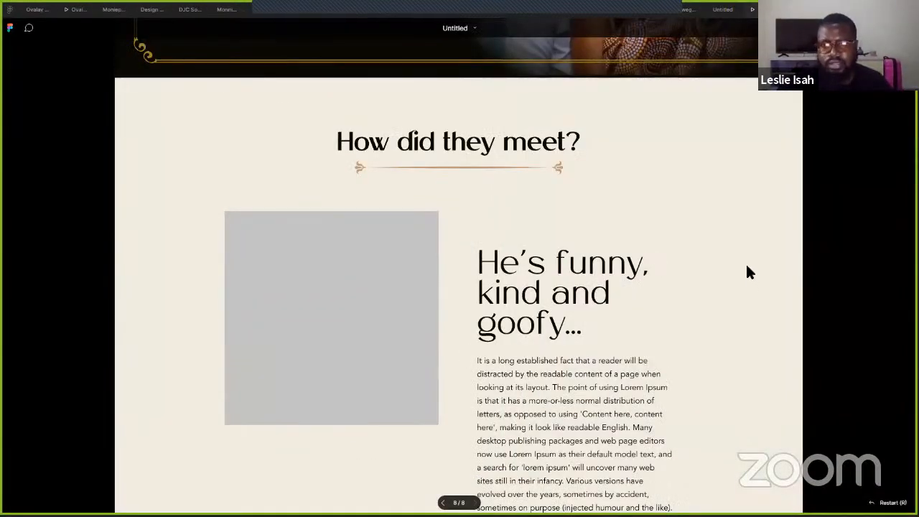
- Scroll through the prototype preview, then return to the design file
scroll(744, 260, "down", 6)
scroll(743, 259, "down", 3)
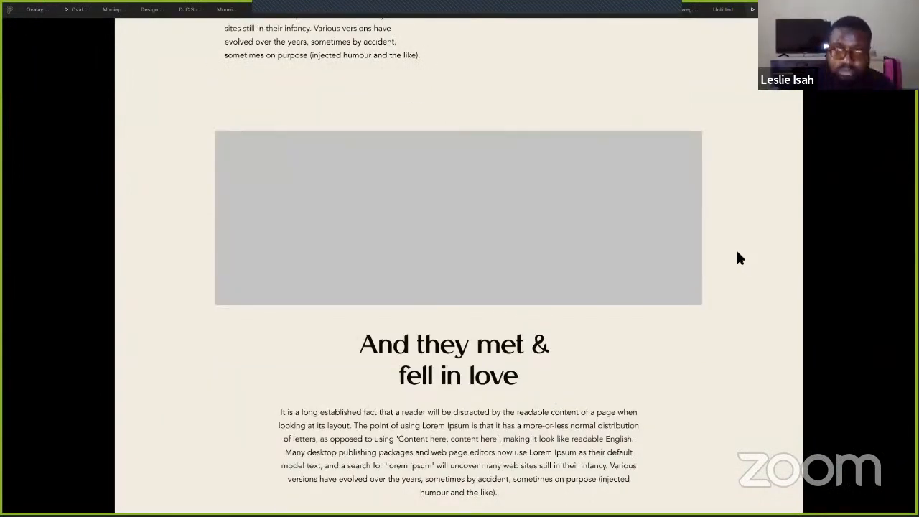
scroll(739, 258, "down", 1)
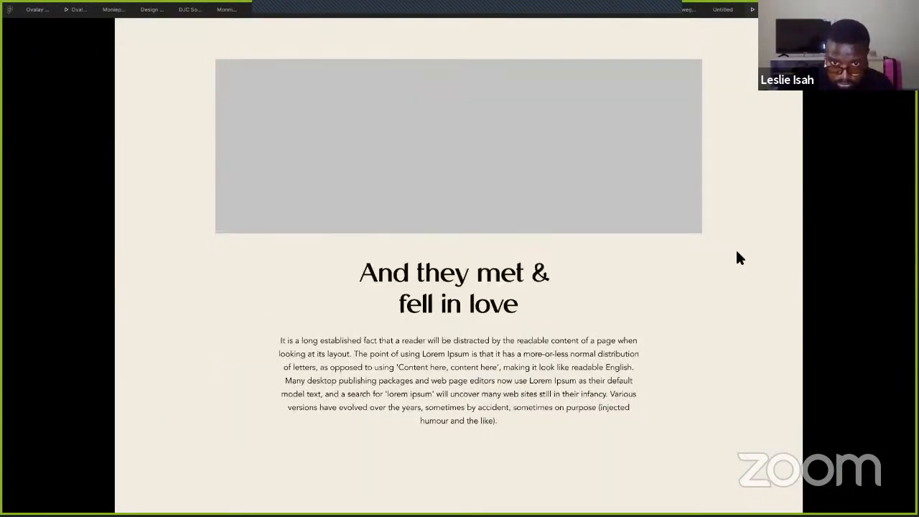
scroll(738, 256, "up", 6)
scroll(738, 256, "down", 5)
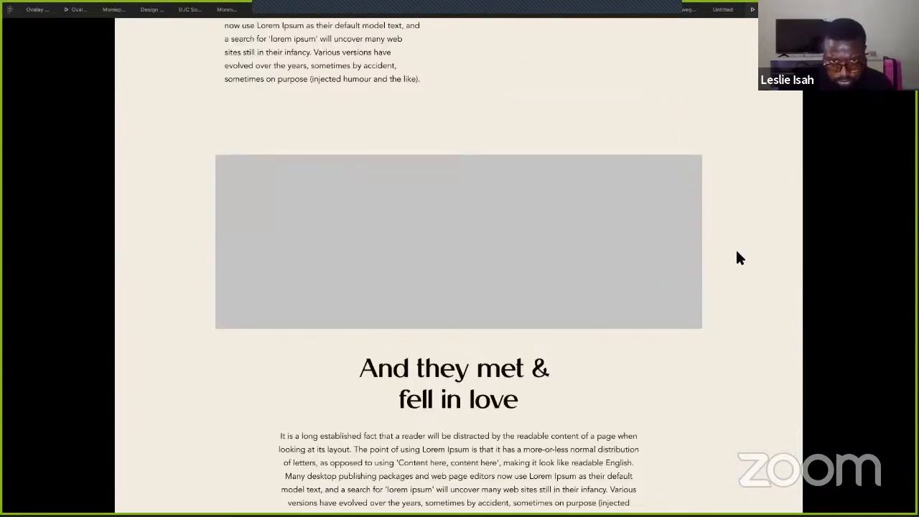
left_click(723, 11)
- Select the wide placeholder, heading and paragraph in turn to inspect them
left_click(413, 275)
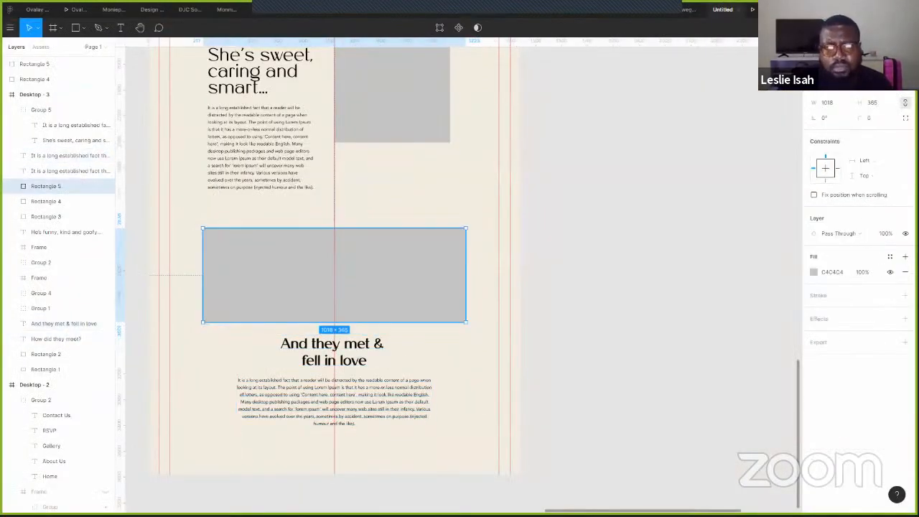
left_click(345, 352)
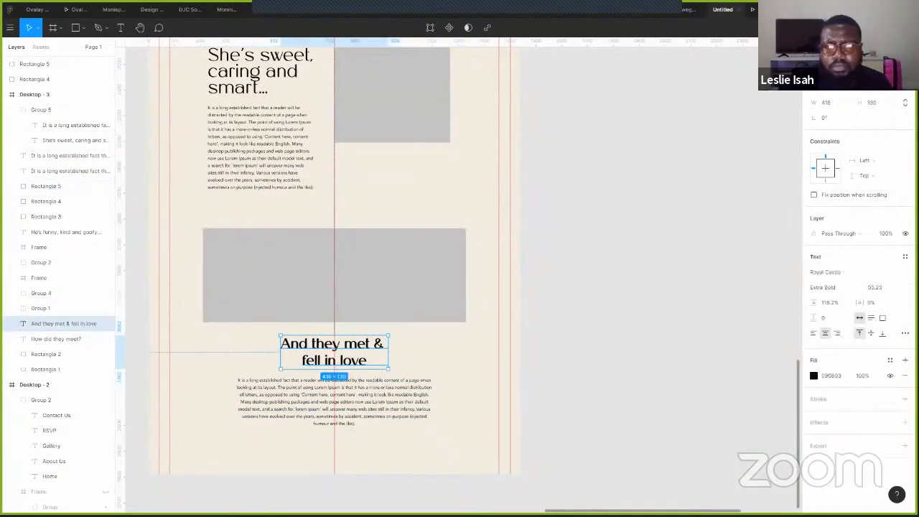
left_click(370, 409)
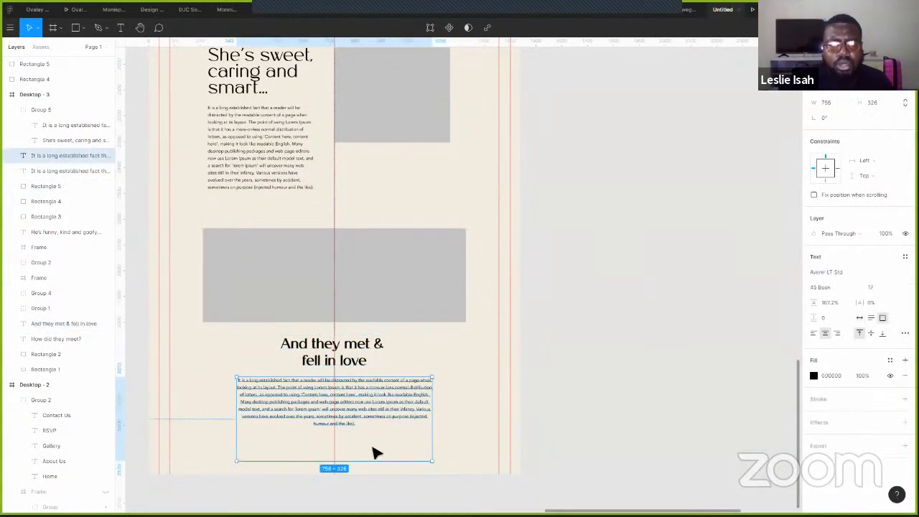
left_click(659, 280)
left_click(367, 438)
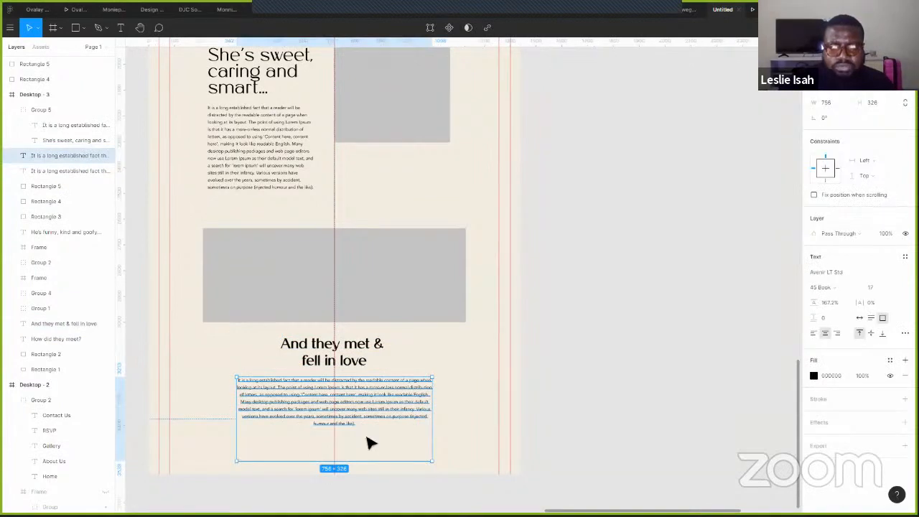
left_click(599, 302)
- Drag the Desktop - 3 frame's bottom edge down to add blank space
scroll(596, 294, "down", 3)
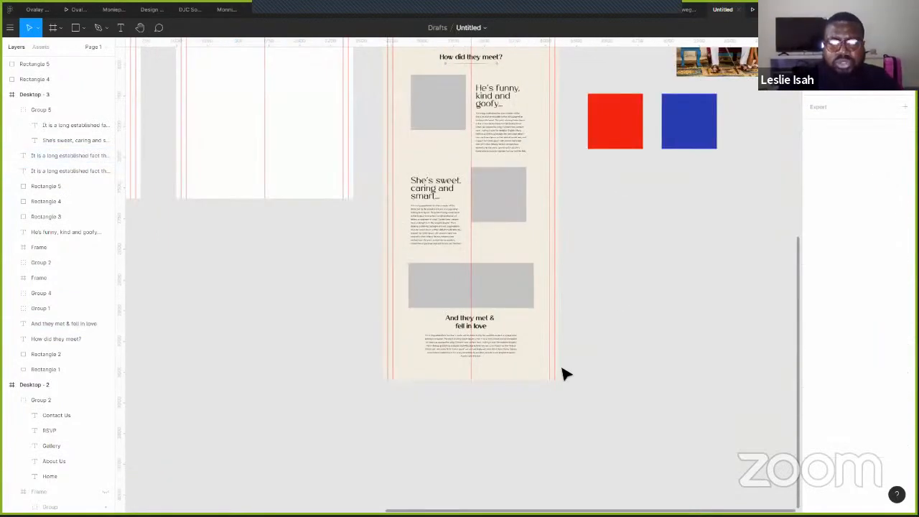
scroll(378, 168, "up", 3)
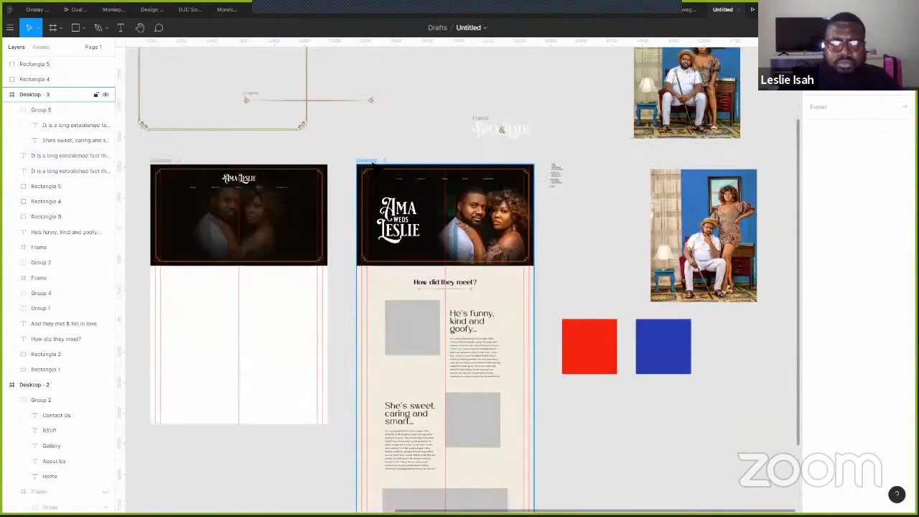
left_click(416, 364)
scroll(416, 364, "down", 4)
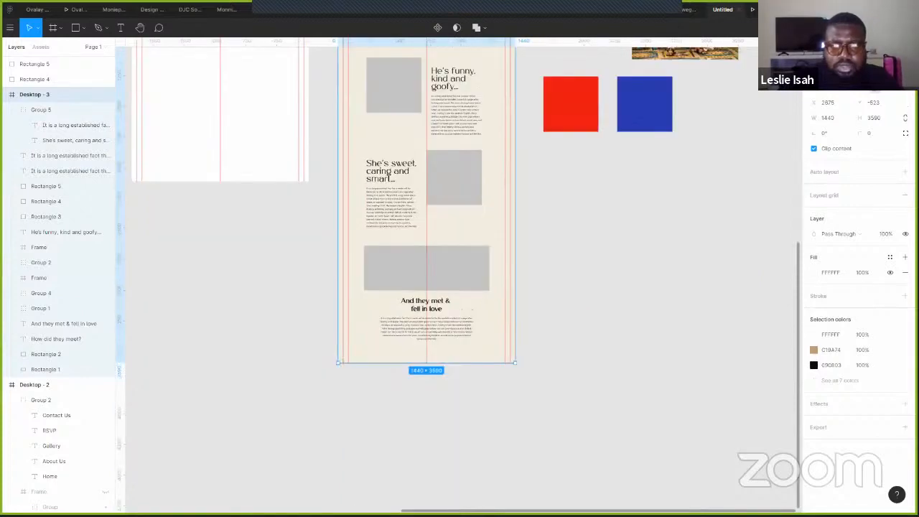
left_click_drag(406, 491, 409, 499)
- Scale up the small site outline text beside the design so it is readable
left_click(243, 278)
left_click_drag(242, 277, 377, 466)
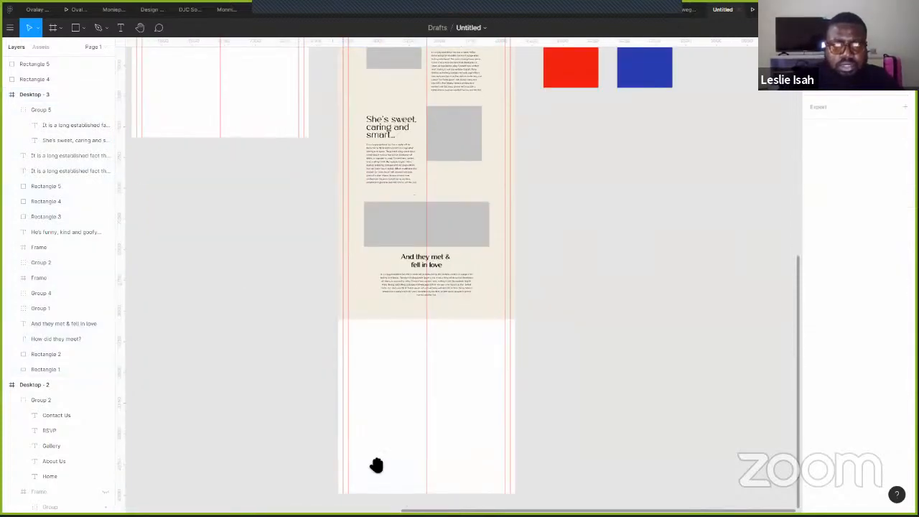
left_click_drag(245, 237, 370, 397)
left_click_drag(750, 254, 270, 170)
left_click_drag(616, 198, 512, 185)
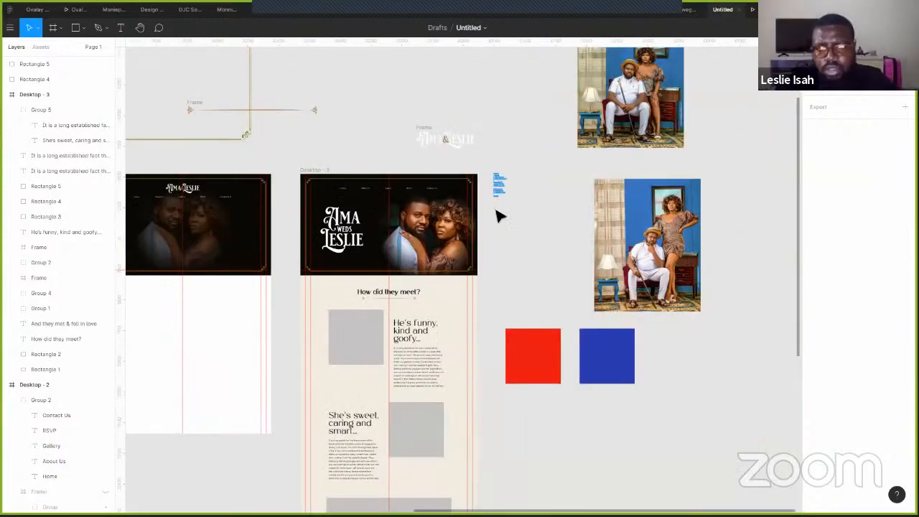
left_click(505, 195)
left_click_drag(558, 272, 574, 316)
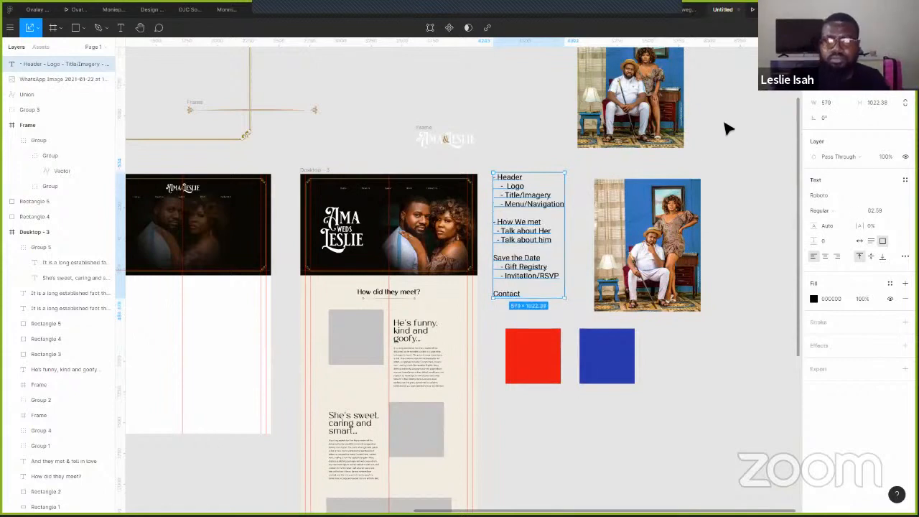
left_click(722, 147)
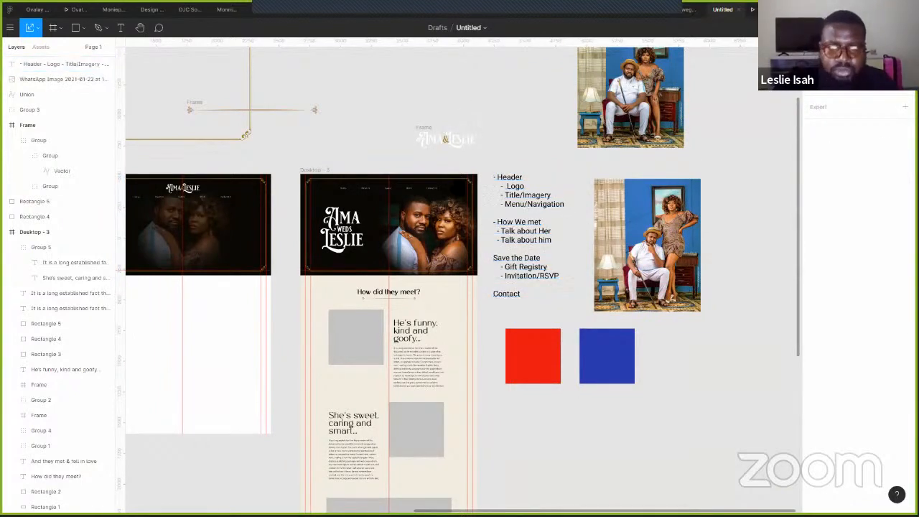
- Alt-drag a copy of the 'And they met' heading into the new blank area
scroll(439, 341, "down", 4)
scroll(494, 316, "up", 4)
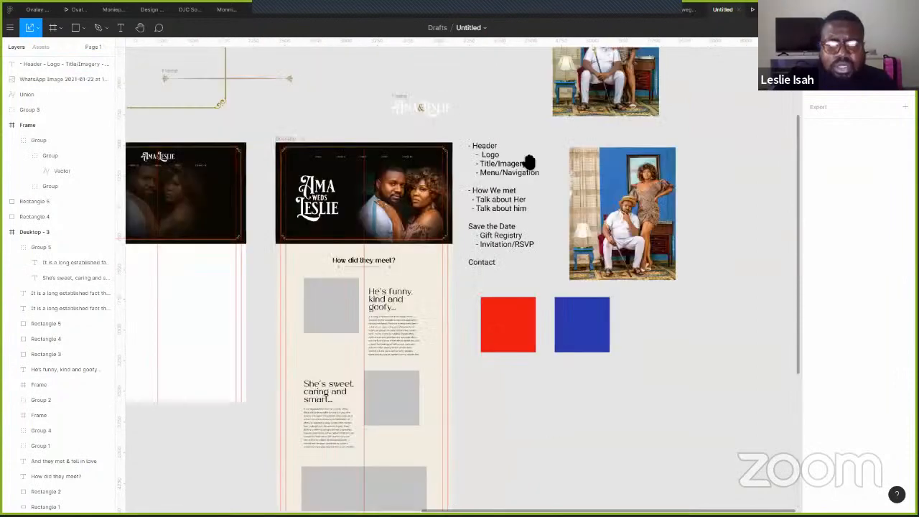
scroll(455, 203, "down", 3)
scroll(404, 204, "down", 2)
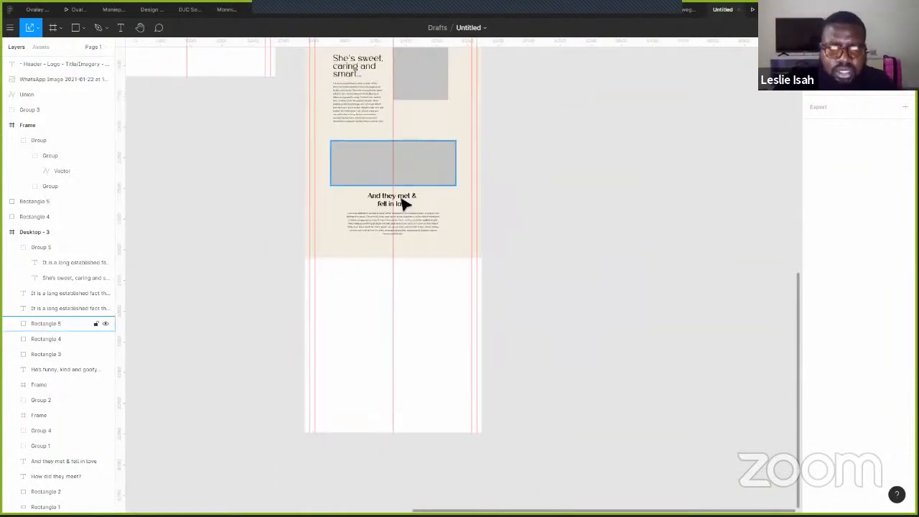
left_click_drag(405, 204, 362, 296)
- Left-align the copied heading and retype it as 'Save the'
scroll(362, 296, "up", 4)
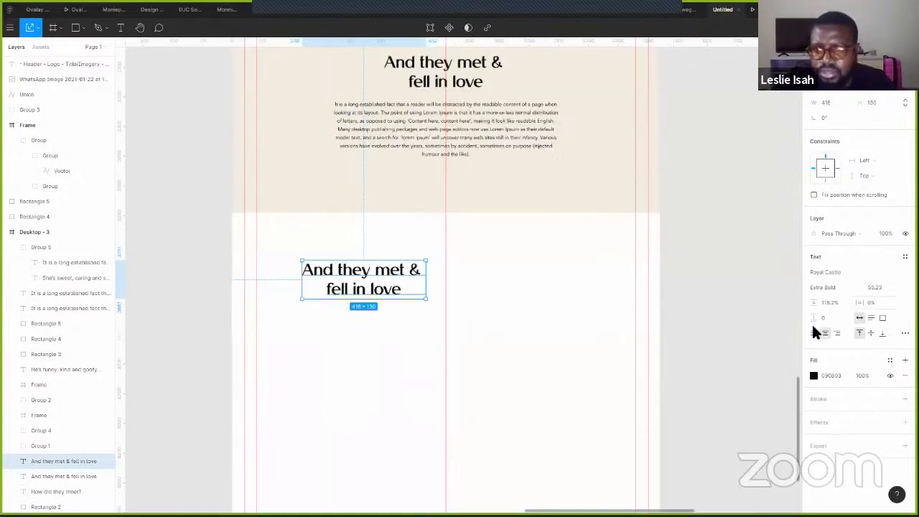
key("ctrl+alt+l")
key("Return")
type("Save")
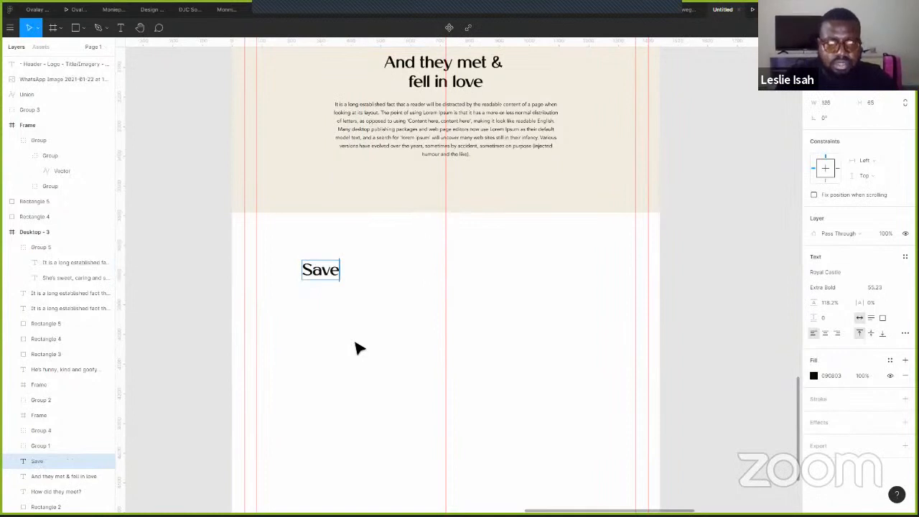
type(" the")
key("Escape")
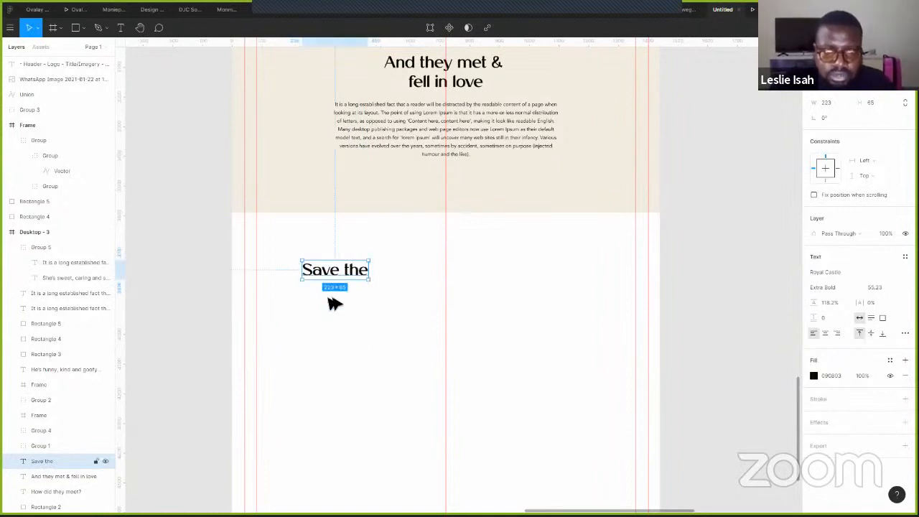
- Duplicate the line as 'Date', scale it to double size and make it Regular weight
key("ctrl+d")
key("Return")
type("Da")
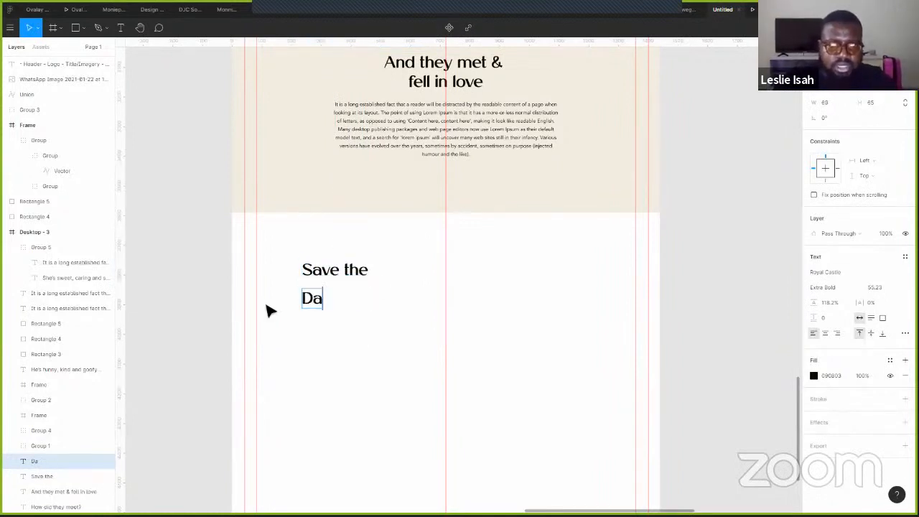
type("vw")
key("BackSpace")
key("BackSpace")
type("te")
key("Escape")
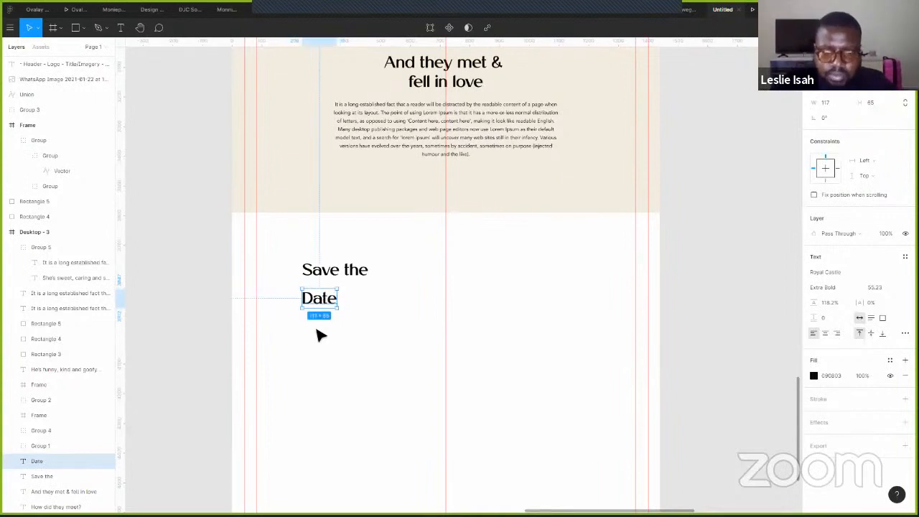
key("k")
left_click_drag(338, 308, 392, 338)
left_click(833, 290)
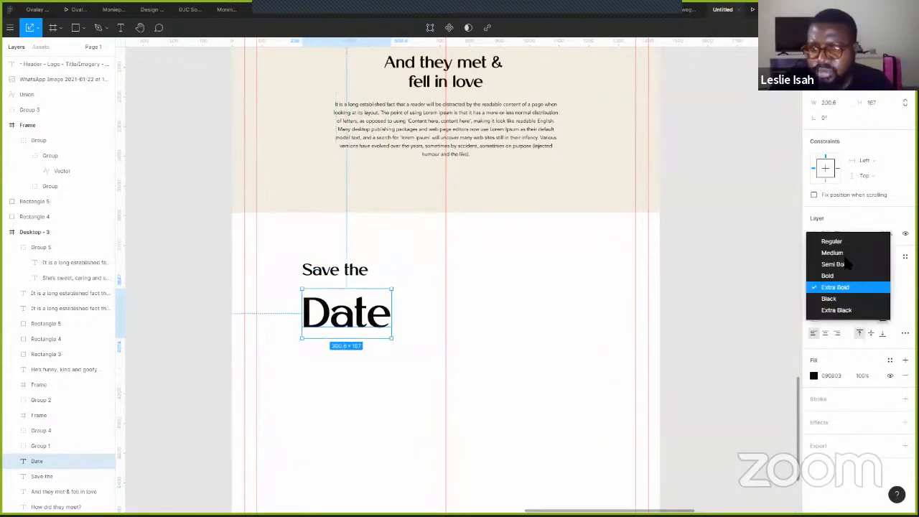
key("Return")
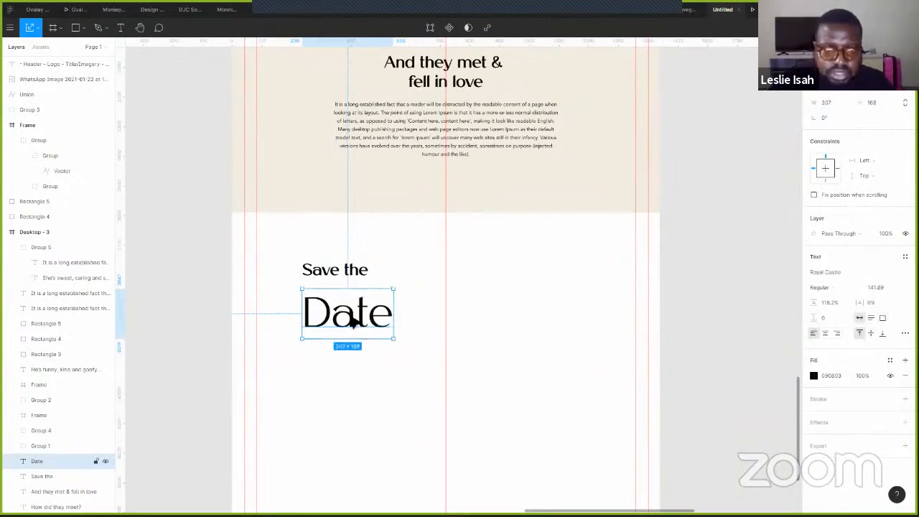
- Place 'Date' under 'Save the' and move the stacked heading up and left
left_click_drag(353, 318, 352, 297)
left_click(345, 249)
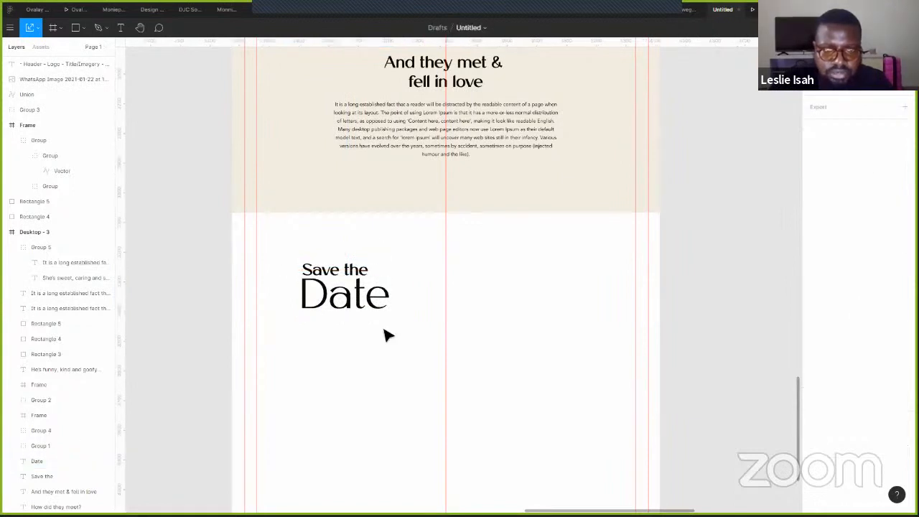
left_click(362, 301, "shift")
left_click_drag(341, 297, 321, 293)
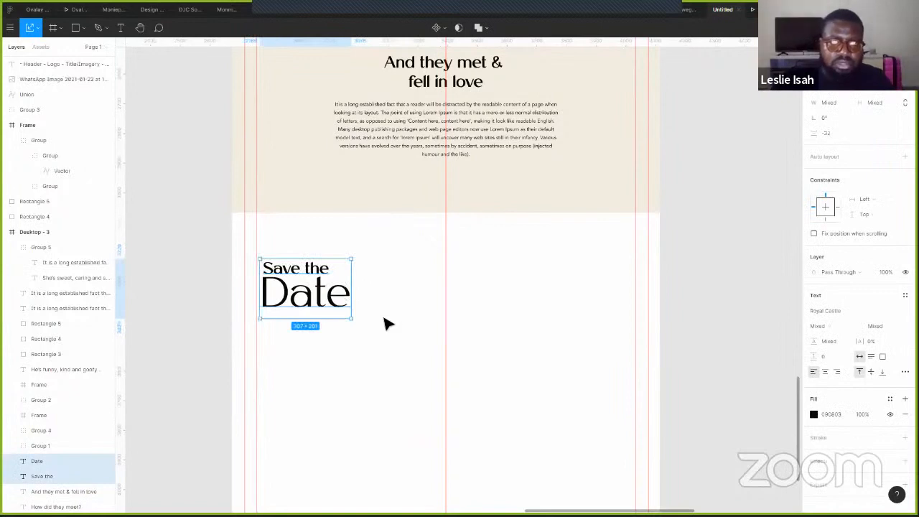
scroll(385, 324, "down", 3)
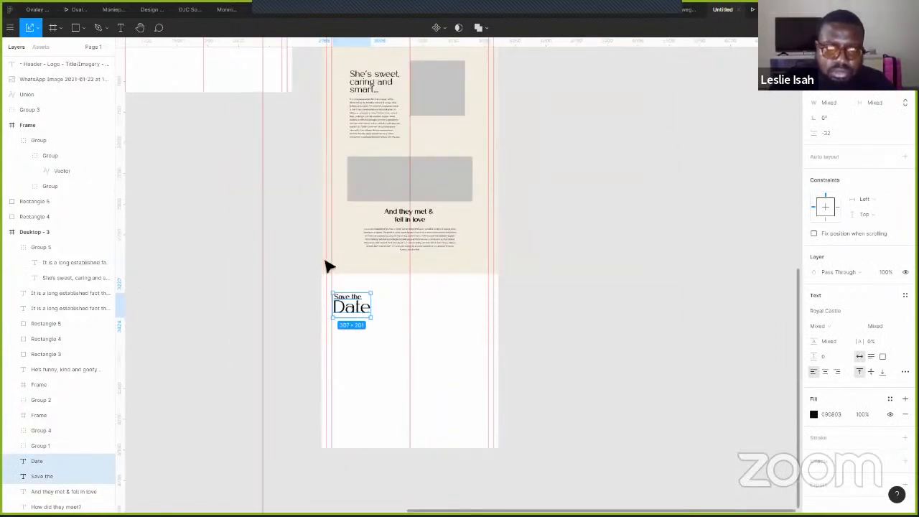
left_click(332, 289)
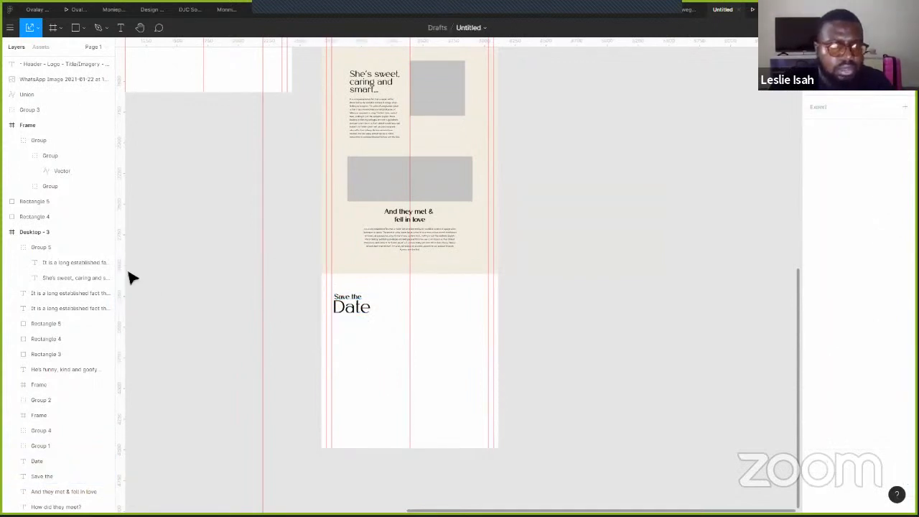
- Pull a vertical guide from the ruler and align the Save the Date heading to it
left_click_drag(127, 275, 350, 280)
scroll(356, 294, "up", 5)
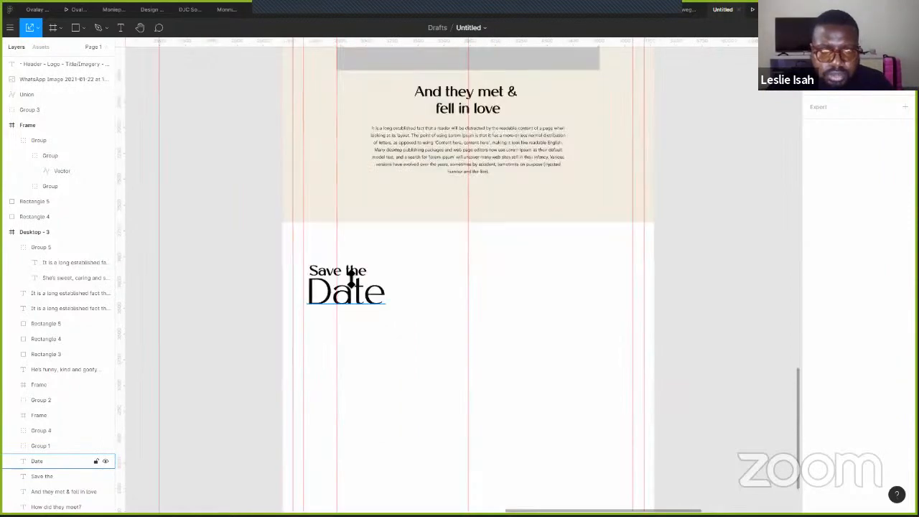
left_click(351, 270)
left_click(353, 268, "shift")
left_click_drag(364, 303, 401, 301)
left_click(557, 311)
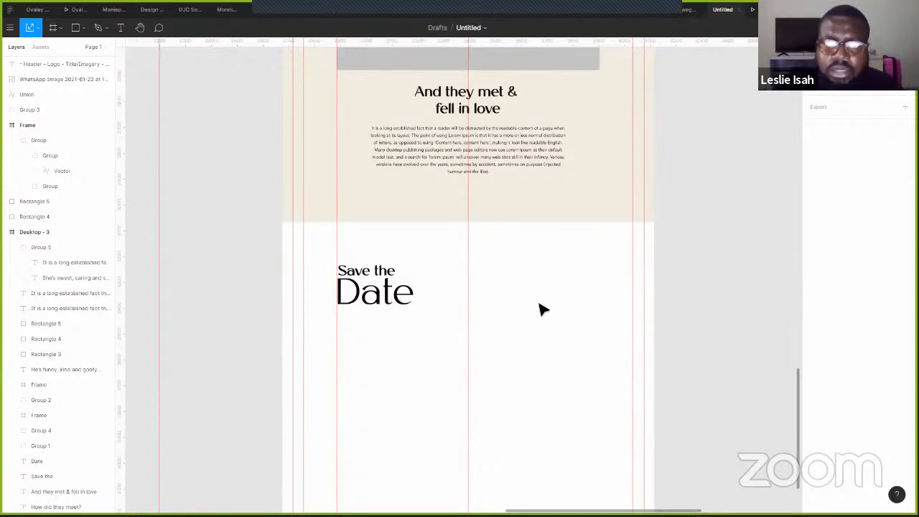
- Duplicate the grey placeholder rectangle into the new white section
scroll(464, 287, "up", 2)
left_click(464, 104)
key("ctrl+v")
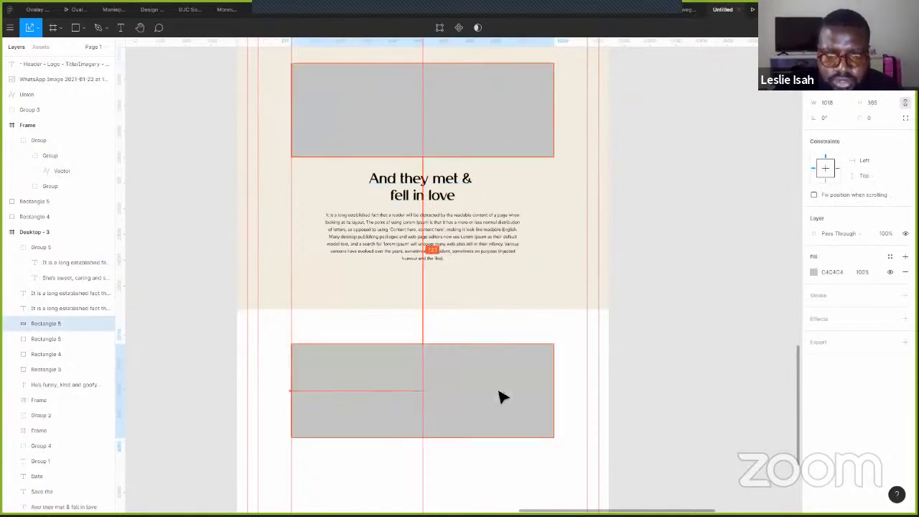
left_click(299, 393)
left_click_drag(291, 391, 386, 388)
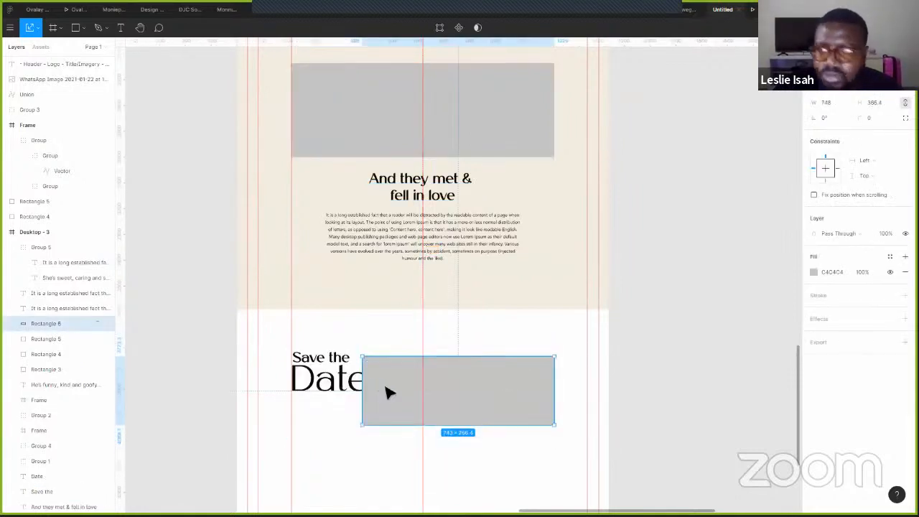
key("ctrl+z")
- Unlock proportions and resize the copy to about 508×622, right of the heading
left_click(905, 103)
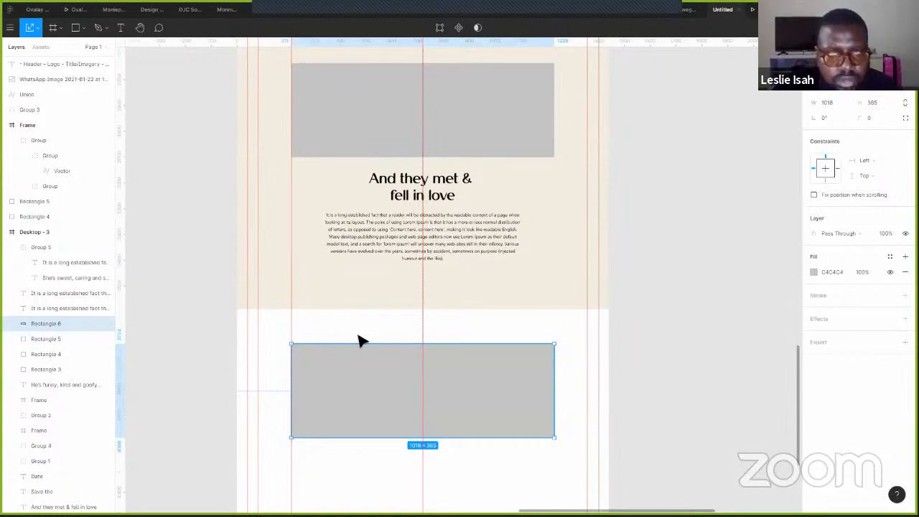
left_click_drag(292, 389, 409, 387)
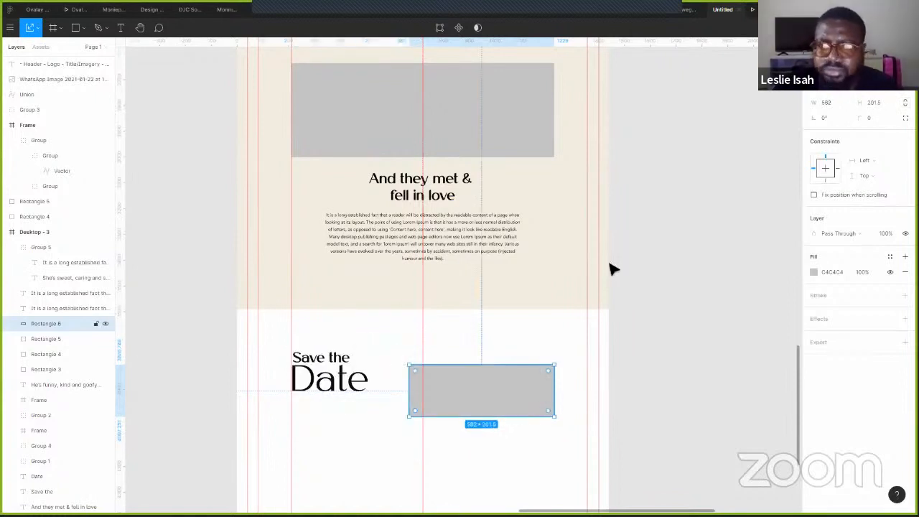
key("ctrl+z")
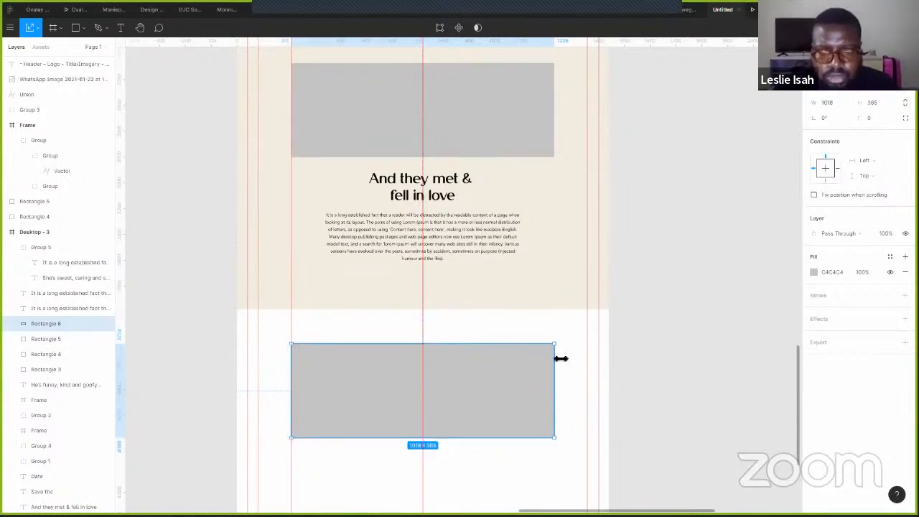
left_click_drag(300, 374, 422, 389)
left_click_drag(521, 446, 518, 497)
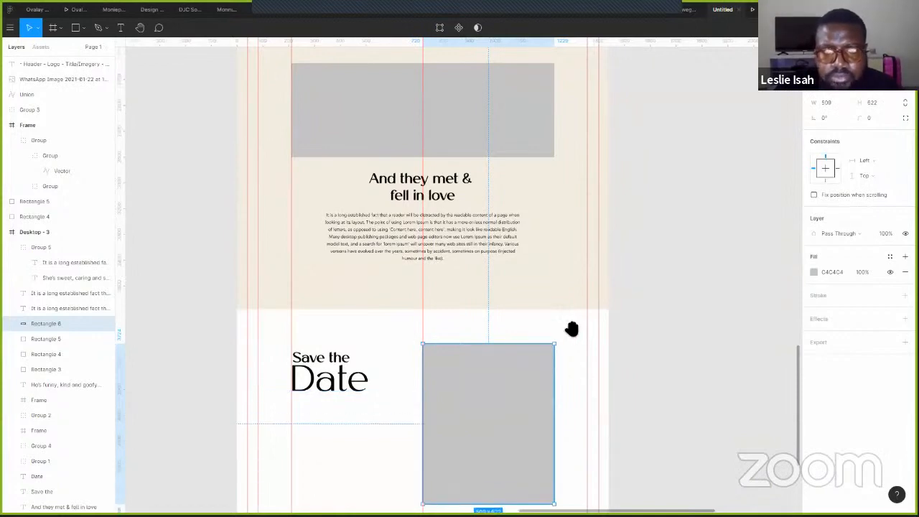
scroll(587, 320, "down", 2)
scroll(586, 320, "right", 2)
key("Escape")
scroll(576, 324, "down", 3)
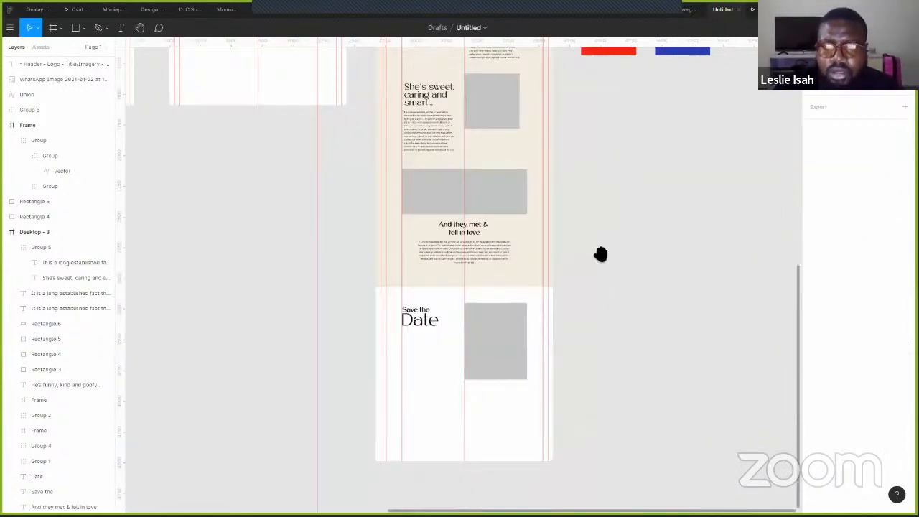
scroll(553, 302, "up", 3)
scroll(553, 301, "right", 3)
- Copy the couple photo and paste it over the placeholder Rectangle 6
scroll(583, 161, "up", 2)
scroll(583, 161, "right", 1)
left_click(549, 193)
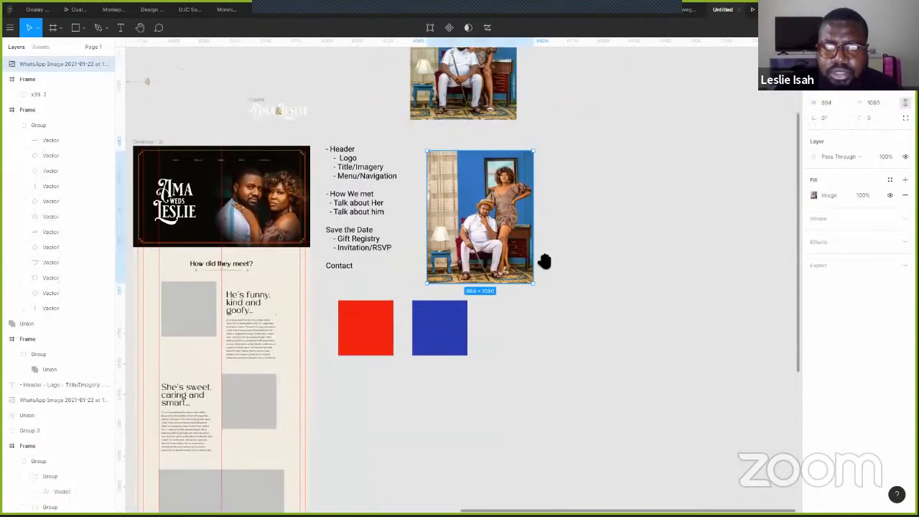
scroll(546, 265, "up", 2)
scroll(545, 264, "right", 1)
key("Tab")
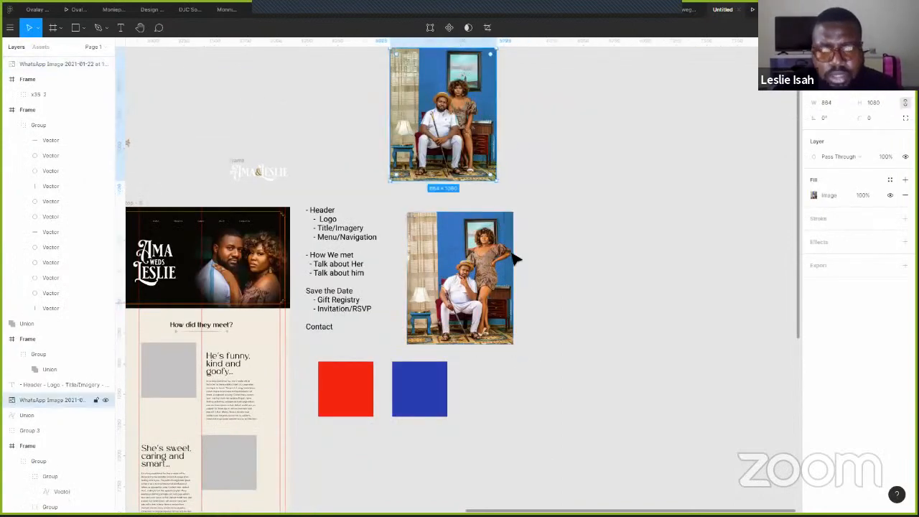
scroll(535, 362, "down", 5)
scroll(536, 361, "left", 1)
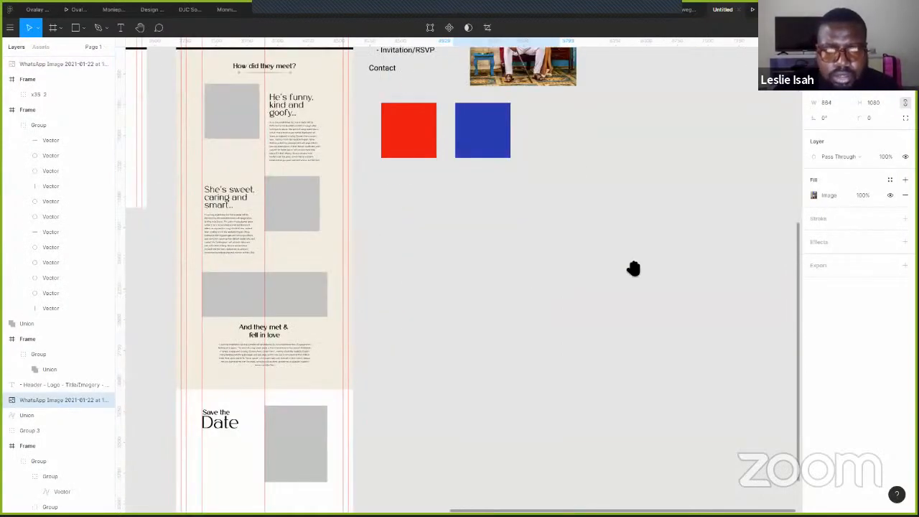
scroll(381, 314, "down", 3)
scroll(382, 314, "left", 2)
key("Tab")
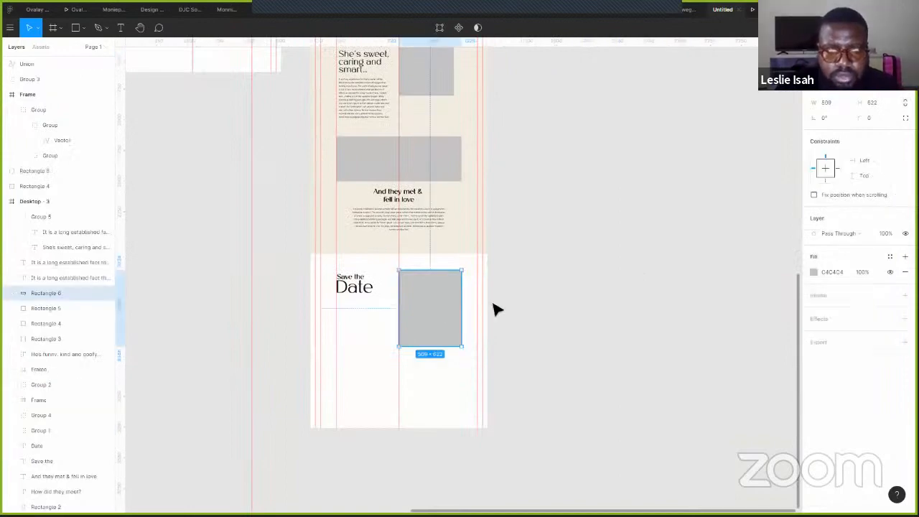
key("ctrl+v")
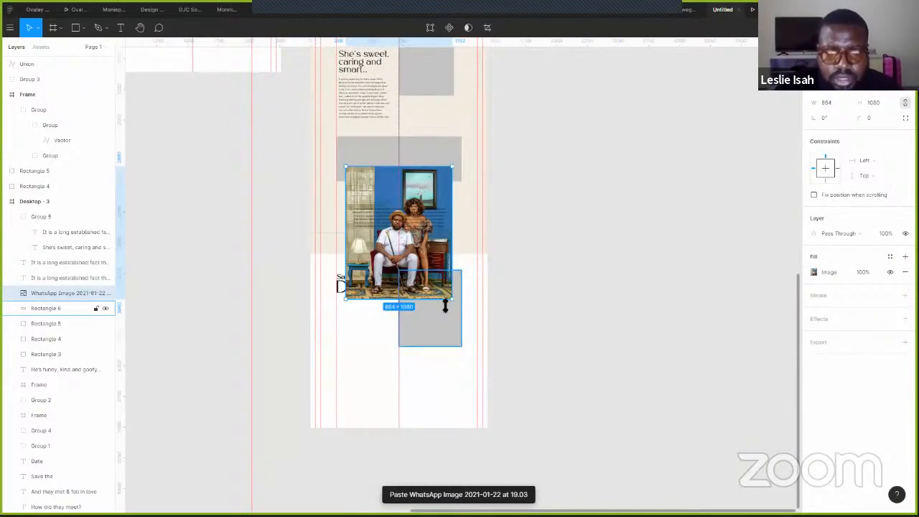
scroll(442, 305, "up", 3)
left_click_drag(441, 310, 478, 387)
left_click(455, 467)
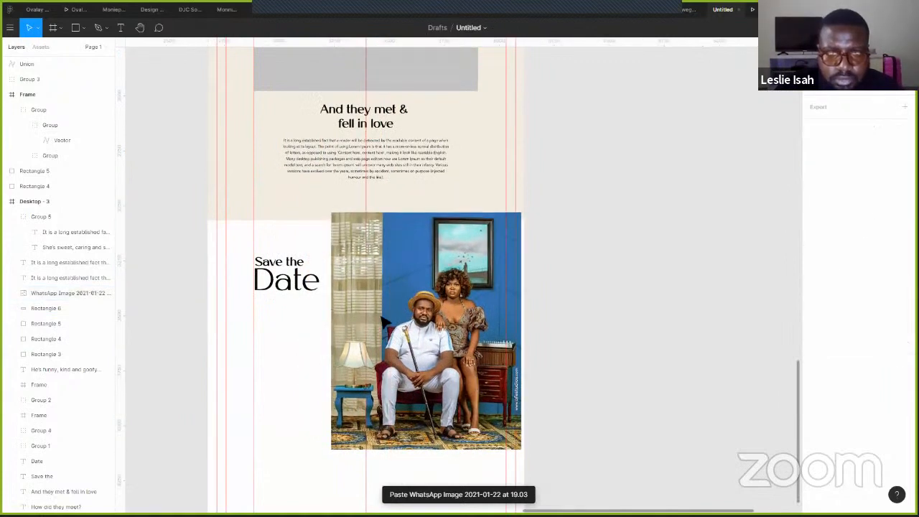
- Group the photo with Rectangle 6 and use the rectangle as a mask
left_click(407, 334)
key("ctrl+g")
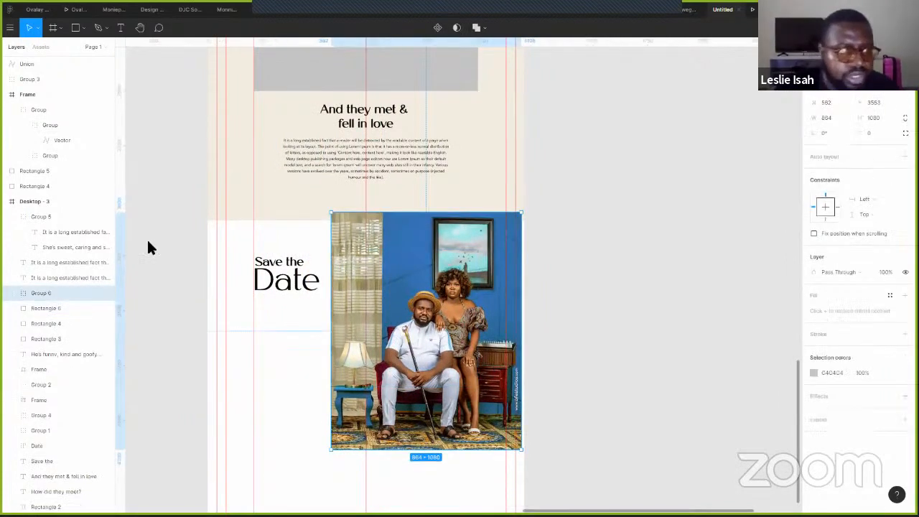
left_click(11, 294)
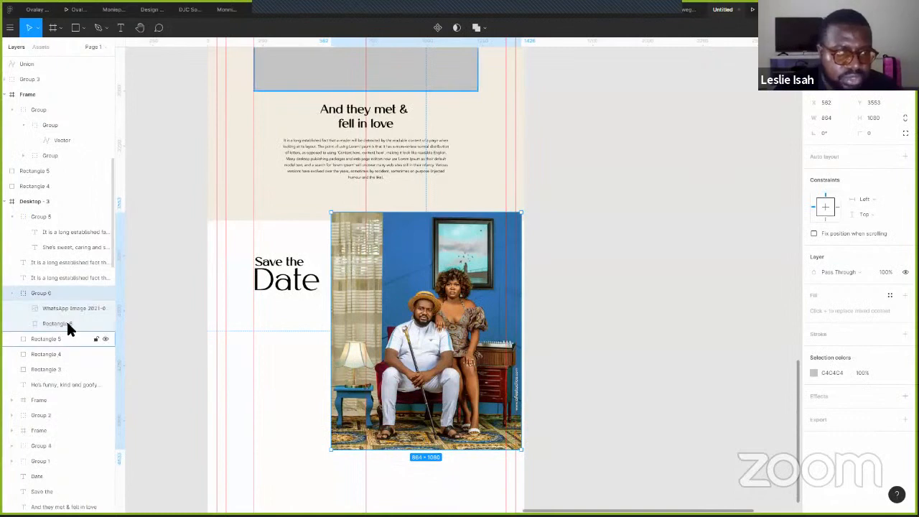
right_click(63, 323)
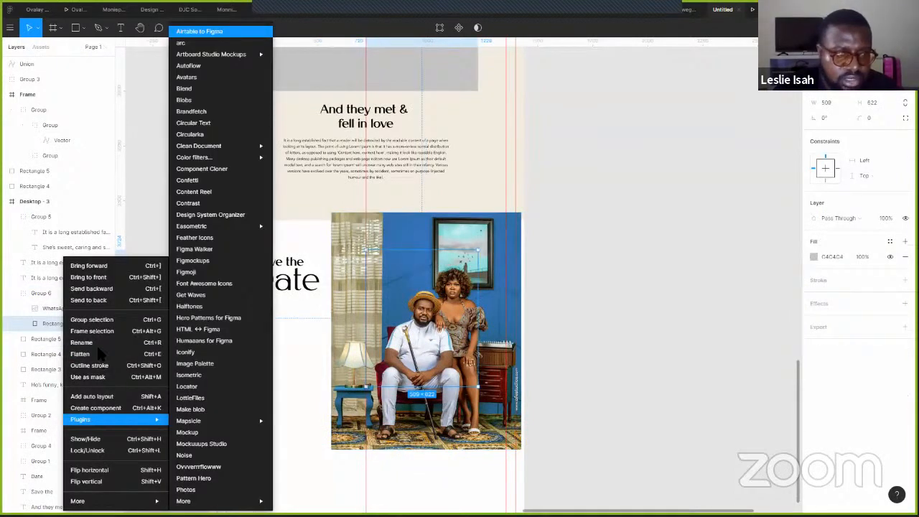
key("ctrl+alt+m")
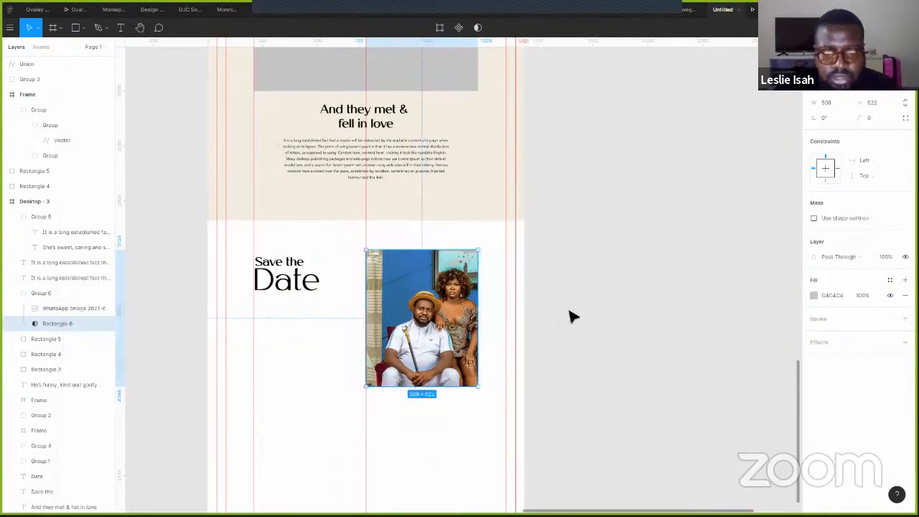
- Shift the photo left and shrink it inside the mask, then preview the page in presentation view
key("Escape")
double_click(439, 332)
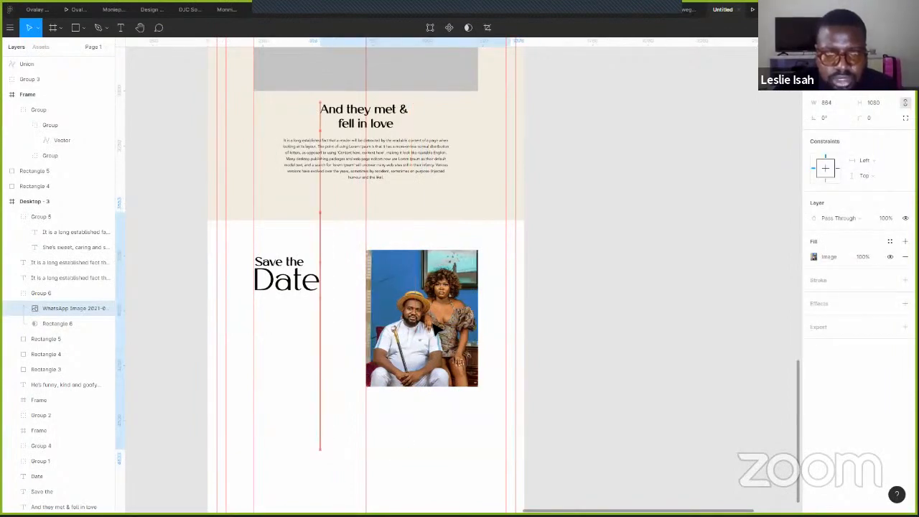
left_click_drag(440, 332, 428, 331)
left_click_drag(506, 219, 476, 246)
left_click(724, 104)
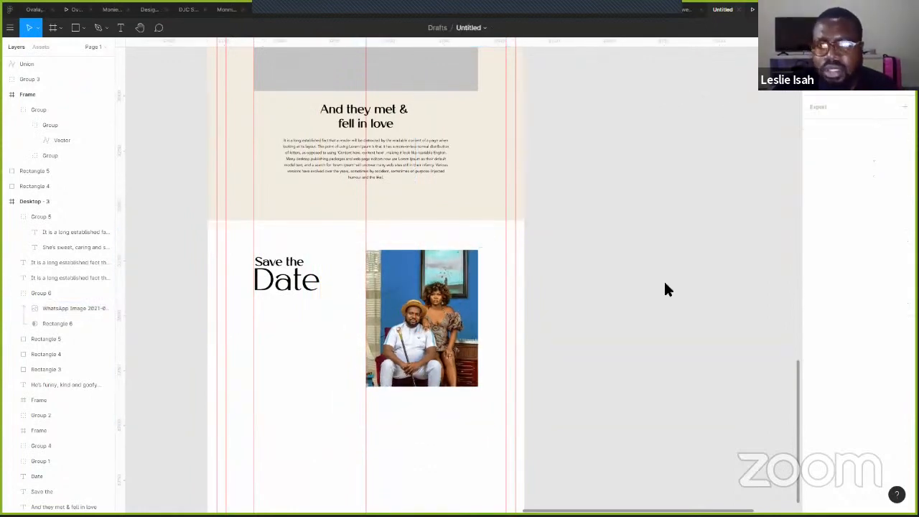
key("ctrl+alt+Return")
- Back in the editor, place a left-aligned copy of the intro paragraph under Save the Date
key("r")
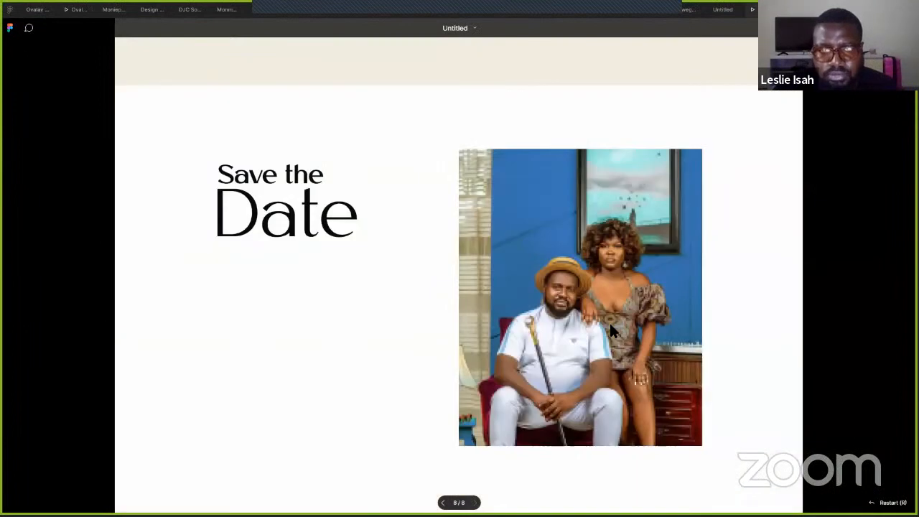
left_click(723, 10)
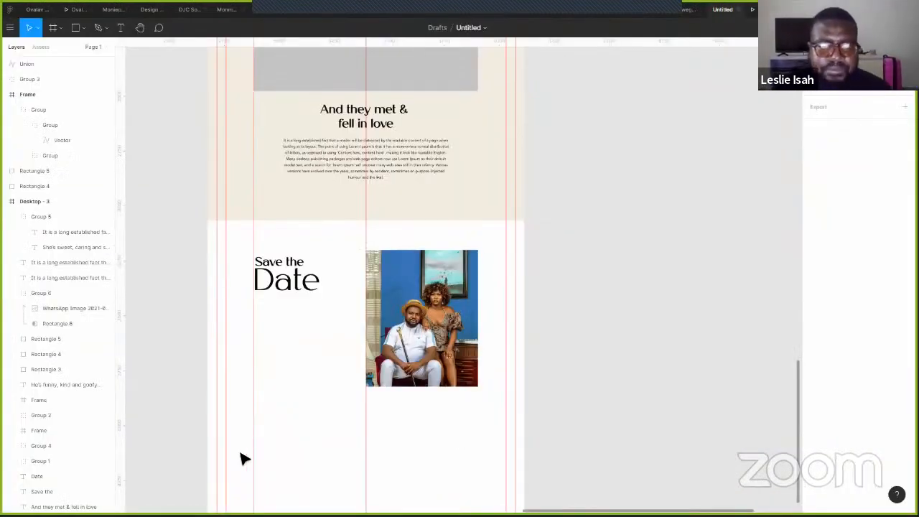
double_click(354, 159)
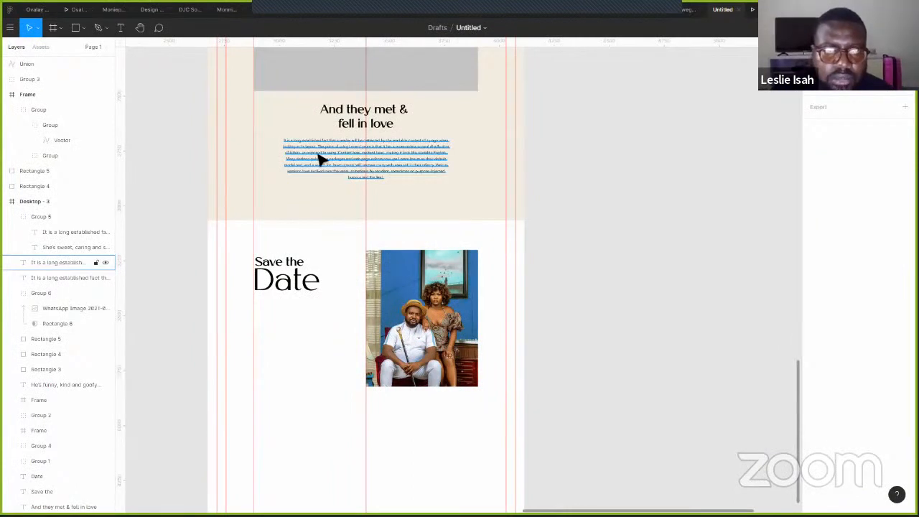
key("Escape")
left_click_drag(293, 316, 293, 321)
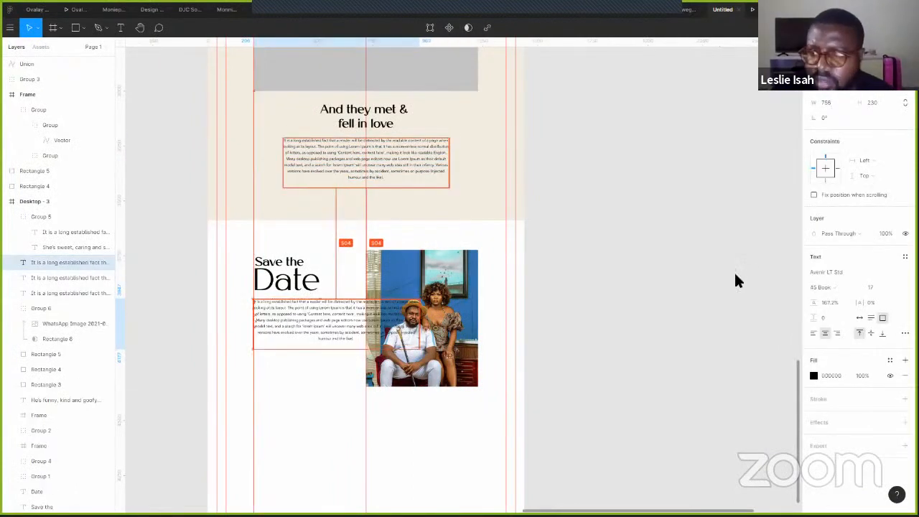
left_click_drag(378, 321, 341, 324)
key("ctrl+alt+l")
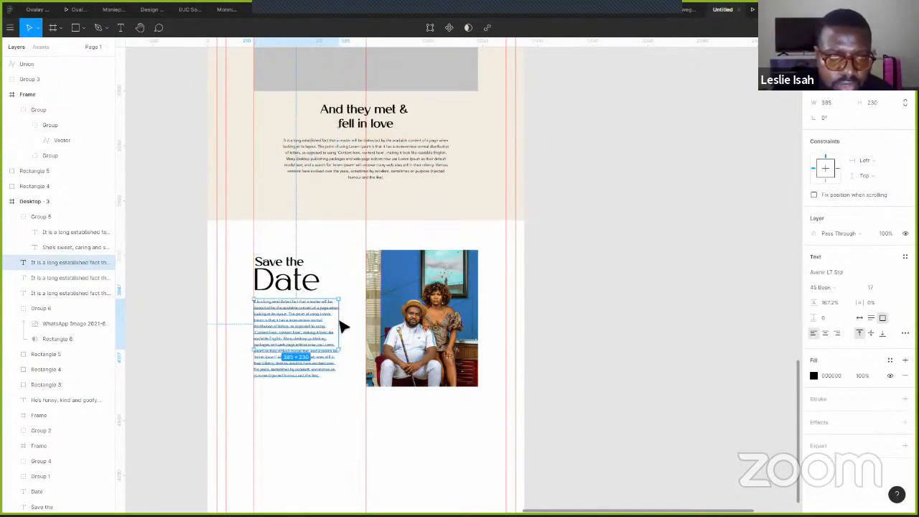
- Trim the copied paragraph to three lines by deleting the extra text
key("Return")
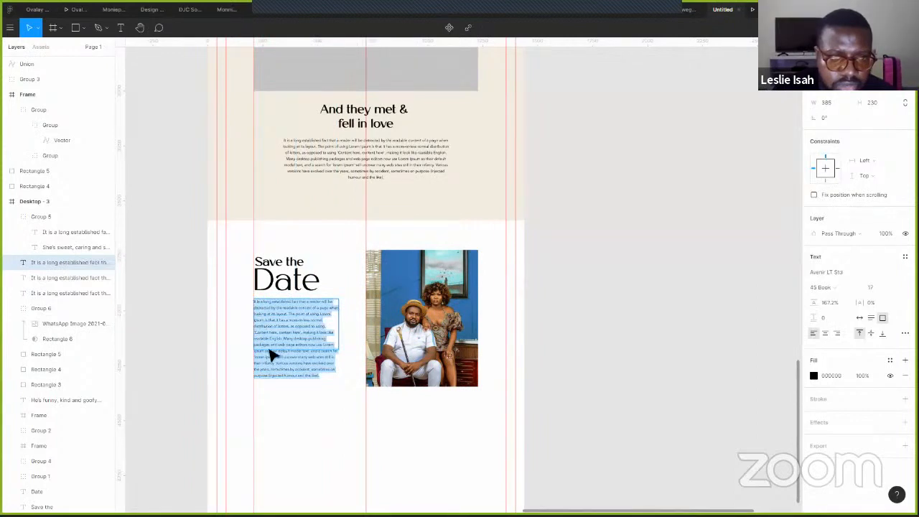
key("Escape")
key("Return")
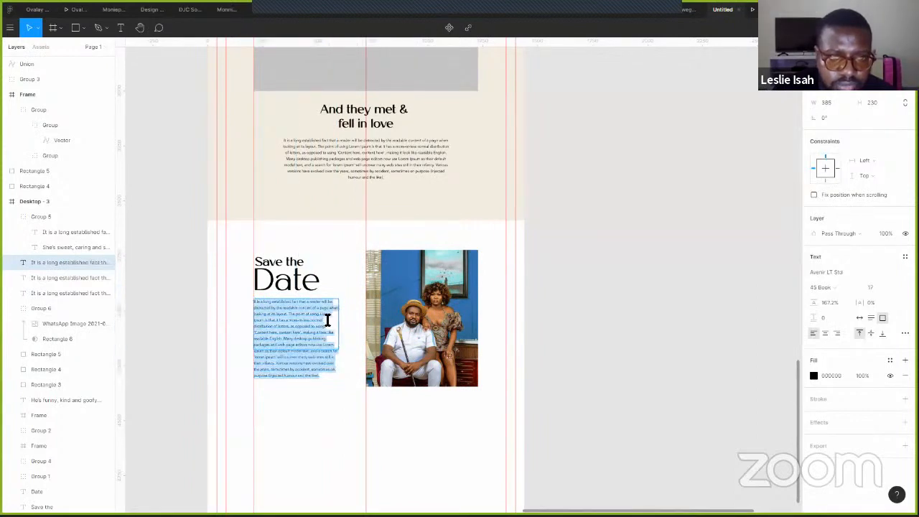
left_click(330, 314)
key("shift+Down")
key("shift+Down")
key("shift+Down")
key("shift+Down")
key("shift+Down")
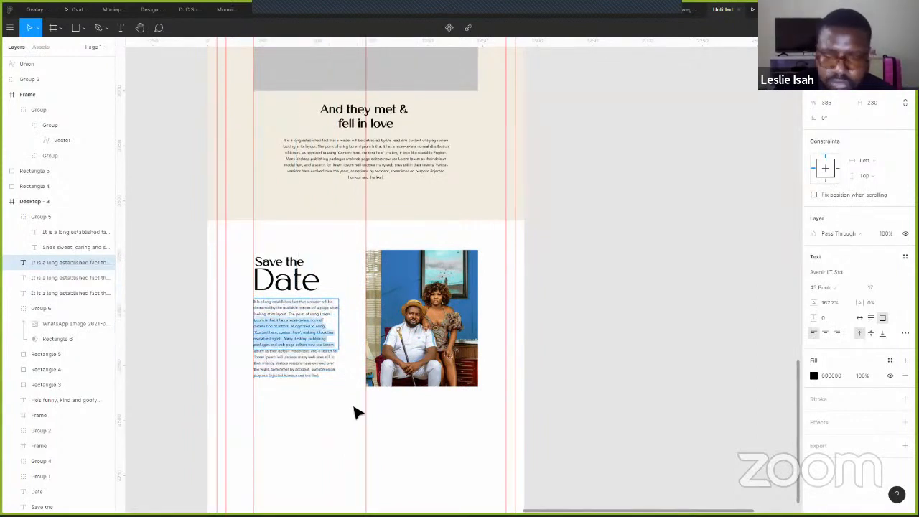
key("shift+Down")
key("shift+Down")
key("shift+Down")
key("shift+Down")
key("BackSpace")
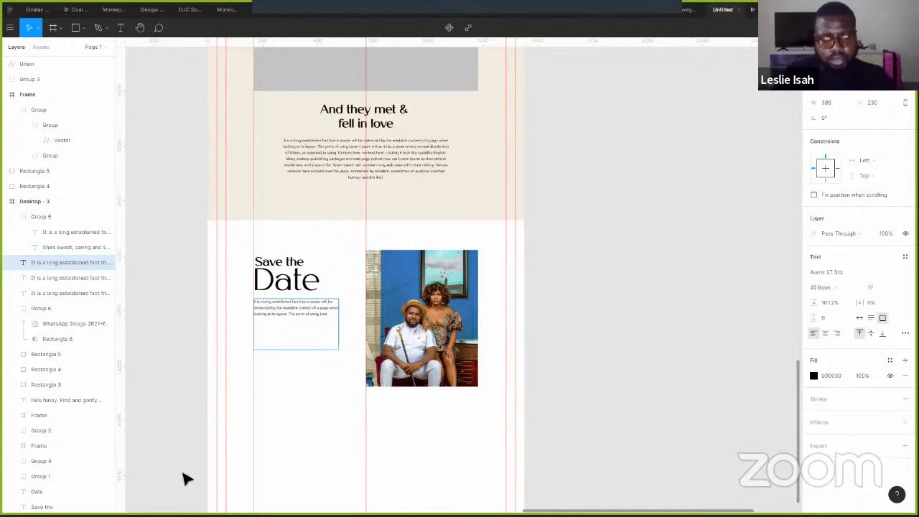
key("Escape")
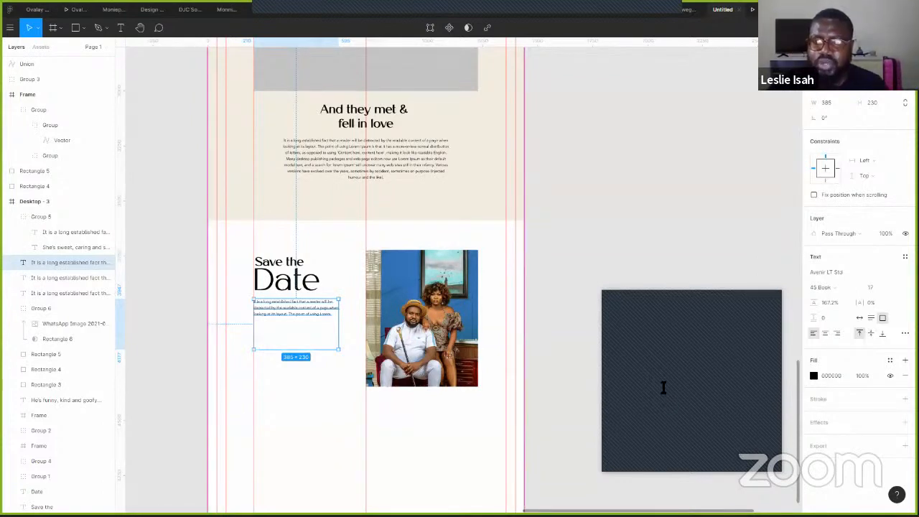
- Shorten the paragraph box's height to fit its three lines
left_click_drag(320, 351, 322, 324)
left_click(322, 349)
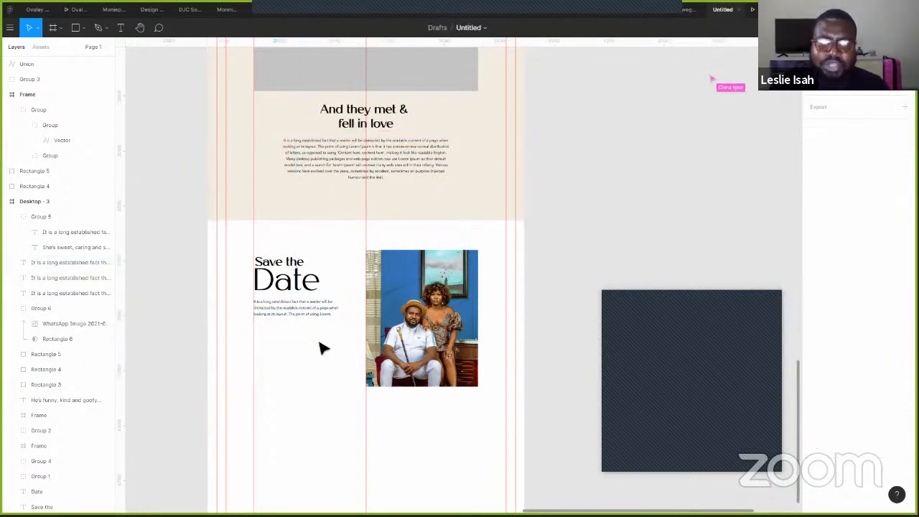
scroll(320, 345, "up", 3)
scroll(339, 167, "up", 2)
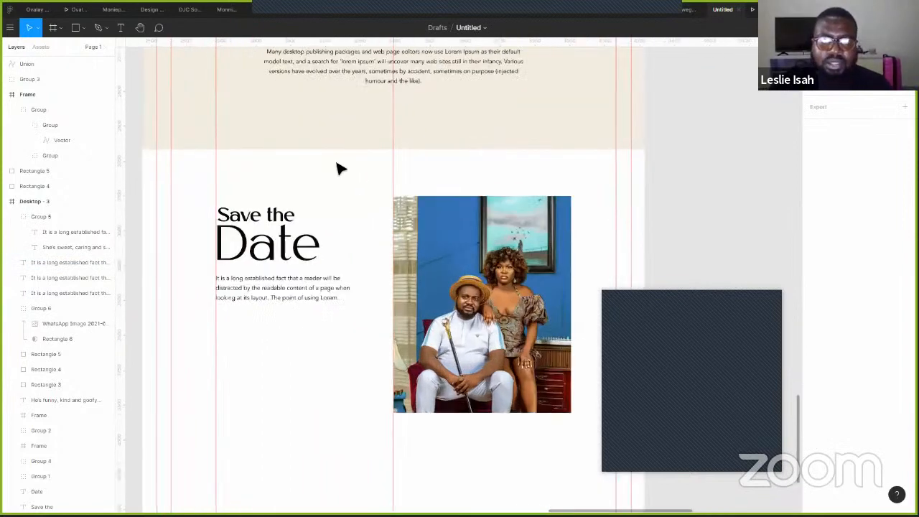
scroll(314, 180, "left", 1)
scroll(314, 180, "down", 1)
left_click(314, 182)
- Copy 'Save the' below the paragraph and restyle it: line height 98.2%, lighter weight, size 20
left_click(318, 179)
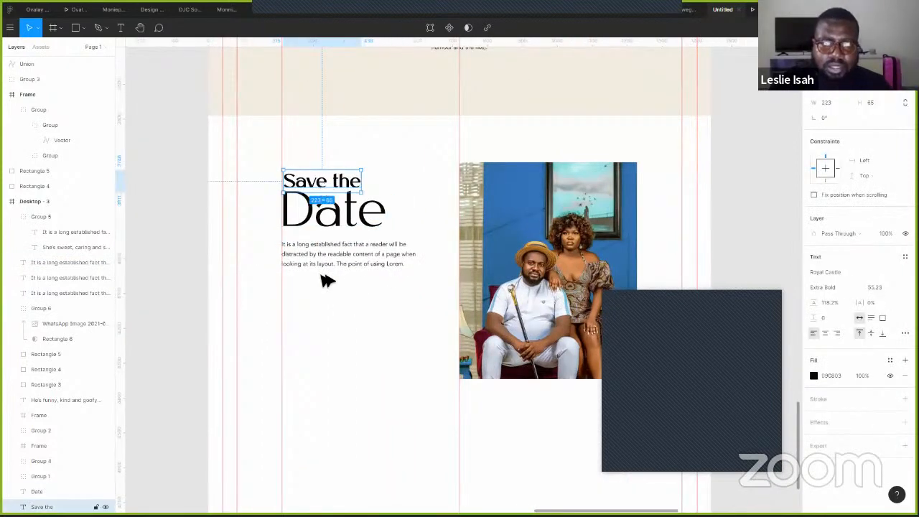
left_click_drag(323, 184, 324, 300, "alt")
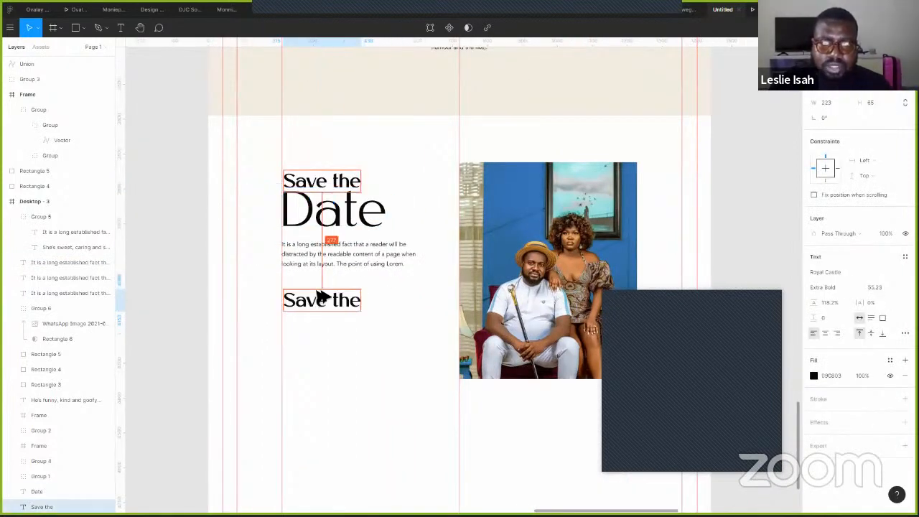
left_click(835, 304)
key("shift+Down")
key("shift+Down")
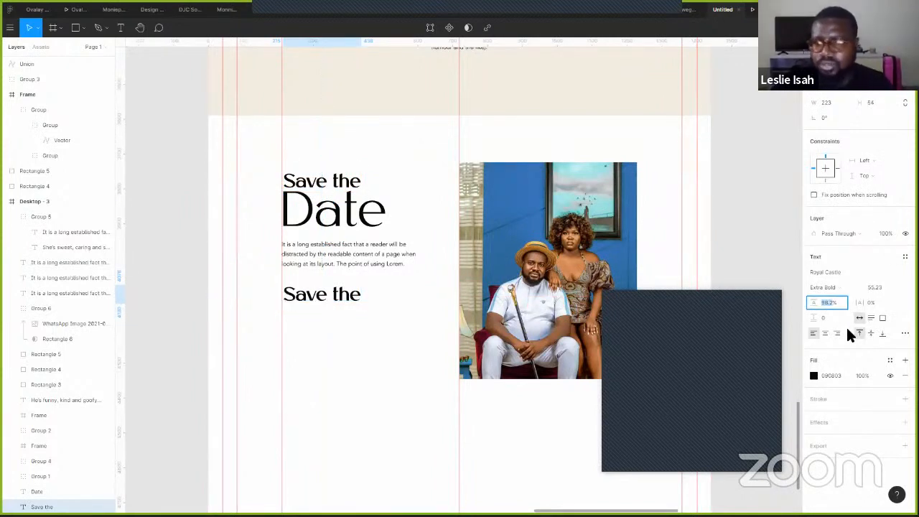
left_click(880, 286)
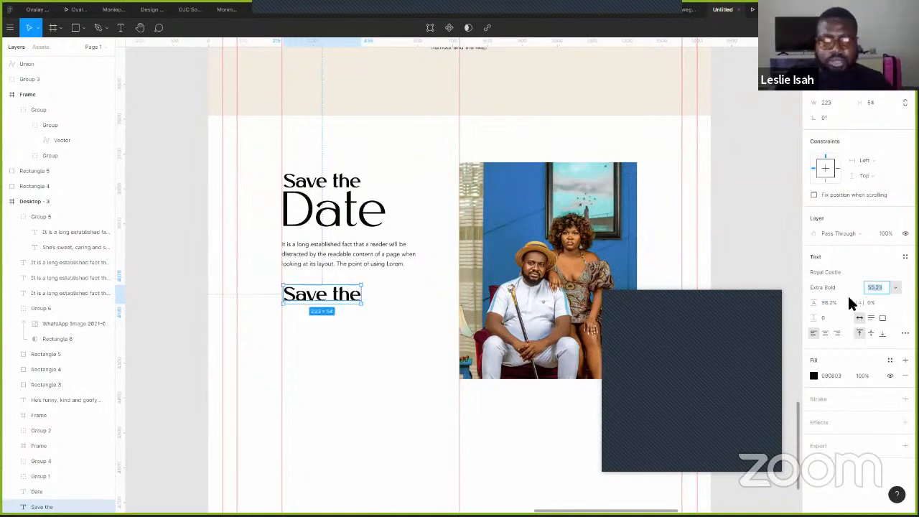
key("shift+Down")
key("shift+Down")
key("shift+Down")
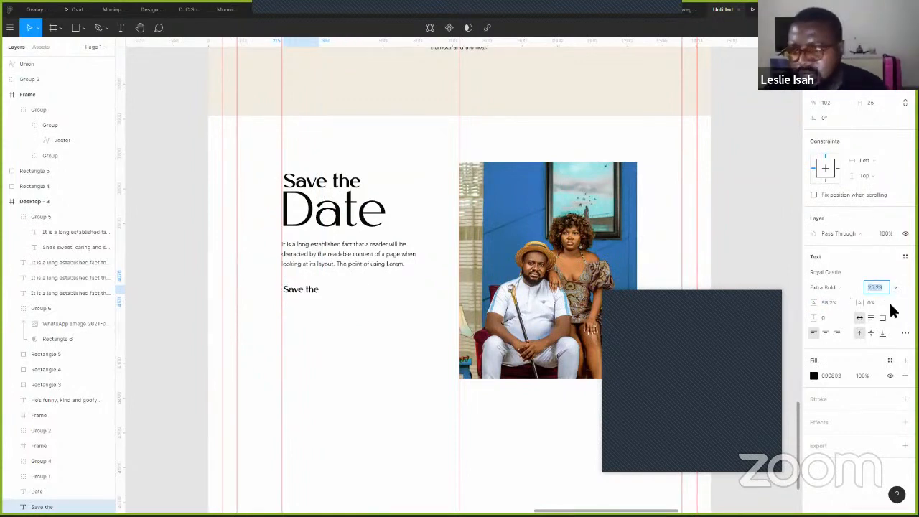
left_click(831, 287)
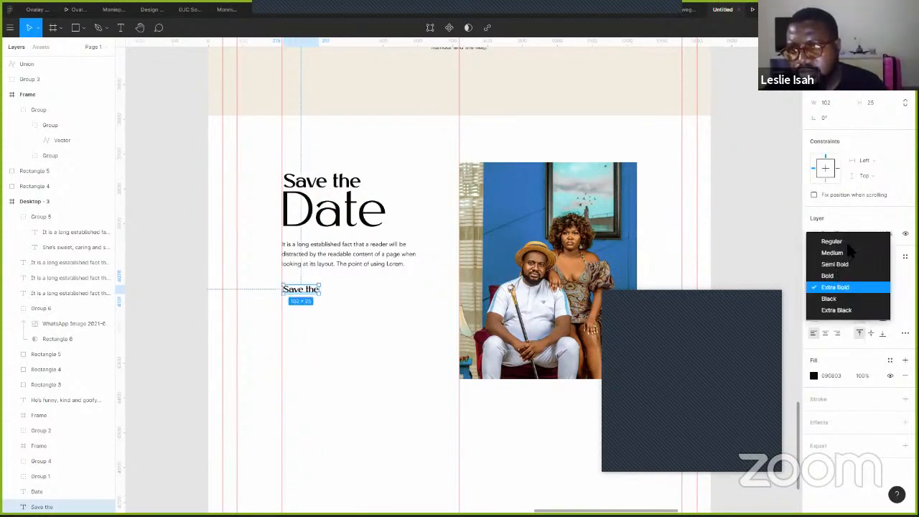
key("Return")
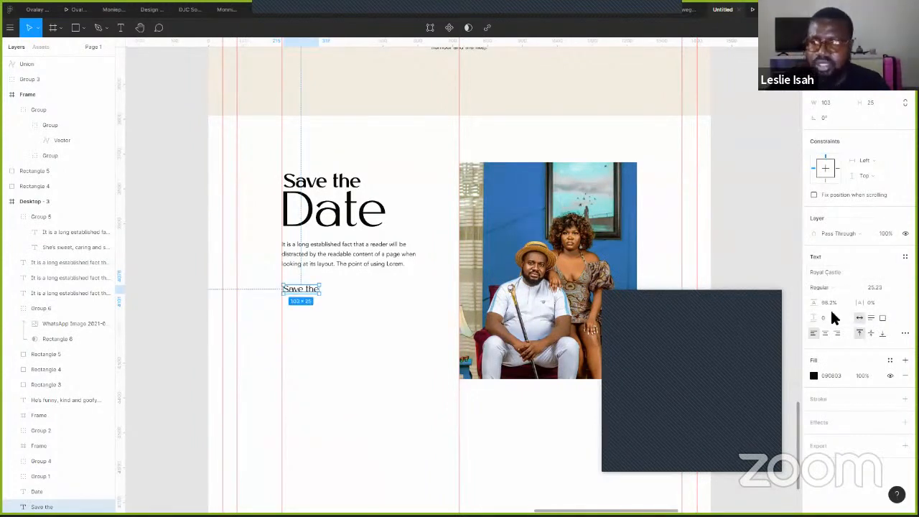
left_click(874, 287)
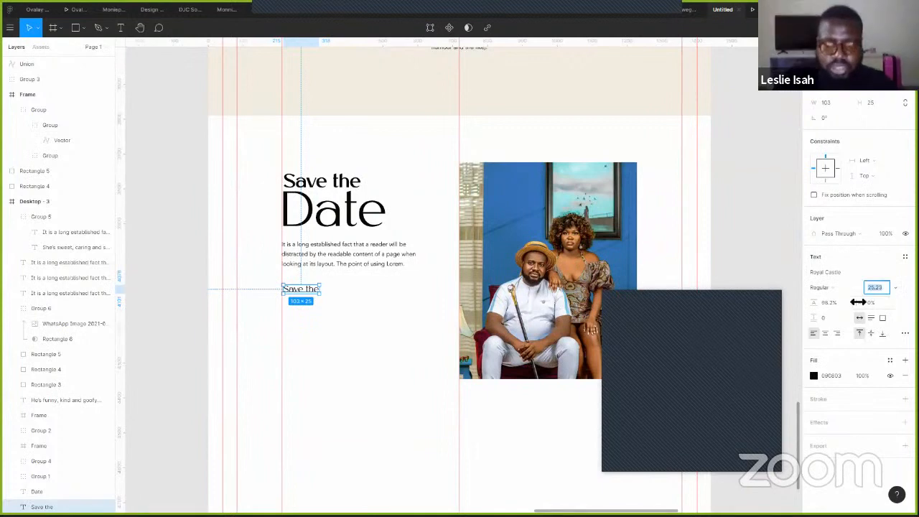
type("20")
key("Return")
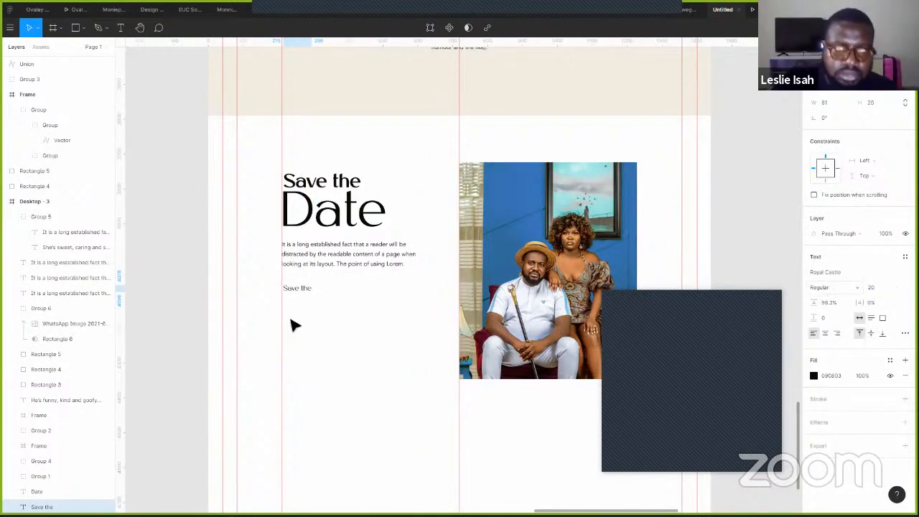
- Retype the small copy as 'Date' and align it with the paragraph's left edge
scroll(333, 307, "up", 5)
double_click(269, 280)
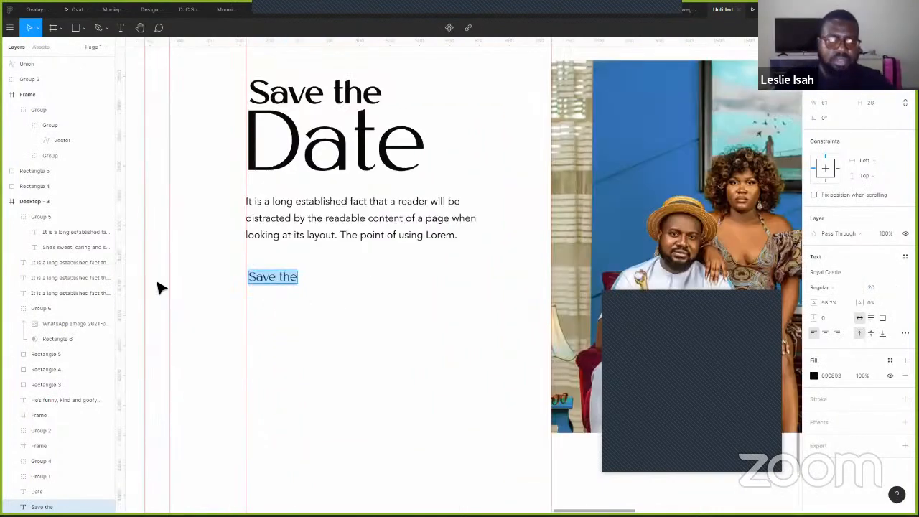
type("Date")
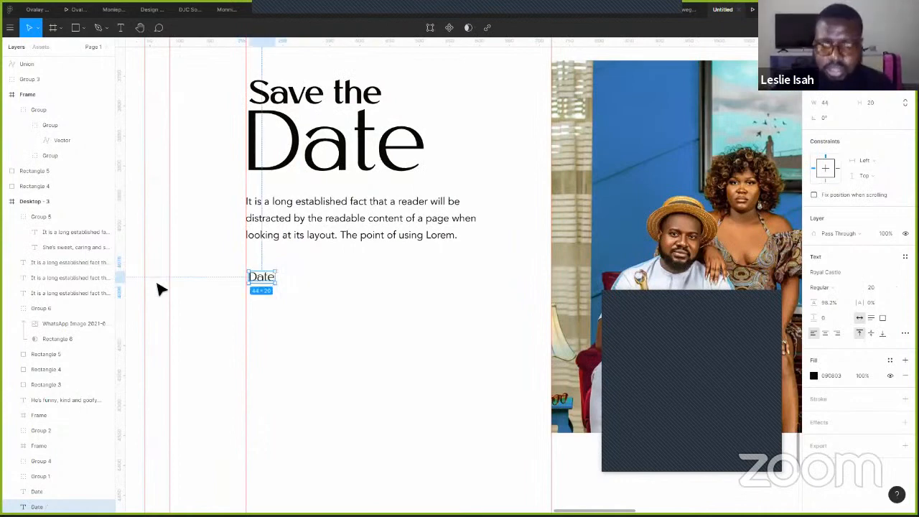
key("shift+Left")
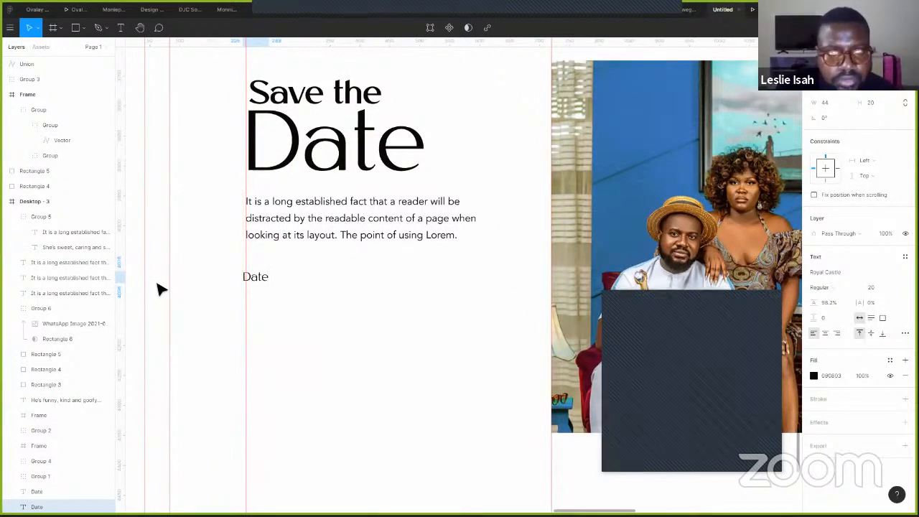
key("shift+Right")
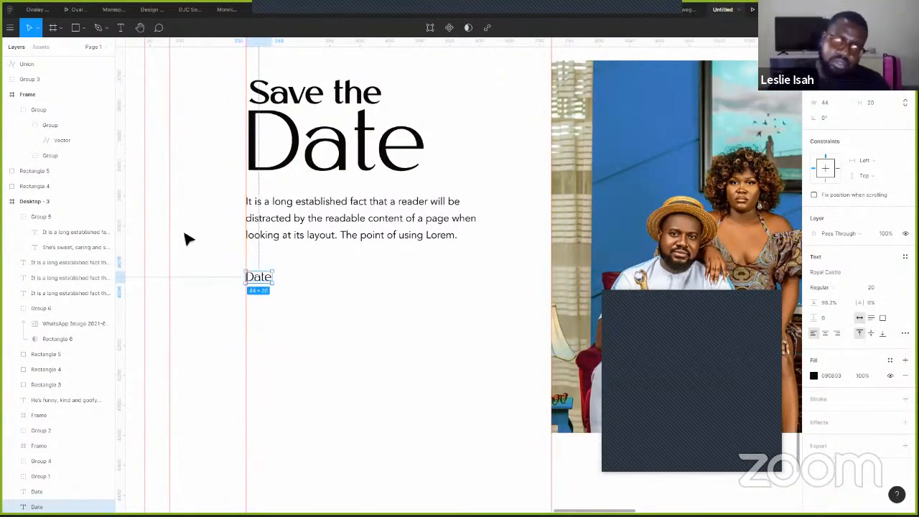
- Copy the paragraph below the Date label, retype it as 'April 24, 2021' and set auto width
left_click(312, 226)
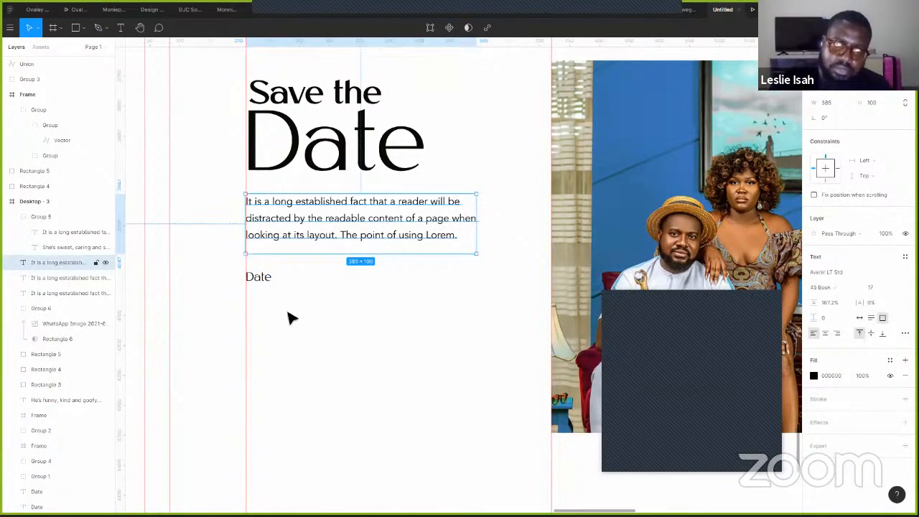
left_click_drag(287, 220, 287, 313)
double_click(311, 311)
type("April 24,")
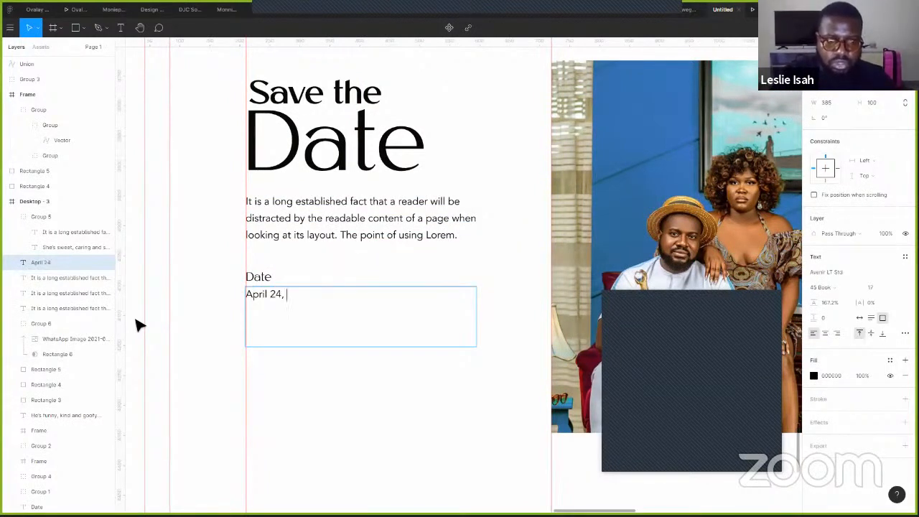
type("2")
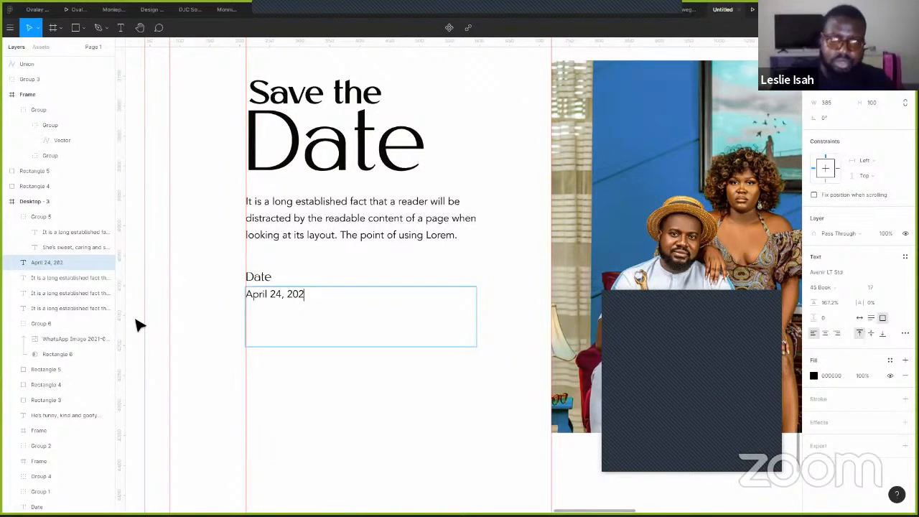
type("0121")
key("Escape")
left_click(859, 317)
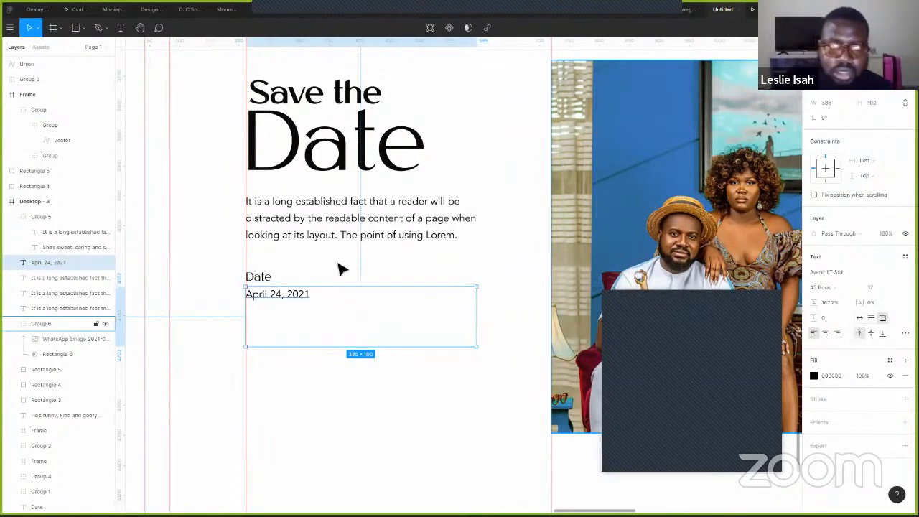
left_click(267, 278, "shift")
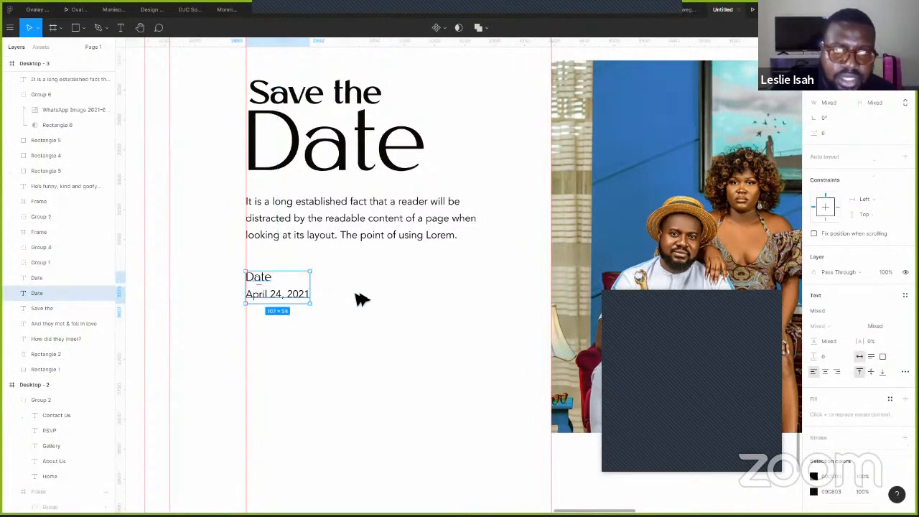
- Duplicate the Date pair to the right and rename its label to 'Time'
key("ctrl+d")
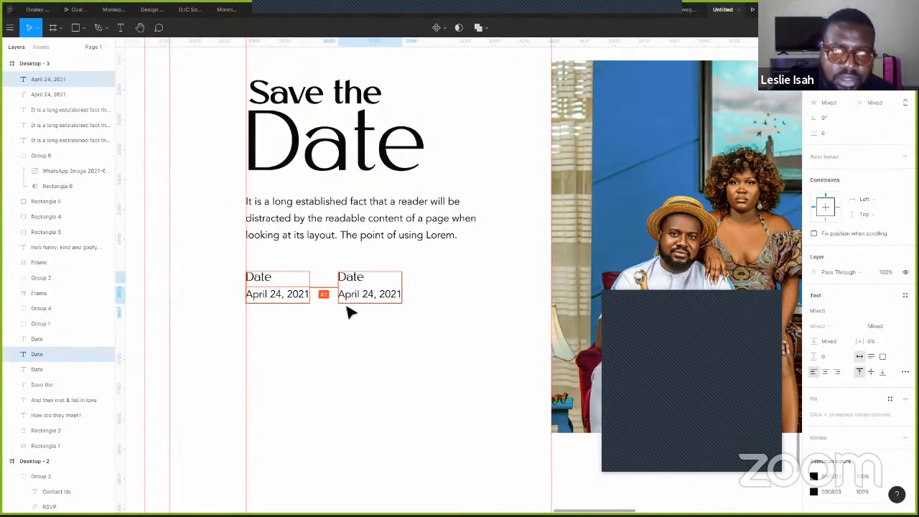
key("Escape")
left_click(360, 281)
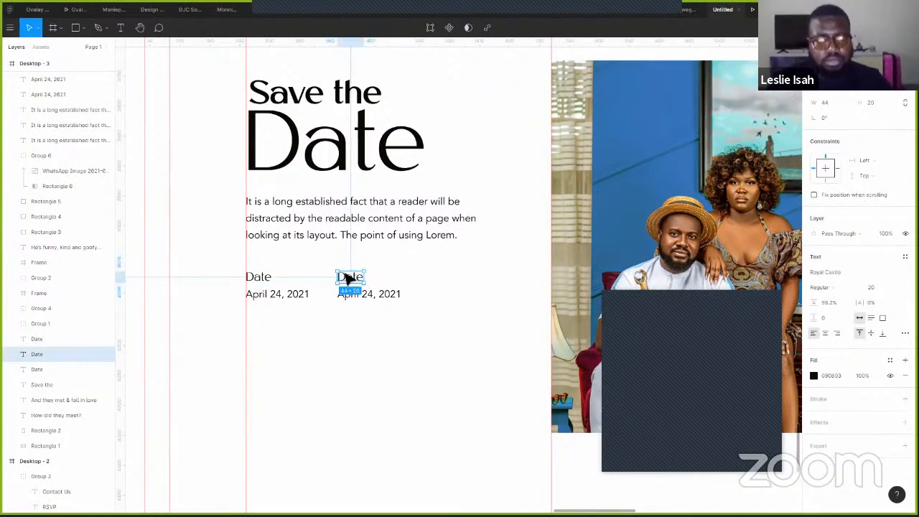
key("Return")
type("T")
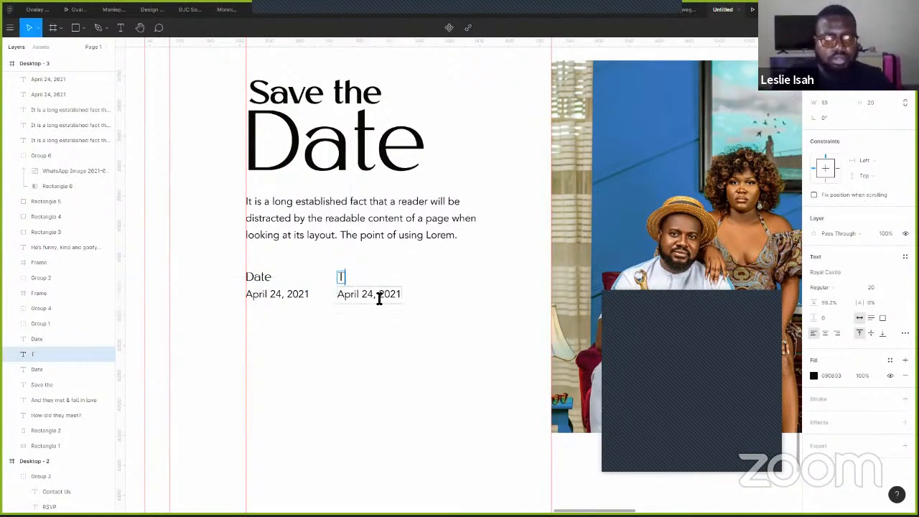
type("ime")
key("Escape")
- Change the value under Time to '11 AM'
double_click(377, 298)
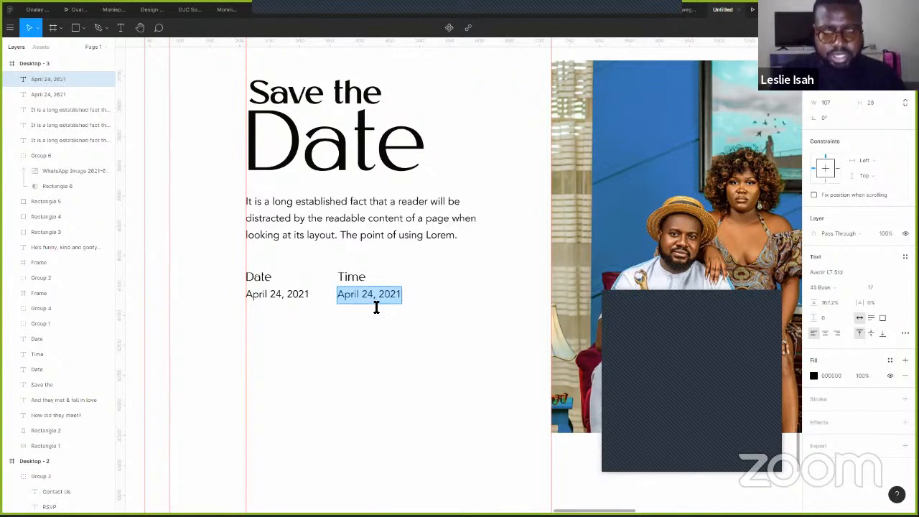
type("11")
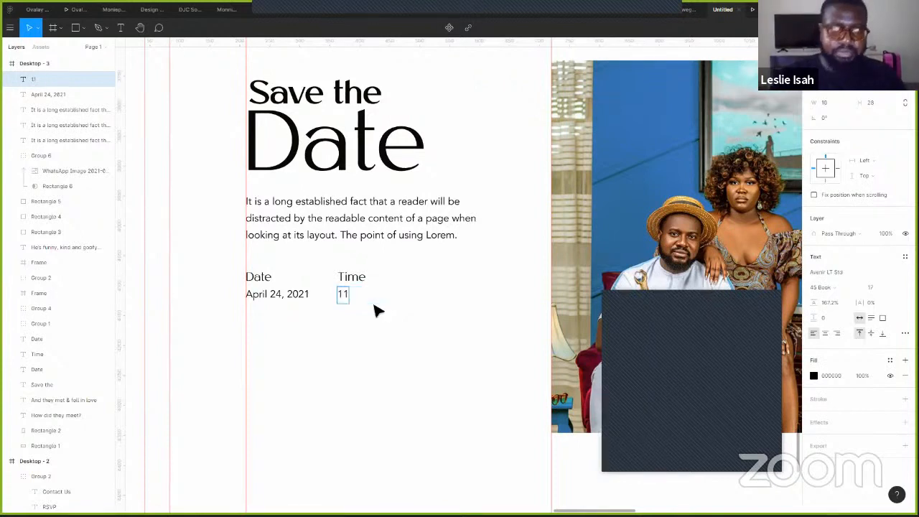
type("am")
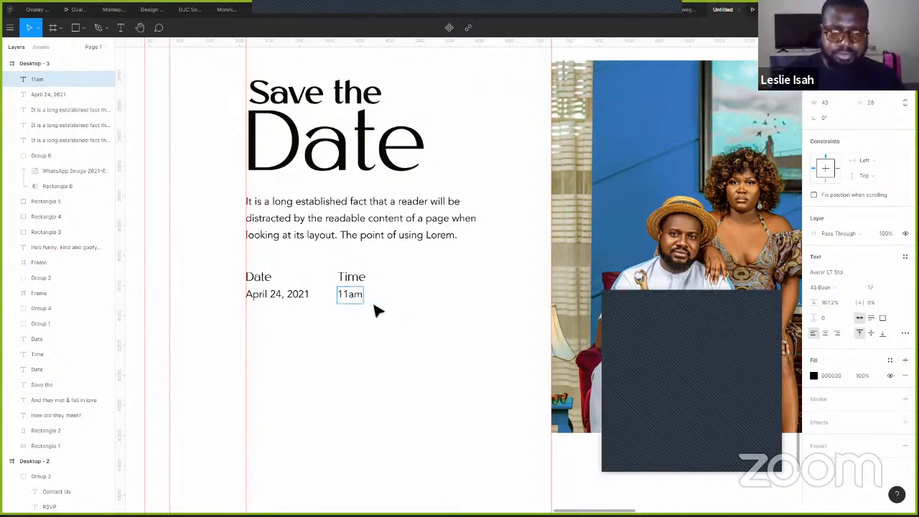
key("BackSpace")
key("BackSpace")
type("Am")
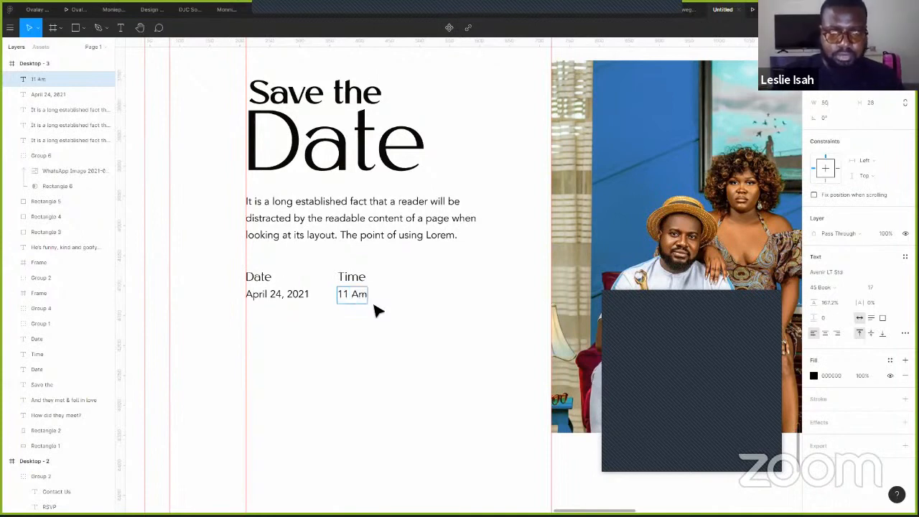
key("BackSpace")
type("M")
key("Escape")
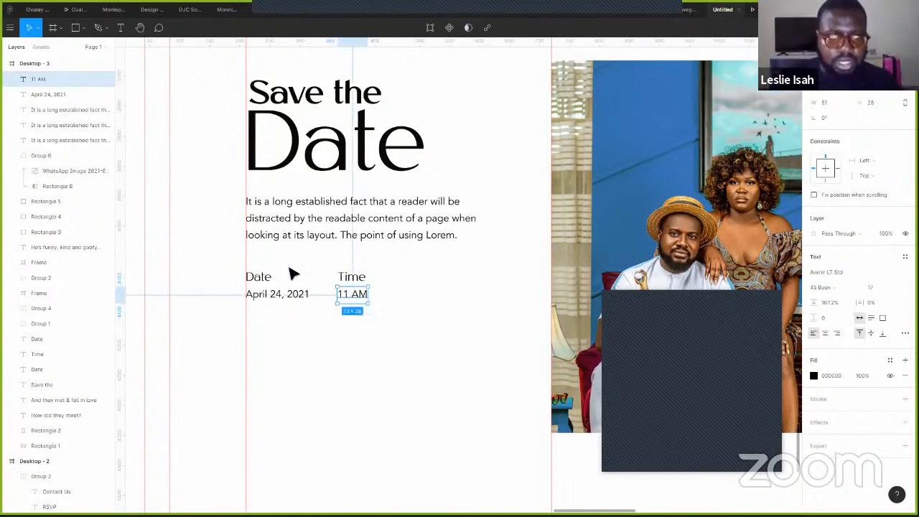
- Copy the Date pair below the originals and retitle the copied label 'Address'
key("Tab")
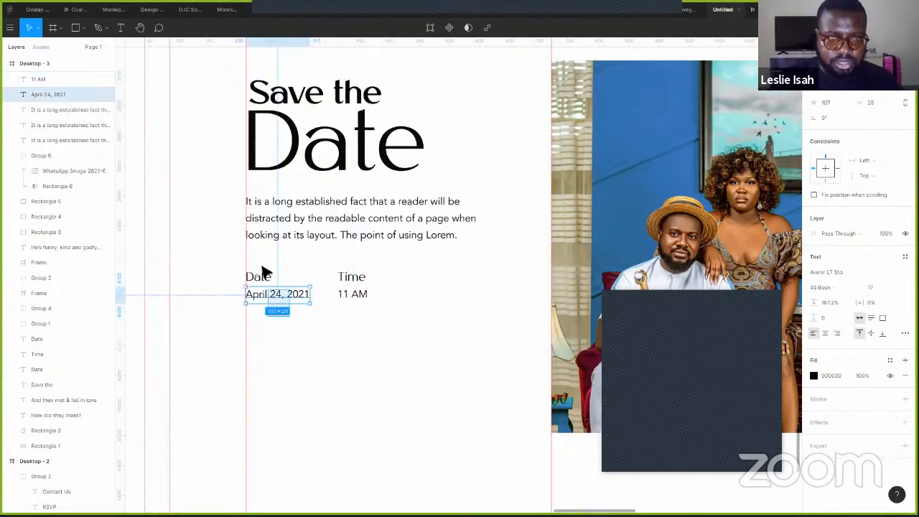
left_click(262, 272, "shift")
left_click_drag(271, 328, 293, 323)
left_click(292, 324)
double_click(269, 328)
double_click(302, 335)
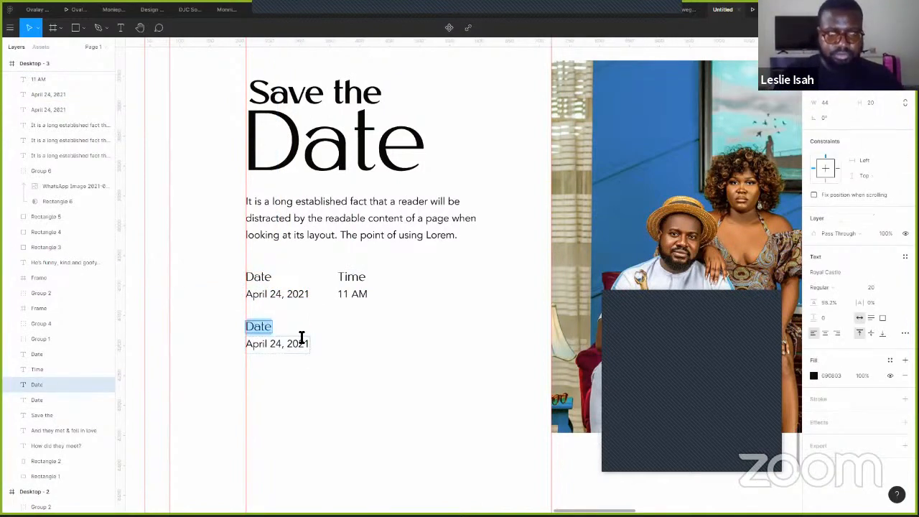
type("Address")
key("Escape")
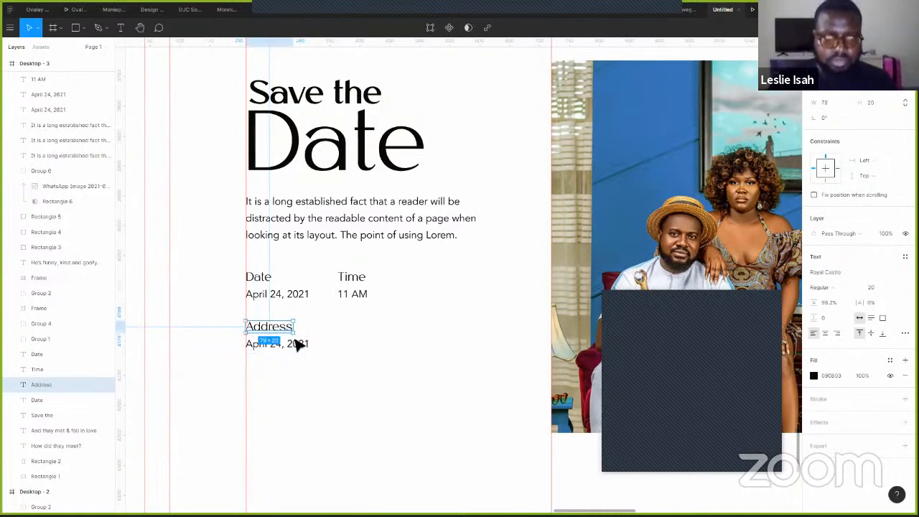
- Replace the date under Address with a narrowed copy of the intro paragraph
left_click(304, 352)
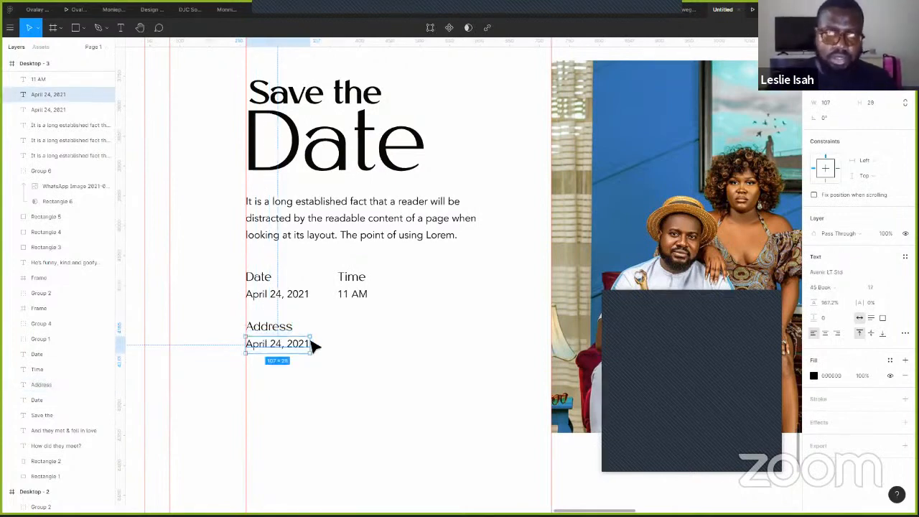
key("Delete")
left_click_drag(336, 228, 332, 363)
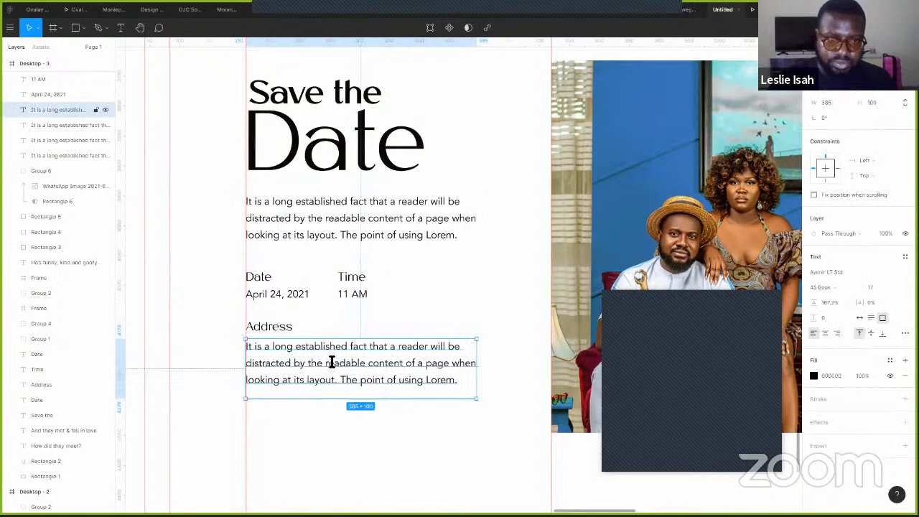
double_click(479, 378)
left_click_drag(478, 371, 407, 365)
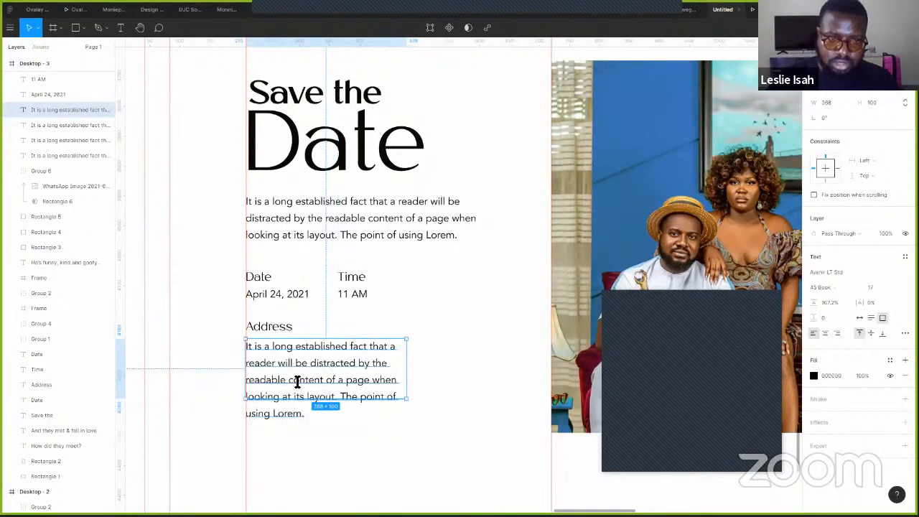
- Trim the Address paragraph to two lines and shorten its text box to fit
double_click(255, 377)
left_click_drag(250, 380, 320, 446)
key("BackSpace")
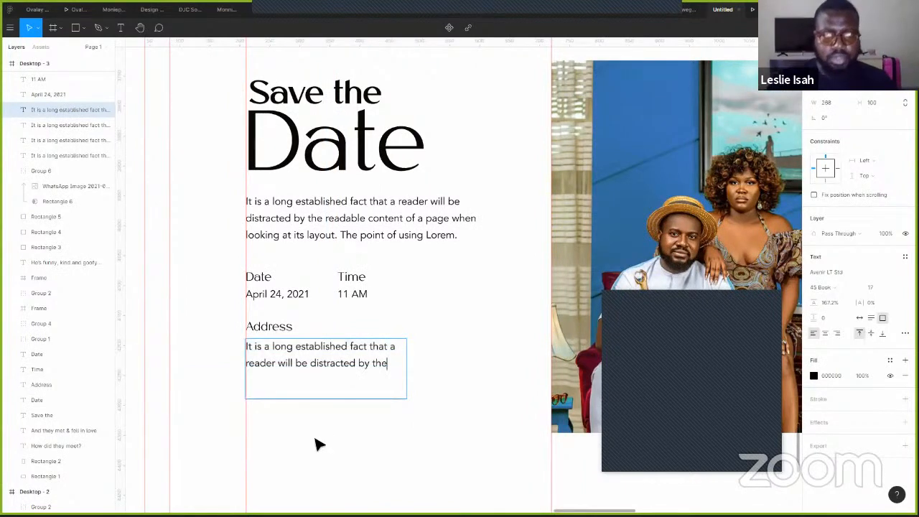
key("Escape")
left_click_drag(334, 400, 333, 375)
- Shift the intro paragraph and the date, time and address texts down
left_click(424, 380)
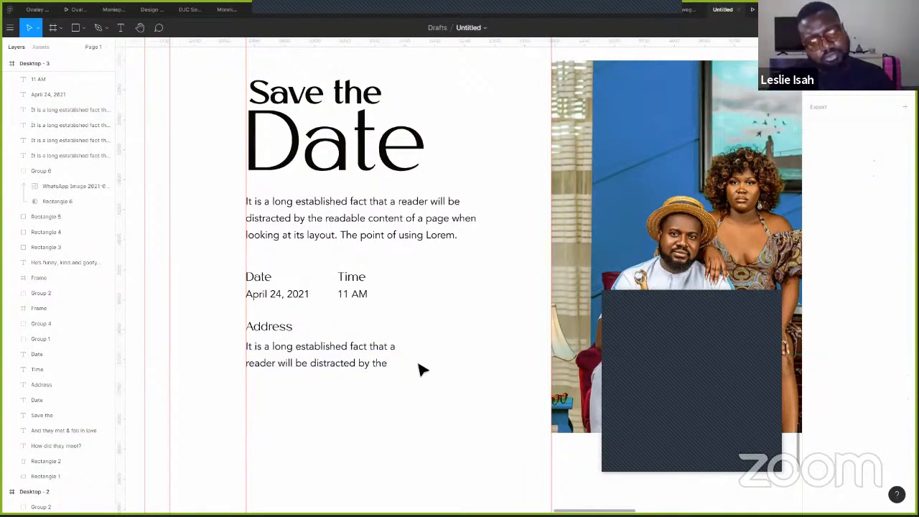
scroll(423, 377, "down", 5)
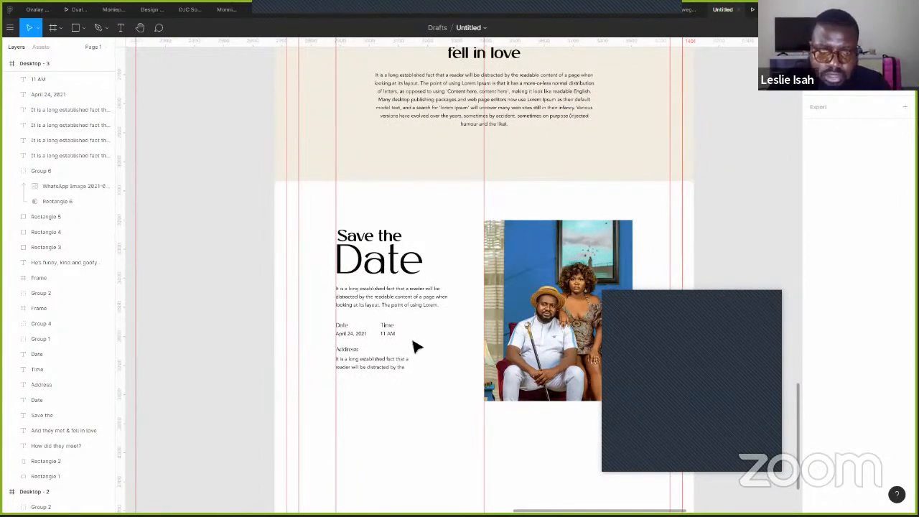
scroll(444, 332, "up", 3)
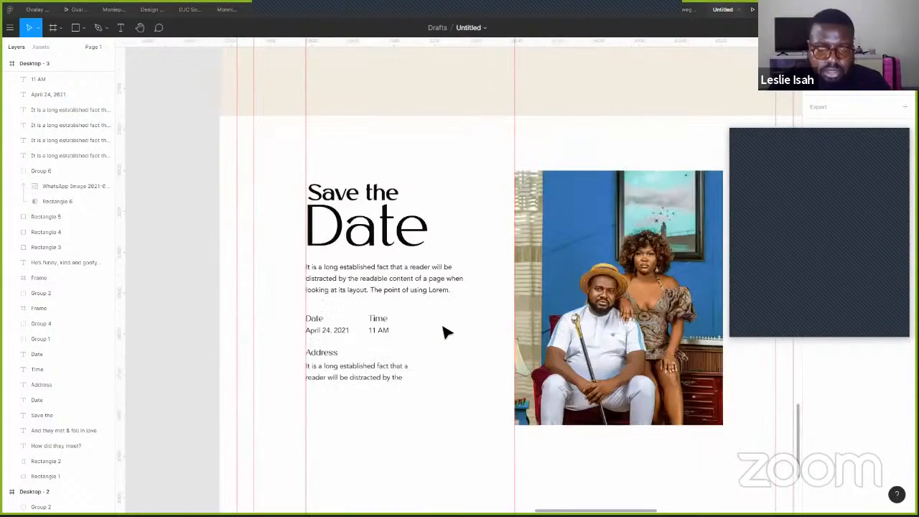
left_click(395, 293)
left_click_drag(395, 294, 395, 300)
left_click_drag(409, 410, 343, 289)
key("shift+Down")
key("shift+Down")
key("shift+Down")
key("shift+Down")
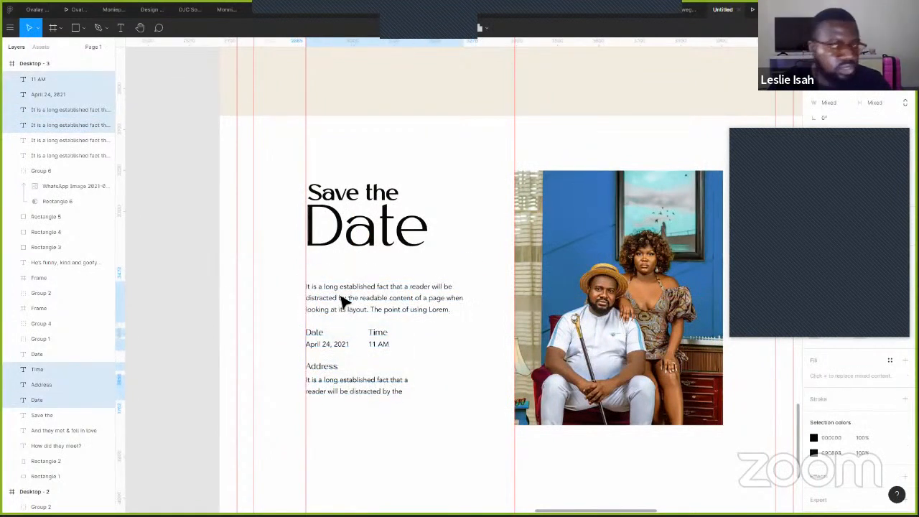
- Delete the ornamental divider under the Save the Date heading
scroll(534, 206, "down", 3)
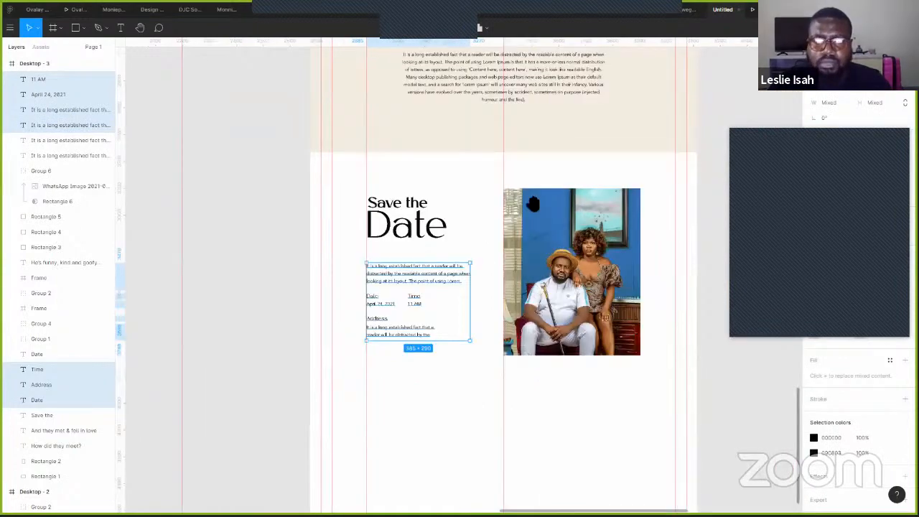
scroll(559, 282, "up", 5)
scroll(613, 377, "up", 5)
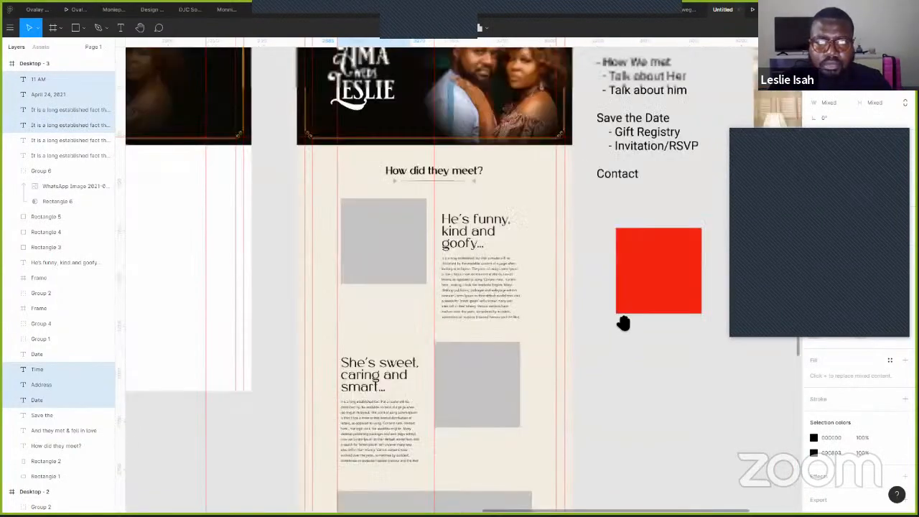
scroll(455, 195, "down", 1)
left_click(475, 127)
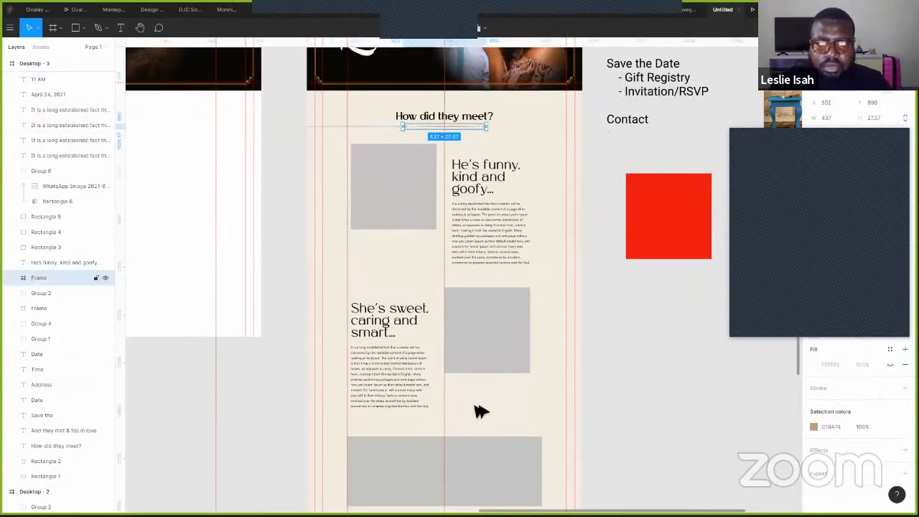
scroll(459, 414, "down", 1)
scroll(437, 417, "down", 3)
left_click_drag(440, 419, 375, 410)
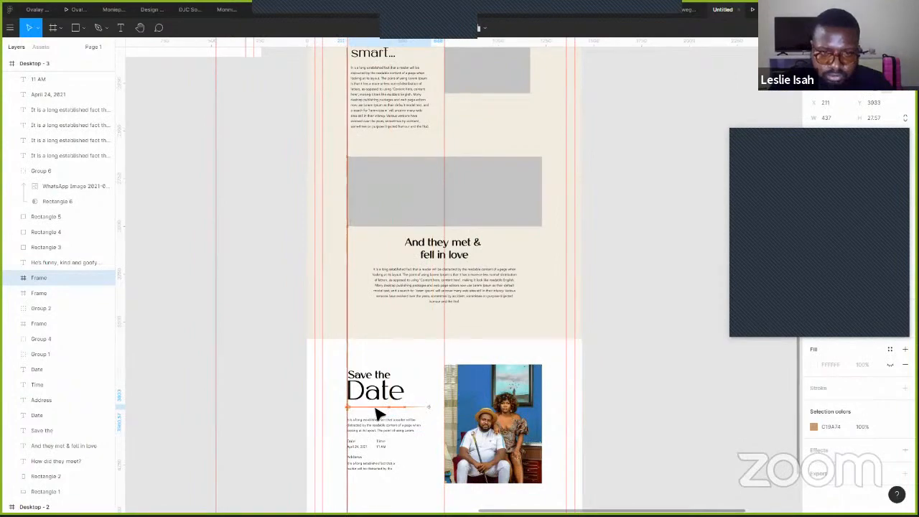
scroll(402, 396, "up", 3)
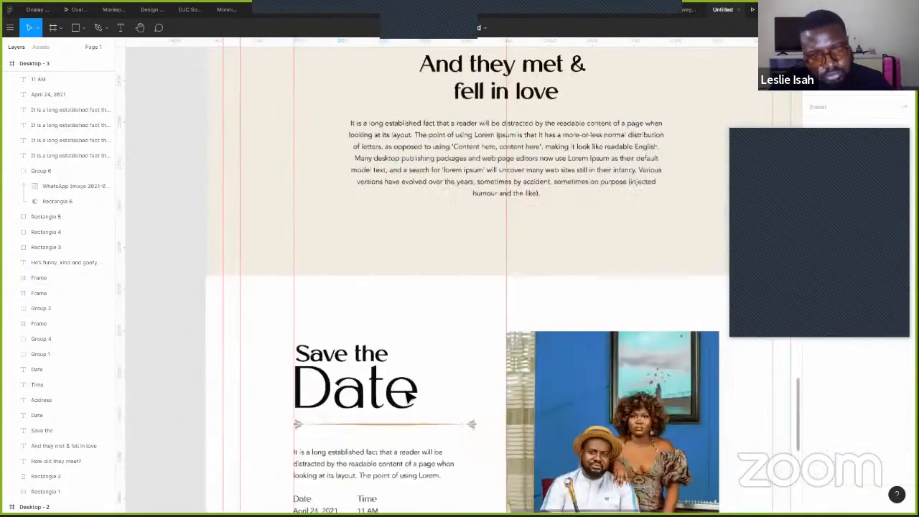
left_click_drag(548, 228, 534, 221)
scroll(534, 221, "down", 4)
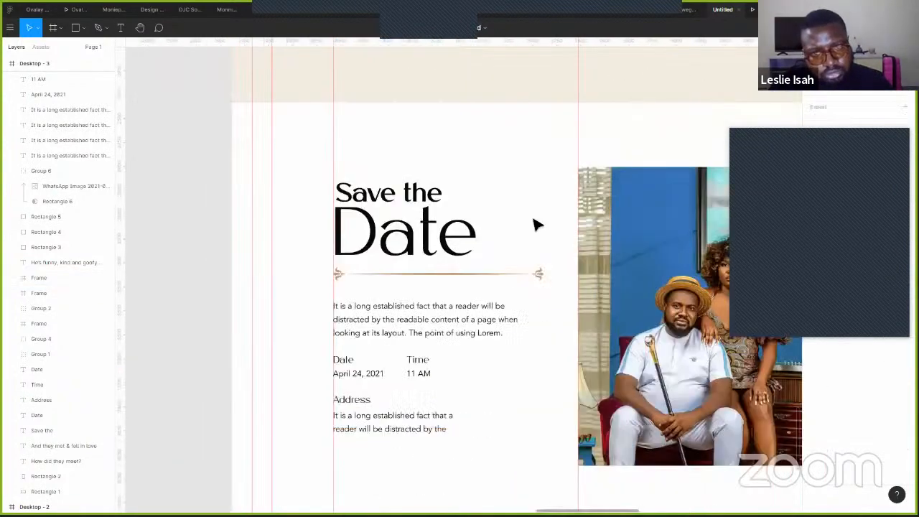
left_click(518, 280)
key("Delete")
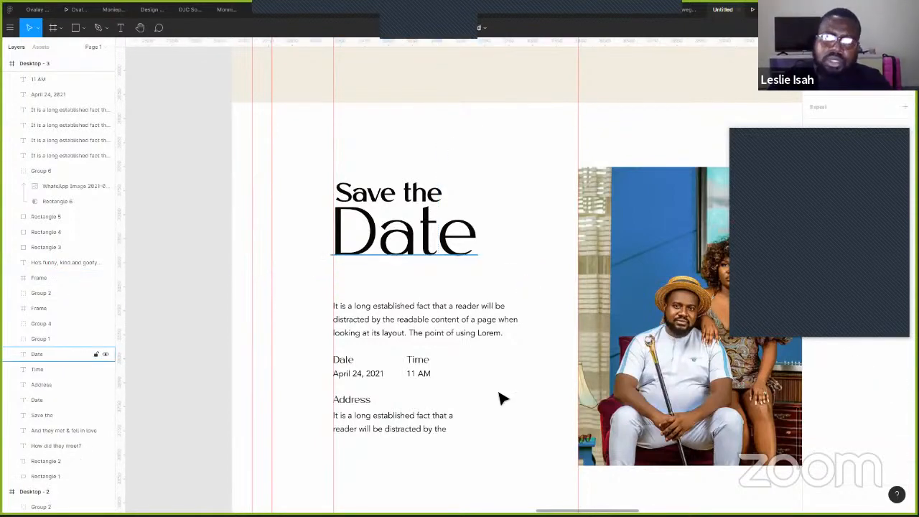
- Restore the deleted Save the Date divider with undo
left_click(478, 261)
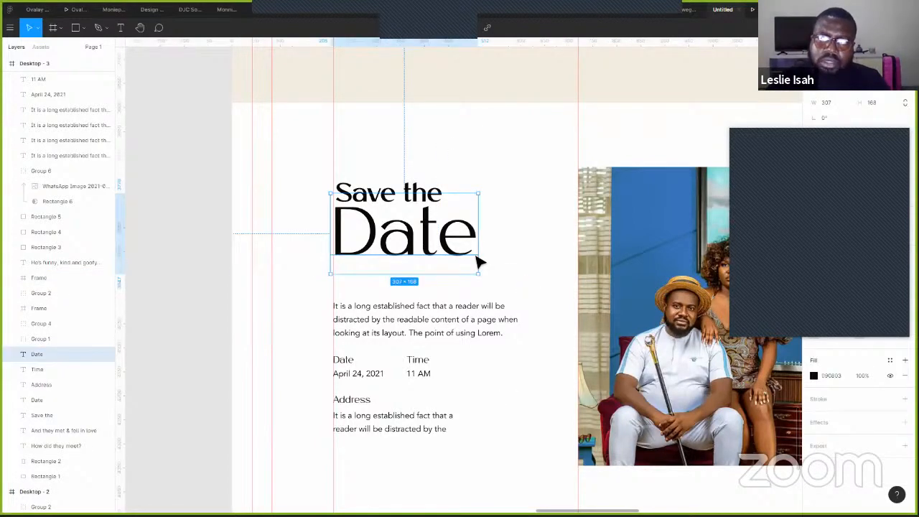
key("ctrl+z")
scroll(659, 165, "left", 3)
scroll(659, 166, "down", 2)
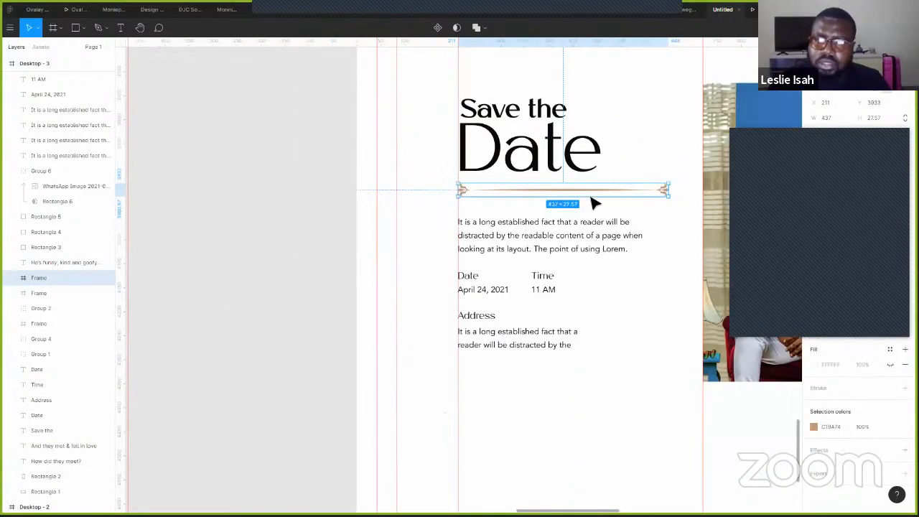
key("ctrl+z")
key("ctrl+z")
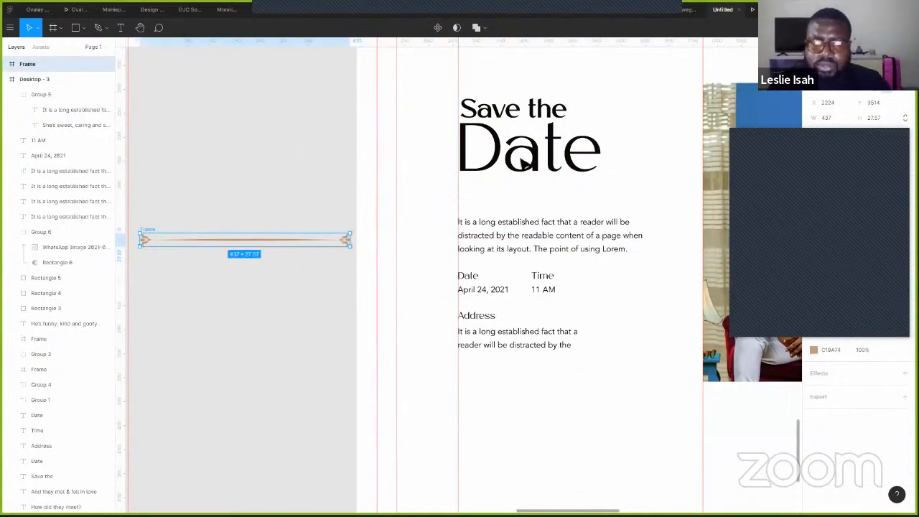
key("ctrl+z")
- Try the divider's tan on the Save the Date heading, then revert it to black
left_click_drag(607, 84, 511, 183)
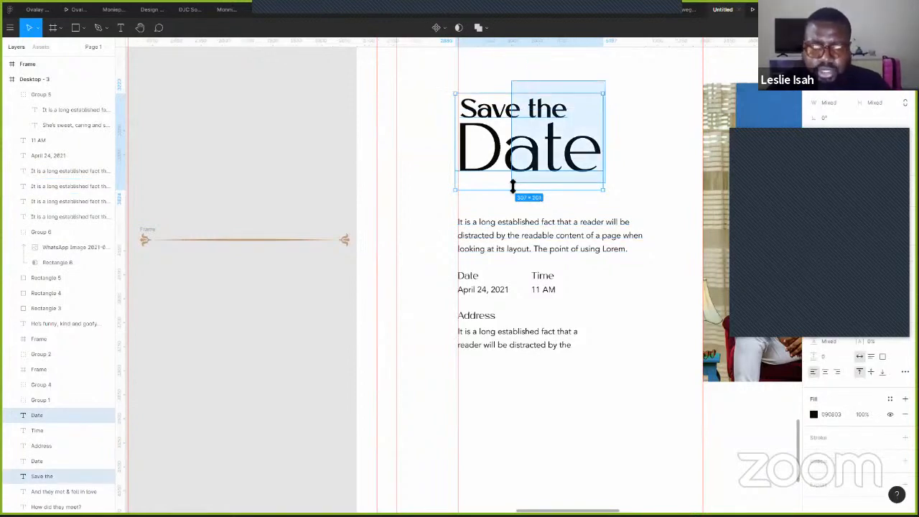
left_click(263, 239)
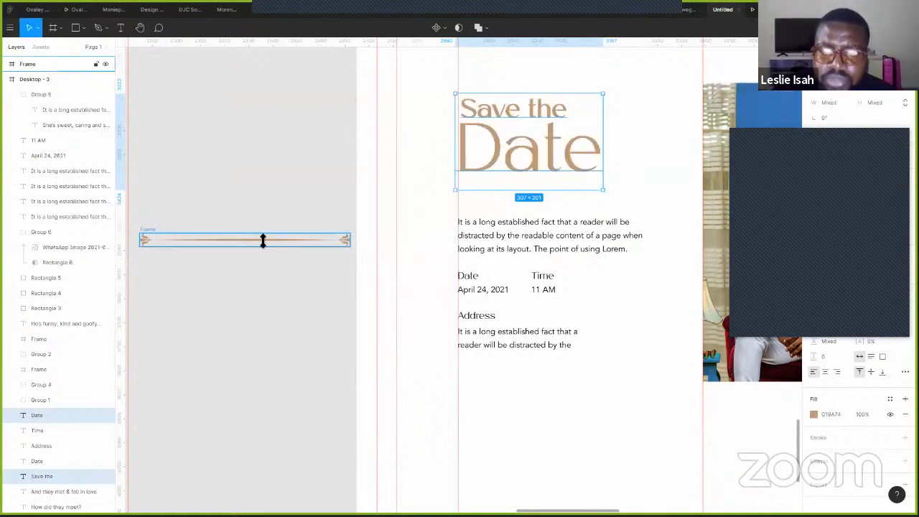
left_click(639, 160)
scroll(638, 159, "down", 2)
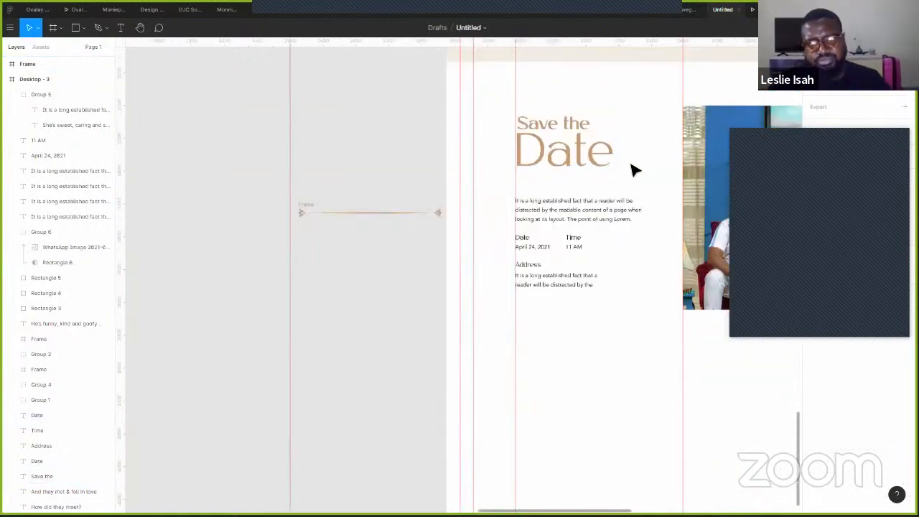
key("ctrl+z")
- Select all the section's text layers and move the details block back up
left_click_drag(487, 289, 323, 409)
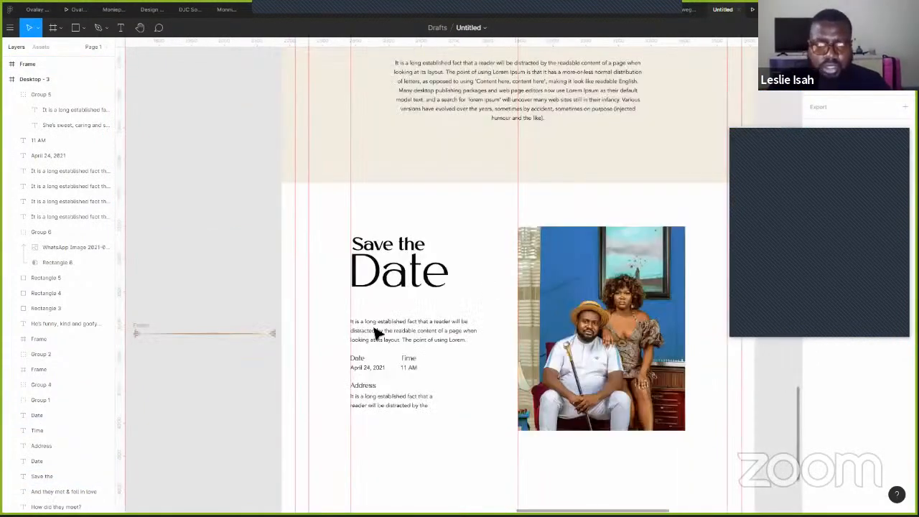
left_click(353, 334)
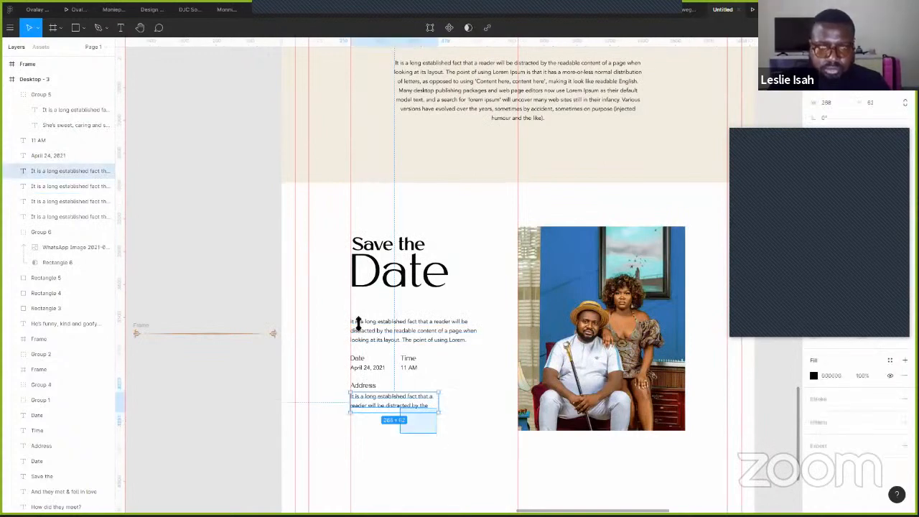
key("ctrl+a")
key("ctrl+z")
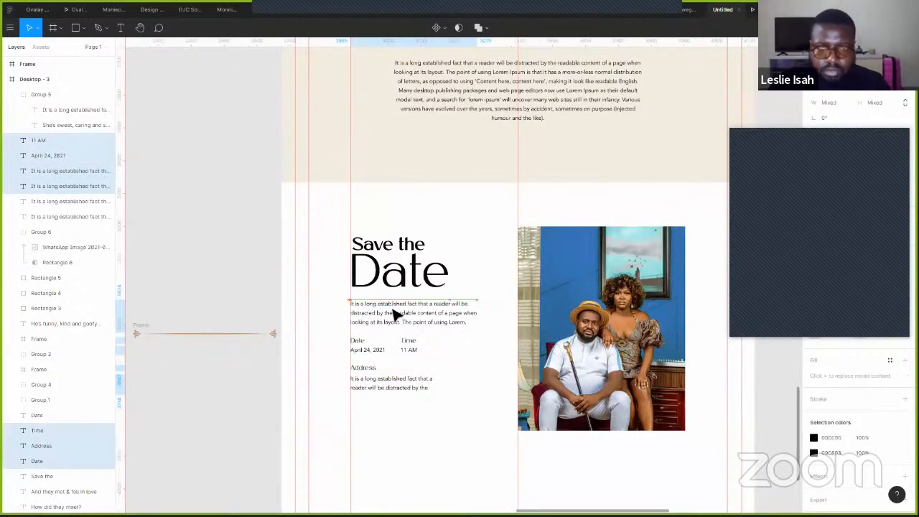
left_click(532, 316)
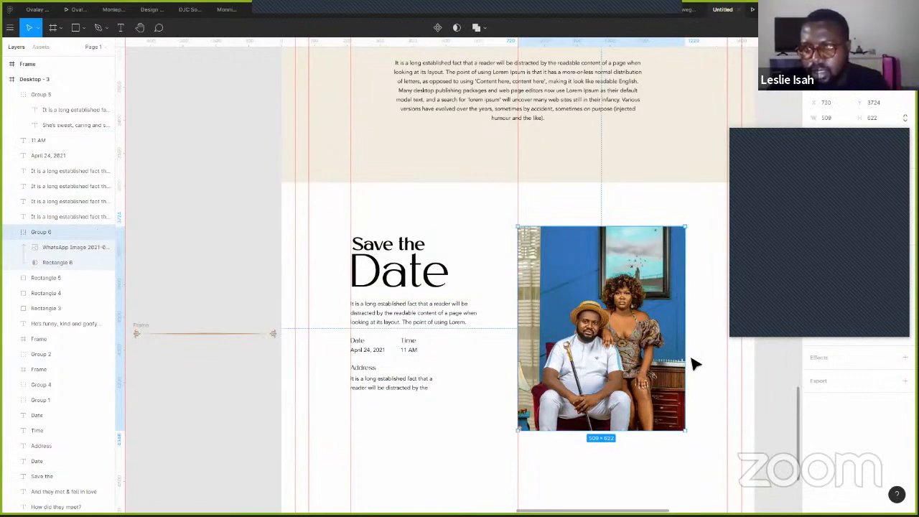
- Clear the selection and pan around to review the frames
scroll(694, 364, "down", 2)
scroll(374, 352, "right", 3)
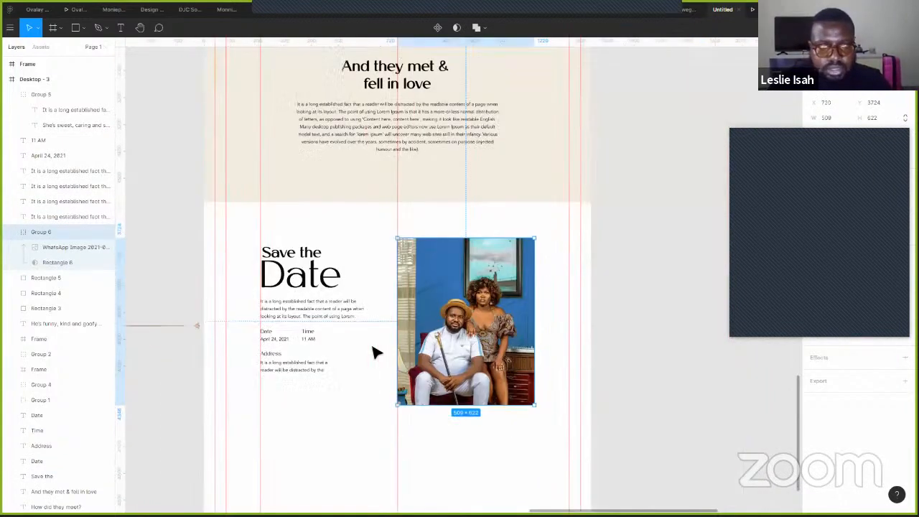
left_click(375, 351)
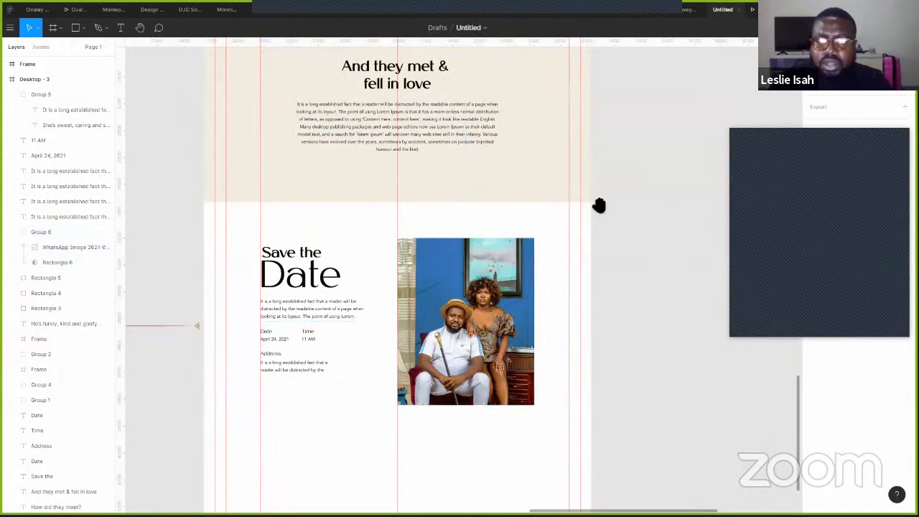
scroll(525, 271, "up", 5)
scroll(474, 345, "down", 3)
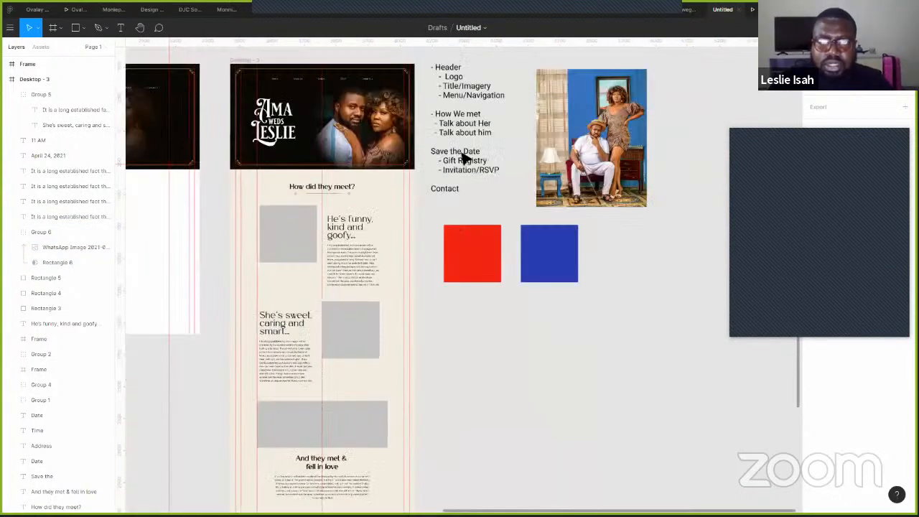
left_click_drag(472, 102, 497, 172)
left_click(529, 285)
scroll(505, 371, "down", 5)
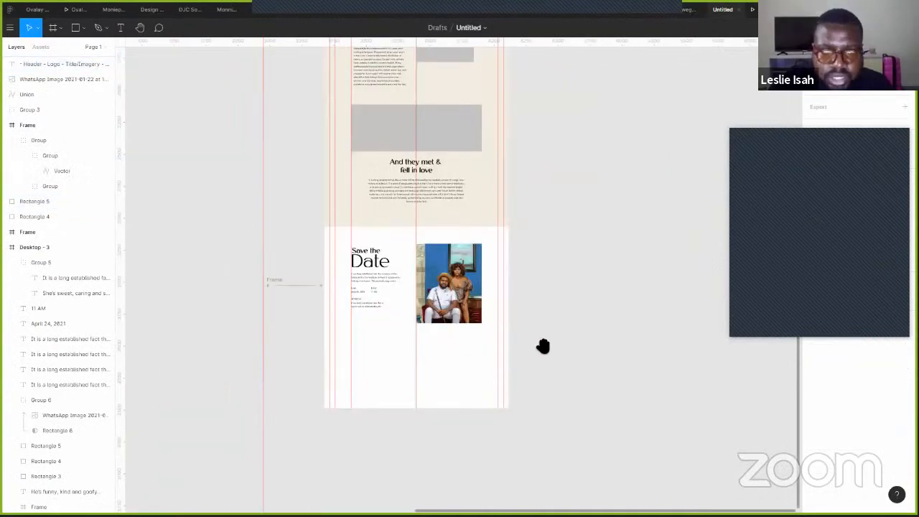
scroll(543, 349, "down", 1)
scroll(544, 350, "left", 1)
scroll(545, 349, "down", 2)
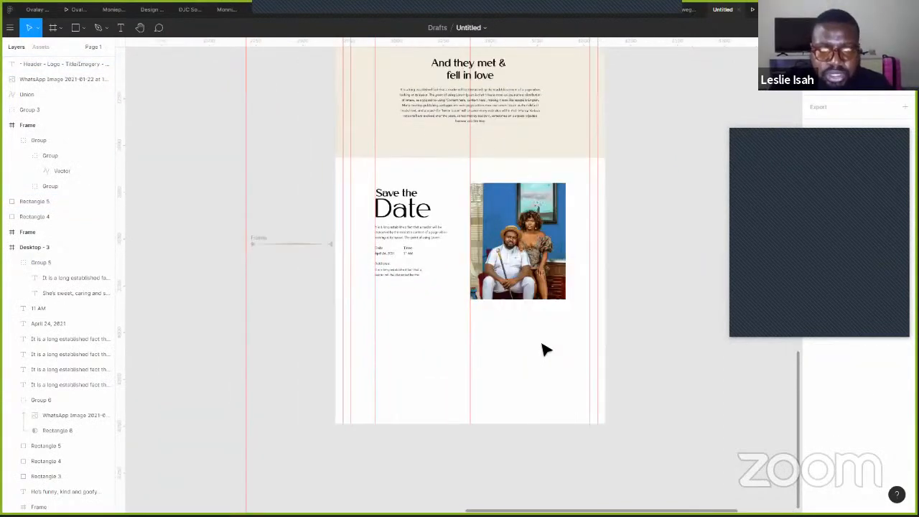
scroll(422, 300, "up", 5)
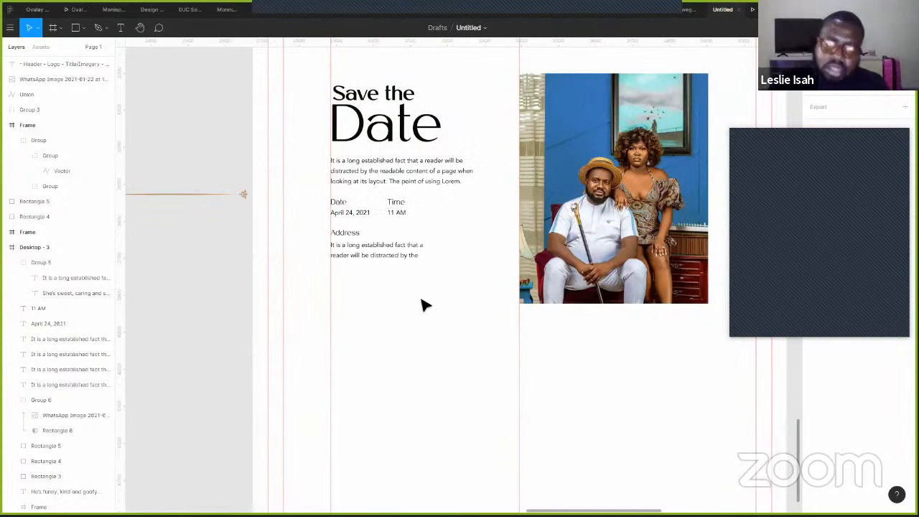
- Copy the fleur-de-lis from the line ornament onto the Save the Date page
left_click(244, 197)
scroll(254, 203, "up", 5)
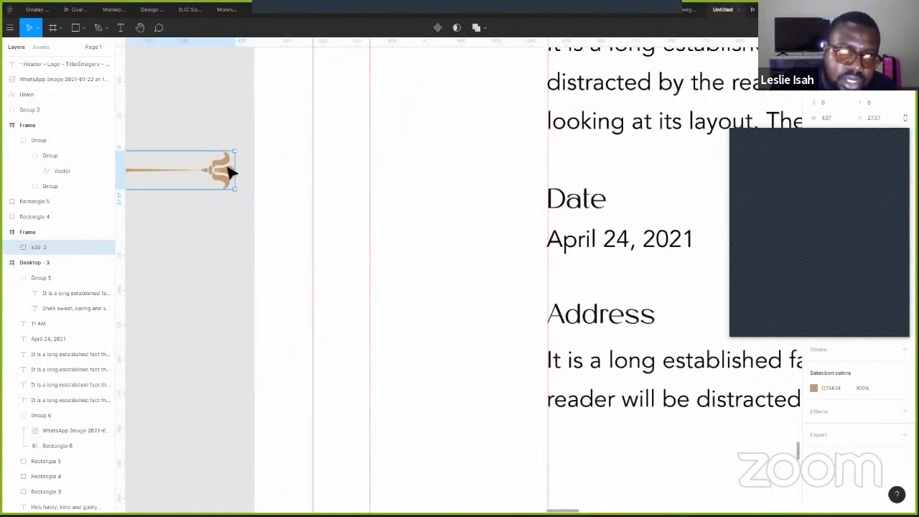
double_click(230, 171)
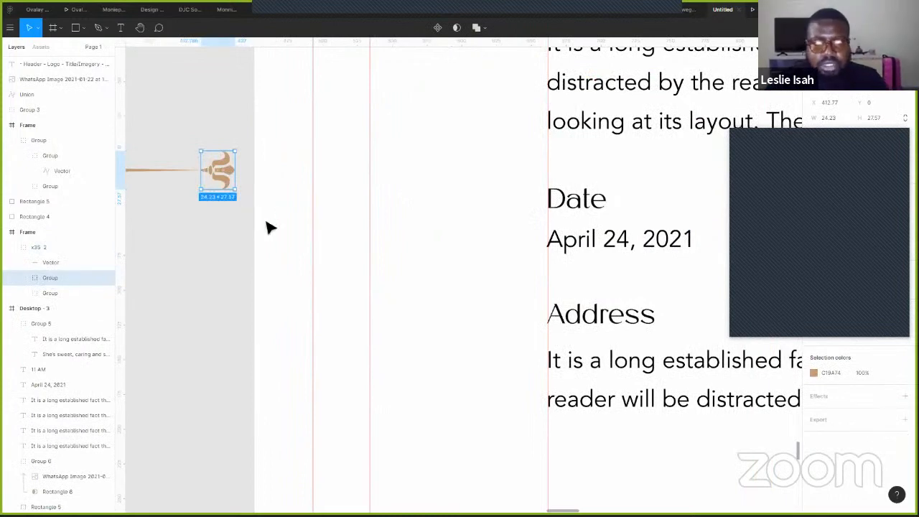
left_click(403, 257)
key("ctrl+v")
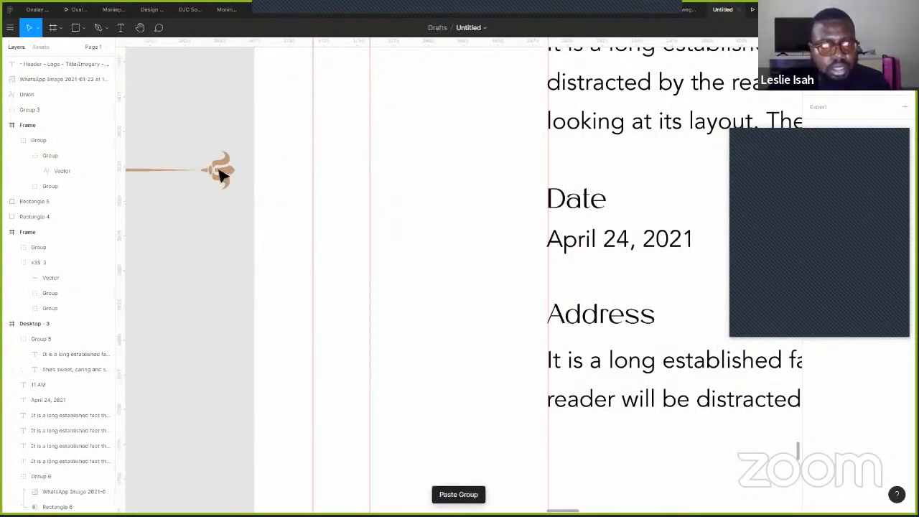
left_click_drag(218, 170, 439, 375)
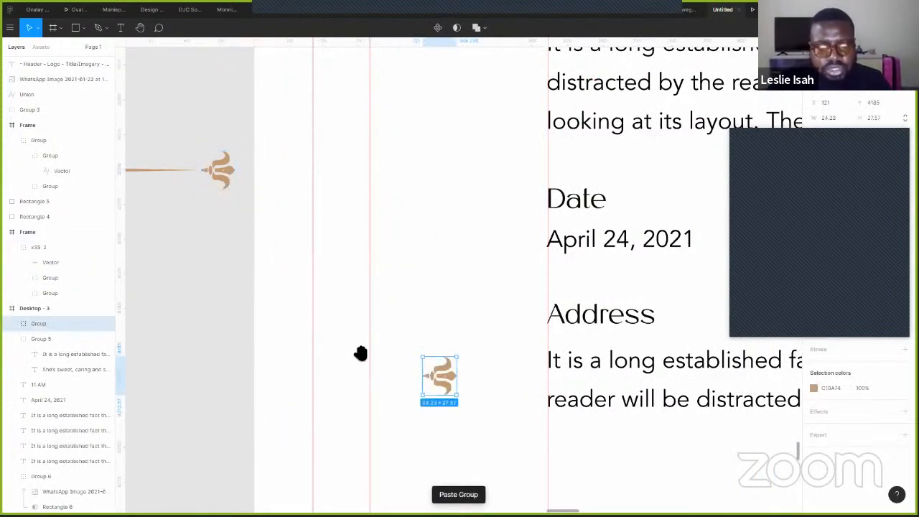
- Enlarge the fleur-de-lis copy to 402 × 457 beside the Save the heading
scroll(326, 323, "down", 2)
scroll(325, 323, "right", 3)
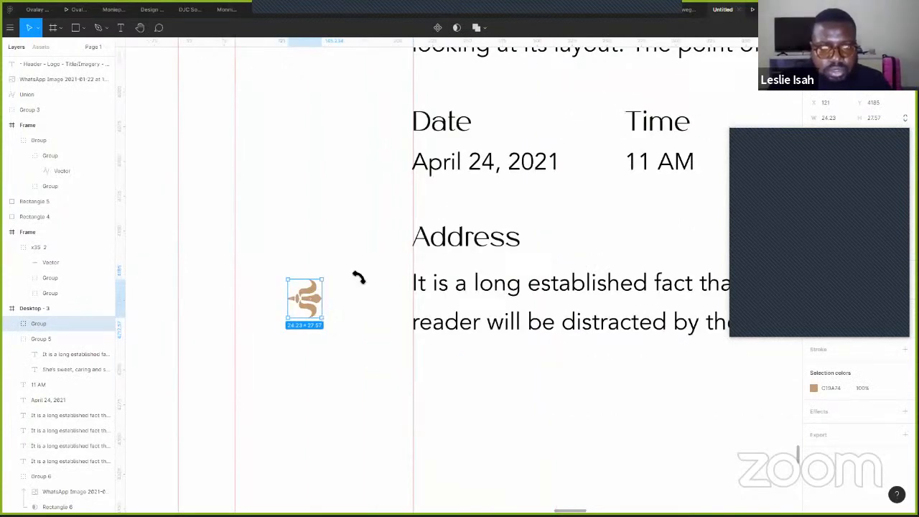
scroll(364, 323, "down", 5)
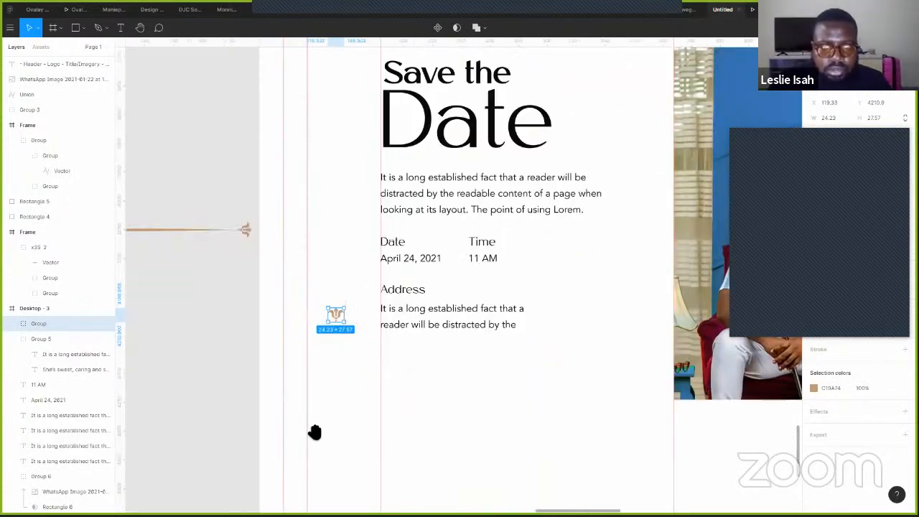
scroll(309, 425, "up", 3)
scroll(308, 426, "right", 1)
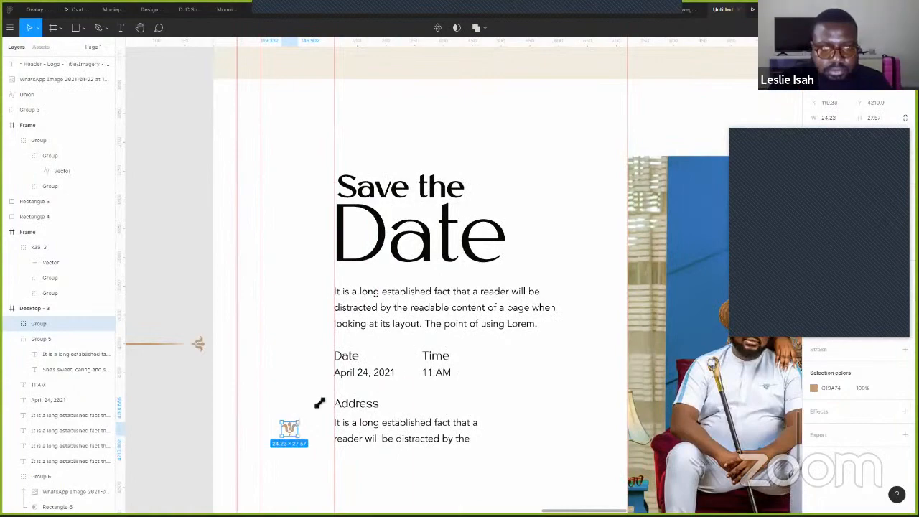
mouse_move(316, 405)
left_mouse_down()
mouse_move(322, 399)
mouse_move(316, 407)
left_mouse_up()
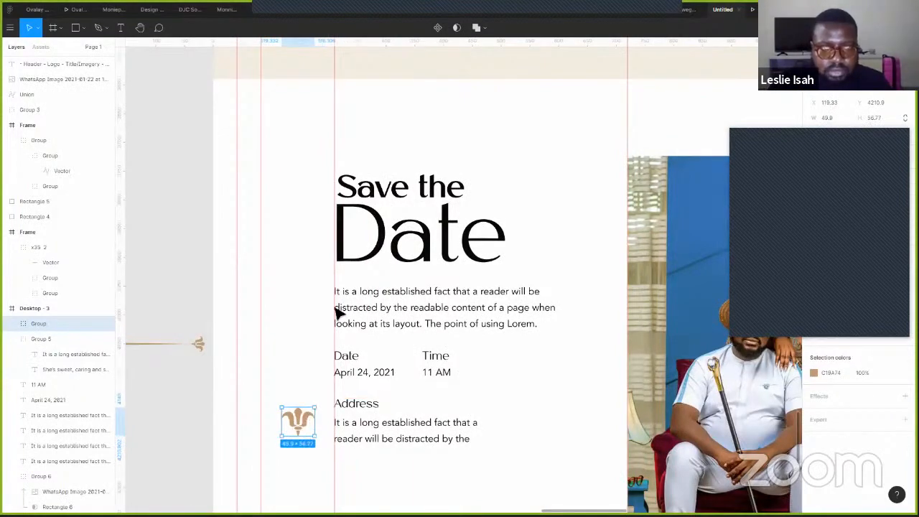
scroll(609, 209, "up", 1)
left_click_drag(298, 466, 602, 208)
scroll(602, 208, "right", 3)
scroll(602, 208, "up", 1)
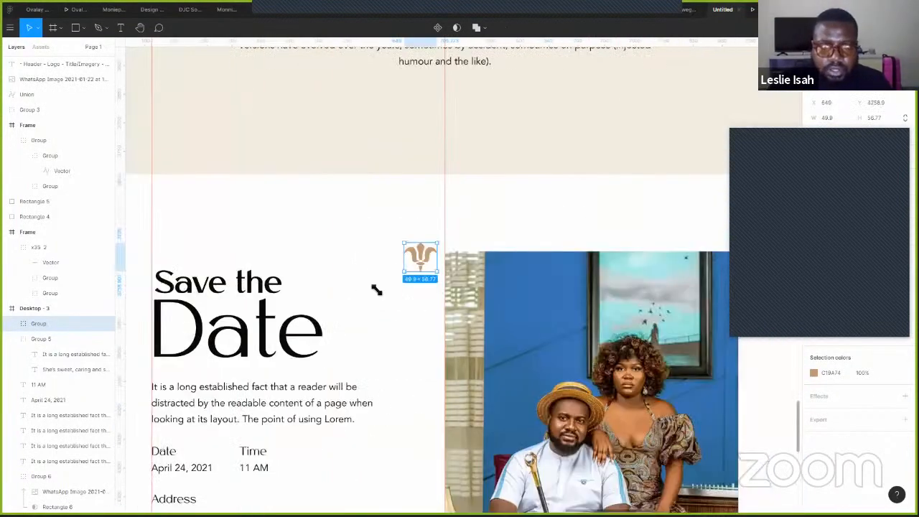
left_click_drag(476, 402, 538, 480)
left_click_drag(466, 417, 430, 311)
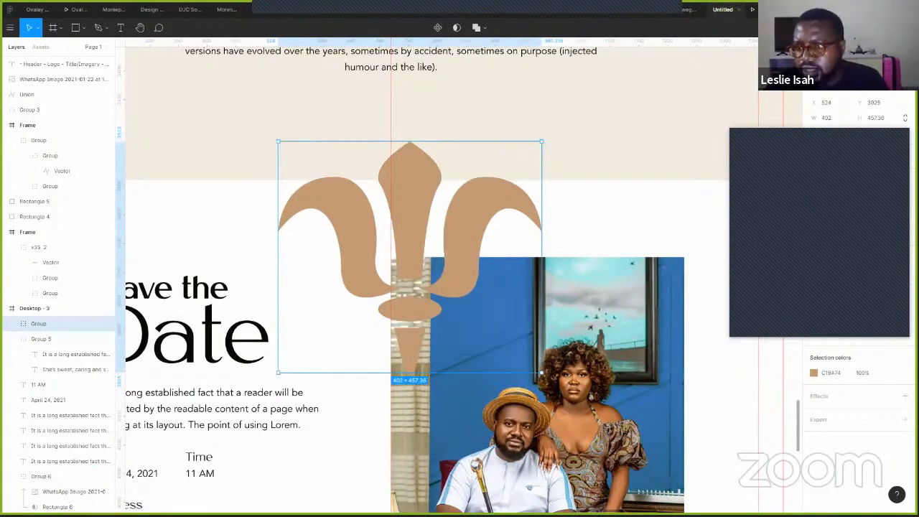
- Give the fleur-de-lis a brown A2822E outline and hide its tan fill
left_click(905, 334)
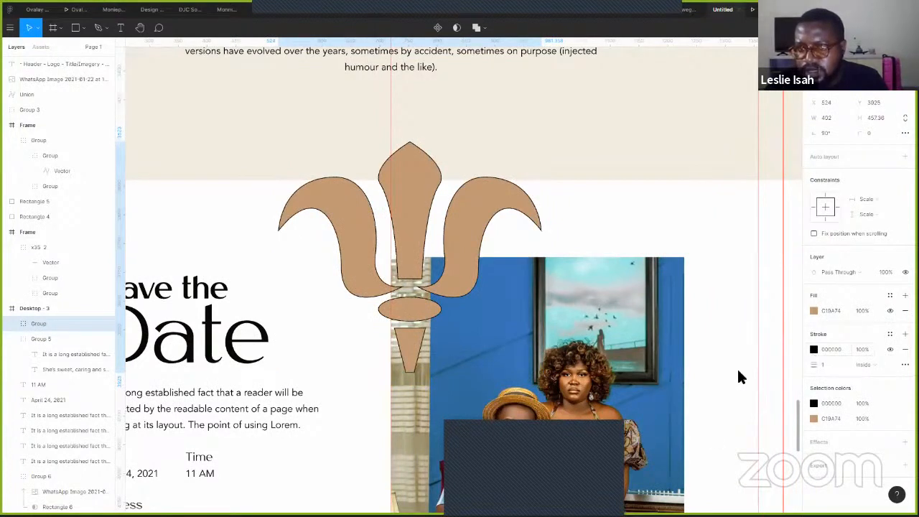
left_click(814, 350)
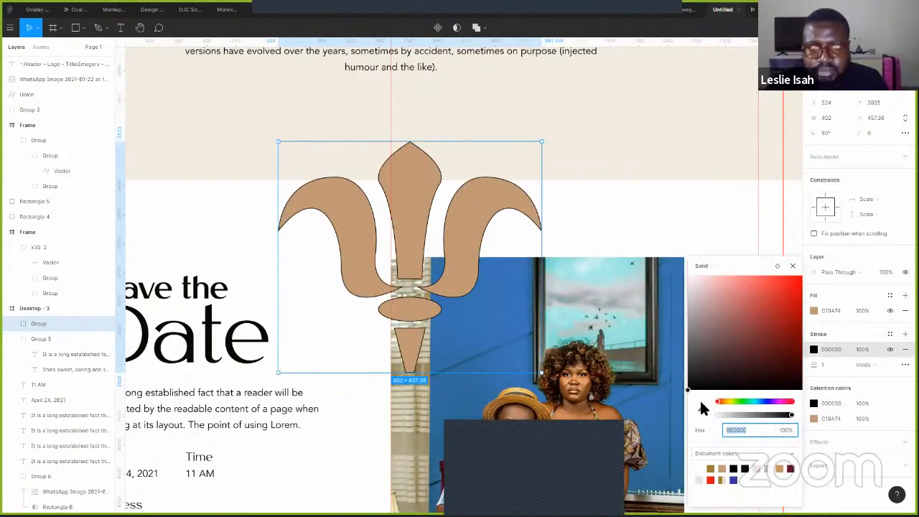
scroll(619, 176, "up", 1)
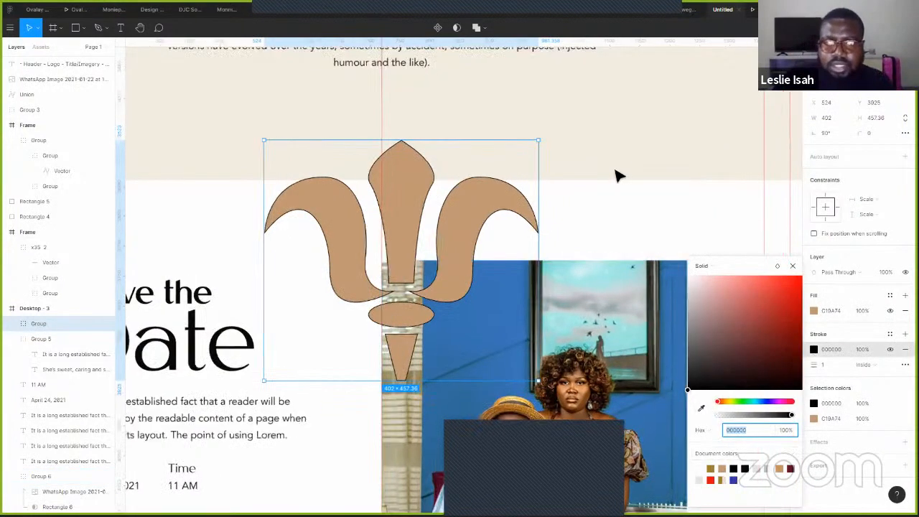
scroll(635, 115, "down", 2)
left_click(579, 307)
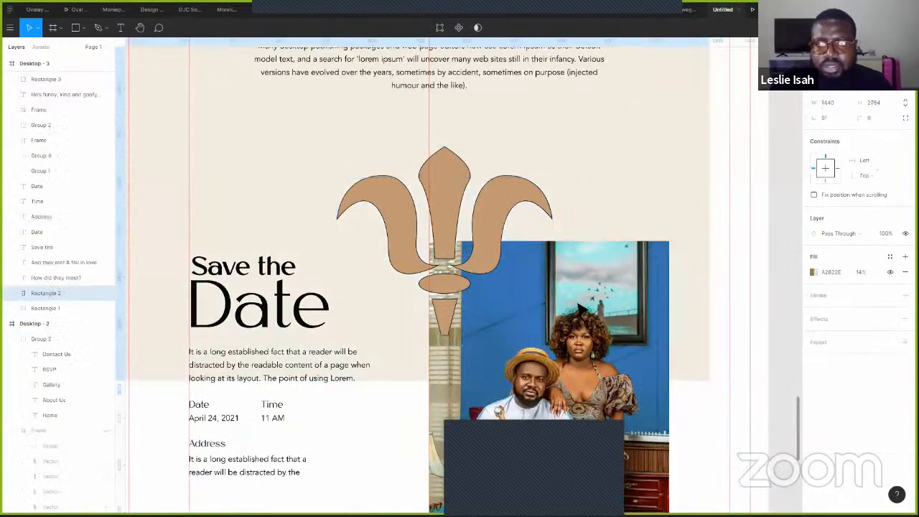
key("ctrl+z")
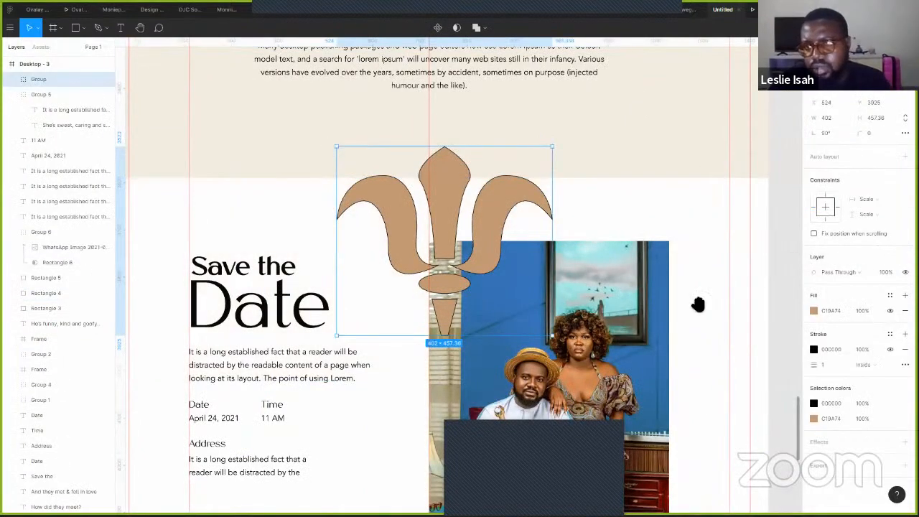
scroll(711, 96, "down", 1)
left_click(813, 404)
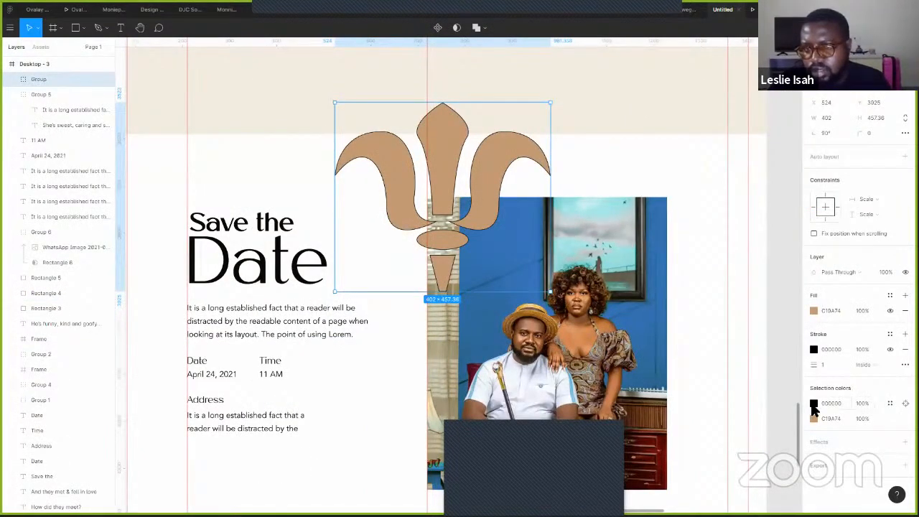
left_click(710, 469)
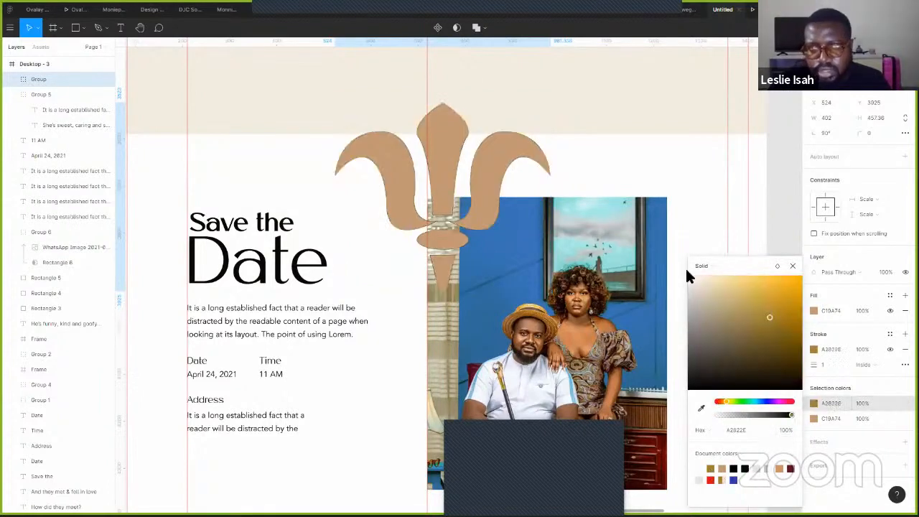
left_click(890, 311)
- Move the outlined fleur over the photo, send it behind, and present the prototype
left_click_drag(458, 187, 629, 223)
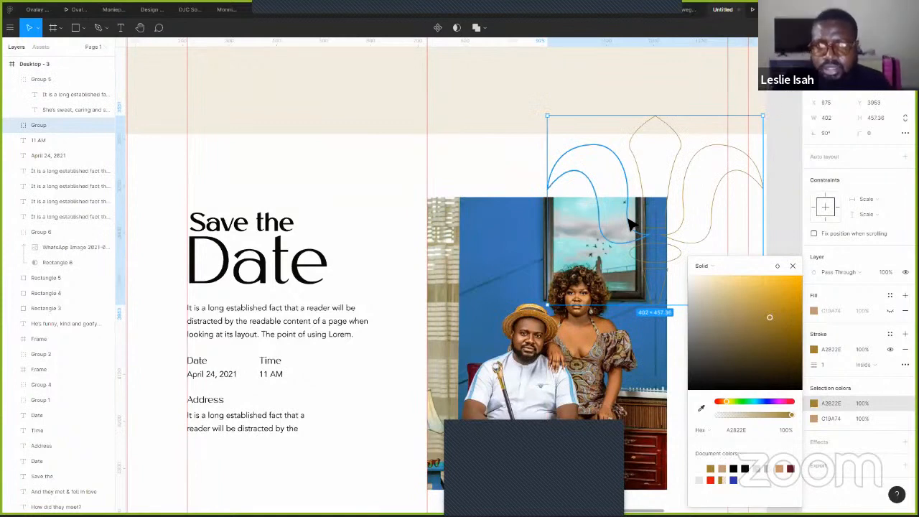
key("ctrl+[")
key("ctrl+[")
key("ctrl+[")
key("ctrl+[")
key("ctrl+[")
key("ctrl+[")
key("ctrl+[")
key("ctrl+[")
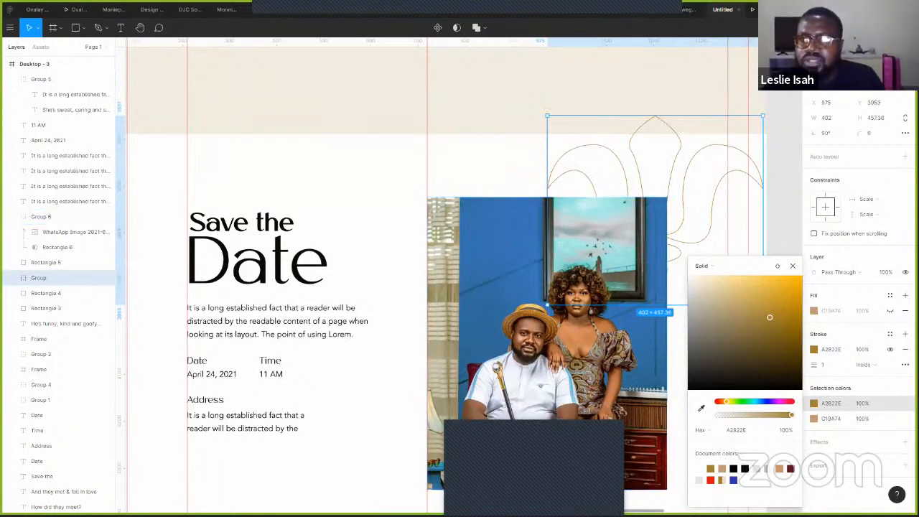
left_click(751, 44)
key("ctrl+Tab")
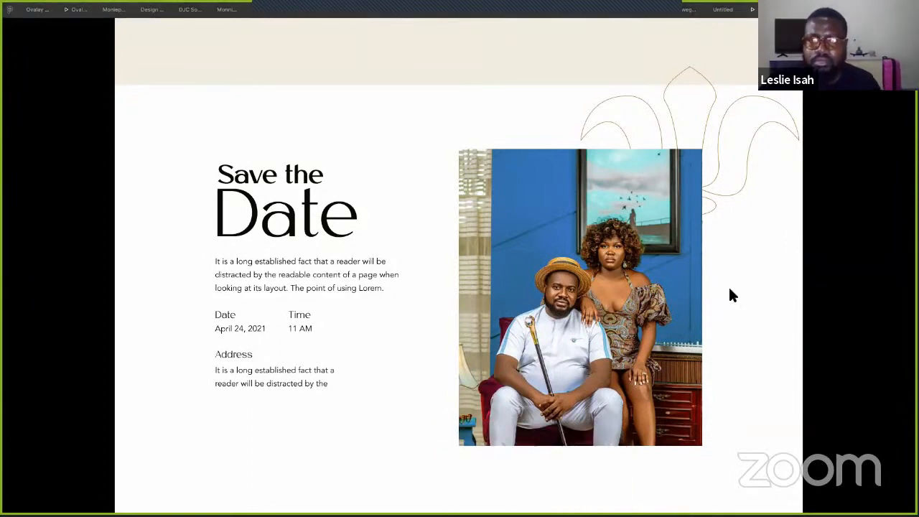
- Back in the editor, duplicate the fleur-de-lis and send the copy behind a story-section placeholder
scroll(720, 289, "up", 4)
scroll(540, 120, "up", 6)
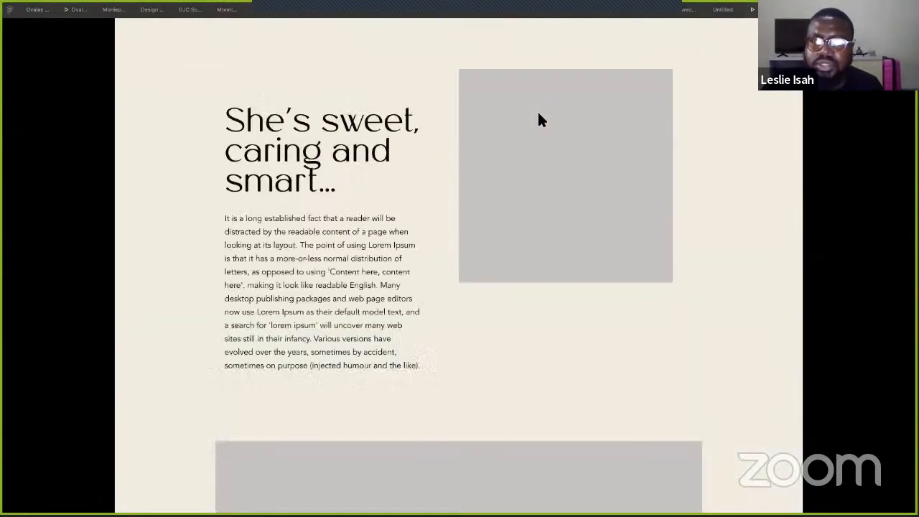
left_click(723, 11)
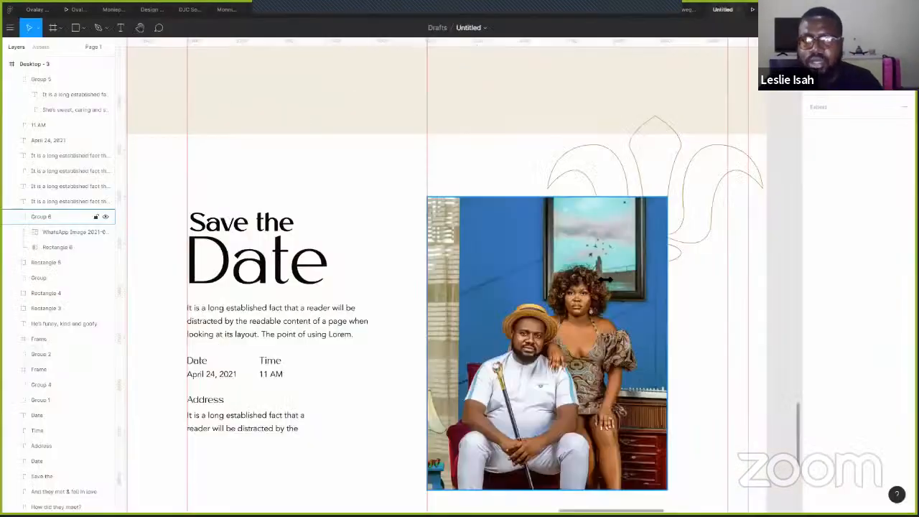
left_click(715, 215)
left_click_drag(690, 319, 678, 389)
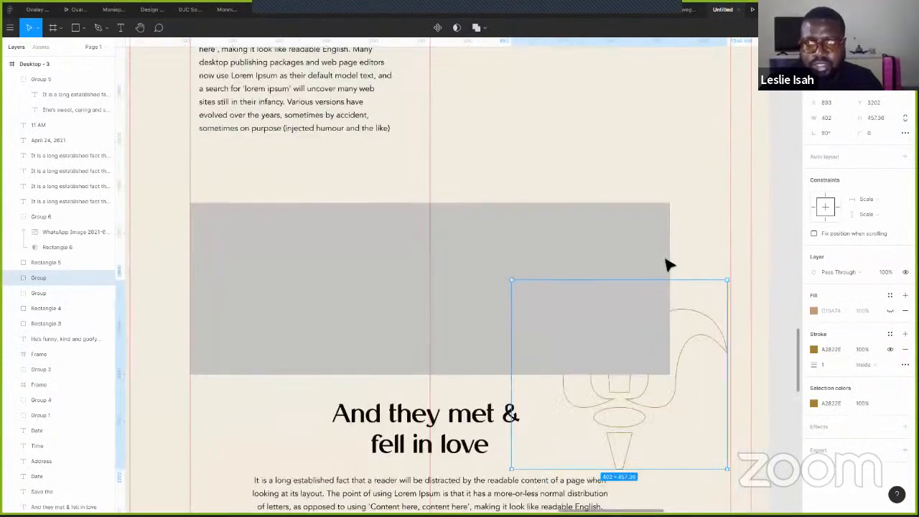
left_click_drag(679, 446, 471, 276)
left_click_drag(602, 271, 757, 112)
key("ctrl+bracketleft")
key("ctrl+bracketleft")
key("ctrl+bracketleft")
key("ctrl+bracketleft")
key("ctrl+bracketleft")
key("ctrl+bracketleft")
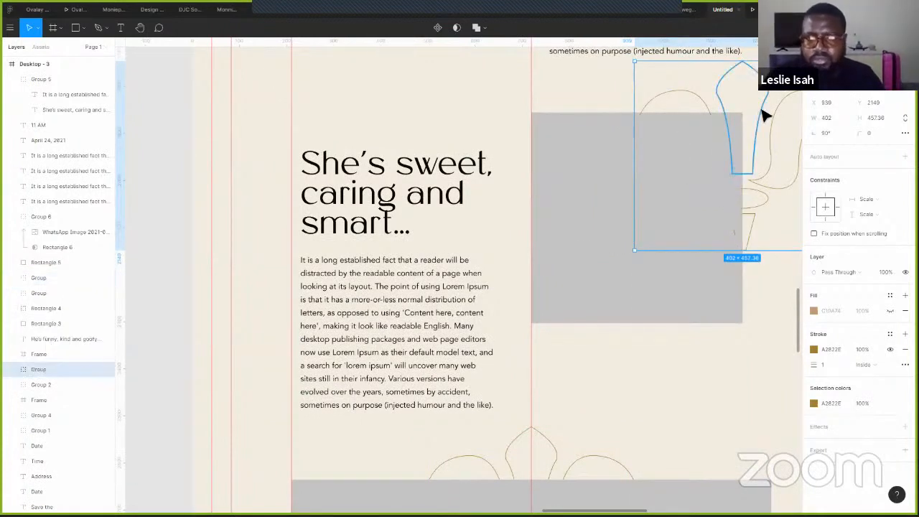
key("ctrl+bracketleft")
key("ctrl+bracketleft")
key("ctrl+bracketleft")
key("ctrl+bracketleft")
key("ctrl+bracketleft")
key("ctrl+bracketleft")
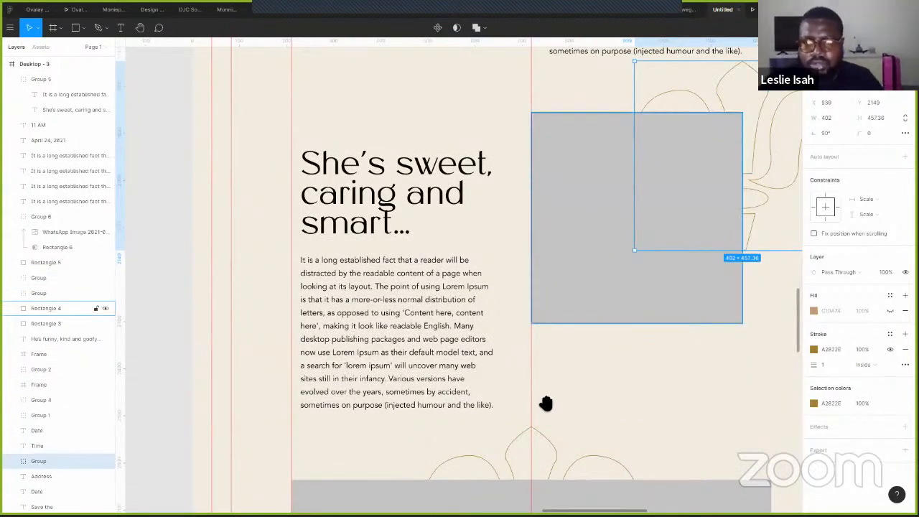
- Place another fleur behind the He's funny placeholder, aligned with the page's left edge
scroll(546, 404, "up", 3)
scroll(599, 303, "up", 3)
left_click_drag(727, 459, 281, 109)
left_click_drag(472, 179, 509, 415)
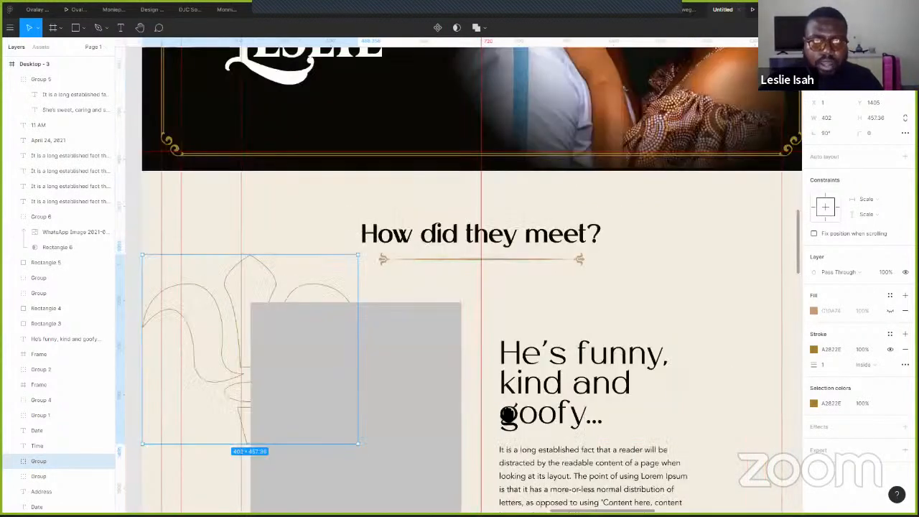
left_click_drag(576, 375, 594, 442)
left_click_drag(636, 307, 610, 222)
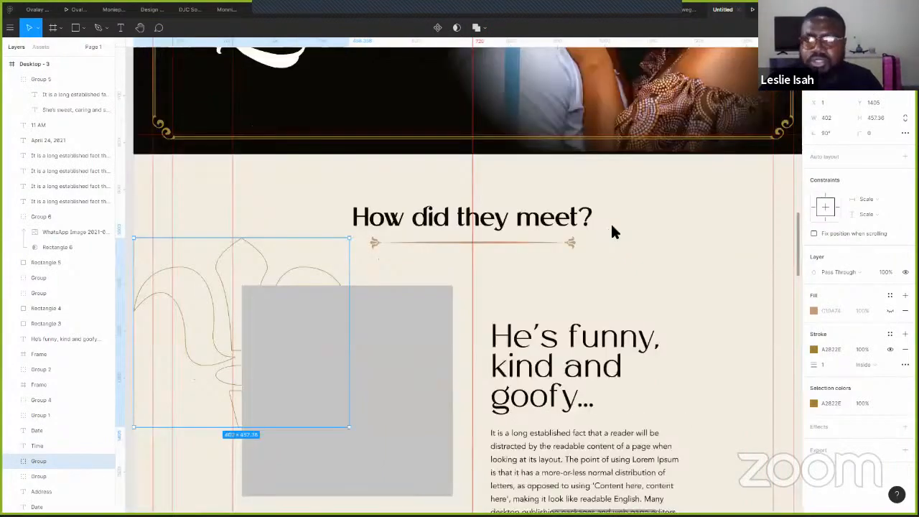
scroll(605, 328, "down", 3)
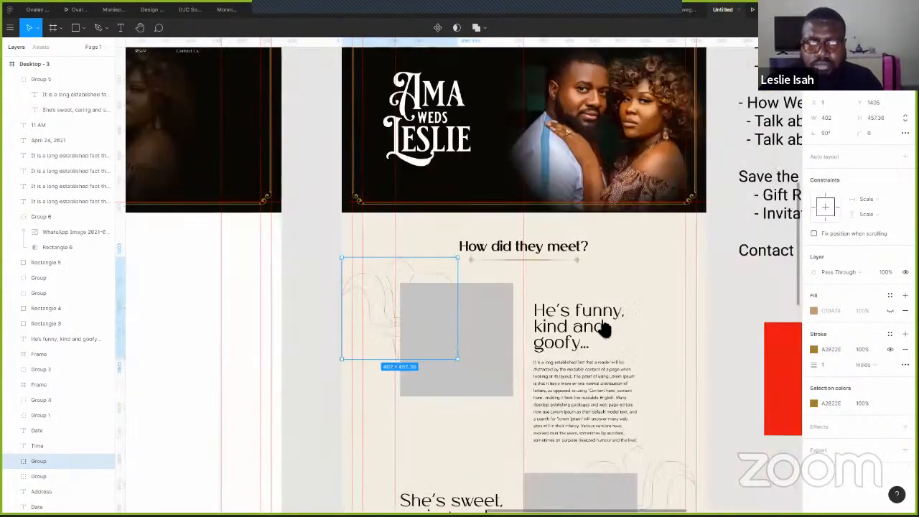
scroll(574, 223, "down", 5)
- Fade the strokes of the three selected fleur ornaments to 51% opacity
left_click(589, 254, "shift")
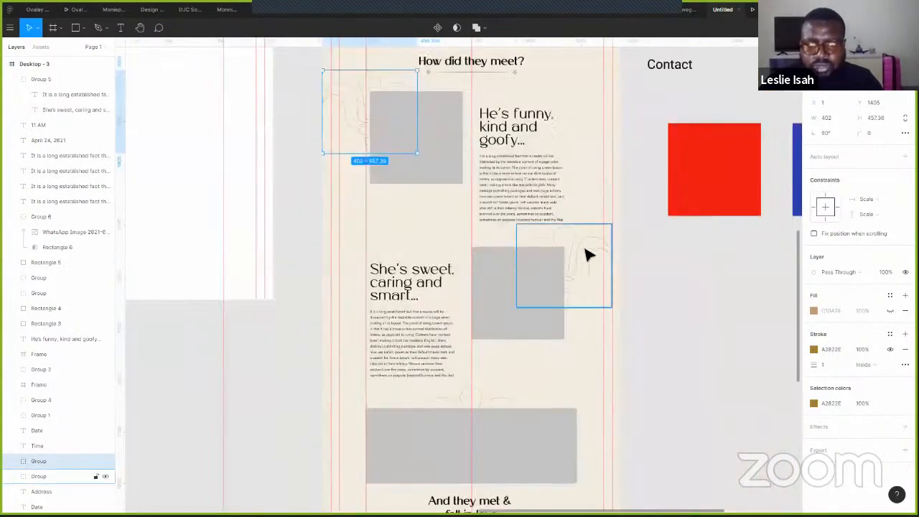
left_click(490, 399, "shift")
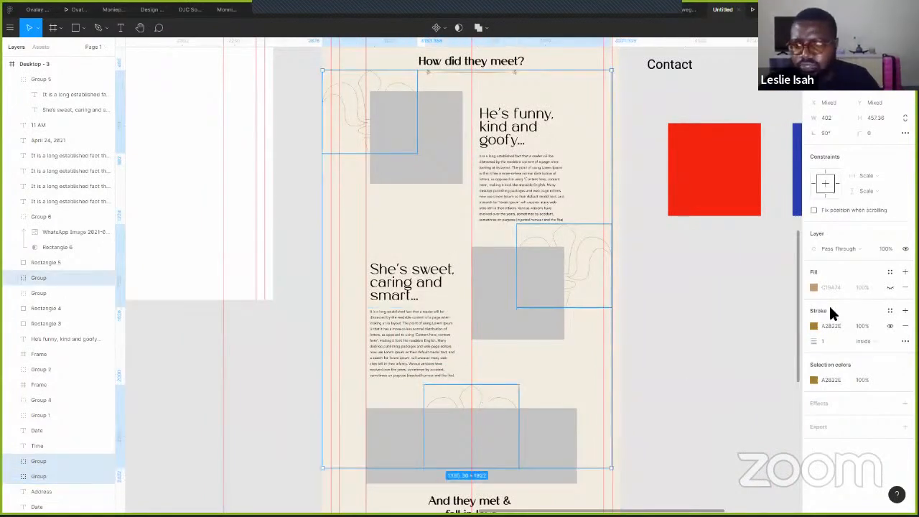
left_click(814, 326)
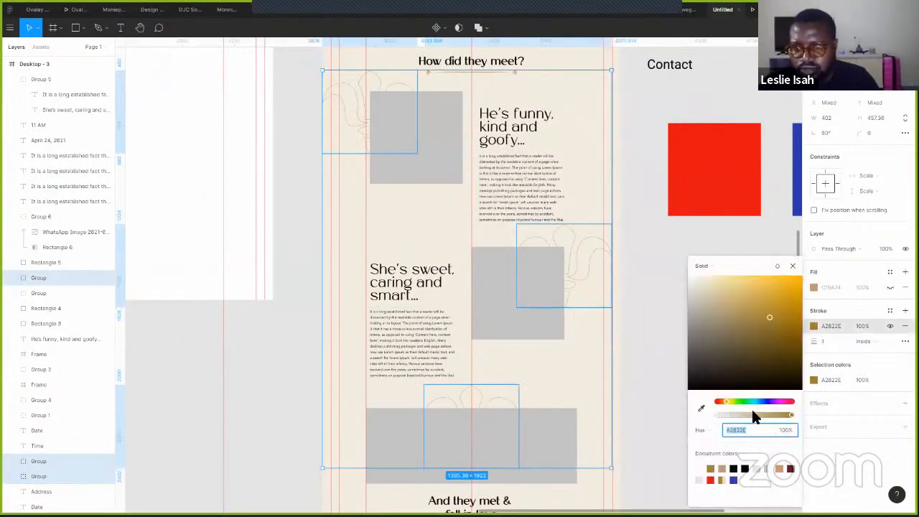
left_click_drag(751, 416, 760, 423)
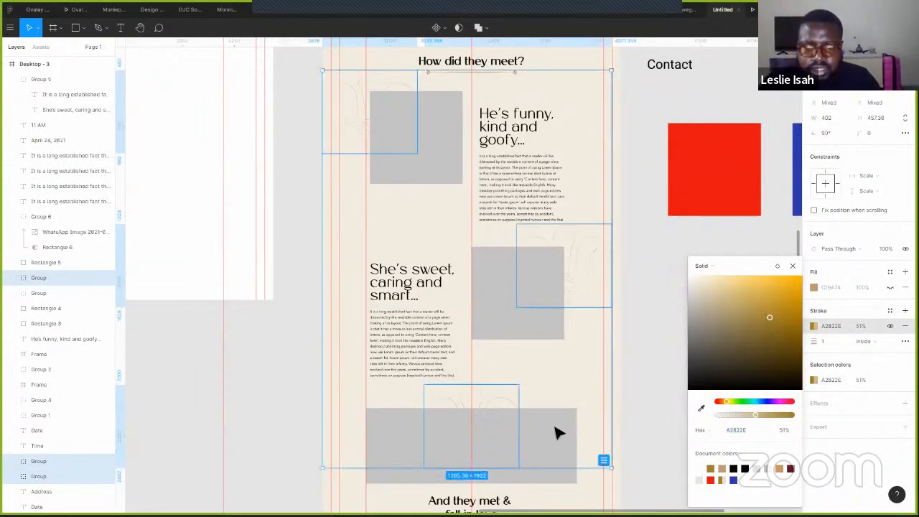
scroll(612, 347, "down", 5)
left_click(600, 349)
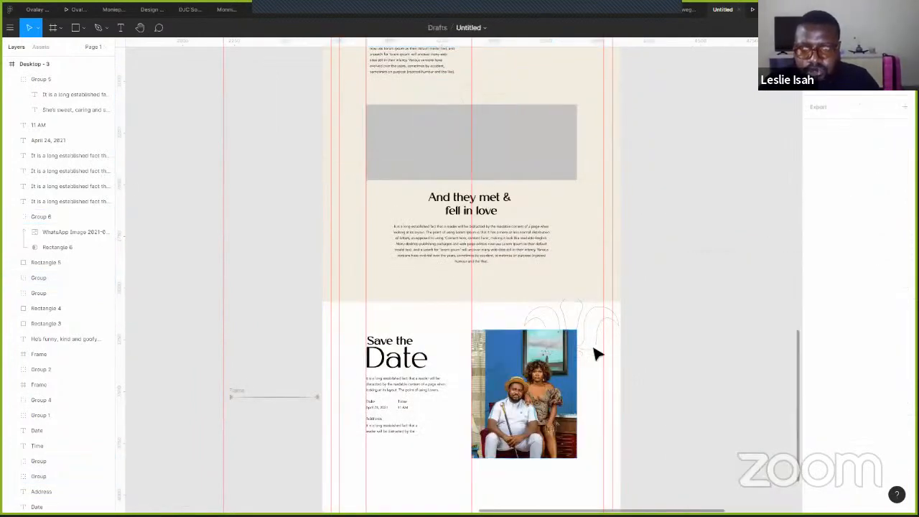
- Set the Save the Date fleur to 65% opacity and preview the prototype
left_click(596, 350)
key("6")
key("5")
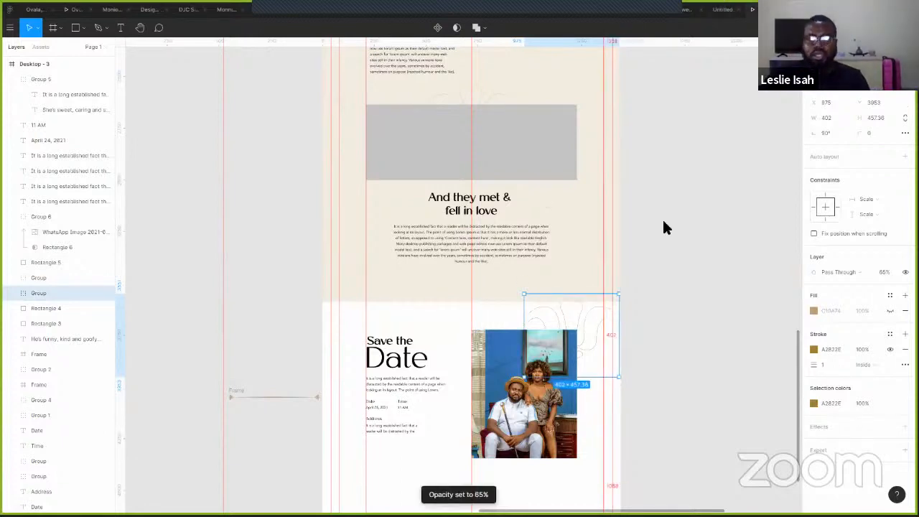
key("ctrl+alt+Return")
- Scroll through the prototype preview, then return to the design editor
scroll(696, 253, "down", 3)
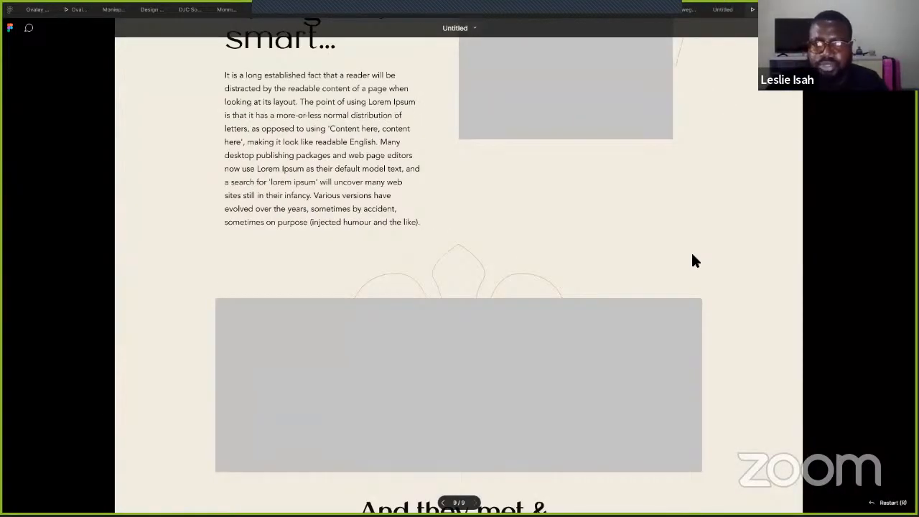
scroll(683, 255, "down", 10)
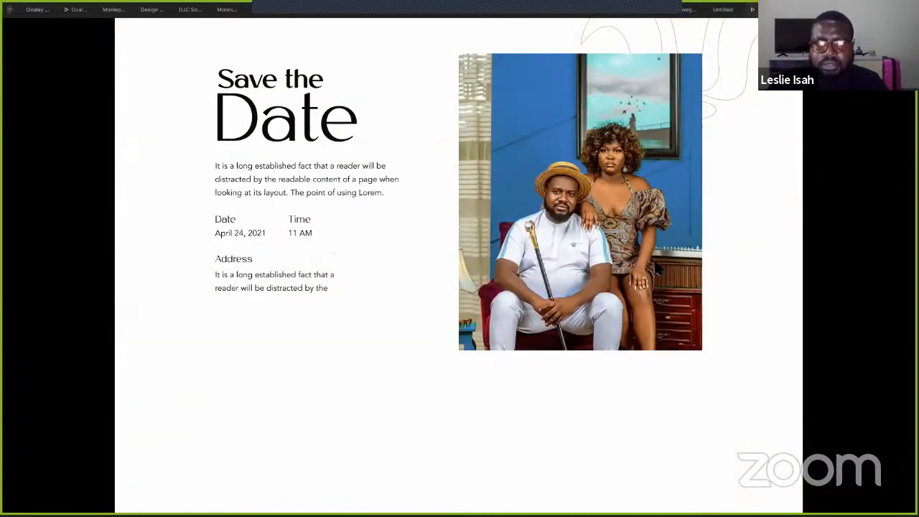
scroll(646, 269, "up", 15)
scroll(605, 287, "up", 8)
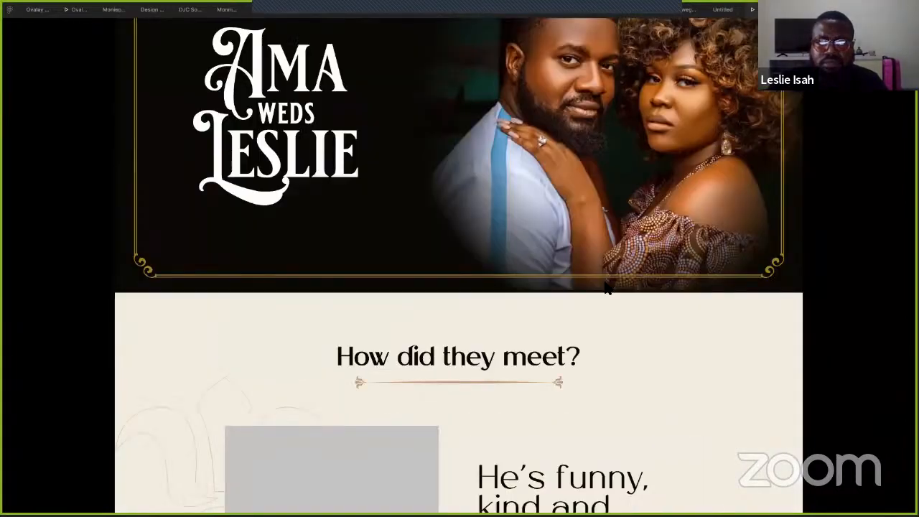
scroll(605, 284, "up", 2)
scroll(571, 287, "down", 4)
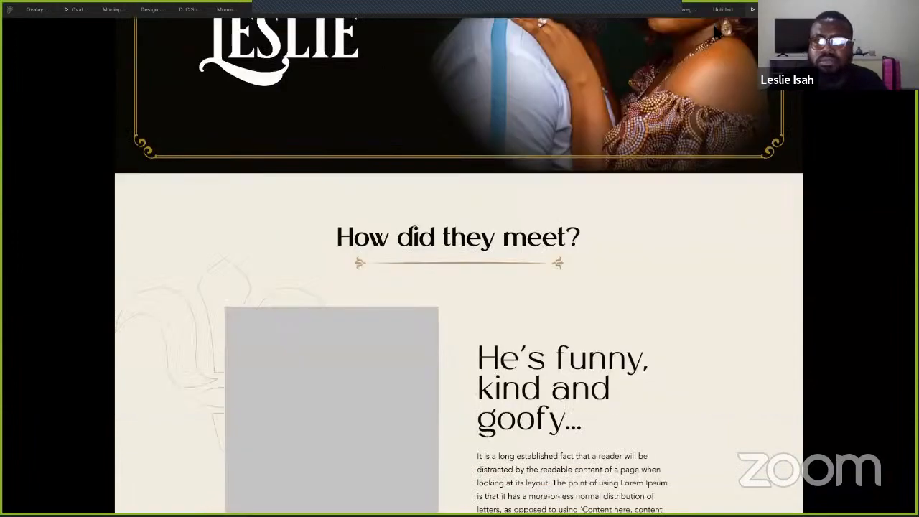
left_click(720, 11)
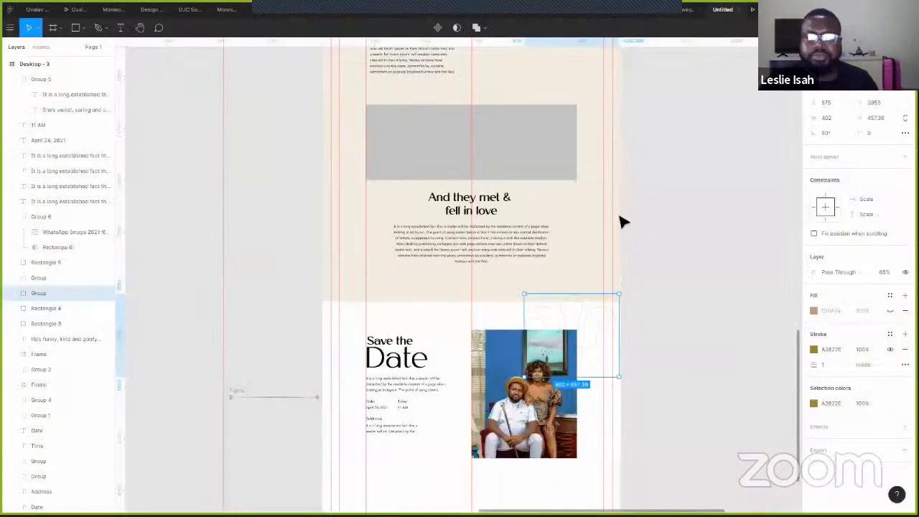
- Select Rectangle 1, the dark Ama weds Leslie header's background
scroll(622, 222, "up", 2)
scroll(483, 193, "up", 5)
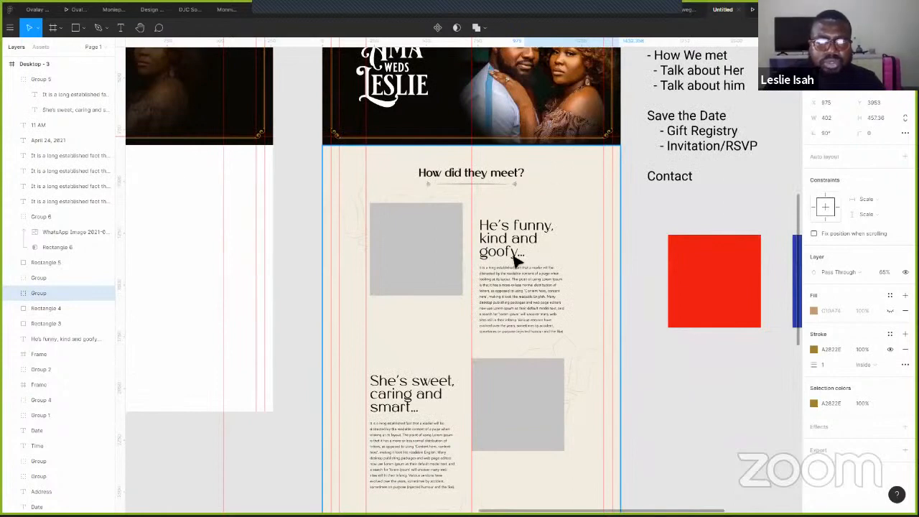
left_click(522, 328)
scroll(522, 328, "down", 4)
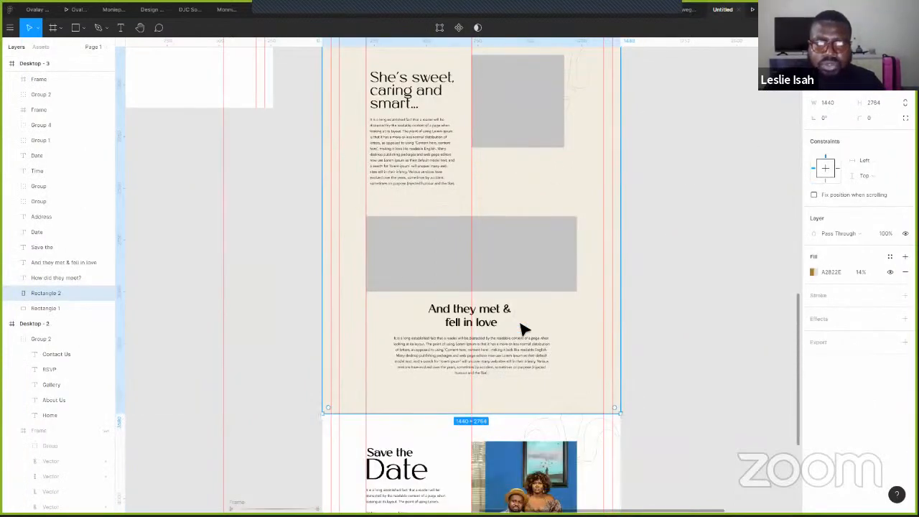
scroll(522, 331, "up", 4)
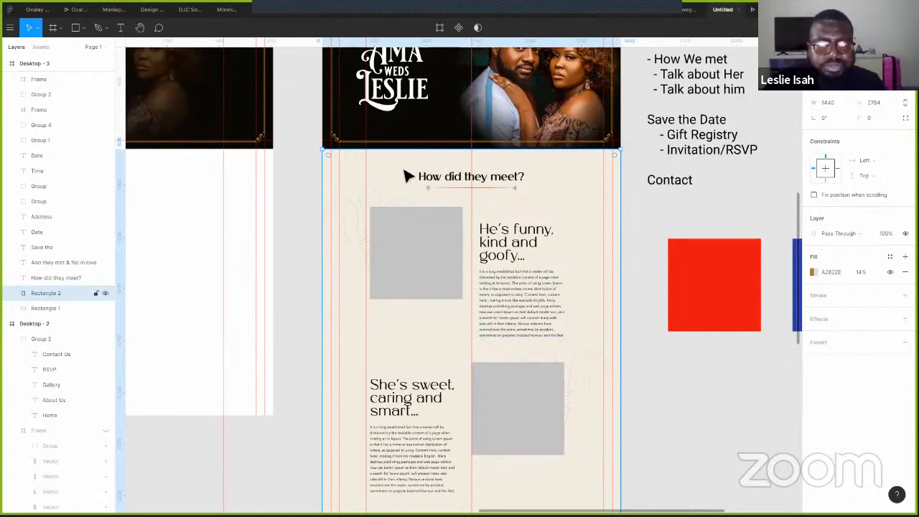
left_click(41, 308)
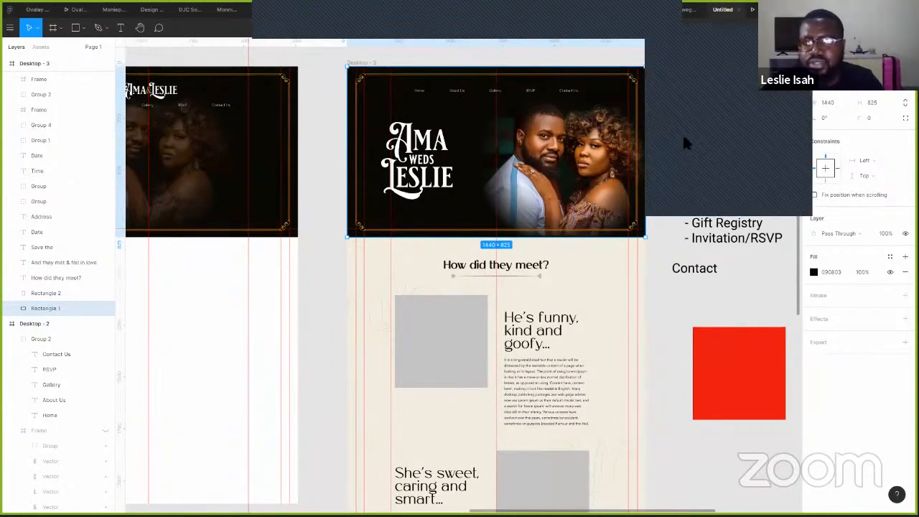
- Add a midpoint to Rectangle 1's bottom edge, try lowering the bottom-right corner, then undo it
key("Return")
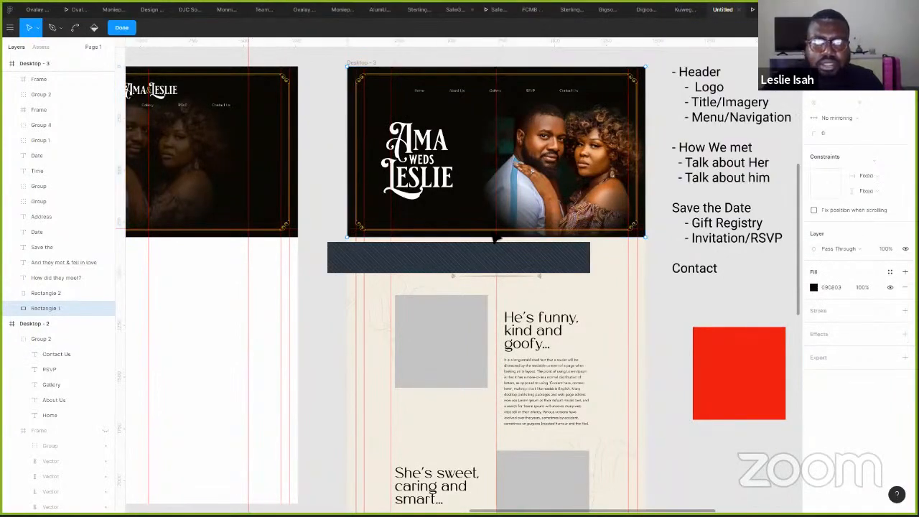
scroll(503, 237, "up", 1)
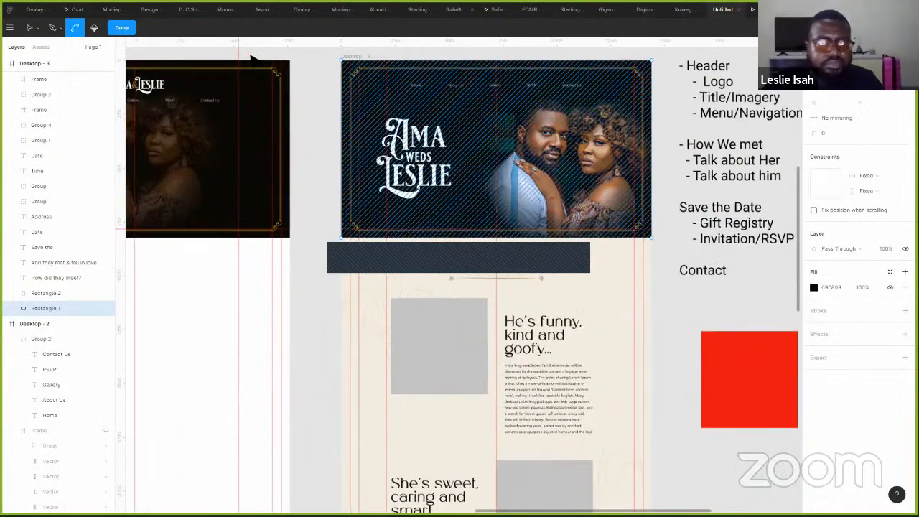
left_click(55, 30)
scroll(452, 227, "up", 5)
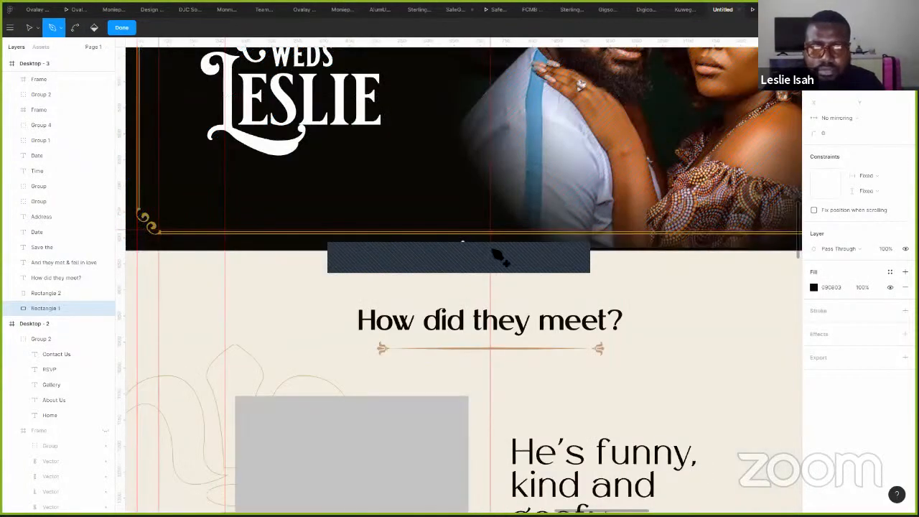
left_click(489, 250)
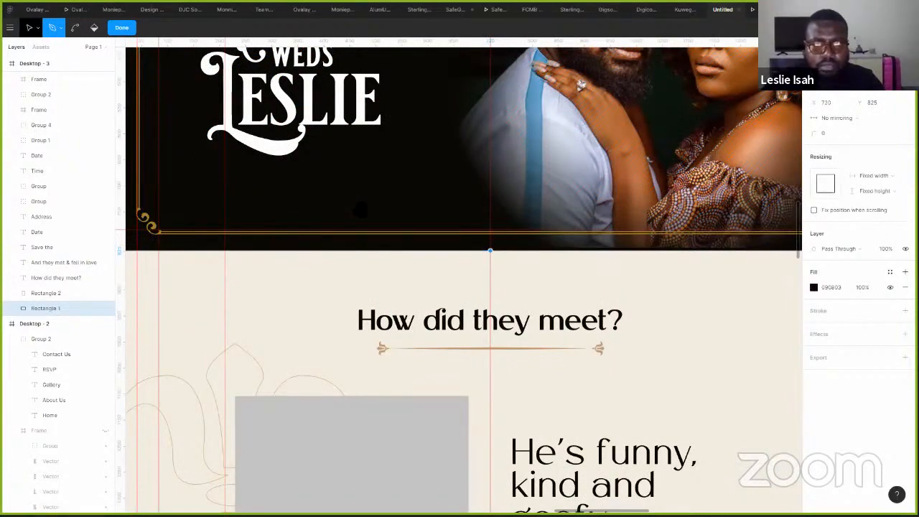
key("Escape")
scroll(281, 251, "left", 3)
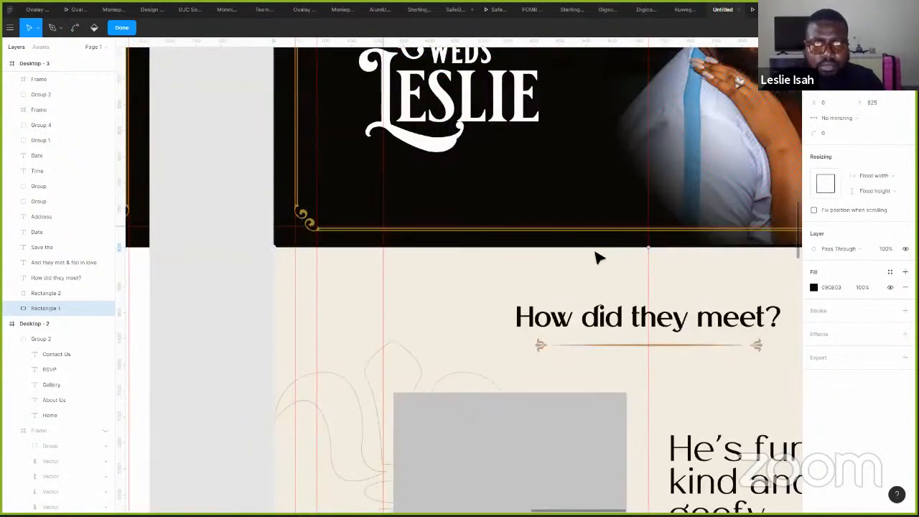
scroll(691, 218, "right", 5)
scroll(700, 223, "right", 1)
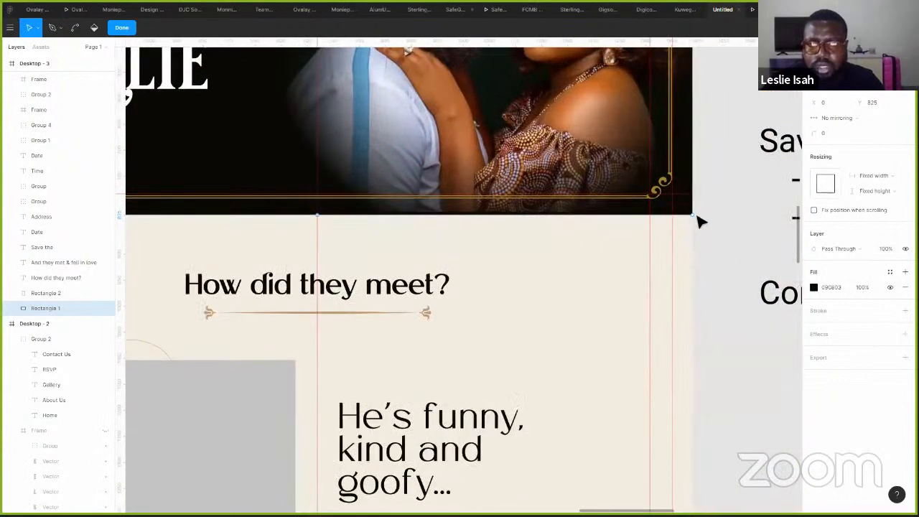
left_click(699, 224, "shift")
left_click_drag(693, 215, 693, 247)
key("ctrl+z")
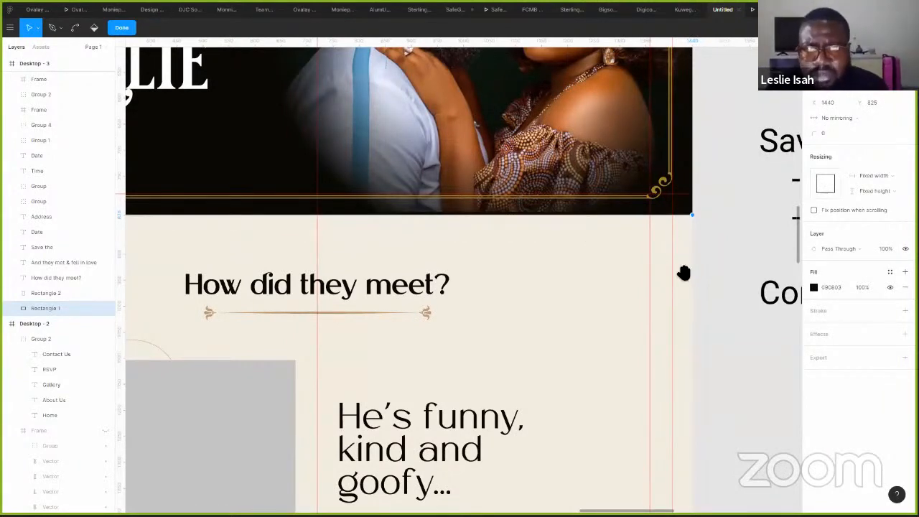
- Add new vertices along the header's bottom edge, including one at its middle
left_click(53, 29)
left_click(296, 210)
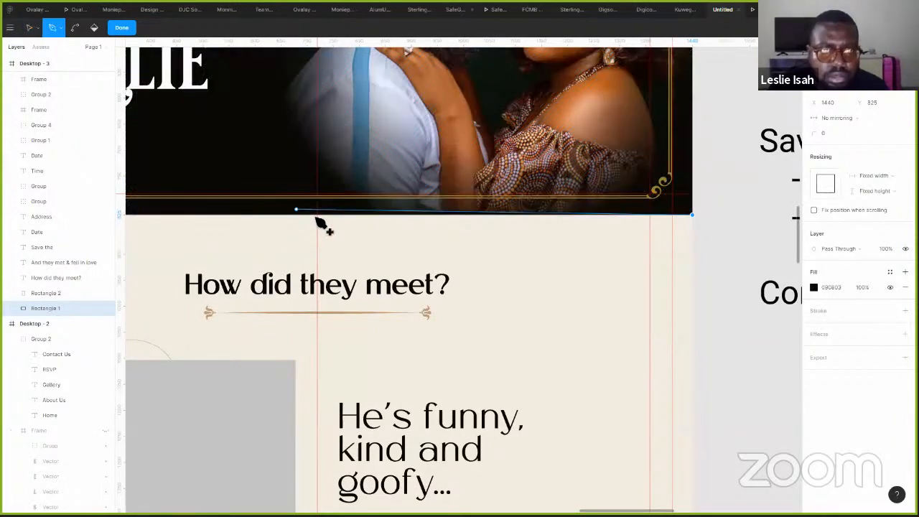
left_click(317, 215)
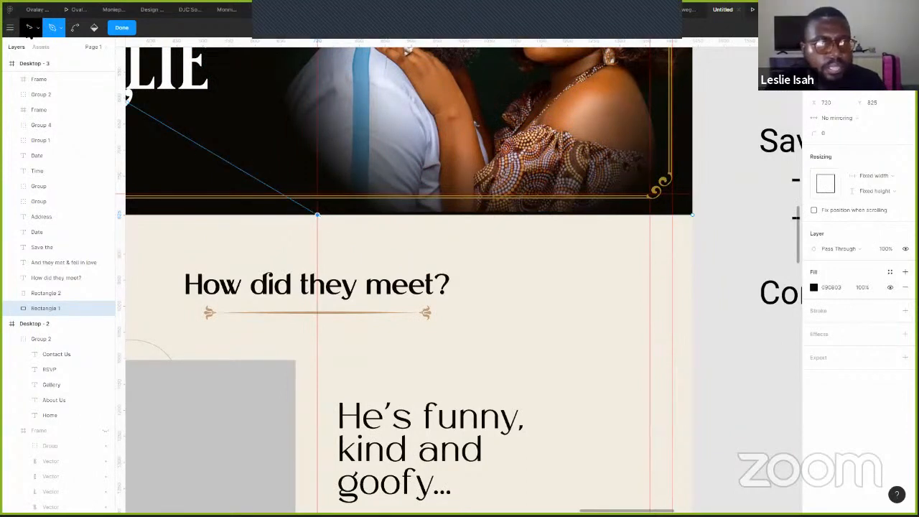
key("Escape")
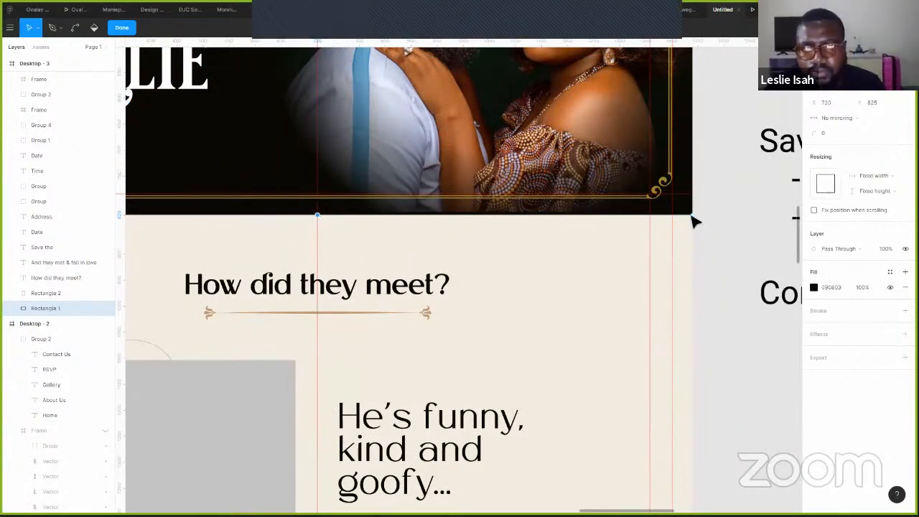
- Drag the bottom-right and bottom-left corners so the bottom edge forms a chevron point
left_click(691, 216)
left_click_drag(691, 216, 692, 218)
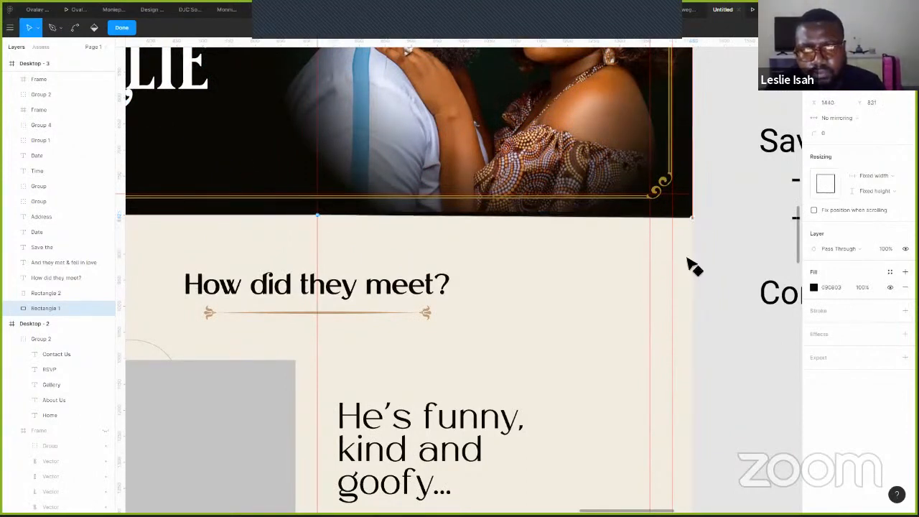
left_click_drag(687, 261, 691, 256)
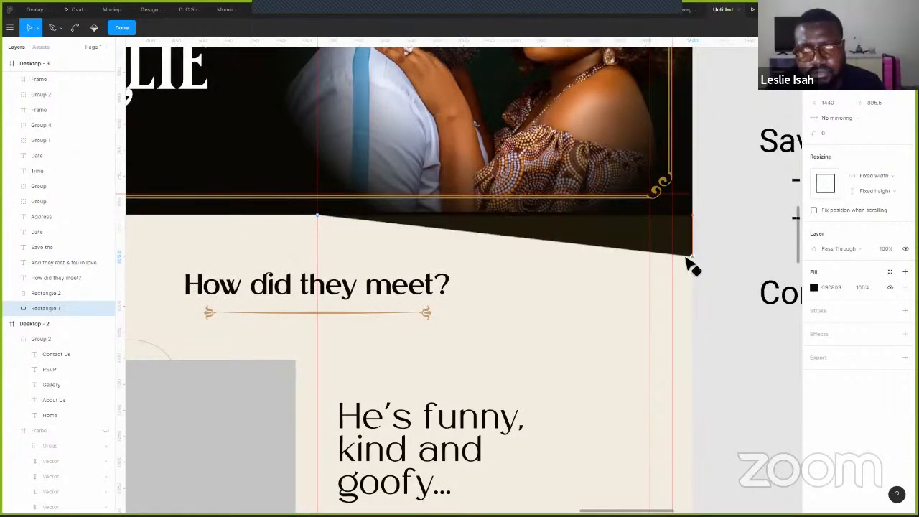
scroll(639, 290, "left", 5)
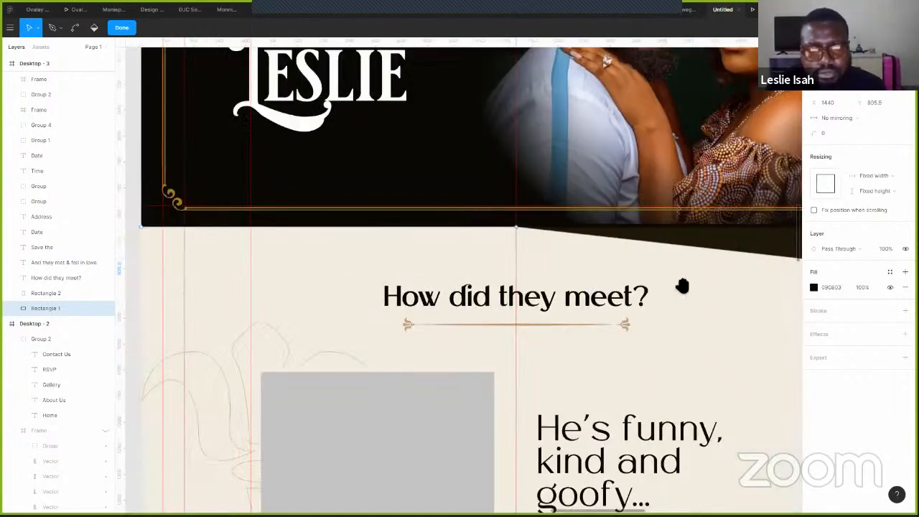
scroll(687, 290, "left", 1)
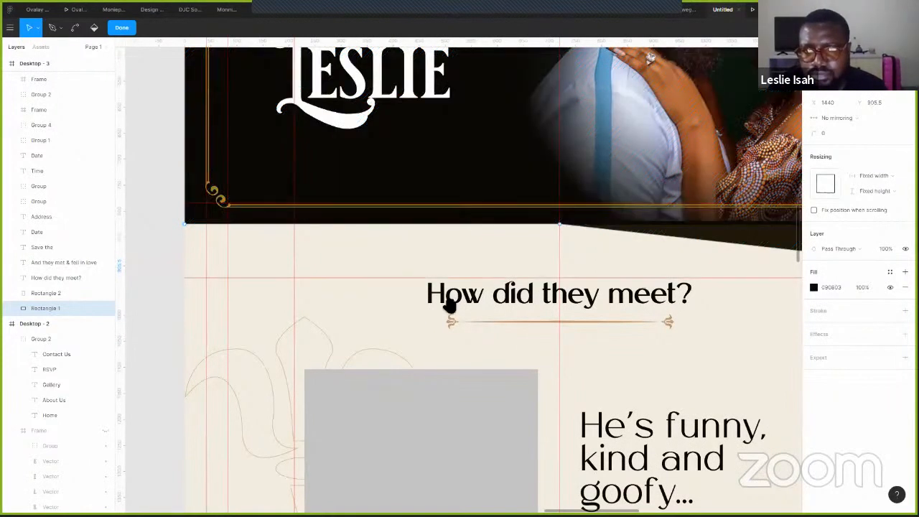
scroll(524, 299, "right", 5)
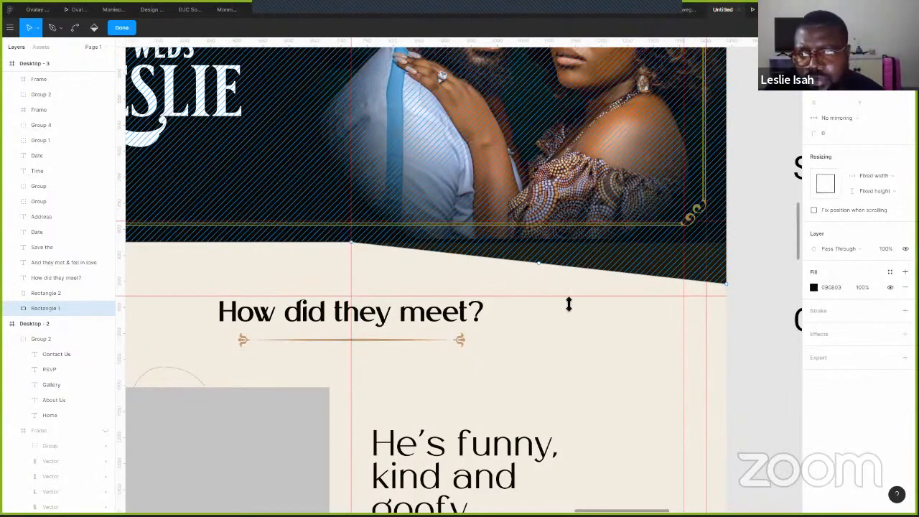
scroll(589, 323, "up", 2)
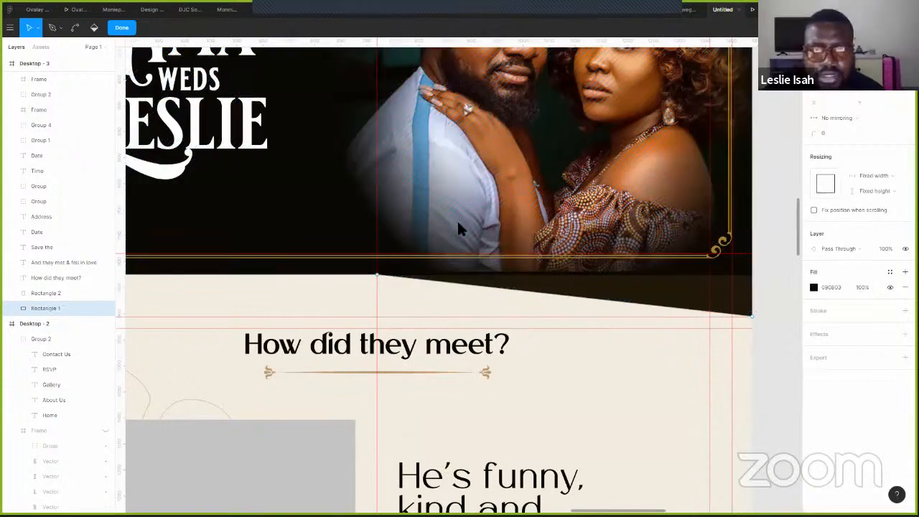
scroll(351, 299, "left", 5)
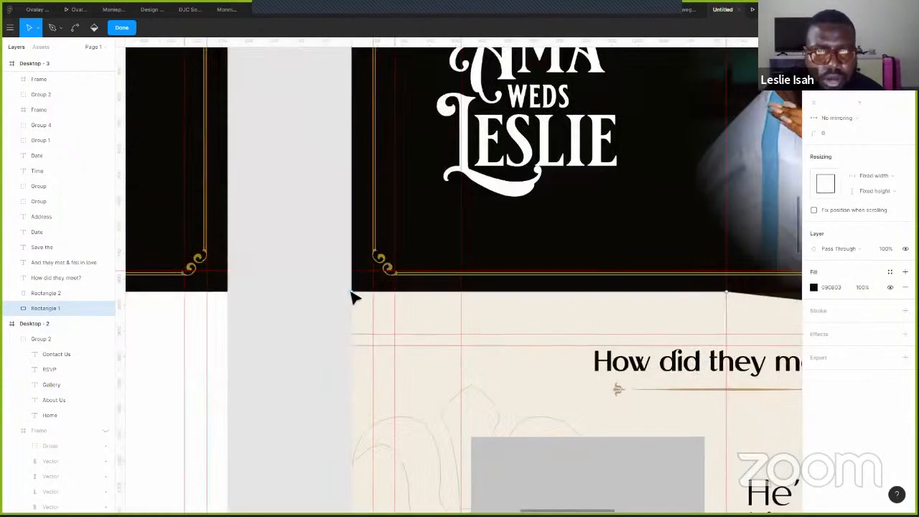
left_click_drag(355, 335, 354, 335)
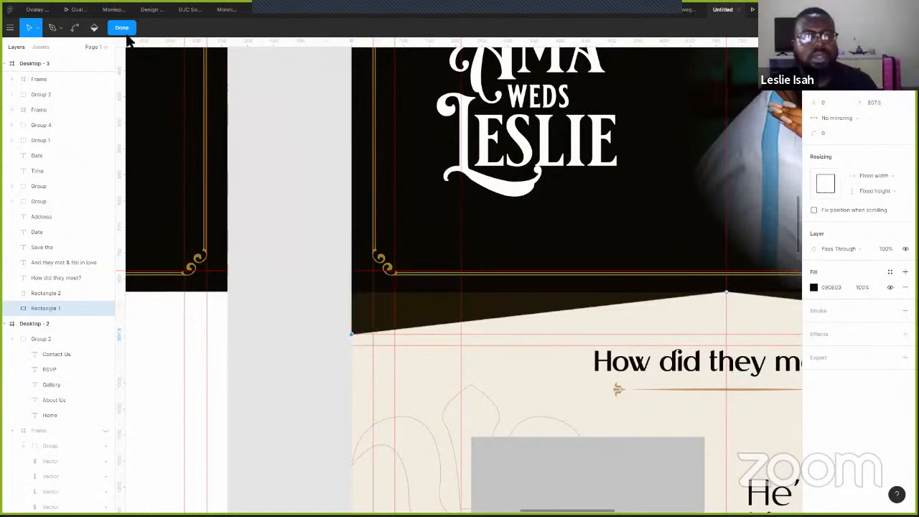
key("Escape")
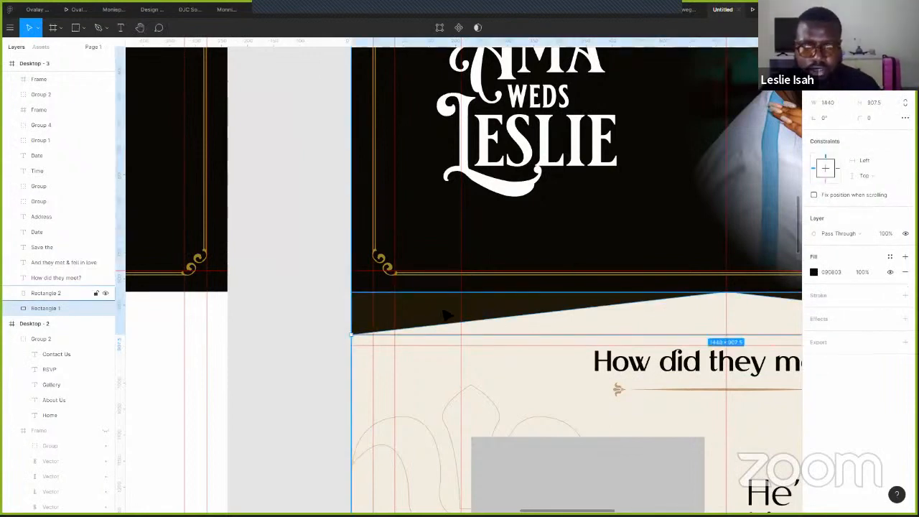
- Send the faded Rectangle 2 behind Rectangle 1
left_click(642, 323)
key("ctrl+bracketleft")
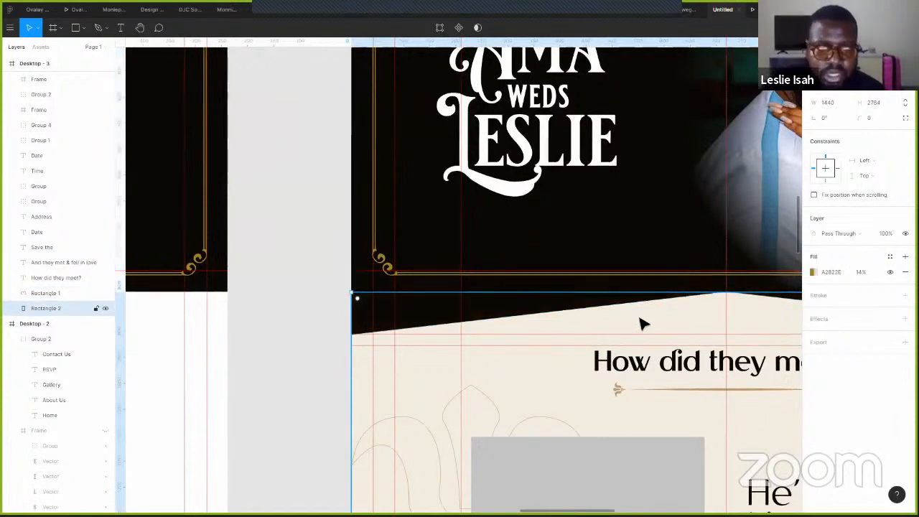
left_click(300, 239)
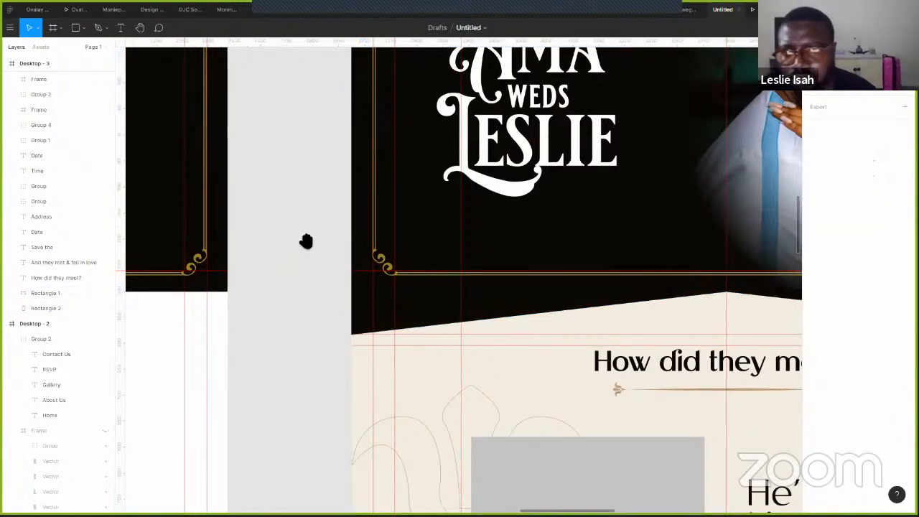
- Shorten Ellipse 1's oval mask over the couple photo to 882×823 so it clears the chevron
scroll(512, 249, "right", 6)
scroll(512, 249, "up", 1)
left_click(511, 253, "ctrl")
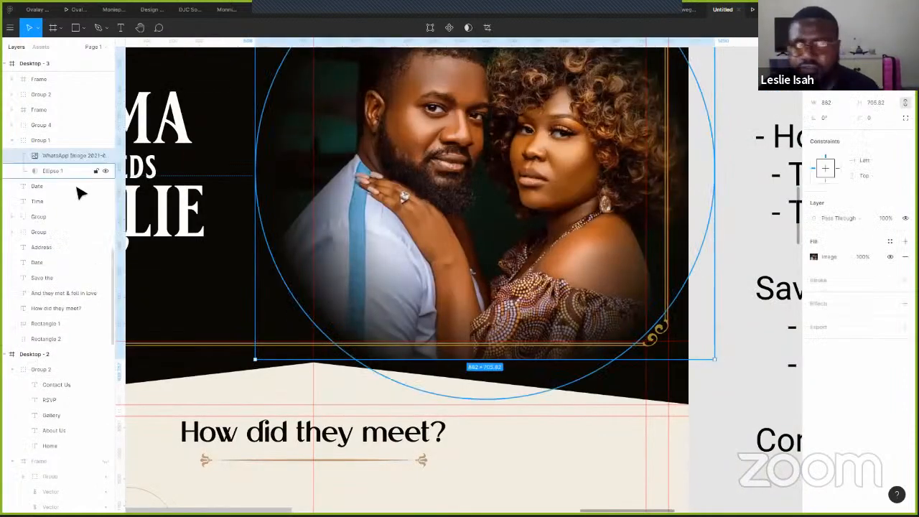
left_click(53, 171)
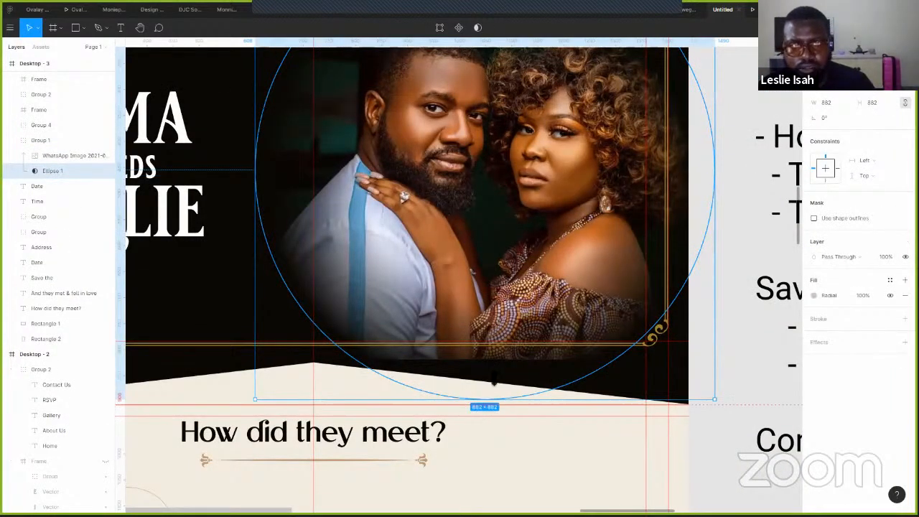
key("ctrl+z")
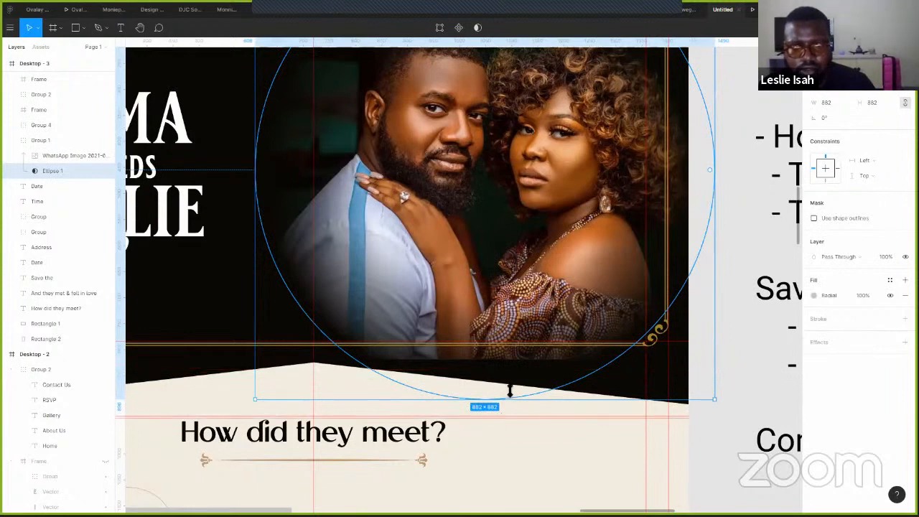
left_click_drag(511, 386, 529, 373)
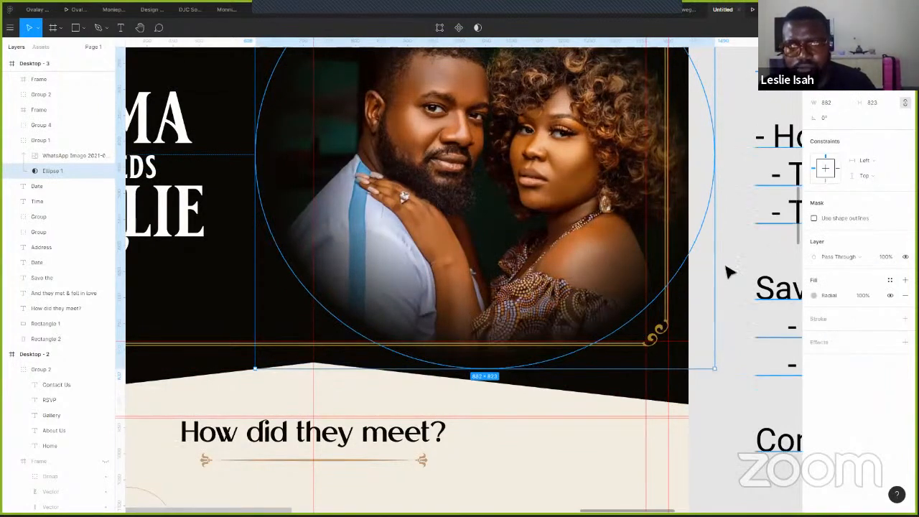
left_click(704, 285)
- Preview the Ama weds Leslie page in presentation view
scroll(700, 273, "down", 5)
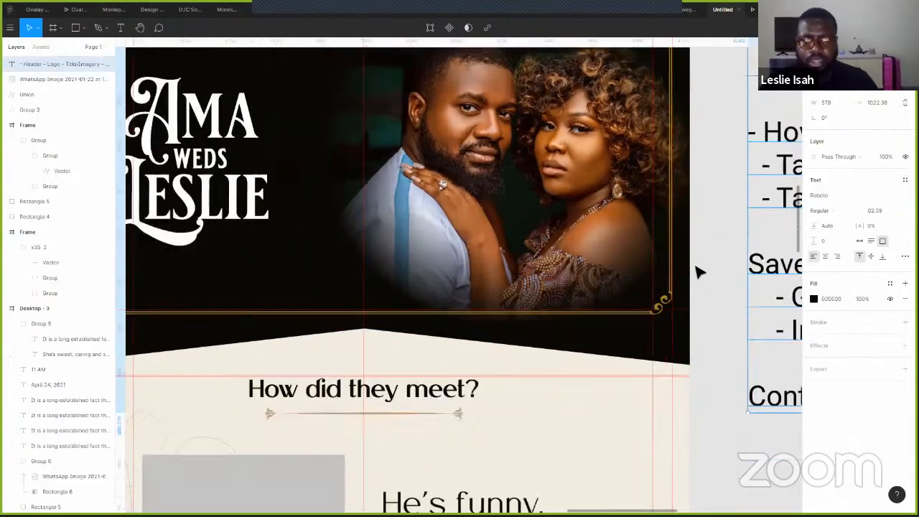
scroll(700, 271, "down", 2)
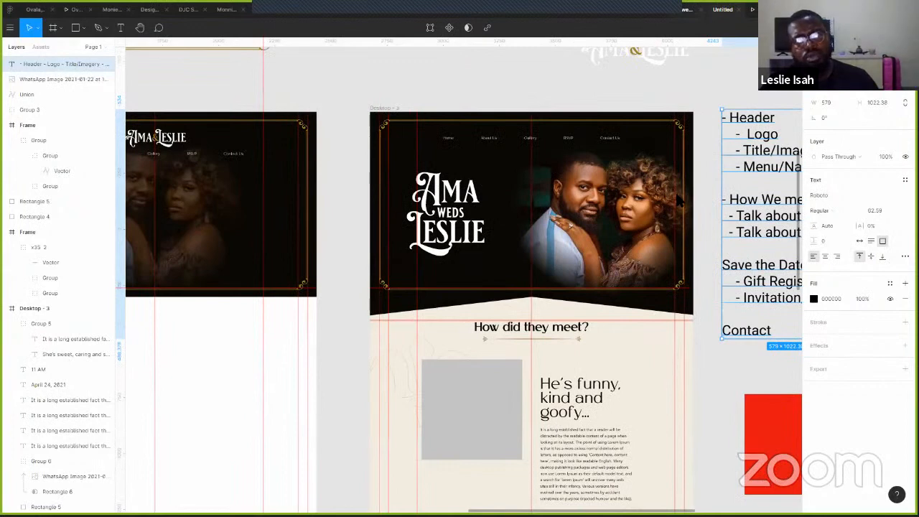
key("ctrl+alt+Return")
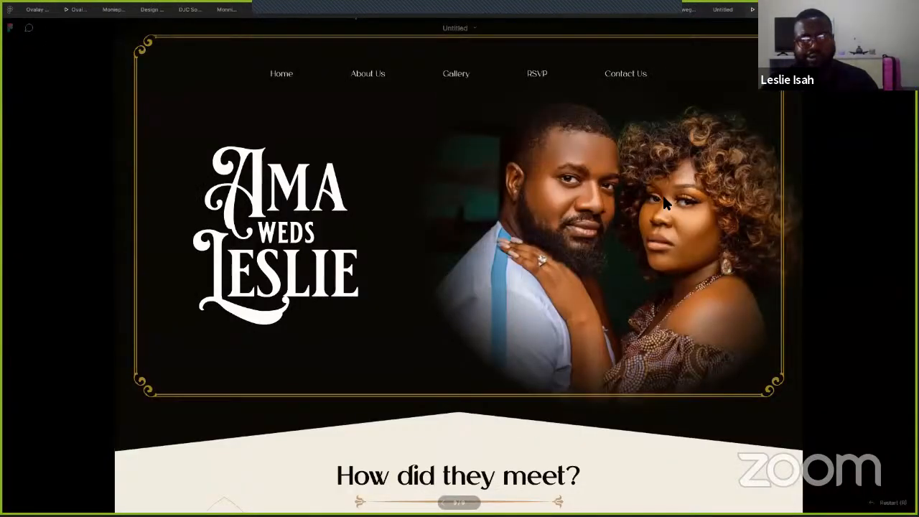
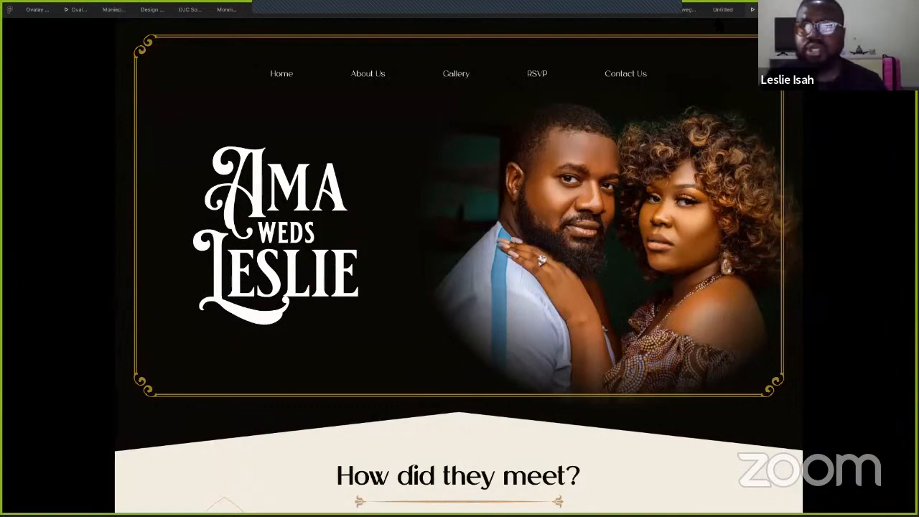
- Return to the design file and undo the header background's slanted bottom so it is flat again
key("ctrl+shift+Tab")
left_click(669, 166)
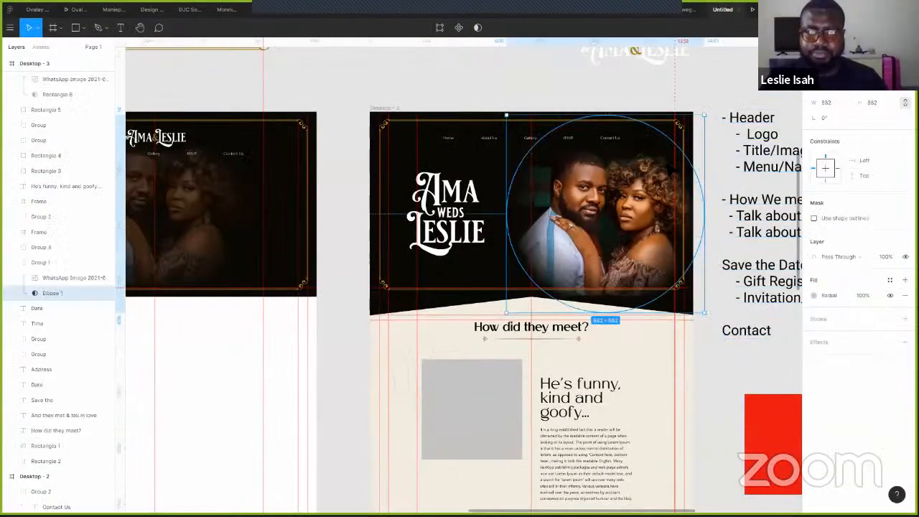
key("ctrl+z")
key("ctrl+z")
key("ctrl+z")
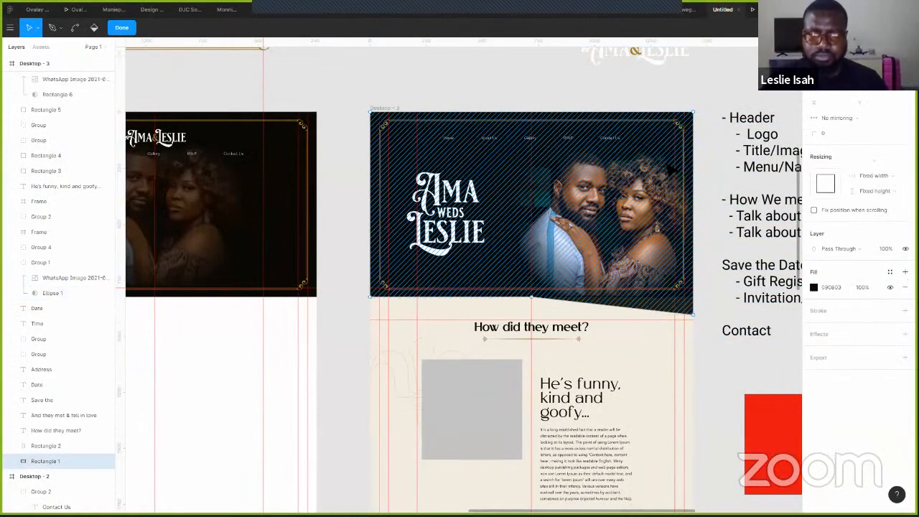
key("ctrl+z")
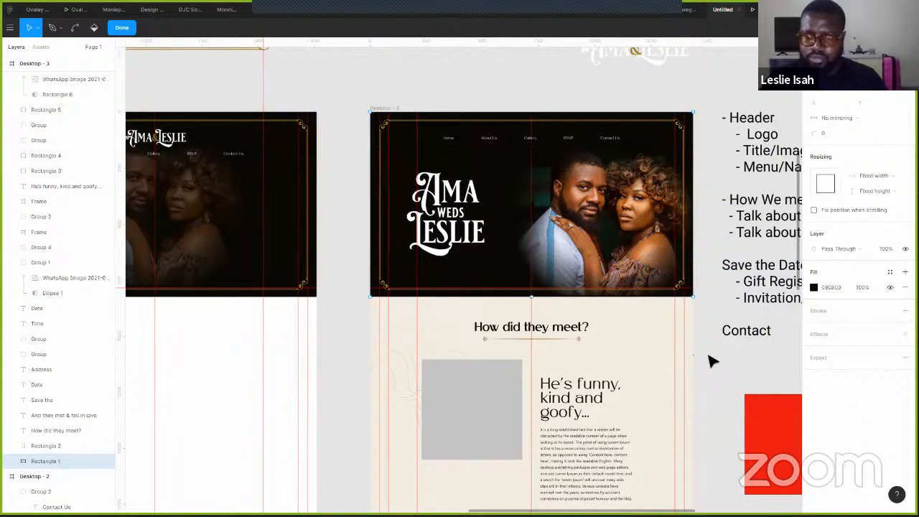
left_click(712, 373)
- Draw two 178×50 button rectangles side by side below the Save the Date address
scroll(755, 360, "down", 8)
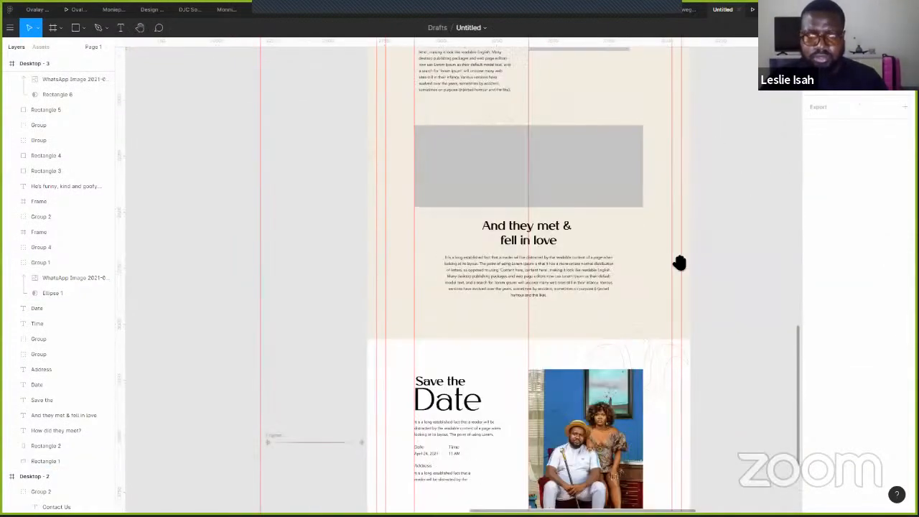
scroll(691, 265, "down", 3)
scroll(639, 247, "up", 1)
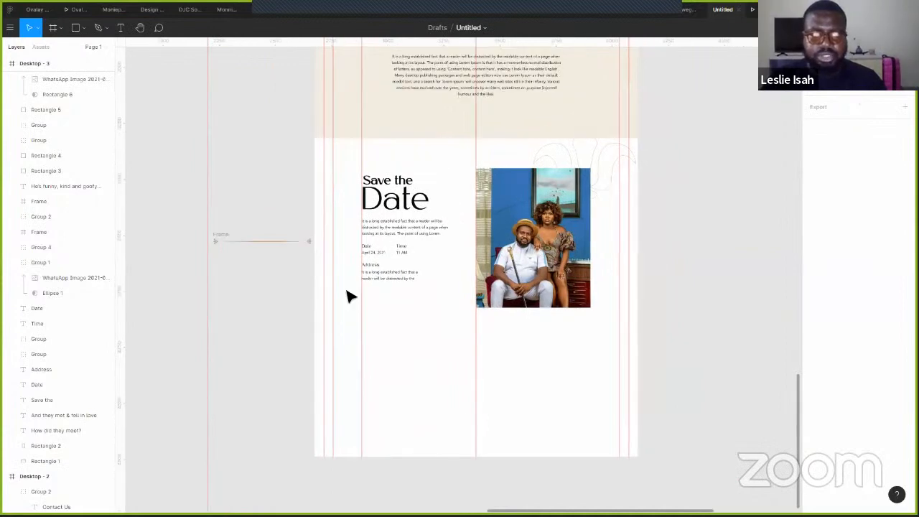
scroll(402, 301, "up", 2)
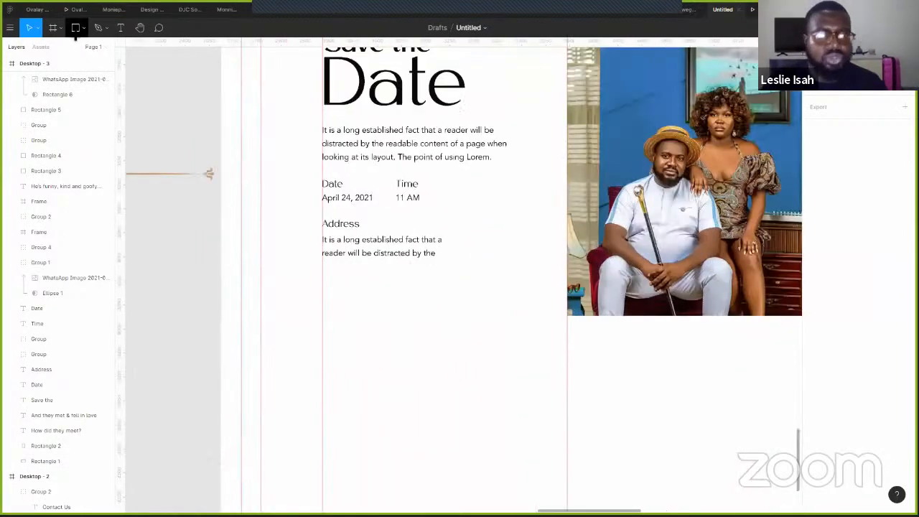
key("r")
left_click_drag(322, 275, 349, 300)
left_click_drag(414, 302, 459, 297)
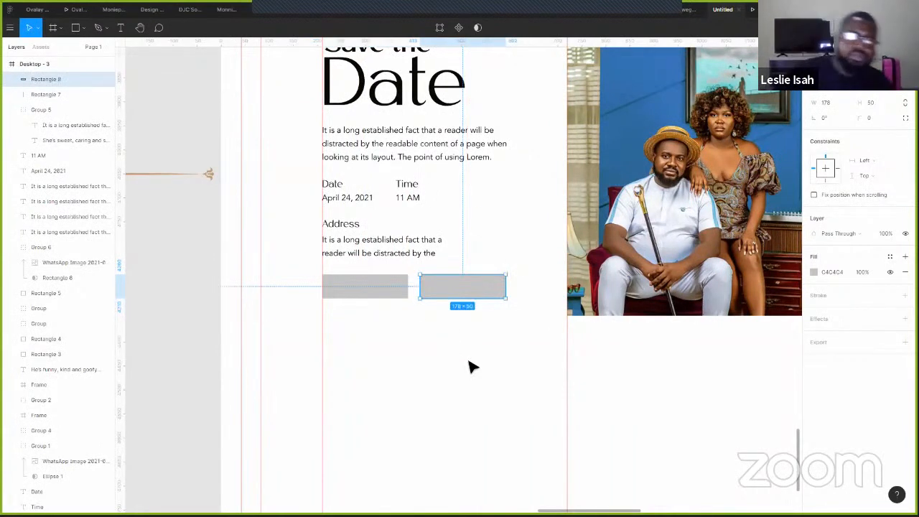
left_click(471, 367)
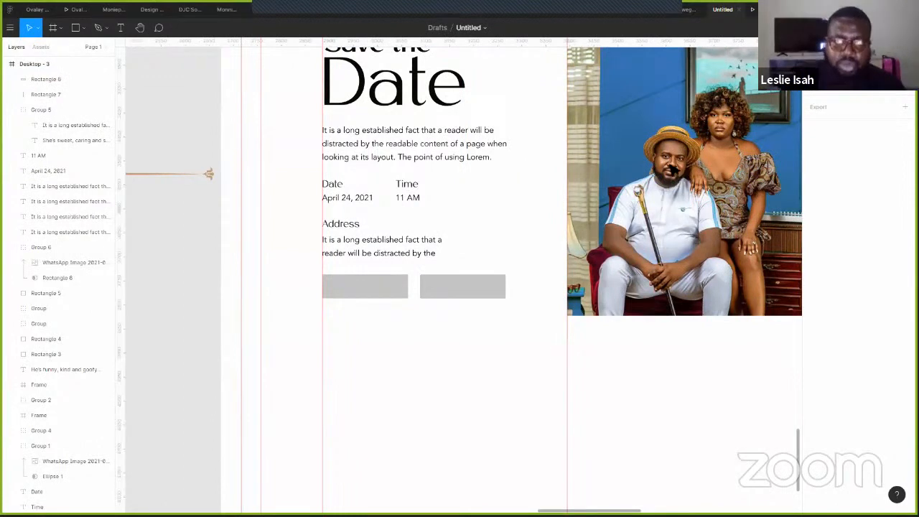
- Fill the left rectangle with gold A2822E and nudge both buttons down
left_click(390, 291)
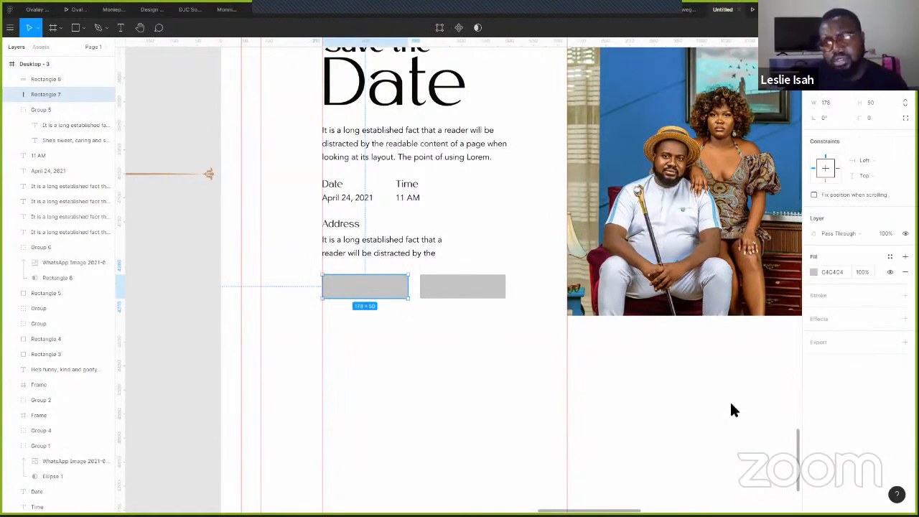
left_click(712, 470)
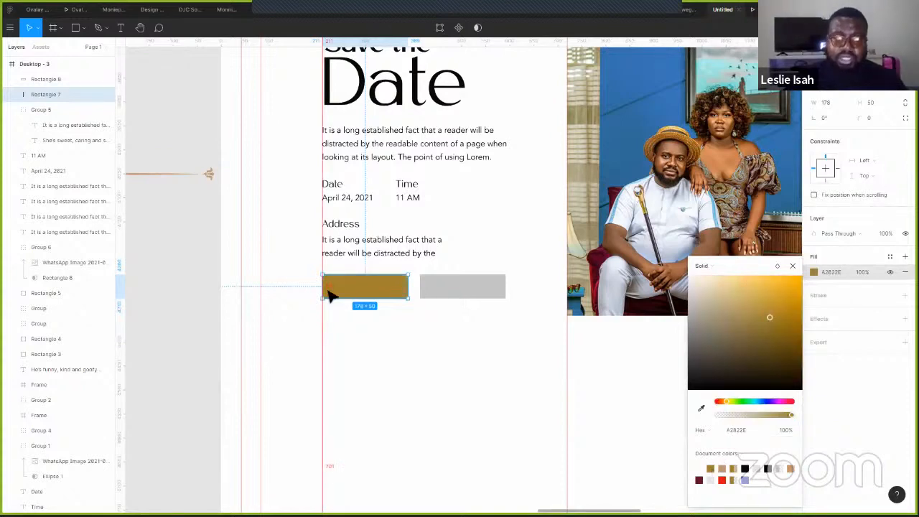
left_click(444, 297, "shift")
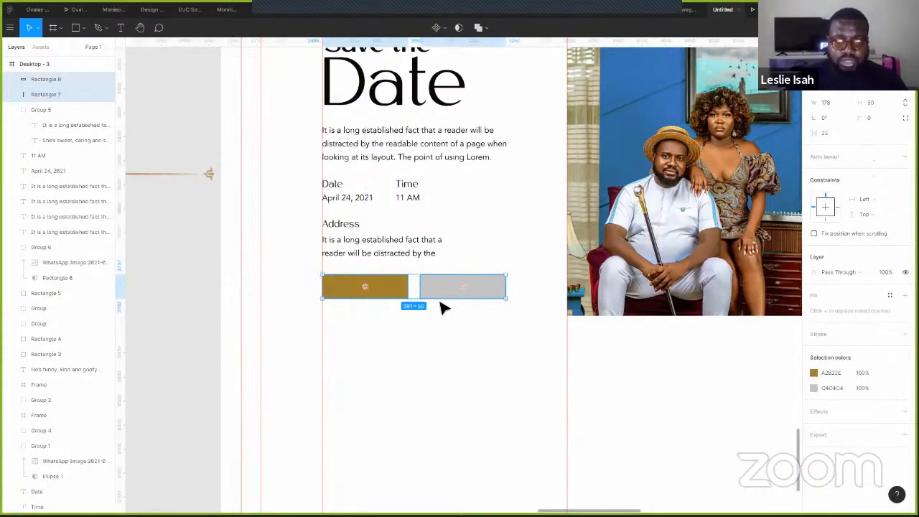
key("shift+Down")
key("shift+Down")
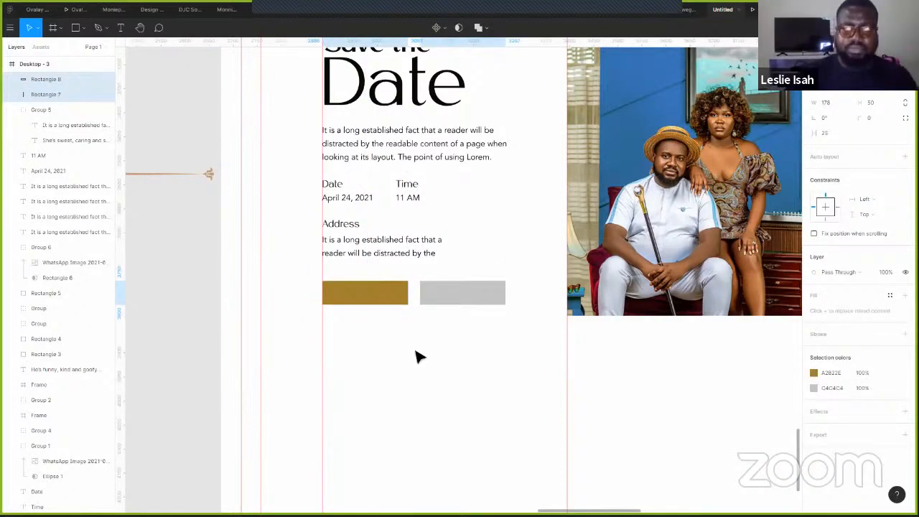
key("Escape")
- Hide the right rectangle's fill and give it a gold A2822E outline
key("Tab")
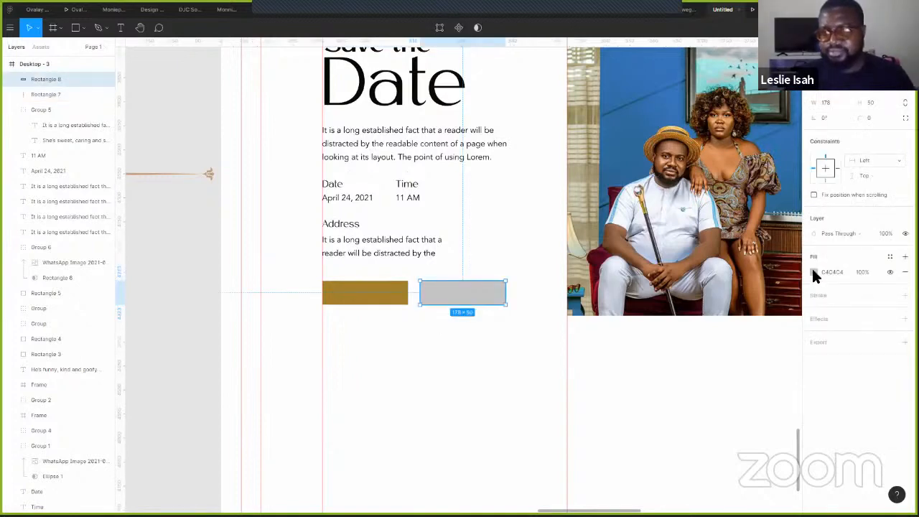
left_click(813, 272)
left_click(905, 295)
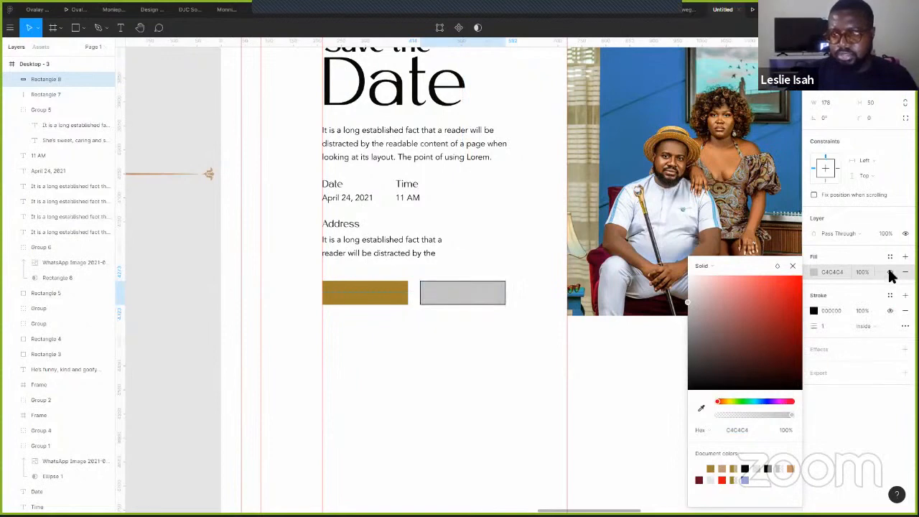
left_click(824, 338)
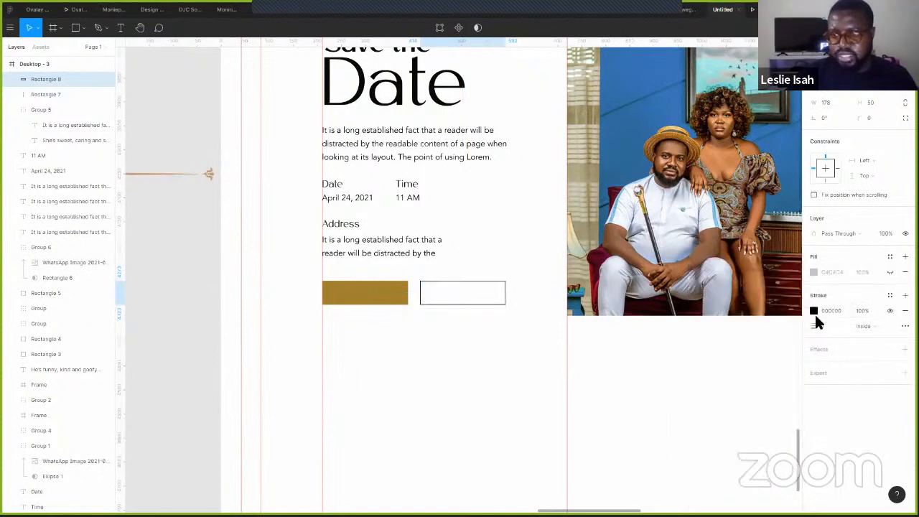
left_click(710, 468)
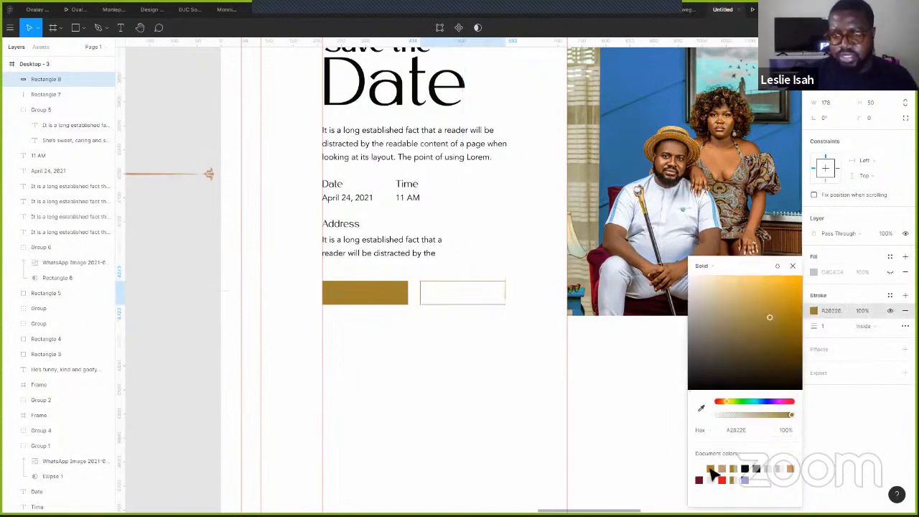
left_click(463, 385)
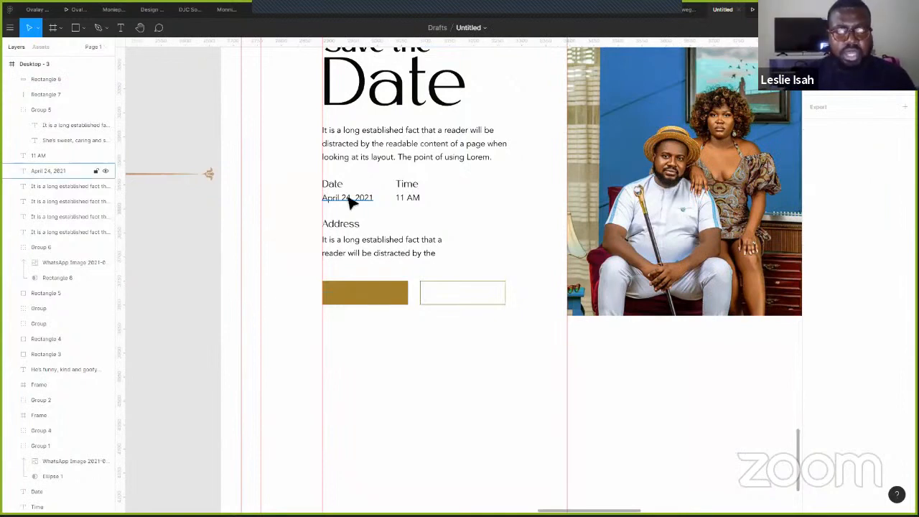
- Duplicate the April 24, 2021 text onto the gold button and retype it as RSVP
left_click_drag(357, 201, 374, 337)
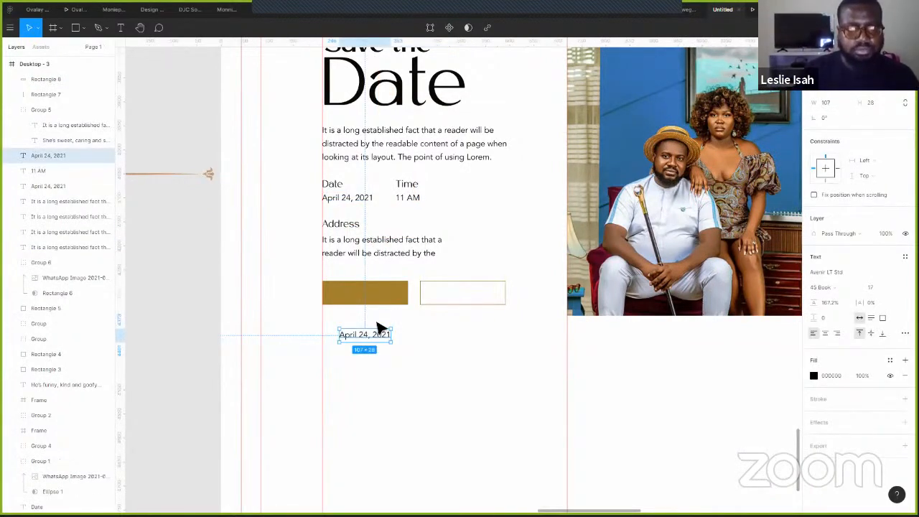
key("ctrl+shift+bracketright")
left_click_drag(363, 336, 364, 295)
double_click(364, 295)
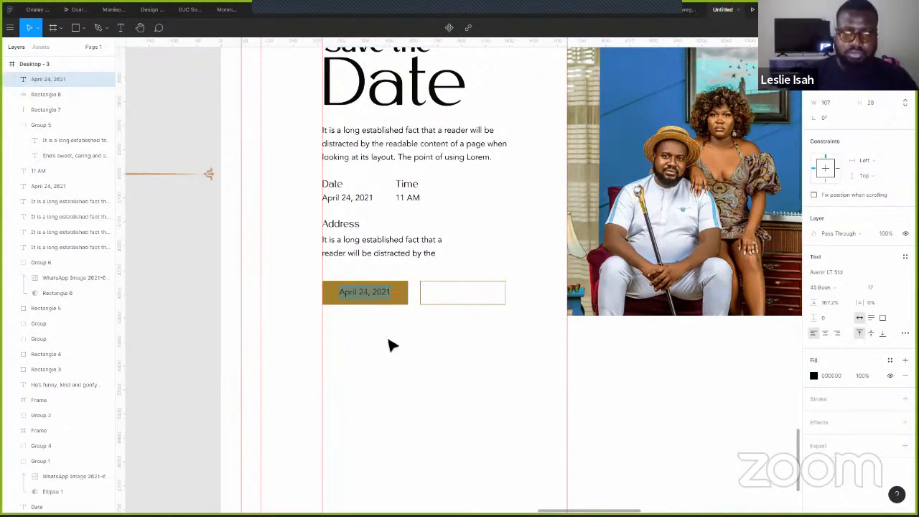
type("RSVP")
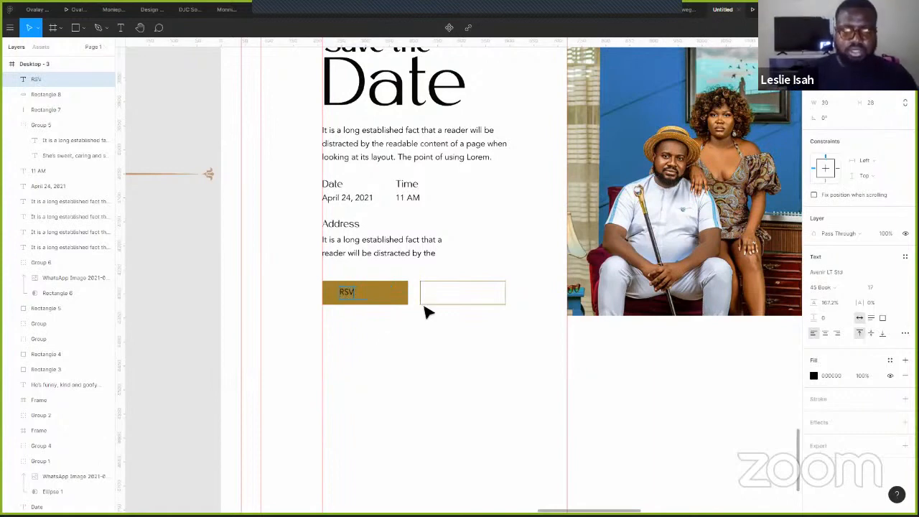
key("Escape")
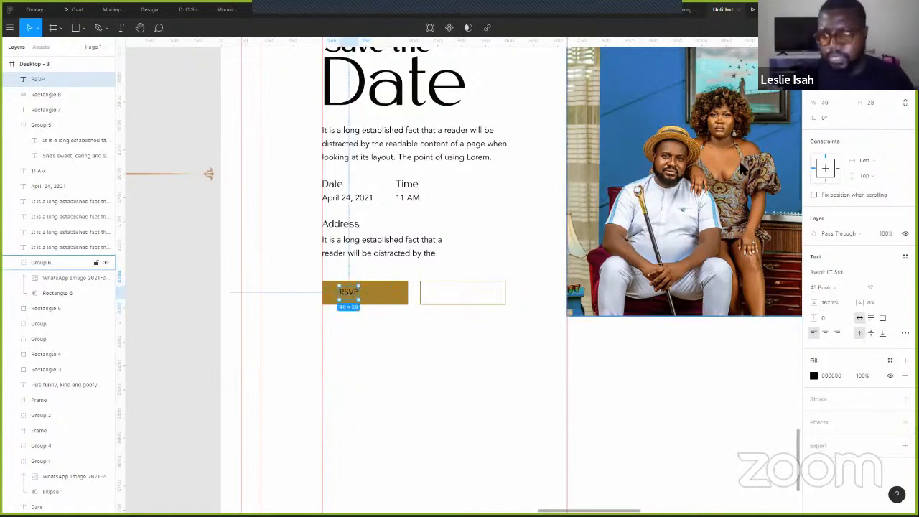
- Set the RSVP label to 65 Medium weight and move it toward the button centre
left_click(831, 287)
left_click(833, 322)
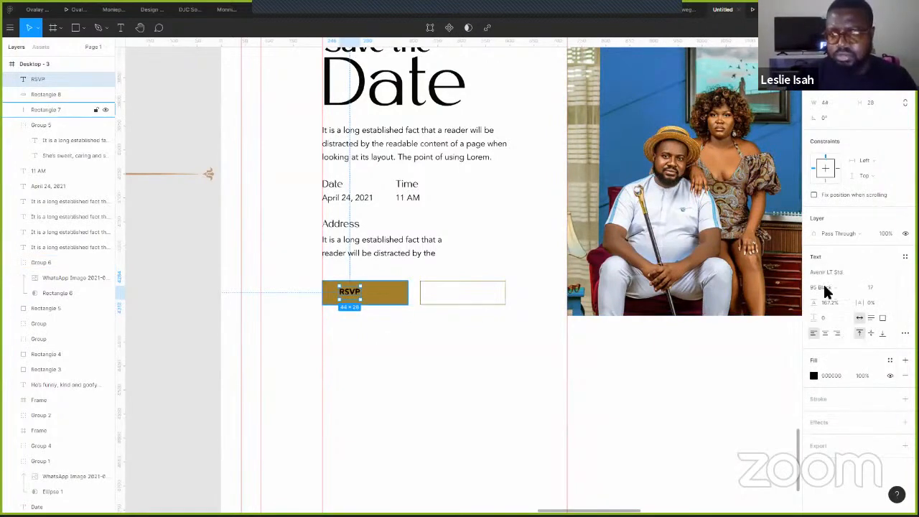
left_click(833, 287)
left_click(836, 275)
left_click_drag(351, 293, 366, 292)
- Centre RSVP on the gold button and make it white
left_click(388, 294, "shift")
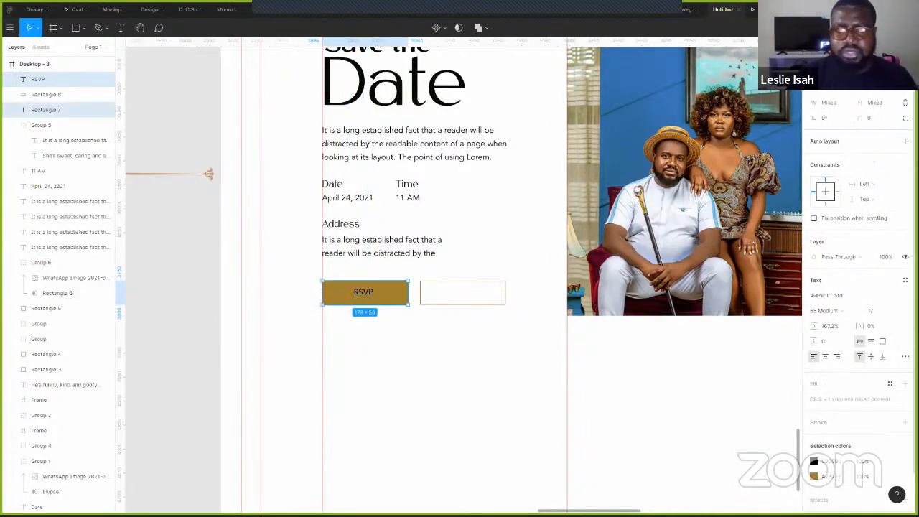
key("alt+h")
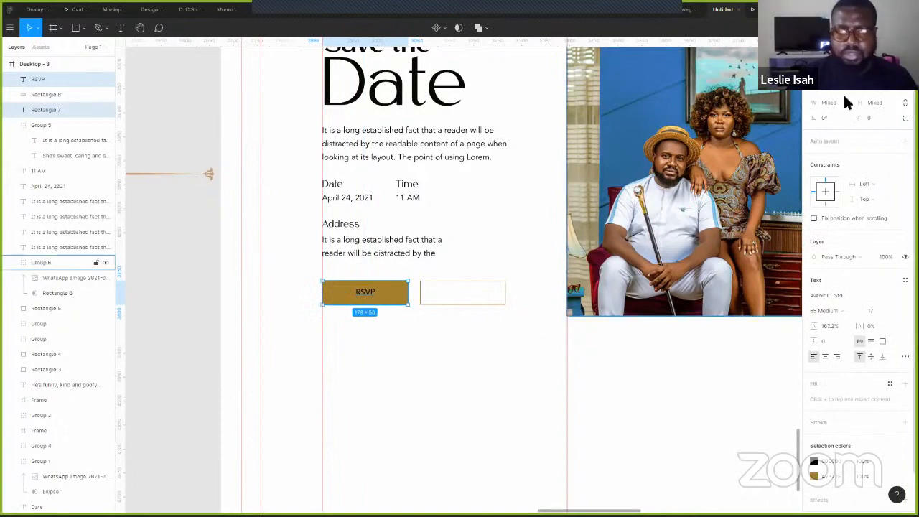
key("Escape")
left_click(364, 293)
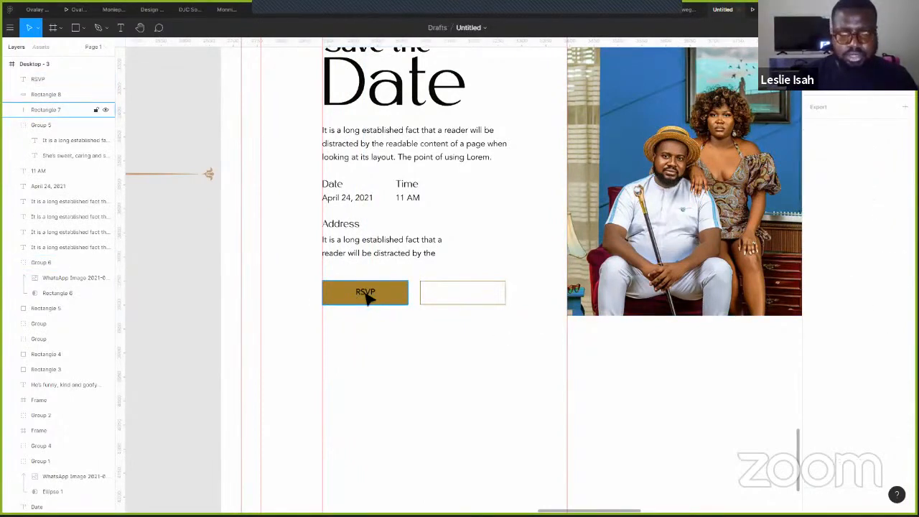
key("Down")
key("Down")
key("Down")
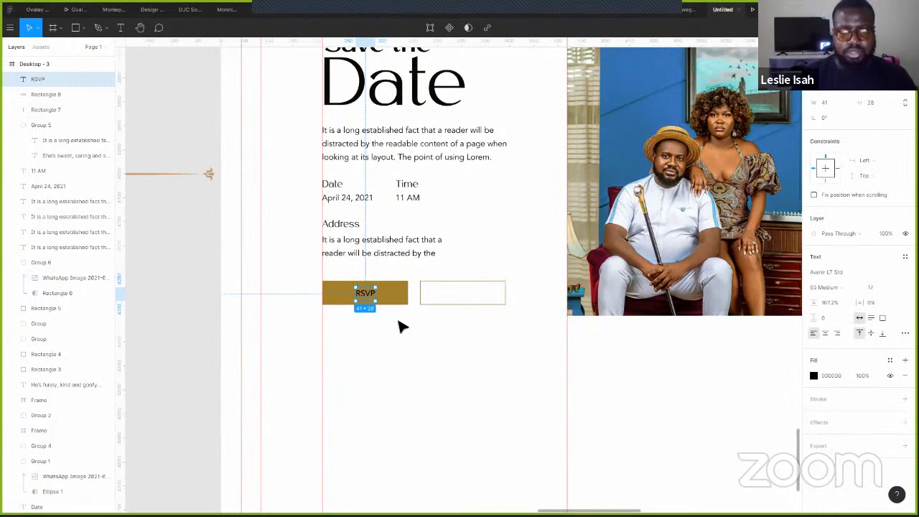
key("i")
left_click(389, 309)
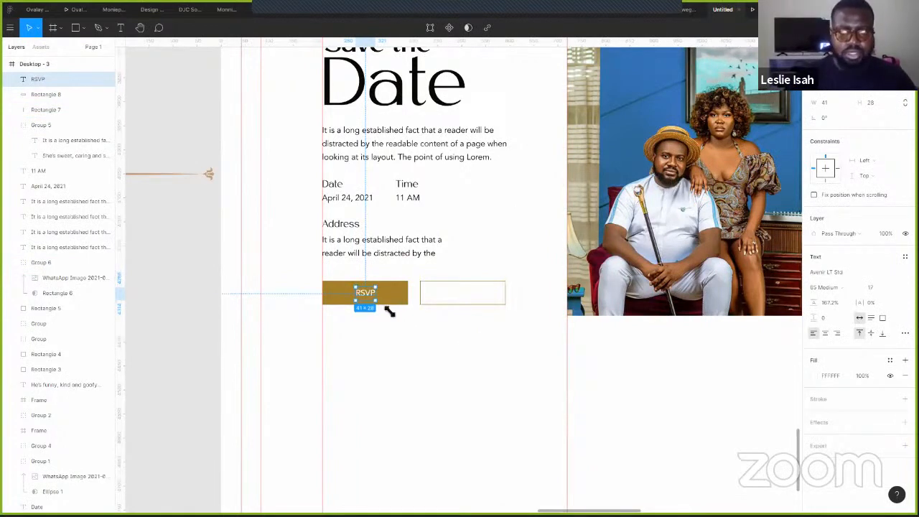
- Copy the RSVP label into the outlined button and colour it gold
left_click_drag(451, 298, 463, 300)
key("shift+Right")
key("shift+Right")
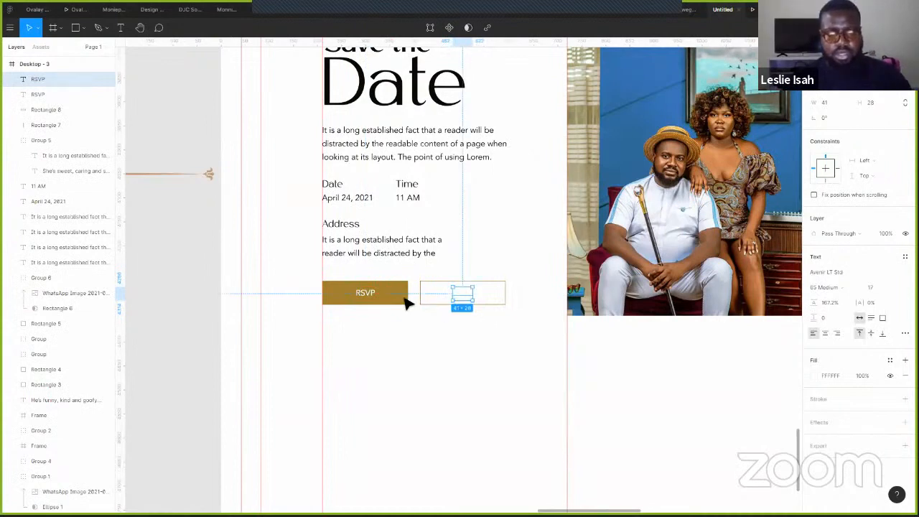
key("i")
left_click(397, 296)
double_click(466, 297)
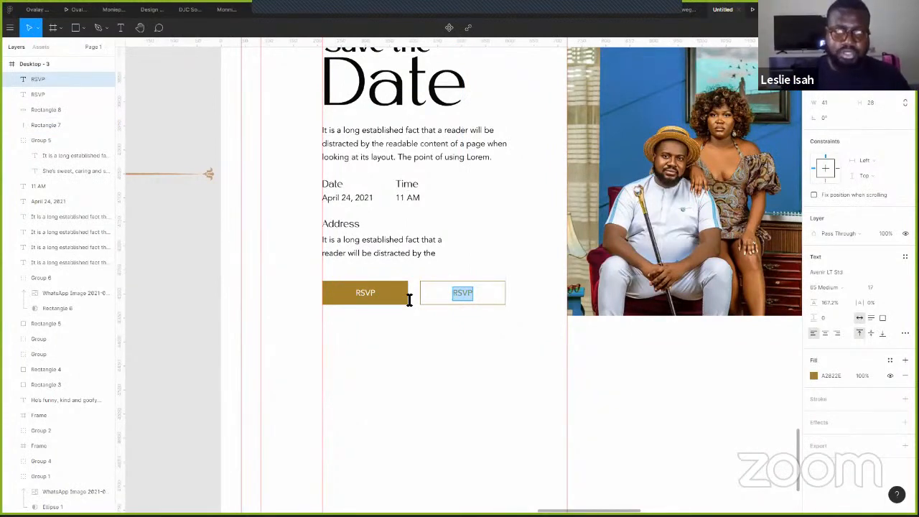
- Rename the gold button's label to 'Gift Registery' and centre it on the button
double_click(374, 296)
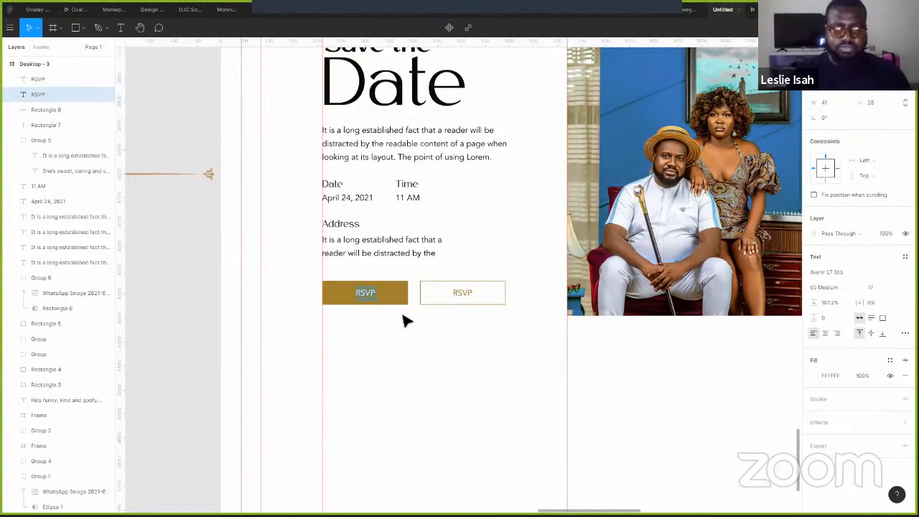
type("Gift Registery")
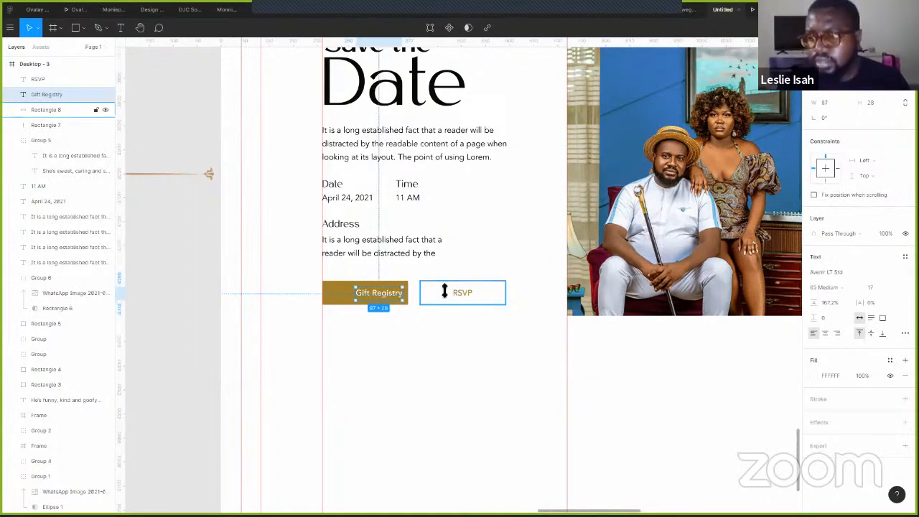
type("y")
key("Escape")
left_click_drag(381, 297, 369, 298)
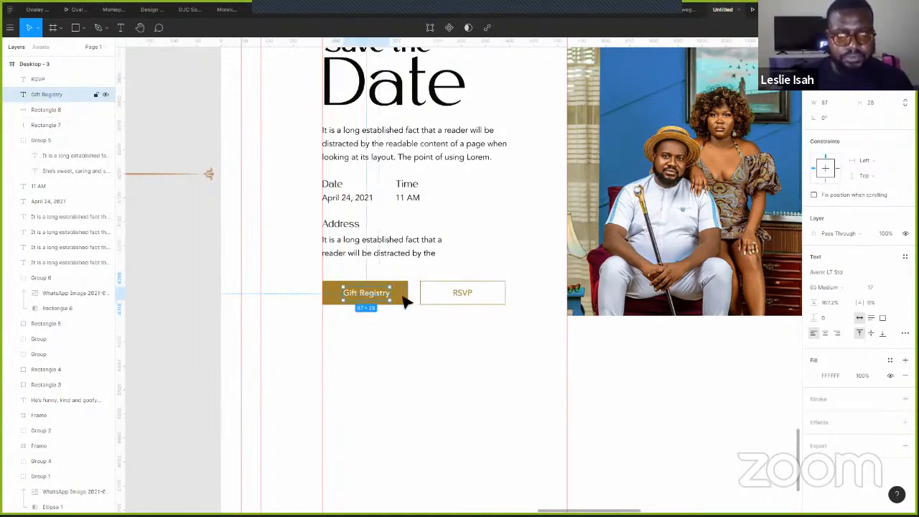
left_click(406, 302, "shift")
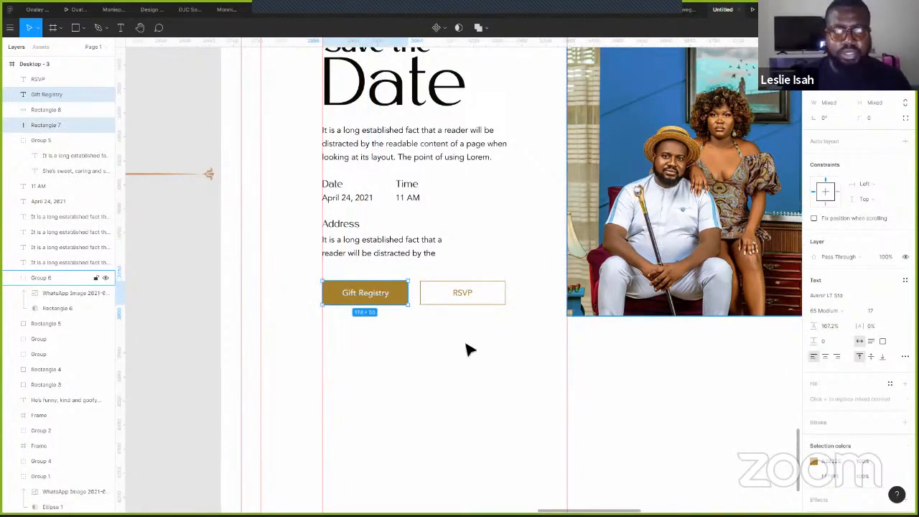
left_click(489, 316)
- Pan across the page and zoom in on the Ama weds Leslie header of Desktop - 3
scroll(501, 298, "down", 3)
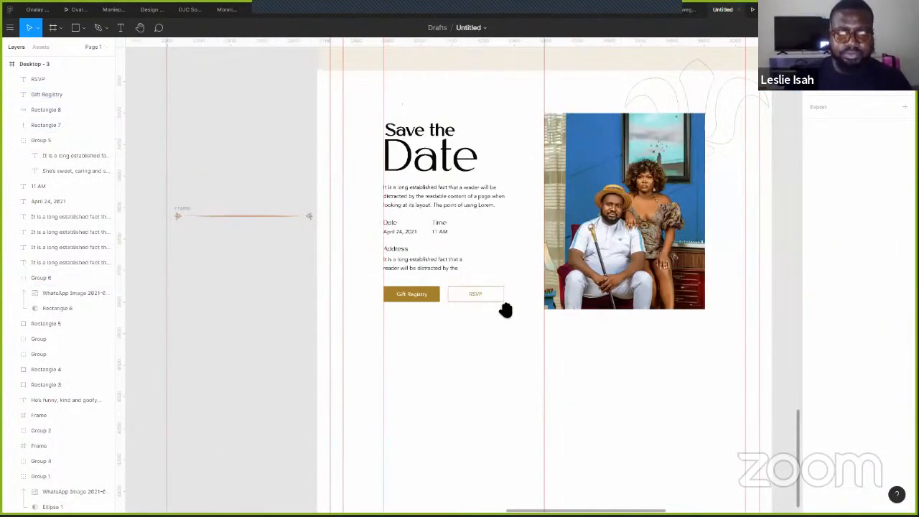
scroll(601, 340, "down", 2)
scroll(572, 316, "down", 2)
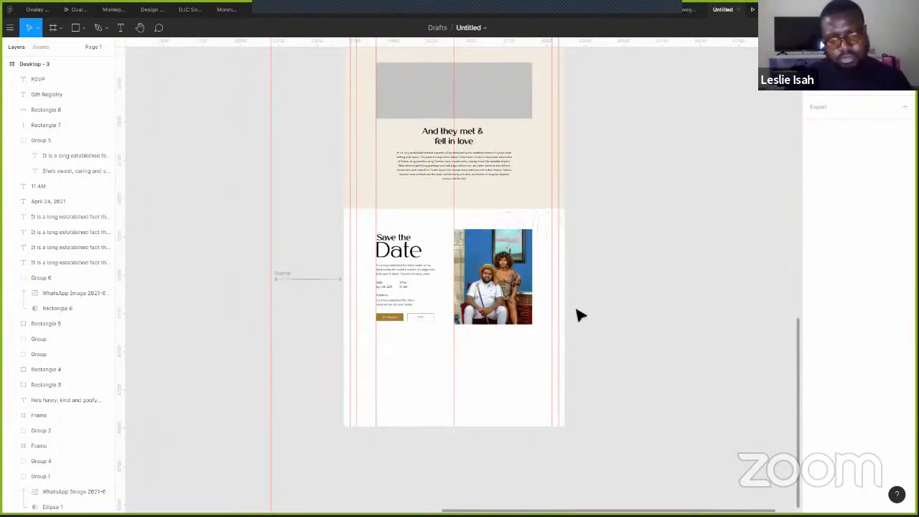
scroll(567, 447, "up", 5)
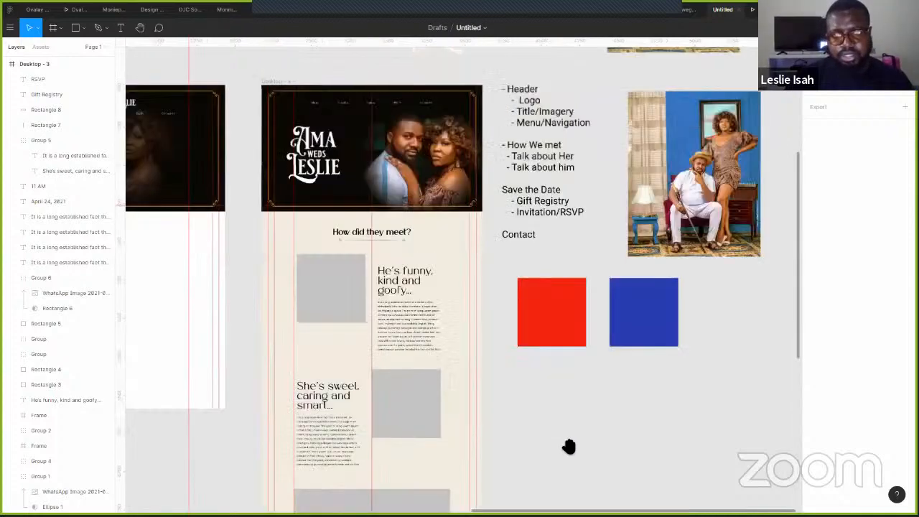
scroll(568, 445, "up", 2)
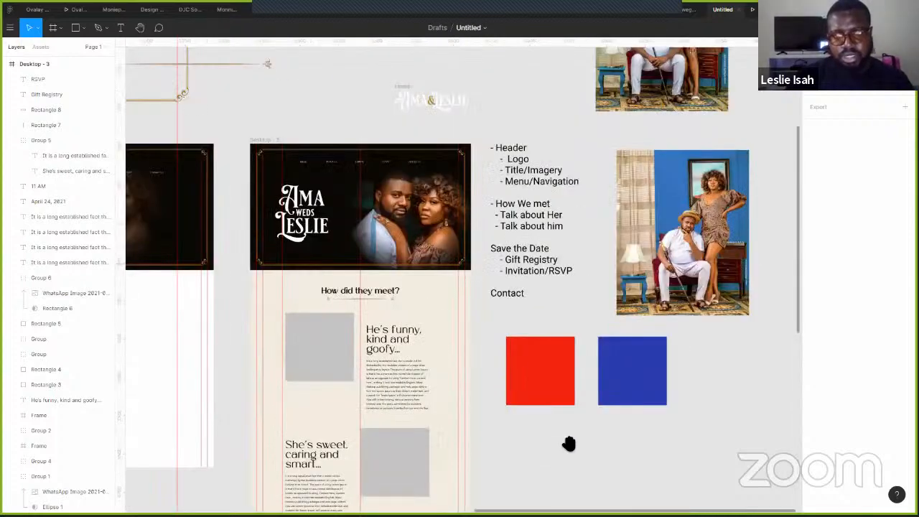
scroll(577, 272, "down", 5)
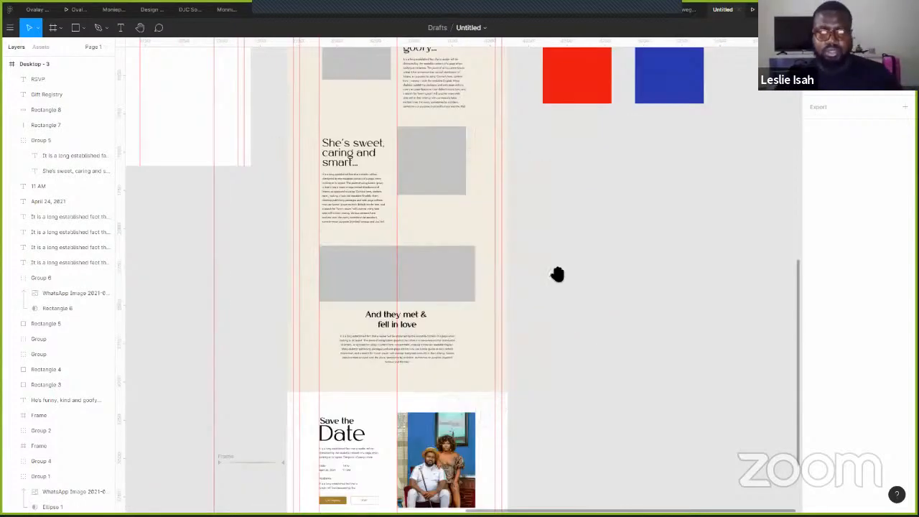
scroll(545, 267, "down", 3)
scroll(516, 128, "down", 5)
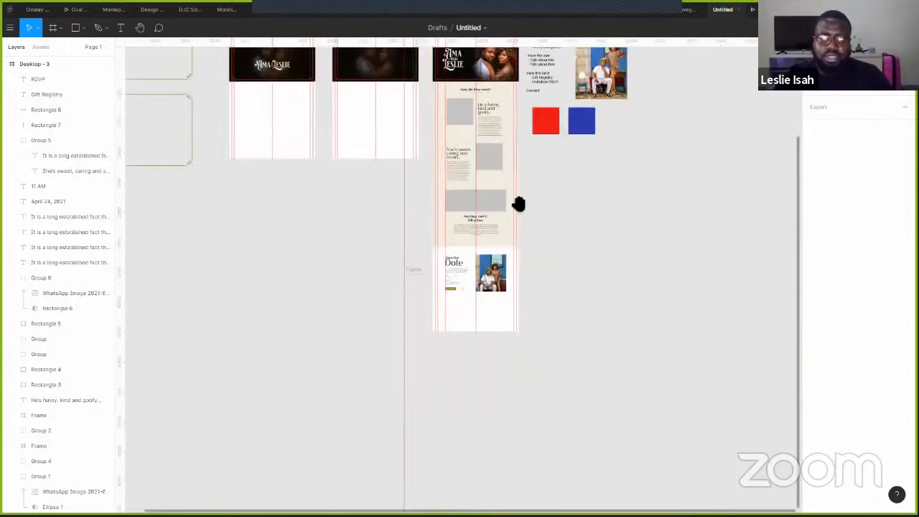
scroll(519, 204, "up", 3)
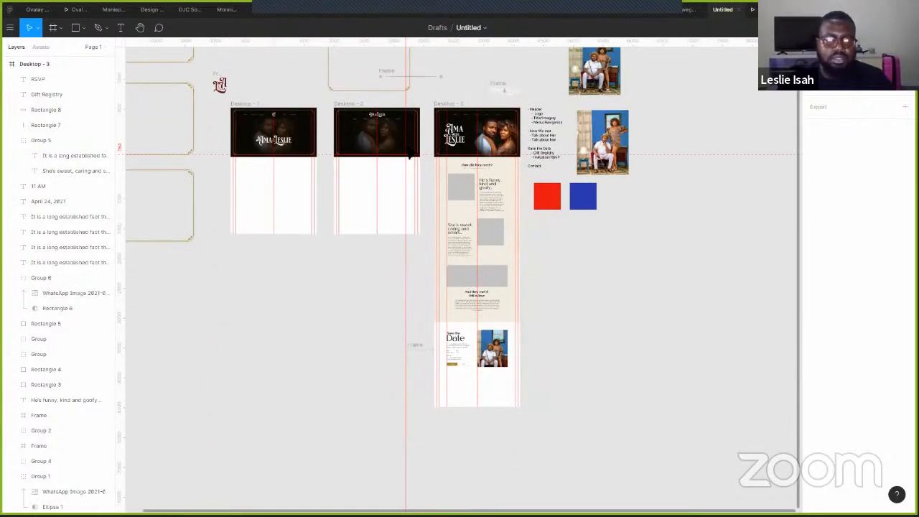
left_click(480, 135)
scroll(450, 159, "up", 5)
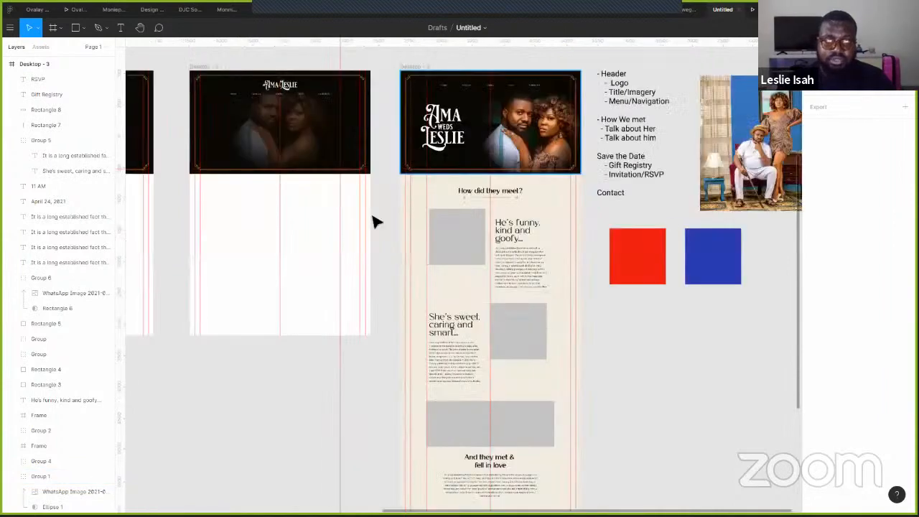
scroll(402, 191, "up", 4)
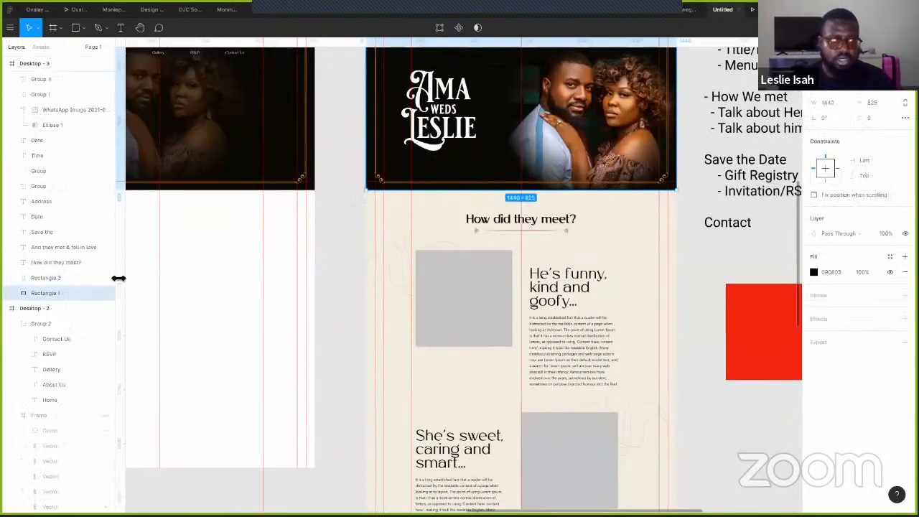
- Duplicate the header's dark background into a 1440×552 black band below the buttons
key("ctrl+d")
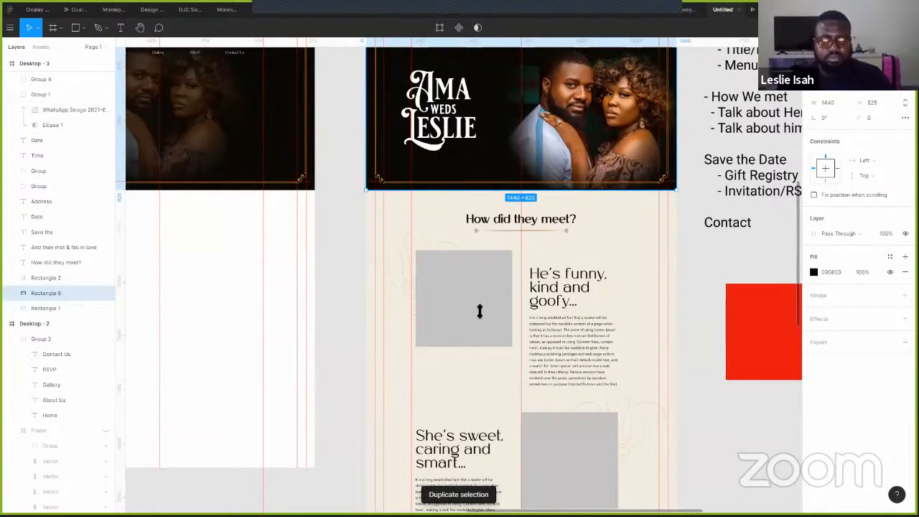
left_click_drag(521, 191, 520, 511)
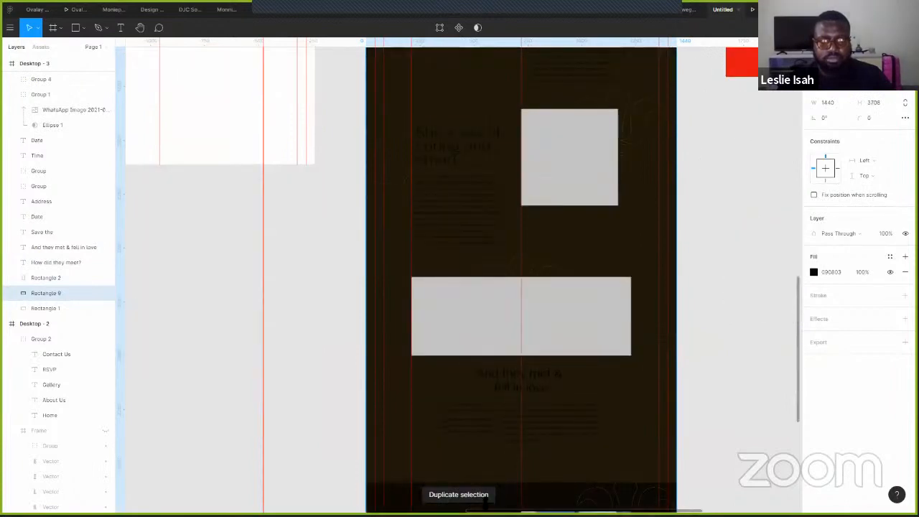
left_click_drag(488, 480, 522, 414)
scroll(525, 419, "down", 3)
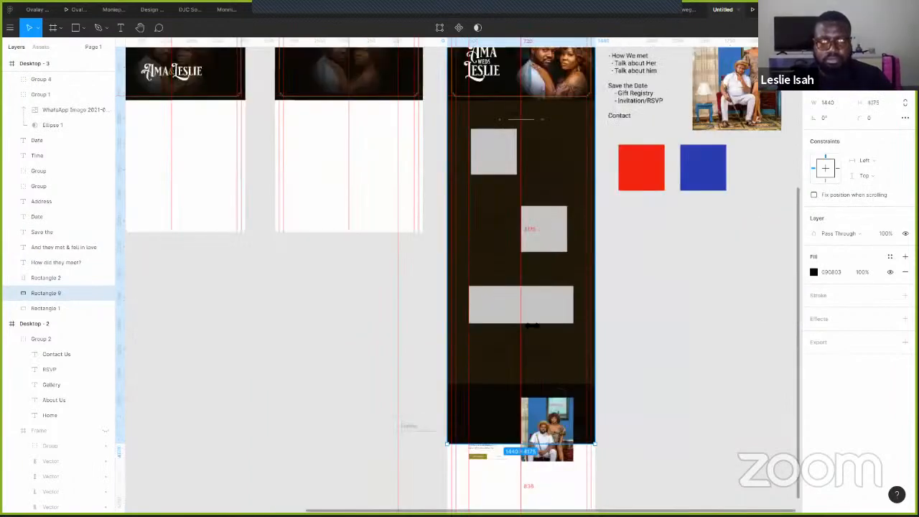
scroll(522, 388, "down", 3)
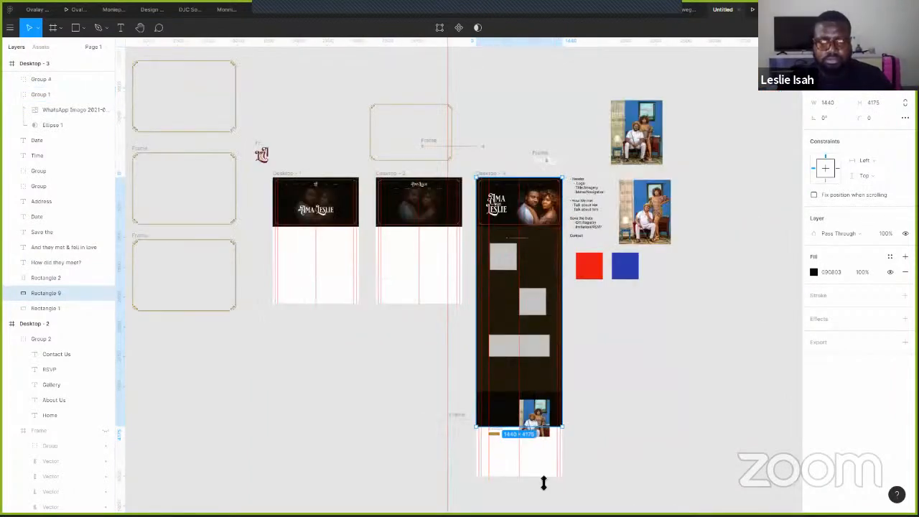
key("ctrl+z")
scroll(535, 431, "up", 5)
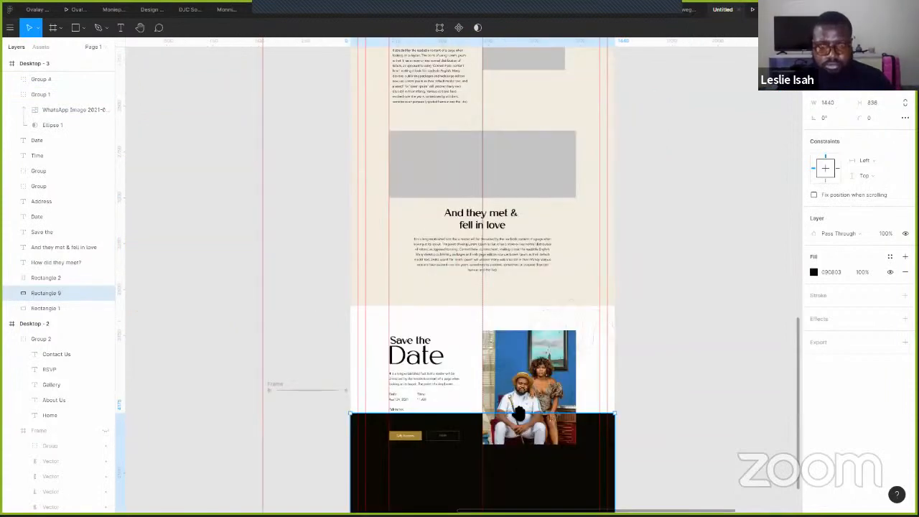
scroll(529, 297, "down", 2)
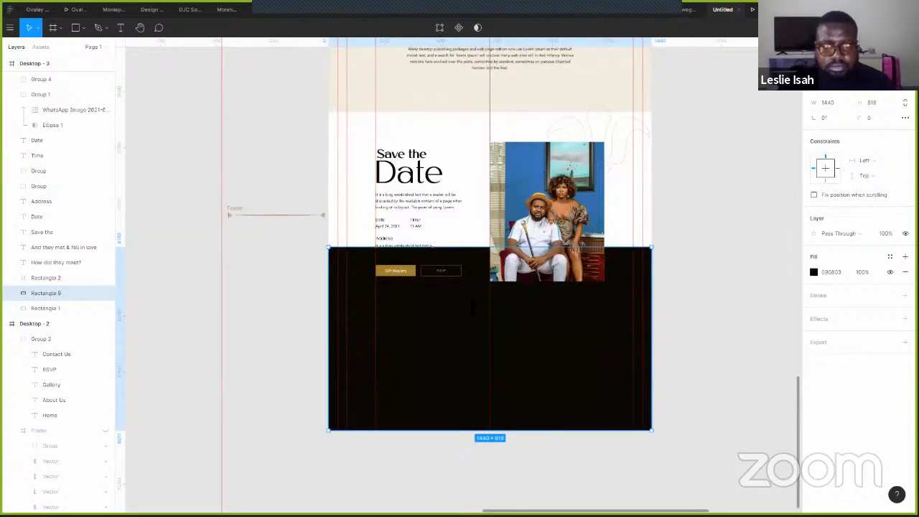
left_click_drag(474, 245, 473, 306)
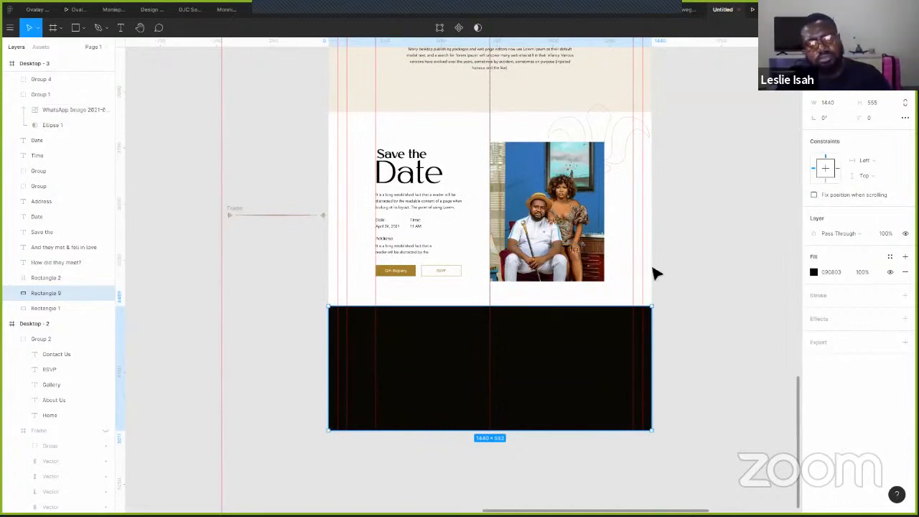
left_click(416, 260)
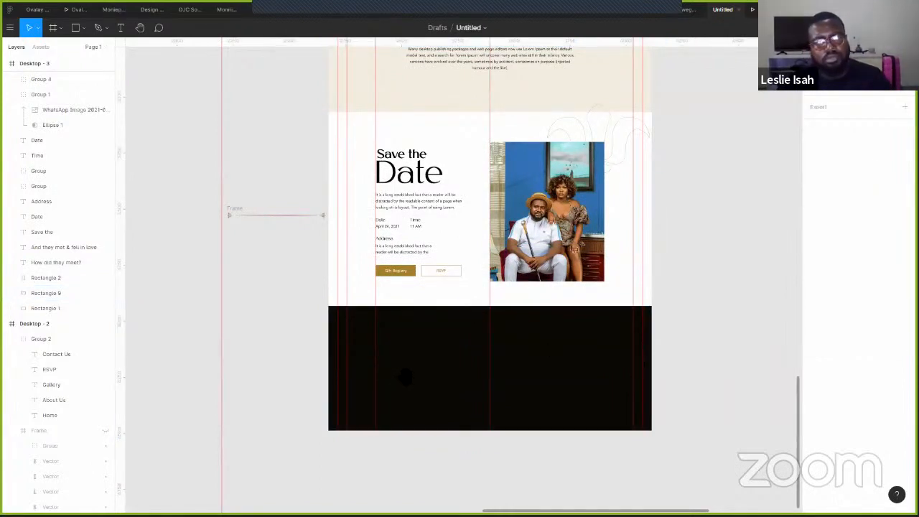
- Copy the 'How did they meet?' heading down into the black band
scroll(476, 168, "up", 3)
scroll(476, 261, "up", 5)
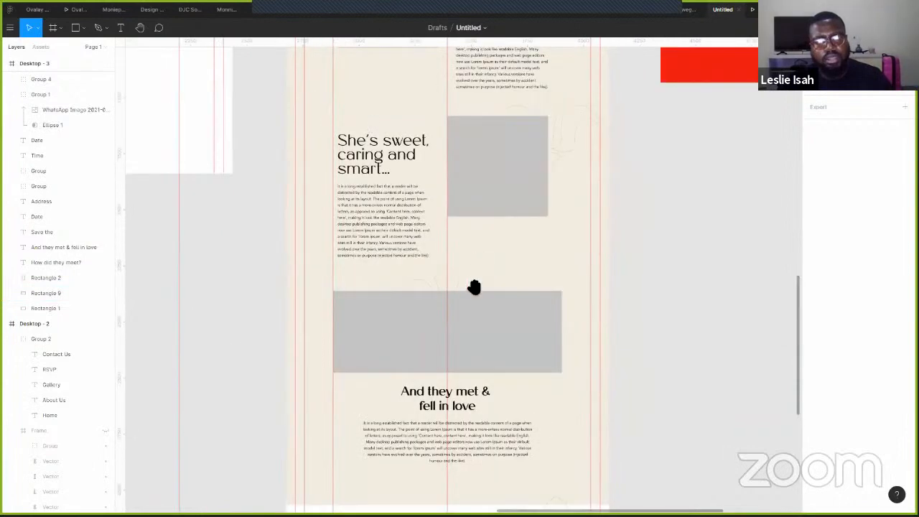
scroll(464, 322, "up", 3)
left_click(467, 102)
left_click_drag(467, 103, 459, 508)
left_click_drag(483, 425, 482, 426)
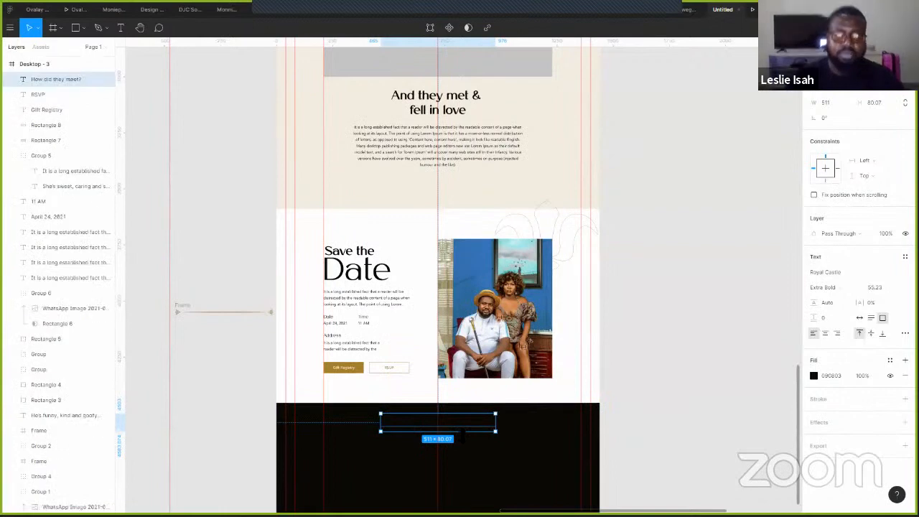
- Colour the heading copy with the gold sampled from the Gift Registry button
left_click(452, 370)
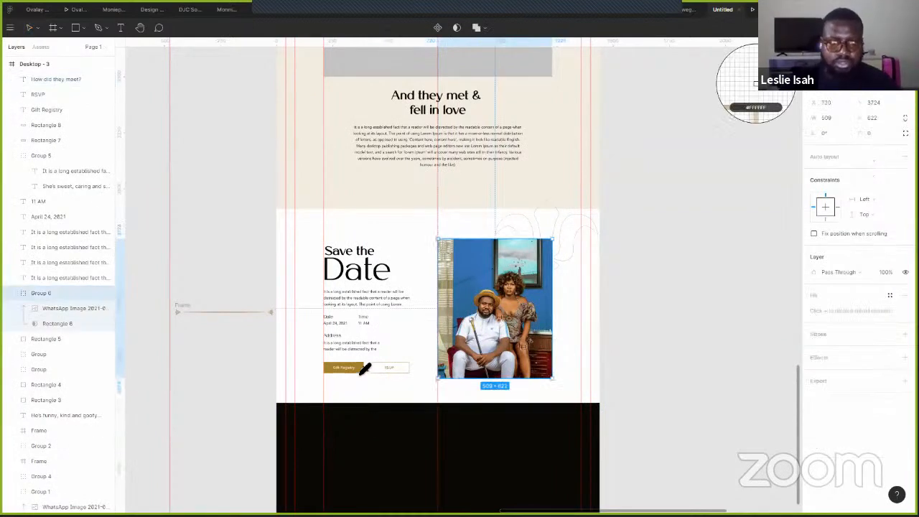
left_click(361, 371)
key("ctrl+z")
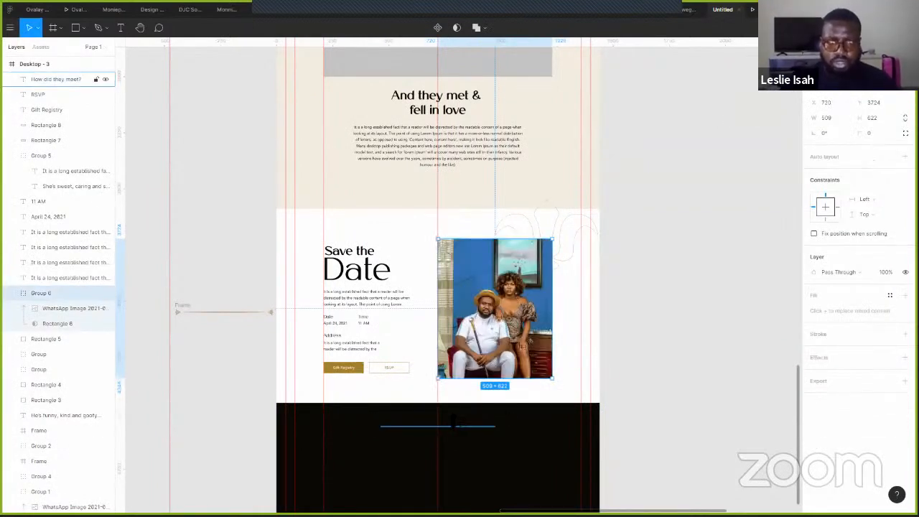
left_click(494, 422)
key("i")
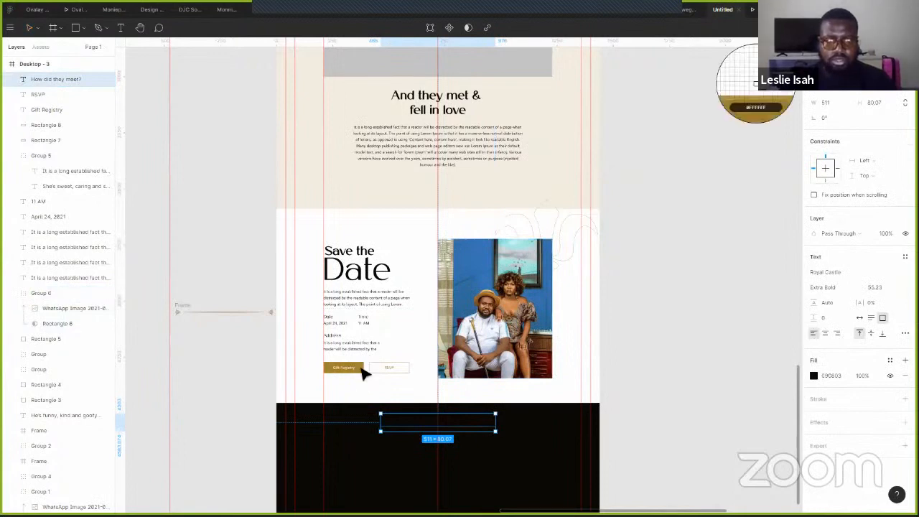
left_click(354, 366)
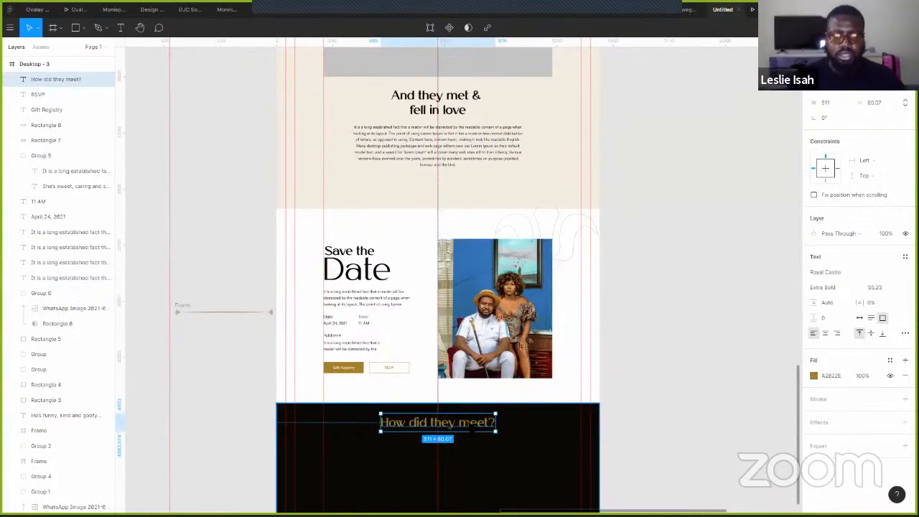
- Retype the heading as 'Contact Us' and centre-align it
key("Return")
type("Contact ")
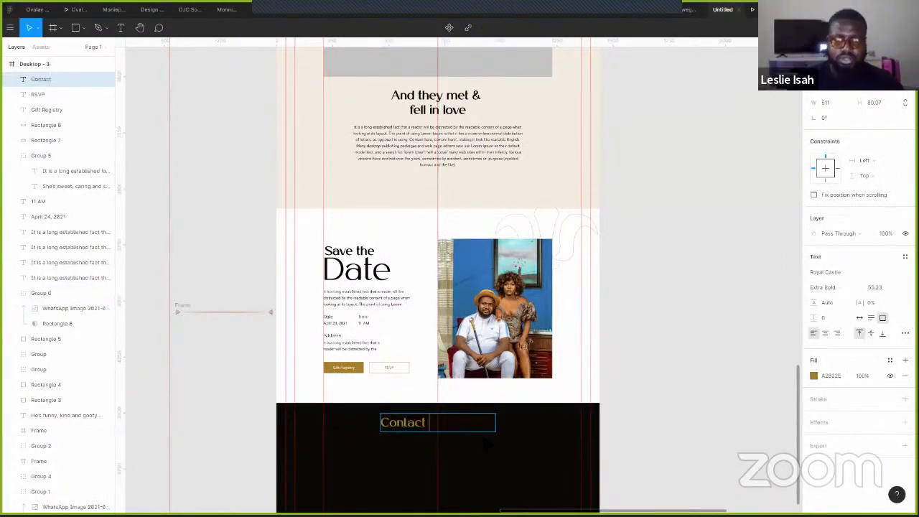
type("Us")
key("Escape")
left_click(825, 334)
left_click_drag(618, 402, 679, 347)
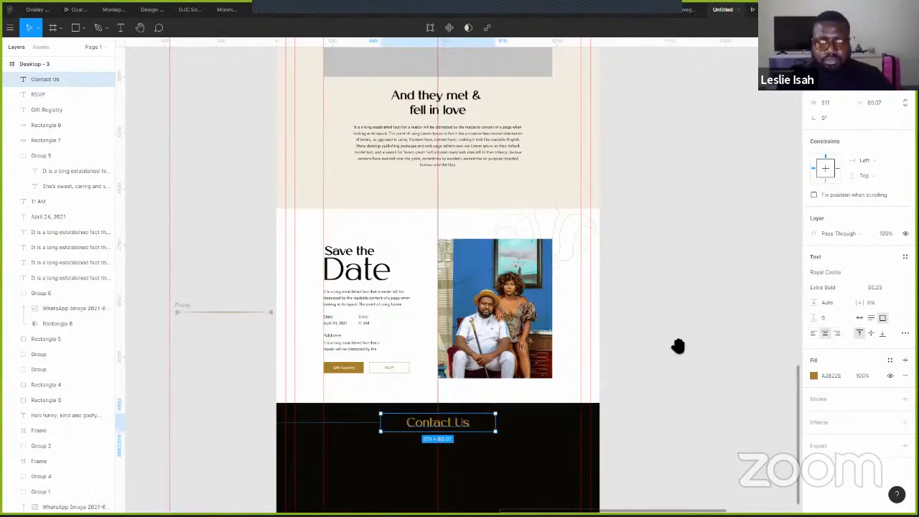
left_click(608, 261)
scroll(543, 291, "down", 3)
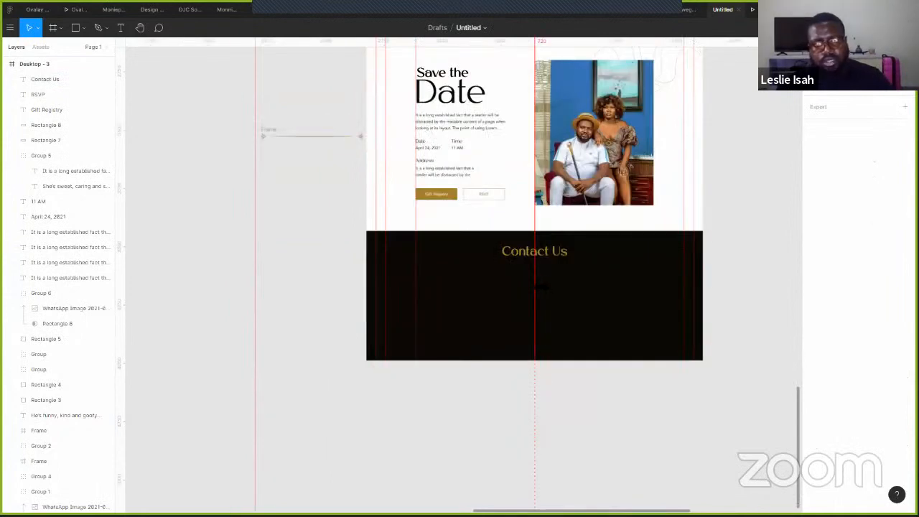
scroll(544, 289, "up", 3)
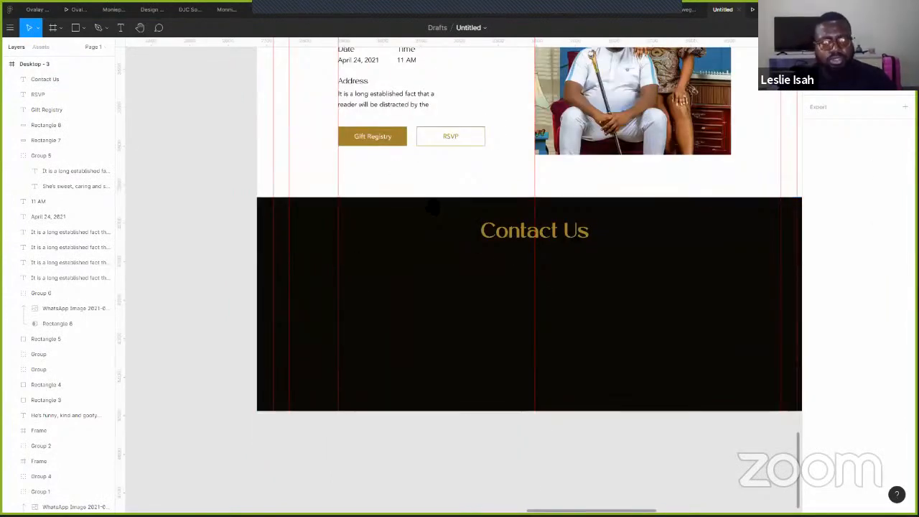
scroll(324, 144, "up", 2)
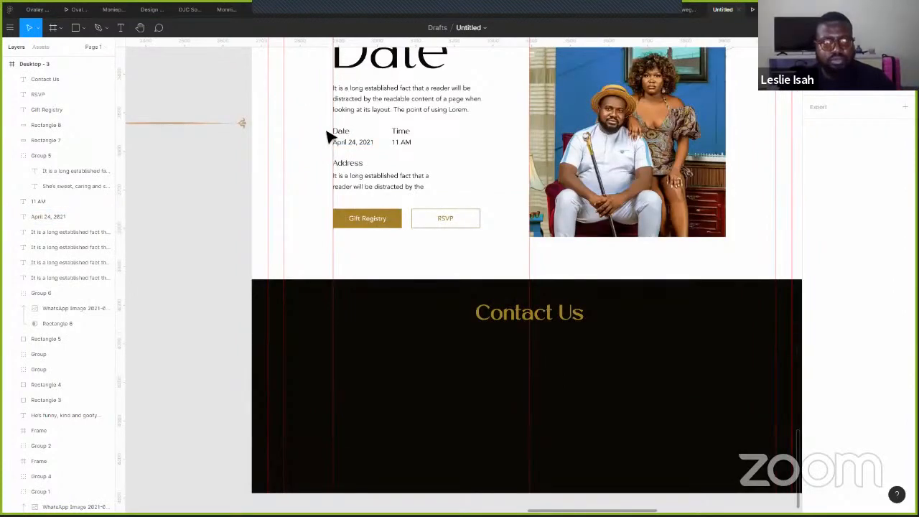
- Copy the Date, Time and Address text block into the band in white
left_click(356, 189)
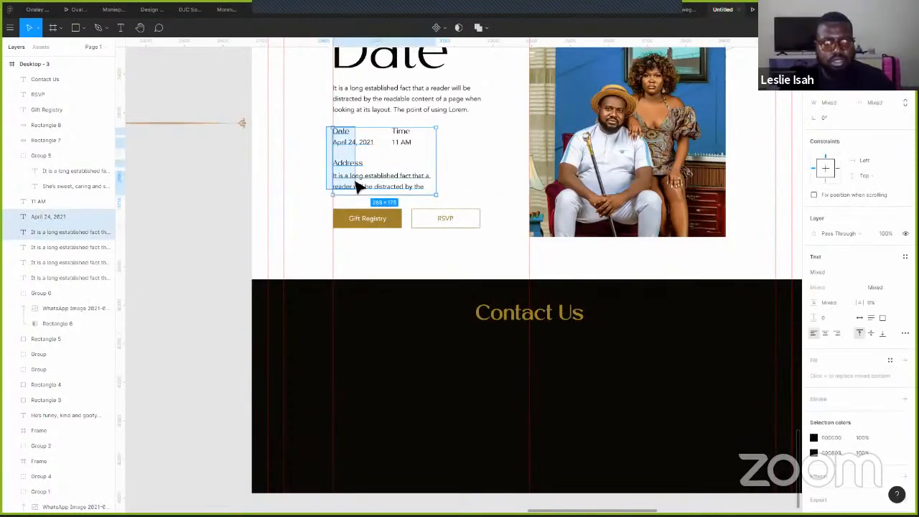
left_click_drag(373, 156, 373, 354)
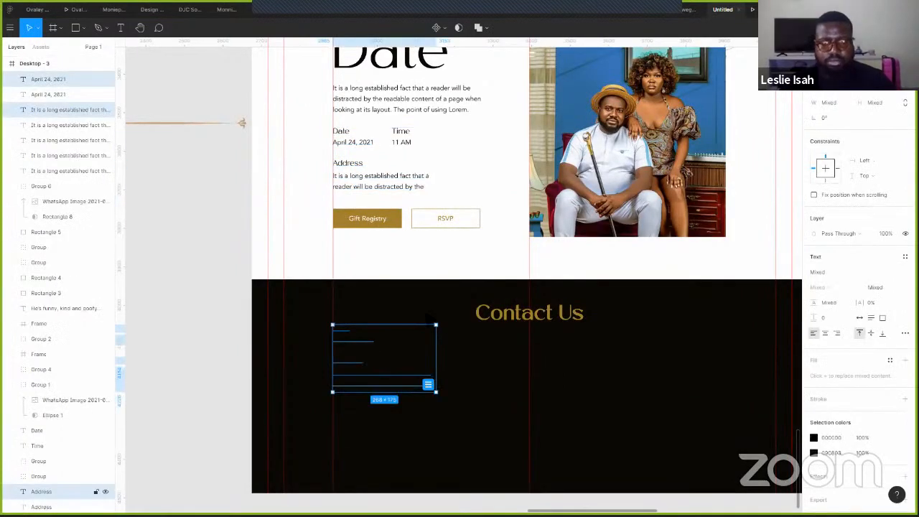
key("i")
left_click(462, 247)
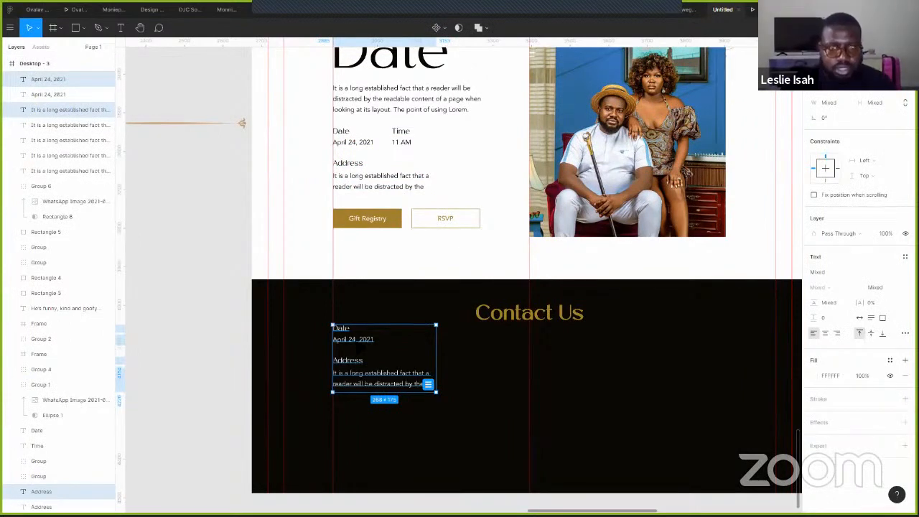
mouse_move(365, 373)
left_mouse_down()
mouse_move(366, 393)
mouse_move(363, 379)
left_mouse_up()
left_click(291, 349)
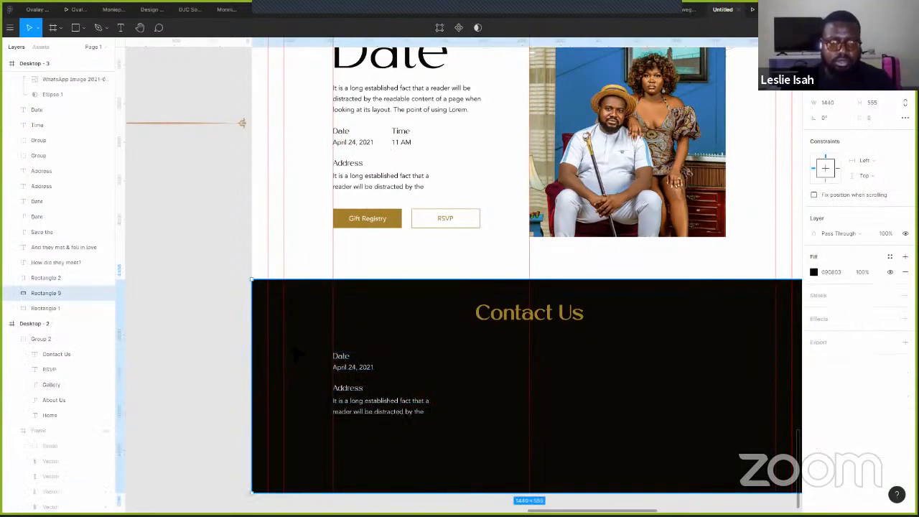
key("Escape")
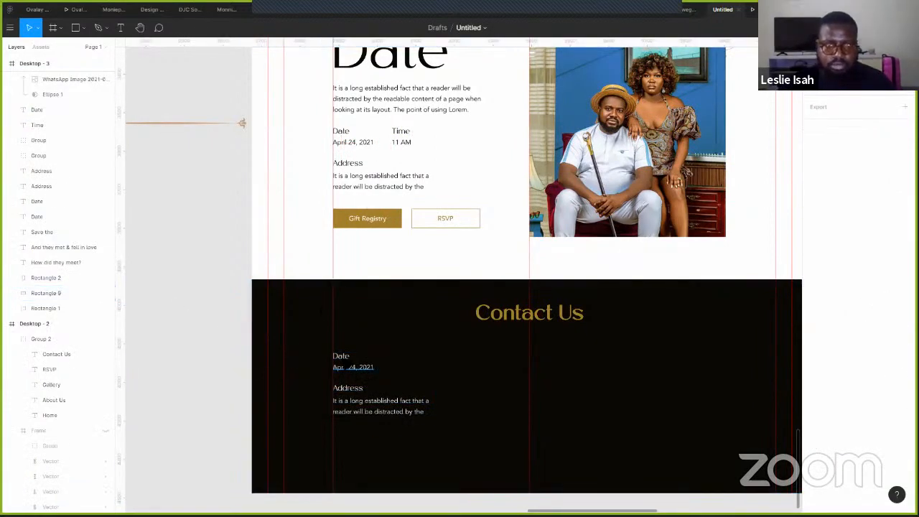
- Relabel Date as 'Name' and replace the date below with the contact's name
left_click(341, 356)
type("N")
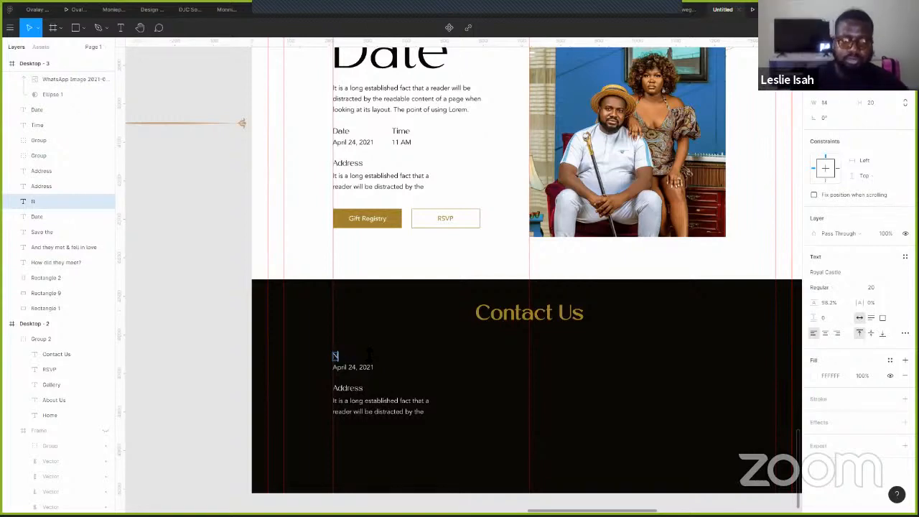
type("ame")
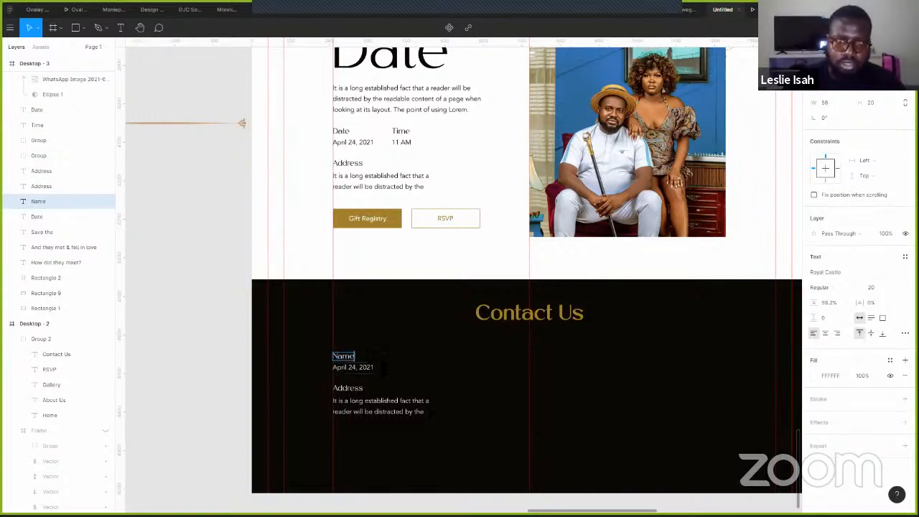
double_click(360, 367)
key("Escape")
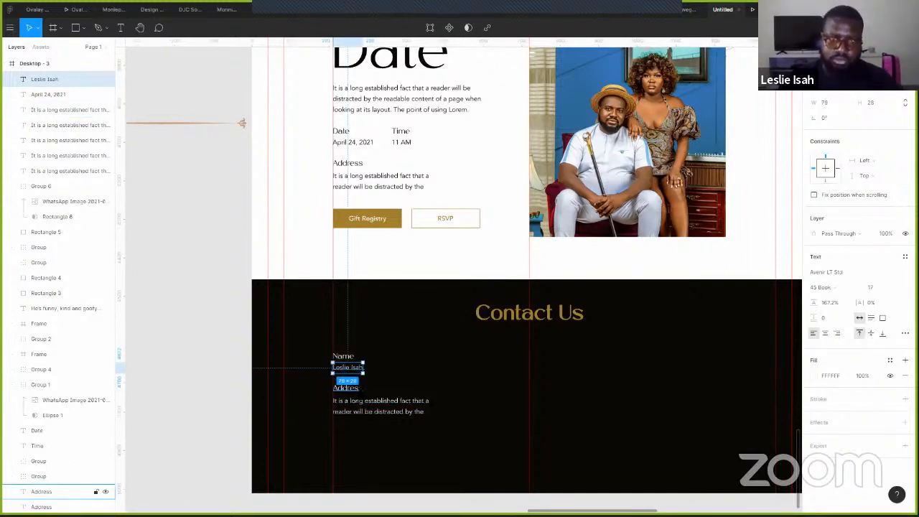
- Replace the address with a phone number, relabel it 'Phone', and set auto width
left_click(375, 410)
double_click(386, 412)
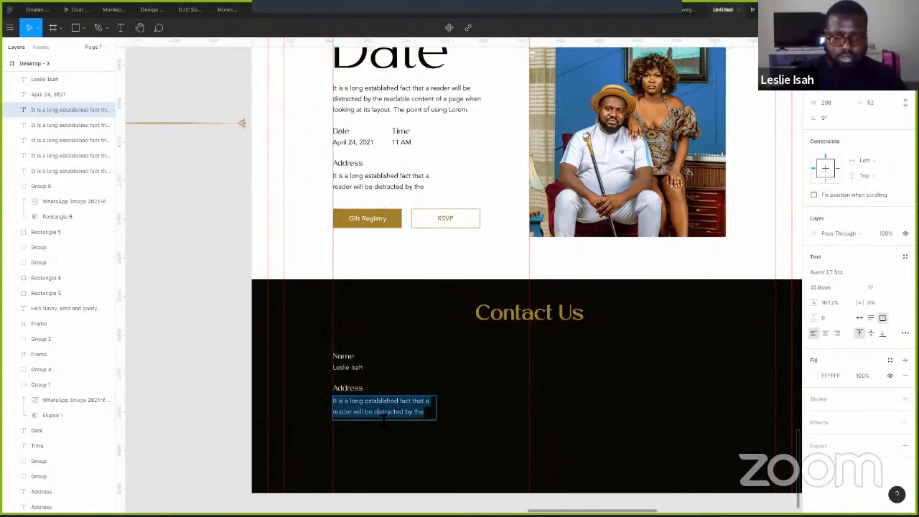
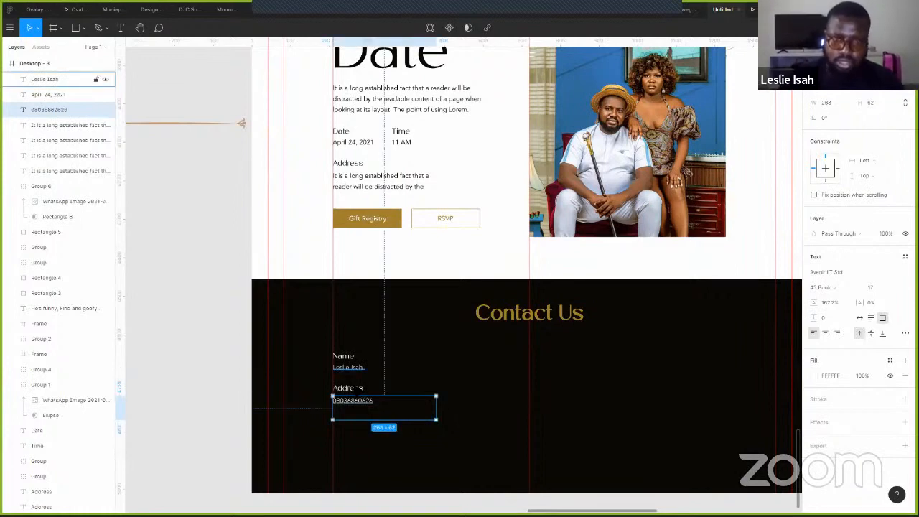
double_click(348, 388)
type("P")
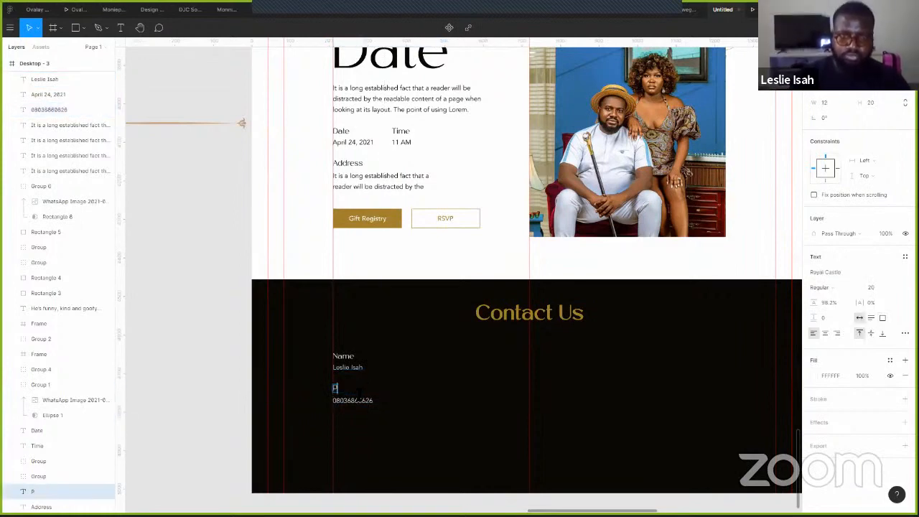
type("hone")
key("Escape")
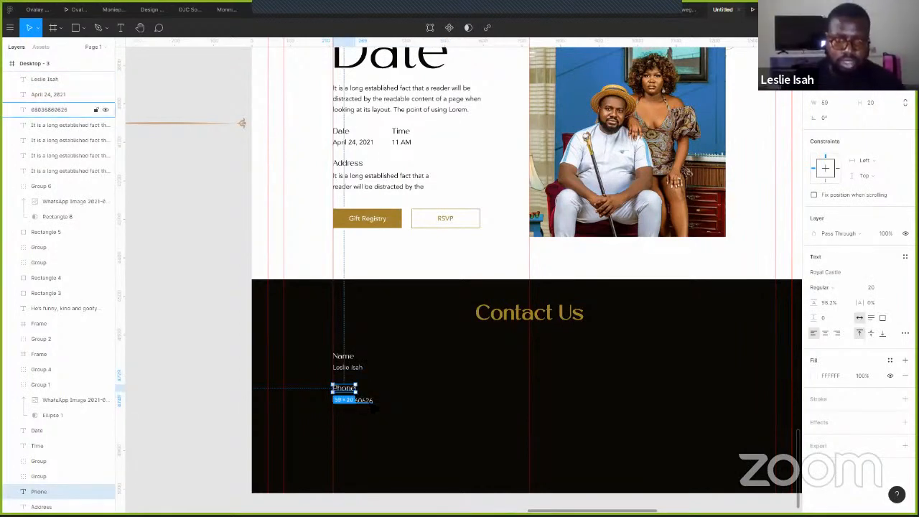
left_click(352, 401)
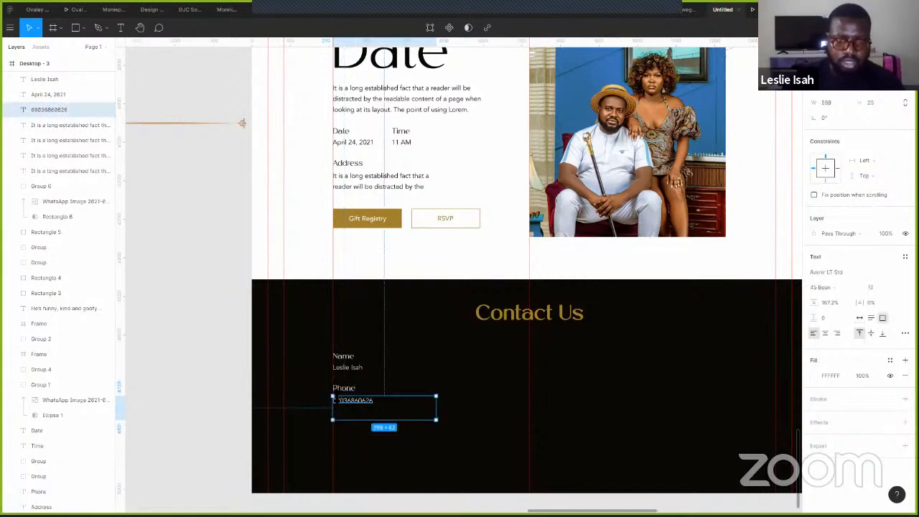
left_click(859, 318)
scroll(351, 388, "up", 4, "ctrl")
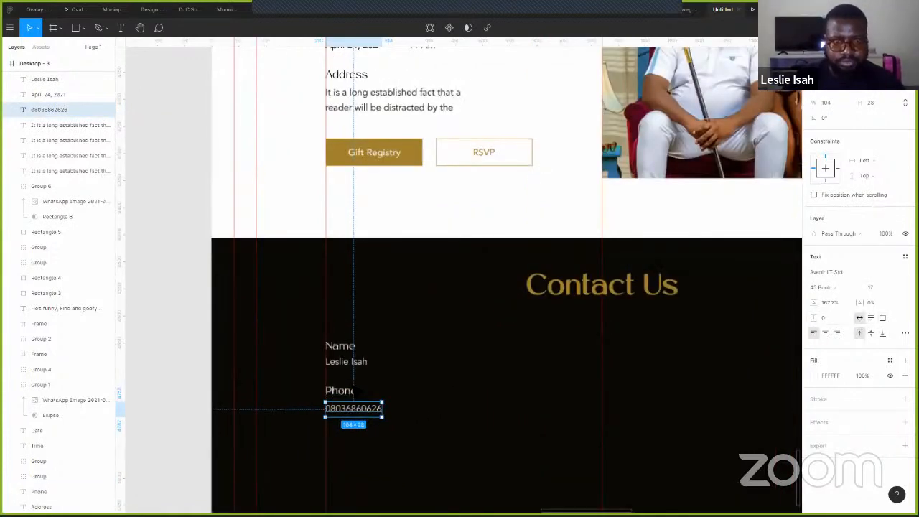
left_click(338, 400, "shift")
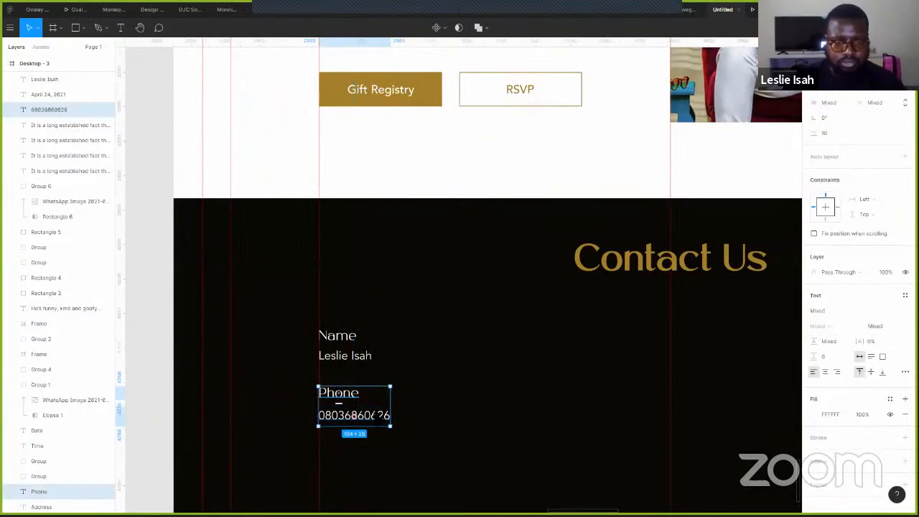
- Rename the Name label to 'Groom' and place the phone number beside the name
left_click(376, 350)
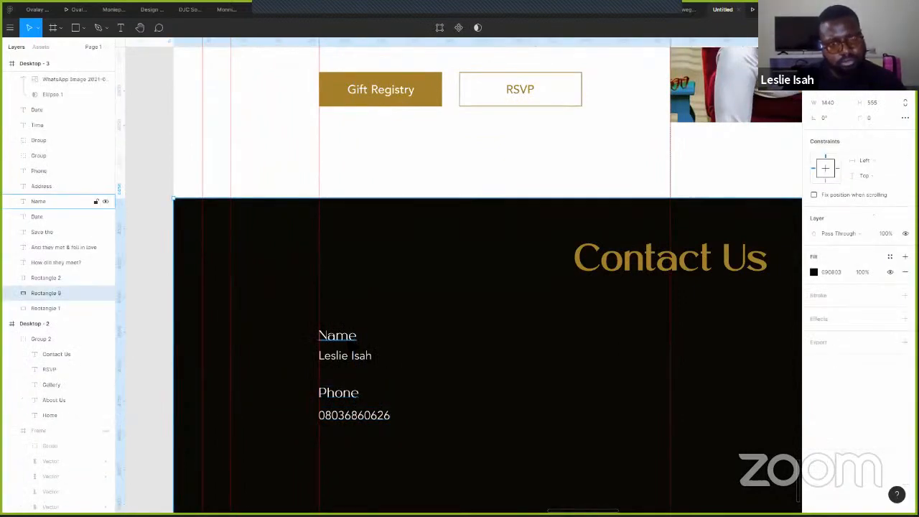
double_click(351, 337)
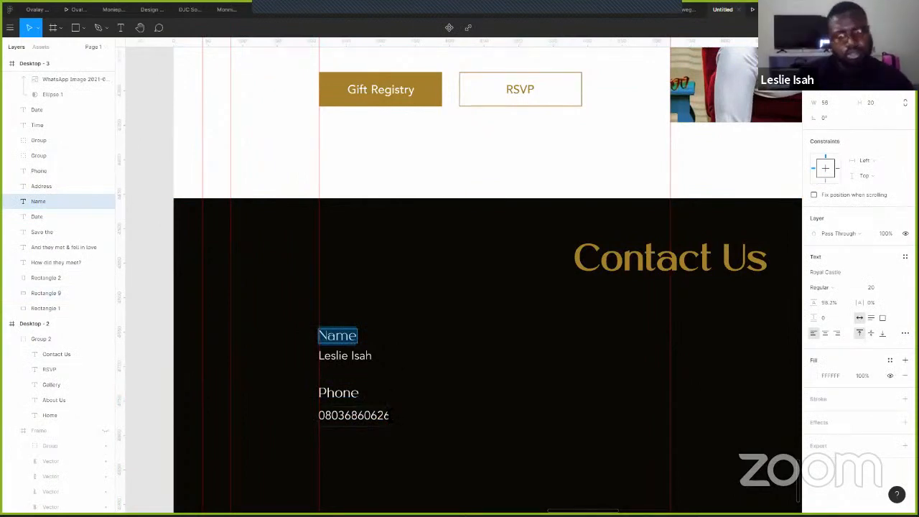
type("S")
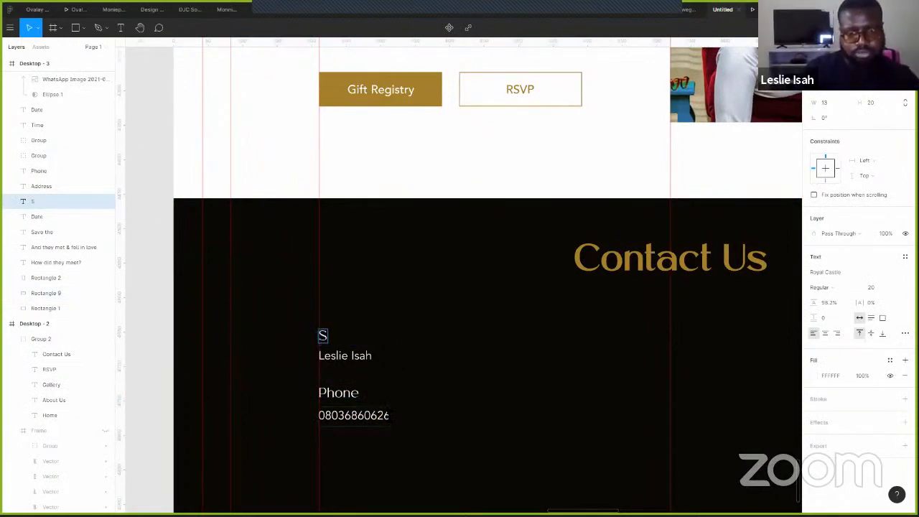
type("pokesman")
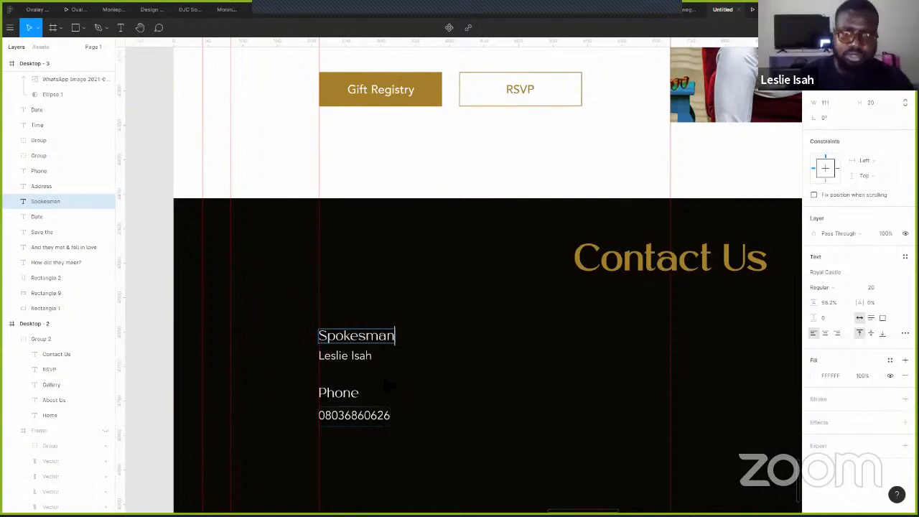
key("Escape")
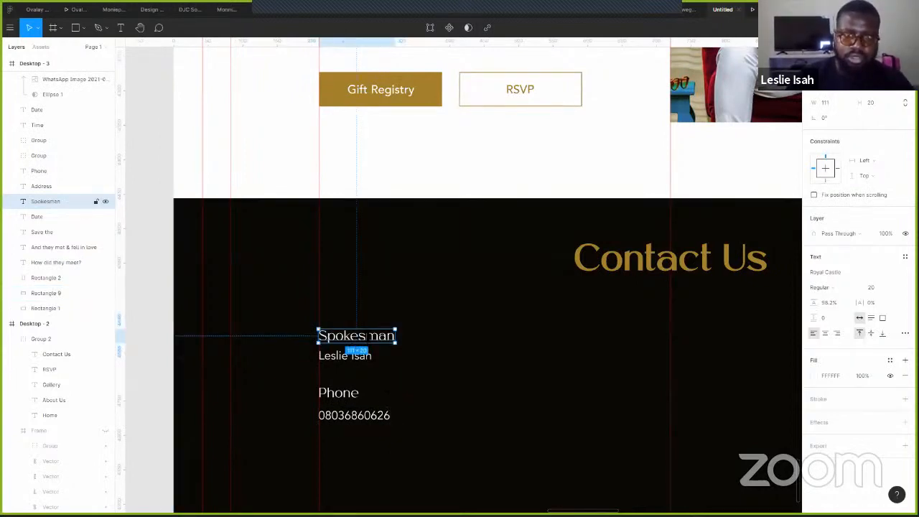
double_click(370, 338)
type("Groom")
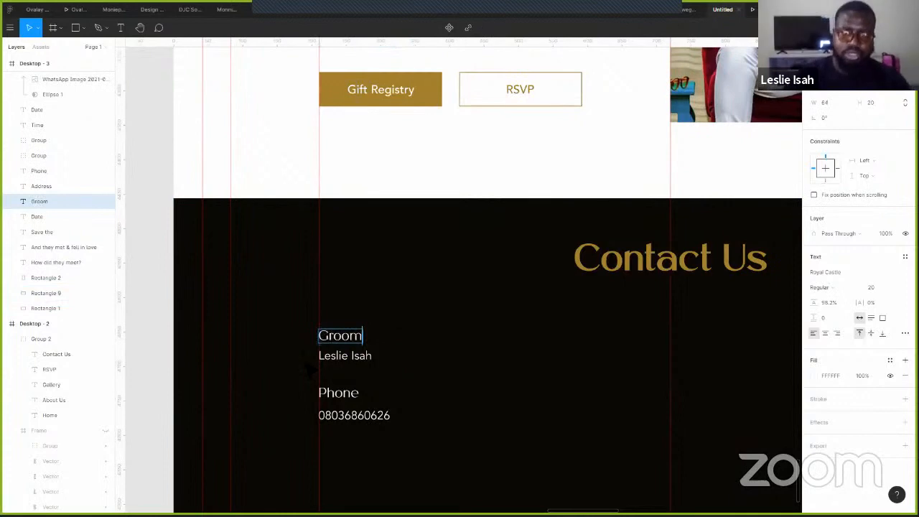
key("Escape")
left_click(354, 423)
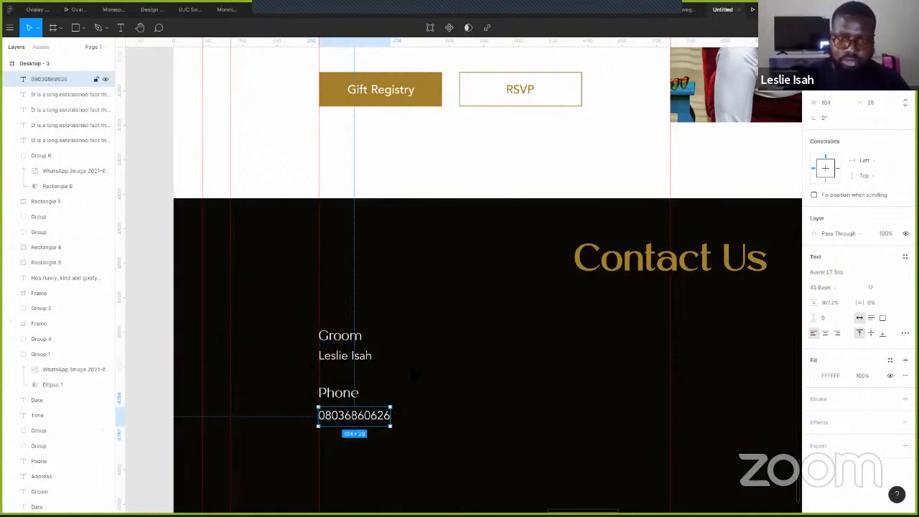
left_click_drag(354, 422, 417, 365)
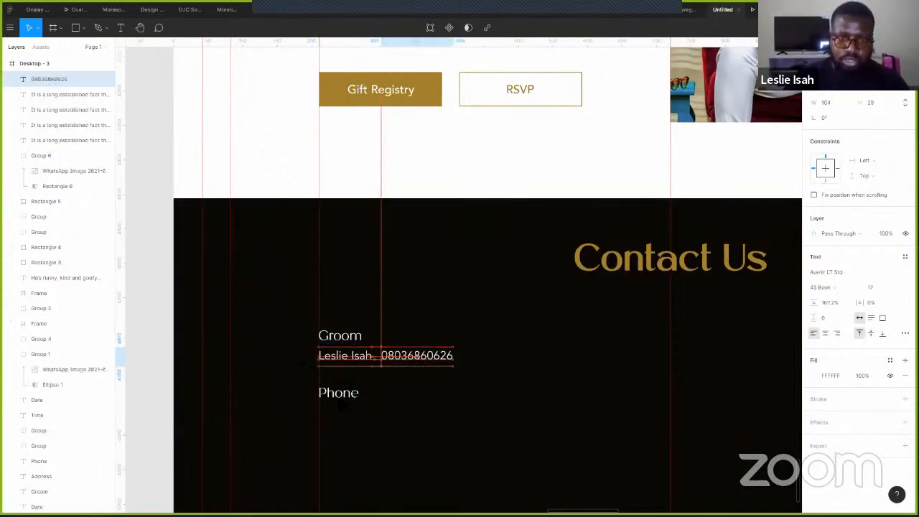
- Rename Phone to 'Bride' and copy the name-and-number line below it
left_click(340, 395)
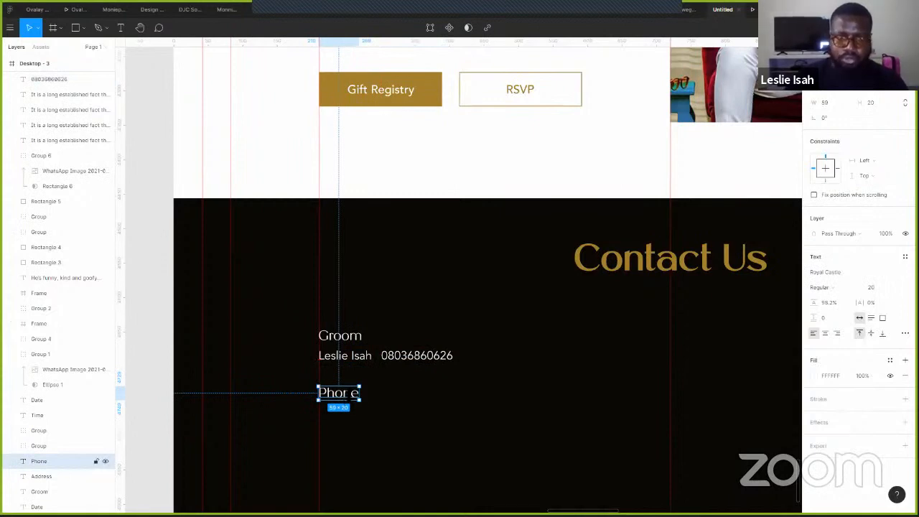
key("Return")
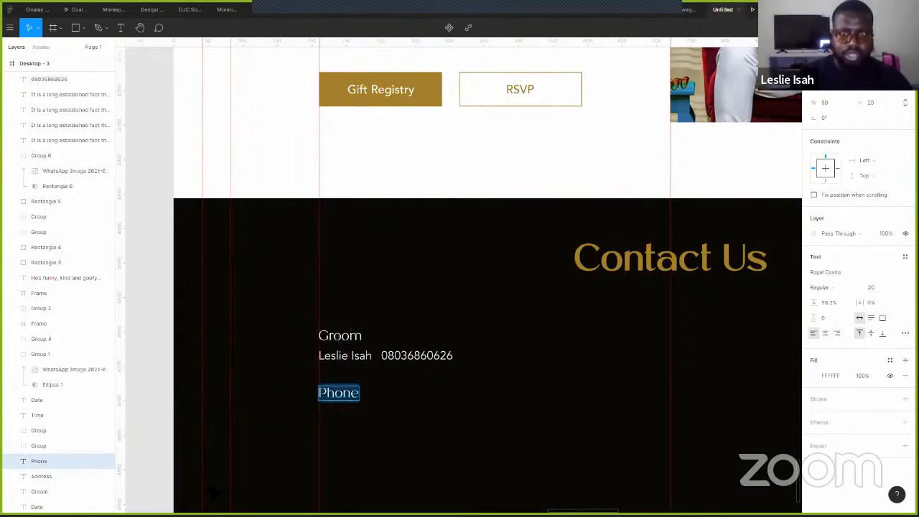
type("Bride")
key("Escape")
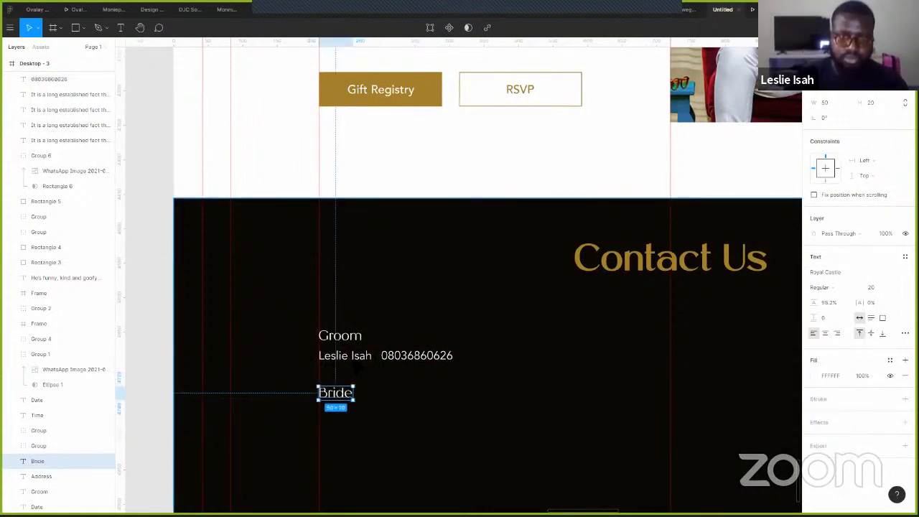
left_click(351, 357)
left_click(397, 359, "shift")
left_click_drag(399, 361, 402, 424)
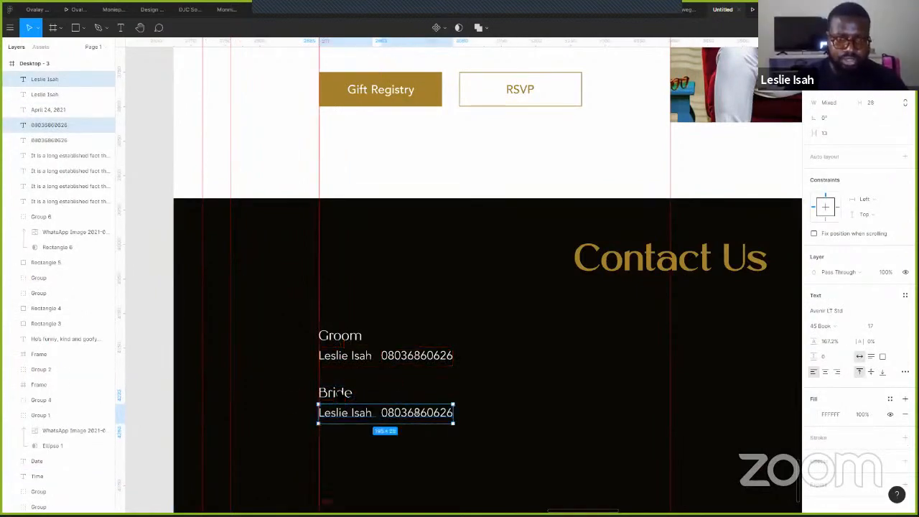
left_click(410, 394, "shift")
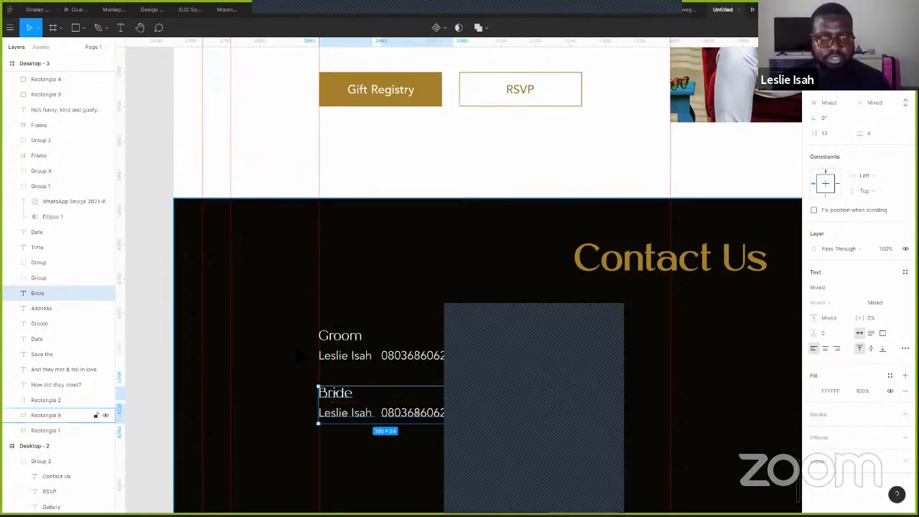
- Lock the dark Contact Us background rectangle
left_click(564, 314)
scroll(471, 370, "down", 1)
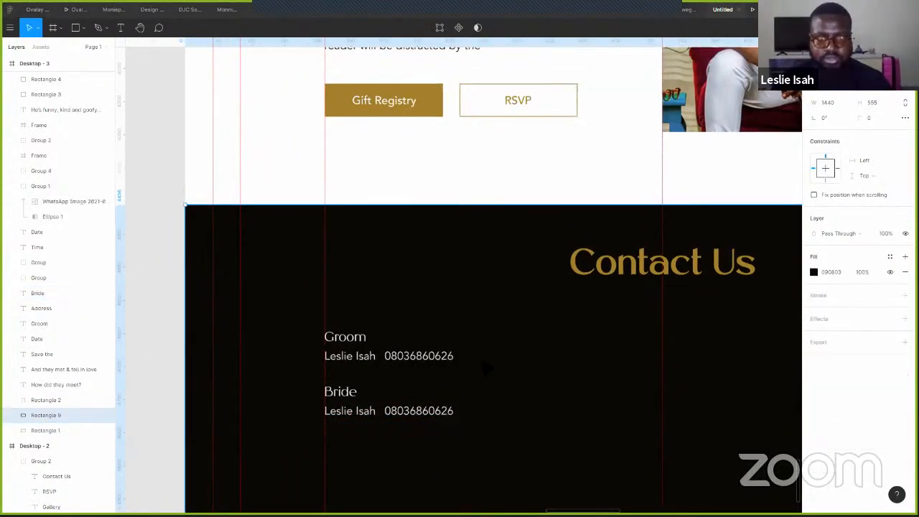
scroll(485, 368, "down", 3)
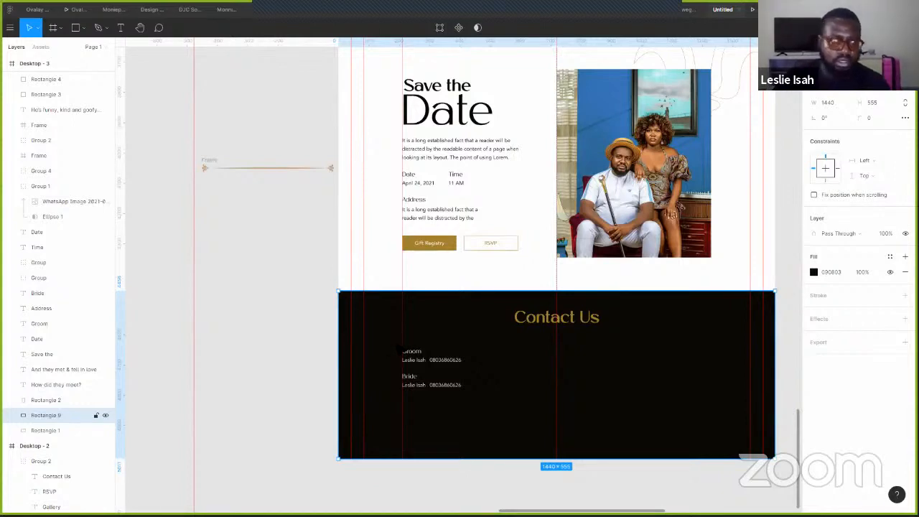
left_click(96, 415)
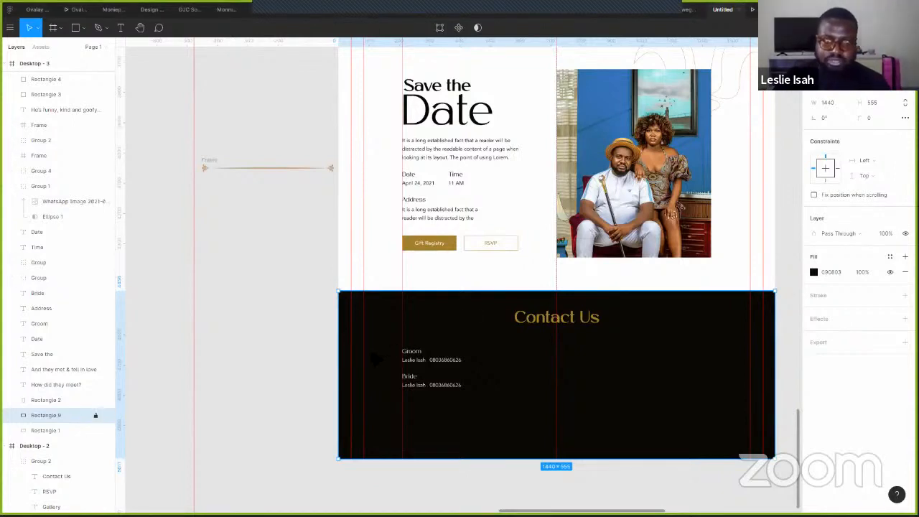
left_click_drag(396, 347, 466, 392)
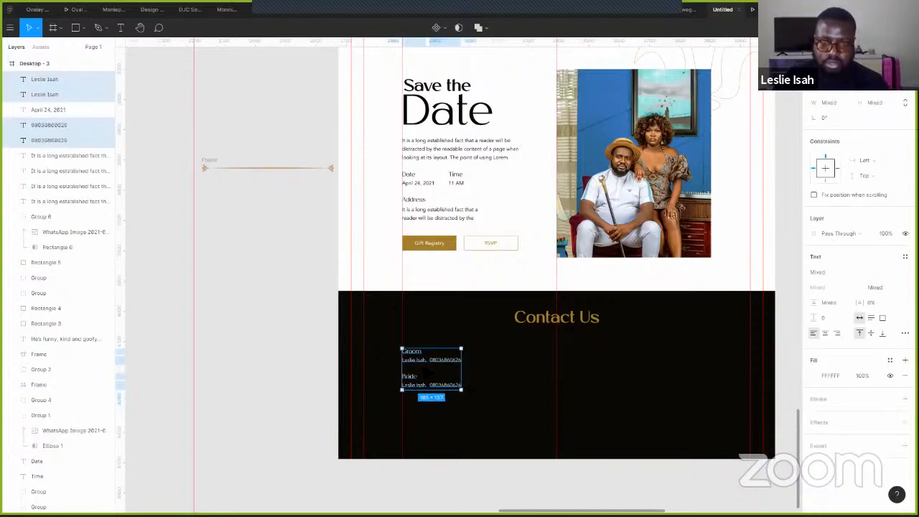
- Group the Groom and Bride contact texts and move the group right to the centre guide
key("ctrl+g")
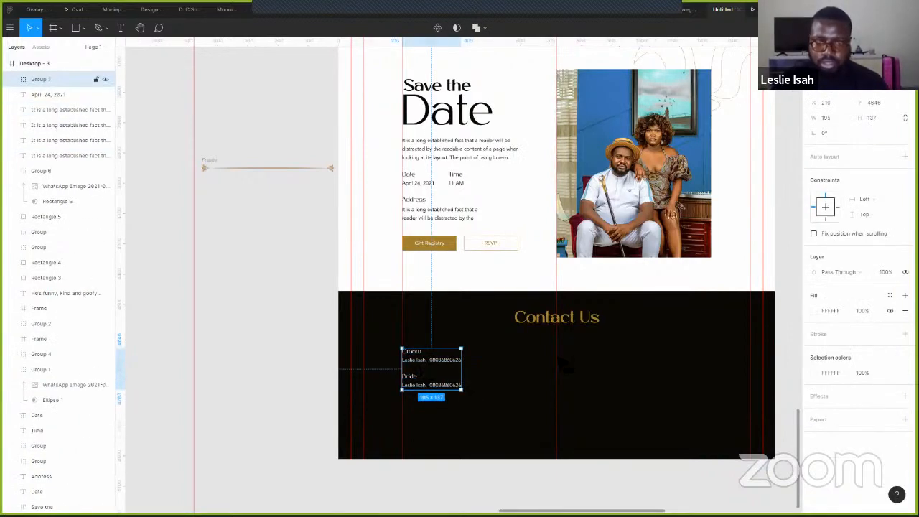
left_click_drag(421, 365, 578, 361)
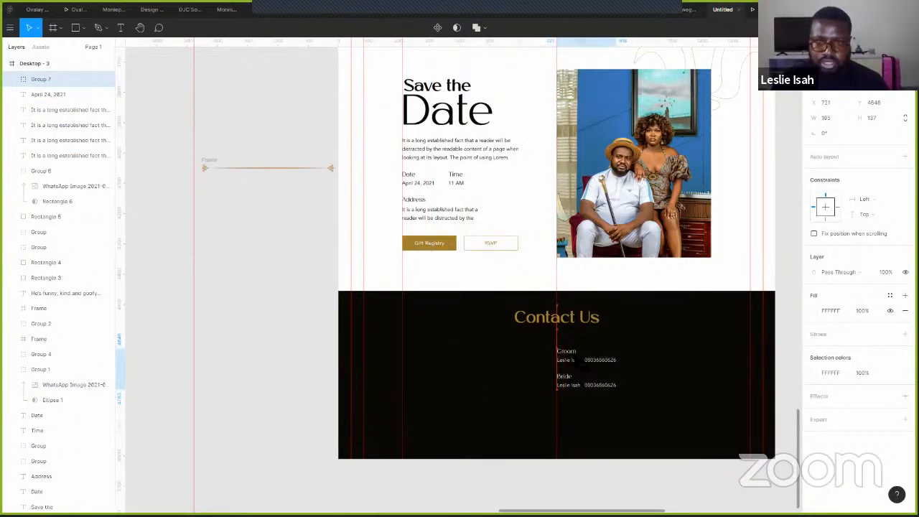
left_click(650, 191)
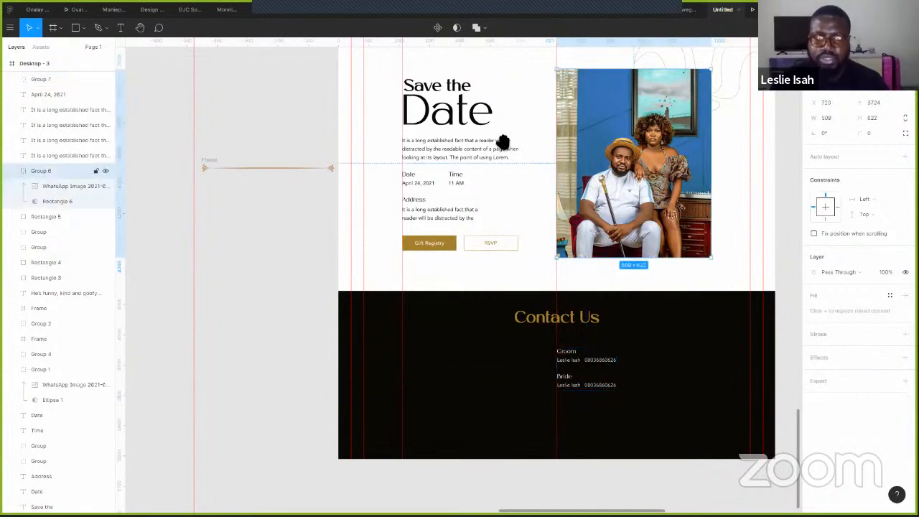
- Paste a copy of the grey square placeholder and move it down into the Contact Us footer
left_click_drag(503, 142, 407, 386)
scroll(565, 191, "down", 3)
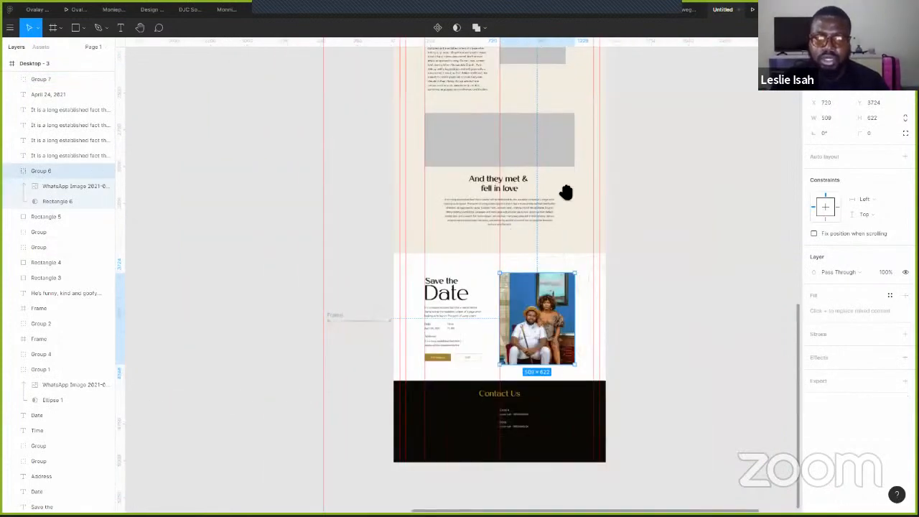
scroll(524, 96, "up", 1)
key("ctrl+v")
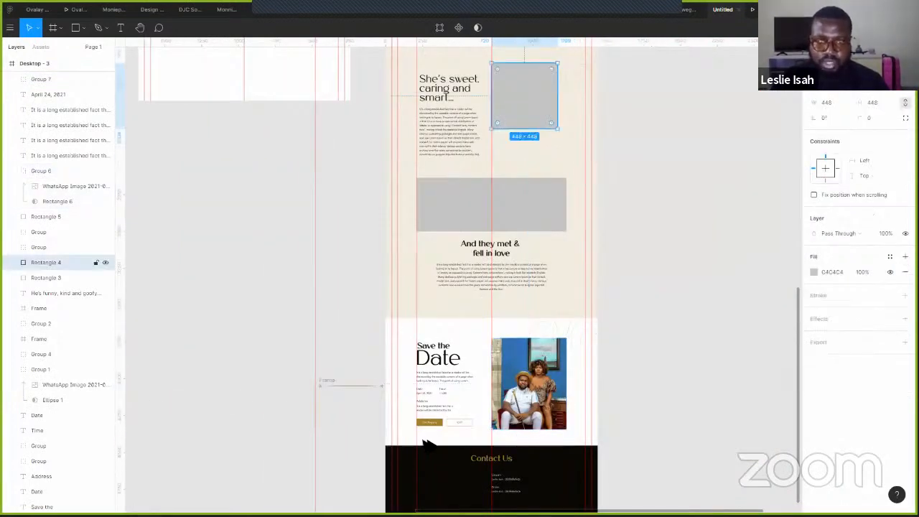
left_click_drag(514, 110, 439, 495)
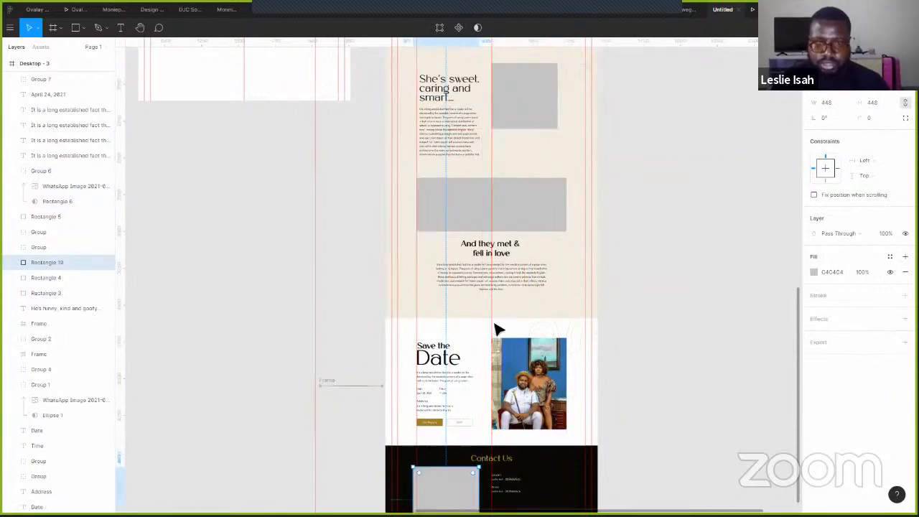
- Resize the copied square to 254×254 and shift it left of the Groom and Bride details
scroll(496, 338, "up", 3)
scroll(445, 364, "up", 3)
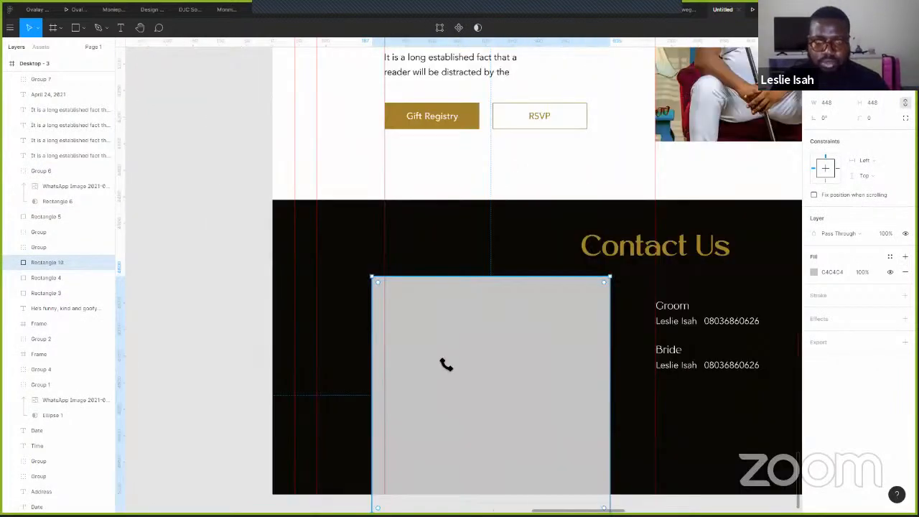
scroll(396, 429, "down", 2)
left_click_drag(487, 307, 502, 293)
left_click_drag(580, 261, 488, 254)
scroll(555, 305, "down", 3)
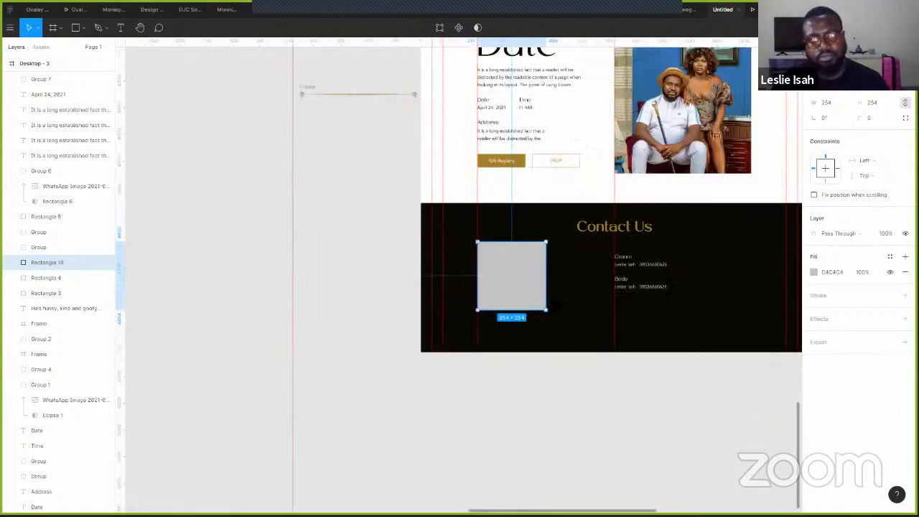
scroll(556, 307, "up", 1)
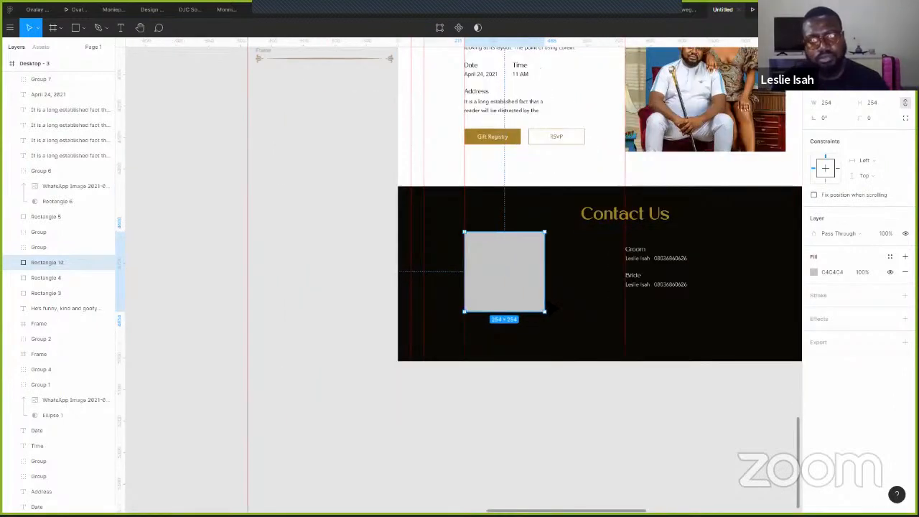
scroll(549, 312, "up", 2)
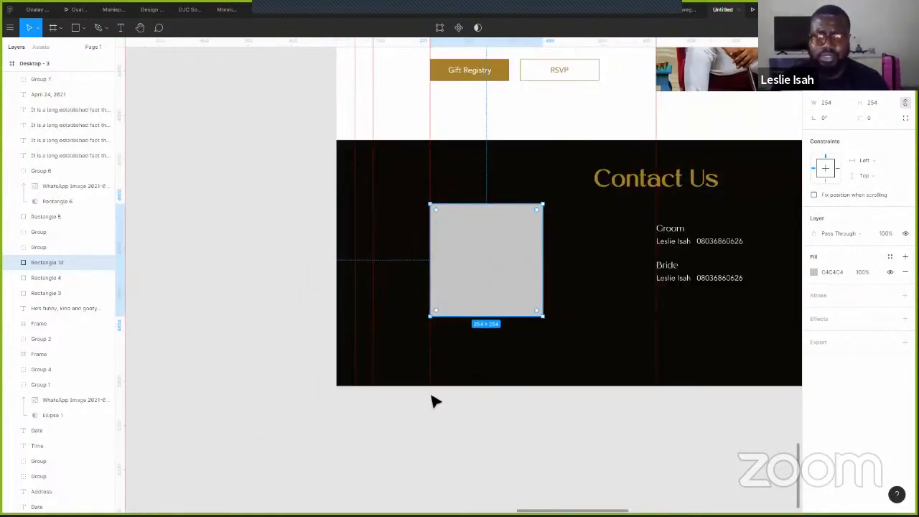
scroll(431, 400, "down", 3)
- Move the Groom and Bride details and the grey square off the page onto the canvas
left_click(578, 399)
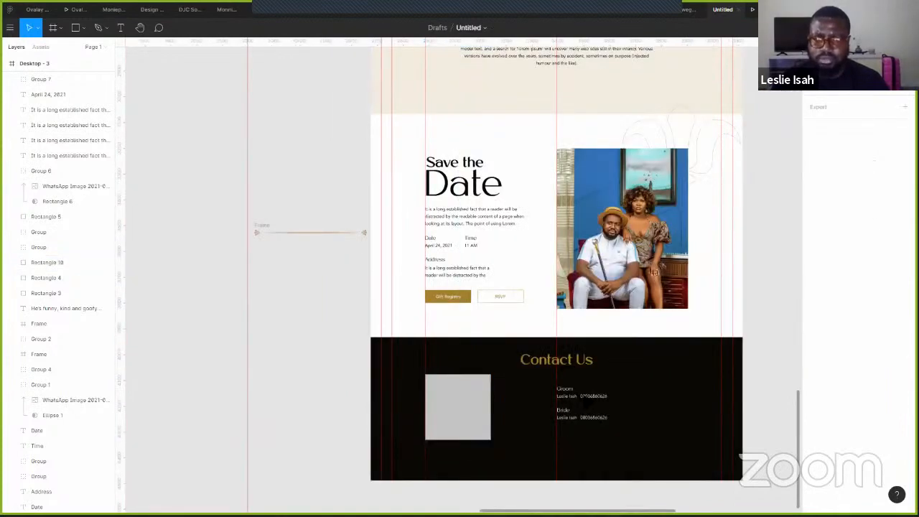
left_click(580, 397)
left_click_drag(581, 404, 276, 401)
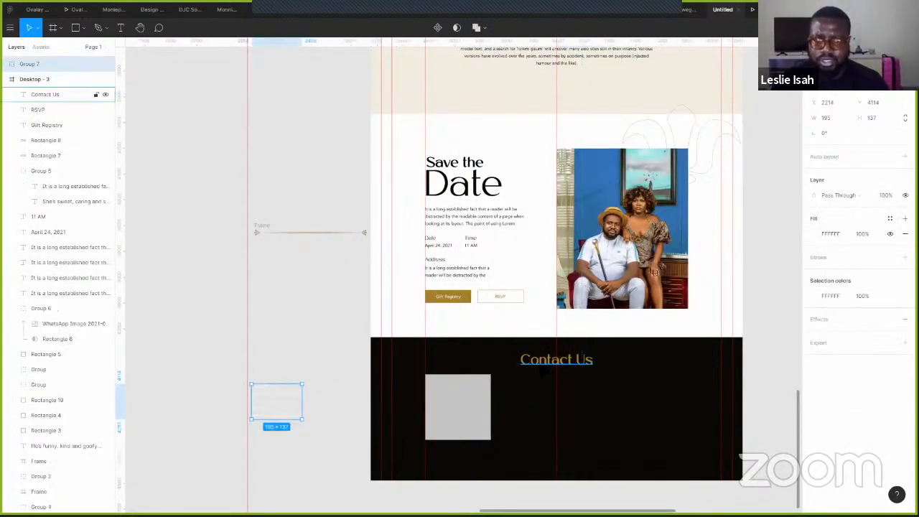
left_click(58, 94)
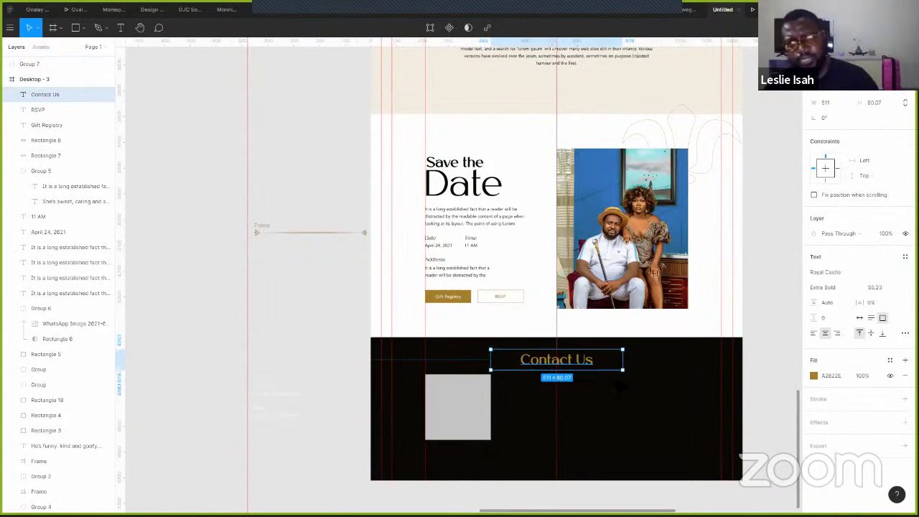
left_click(437, 416)
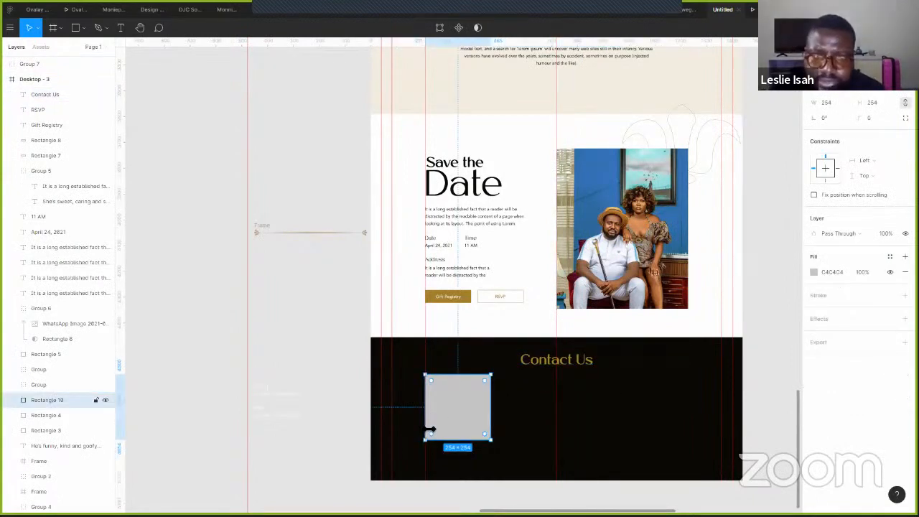
left_click_drag(455, 402, 310, 329)
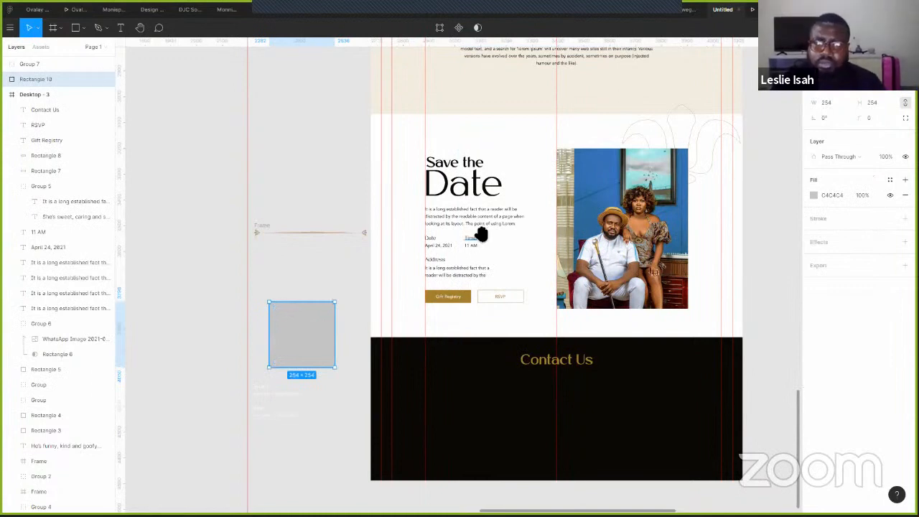
- Reduce the Contact Us heading's font size from 55.23 to 20
left_click(605, 364)
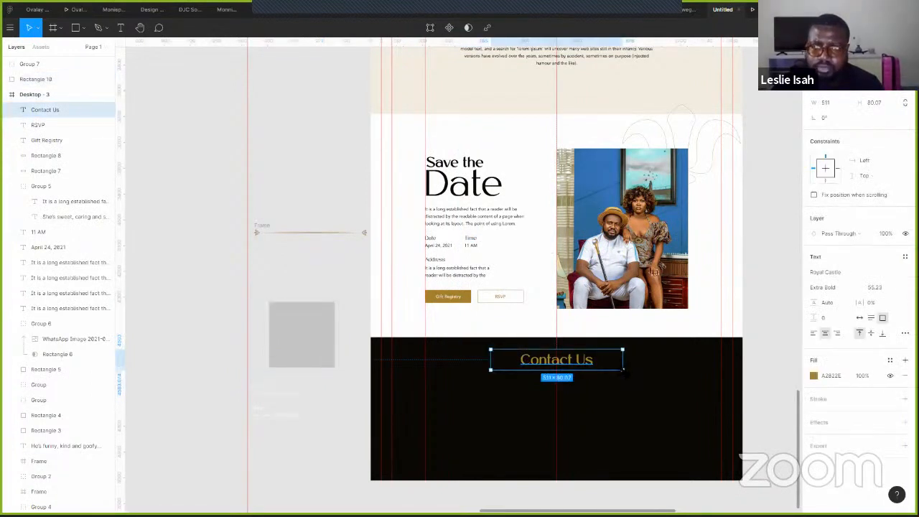
left_click(878, 287)
type("30")
left_click(824, 336)
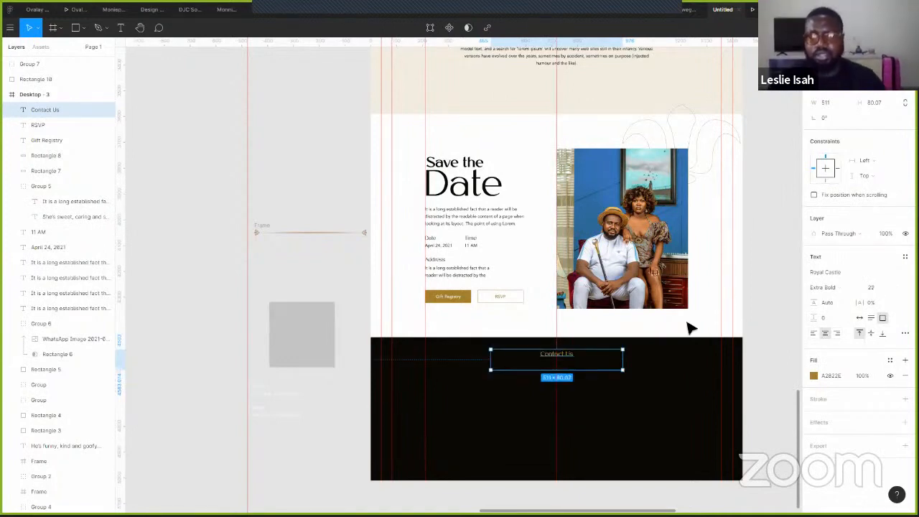
key("Escape")
- Move the header navigation links (Home, About Us, Gallery, RSVP, Contact Us) down under the footer's Contact Us heading
scroll(568, 108, "down", 3)
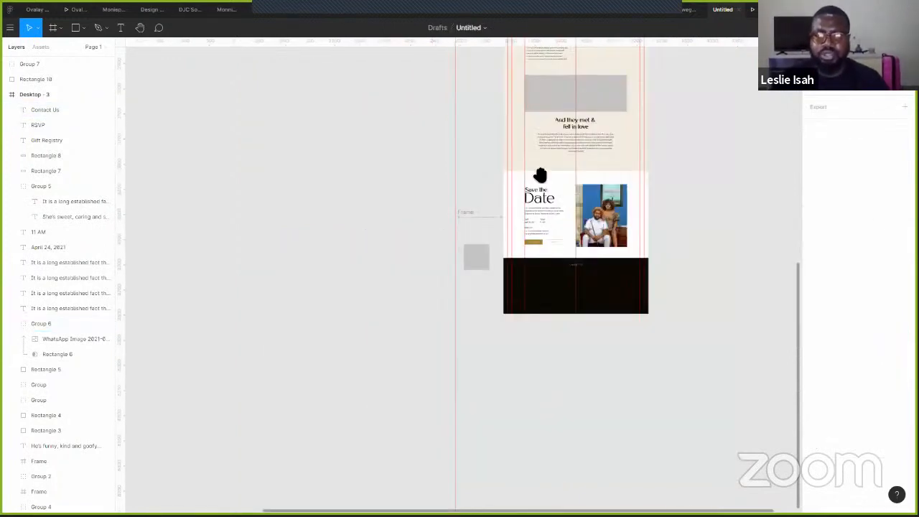
scroll(545, 101, "up", 3)
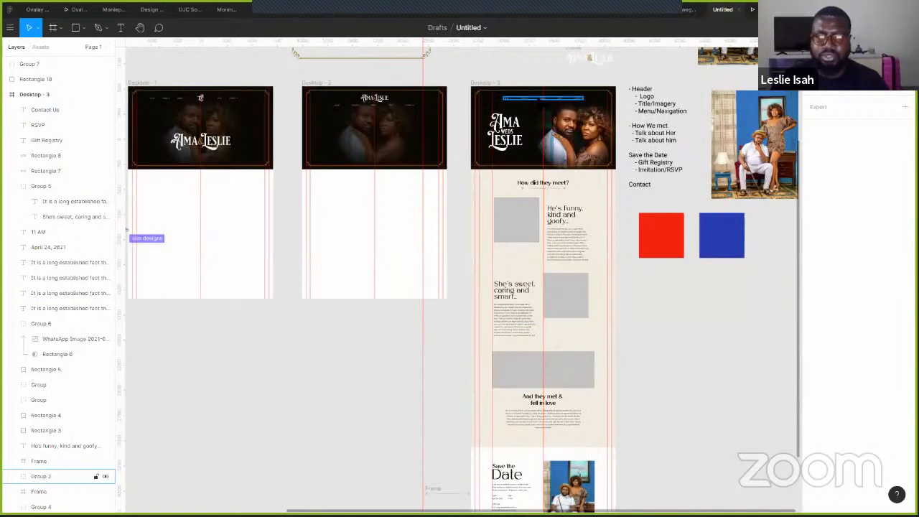
left_click(58, 476)
left_click_drag(543, 97, 543, 391)
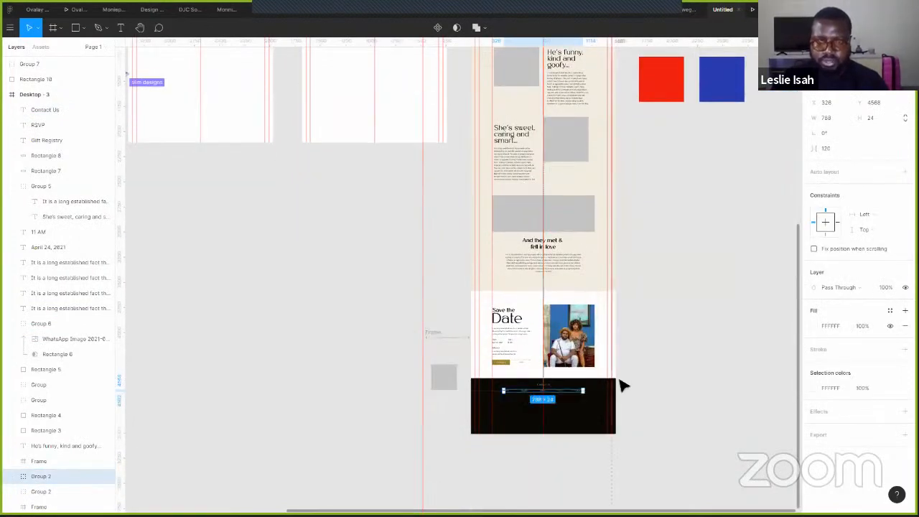
- Zoom out to bring the row of desktop frames into view and select Desktop - 3
scroll(622, 384, "up", 3)
scroll(611, 348, "up", 2)
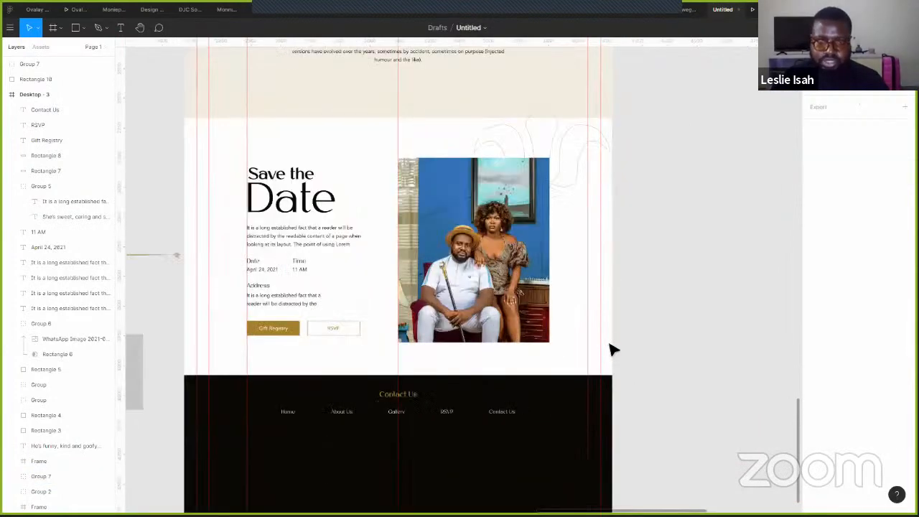
scroll(637, 303, "down", 3)
scroll(637, 303, "left", 3)
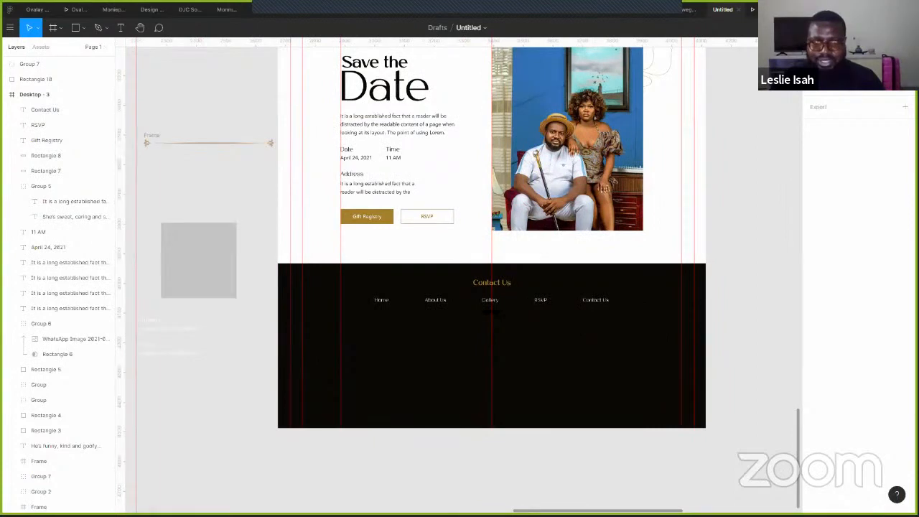
scroll(522, 322, "down", 3)
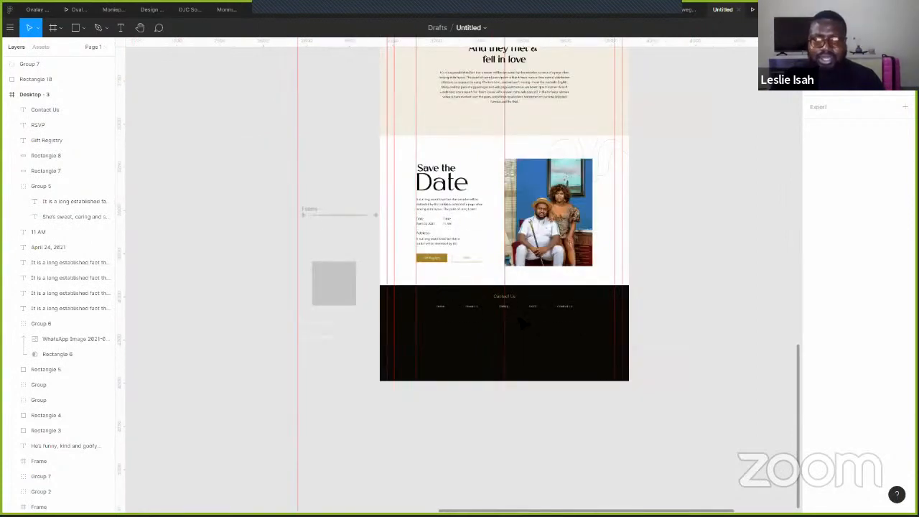
scroll(520, 318, "down", 5)
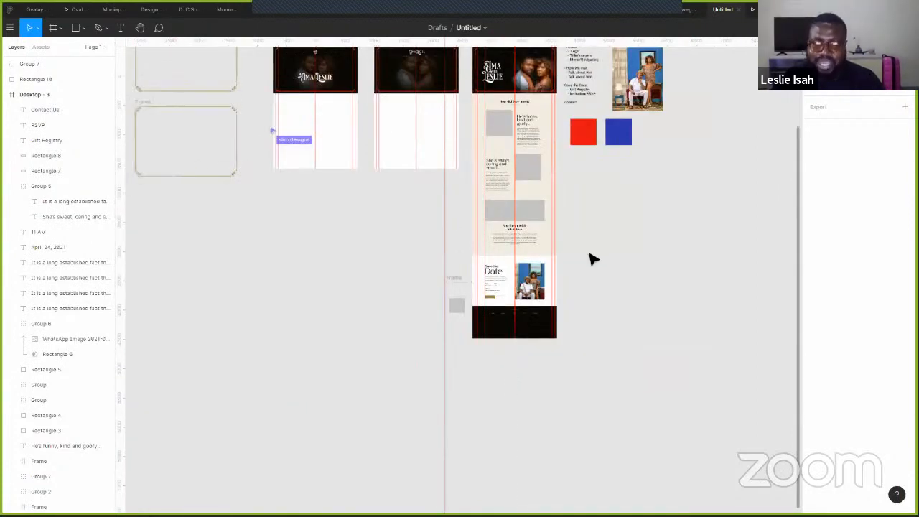
scroll(582, 249, "up", 2)
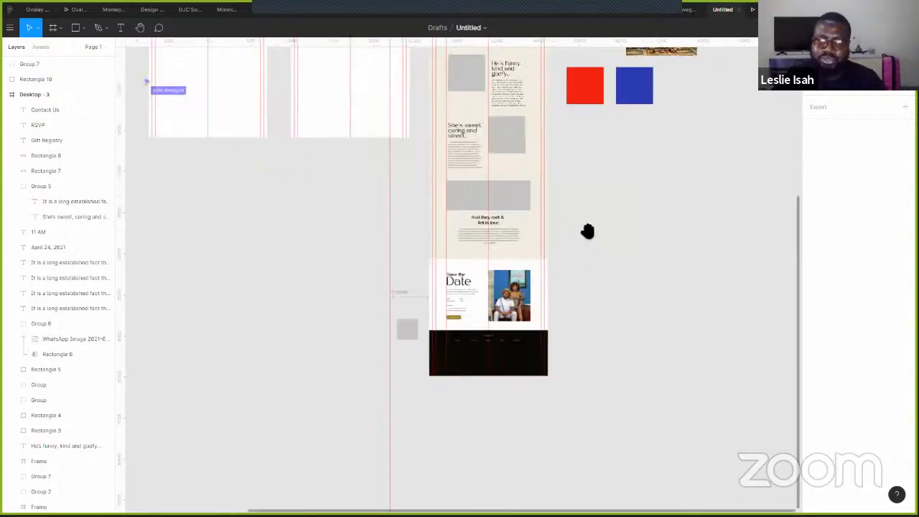
left_click_drag(588, 232, 594, 371)
scroll(646, 186, "up", 1)
left_click_drag(432, 108, 467, 74)
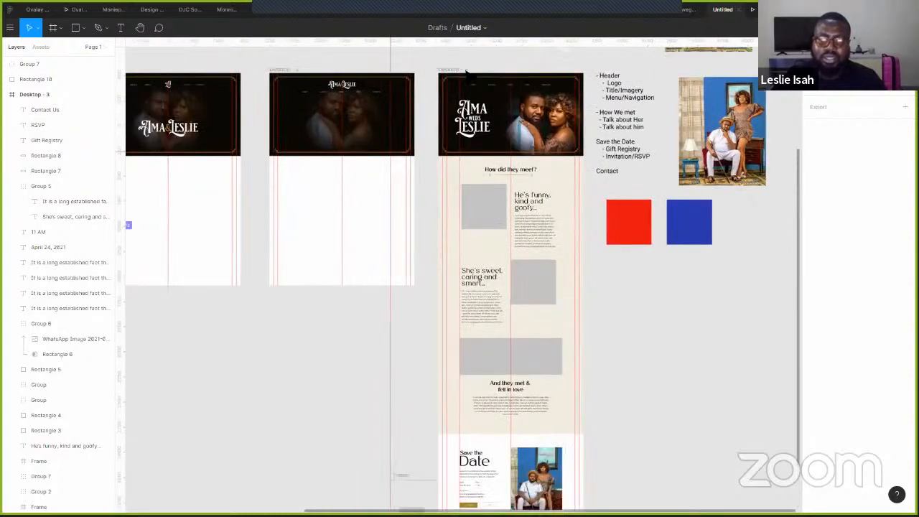
left_click(461, 69)
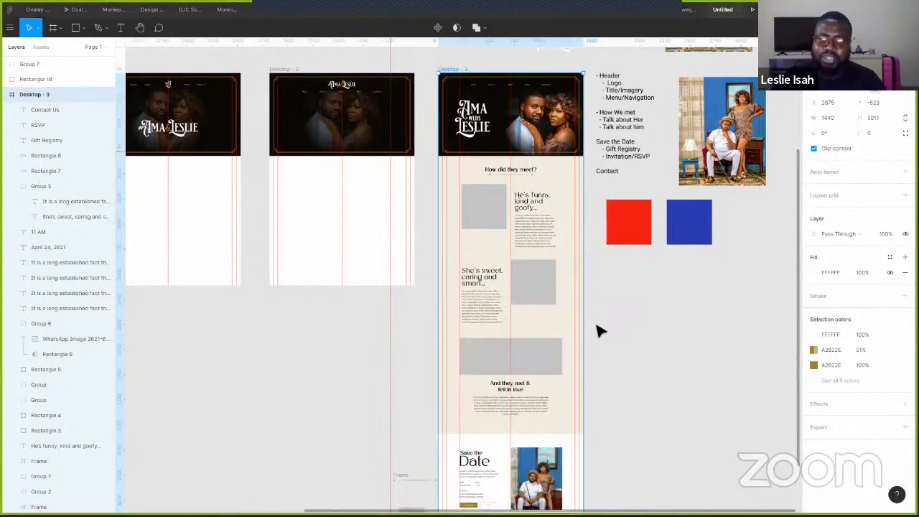
- Select and inspect the Desktop - 3 frame, its How did they meet? story group and an ornament group
scroll(597, 328, "up", 1)
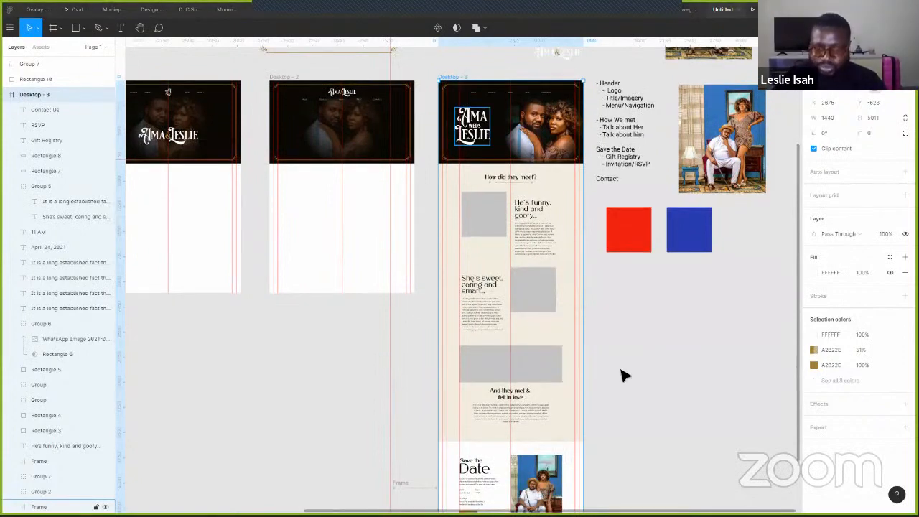
scroll(593, 383, "down", 4)
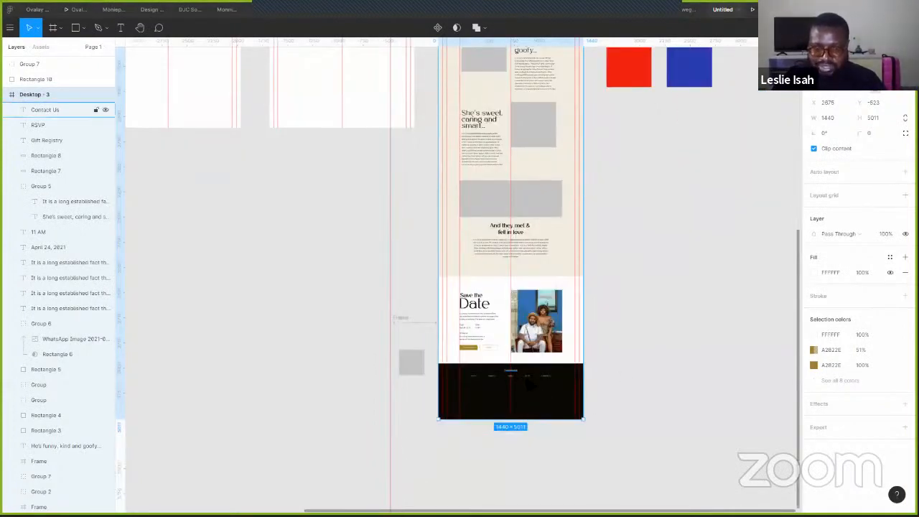
left_click(614, 337)
scroll(581, 381, "up", 3)
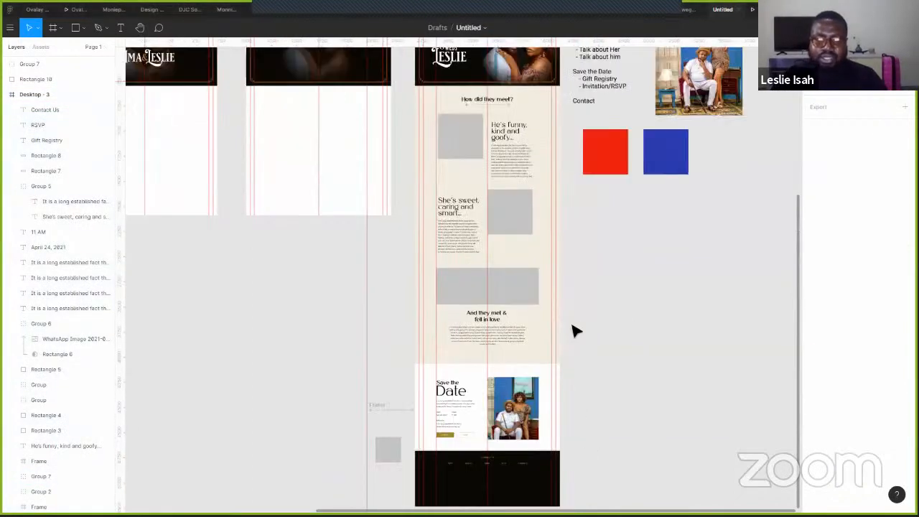
scroll(436, 232, "up", 6)
left_click(435, 232)
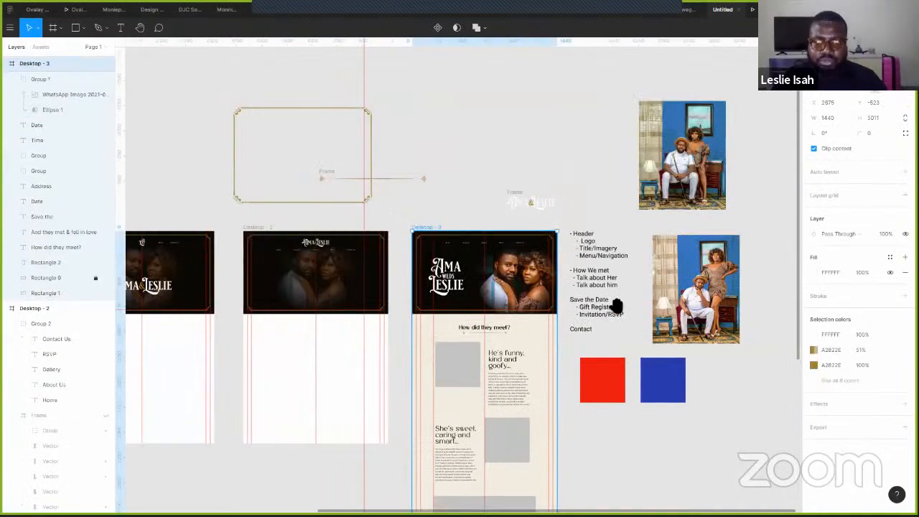
scroll(591, 293, "down", 7)
scroll(513, 430, "down", 2)
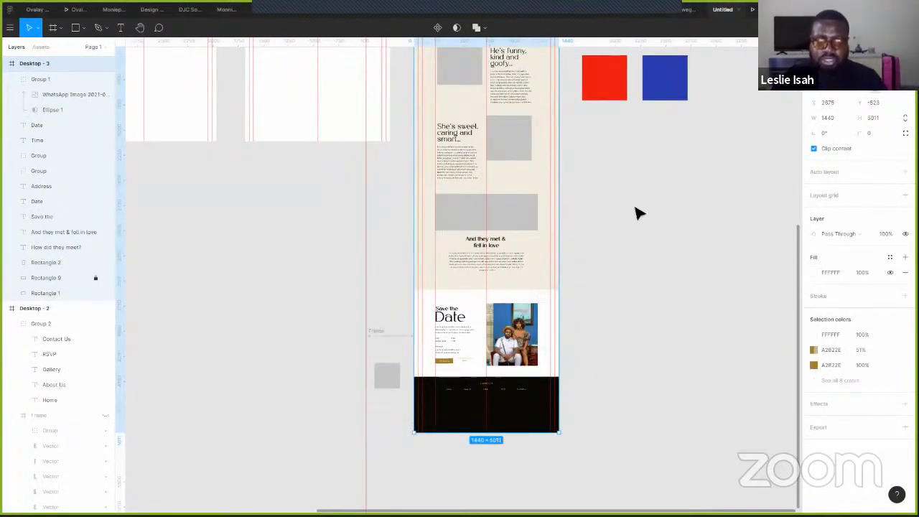
left_click(601, 281)
scroll(493, 293, "up", 3)
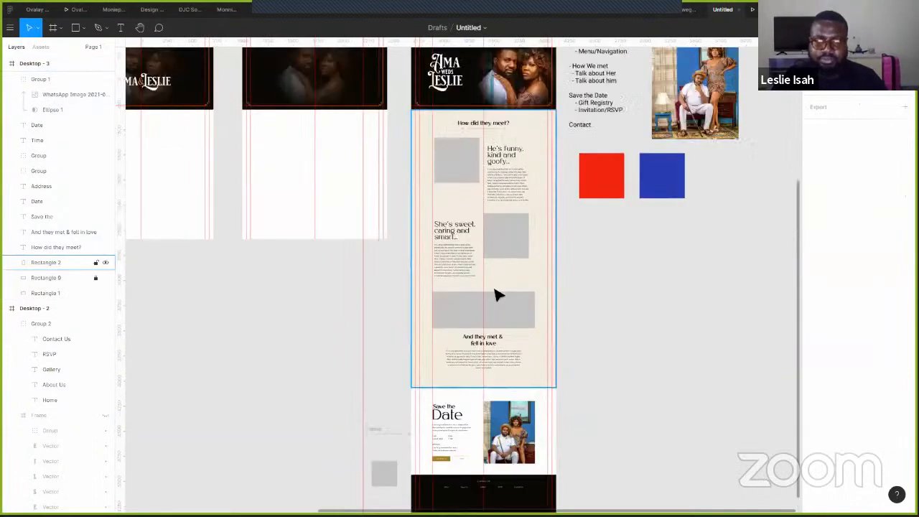
left_click(495, 294)
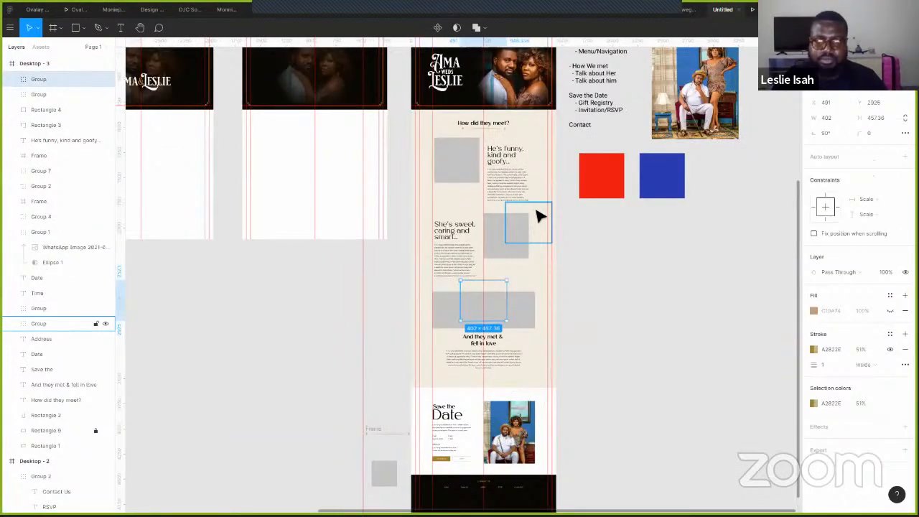
left_click(442, 136, "shift")
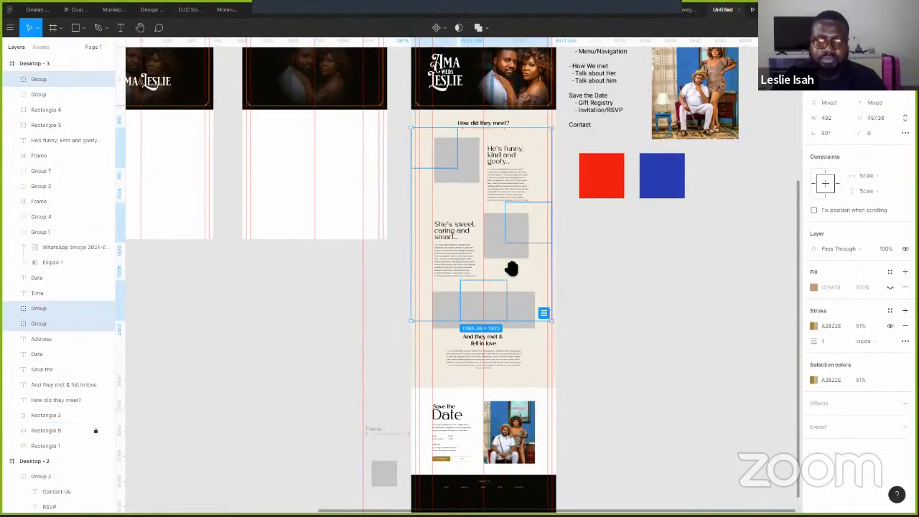
scroll(781, 215, "up", 4)
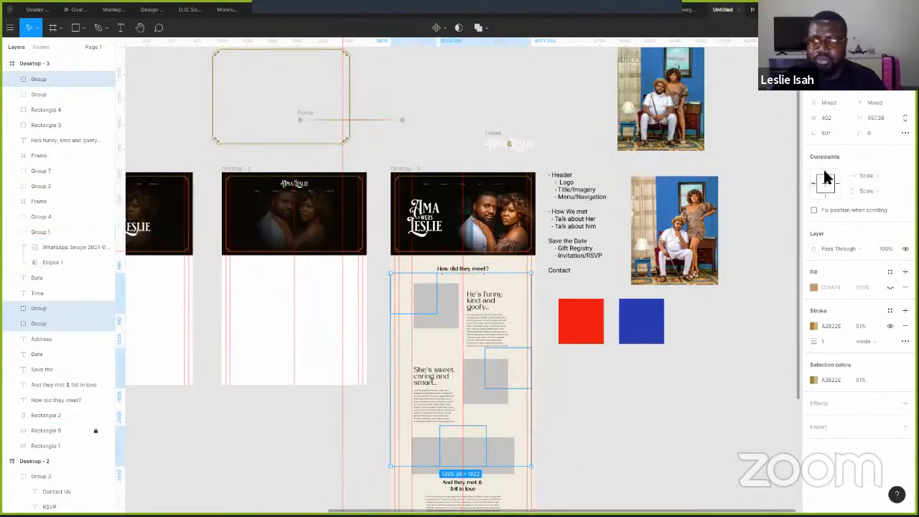
left_click(418, 164)
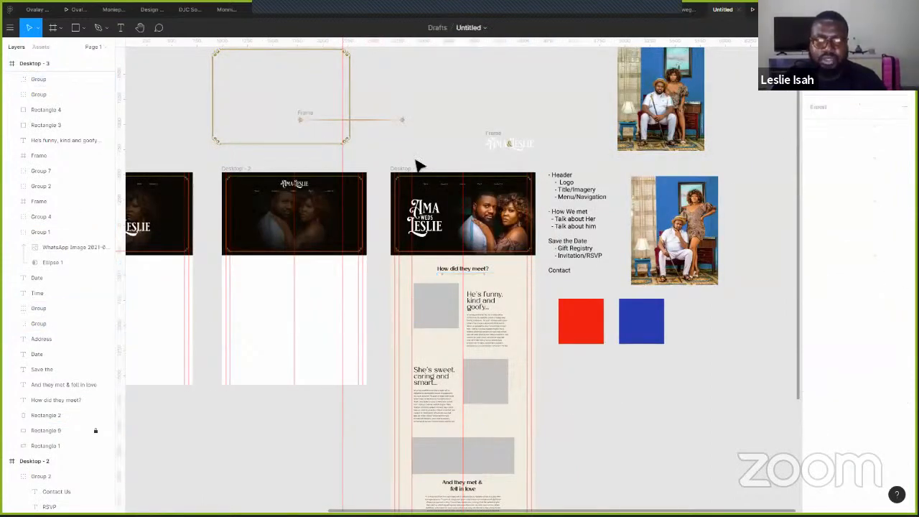
- Shorten Desktop - 3 to 1440×4691 so it ends at the footer, then start the prototype preview
left_click(493, 391)
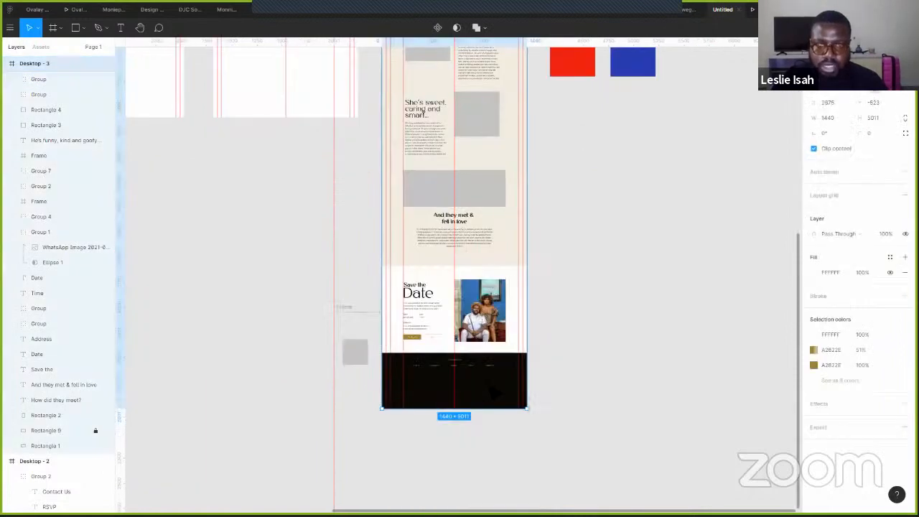
scroll(454, 273, "down", 1)
left_click_drag(496, 392, 496, 357)
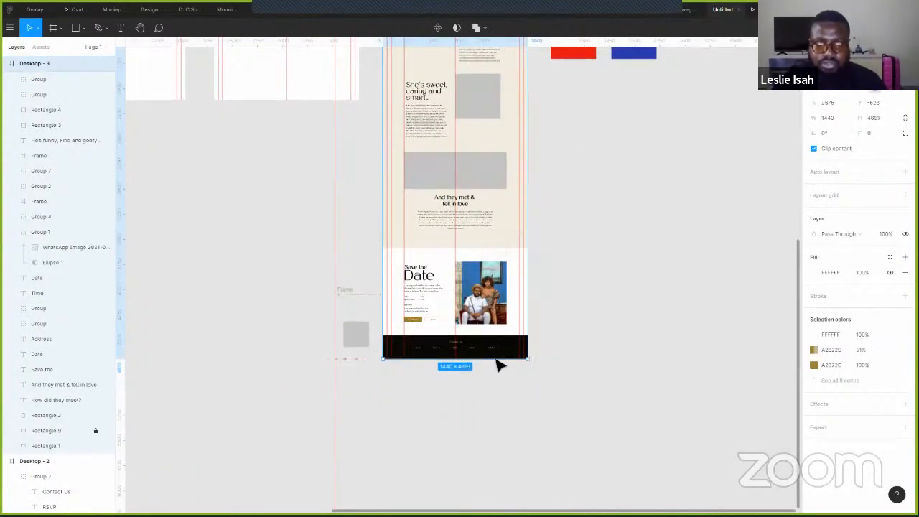
left_click(652, 238)
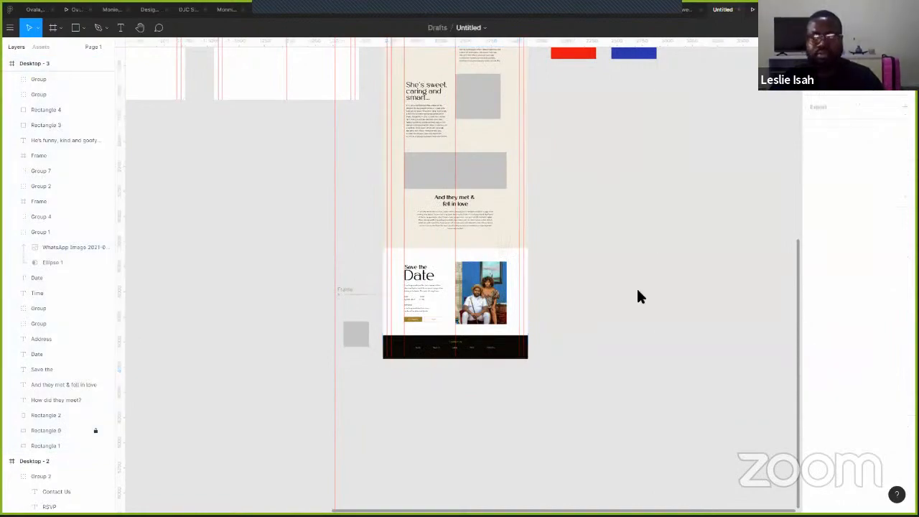
left_click(769, 10)
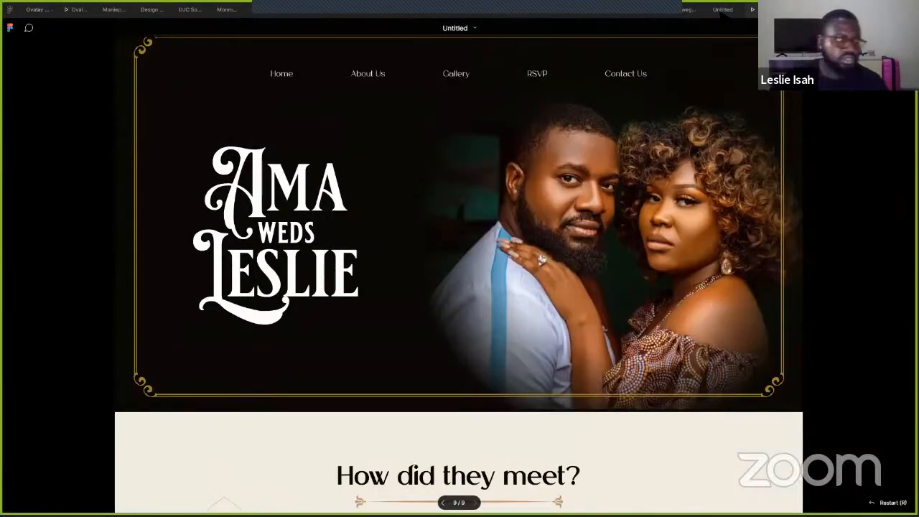
- Return from the prototype preview to the Untitled design file's canvas
left_click(722, 11)
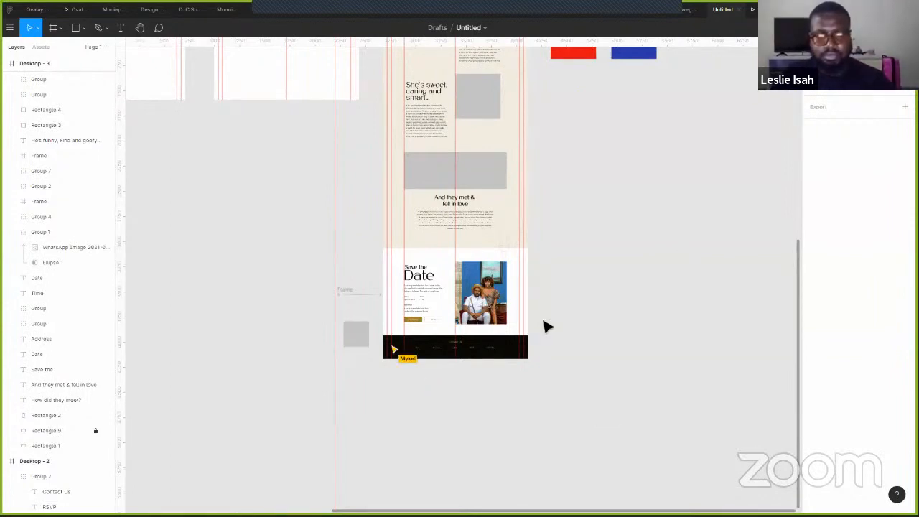
- Move the faint ornament group by And they met & fell in love down to Y 3888.33
scroll(508, 337, "up", 5)
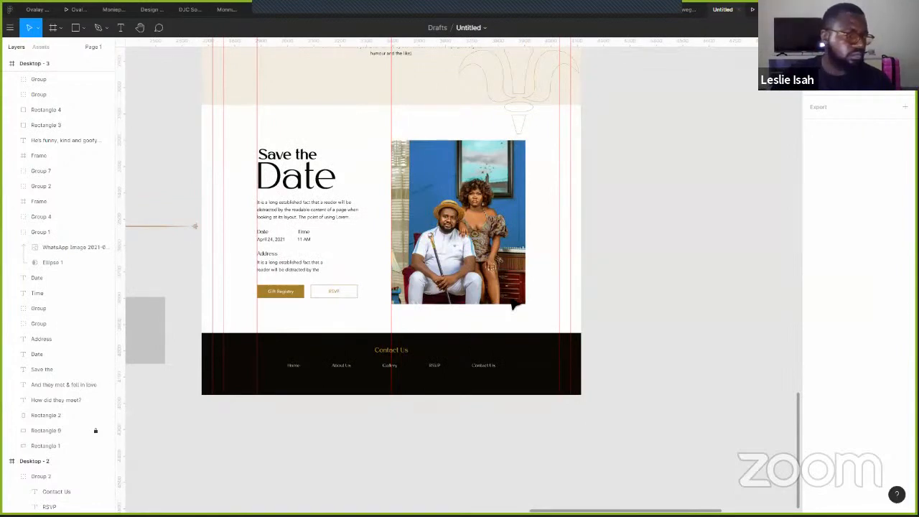
scroll(508, 308, "down", 3)
scroll(519, 269, "up", 3)
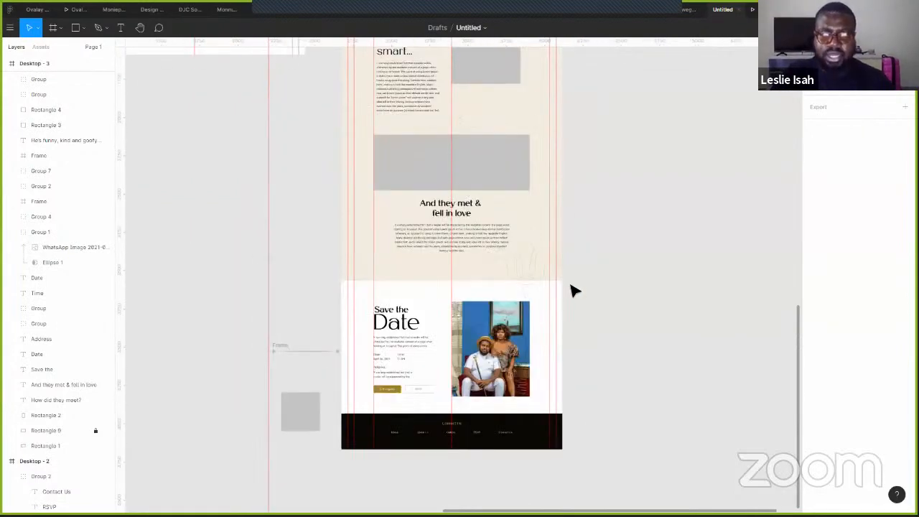
left_click(532, 278)
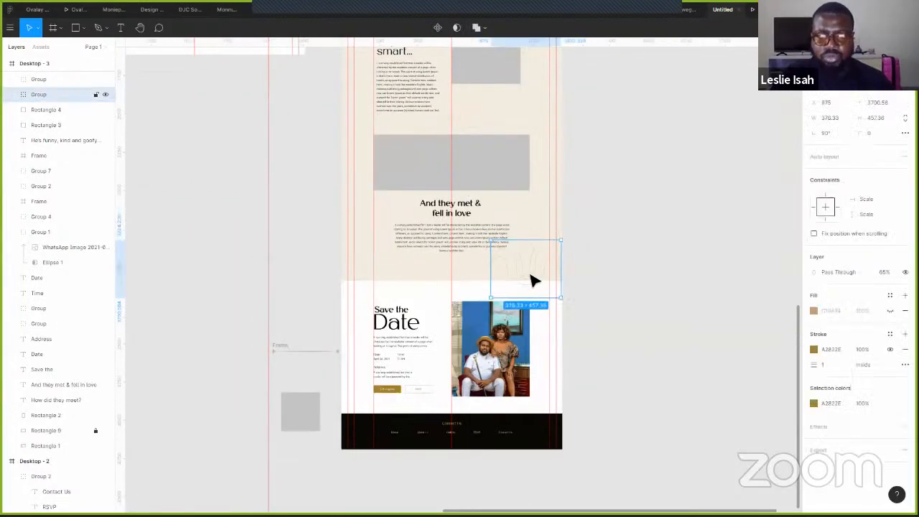
scroll(532, 279, "up", 2)
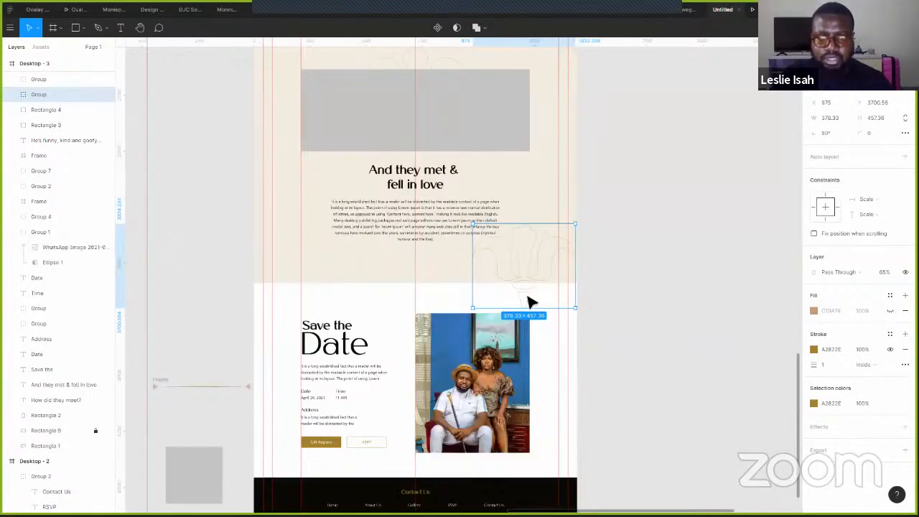
left_click_drag(527, 302, 547, 347)
left_click(598, 287)
scroll(596, 283, "down", 5)
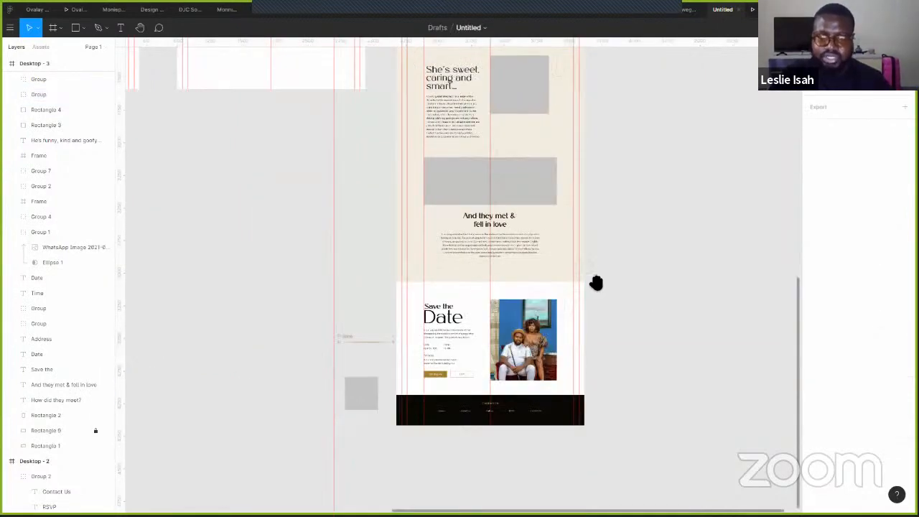
scroll(618, 191, "up", 5)
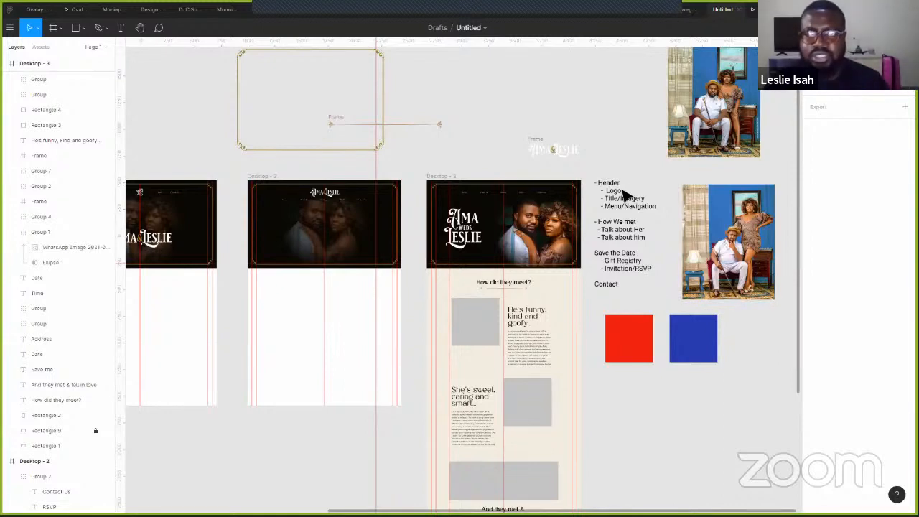
scroll(623, 190, "up", 5)
scroll(646, 401, "up", 5)
scroll(646, 400, "left", 2)
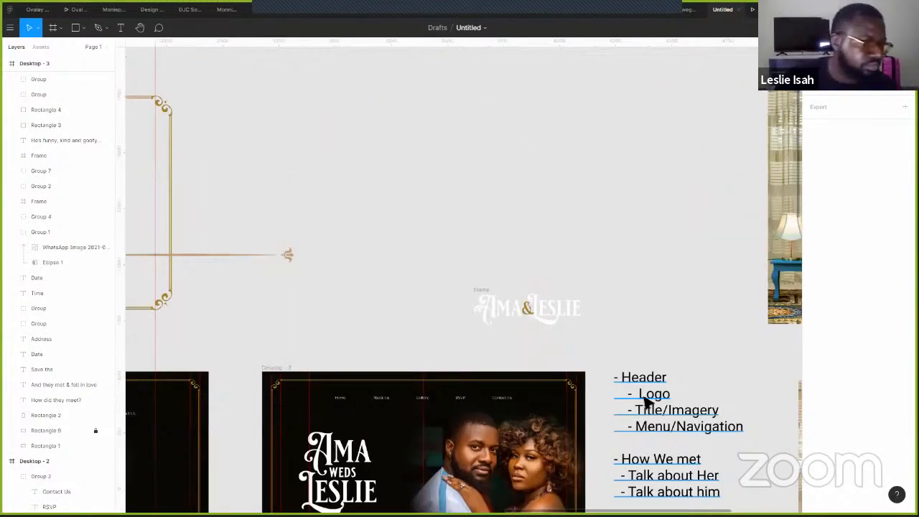
- Duplicate the outline notes above the Ama & Leslie logo, replace its text with a social-media handle, and fit the box
left_click(649, 399)
left_click_drag(474, 163, 497, 156)
triple_click(532, 163)
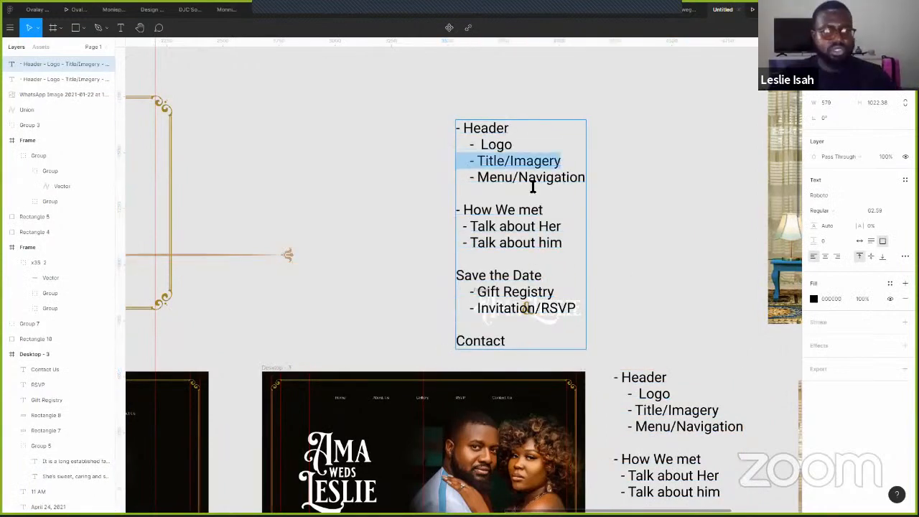
key("ctrl+a")
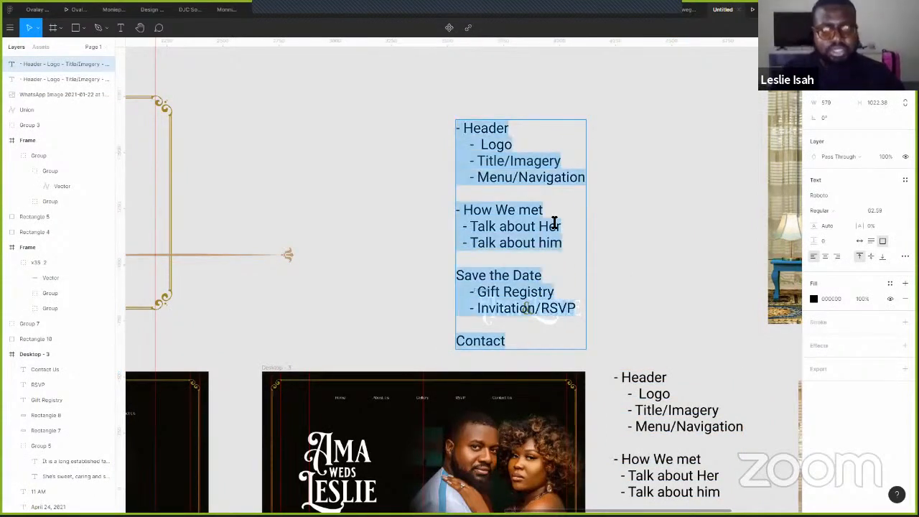
type("@l")
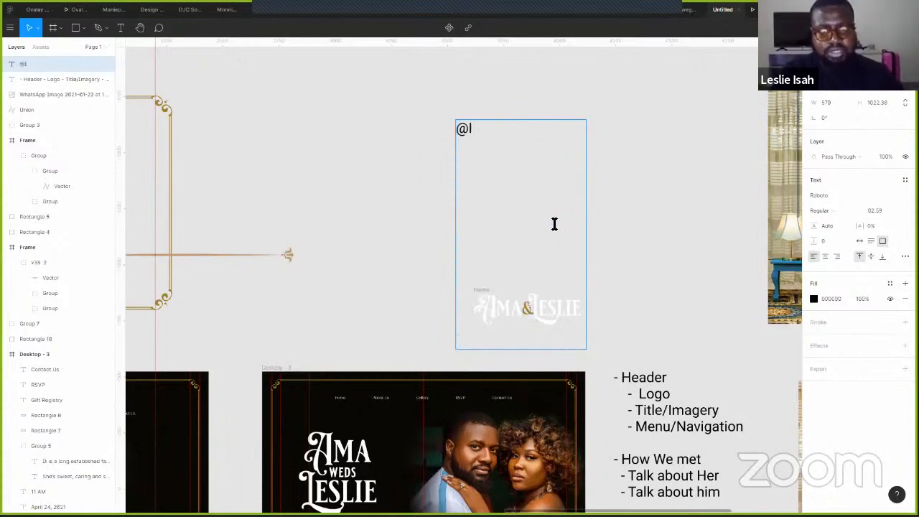
type("SL")
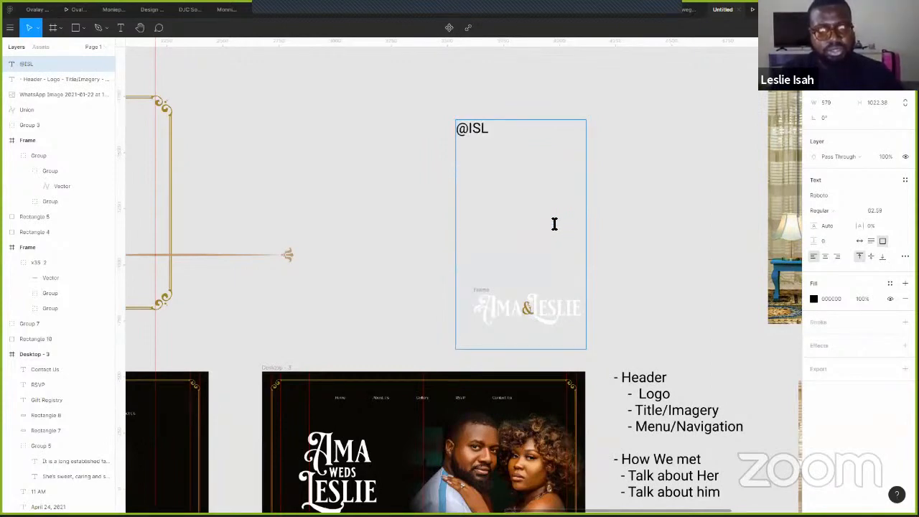
type("3Y")
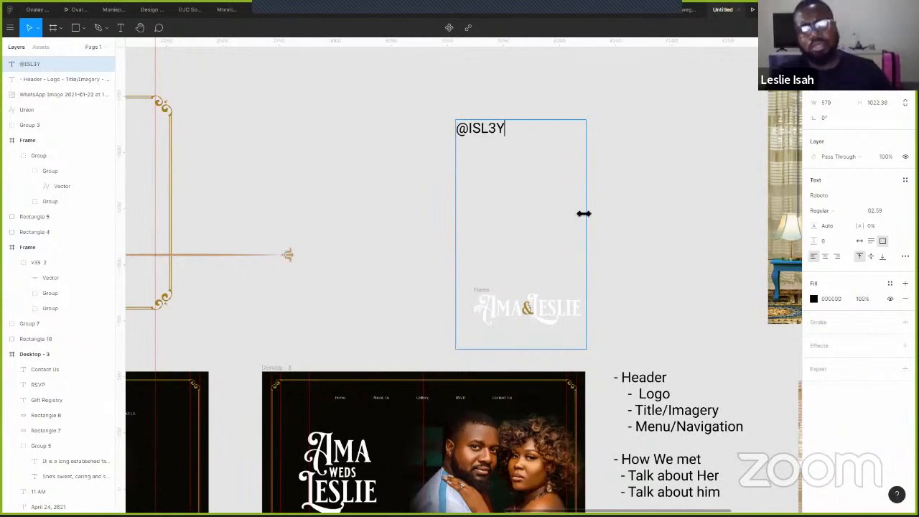
key("Escape")
left_click_drag(557, 349, 555, 146)
left_click(614, 239)
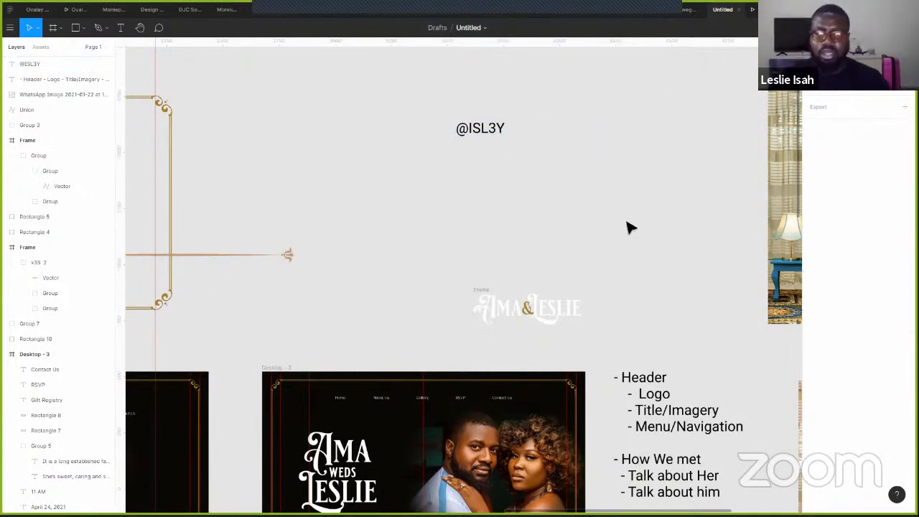
left_click_drag(614, 36, 595, 48)
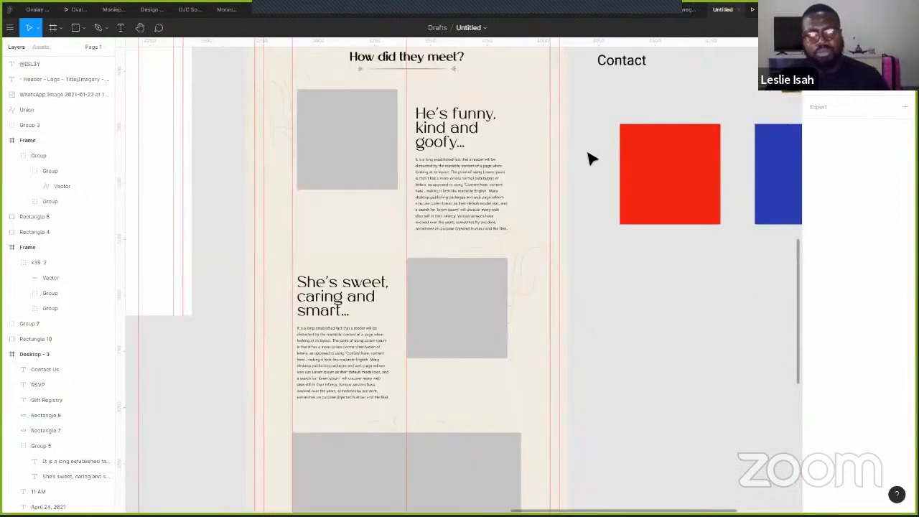
scroll(591, 155, "down", 4)
scroll(567, 197, "down", 3)
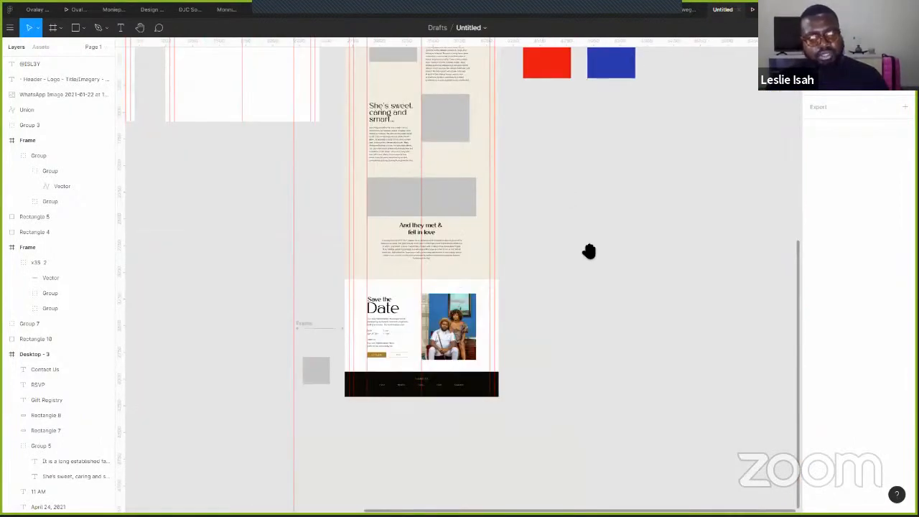
scroll(575, 230, "up", 3)
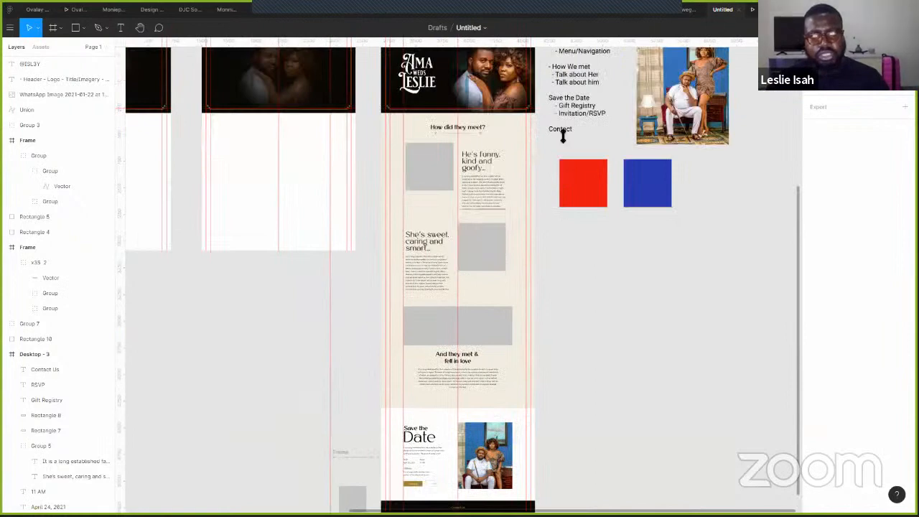
scroll(478, 166, "up", 5)
scroll(478, 163, "up", 5)
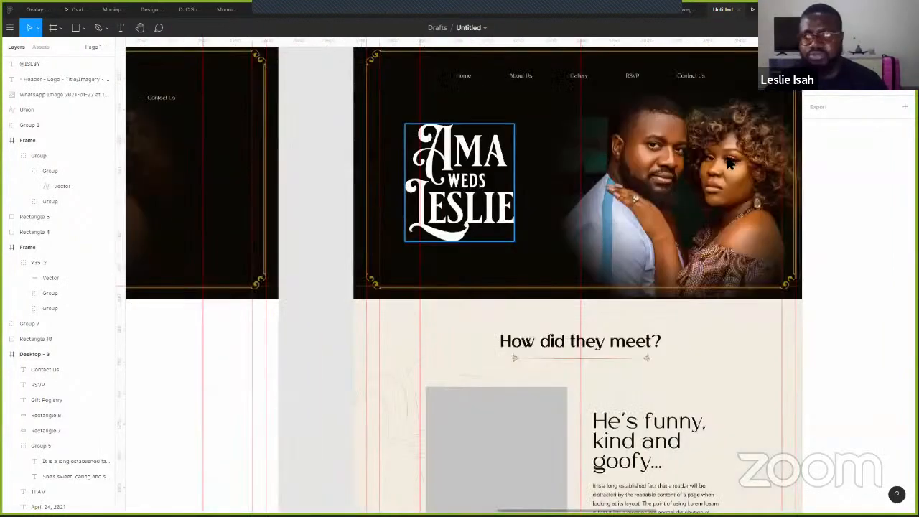
left_click(479, 180)
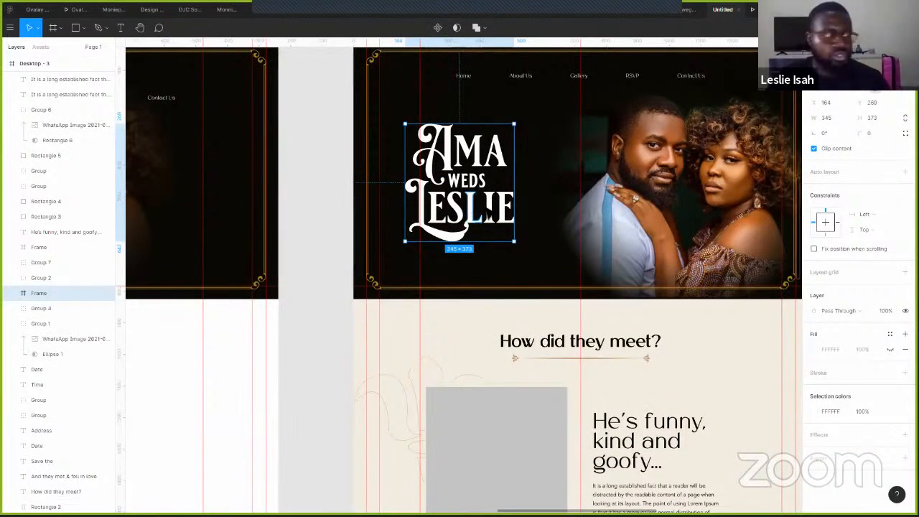
scroll(488, 215, "up", 2)
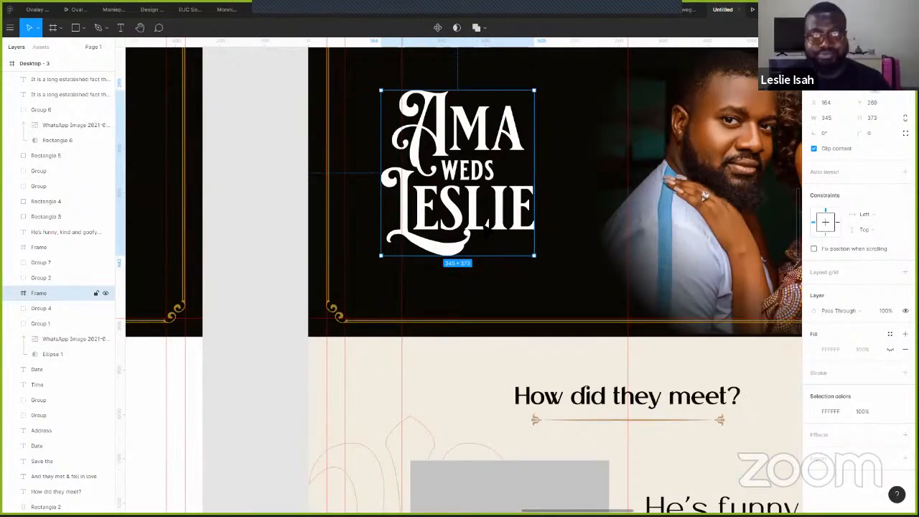
scroll(486, 224, "up", 1)
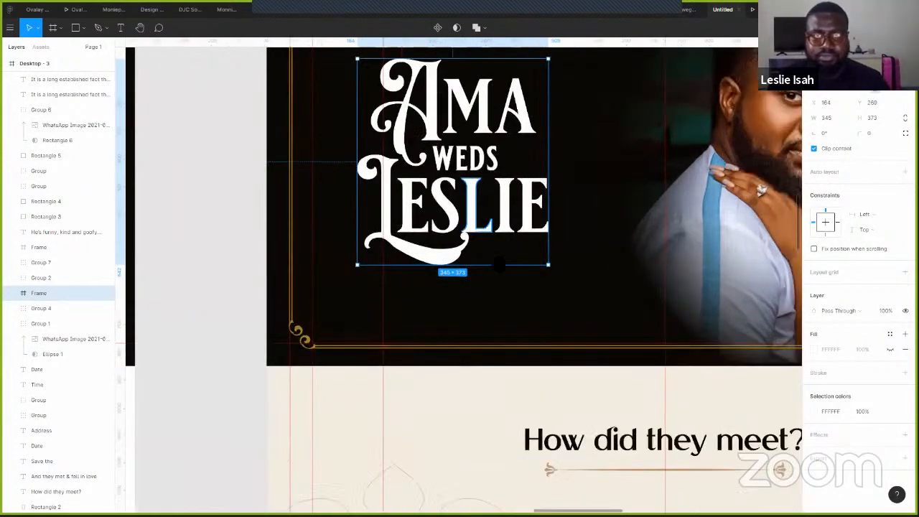
scroll(495, 280, "up", 2)
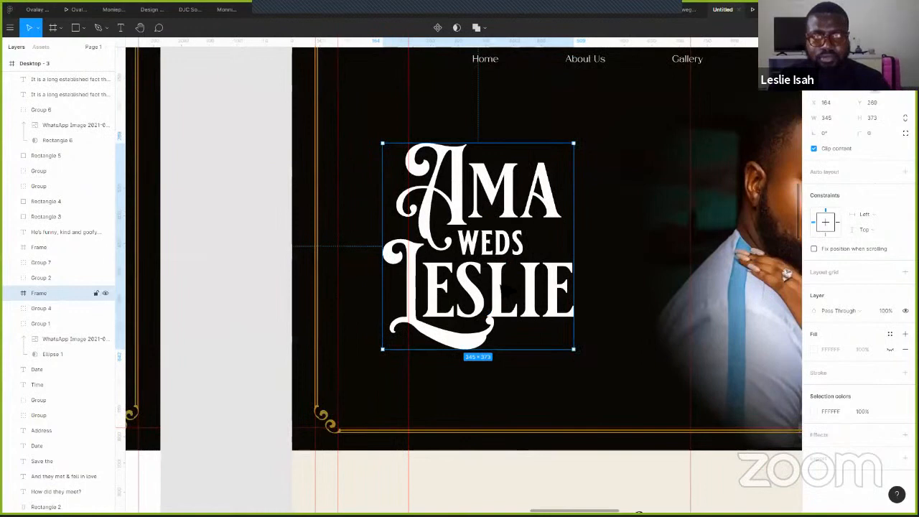
left_click_drag(497, 283, 507, 290)
key("shift+Up")
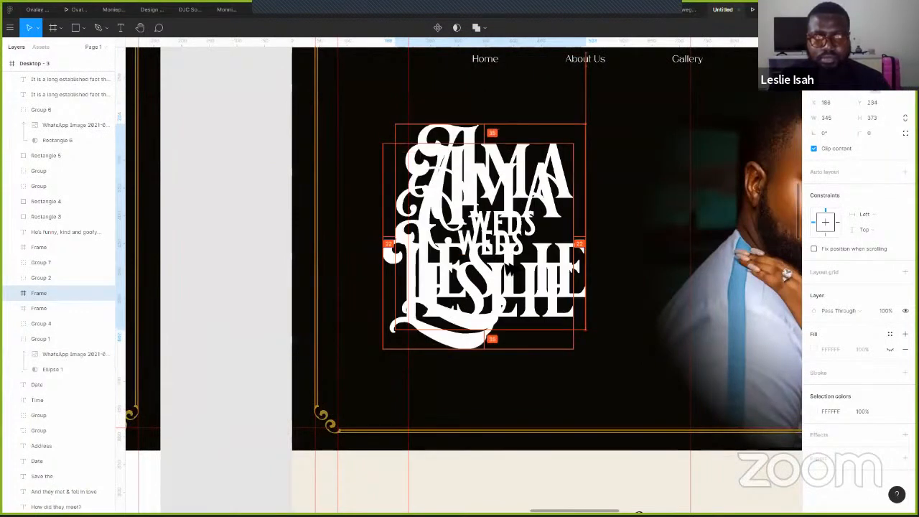
key("shift+Up")
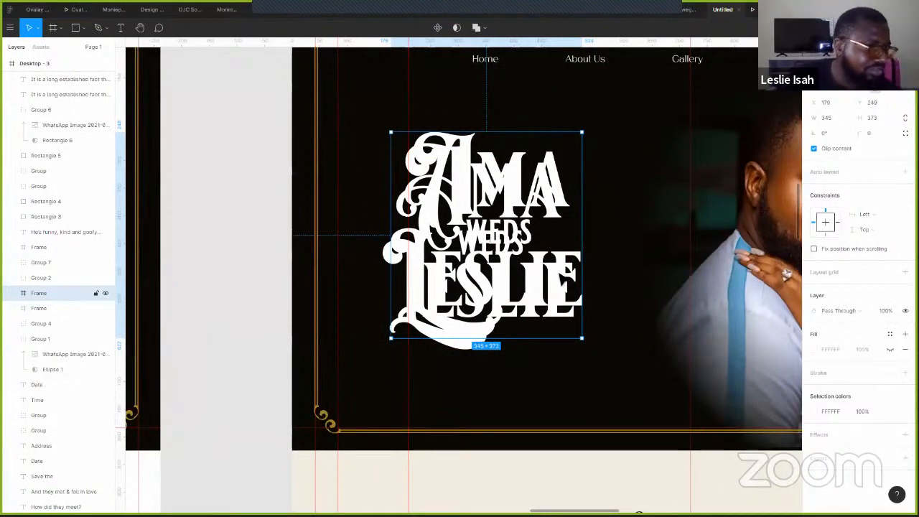
scroll(678, 294, "down", 1)
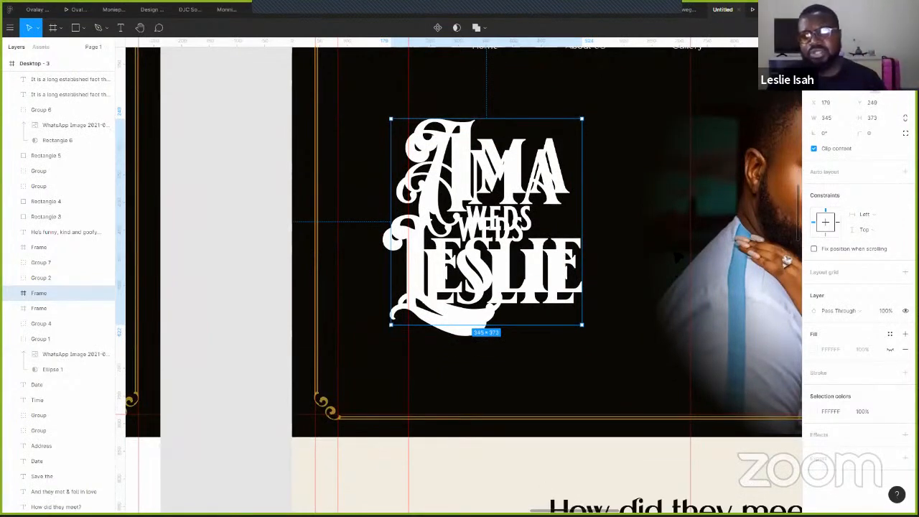
scroll(677, 253, "down", 10)
scroll(677, 254, "down", 5)
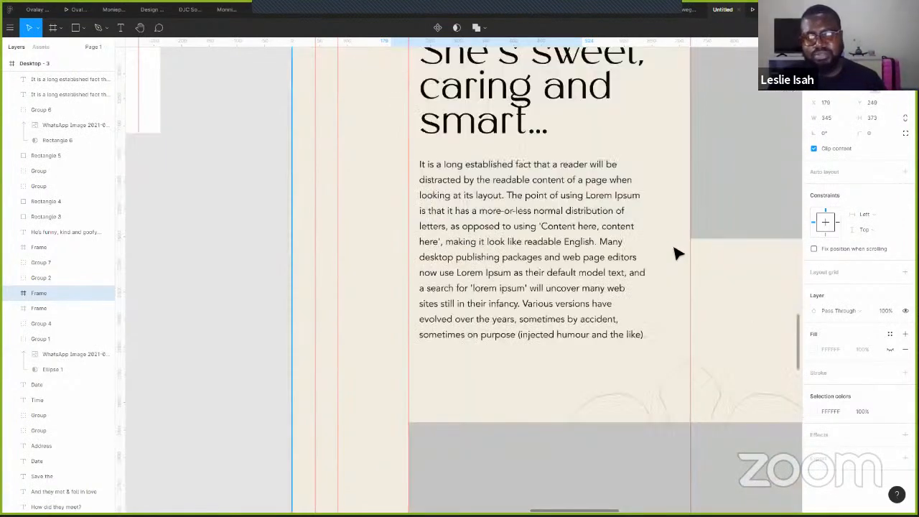
scroll(677, 253, "down", 5)
scroll(677, 253, "down", 5)
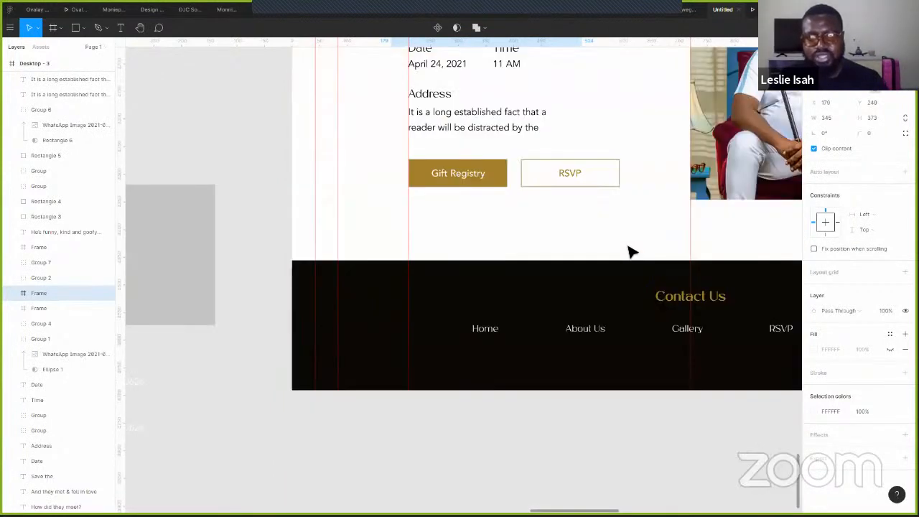
scroll(385, 207, "right", 5)
scroll(385, 207, "up", 2)
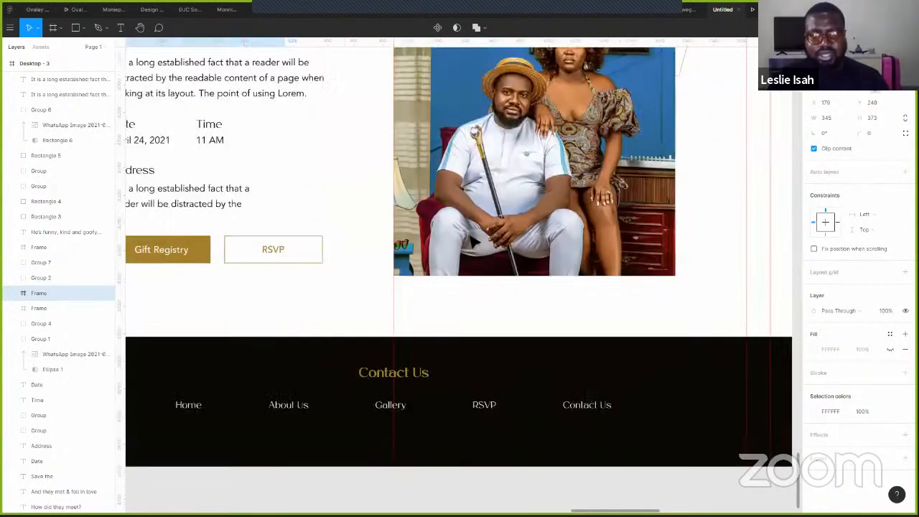
scroll(517, 248, "down", 3)
scroll(385, 388, "left", 5)
scroll(385, 388, "up", 1)
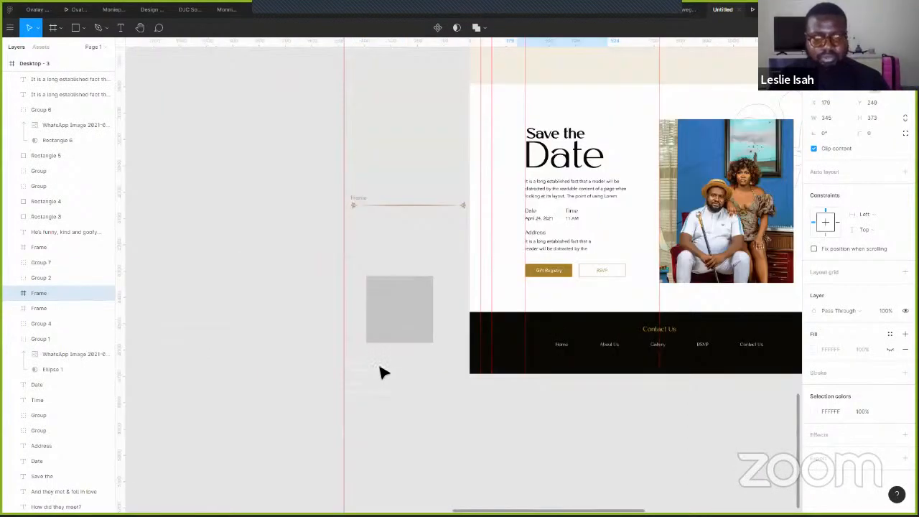
key("ctrl+v")
key("Delete")
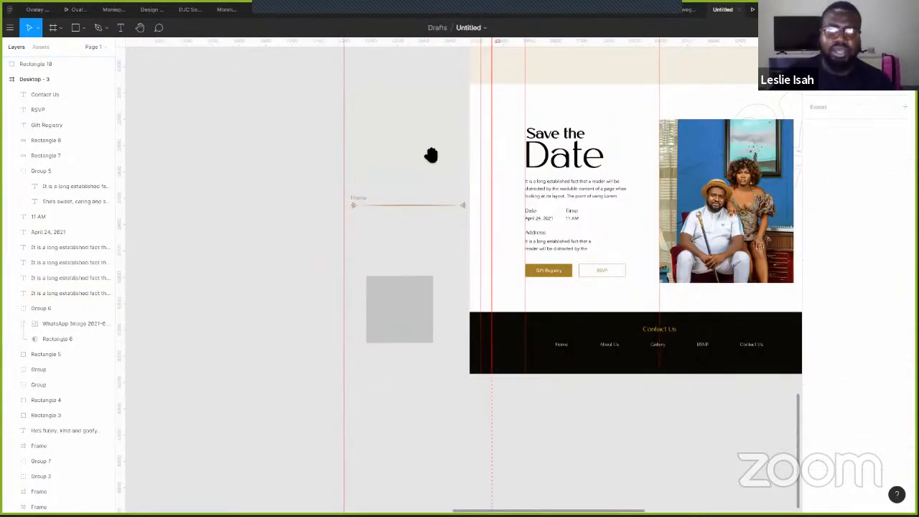
left_click_drag(470, 154, 410, 486)
scroll(438, 430, "up", 10)
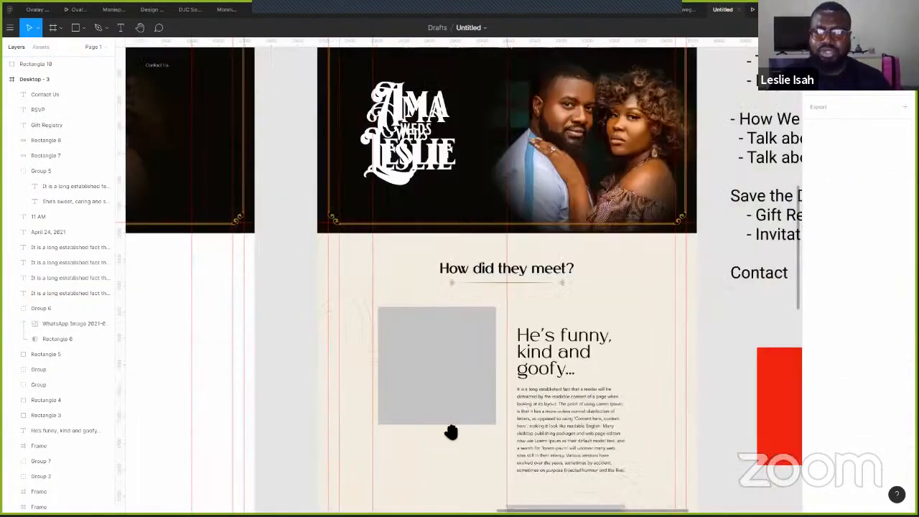
scroll(459, 323, "up", 4)
scroll(420, 207, "down", 5)
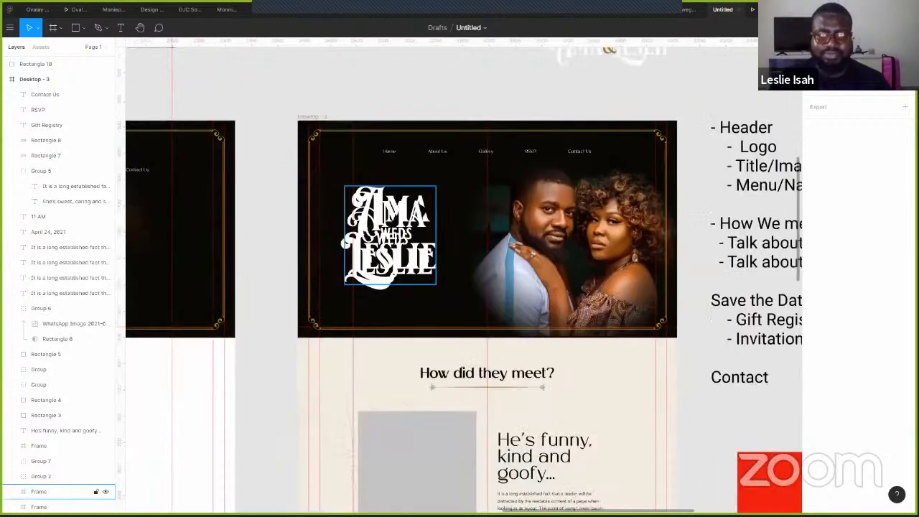
left_click(420, 208)
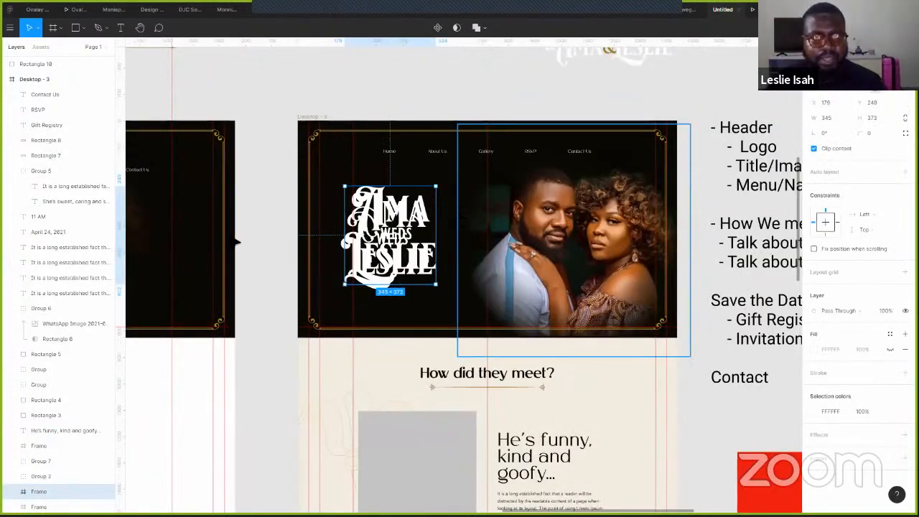
scroll(458, 217, "up", 3)
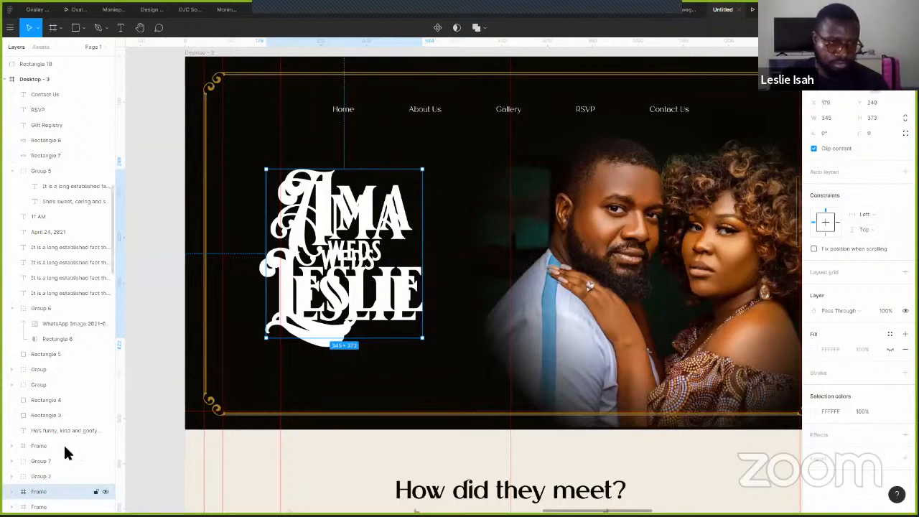
- Turn the copied title's letters into a hollow outline by hiding the fill and adding a gold A2822E stroke
scroll(64, 448, "down", 1)
scroll(65, 450, "down", 1)
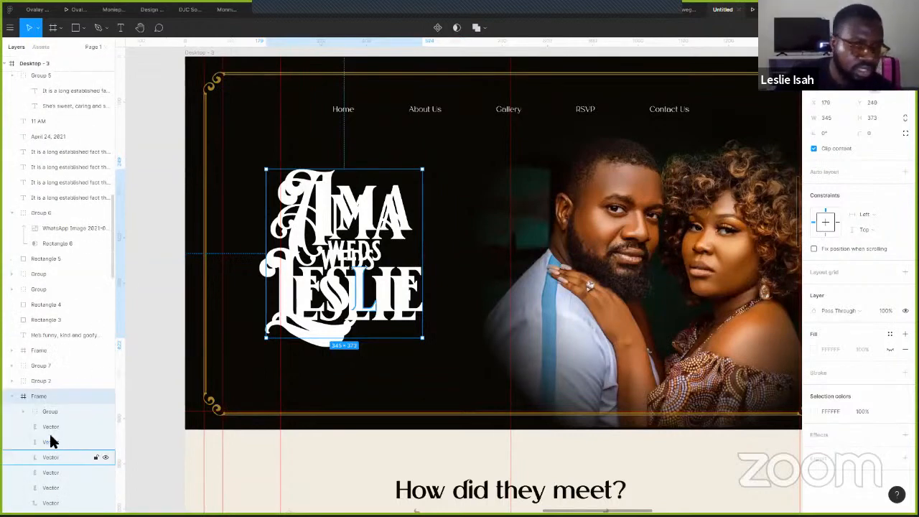
left_click(64, 412)
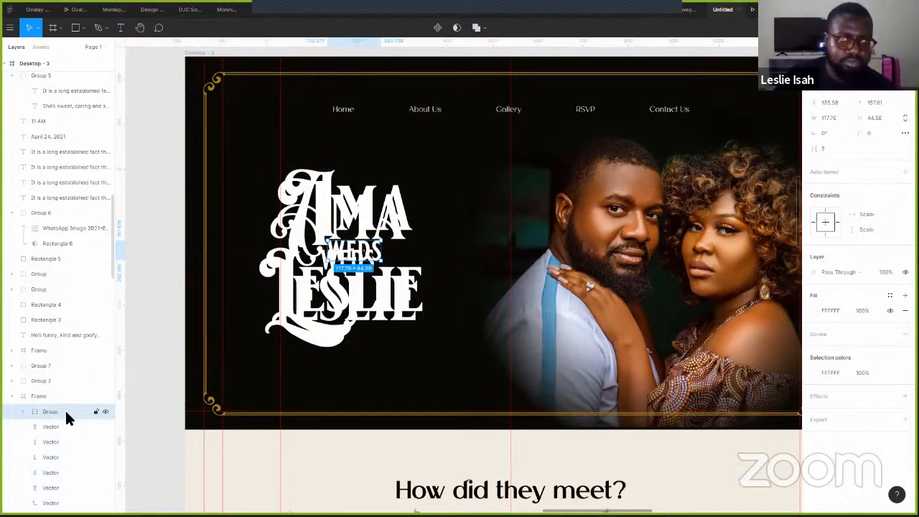
scroll(62, 429, "down", 1)
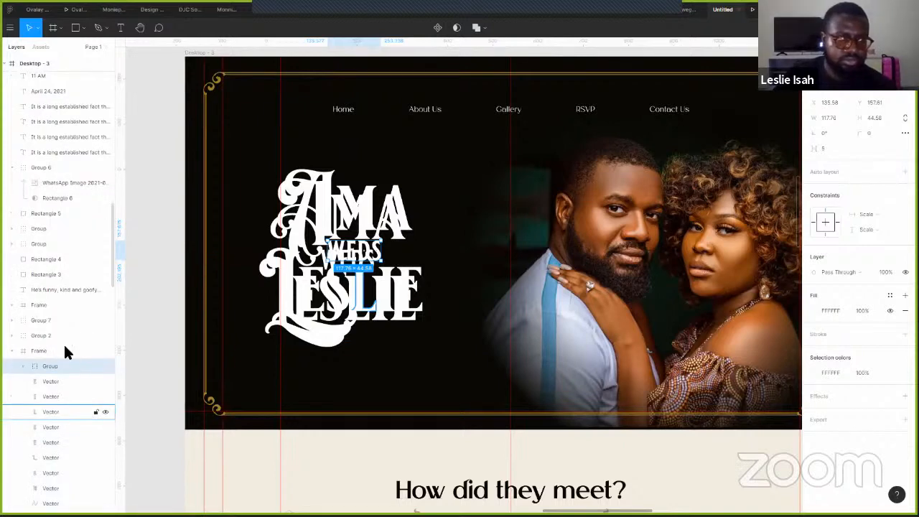
scroll(69, 363, "down", 3)
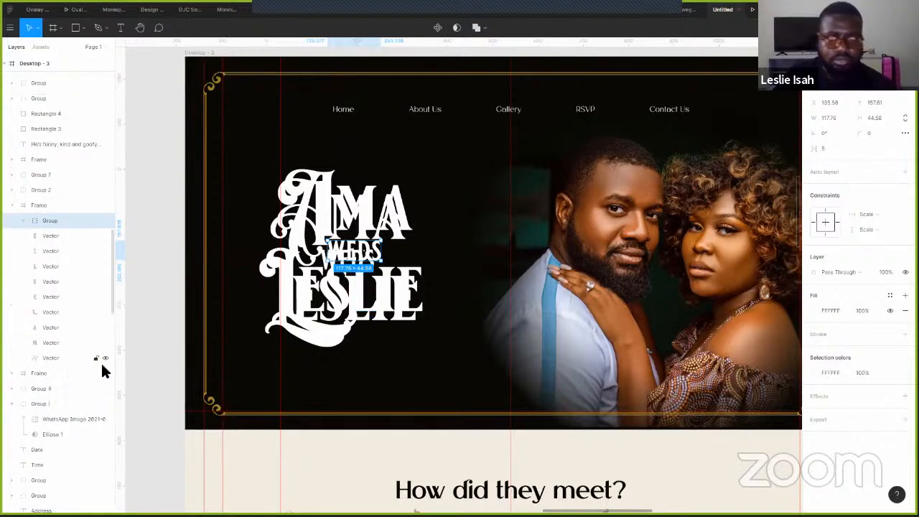
left_click(101, 359, "shift")
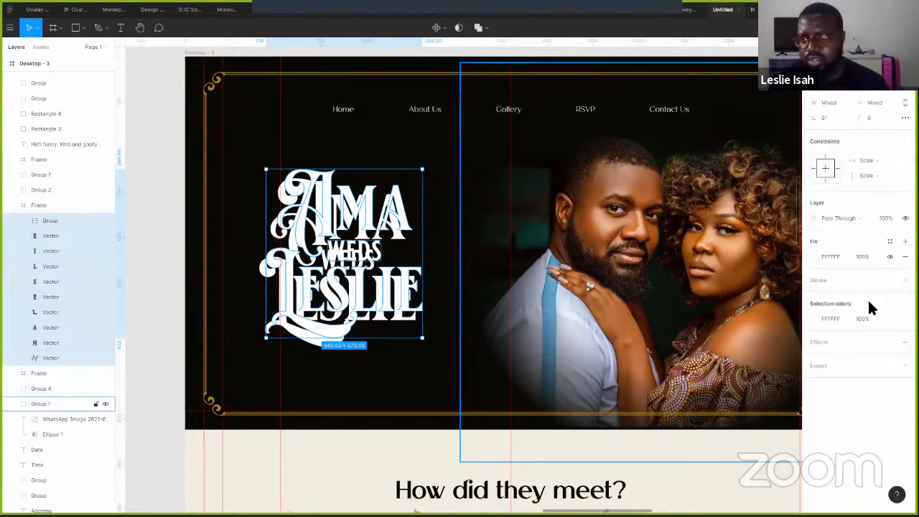
left_click(890, 257)
left_click(904, 280)
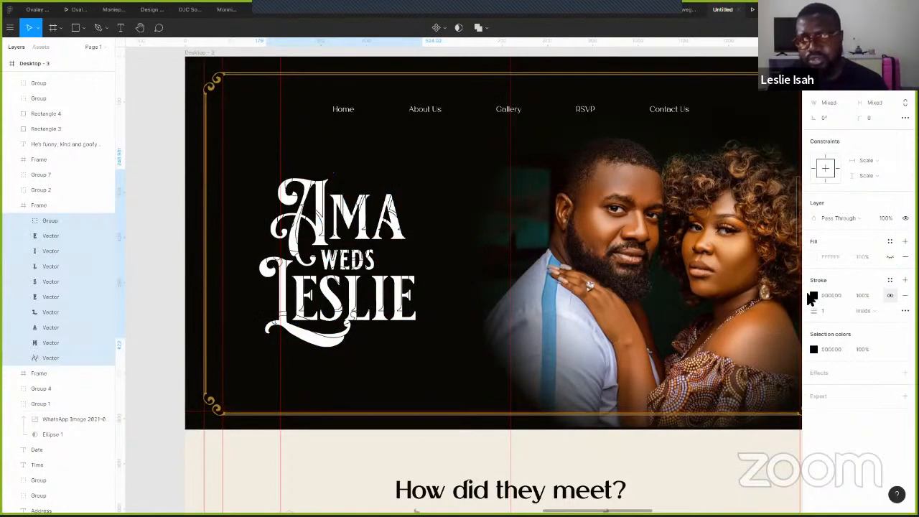
left_click(812, 296)
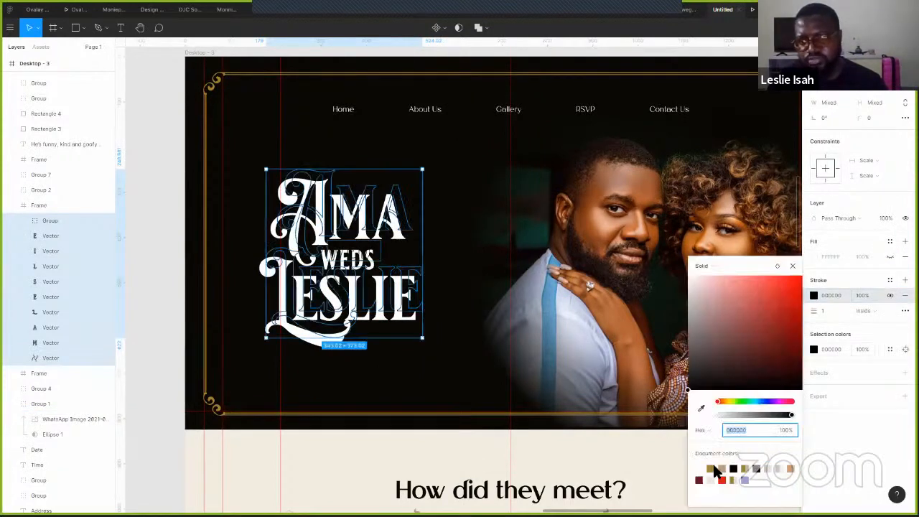
left_click(712, 468)
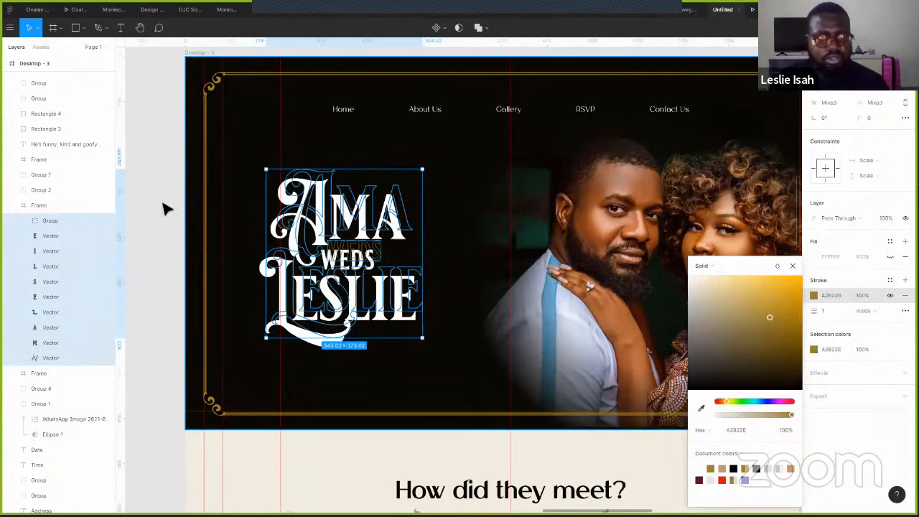
left_click(172, 253)
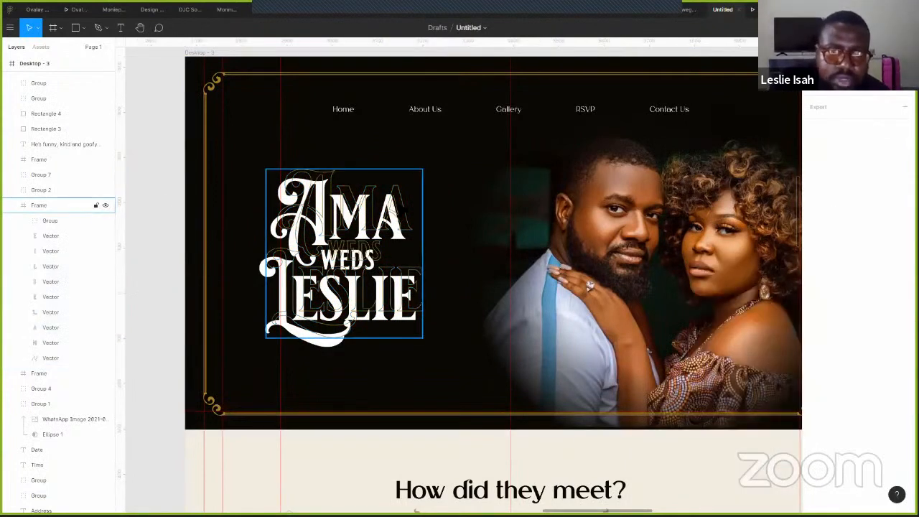
- Offset the outlined title slightly, set it to 50% opacity, and preview the page in presentation mode
left_click(345, 251)
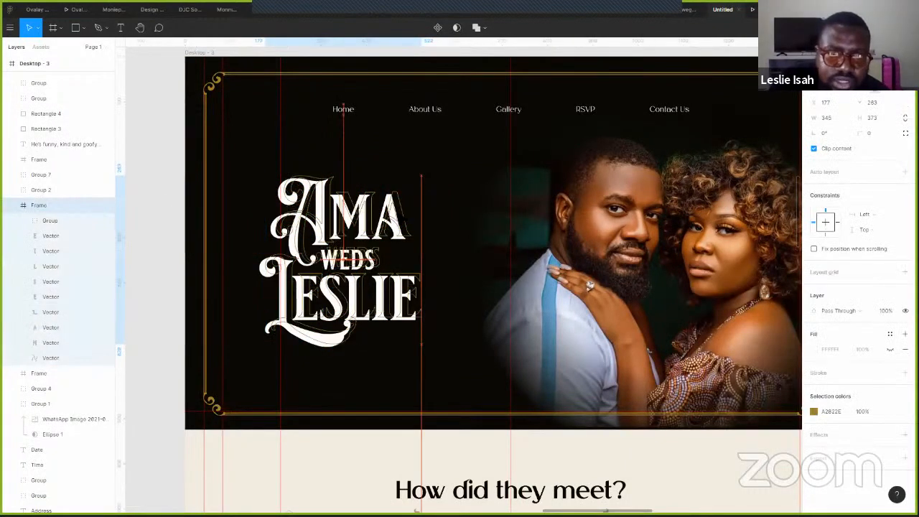
left_click_drag(345, 251, 343, 255)
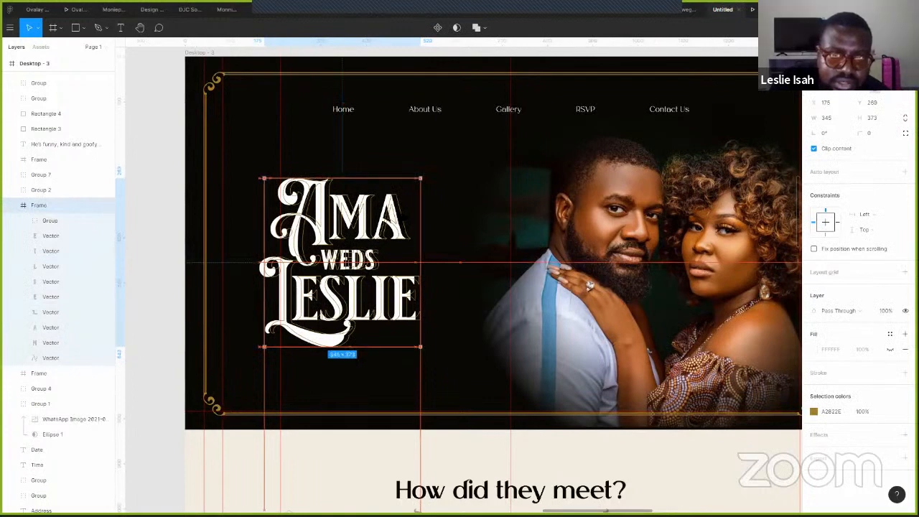
key("Up")
key("Up")
key("Up")
key("Up")
key("Up")
key("Up")
left_click_drag(402, 215, 396, 219)
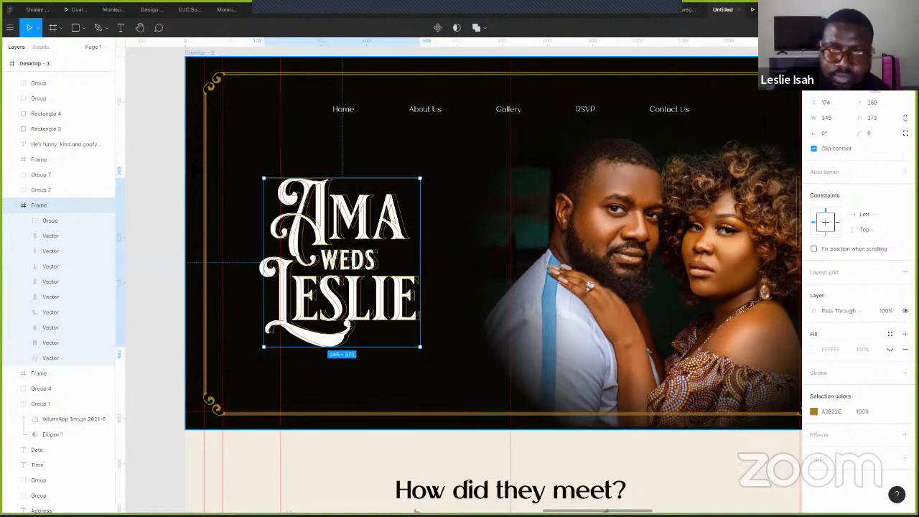
key("shift+Up")
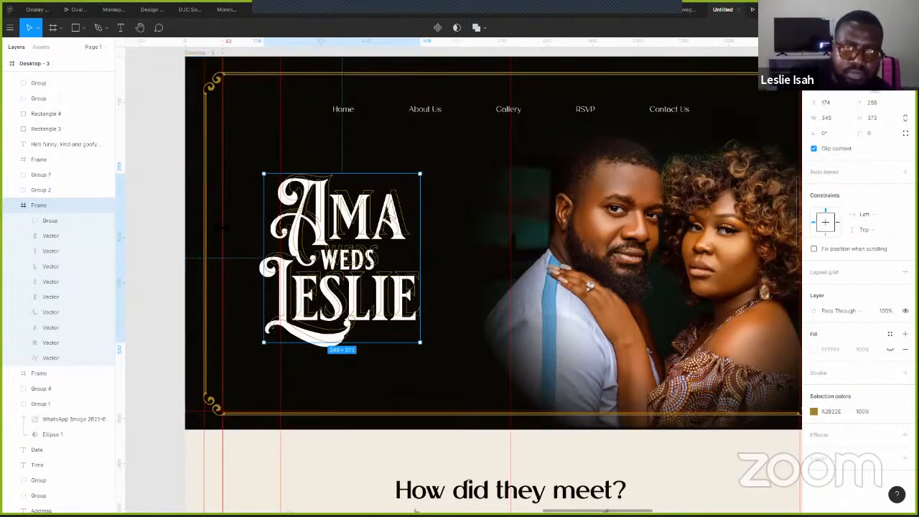
key("5")
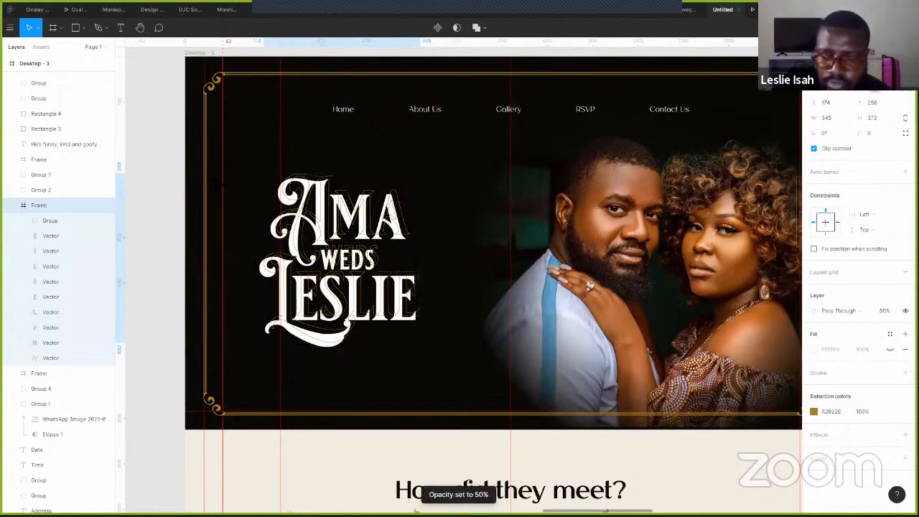
key("Down")
key("Down")
key("Down")
key("Down")
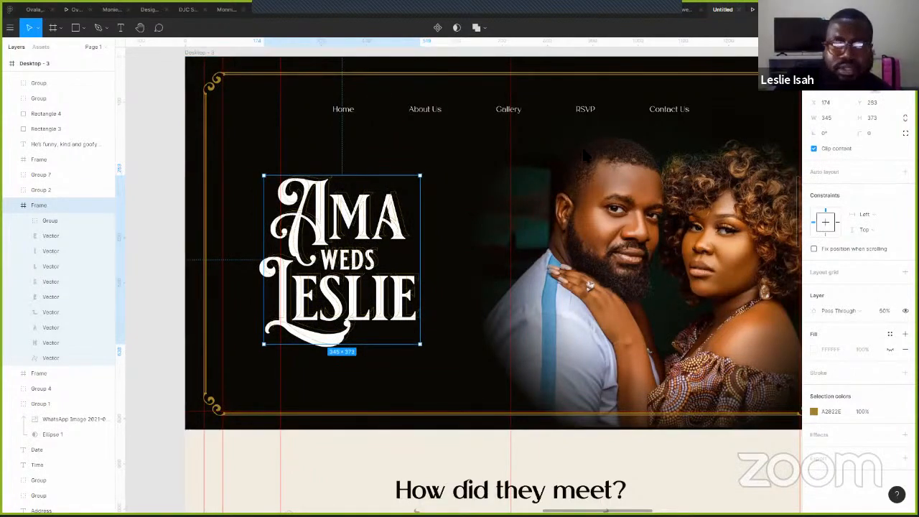
key("ctrl+alt+Return")
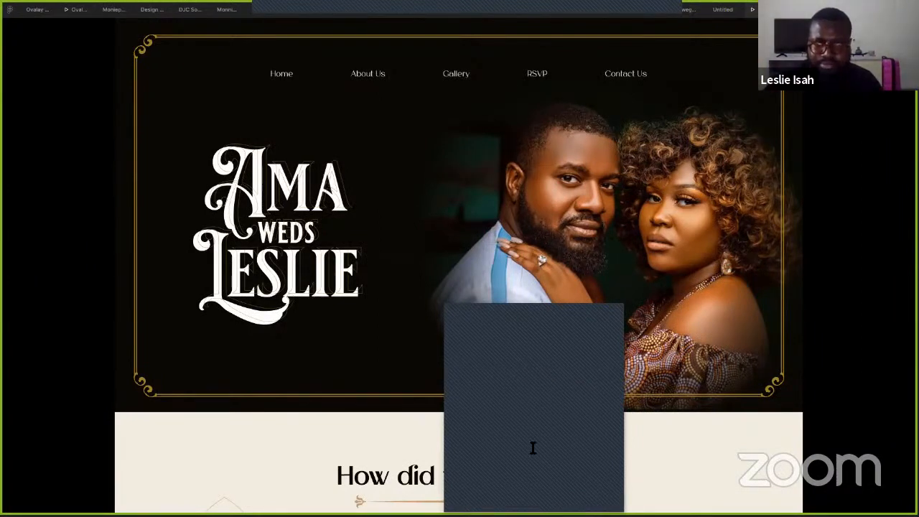
- Open the Figma file link from the shared panel in the browser
left_click(531, 355)
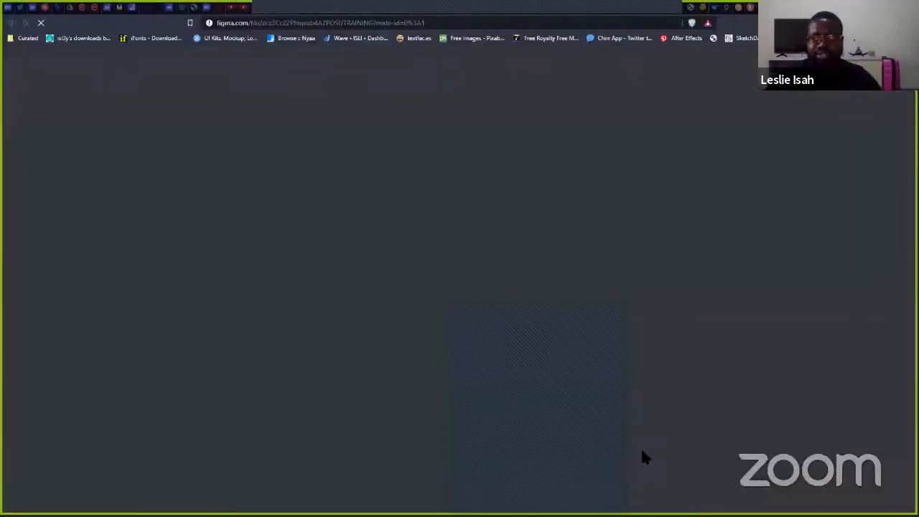
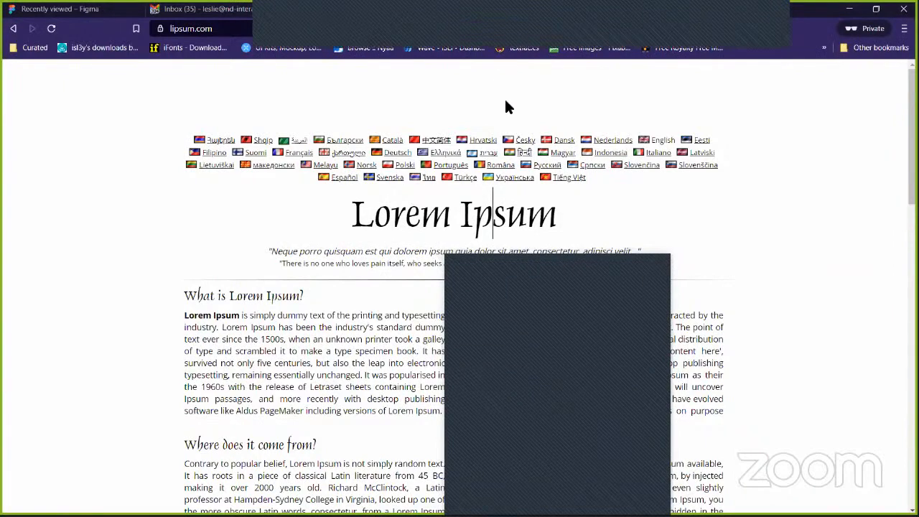
- Minimize the lipsum.com browser window to reveal the Figma file loading behind it
key("XF86AudioRaiseVolume")
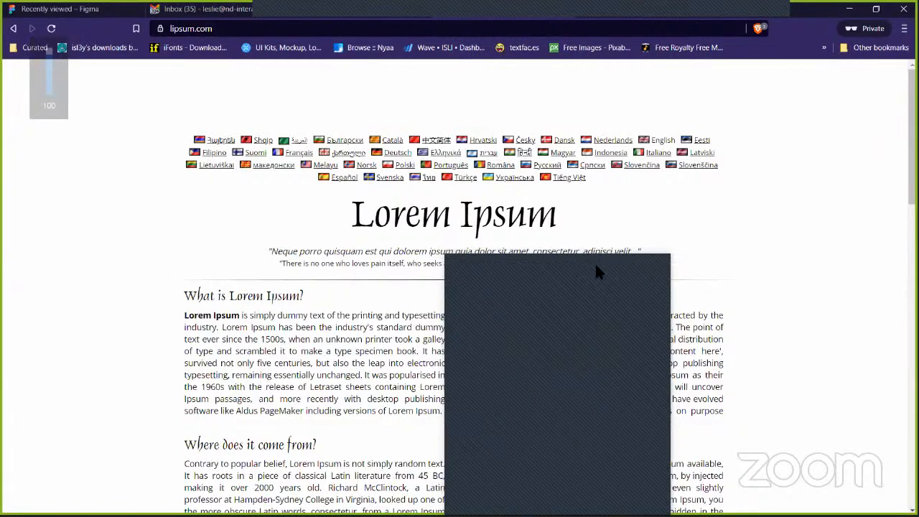
left_click(850, 10)
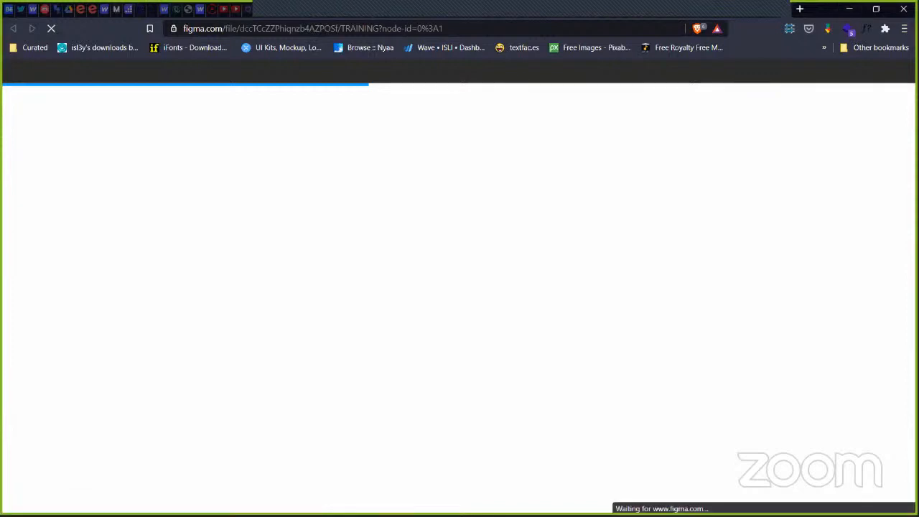
- Switch to the Figma desktop app and reload the wedding design file's tab
key("alt+Tab")
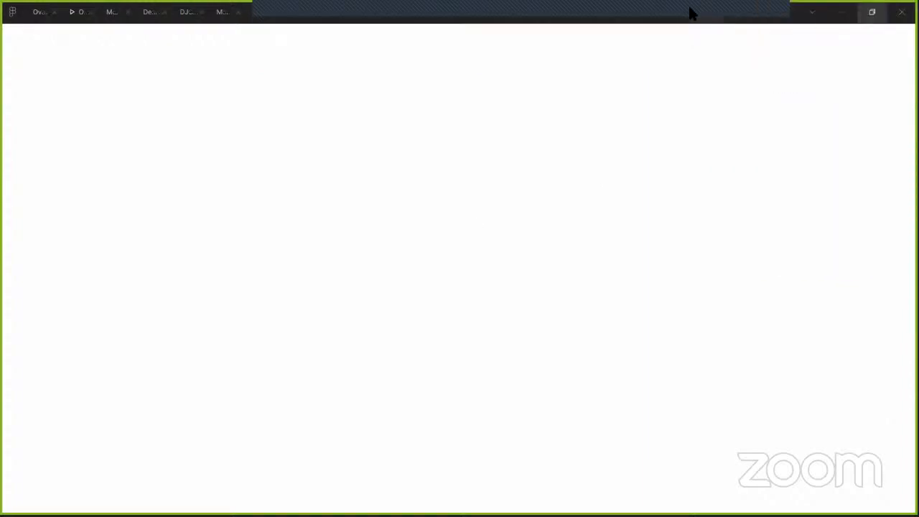
right_click(718, 35)
left_click(747, 52)
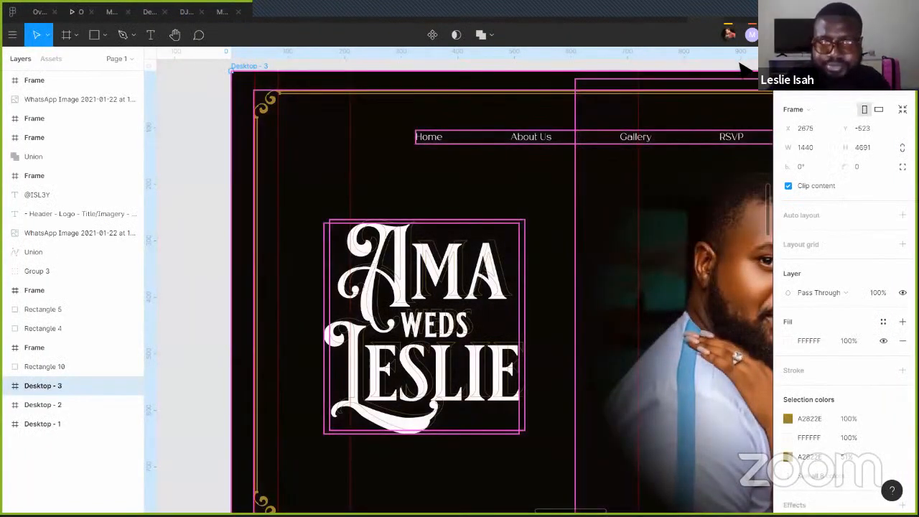
- Zoom out to review the Desktop - 3 hero, select gold border Group 4, then switch to Illustrator
key("ctrl+minus")
key("ctrl+minus")
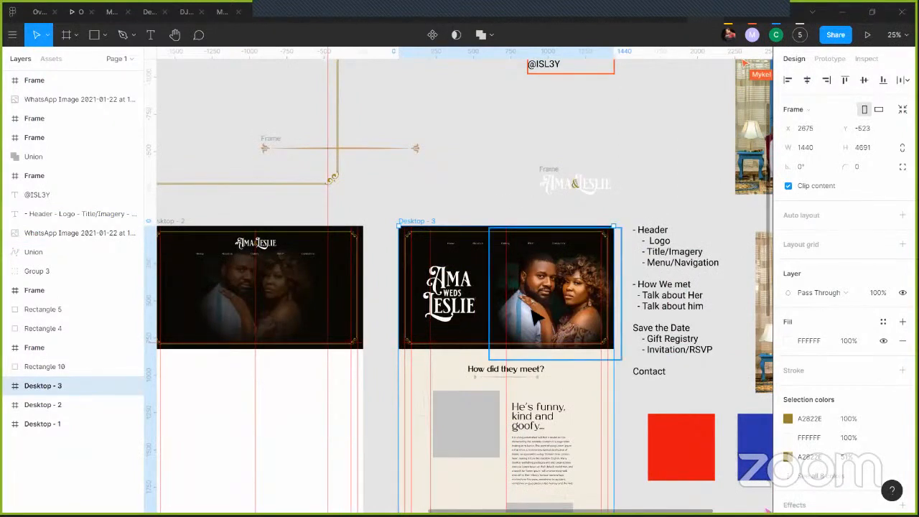
scroll(537, 316, "down", 1)
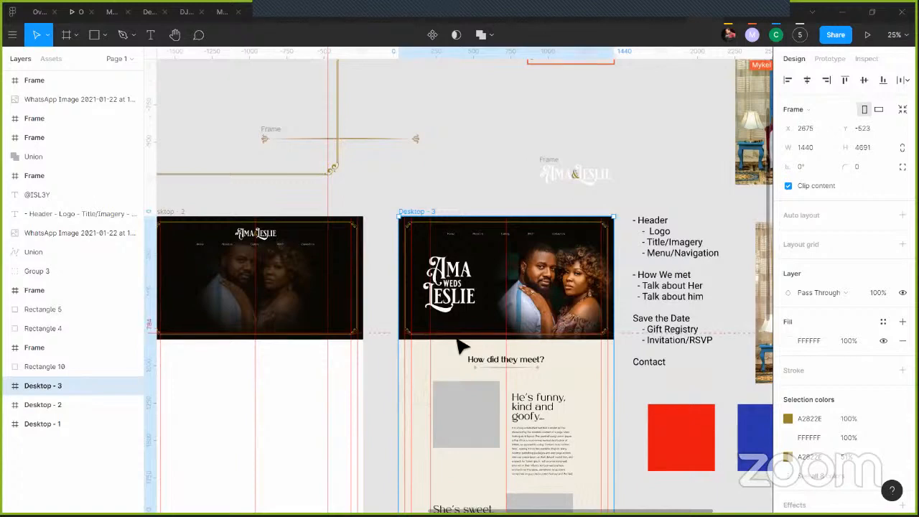
scroll(437, 336, "up", 3)
scroll(328, 263, "up", 2)
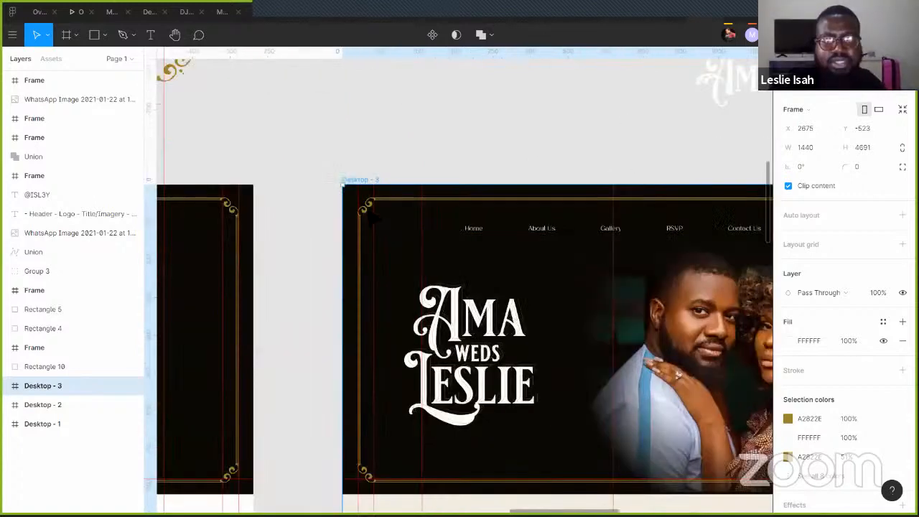
left_click(378, 230)
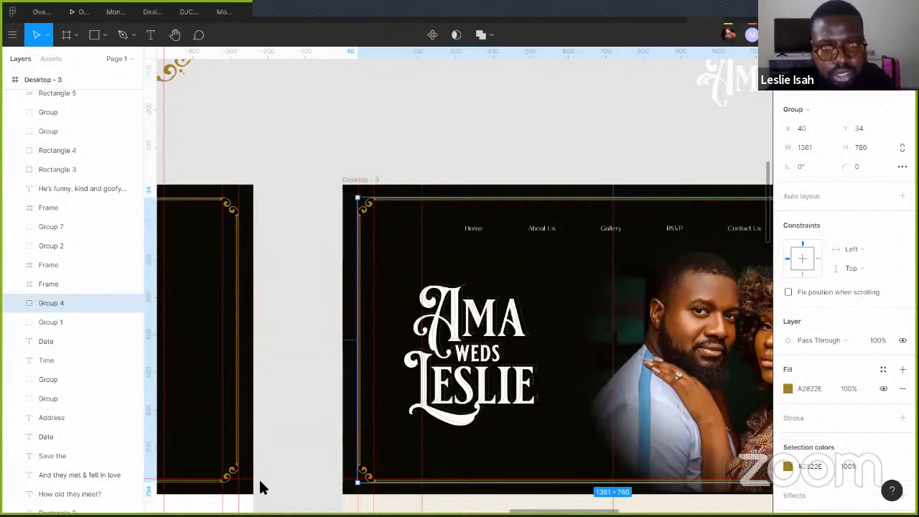
key("alt+Tab")
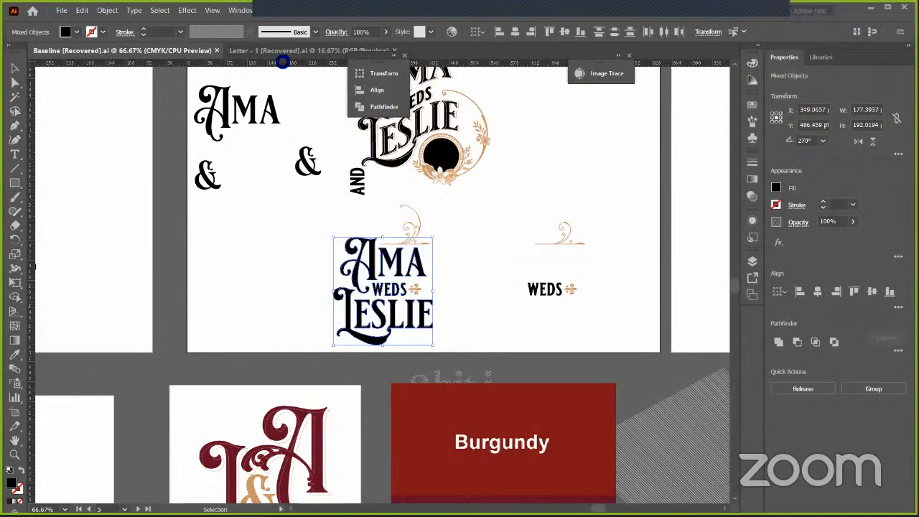
- Leave the Illustrator logo artwork and return to the Figma Desktop - 3 hero
key("alt+Tab")
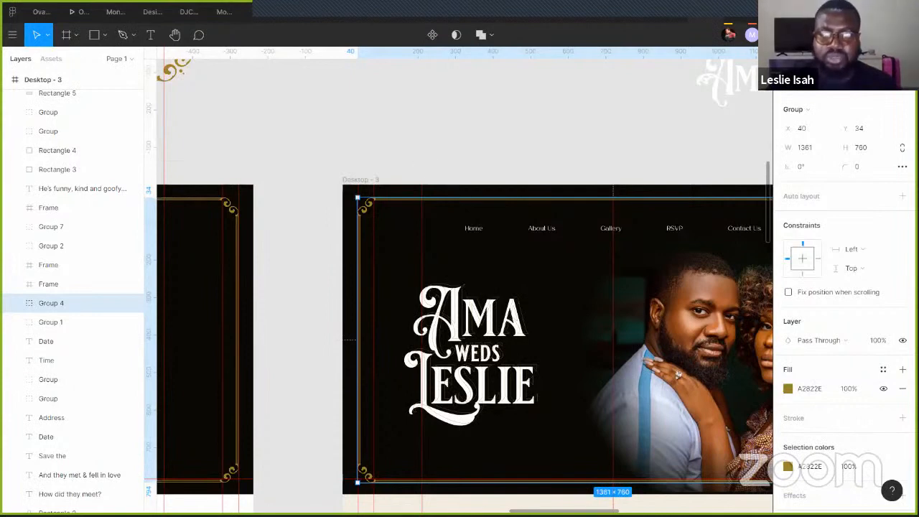
scroll(459, 288, "up", 5)
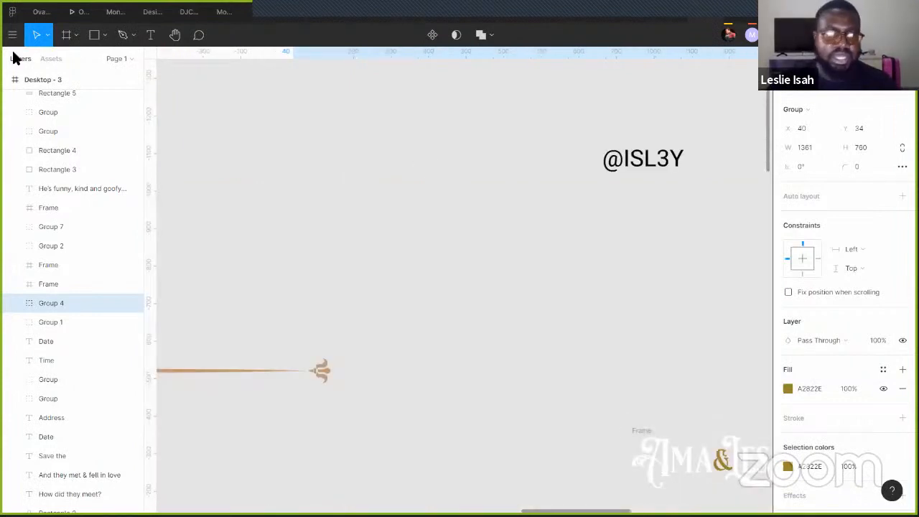
left_click(94, 35)
left_click_drag(658, 354, 470, 167)
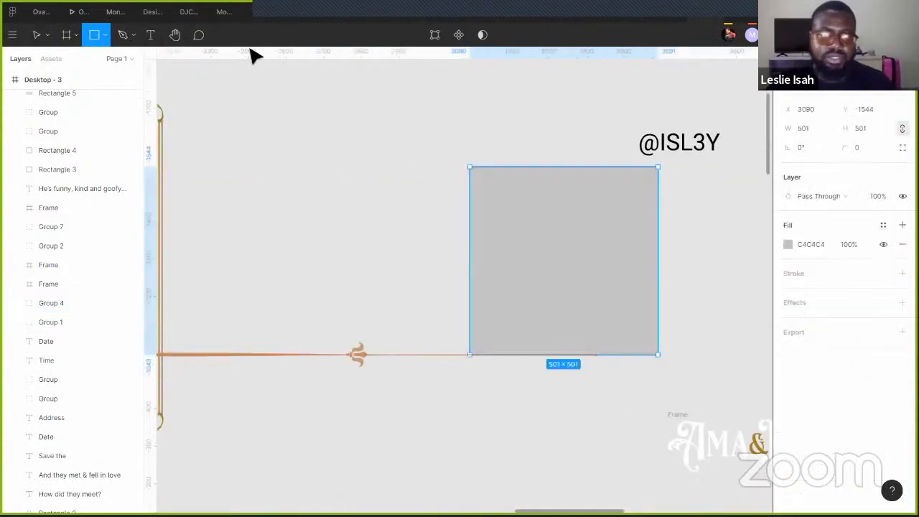
- Draw a 468×468 circle, centre it on the square, and fill it red CC1C1C
left_click(105, 35)
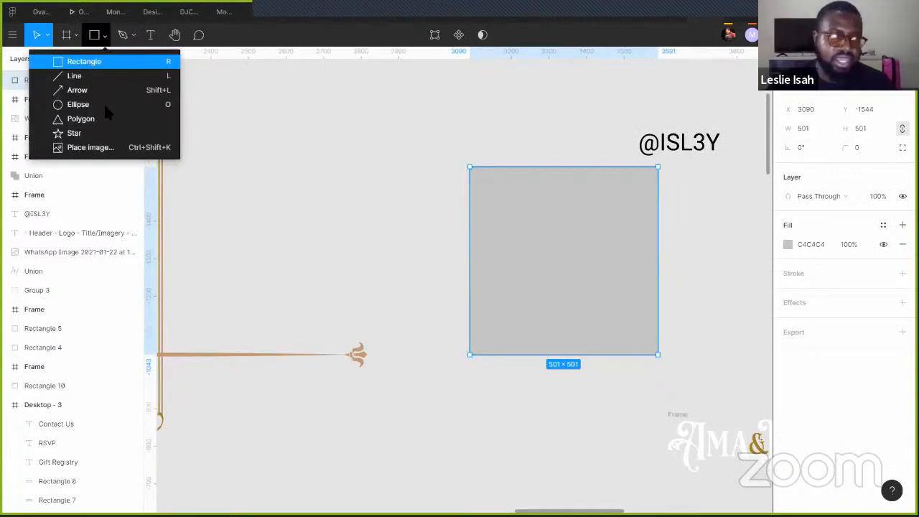
left_click(103, 102)
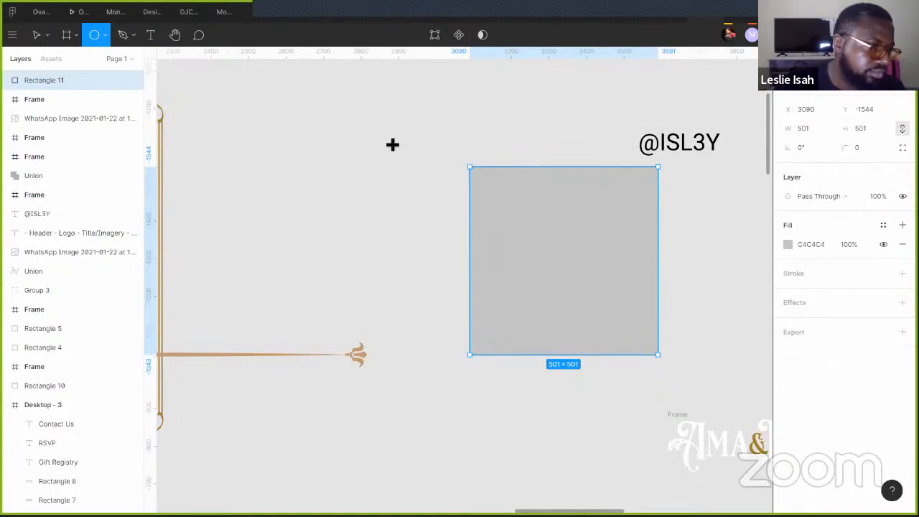
left_click_drag(472, 168, 558, 255)
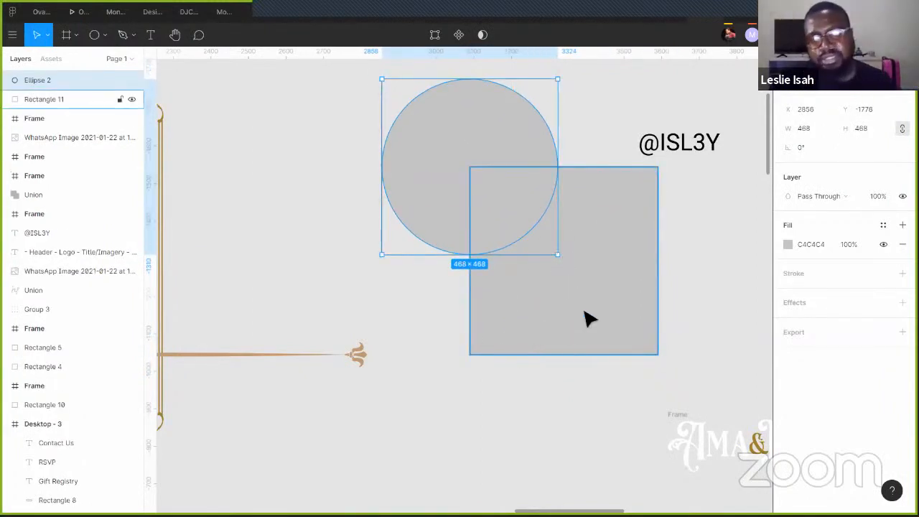
left_click_drag(441, 194, 542, 295)
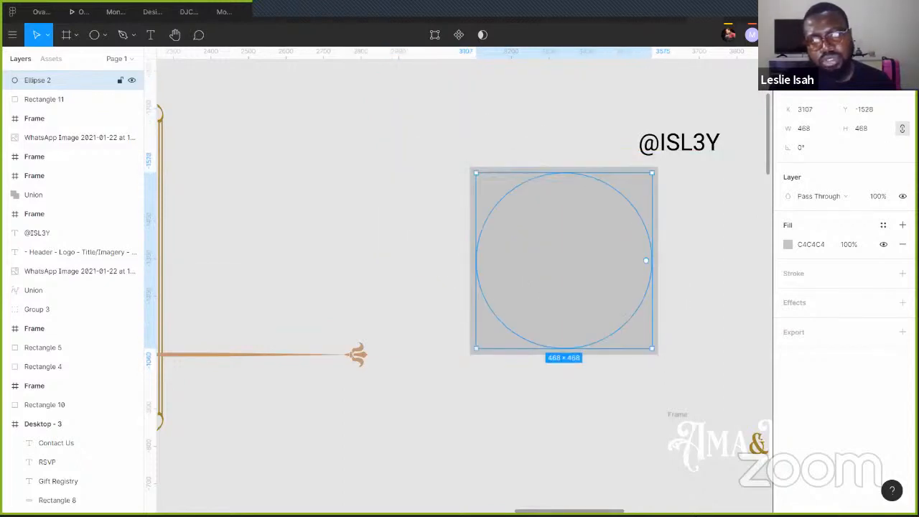
left_click(787, 245)
left_click_drag(740, 249, 754, 245)
- Recolour Rectangle 11 behind the circle with the gold document colour A2822E
left_click(648, 164)
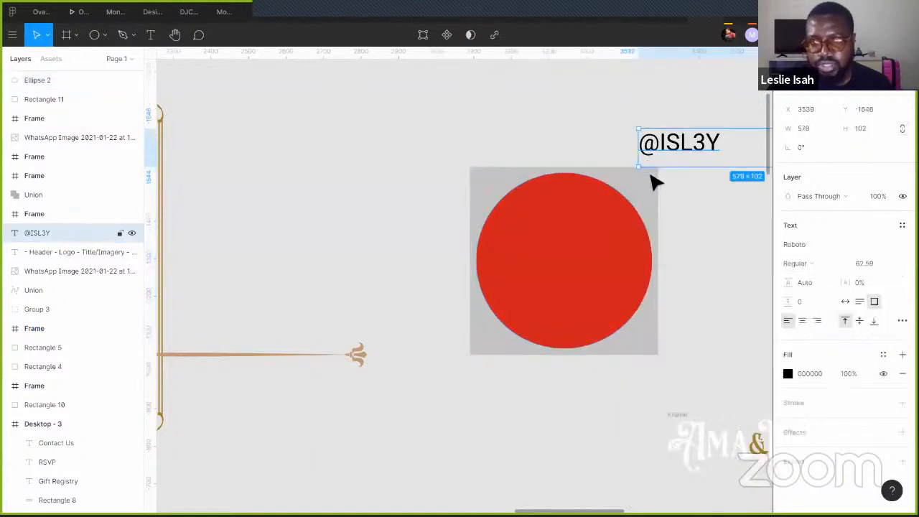
left_click(655, 195)
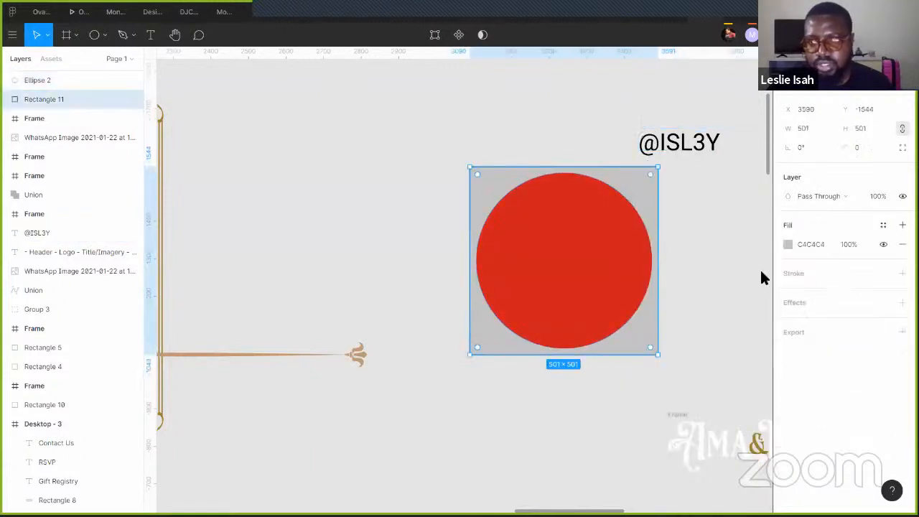
left_click(788, 244)
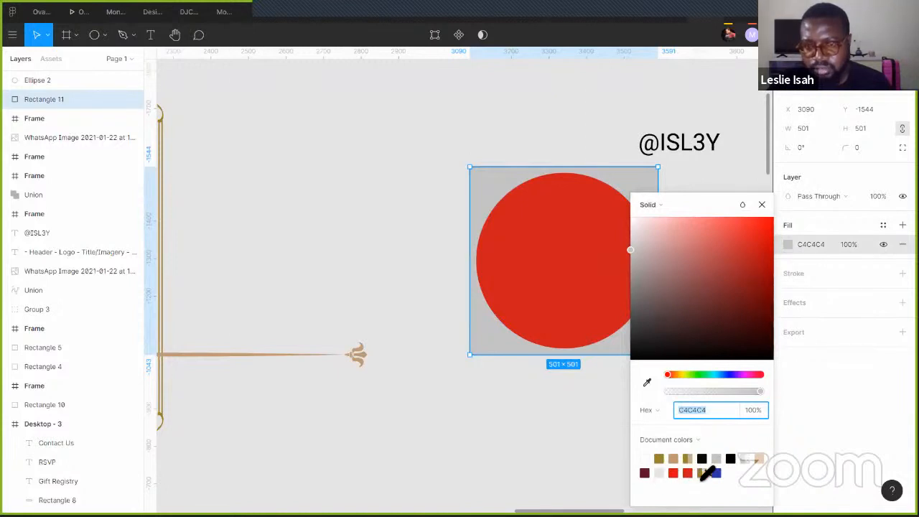
left_click(659, 459)
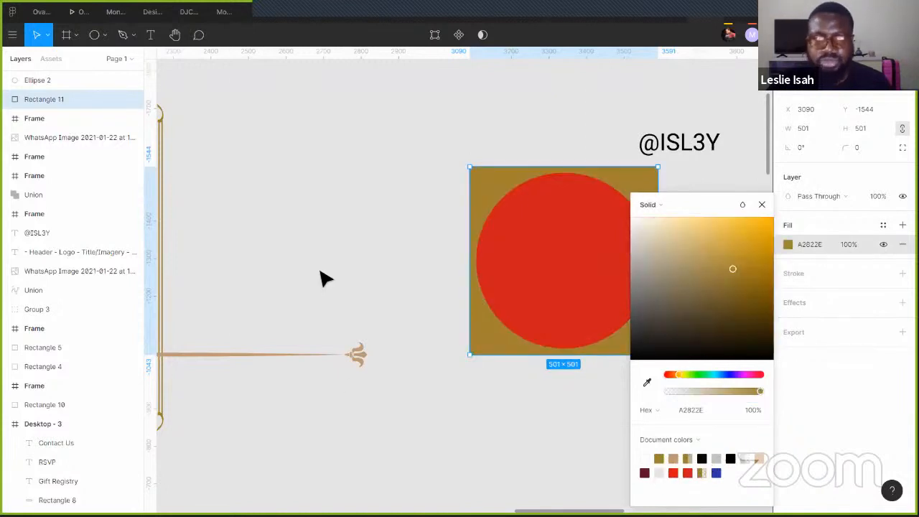
left_click(498, 126)
left_click(588, 244)
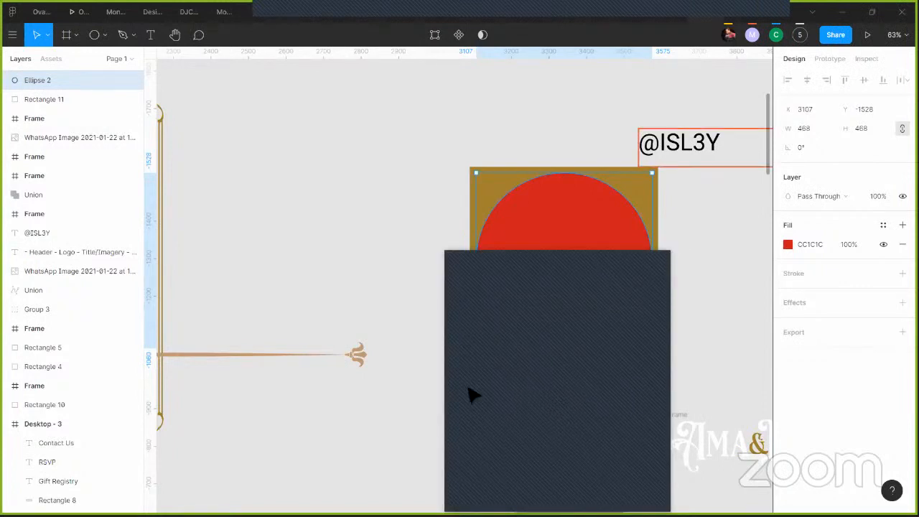
- Pan to the couple photos and move the standing couple photo left and up
left_click(282, 257)
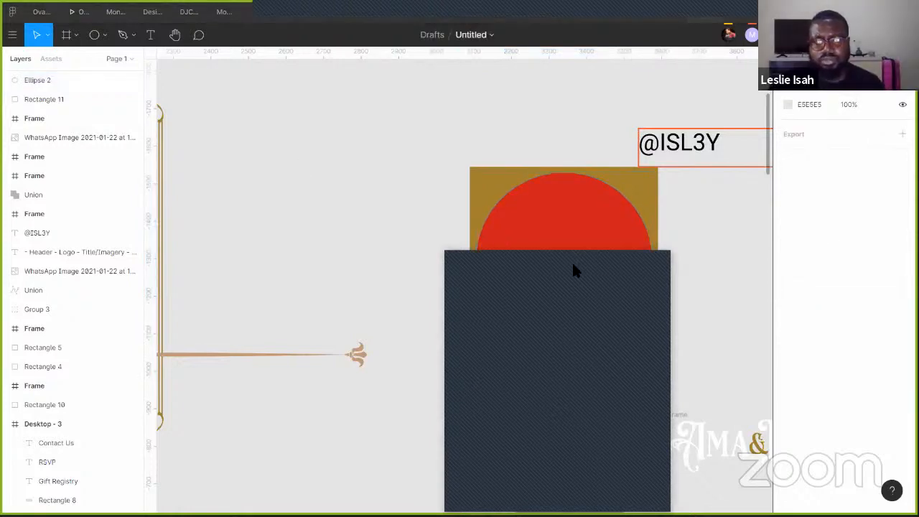
left_click(602, 282)
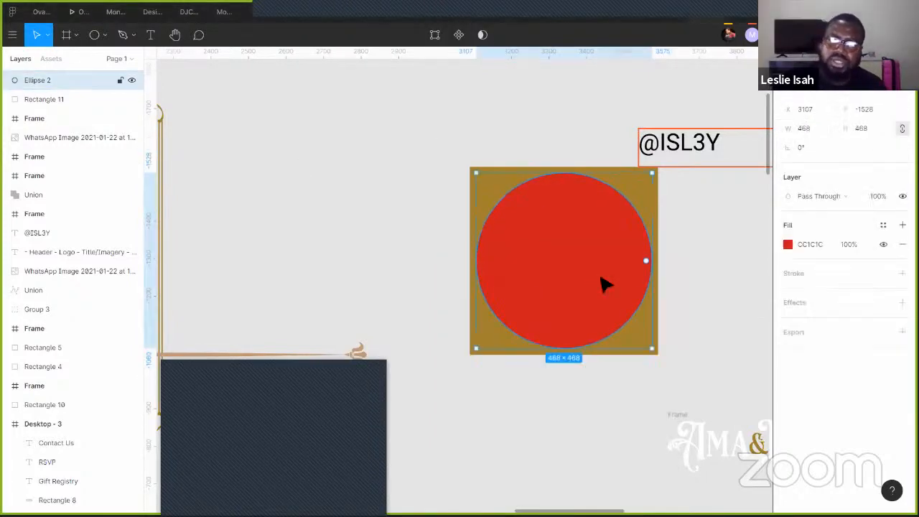
left_click(657, 312)
scroll(655, 309, "down", 3)
left_click_drag(610, 401, 242, 266)
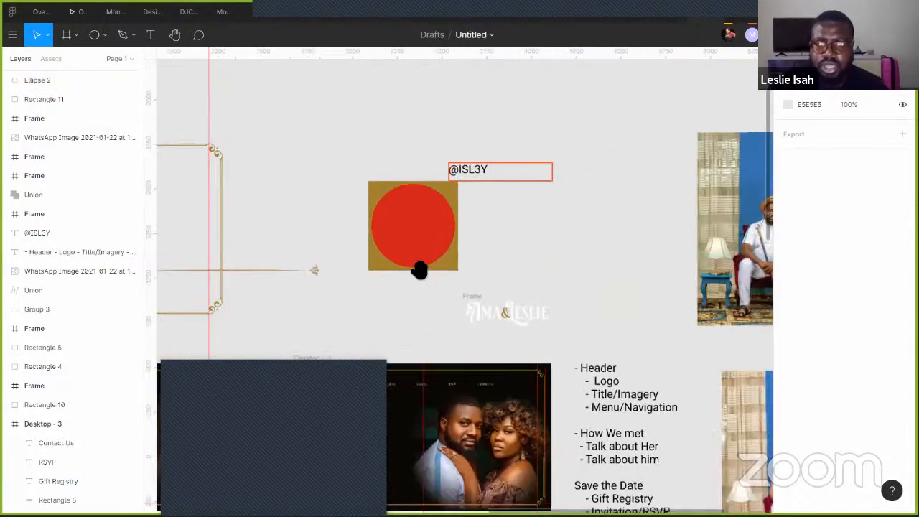
left_click_drag(551, 402, 381, 328)
left_click_drag(545, 365, 421, 269)
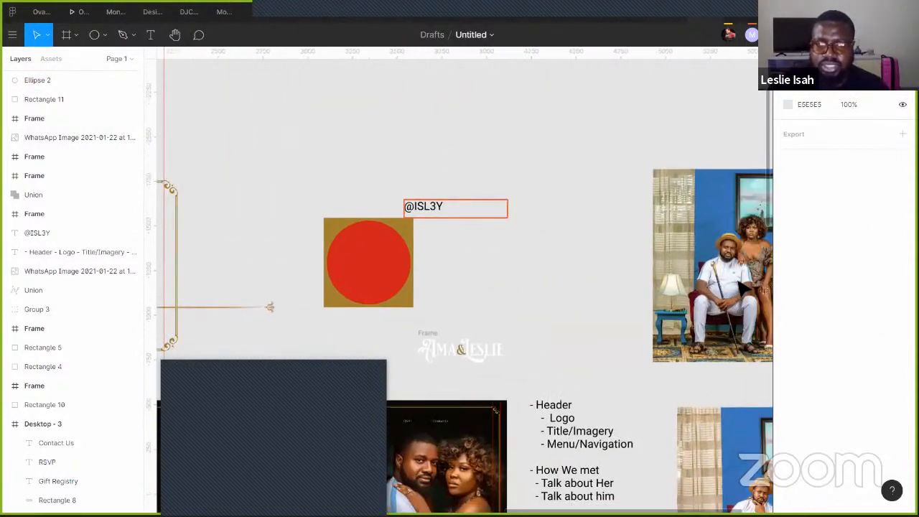
left_click(691, 251)
left_click_drag(690, 252, 619, 165)
- Move the red circle off the gold square, enlarge it to 664×664, and slide the photo under it
left_click_drag(377, 278, 523, 147)
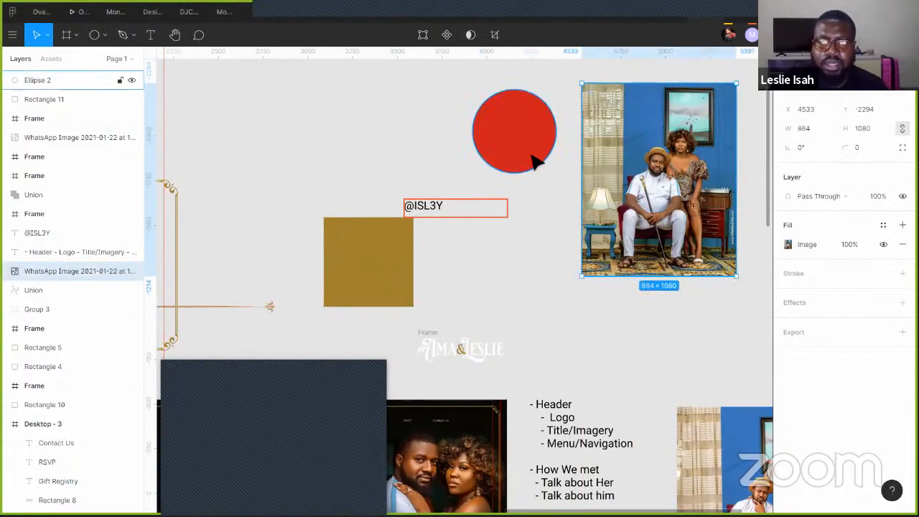
left_click_drag(557, 175, 513, 135)
left_click_drag(610, 144, 553, 148)
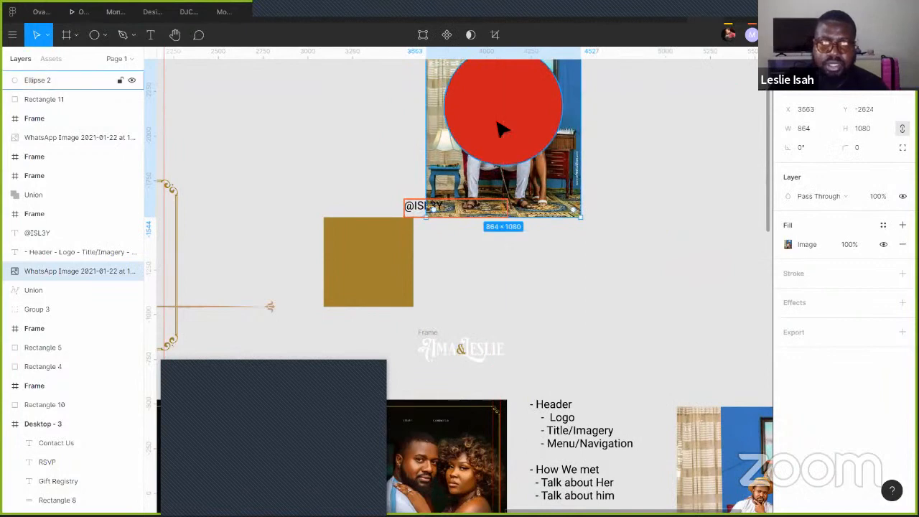
- Group the couple photo and red circle into Group 8 and move it up and right
left_click(500, 130)
left_click(621, 100)
scroll(621, 101, "up", 3)
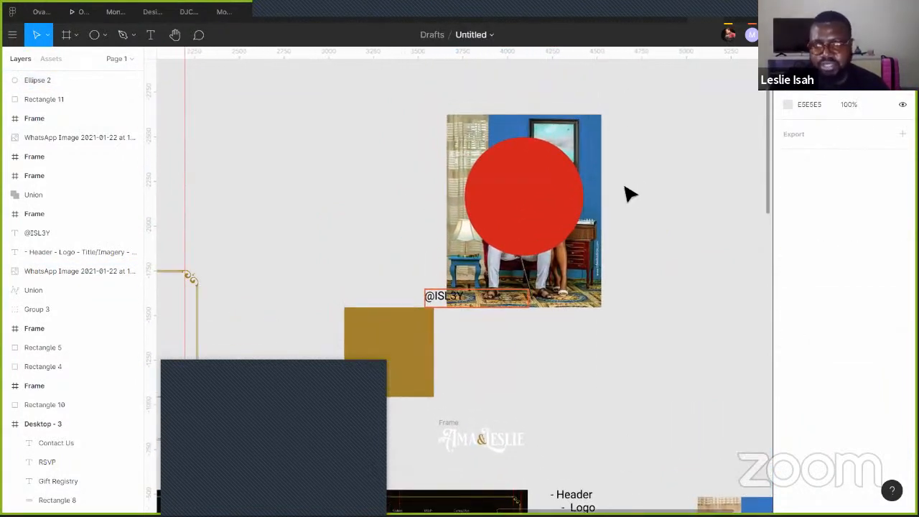
left_click_drag(623, 151, 537, 229)
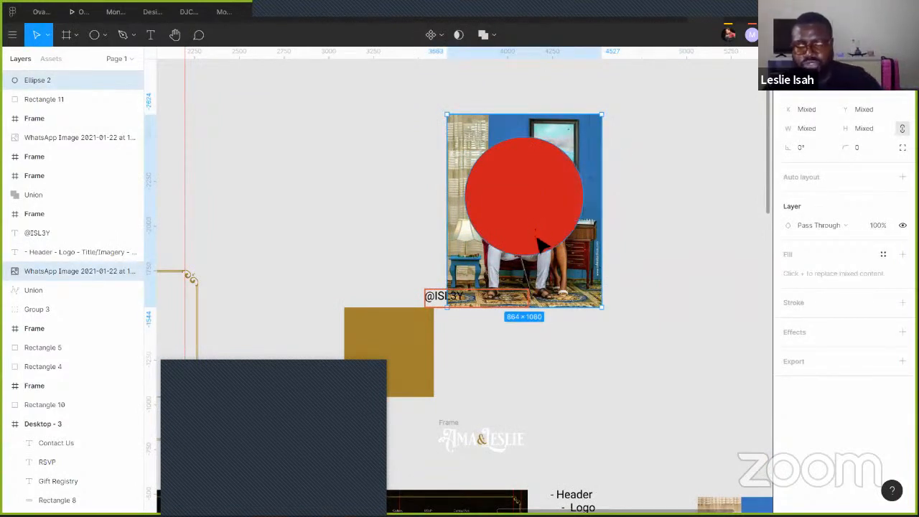
key("ctrl+g")
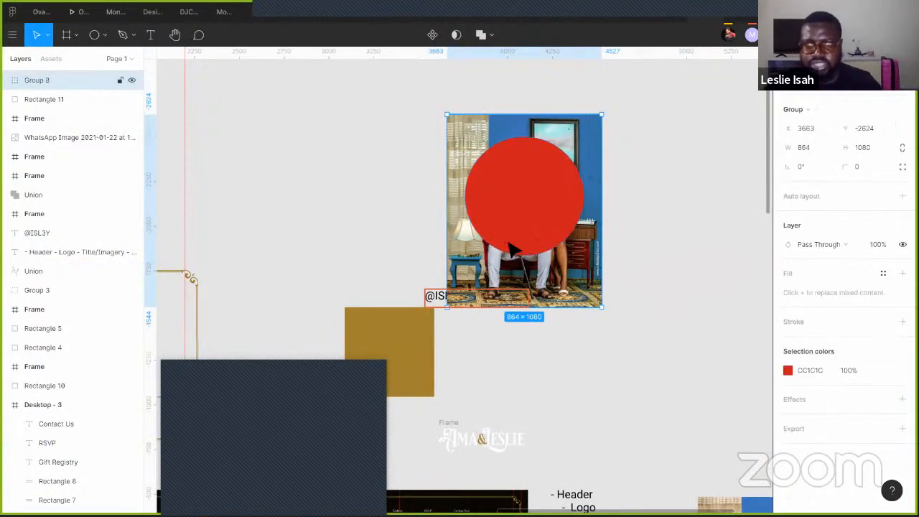
left_click_drag(514, 239, 651, 206)
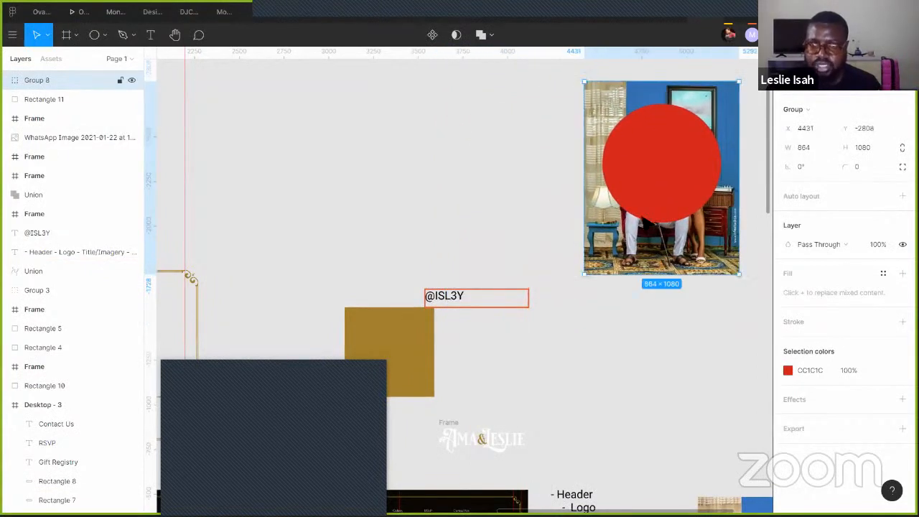
- Reorder Group 8's layers so Ellipse 2 sits beneath the couple photo
left_click(7, 80)
left_click(53, 101)
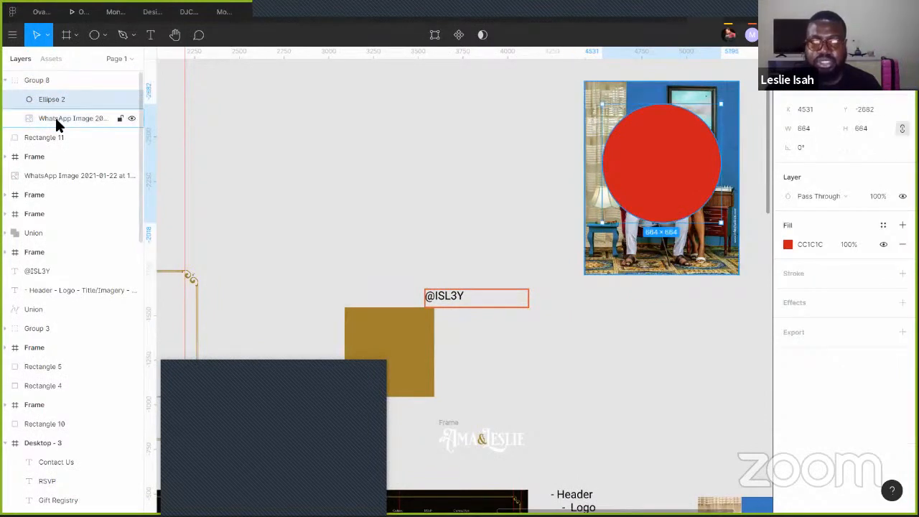
left_click(55, 116)
left_click(704, 170)
left_click_drag(636, 150, 688, 175)
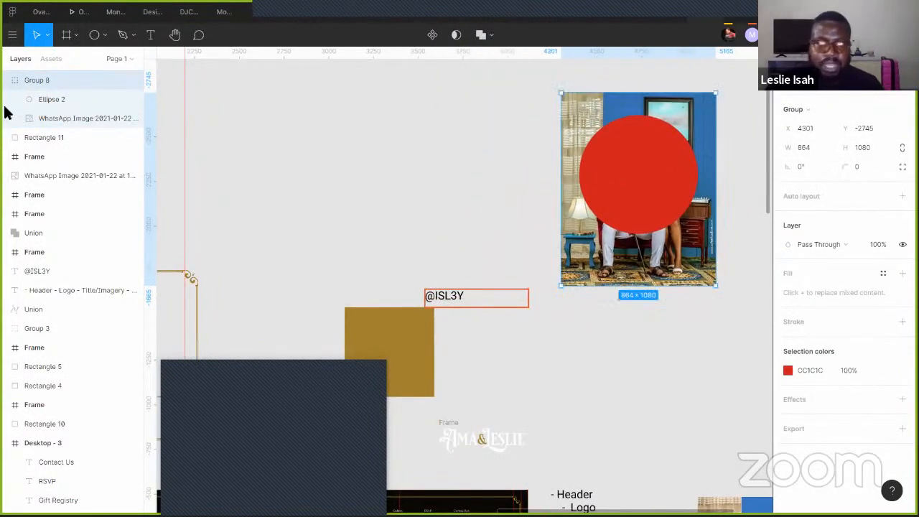
left_click(64, 99)
left_click_drag(46, 98, 41, 126)
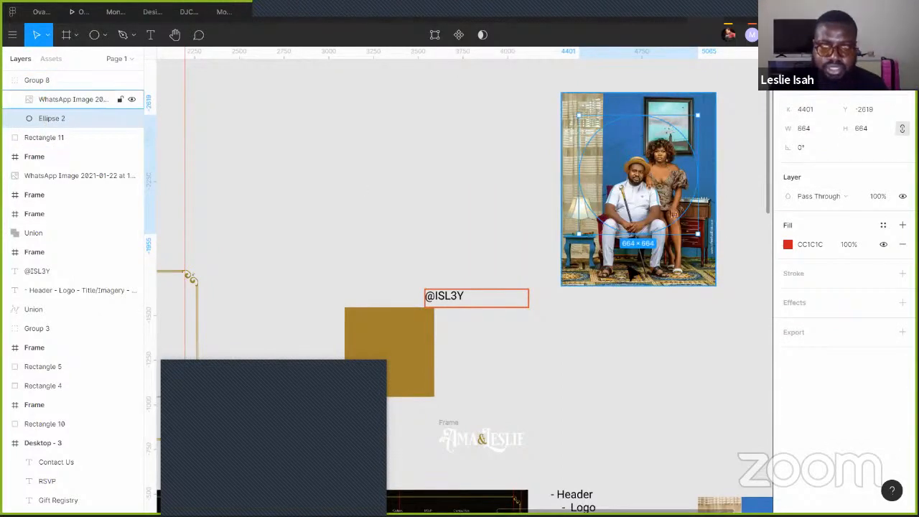
left_click_drag(635, 265, 635, 257)
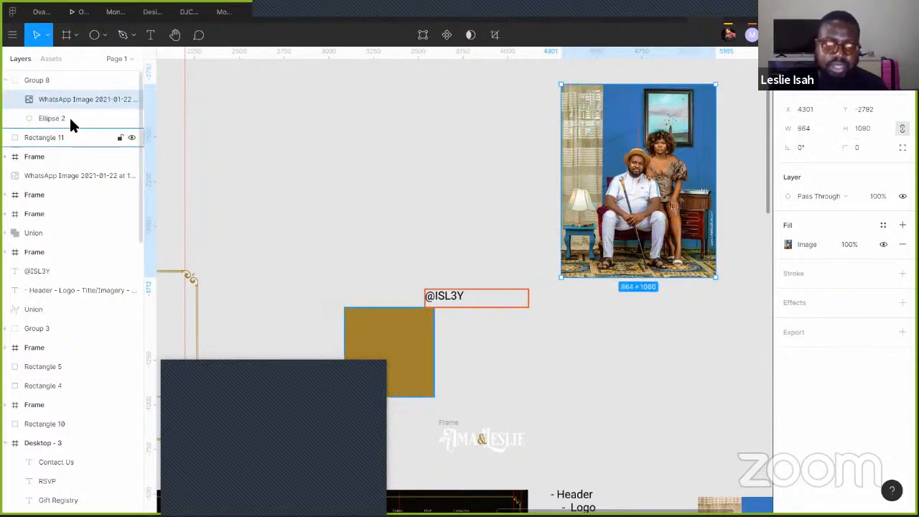
left_click(46, 123)
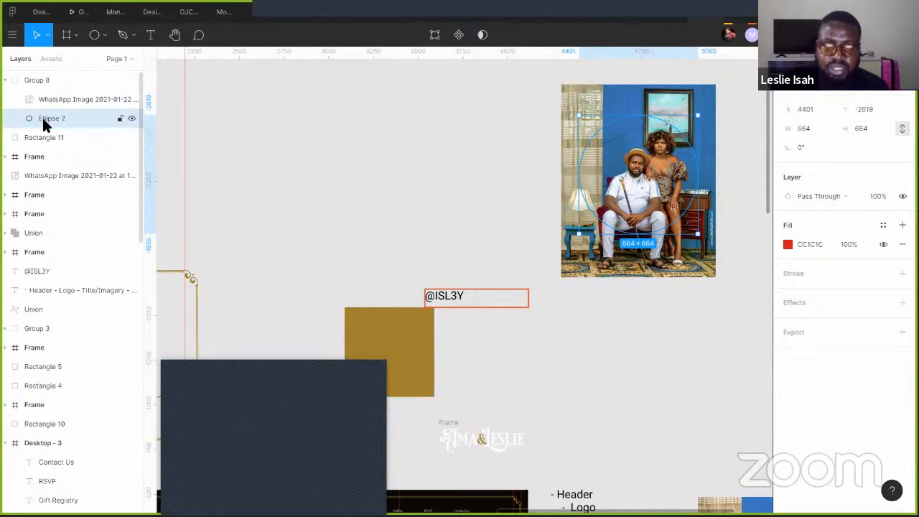
- Use Ellipse 2 as a mask, cropping the couple photo into a 664×664 round portrait
right_click(41, 117)
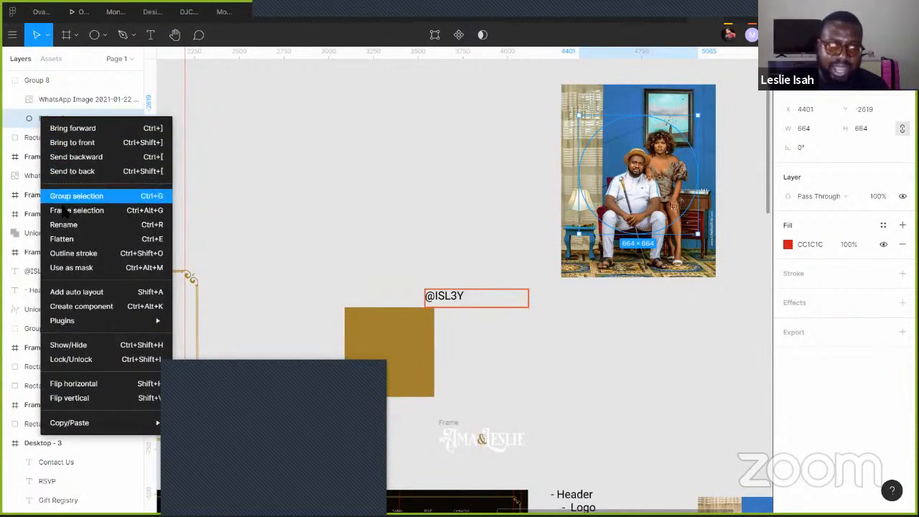
left_click(88, 268)
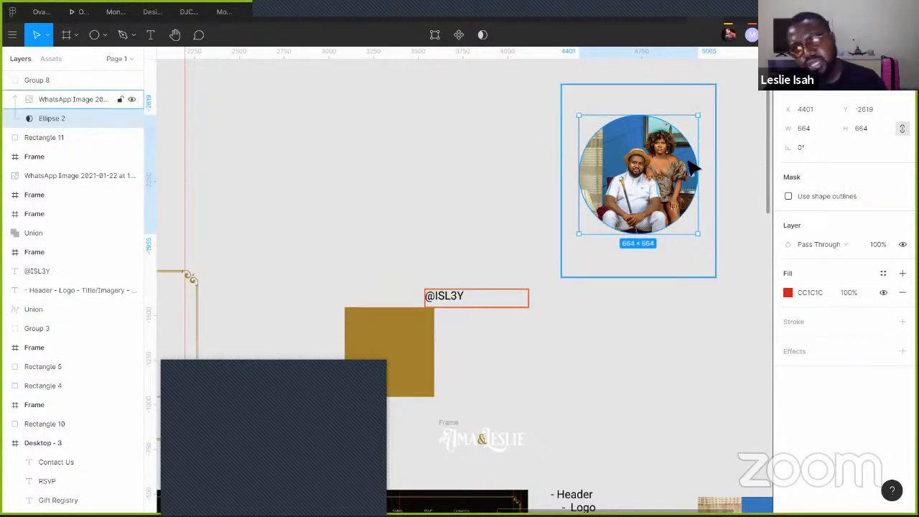
scroll(689, 162, "up", 3)
scroll(666, 242, "right", 3)
scroll(666, 243, "up", 3)
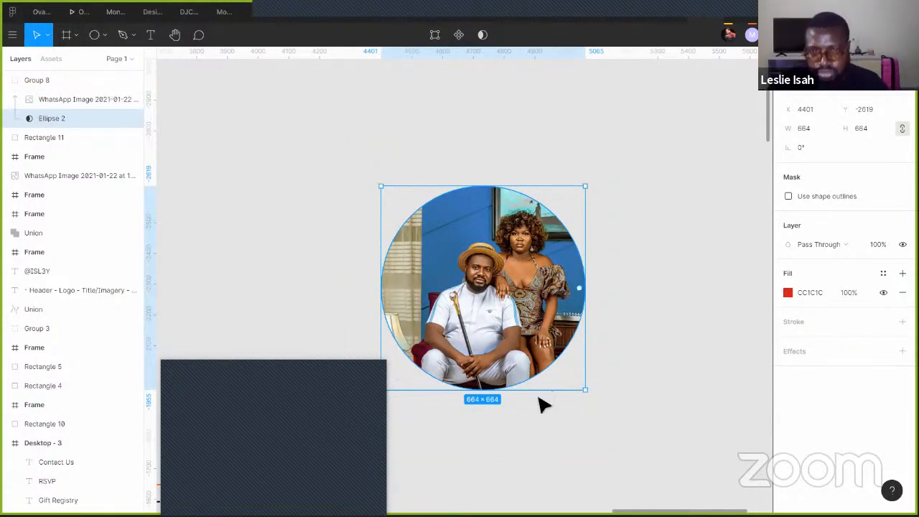
left_click(687, 278)
- Reshape the circle mask into an arc with −75% sweep and 83.94% inner ratio
left_click(581, 292)
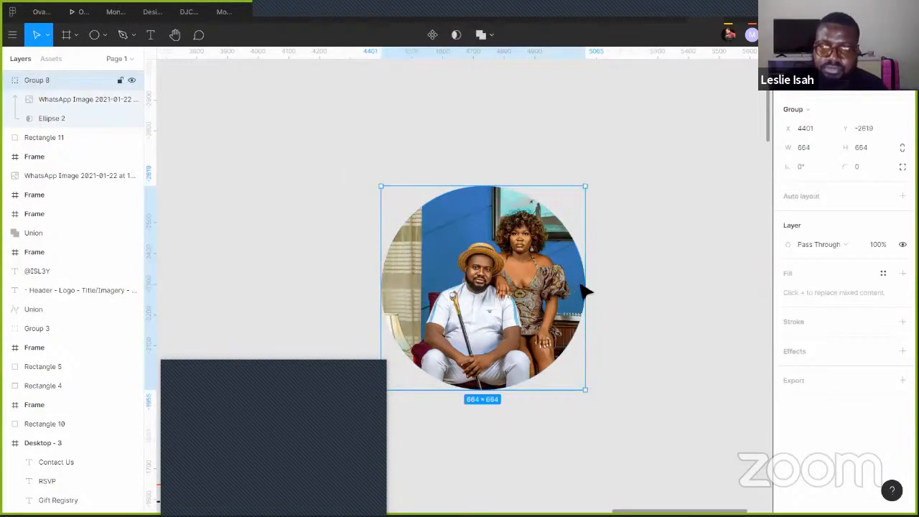
left_click(81, 119)
left_click_drag(585, 293, 486, 391)
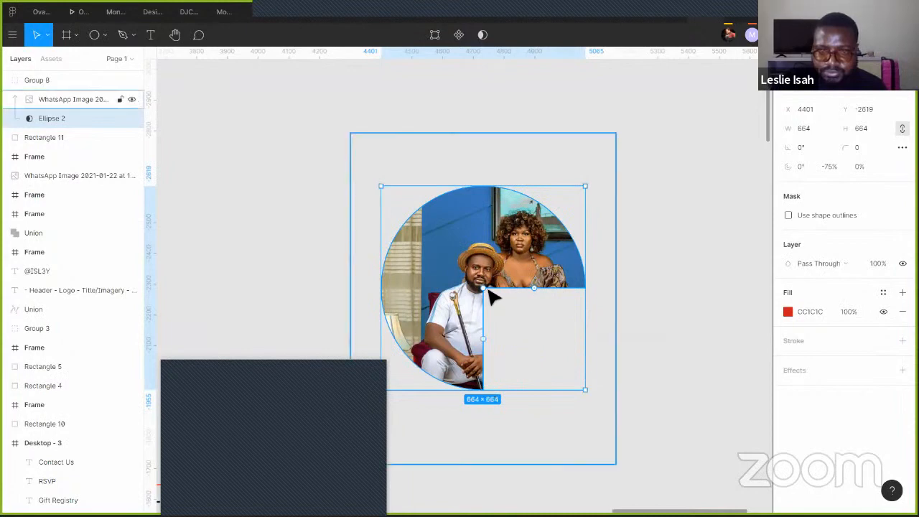
left_click_drag(488, 286, 423, 226)
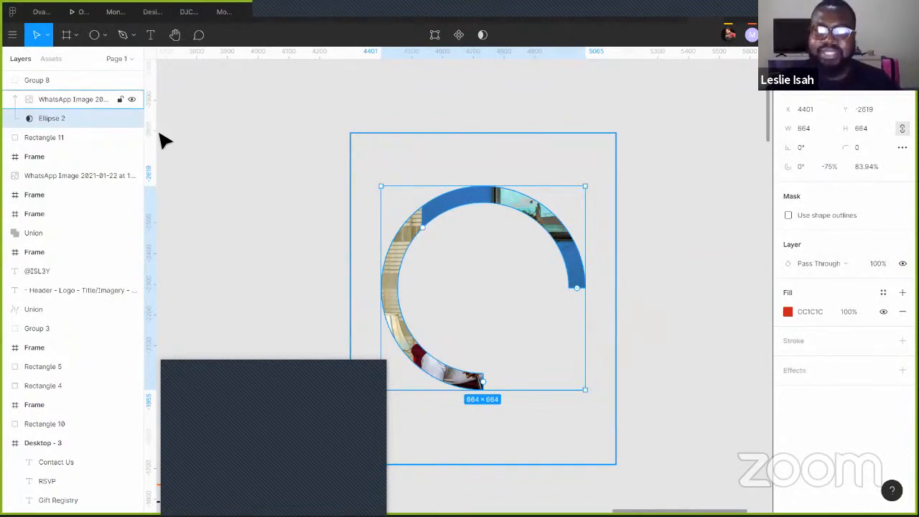
left_click(74, 101)
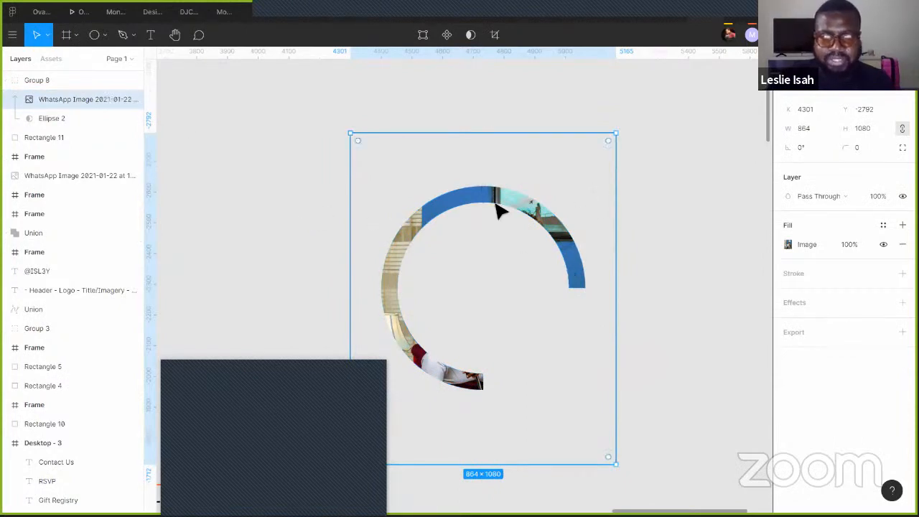
left_click(728, 219)
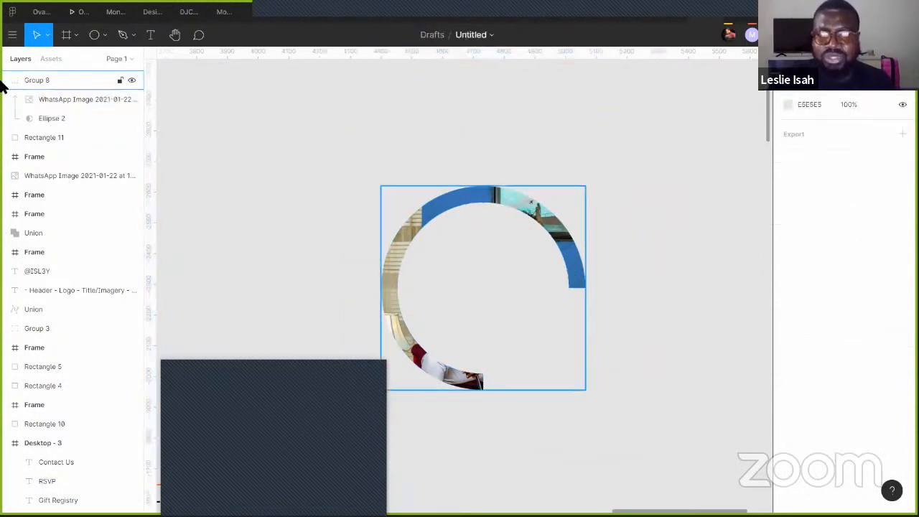
- Duplicate the masked ring group and shrink the copy's mask into a thicker inner ring (55.38% ratio)
left_click(66, 119)
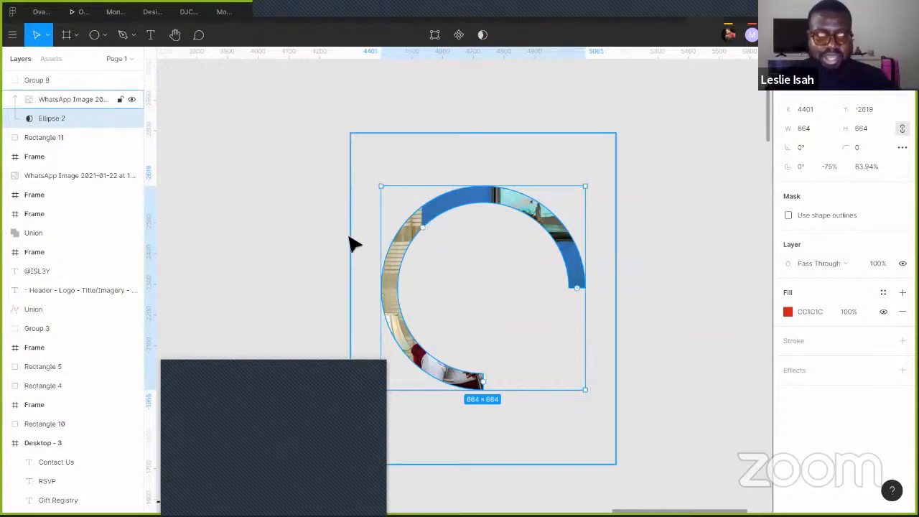
left_click(8, 82)
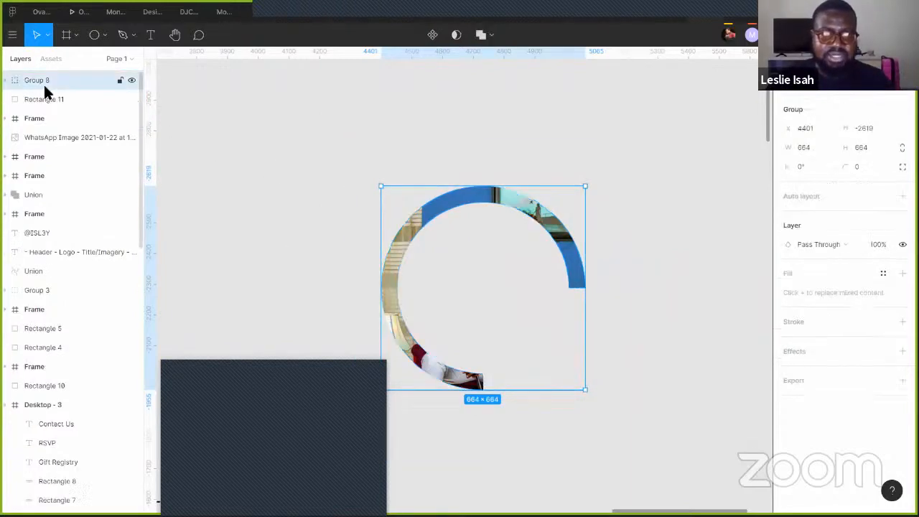
key("ctrl+d")
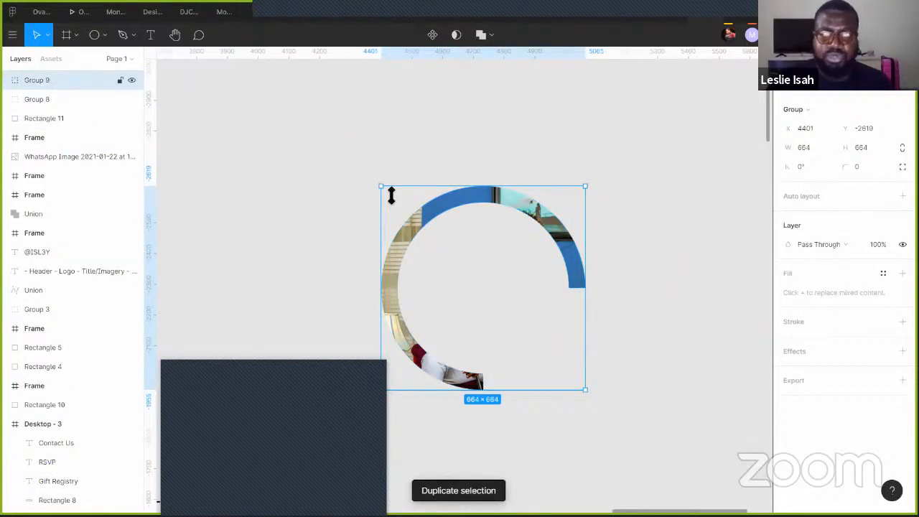
left_click_drag(390, 205, 407, 218)
key("ctrl+z")
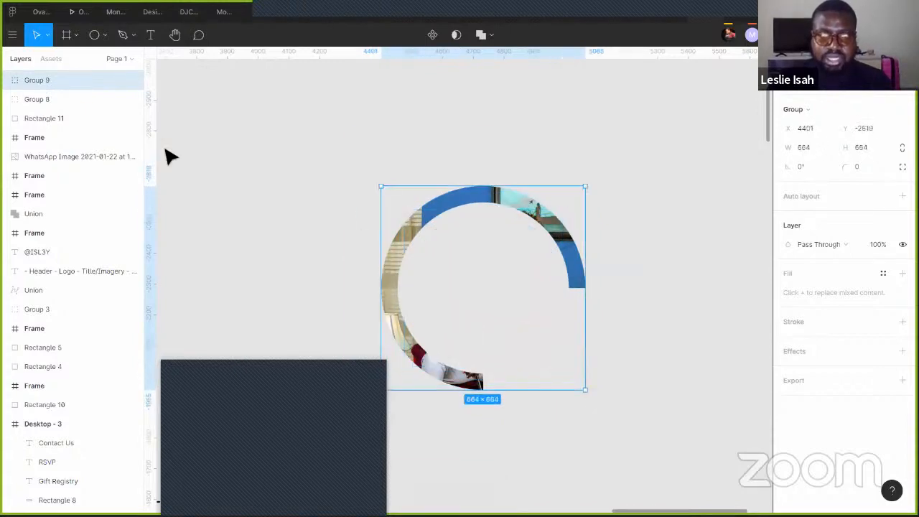
left_click(9, 81)
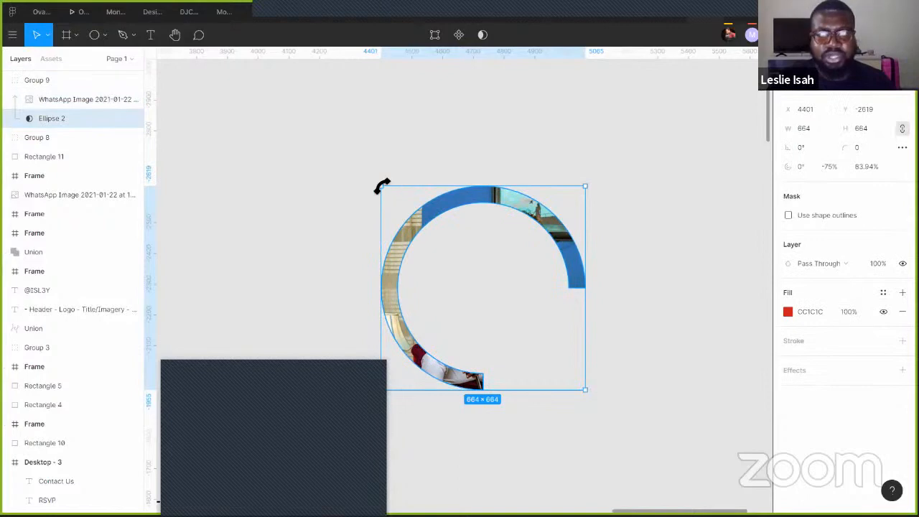
left_click_drag(381, 191, 405, 231)
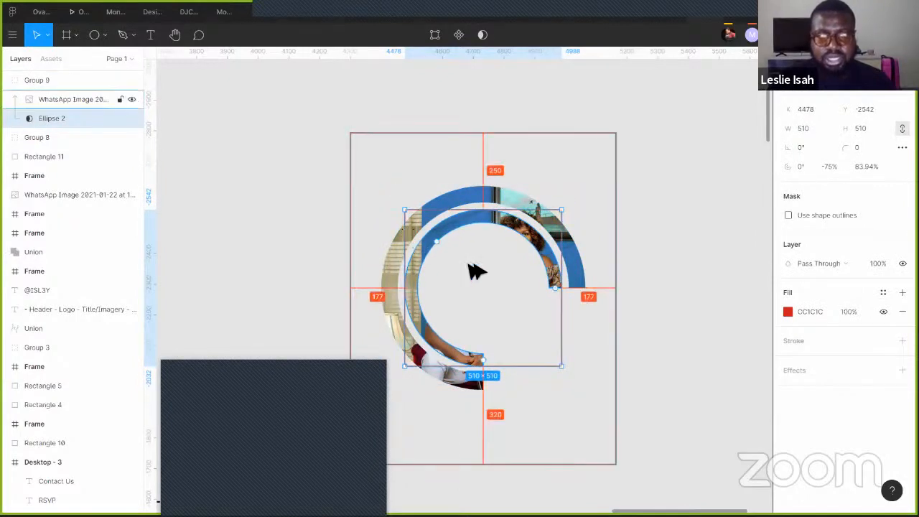
mouse_move(444, 249)
left_mouse_down()
mouse_move(459, 266)
mouse_move(453, 257)
left_mouse_up()
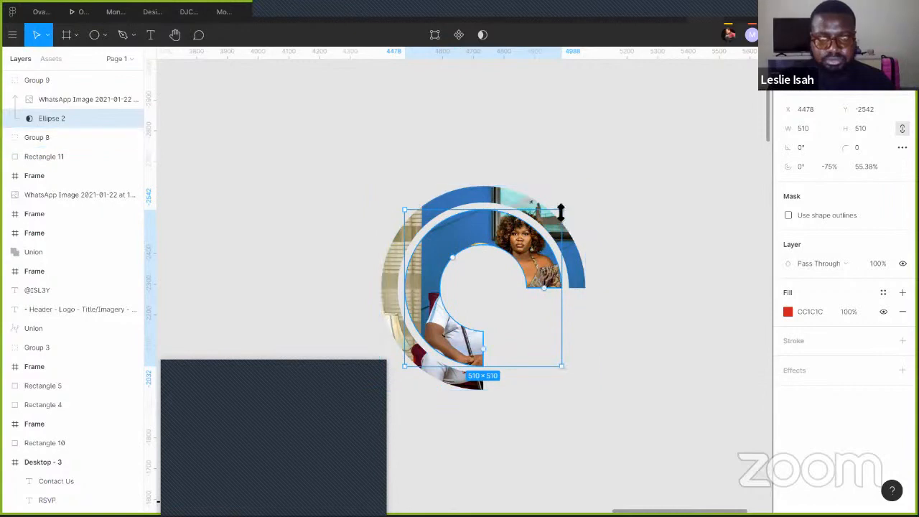
- Zoom out and pan back to the Desktop - 3 Ama weds Leslie hero, selecting its photo group
left_click(595, 189)
scroll(598, 217, "down", 3)
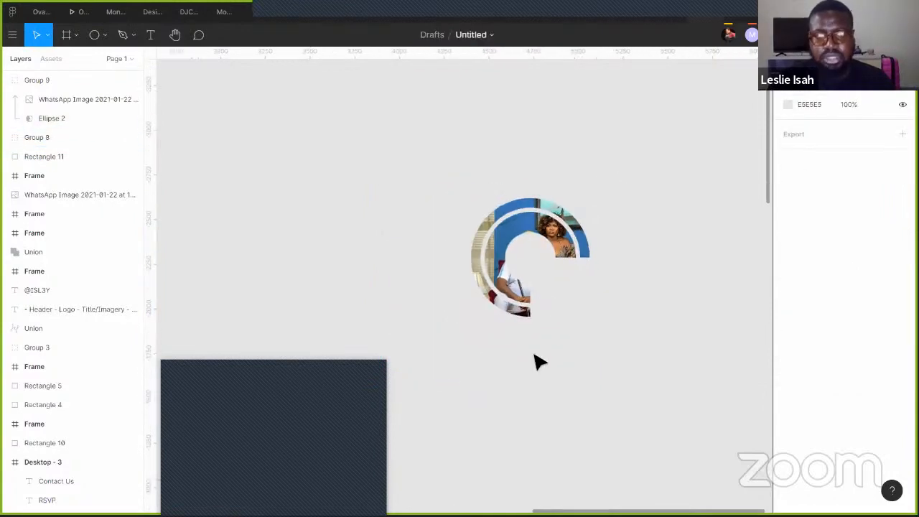
left_click_drag(525, 393, 333, 141)
left_click(422, 198)
scroll(338, 204, "left", 5)
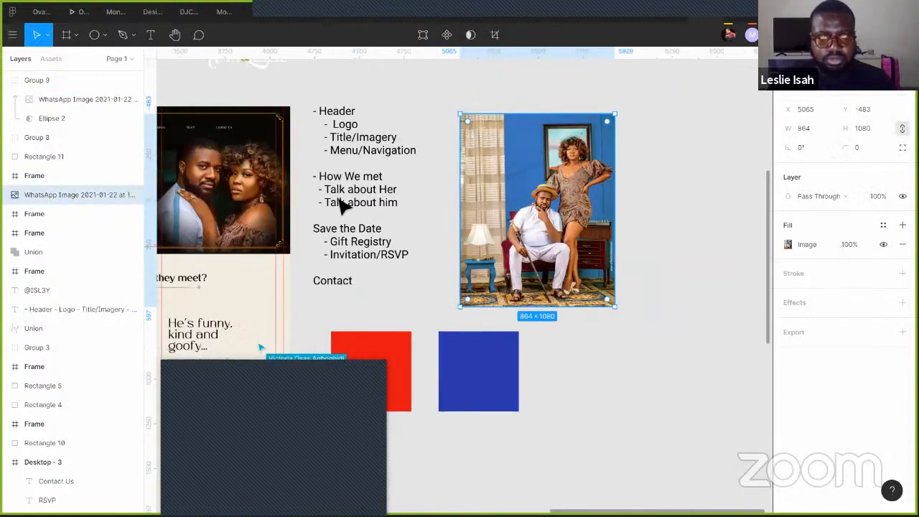
scroll(345, 209, "up", 3)
left_click(413, 252)
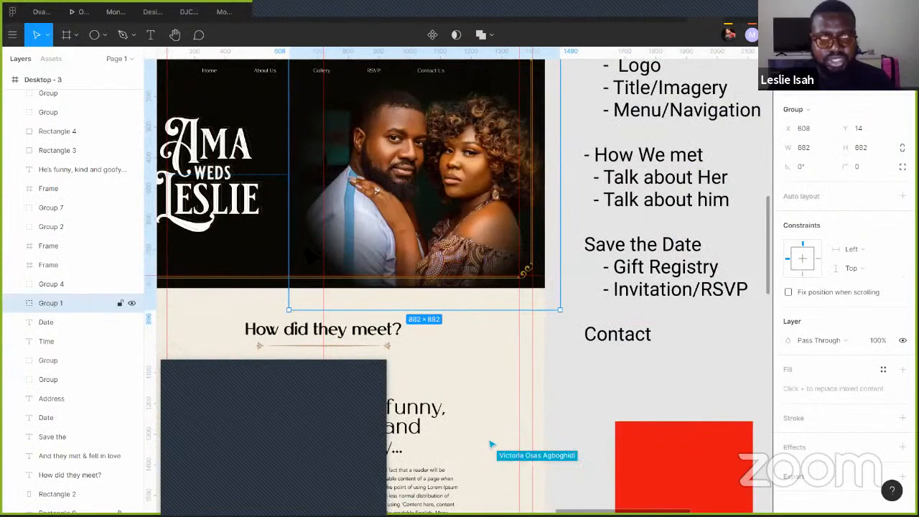
- Select Ellipse 1 masking the couple photo and change its fill to Solid
left_click(242, 254)
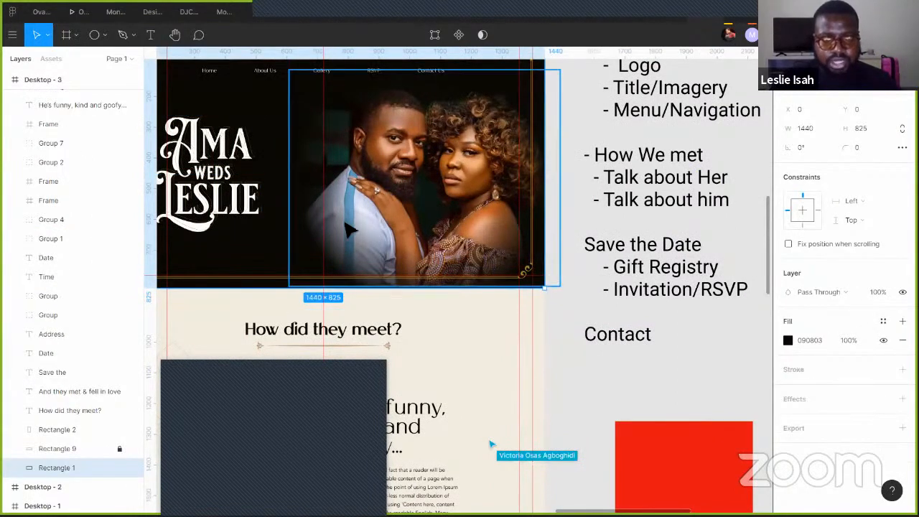
scroll(349, 273, "up", 3)
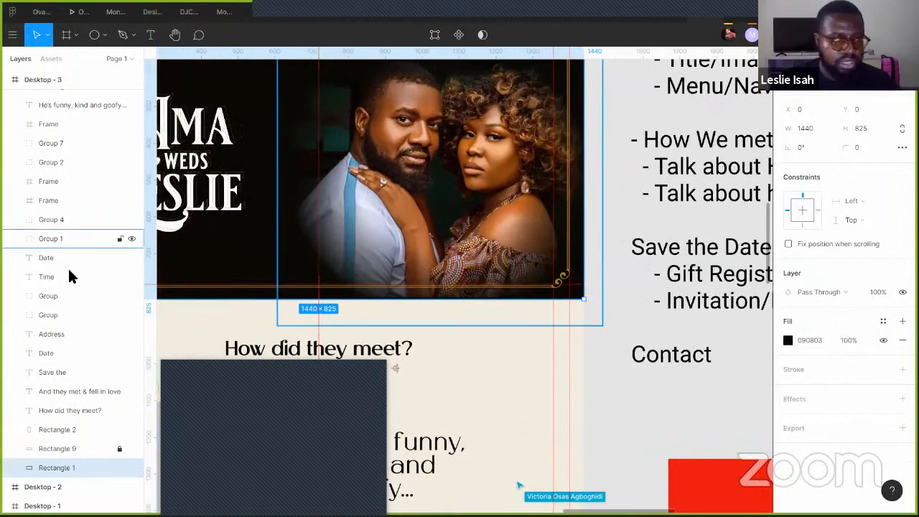
left_click(21, 238)
left_click(68, 266)
left_click(71, 274)
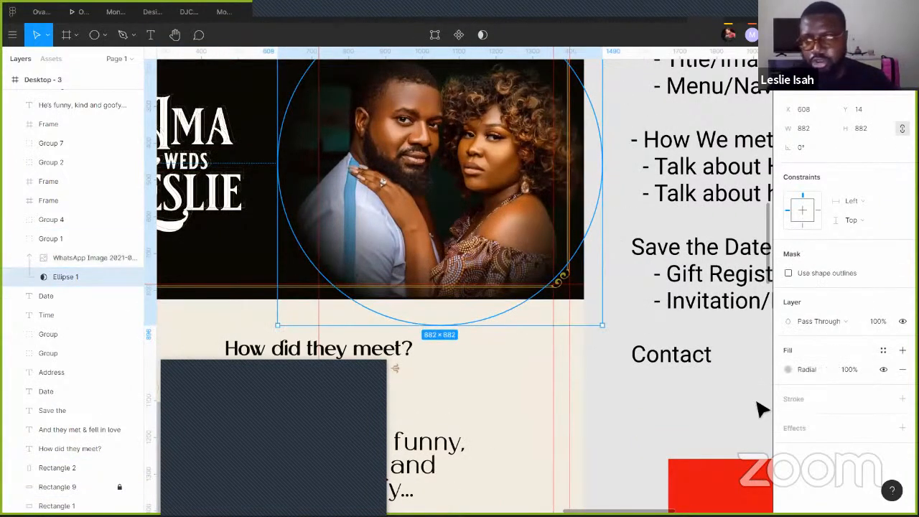
left_click(788, 369)
left_click(655, 162)
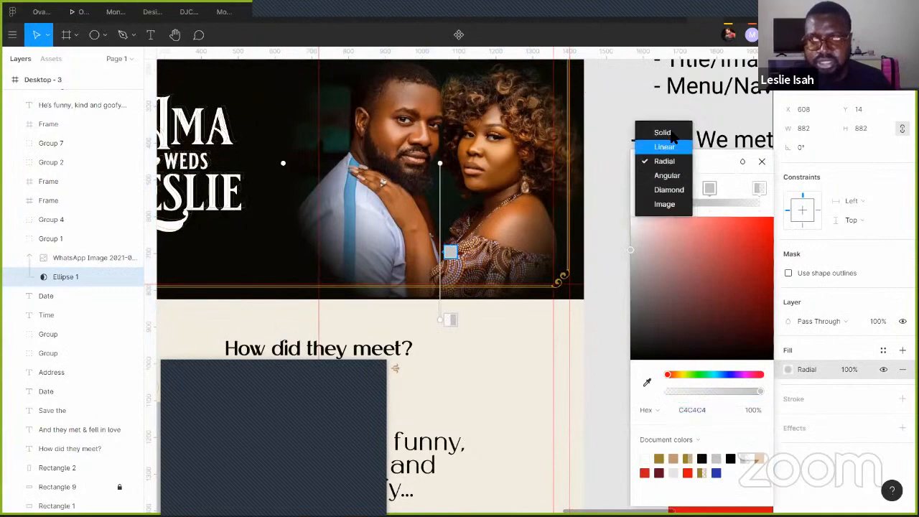
left_click(661, 129)
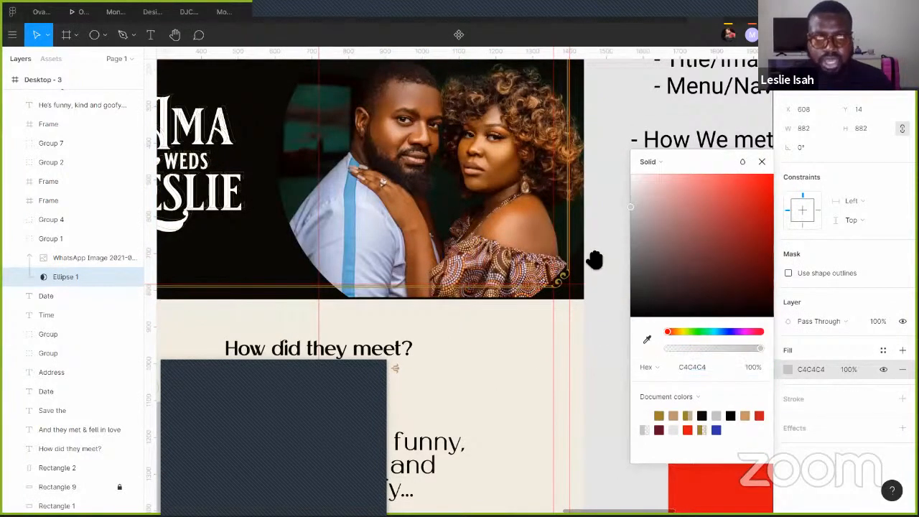
- Try a Linear gradient fill on Ellipse 1, then set it back to Radial
scroll(604, 327, "up", 5)
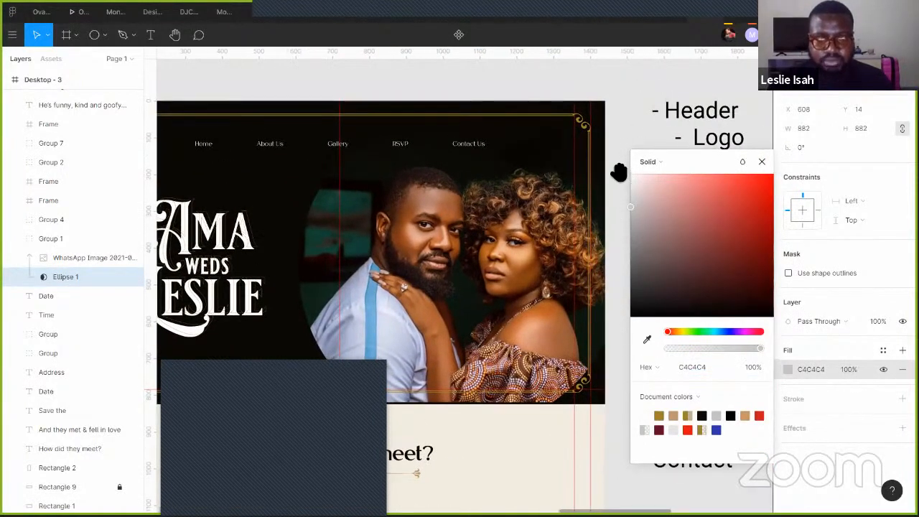
scroll(598, 262, "down", 5)
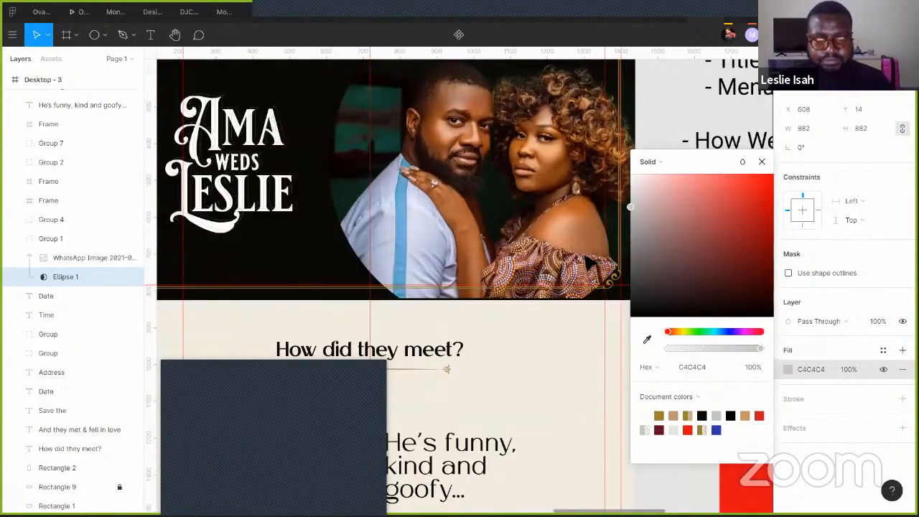
left_click(647, 167)
left_click(654, 174)
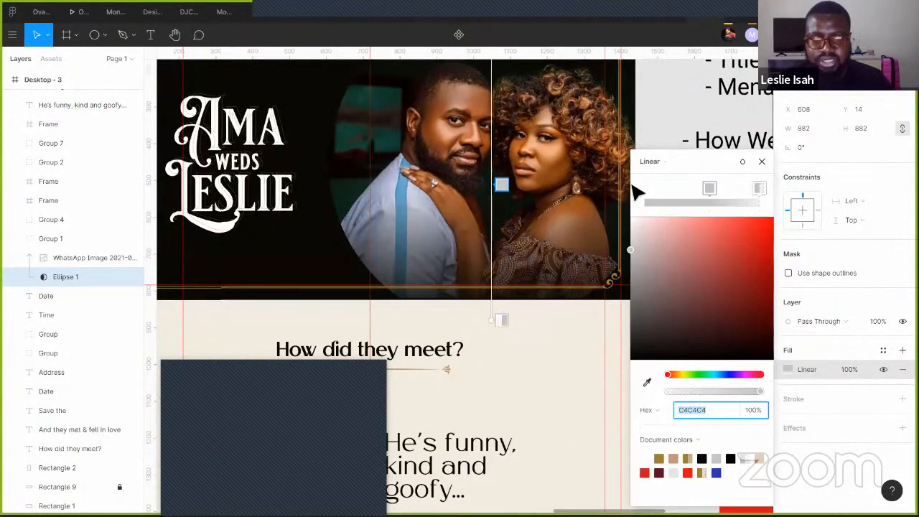
left_click(654, 157)
left_click(654, 175)
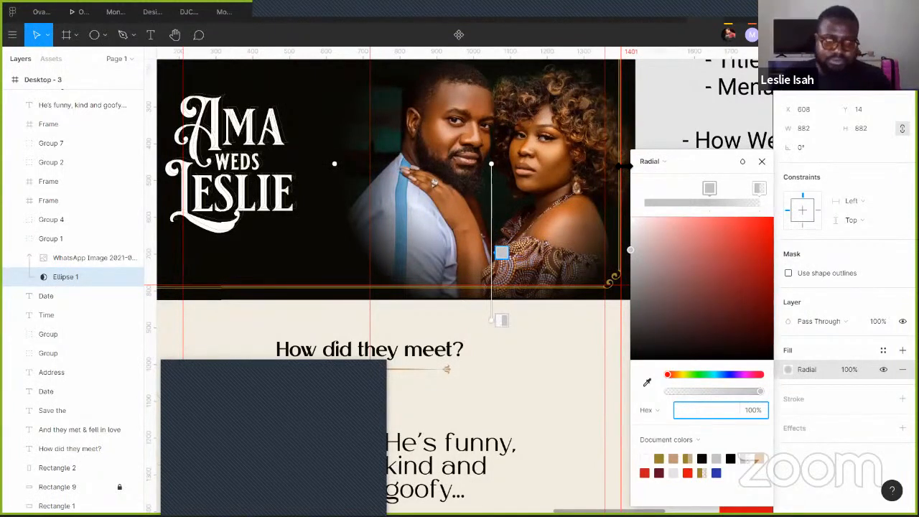
left_click(237, 364)
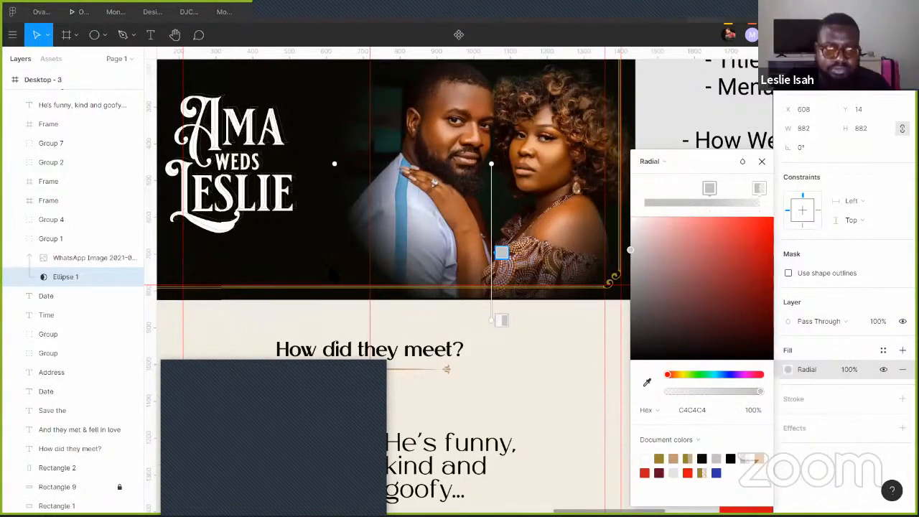
left_click_drag(351, 481, 295, 273)
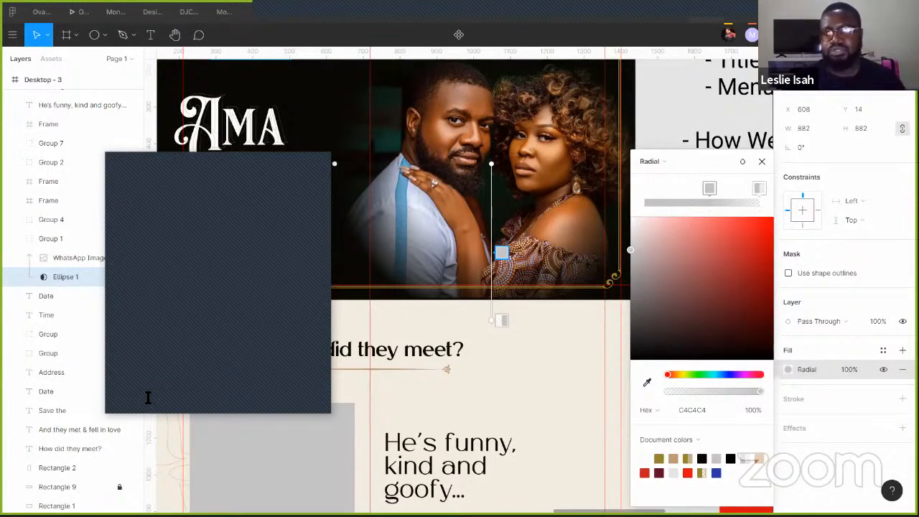
- Close the colour picker, leaving the 882×882 Ellipse 1's 100% radial fill fading the photo
left_click(763, 161)
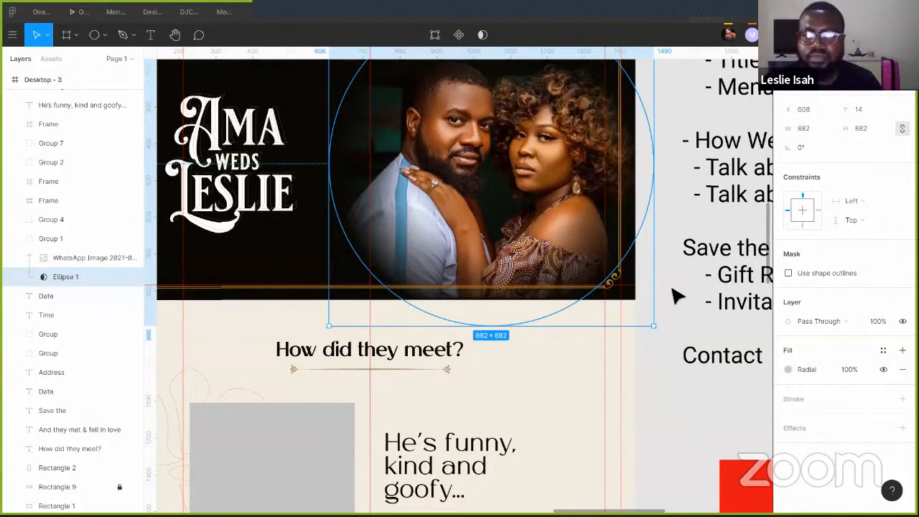
- Zoom out to the whole Desktop - 3 page, then reload the stalled Figma tab in Brave
left_click(671, 302)
scroll(672, 302, "down", 5)
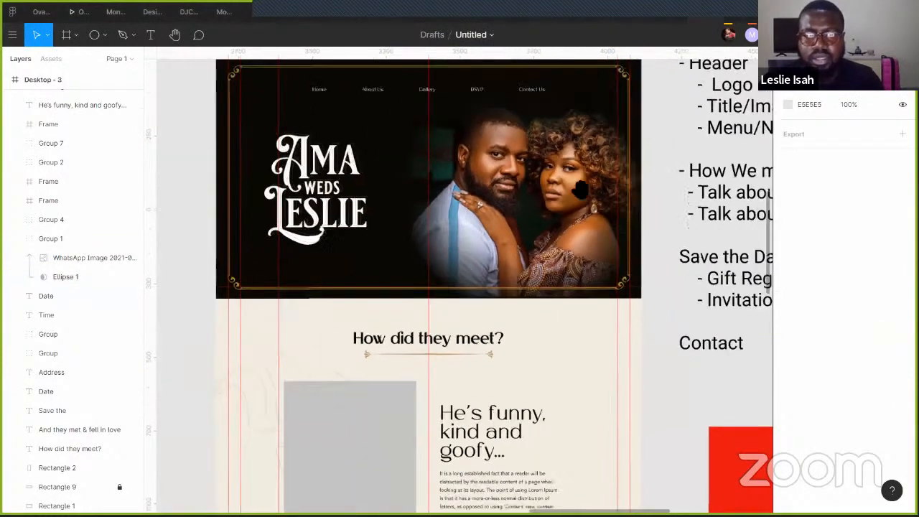
scroll(395, 127, "right", 5)
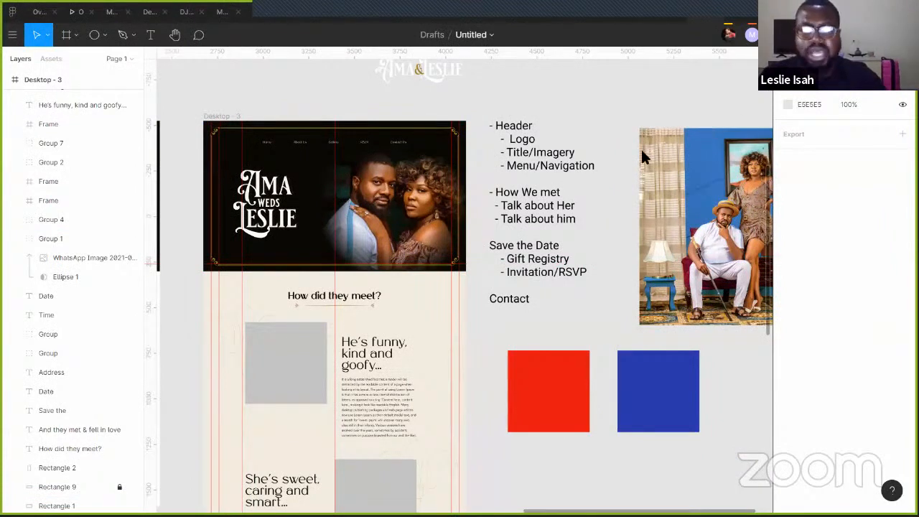
key("alt+Tab")
left_click(52, 30)
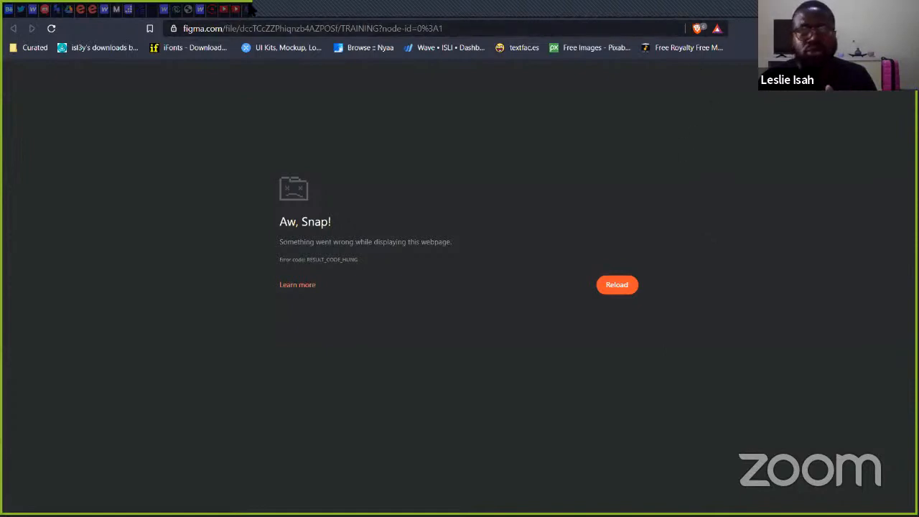
left_click(340, 10)
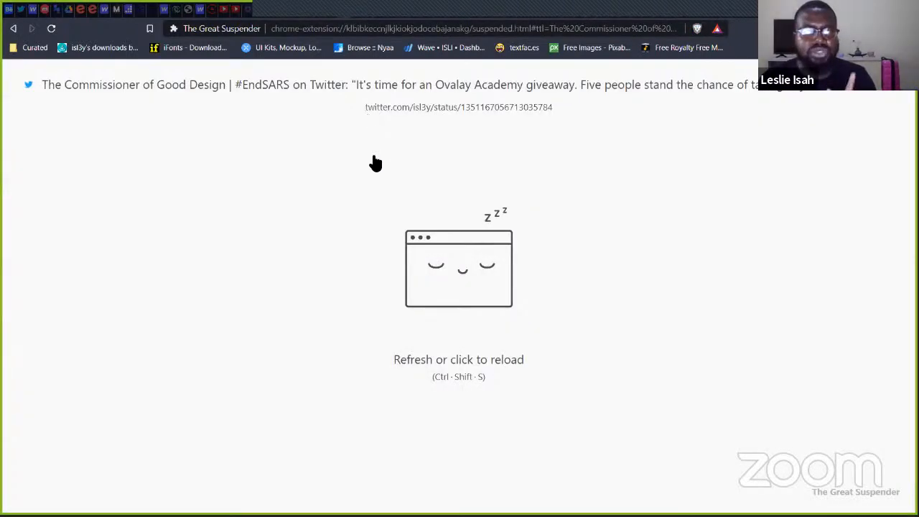
left_click(385, 187)
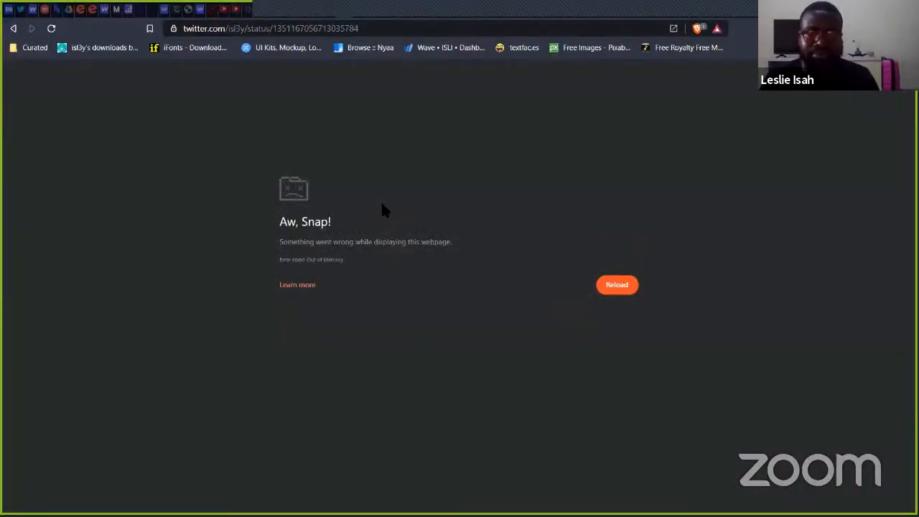
left_click(632, 287)
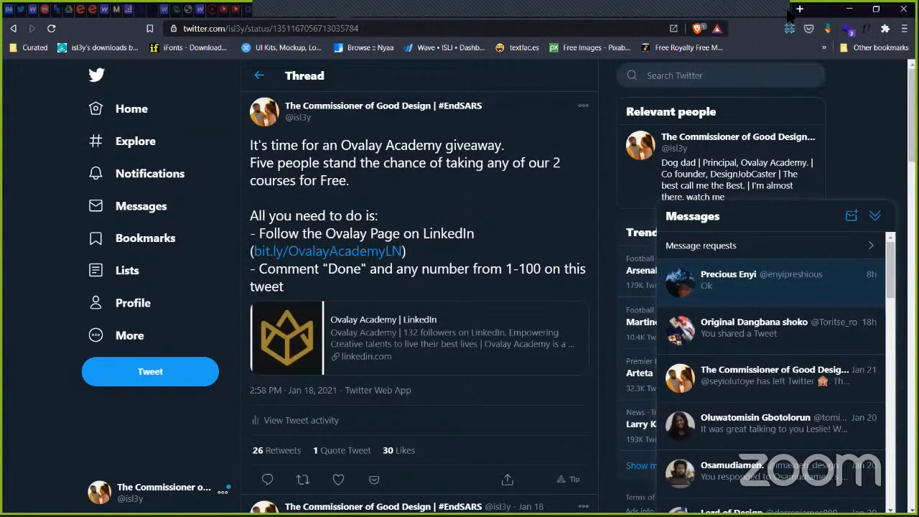
left_click(787, 10)
left_click(262, 29)
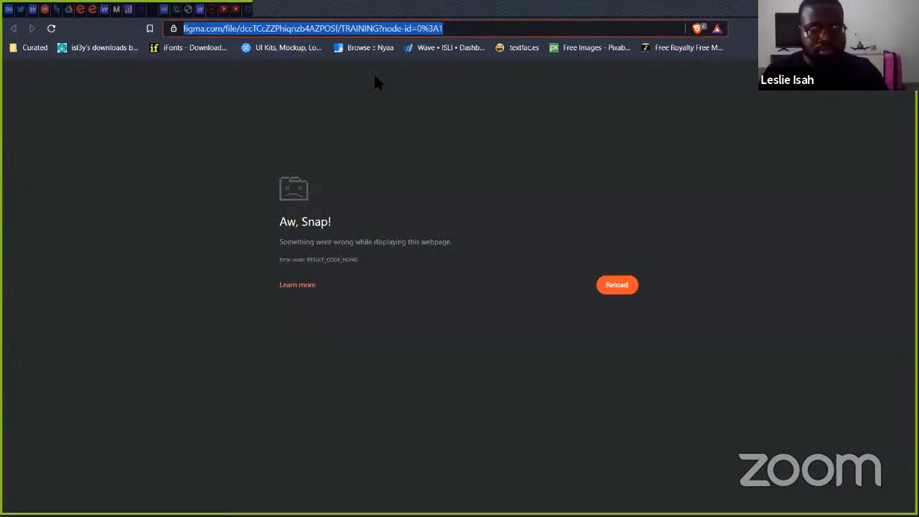
- Search DuckDuckGo for 'random number picker' and open numbergenerator.org's Best Random Number Generator
type("rand")
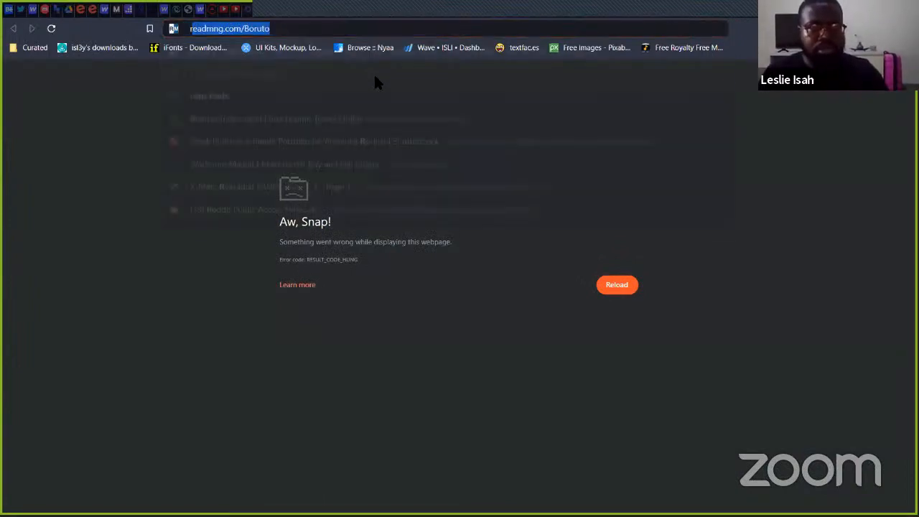
type("om m")
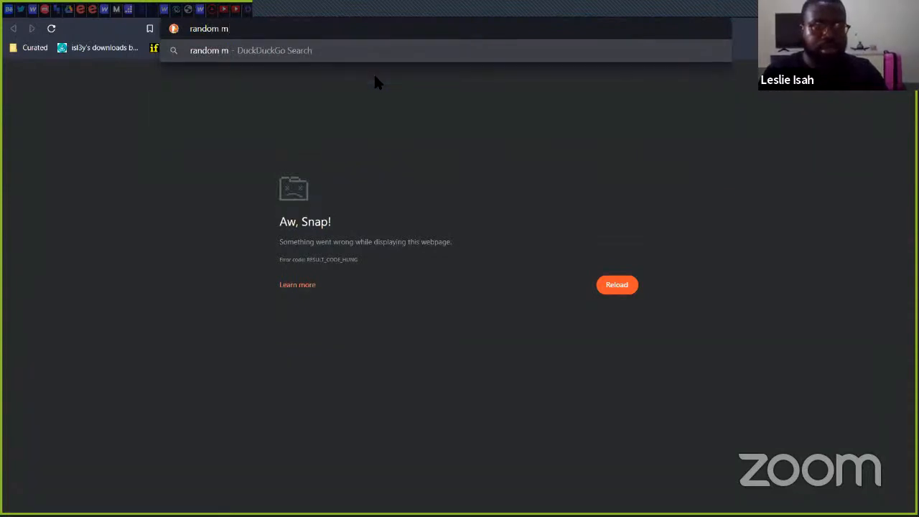
key("BackSpace")
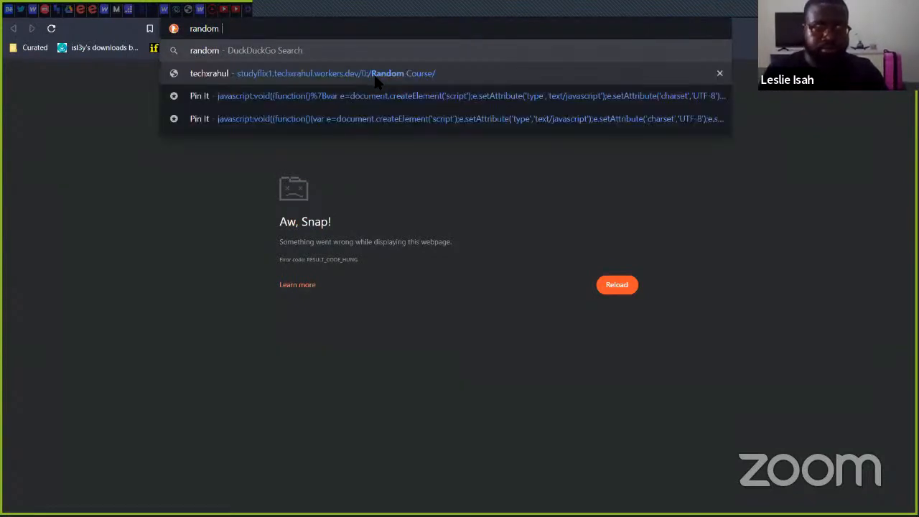
type("number picker")
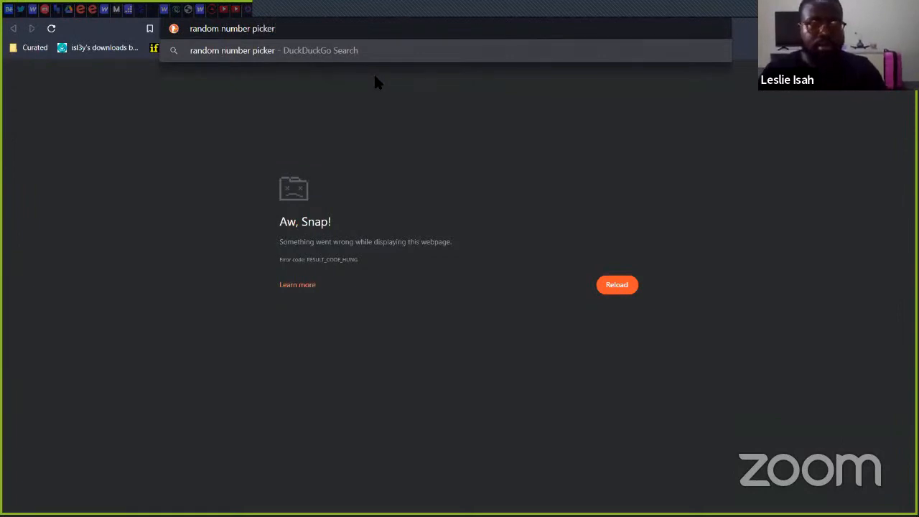
key("Return")
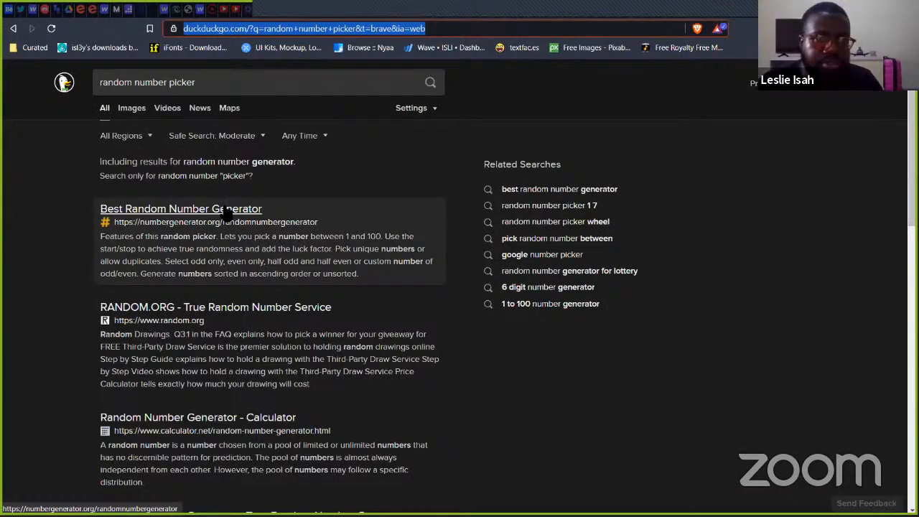
left_click(228, 214)
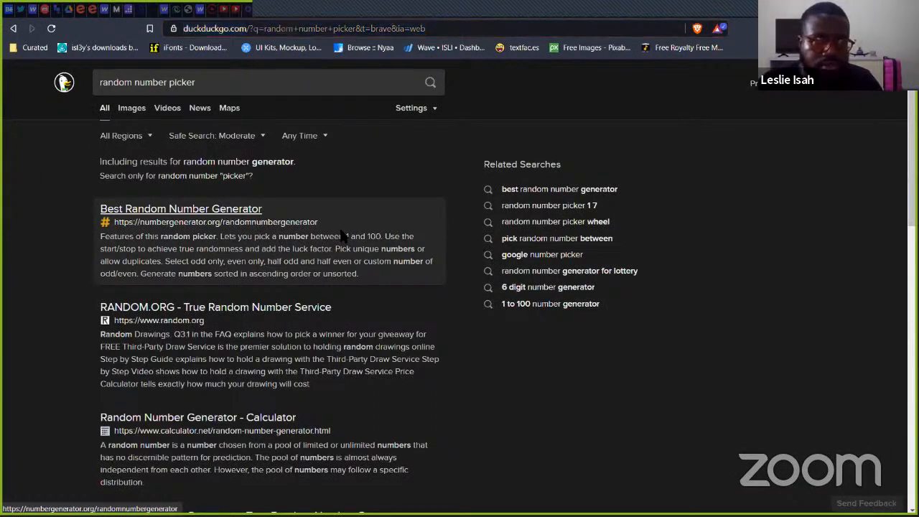